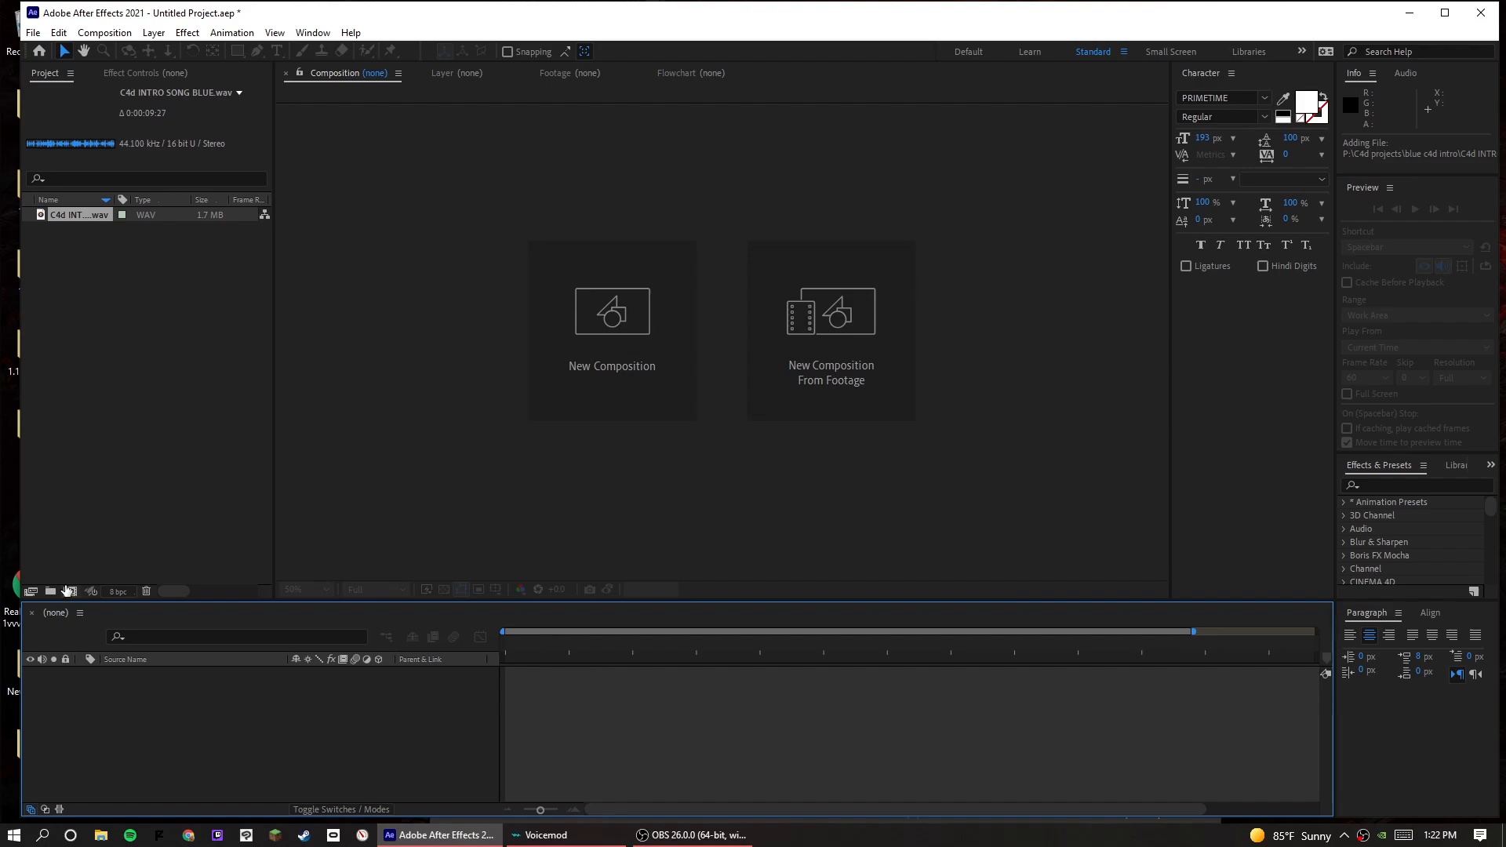
- Create a 1920 × 1080, 60 fps composition named "Audio Spectrum]"
click(69, 591)
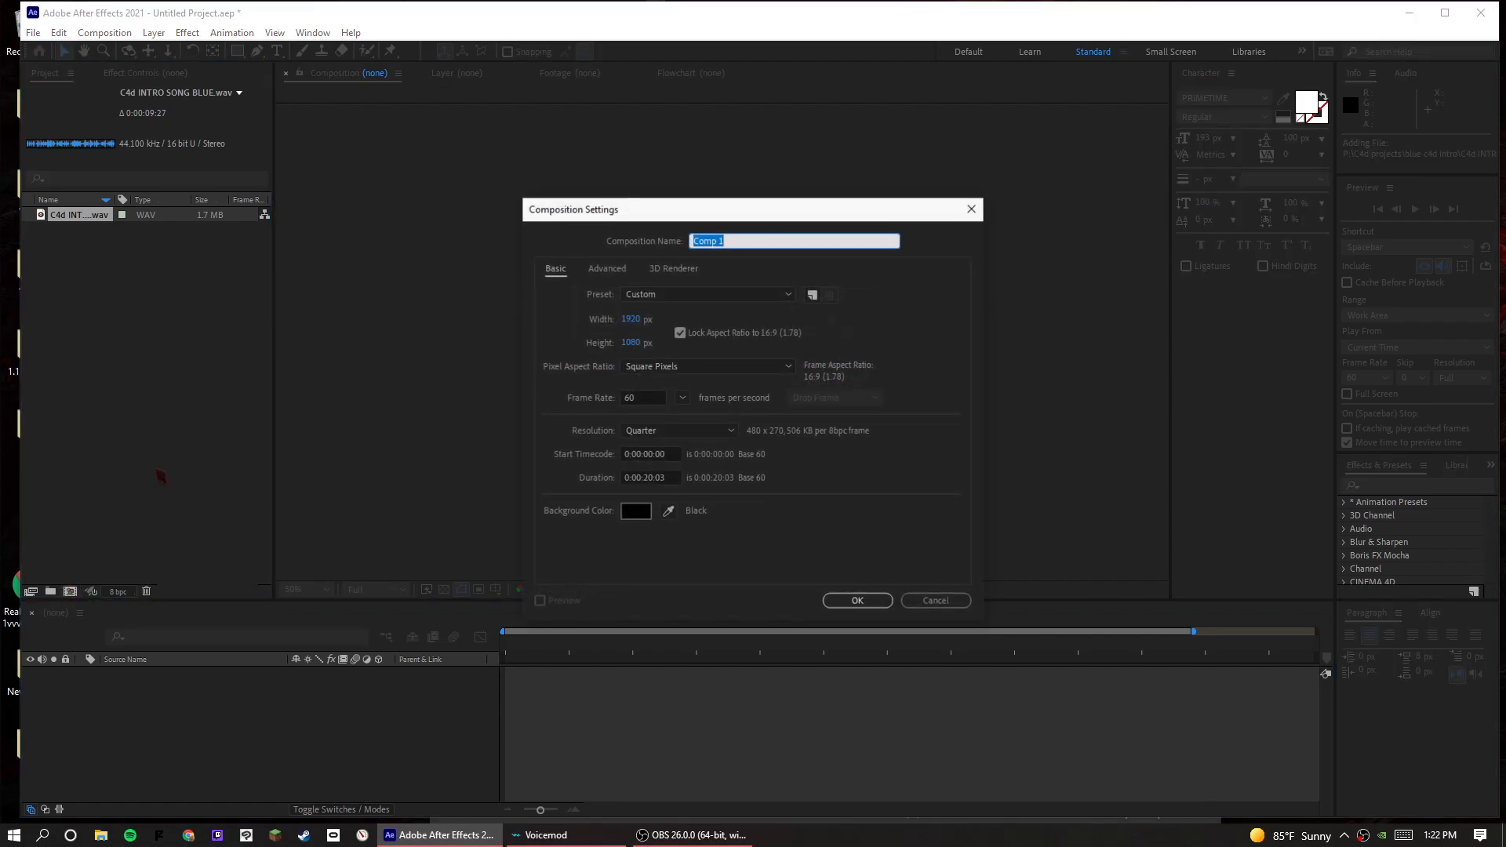
click(949, 602)
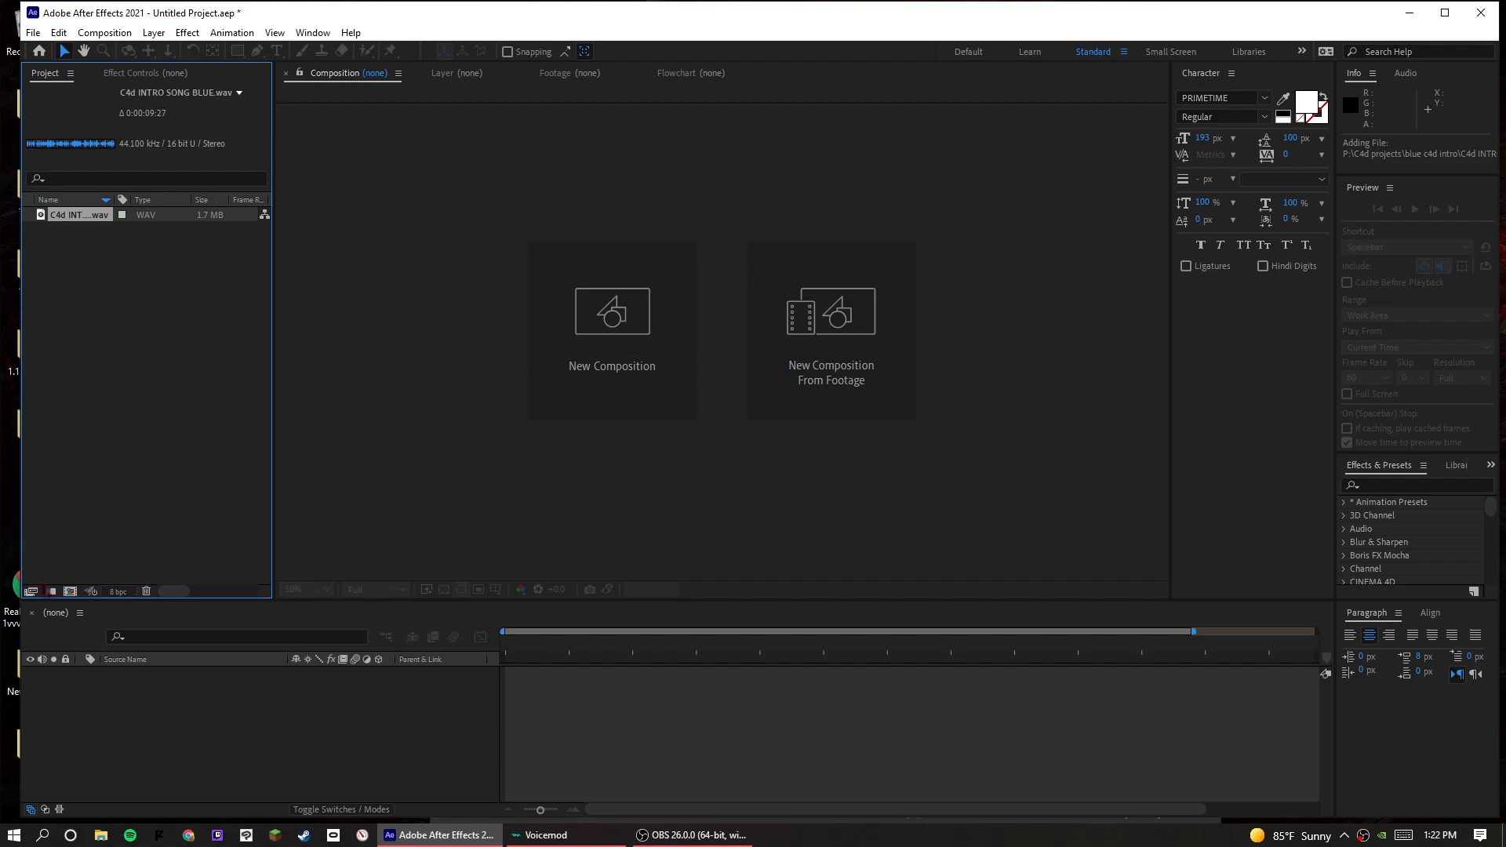
click(69, 591)
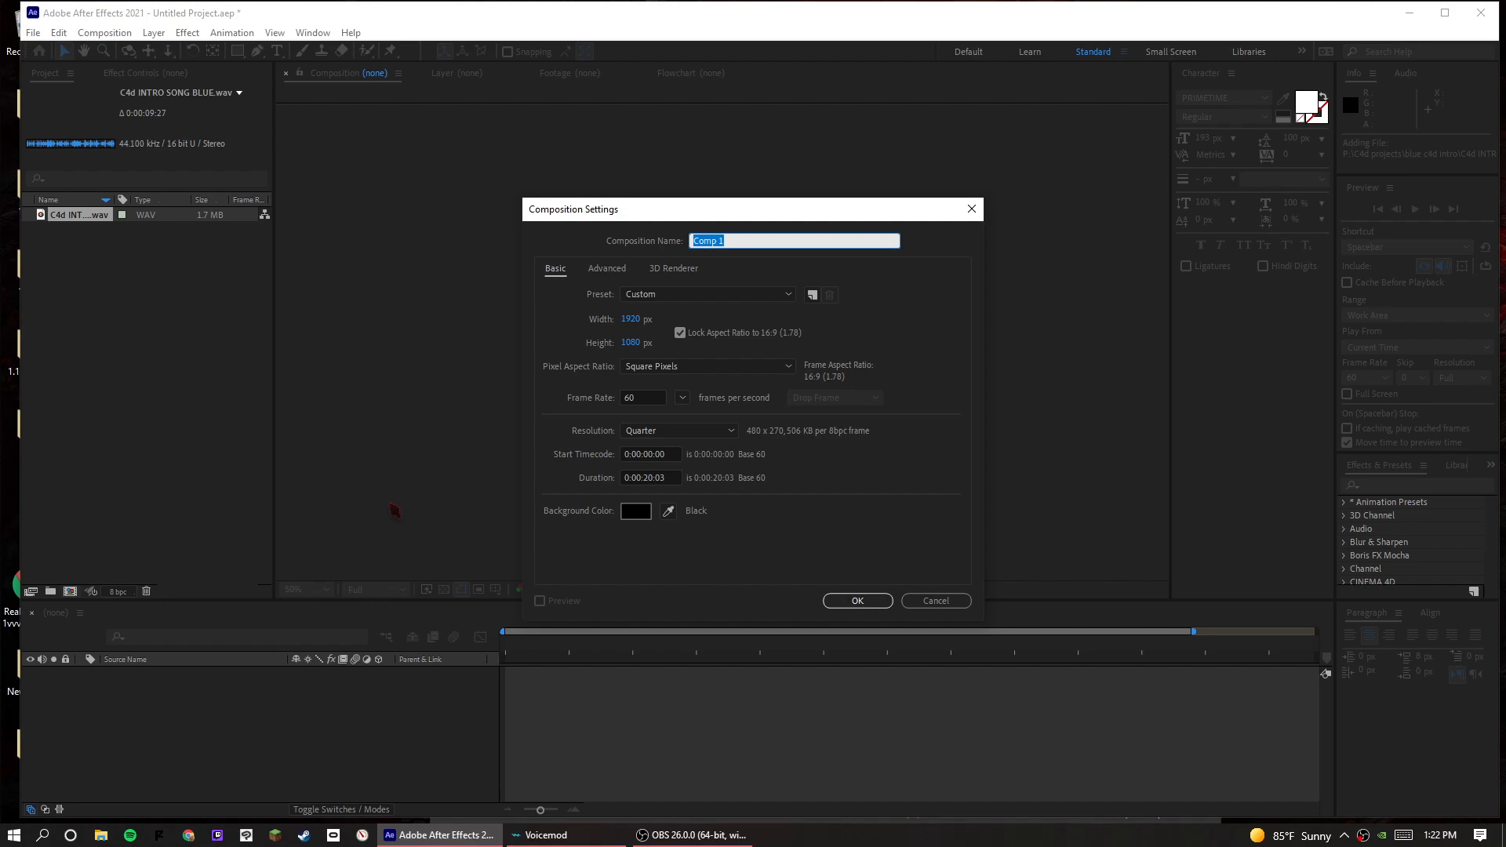
text(Audio Spectrum])
key(Return)
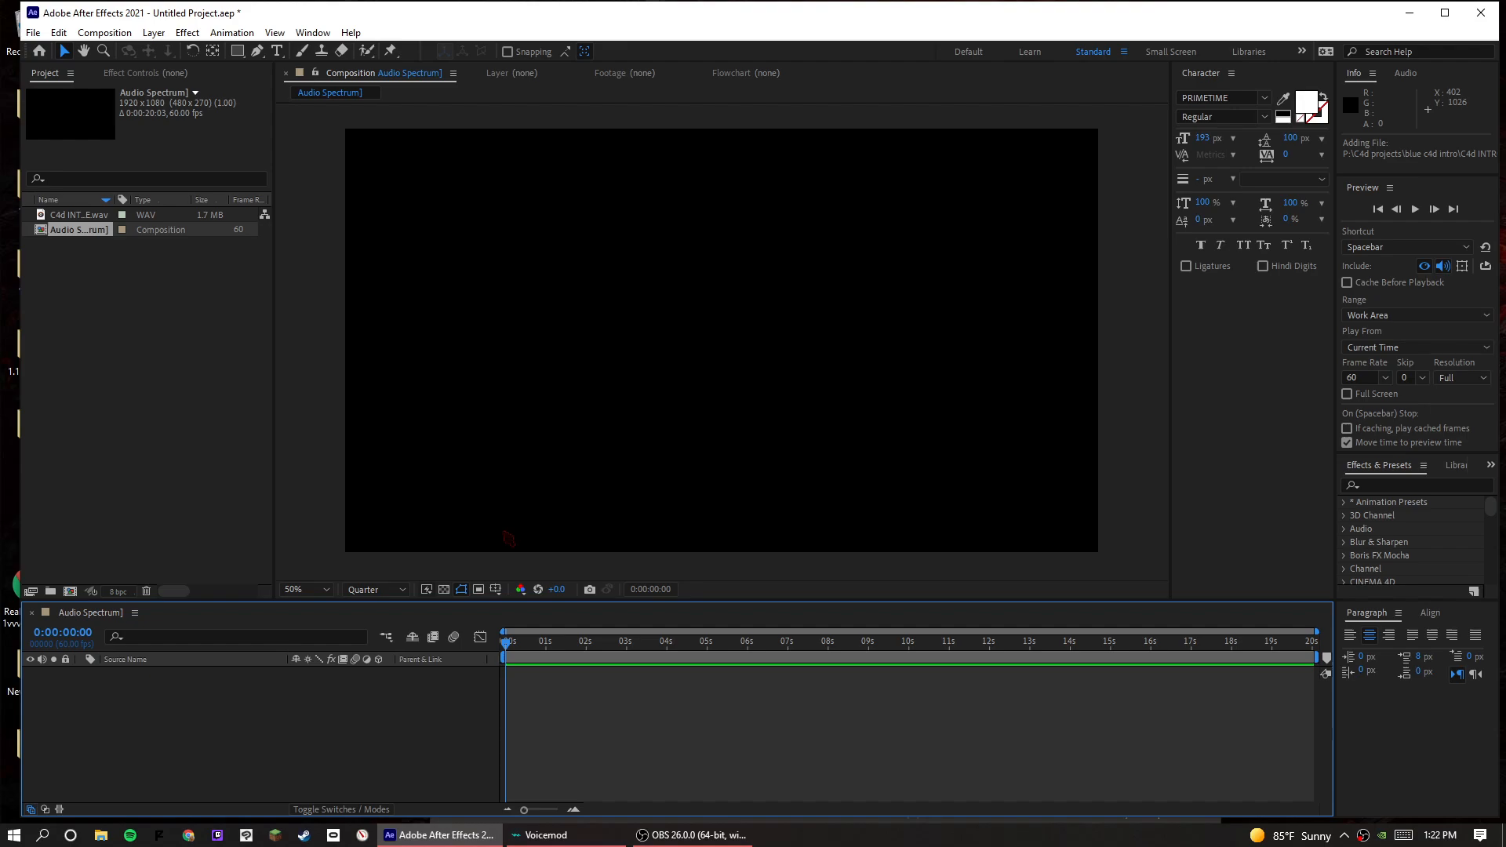
- Add a black 1920 × 1080 solid layer to the composition
drag(101, 233, 109, 257)
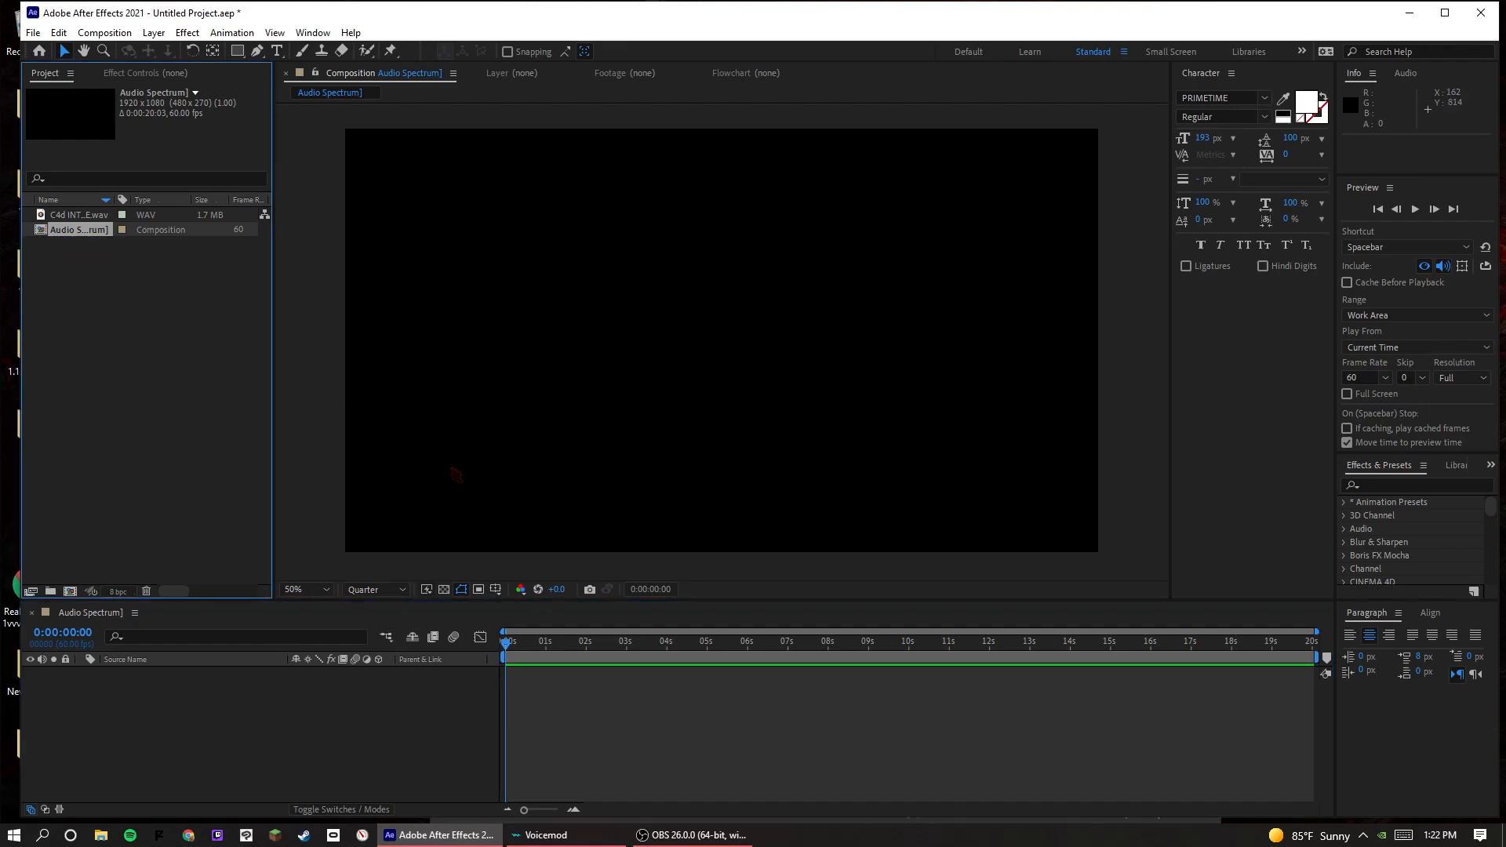
drag(614, 645, 417, 580)
right_click(279, 710)
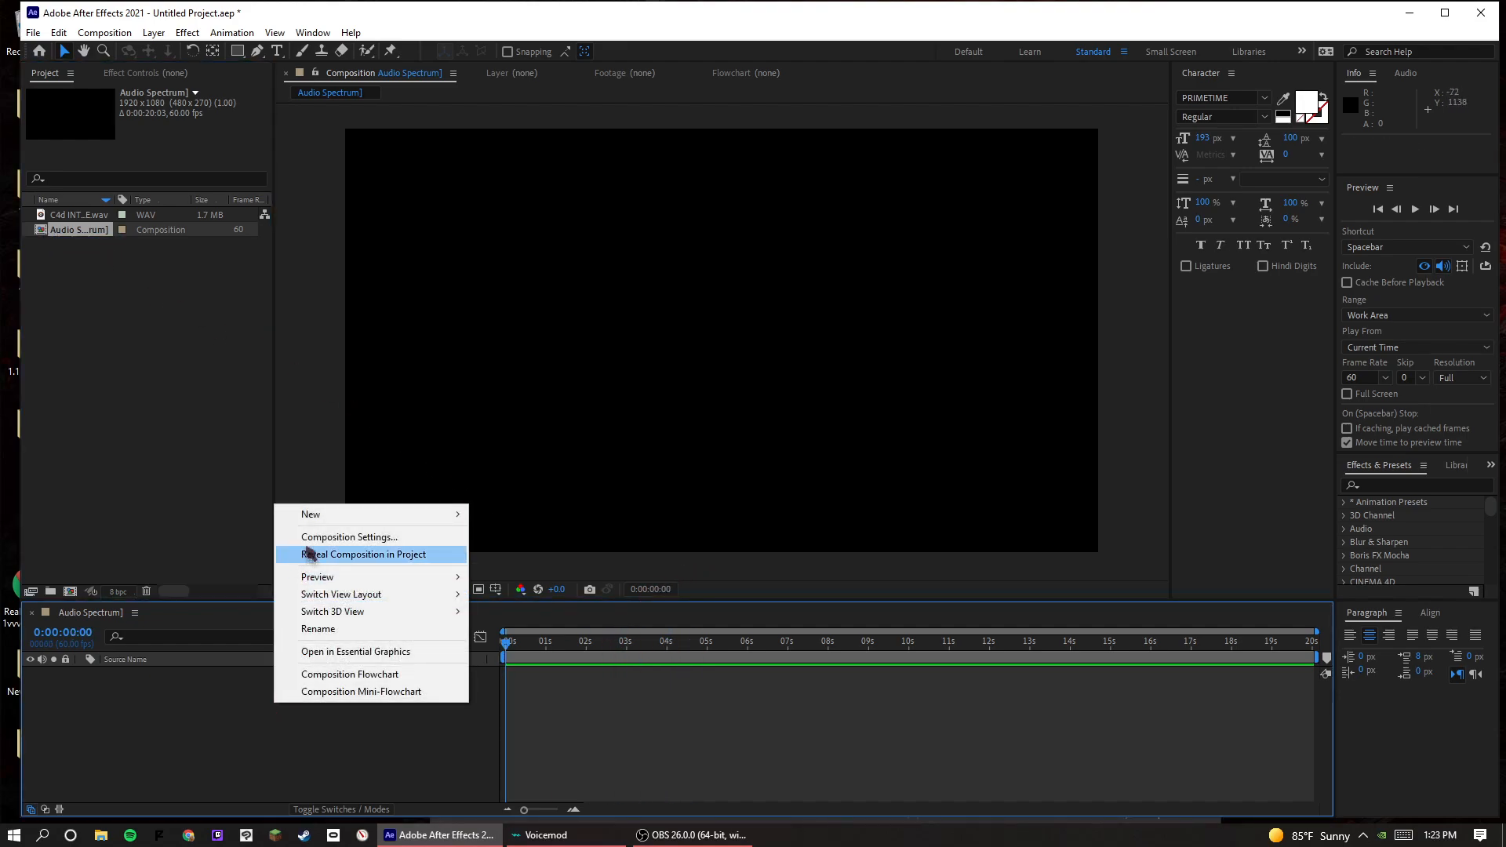
mouse_move(424, 521)
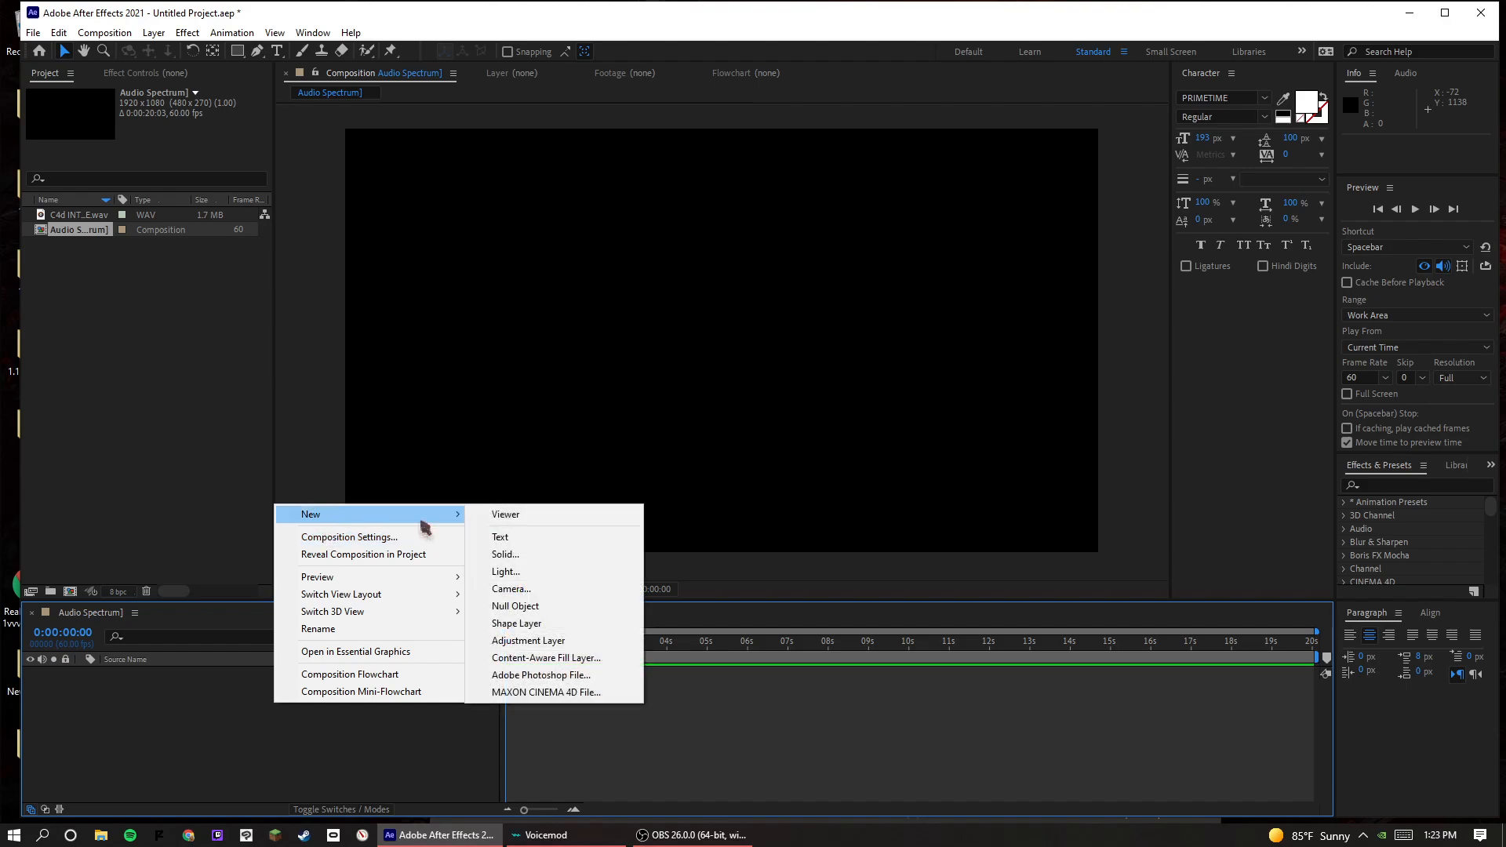
click(618, 562)
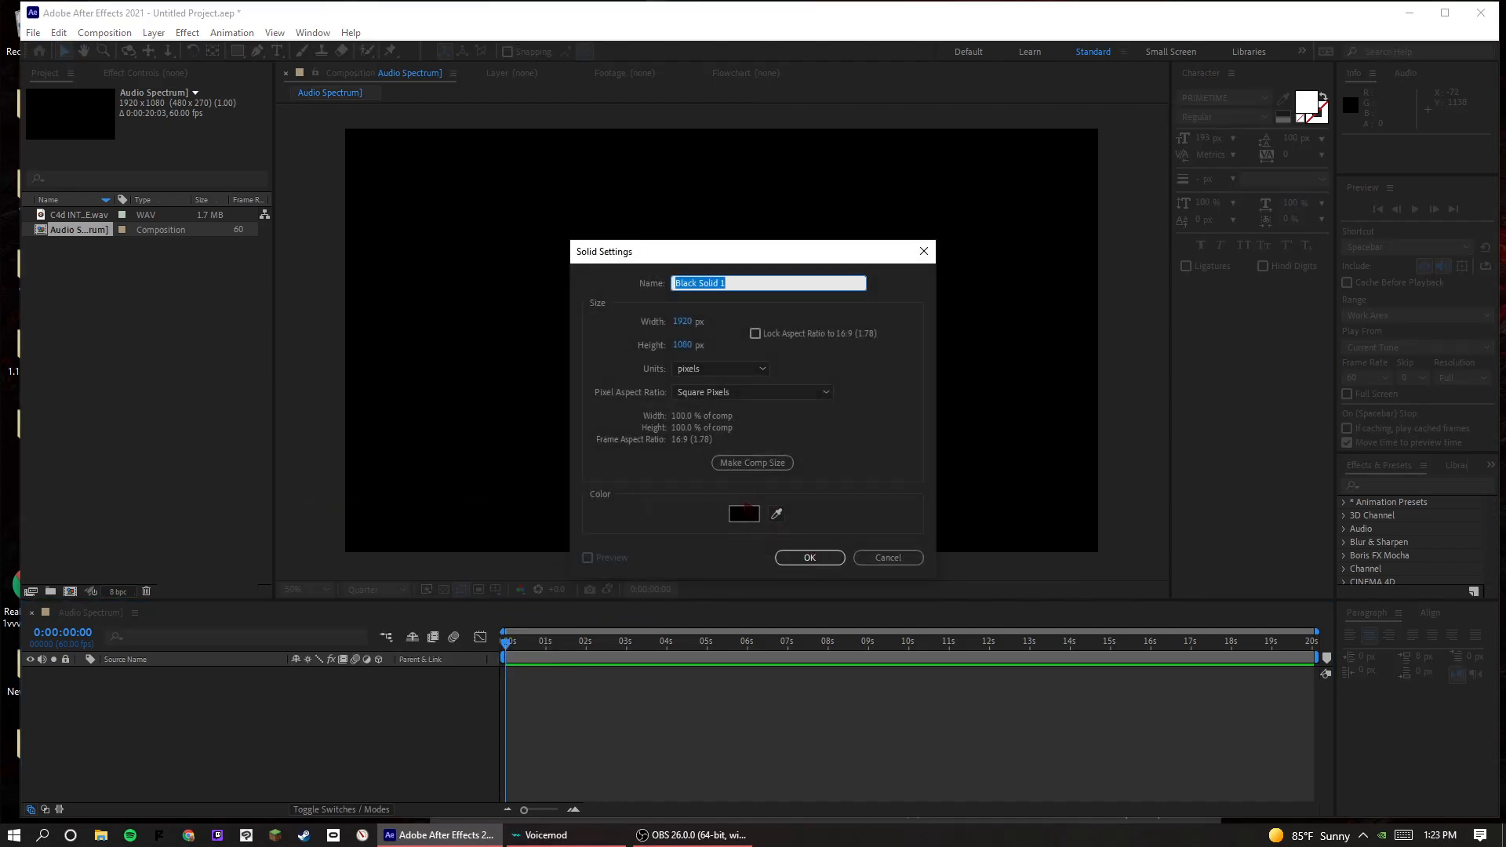
click(811, 557)
- Find the Audio Spectrum effect, apply it to the black solid and return the playhead to the start
click(1439, 484)
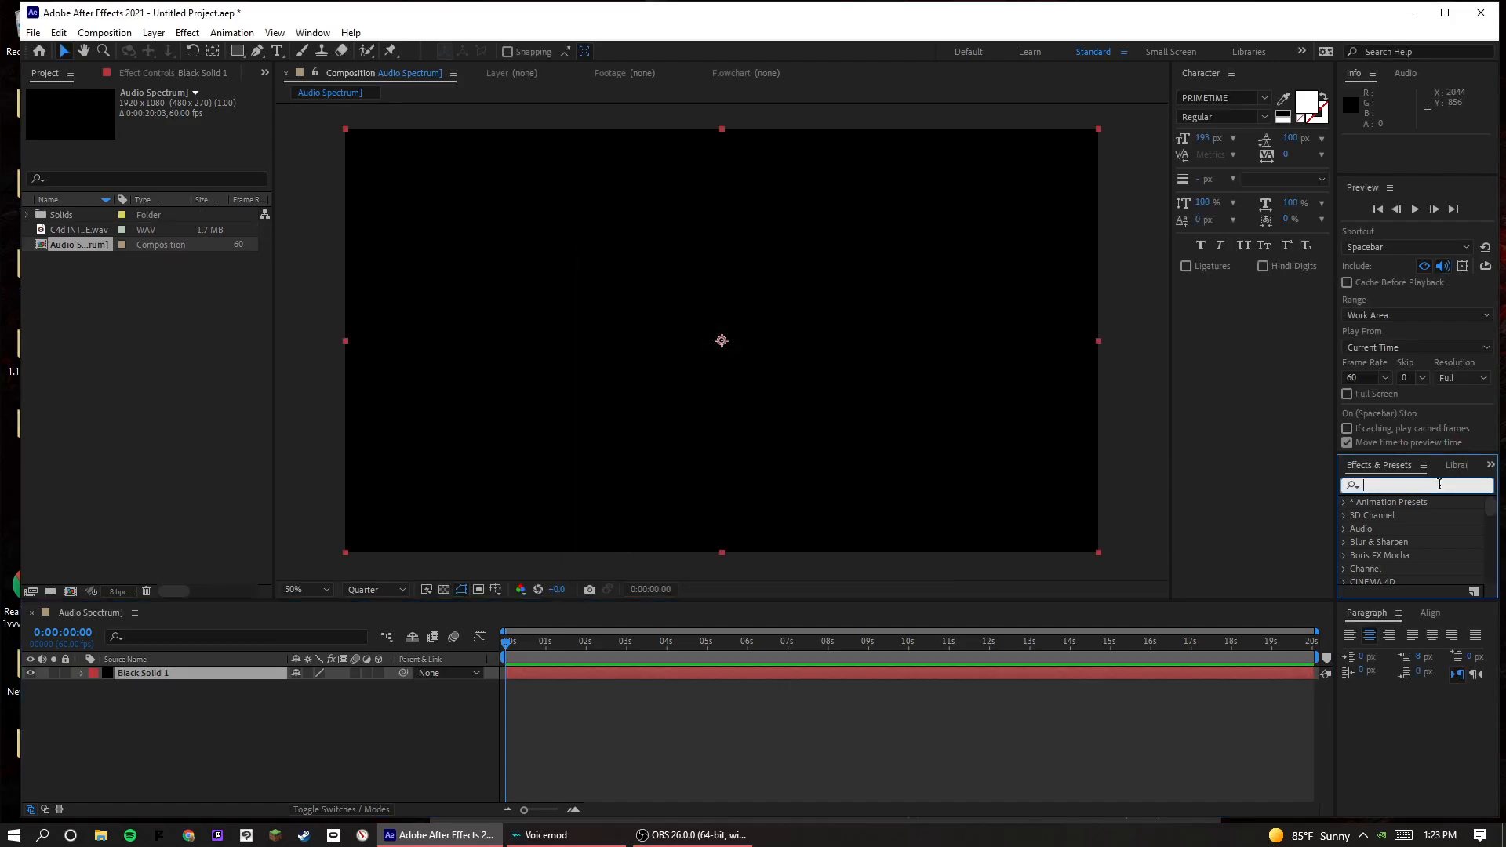
text(audio)
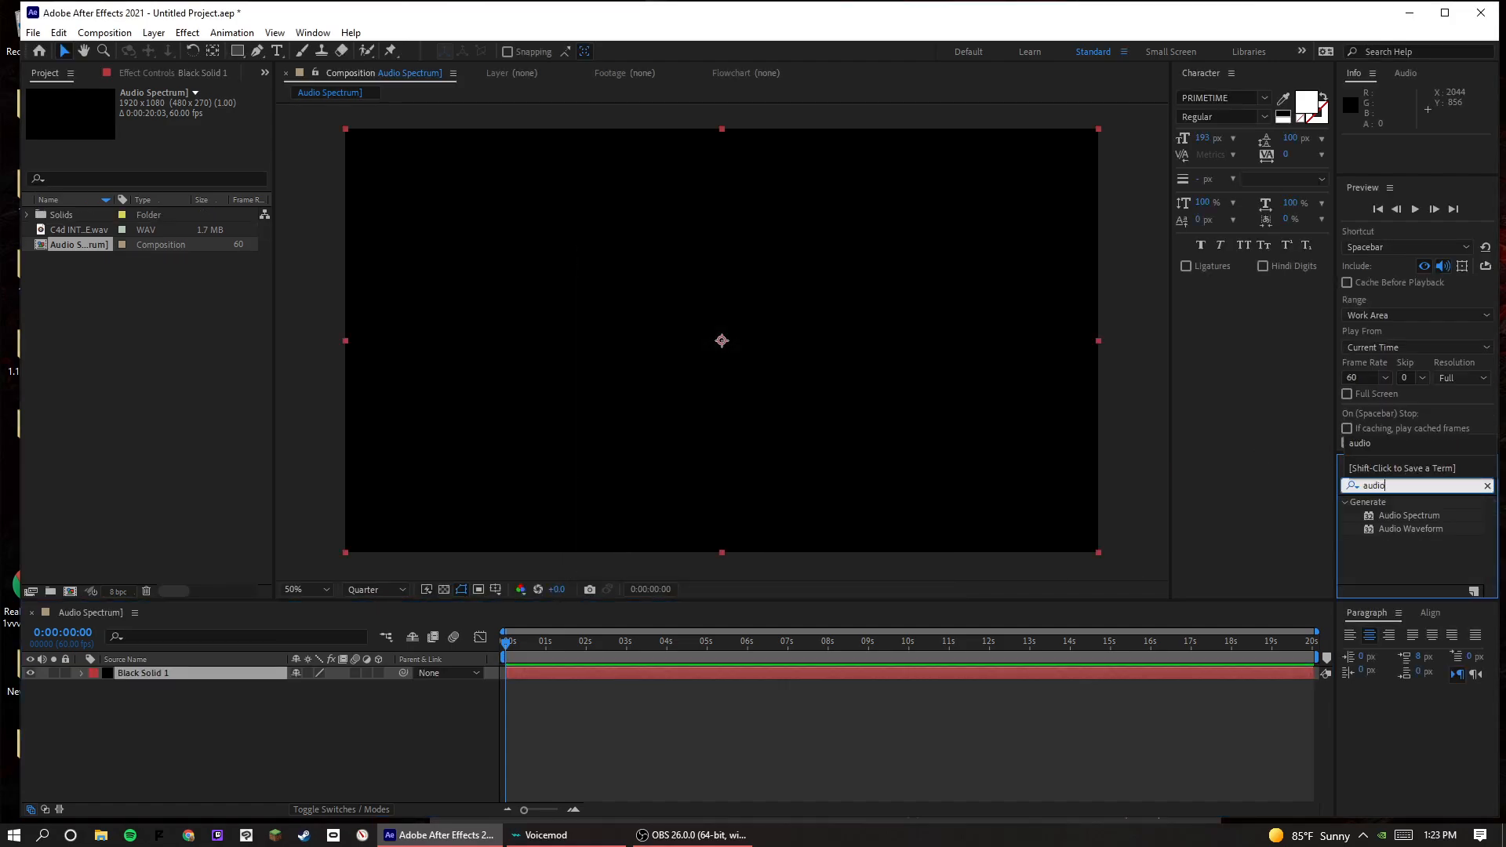
drag(1409, 515, 201, 676)
click(591, 642)
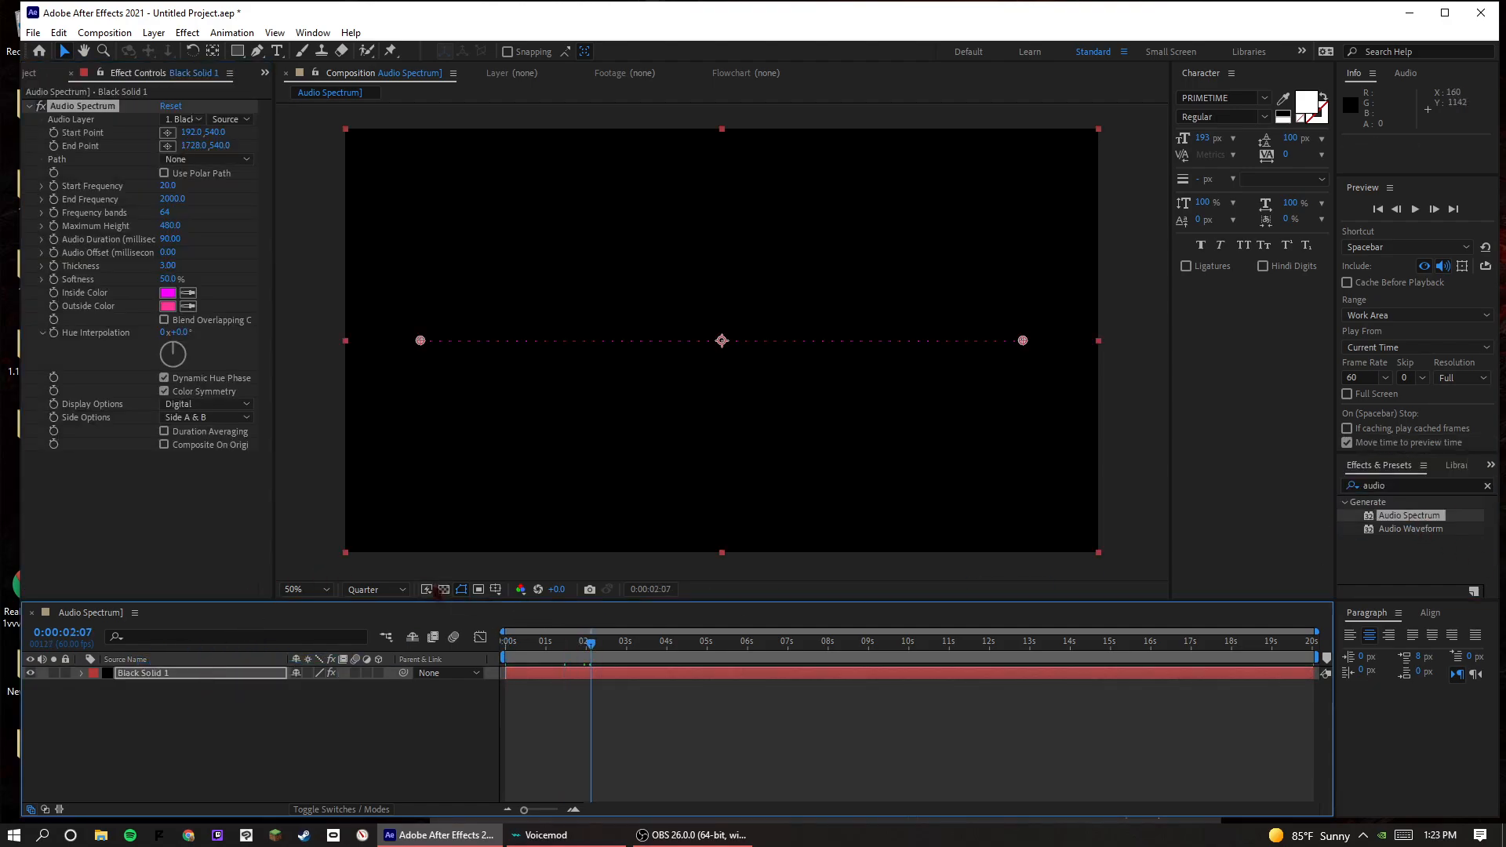
click(443, 589)
click(443, 589)
drag(637, 646, 502, 640)
- Add C4d INTRO SONG BLUE.wav to the composition below the black solid, starting at 0 seconds
click(33, 74)
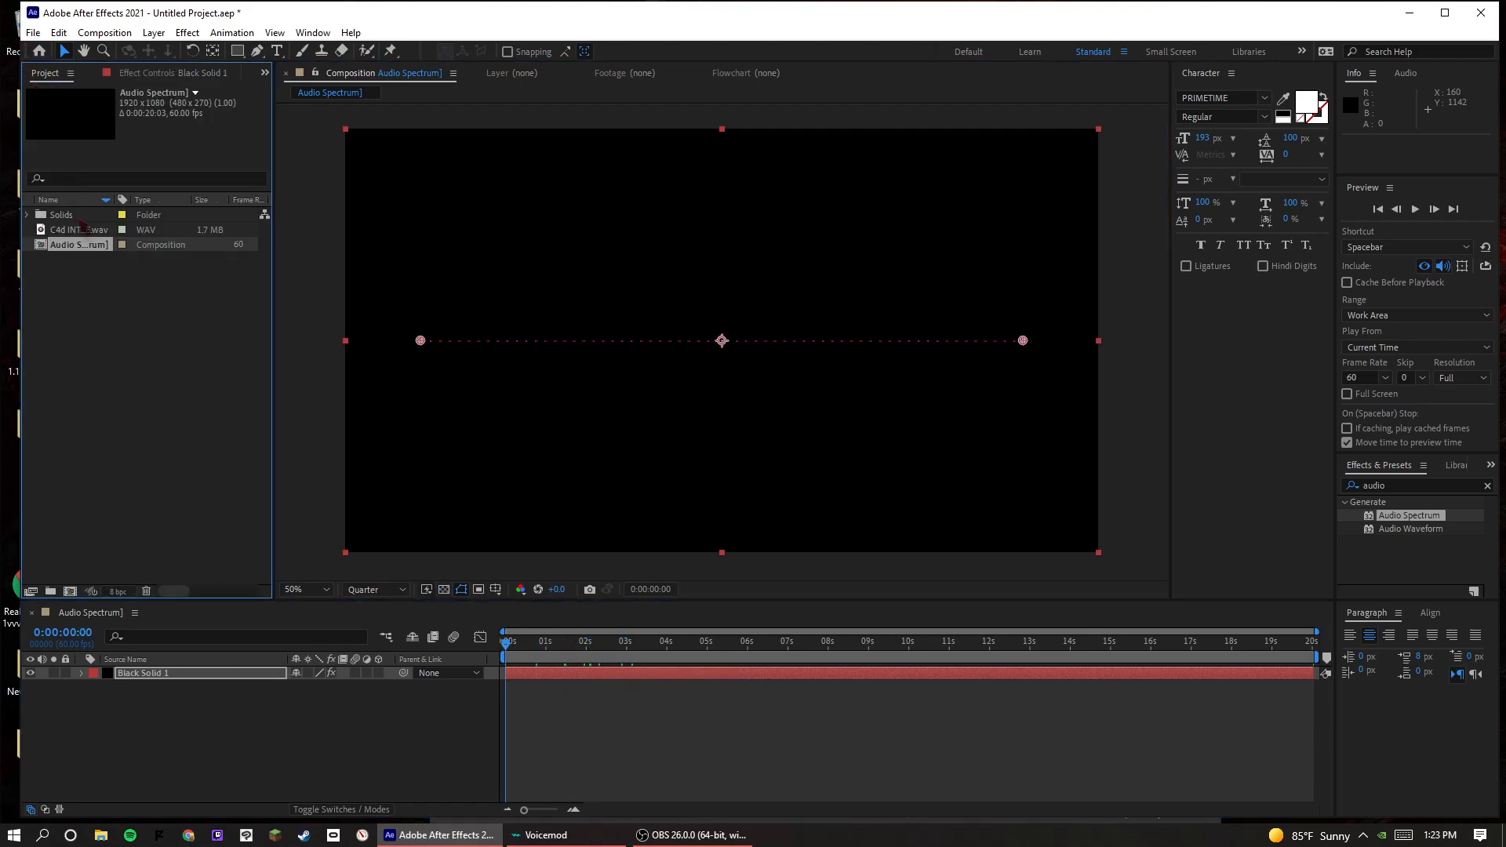
drag(83, 228, 426, 704)
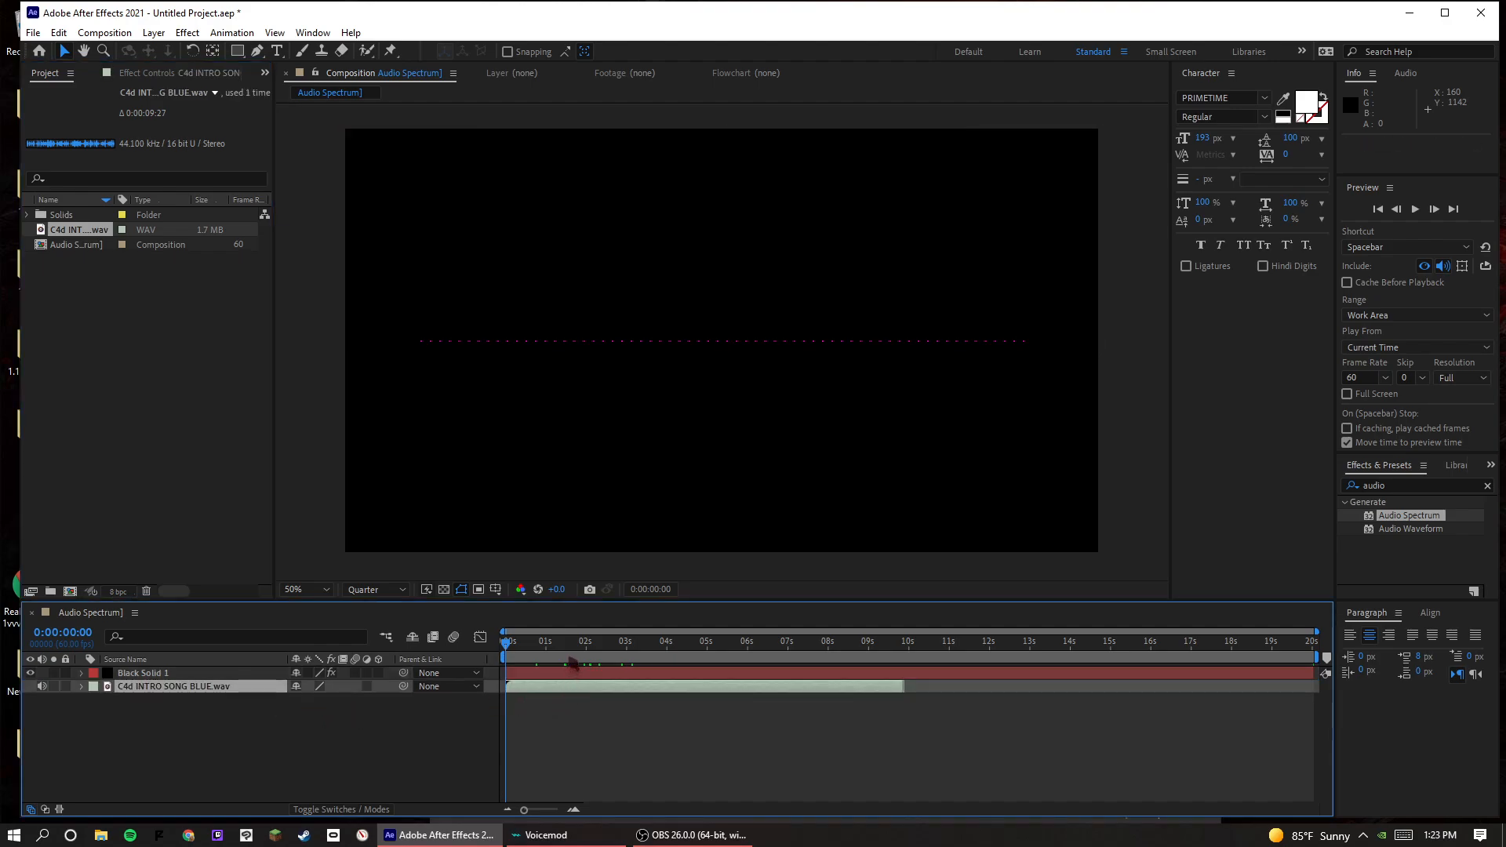
drag(570, 645, 620, 641)
- Set the solid's Audio Spectrum audio layer to C4d INTRO SONG BLUE.wav and preview the composition from the start
click(135, 74)
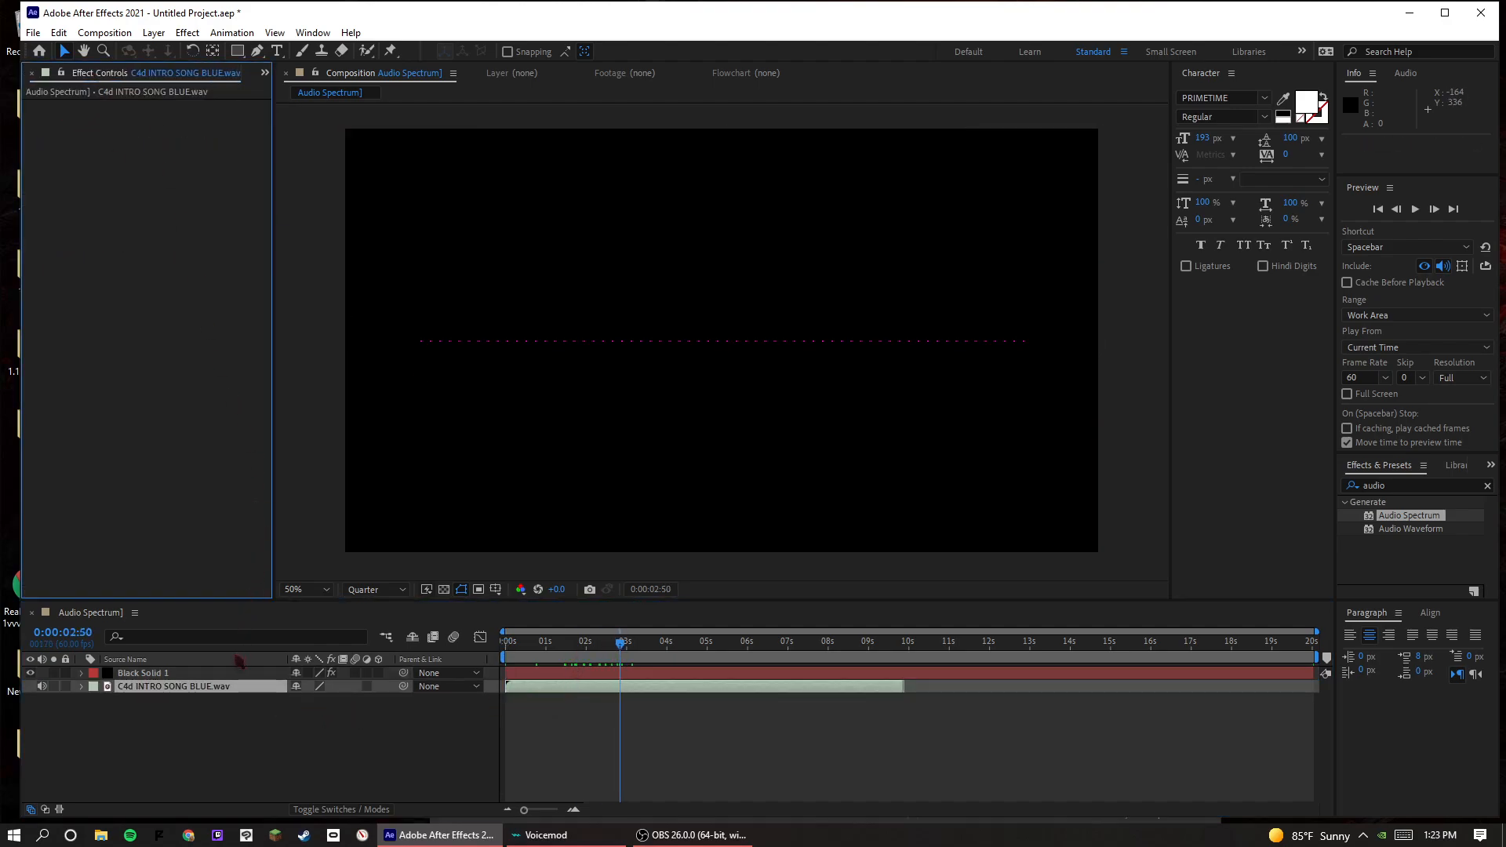
click(235, 673)
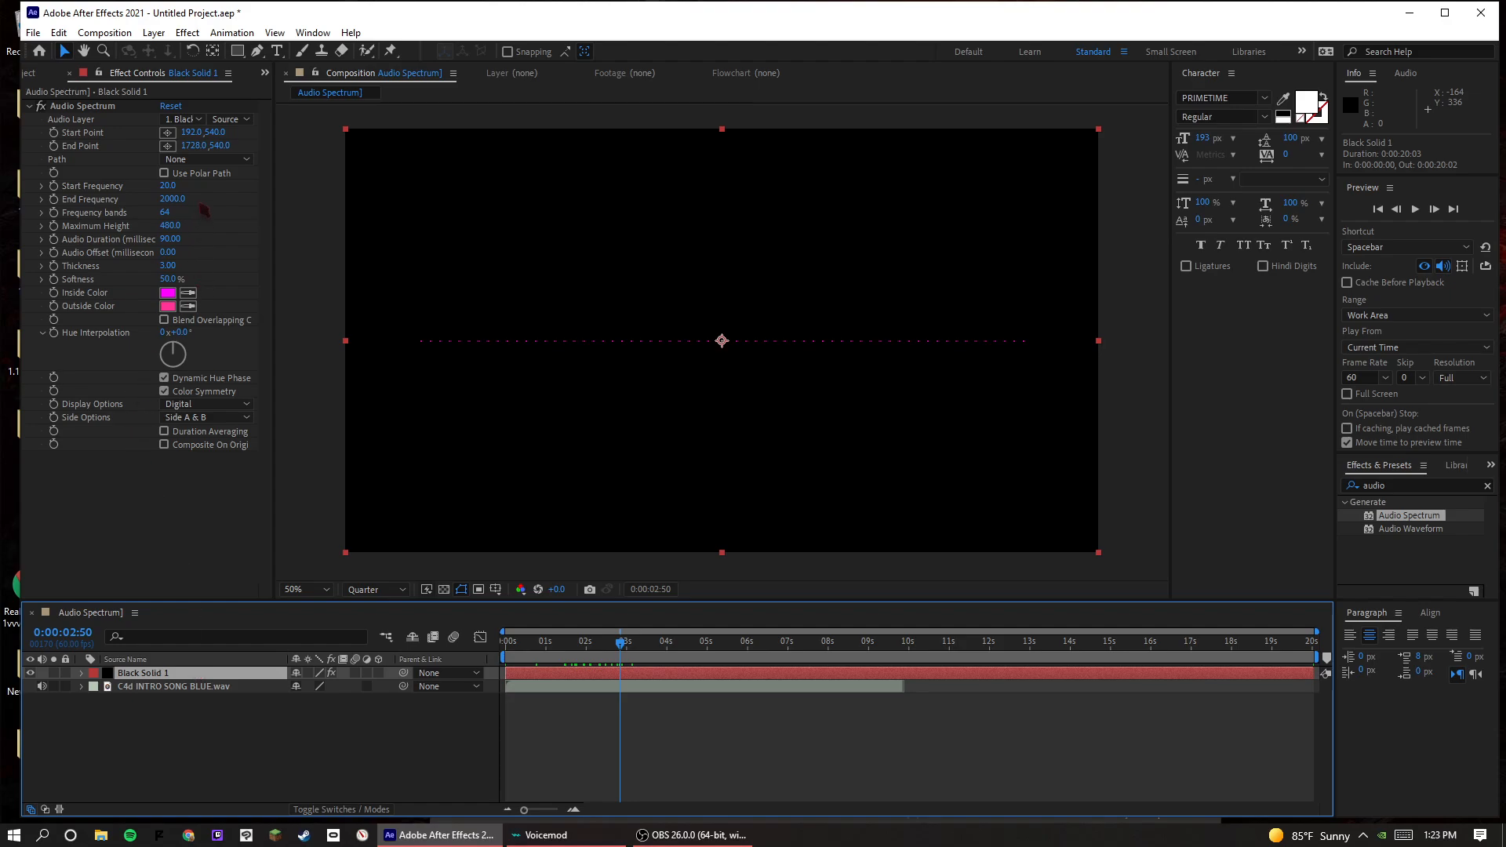
click(196, 119)
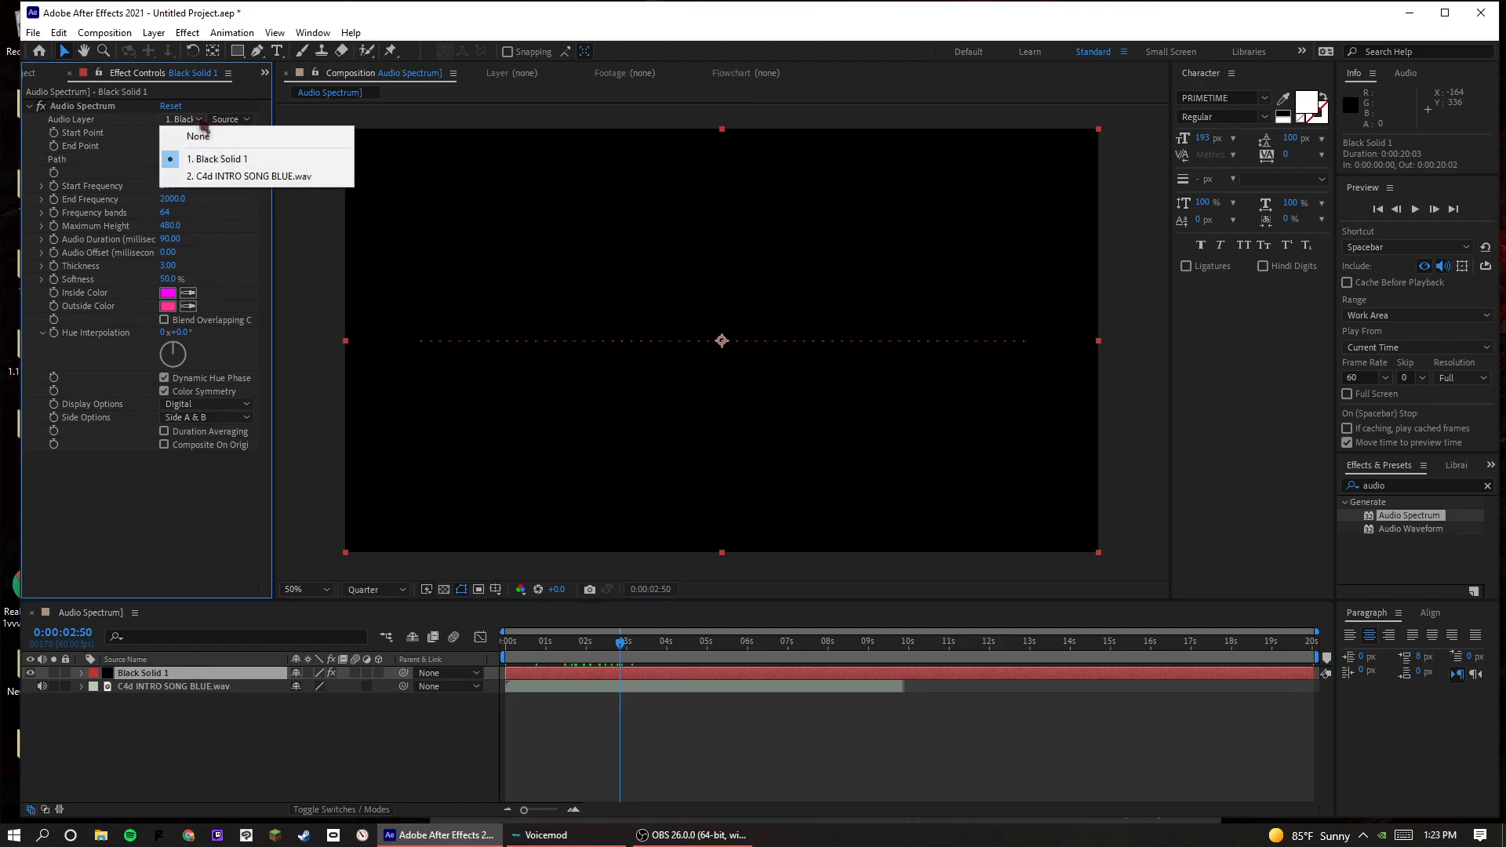
click(208, 176)
key(space)
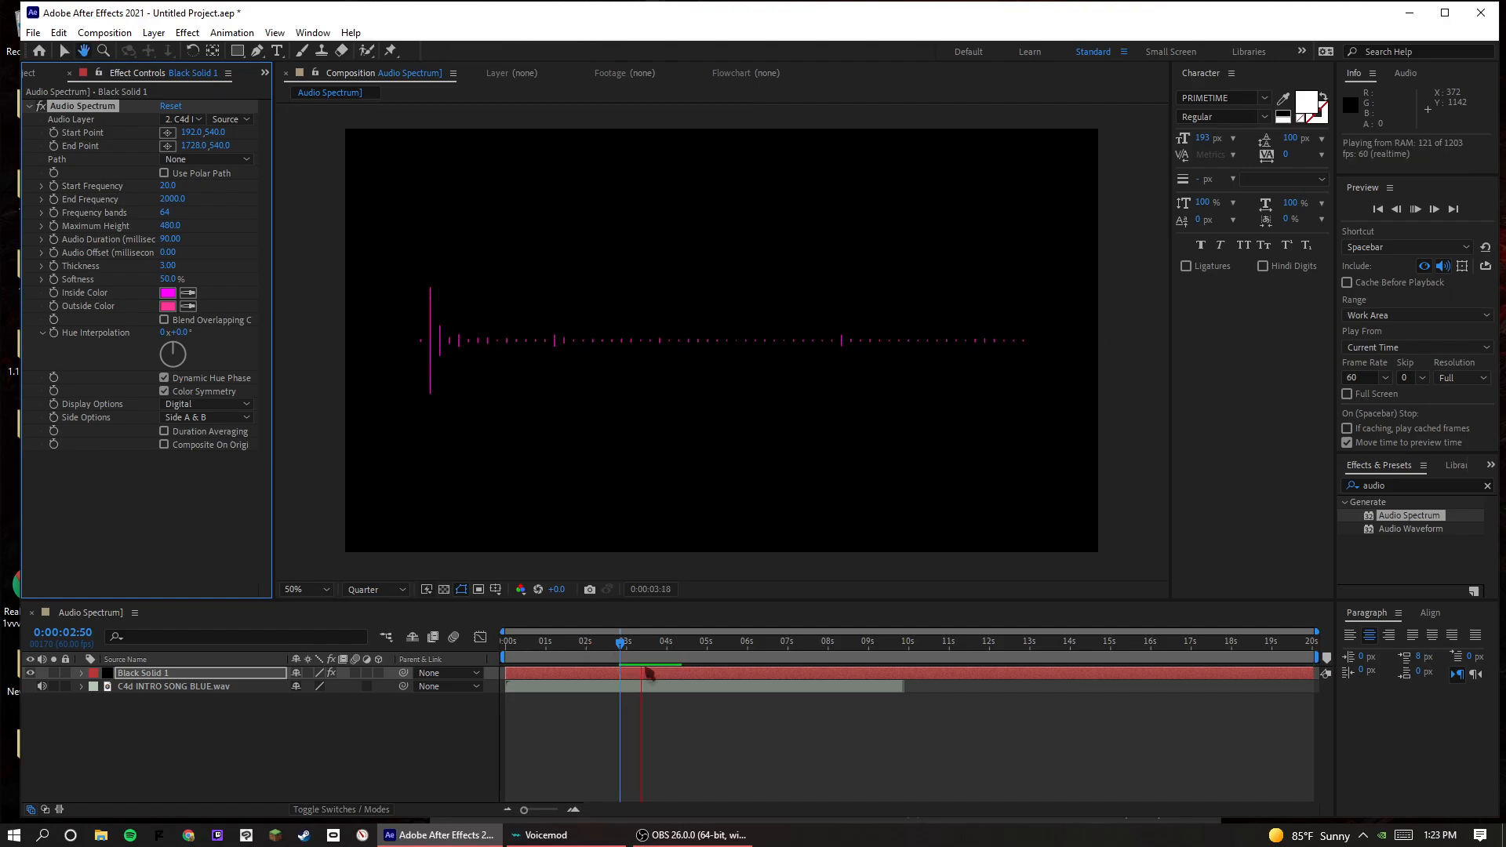
key(space)
drag(649, 651, 477, 651)
key(space)
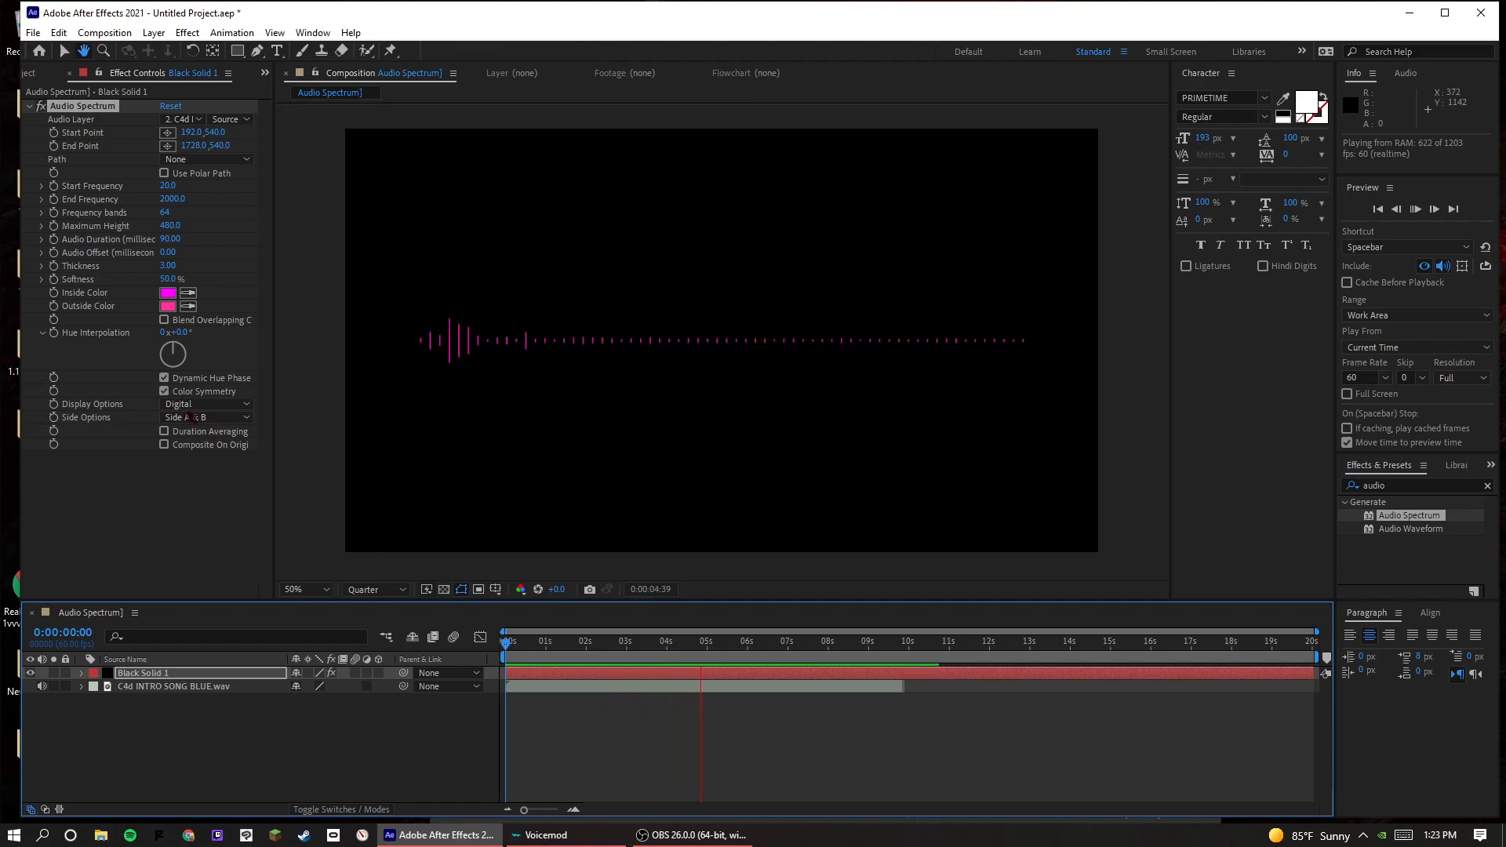
- Set the spectrum's Side Options to Side B and its Start Point X to 0
click(200, 417)
click(195, 452)
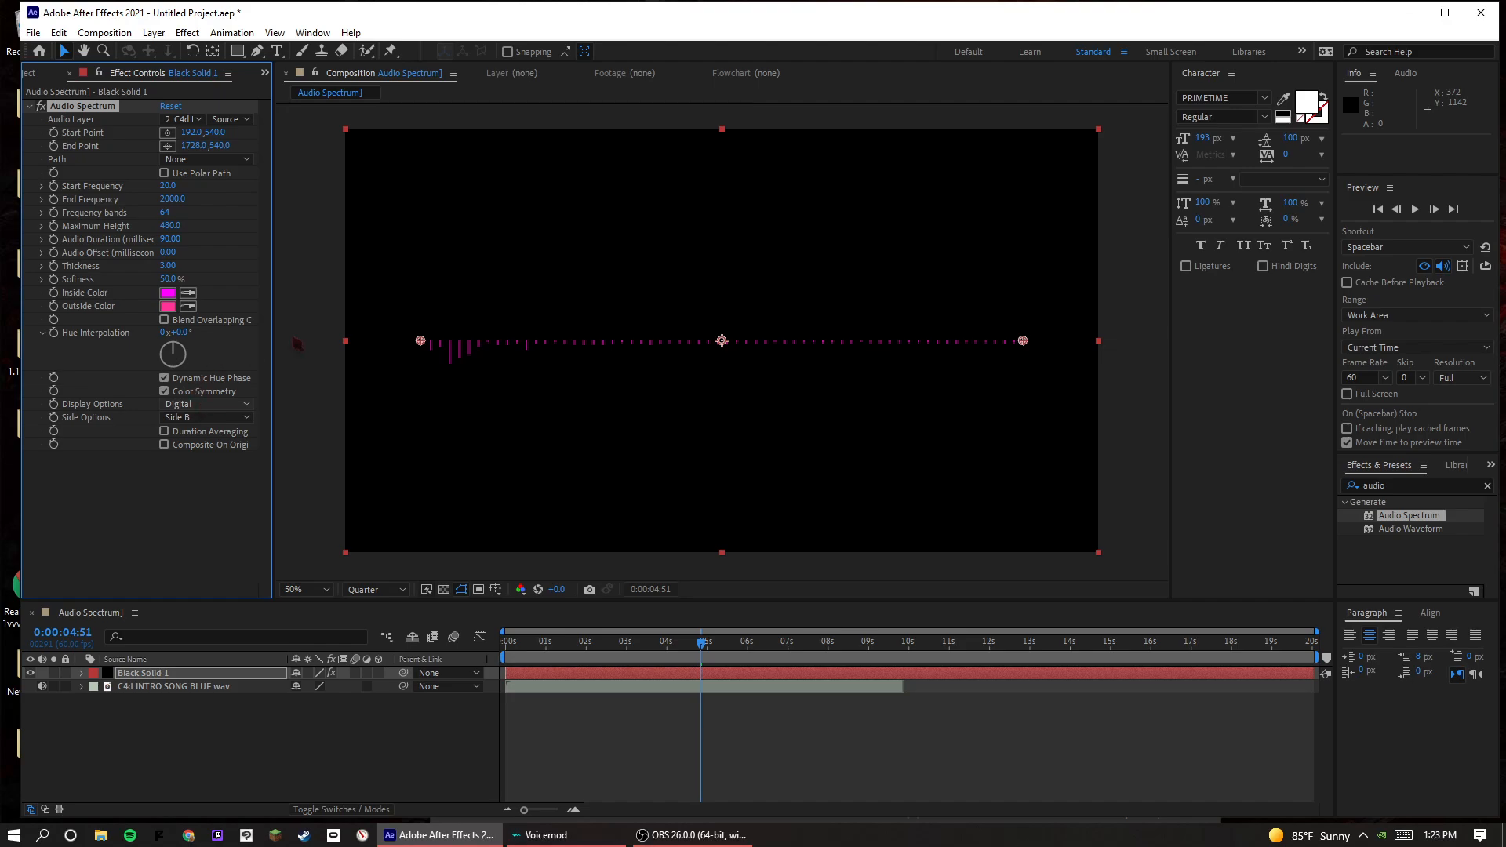
drag(420, 340, 344, 353)
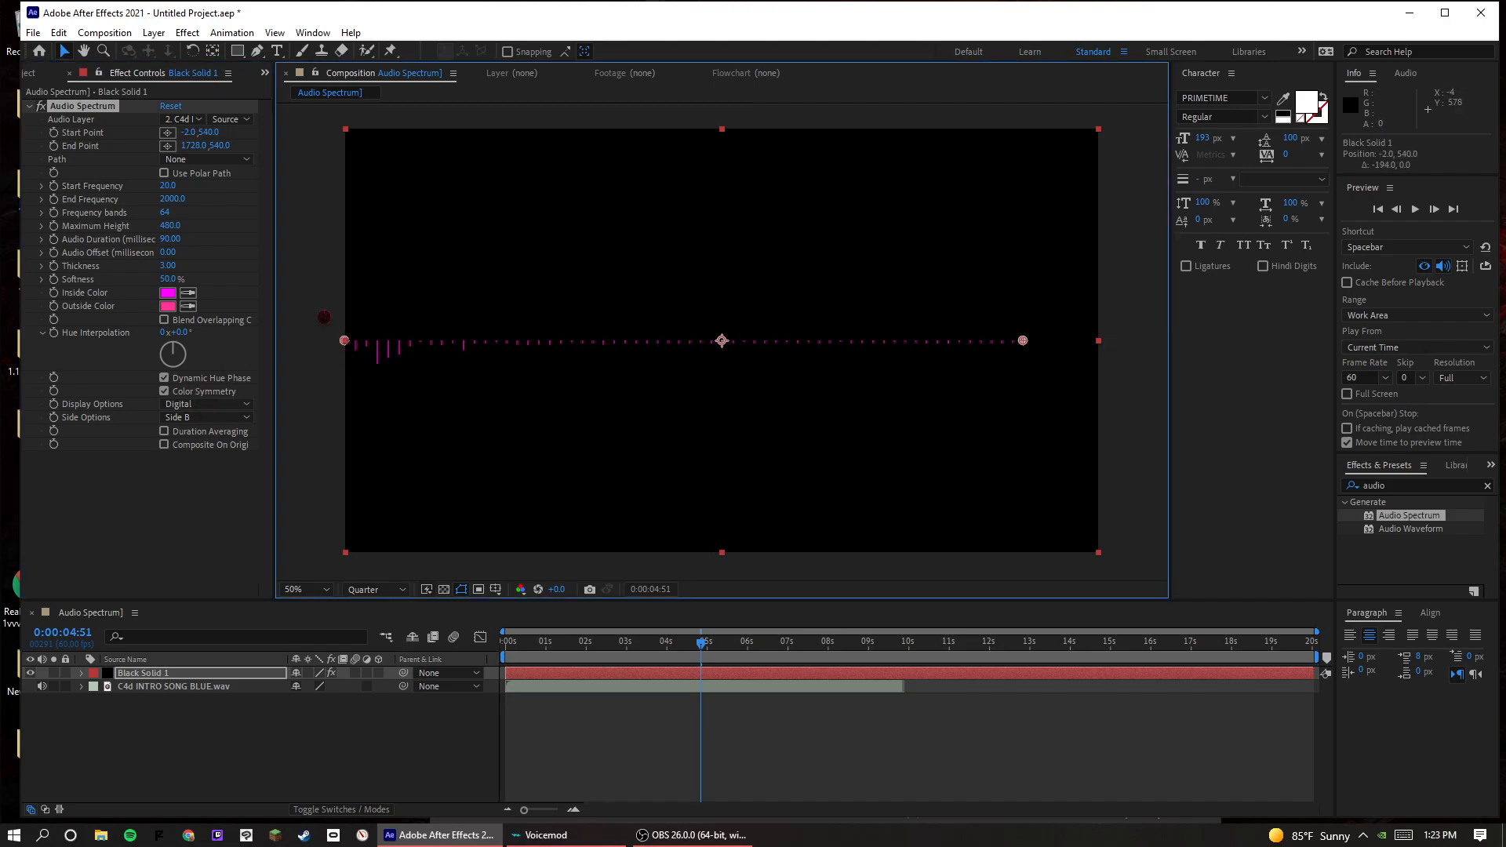
click(188, 133)
text(0)
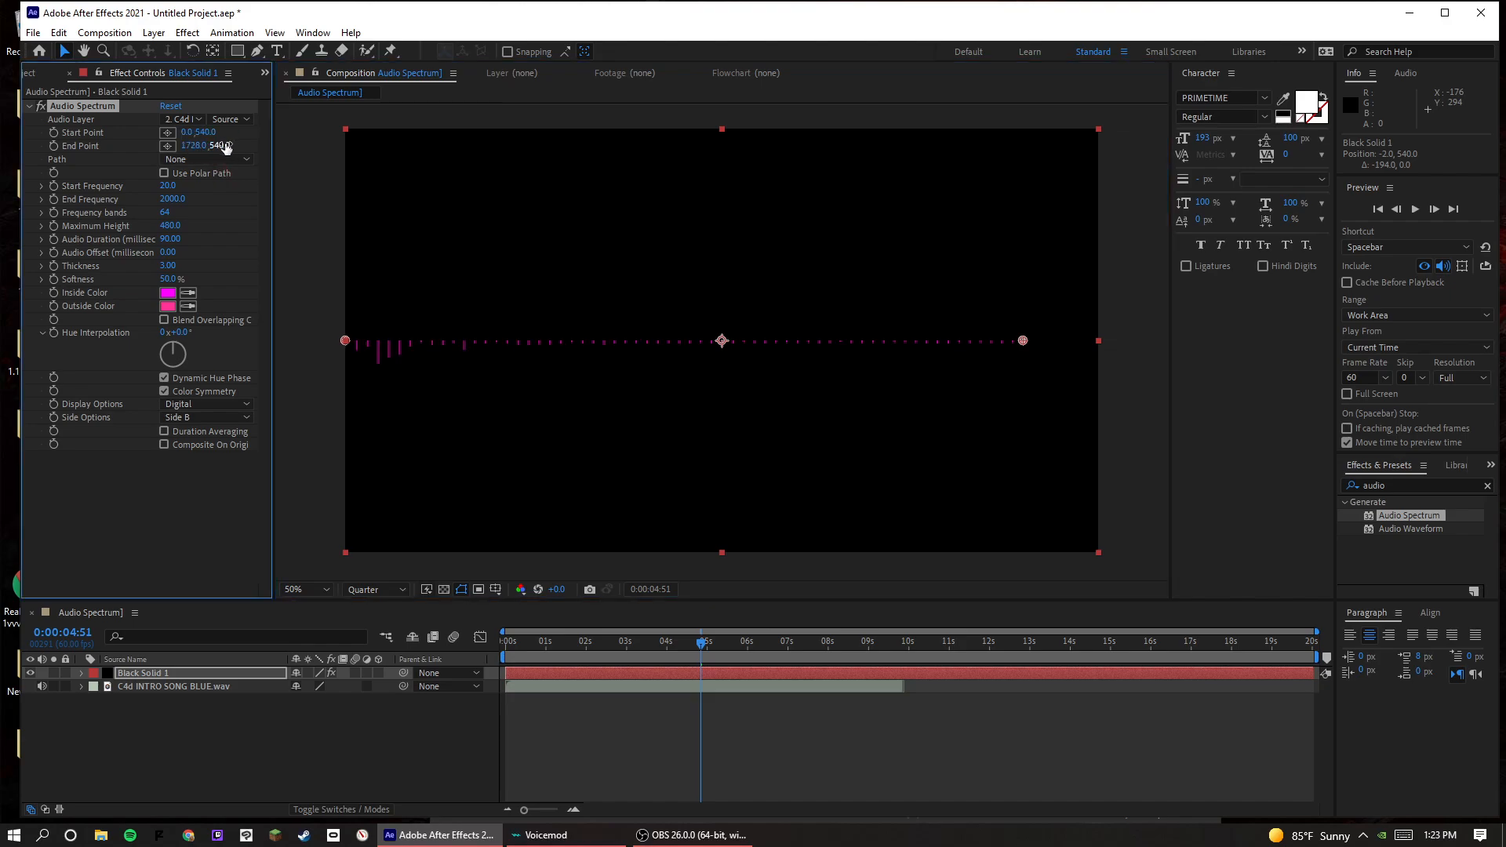
- Set the spectrum's End Point X to 1920 and preview the result
click(193, 146)
drag(204, 146, 246, 144)
click(196, 146)
text(1920)
key(Return)
key(space)
click(205, 417)
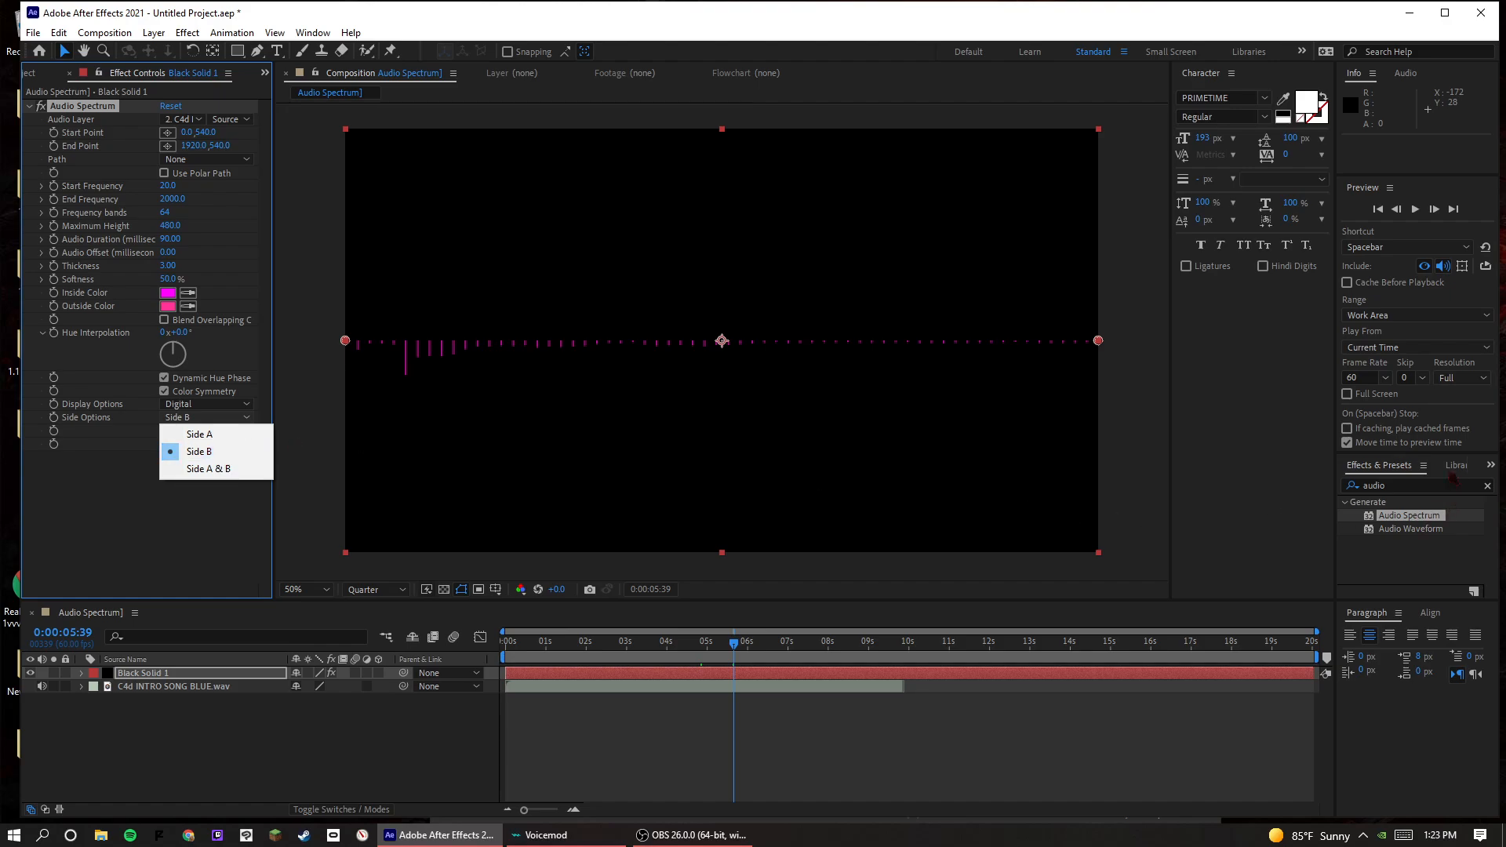
- Find the Polar Coordinates effect and apply it to the black solid after Audio Spectrum
click(1429, 489)
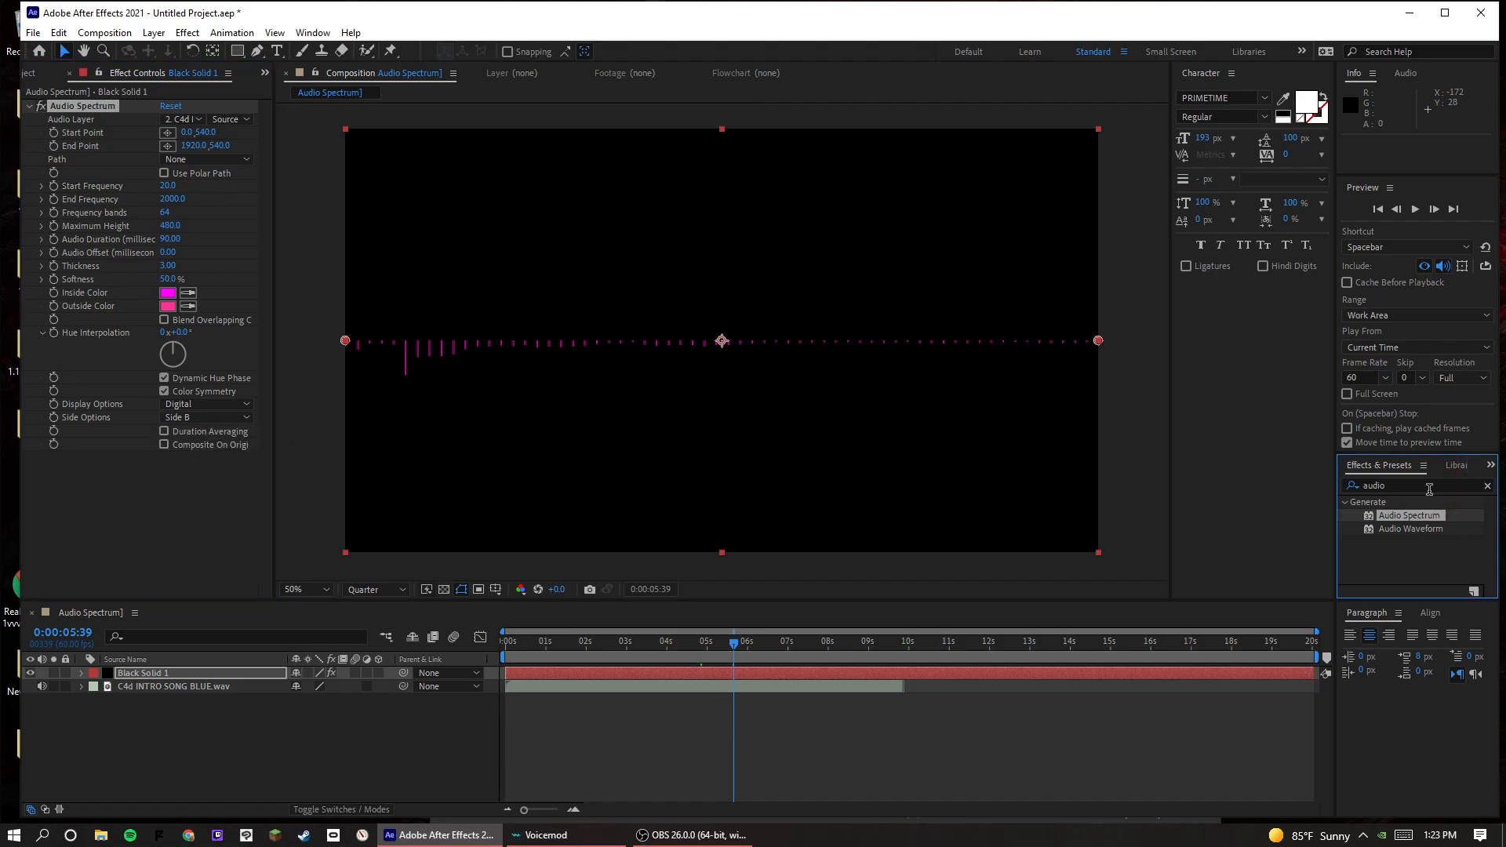
double_click(1383, 487)
text(polar)
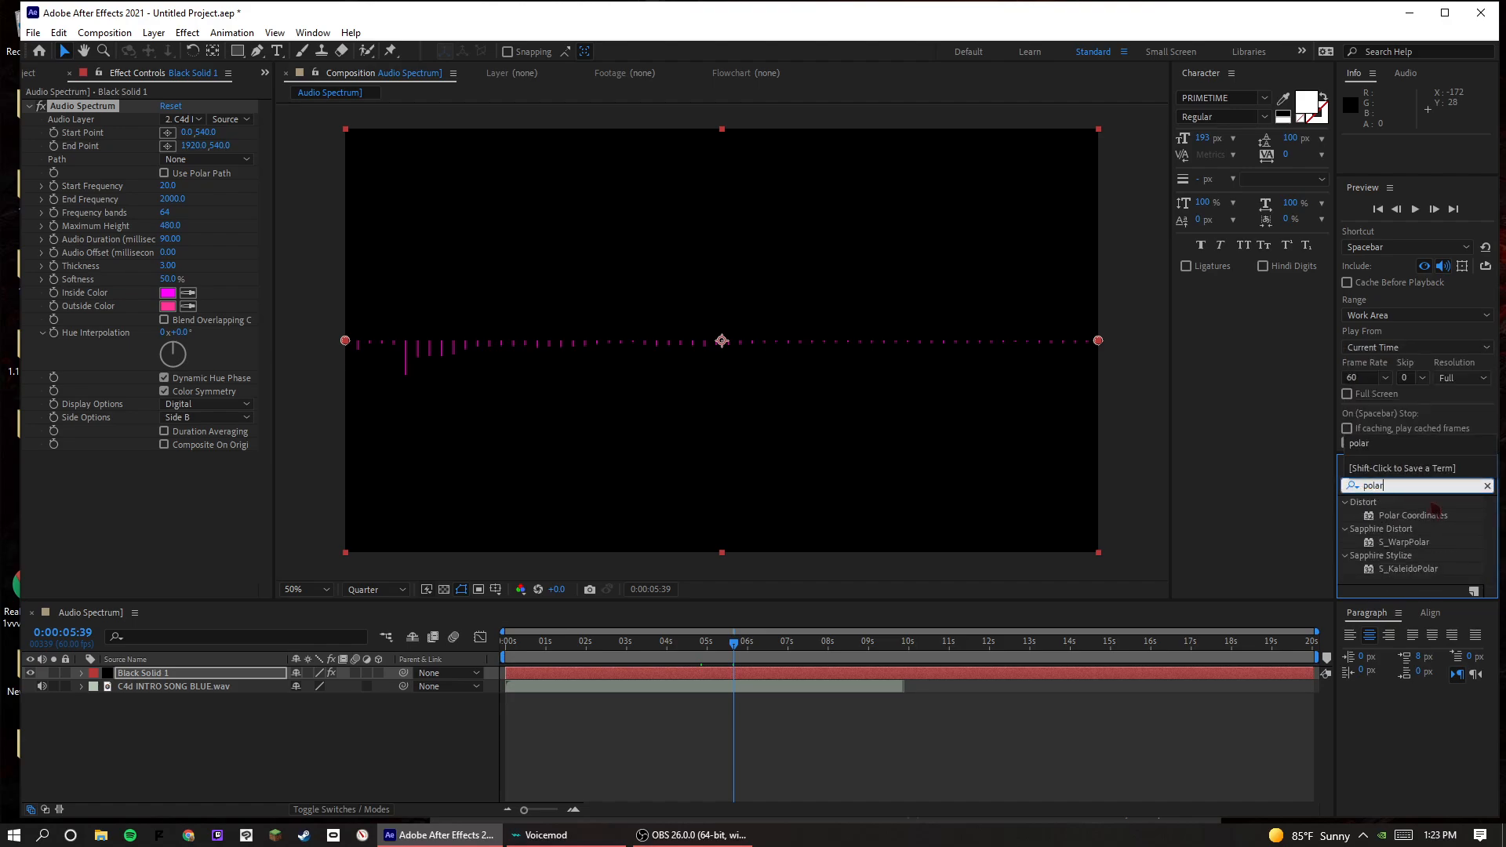
drag(1412, 515, 133, 472)
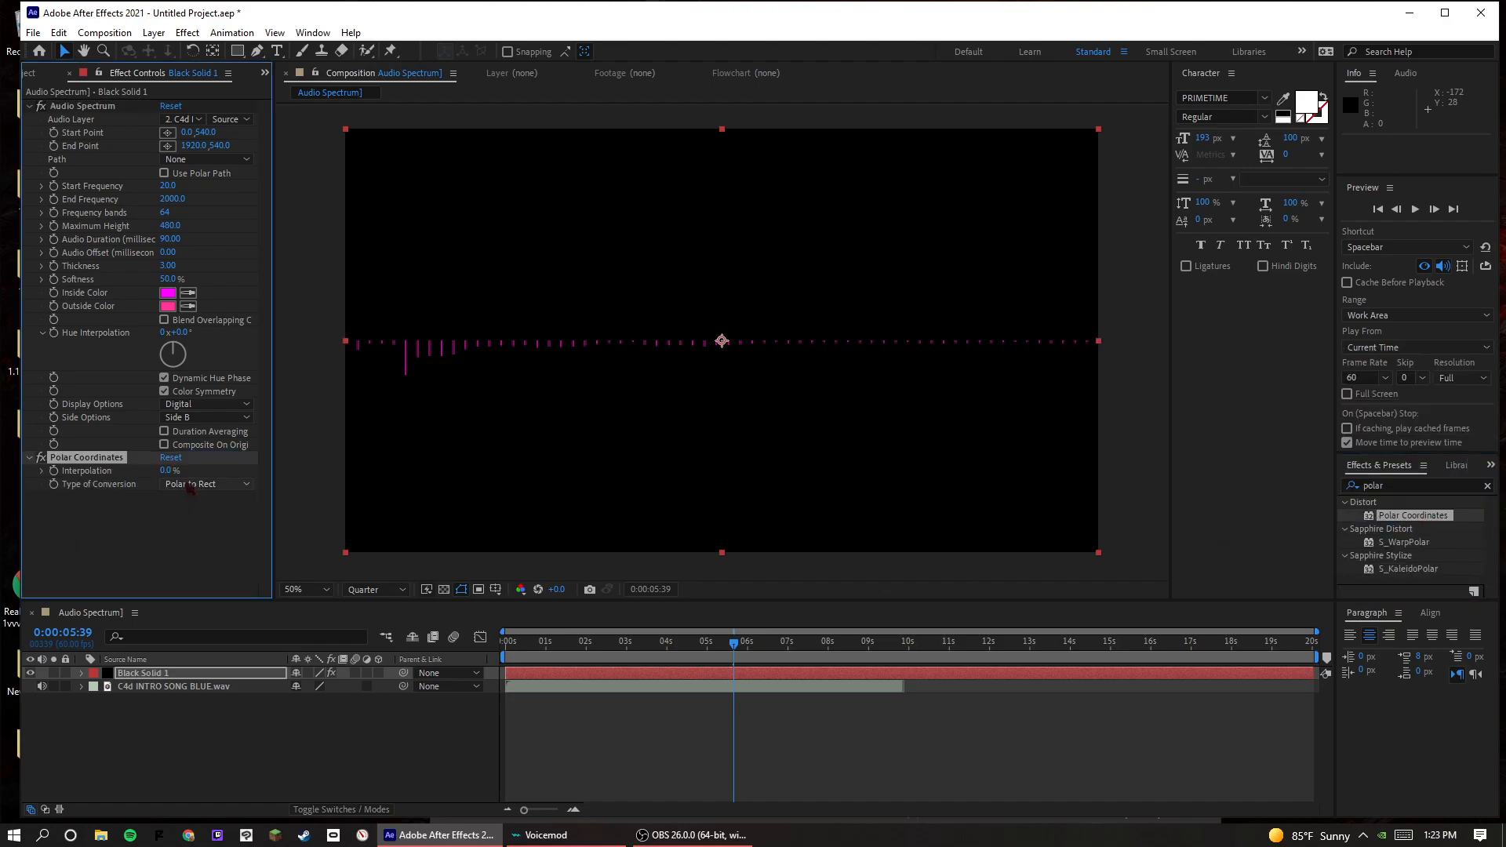
- Set Polar Coordinates to Rect to Polar with 100% interpolation and check the circular spectrum at other times
click(192, 484)
click(190, 503)
drag(163, 468, 270, 467)
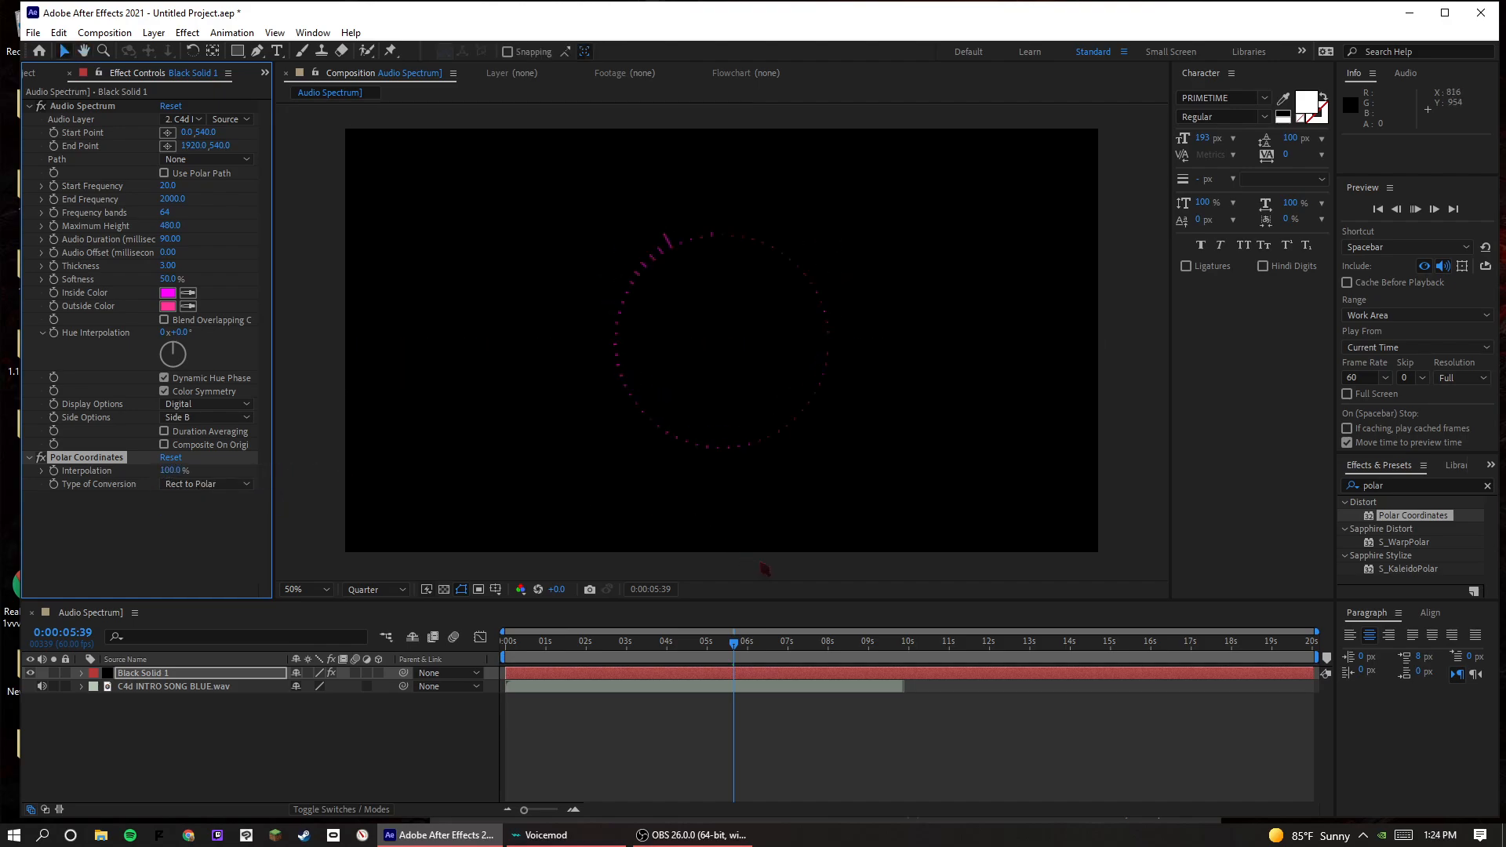
click(754, 642)
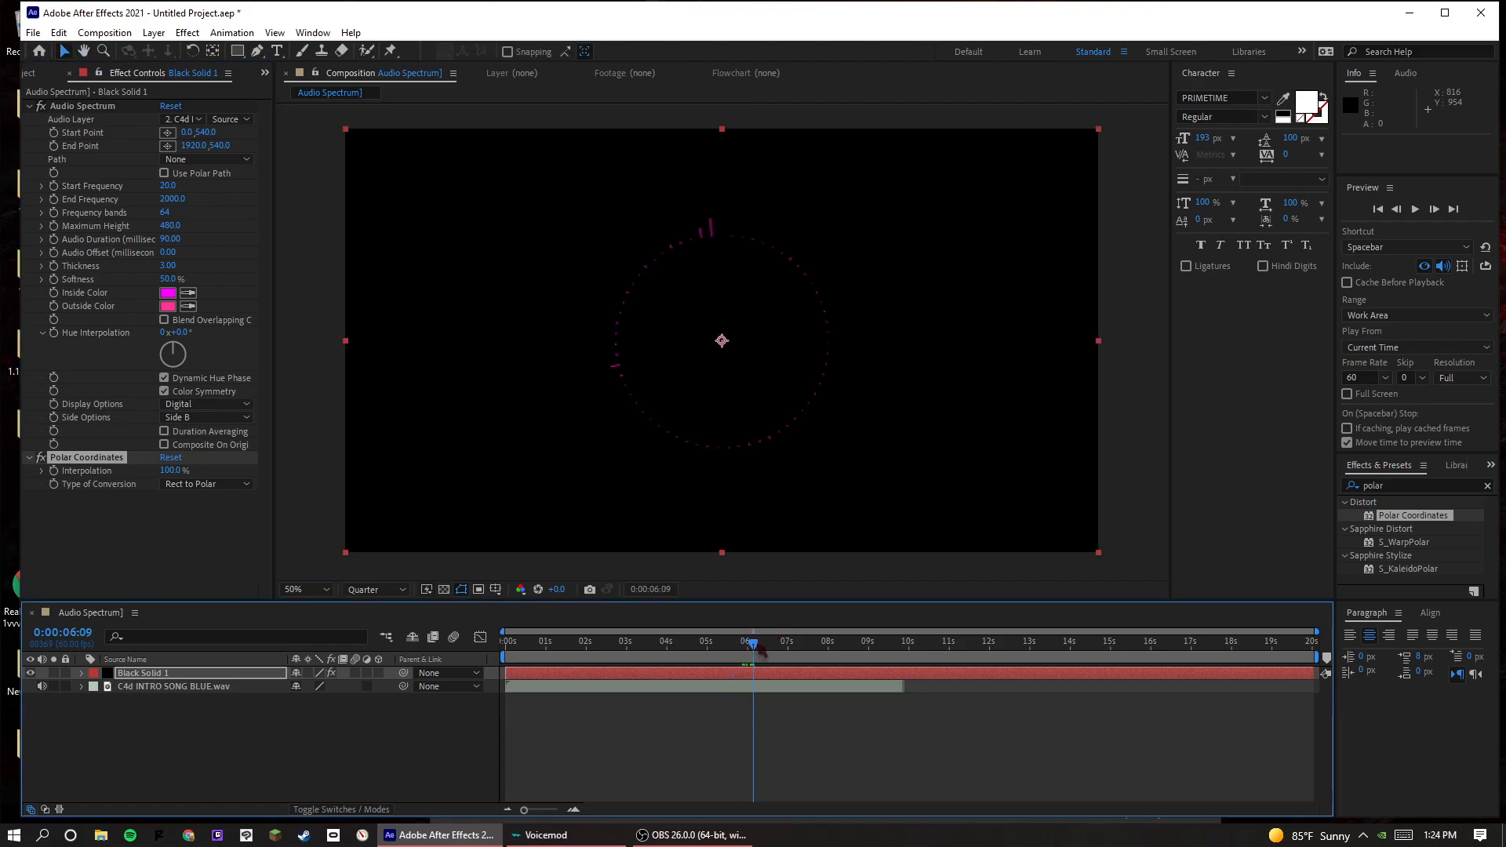
drag(758, 645, 713, 646)
click(739, 712)
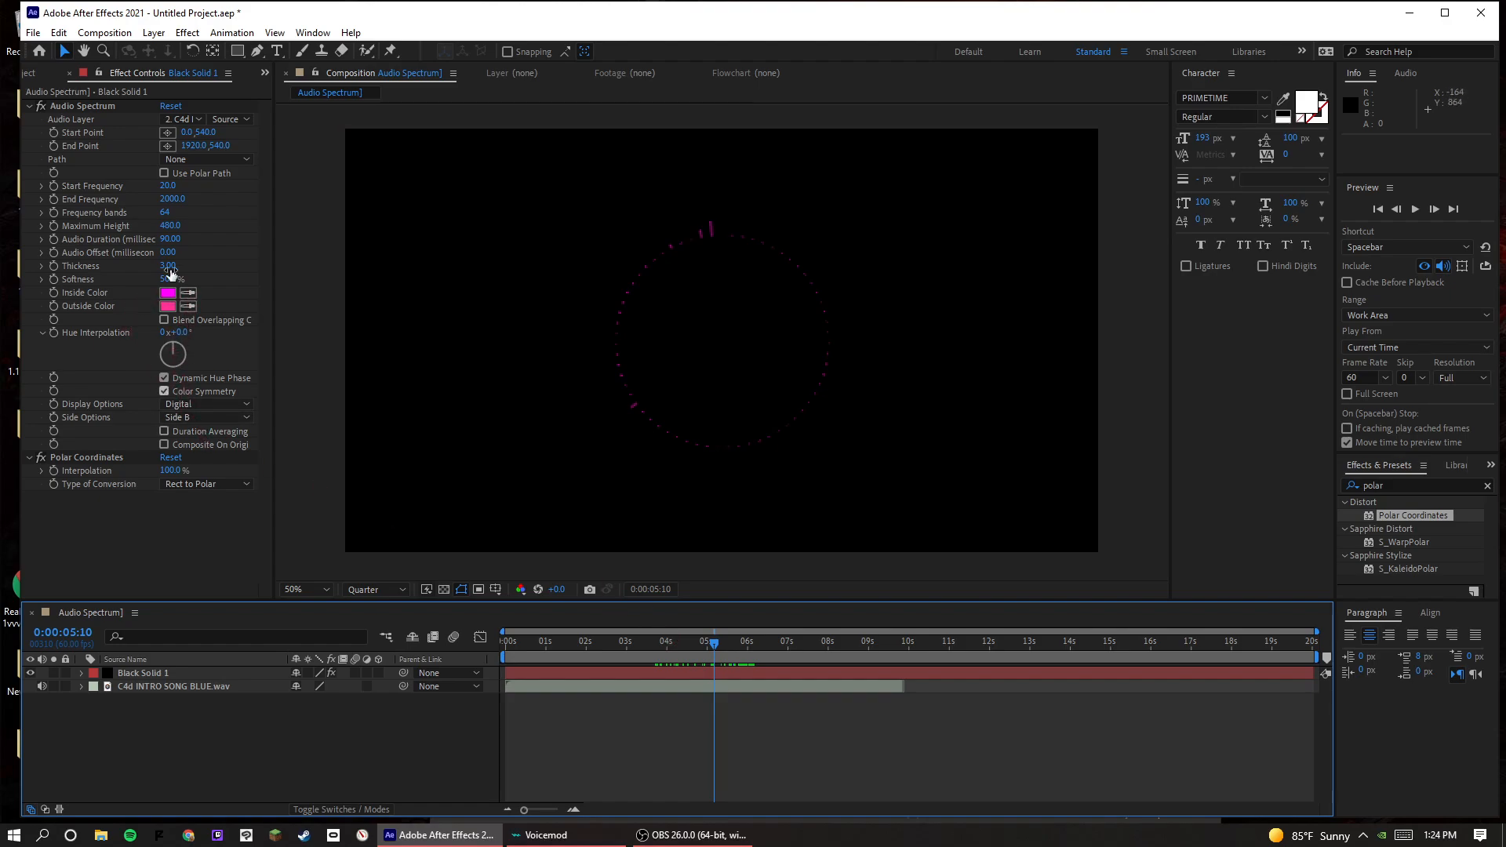
- Set the spectrum's End Point X to 960 and check the half circle along the timeline
click(206, 146)
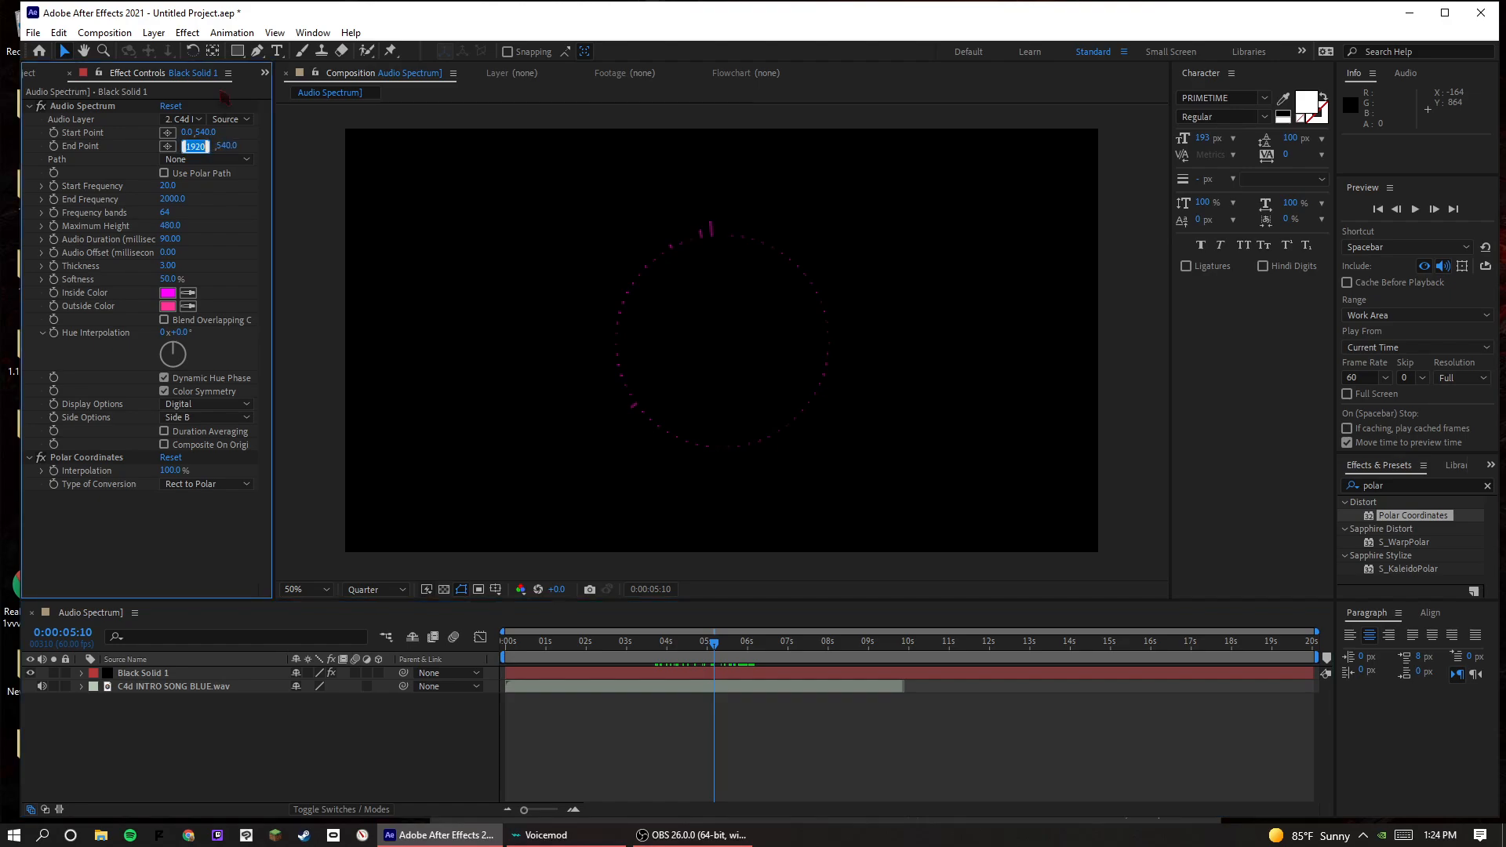
key(Return)
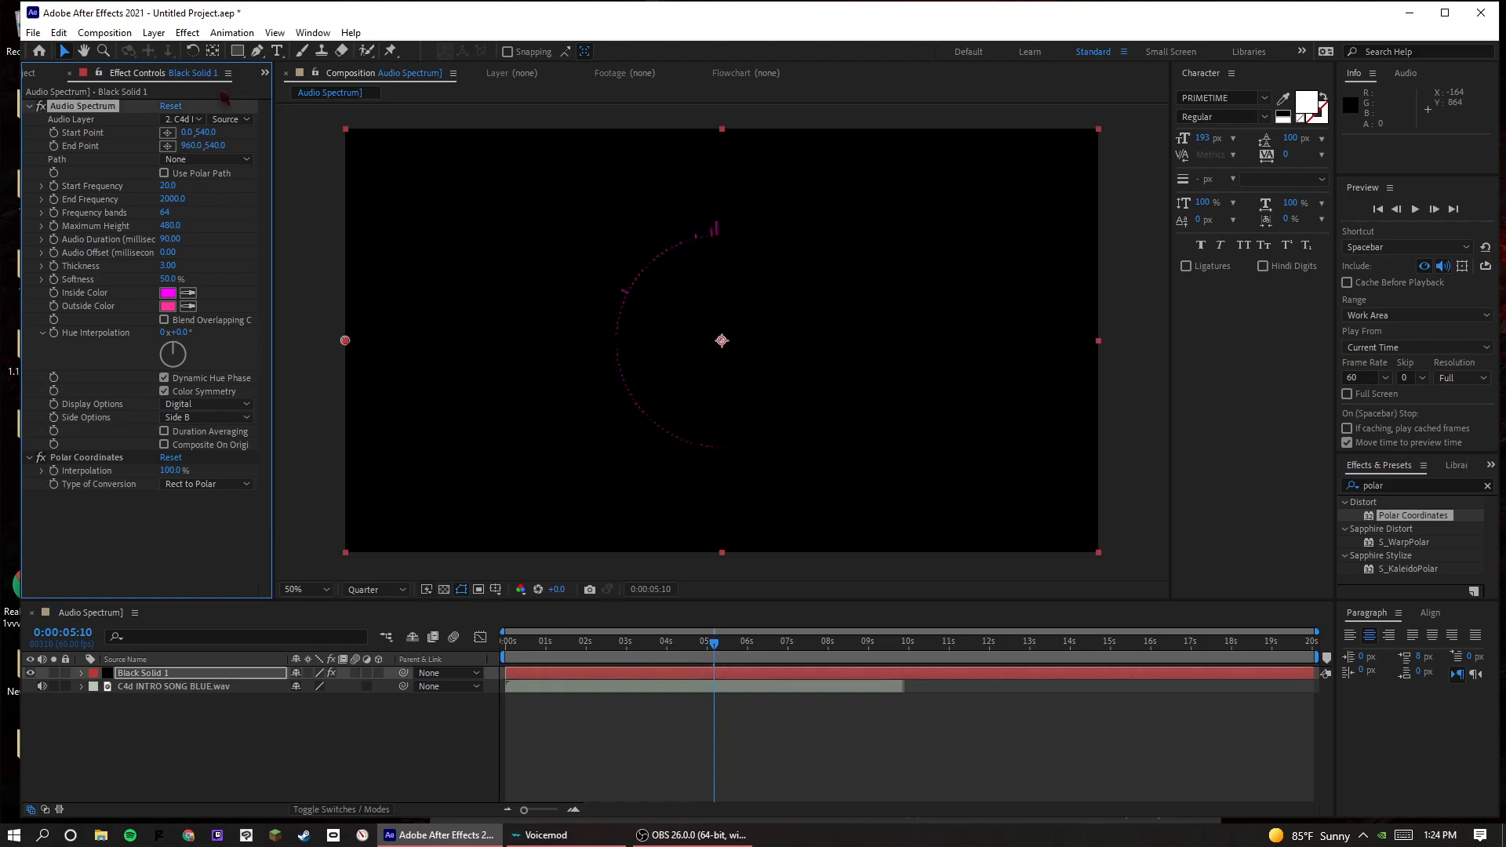
click(721, 641)
drag(741, 646, 847, 651)
- Find the Mirror effect and apply it to the black solid below Polar Coordinates, undoing any stray value change
click(166, 659)
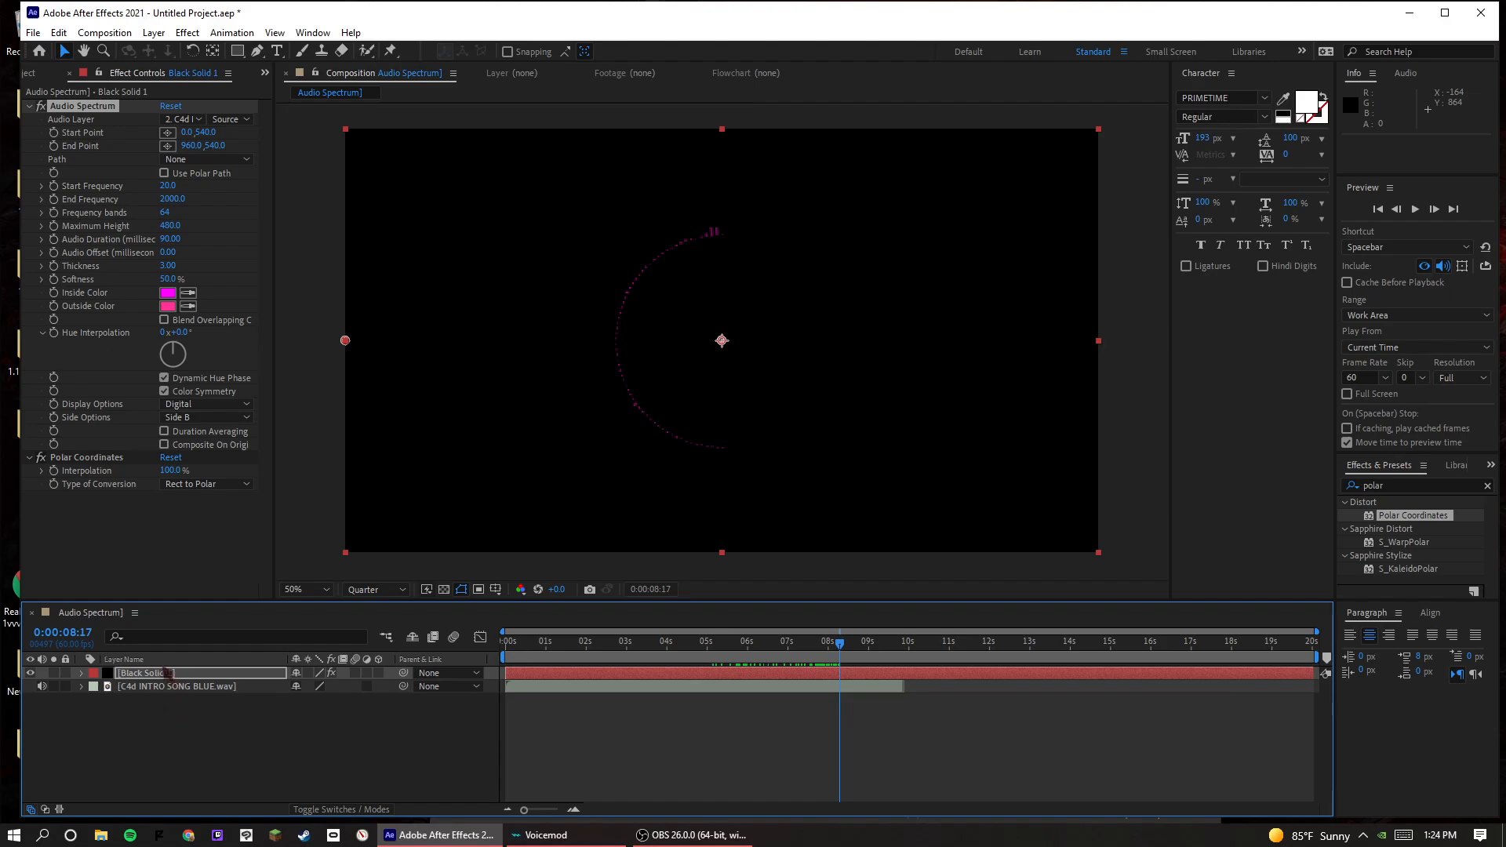
click(166, 674)
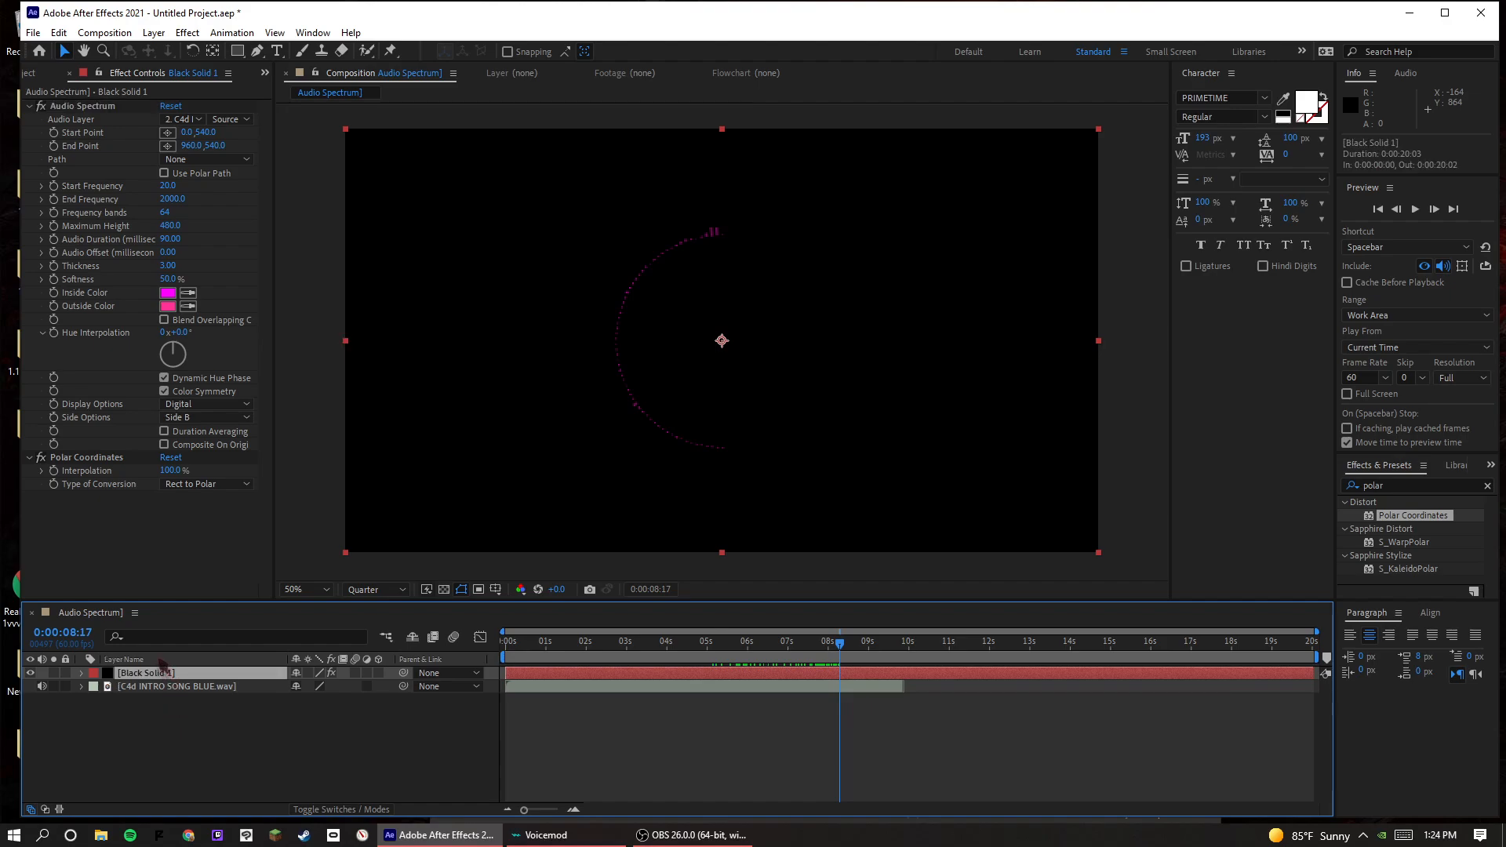
click(1423, 485)
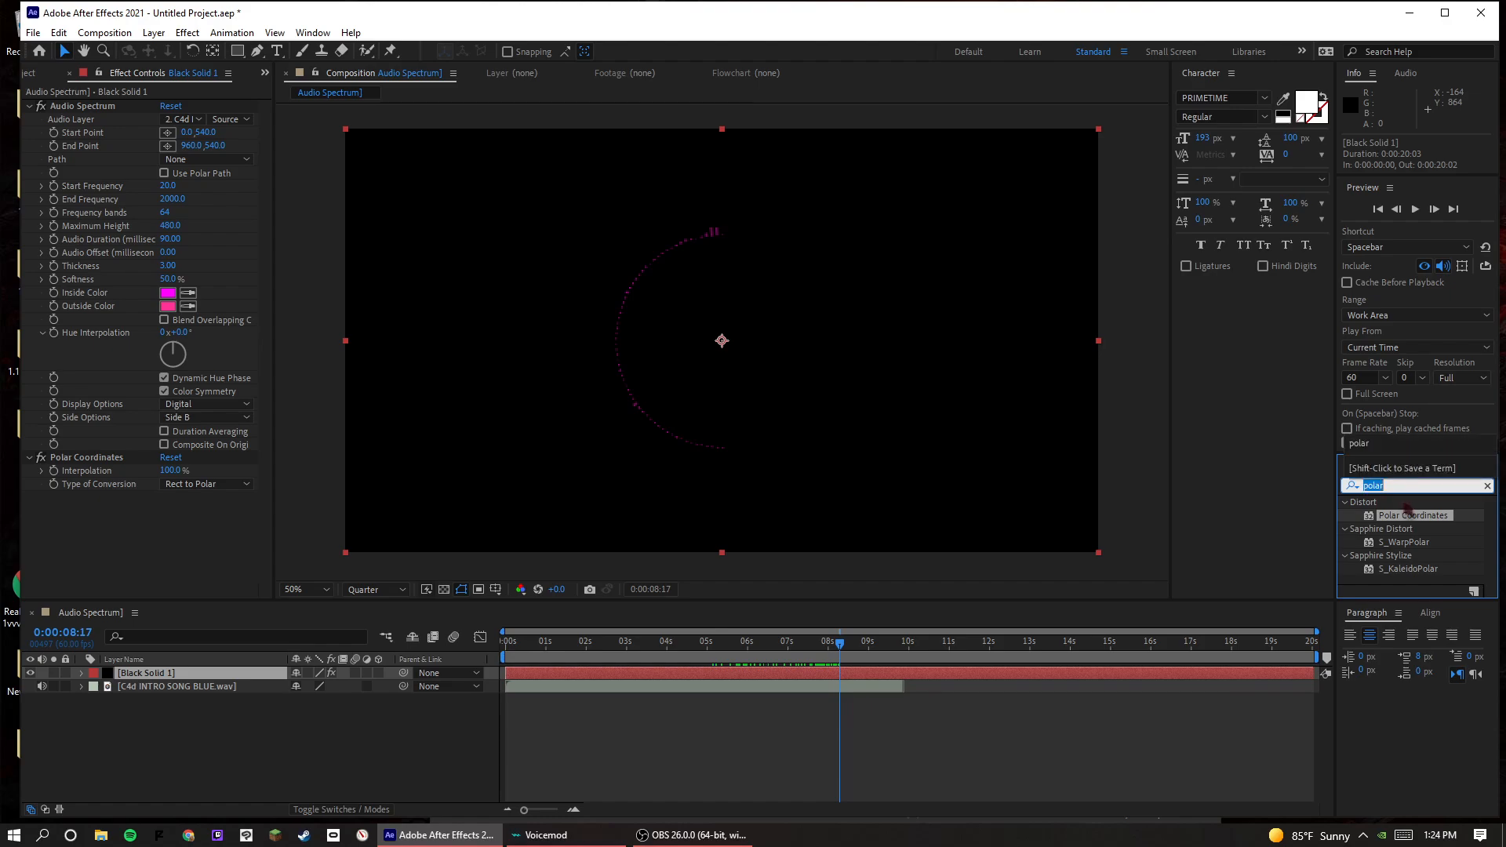
text(mirr)
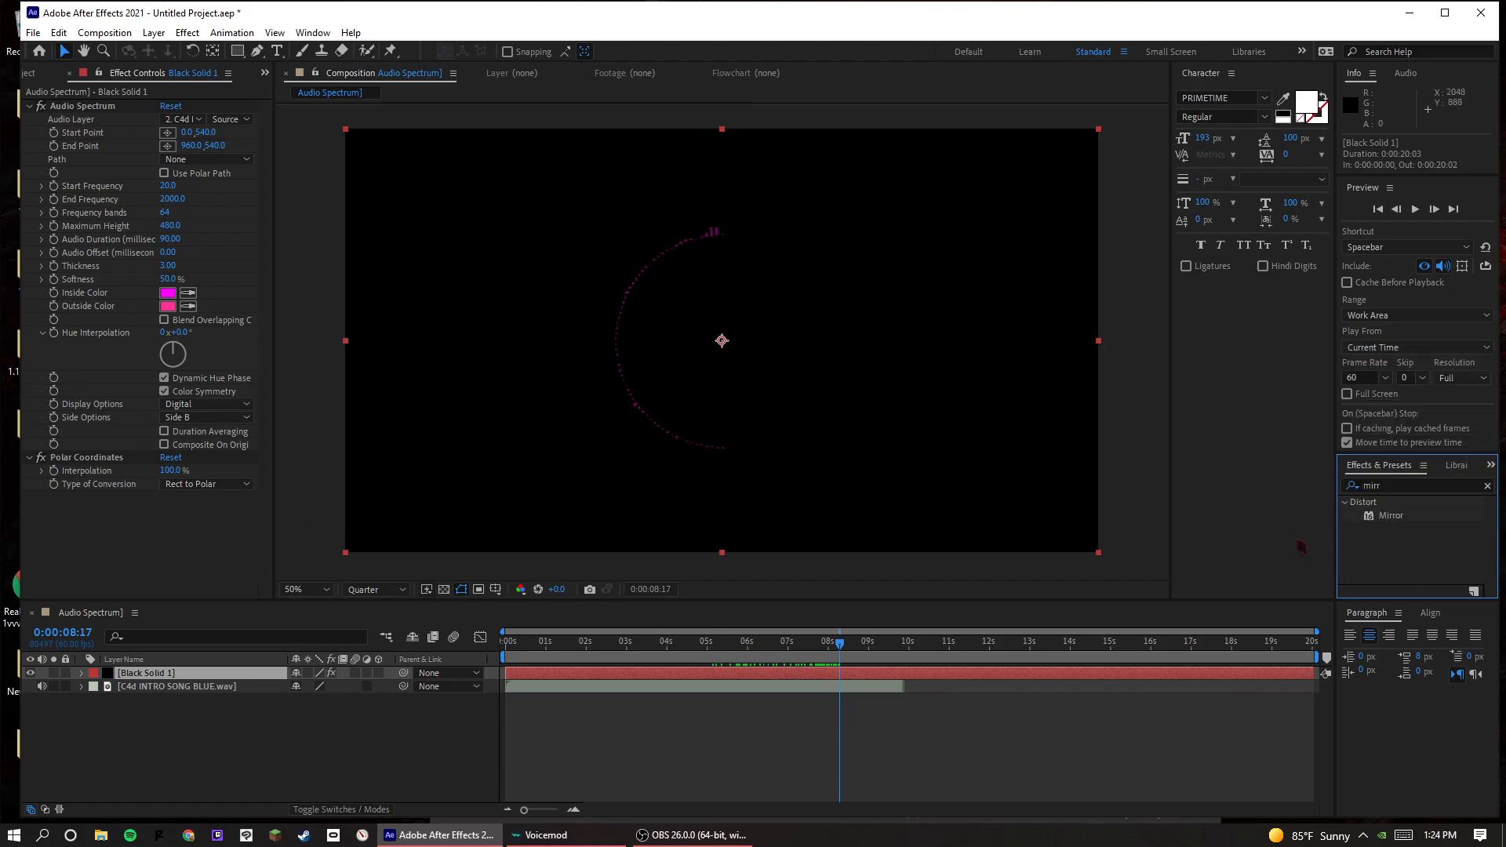
drag(1390, 515, 444, 541)
key(ctrl+z)
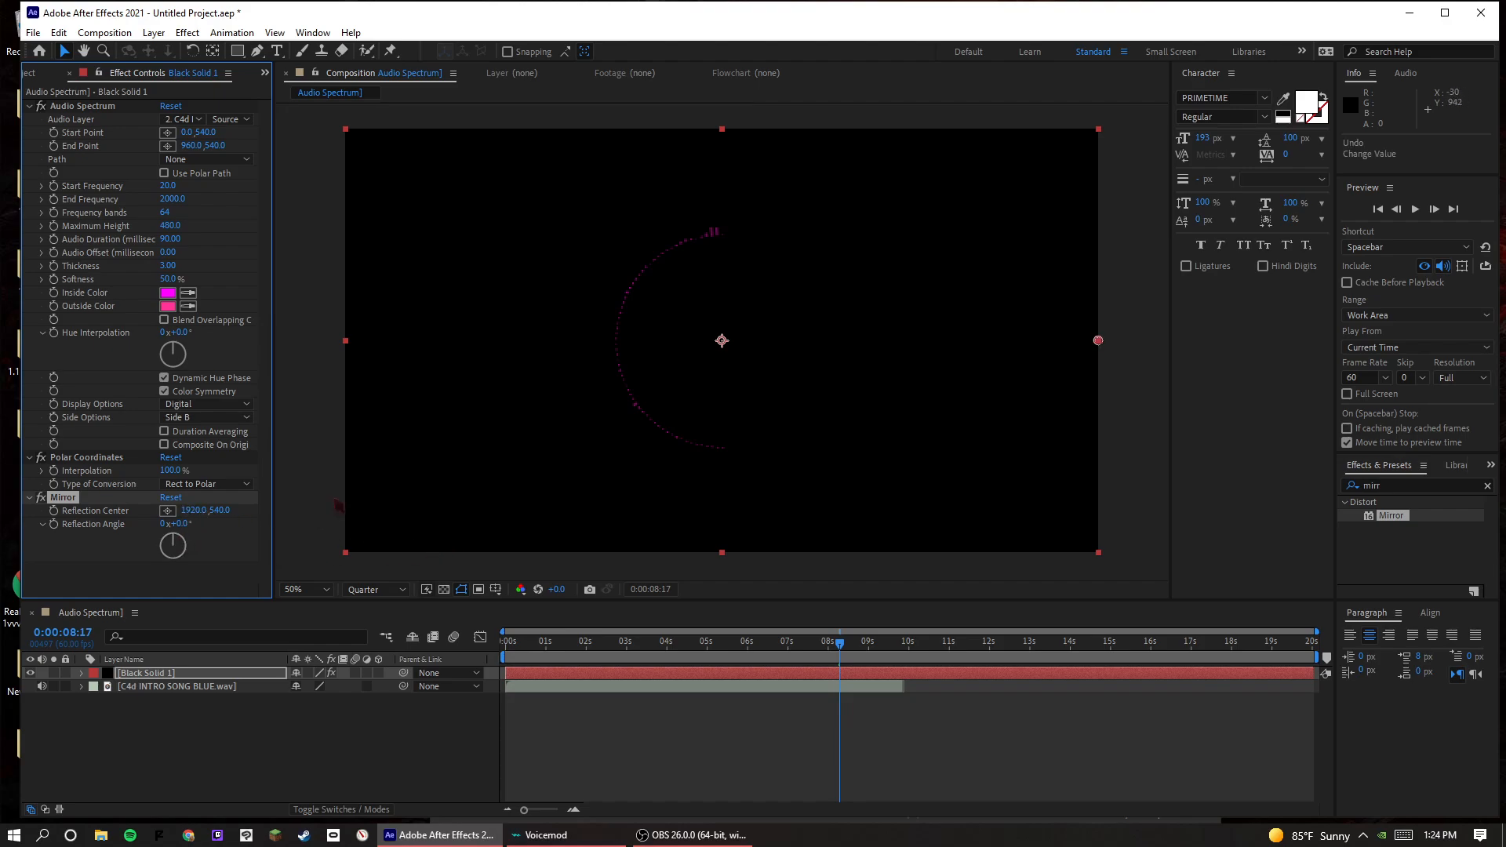
- Try a Mirror Reflection Center X of 0 and undo it
click(191, 511)
text(0)
key(Tab)
key(ctrl+z)
- Set the Mirror's Reflection Center X to 960 to close the circle, and check the spectrum at about 3.5 seconds
drag(191, 514, 1, 611)
click(201, 513)
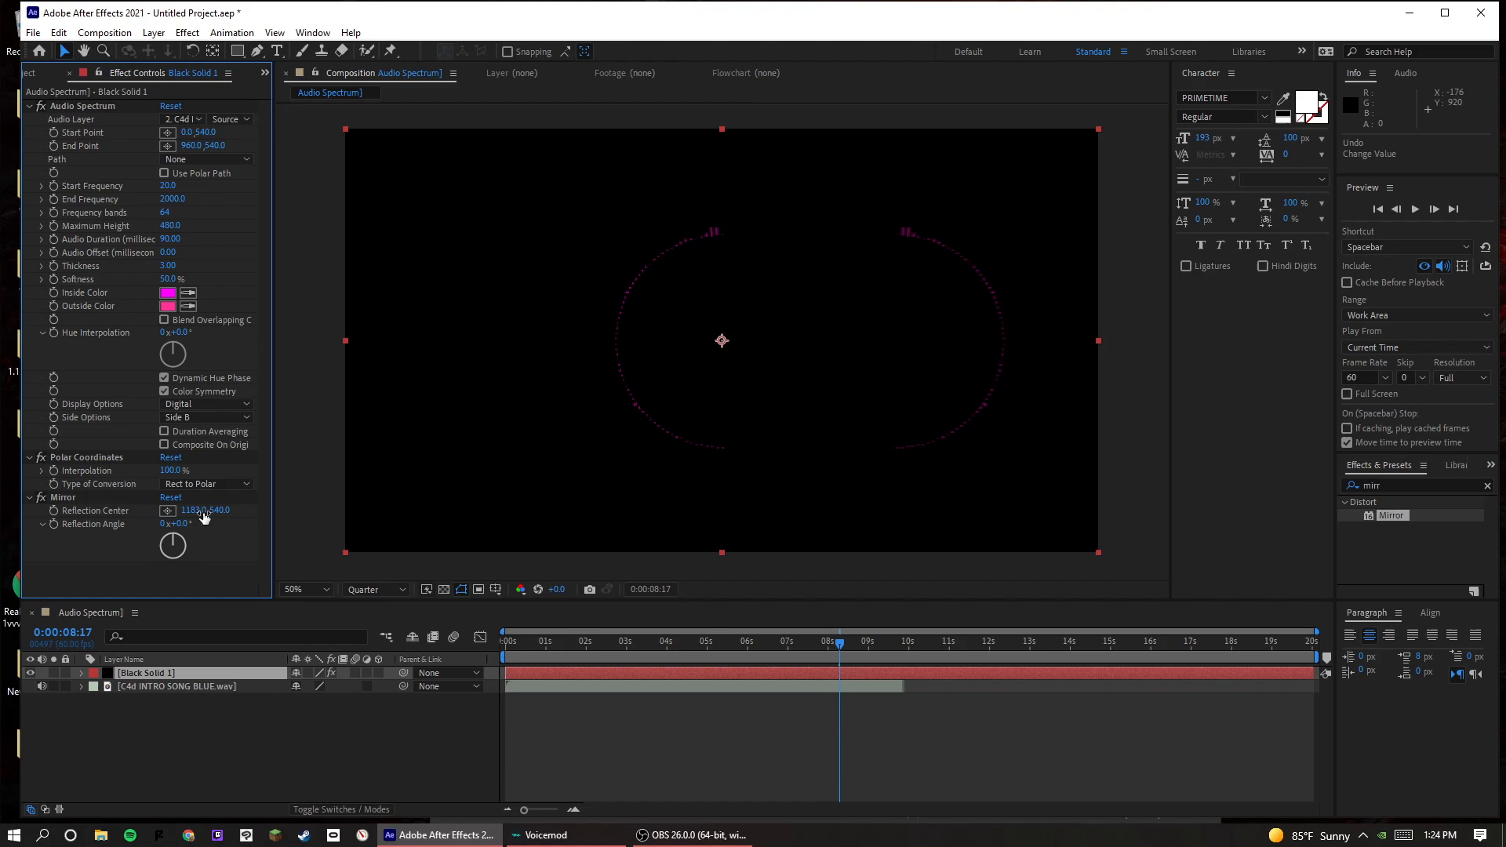
drag(199, 510, 116, 593)
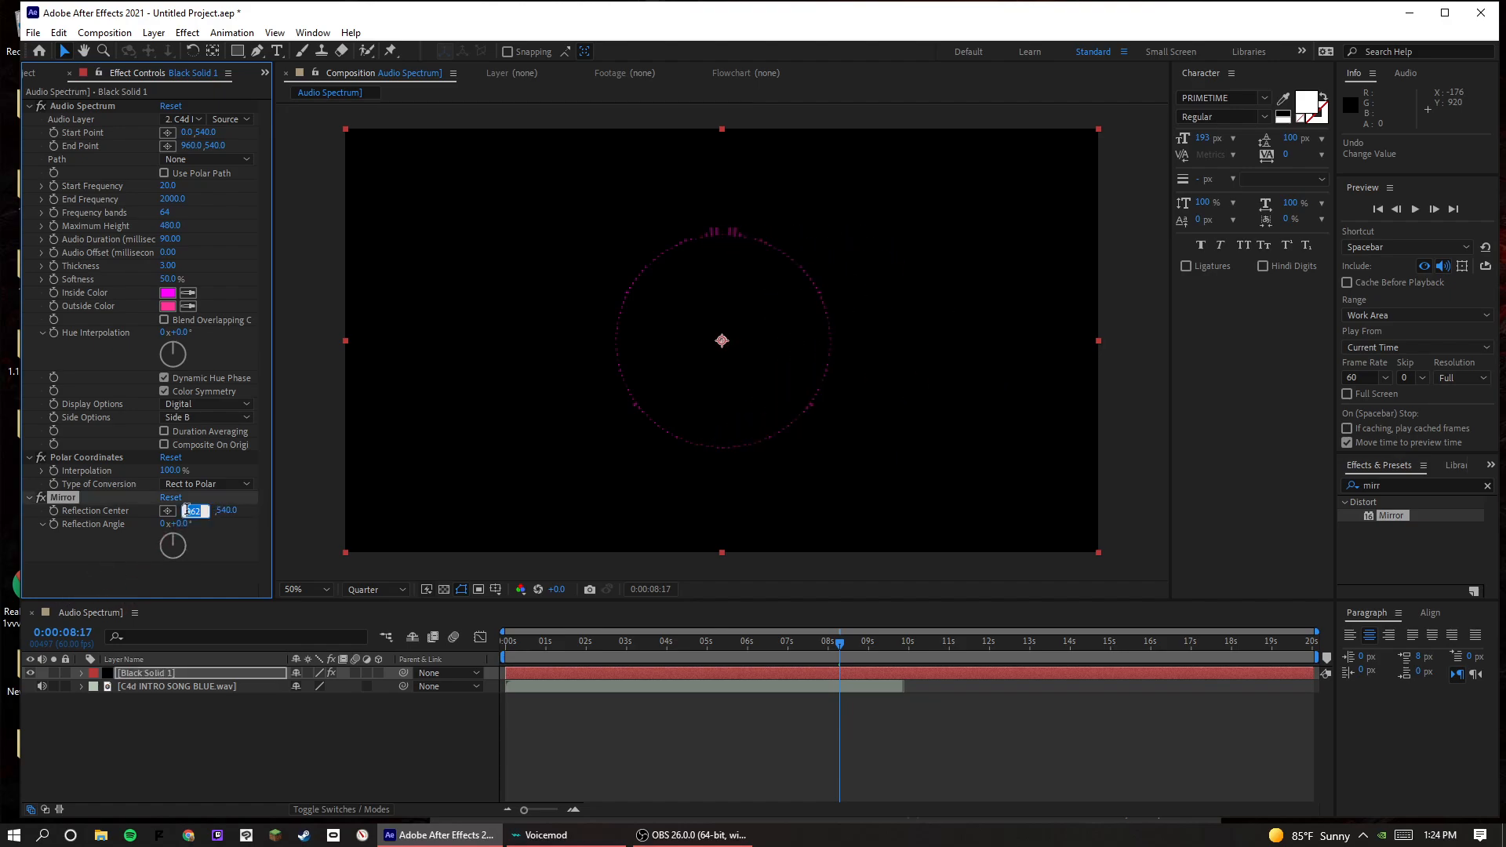
key(space)
key(space)
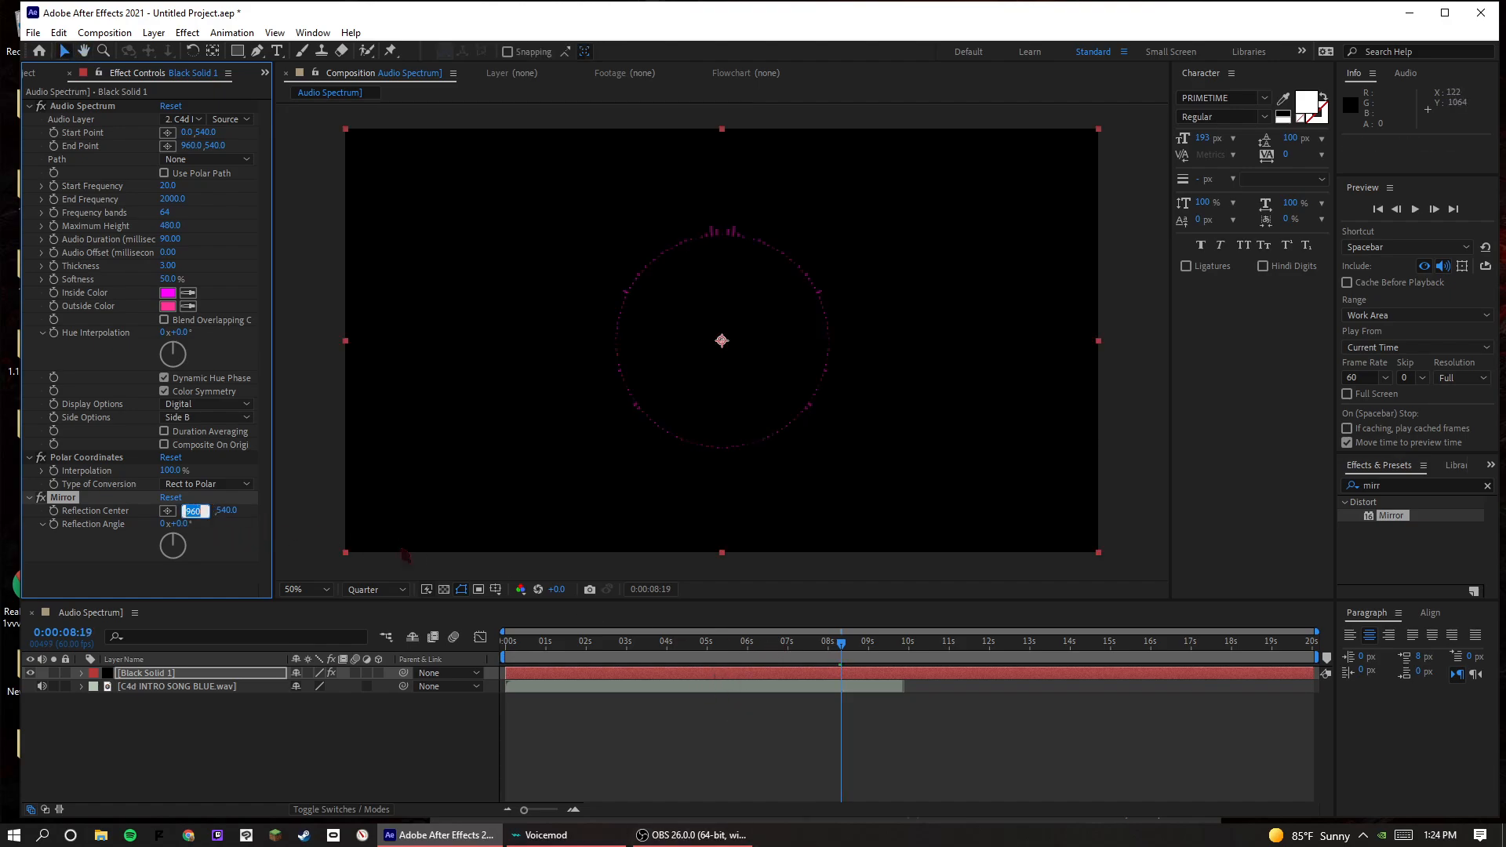
click(648, 642)
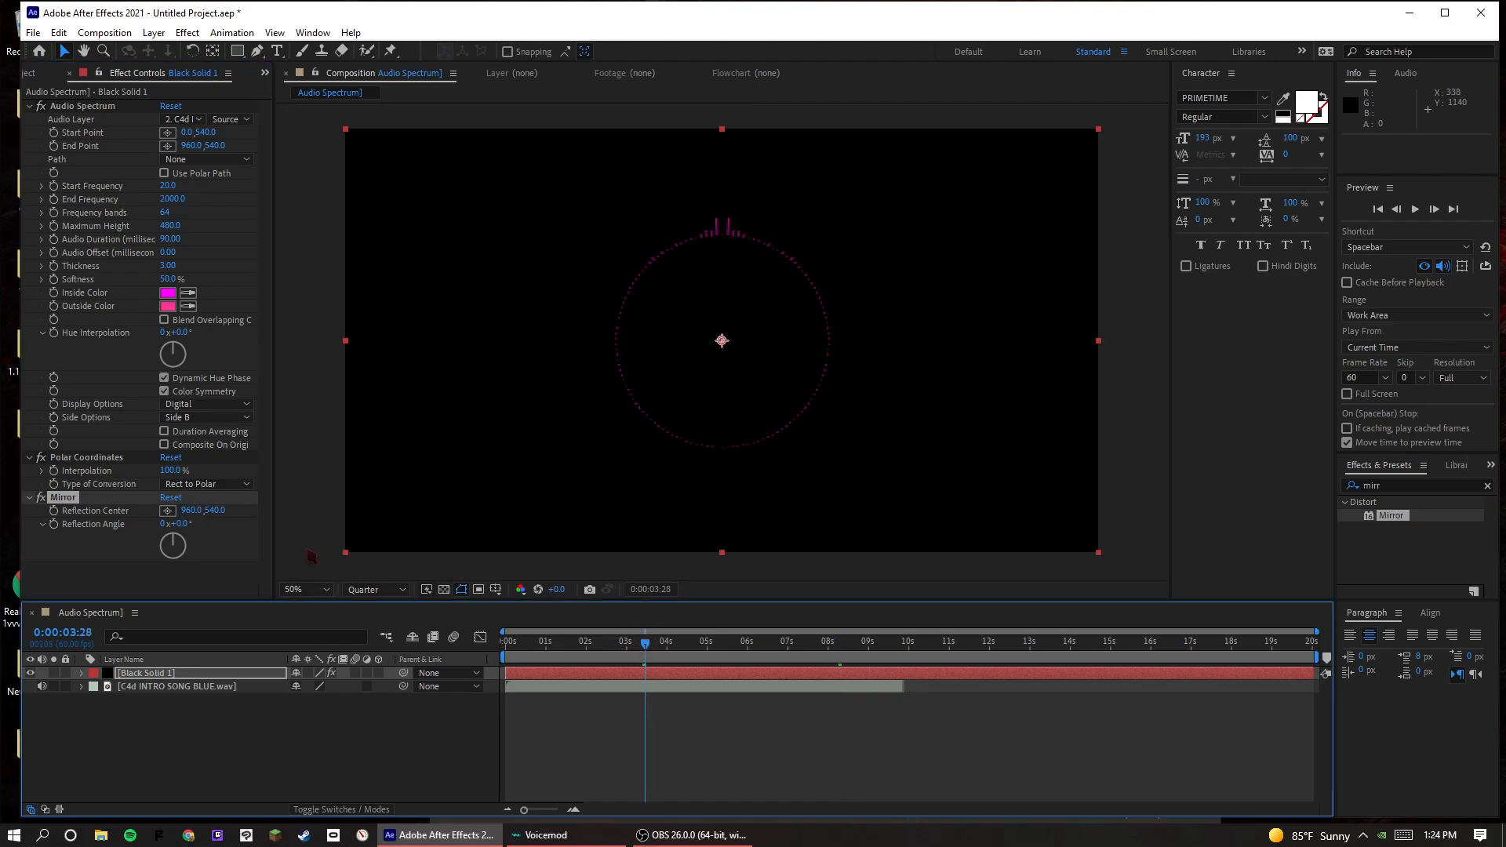
- Try a Mirror Reflection Center X of 990, return it to 960 and check the circle at other times
click(206, 509)
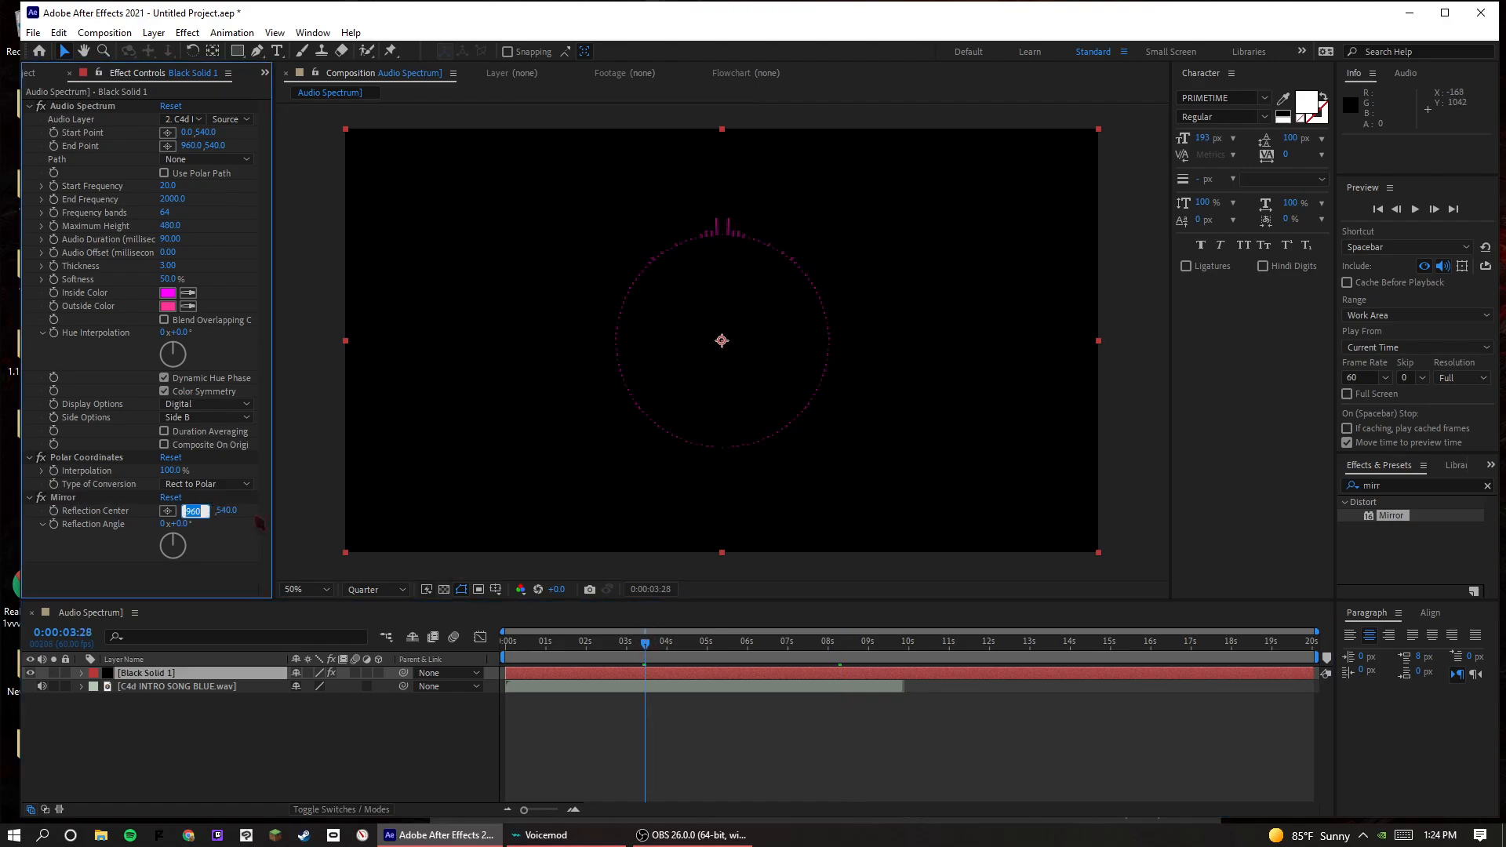
click(240, 510)
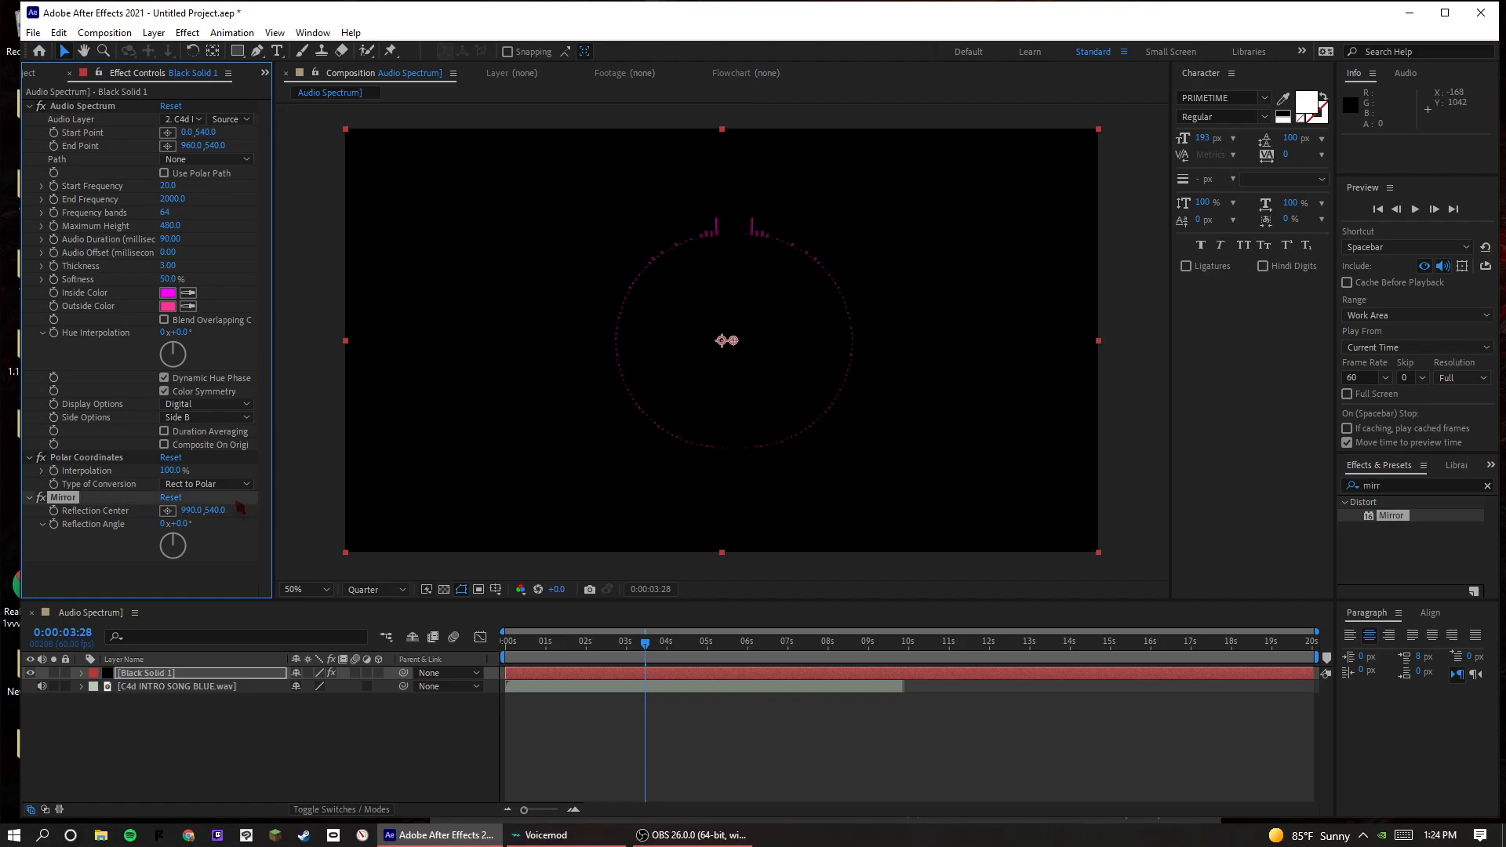
click(196, 510)
text(960)
key(Return)
drag(673, 659, 744, 661)
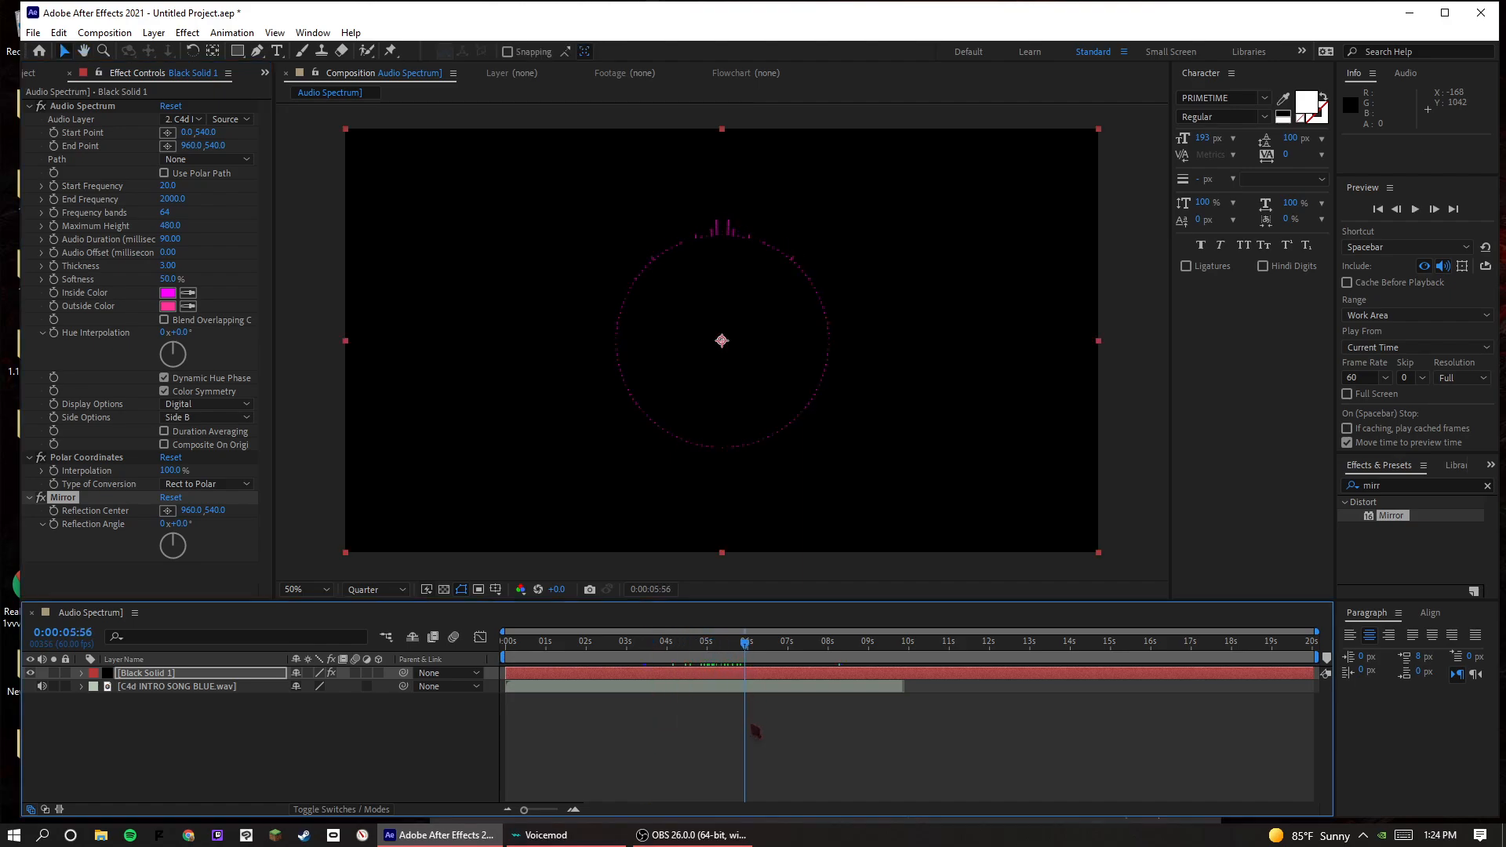
- Set the Audio Spectrum's Maximum Height to 2000 and preview the taller bars at several times
click(753, 732)
click(170, 225)
text(2)
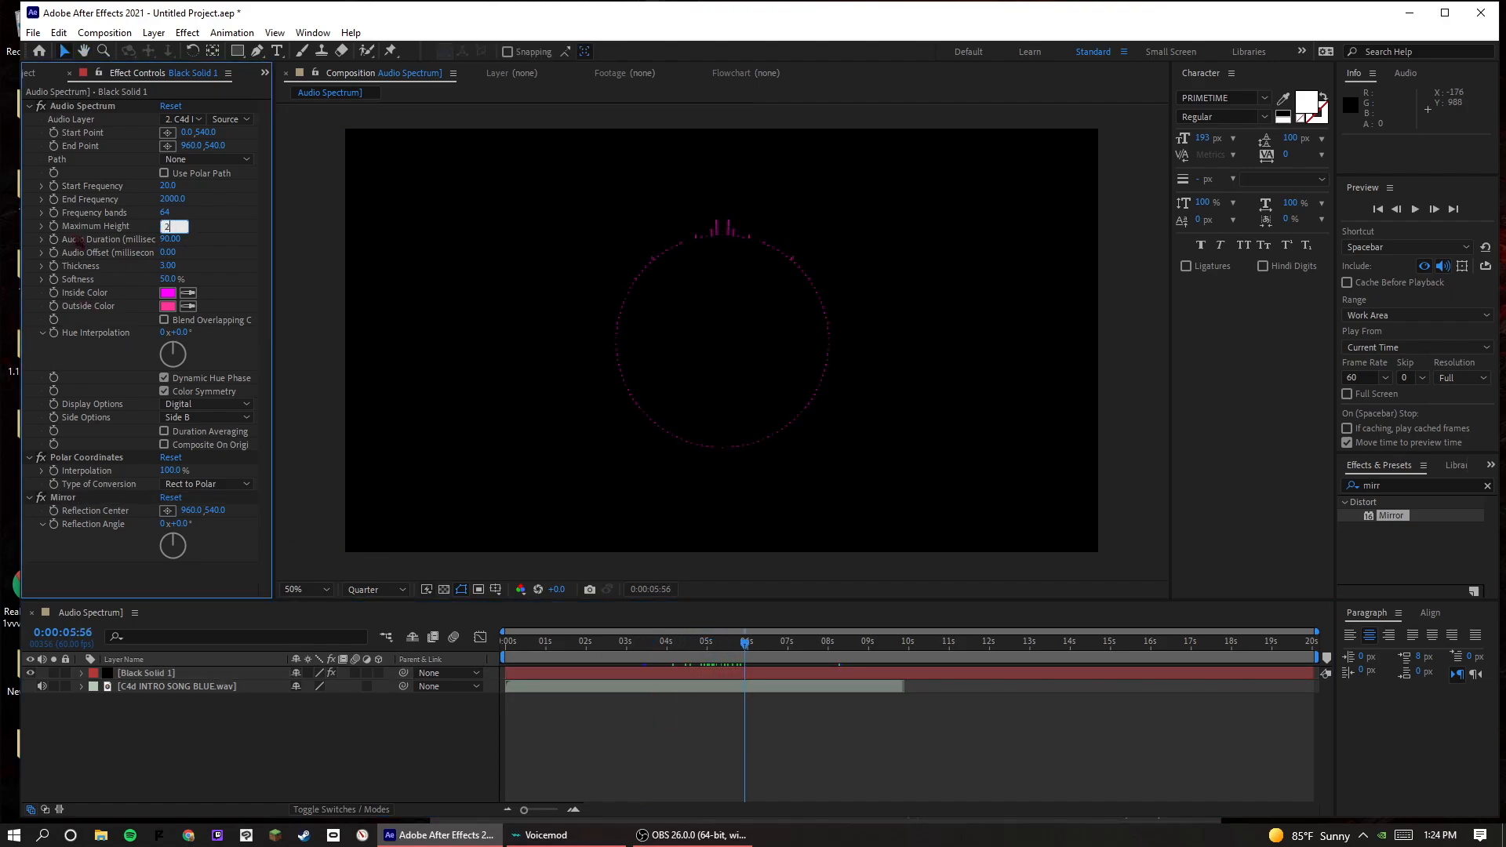
text(000)
key(Return)
key(space)
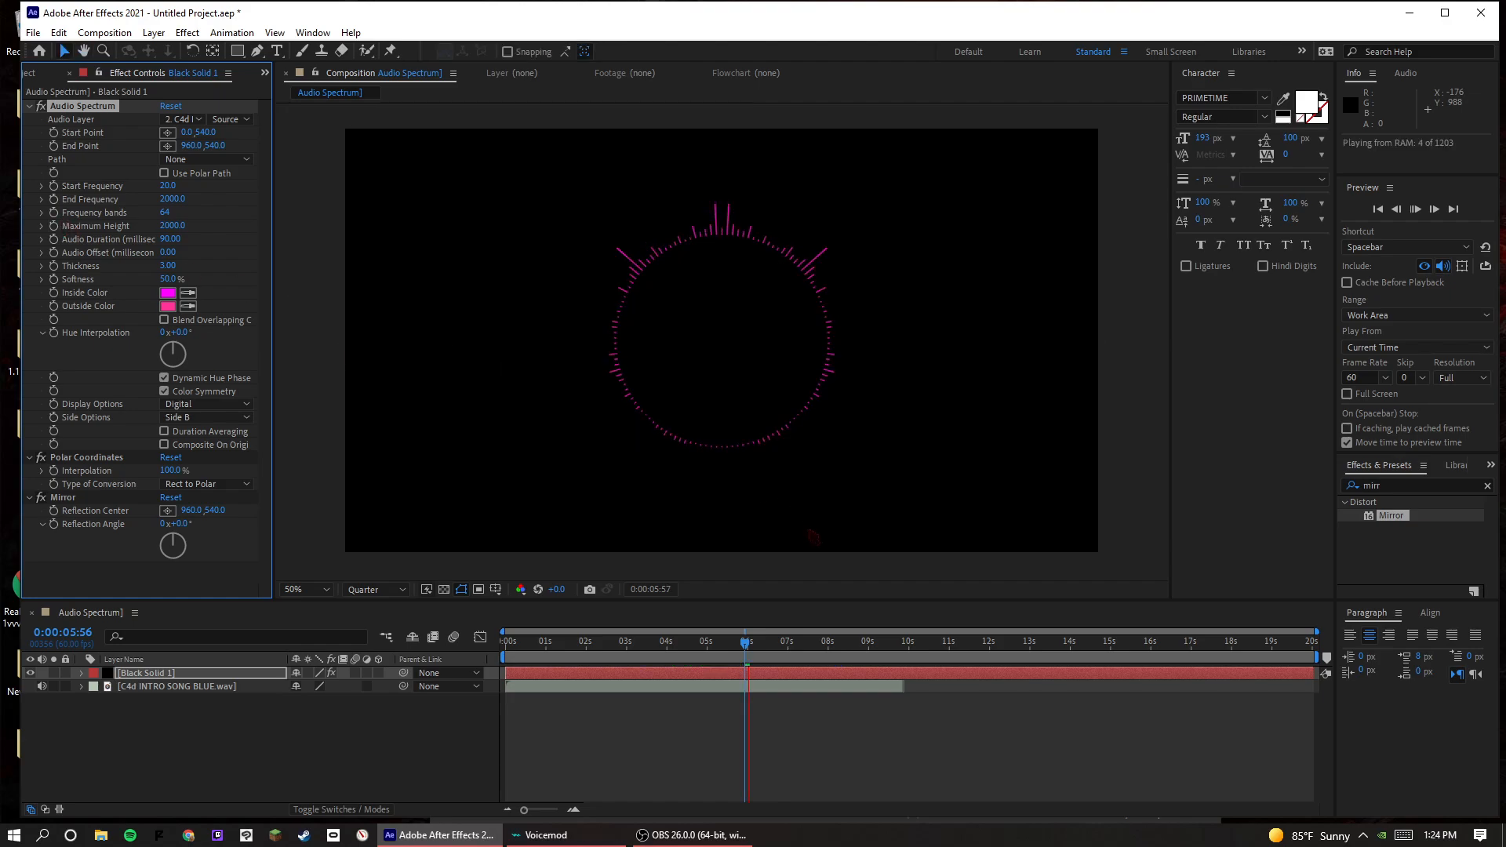
key(space)
drag(784, 654, 28, 556)
key(space)
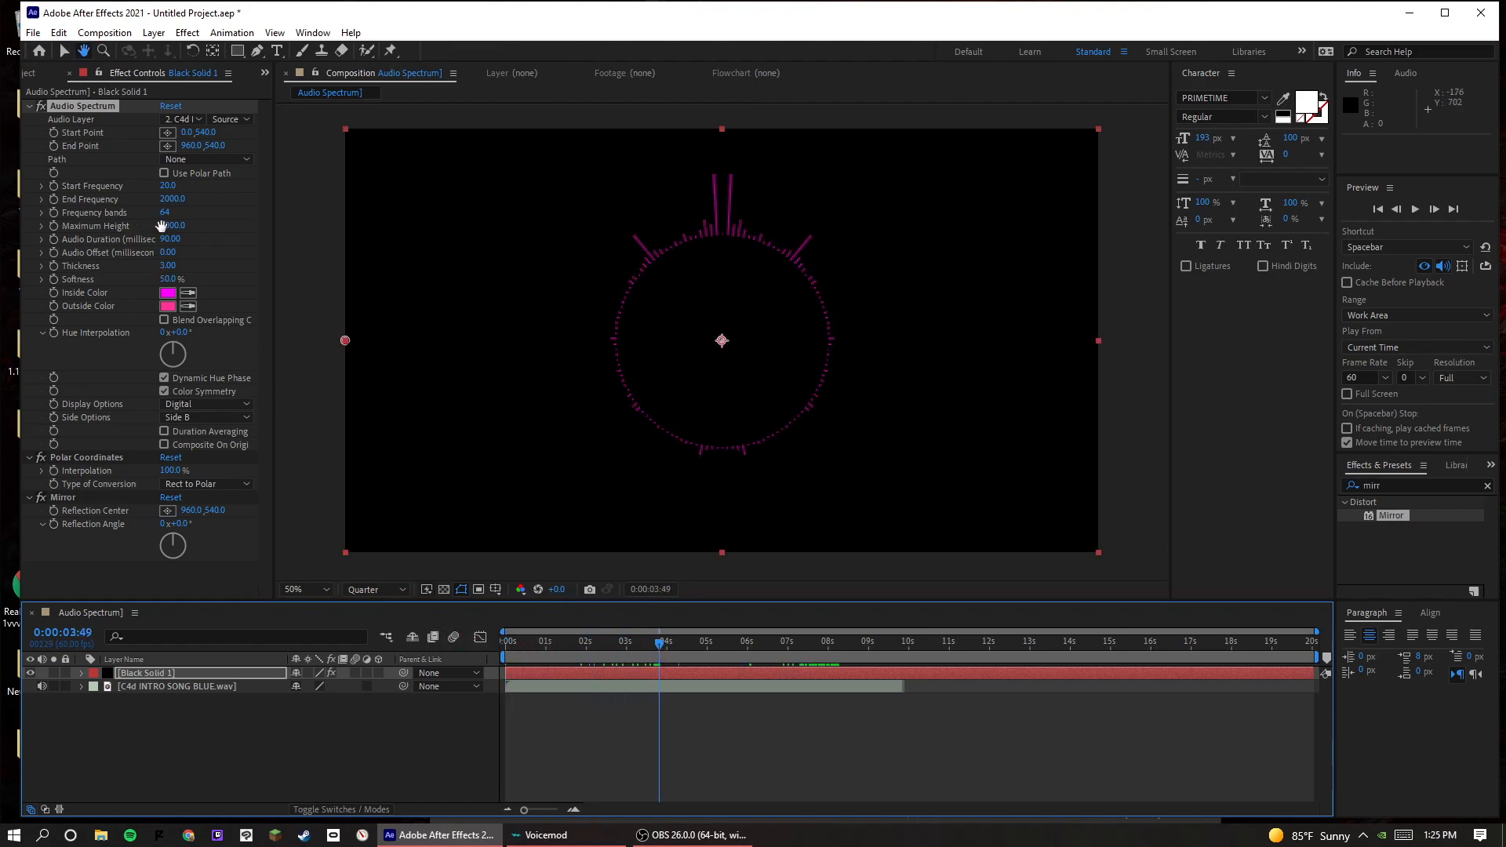
- Raise the Audio Spectrum's Frequency bands to 1000 and set the composition preview resolution to Full
click(64, 50)
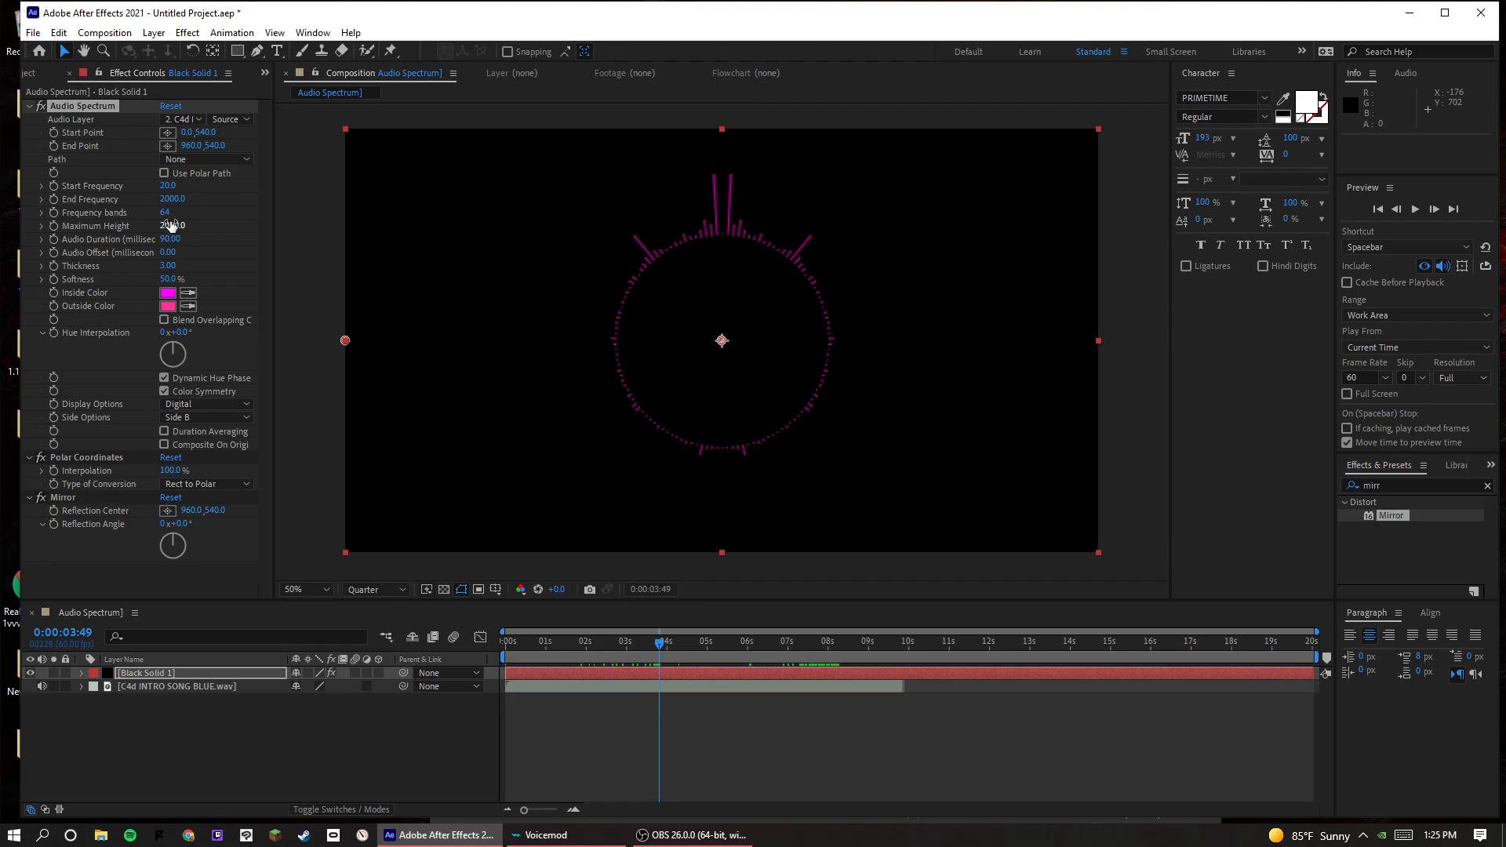
drag(167, 212, 472, 227)
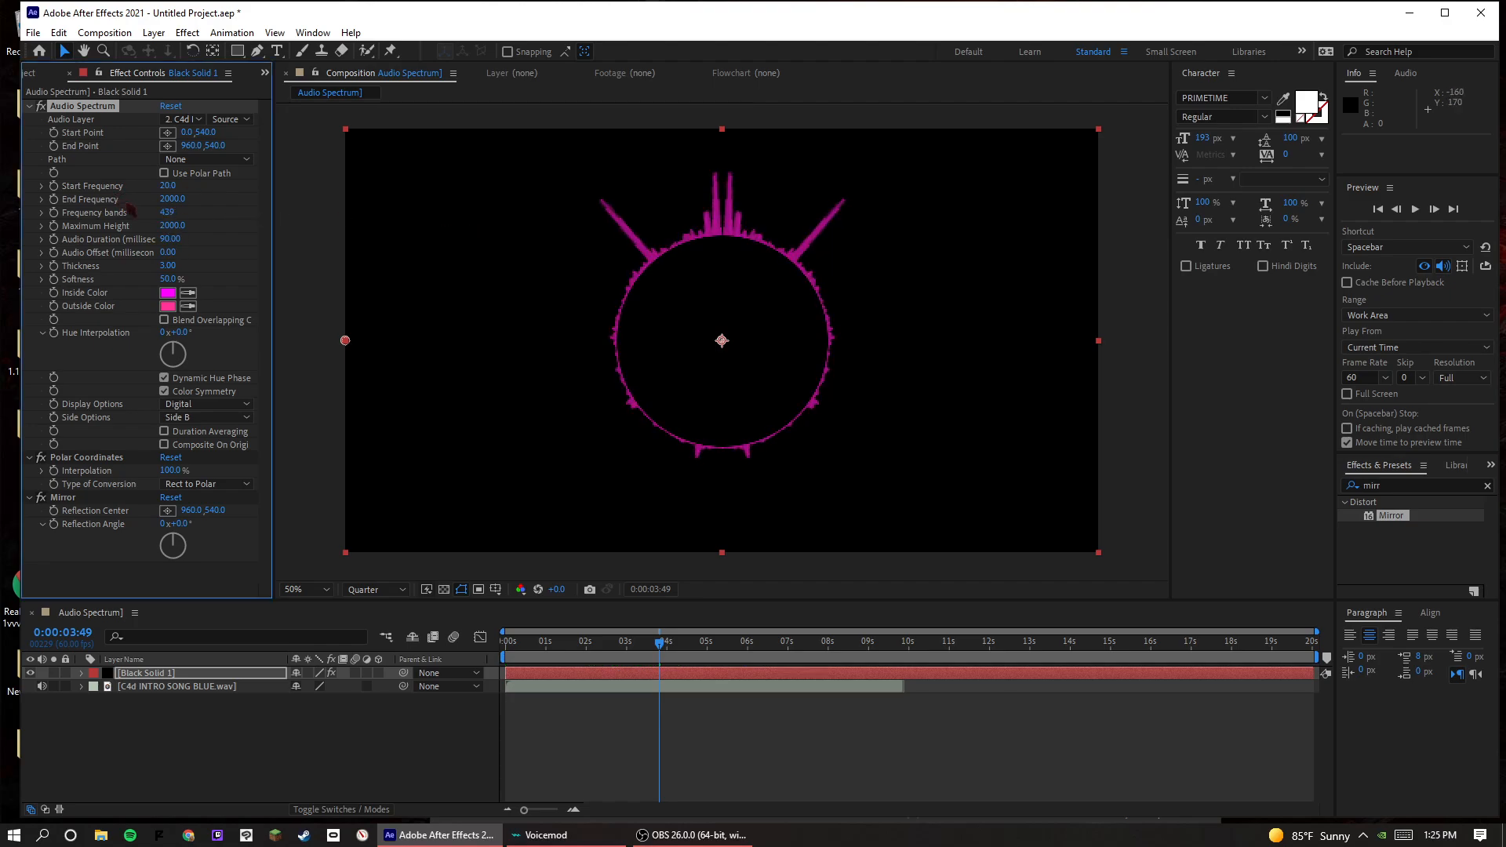
click(167, 212)
key(Return)
click(376, 589)
click(357, 619)
click(620, 701)
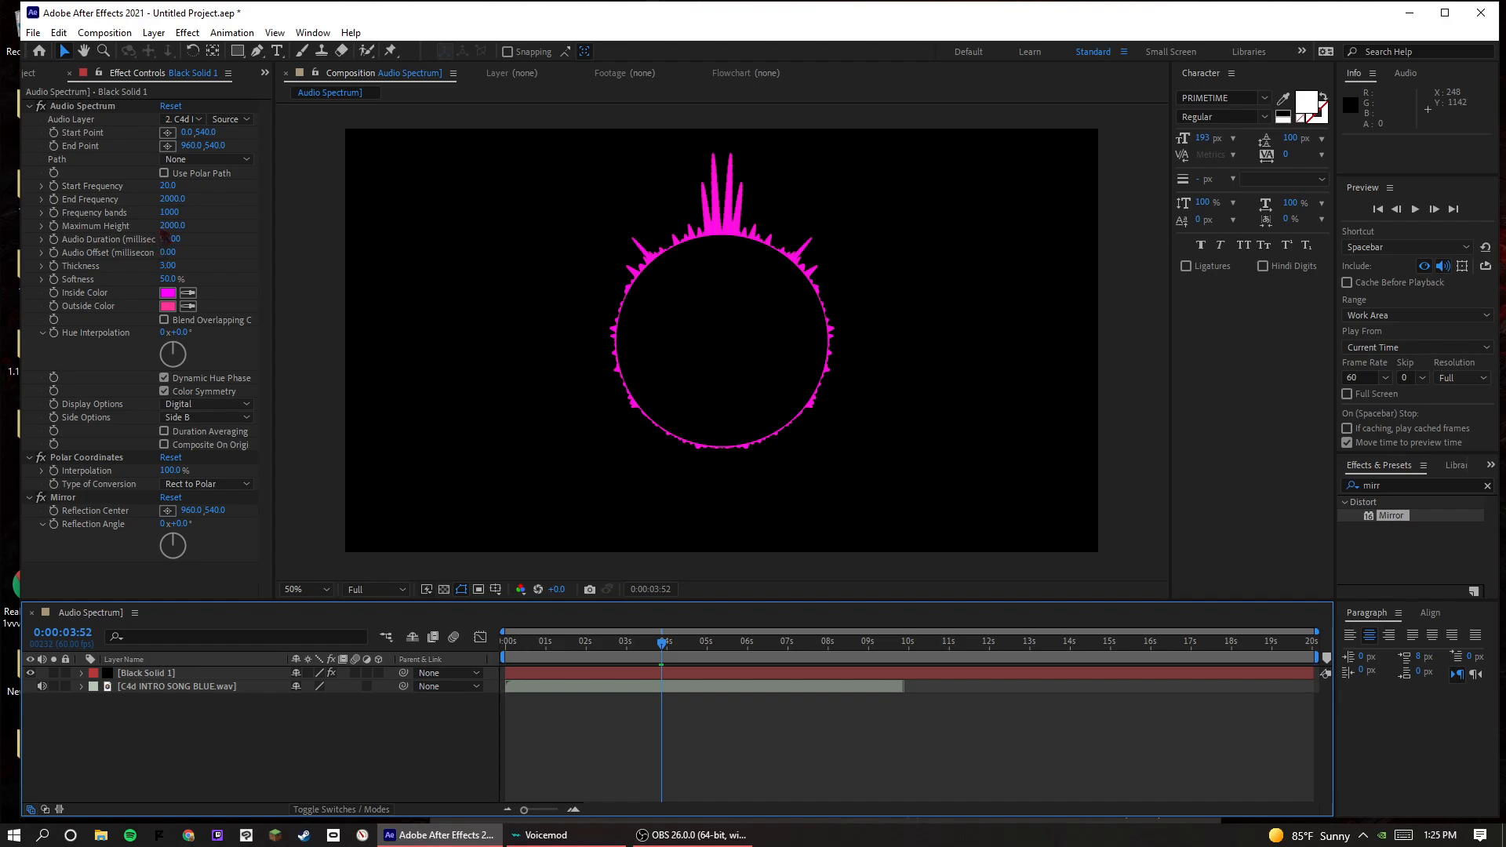
- Set the Audio Spectrum's Frequency bands to 2000 and check the shape at about 5 seconds
click(169, 212)
text(2)
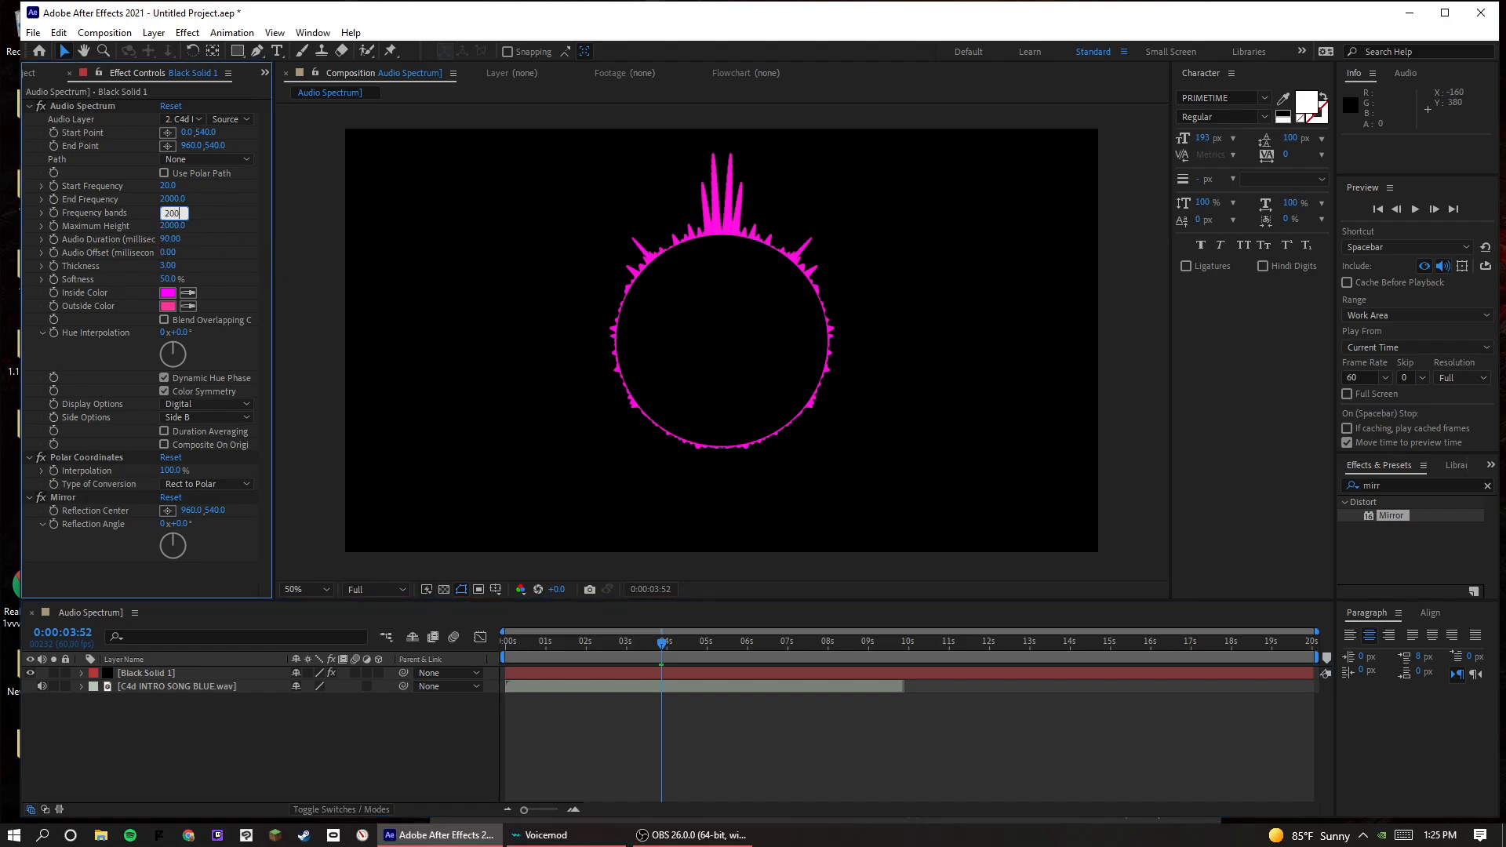
text(000)
key(Return)
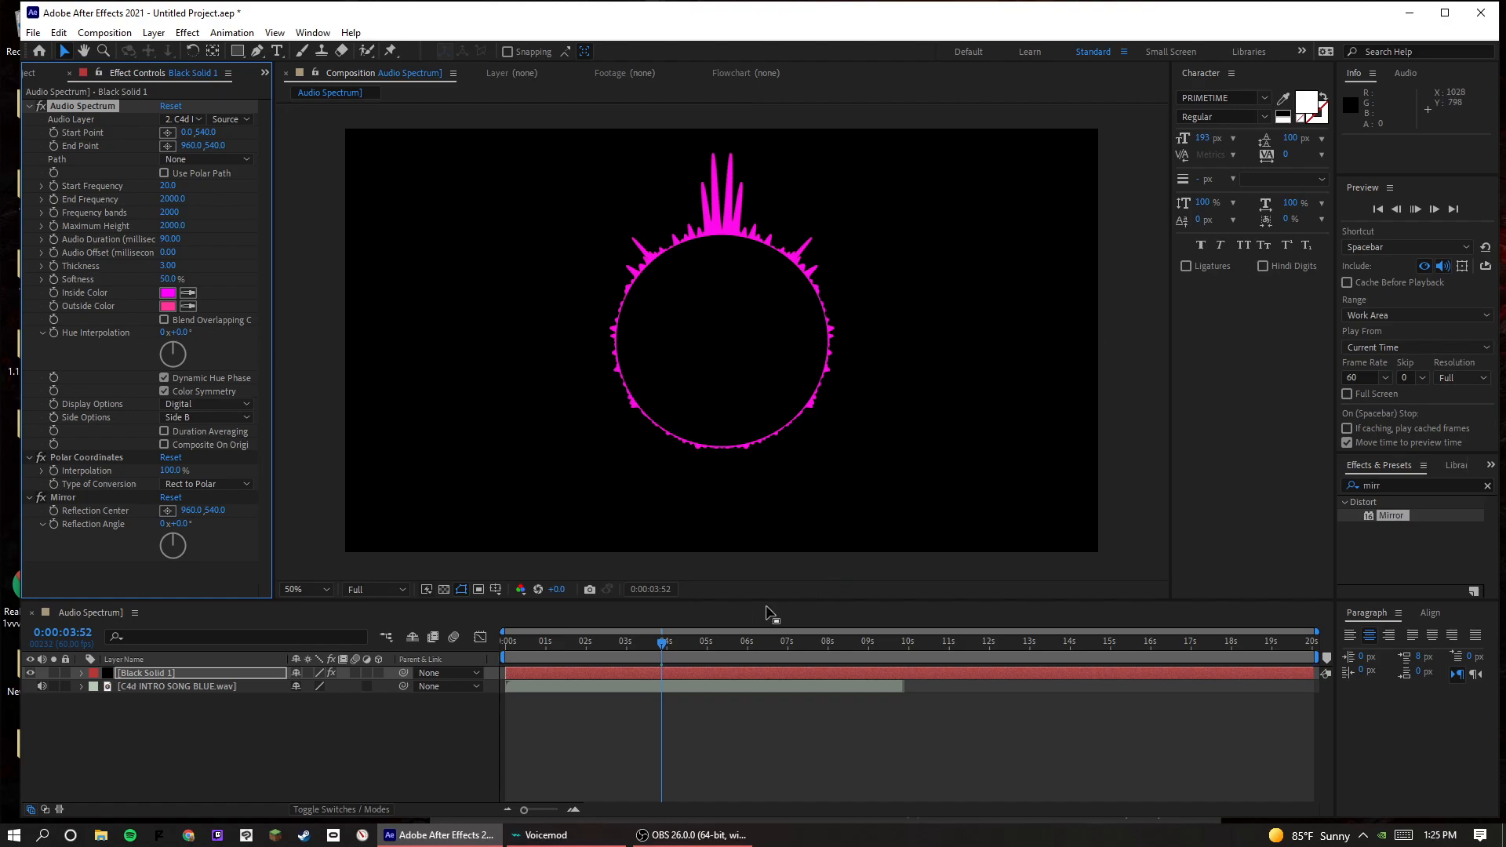
click(705, 641)
click(729, 710)
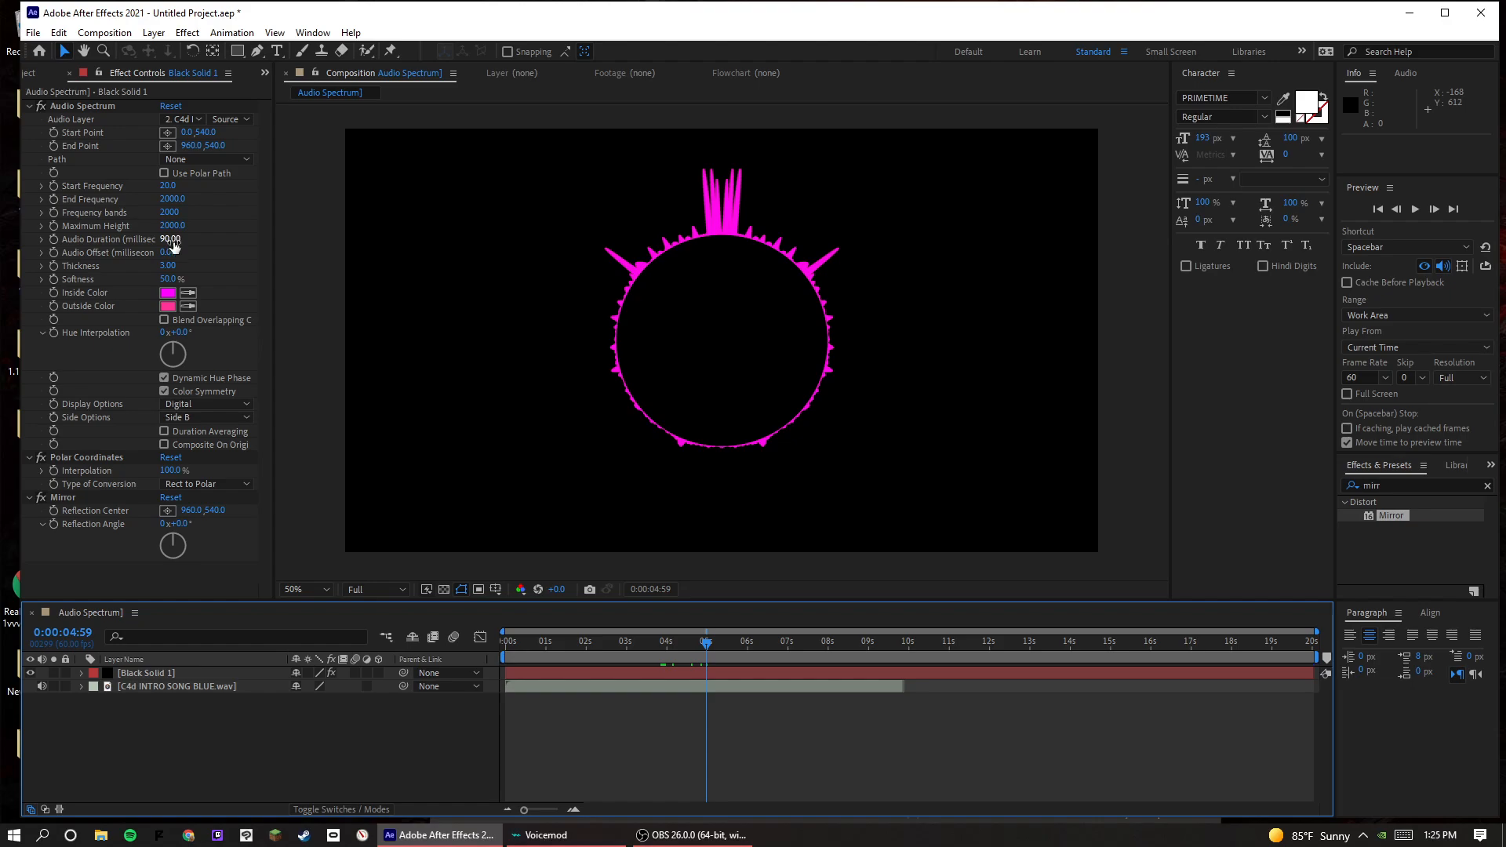
- Try other Audio Duration and End Frequency values on the Audio Spectrum and undo them
drag(171, 242, 227, 245)
key(ctrl+z)
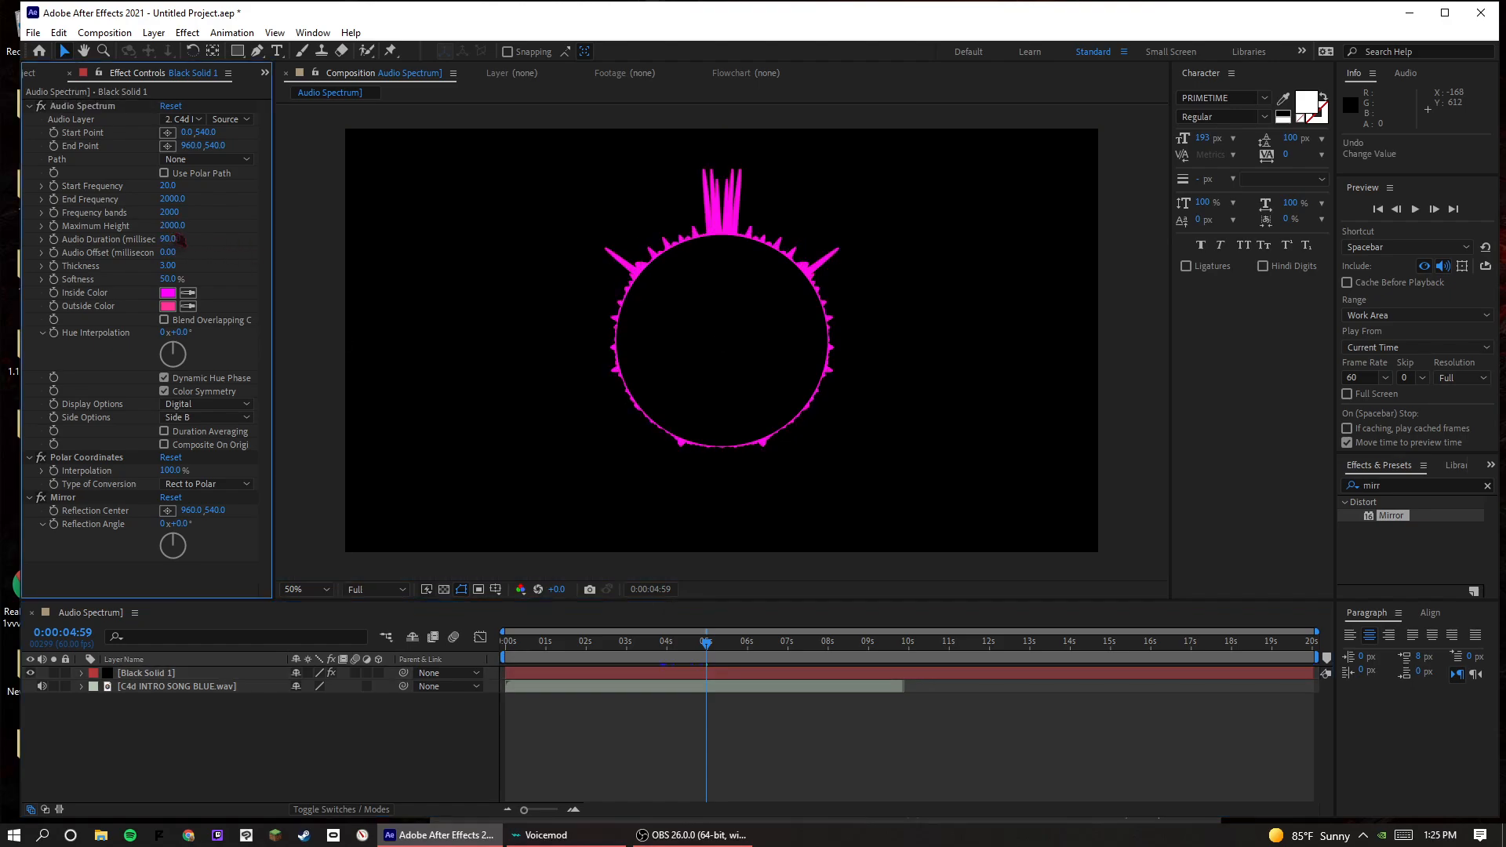
mouse_move(169, 201)
mouse_down()
mouse_move(161, 233)
mouse_move(168, 205)
mouse_up()
key(ctrl+z)
key(ctrl+z)
- Try an Audio Spectrum End Frequency of 500 and one of 250
click(168, 205)
key(Return)
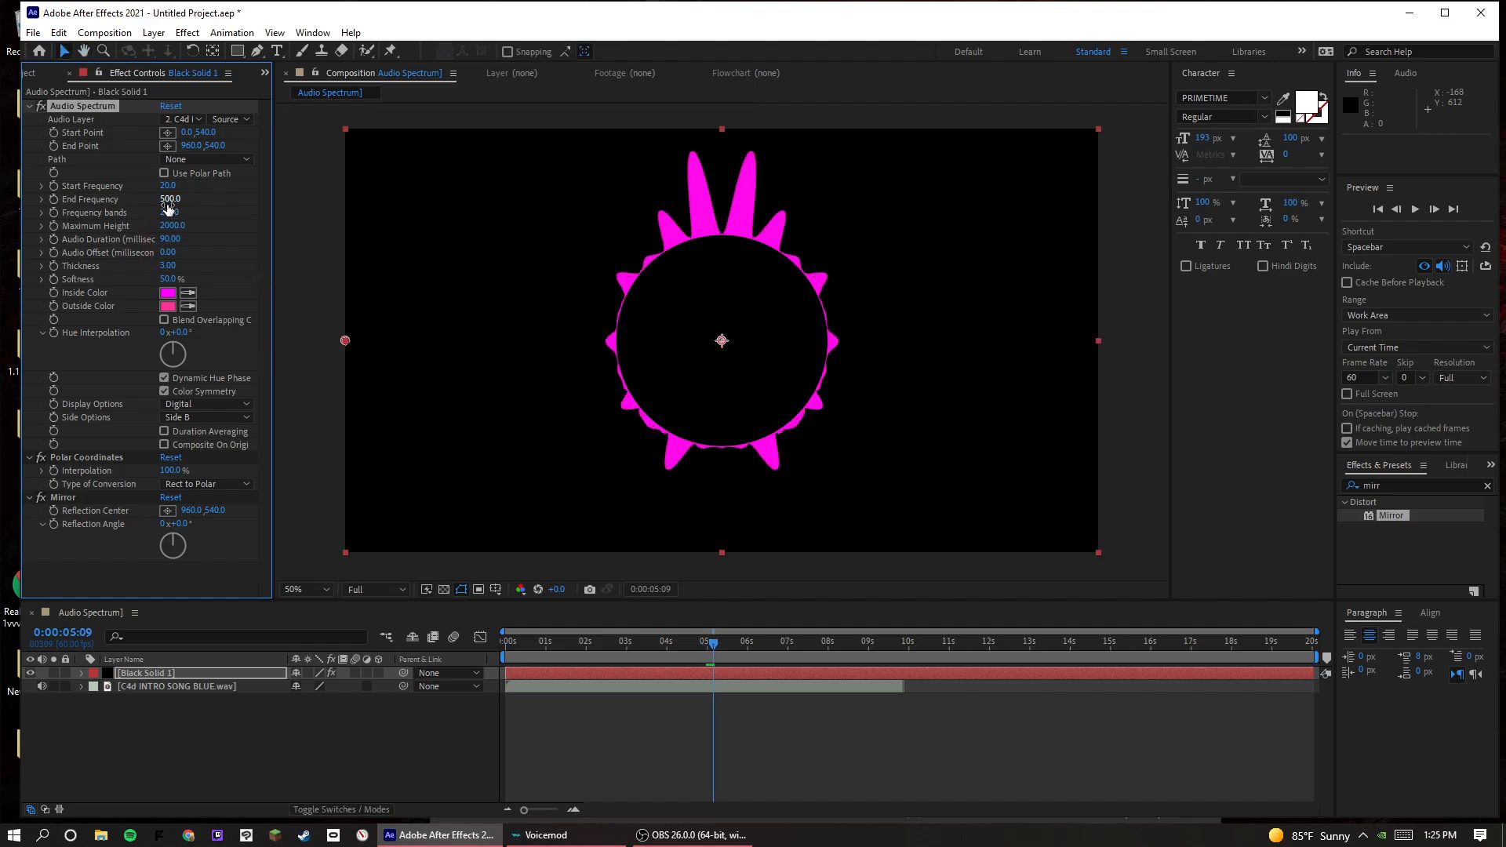
click(168, 202)
text(250)
key(Return)
- Play the spectrum repeatedly from several points between 5 and 6 seconds to examine its reaction to the song
key(space)
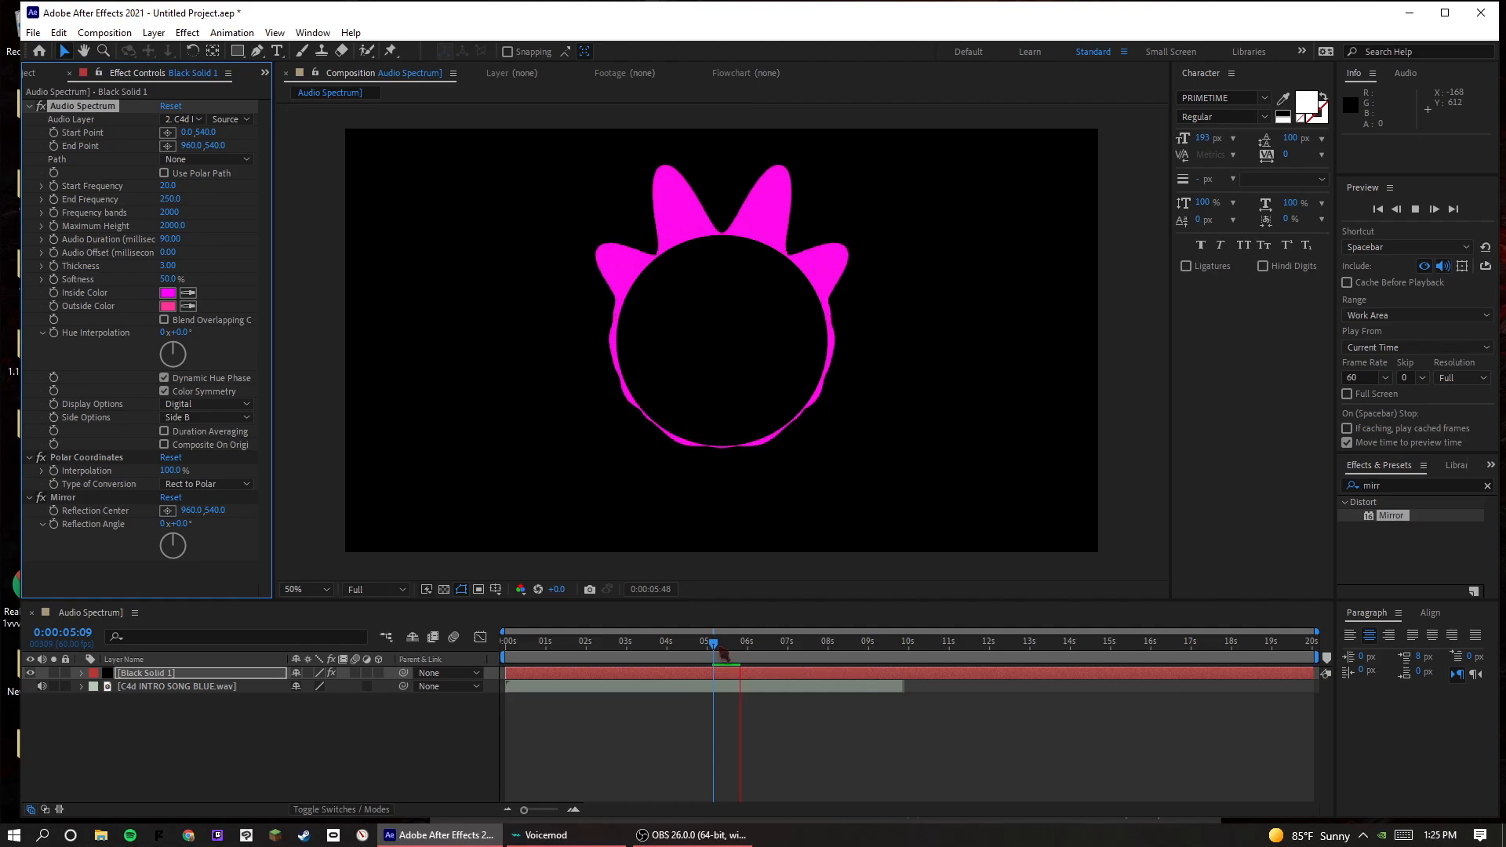
click(717, 654)
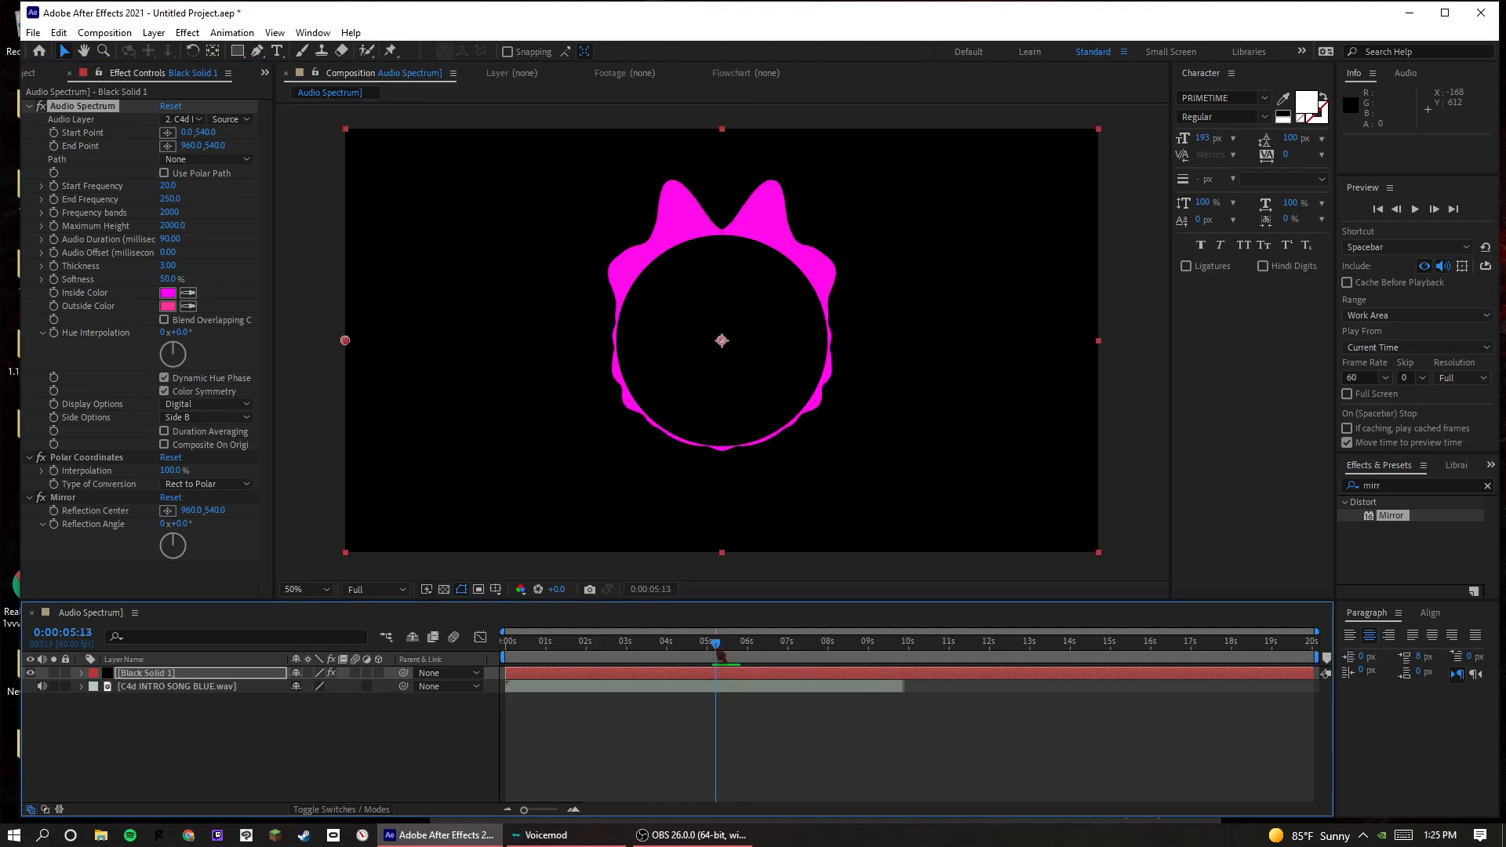
key(space)
mouse_move(719, 655)
mouse_down()
mouse_move(738, 655)
mouse_move(722, 651)
mouse_up()
key(space)
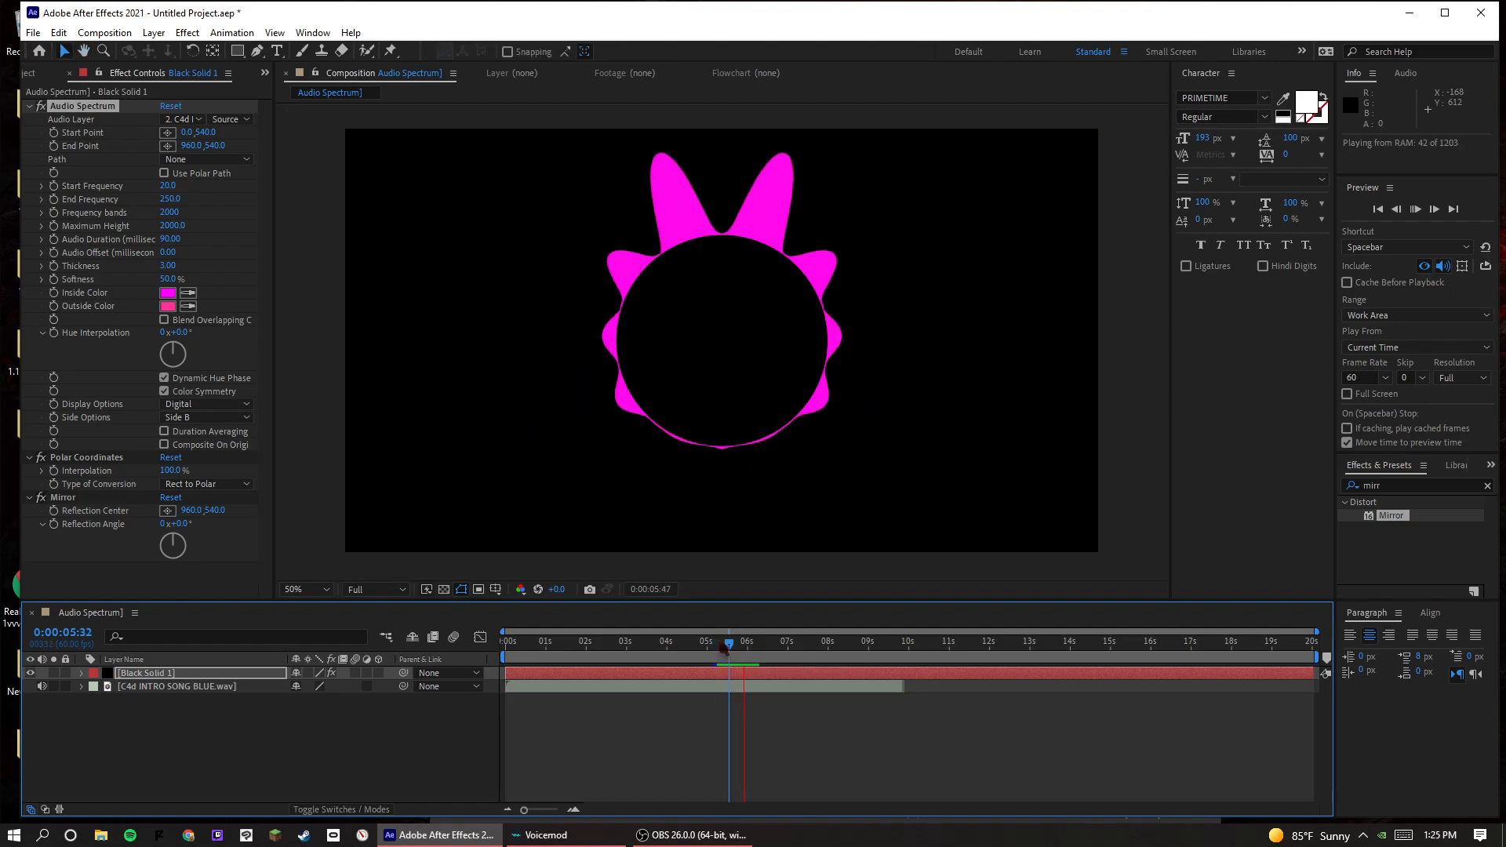
mouse_move(730, 647)
mouse_down()
mouse_move(782, 652)
mouse_move(717, 651)
mouse_up()
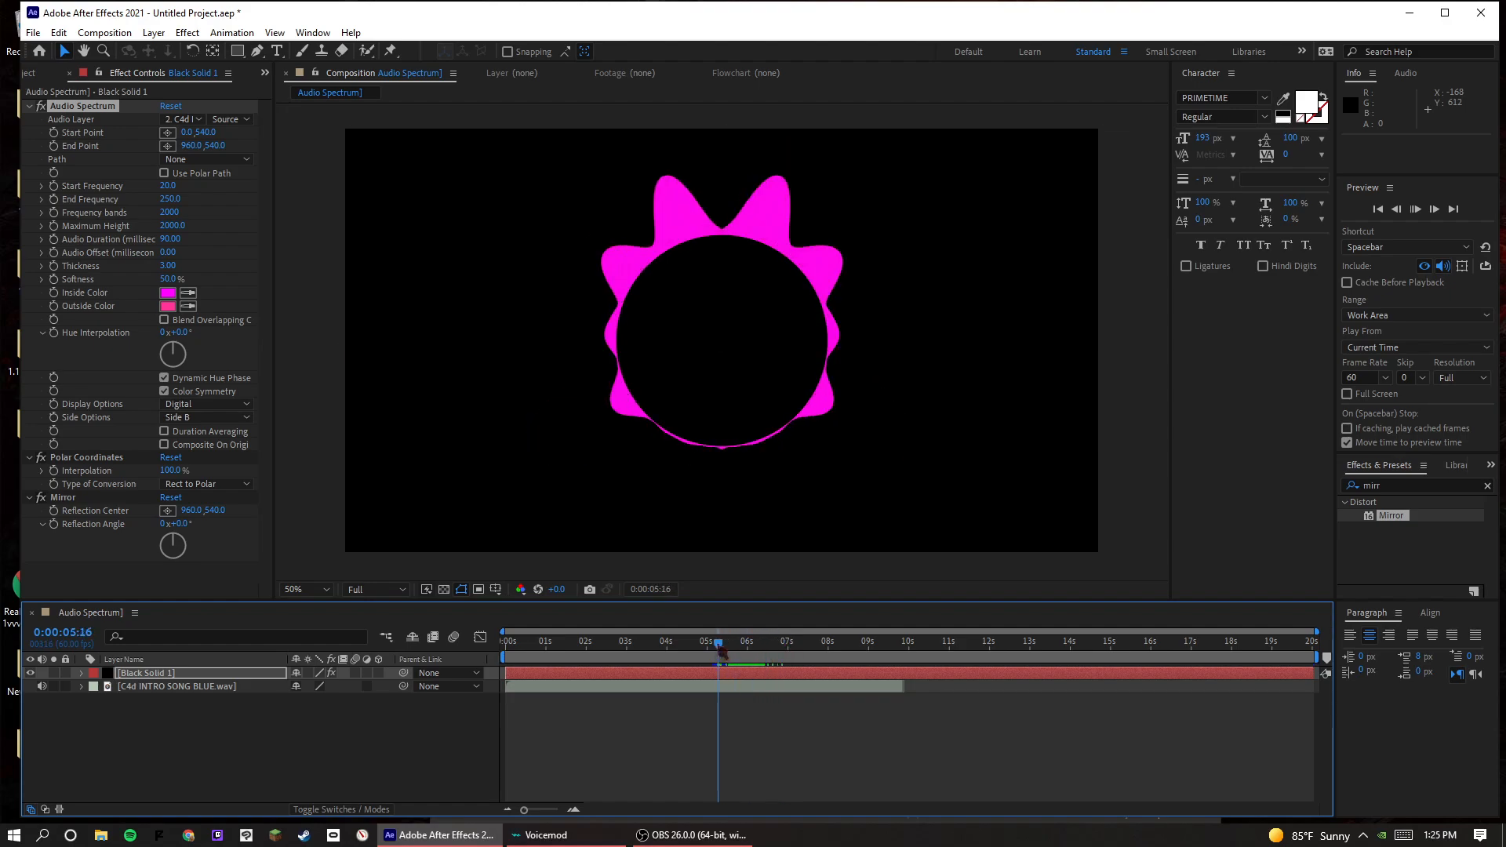
key(space)
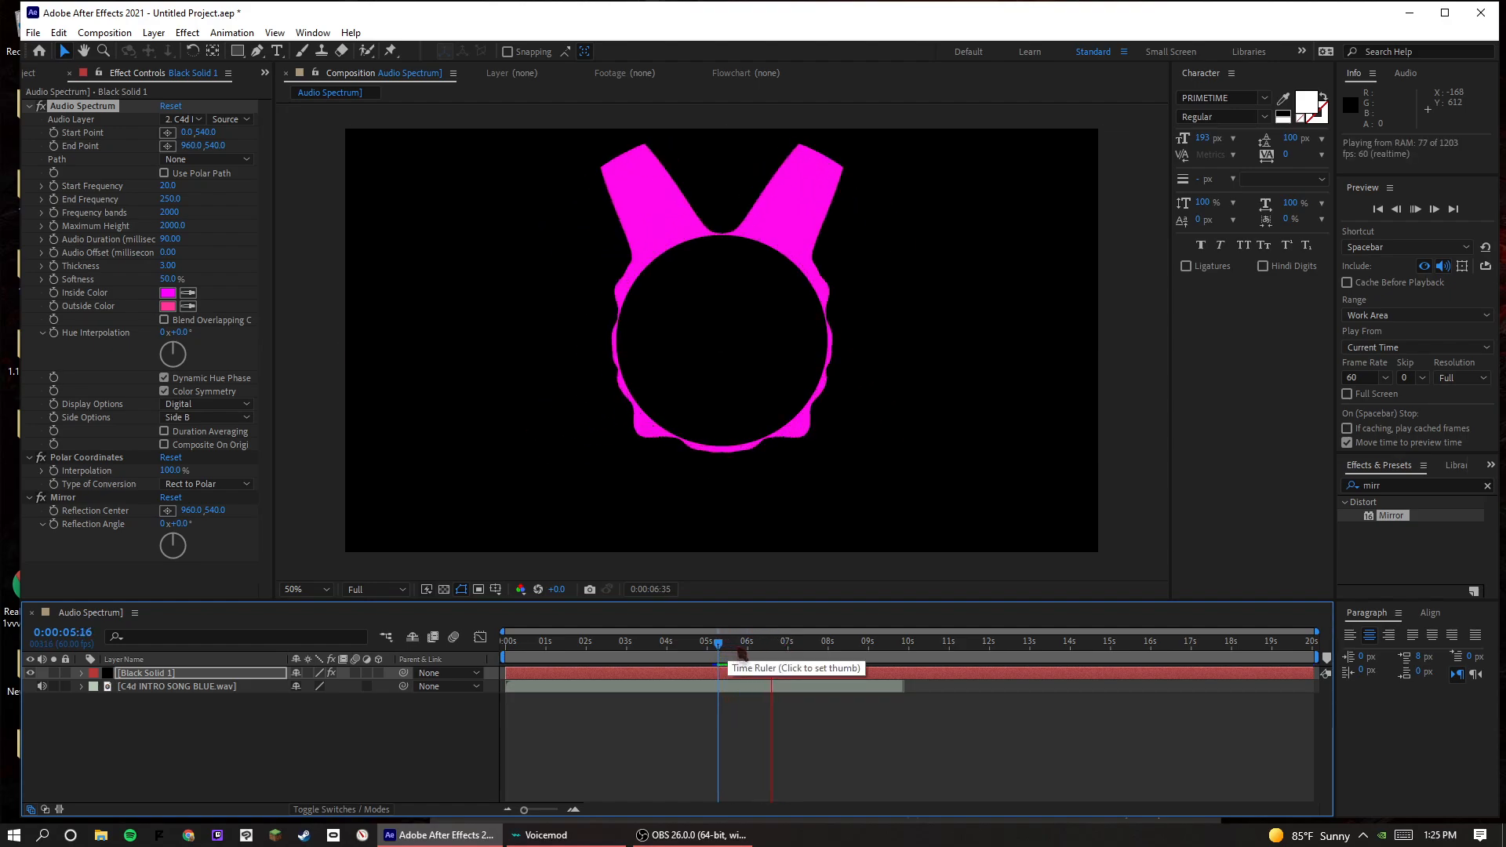
click(740, 652)
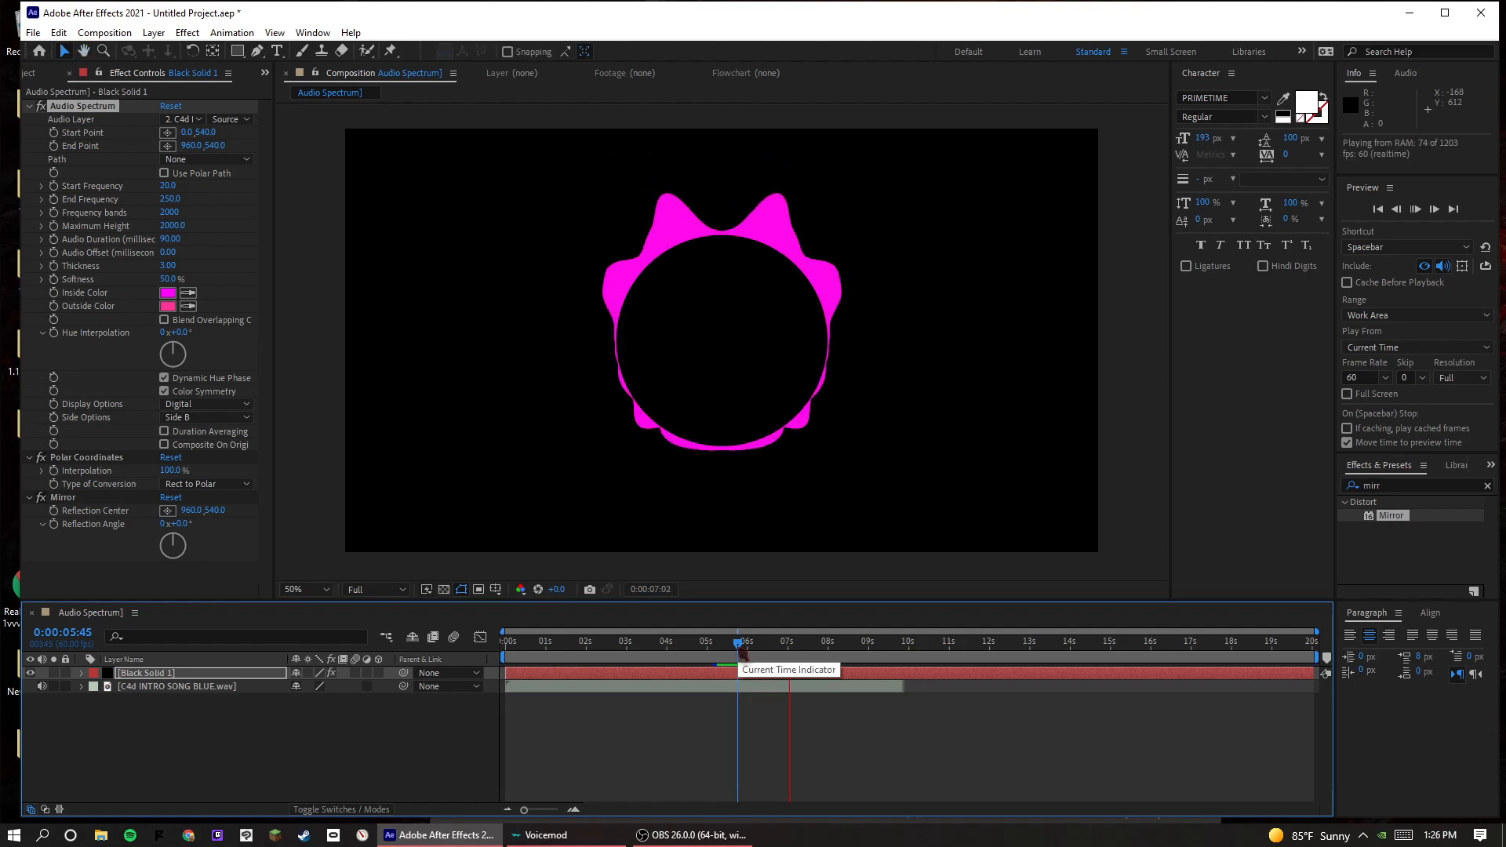
click(742, 652)
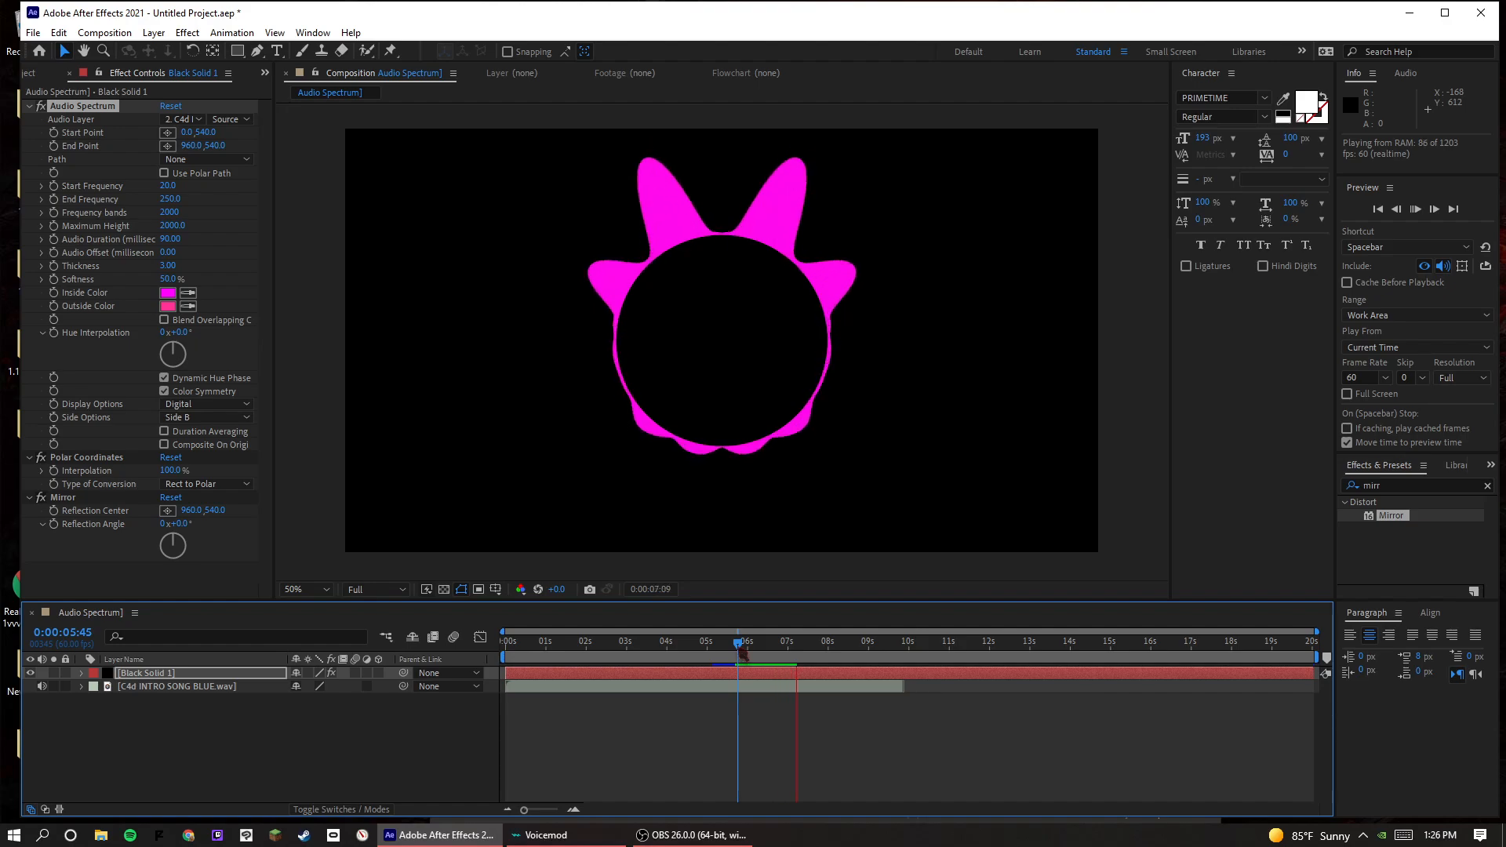
key(space)
- Try an Audio Spectrum End Frequency of 1000 and one of 500
click(173, 212)
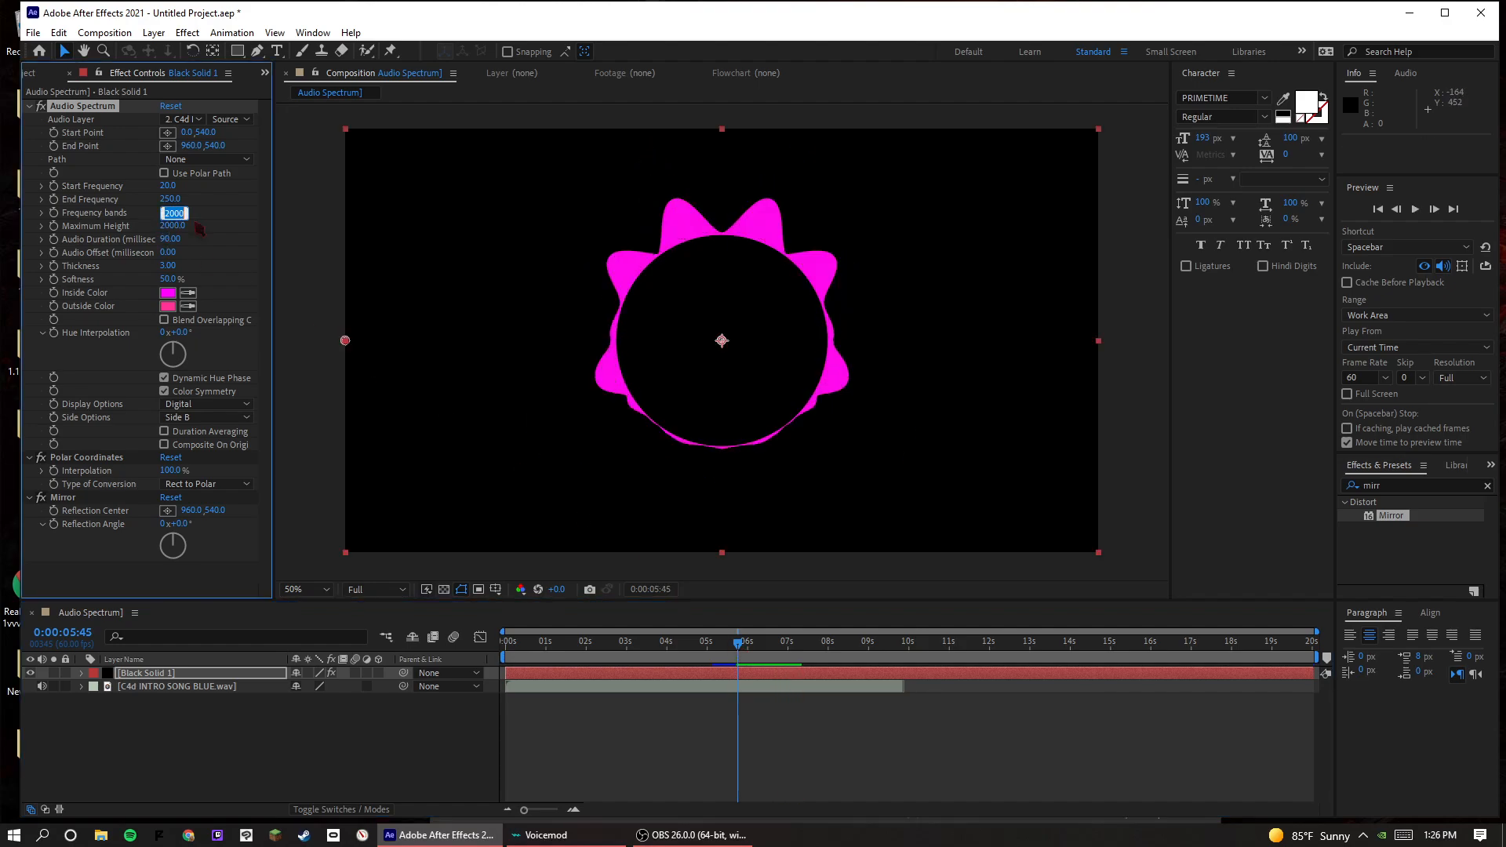
click(171, 199)
text(1000)
key(Return)
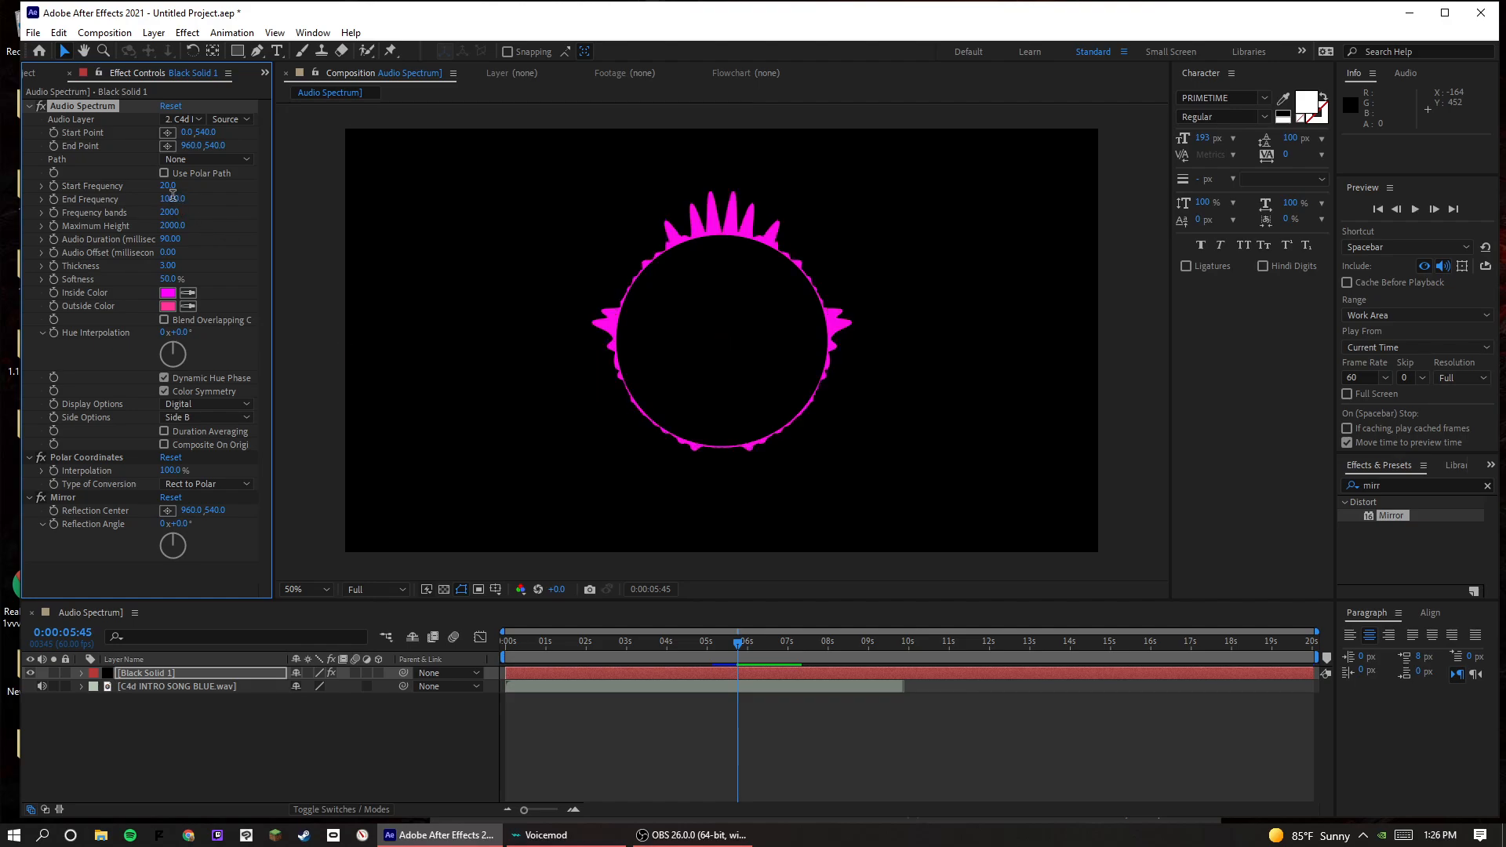
click(174, 201)
text(500)
key(Return)
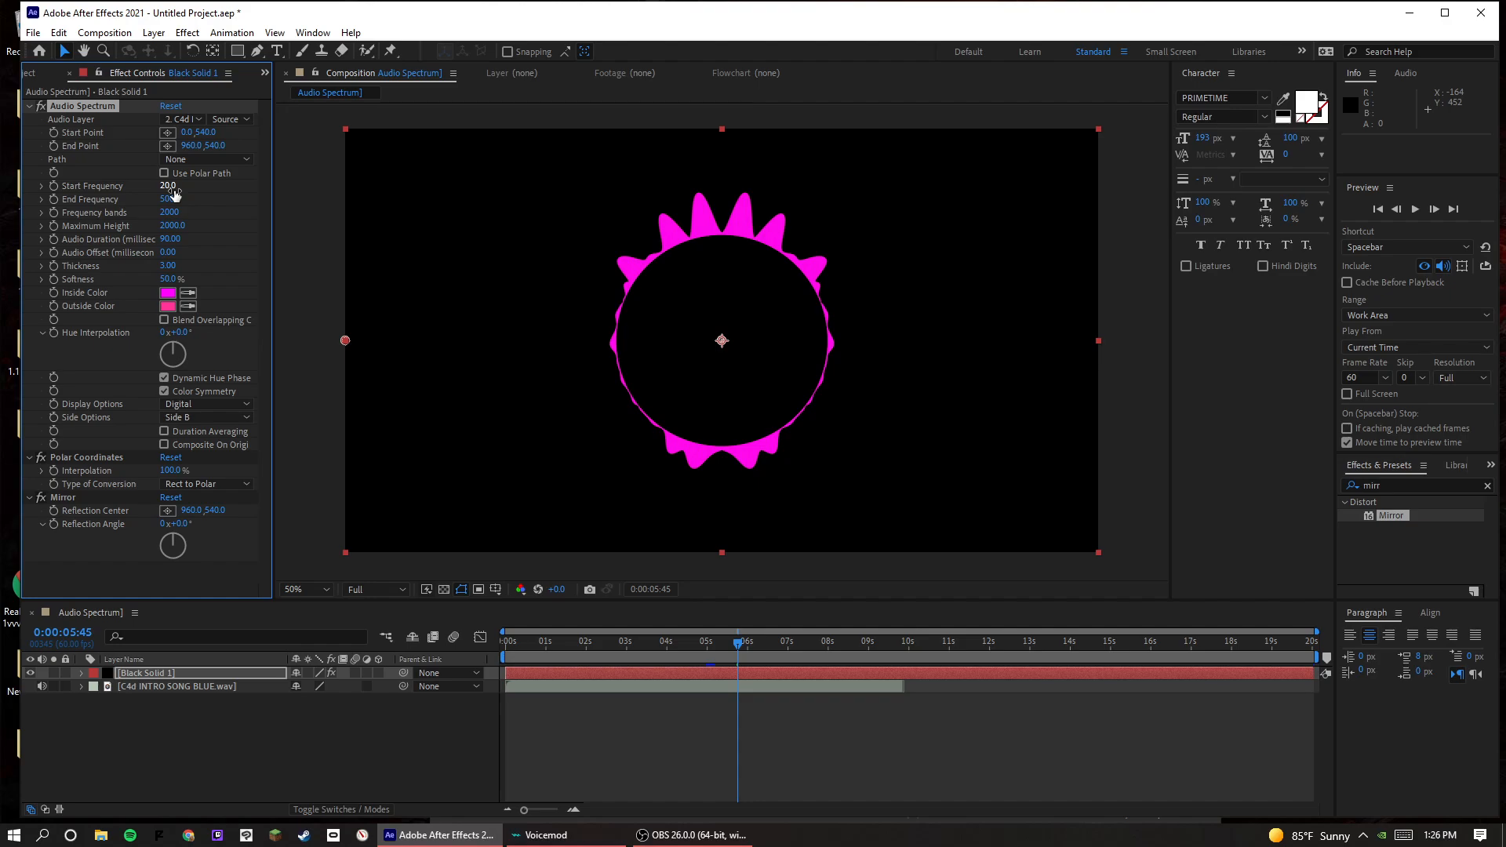
- Set the Audio Spectrum's Start Frequency to 1 and preview the result
drag(168, 185, 178, 239)
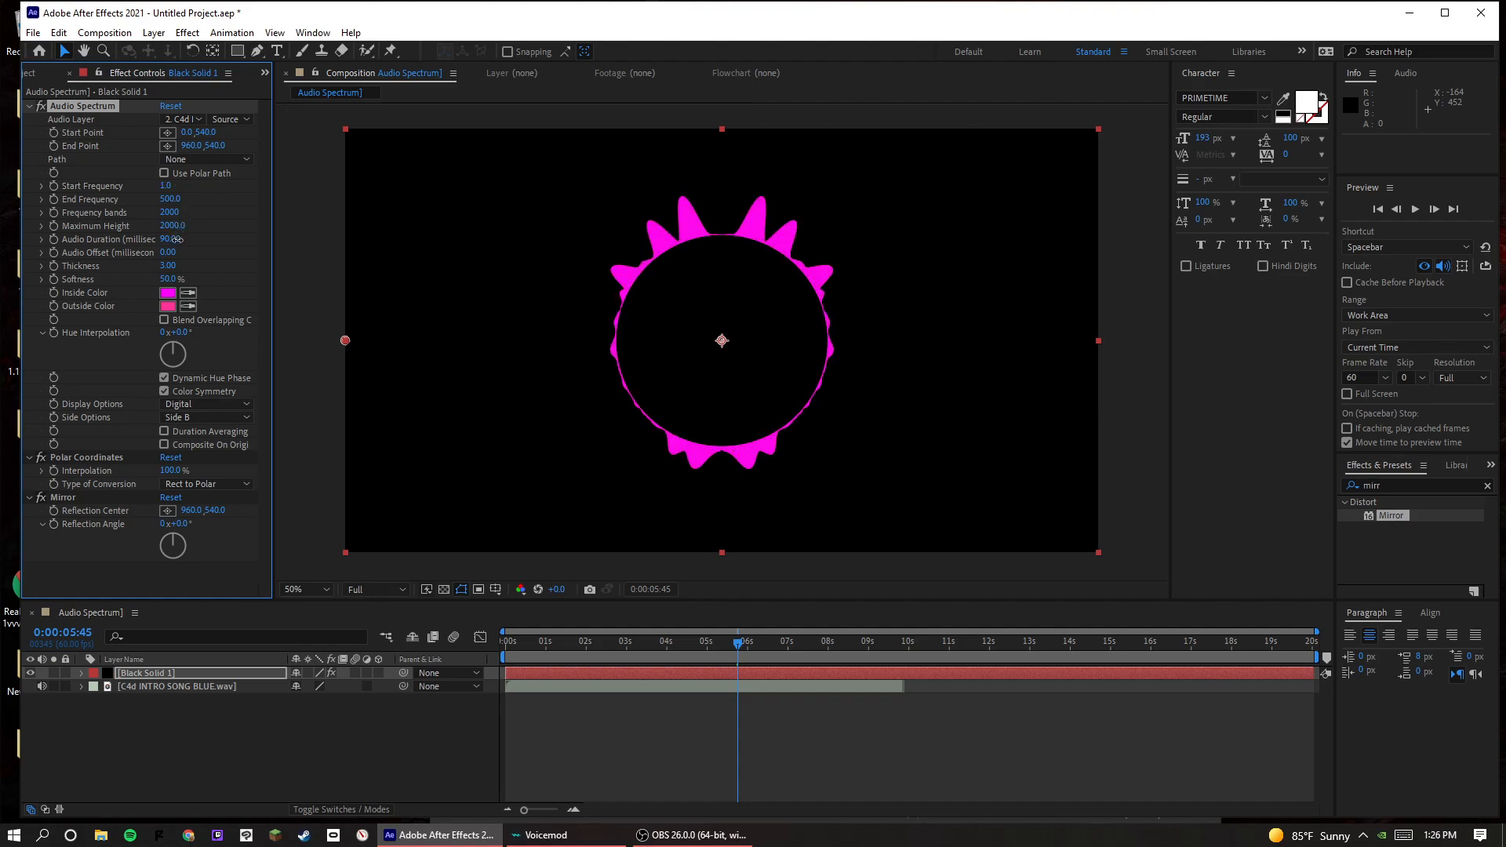
key(space)
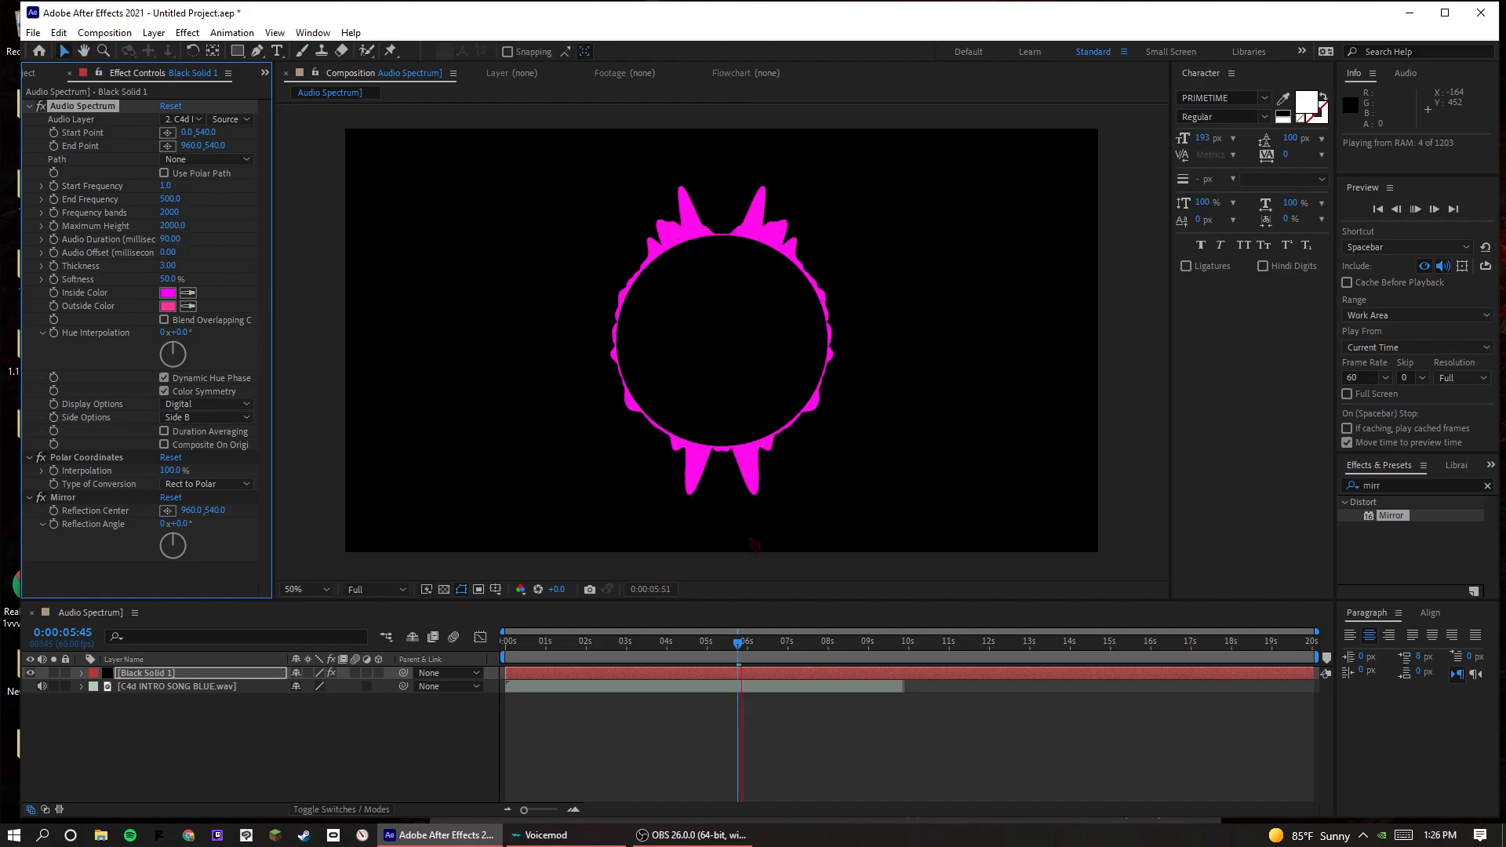
key(space)
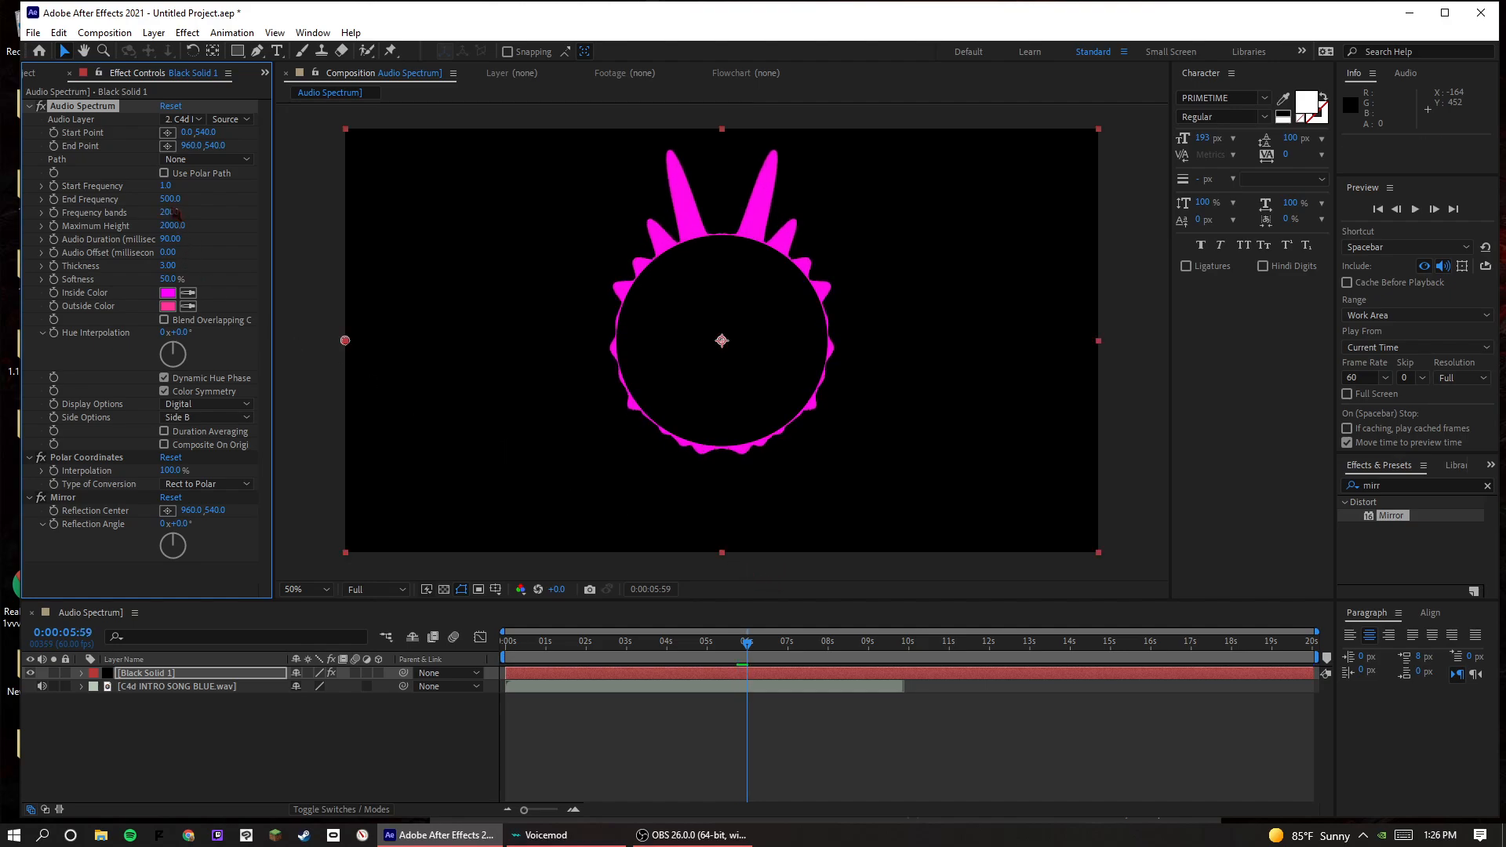
- Set the Audio Spectrum's End Frequency to 350 and preview the result
click(169, 200)
text(350)
key(Return)
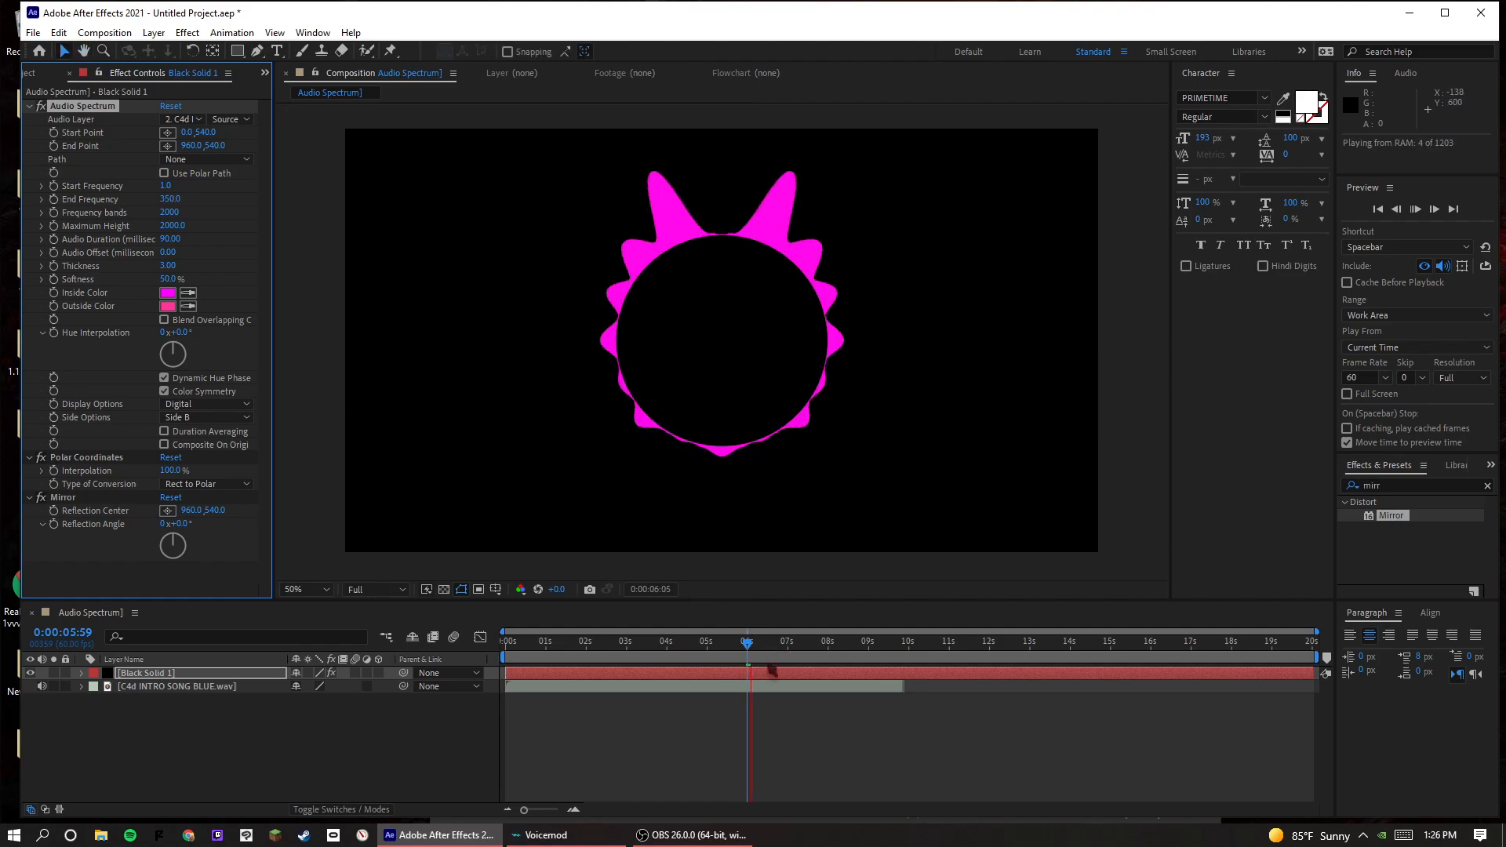
key(space)
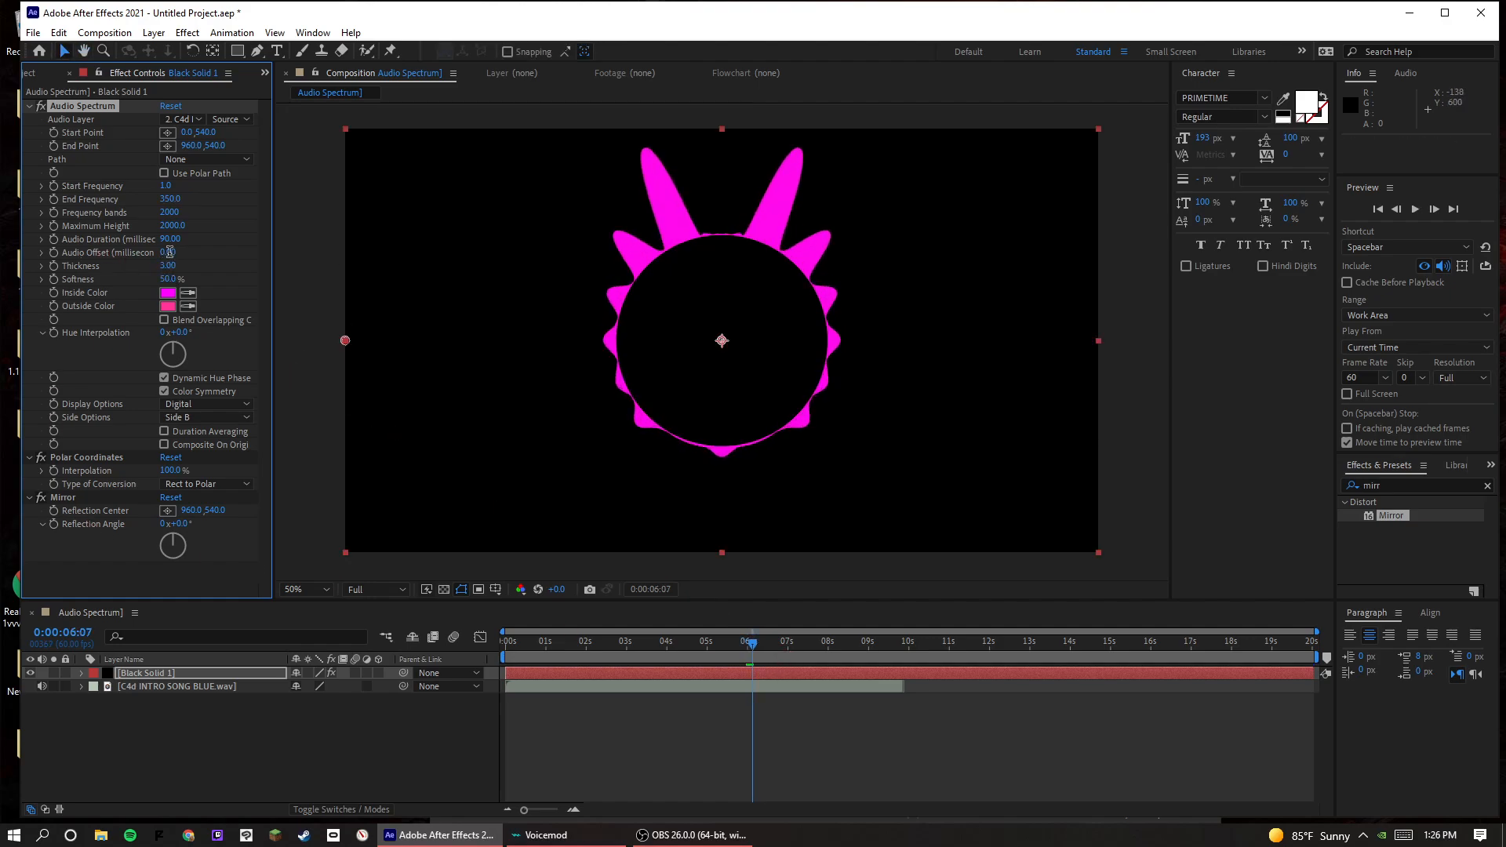
- Set the Audio Spectrum's Audio Offset to 0.3, preview it and return the playhead to the start of the composition
click(170, 251)
text(0.3)
key(Return)
key(space)
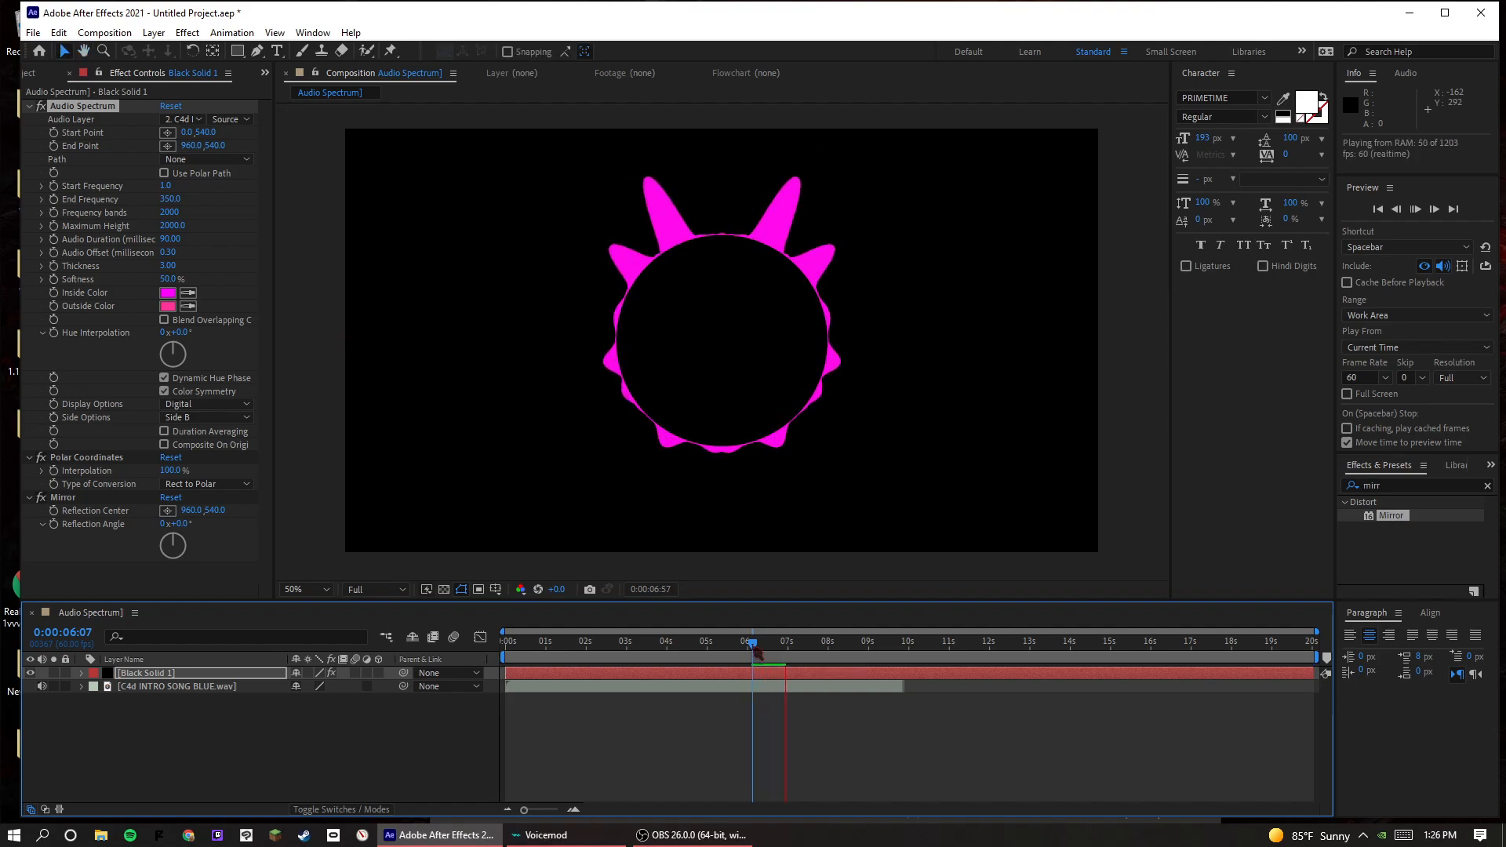
drag(753, 645, 161, 271)
click(178, 252)
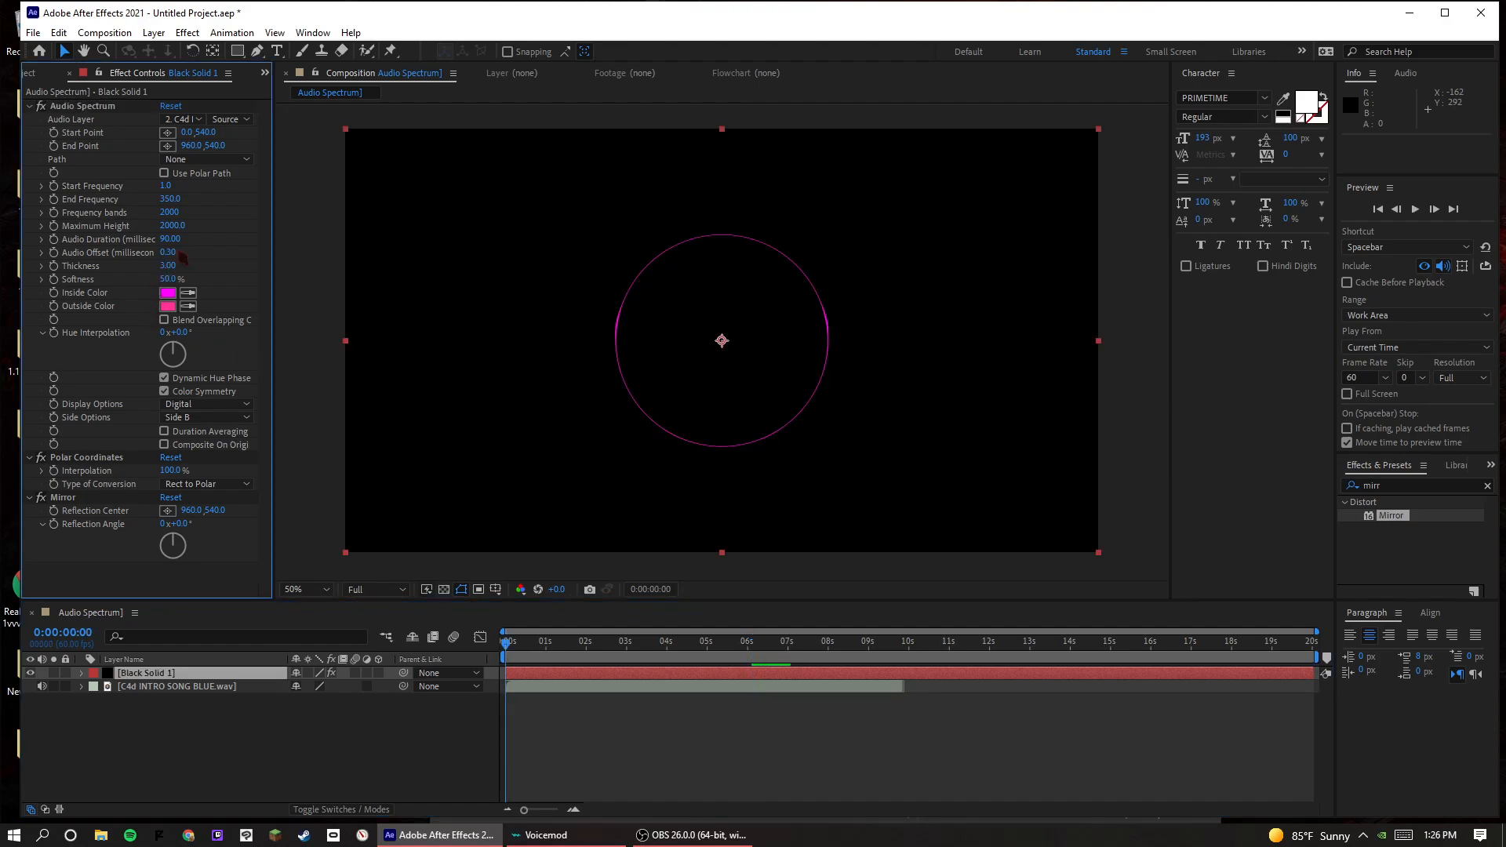
- Try an Audio Spectrum End Frequency of 2000, previewing it around the 4-second mark, and try 500 frequency bands
click(171, 199)
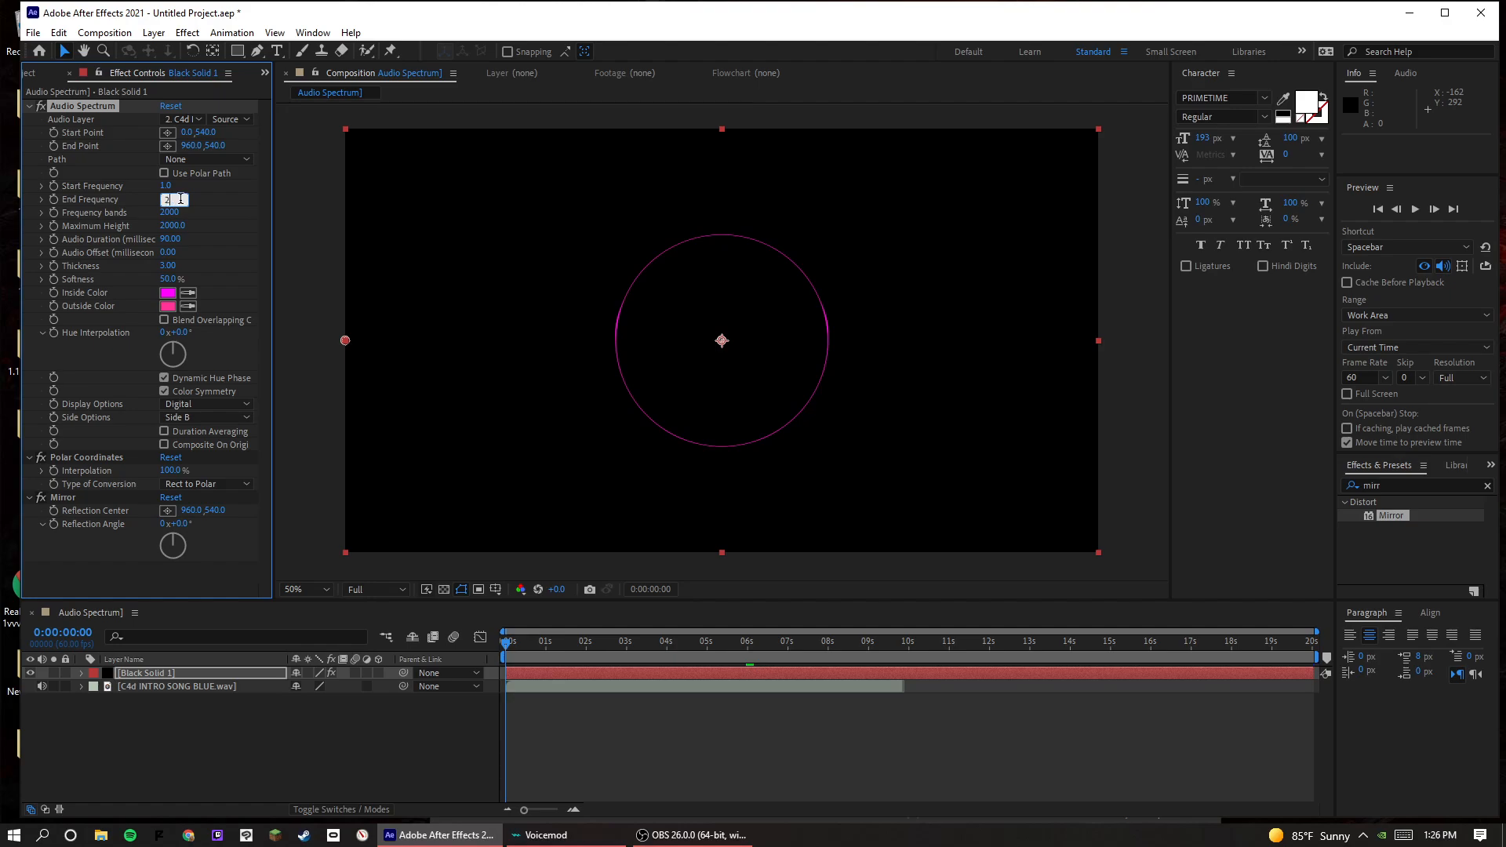
key(Return)
key(space)
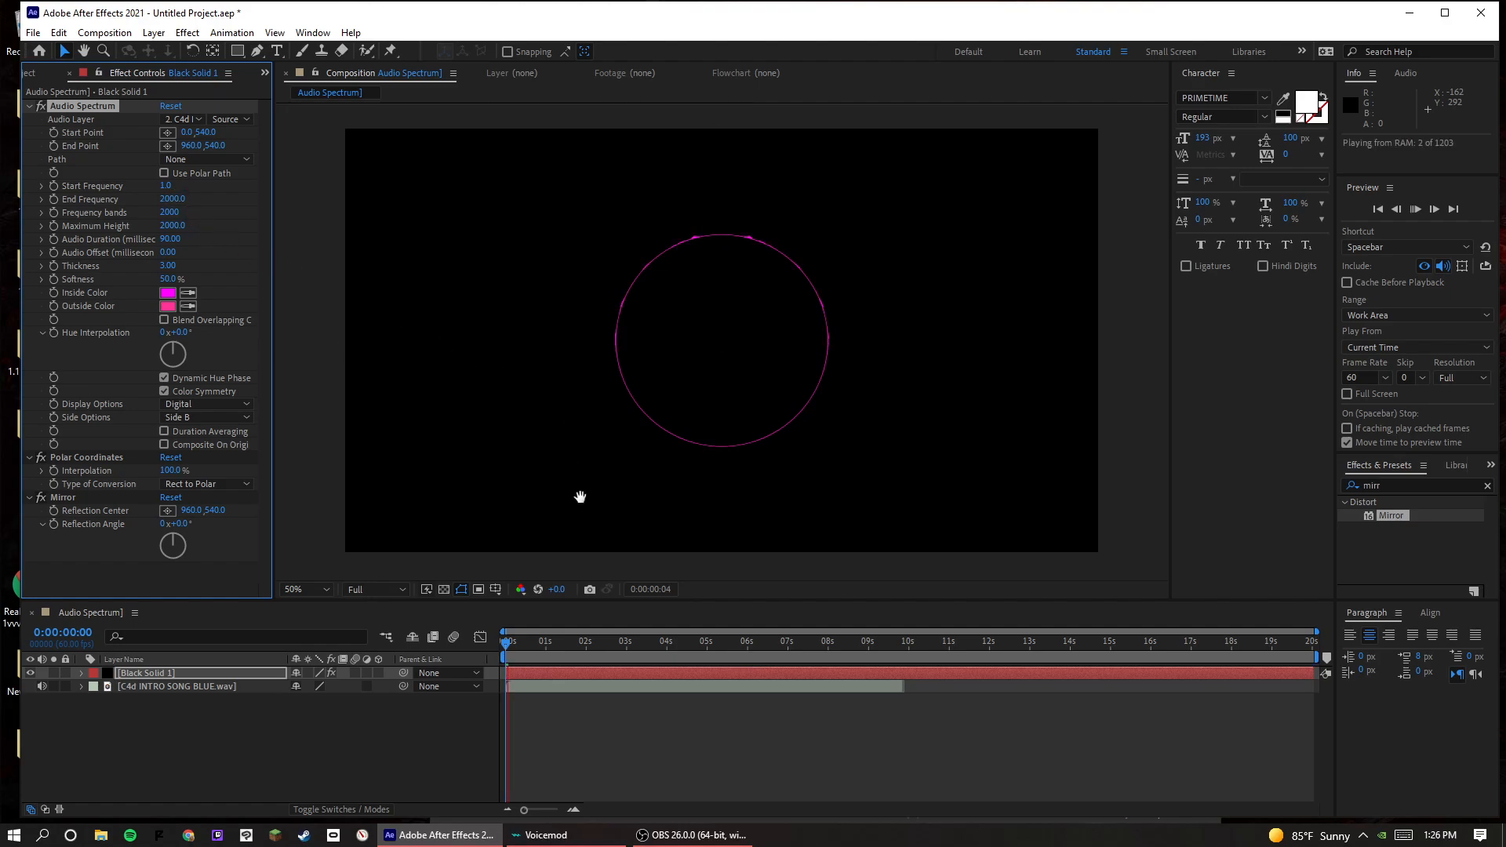
click(676, 641)
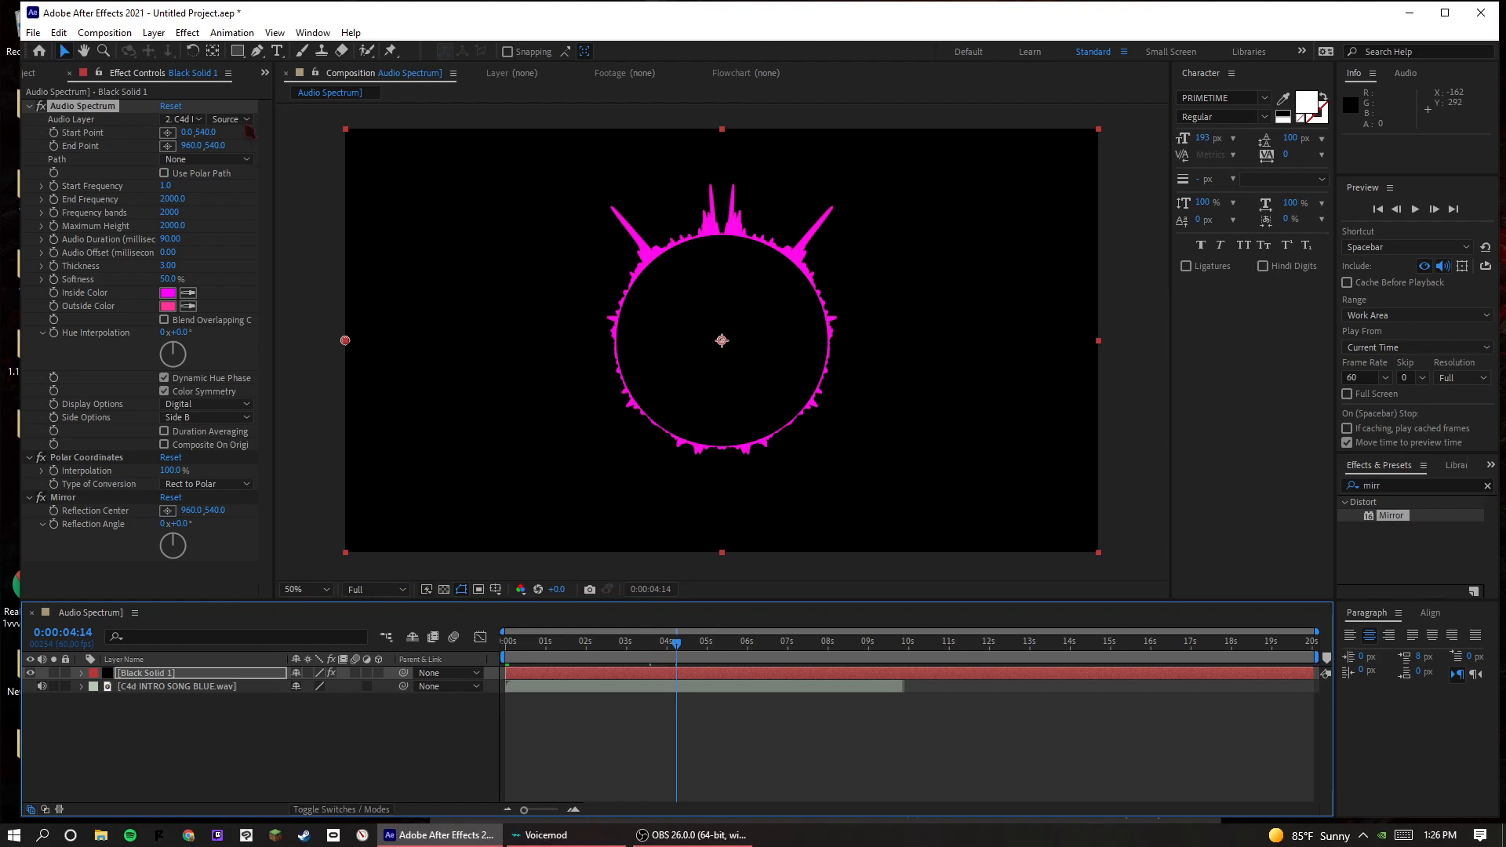
click(173, 212)
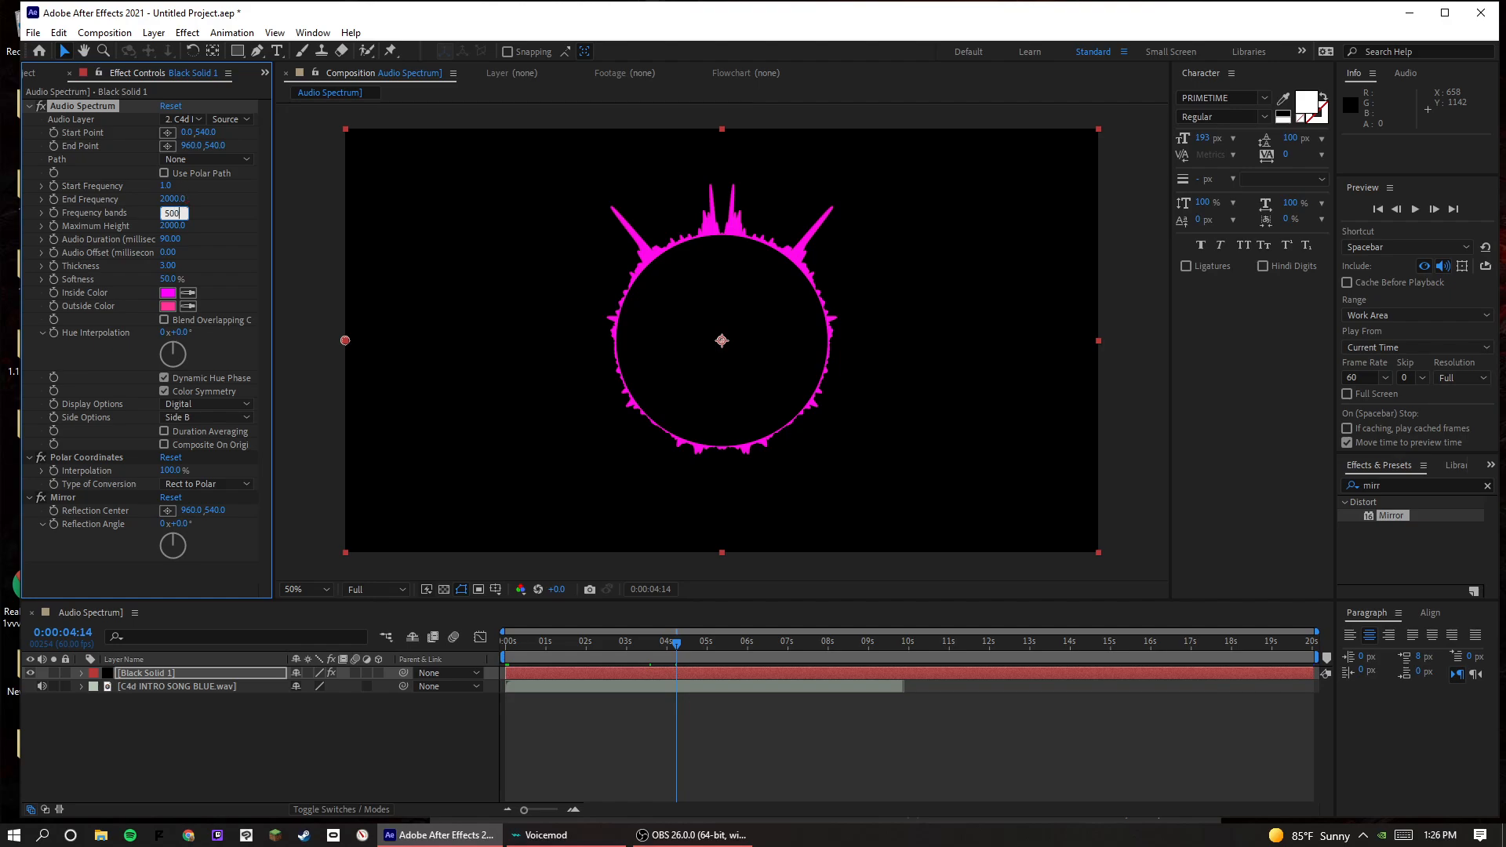
key(ctrl+z)
- Set the Audio Spectrum's End Frequency to 500 and preview the result from just after the 4-second mark
click(178, 200)
text(500)
key(Return)
key(space)
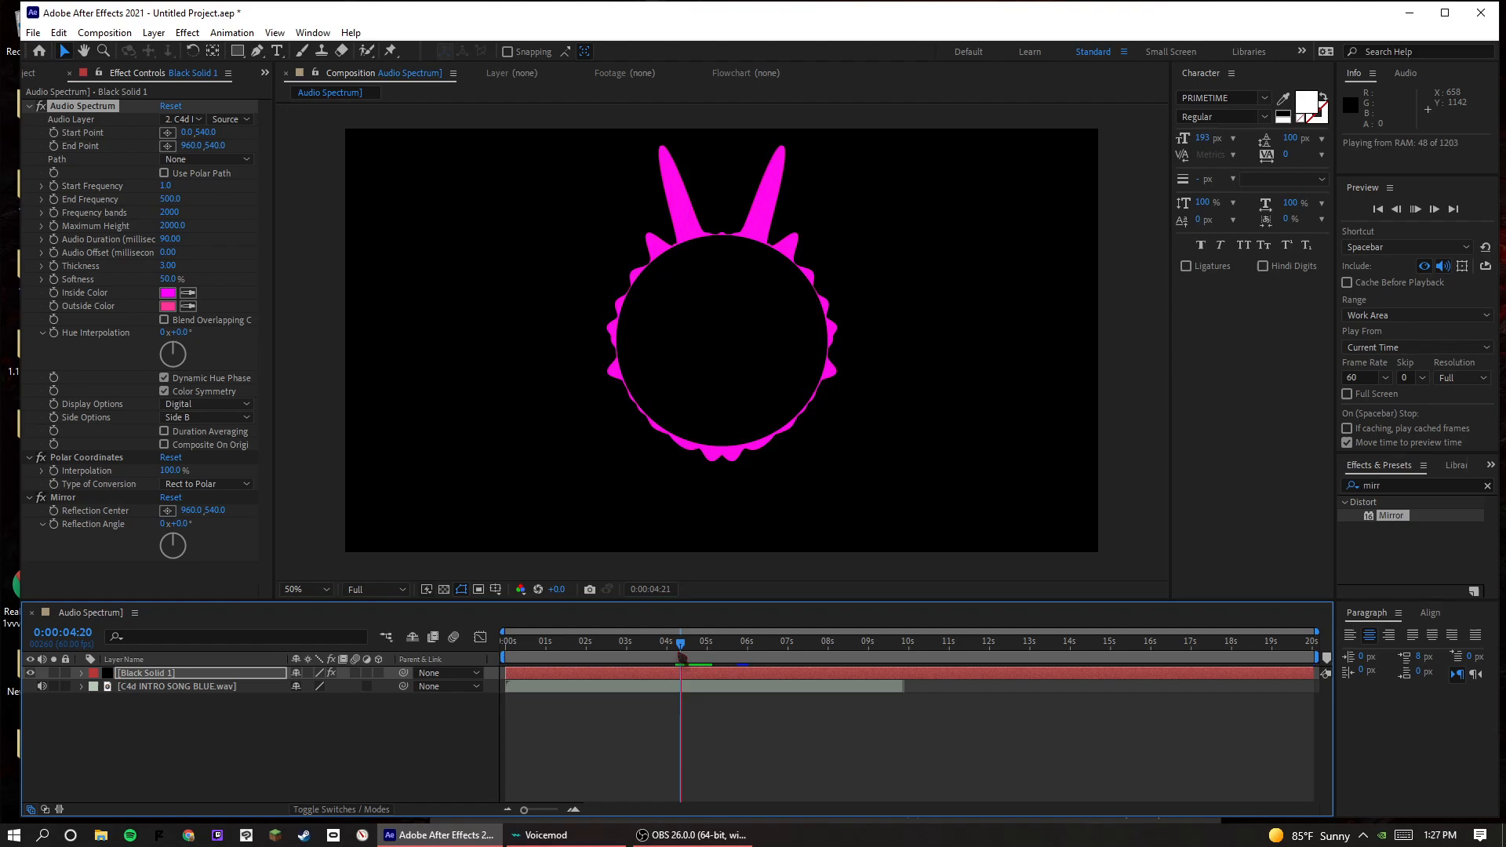
click(682, 646)
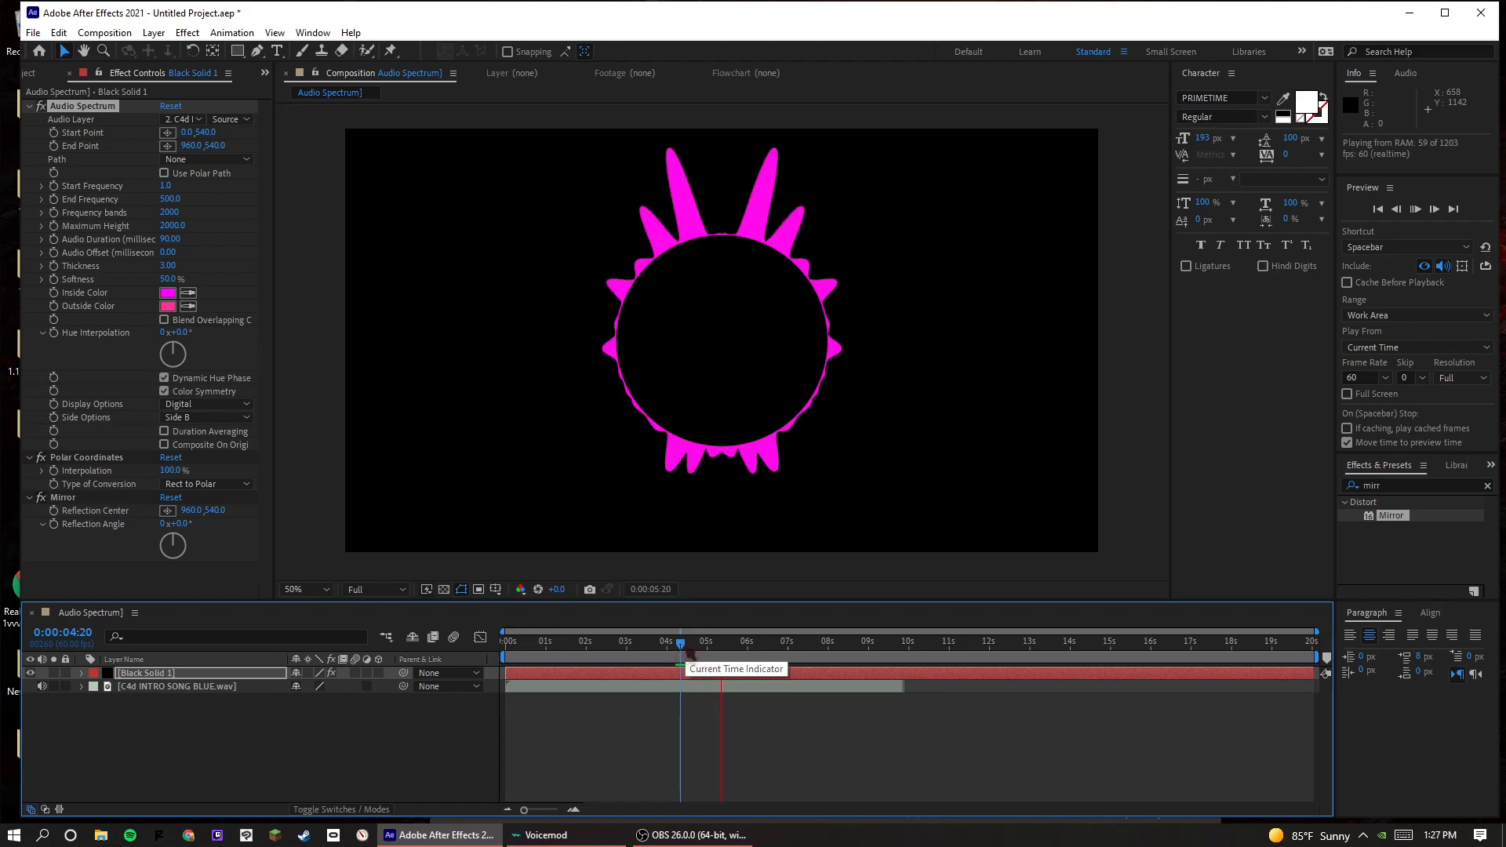
key(space)
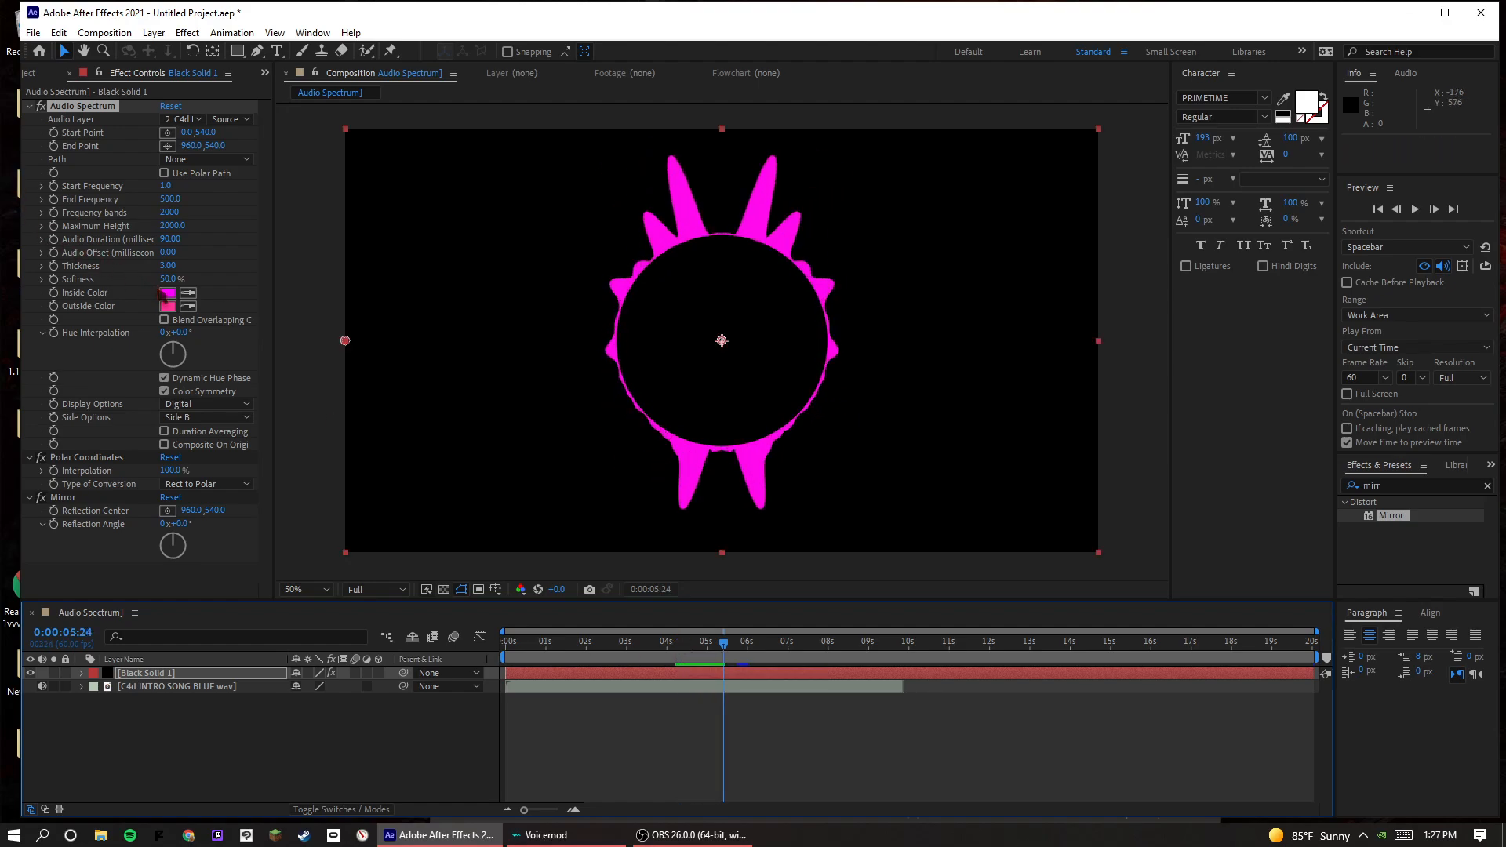
- Apply the 4-Color Gradient effect below Mirror on the black solid and preview the coloured spectrum
click(1412, 485)
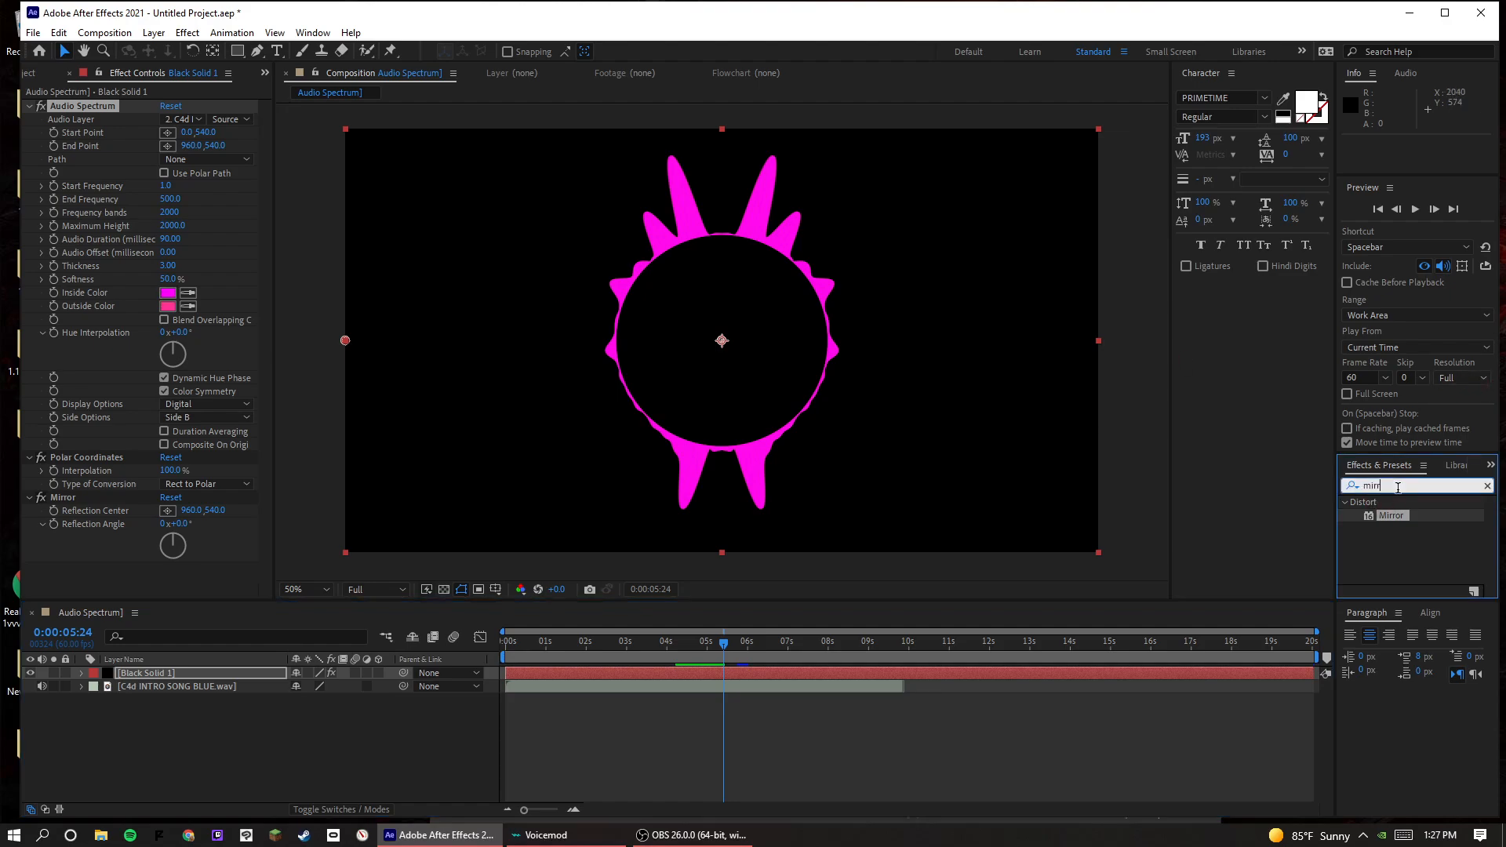
text(4c)
key(BackSpace)
text(-color)
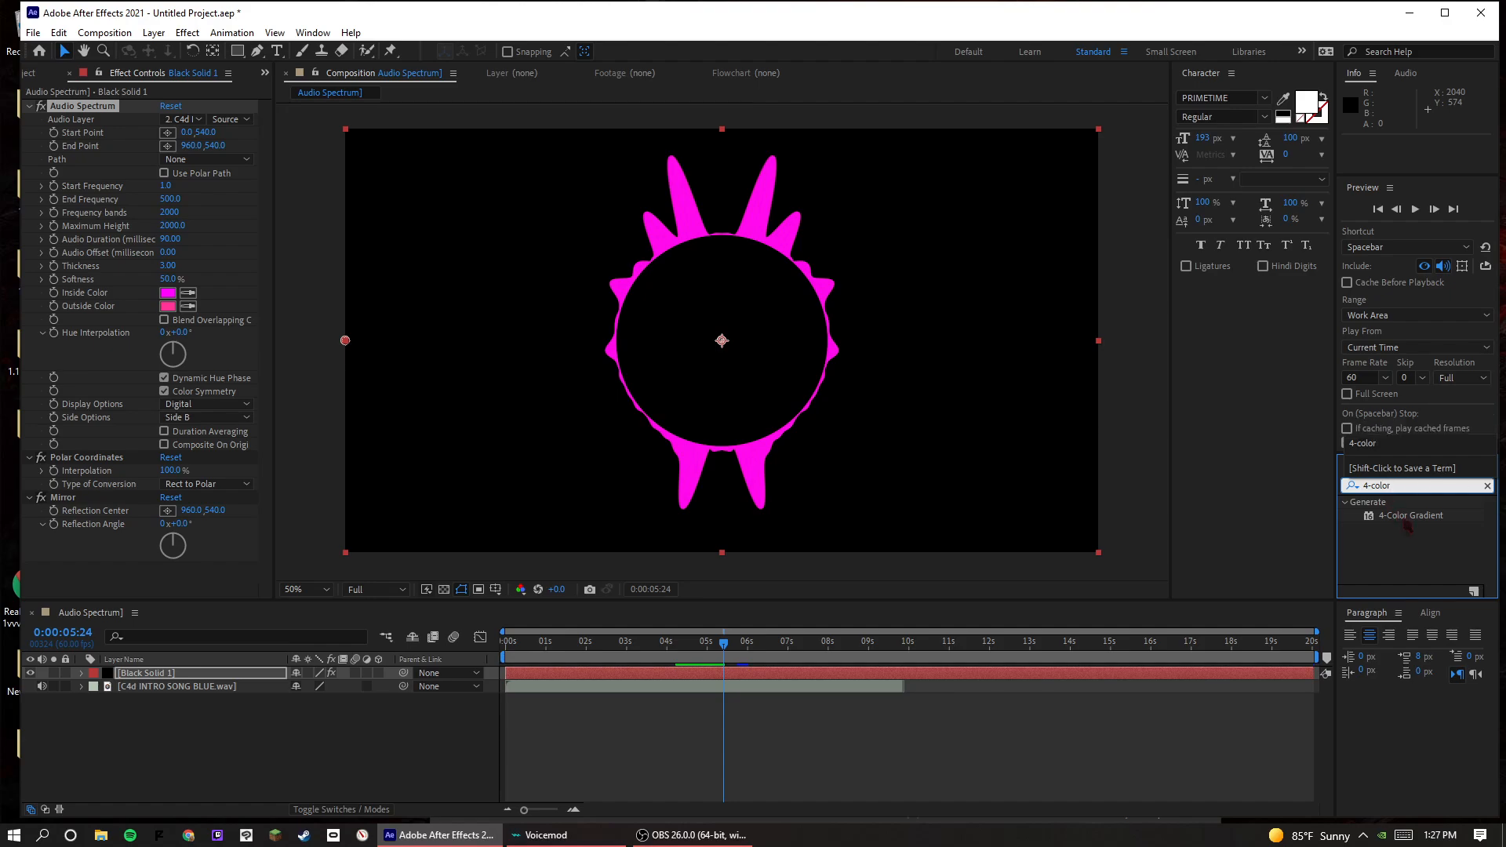
drag(1407, 524, 138, 526)
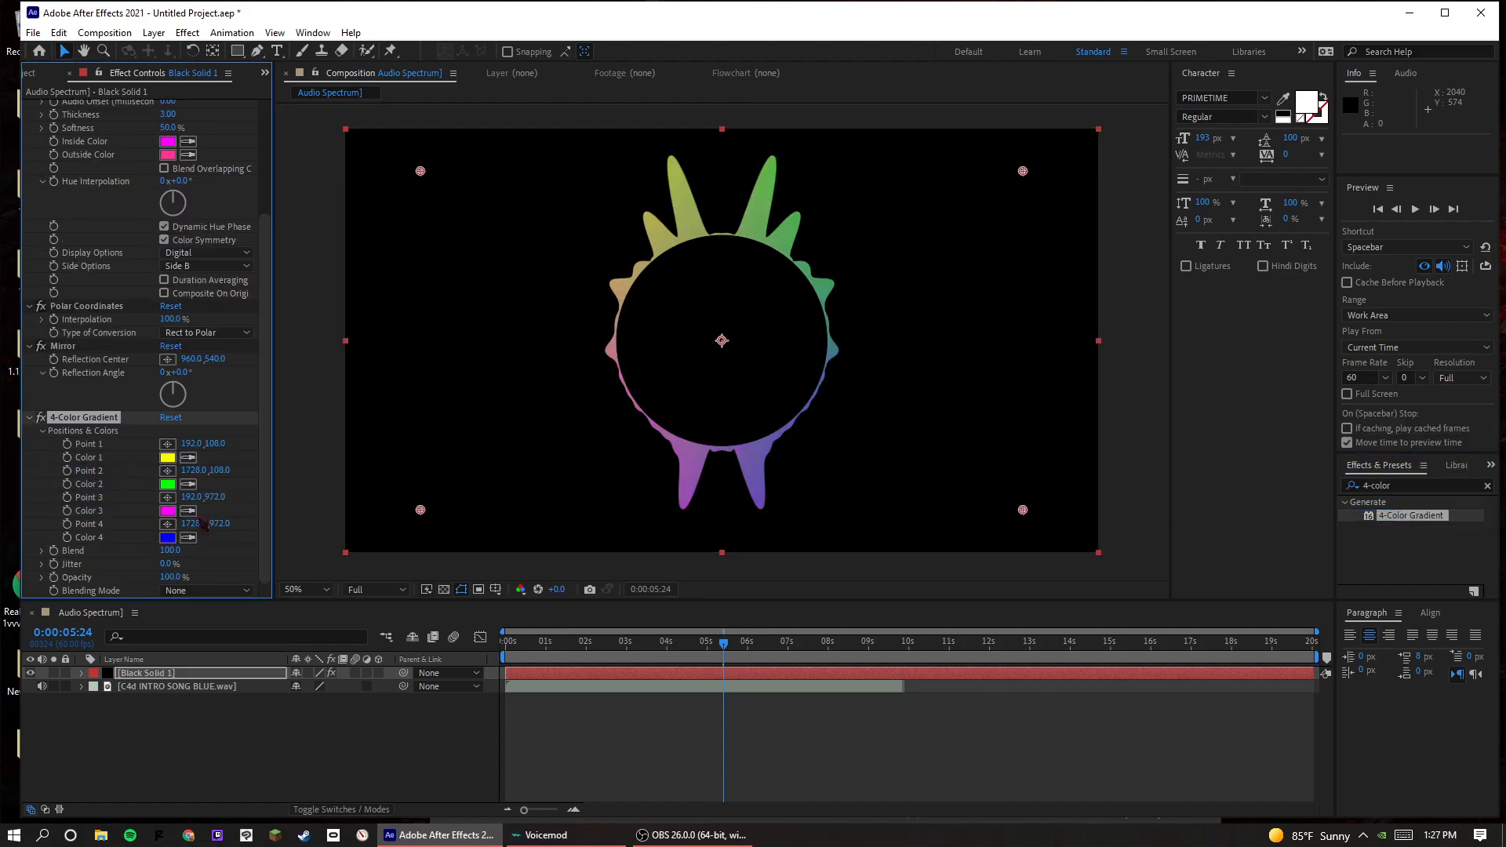
click(281, 709)
key(space)
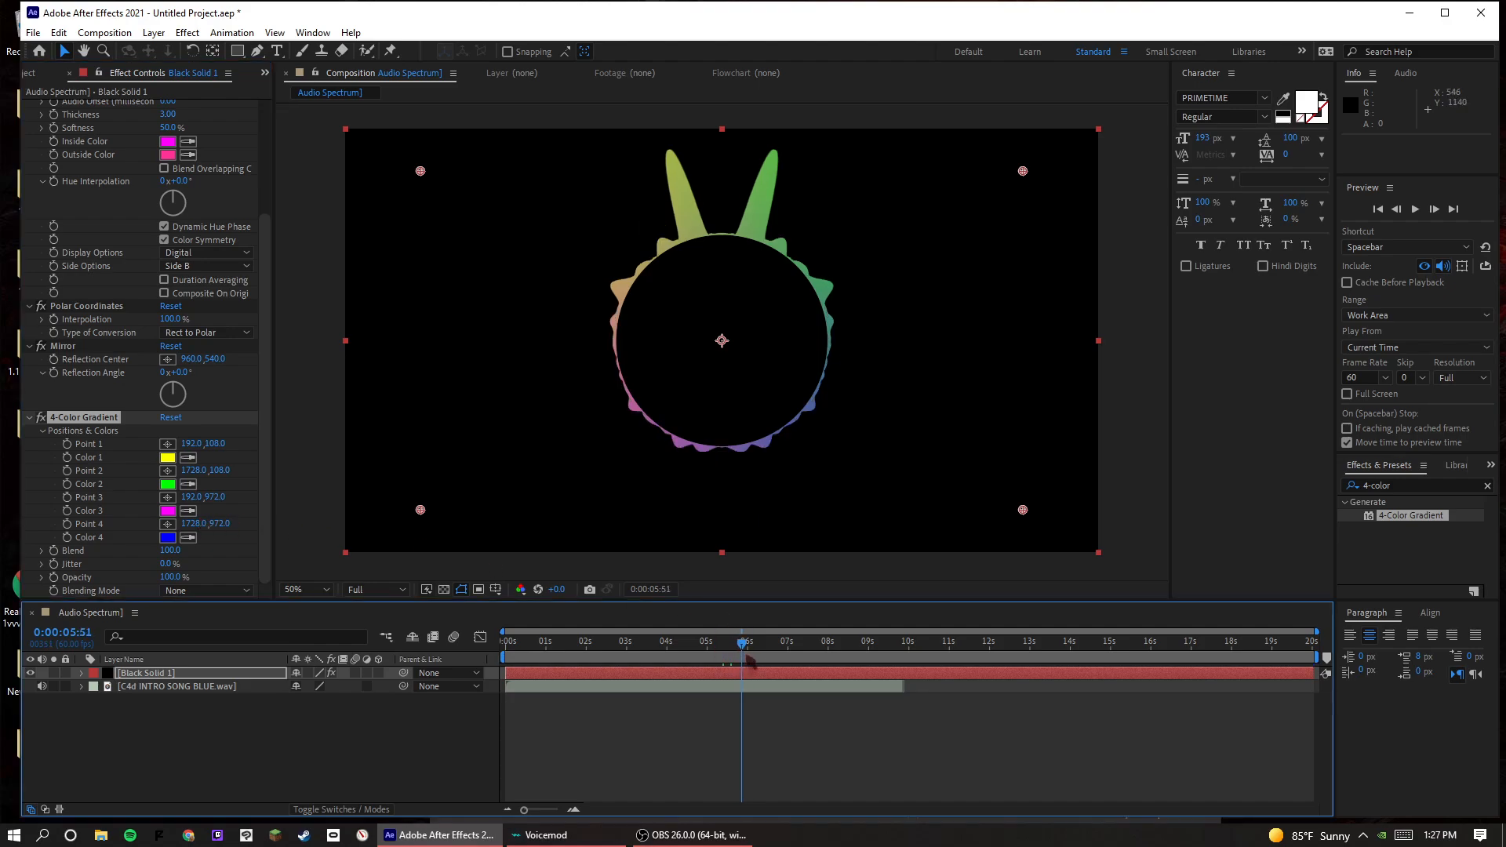
- Duplicate the black solid layer with its effects in the Audio Spectrum composition
right_click(225, 673)
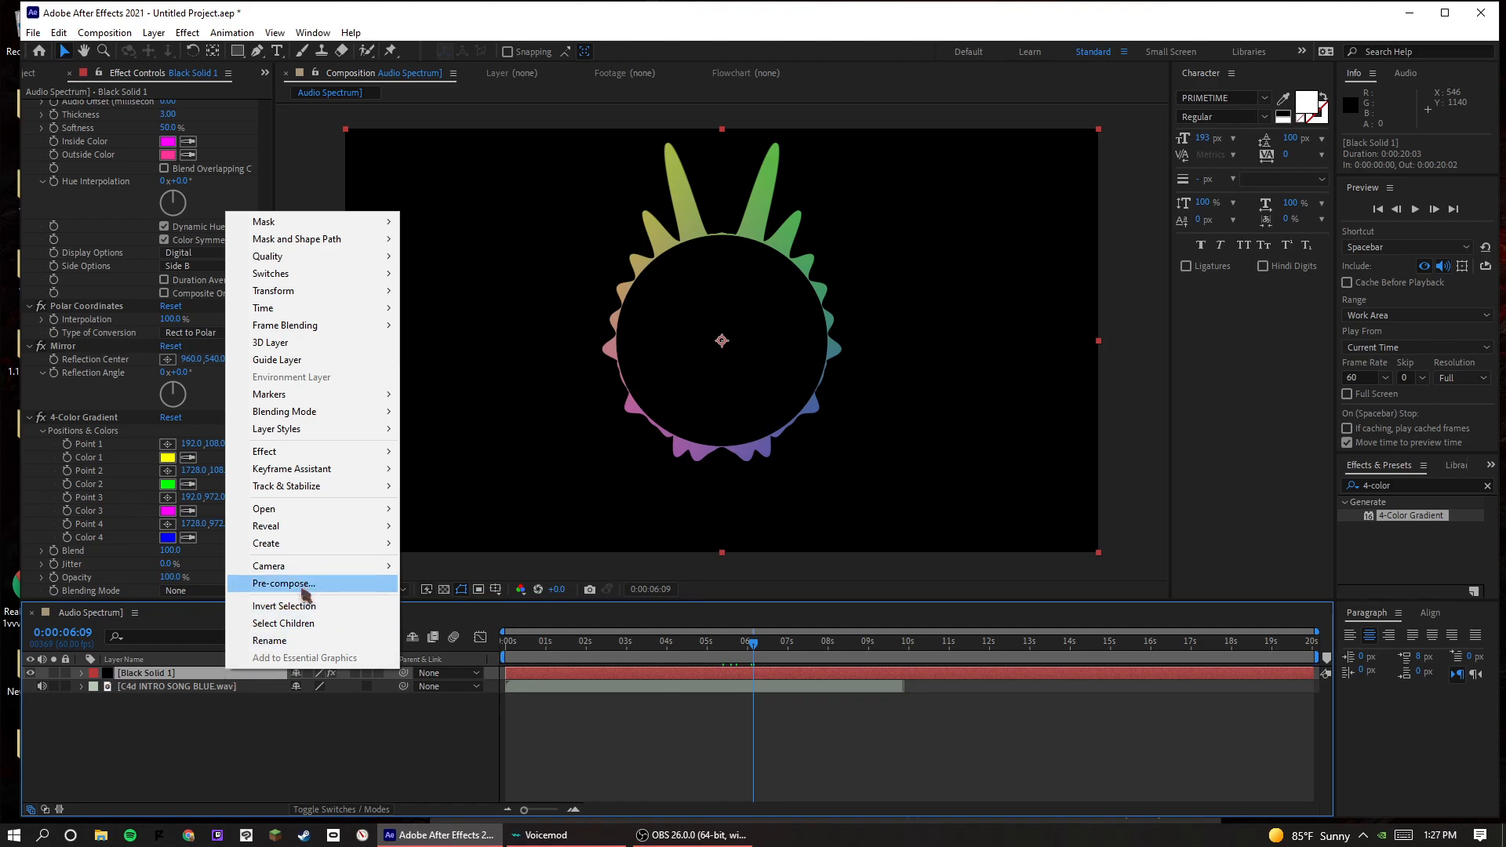
click(305, 704)
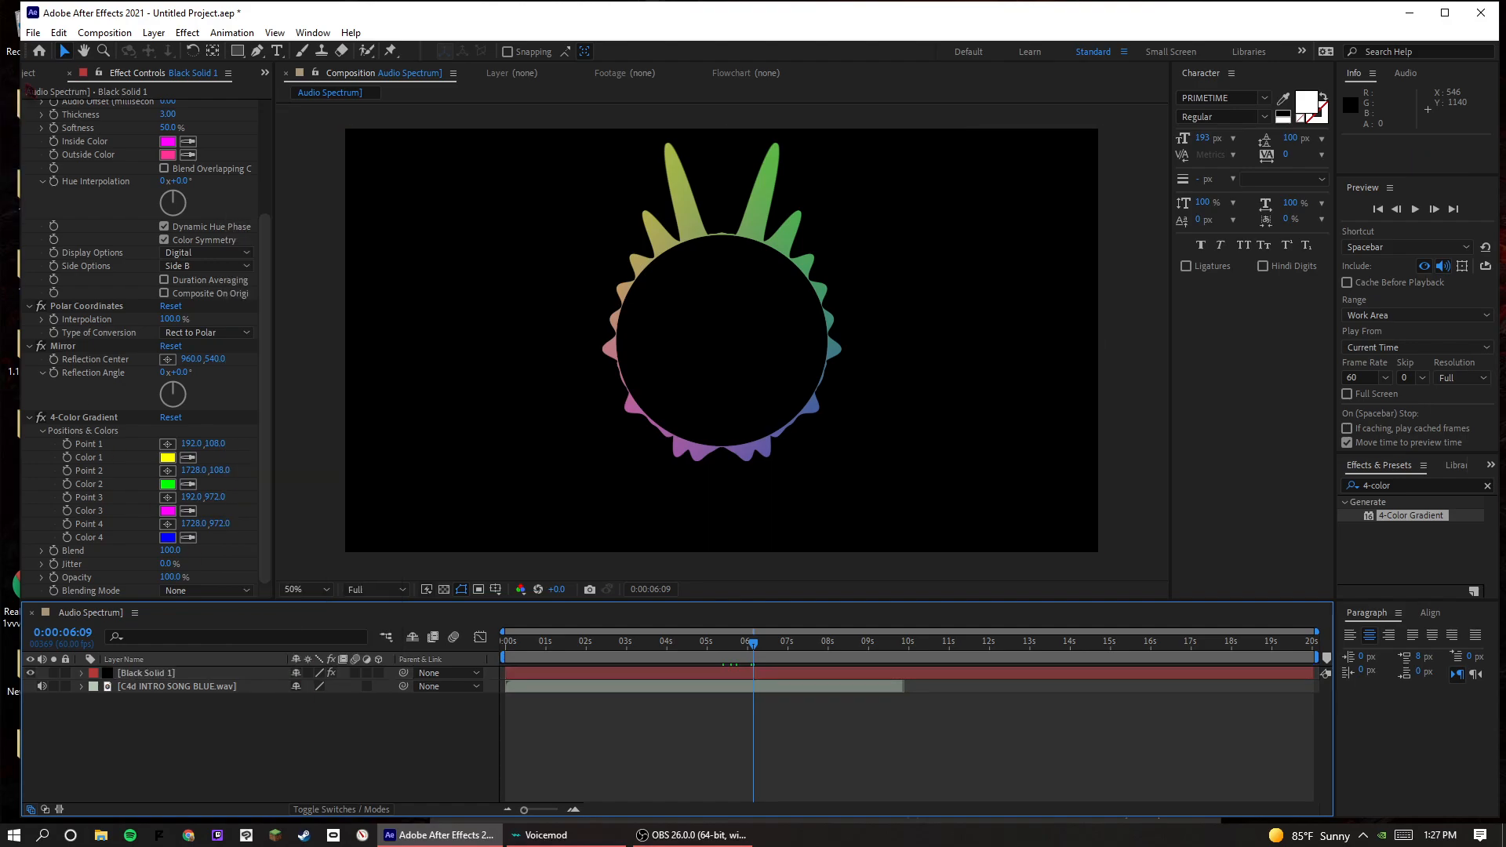
click(30, 75)
click(188, 672)
key(ctrl+v)
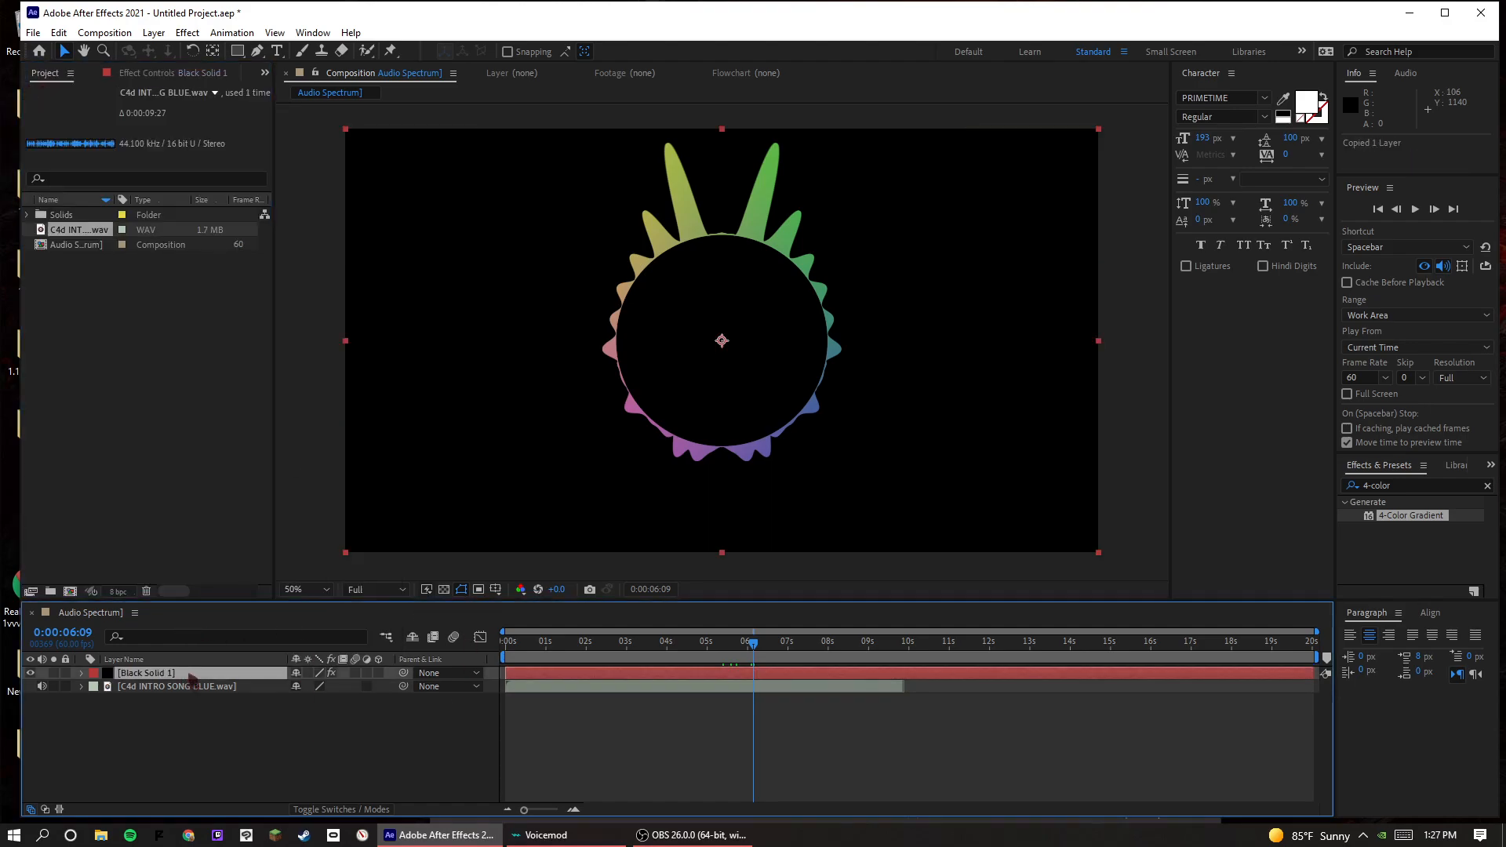
click(706, 834)
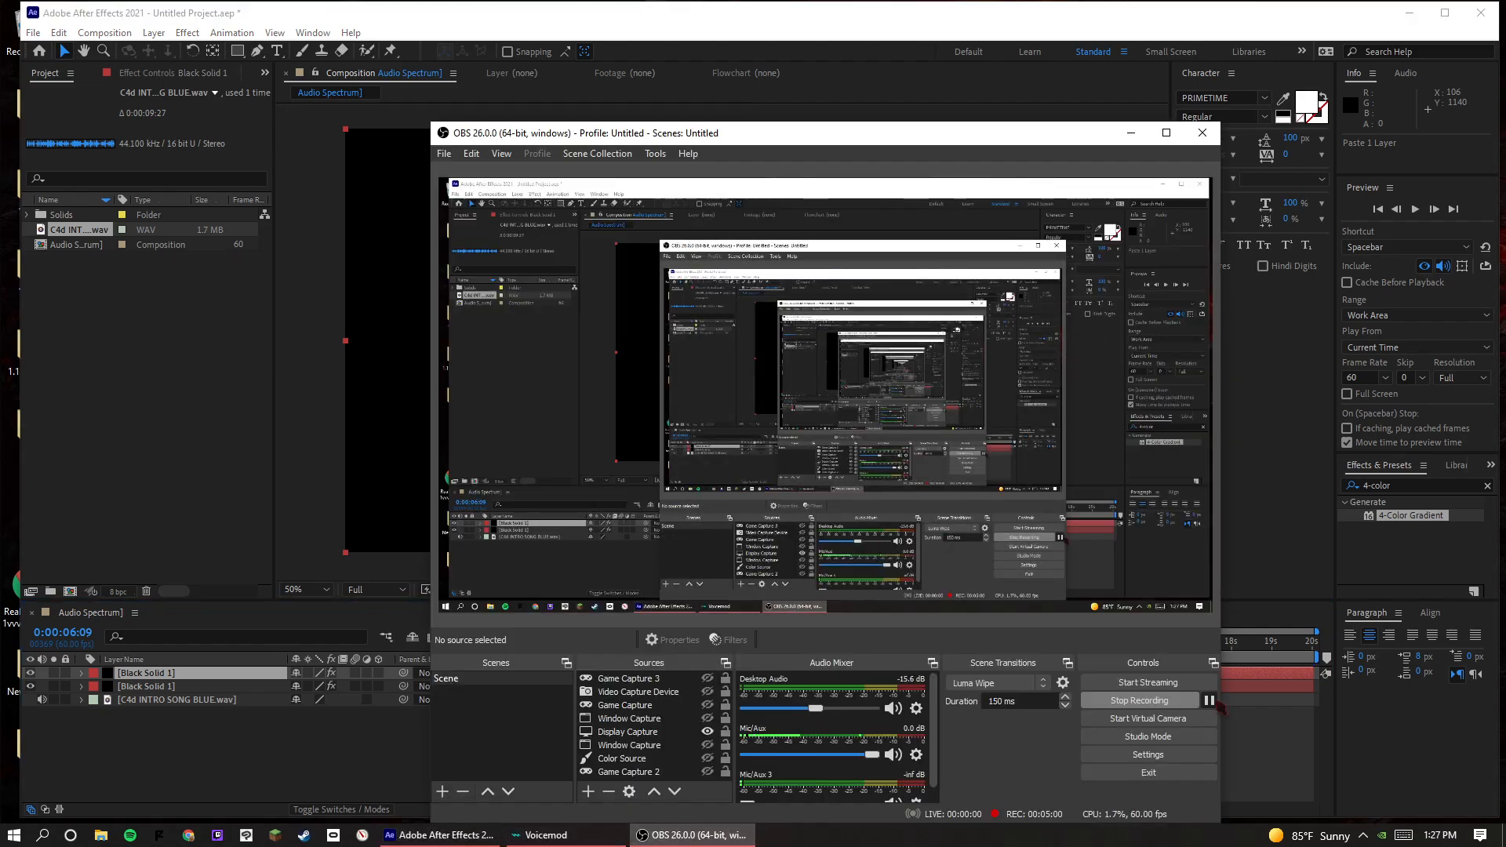
click(1249, 718)
- Select the upper black solid copy and show its effect settings
click(220, 672)
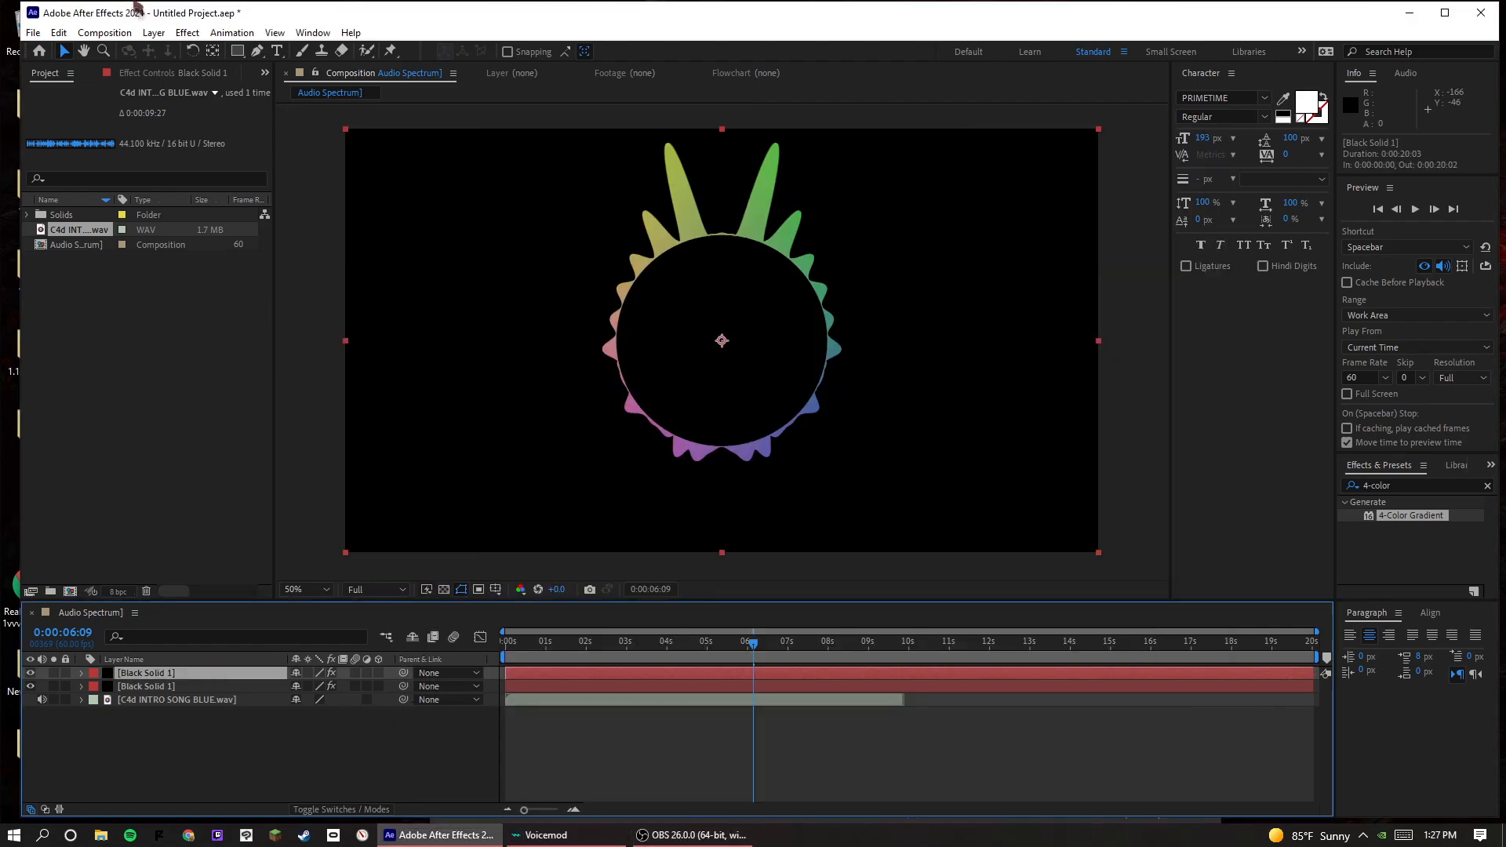
click(159, 74)
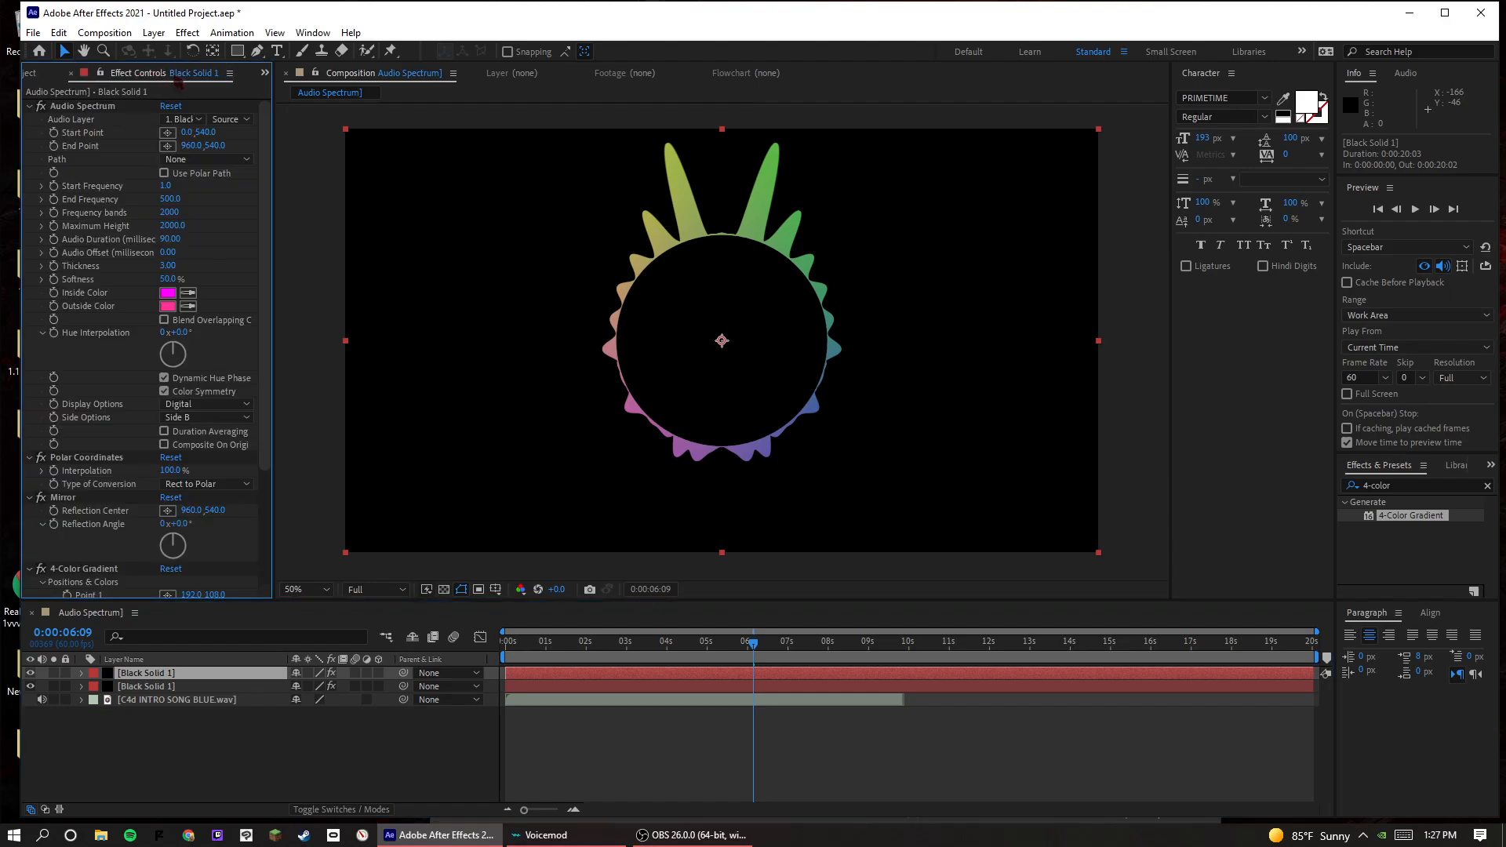
scroll(174, 218, down, 5)
scroll(174, 218, up, 5)
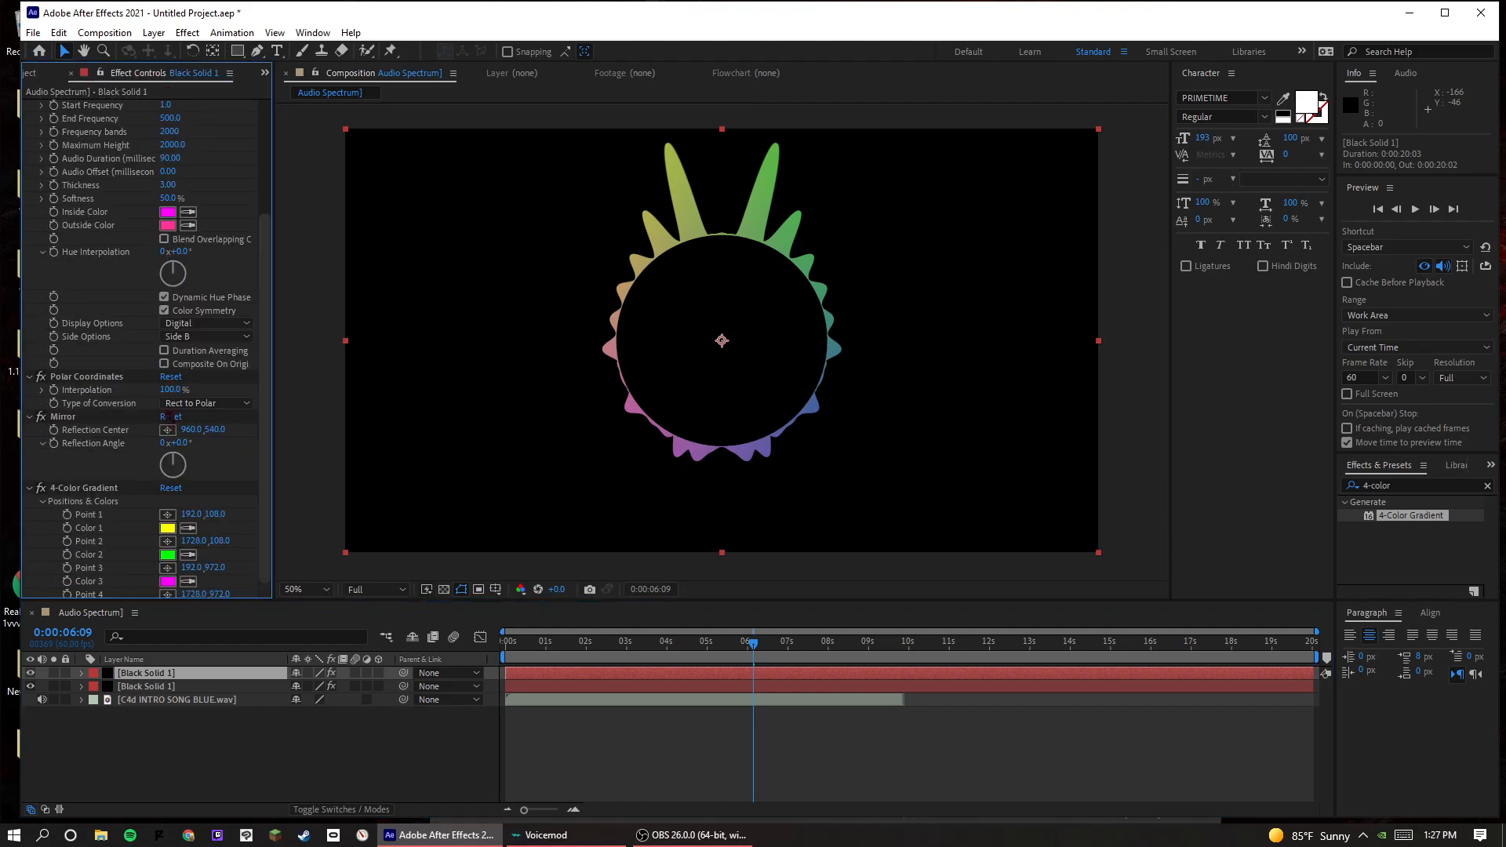
- Try an End Frequency of 450 on the upper solid's Audio Spectrum and check the frame around 7 seconds
click(177, 225)
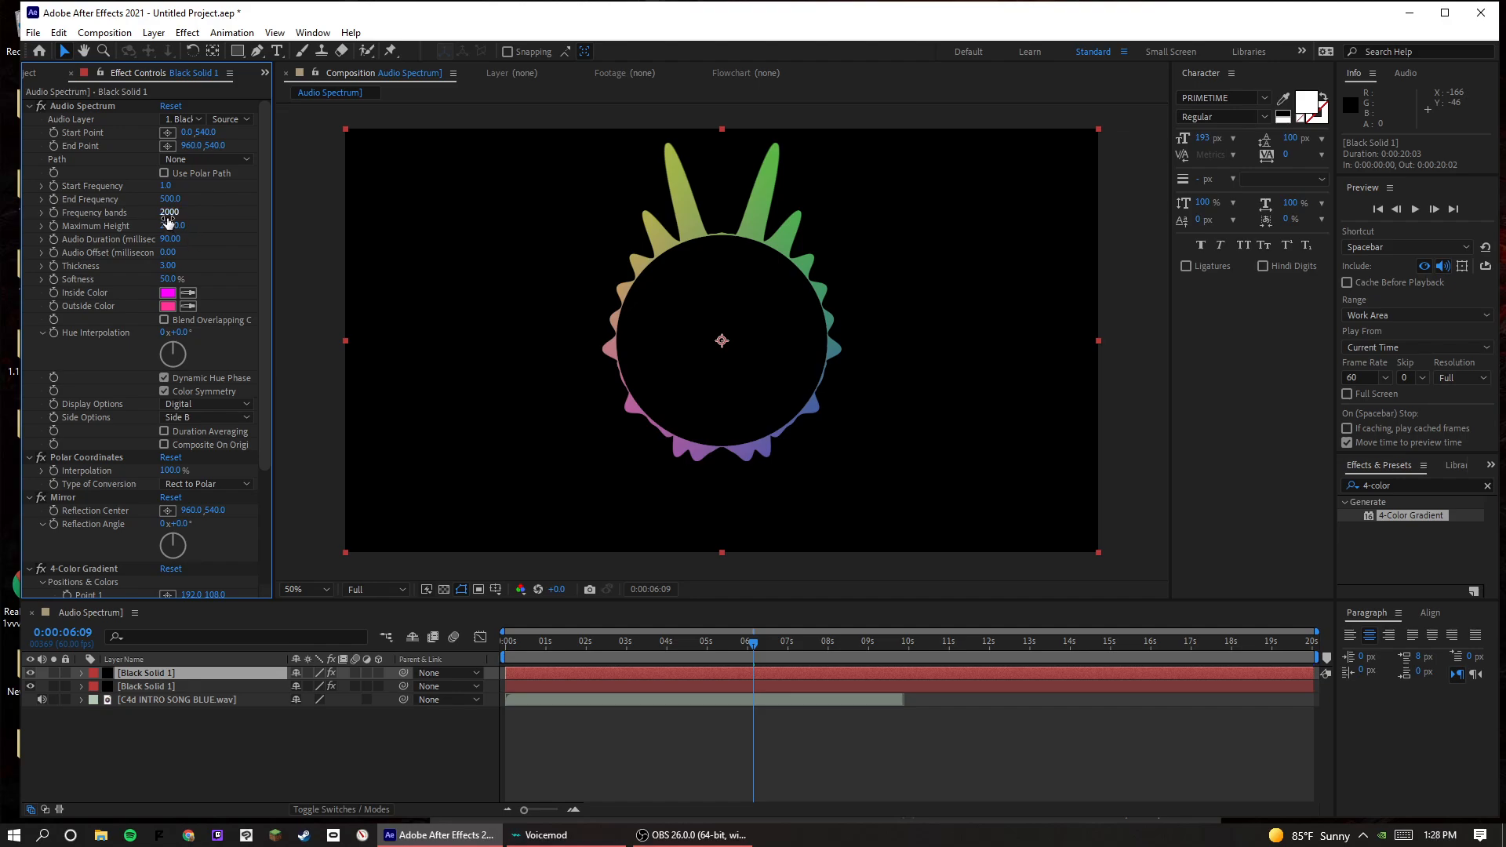
click(171, 213)
click(171, 199)
text(450)
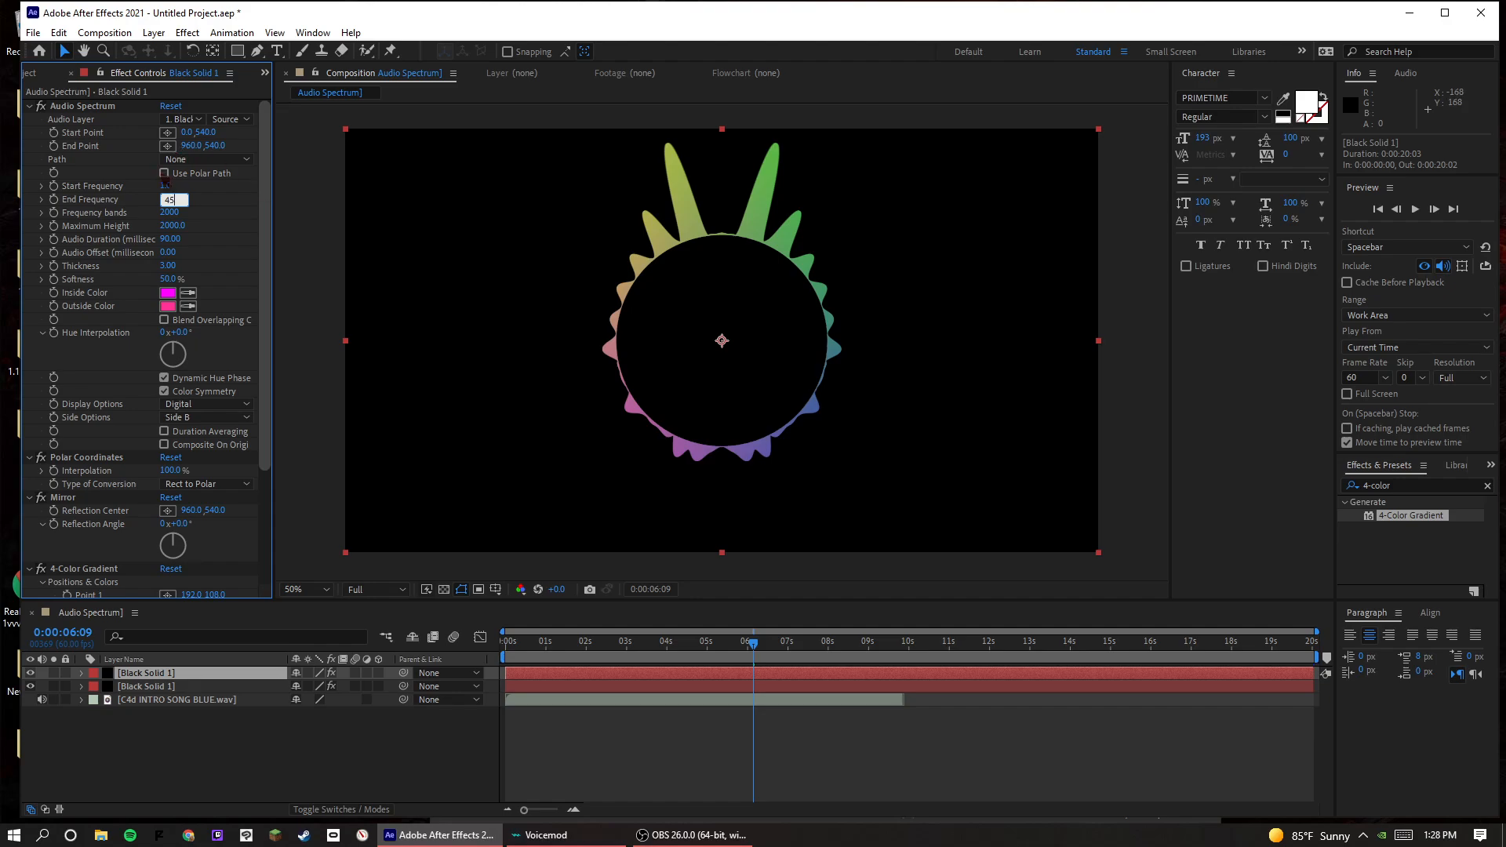
key(Return)
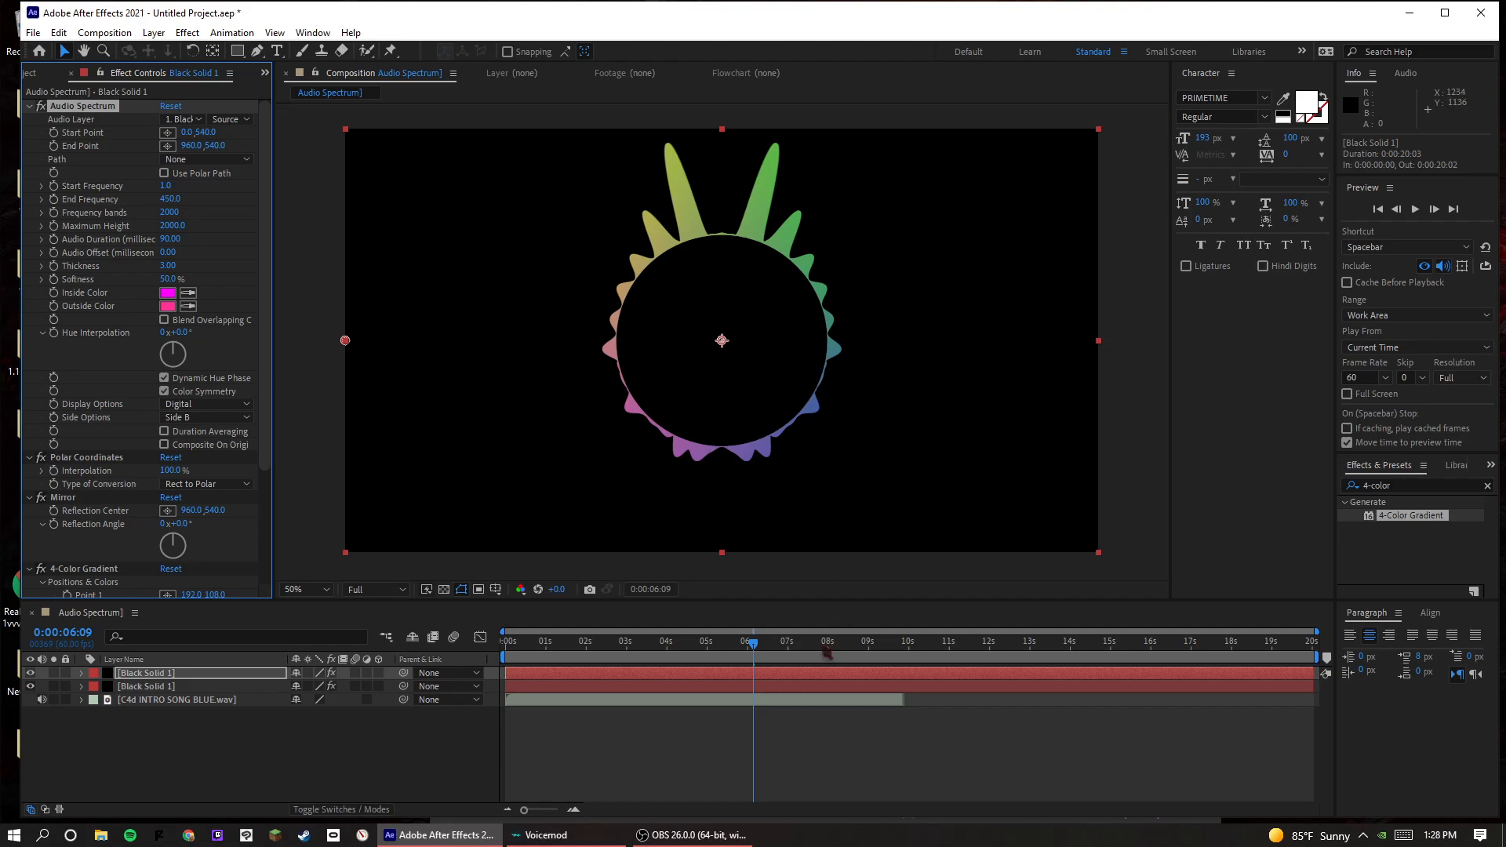
click(798, 643)
- Delete the upper black solid copy and undo the deletion
click(223, 676)
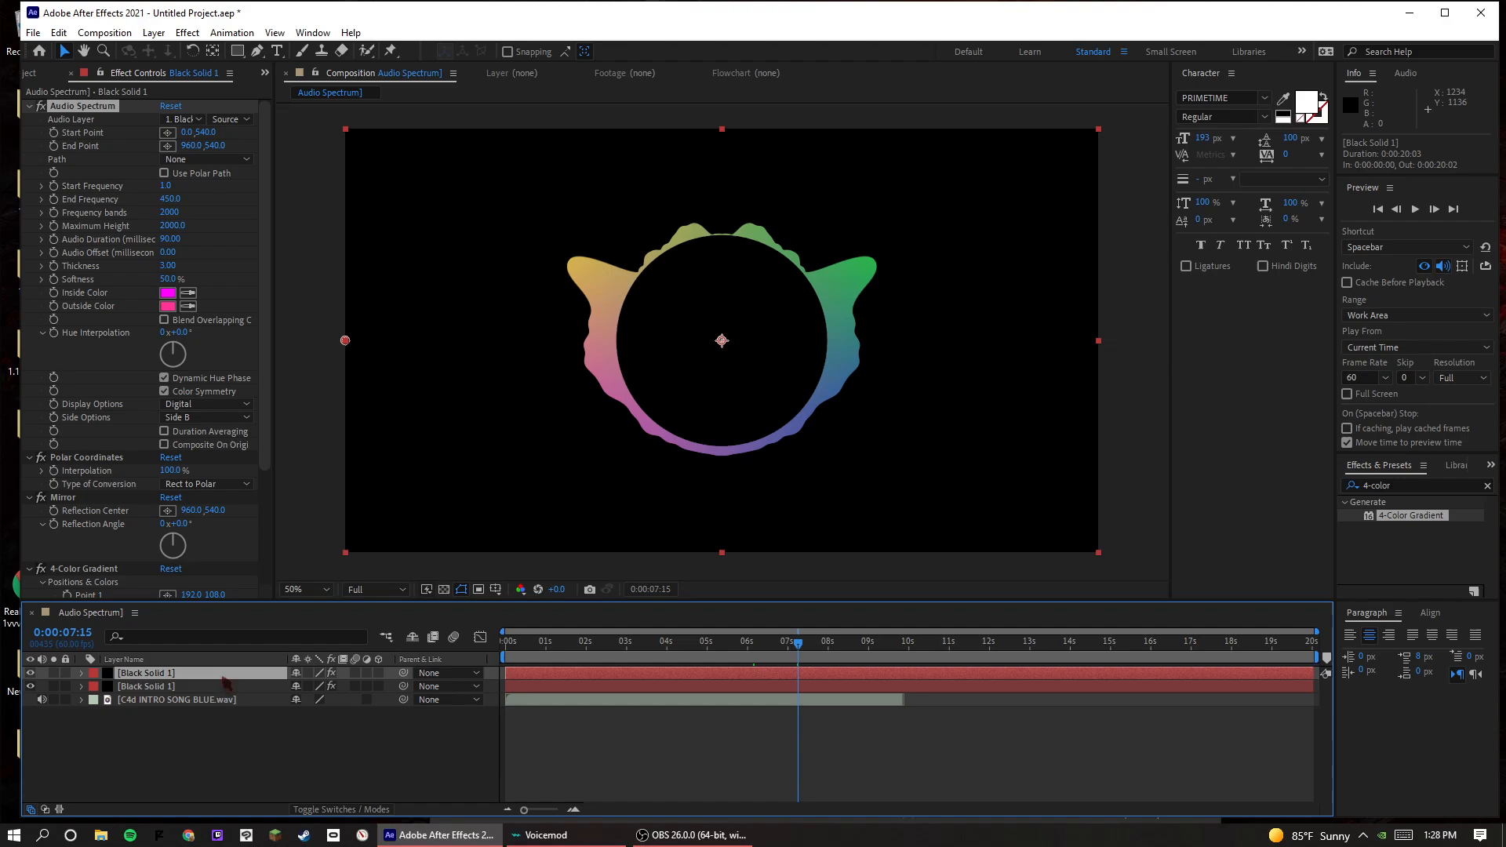
key(Delete)
key(ctrl+z)
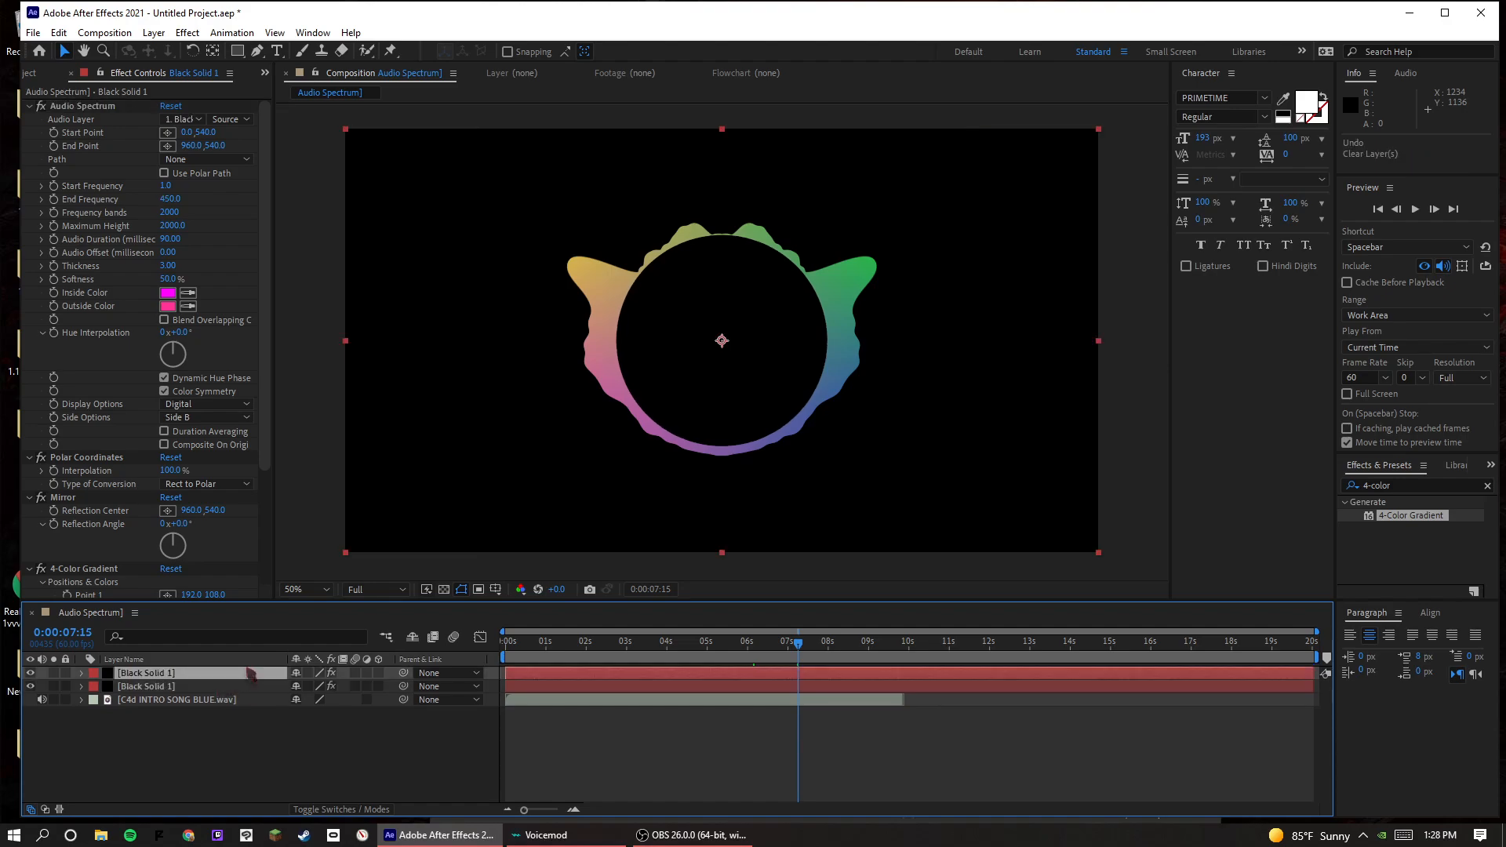
- Try an End Frequency of 250 on the upper solid's Audio Spectrum and undo the last two End Frequency changes
click(164, 199)
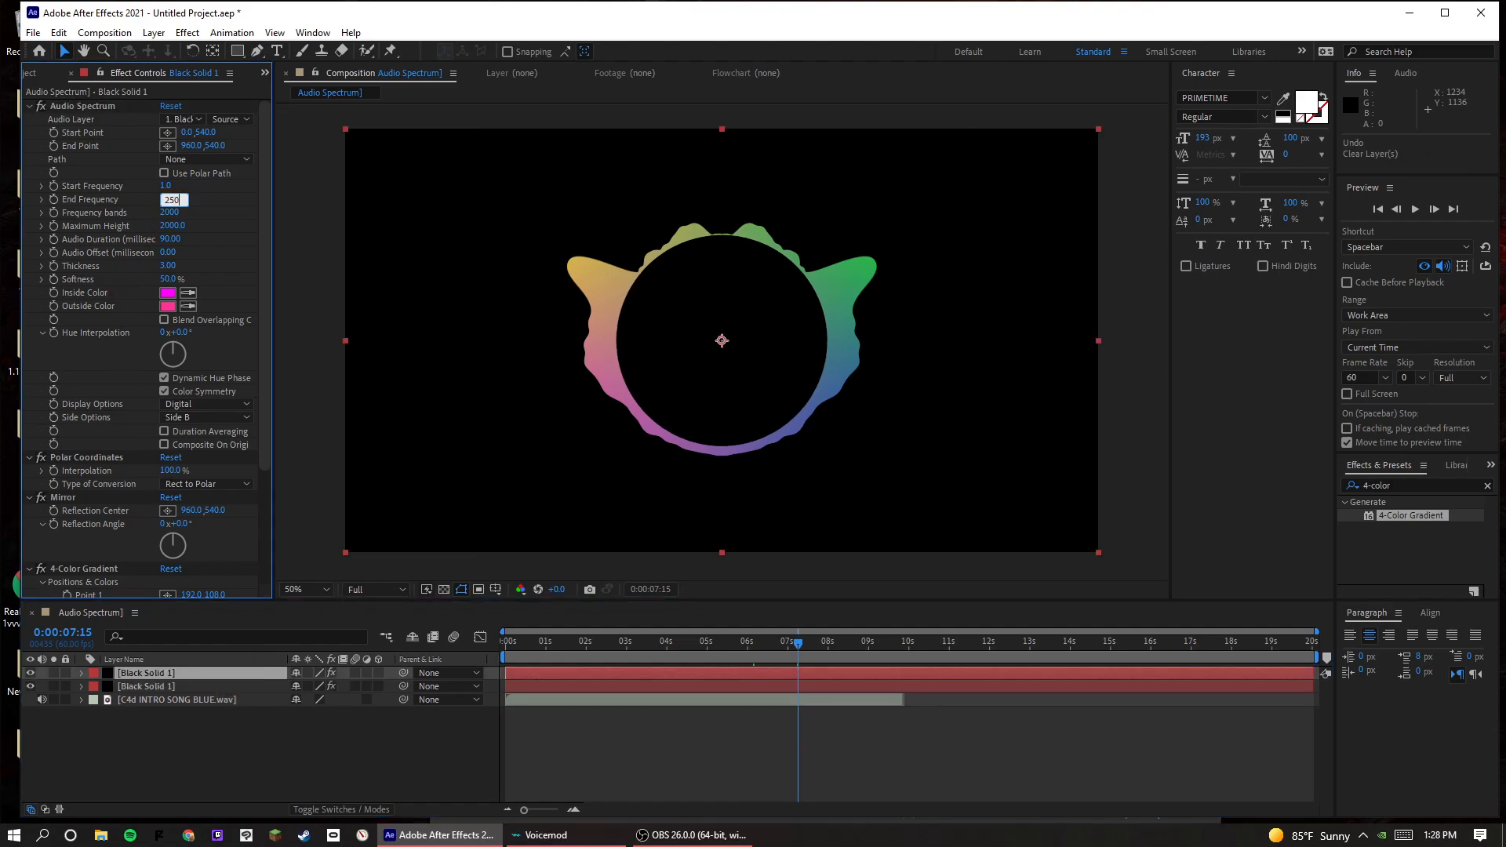
text(250)
key(Return)
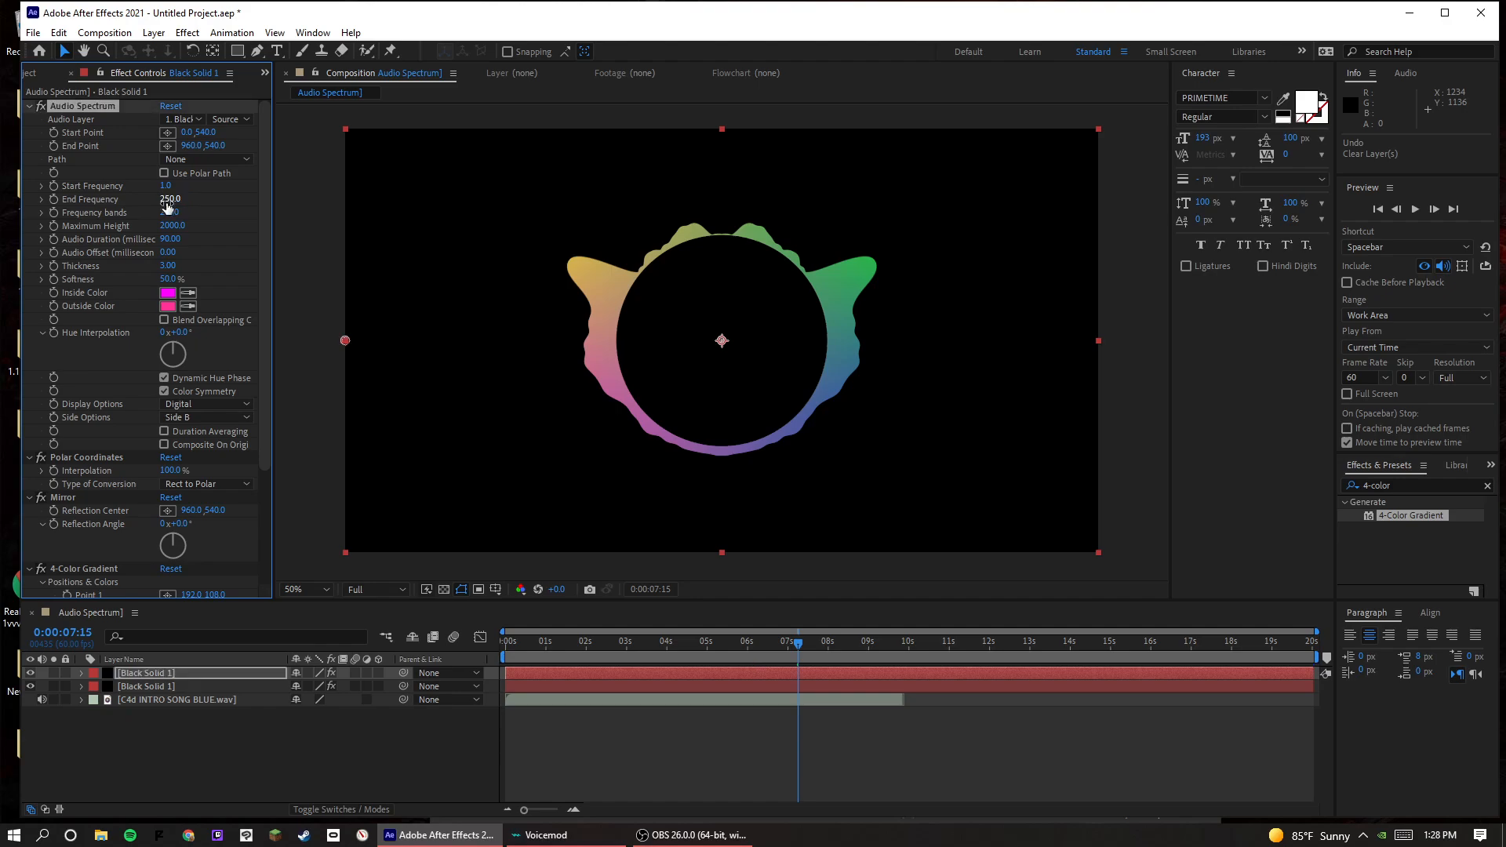
key(ctrl+z)
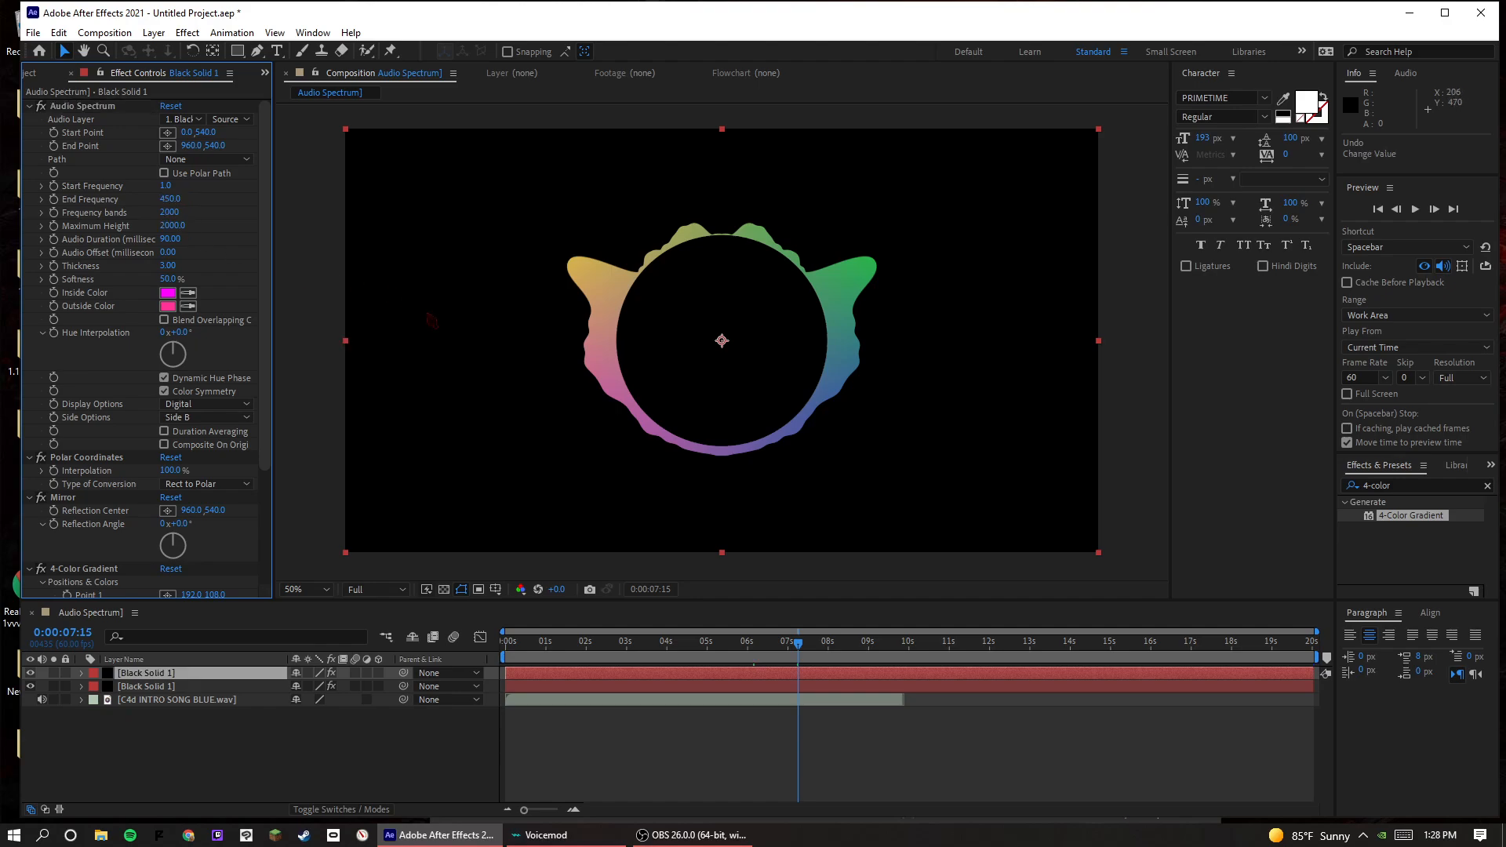
key(ctrl+z)
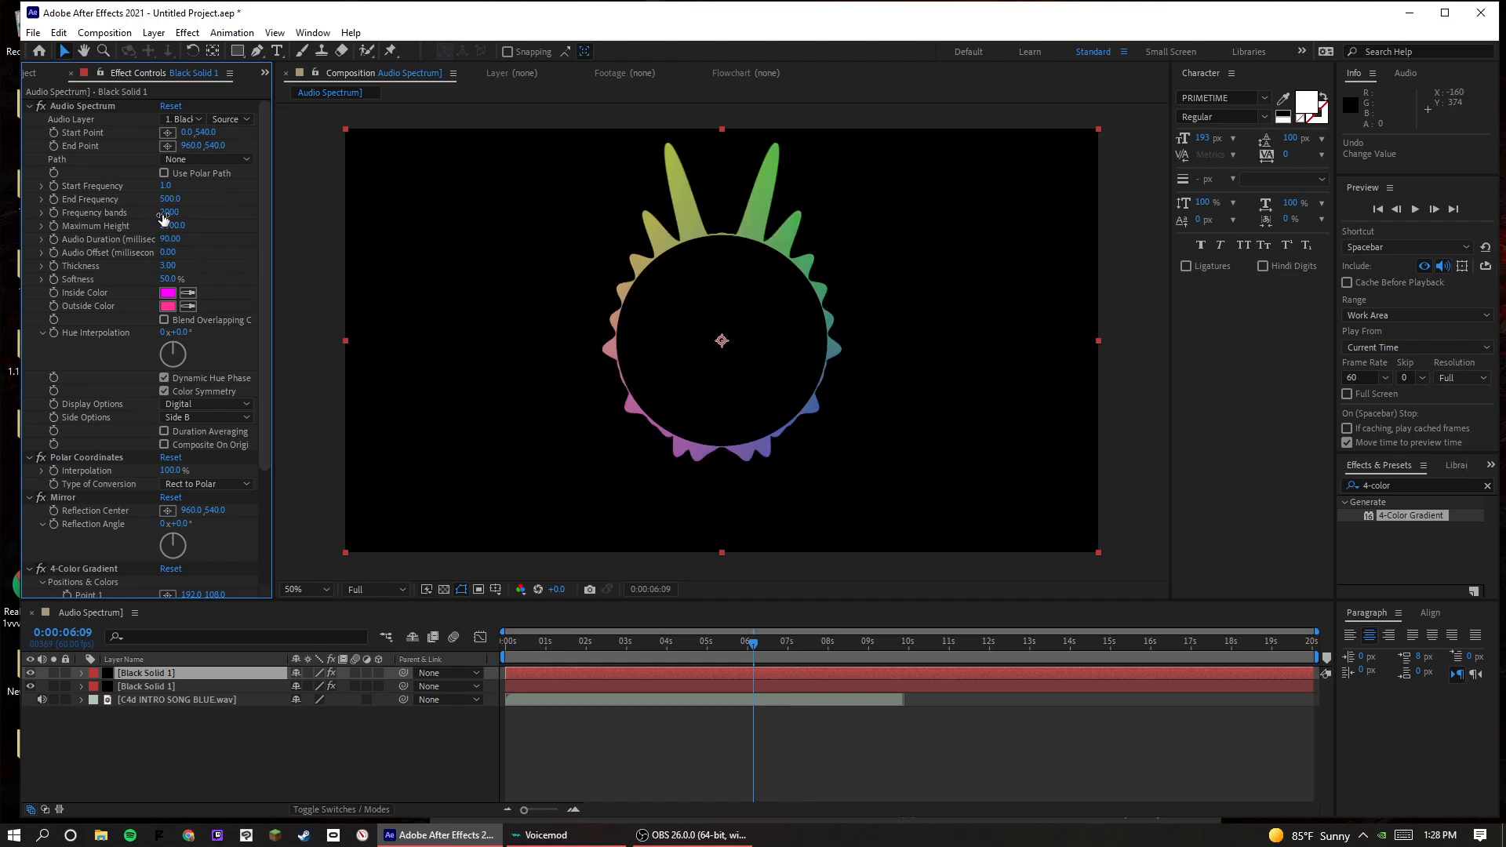
- Try End Frequencies of 1 and 22050 on the upper solid's Audio Spectrum, checking the frame near 8 seconds
drag(170, 198, 153, 287)
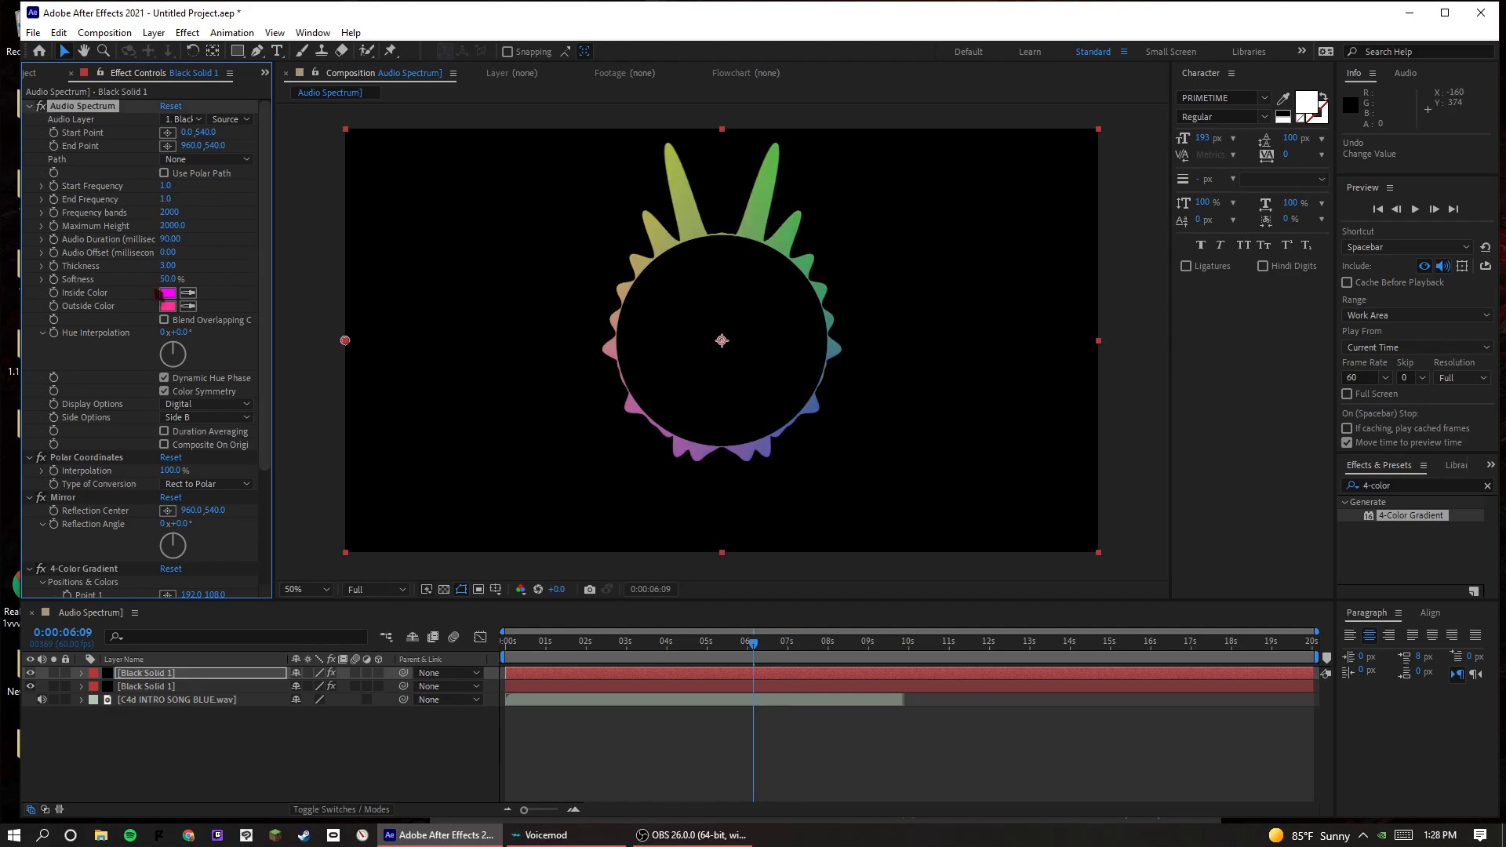
click(821, 661)
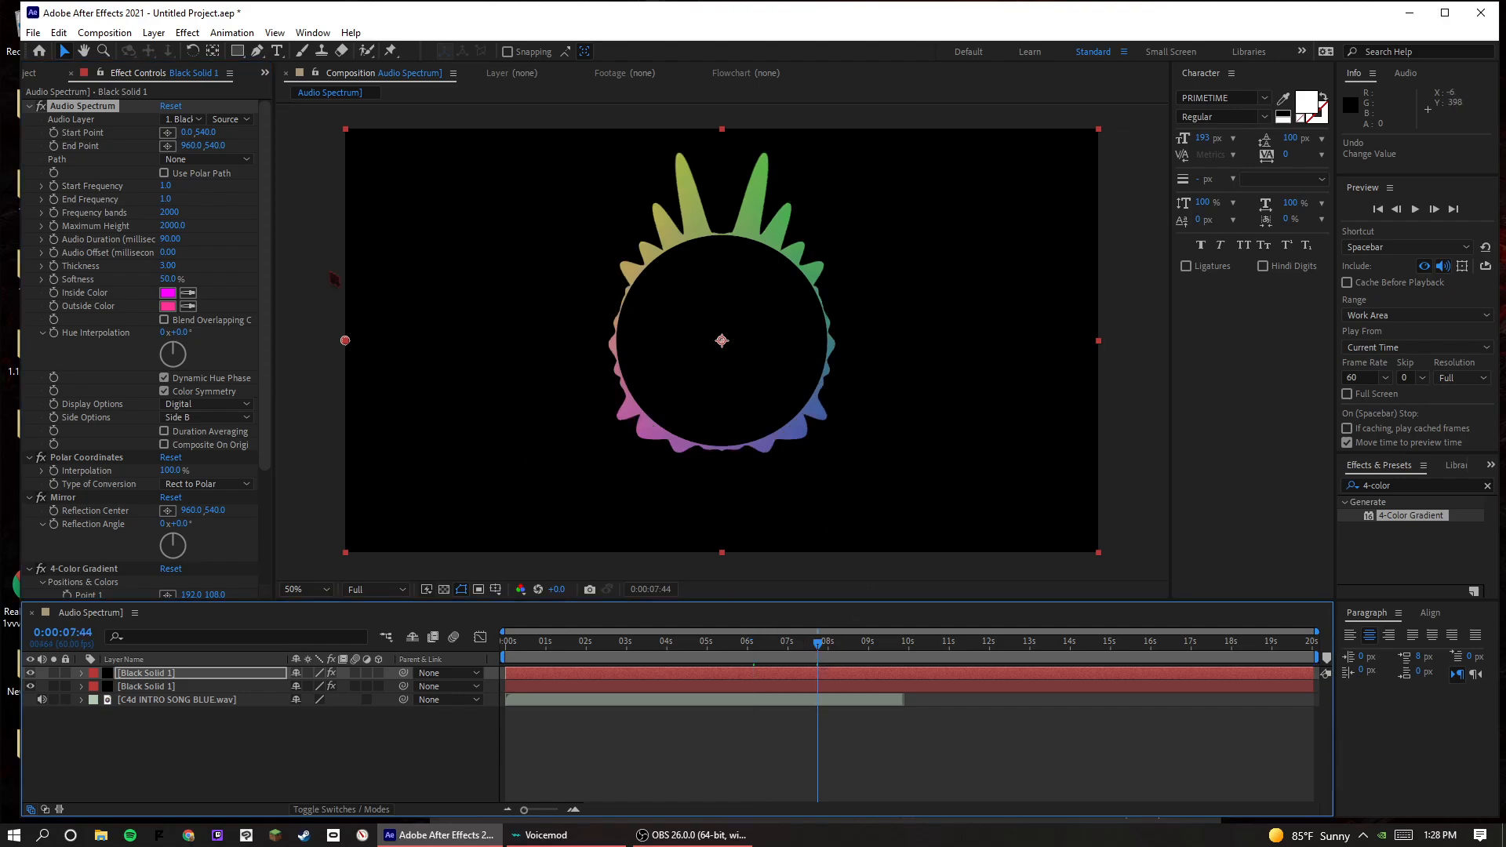
drag(164, 198, 444, 208)
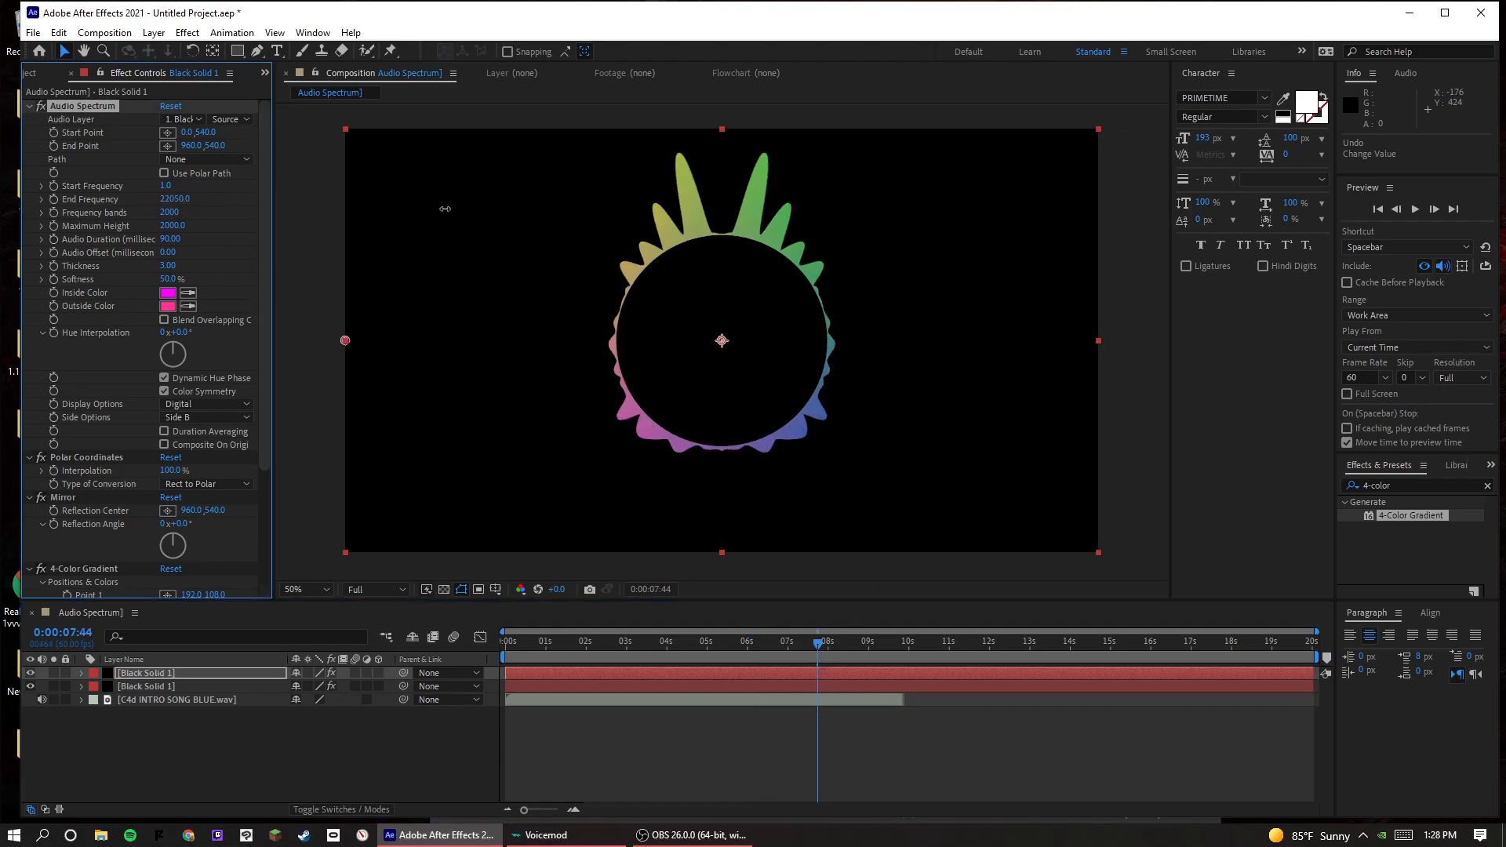
- Set the upper solid's Audio Spectrum to an End Frequency of 2000 and 100 frequency bands
click(168, 199)
text(2000)
key(Return)
click(179, 213)
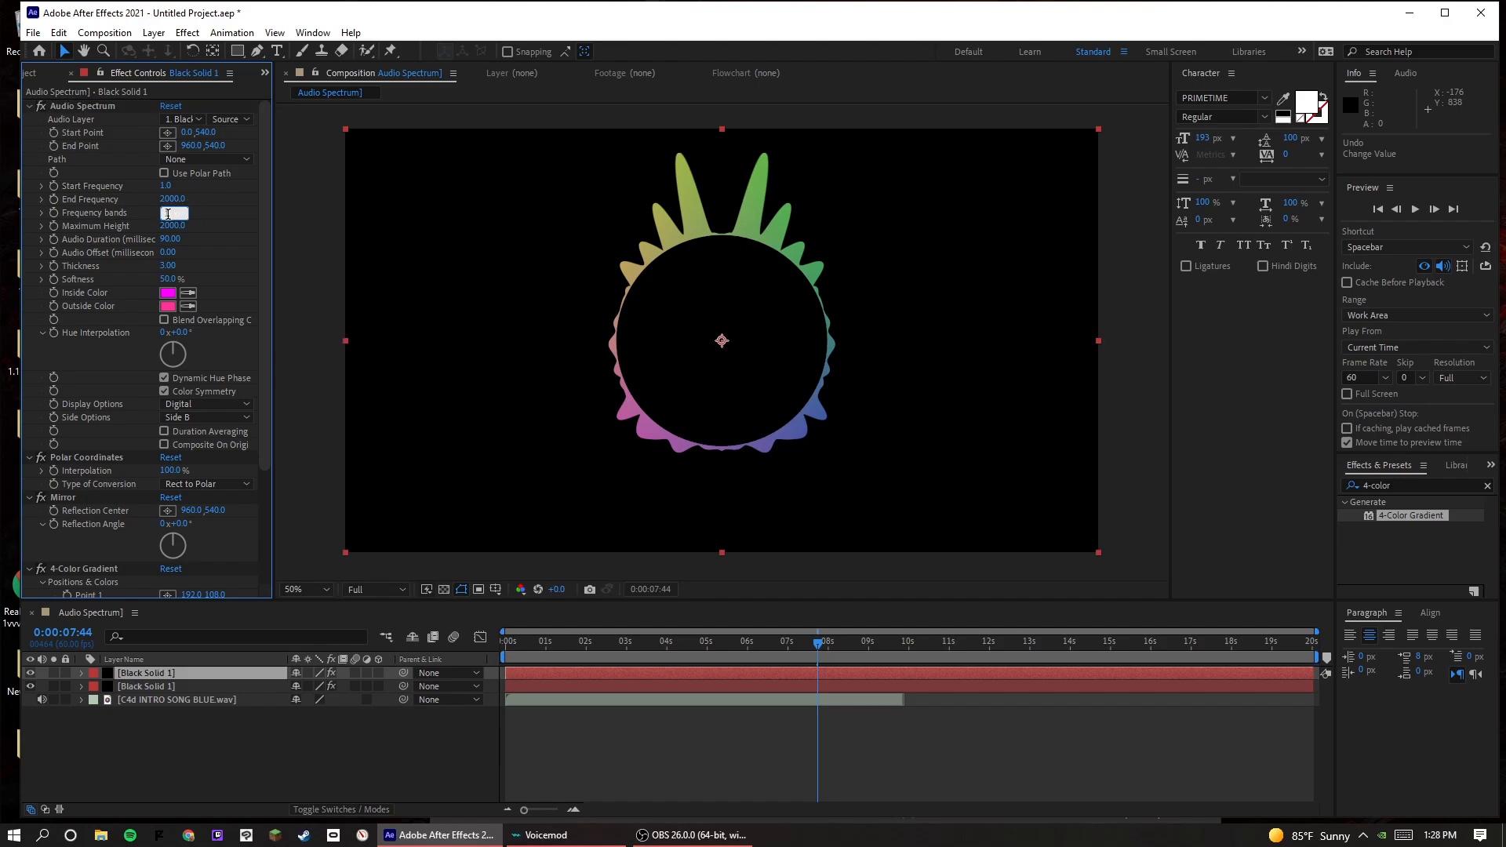
key(Return)
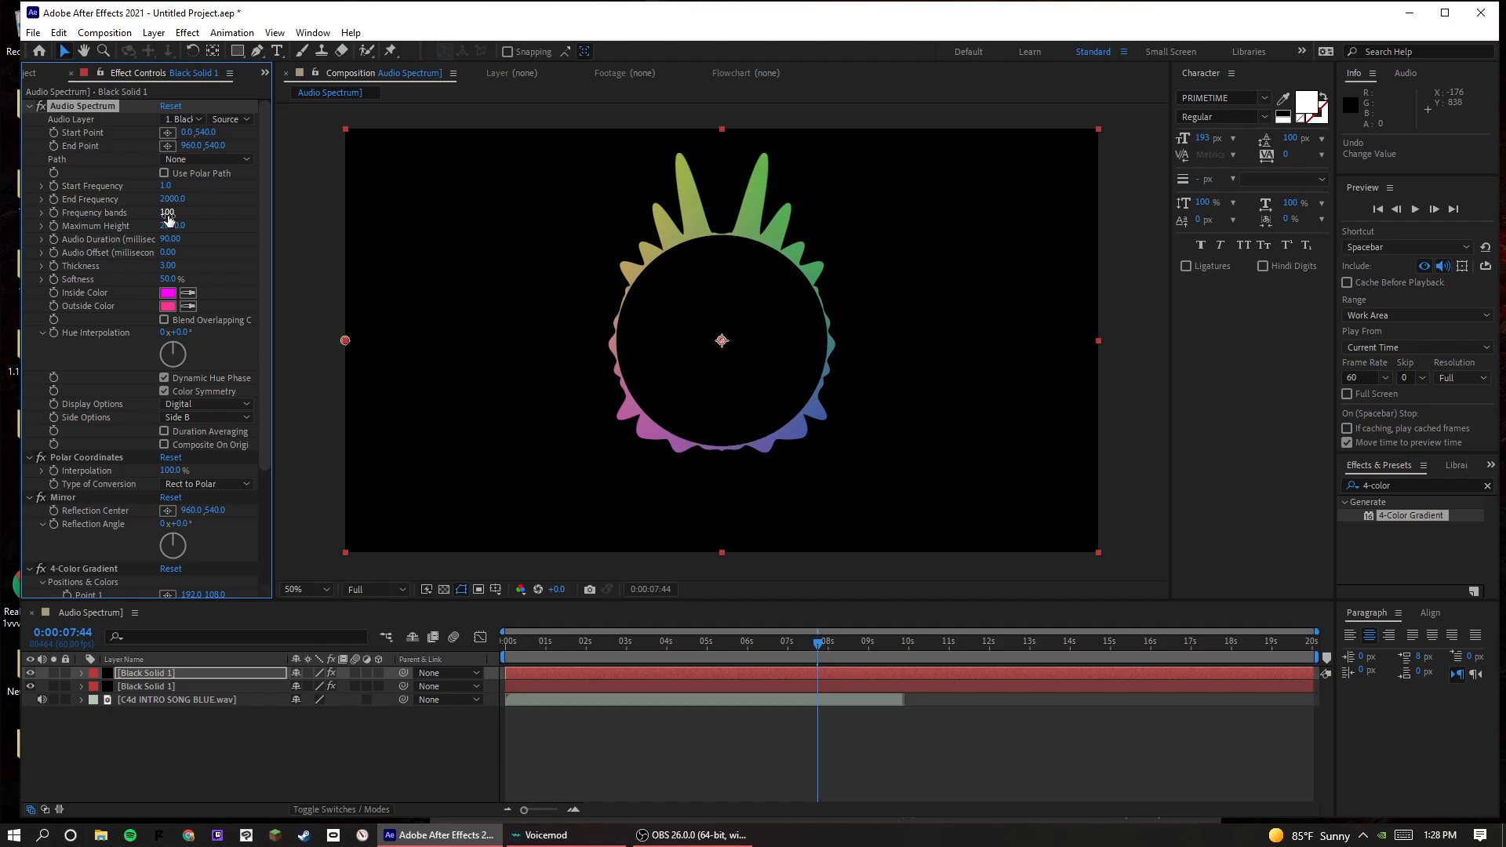
- Set the Audio Offset of the upper solid's Audio Spectrum to 0.3
click(170, 252)
text(0.3)
key(Return)
scroll(231, 189, down, 3)
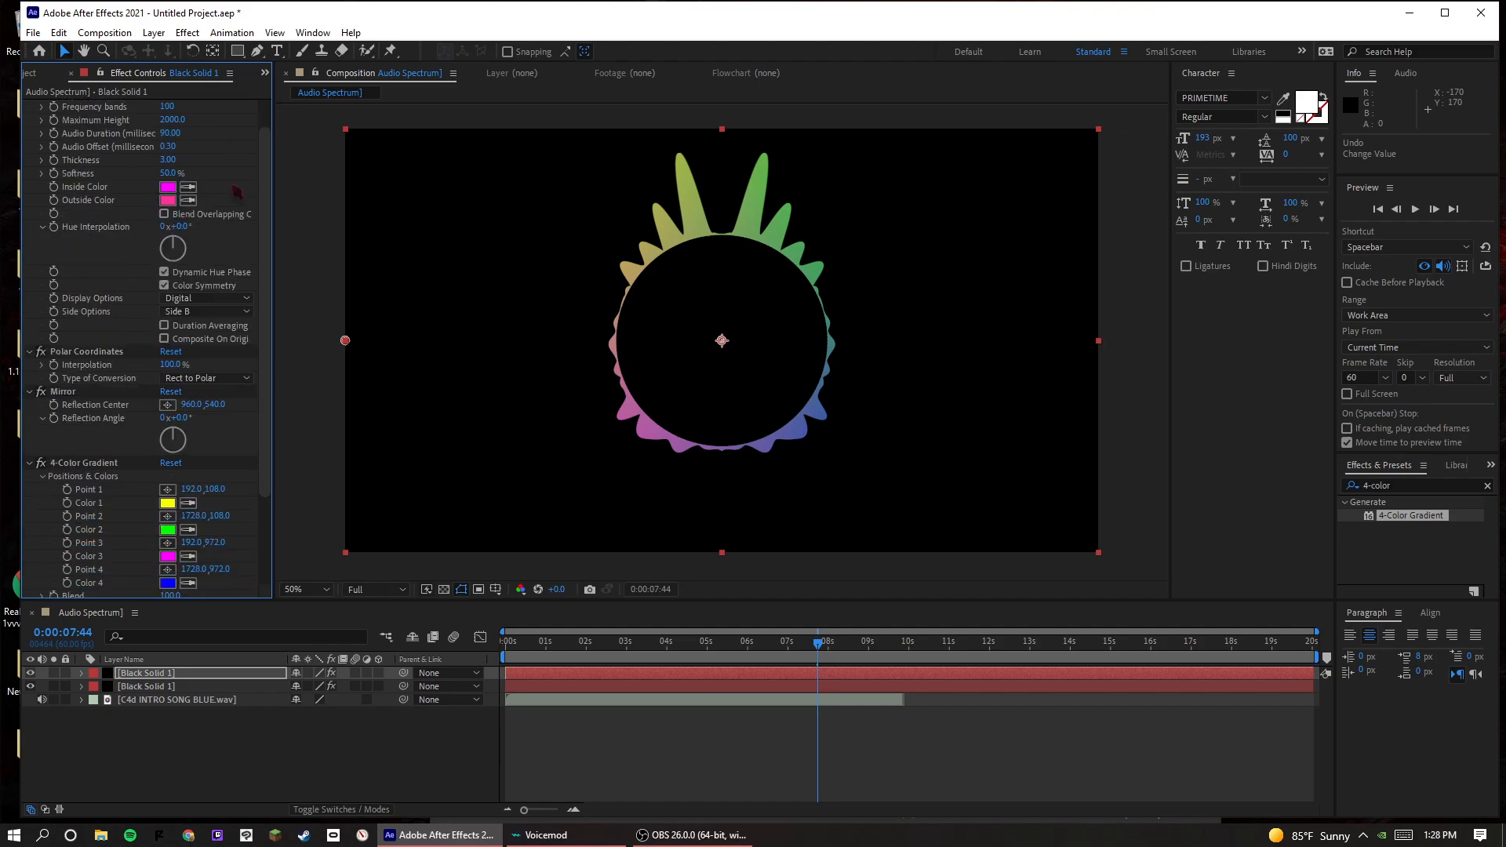
click(208, 302)
click(217, 267)
scroll(220, 244, up, 3)
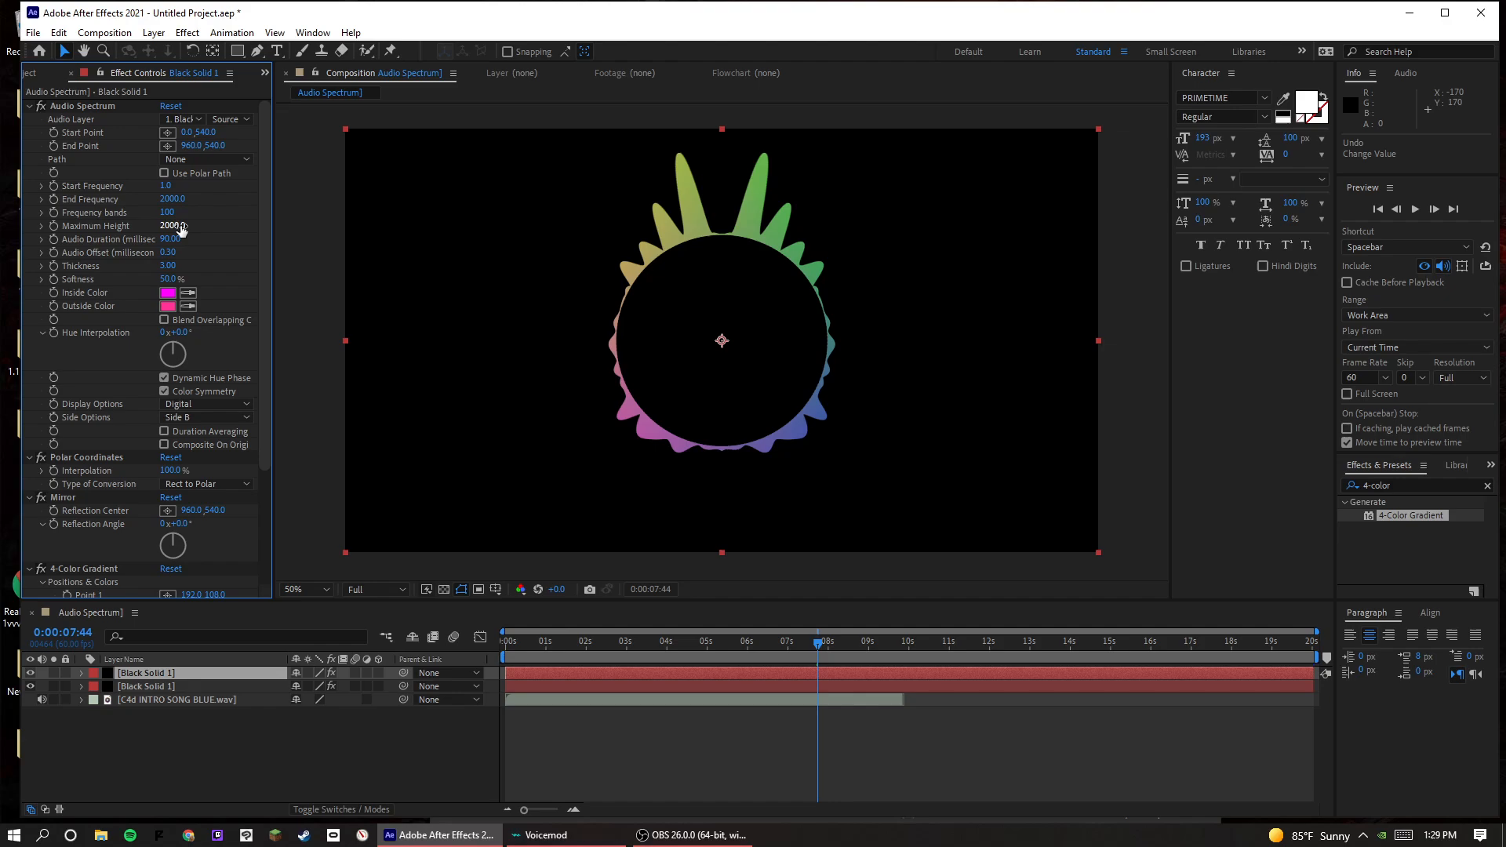
- Set the audio layer of the upper solid's Audio Spectrum to C4d INTRO SONG BLUE.wav
drag(181, 227, 247, 218)
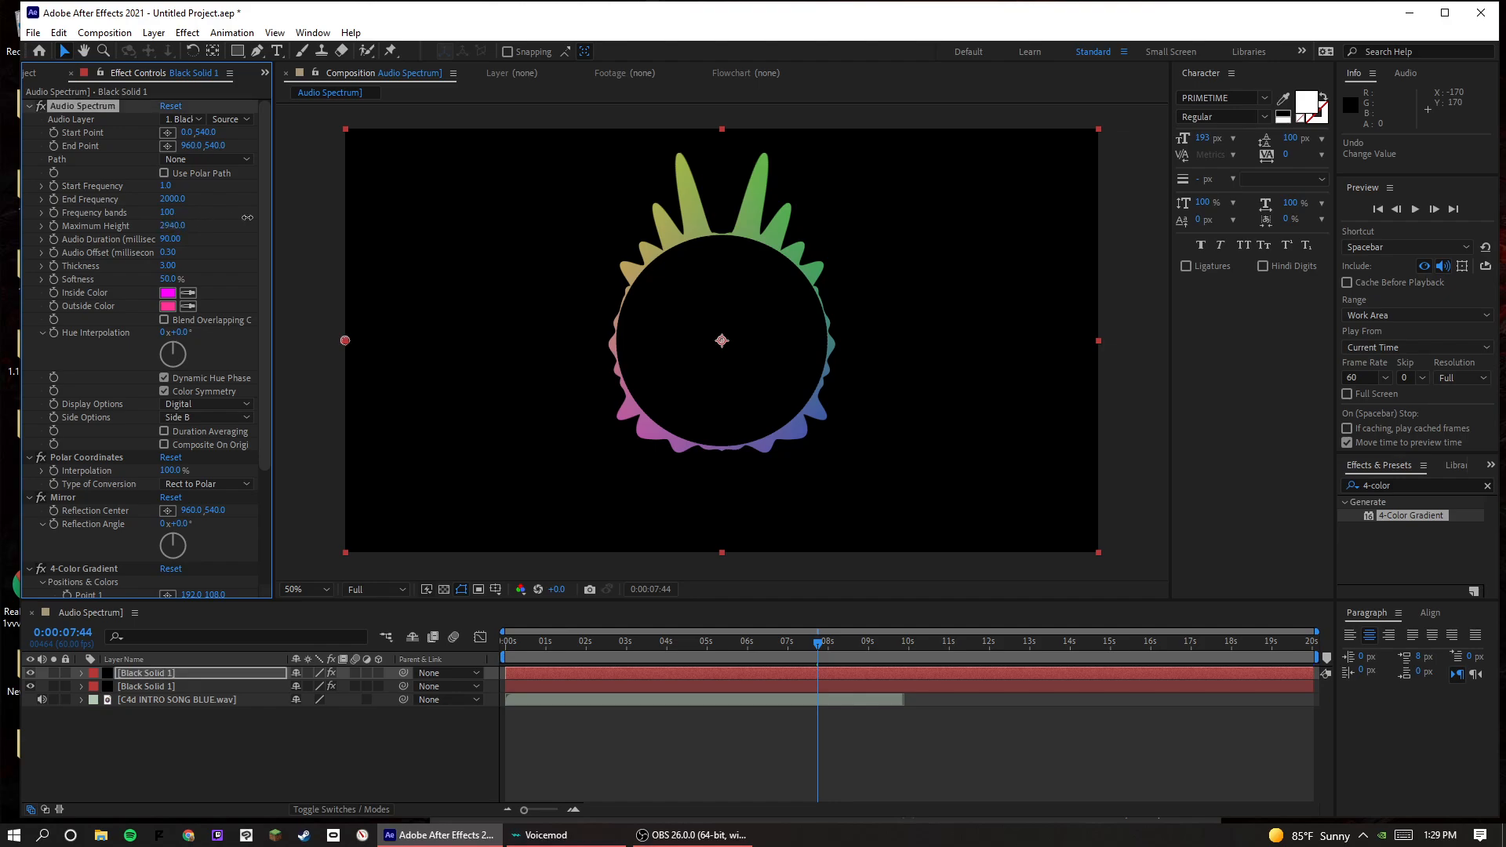
key(ctrl+z)
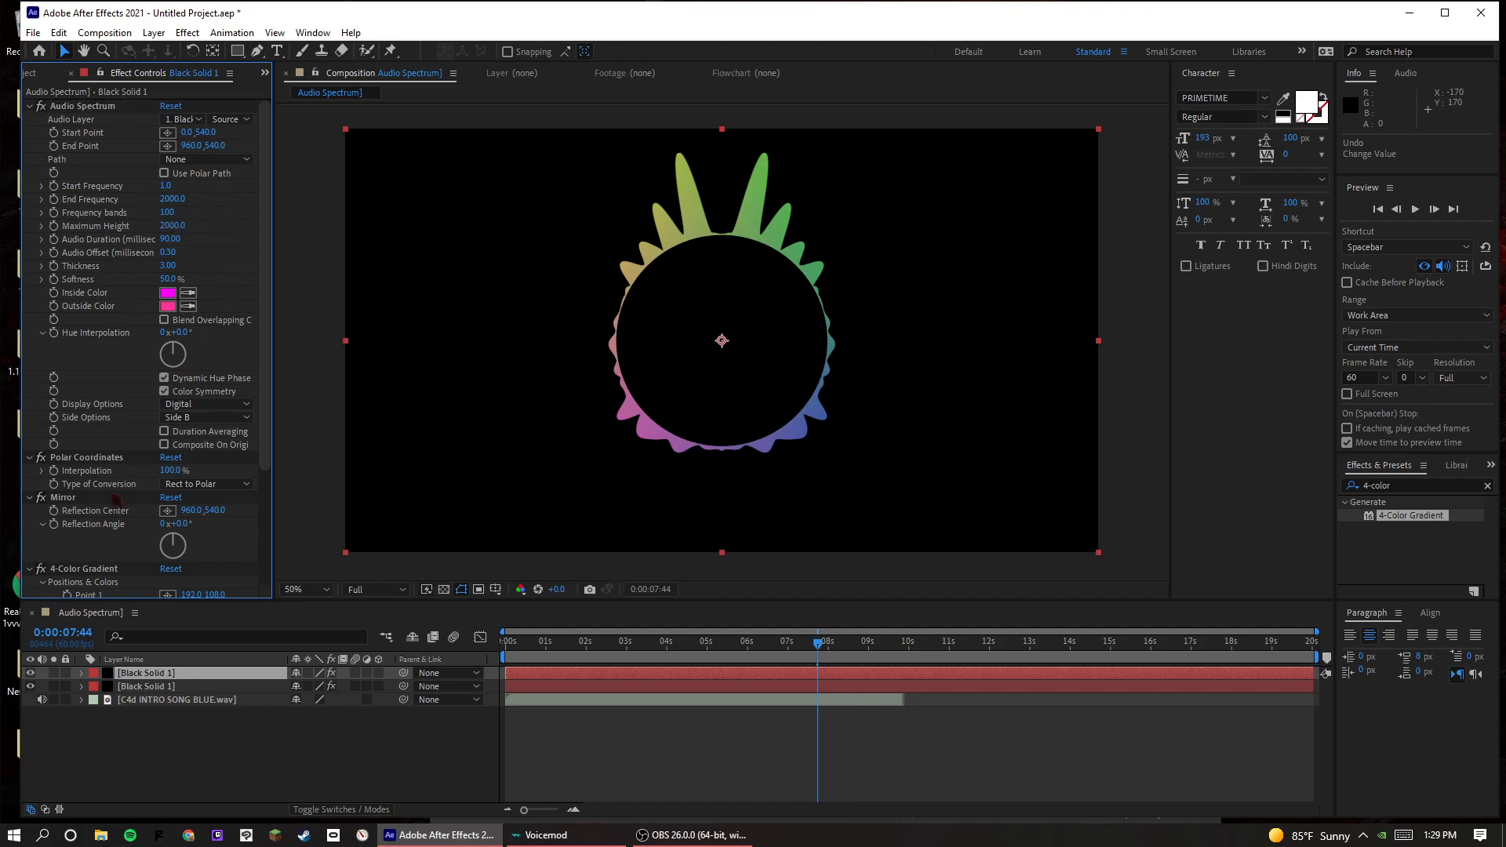
click(229, 119)
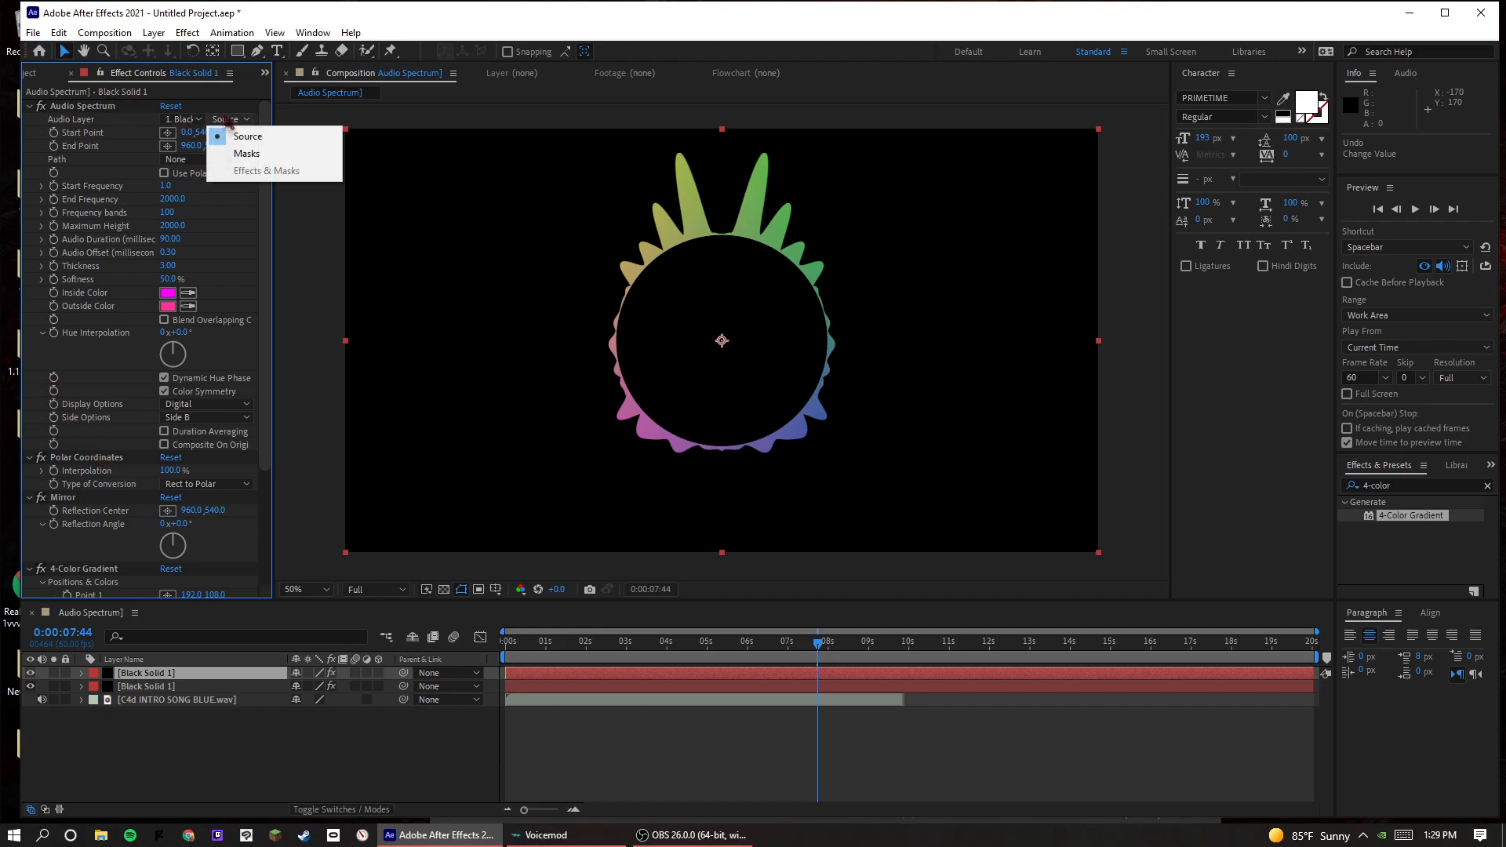
click(196, 120)
click(219, 193)
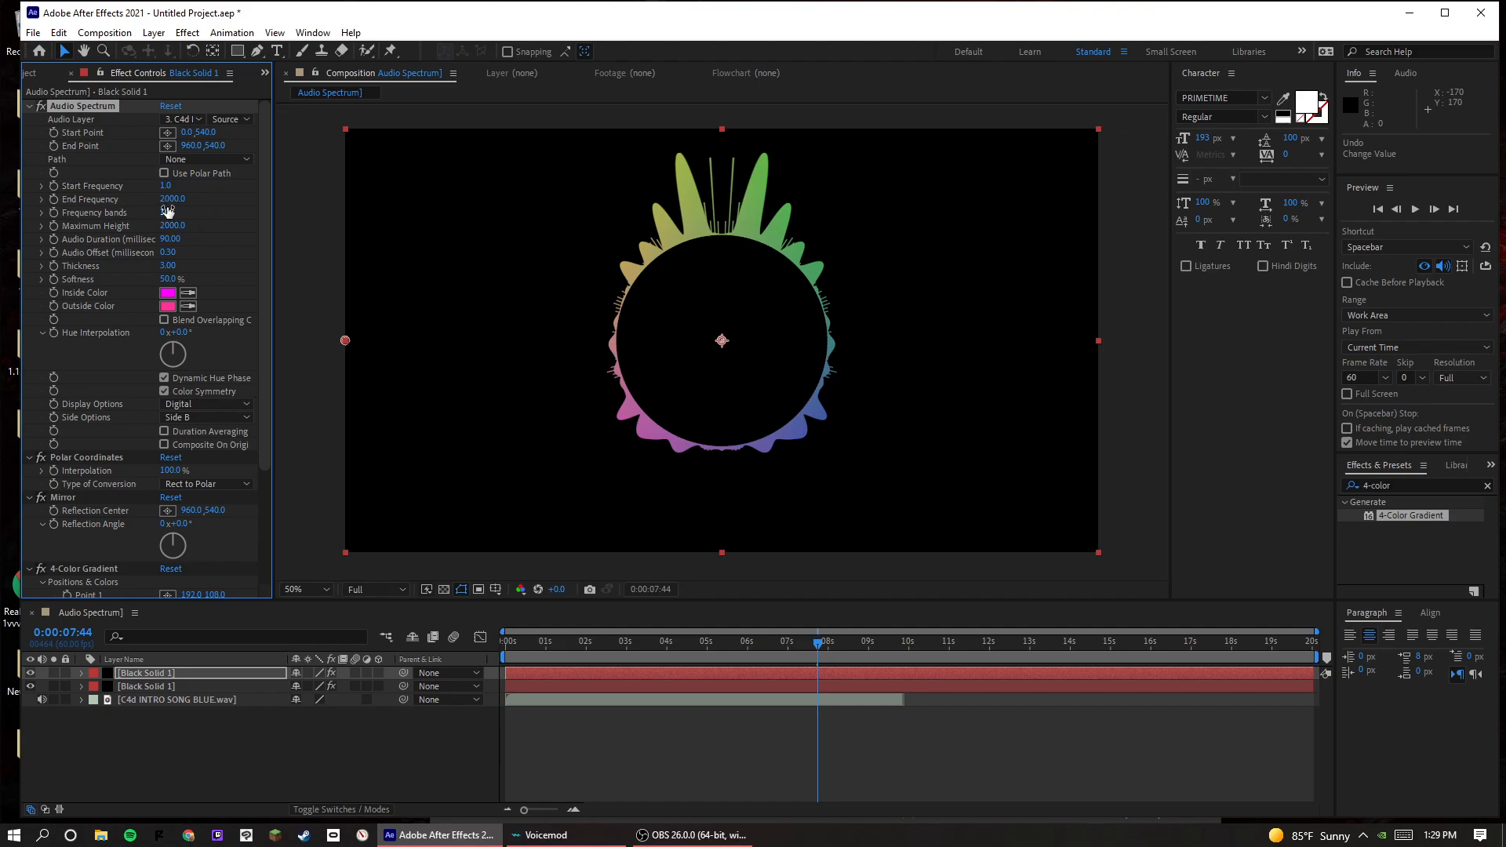
- Set the End Frequency of the upper solid's Audio Spectrum to 450 after trying 500, and preview the frames near 8 seconds
click(167, 202)
text(500)
key(Return)
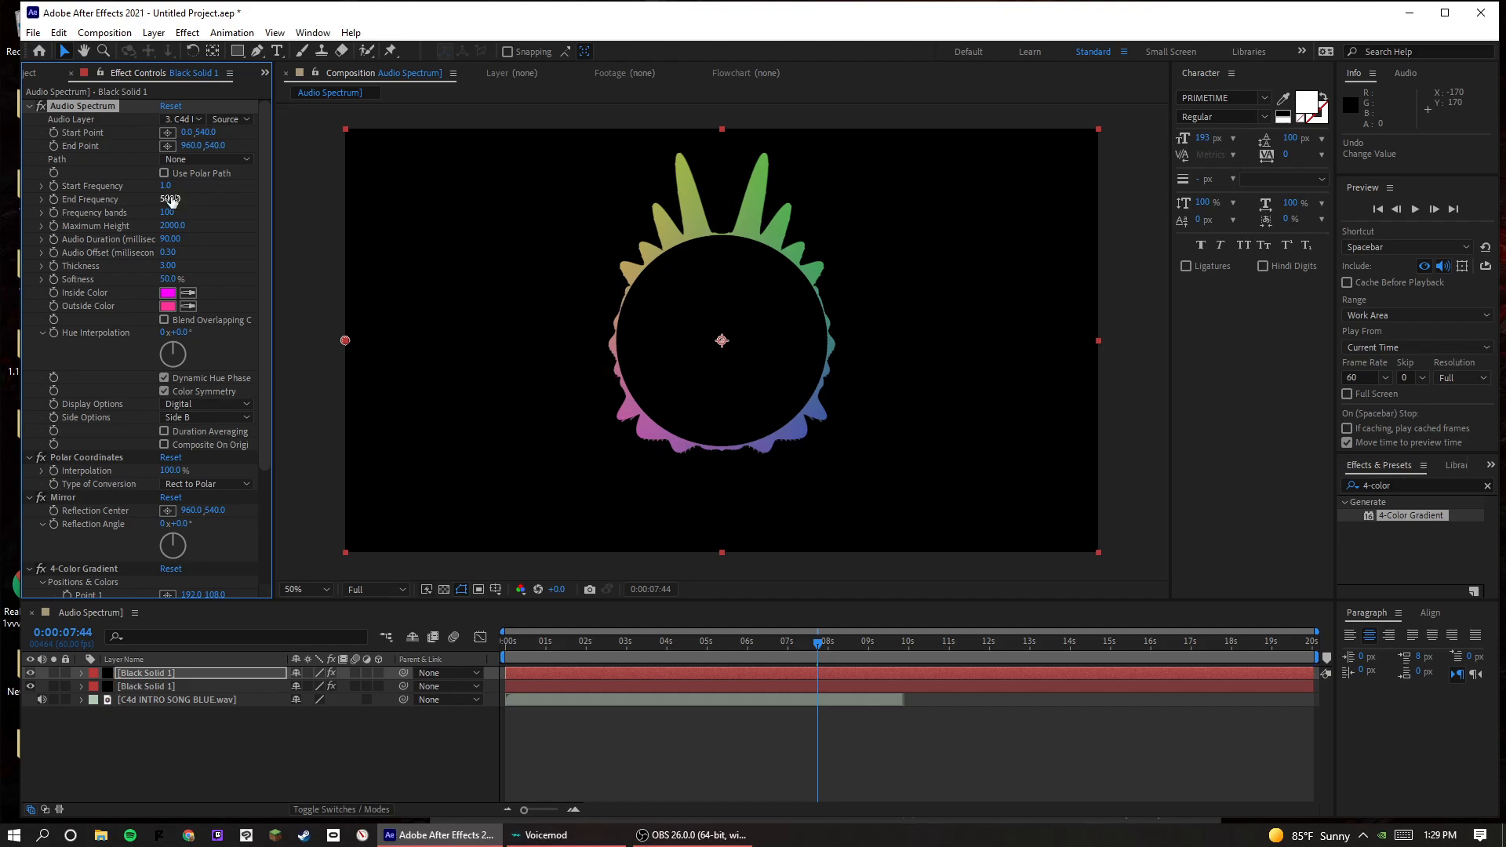
click(170, 198)
text(450)
key(Return)
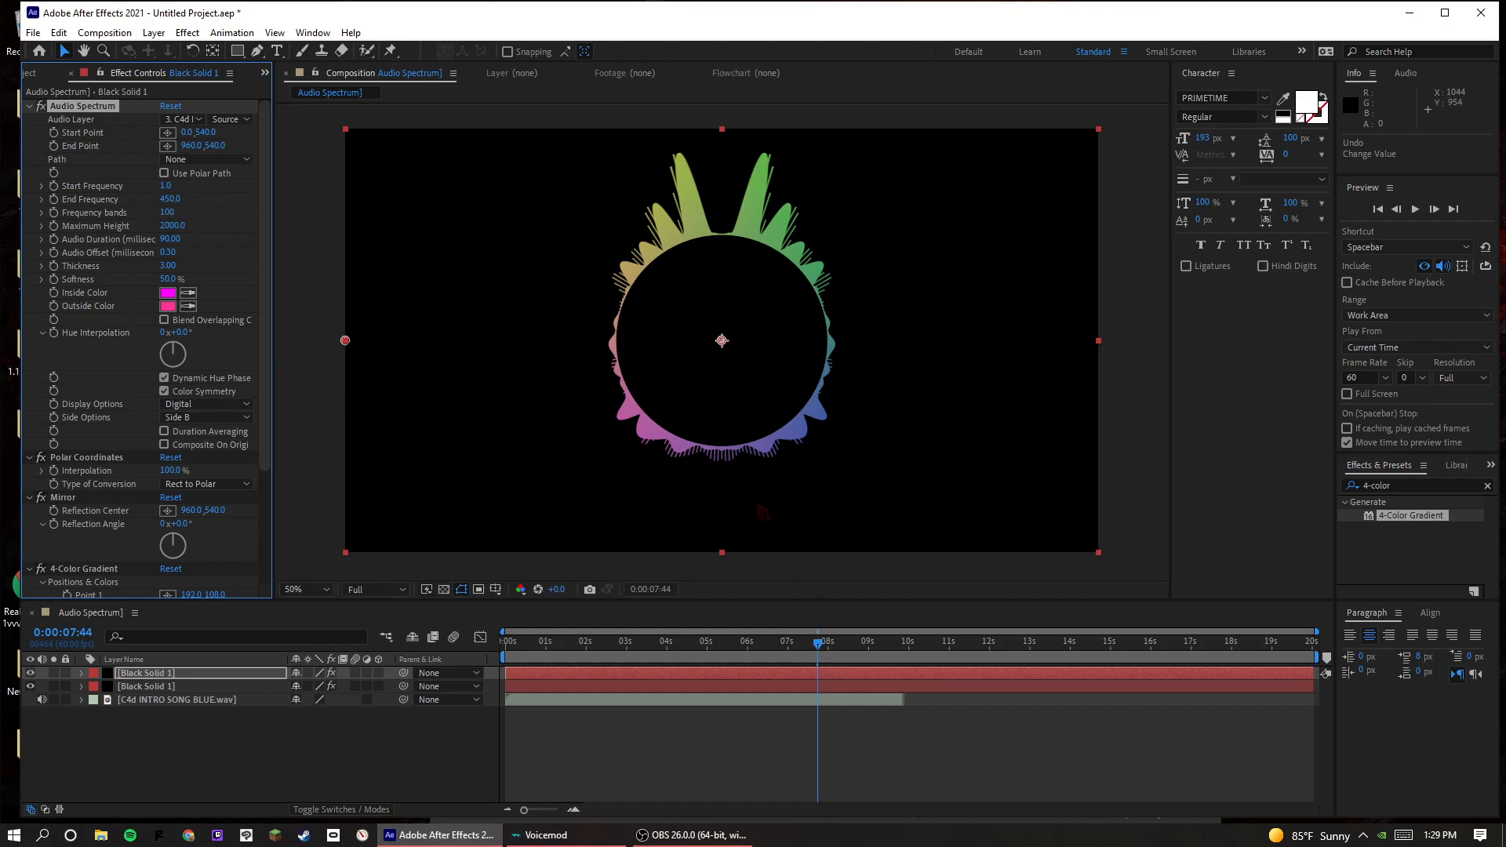
click(824, 575)
key(space)
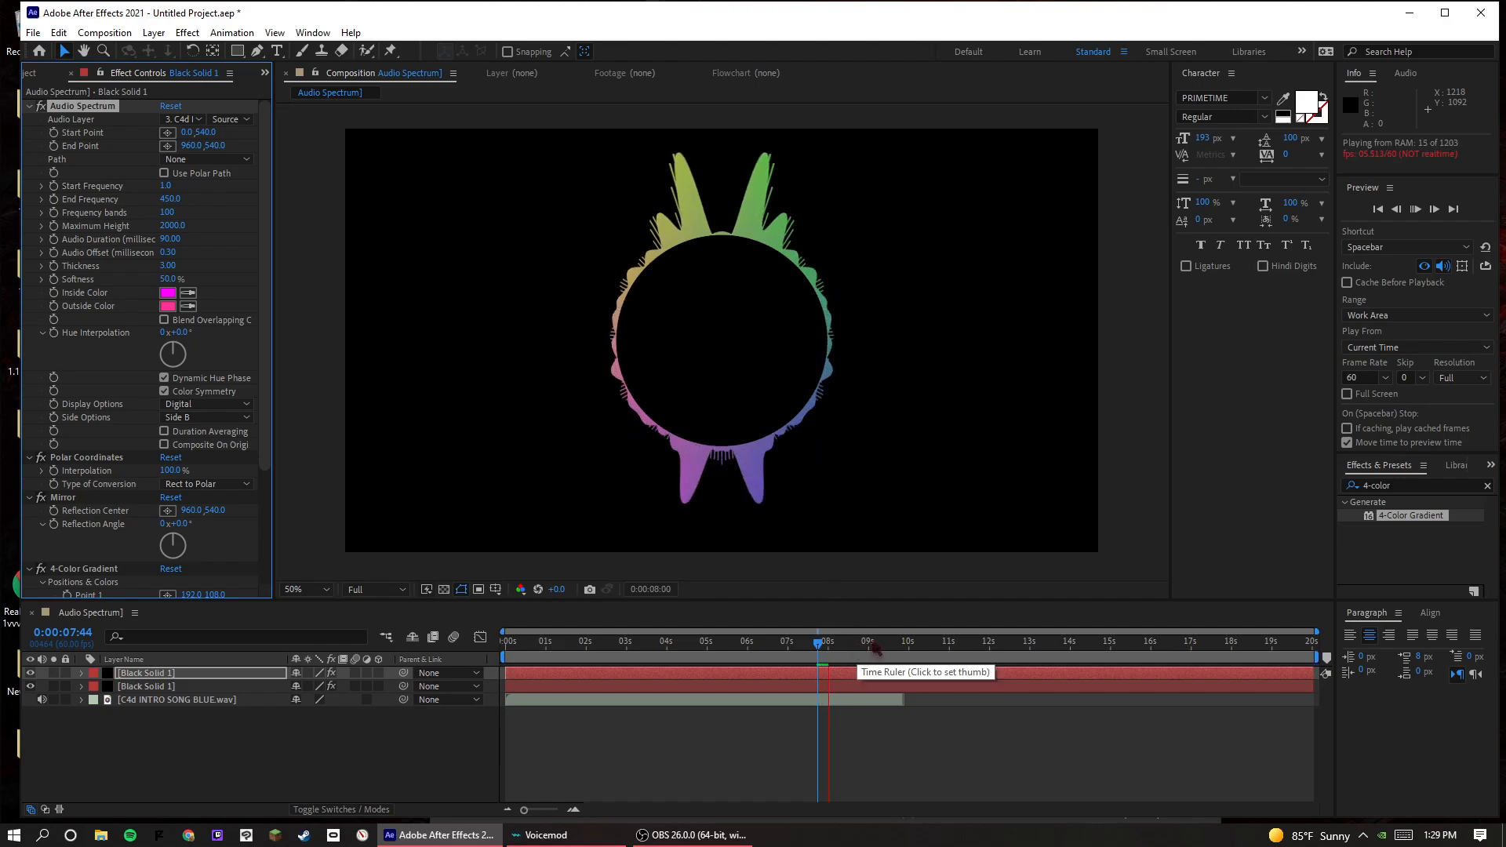
click(820, 659)
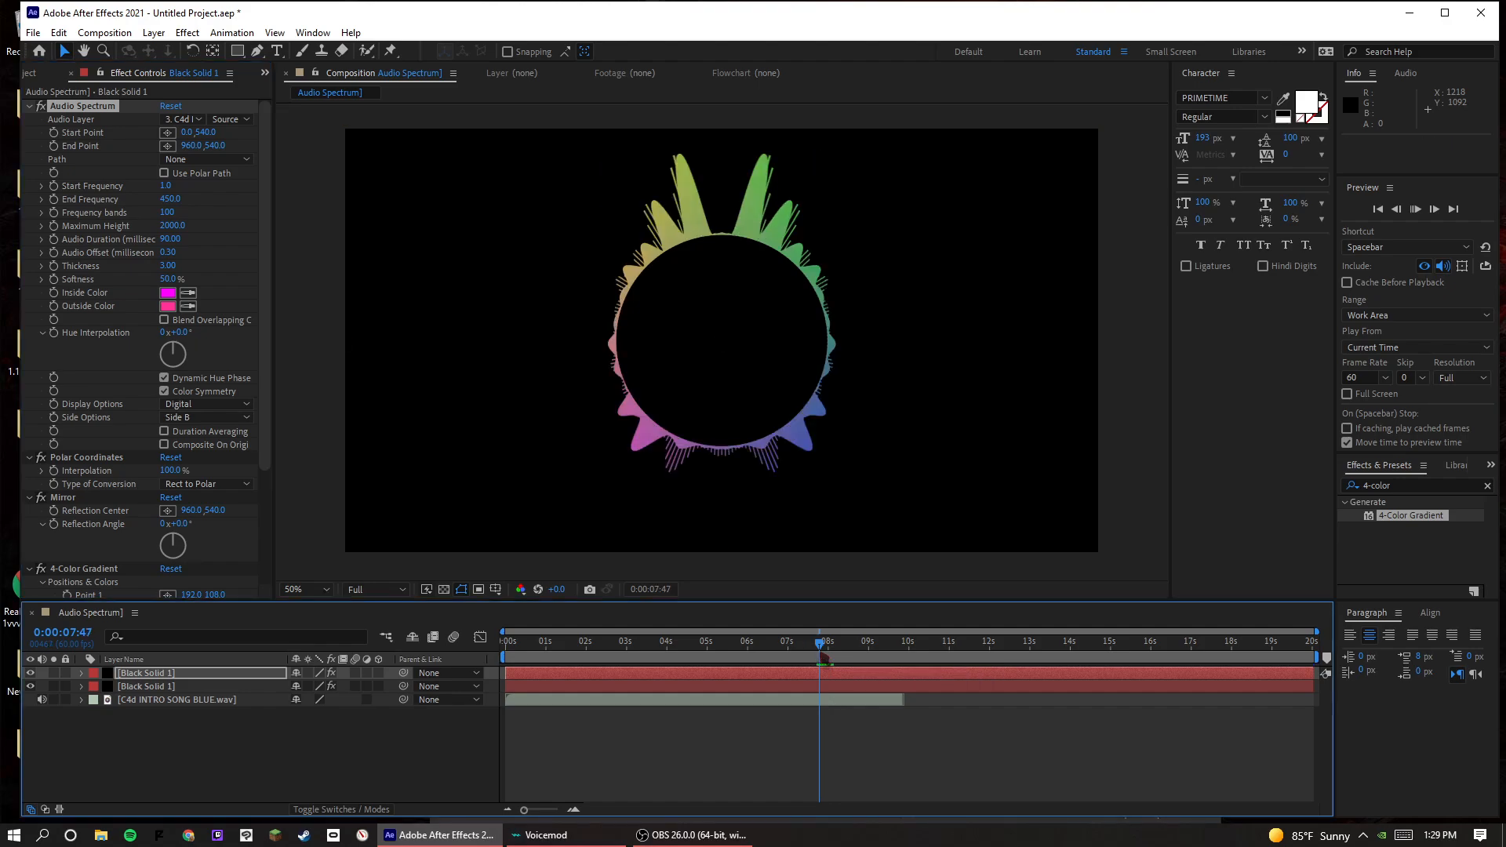
- Find the Stylize Glow effect and apply it to the upper solid
click(1374, 486)
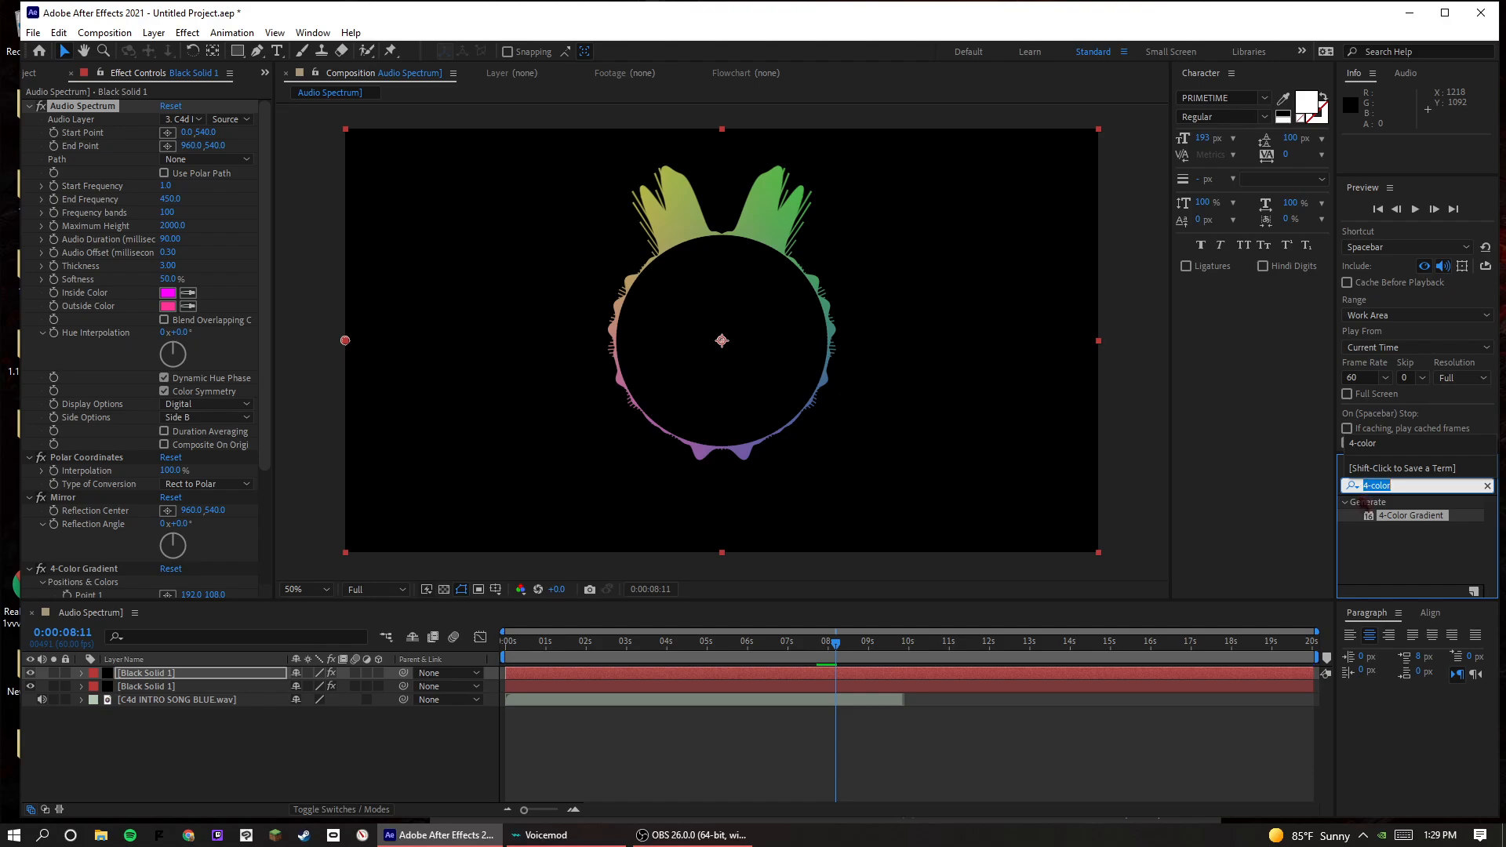
text(blu)
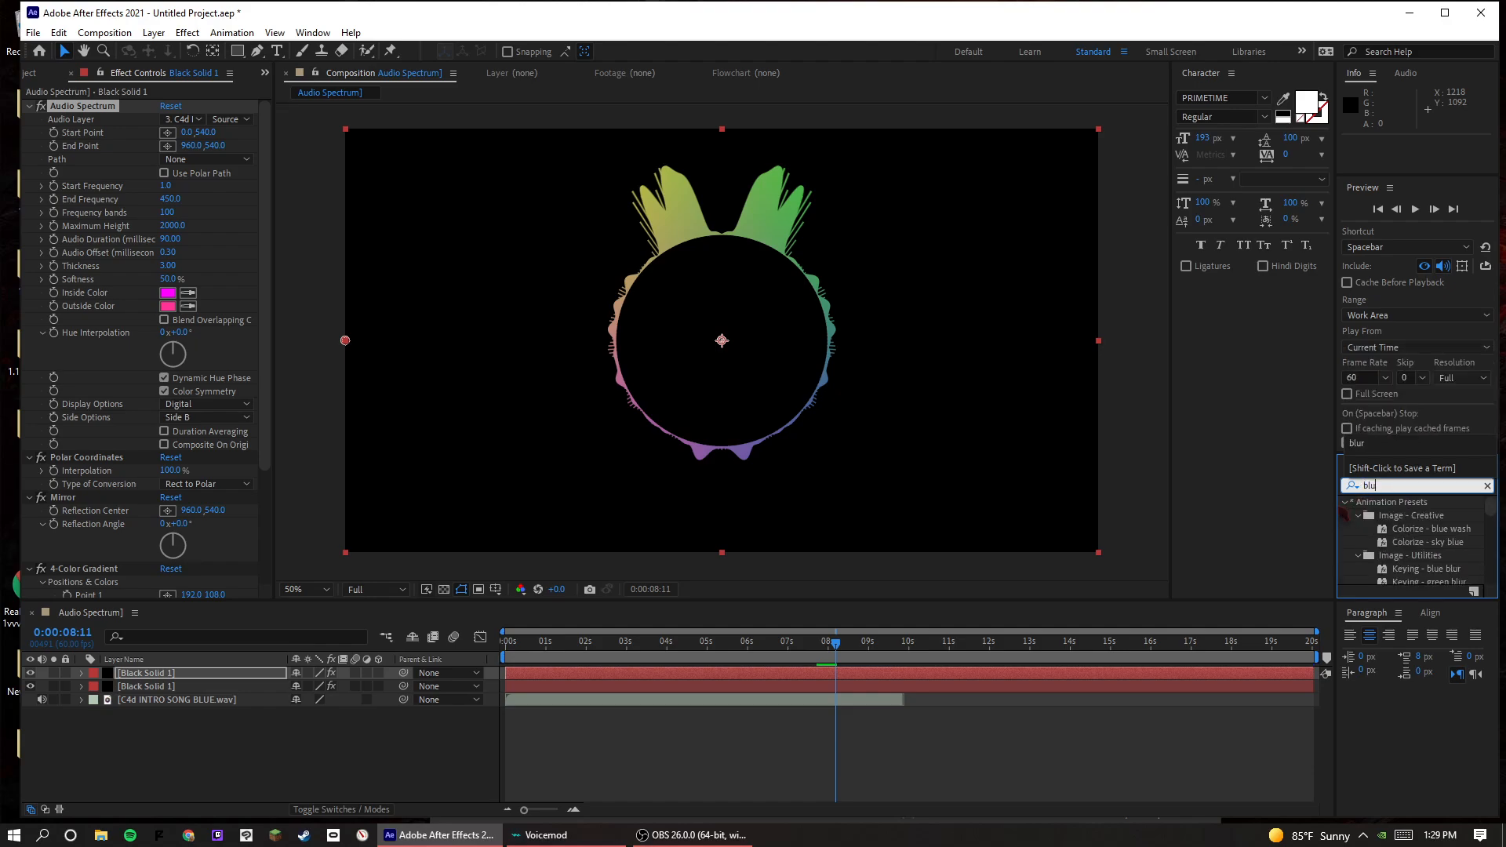
text(b)
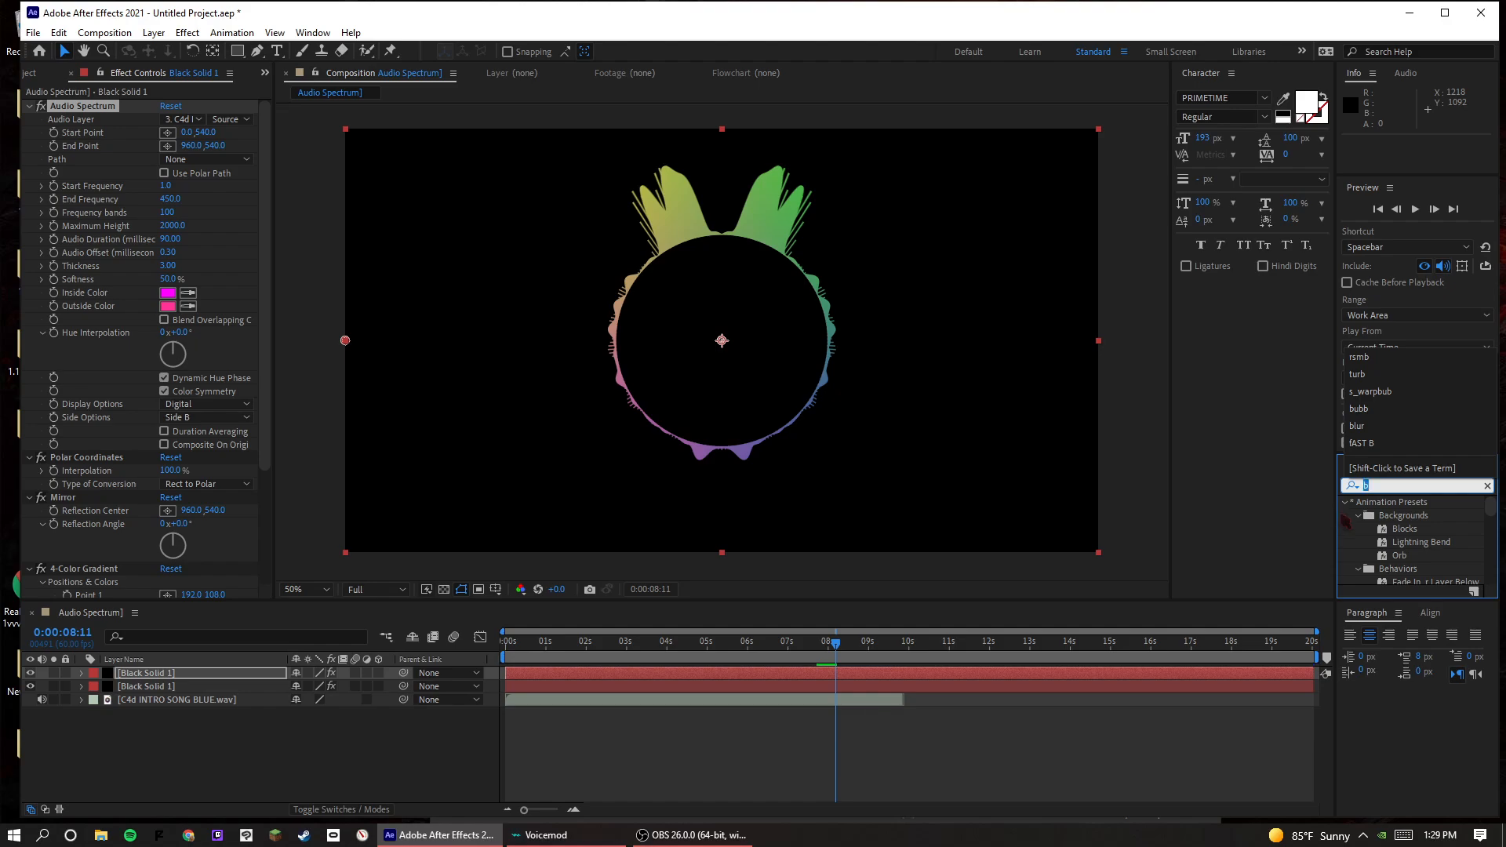
text(glow)
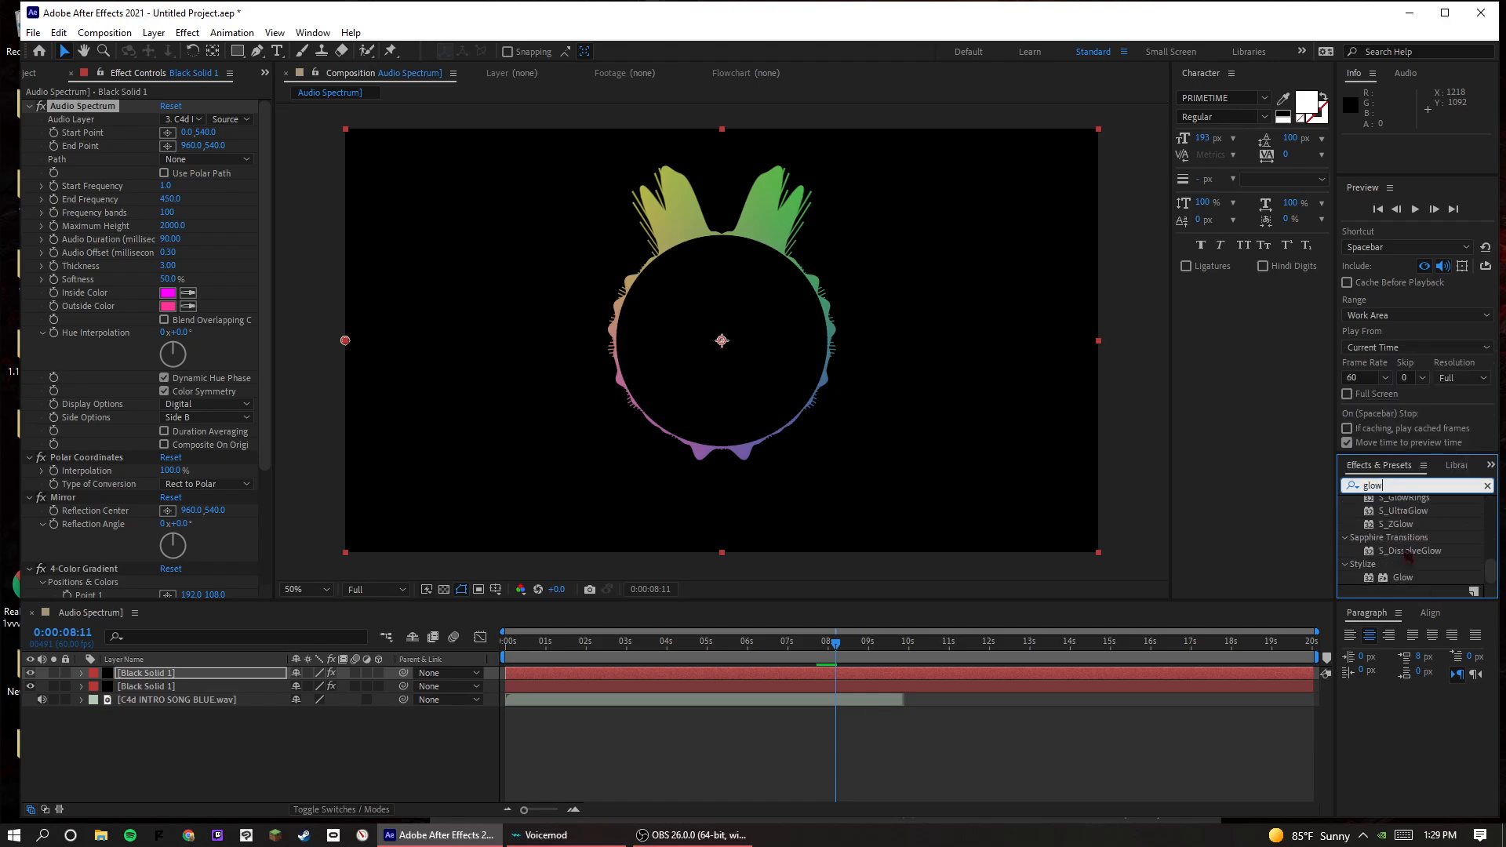
click(1403, 576)
drag(1122, 598, 200, 672)
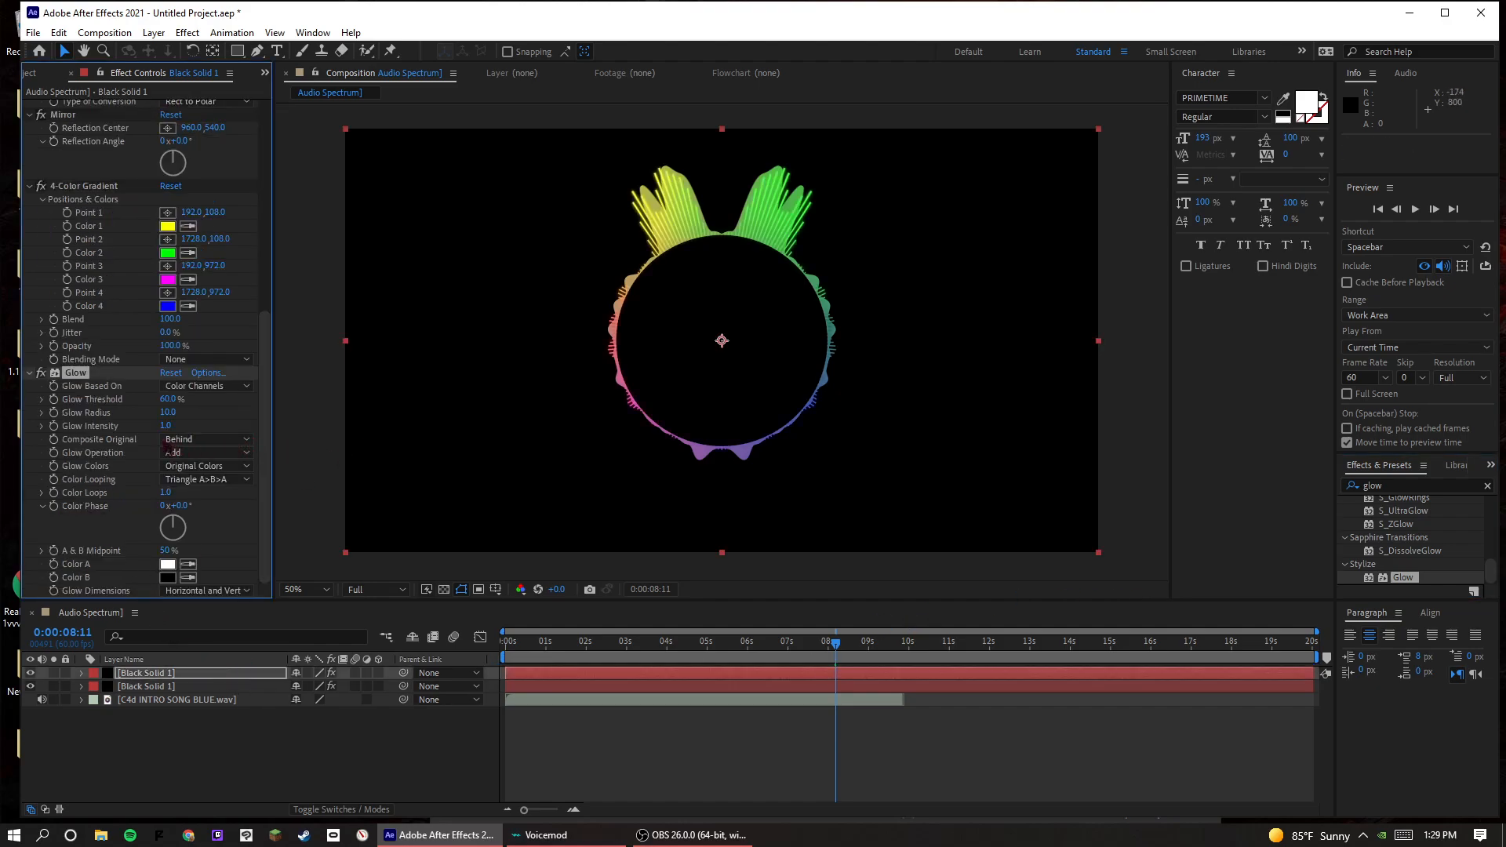
- Copy the lower spectrum solid and paste the copy at the top of the layer stack, viewing the frame at 0:00:07:11
click(189, 686)
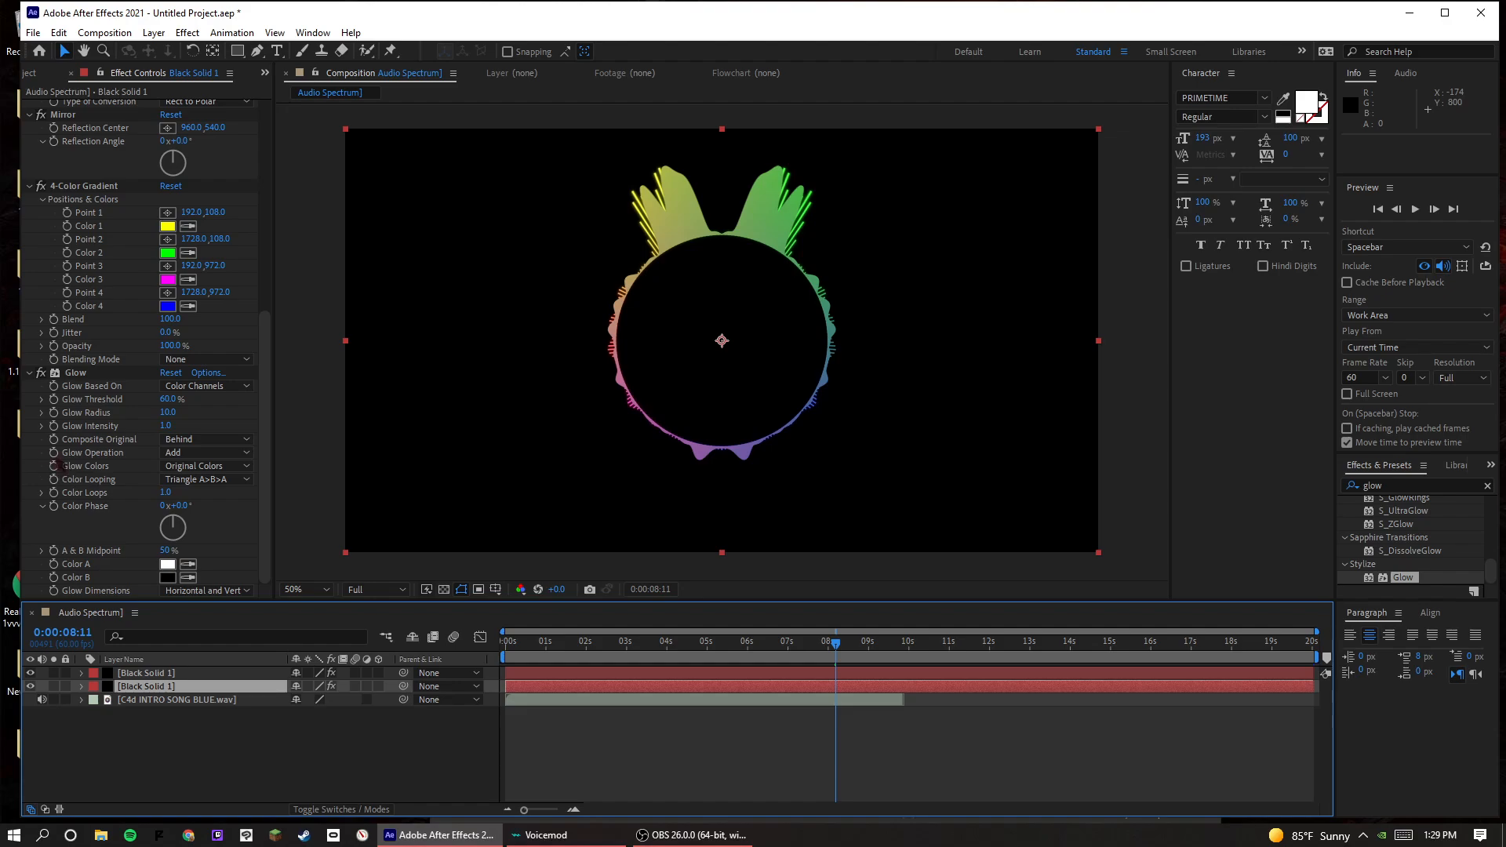
drag(823, 657, 795, 653)
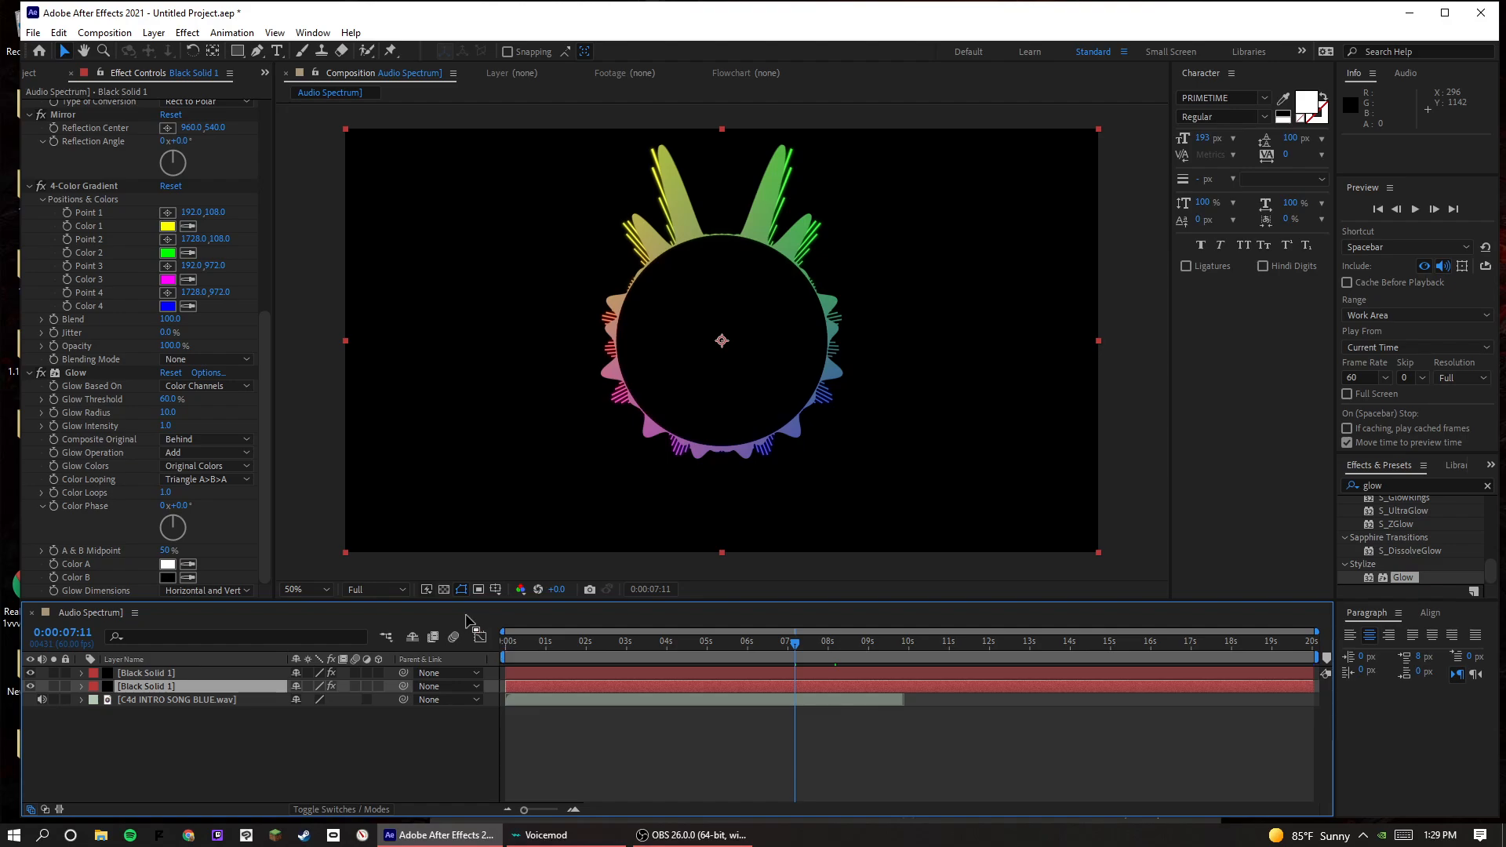
click(261, 660)
click(254, 676)
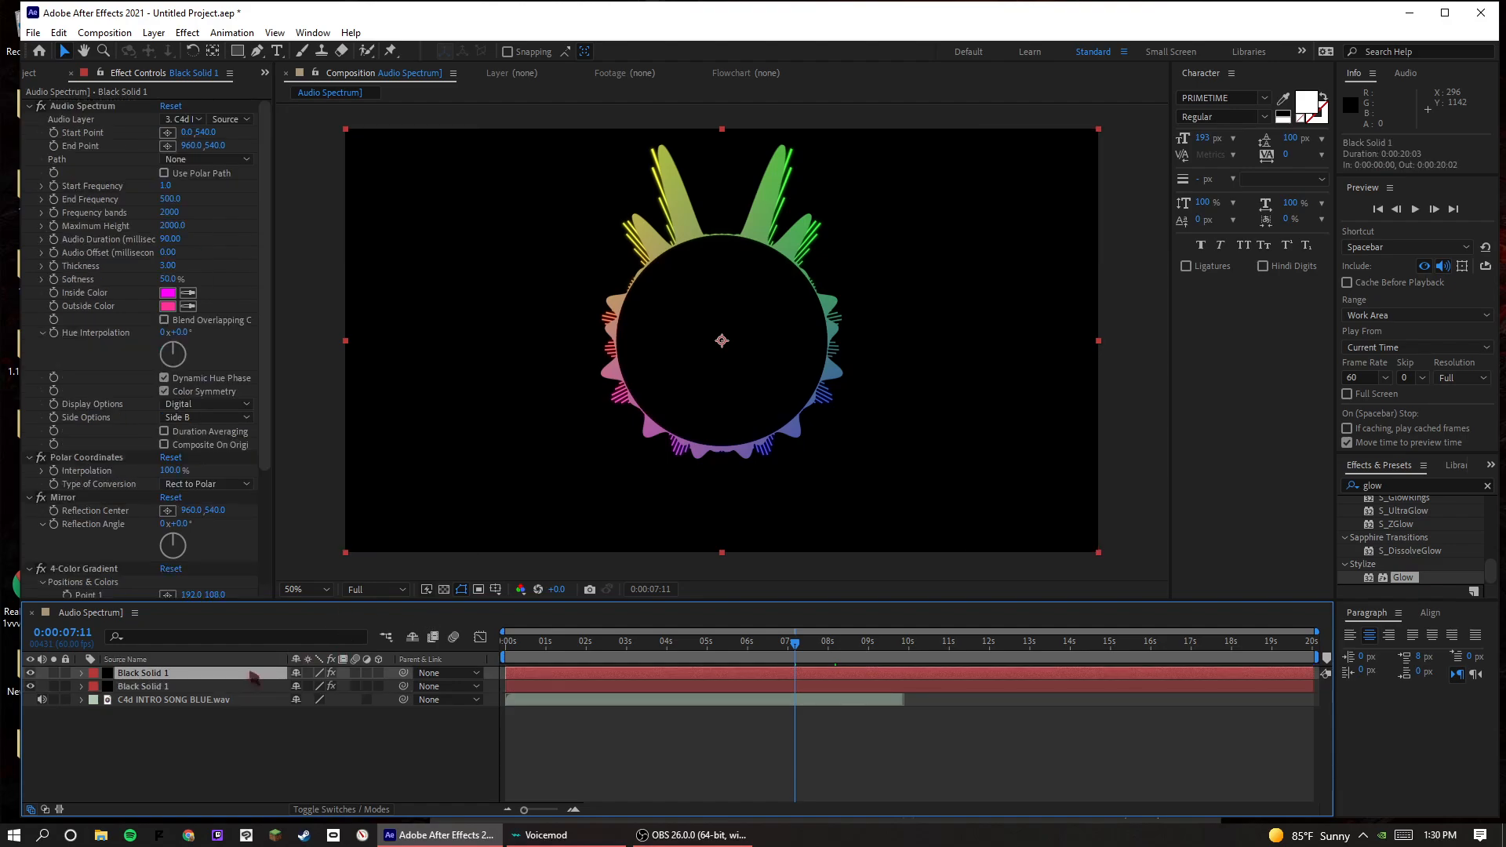
key(ctrl+v)
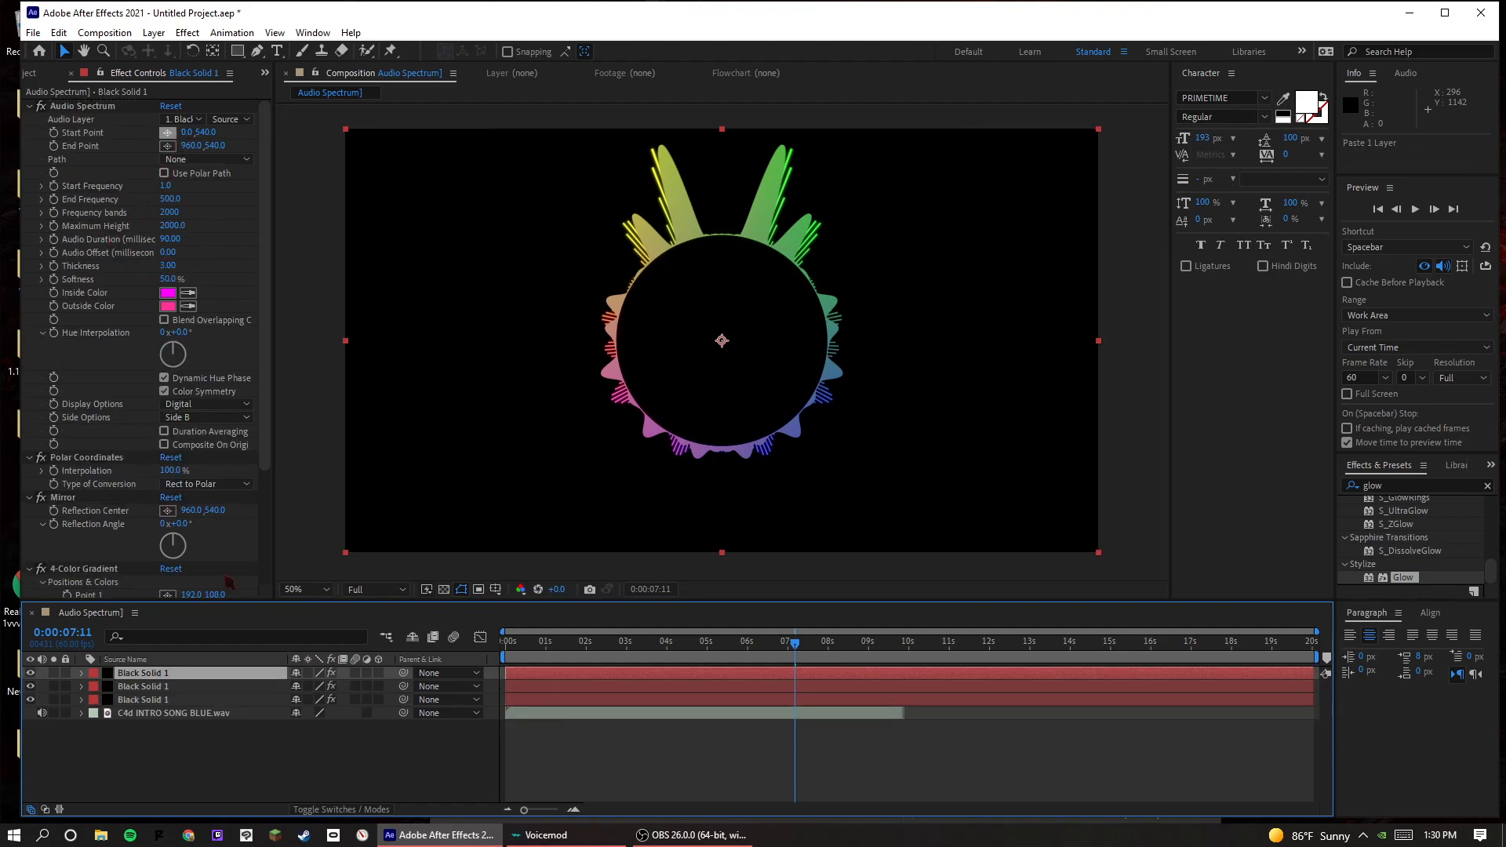
- Set the audio layer of the pasted top solid's Audio Spectrum to C4d INTRO SONG BLUE.wav
click(195, 687)
click(200, 673)
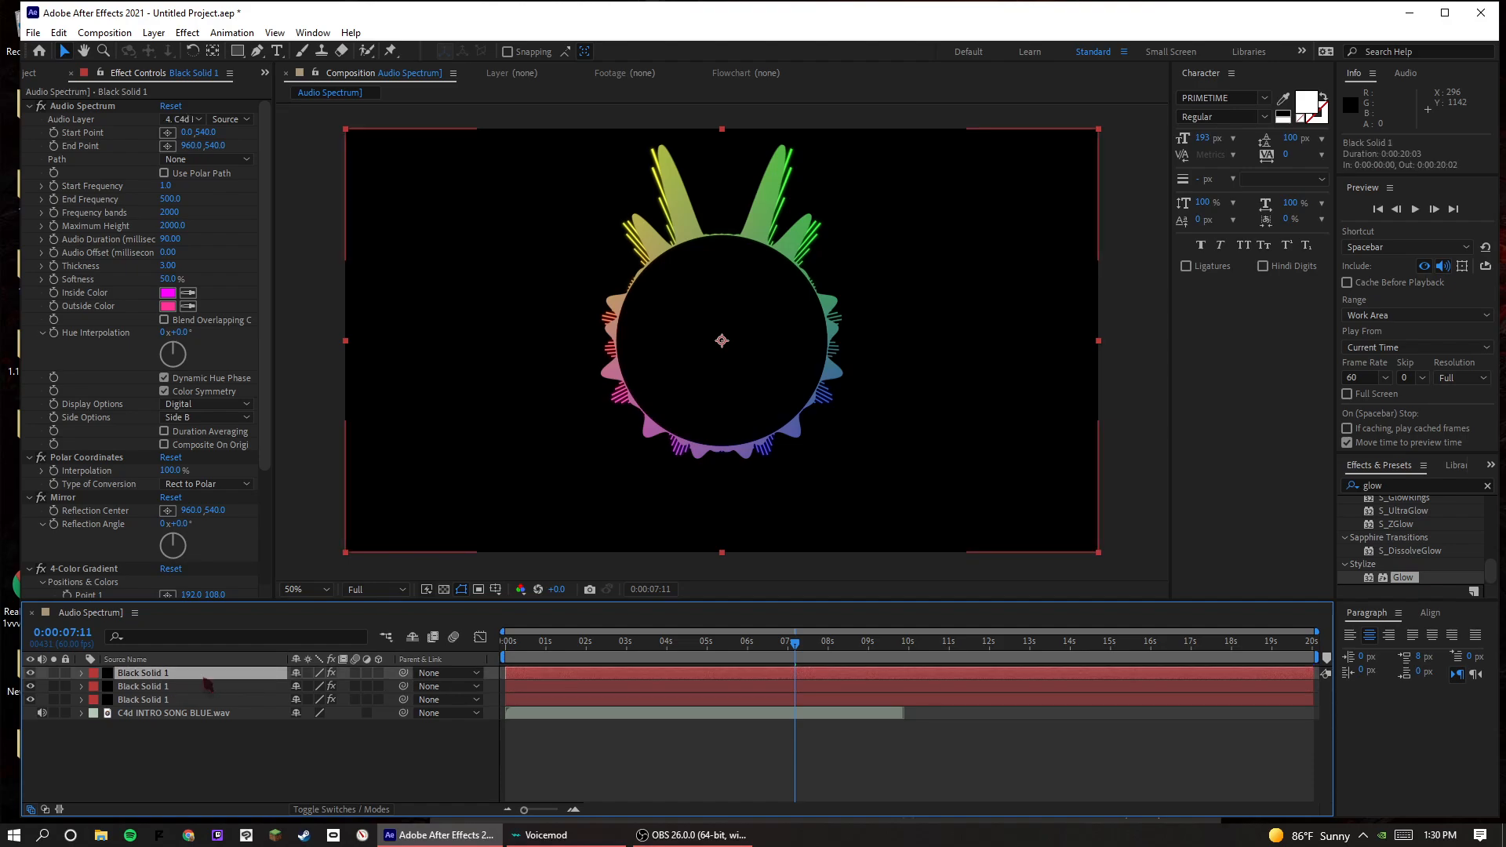
click(195, 120)
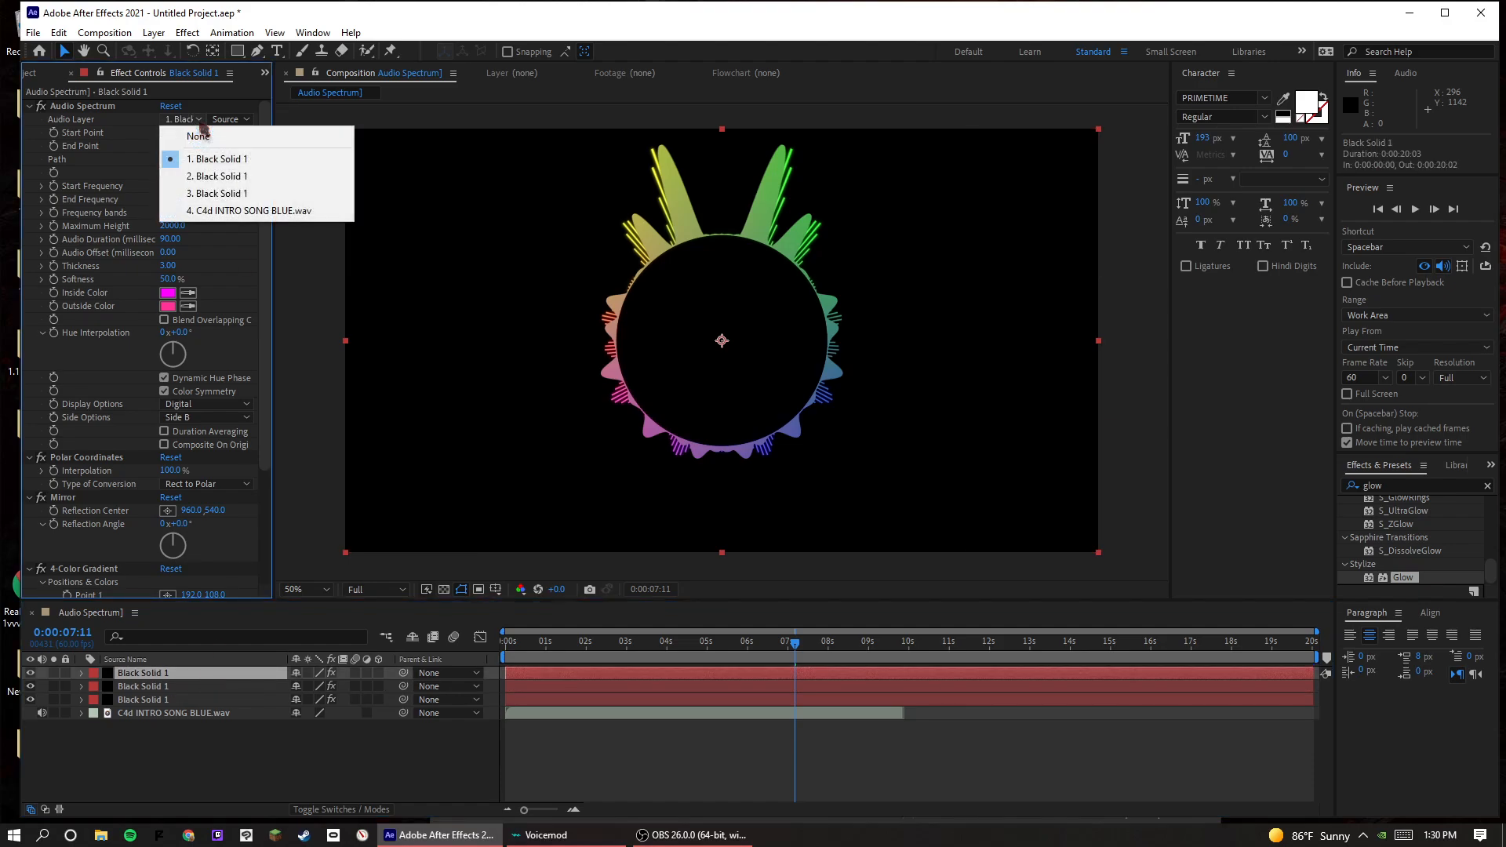
click(200, 211)
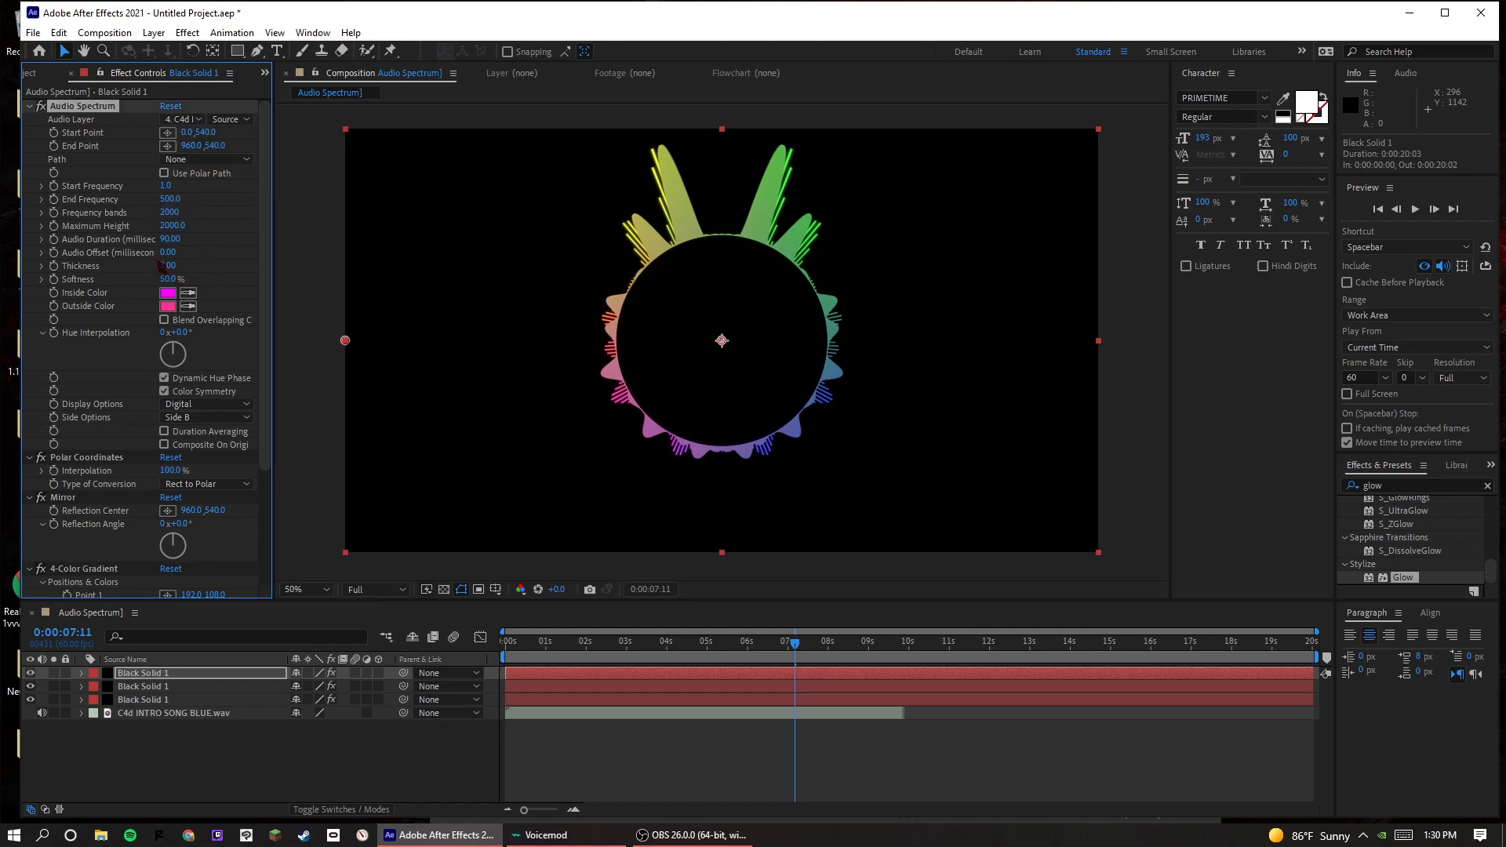
click(202, 160)
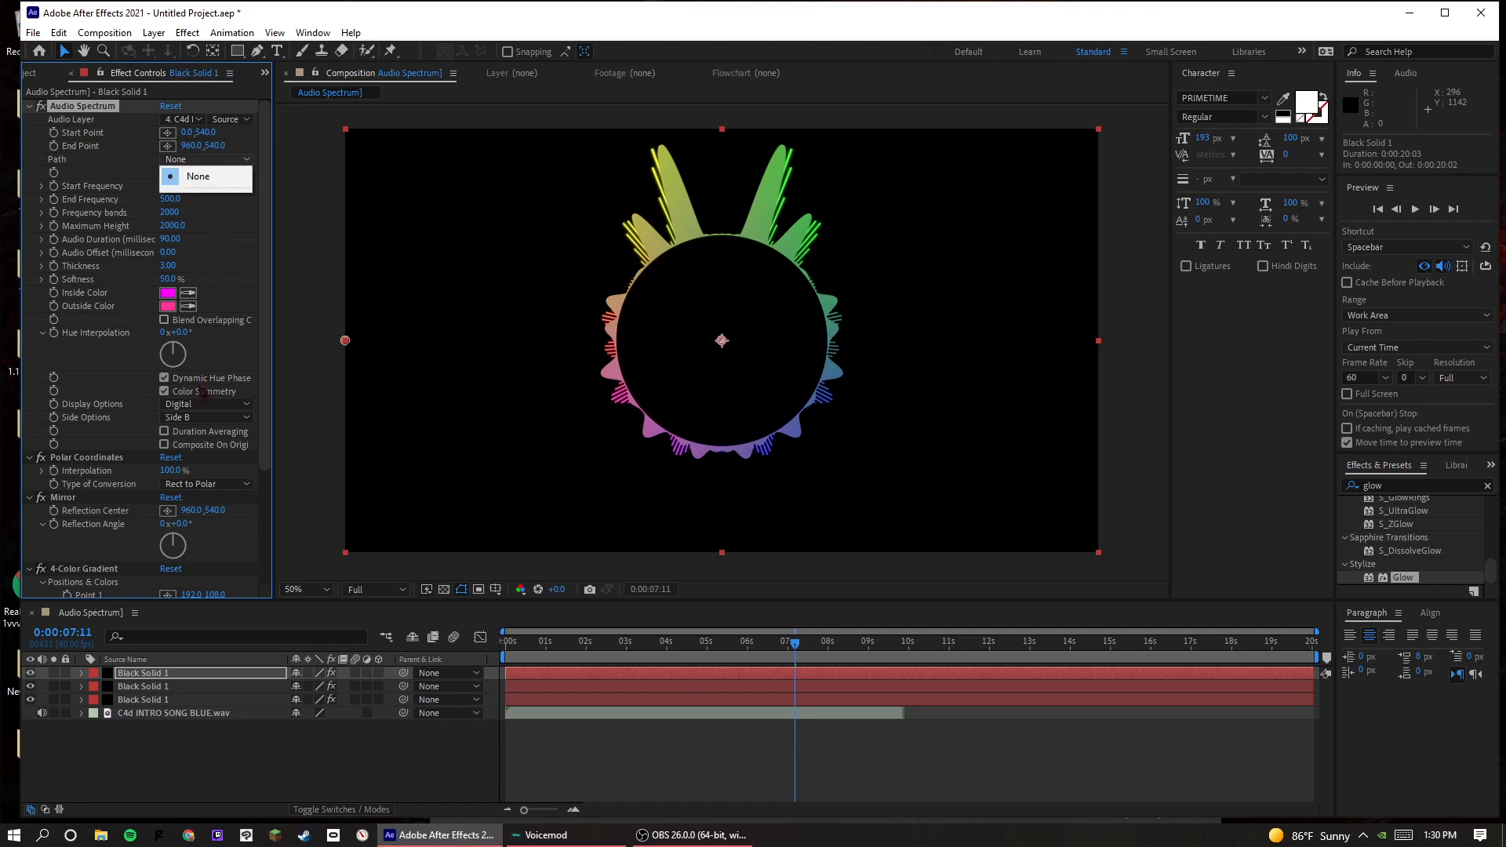
- Set the top solid's Audio Spectrum to display Analog dots after trying Analog lines, with a Maximum Height of 2830
click(203, 404)
click(203, 404)
click(202, 404)
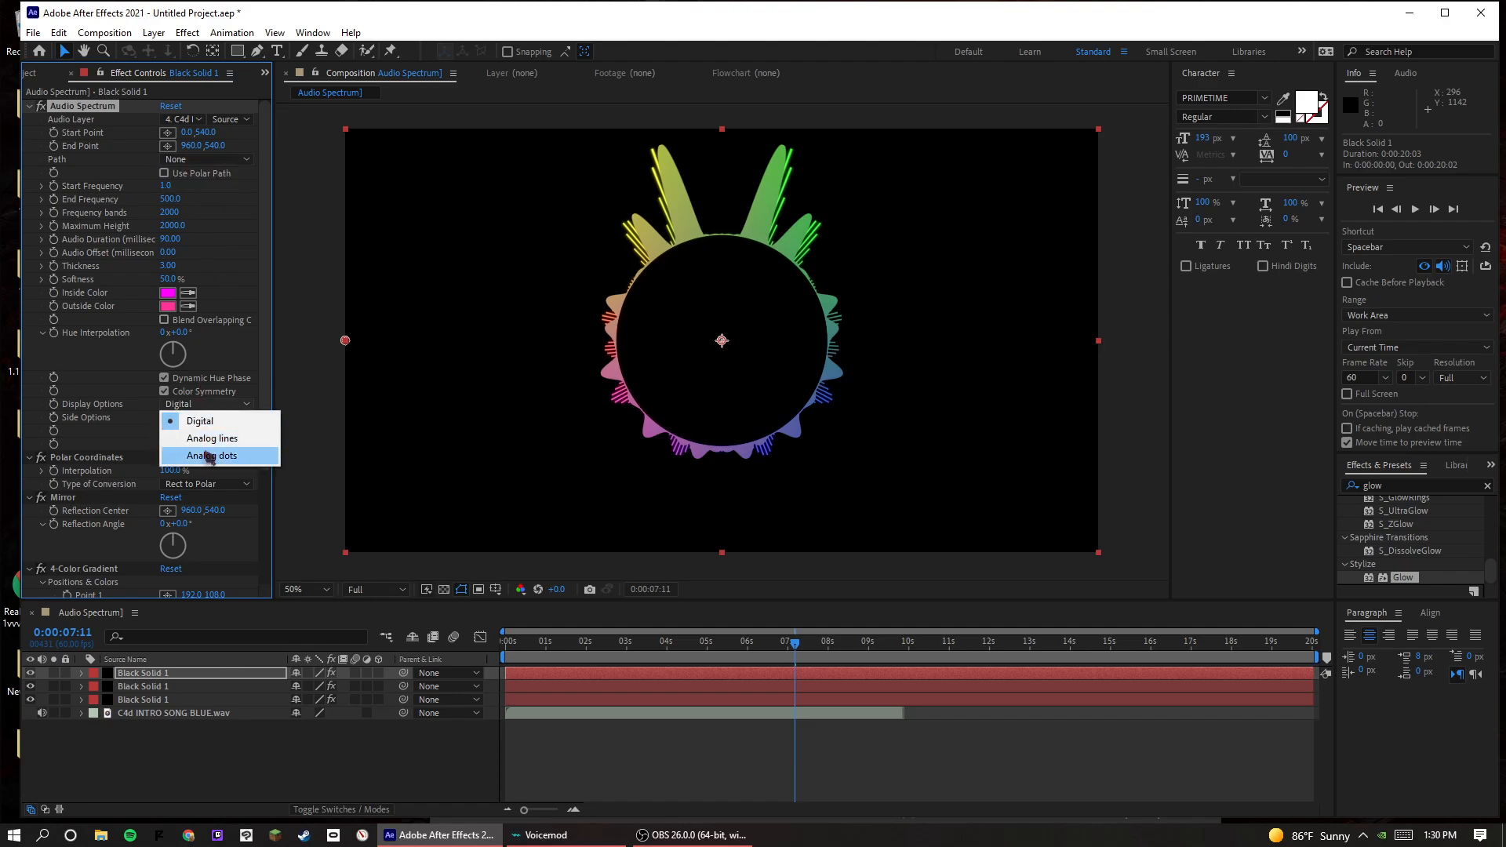
click(215, 440)
click(206, 404)
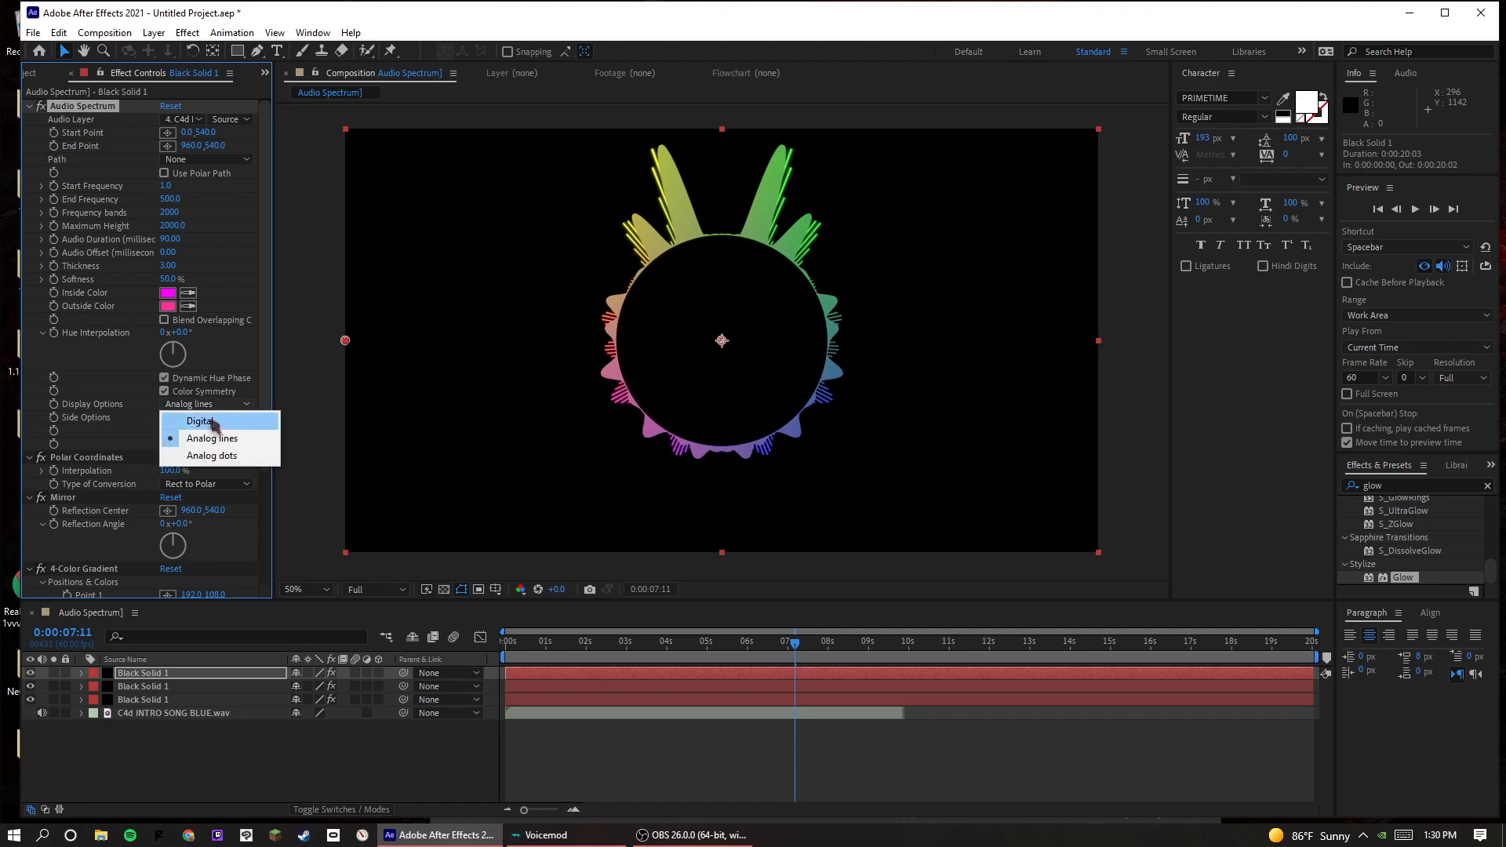
click(204, 452)
drag(170, 226, 406, 239)
drag(342, 318, 297, 329)
- Try the Analog lines display on the top solid's Audio Spectrum and switch back to Analog dots
click(206, 484)
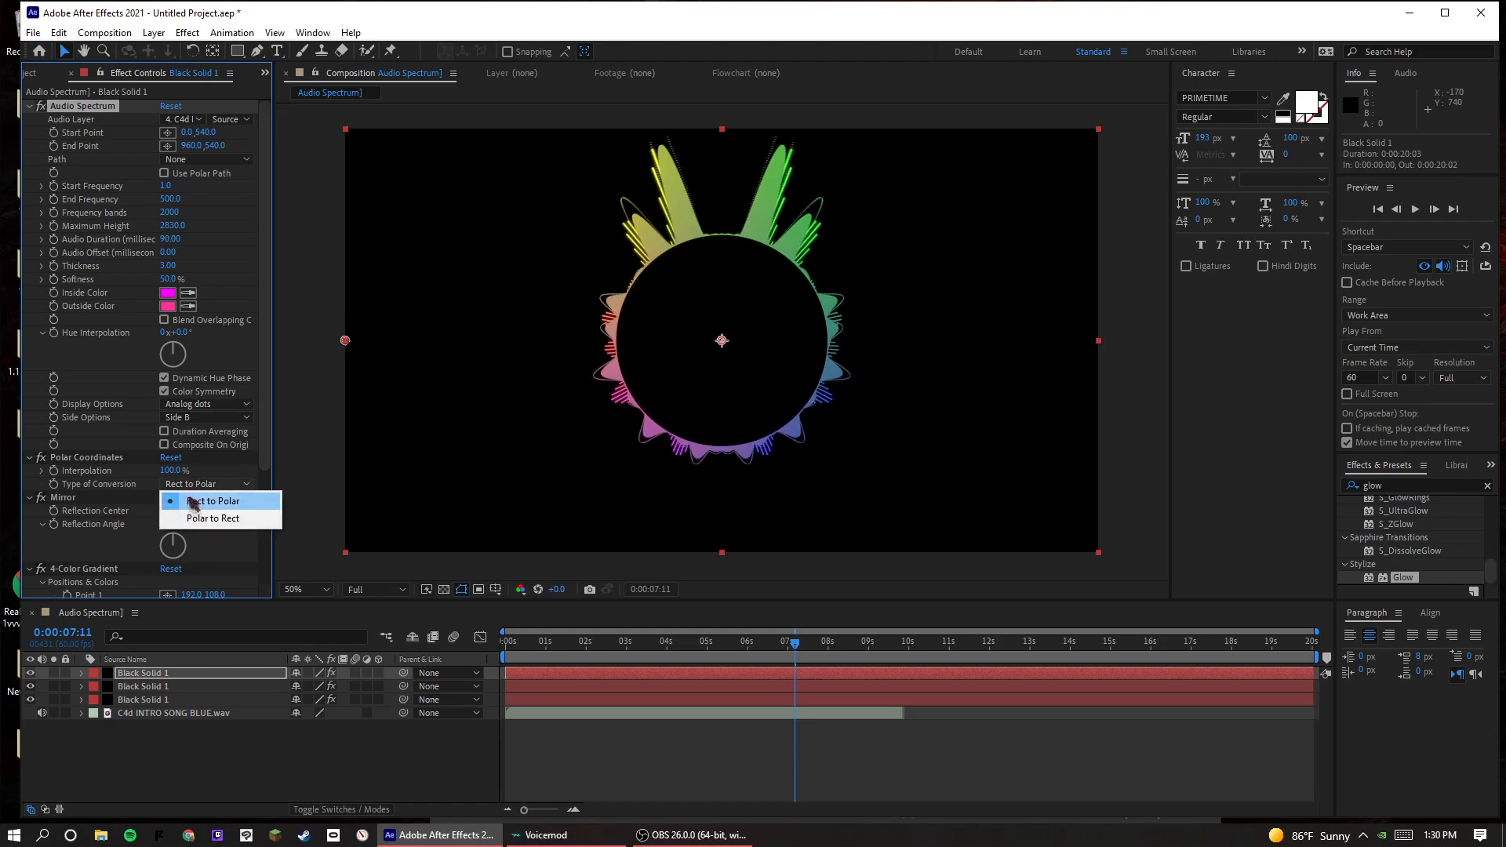
click(200, 447)
click(205, 404)
click(202, 441)
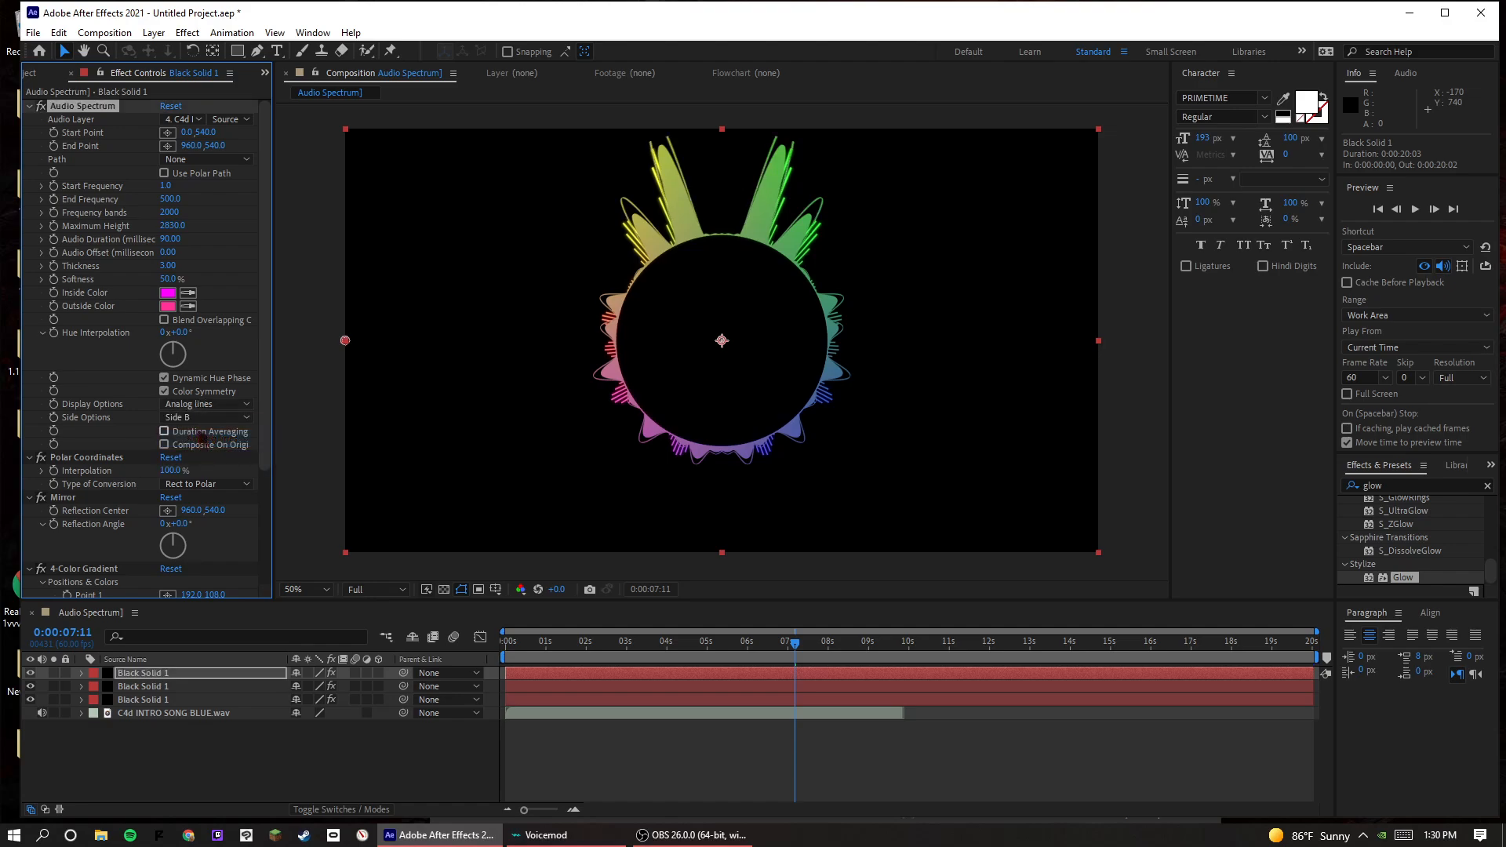
click(205, 404)
click(202, 454)
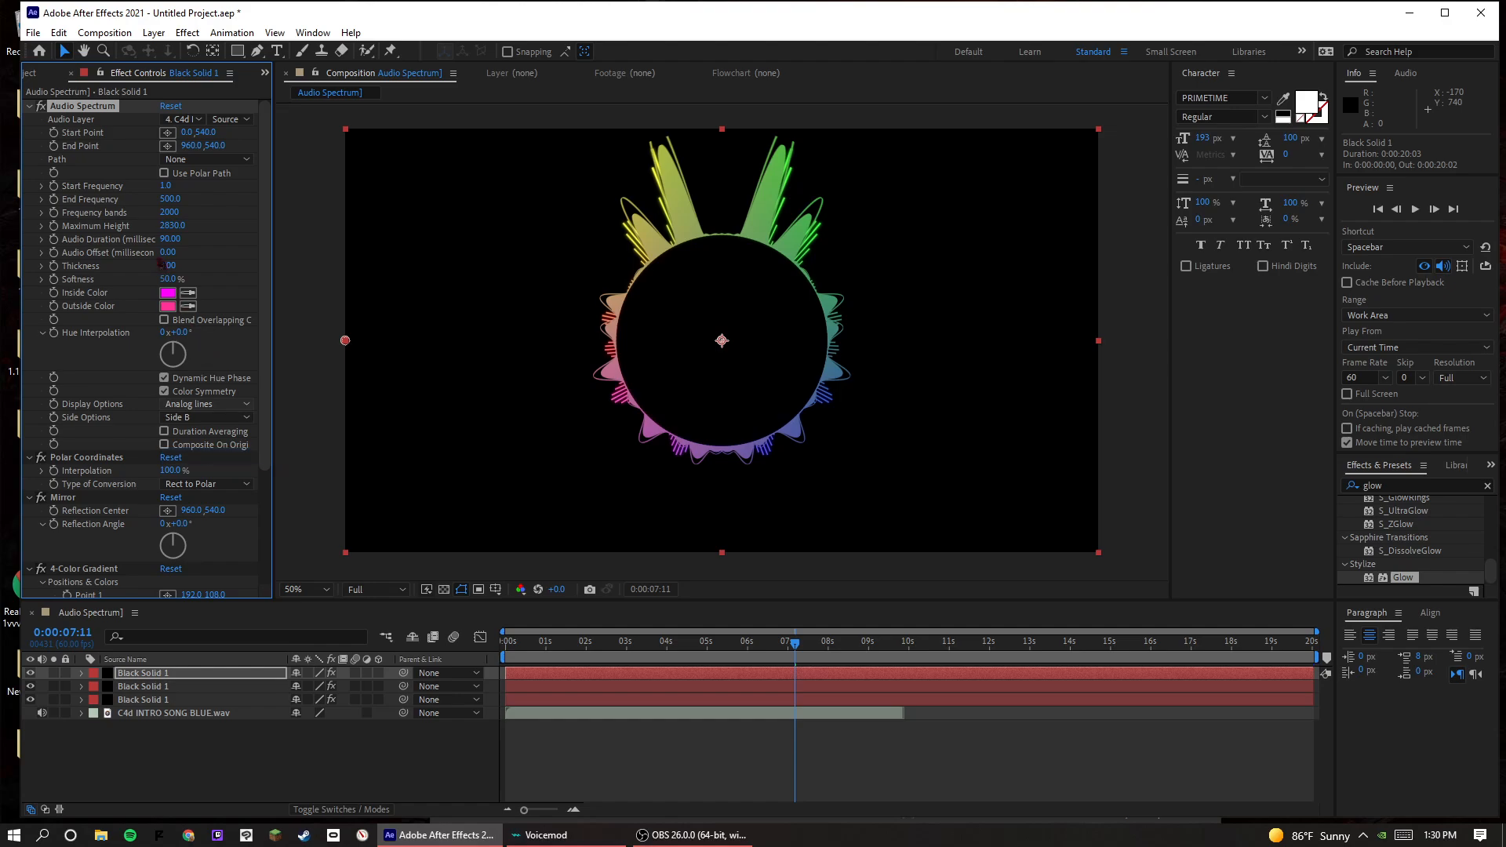
- Set the top solid's Audio Spectrum to 64 frequency bands, a Maximum Height of 3640 and a Thickness of 6.70
click(171, 212)
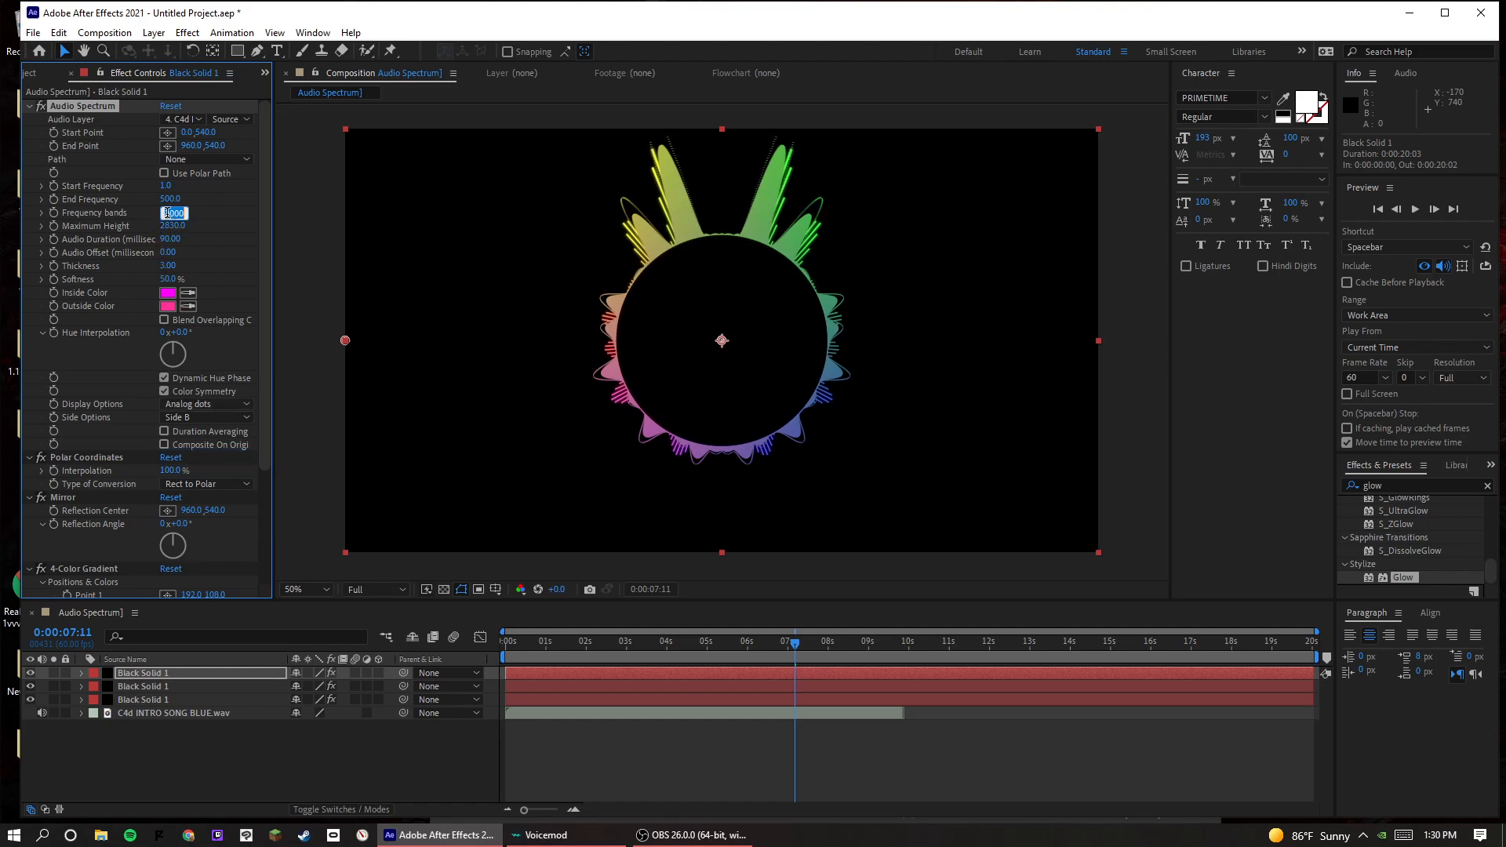
text(50)
key(Return)
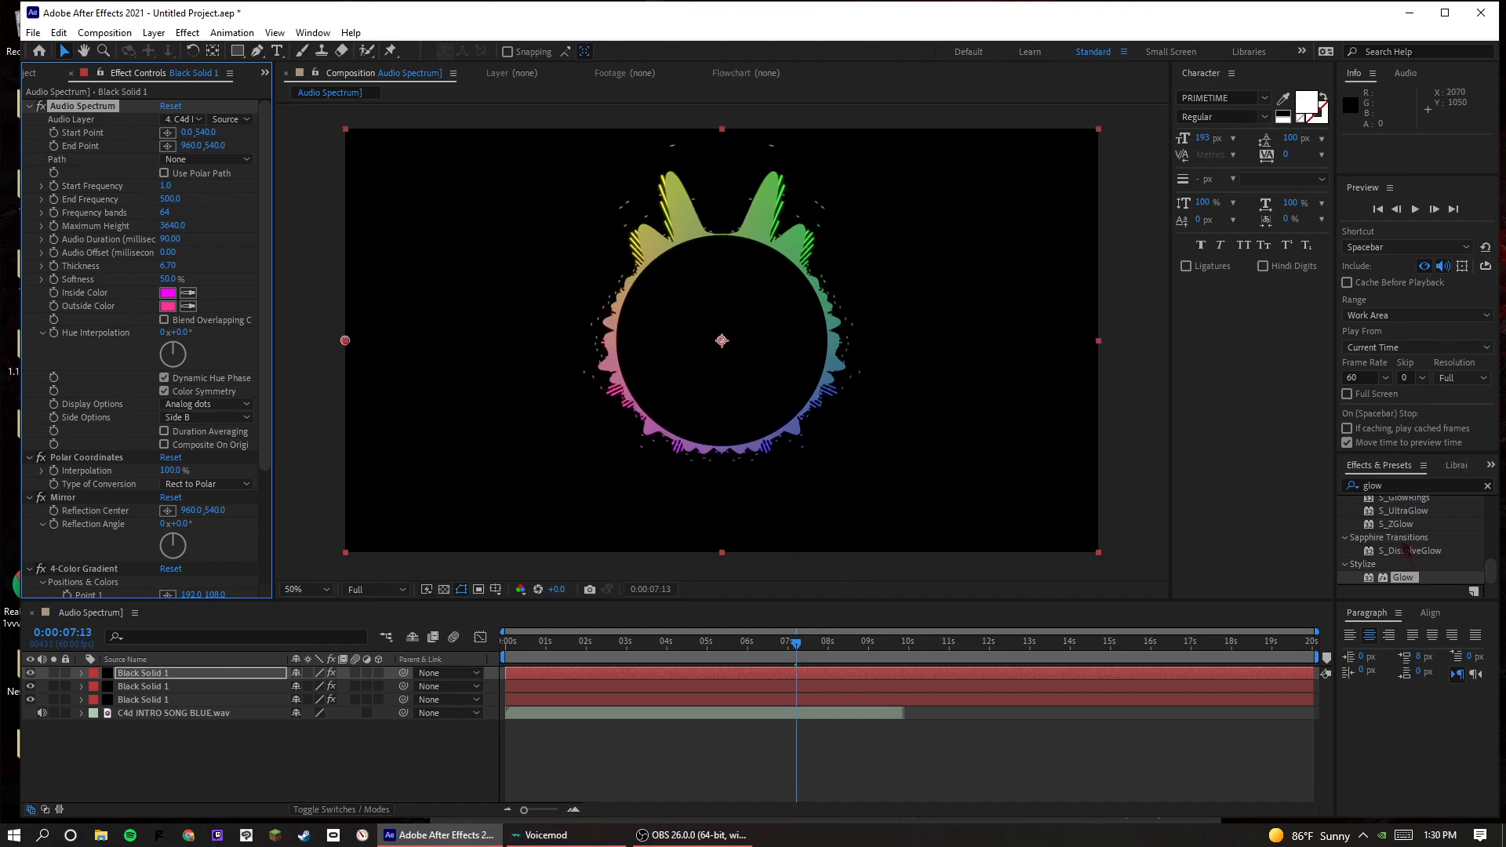
- Apply the Glow effect to the top solid and preview the glowing dots briefly
drag(1402, 577, 168, 555)
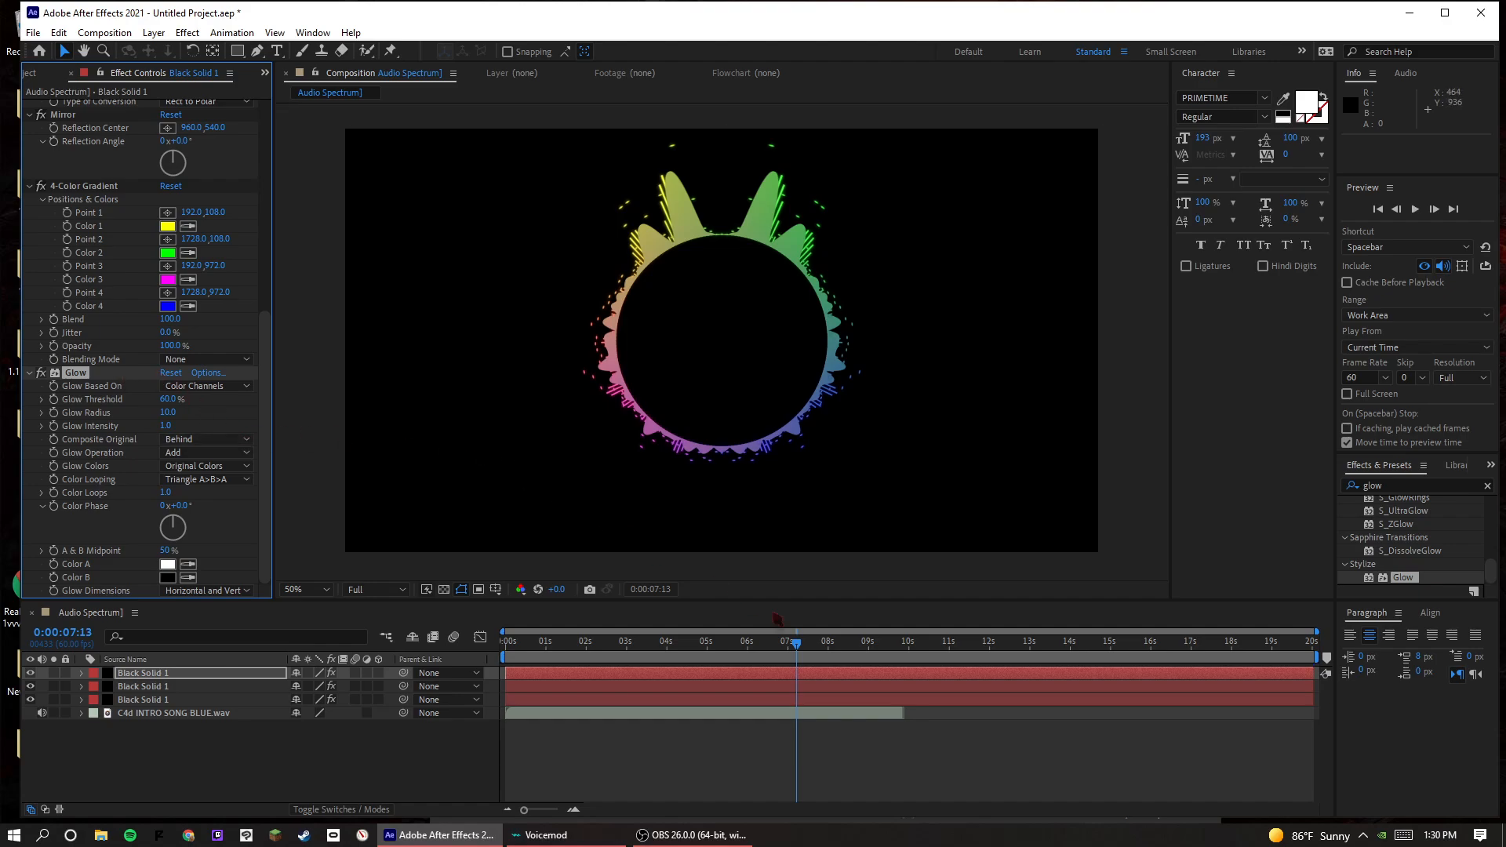
key(space)
- Set the frequency bands of the top solid's Audio Spectrum to 25
scroll(225, 422, up, 10)
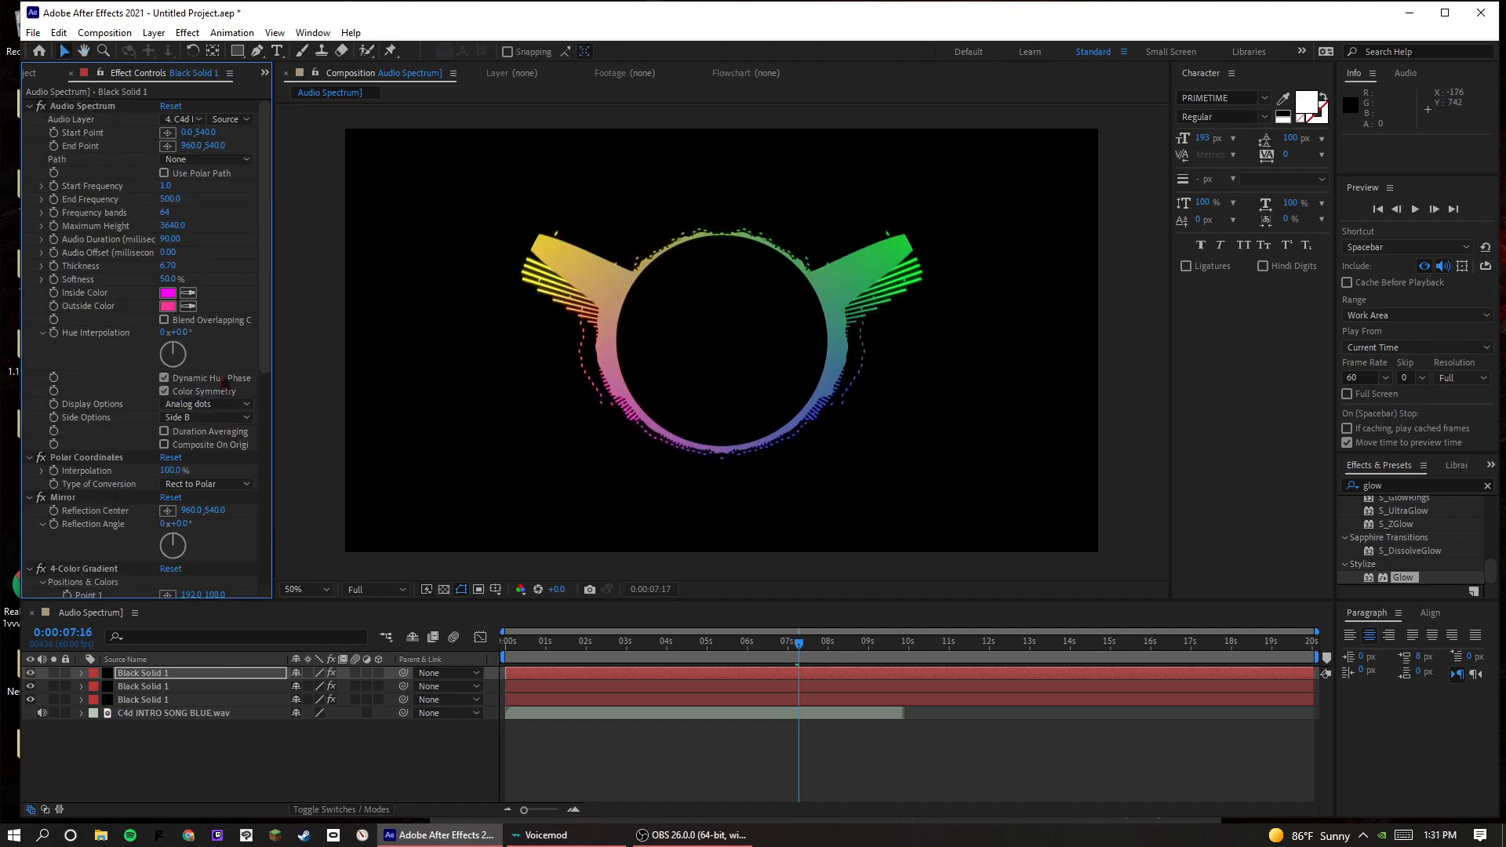
click(167, 213)
text(25)
key(Return)
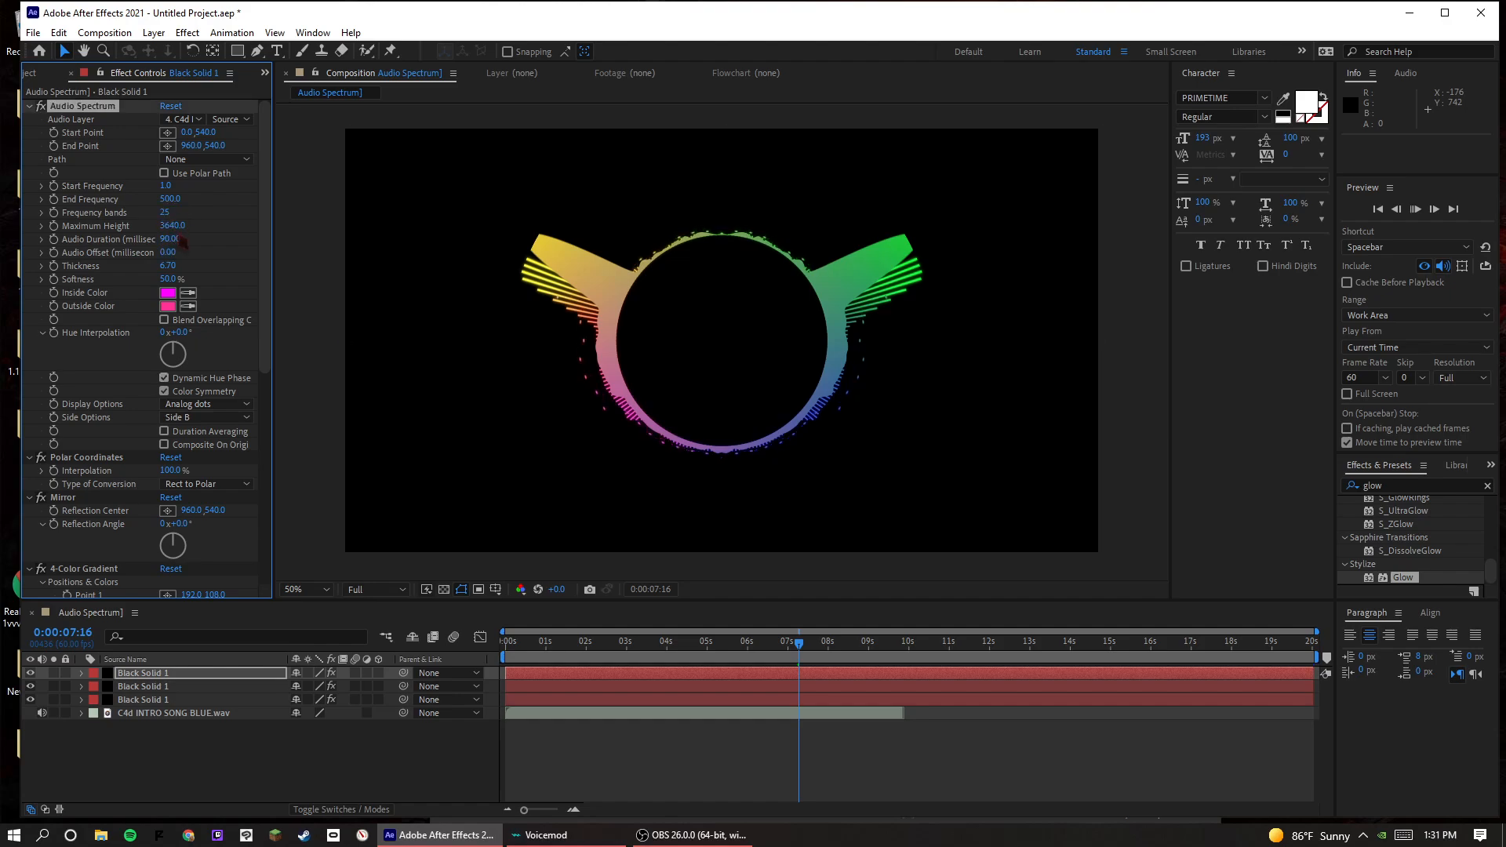
- Preview the layered spectrum repeatedly from about 0:00:07:19 and deselect all layers
key(space)
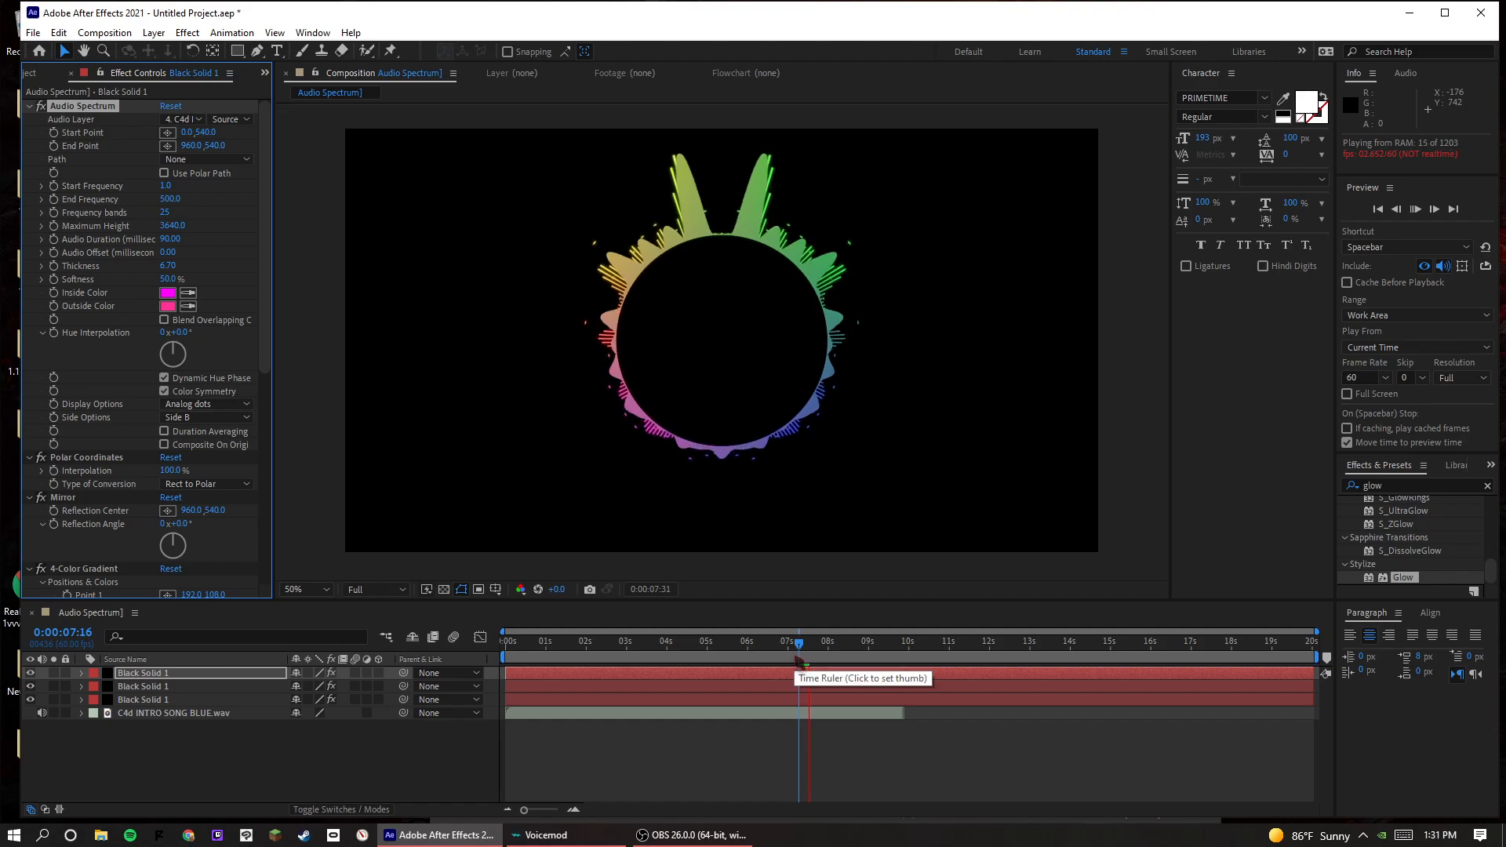
click(801, 658)
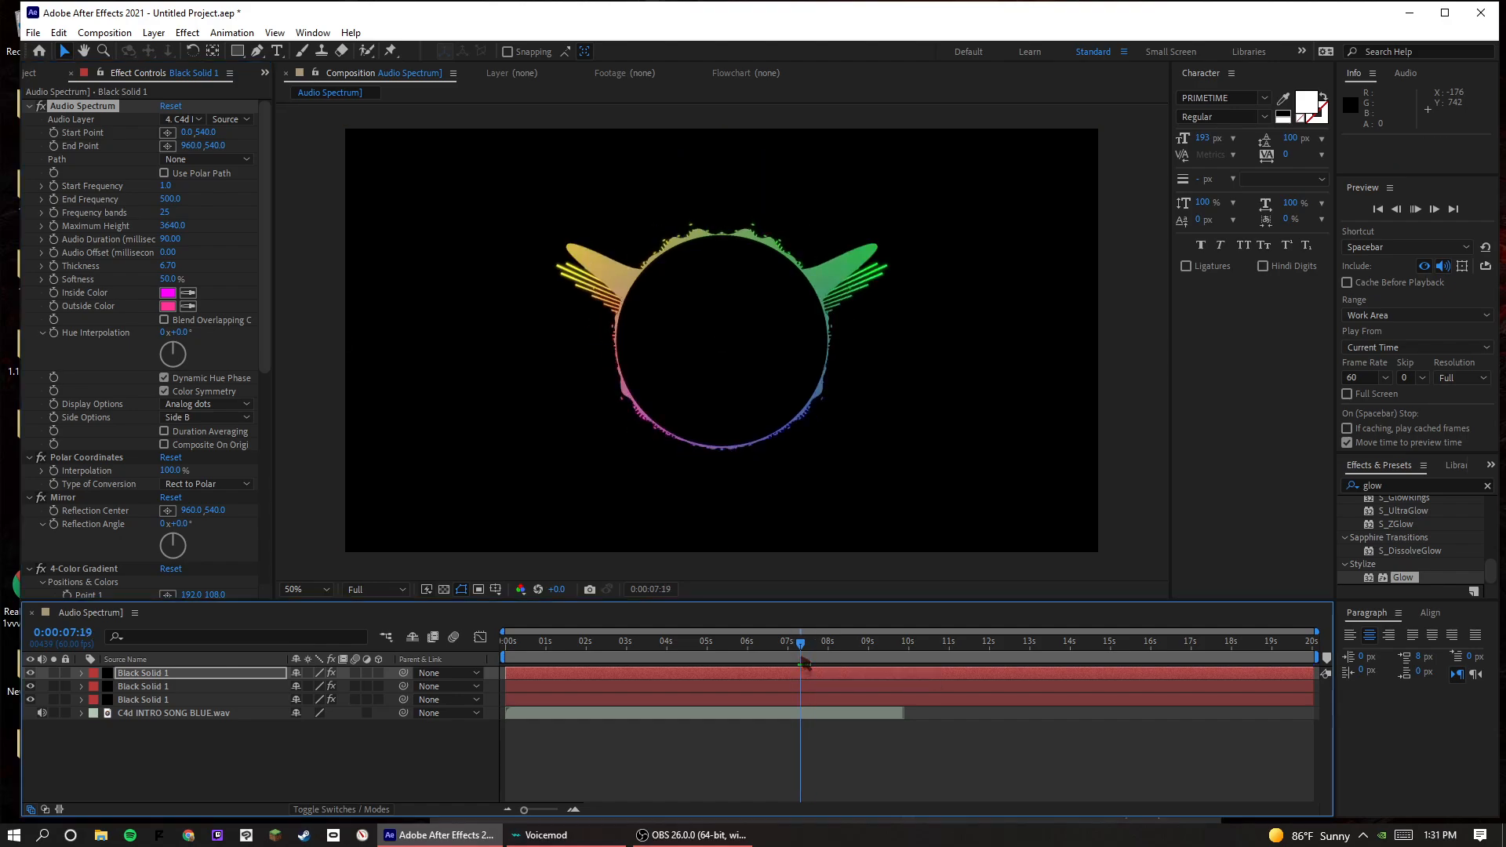
key(space)
click(801, 658)
key(space)
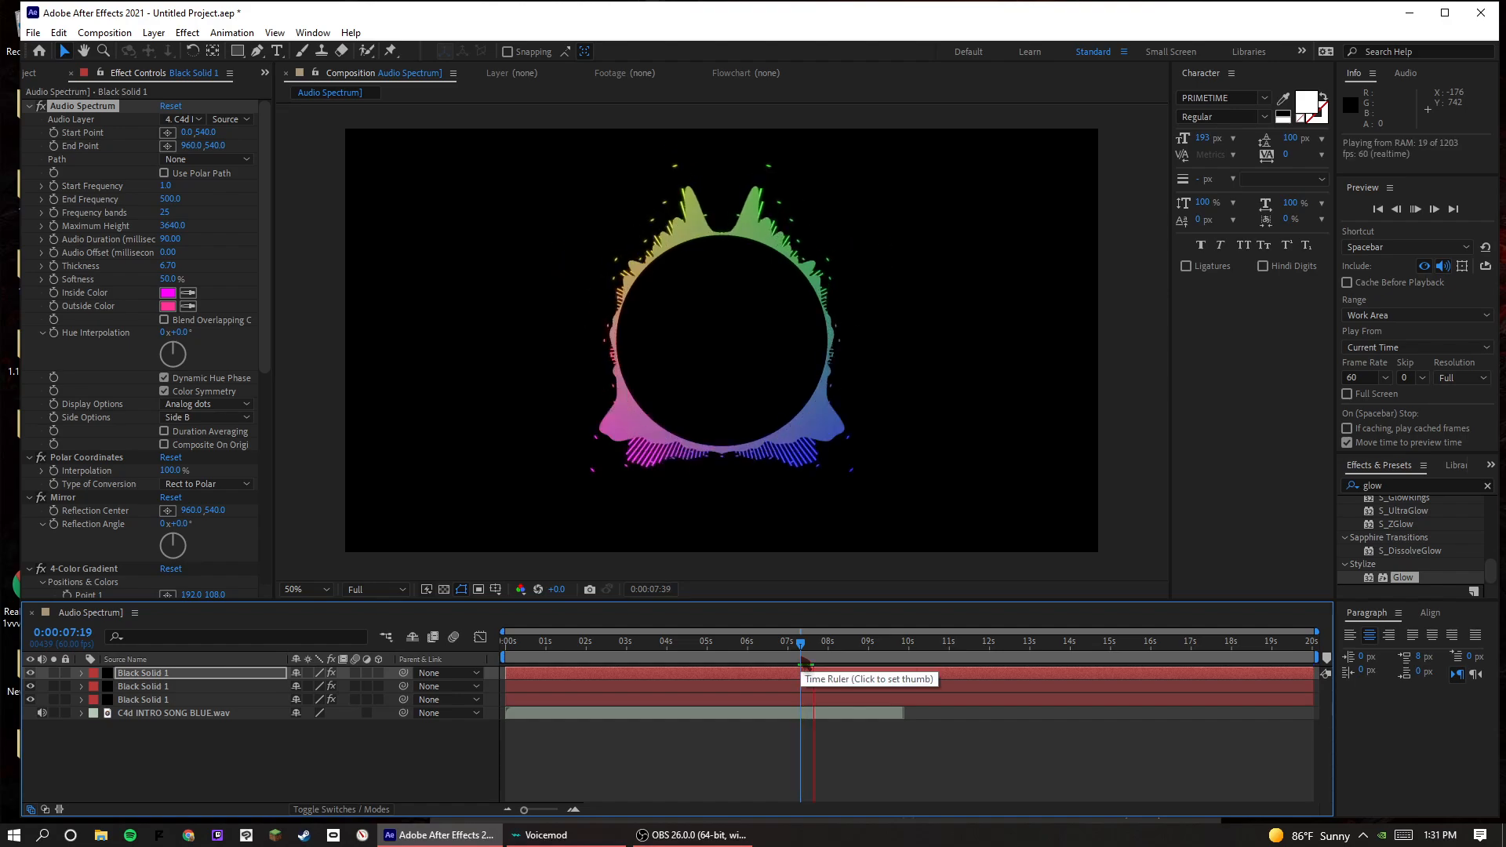
key(space)
click(800, 659)
click(225, 767)
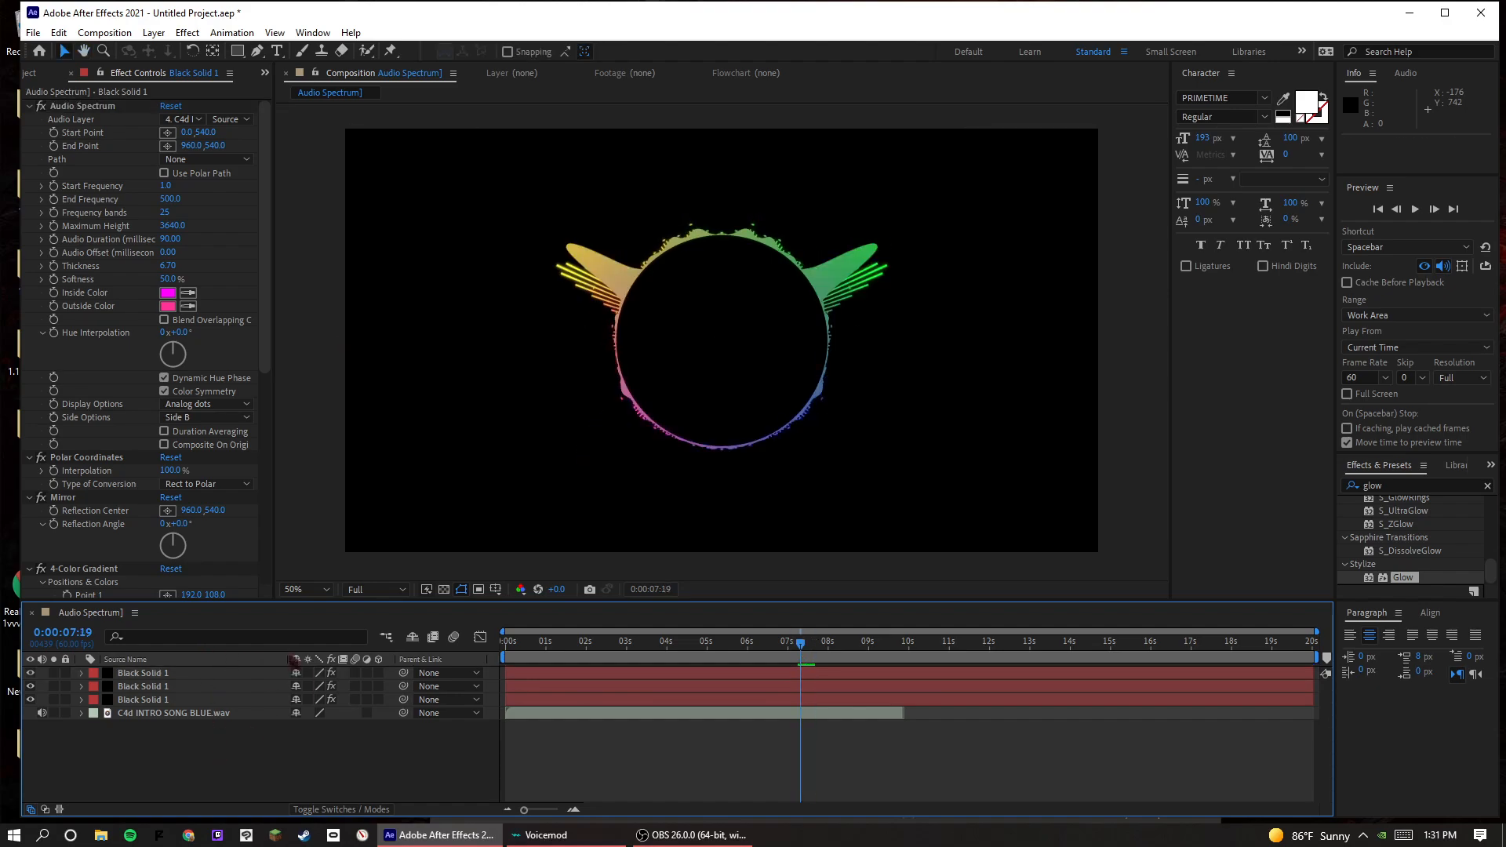
- Create a 1920 x 1080 lime green solid directly above the C4d INTRO SONG BLUE.wav layer
right_click(368, 713)
click(258, 712)
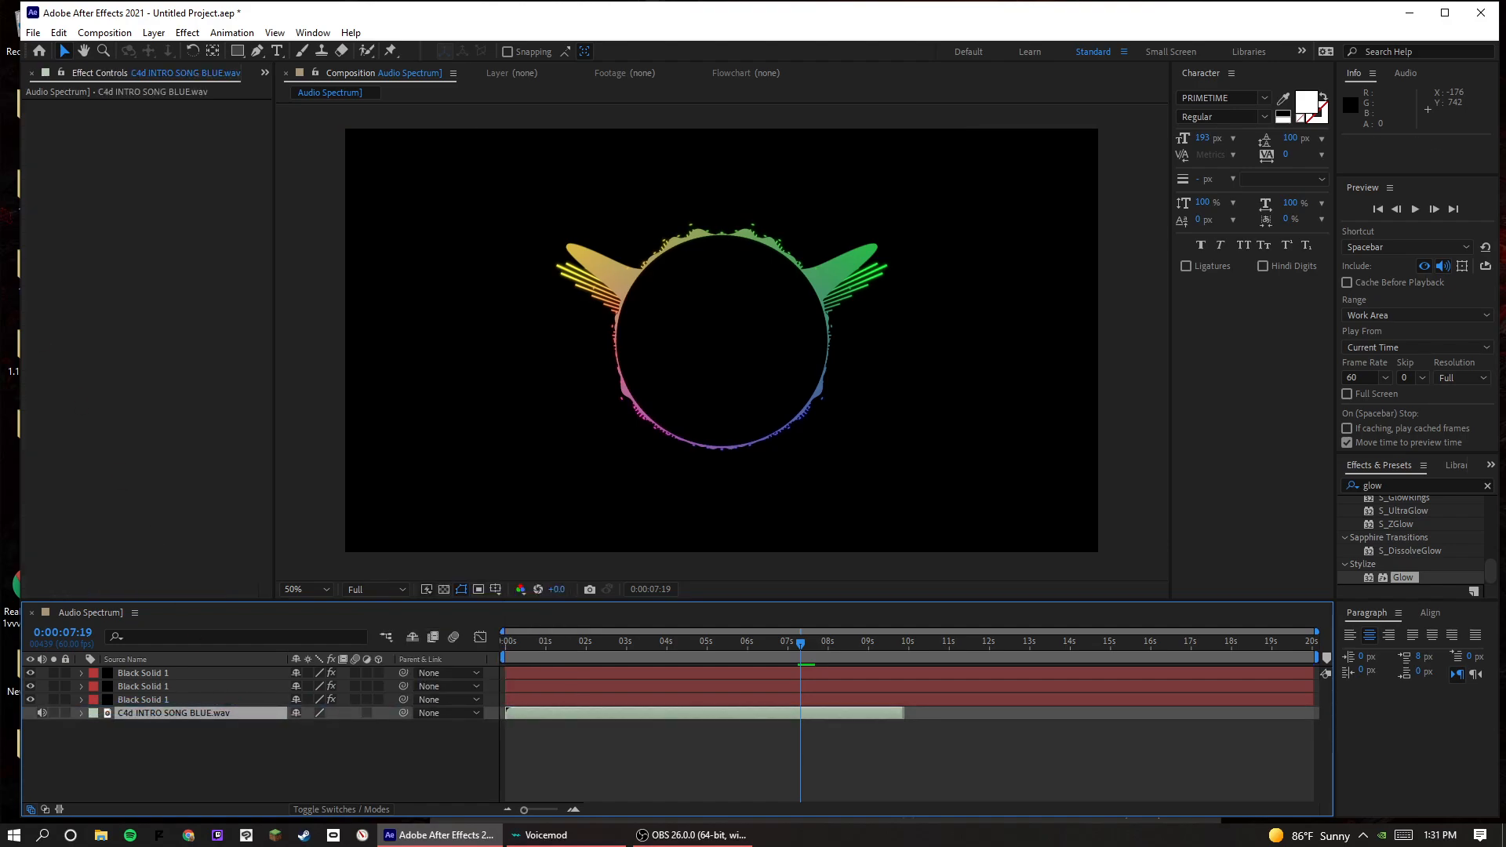
right_click(225, 743)
mouse_move(243, 539)
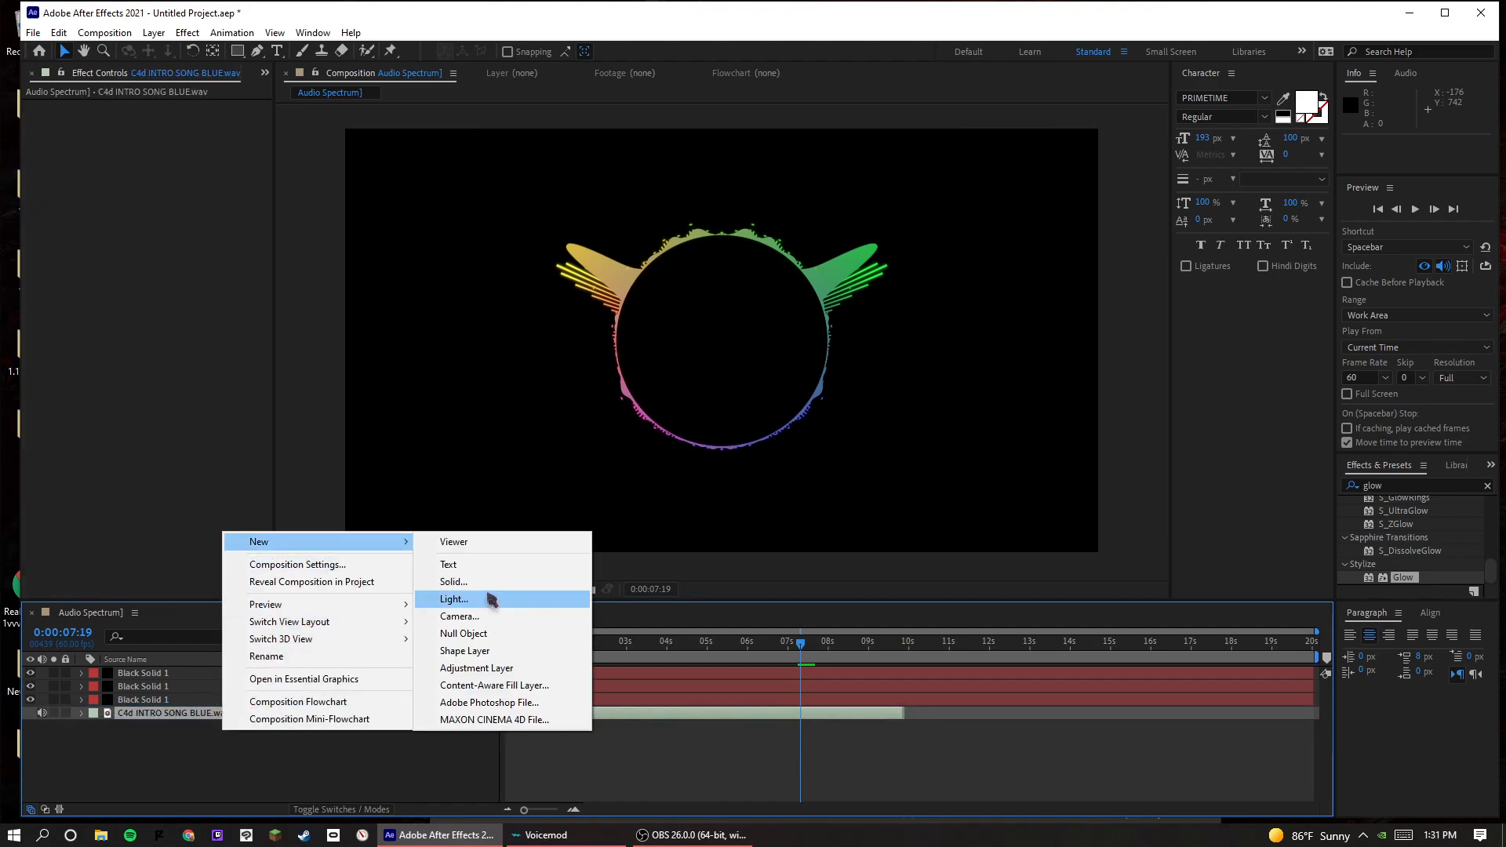
click(451, 576)
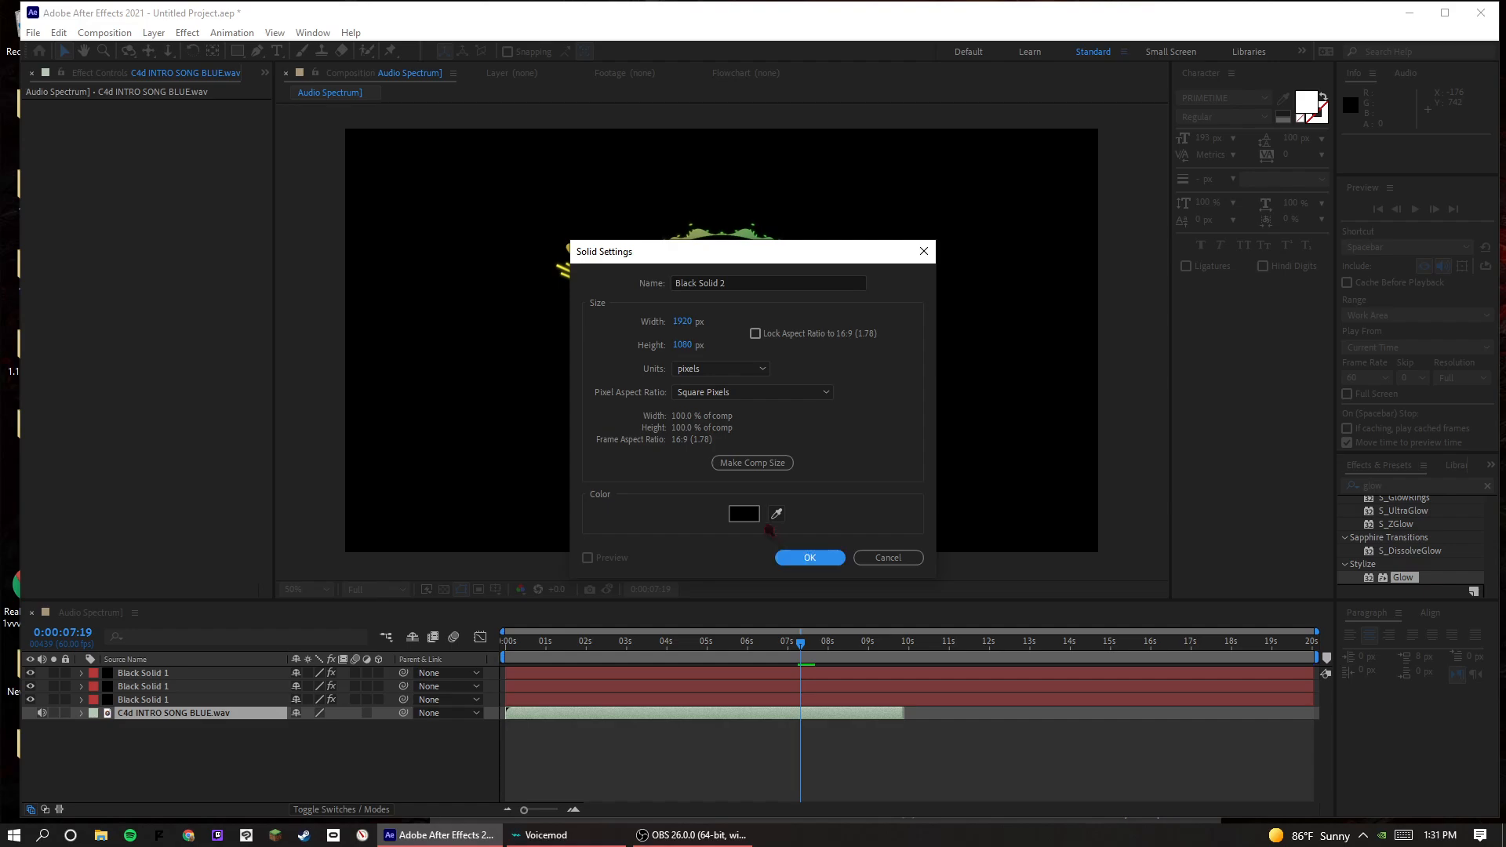
click(742, 513)
click(246, 755)
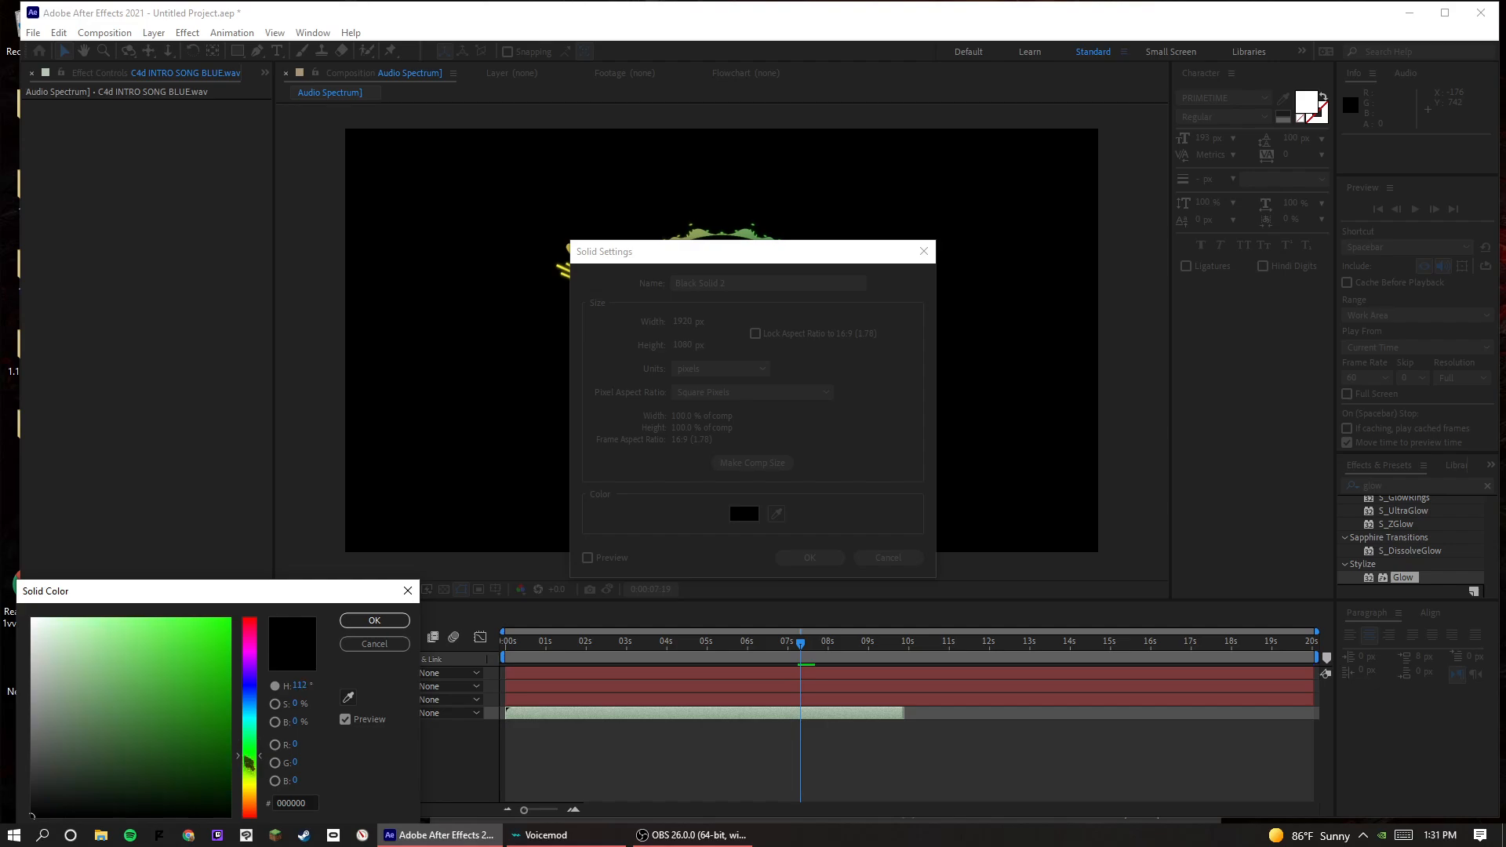
click(230, 619)
click(374, 620)
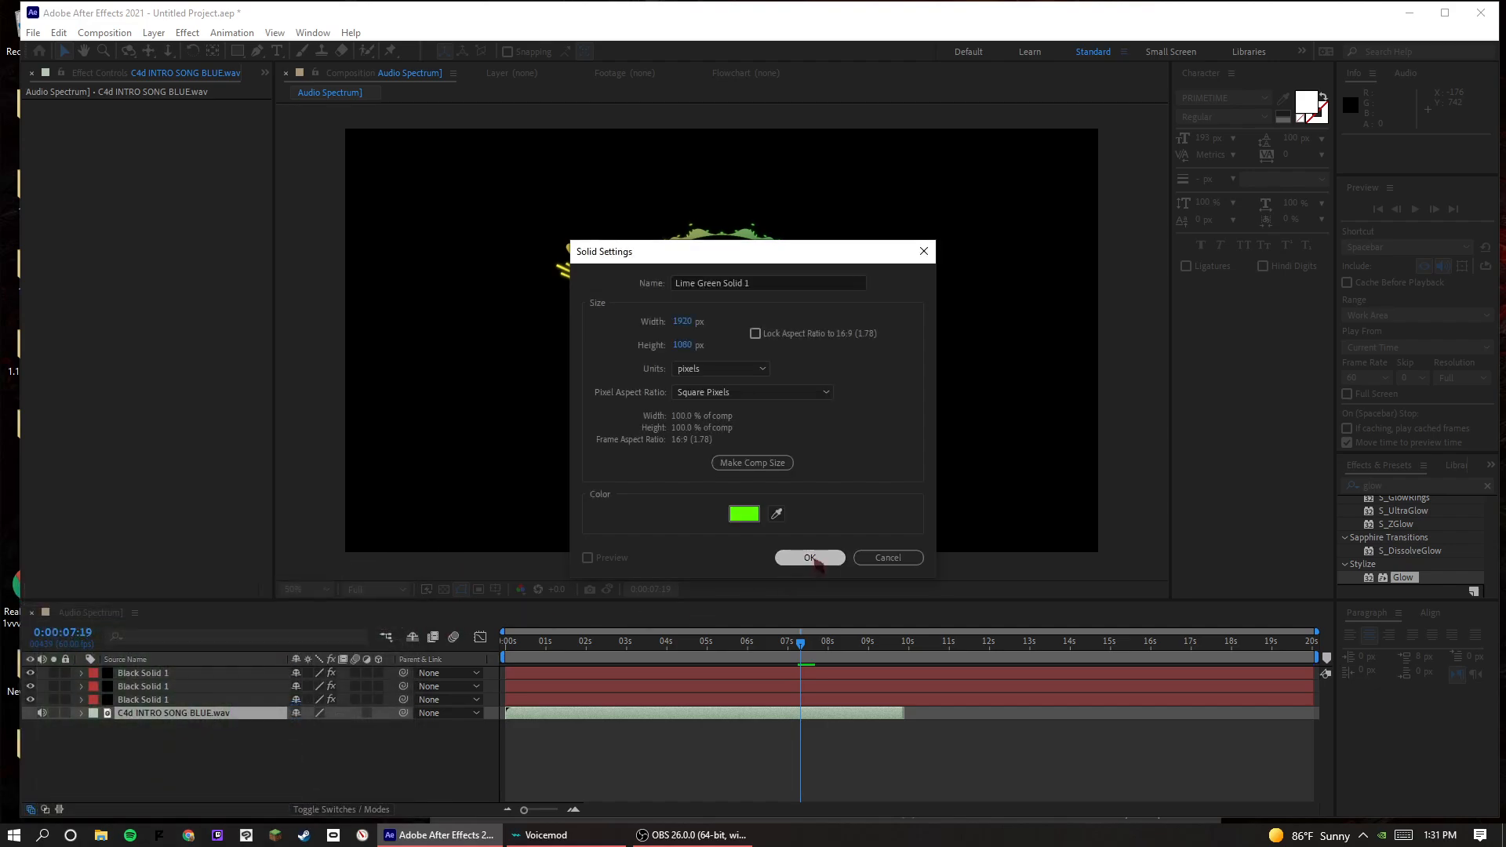
click(809, 557)
- Apply the 4-Color Gradient effect to the lime green solid and set its Opacity to 20%
click(1449, 489)
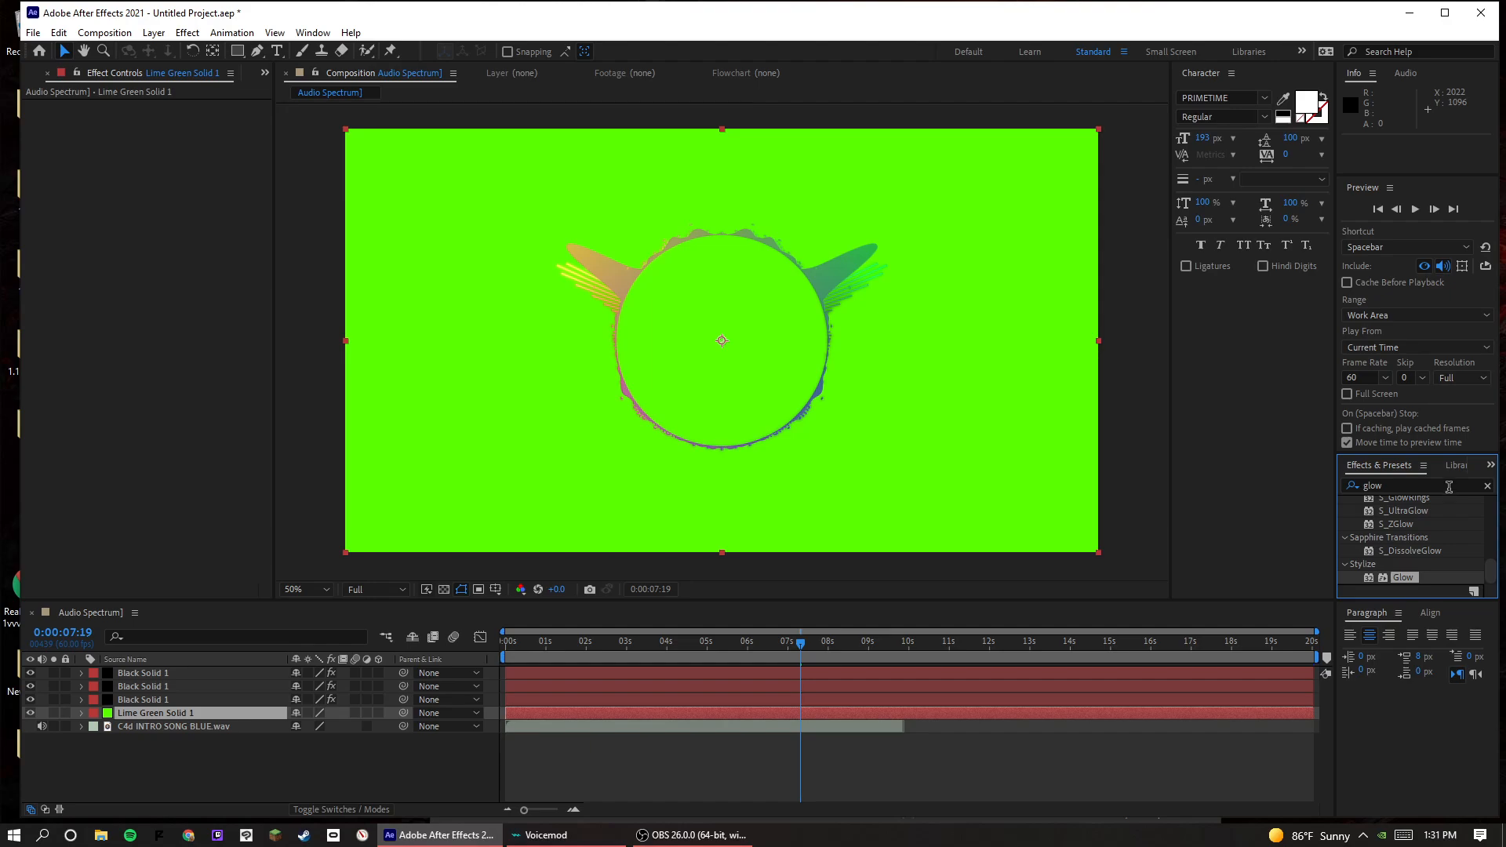
text(4-color)
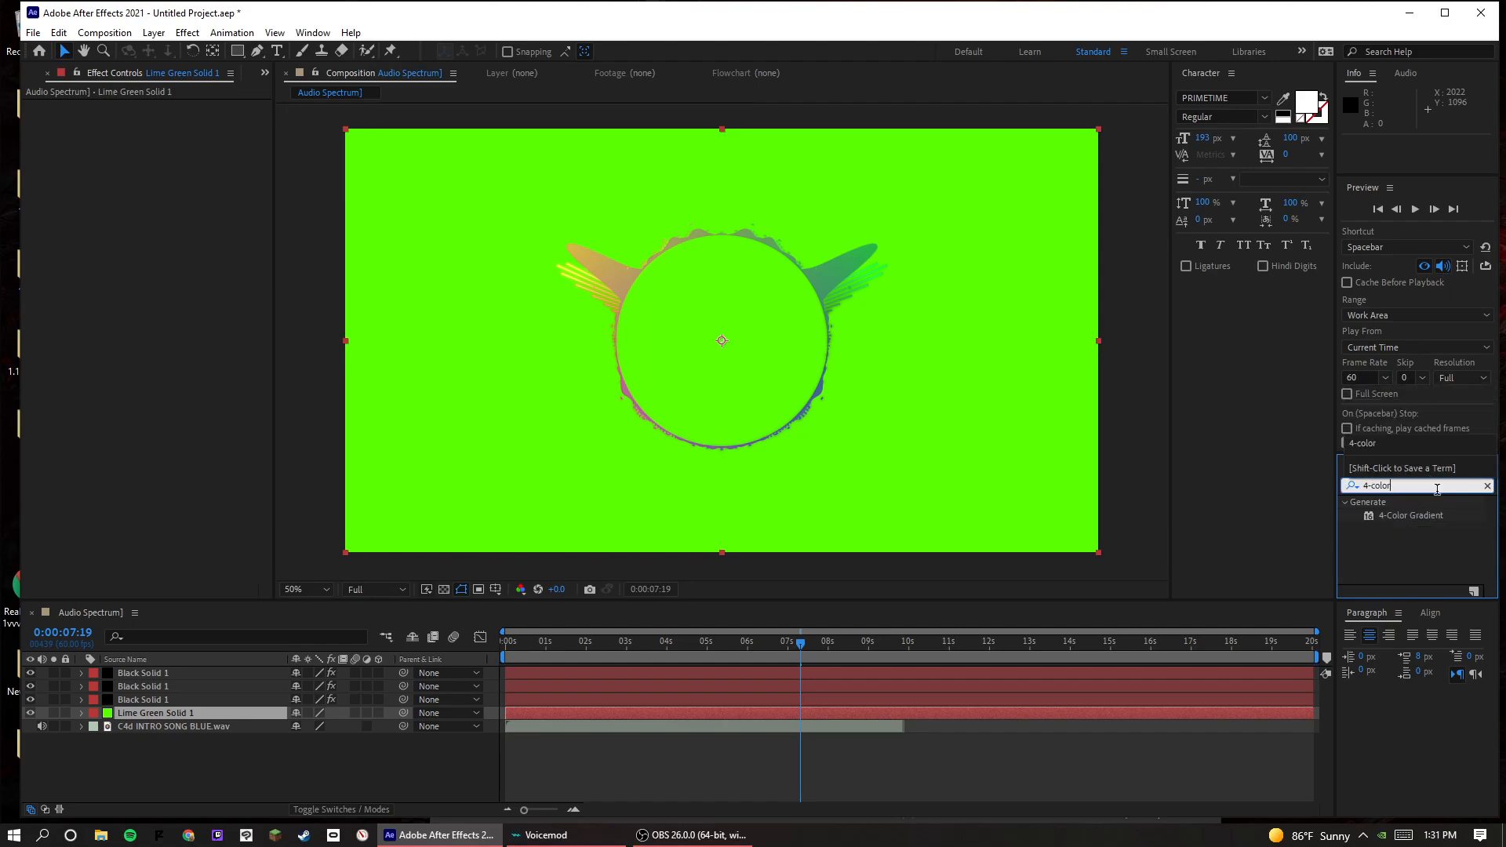
drag(1410, 516, 251, 715)
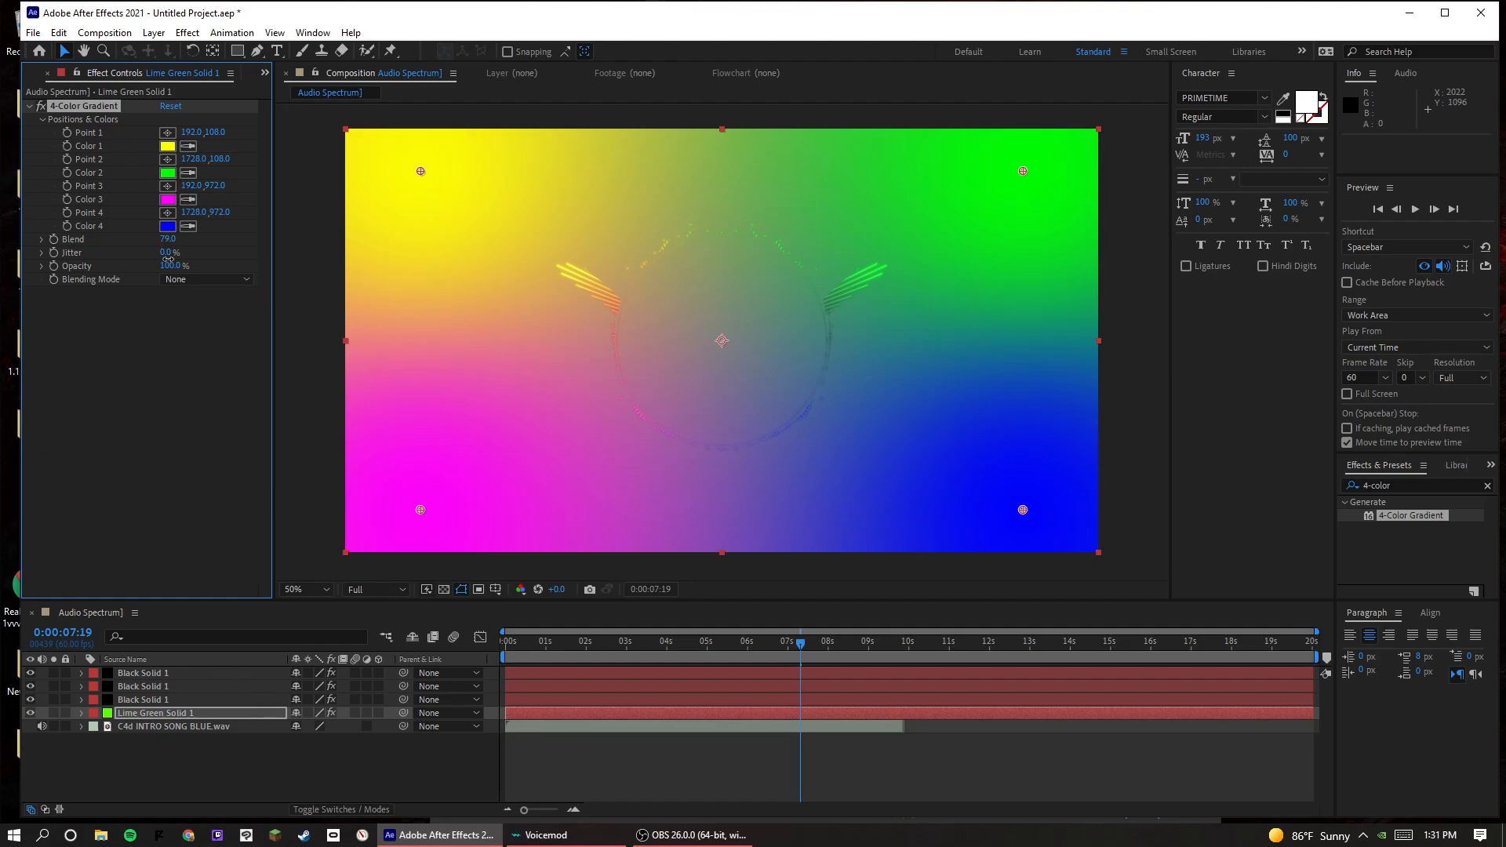
key(ctrl+z)
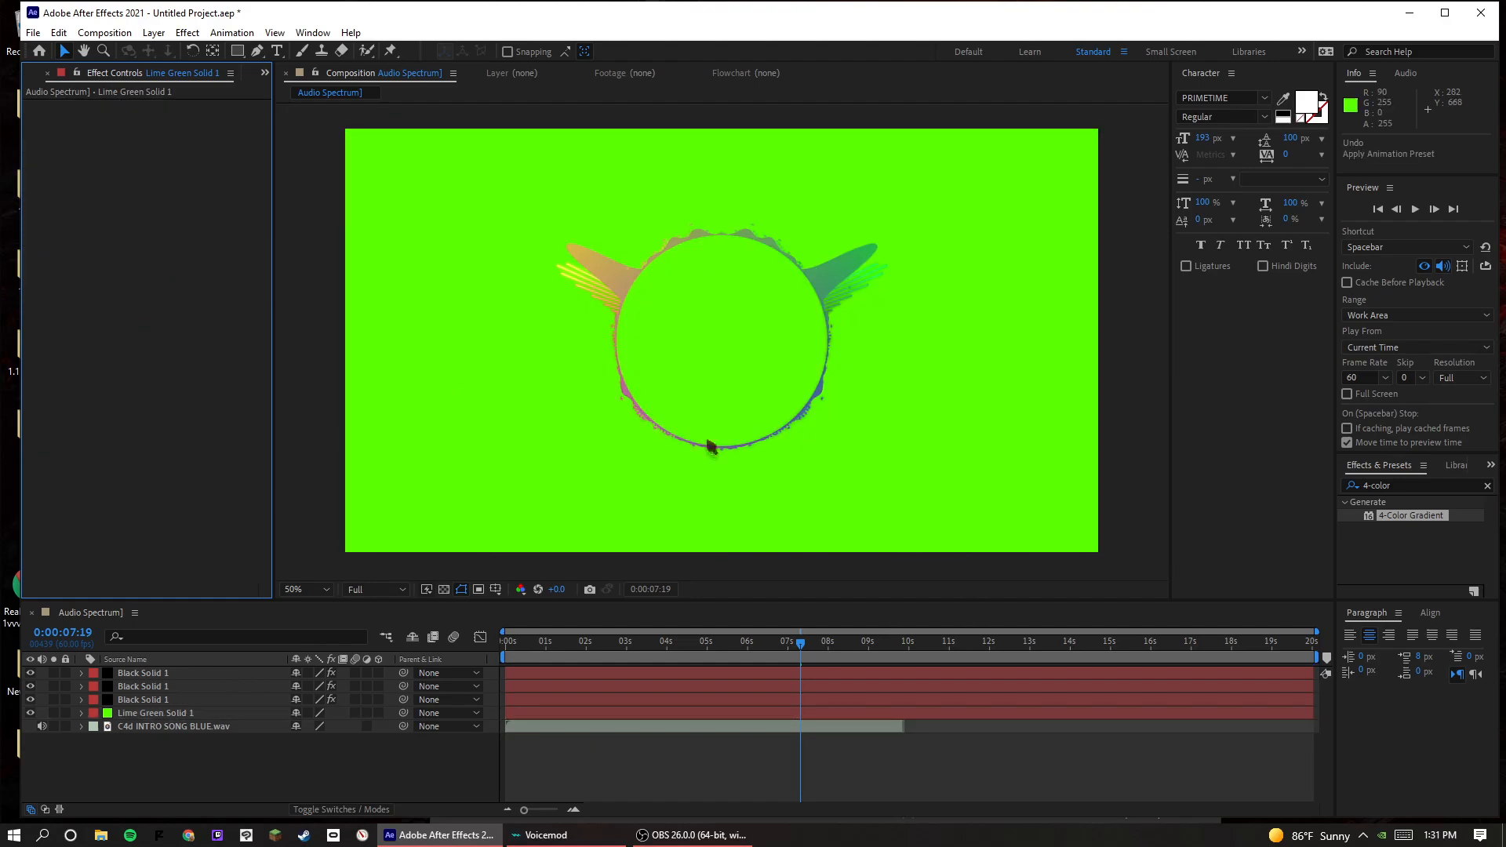
drag(1446, 519, 194, 716)
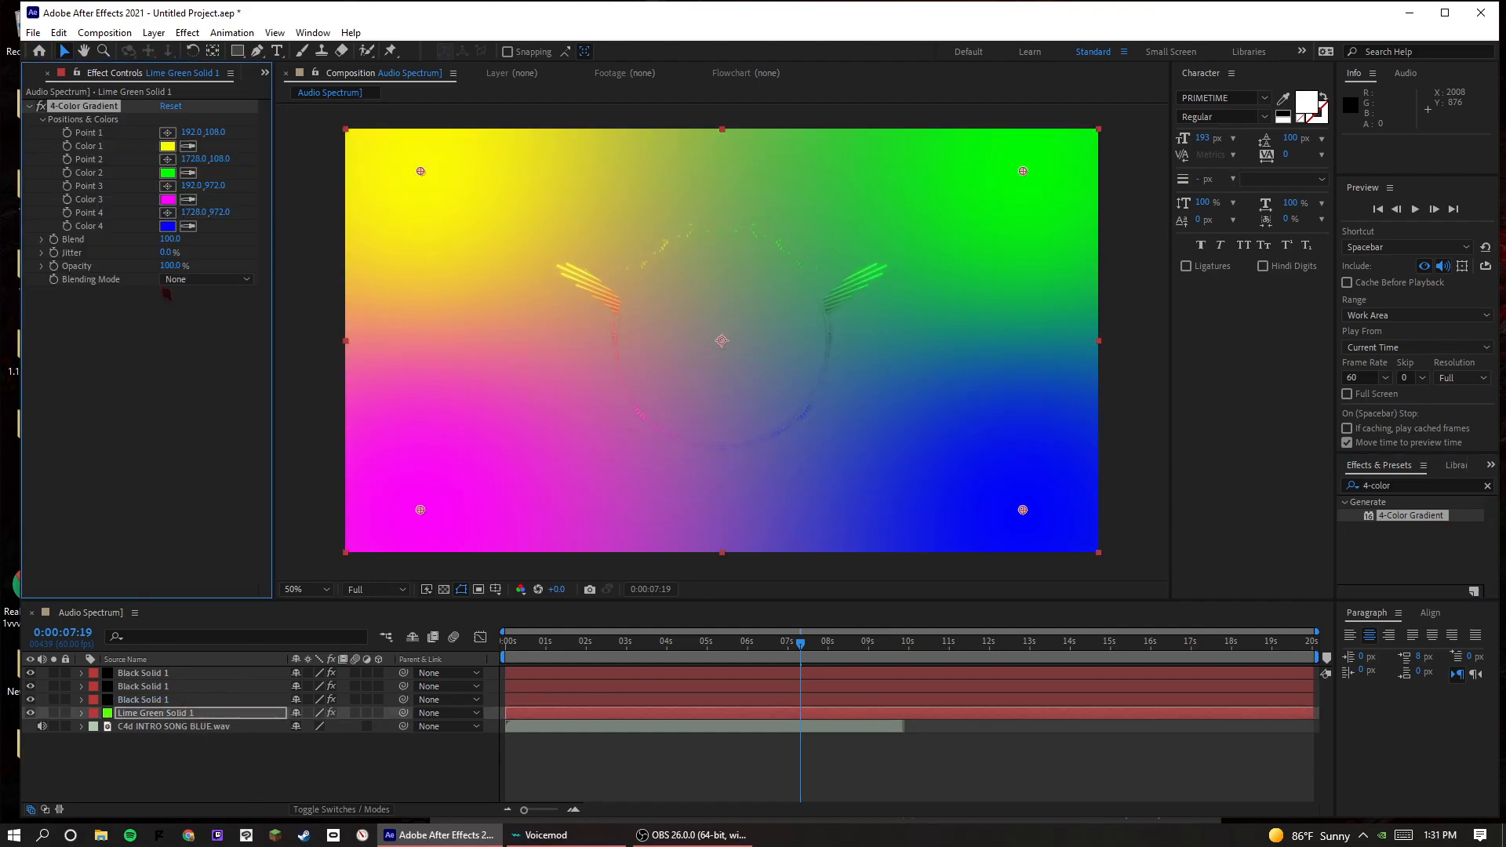
drag(161, 281, 150, 314)
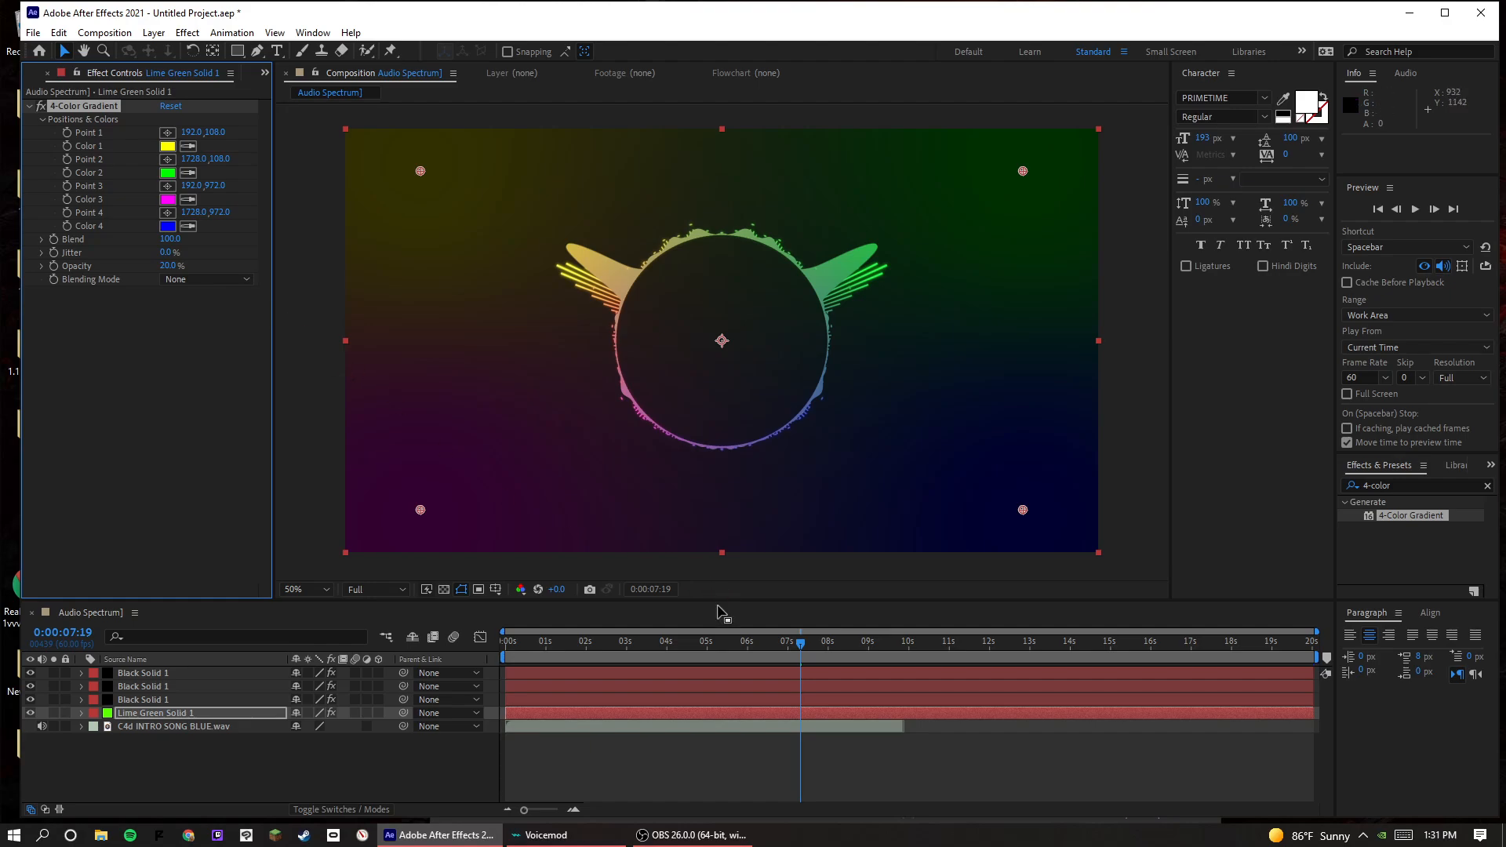
- Preview the spectrum over the dimmed gradient background several times, starting from about 0:00:07:00
key(space)
key(r)
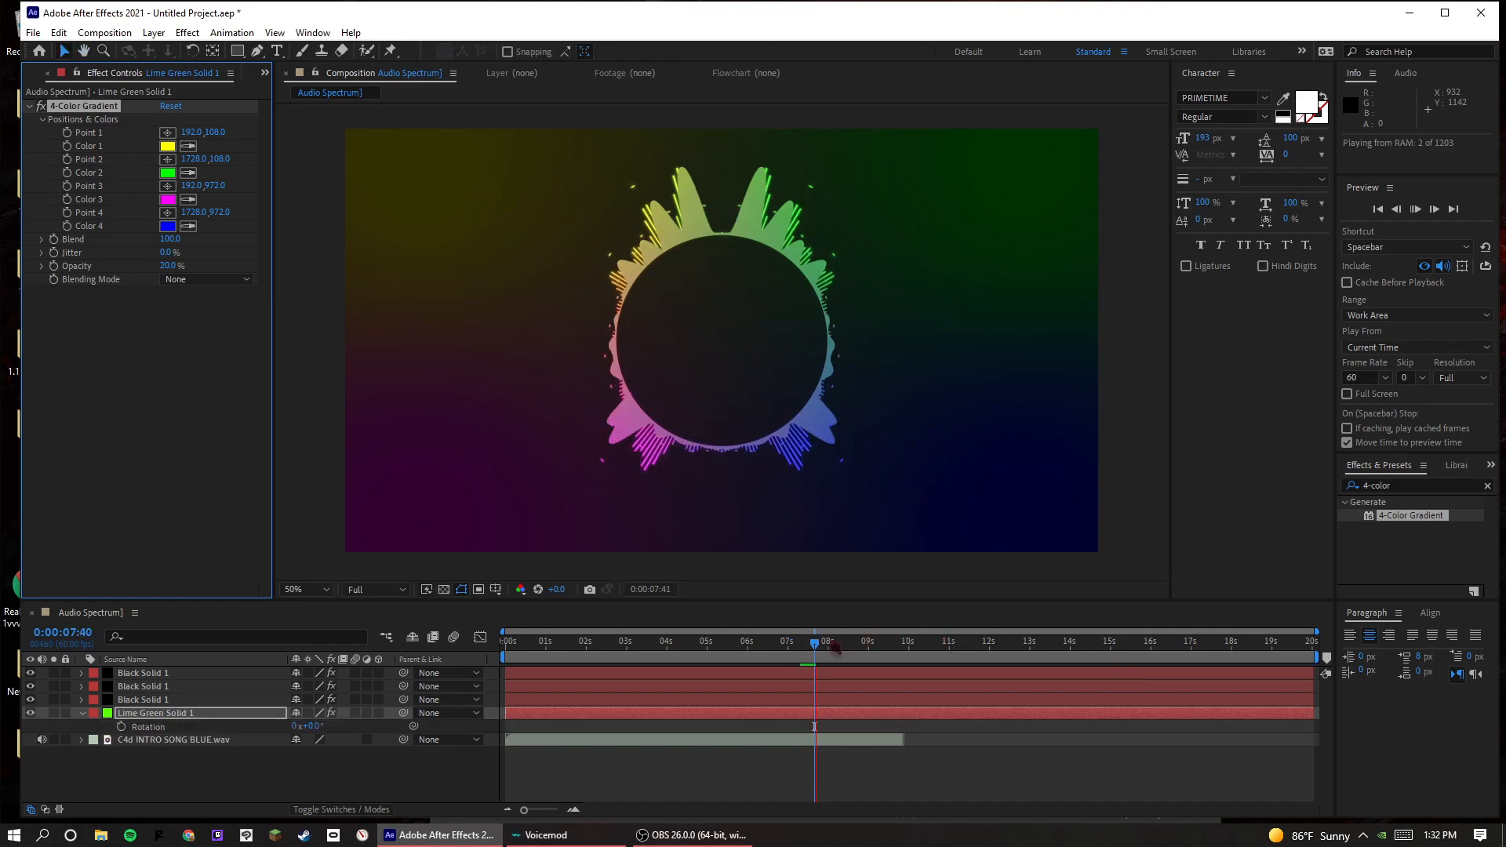
drag(815, 727, 710, 726)
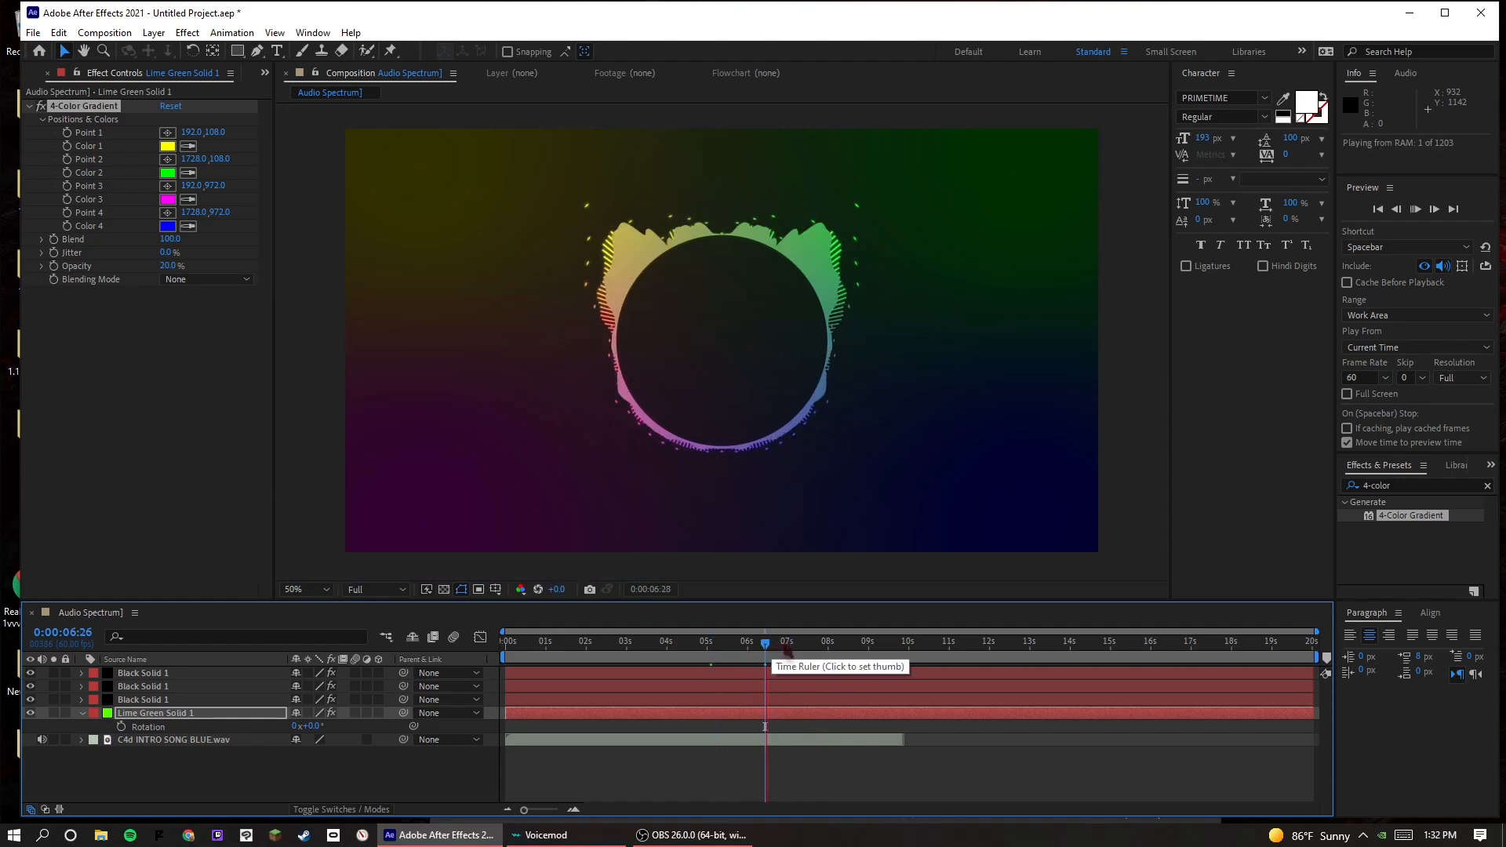
key(space)
key(space)
key(space)
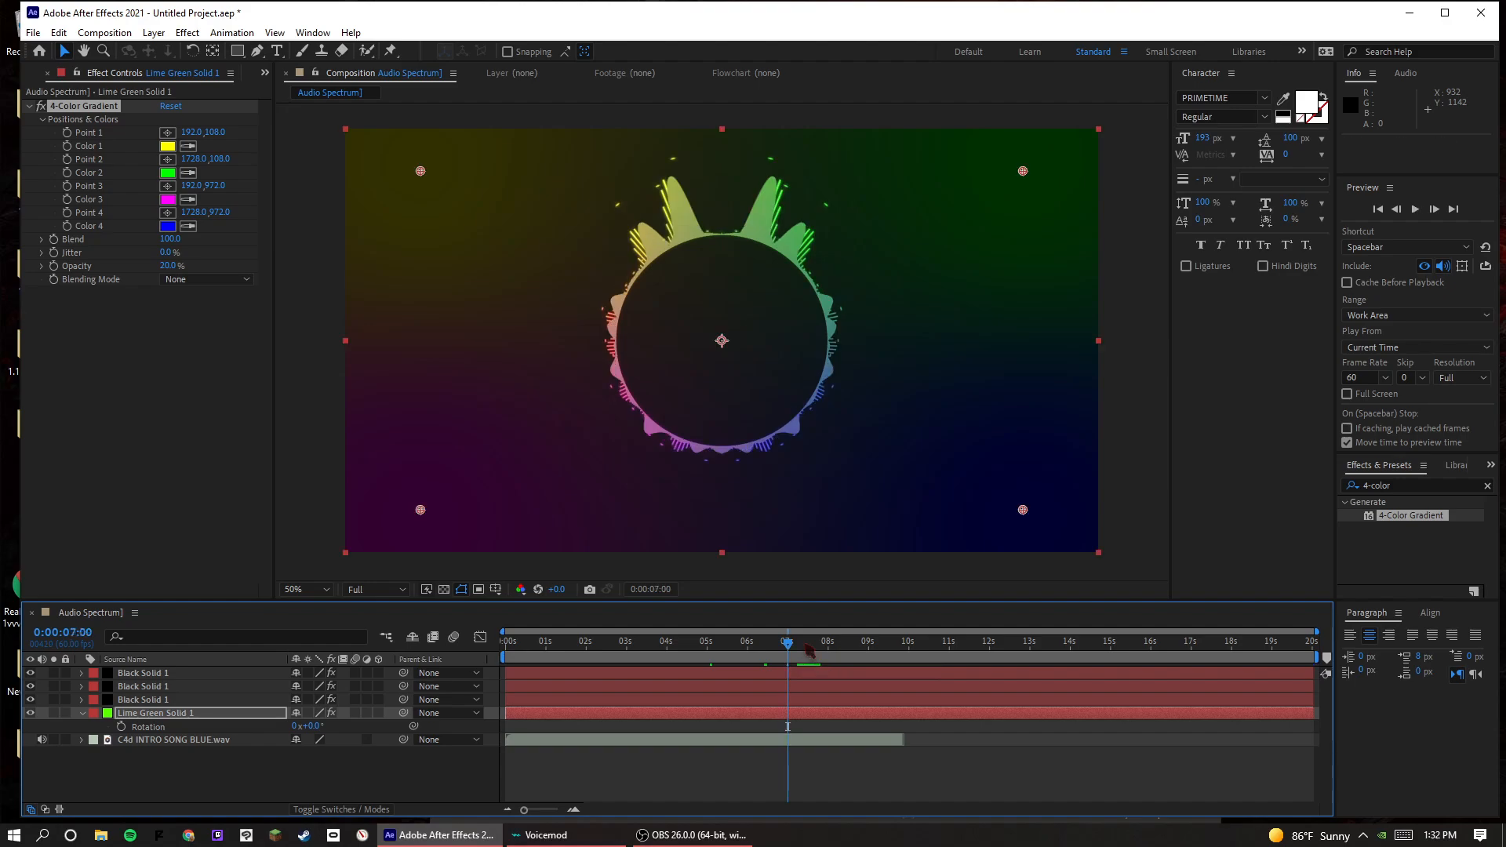
key(space)
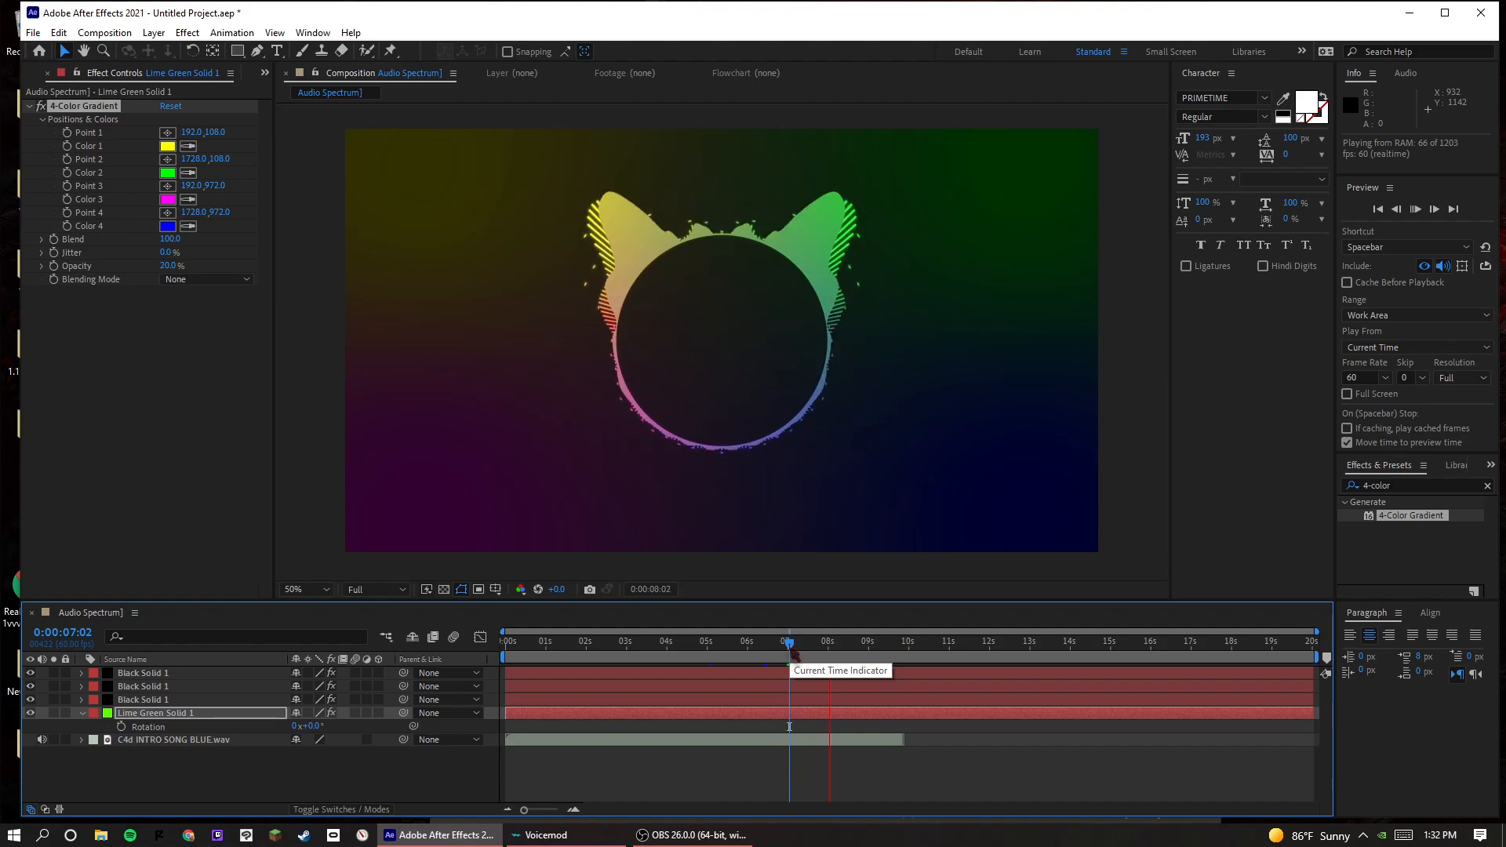
key(space)
key(space)
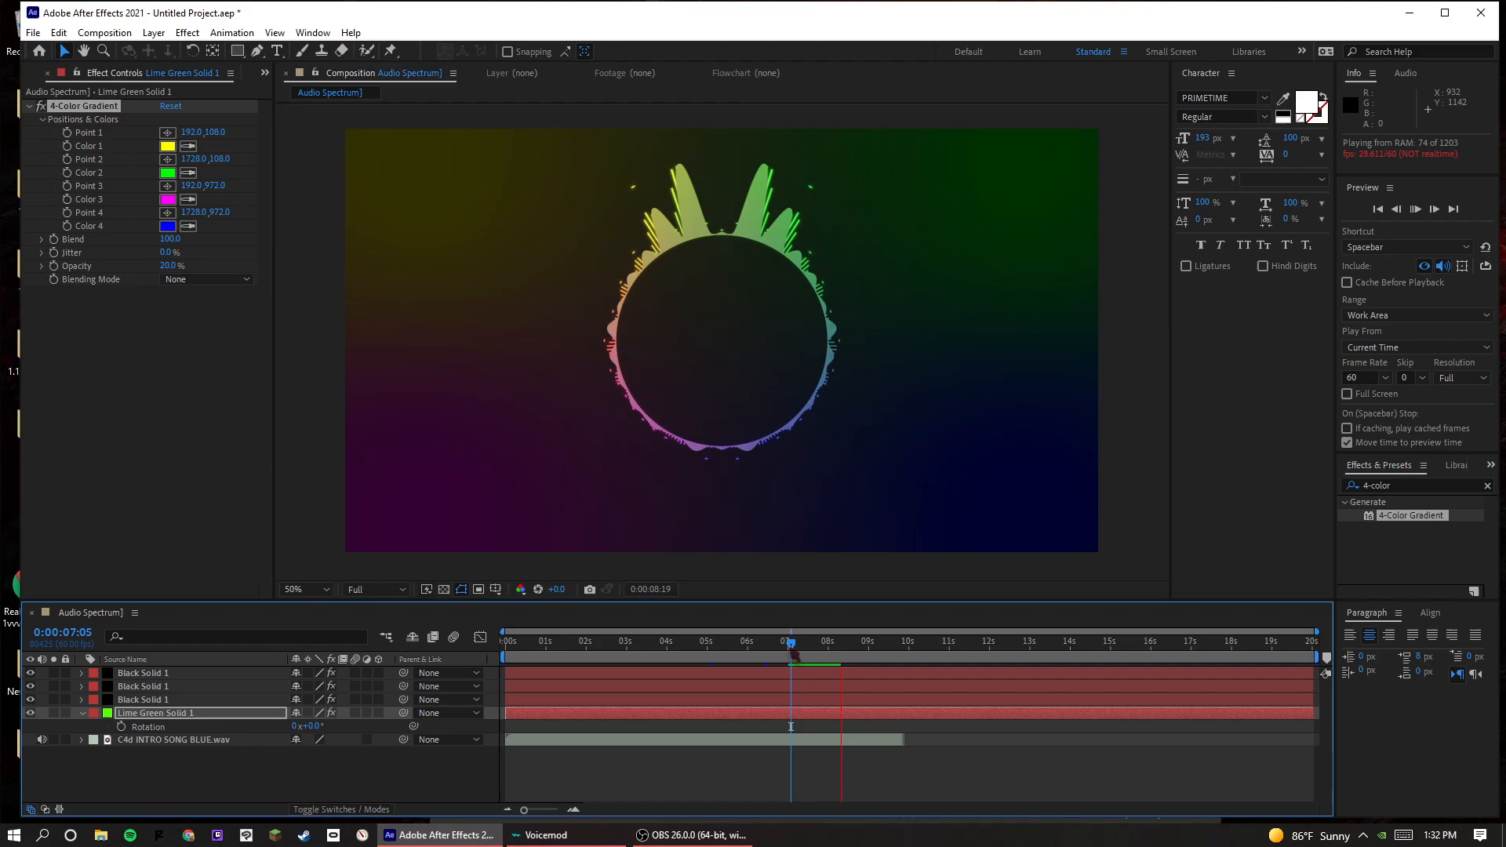
key(space)
click(262, 715)
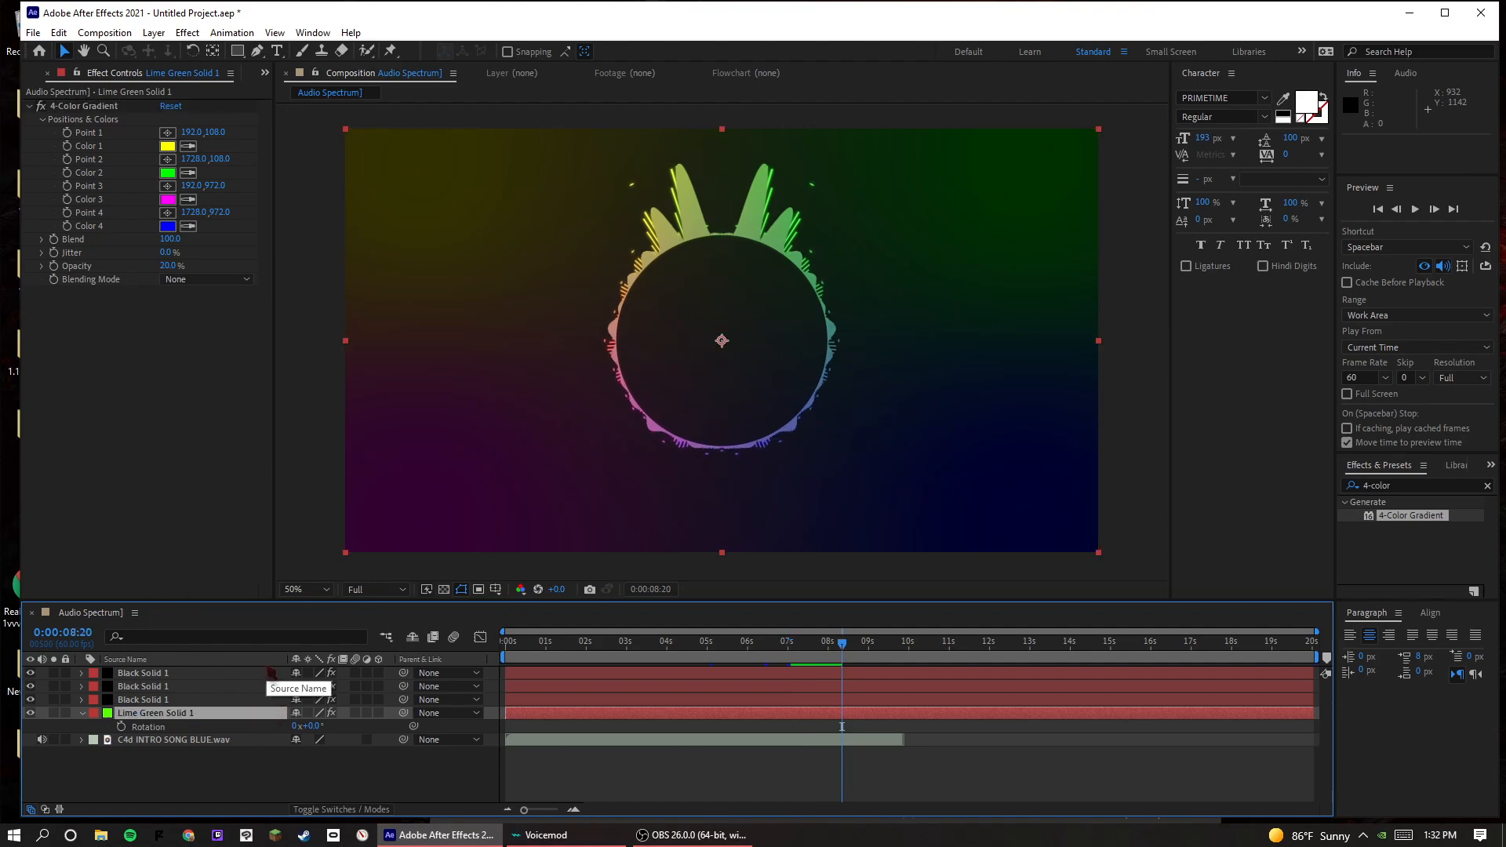
key(ctrl+a)
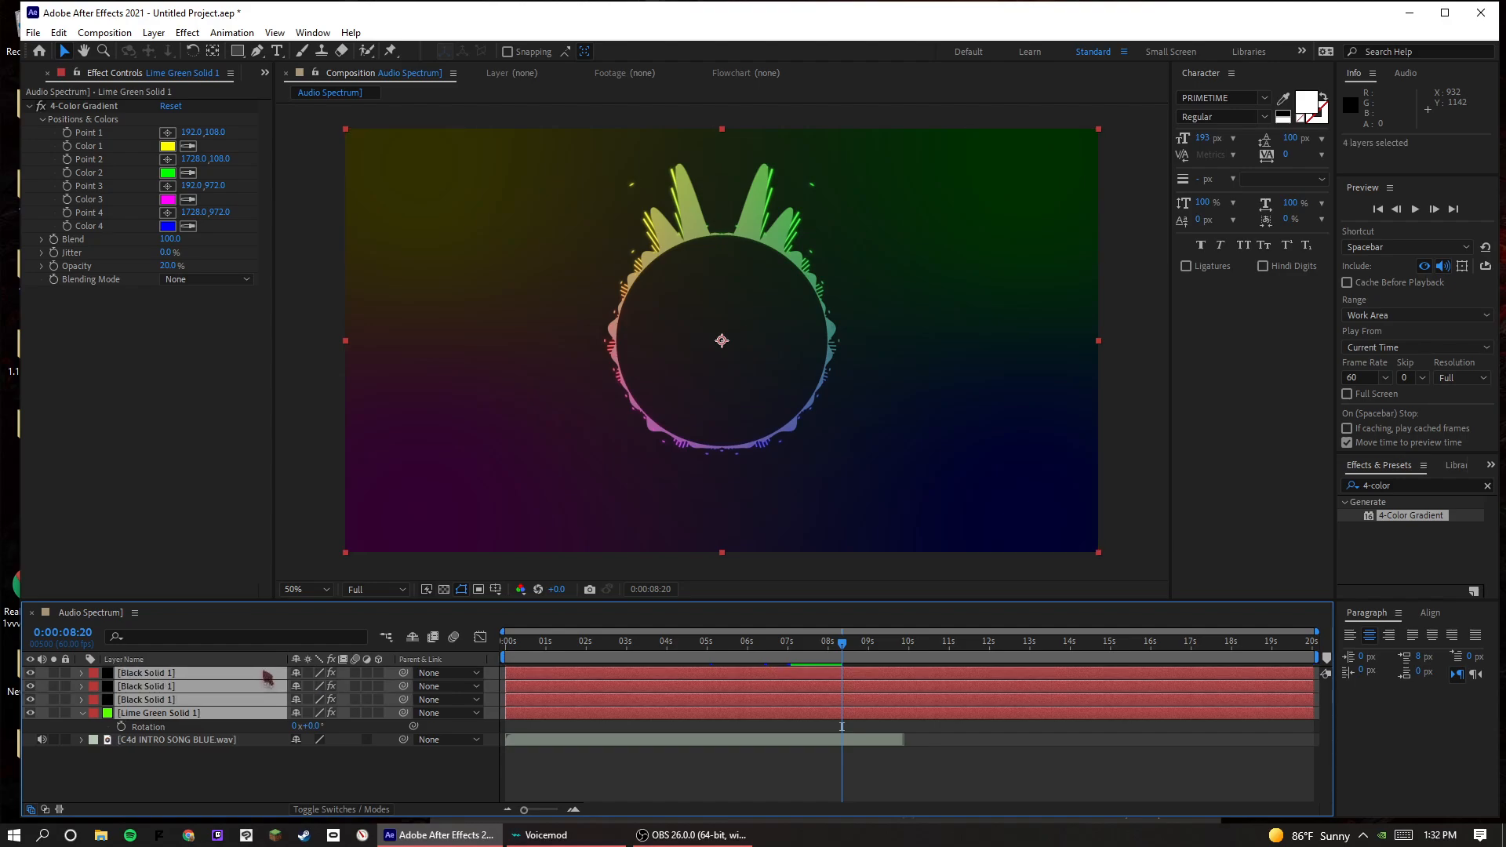
click(356, 761)
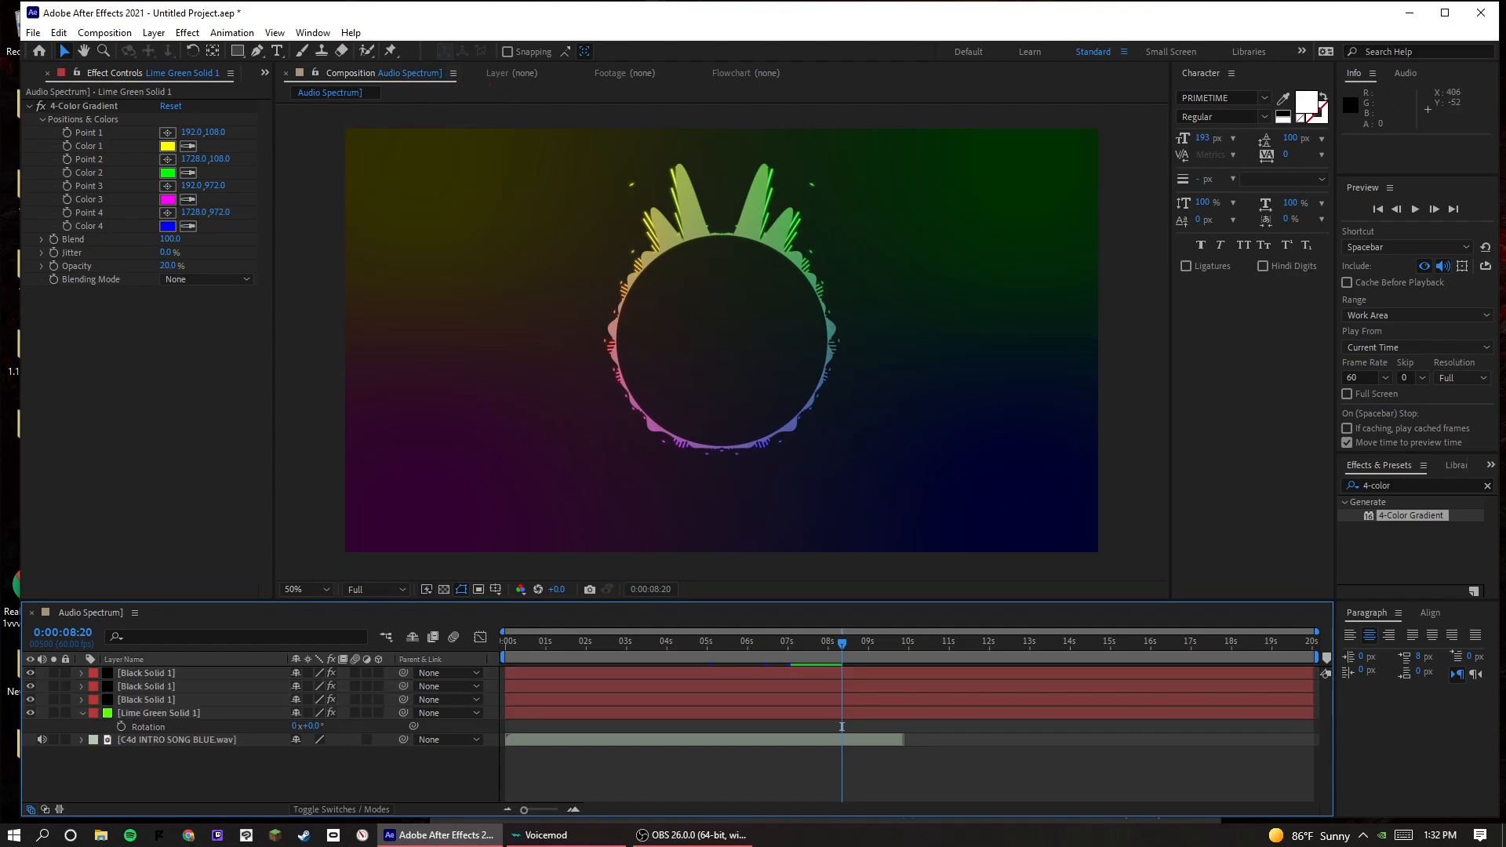
click(690, 835)
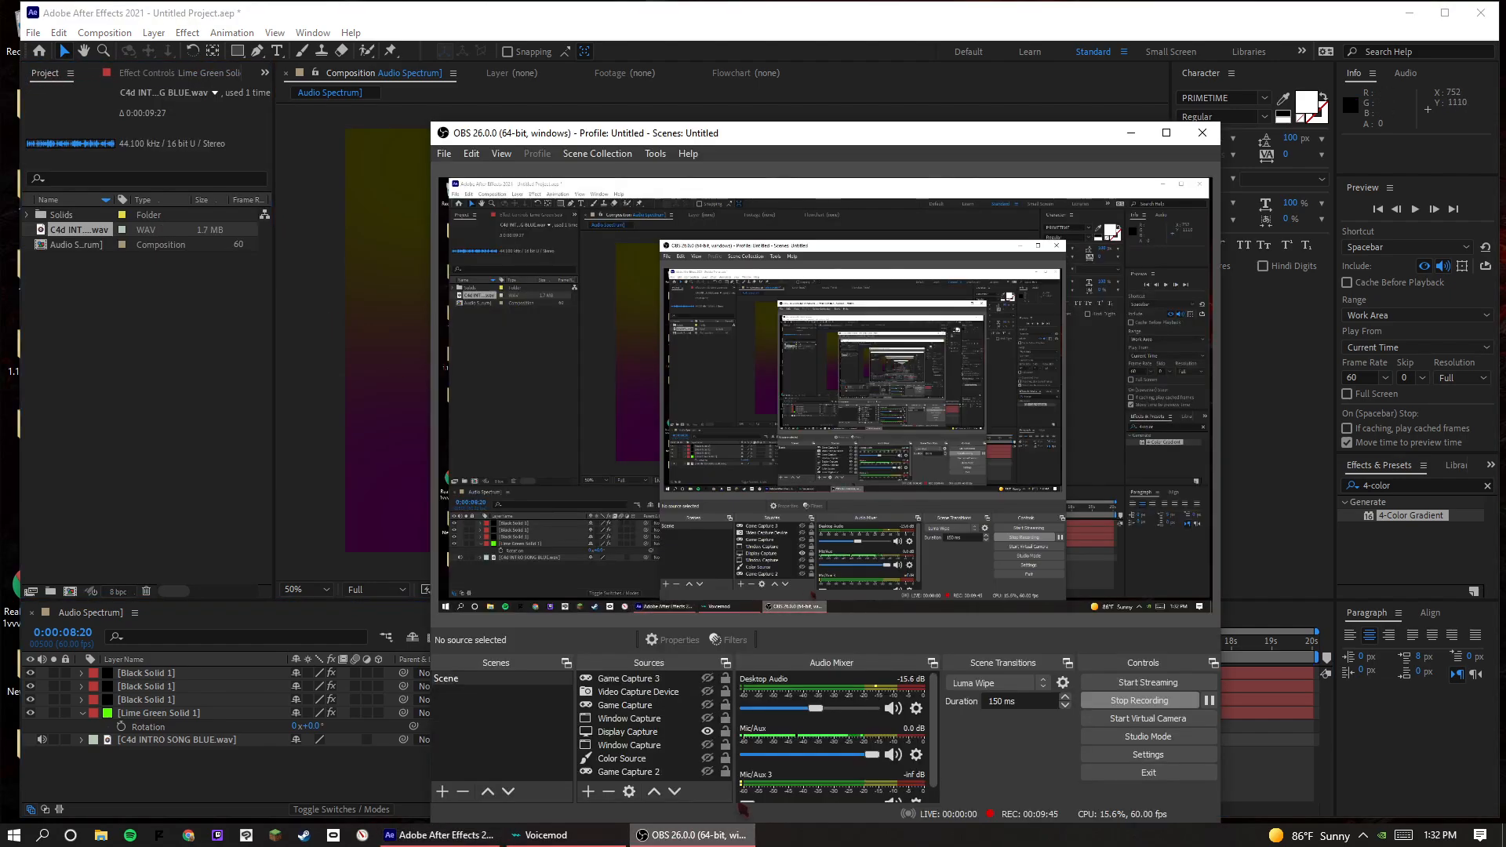
click(1208, 700)
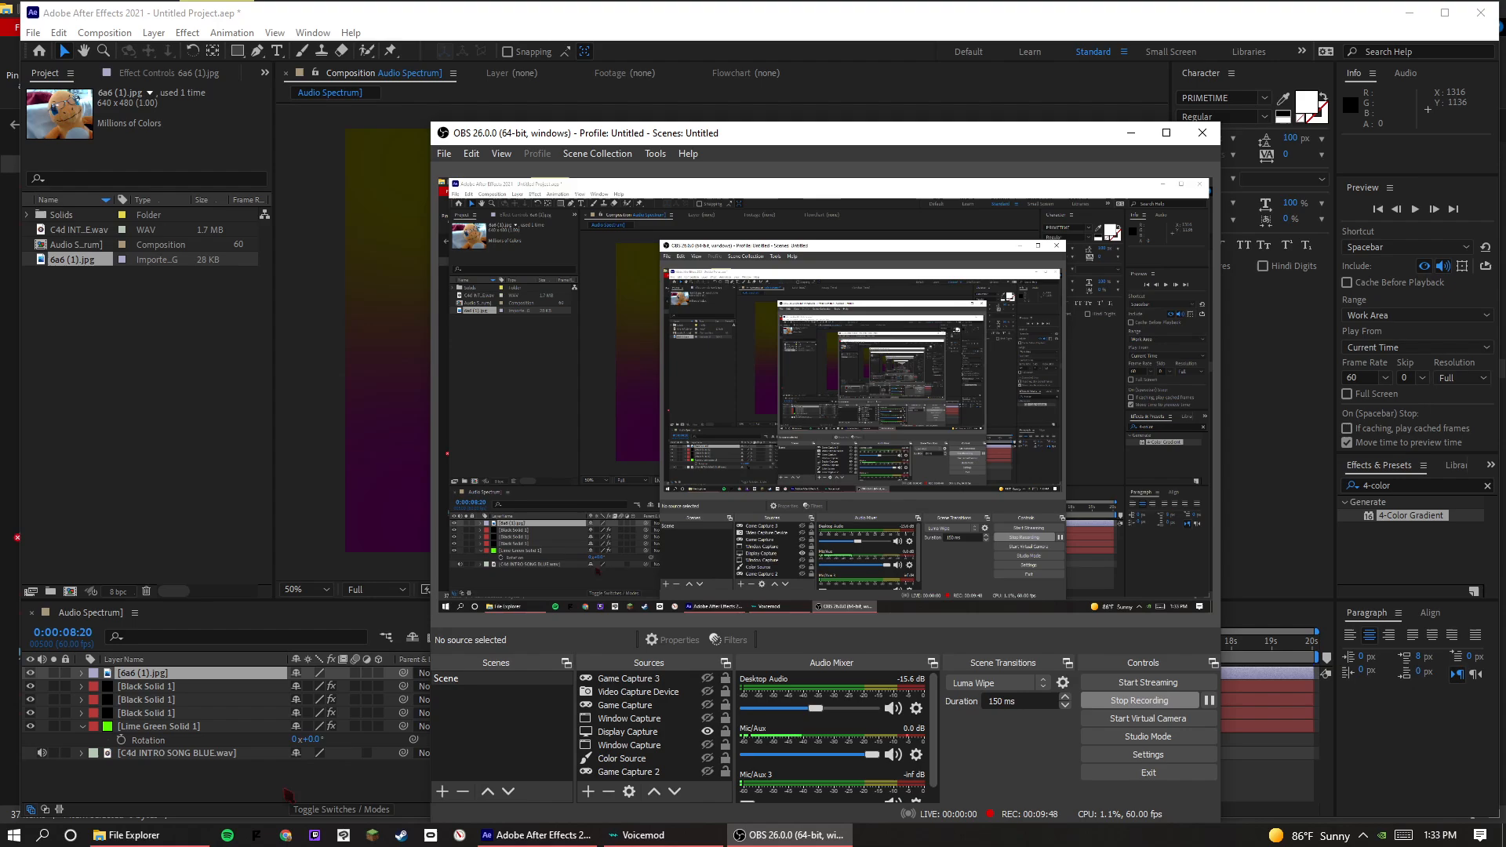
right_click(125, 834)
click(118, 807)
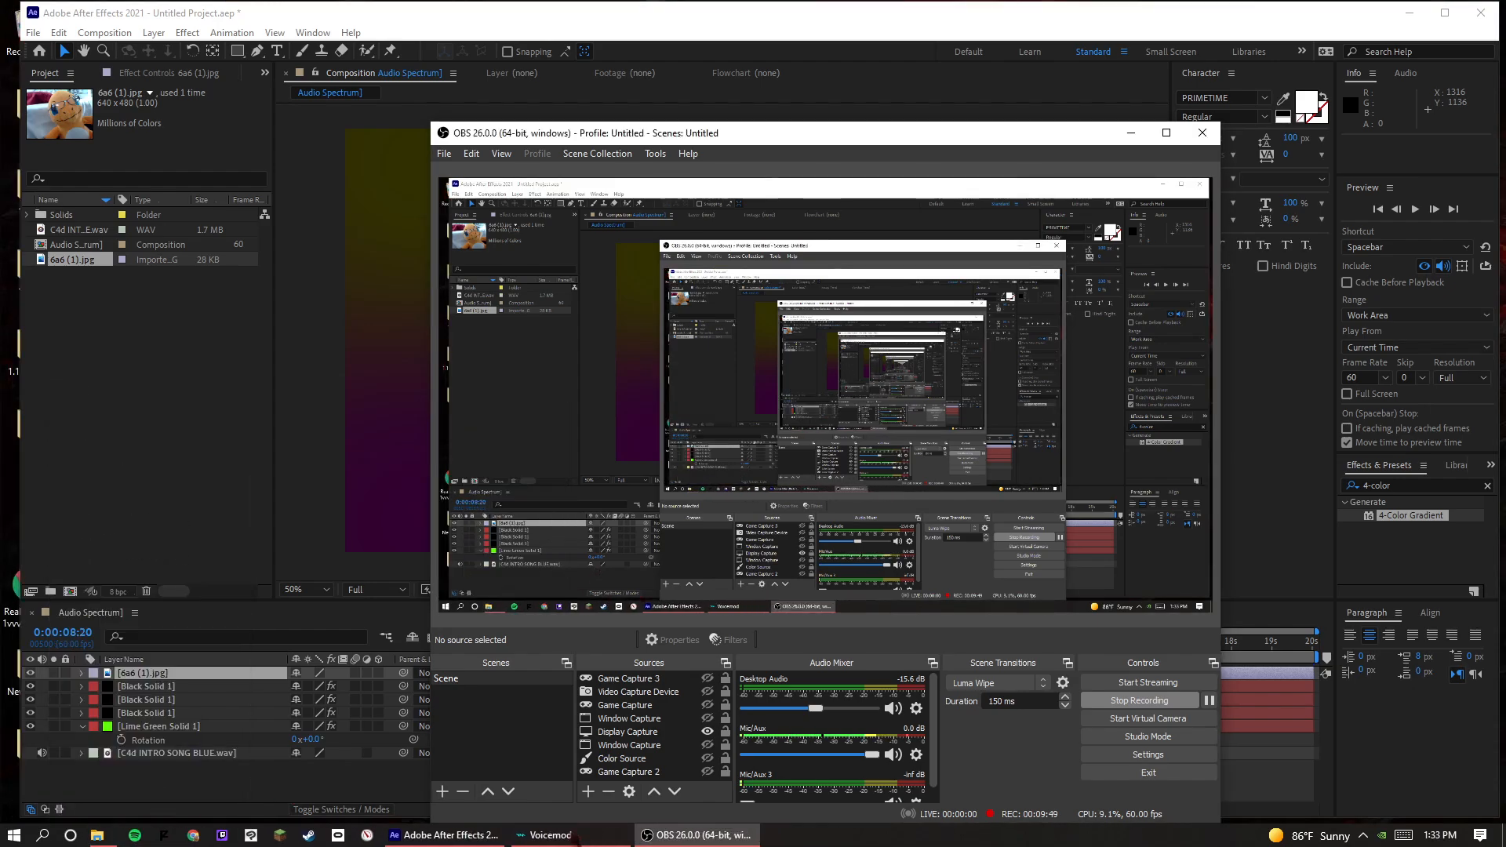
click(1254, 780)
- Enlarge the 6a6 (1).jpg image and move it over the spectrum circle, to about position 918, 576
double_click(709, 393)
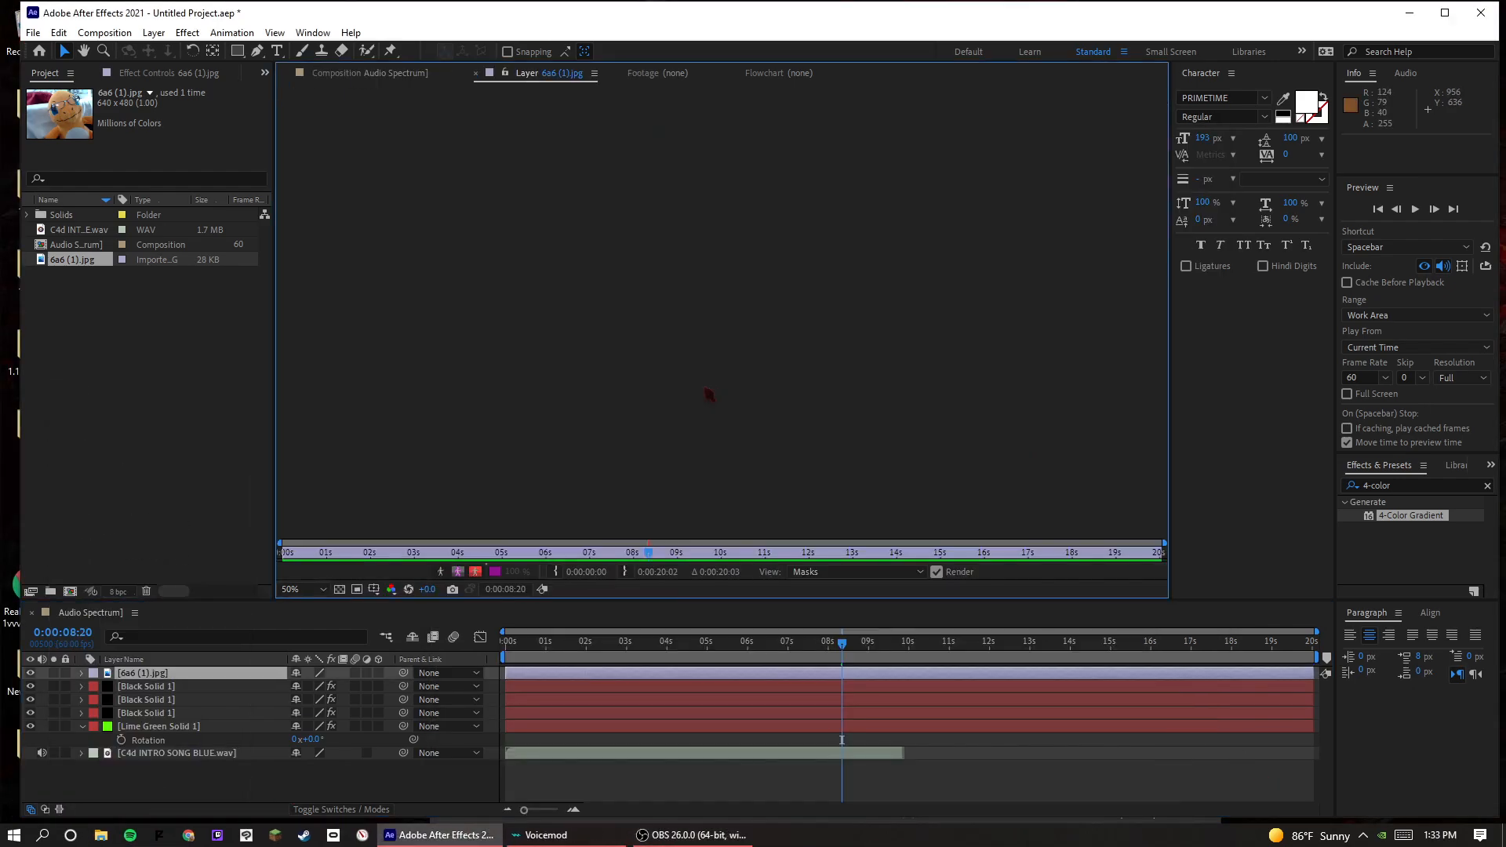
click(329, 73)
drag(723, 305, 691, 320)
drag(691, 320, 699, 302)
mouse_move(822, 429)
mouse_down()
mouse_move(851, 459)
mouse_move(823, 440)
mouse_move(830, 458)
mouse_up()
key(ctrl+z)
mouse_move(765, 374)
mouse_down()
mouse_move(776, 428)
mouse_move(772, 394)
mouse_up()
- Set the image's Opacity to 50%, then stretch it and move it to about 886, 604 so the face fills the spectrum circle
key(t)
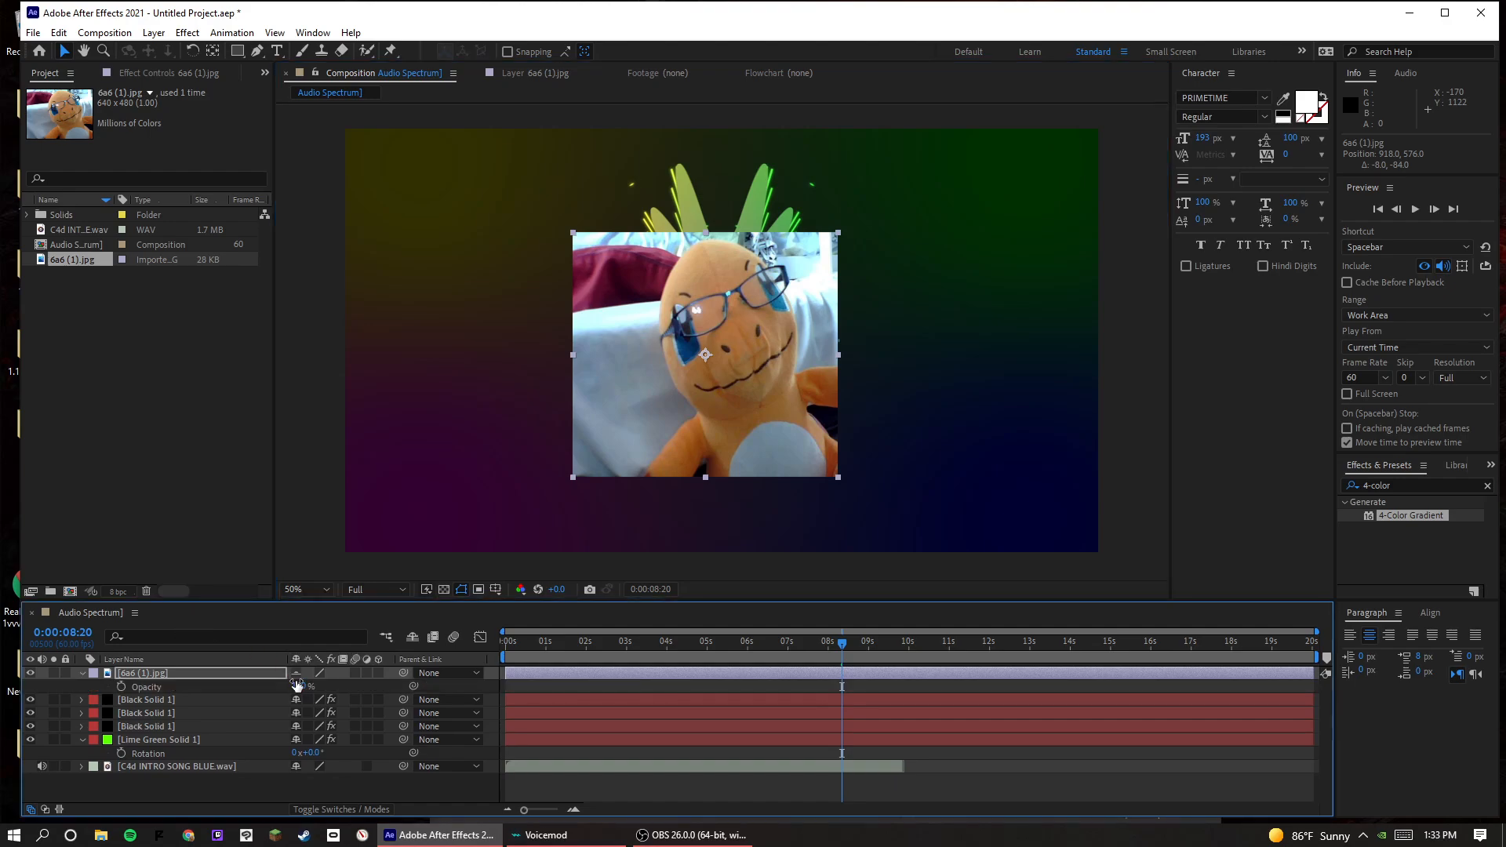
click(302, 686)
text(50)
key(Return)
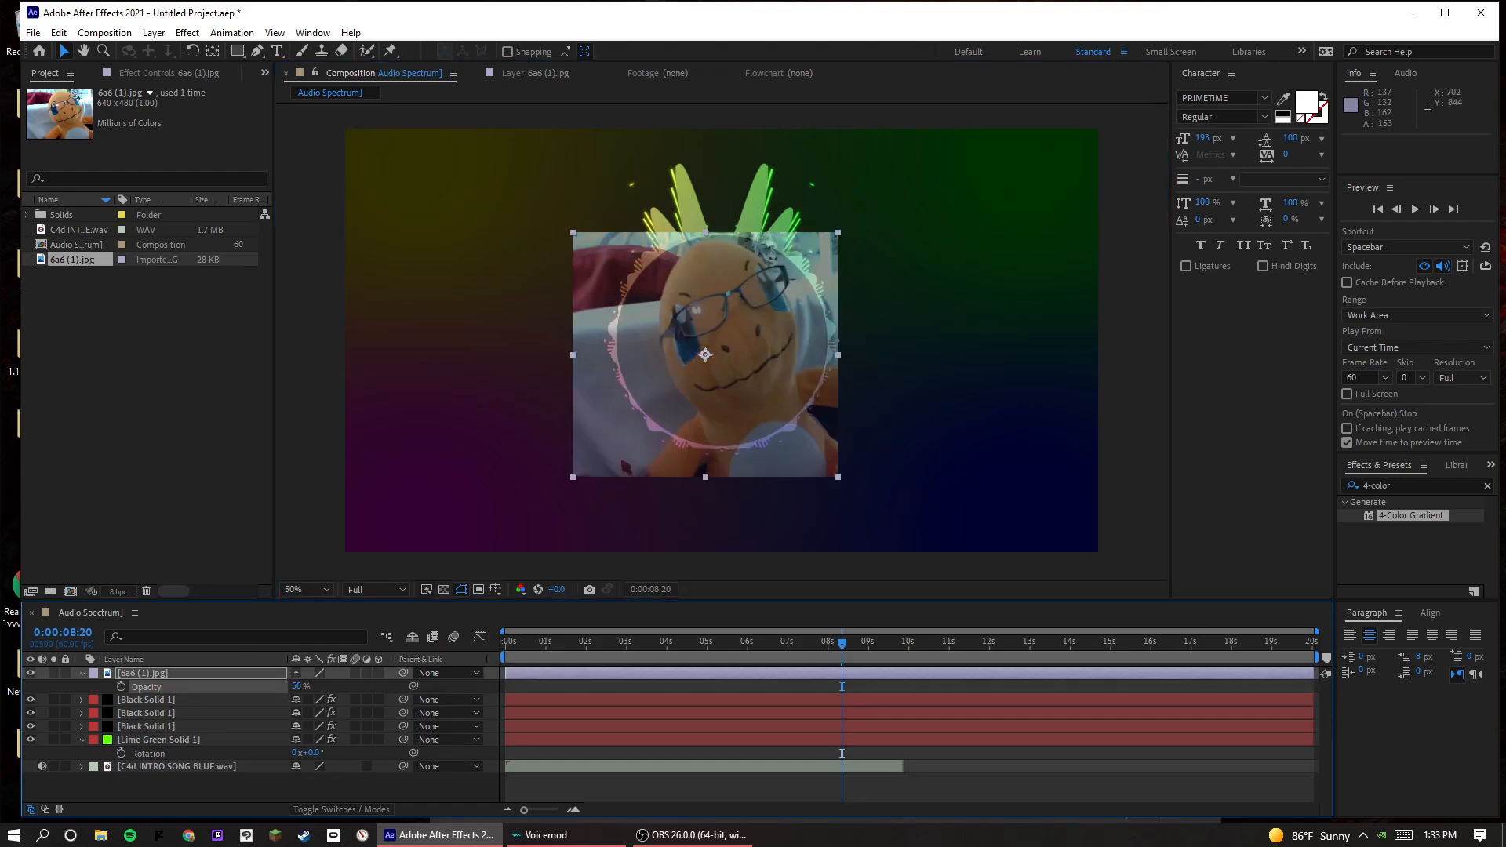
drag(621, 463, 616, 470)
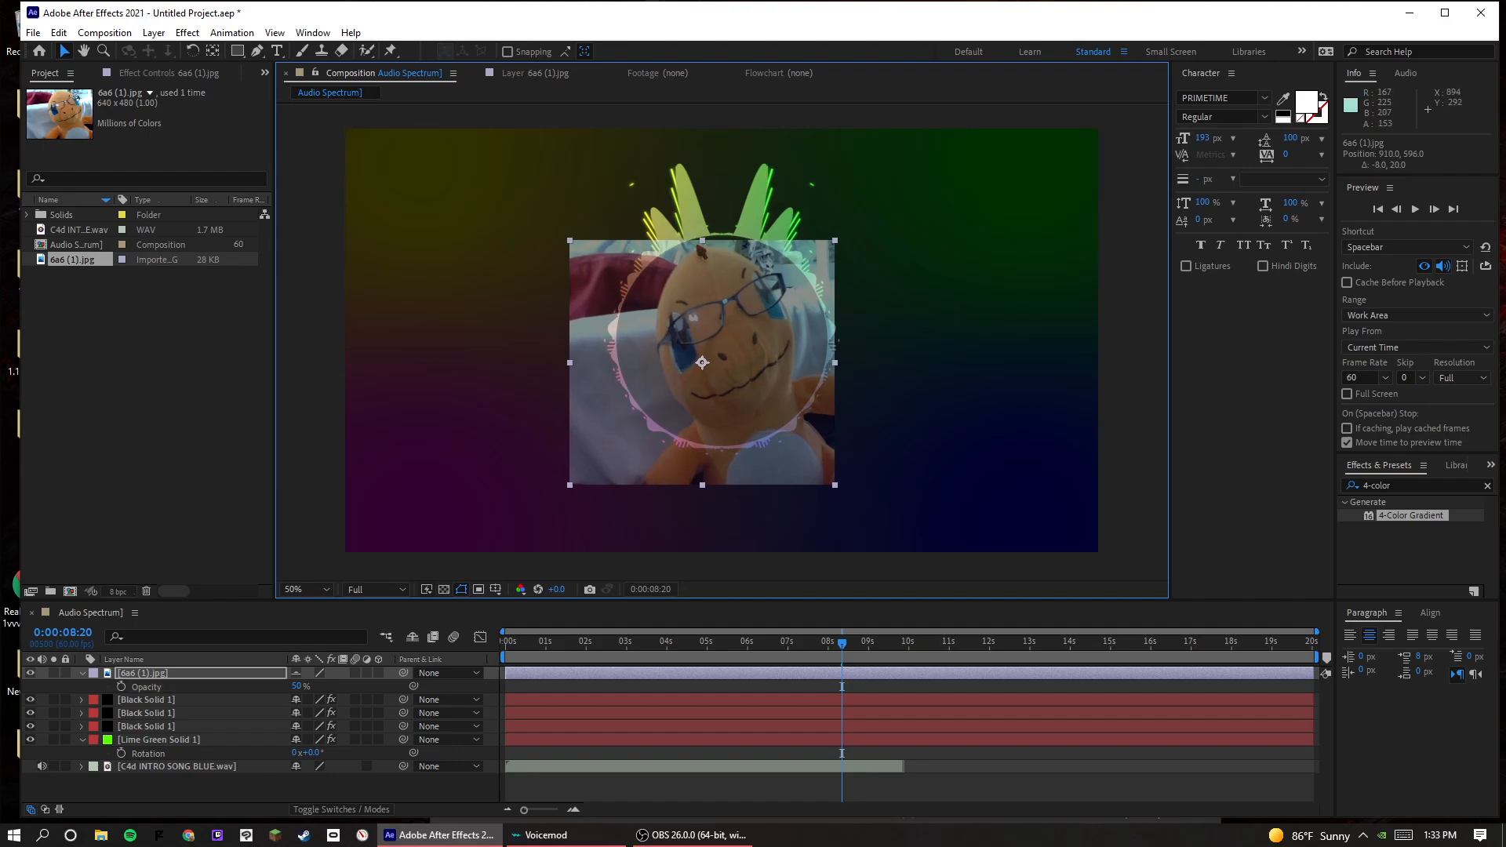
drag(702, 242, 702, 228)
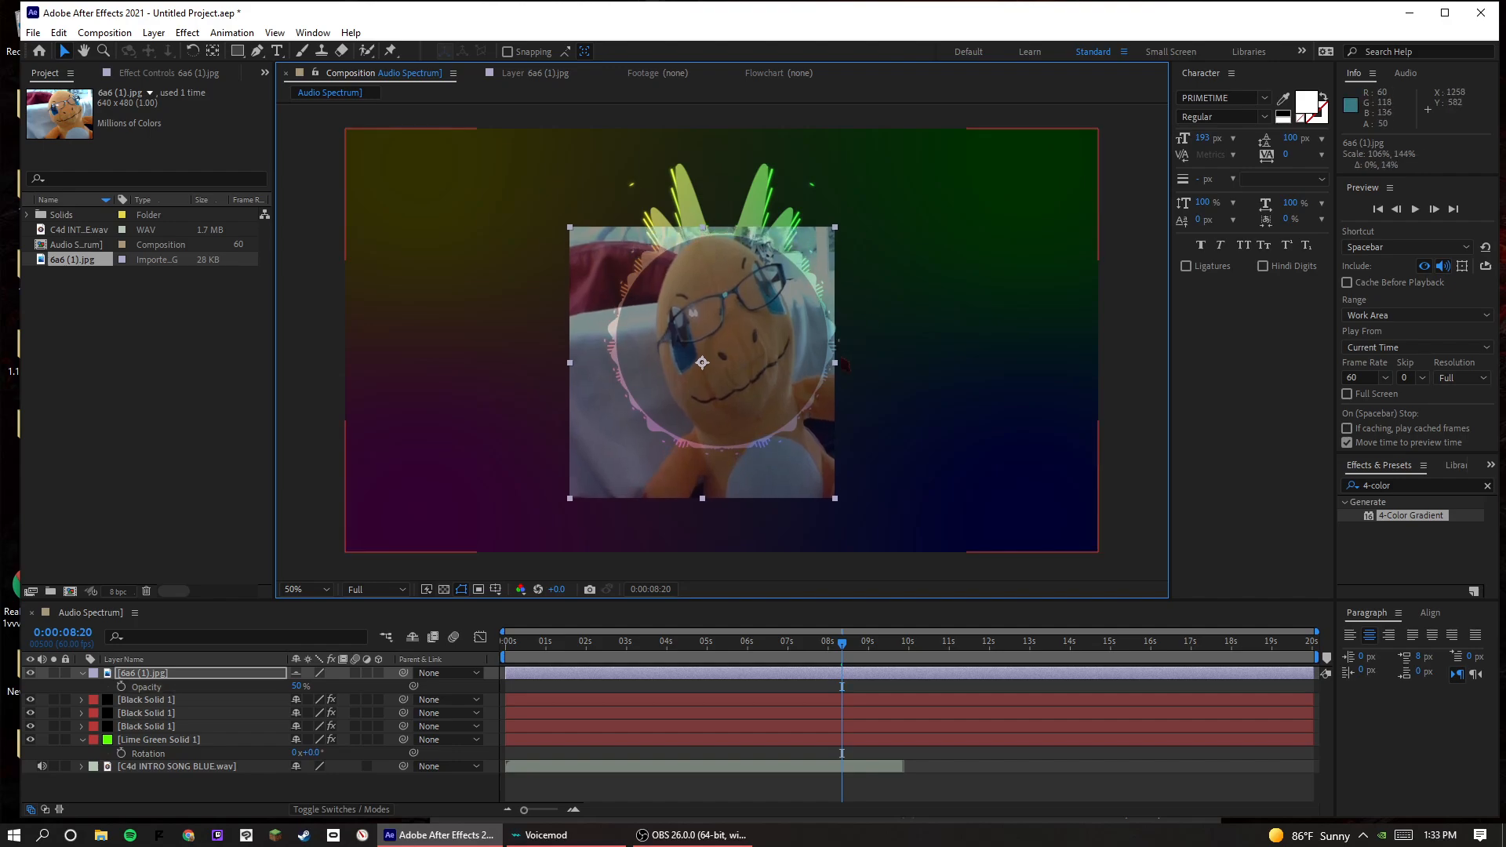
drag(836, 362, 782, 380)
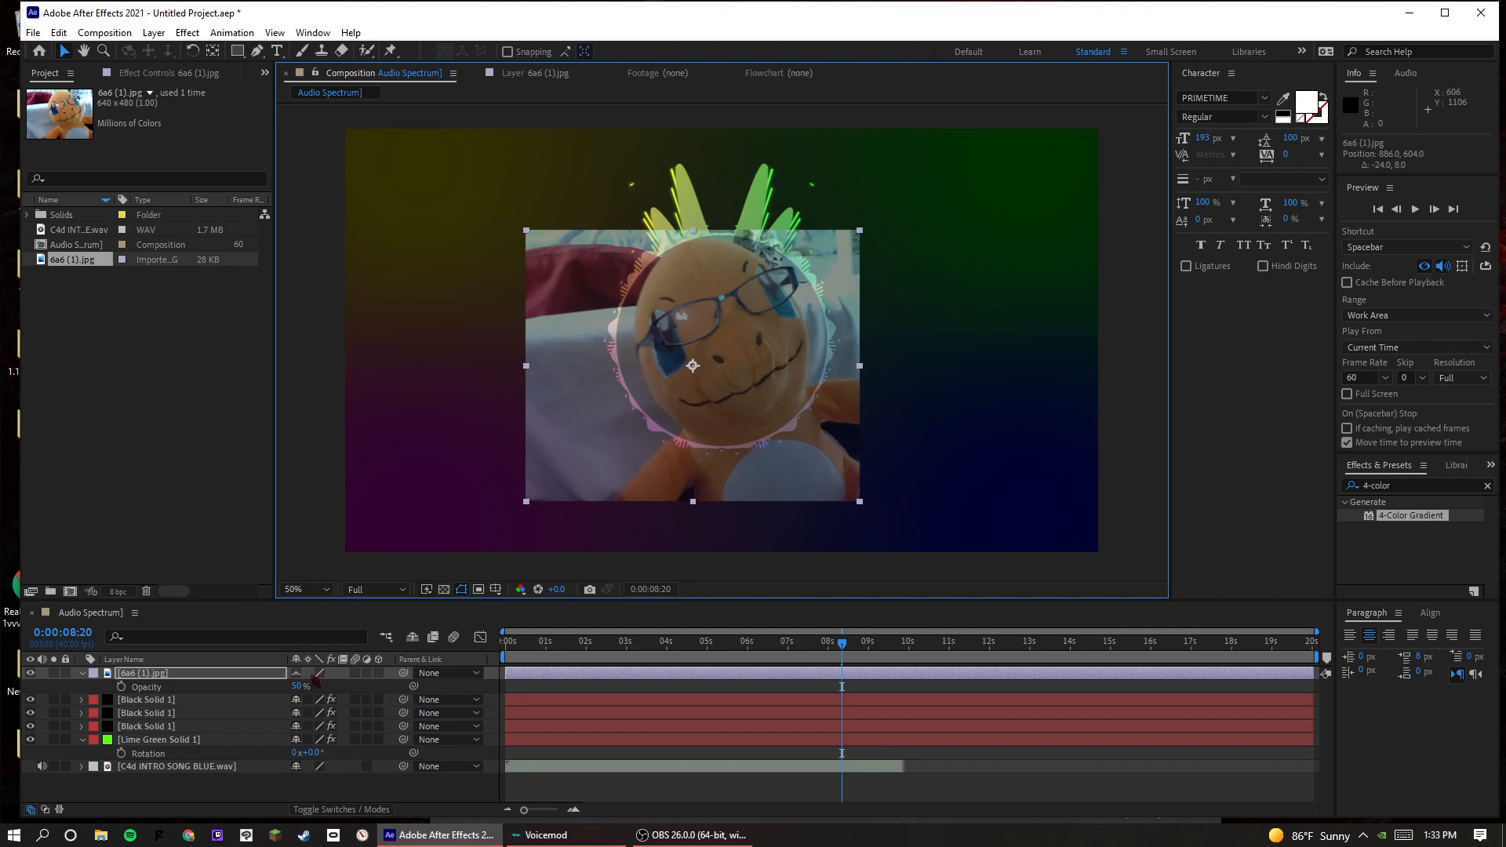
- Restore the image's Opacity to 100% and add an elliptical mask filling the image layer
drag(301, 686, 703, 697)
click(237, 50)
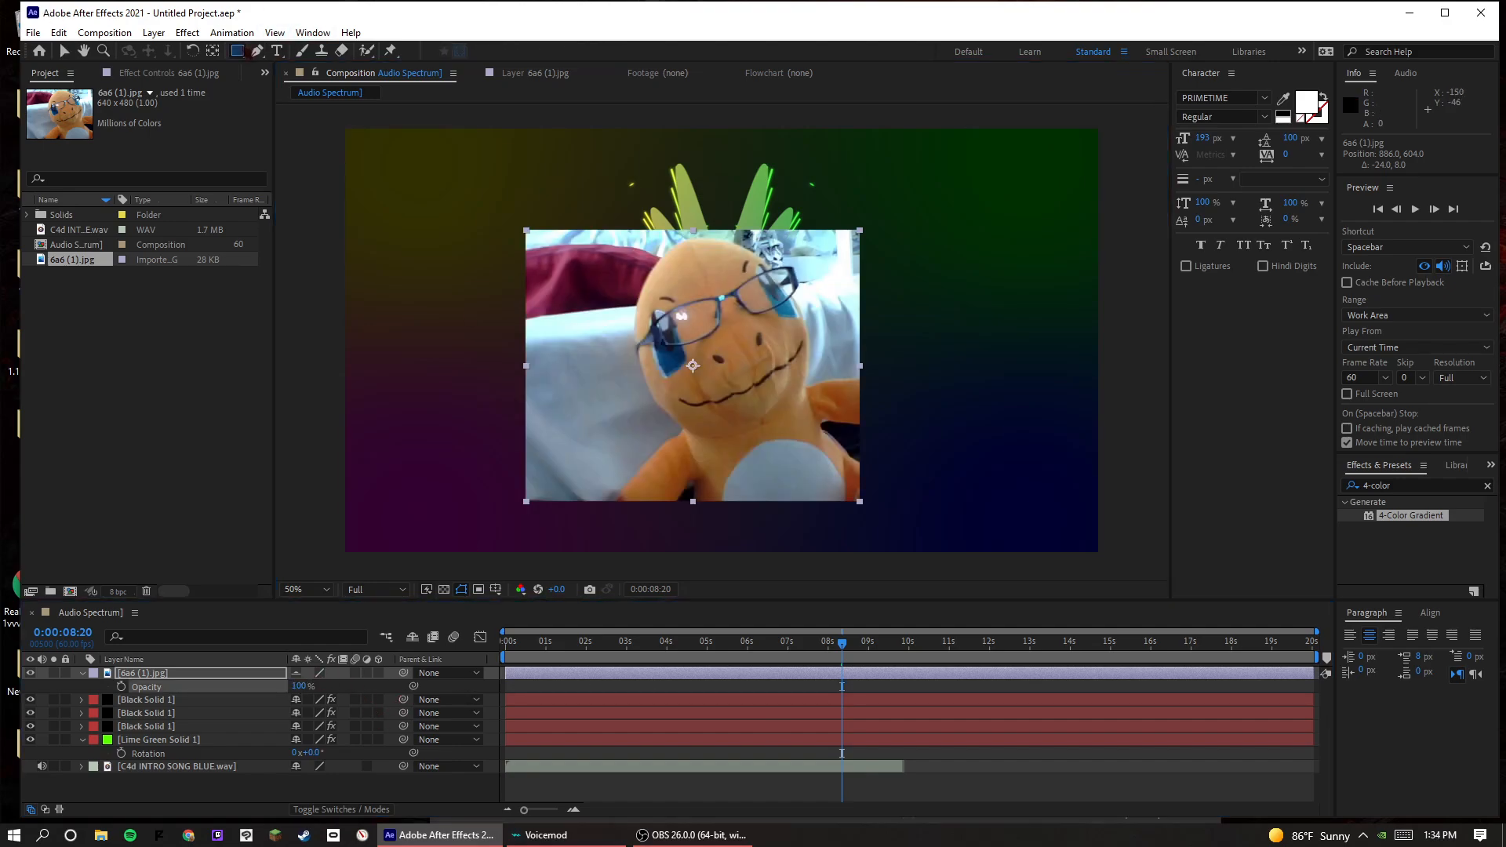
double_click(236, 50)
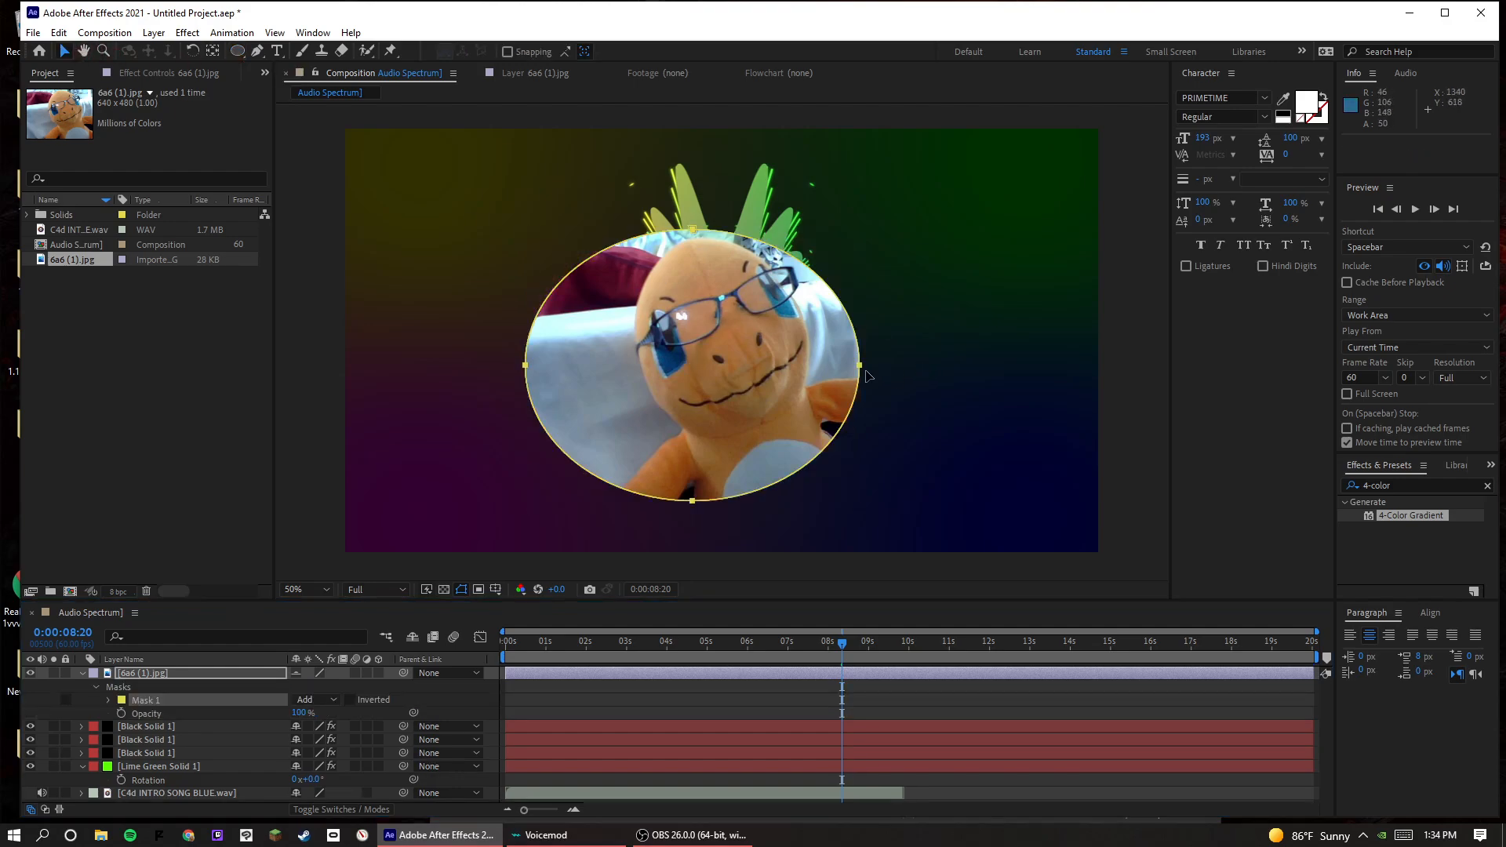
- Free-transform the elliptical mask on the image, narrowing and shortening it to a circle the size of the spectrum ring
drag(858, 364, 826, 364)
key(ctrl+z)
key(ctrl+t)
drag(530, 368, 615, 382)
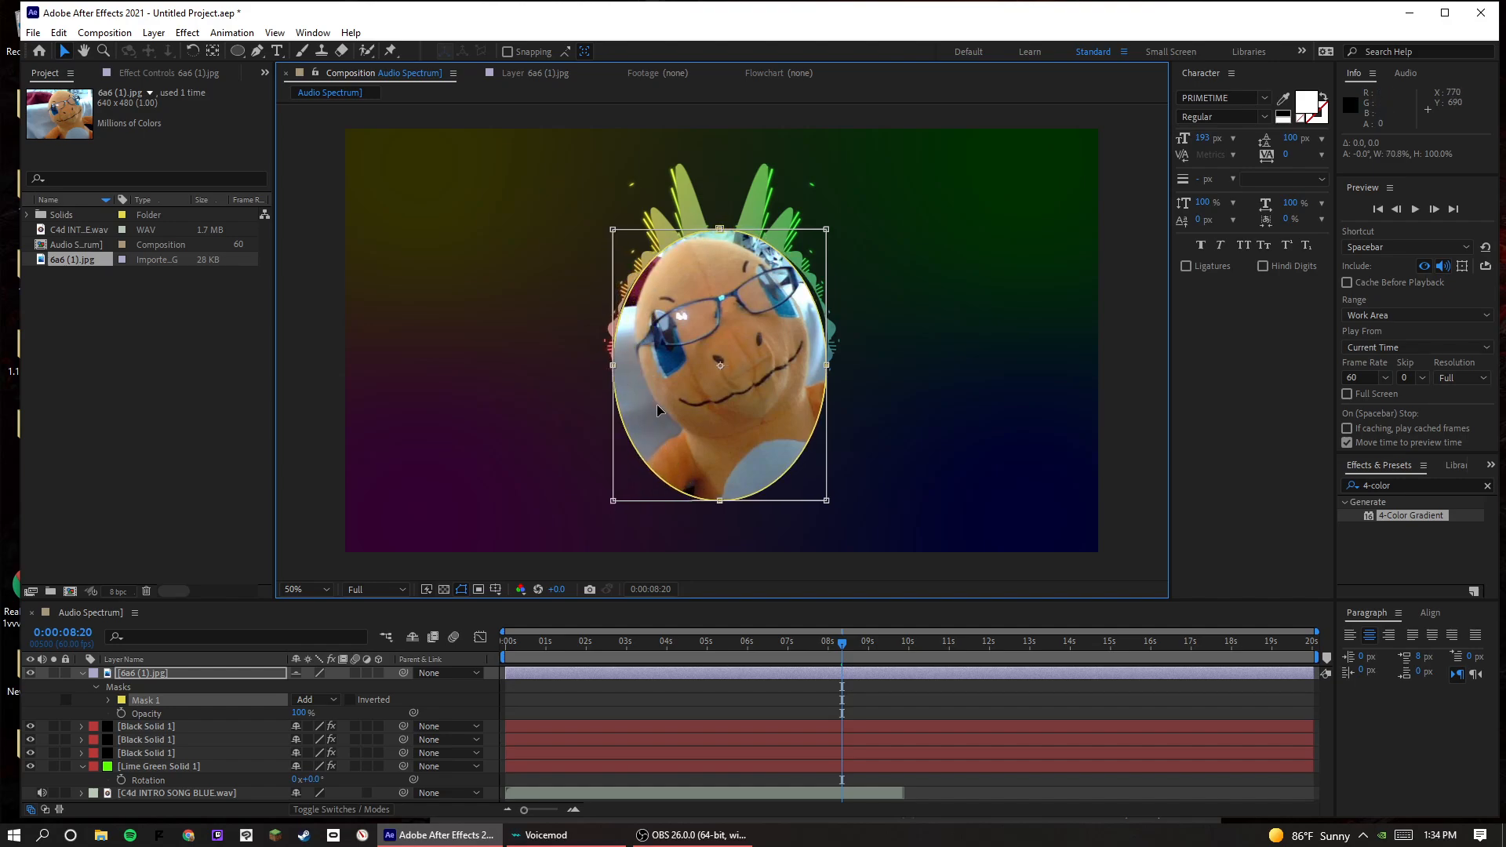
drag(720, 499, 709, 455)
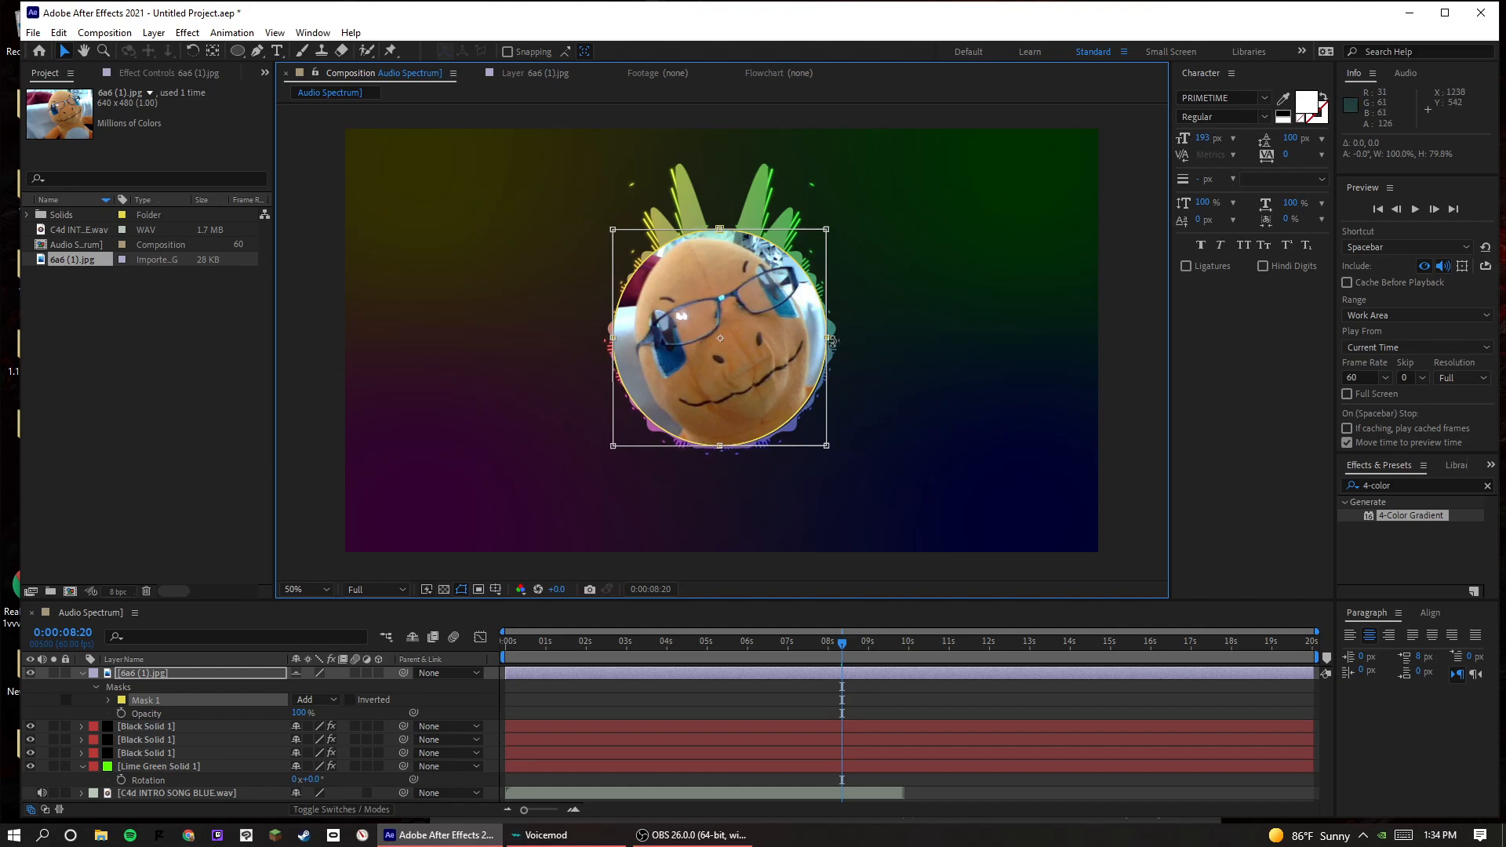
- Fine-tune the mask's edges so the image circle sits just inside the spectrum ring, then deselect it
drag(722, 226, 720, 240)
drag(614, 343, 618, 343)
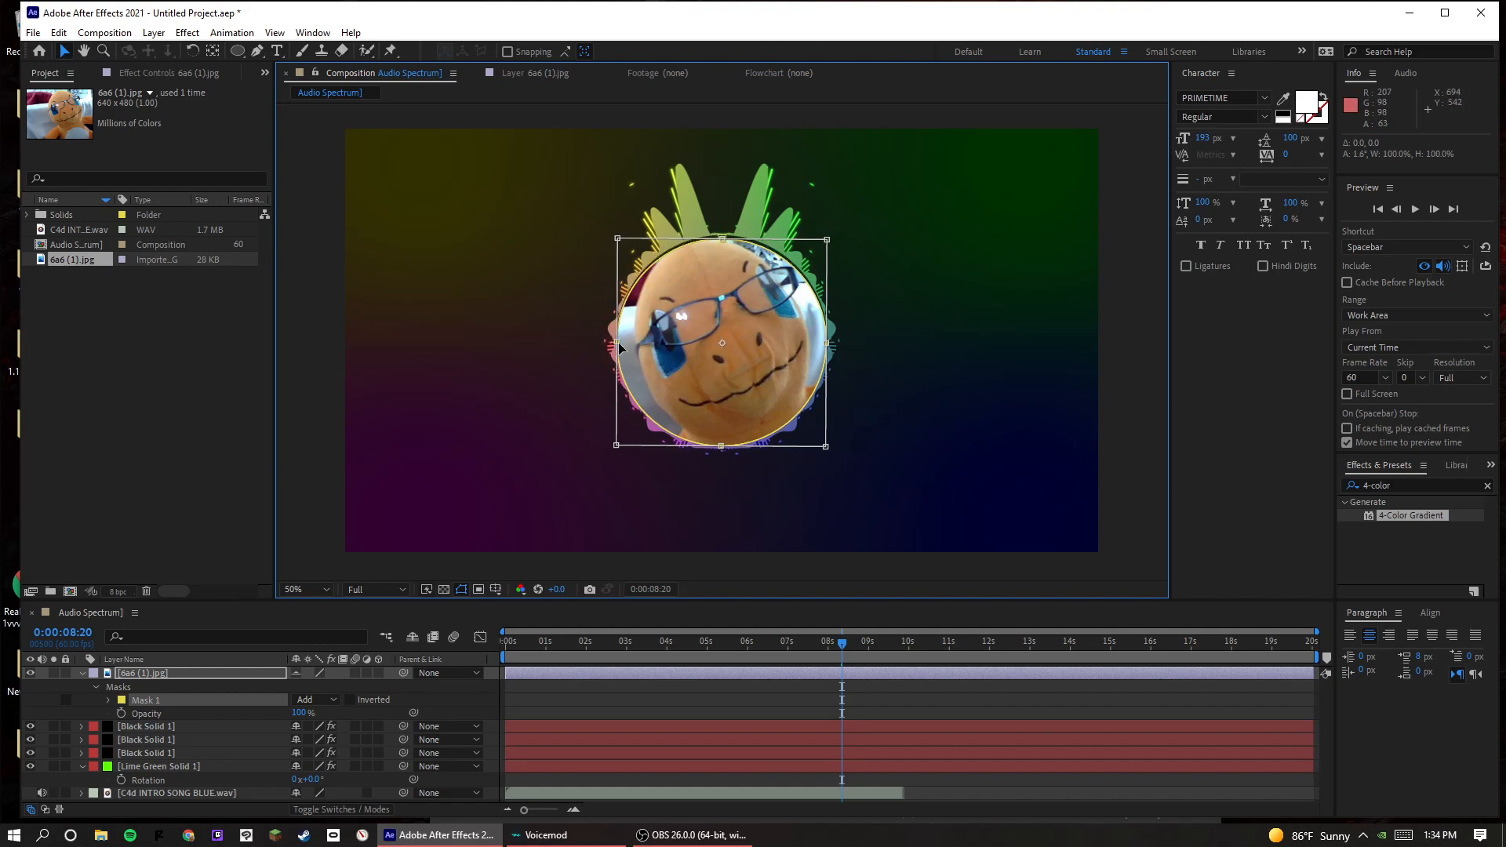
mouse_move(605, 347)
mouse_down()
mouse_move(633, 349)
mouse_move(619, 348)
mouse_up()
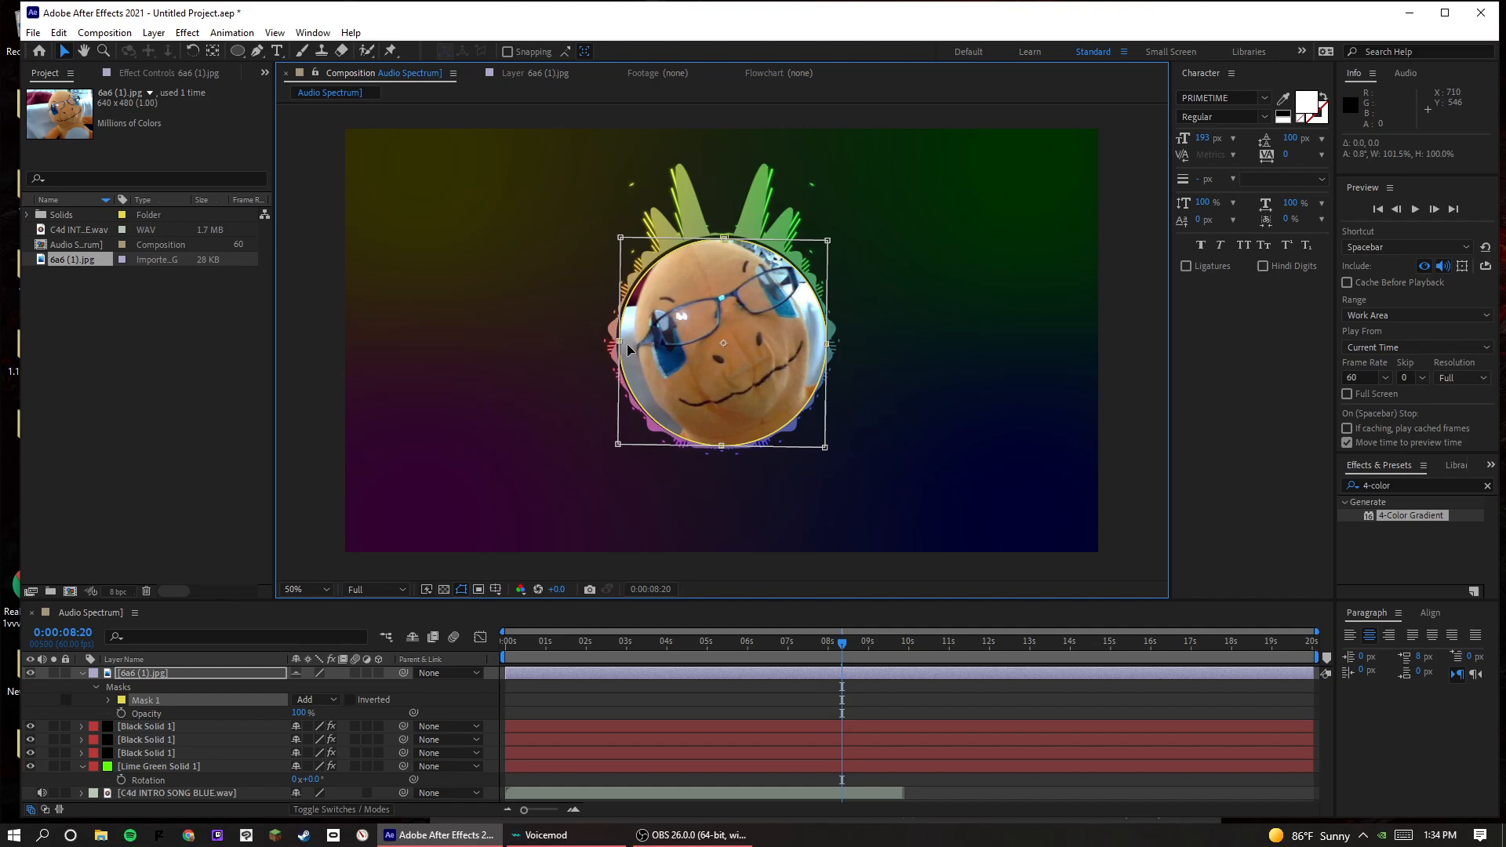
drag(722, 444, 722, 441)
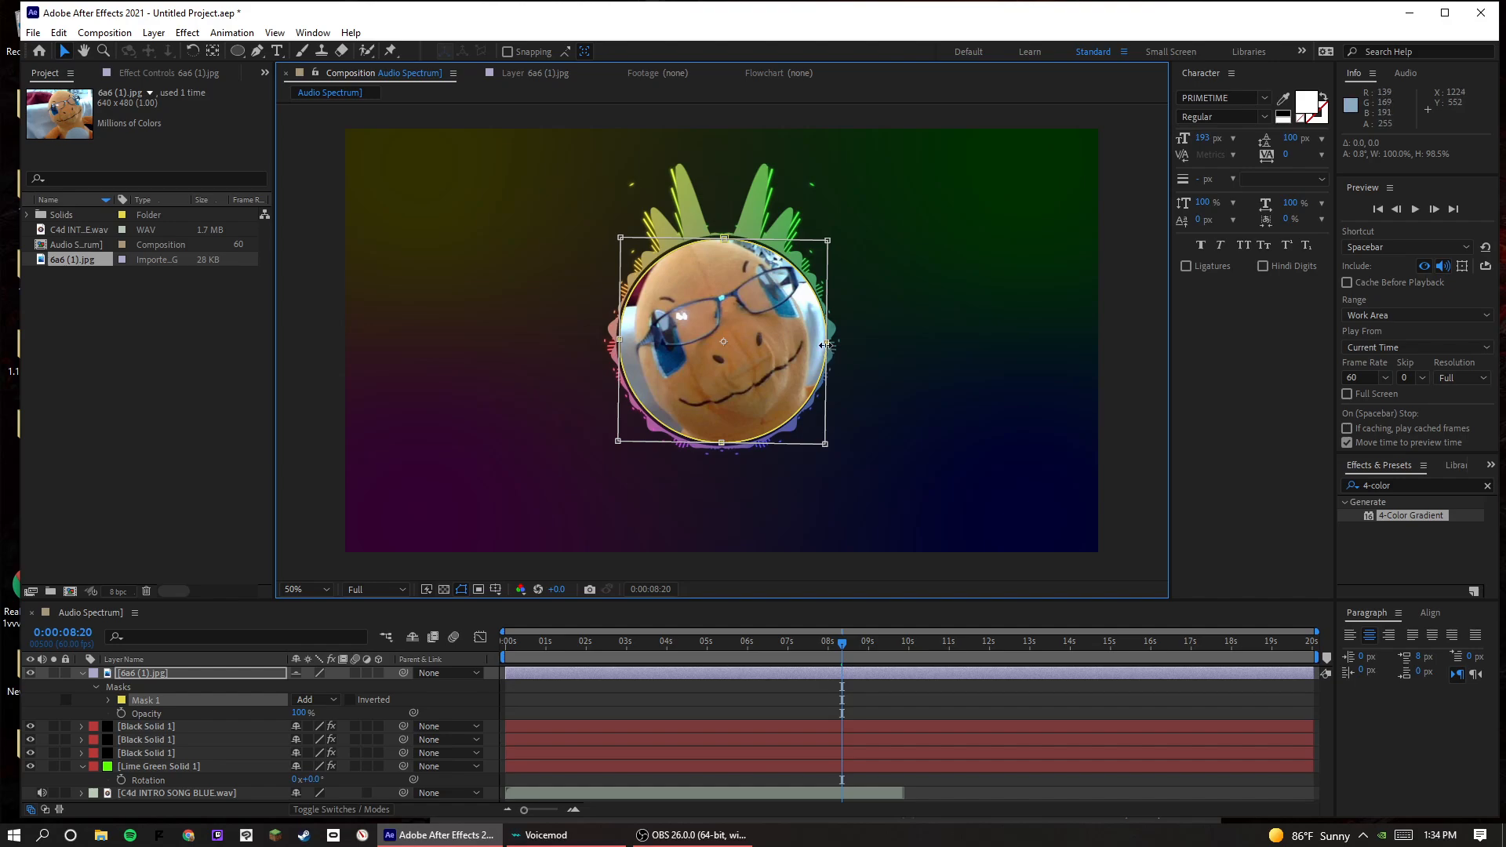
drag(826, 345, 826, 346)
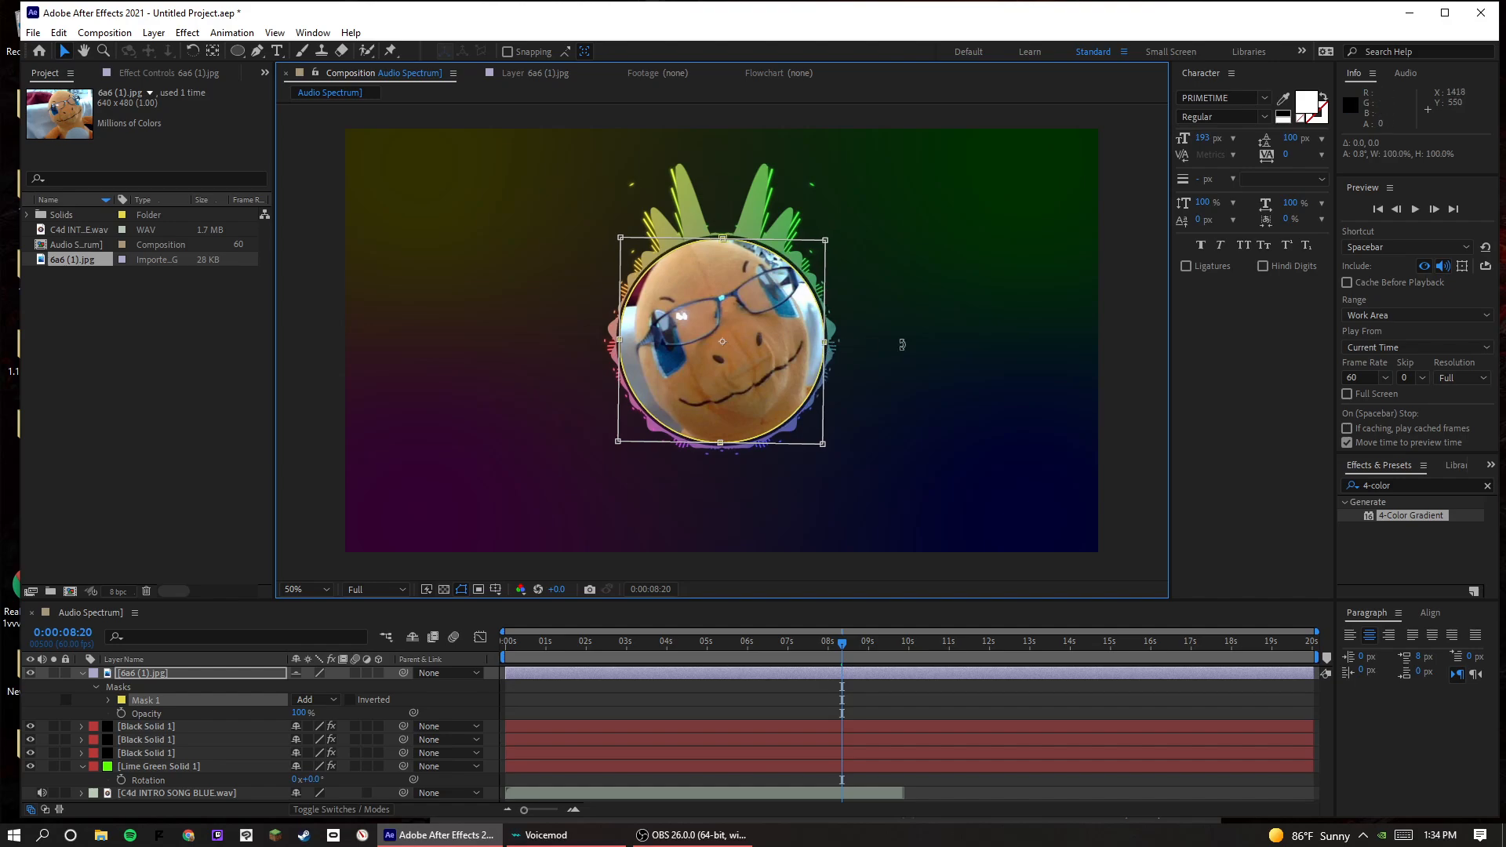
click(632, 693)
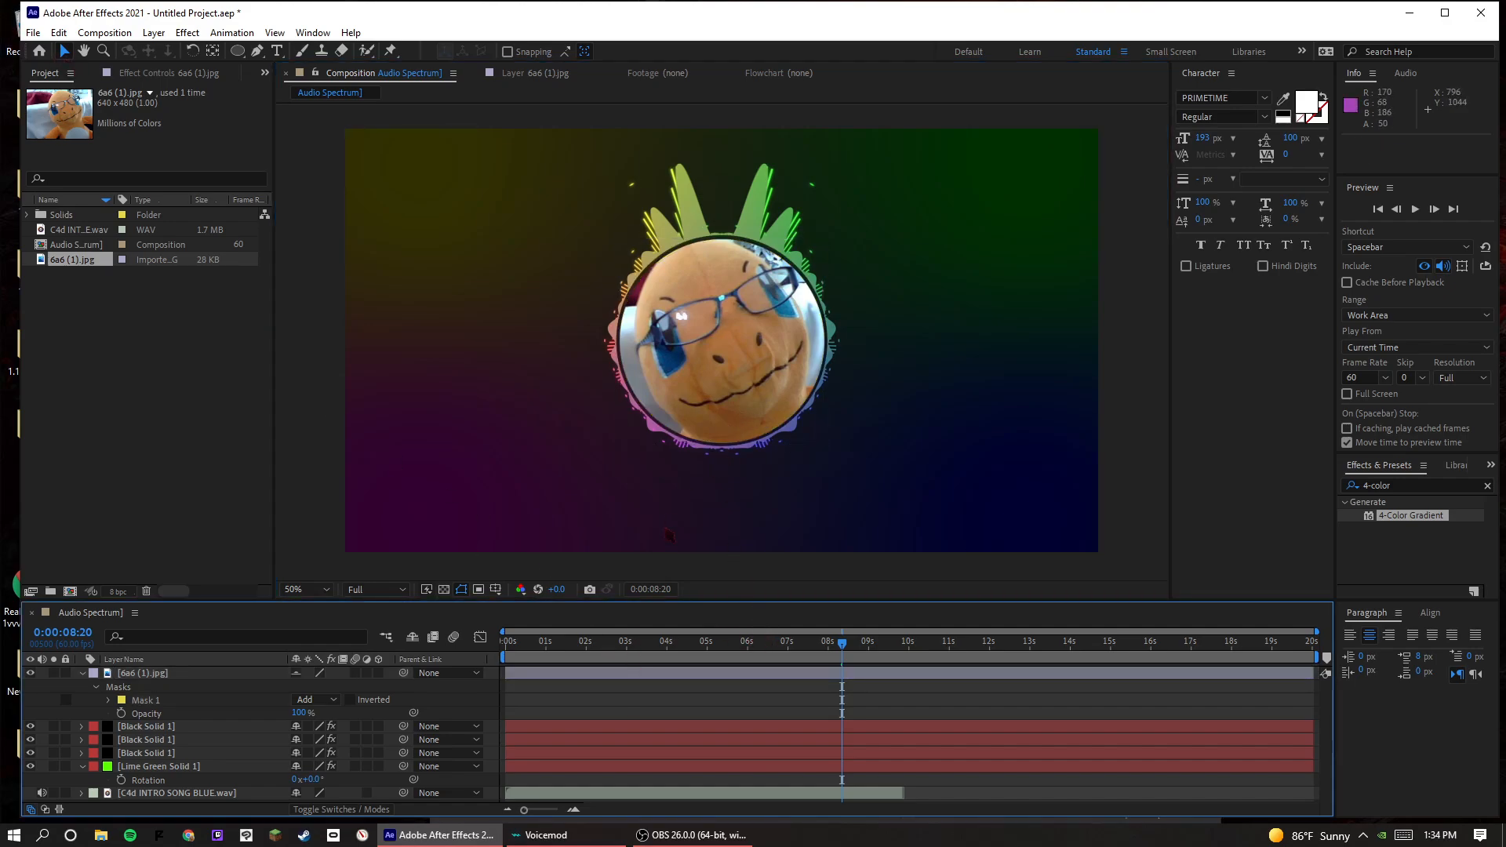
- Apply the 4-Color Gradient effect to the 6a6 (1).jpg layer and set its Blending Mode to Hue
drag(1409, 517, 293, 676)
click(203, 280)
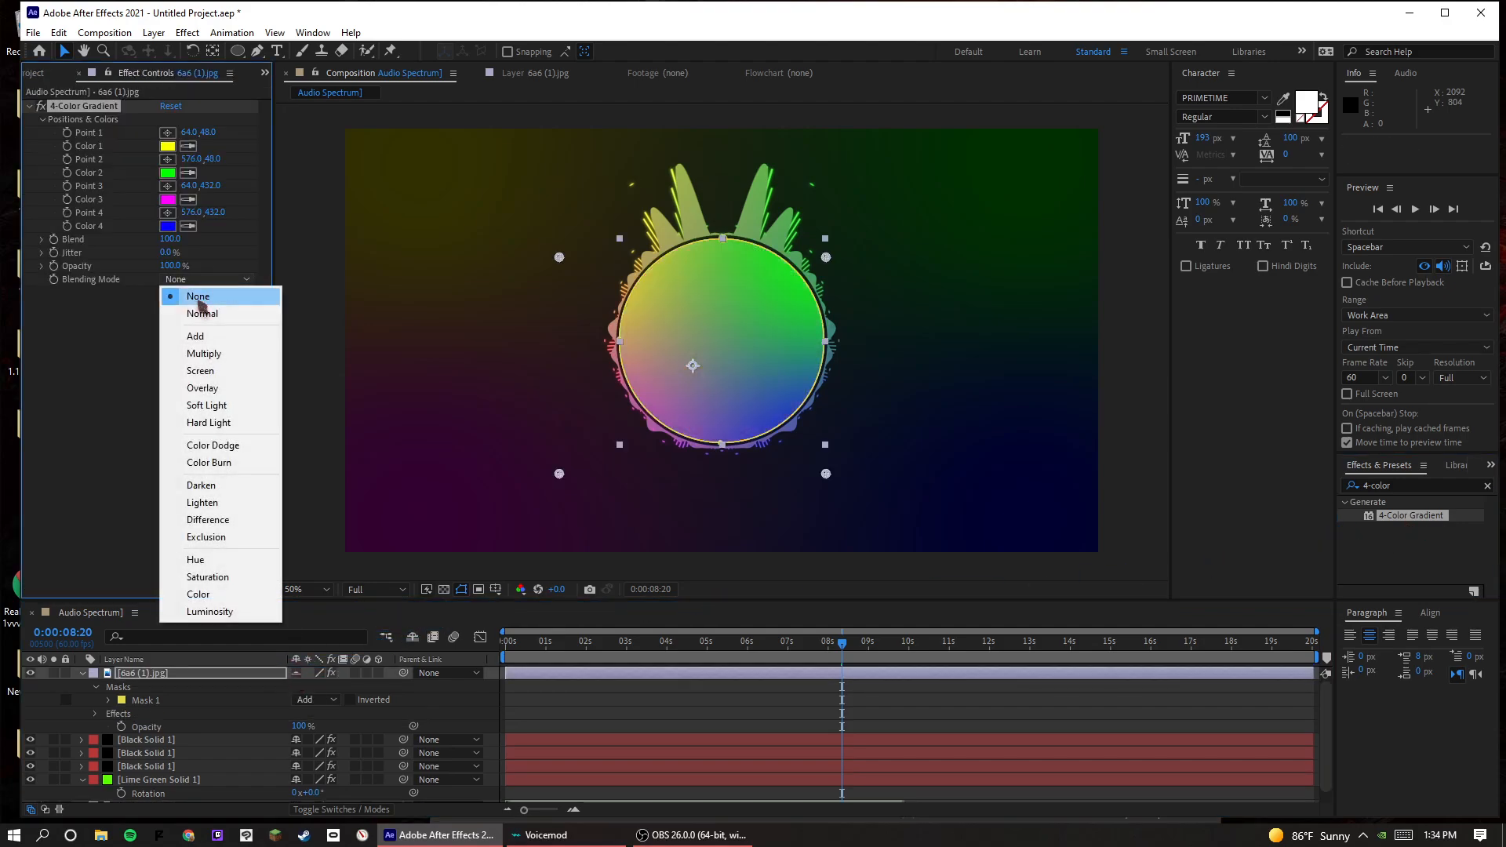
click(198, 559)
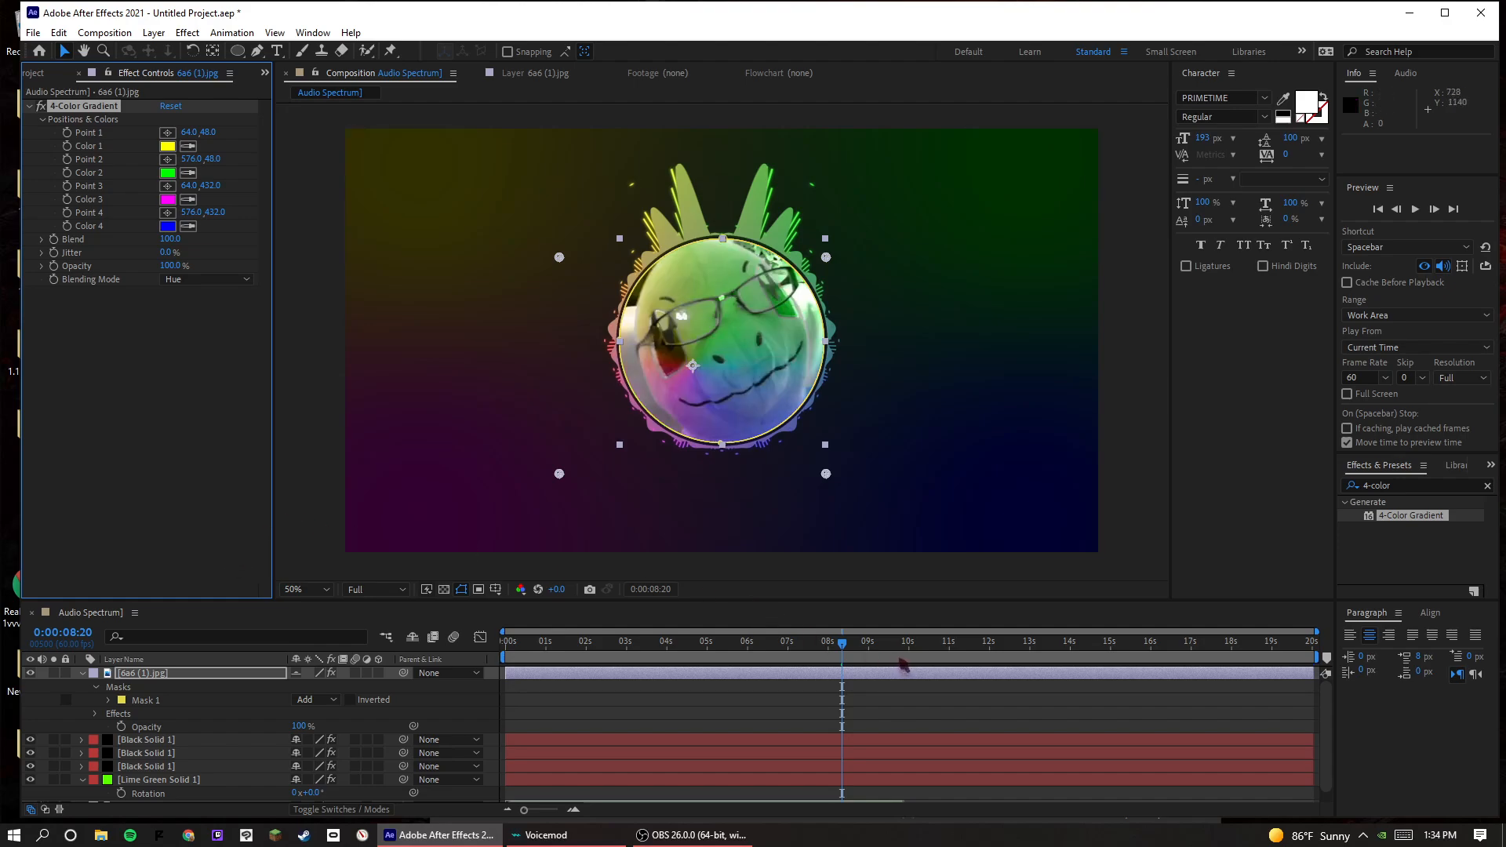
click(922, 646)
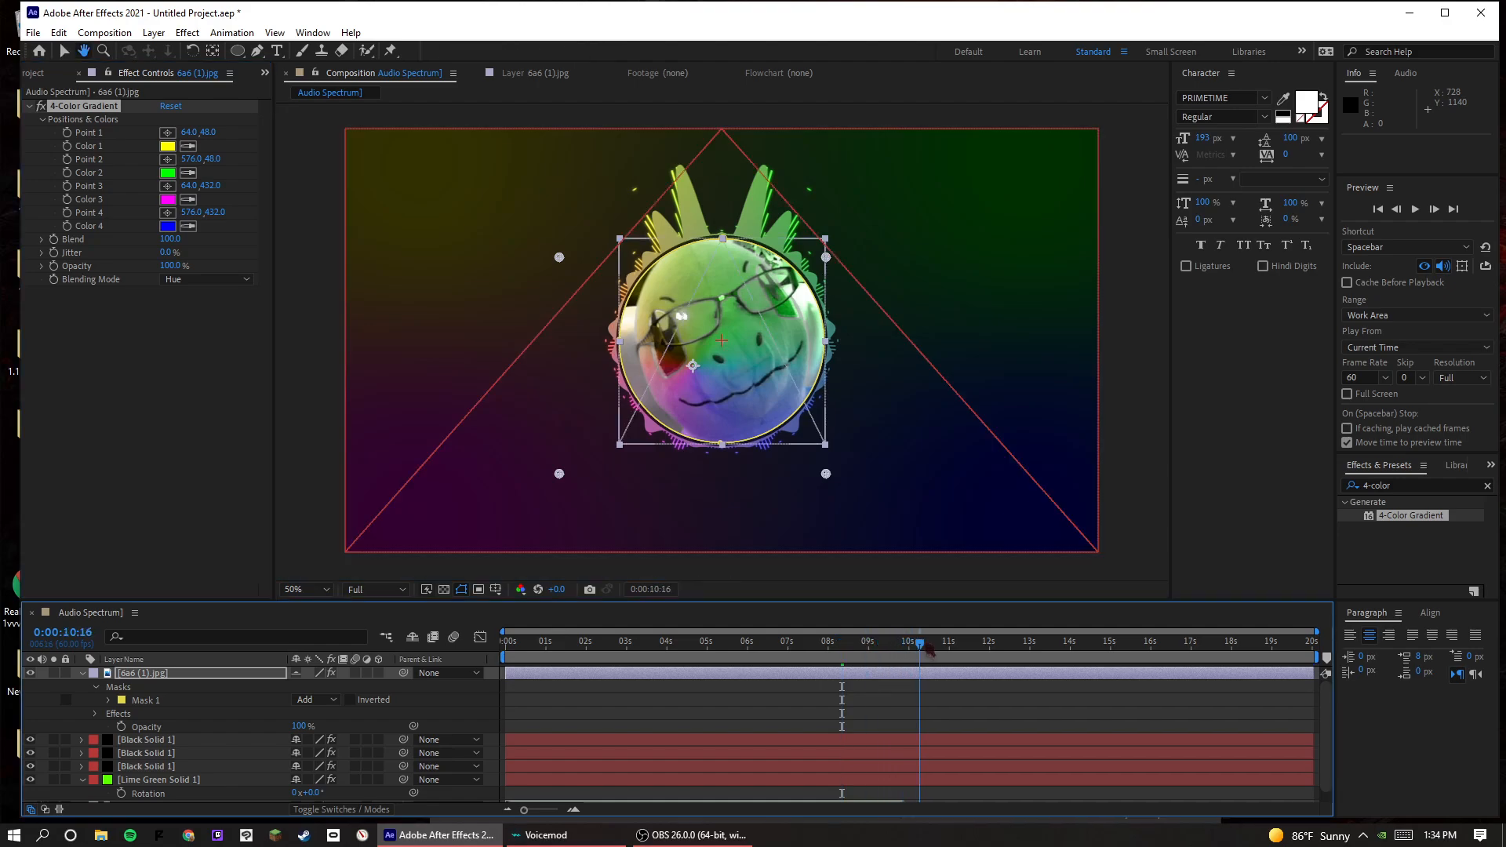
drag(929, 650, 925, 646)
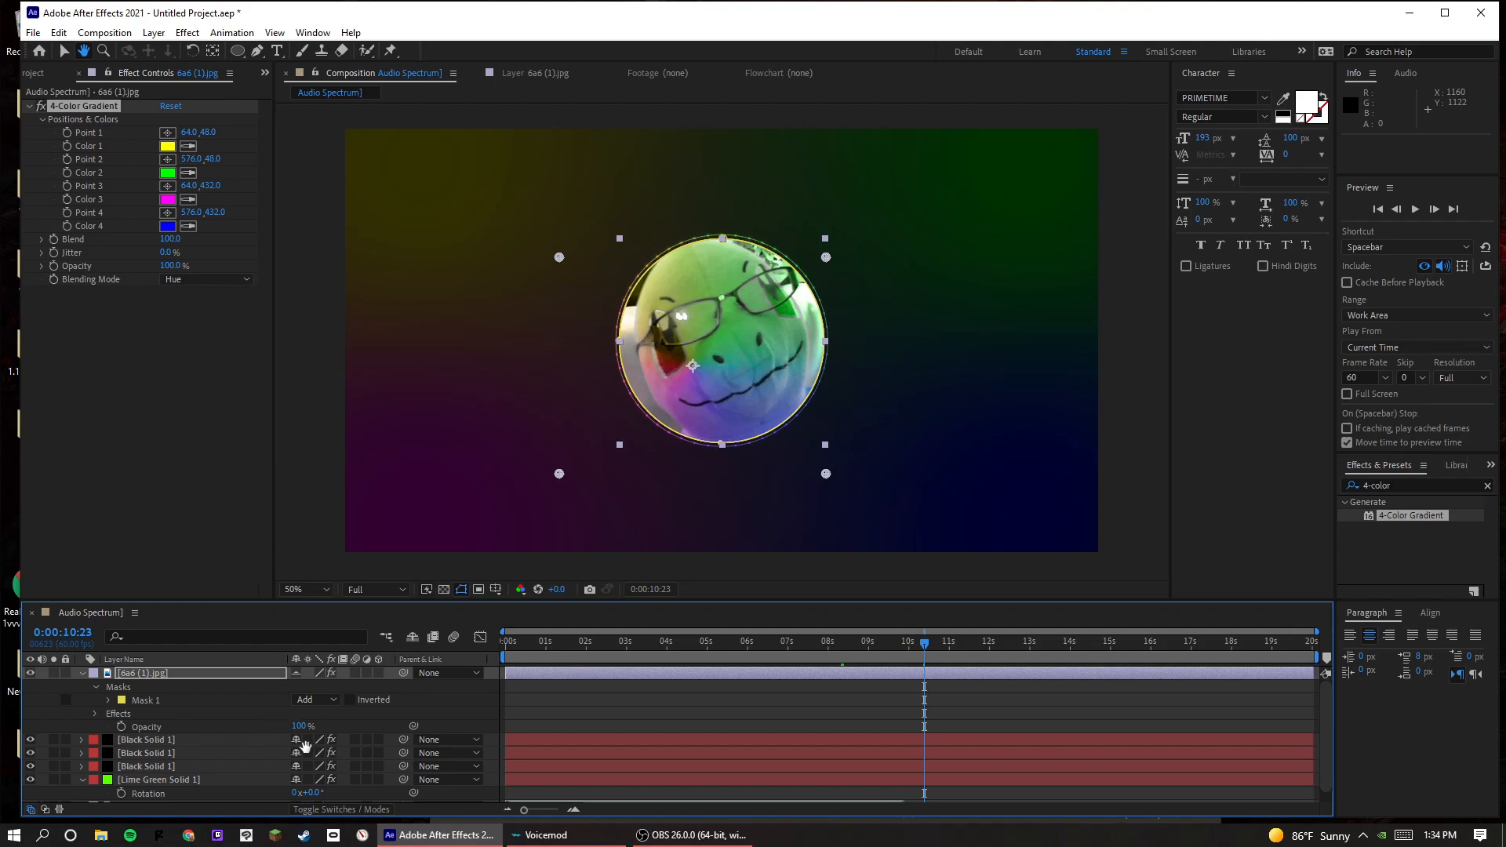
click(690, 834)
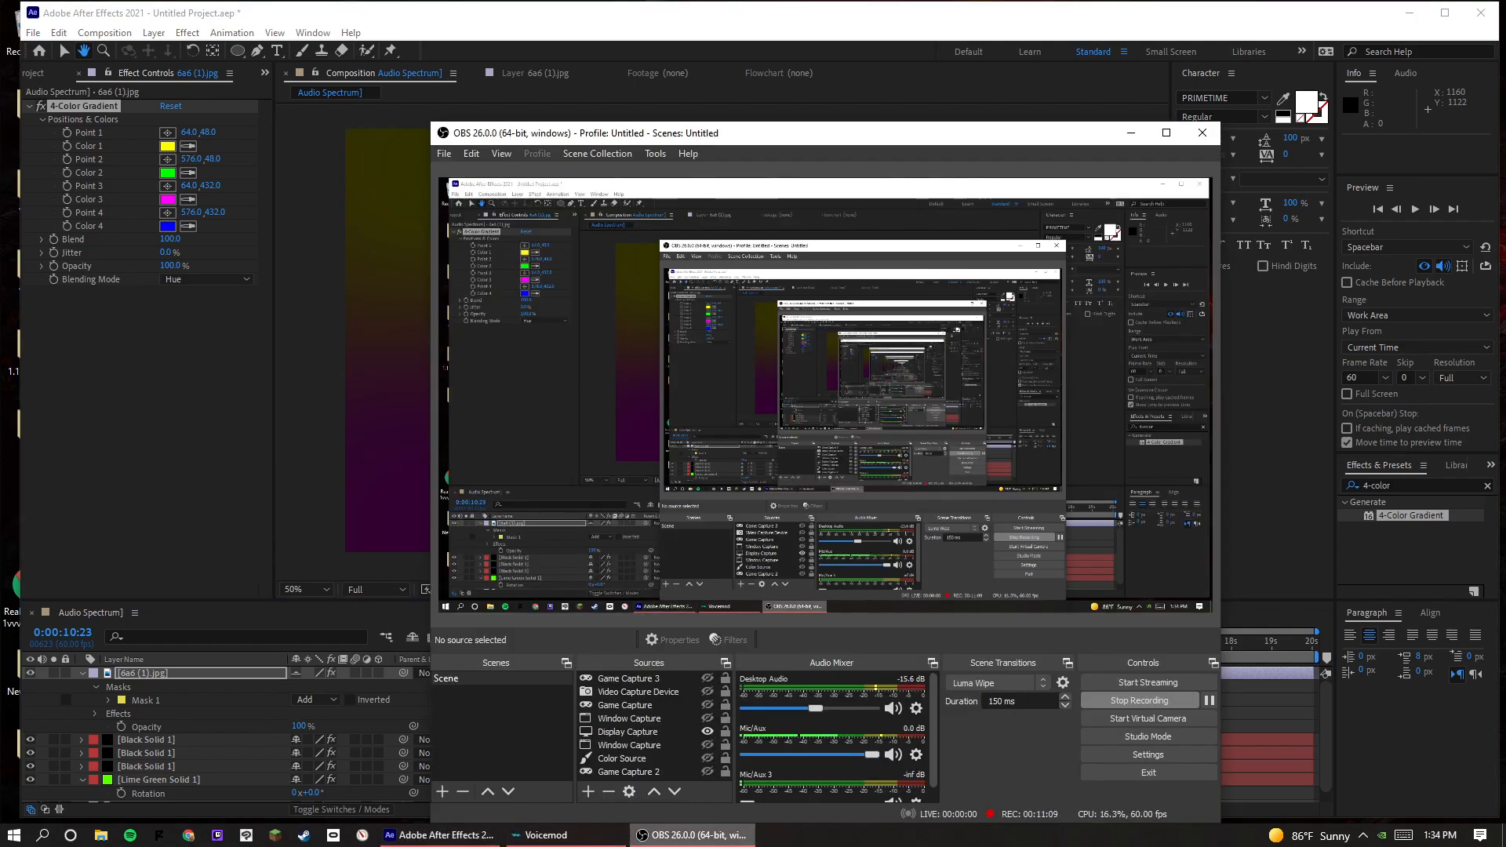
click(690, 834)
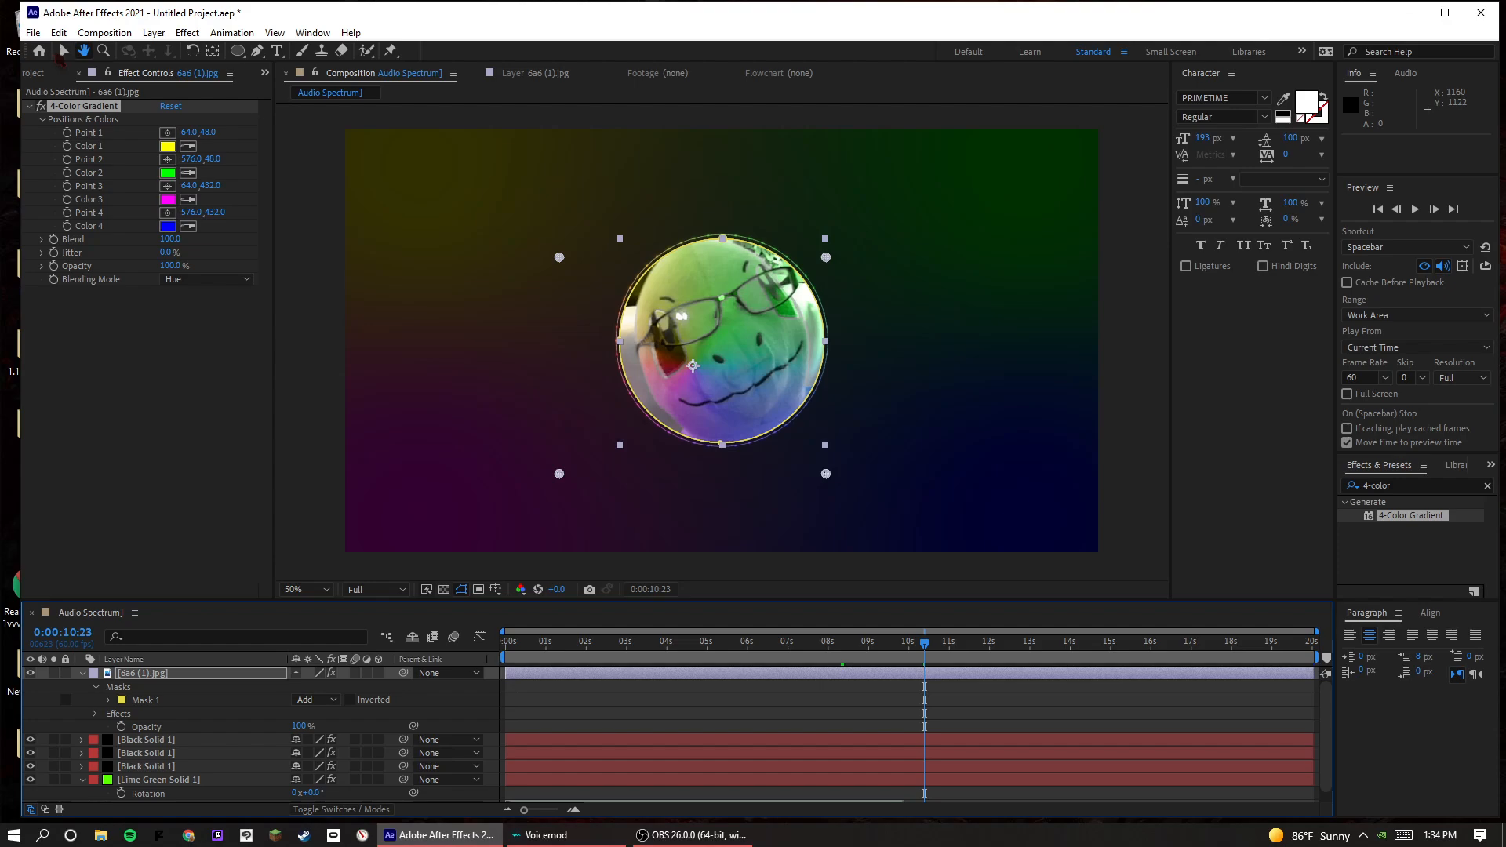
- Pre-compose the image and all solid layers, leaving out the song, into a new composition named speceurm
click(63, 51)
click(204, 672)
key(ctrl+a)
scroll(252, 754, down, 1)
ctrl+click(259, 793)
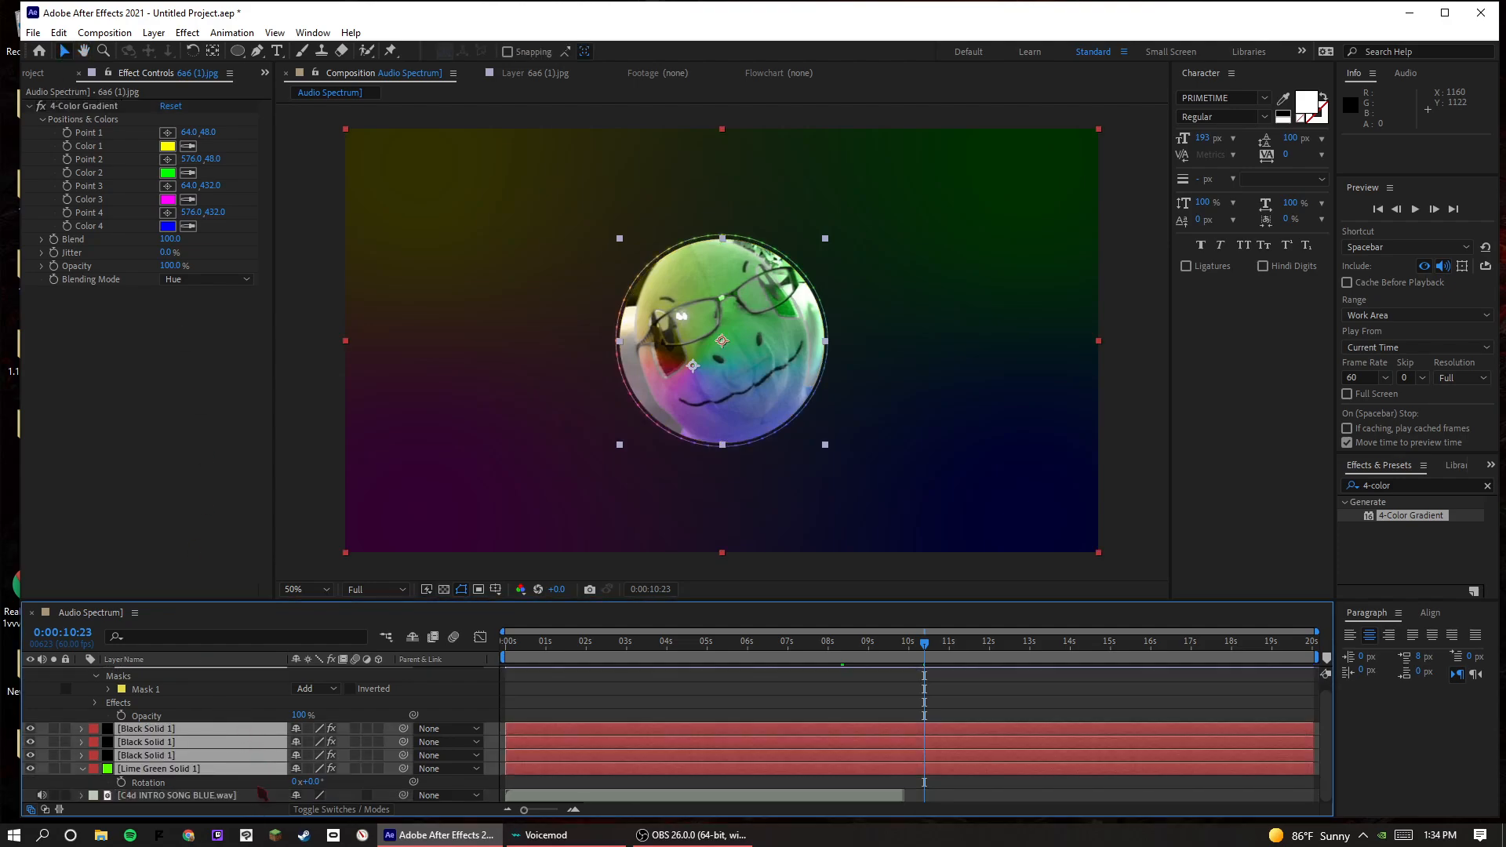
right_click(265, 771)
click(350, 679)
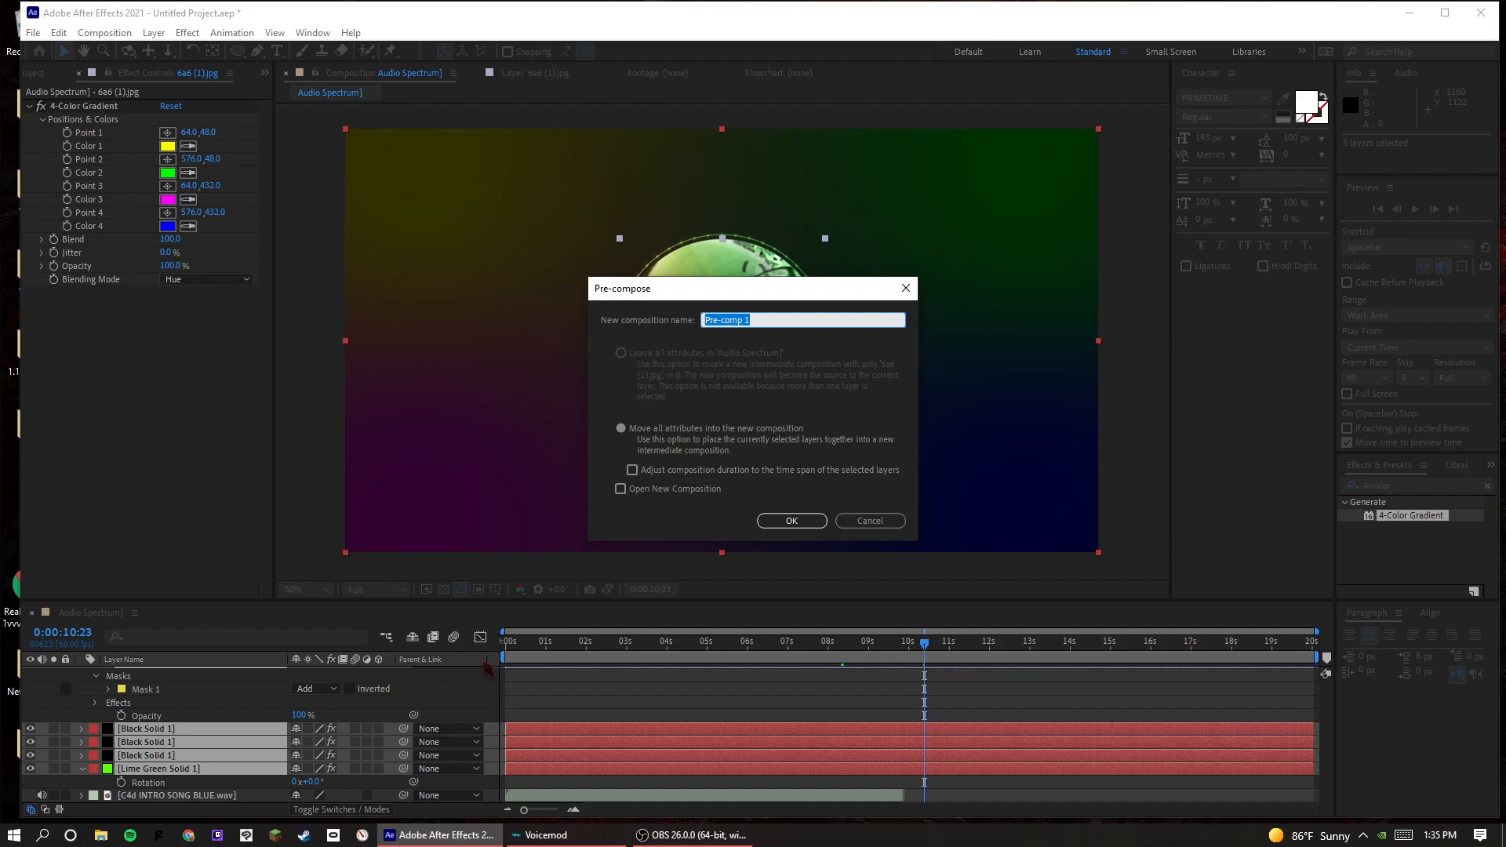
text(snoceurm)
key(Return)
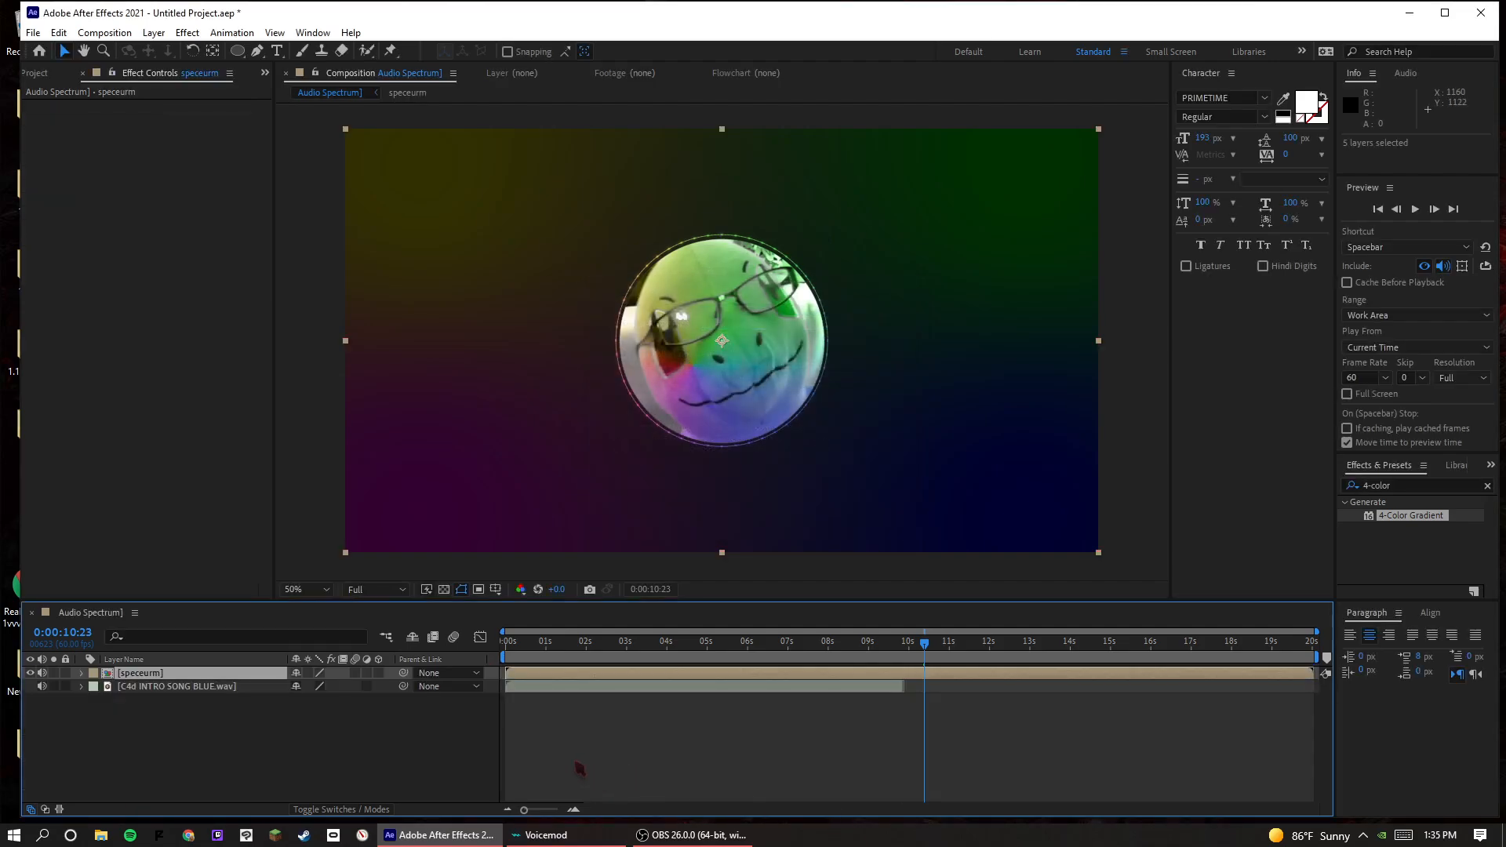
- Try removing the song layer inside the speceurm composition and check the spectrum in the Audio Spectrum composition
click(690, 642)
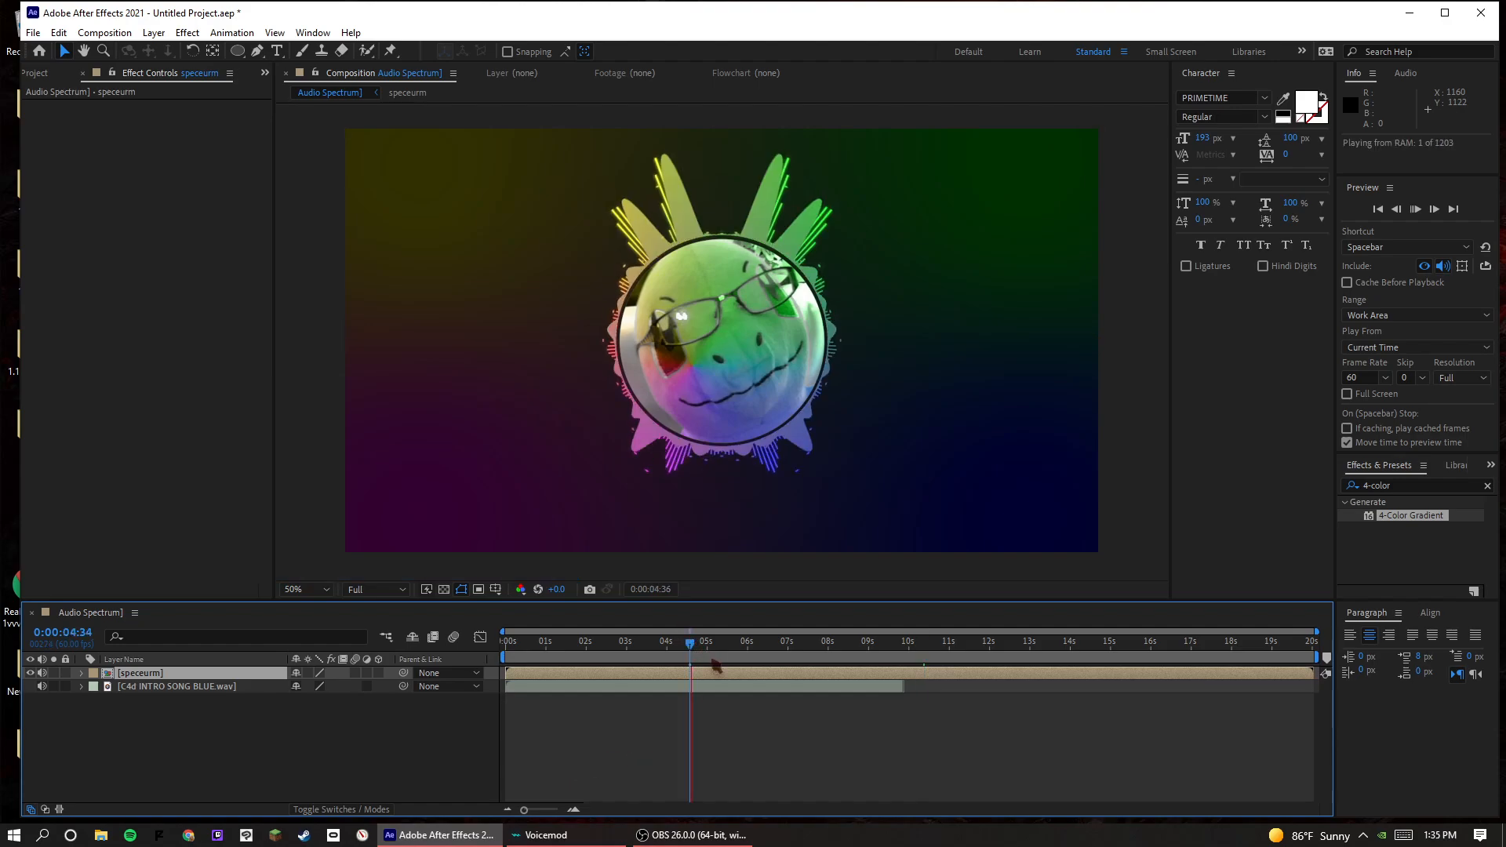
double_click(274, 672)
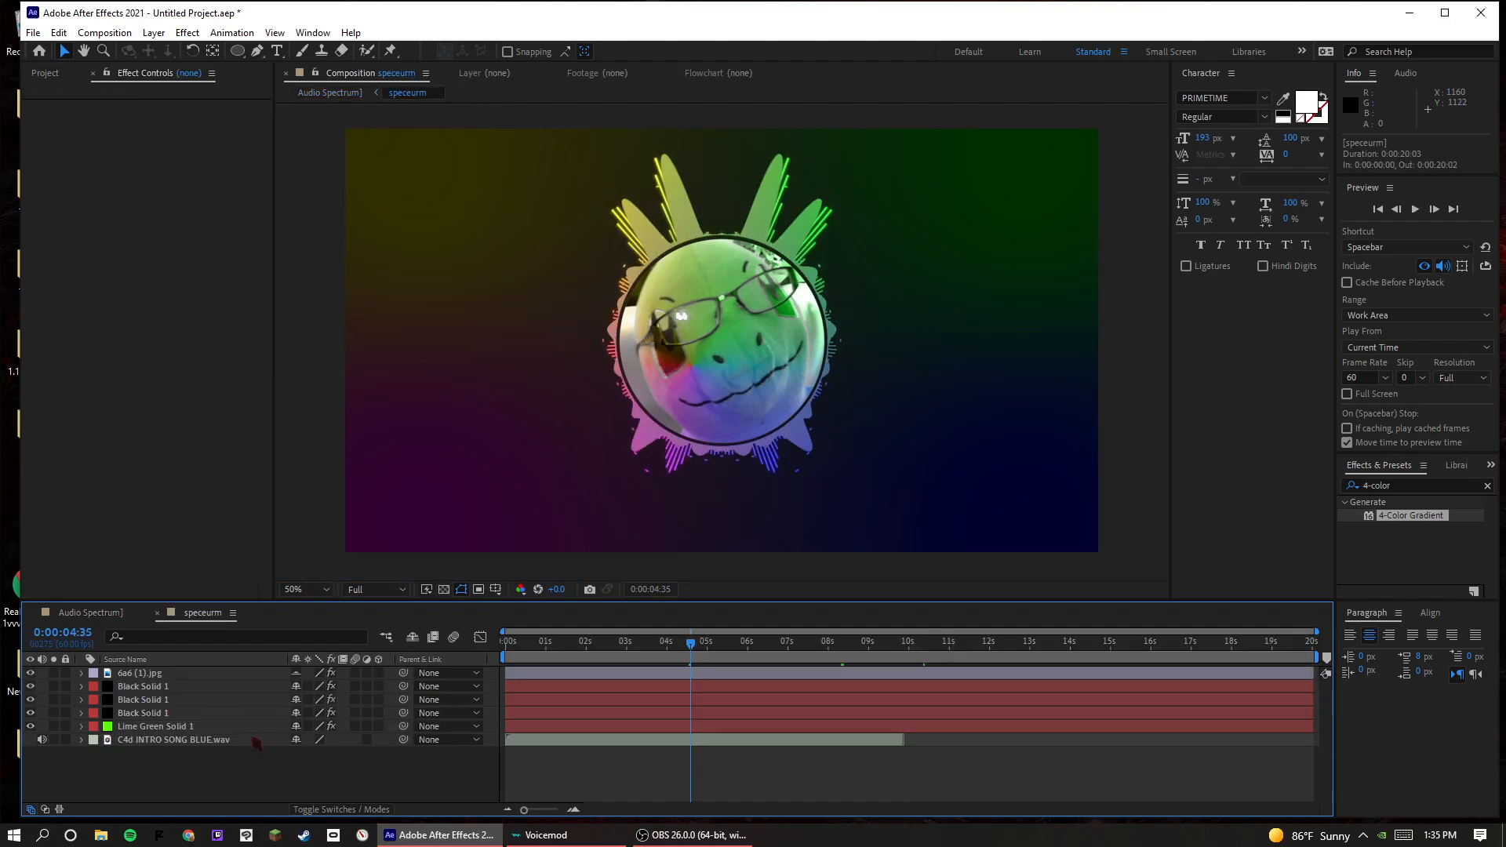
click(46, 73)
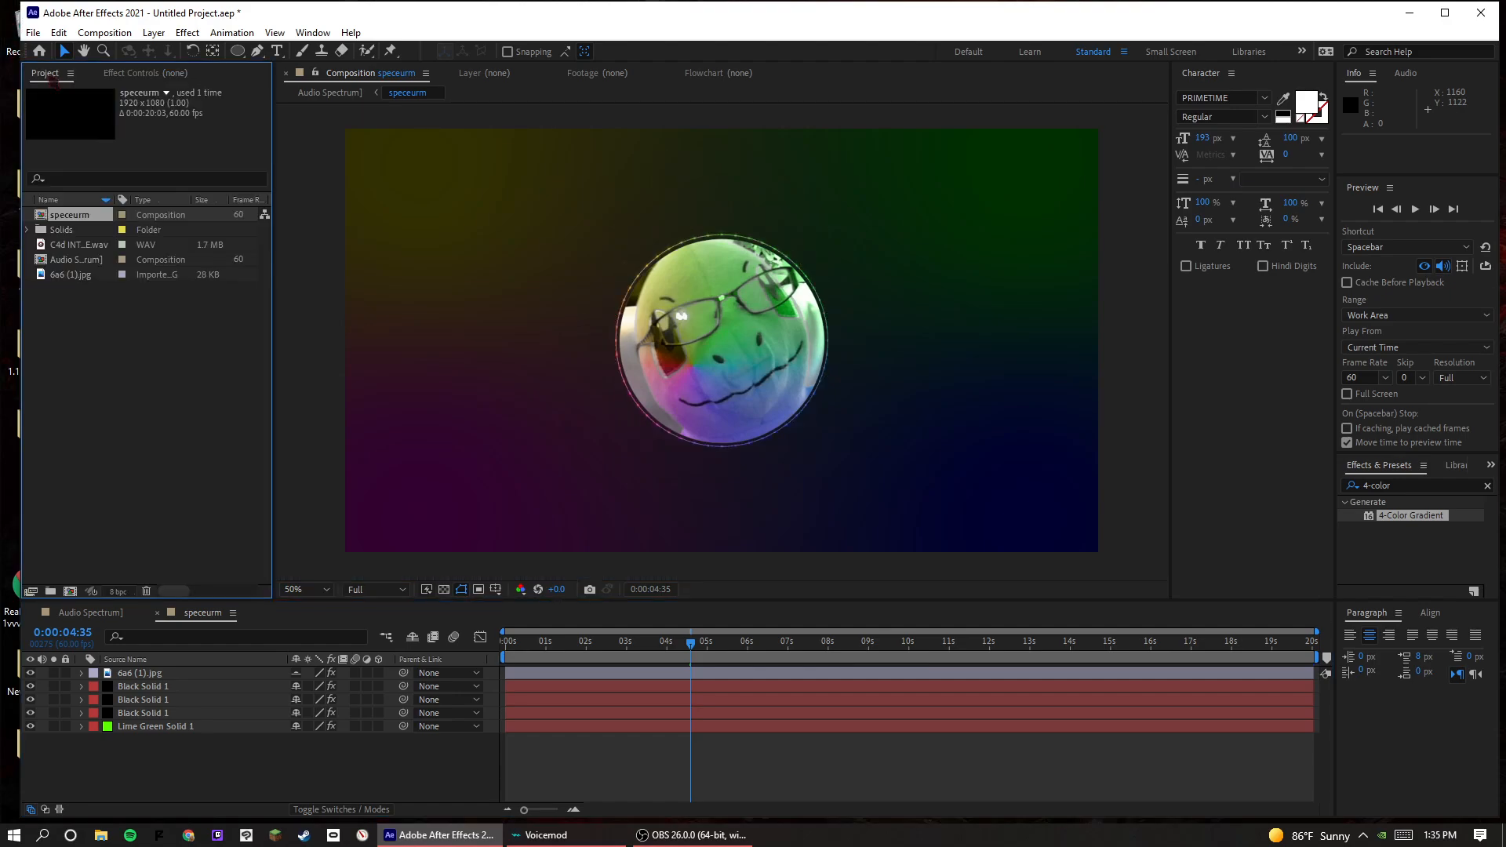
click(90, 245)
double_click(75, 259)
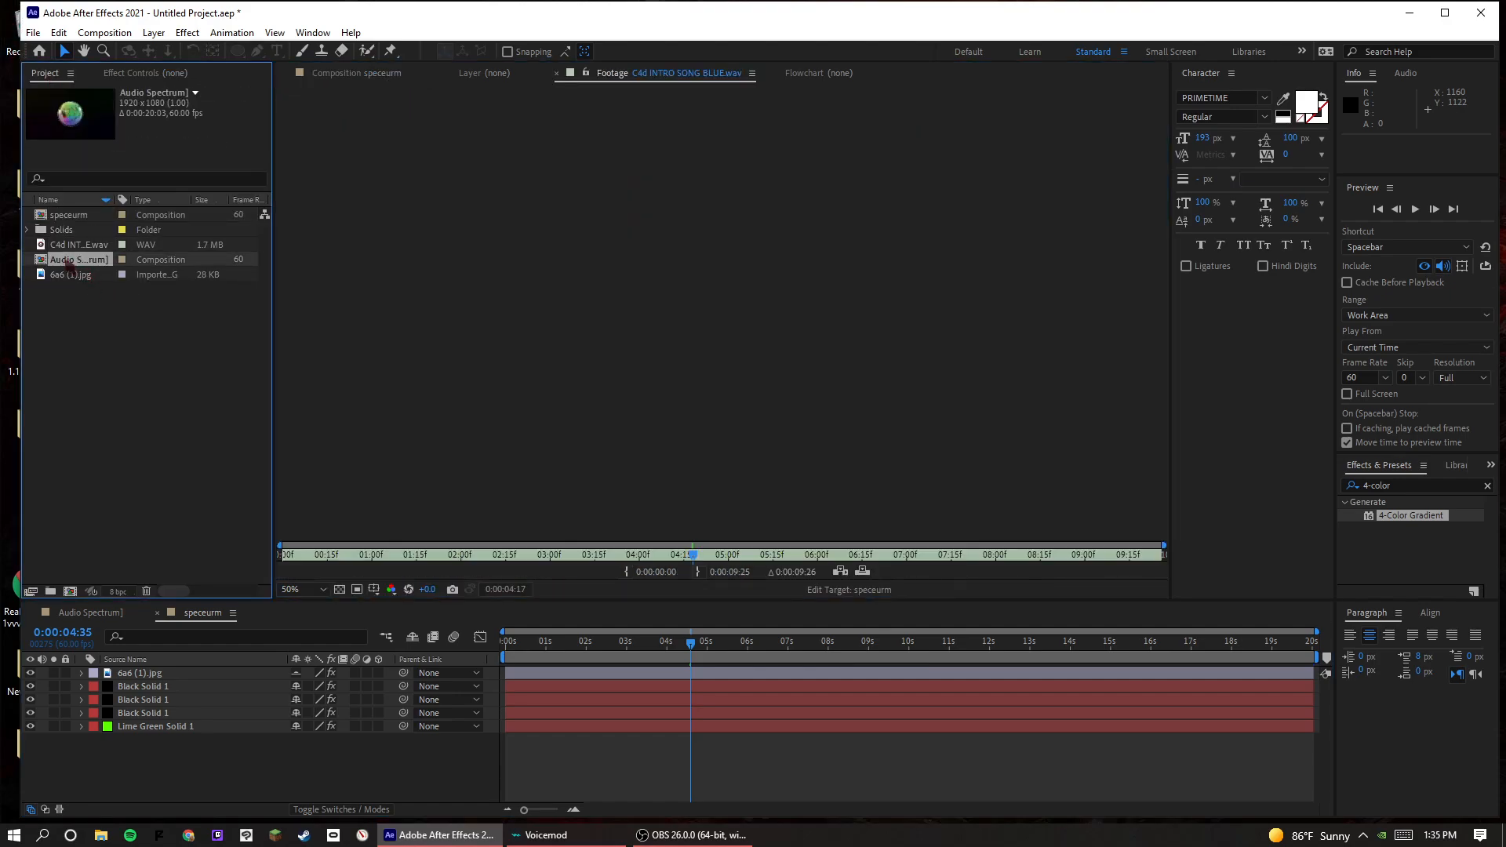
key(space)
key(space)
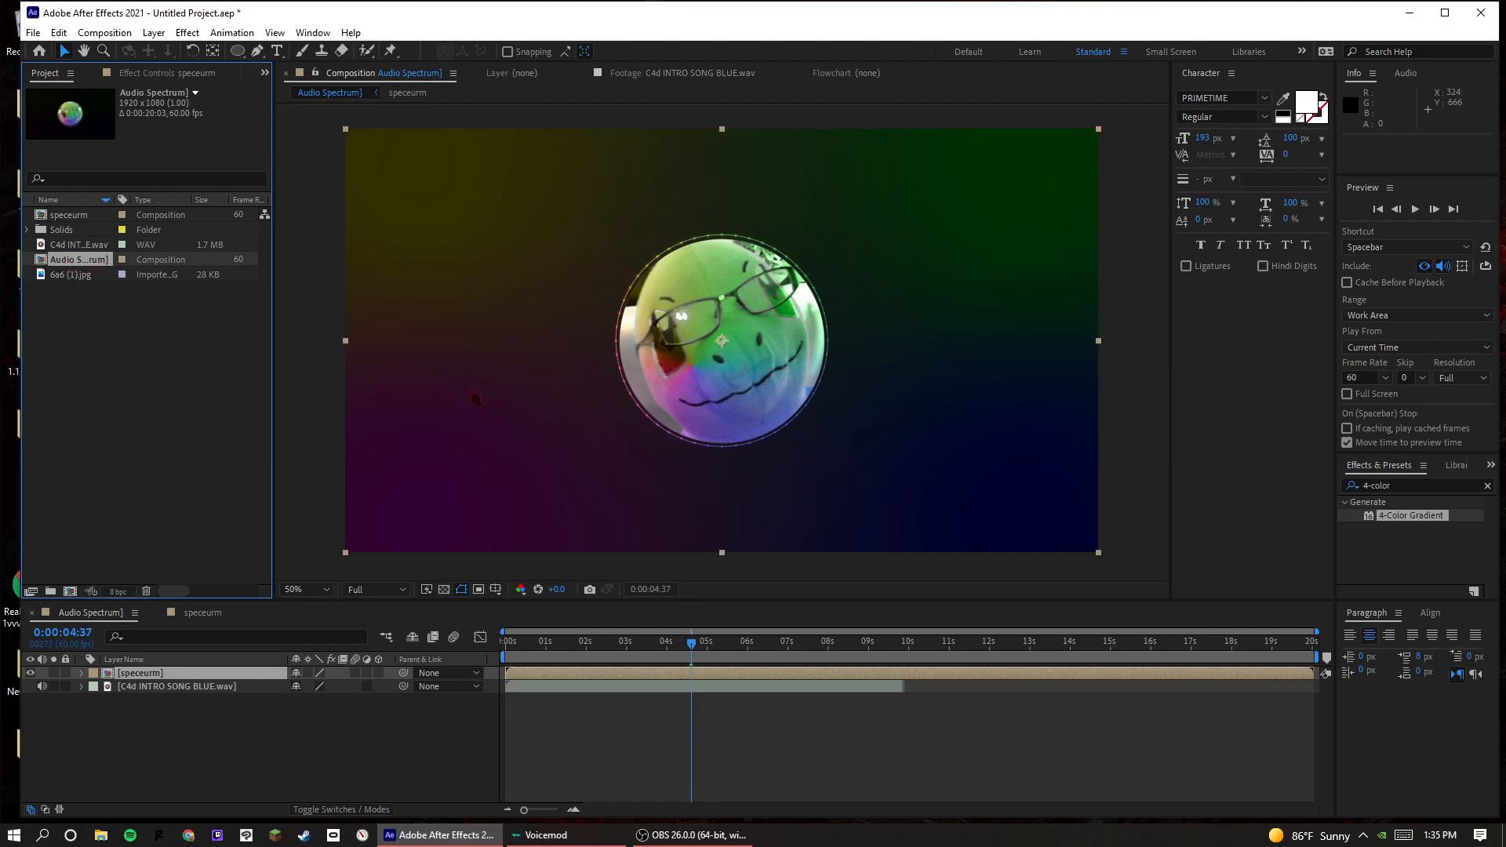
- Try pasting a copy of the C4d INTRO SONG BLUE.wav layer from Audio Spectrum into the speceurm composition
click(250, 673)
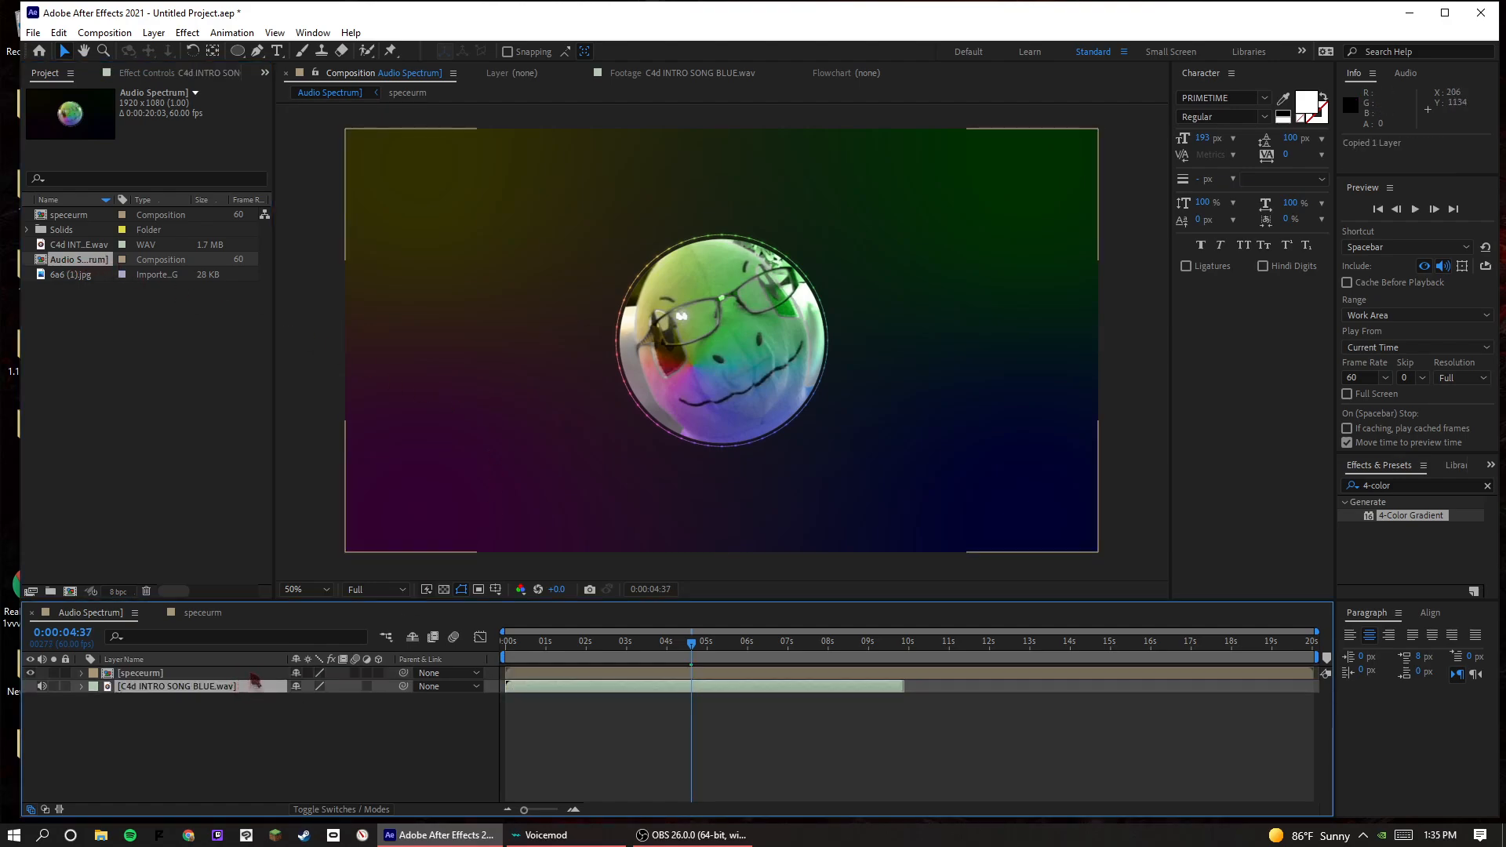
double_click(250, 674)
key(ctrl+v)
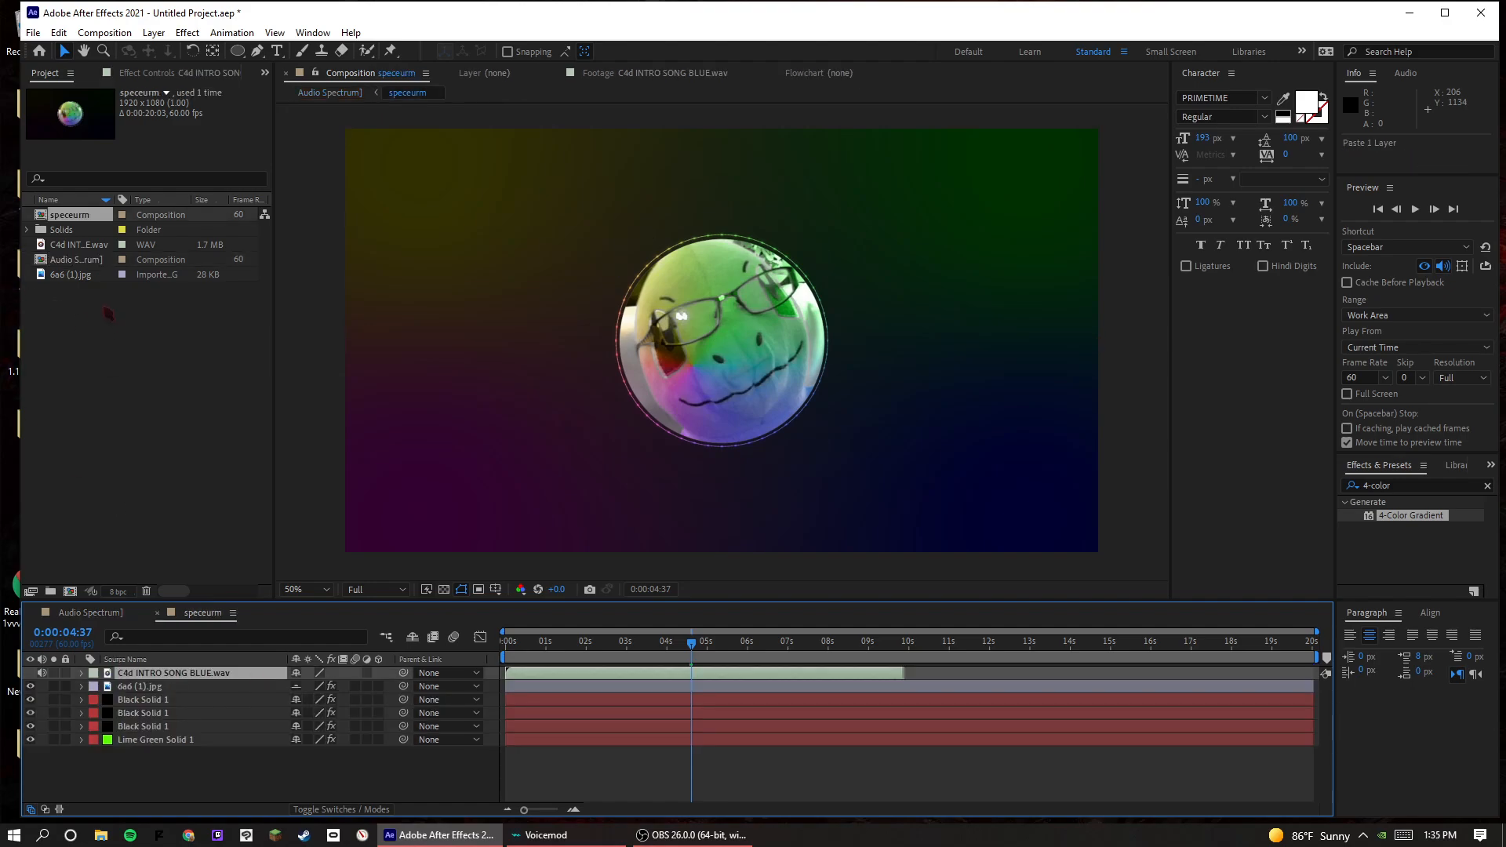
click(102, 262)
double_click(100, 264)
double_click(160, 672)
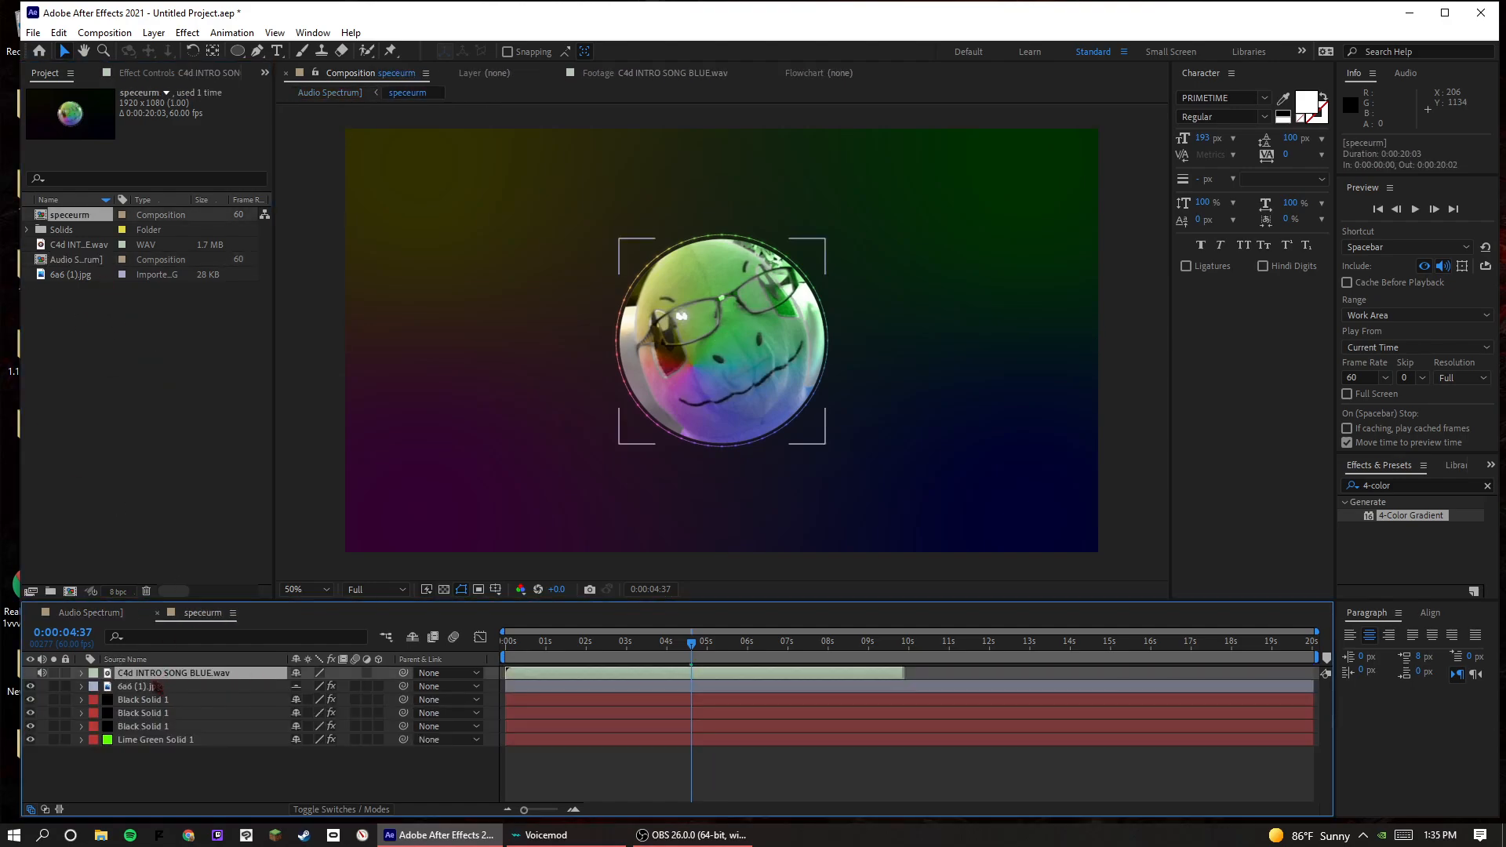
click(224, 700)
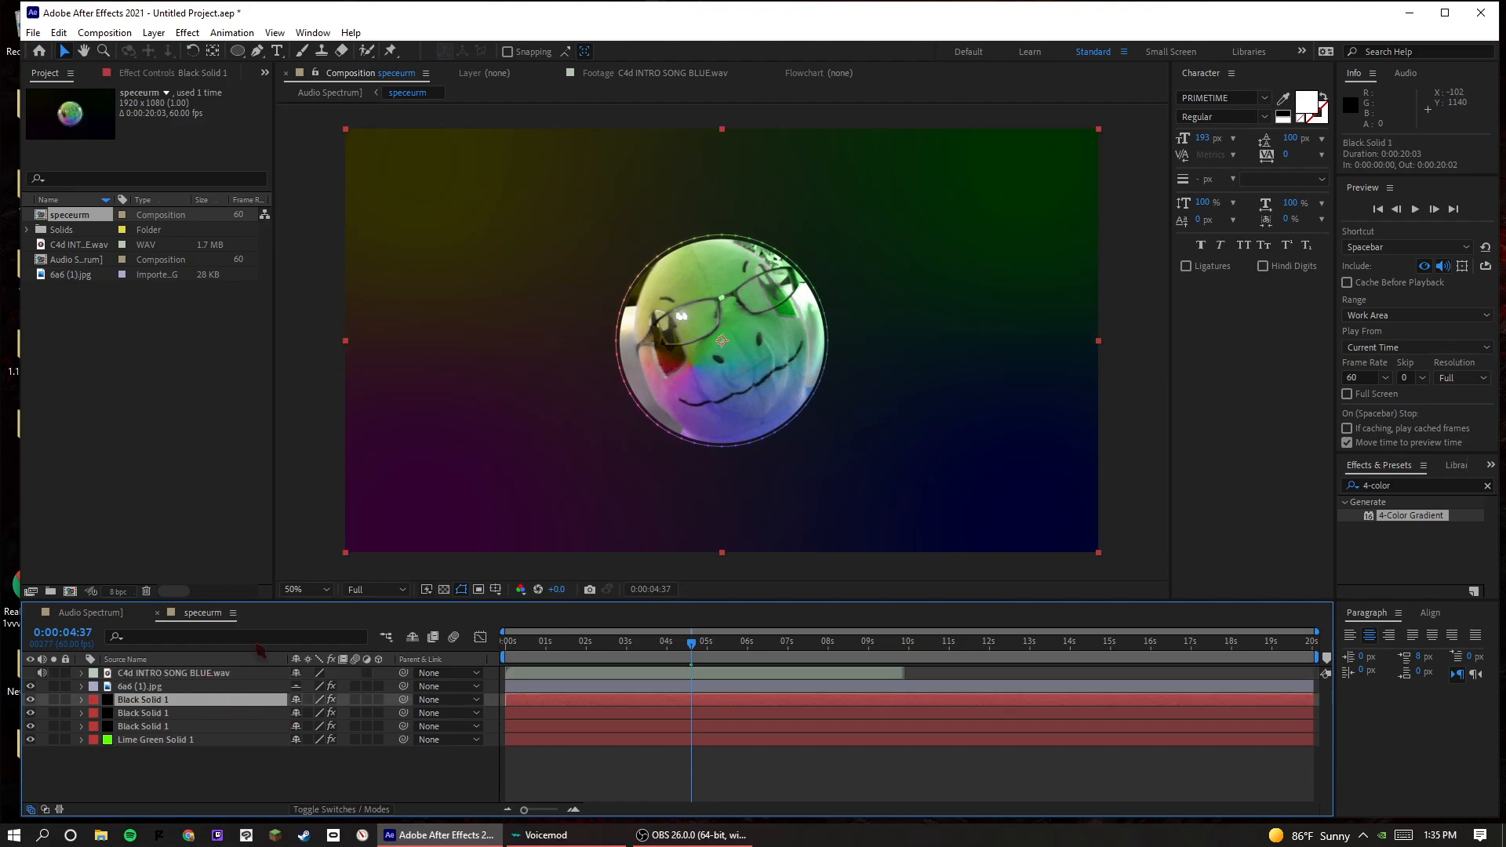
- Undo the recent changes back through the pre-compose, then redo only the pre-compose into speceurm
key(ctrl+z)
key(ctrl+z)
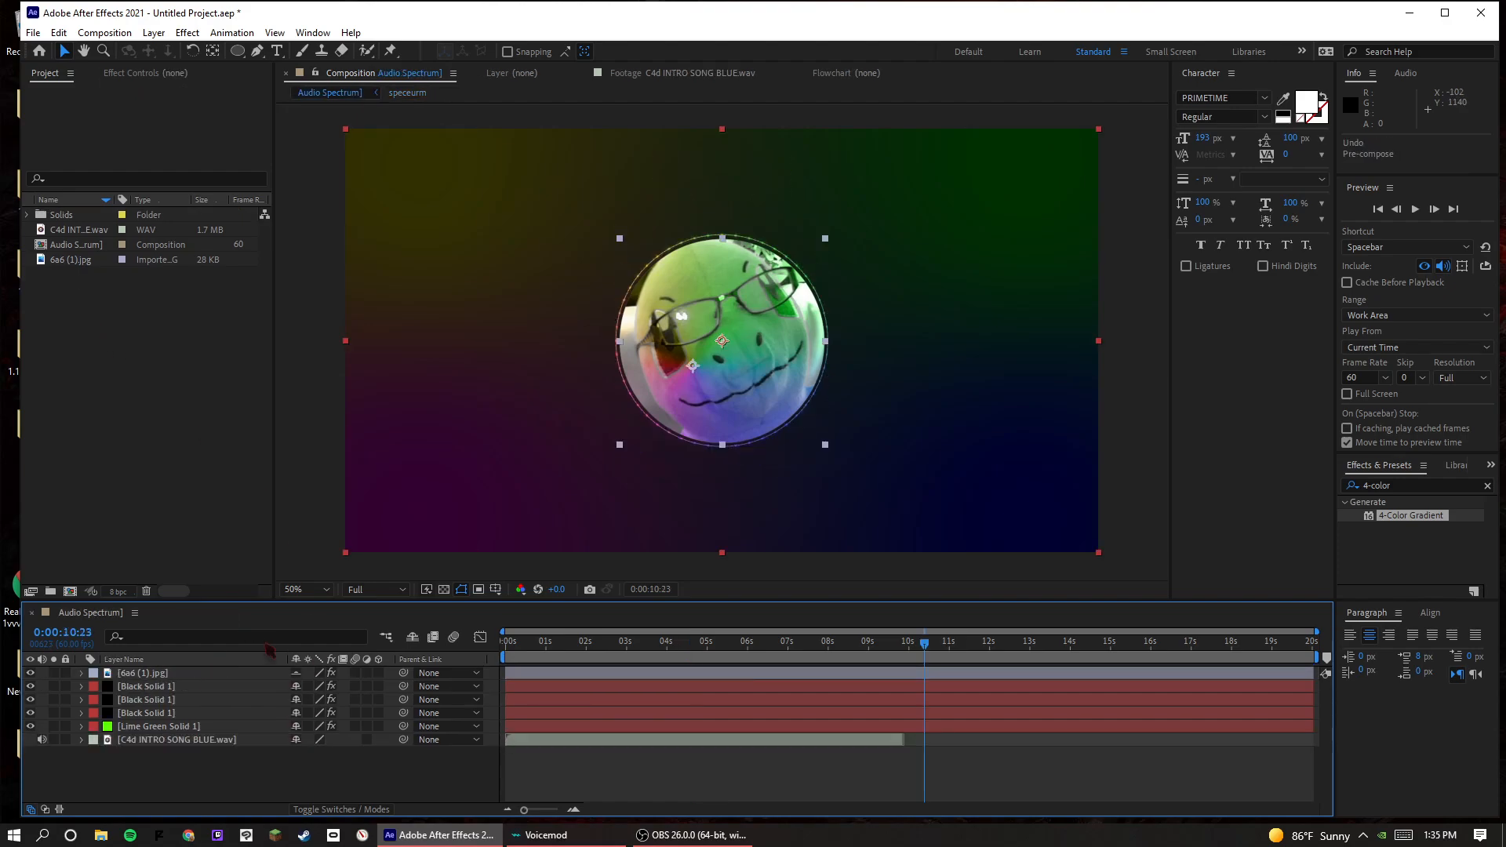
key(ctrl+shift+z)
key(ctrl+shift+z)
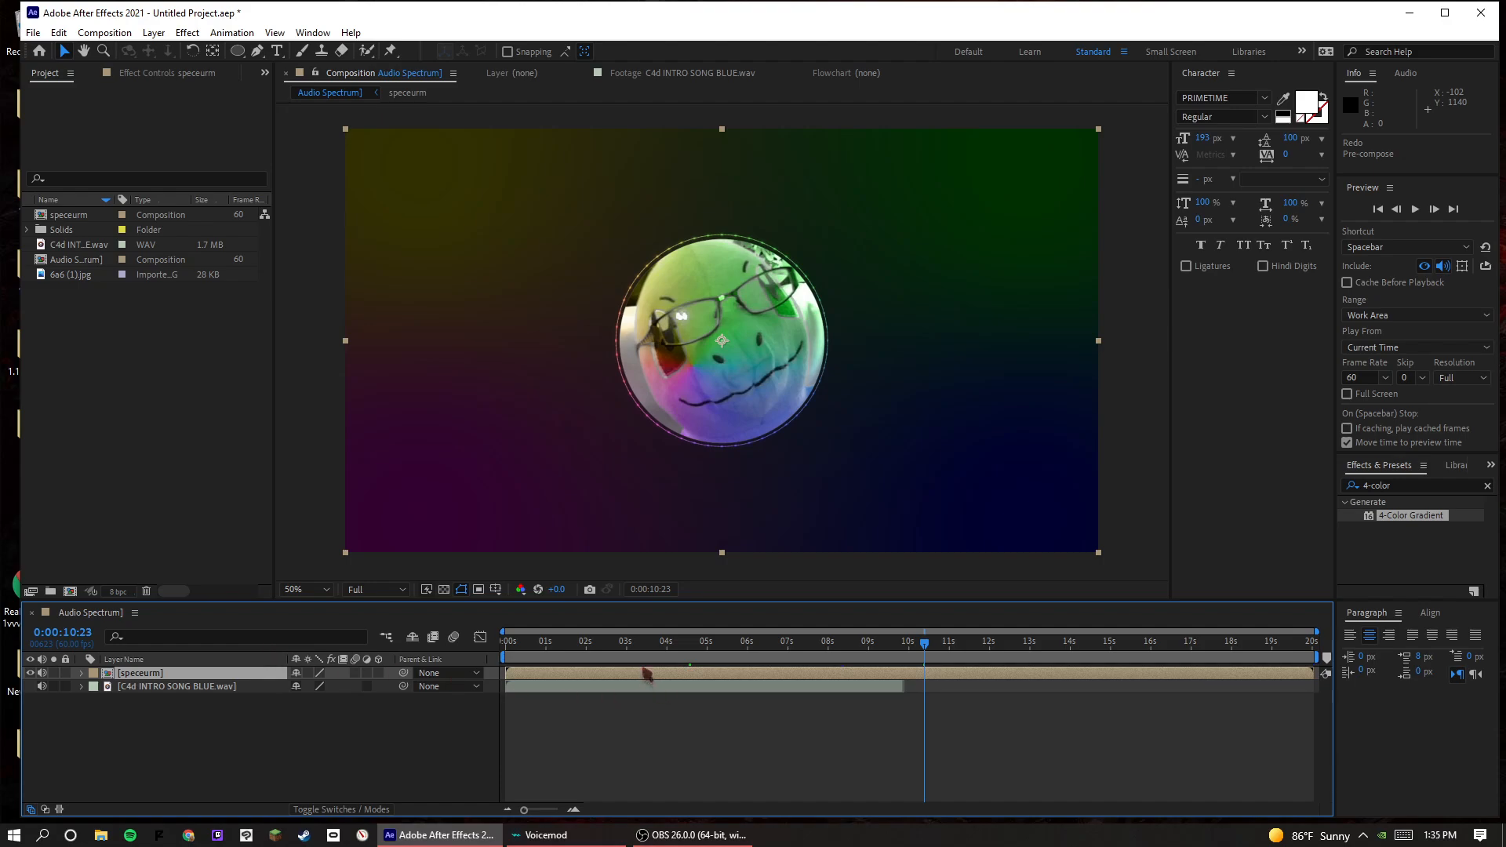
- Preview the spectrum from about 0:00:05:06 and delete the C4d INTRO SONG BLUE.wav layer from the Audio Spectrum composition
drag(674, 651, 710, 683)
key(space)
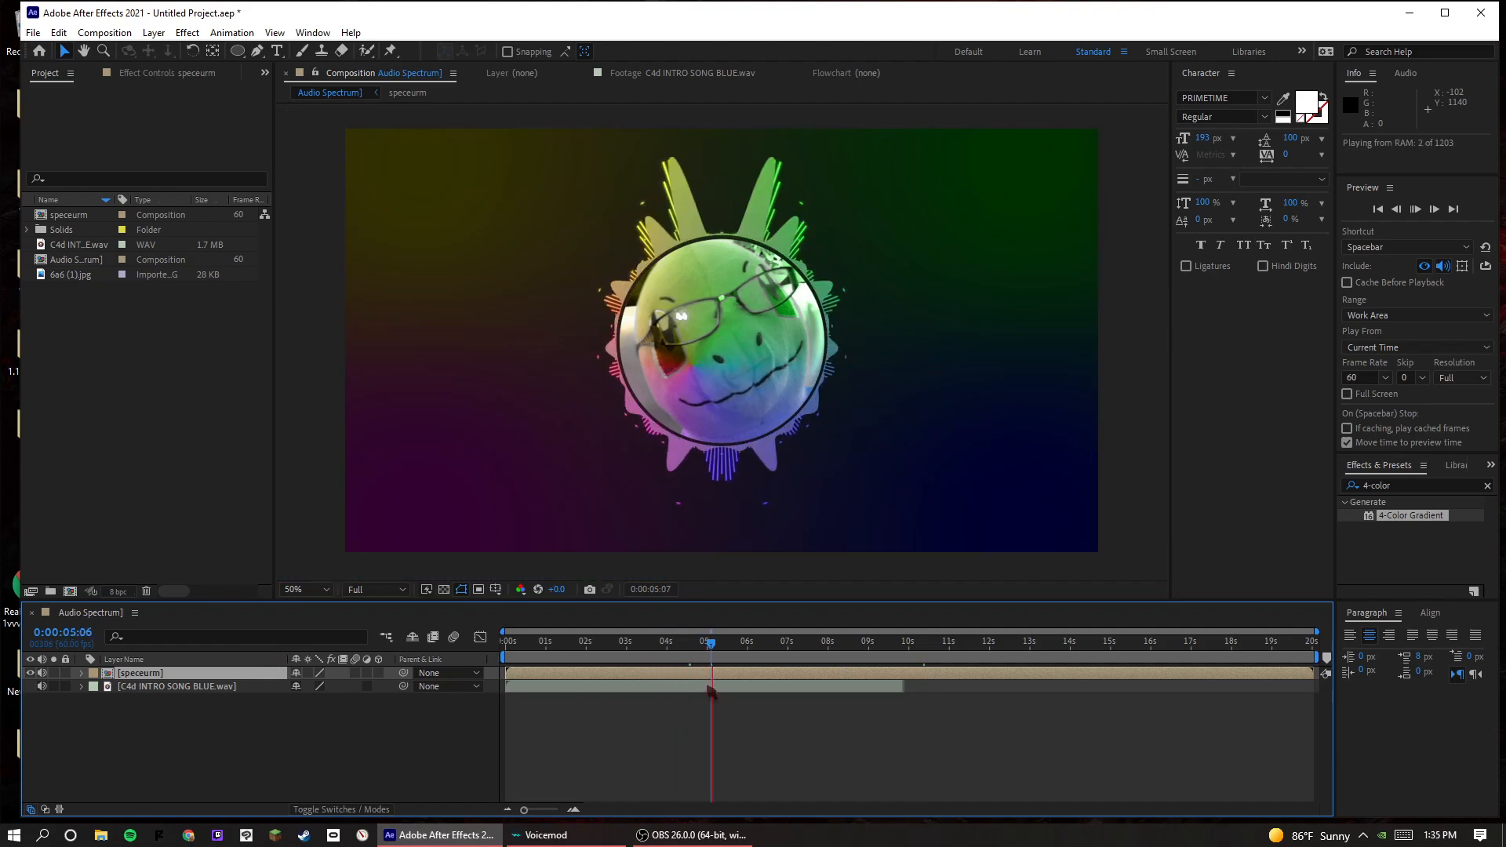
click(710, 689)
key(Delete)
click(73, 346)
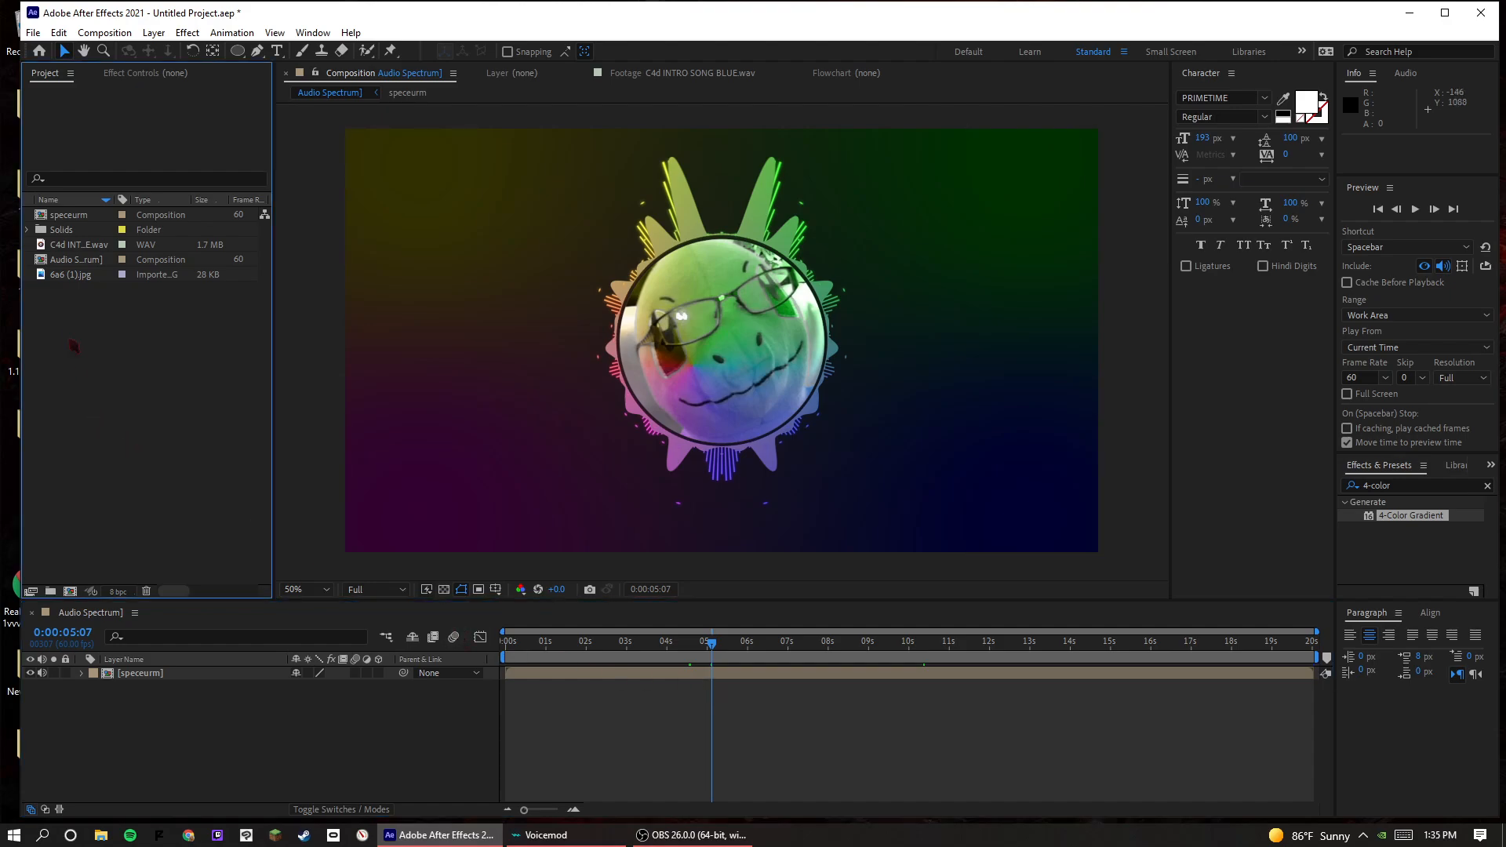
- Create a composition named audio kewyfroma and place C4d INTRO SONG BLUE.wav in its timeline
click(69, 591)
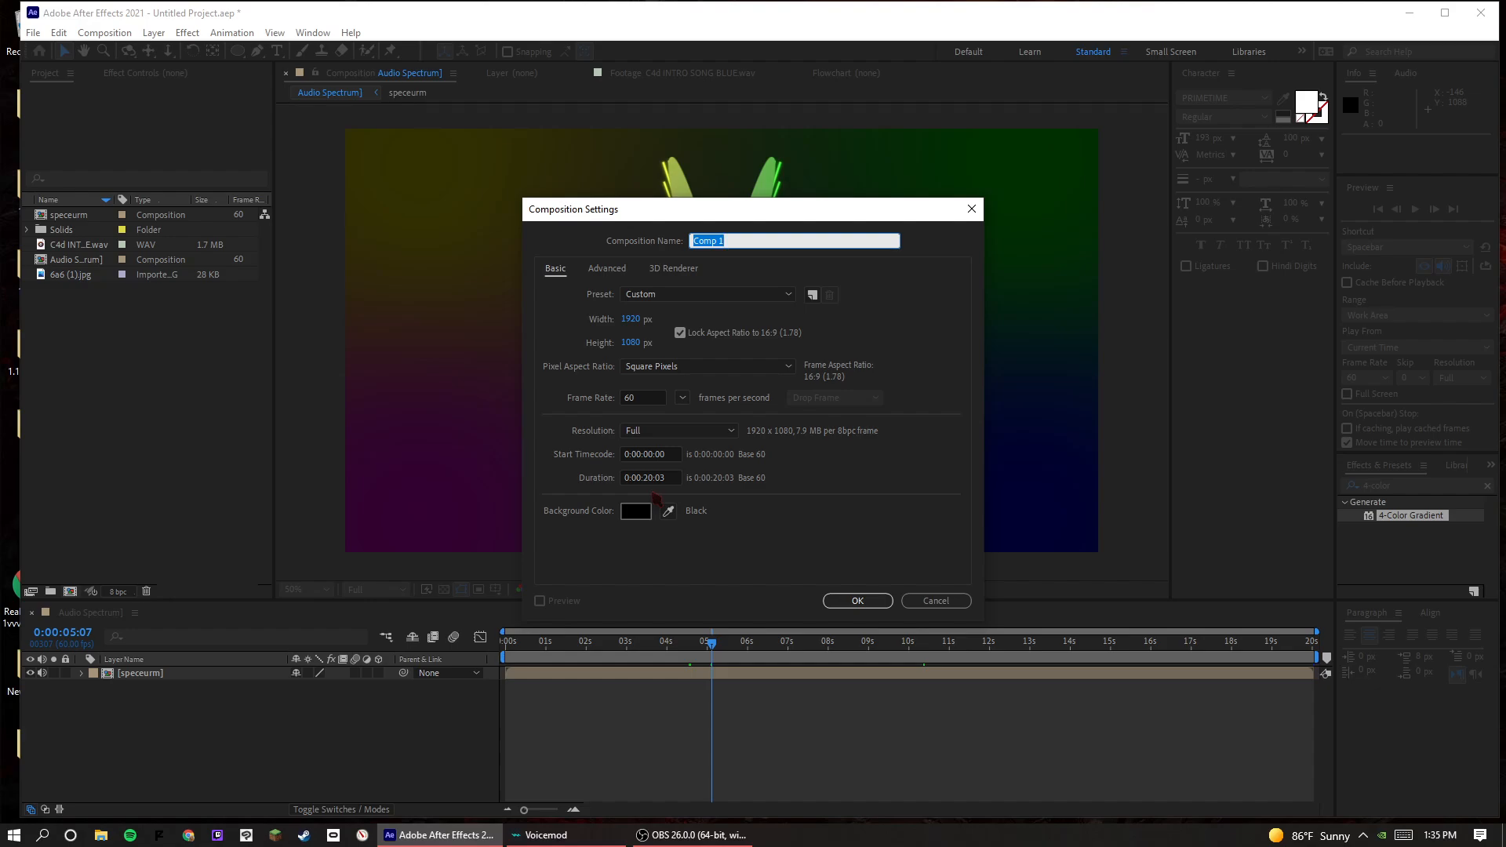
text(audio kewyfroma)
key(Return)
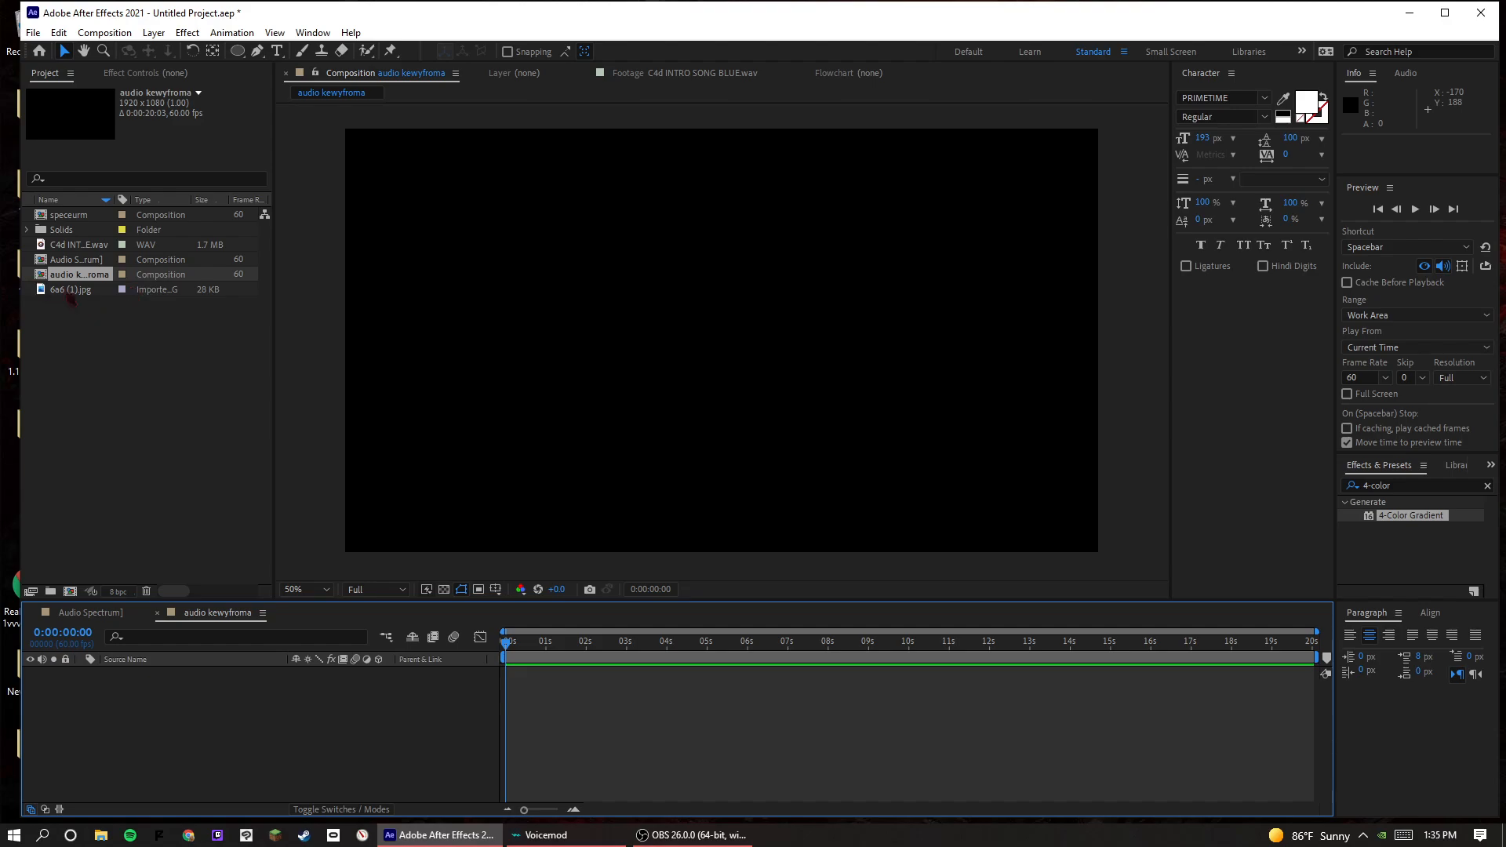
click(80, 259)
drag(79, 244, 353, 703)
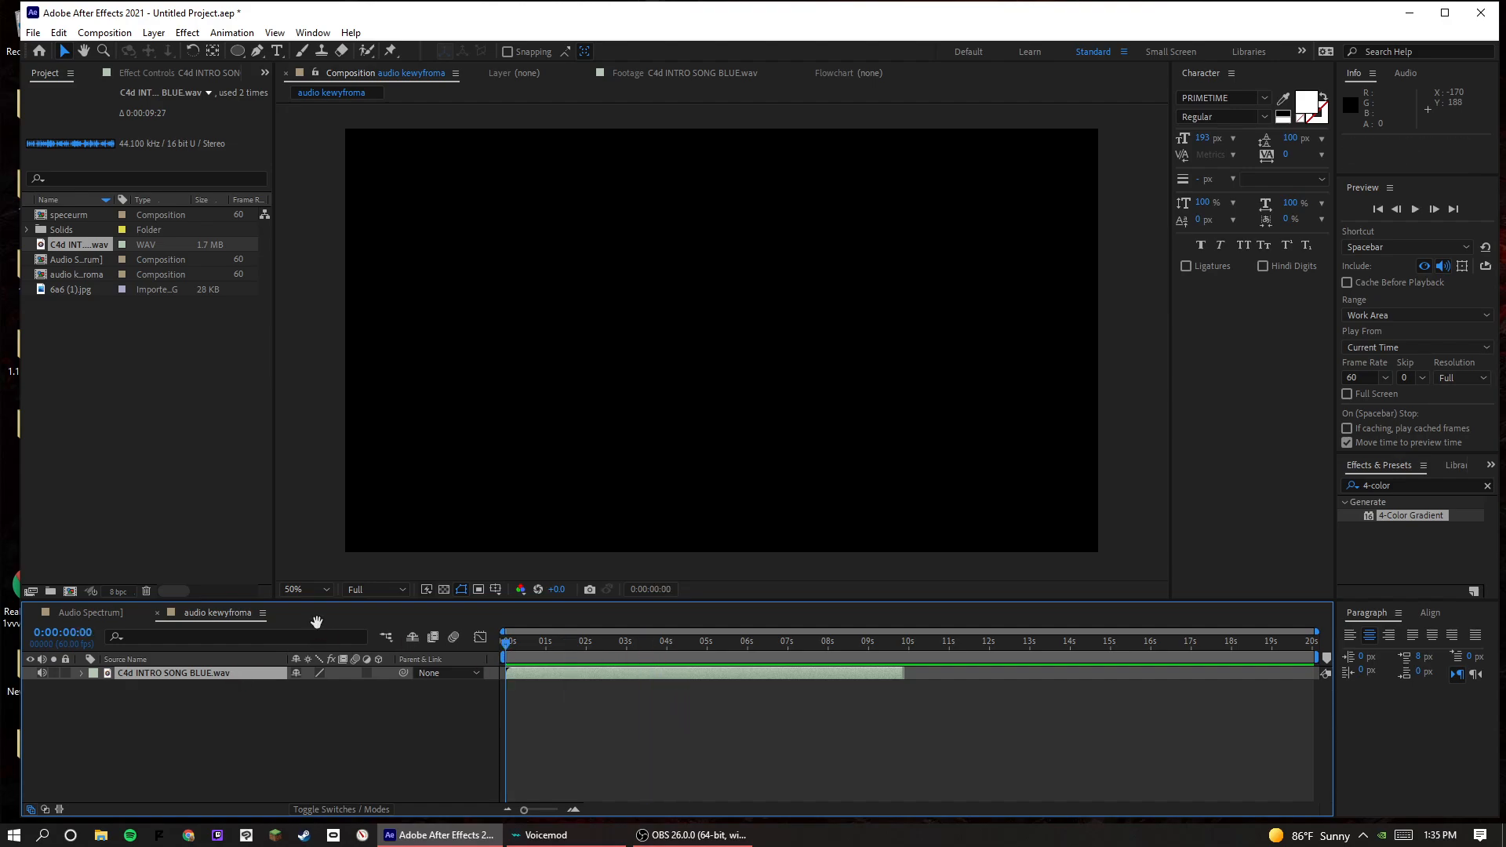
key(space)
key(space)
- Find the High-Low Pass audio effect and apply it to the song layer in audio kewyfroma
click(1427, 486)
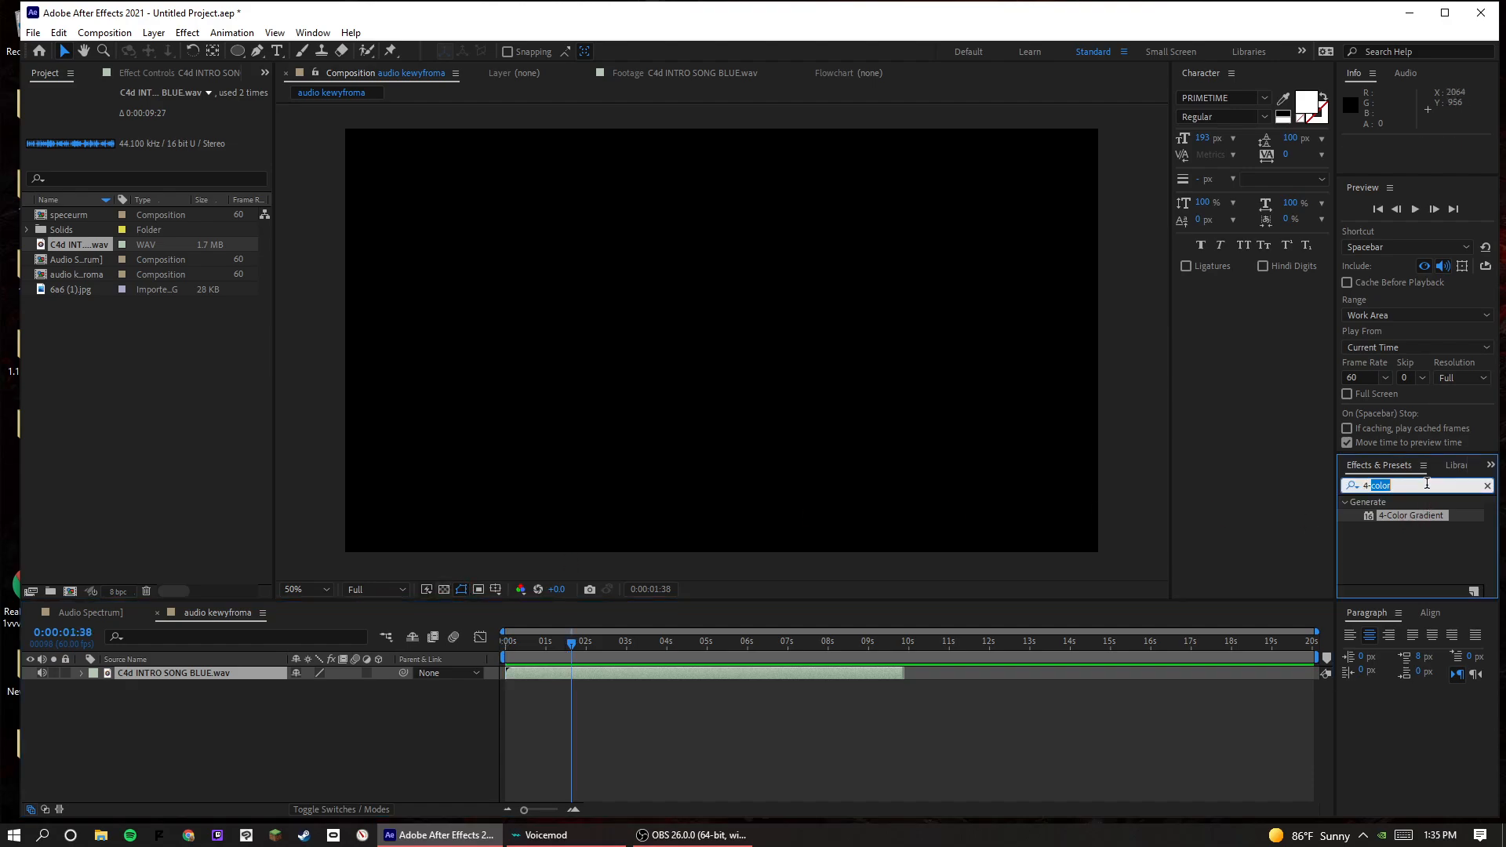
text(low )
text(pass)
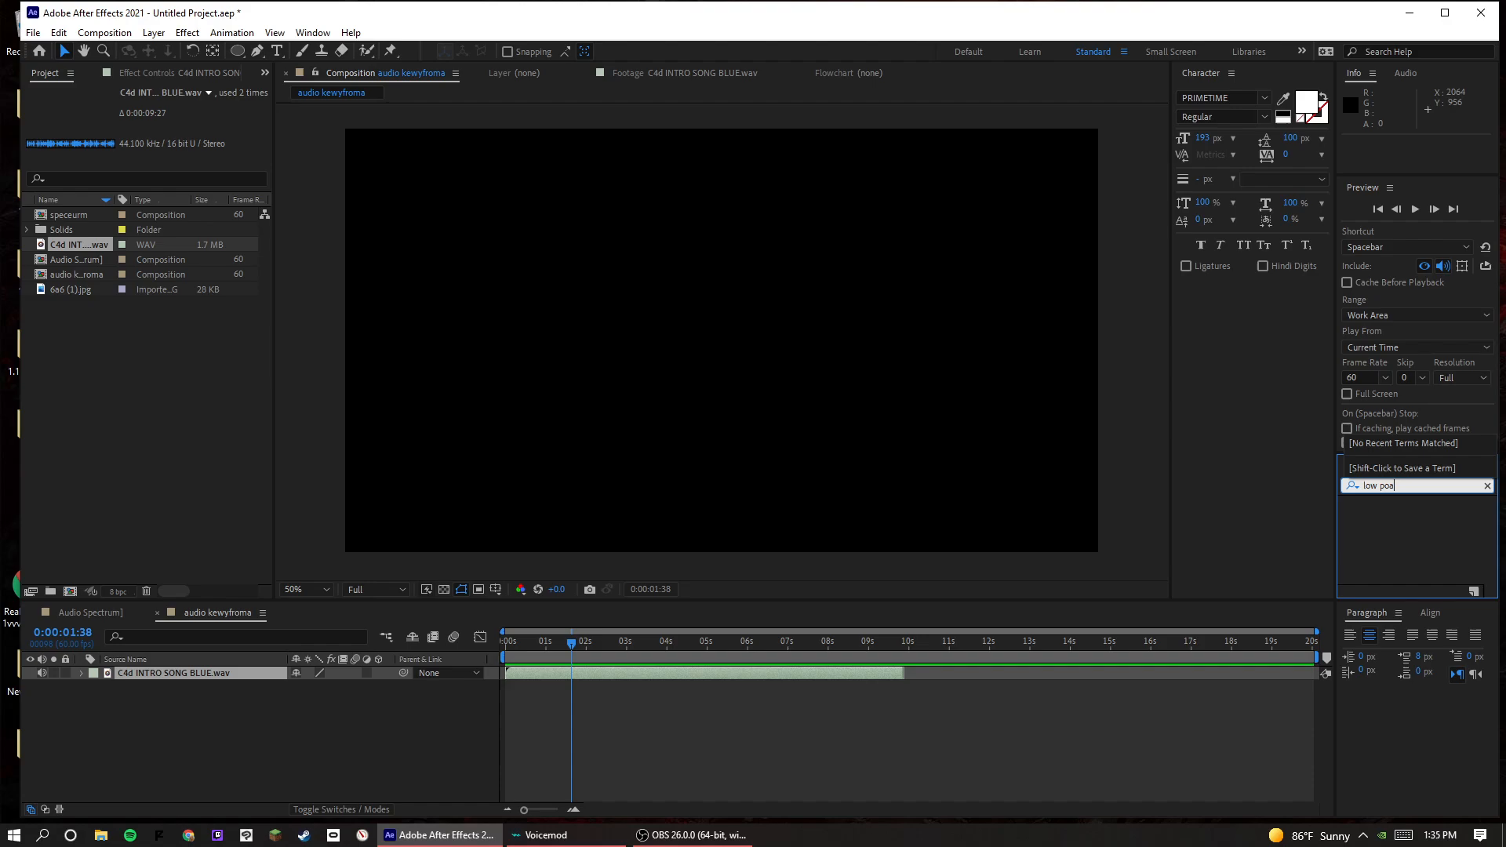
drag(1407, 516, 541, 676)
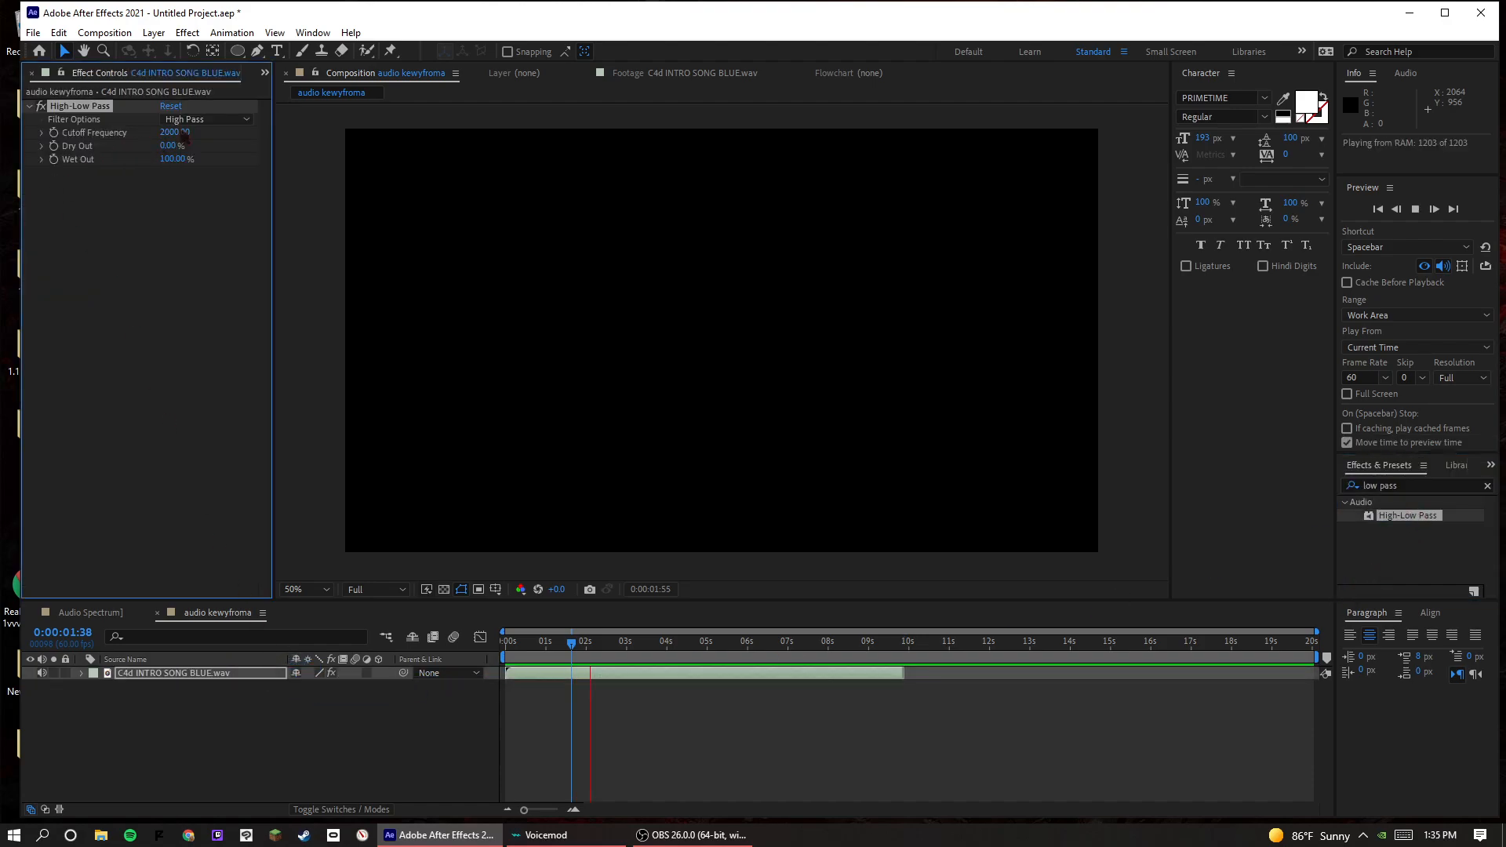
- Switch the High-Low Pass effect to Low Pass, set Dry Out to 100%, and preview the song
click(177, 119)
click(175, 147)
click(171, 147)
text(1)
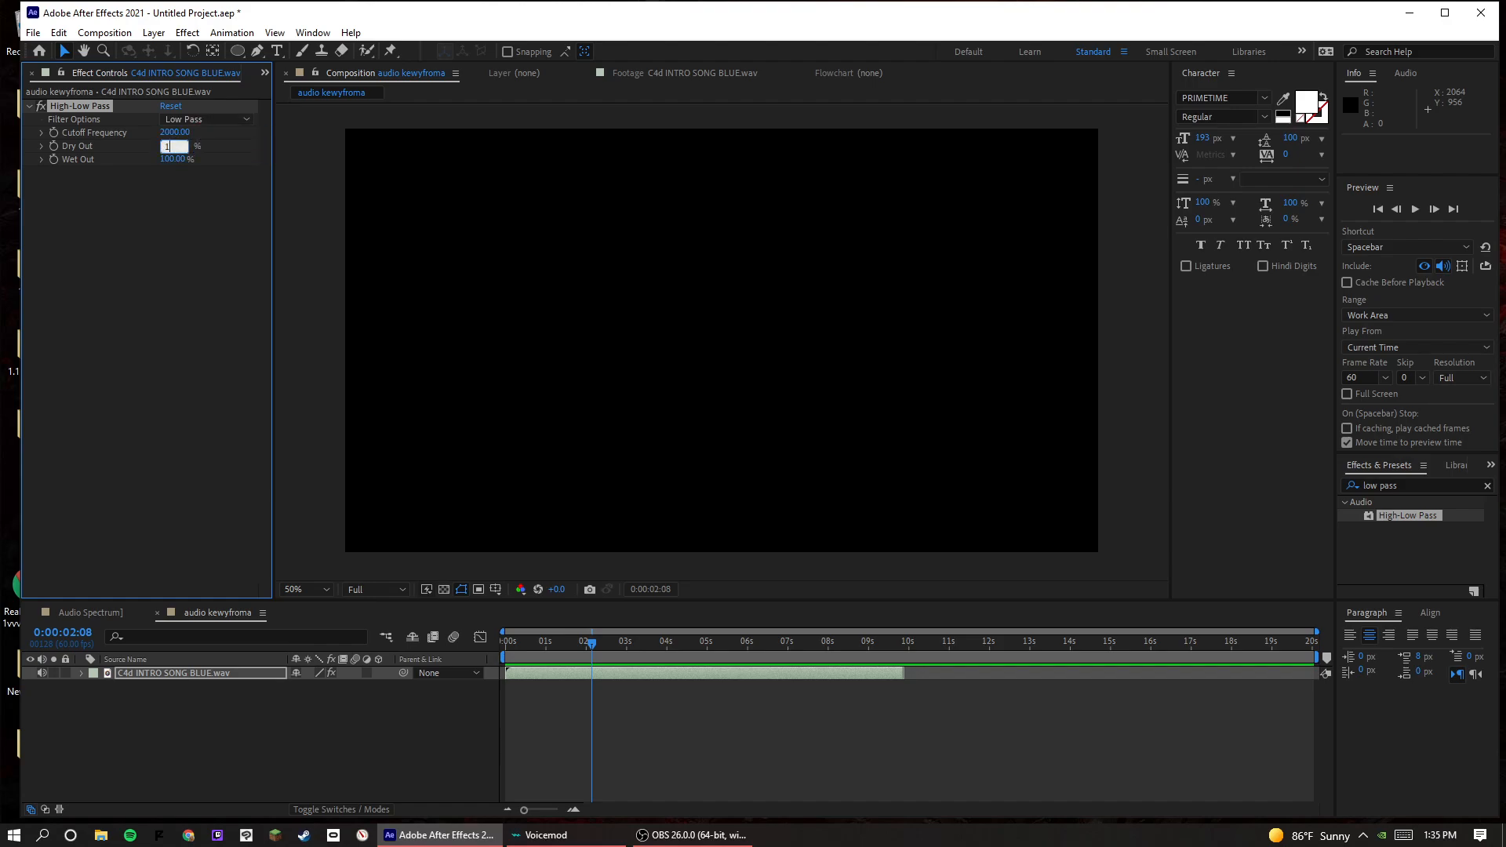
text(00)
key(Return)
key(space)
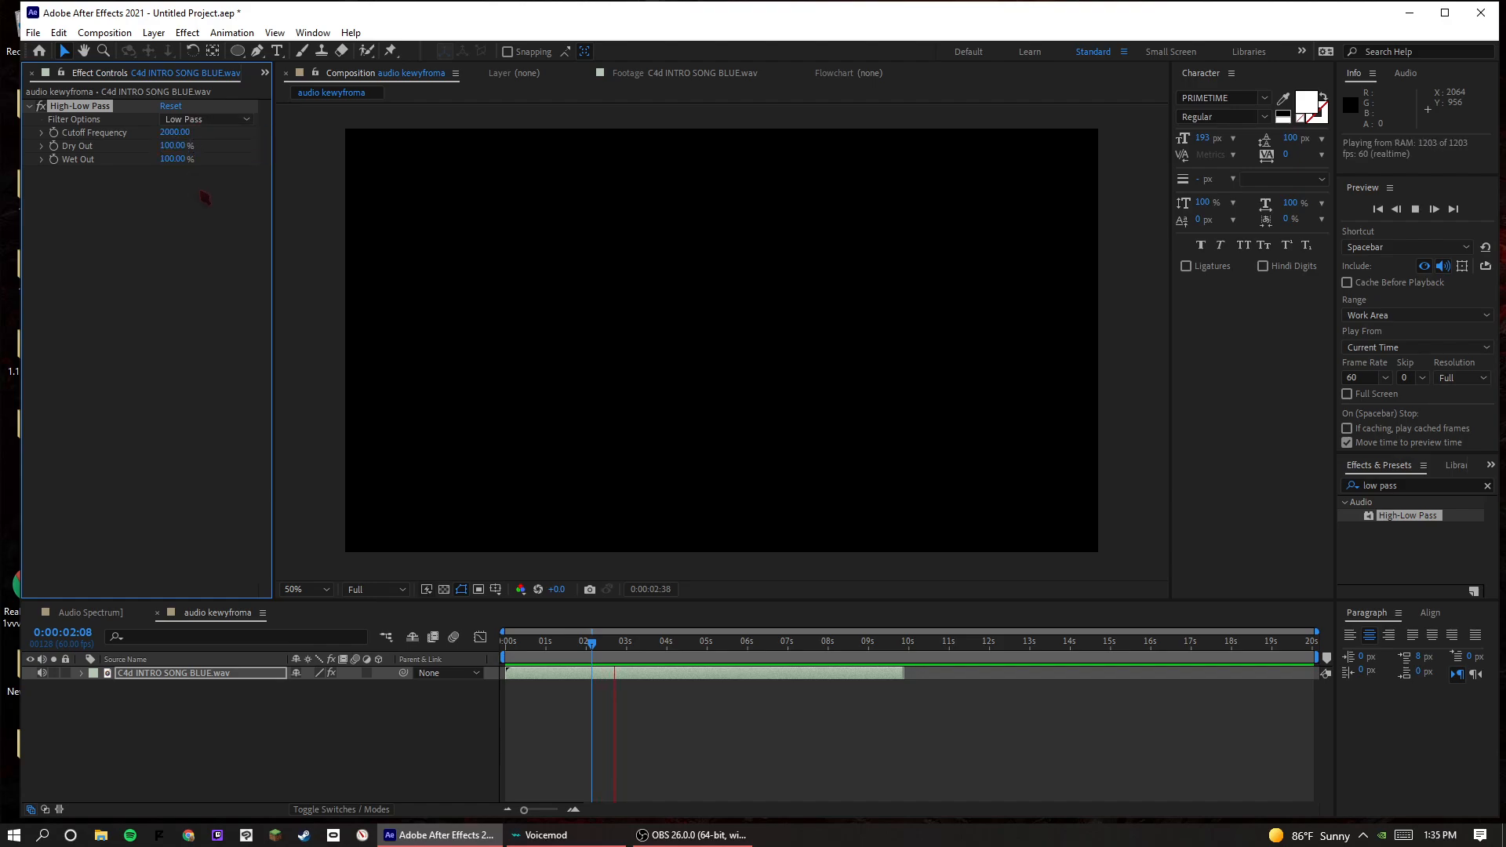
key(space)
- Set the filter's Cutoff Frequency to 100 and preview the result
click(179, 133)
text(1)
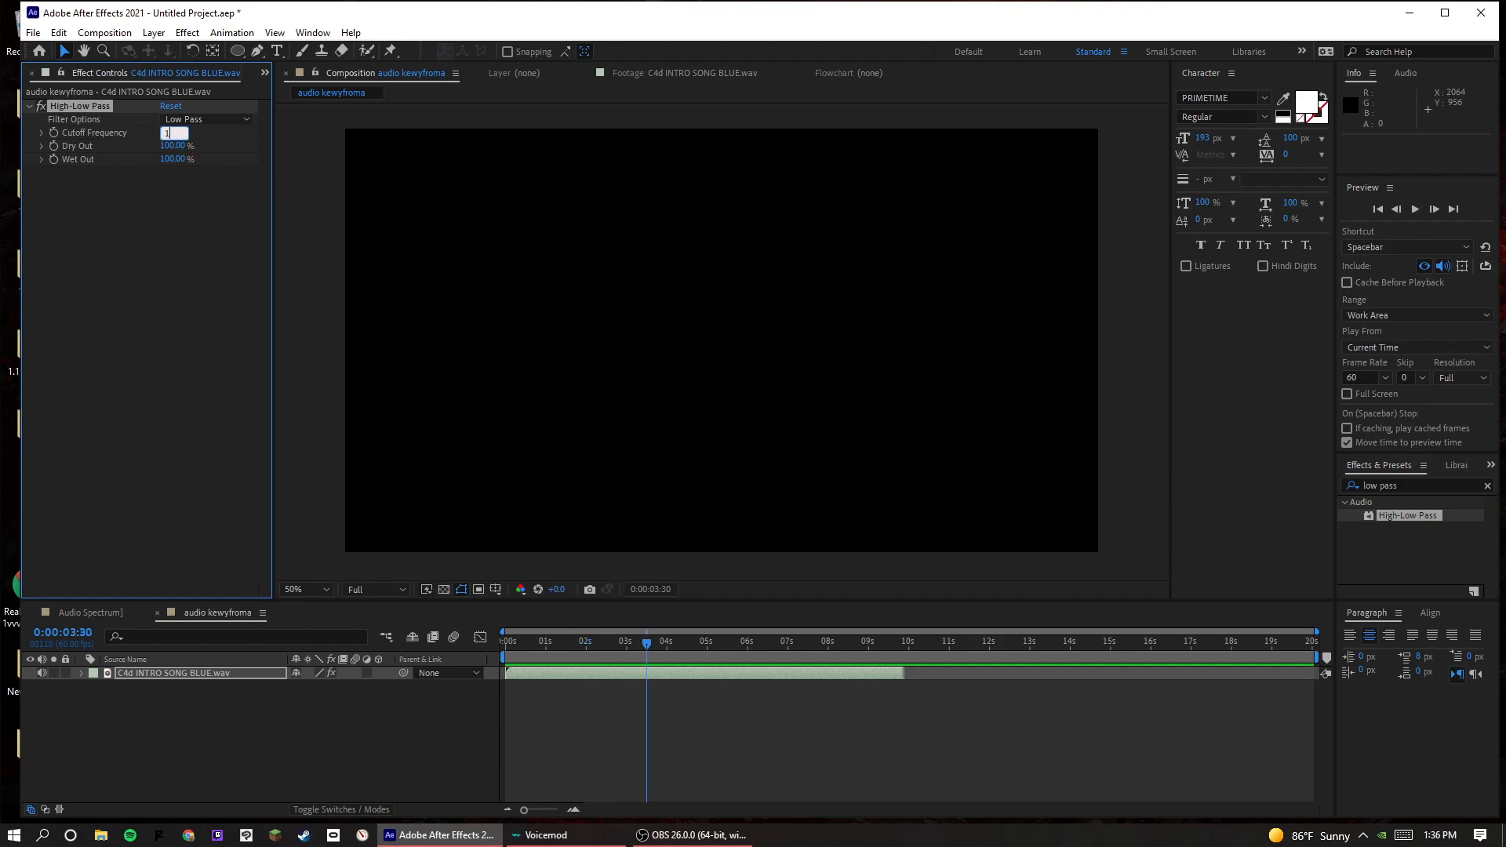
text(00)
key(Return)
key(space)
key(space)
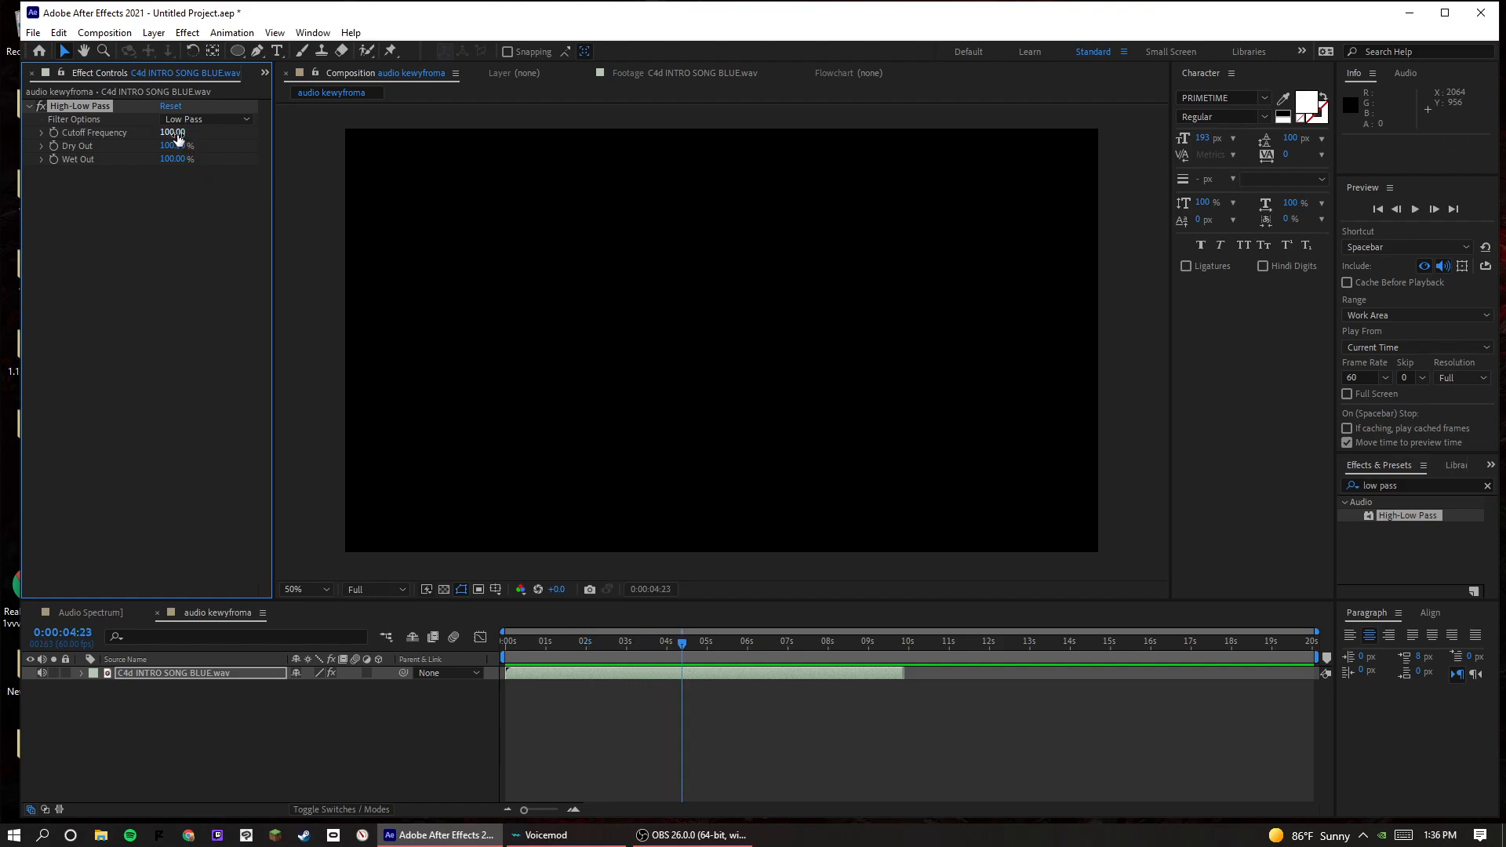
- Raise the Cutoff Frequency to 20000, bring Dry Out to 0%, and preview the song
drag(177, 135, 248, 141)
click(189, 132)
text(200)
key(space)
key(space)
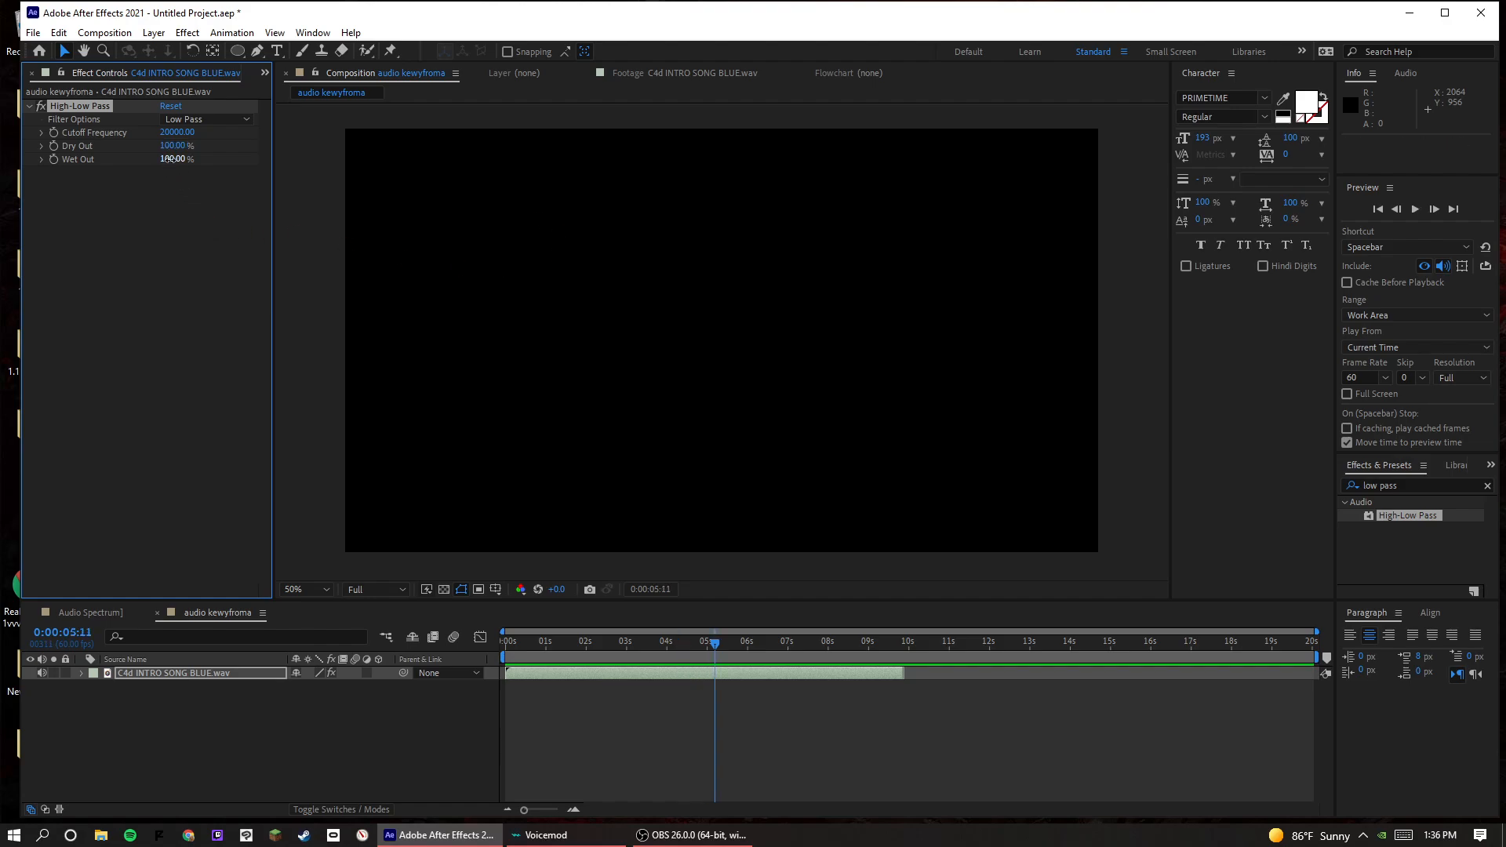
key(space)
key(space)
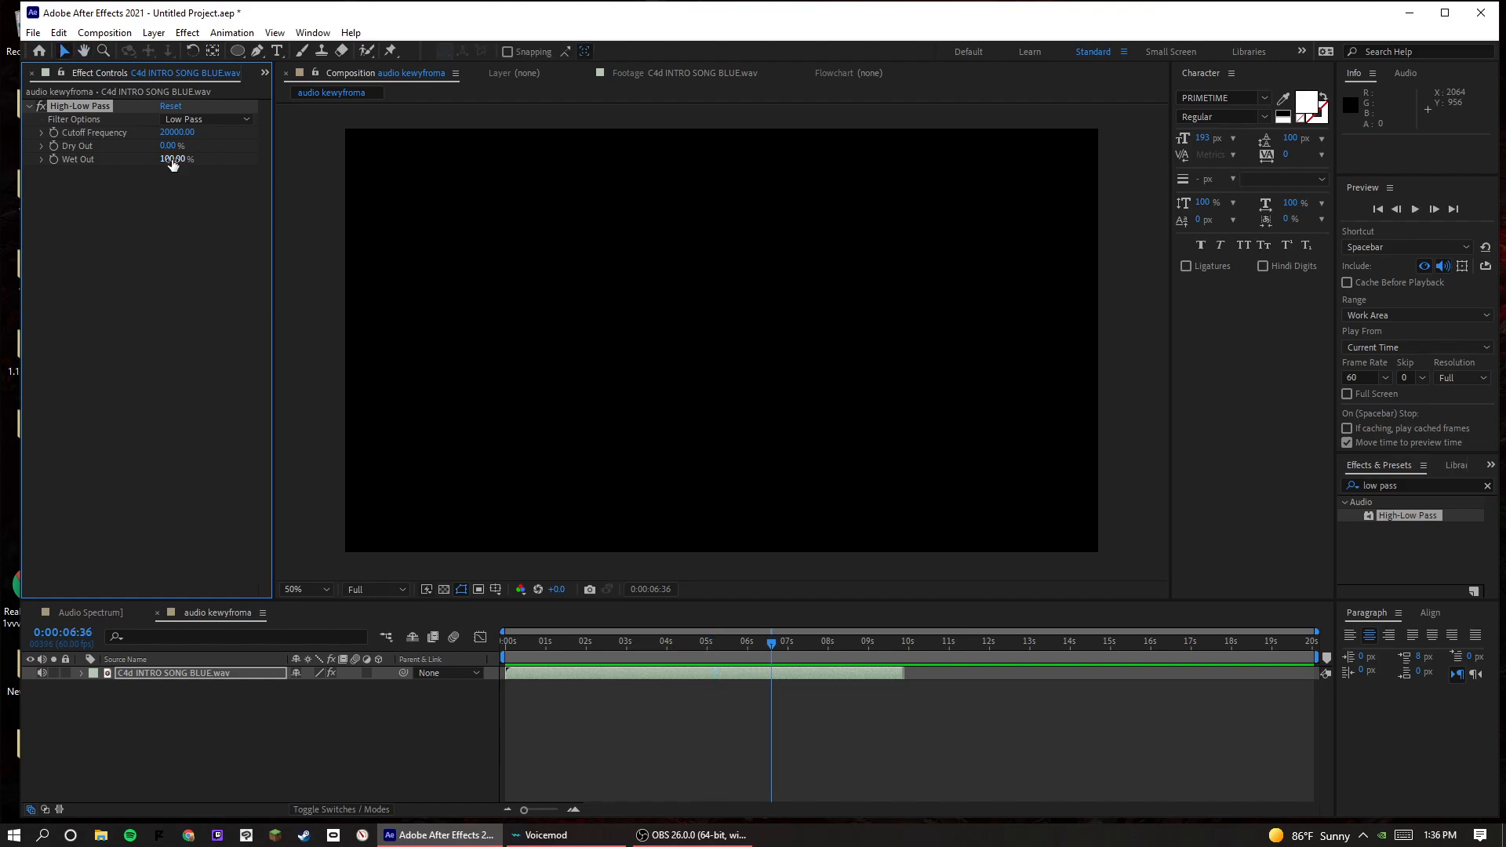
- Delete and restore the High-Low Pass effect, and preview the song with Wet Out at 0%
key(Delete)
key(ctrl+z)
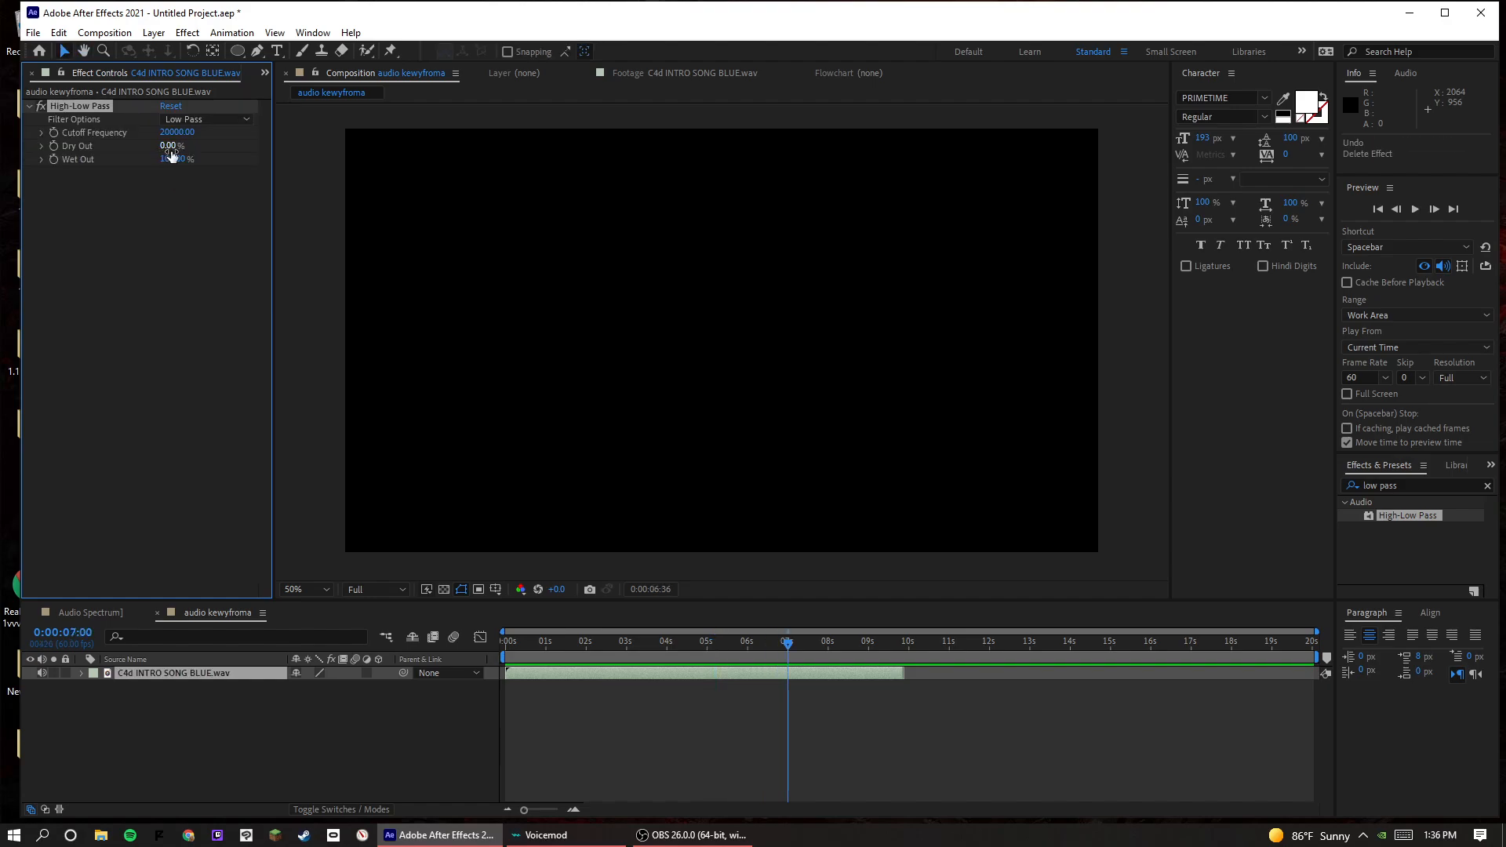
key(space)
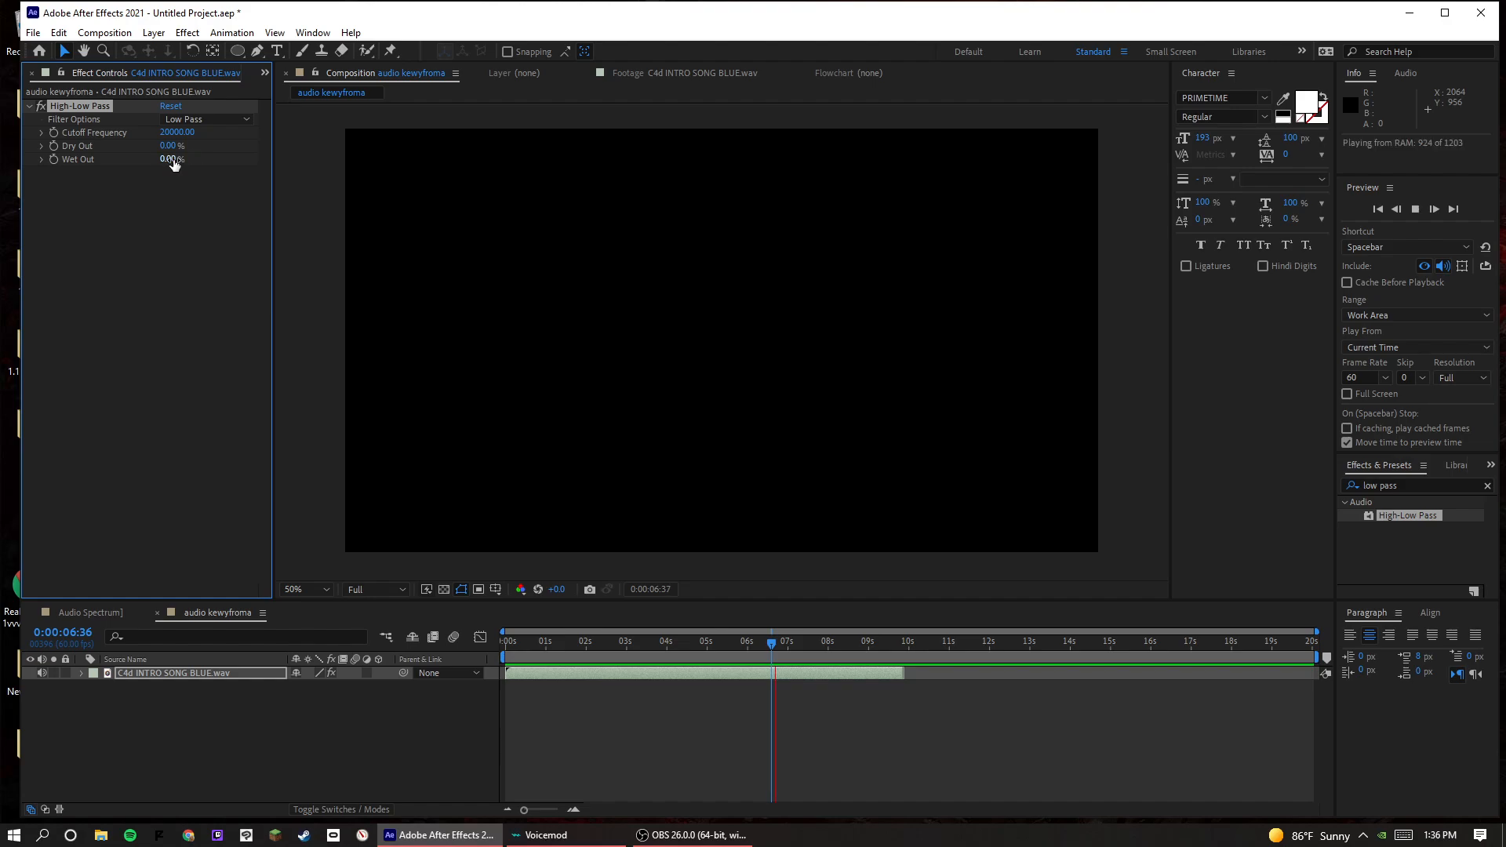
key(space)
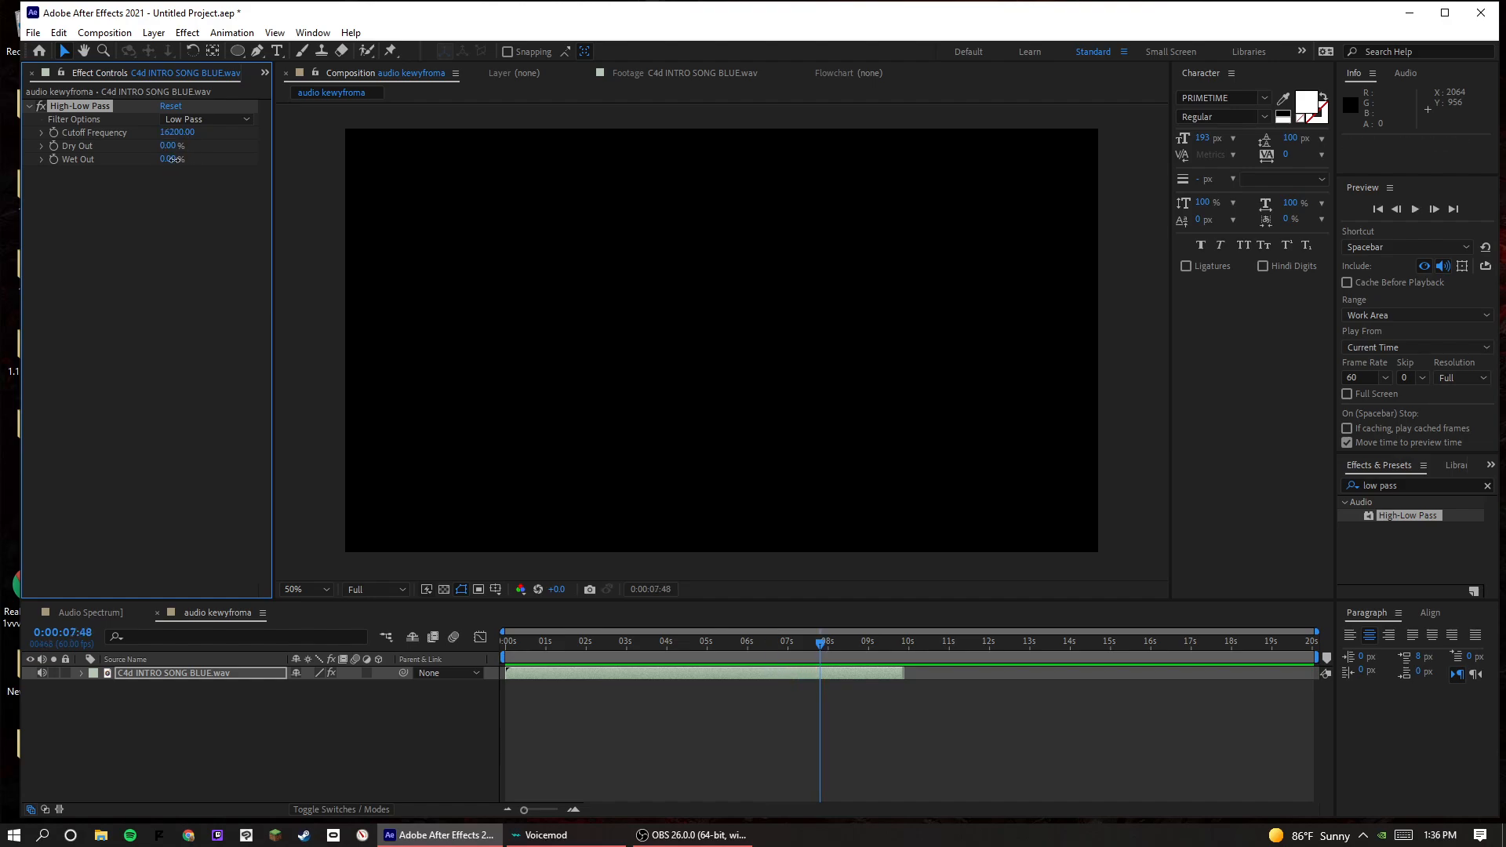
- Try a lower Cutoff Frequency with a preview, and undo back to 20000 with Wet Out at 100%
drag(177, 133, 148, 193)
key(space)
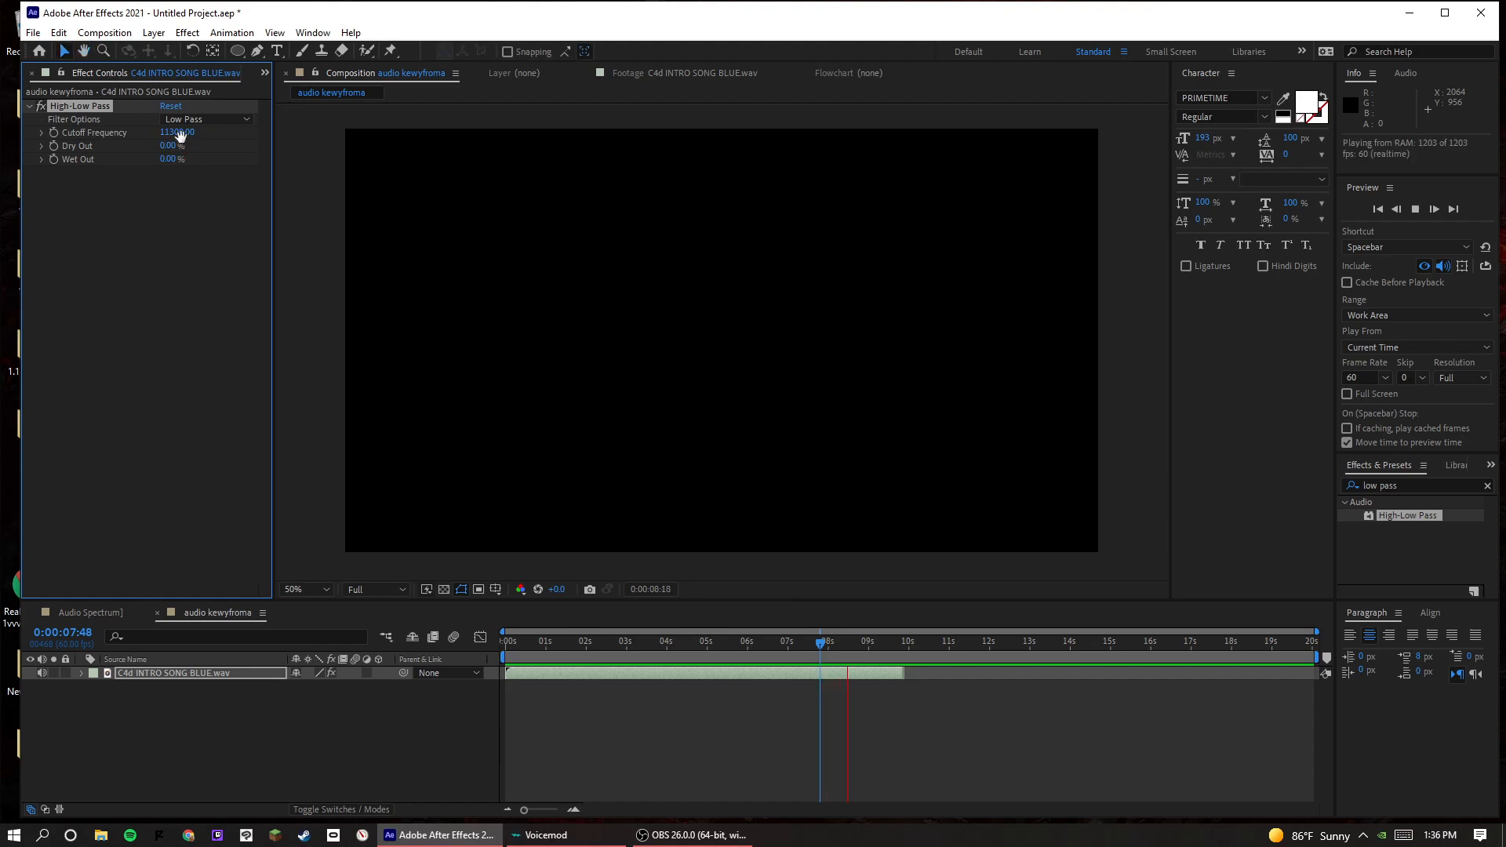
key(ctrl+z)
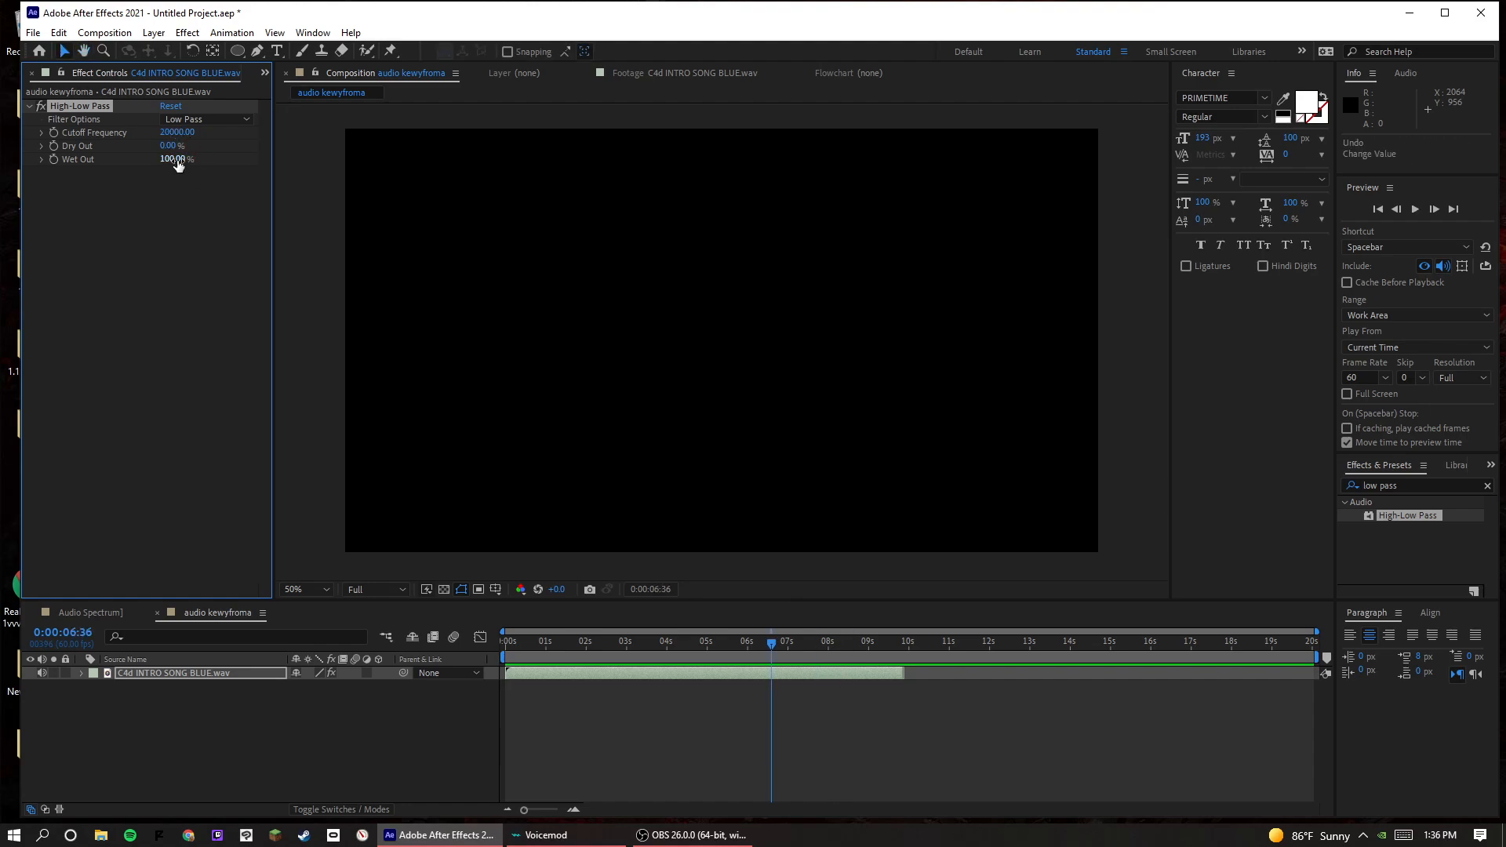
- Try a different Dry Out amount with a short preview and undo the change
click(175, 147)
key(Return)
key(space)
key(space)
key(ctrl+z)
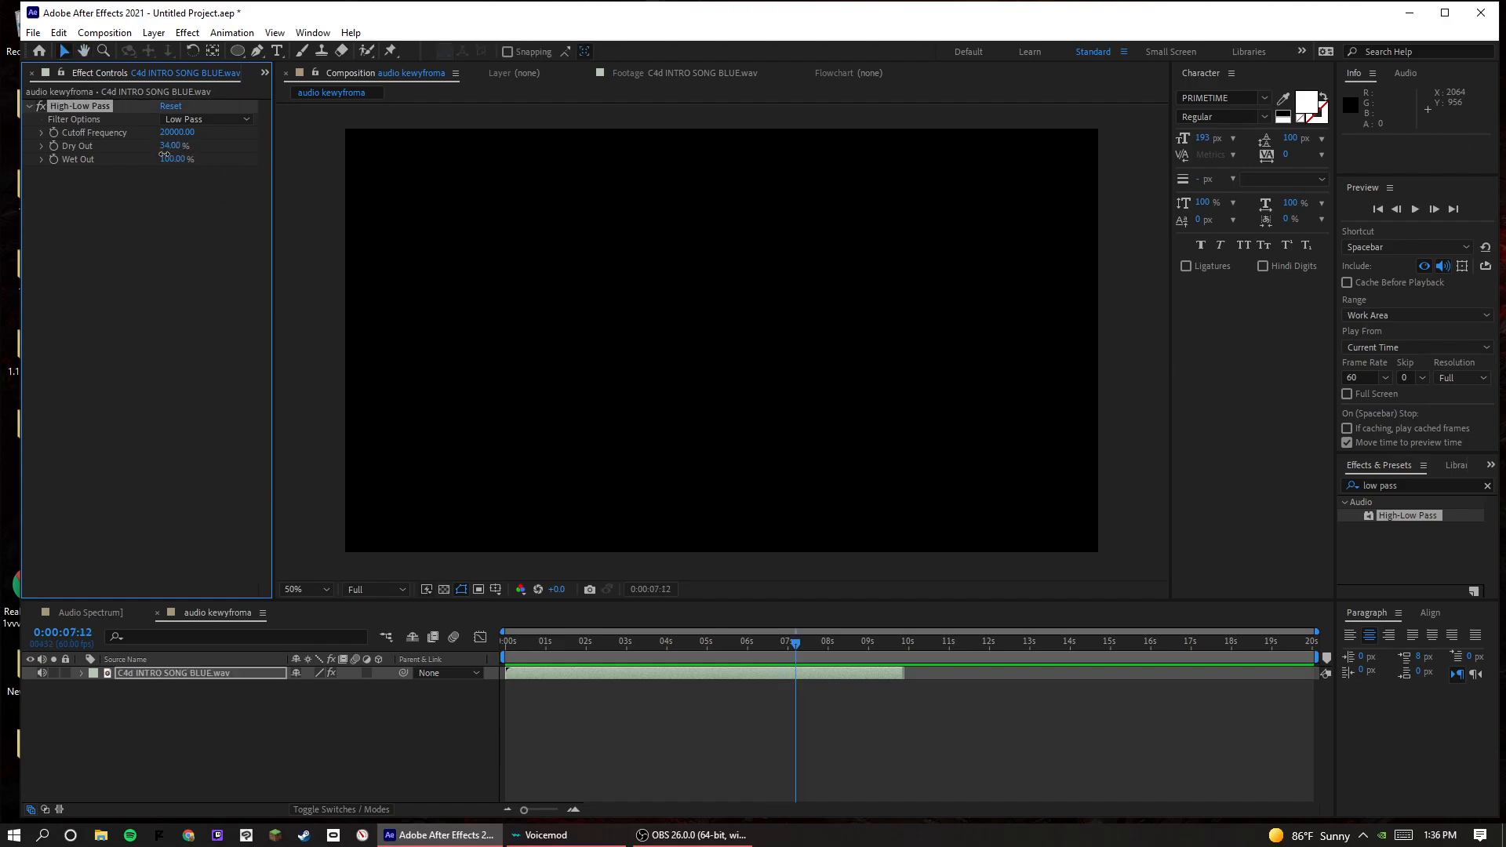
- Adjust Dry Out to 7% and preview the song from 0:00:04:54
drag(164, 155, 167, 155)
key(space)
click(65, 50)
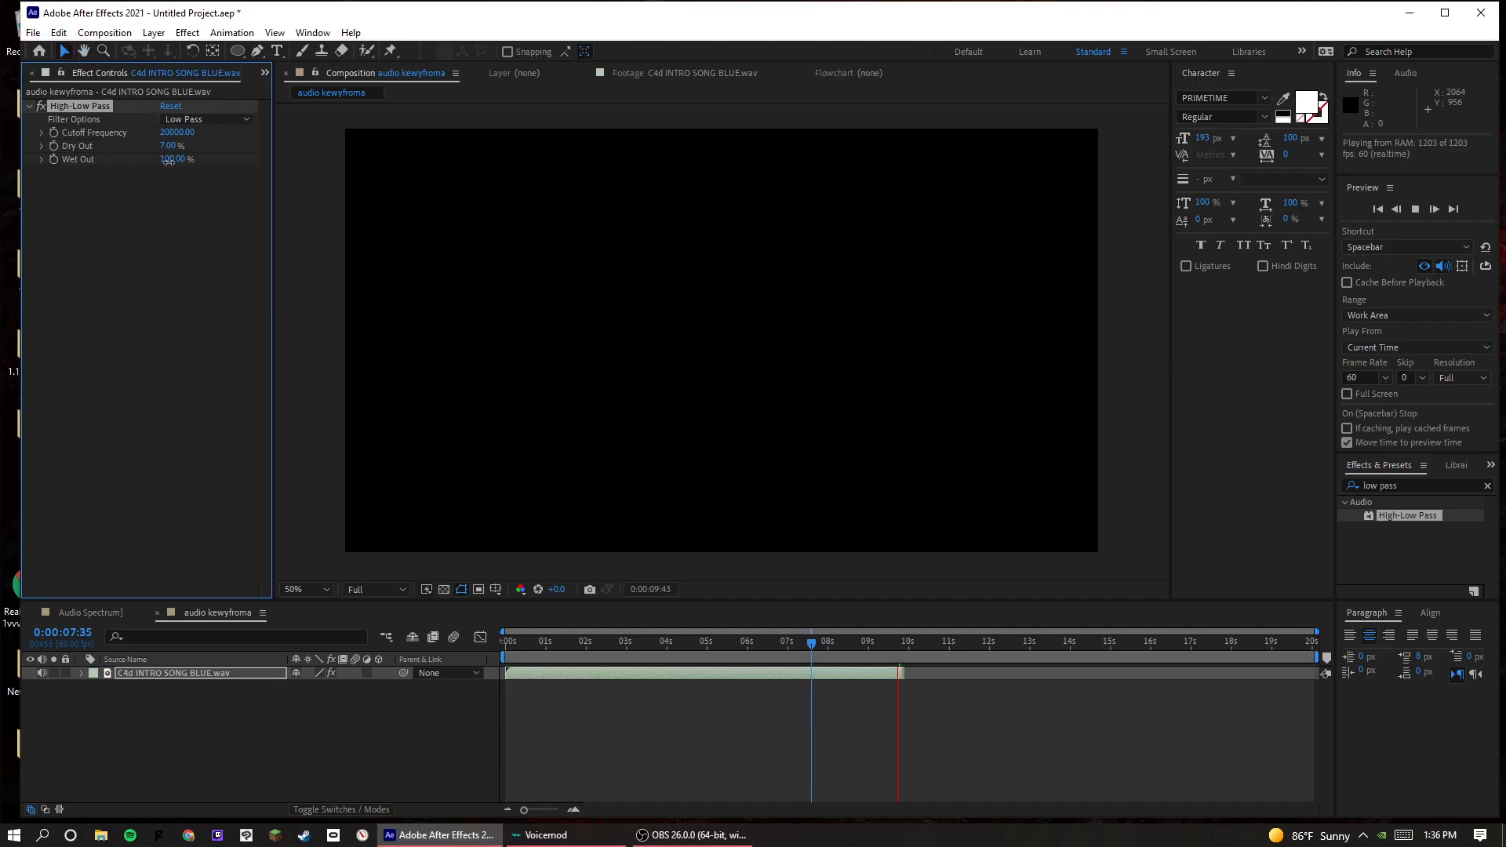
click(703, 649)
key(space)
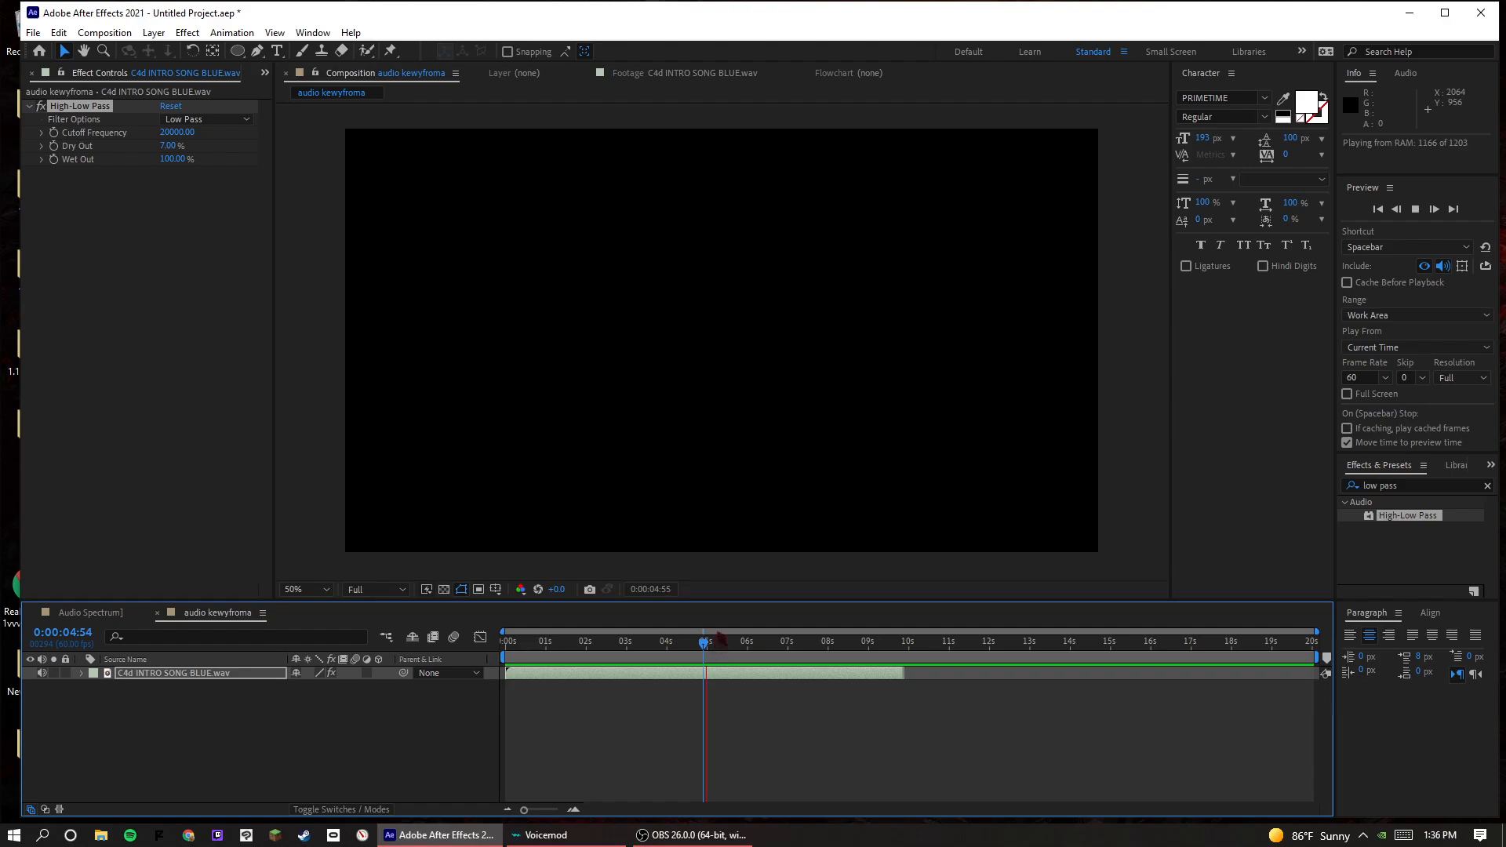
key(space)
- Reduce Dry Out and Wet Out to 0% and preview the song
drag(170, 147, 133, 228)
key(space)
key(space)
key(space)
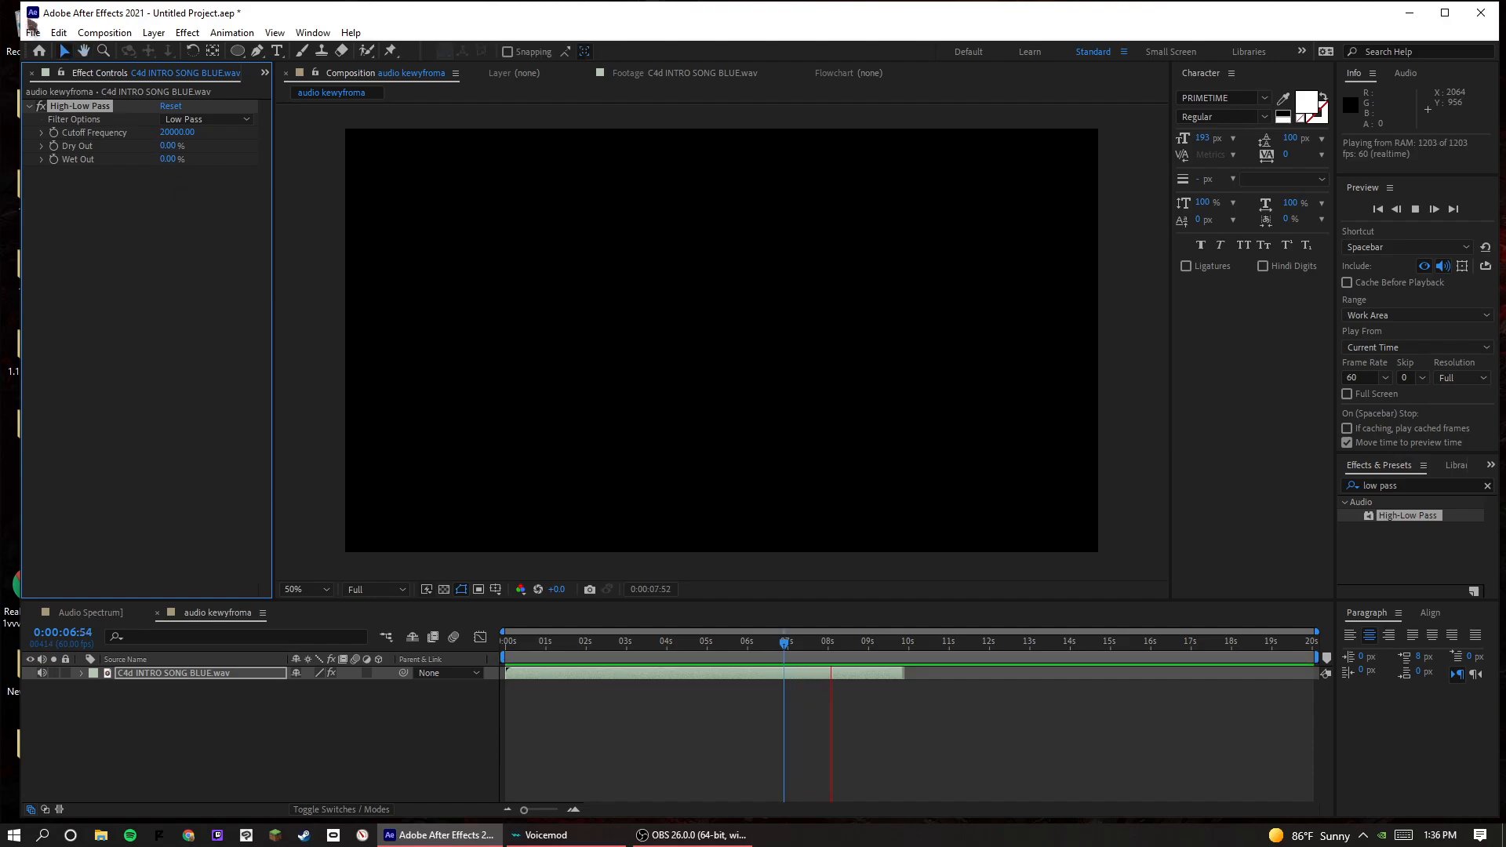
- Raise Wet Out to 9%, preview from 0:00:04:19, and increase it further to 63%
drag(171, 159, 172, 159)
click(680, 642)
key(space)
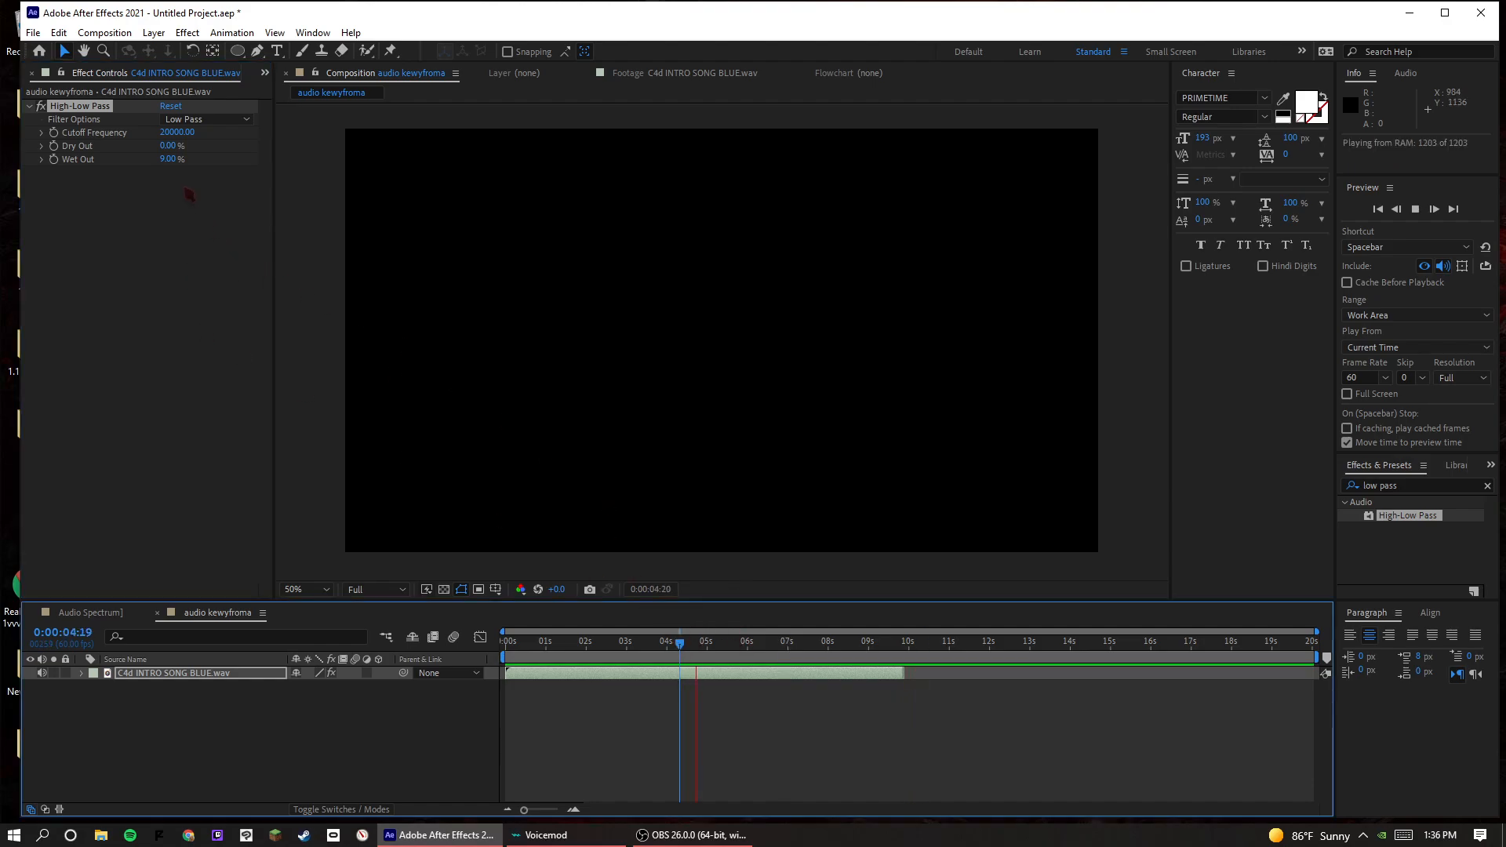
drag(168, 159, 190, 158)
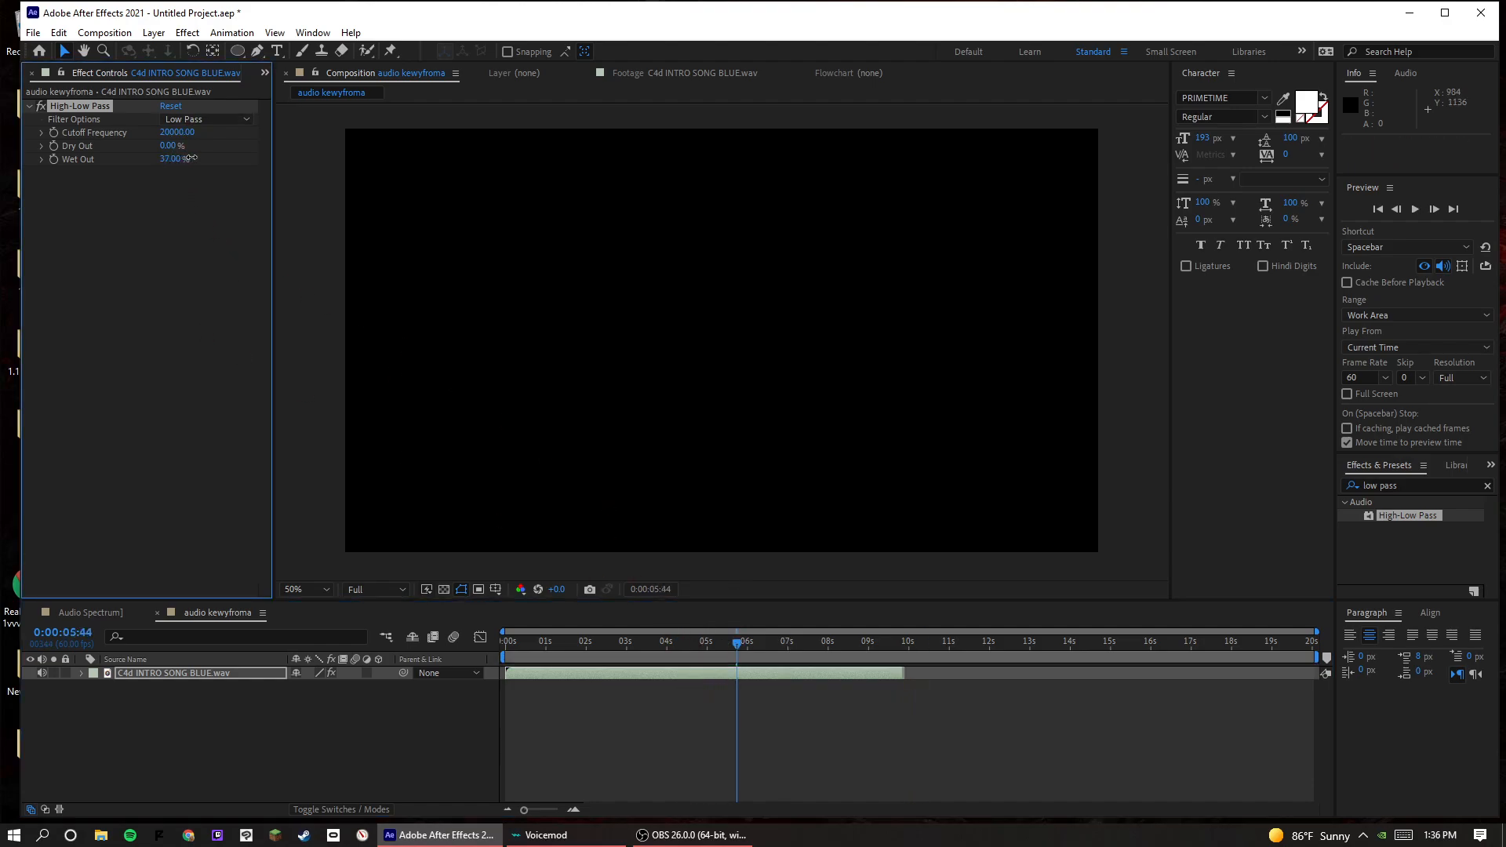
click(687, 836)
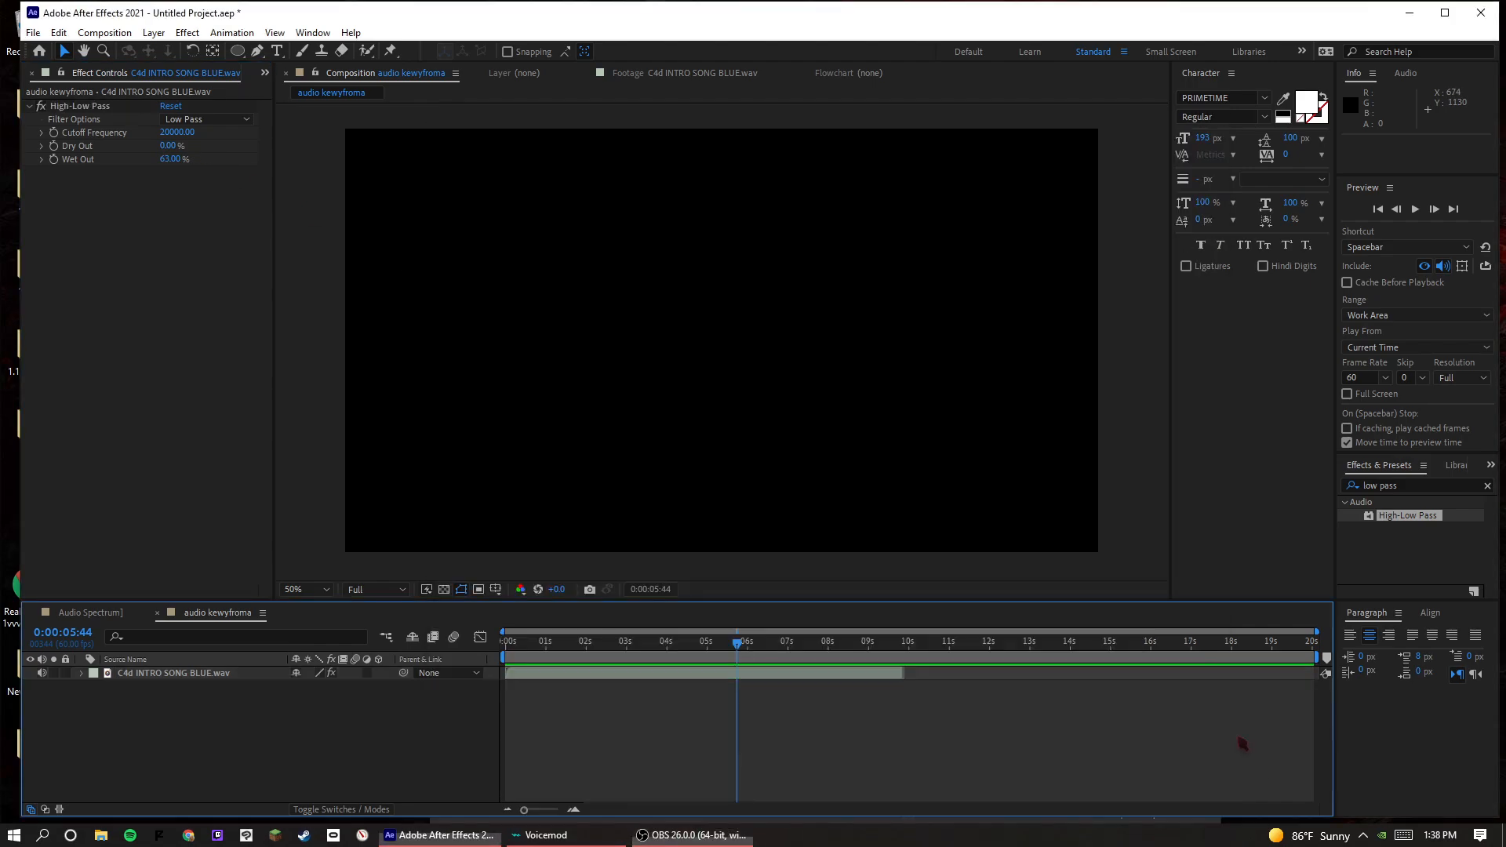
- Set the Low Pass Cutoff Frequency to 100 and Wet Out to 100%, and preview the filtered song
click(174, 133)
text(1)
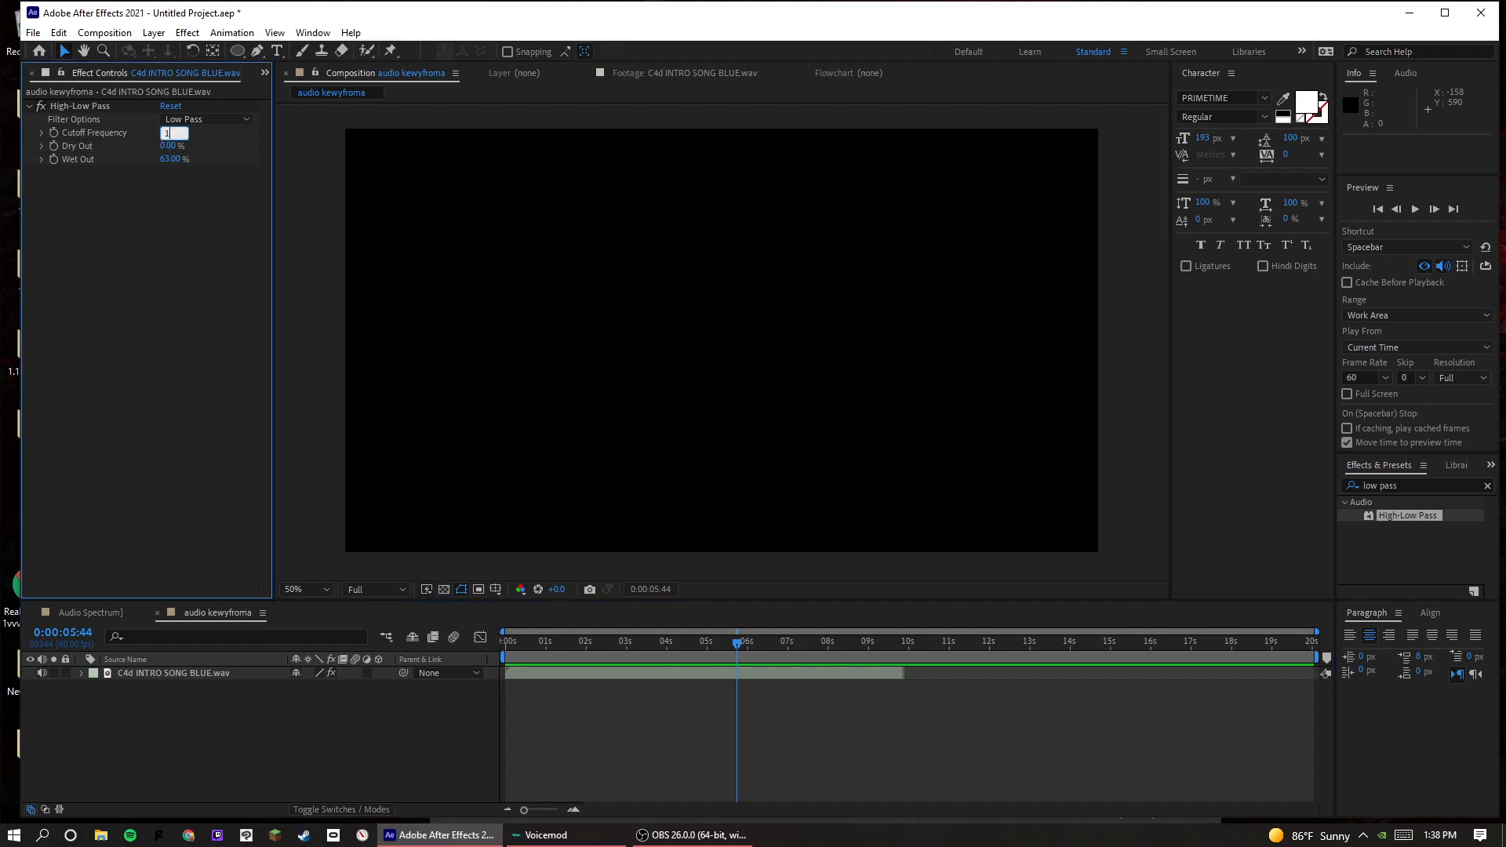
text(00)
key(Return)
drag(163, 160, 163, 160)
text(1)
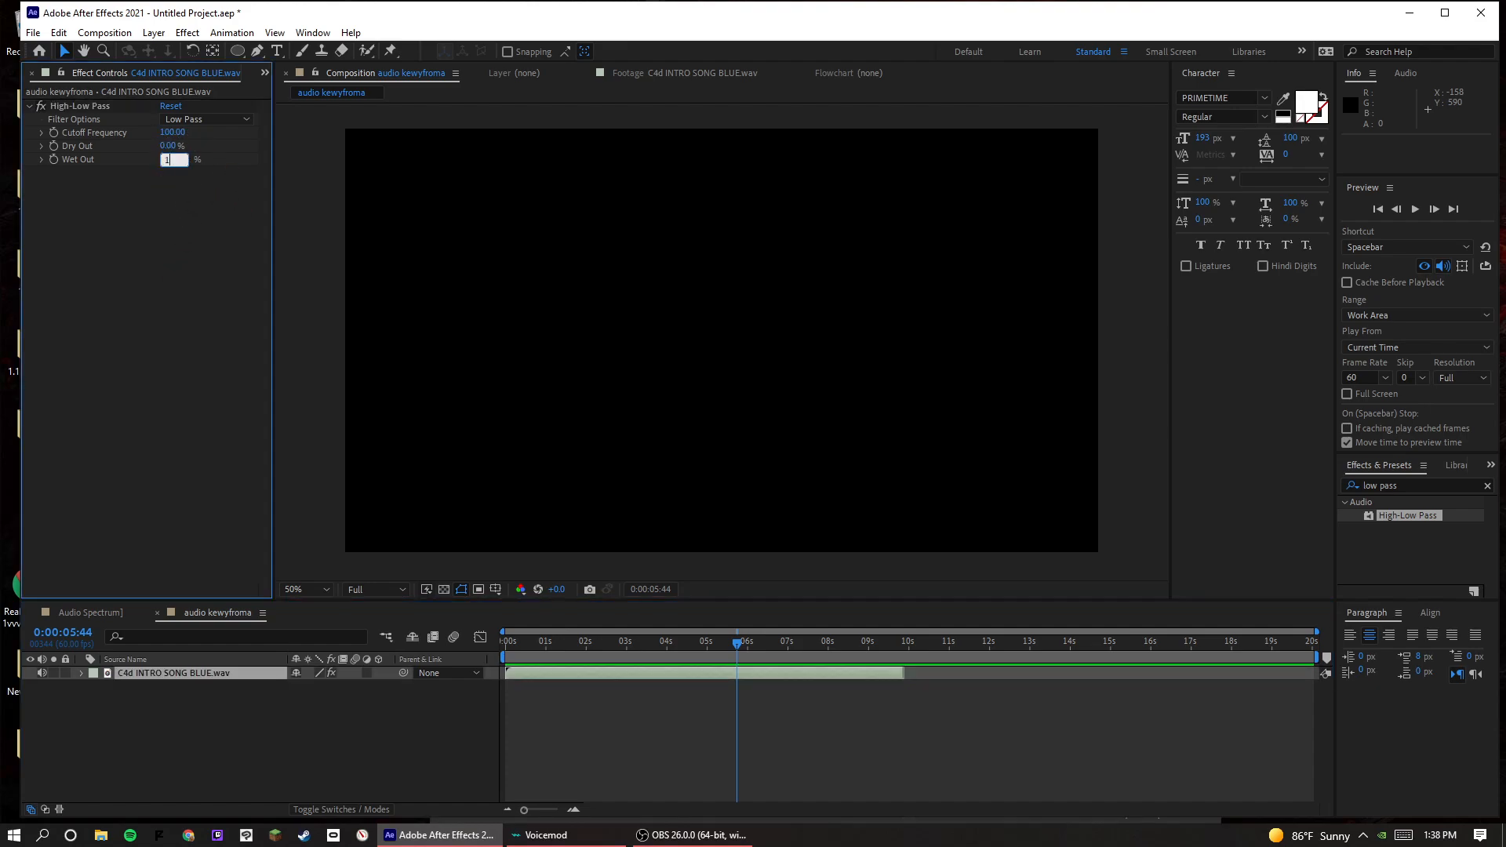
text(00)
key(Return)
key(space)
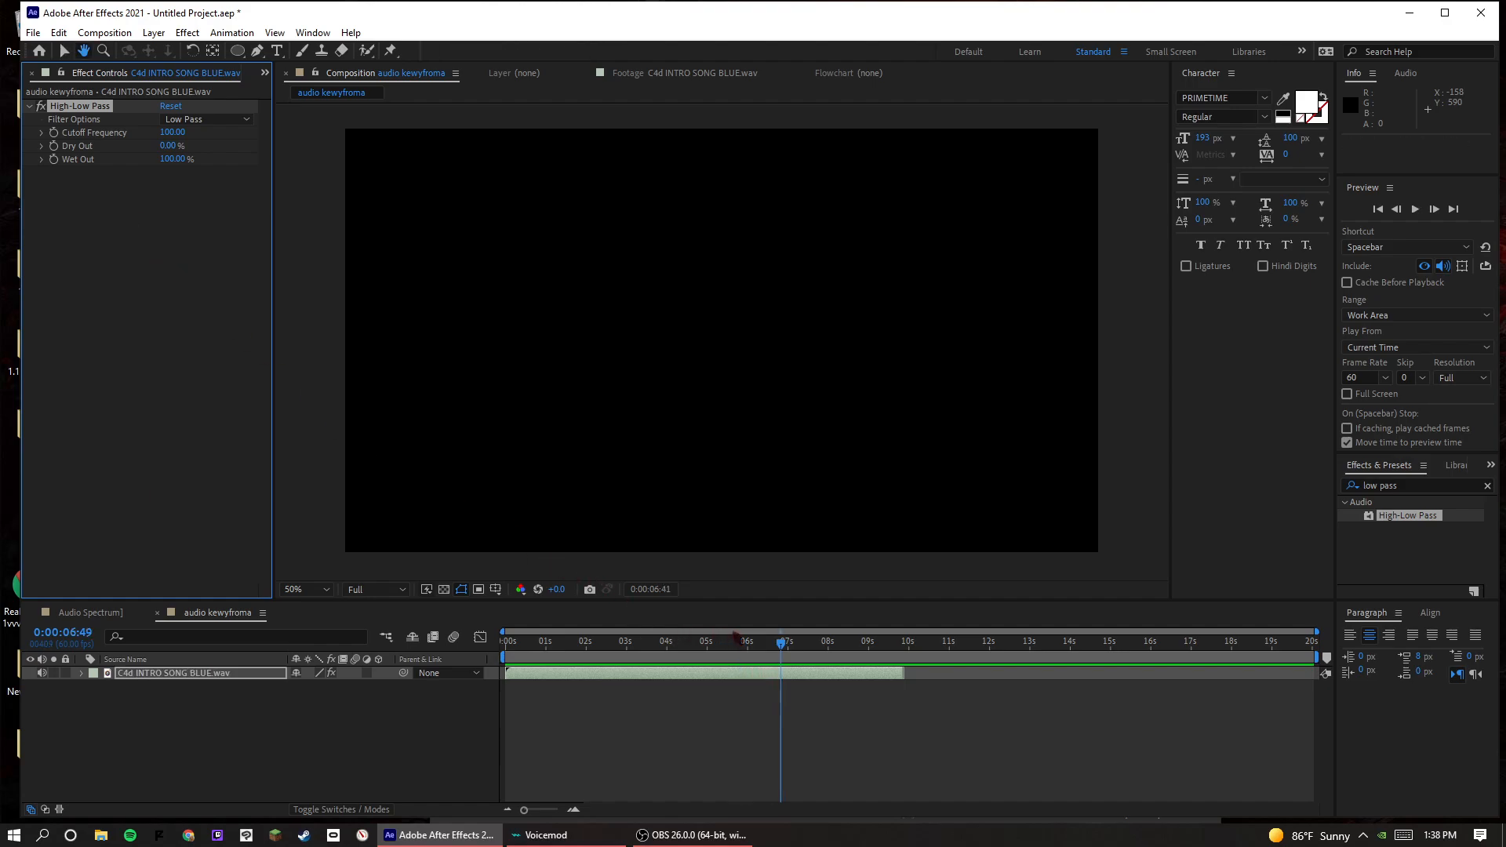
- Convert the filtered song layer's audio to keyframes
right_click(224, 676)
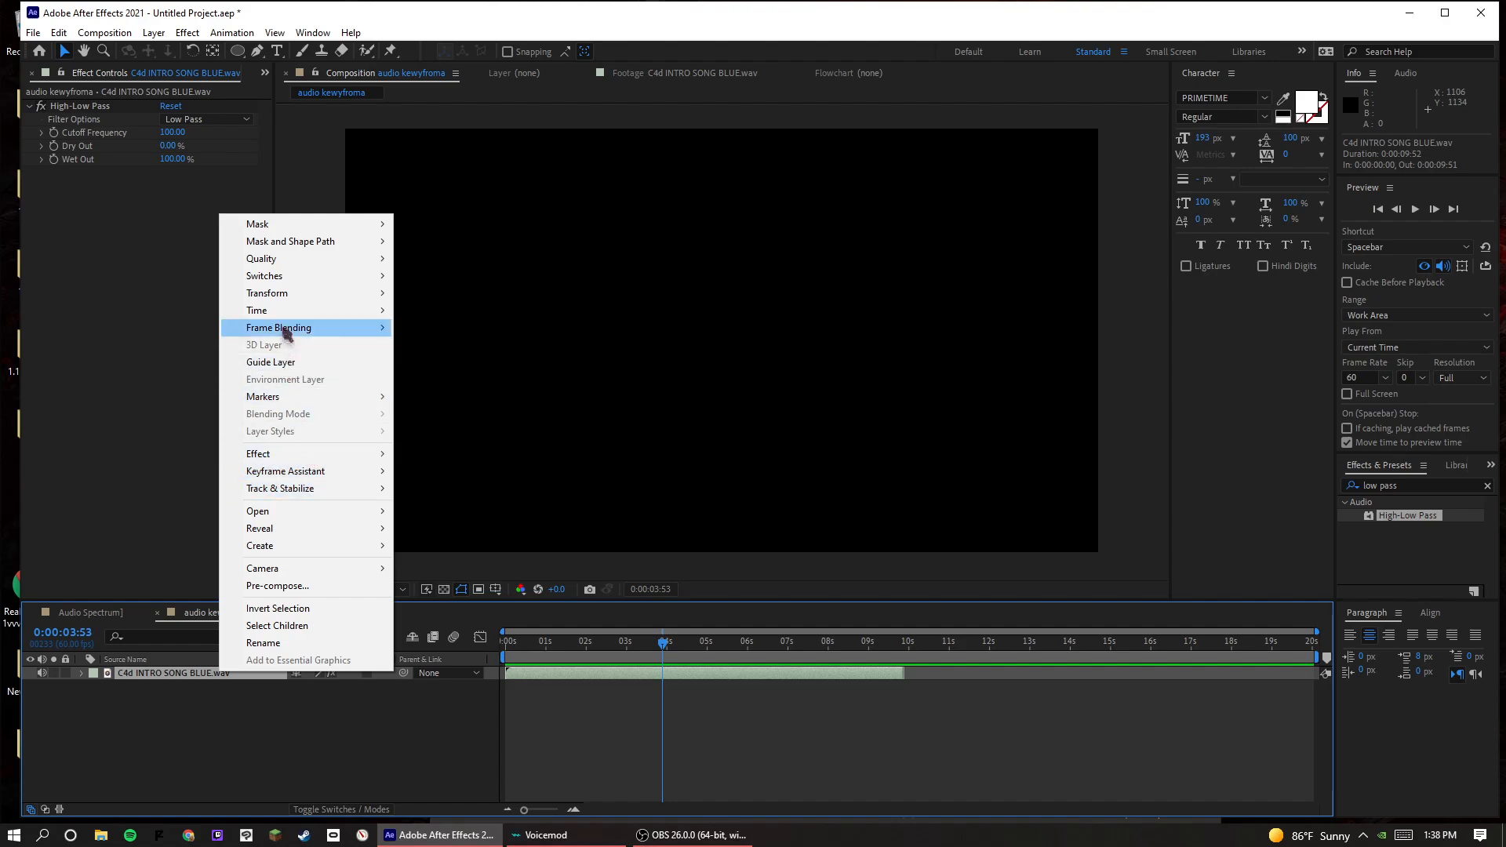
mouse_move(304, 551)
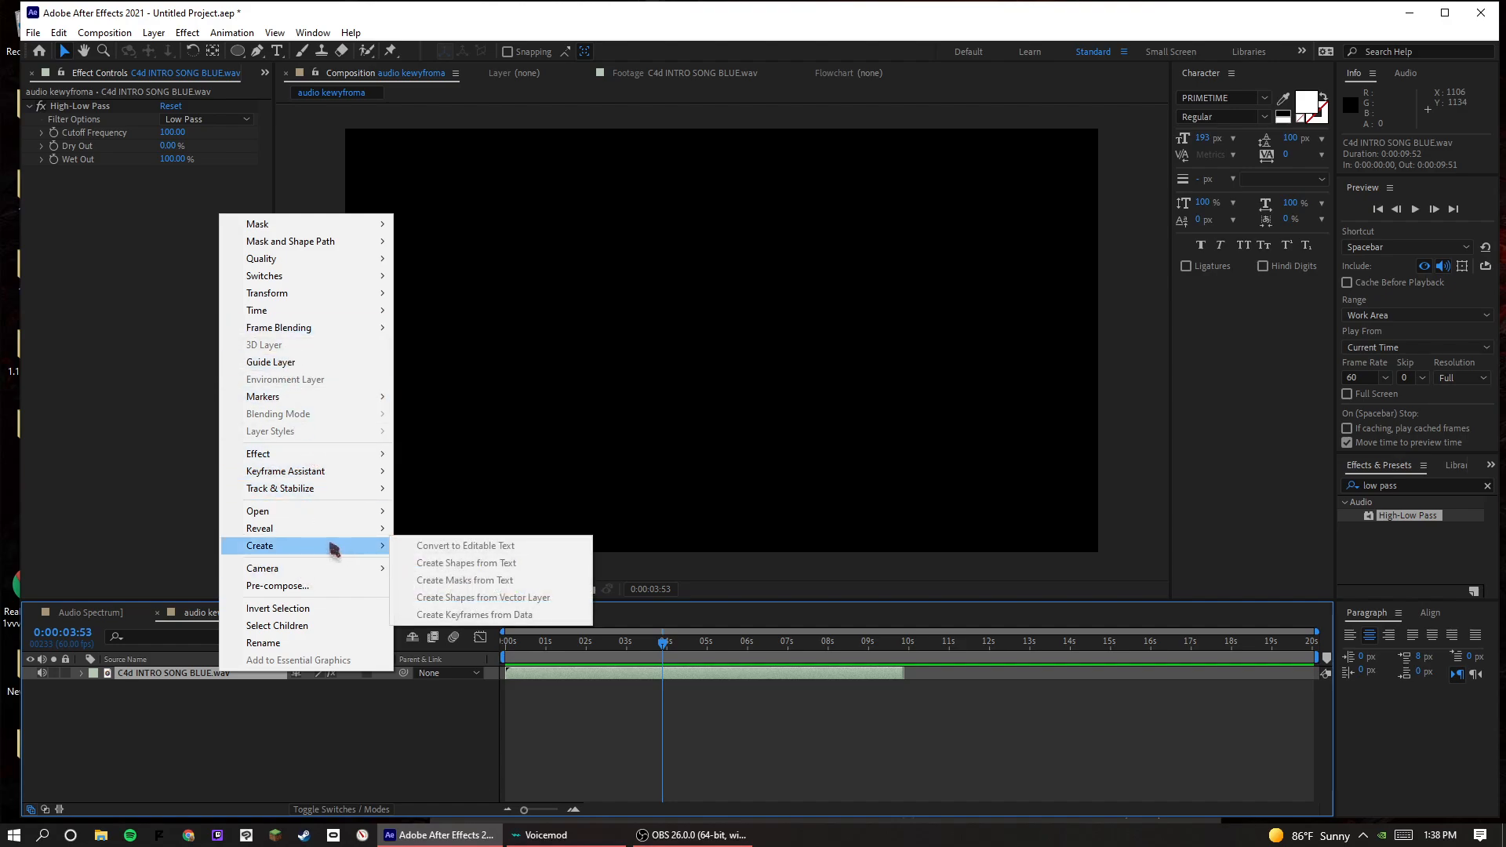
mouse_move(312, 478)
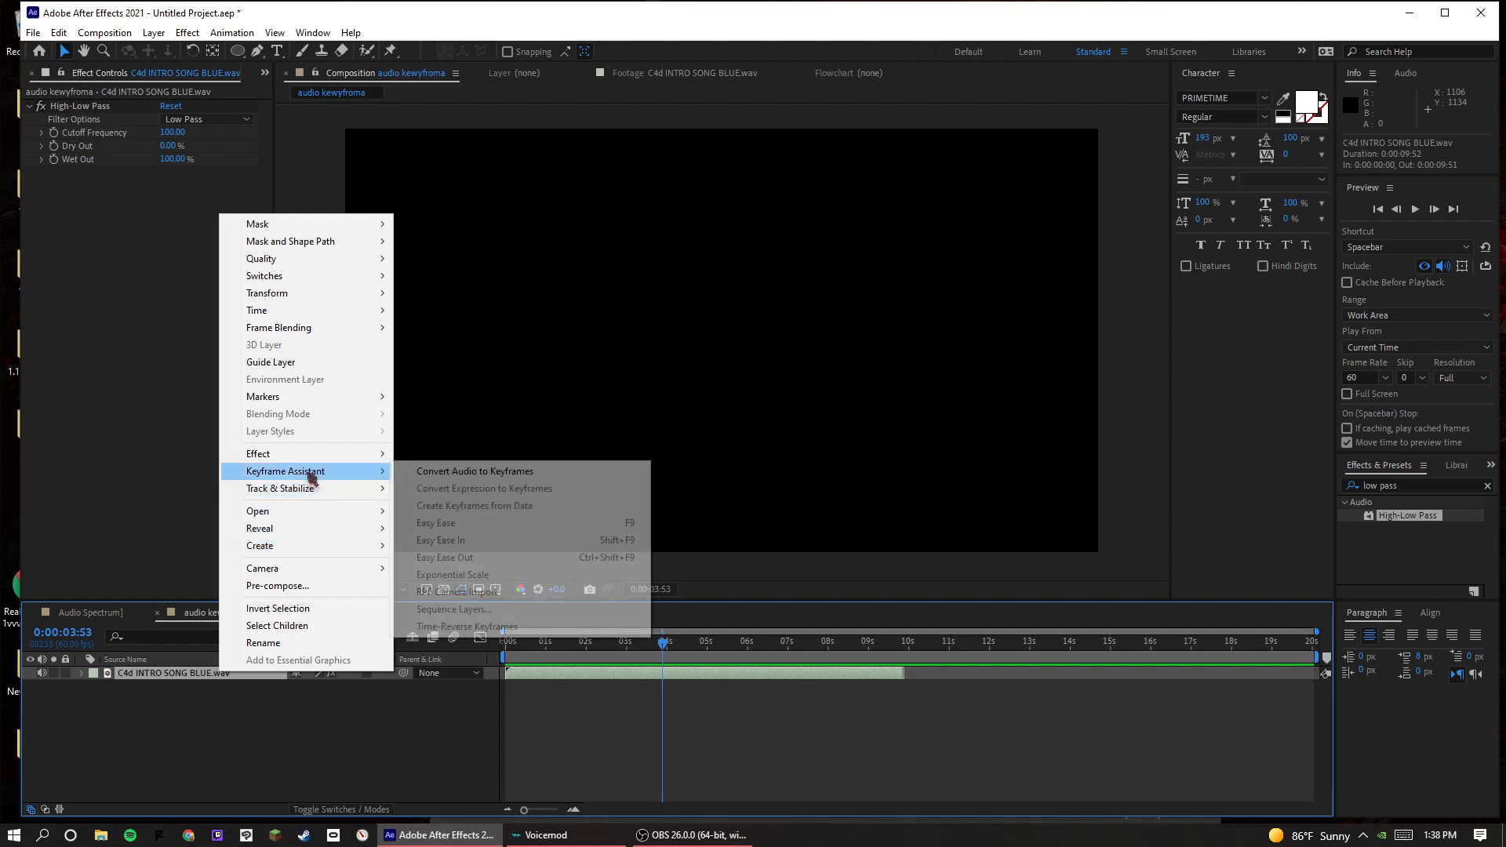
click(431, 473)
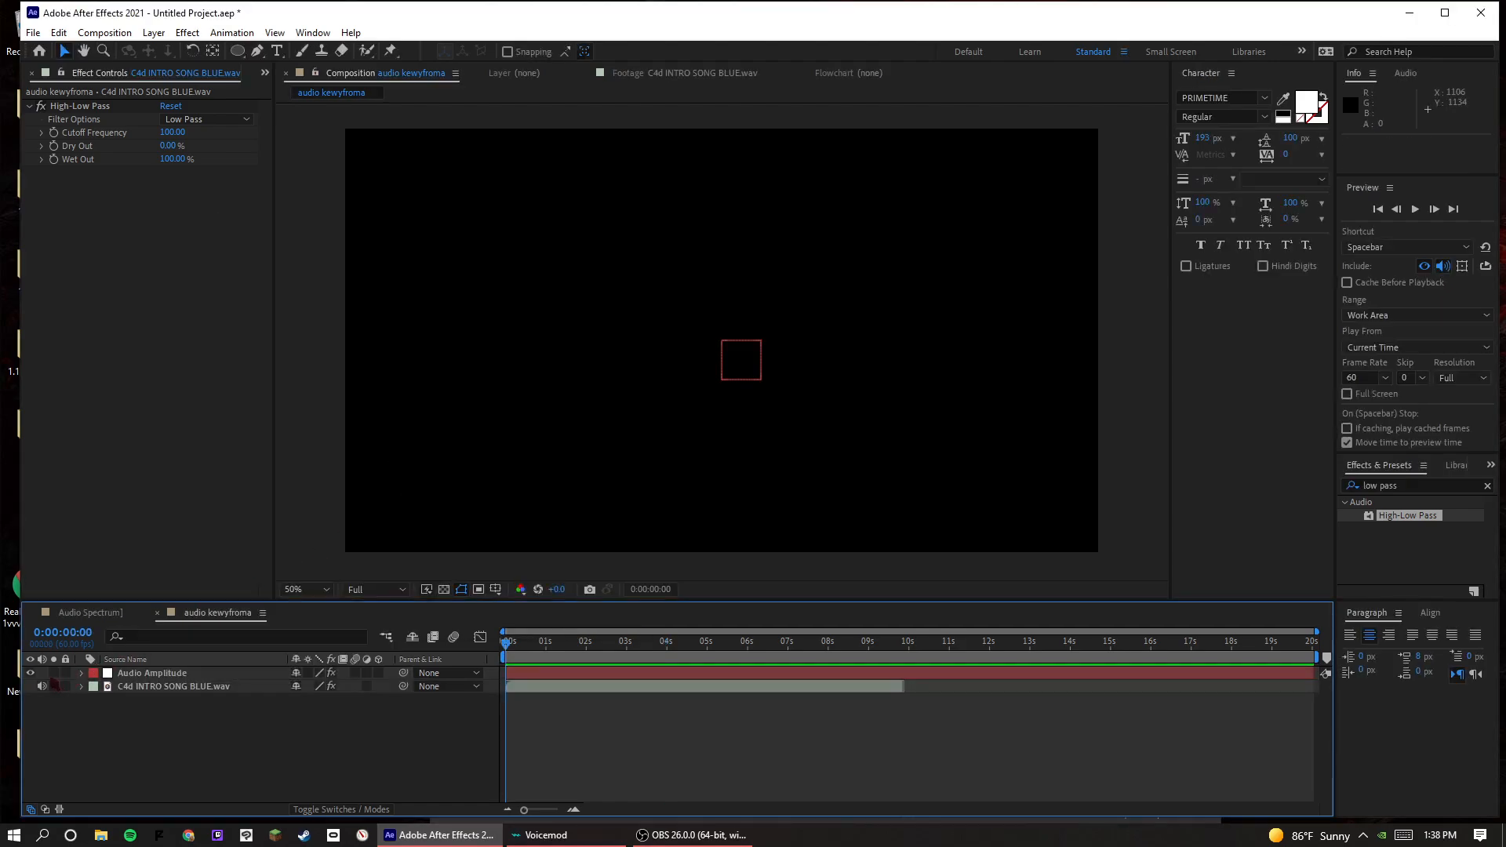
- Delete the Left Channel and Right Channel effects from the Audio Amplitude layer, keeping Both Channels
click(81, 673)
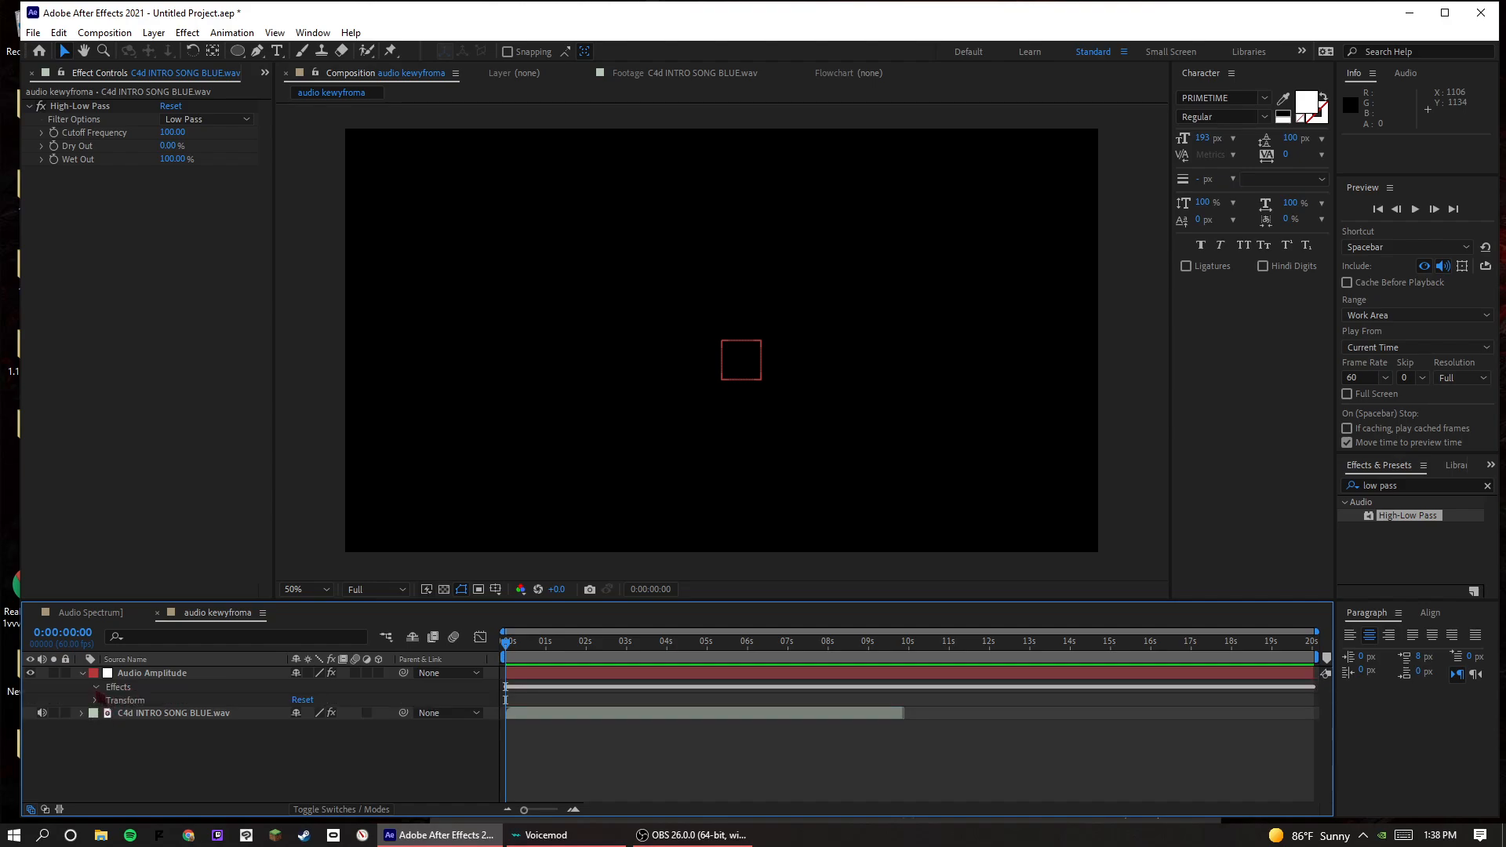
click(140, 701)
key(Delete)
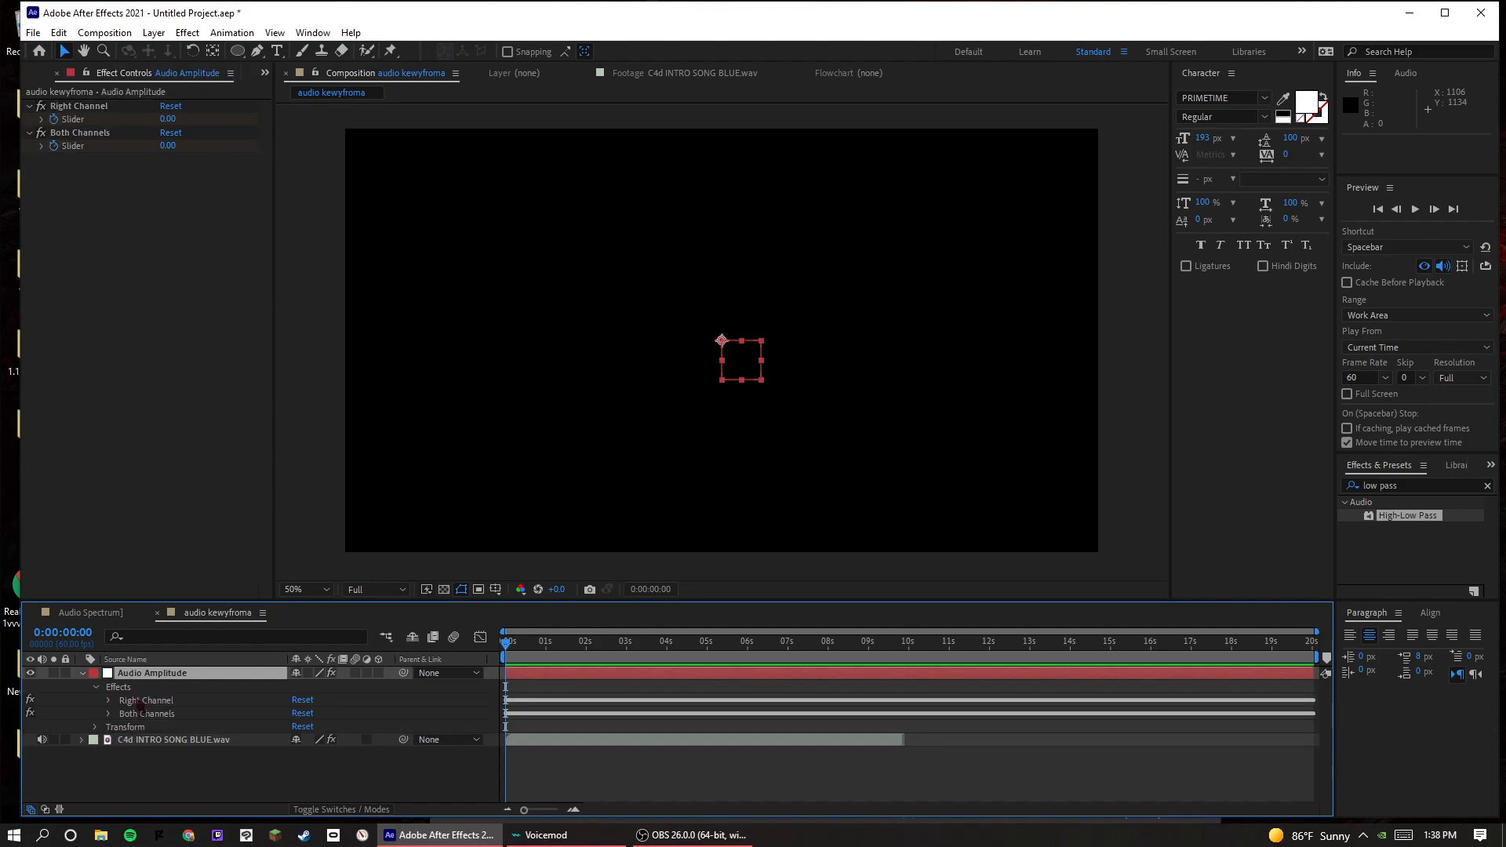
click(139, 700)
key(Delete)
- Select all keyframes of the Both Channels slider and show them in the Graph Editor
click(115, 704)
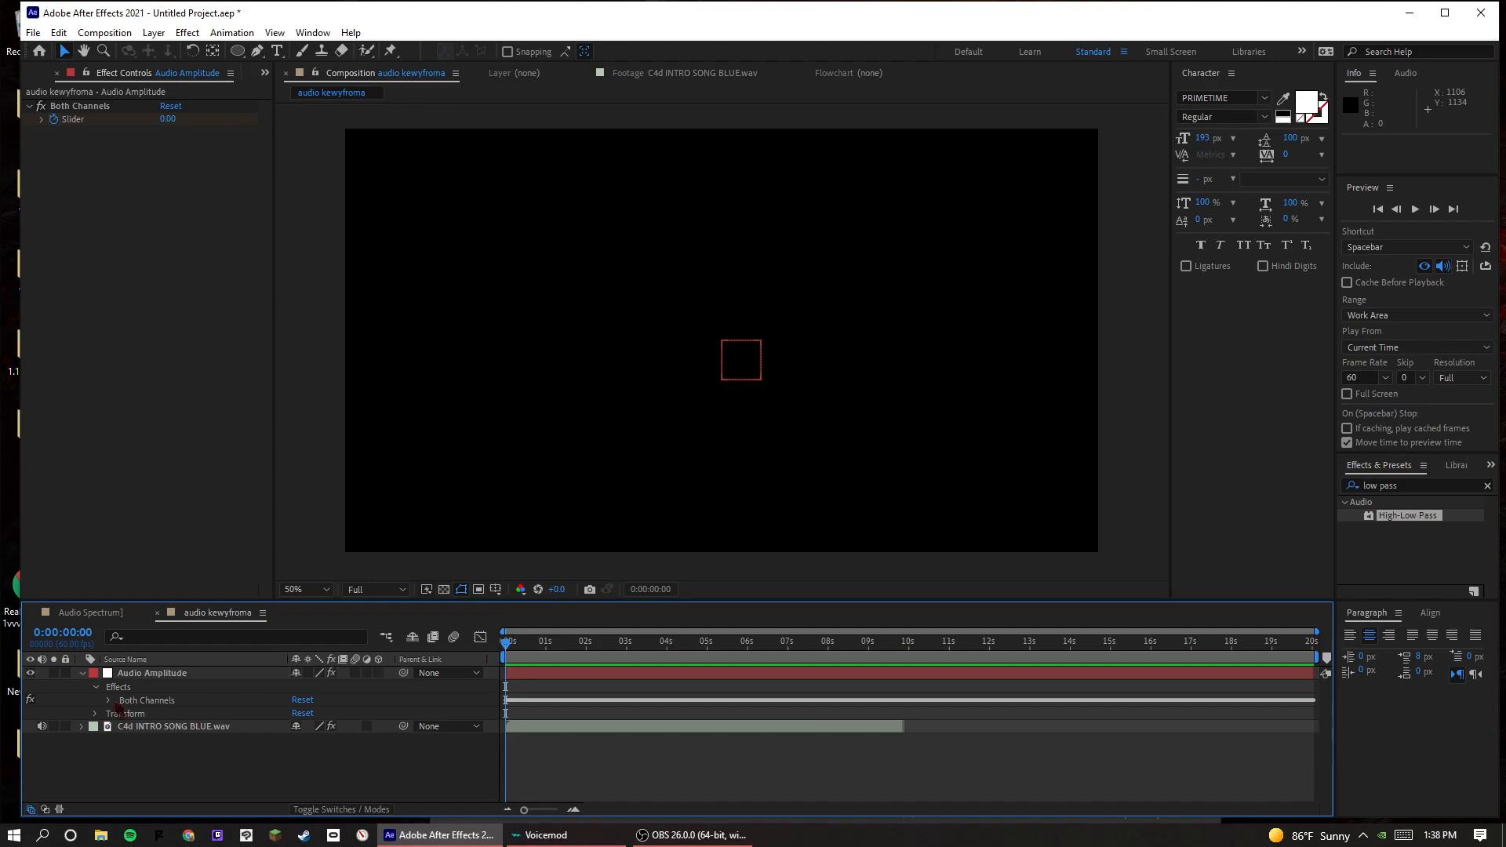
click(110, 701)
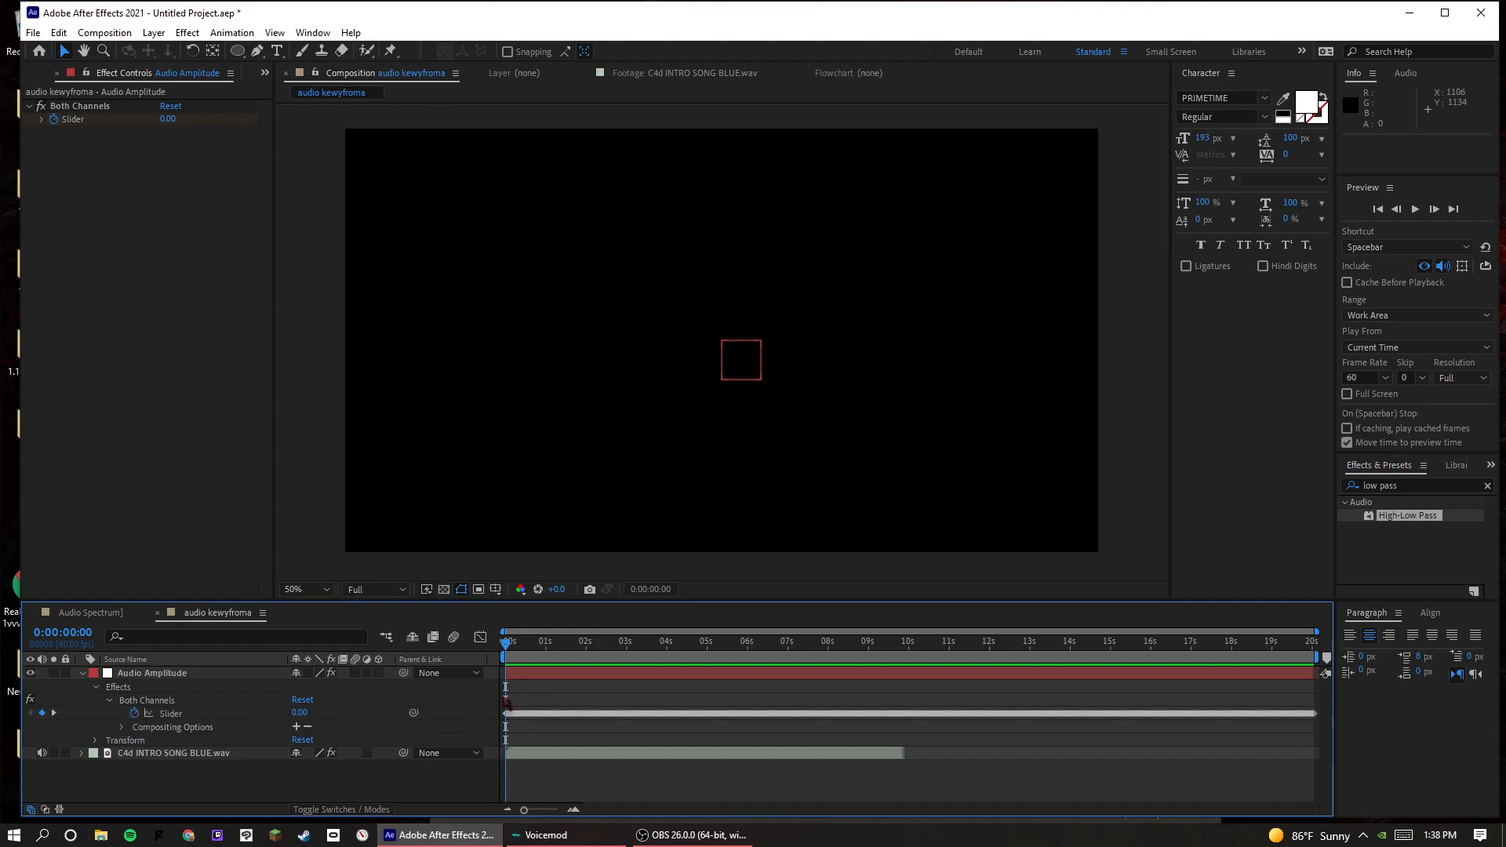
drag(506, 700, 1365, 765)
click(480, 638)
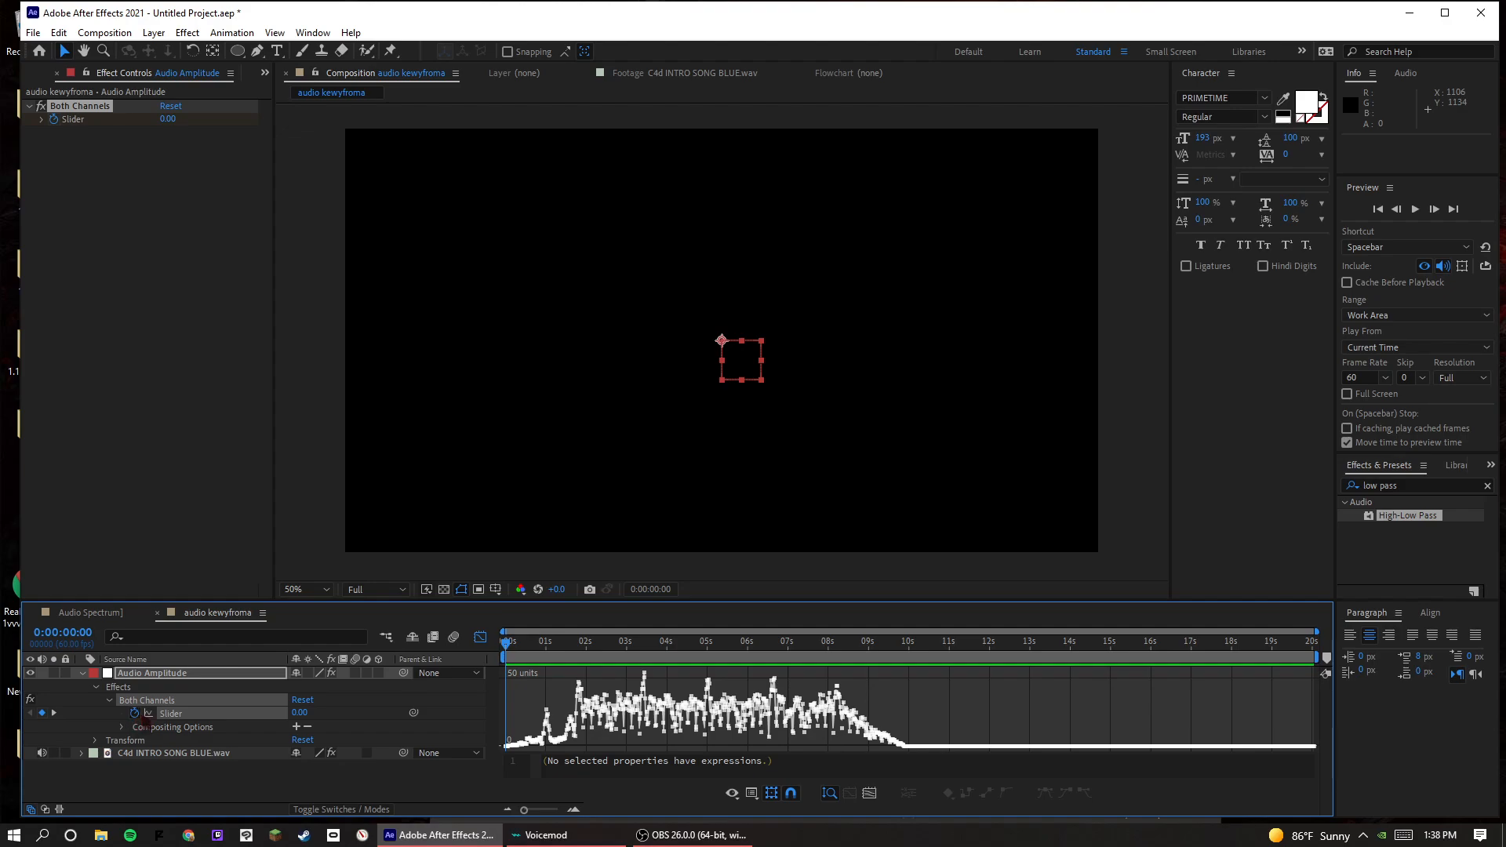
- Add the expression smooth(.1,21) to the Both Channels slider
alt+click(135, 712)
key(ctrl+a)
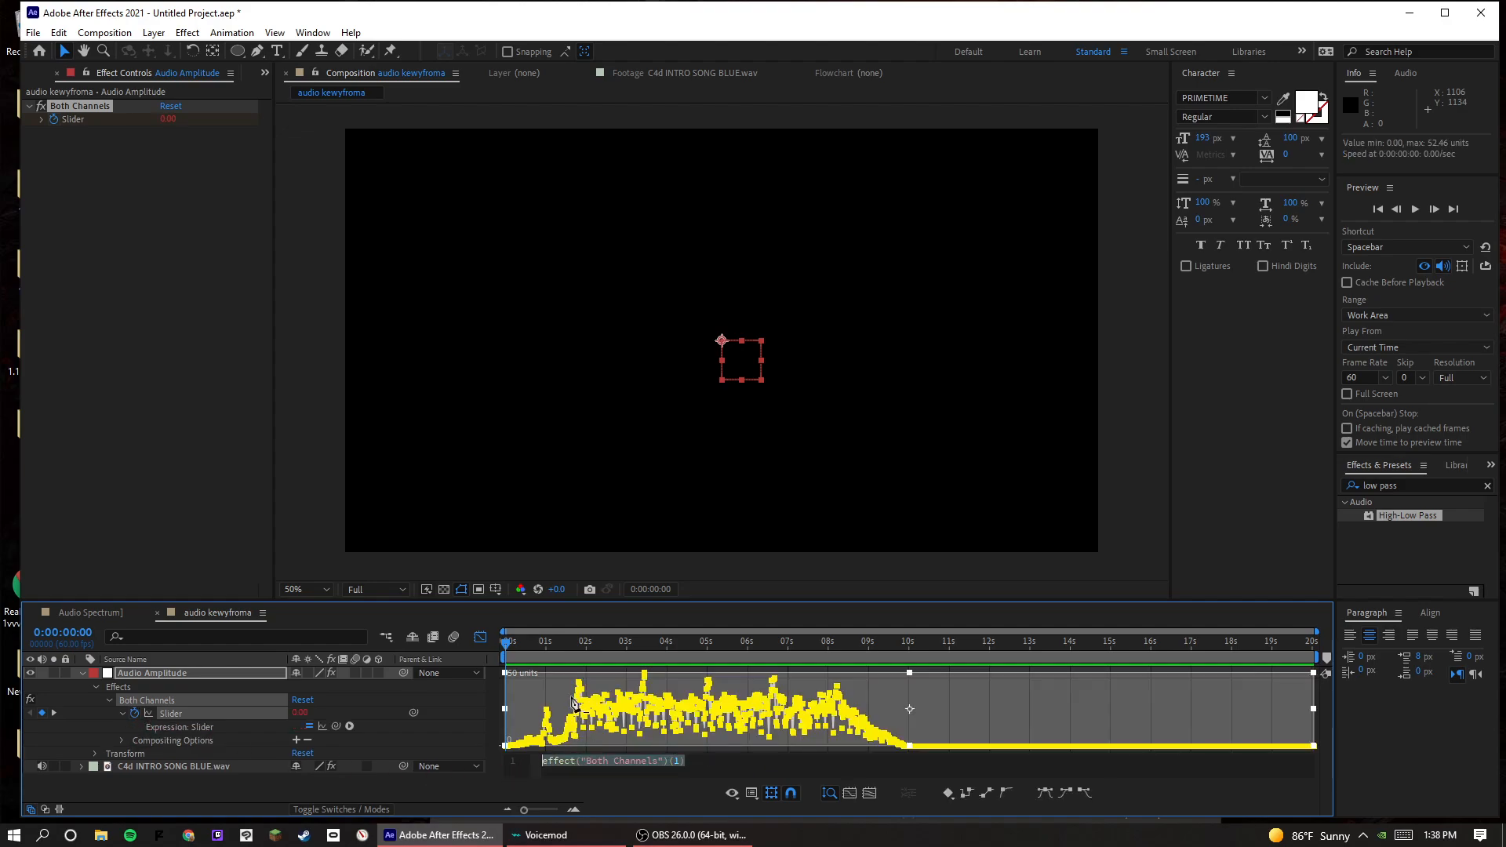
text(smooth(.1,2)
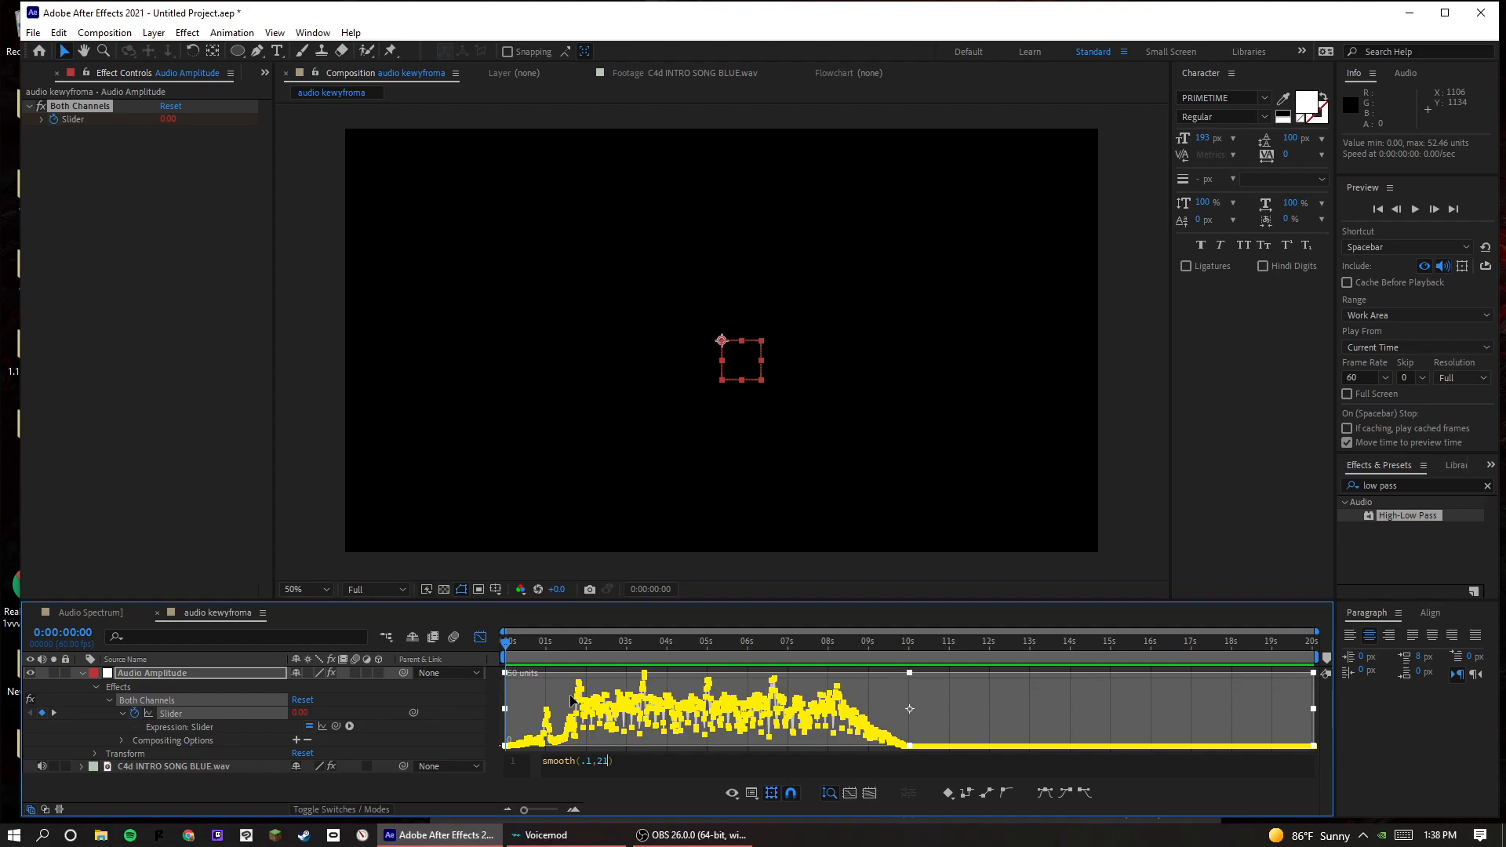
click(451, 673)
click(370, 742)
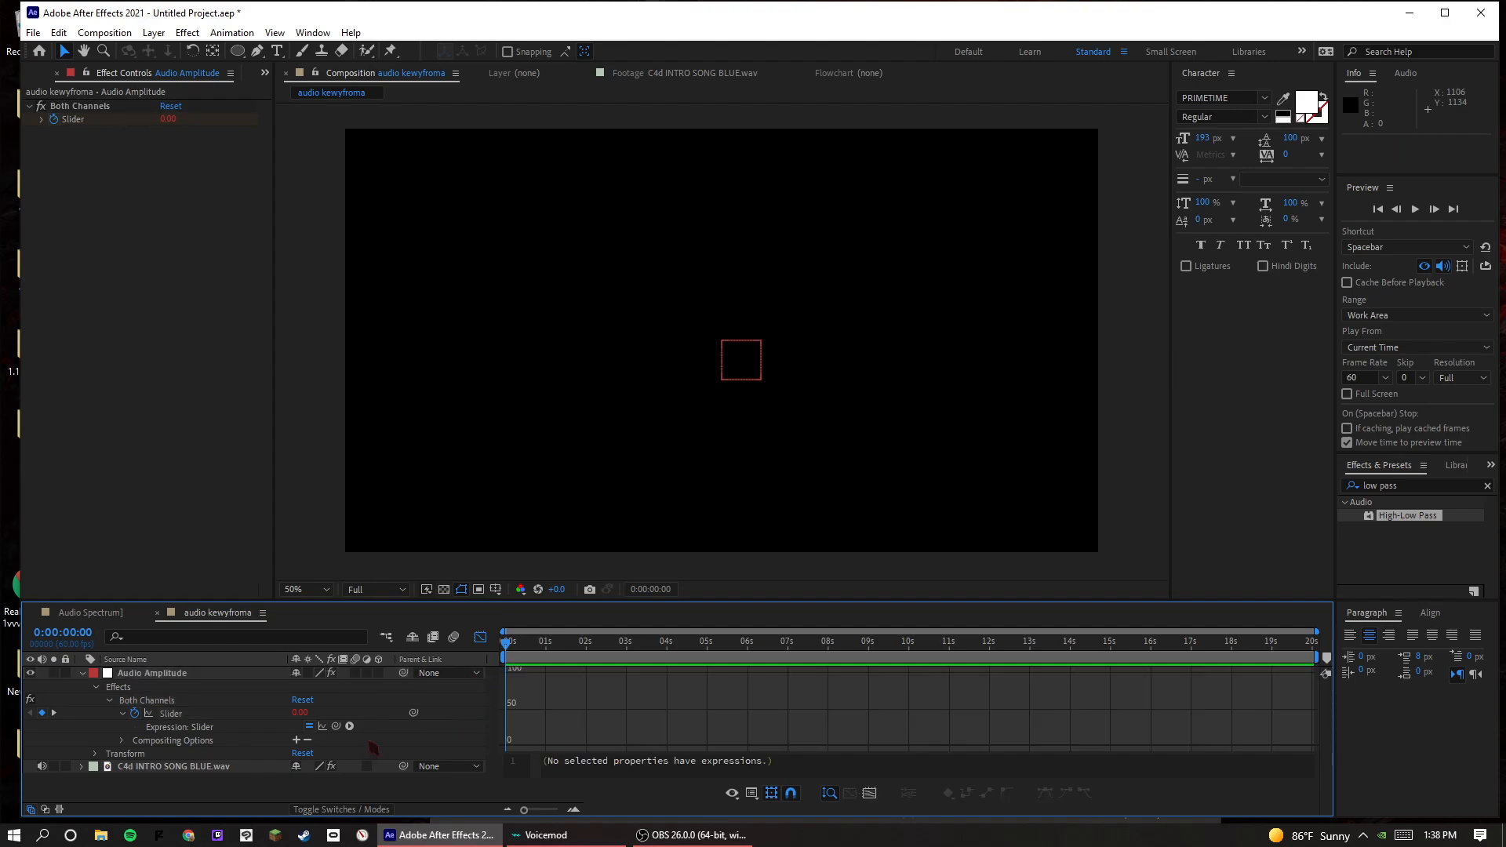
- Preview to about 0:00:02:50 and examine the smoothed slider's keyframes in the Graph Editor
key(space)
key(space)
key(space)
key(space)
key(shift+F3)
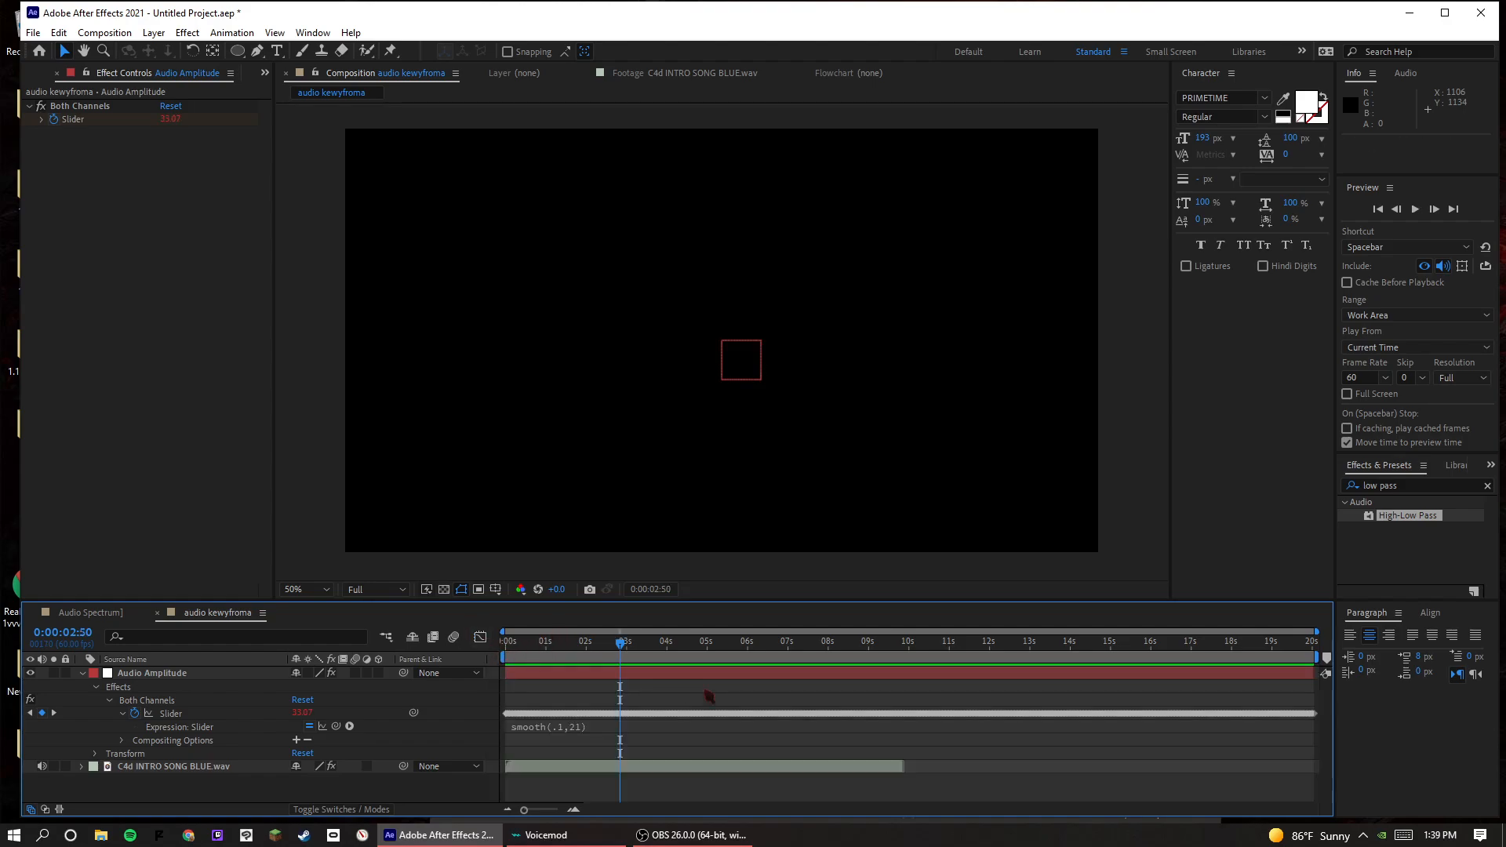
drag(712, 694, 610, 709)
key(shift+F3)
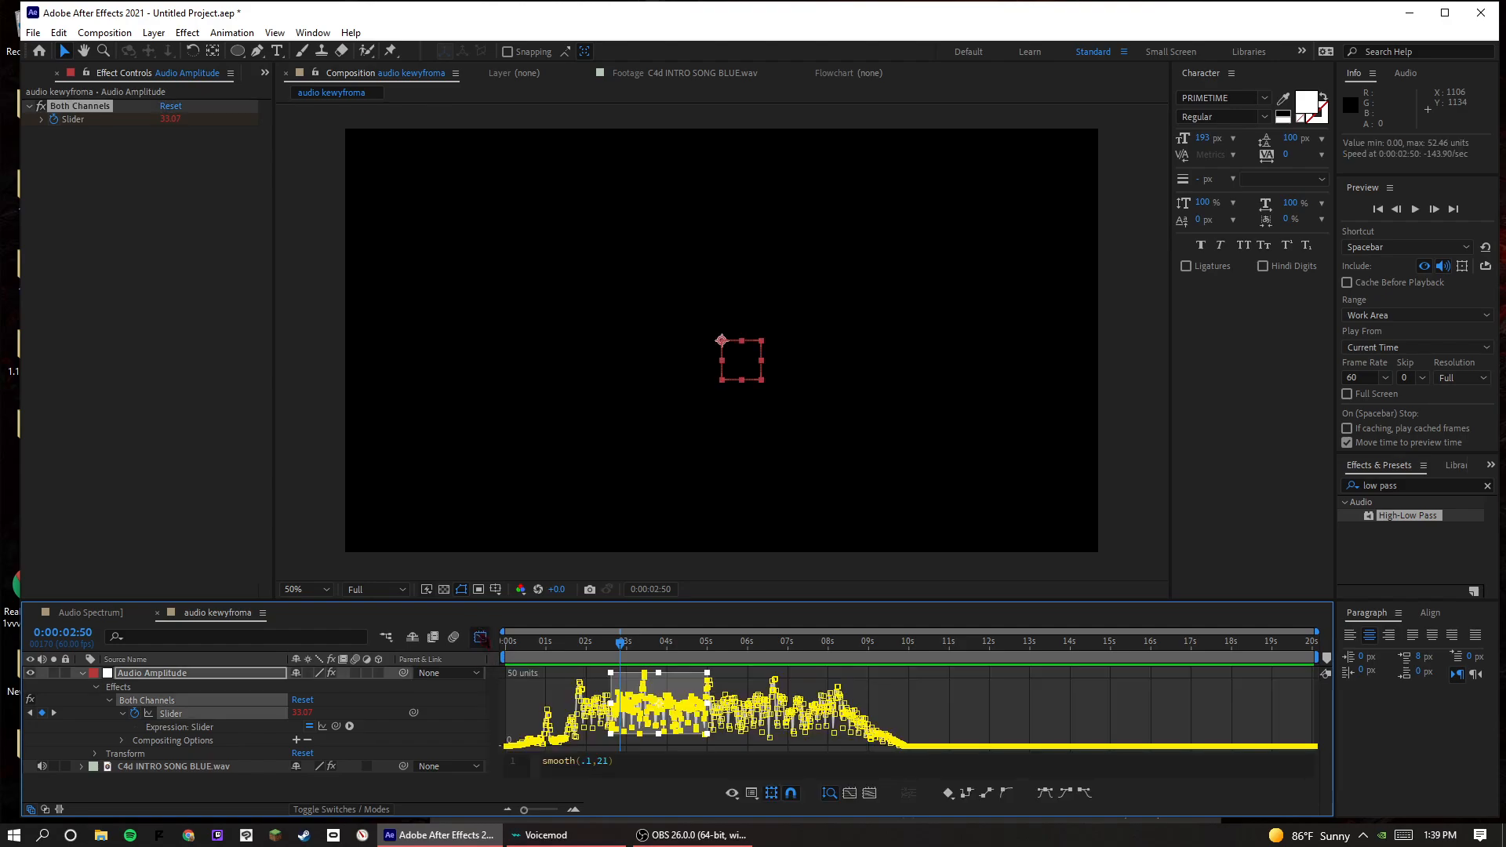
- Close the Graph Editor, clear the keyframe selection and collapse the Audio Amplitude layer
click(481, 637)
click(448, 700)
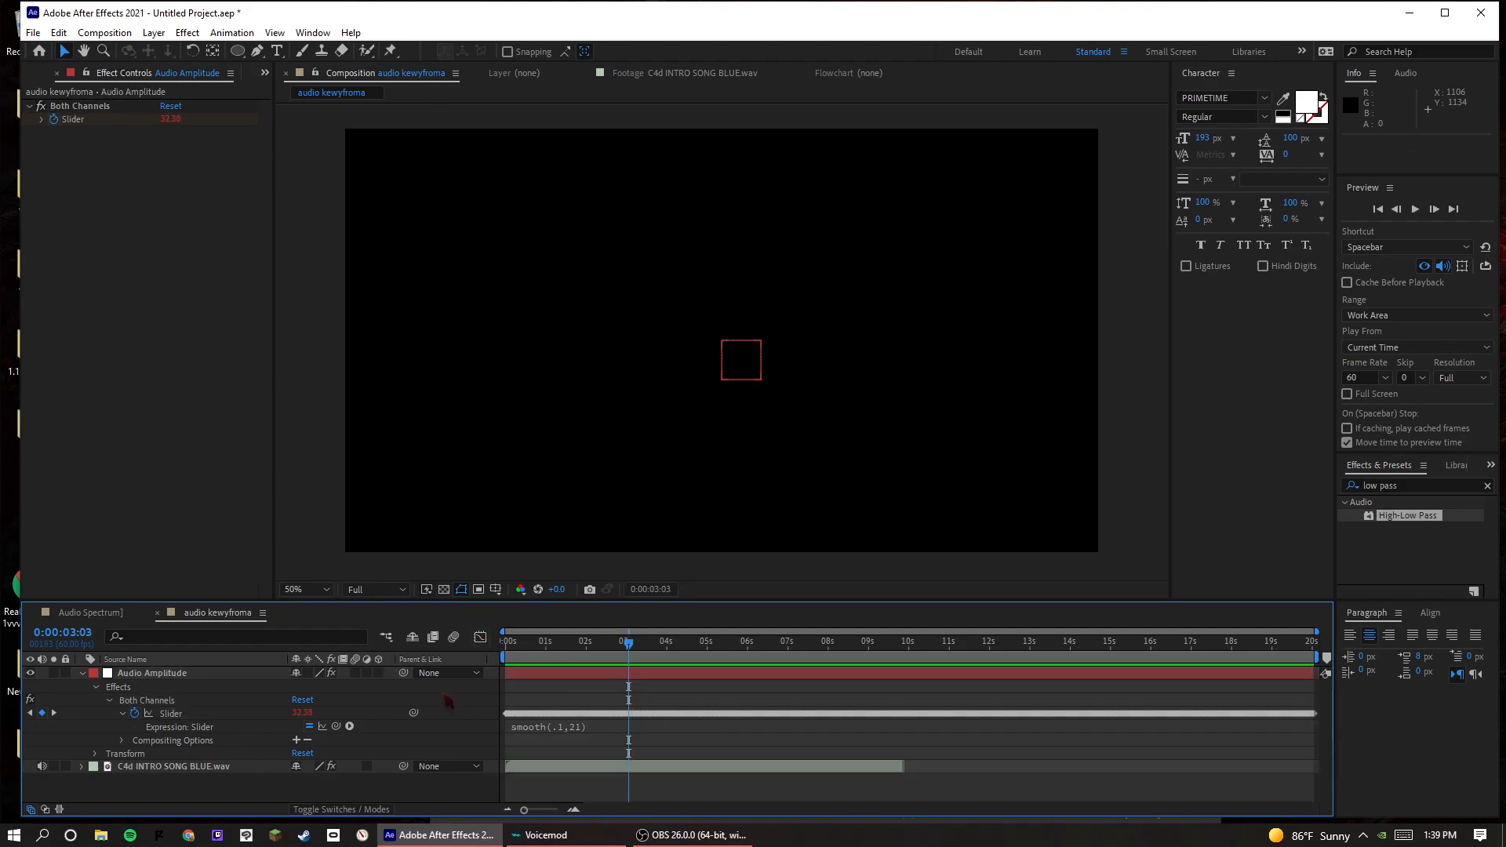
click(82, 673)
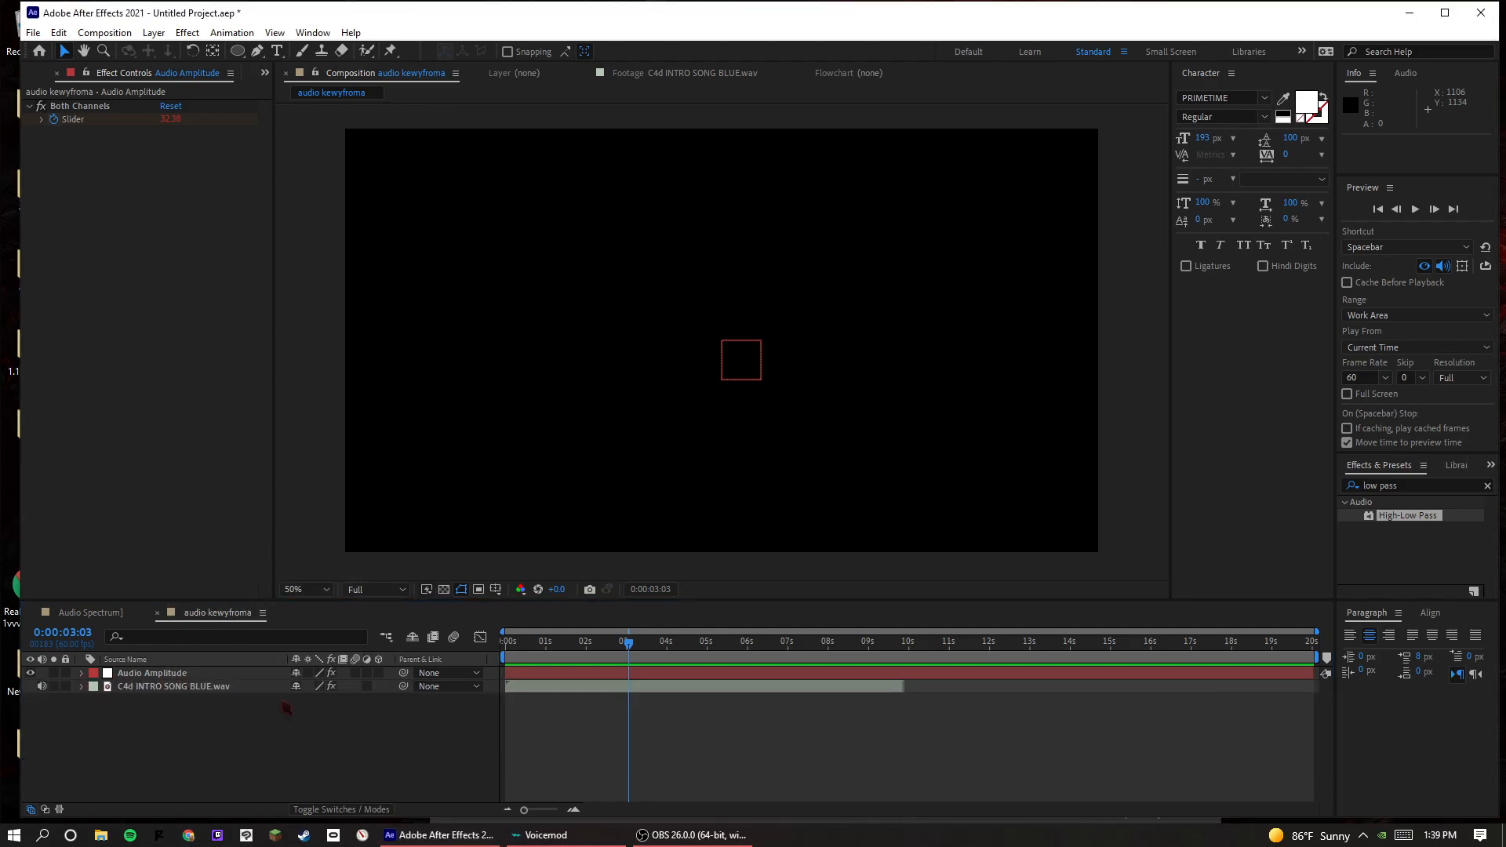
- Create a text layer reading "griow" and centre it in the composition
right_click(282, 698)
mouse_move(340, 513)
click(522, 531)
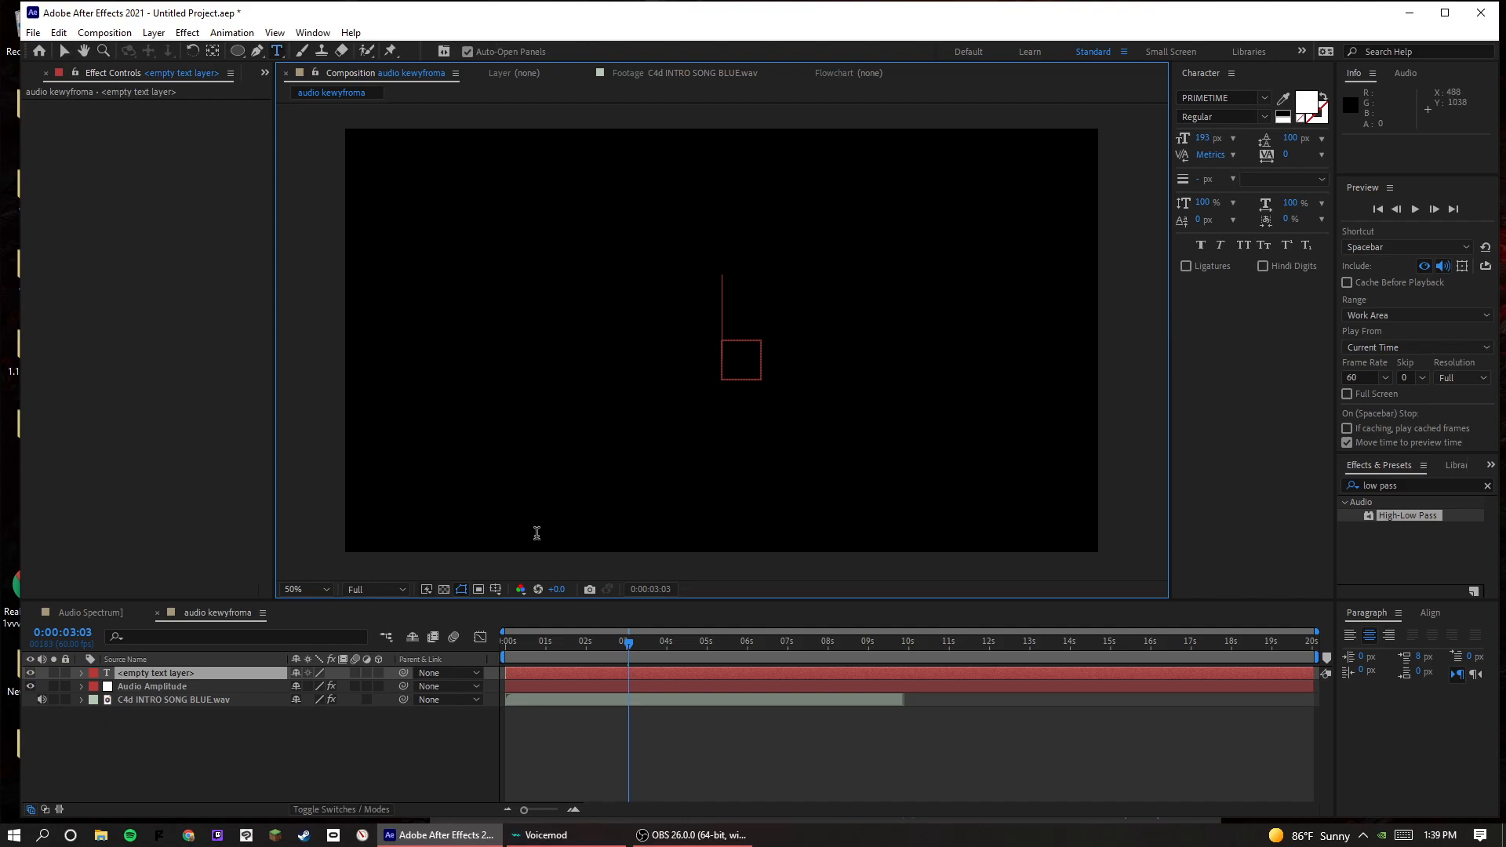
text(griow)
key(ctrl+a)
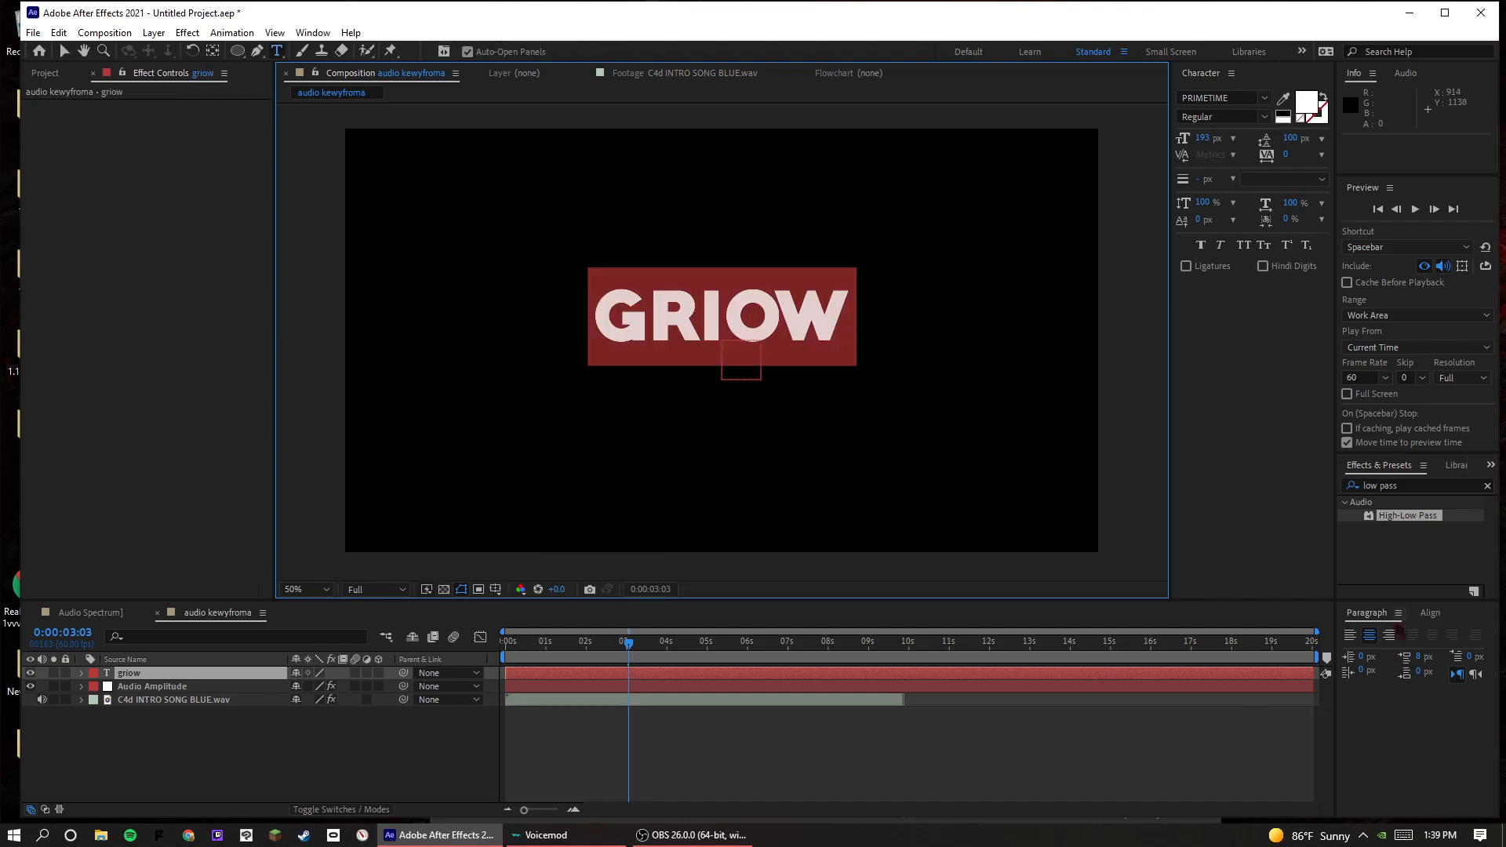
click(1425, 614)
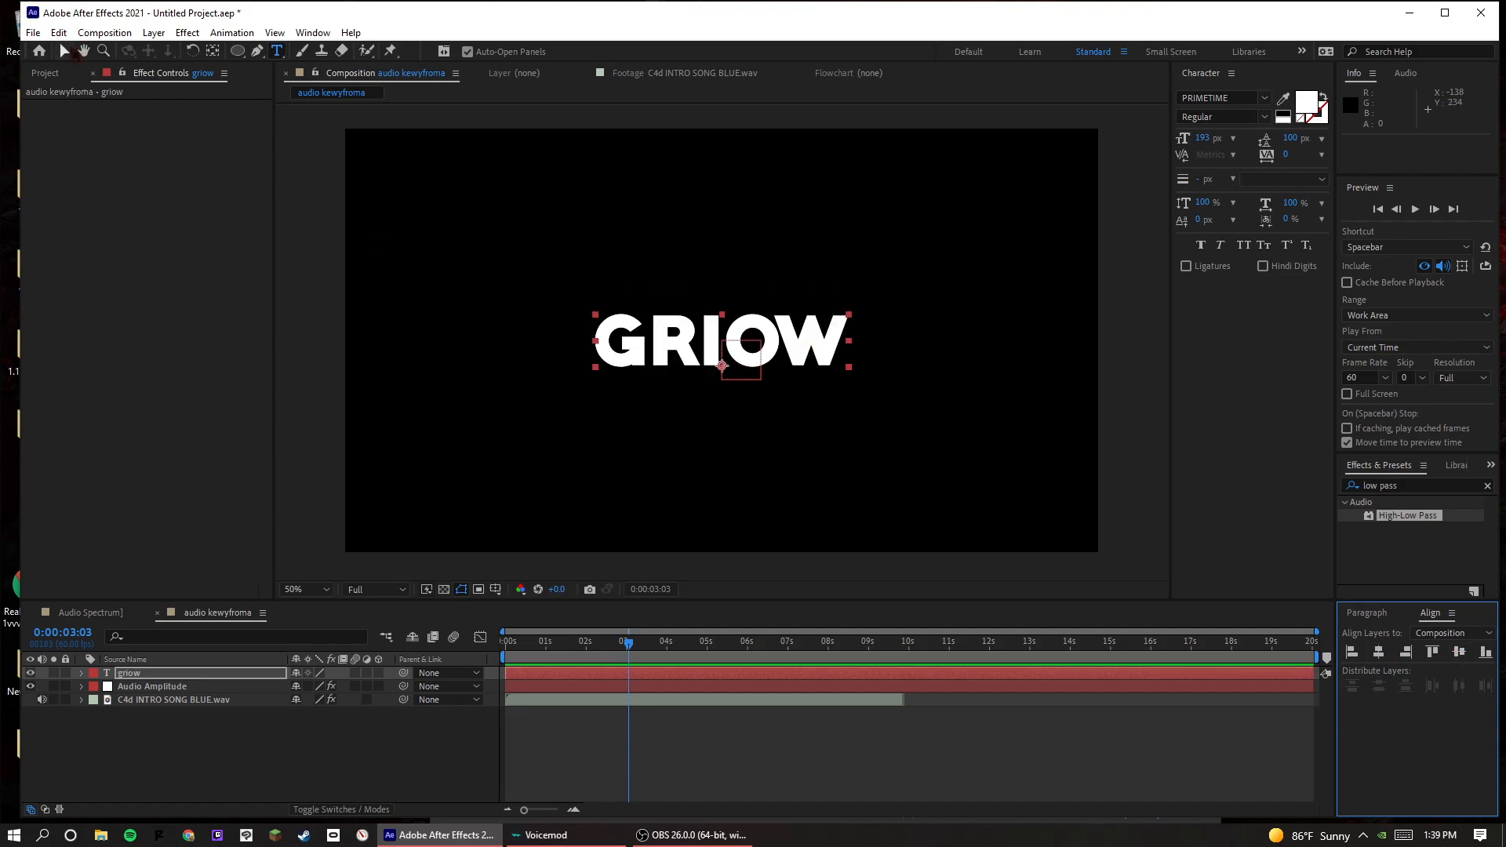
- Move the griow text layer's anchor point up to the middle of the word
key(v)
key(y)
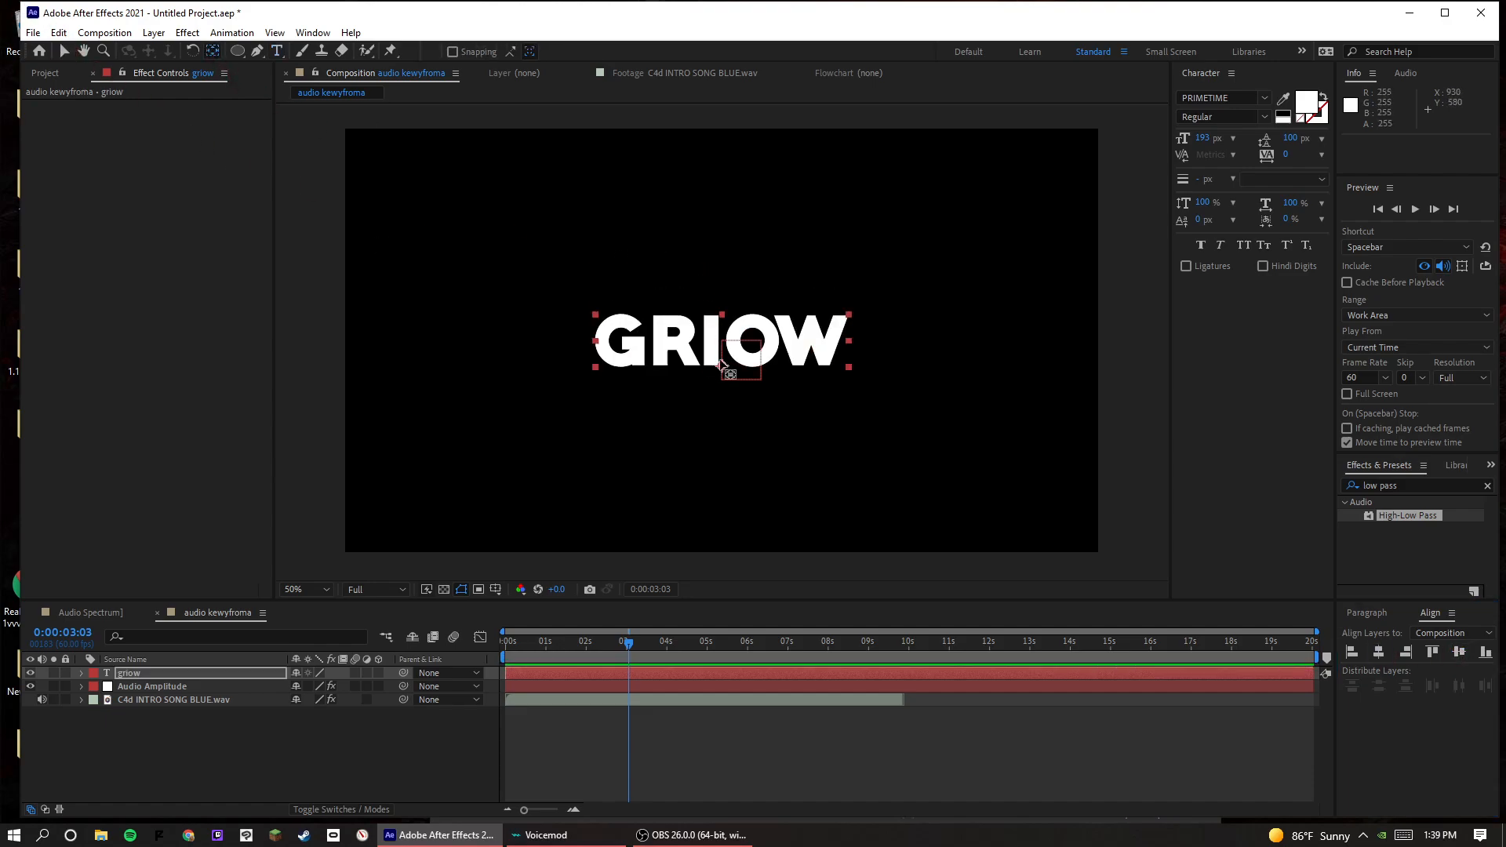
drag(721, 365, 722, 341)
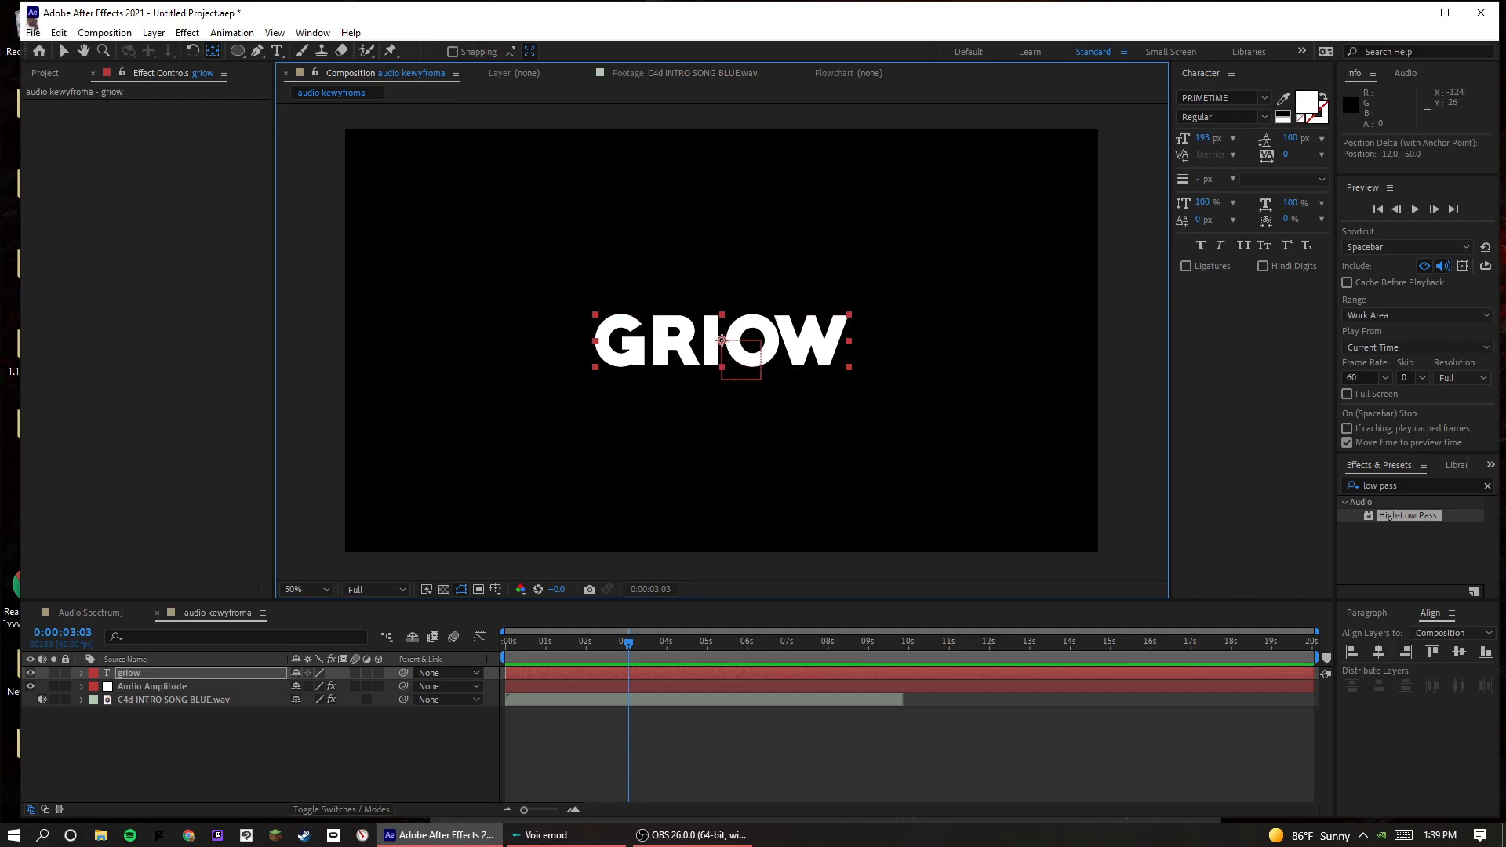
click(64, 51)
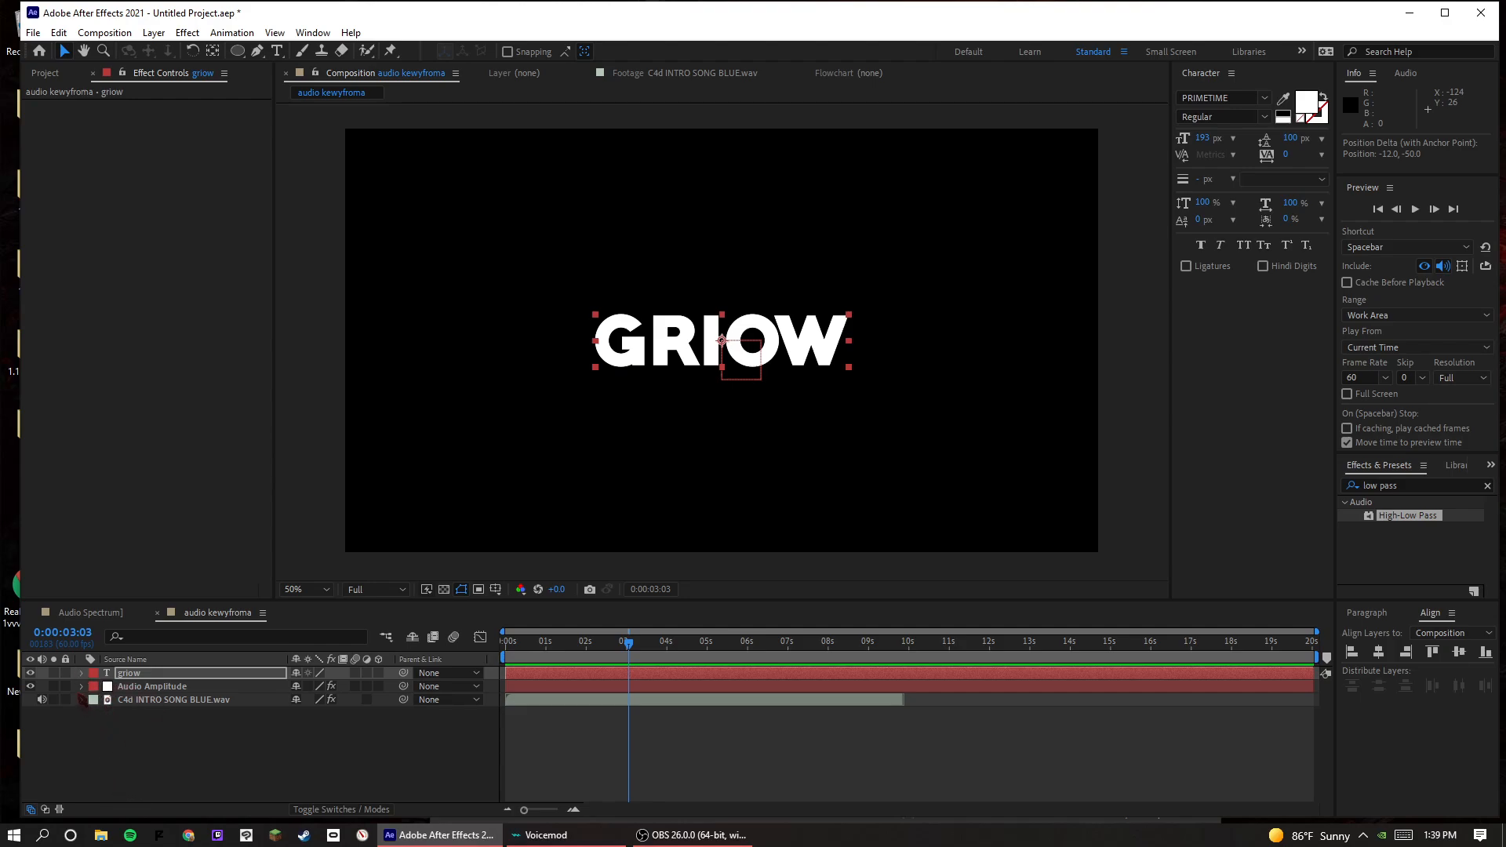
- Move the griow layer below the C4d INTRO SONG BLUE.wav layer and show its Scale property
drag(95, 676, 86, 702)
click(84, 700)
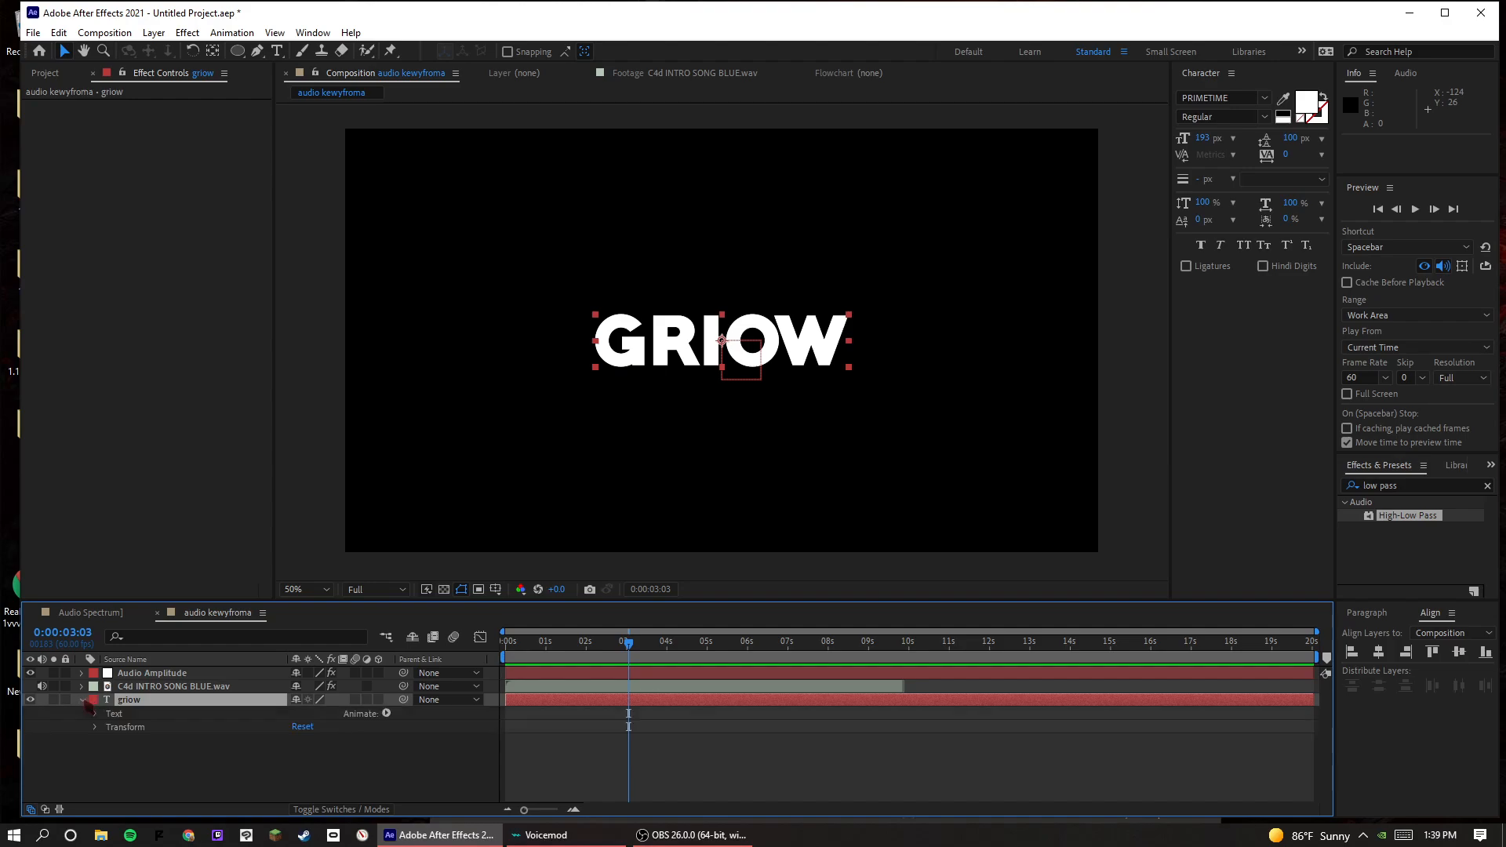
key(s)
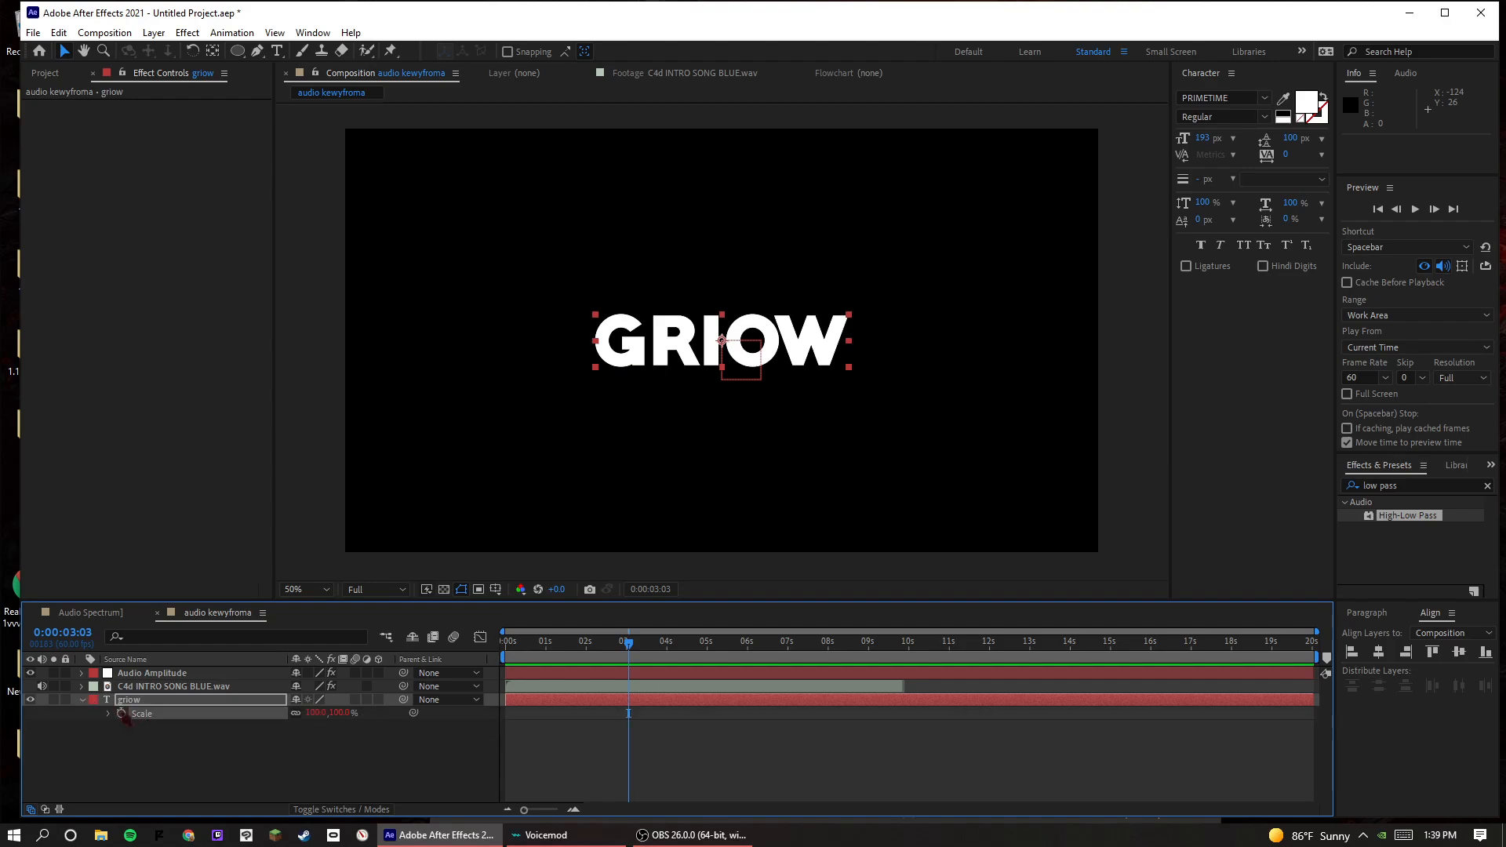
- Link the griow layer's Scale by expression to the Audio Amplitude layer's Both Channels slider and preview the animation
alt+click(121, 713)
click(82, 673)
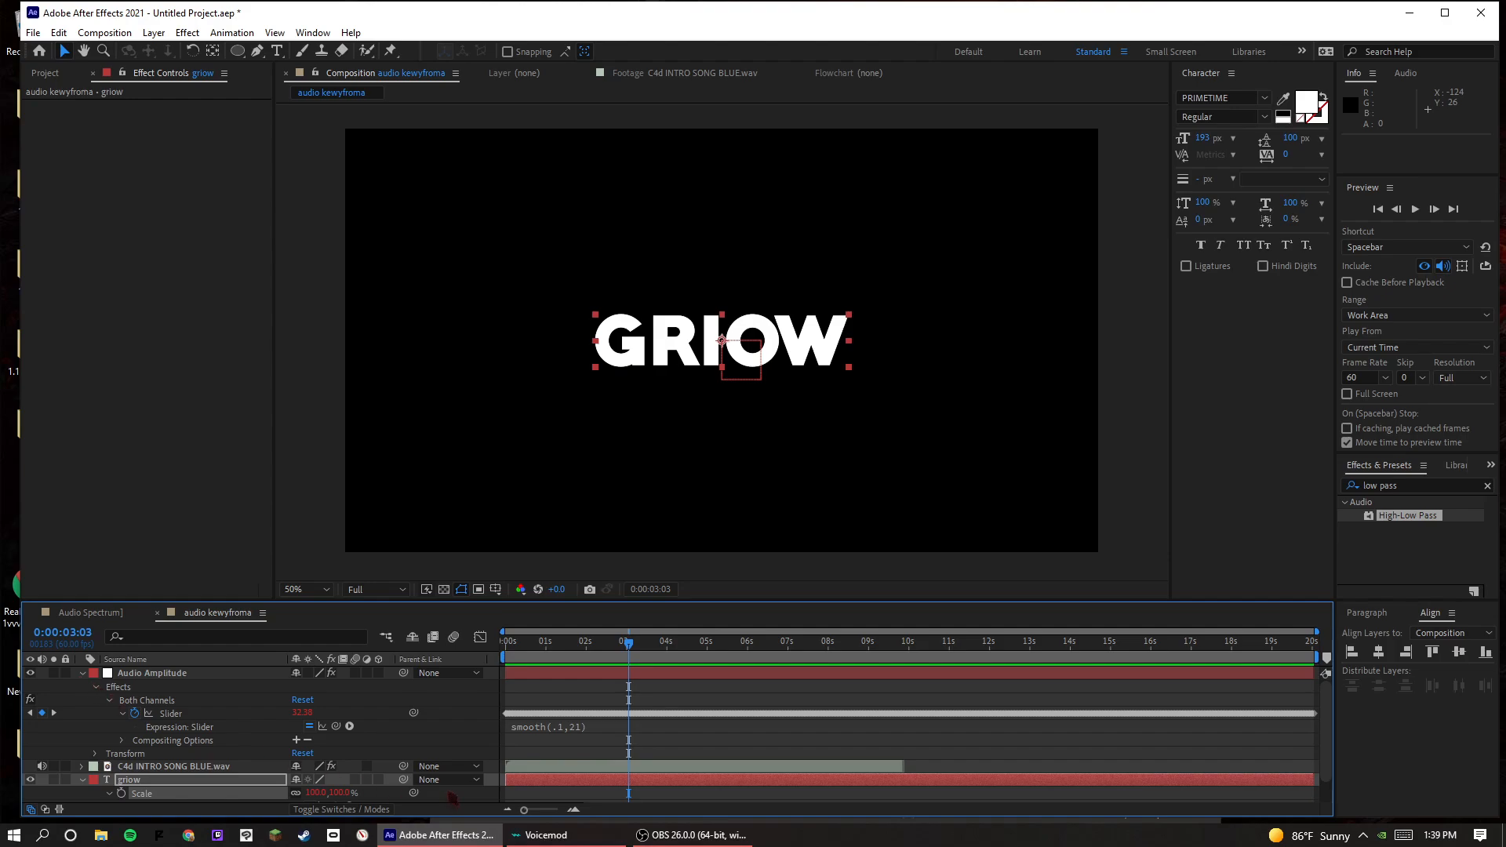
scroll(451, 796, down, 1)
drag(337, 780, 181, 697)
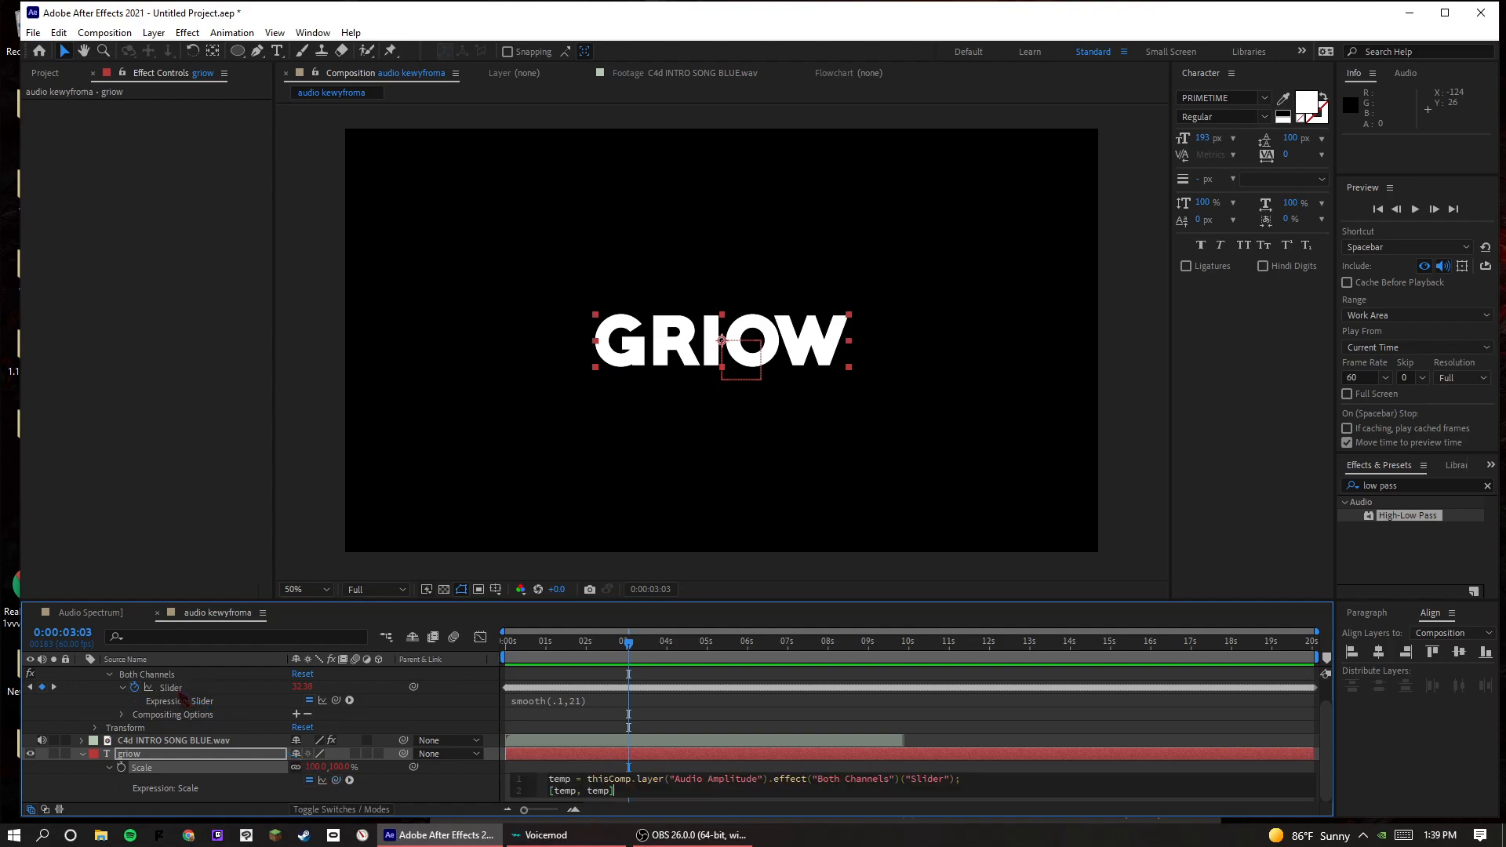
click(776, 743)
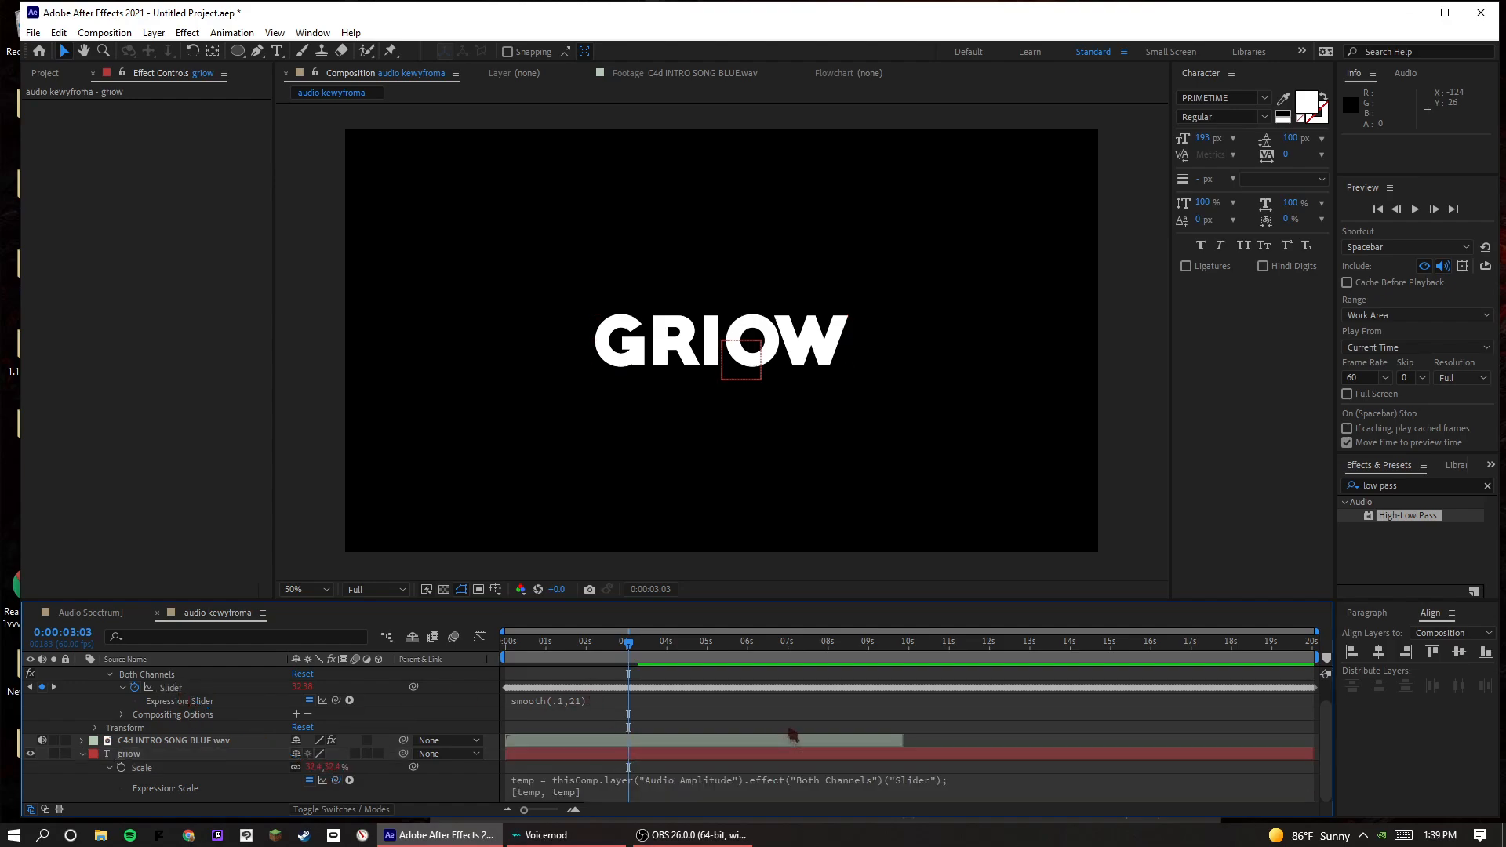
key(space)
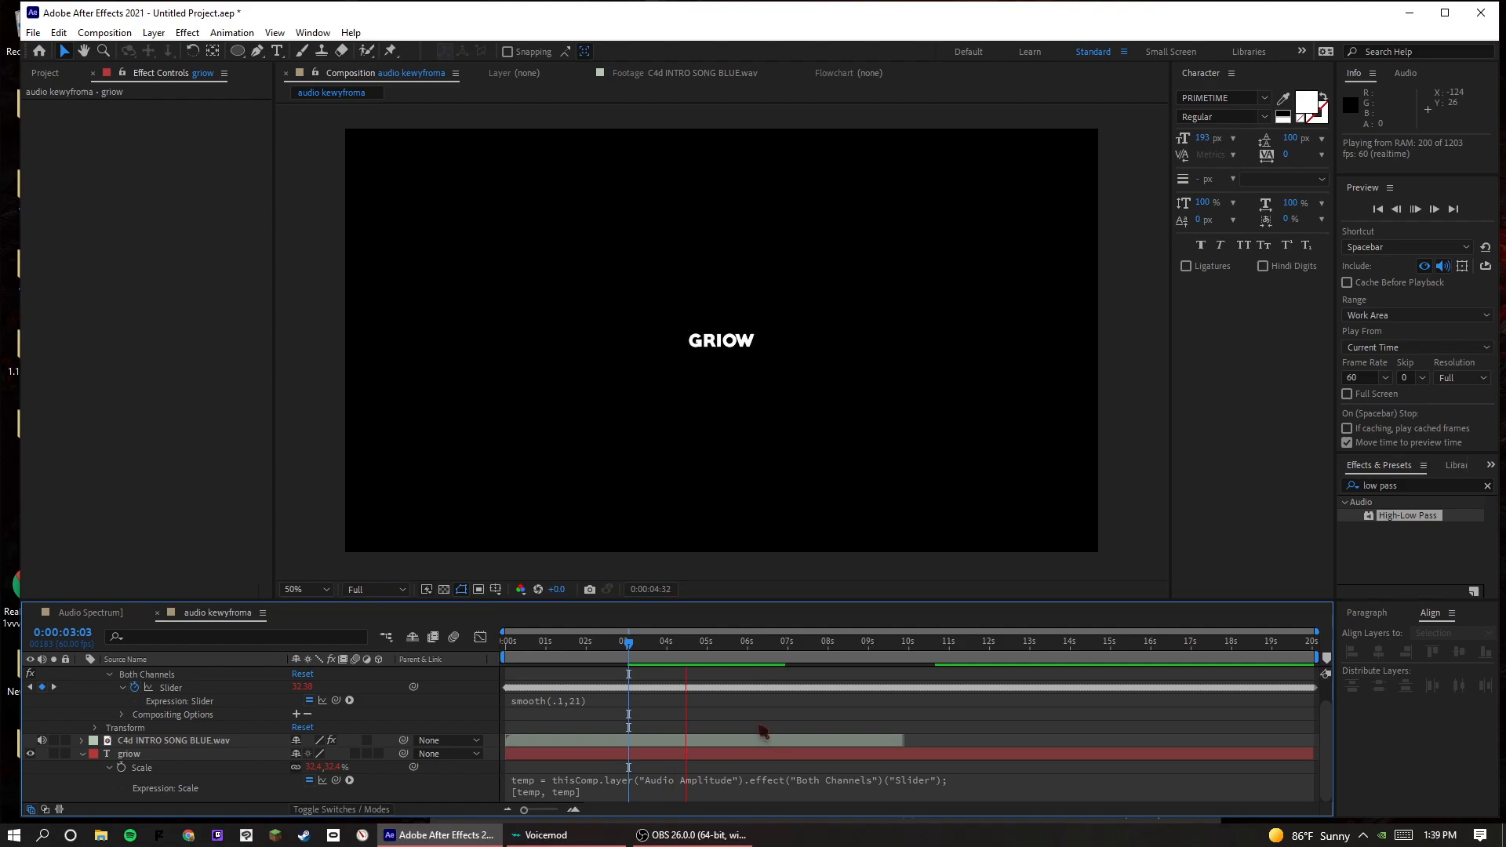
- Try appending value+ after [temp, temp] in the griow Scale expression, and undo that edit
click(950, 786)
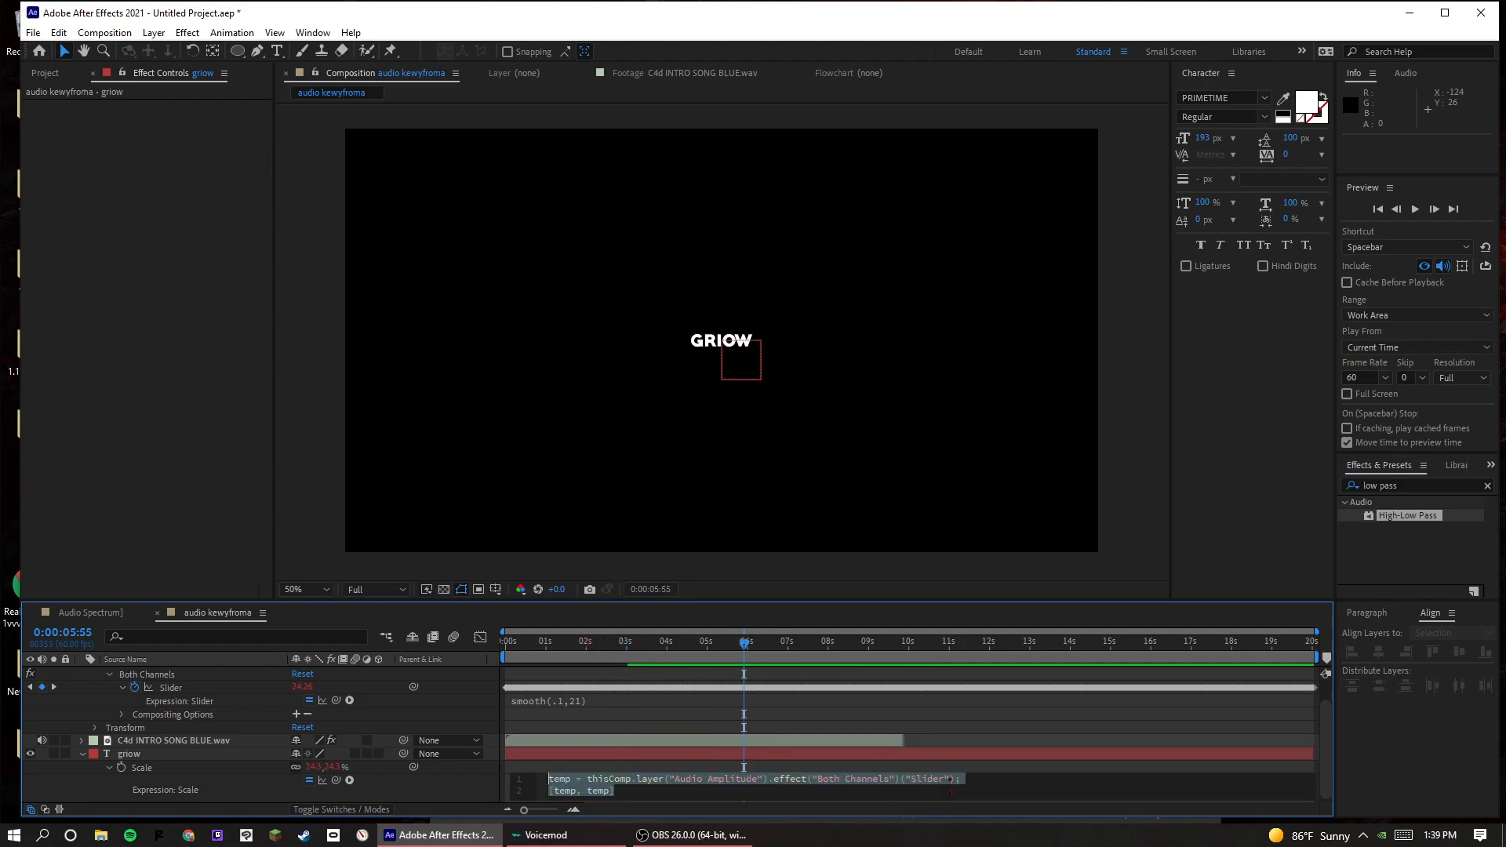
click(609, 792)
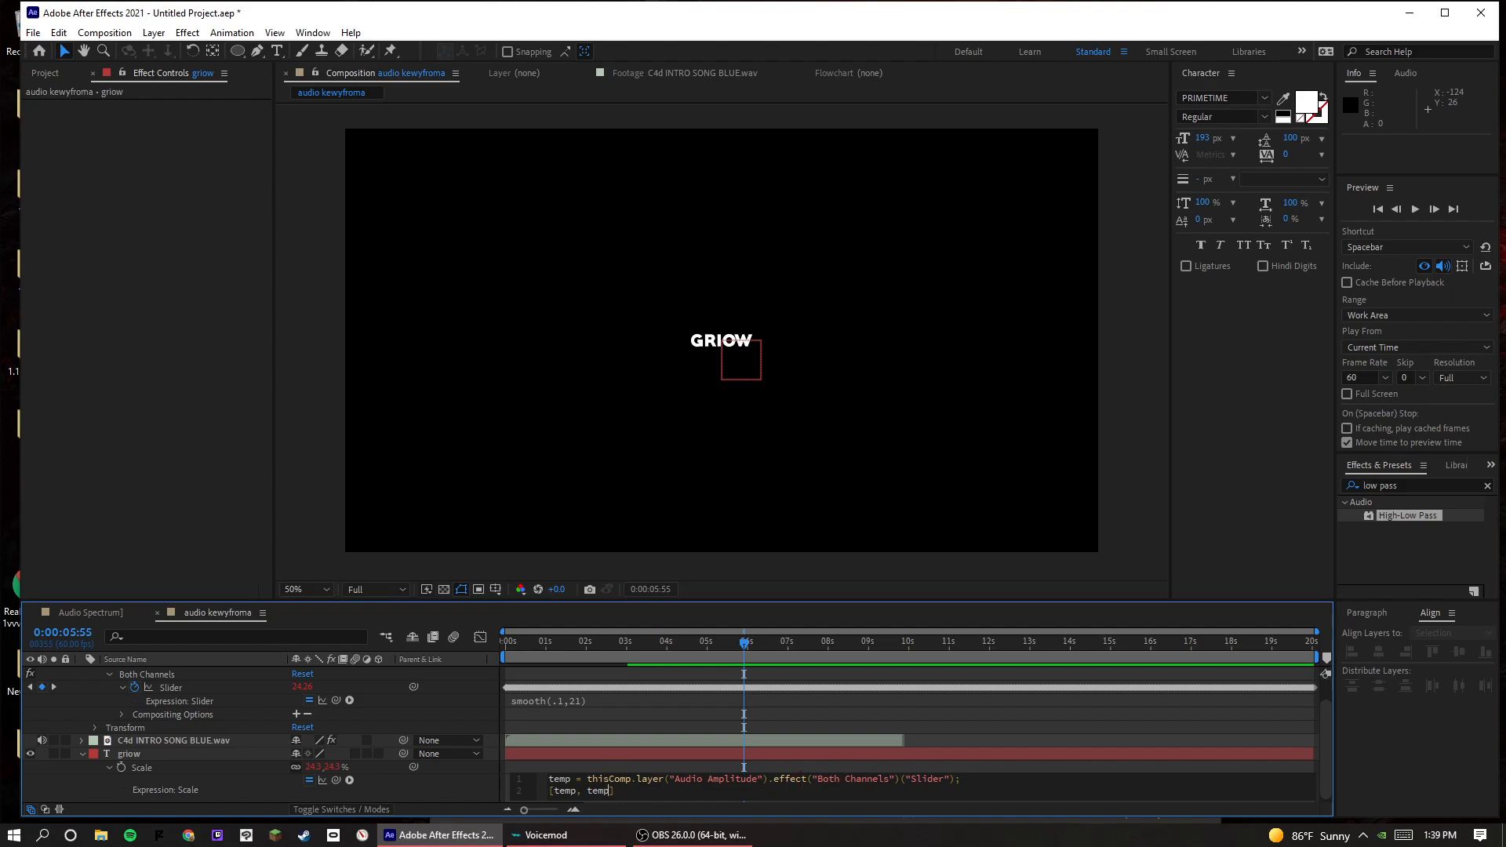
text(value+)
click(701, 710)
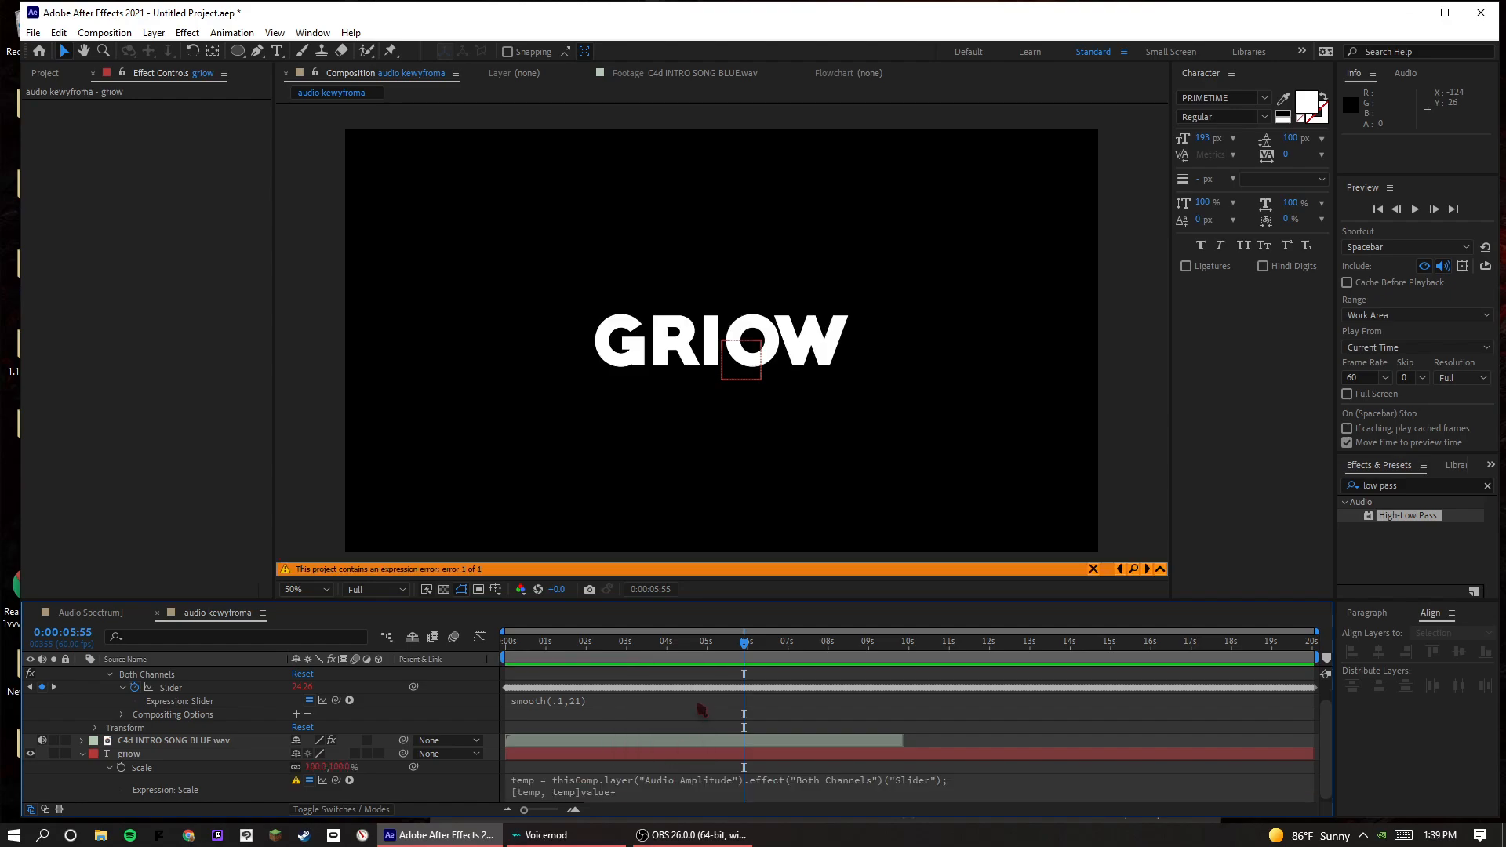
key(ctrl+z)
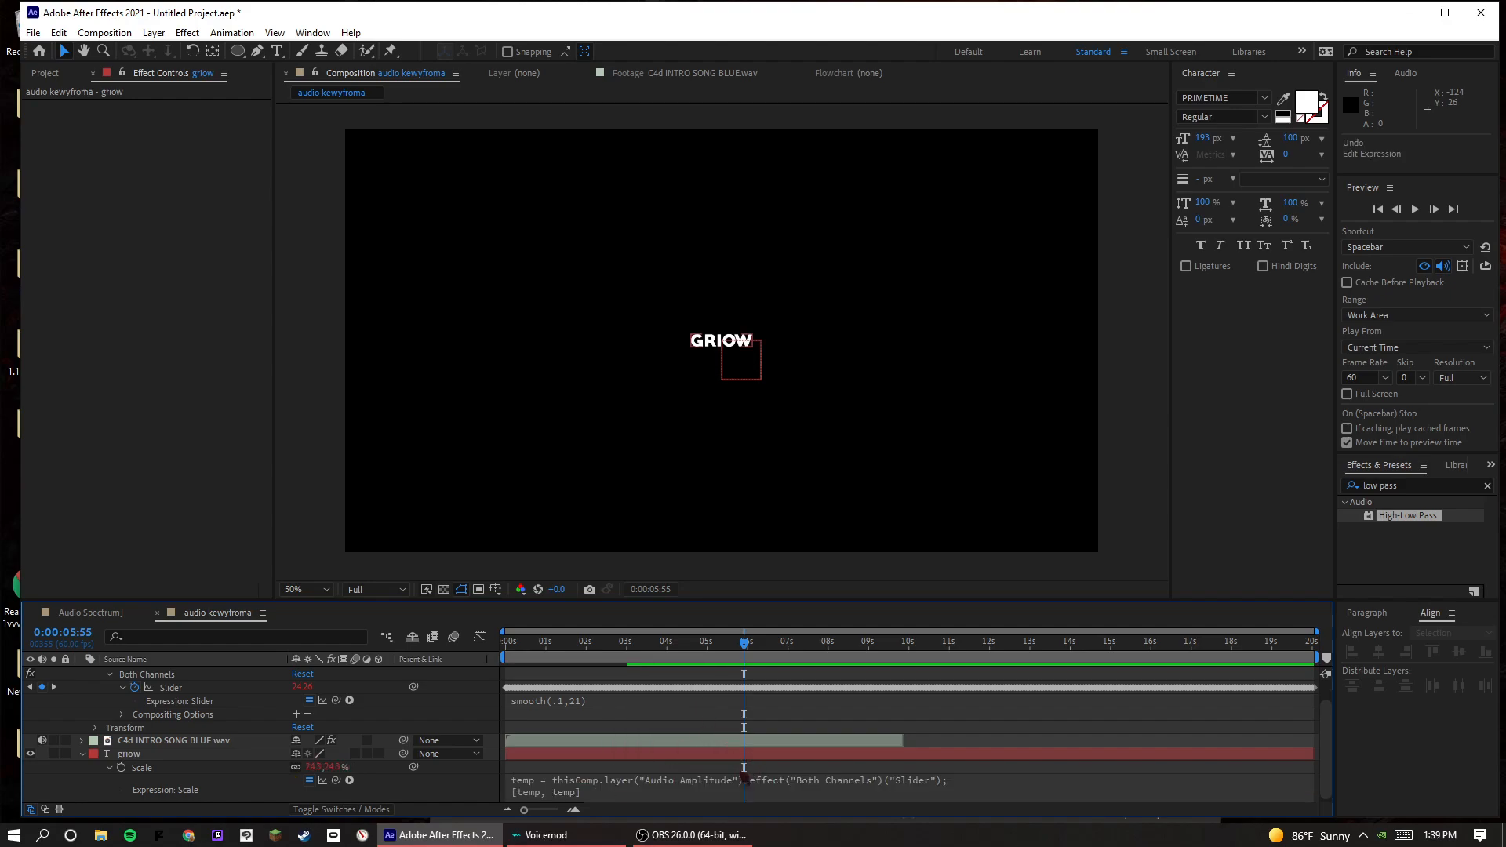
- Insert value+ at the end of the first line of the griow Scale expression and preview the pulsing text
click(941, 784)
click(969, 778)
text(value+)
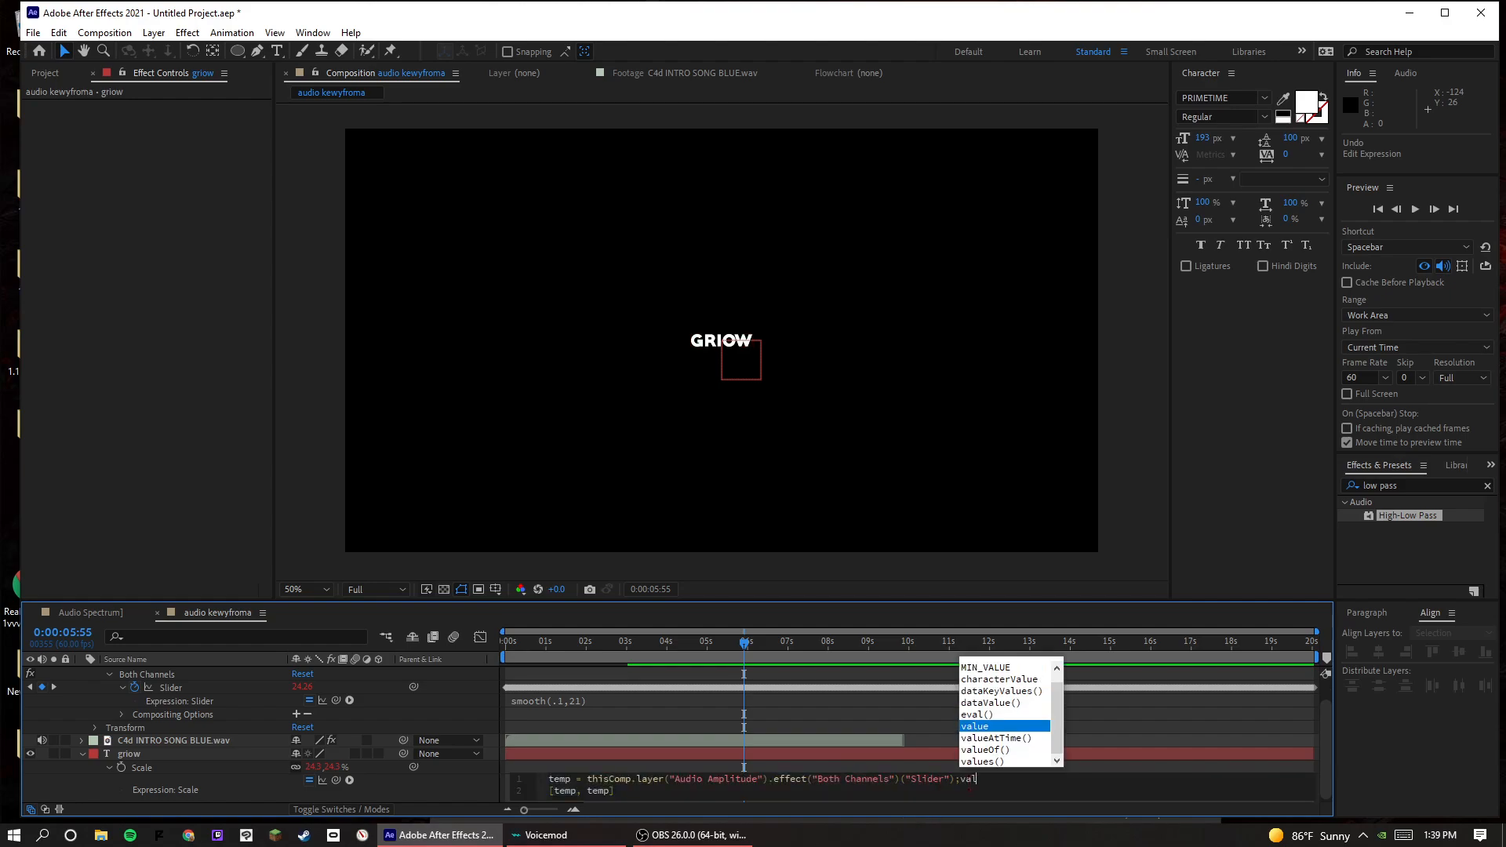
click(932, 743)
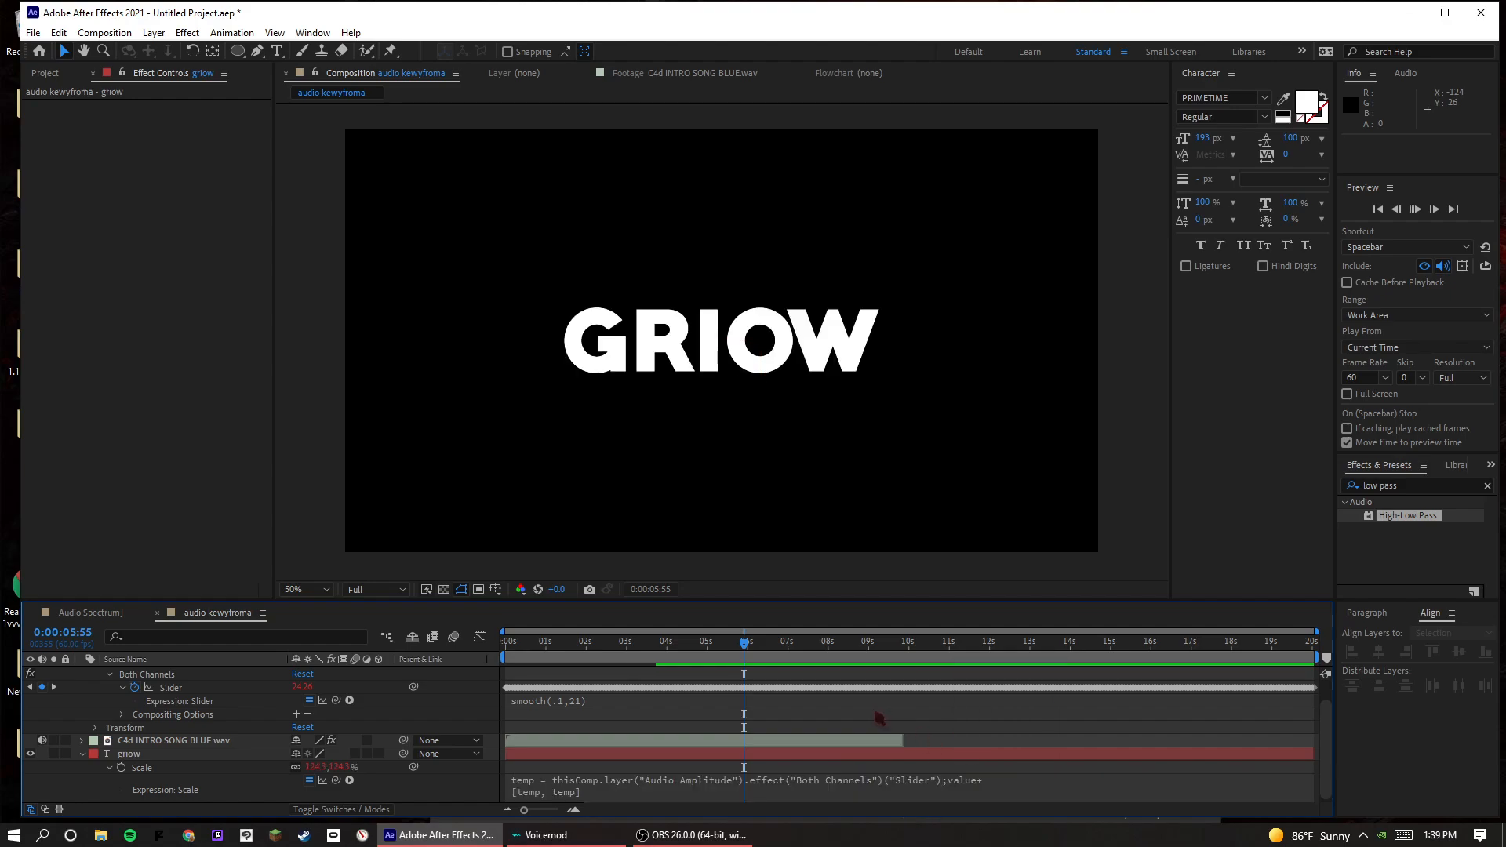
key(space)
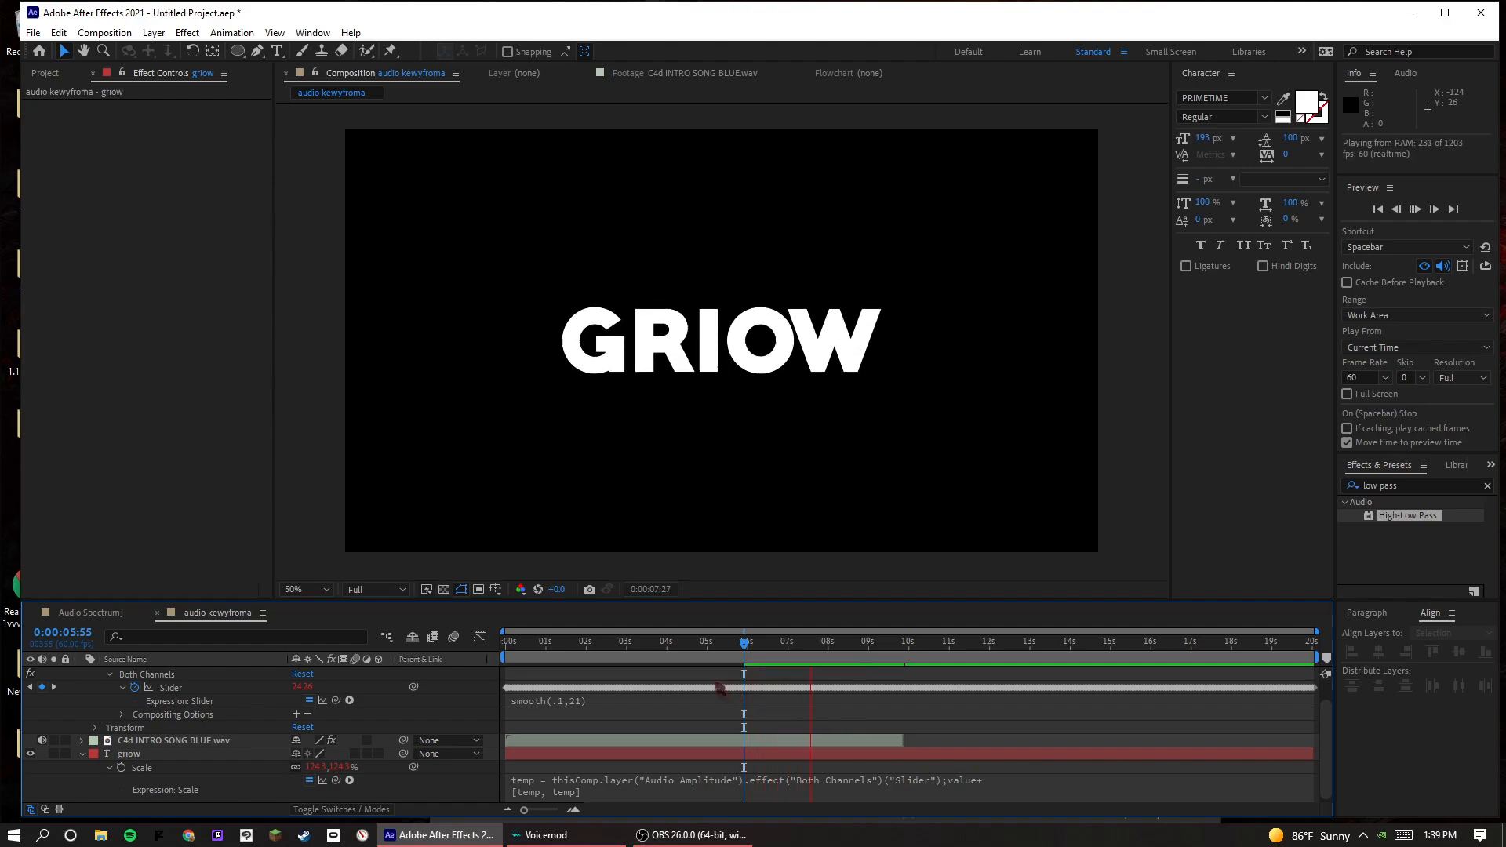
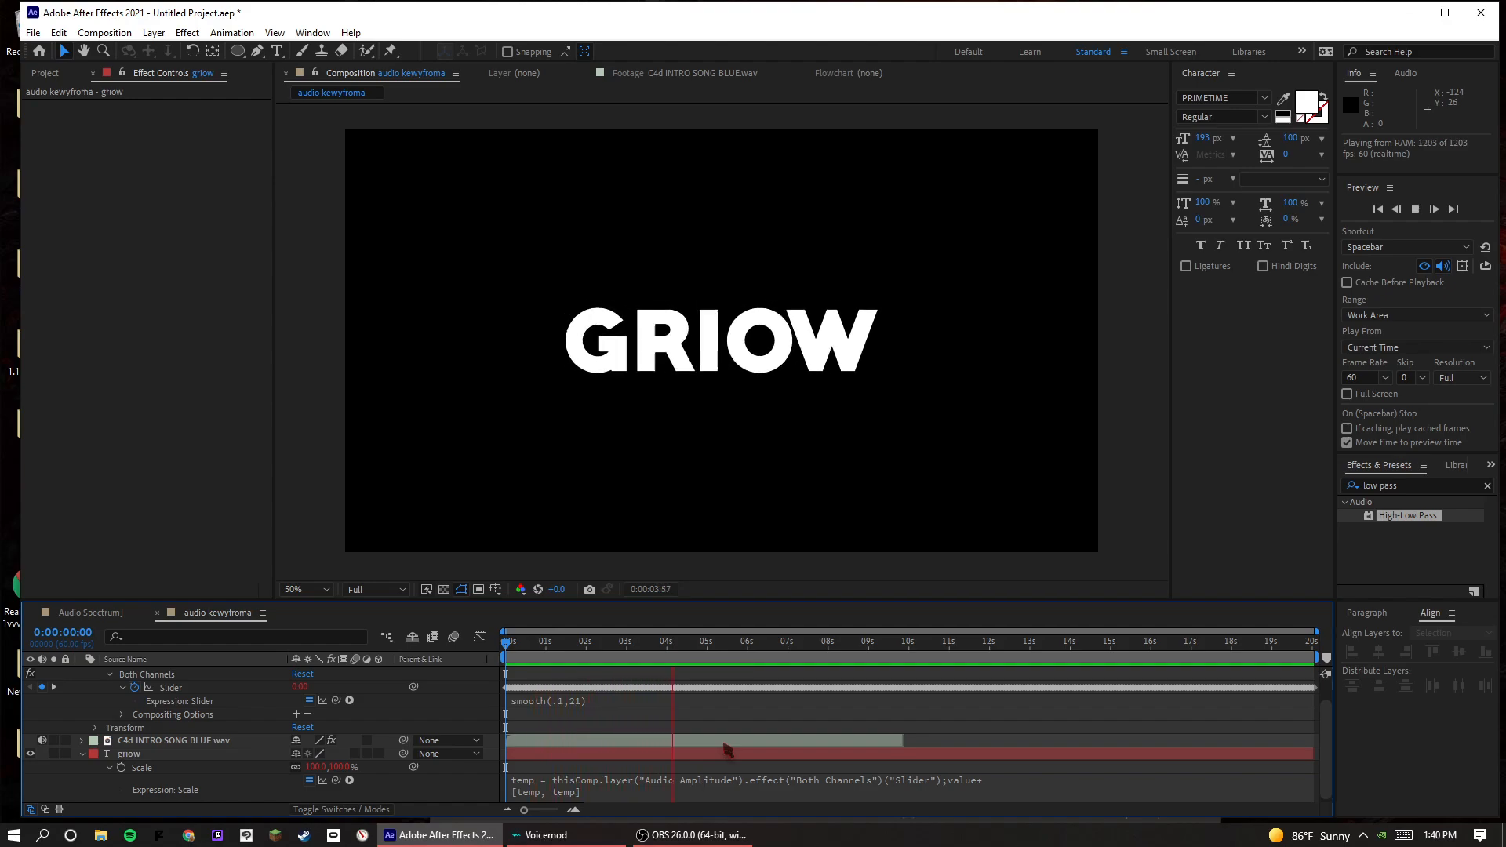
key(space)
- Change the Both Channels slider expression to smooth(0.06,21) and preview from about 0:00:02:36
click(575, 702)
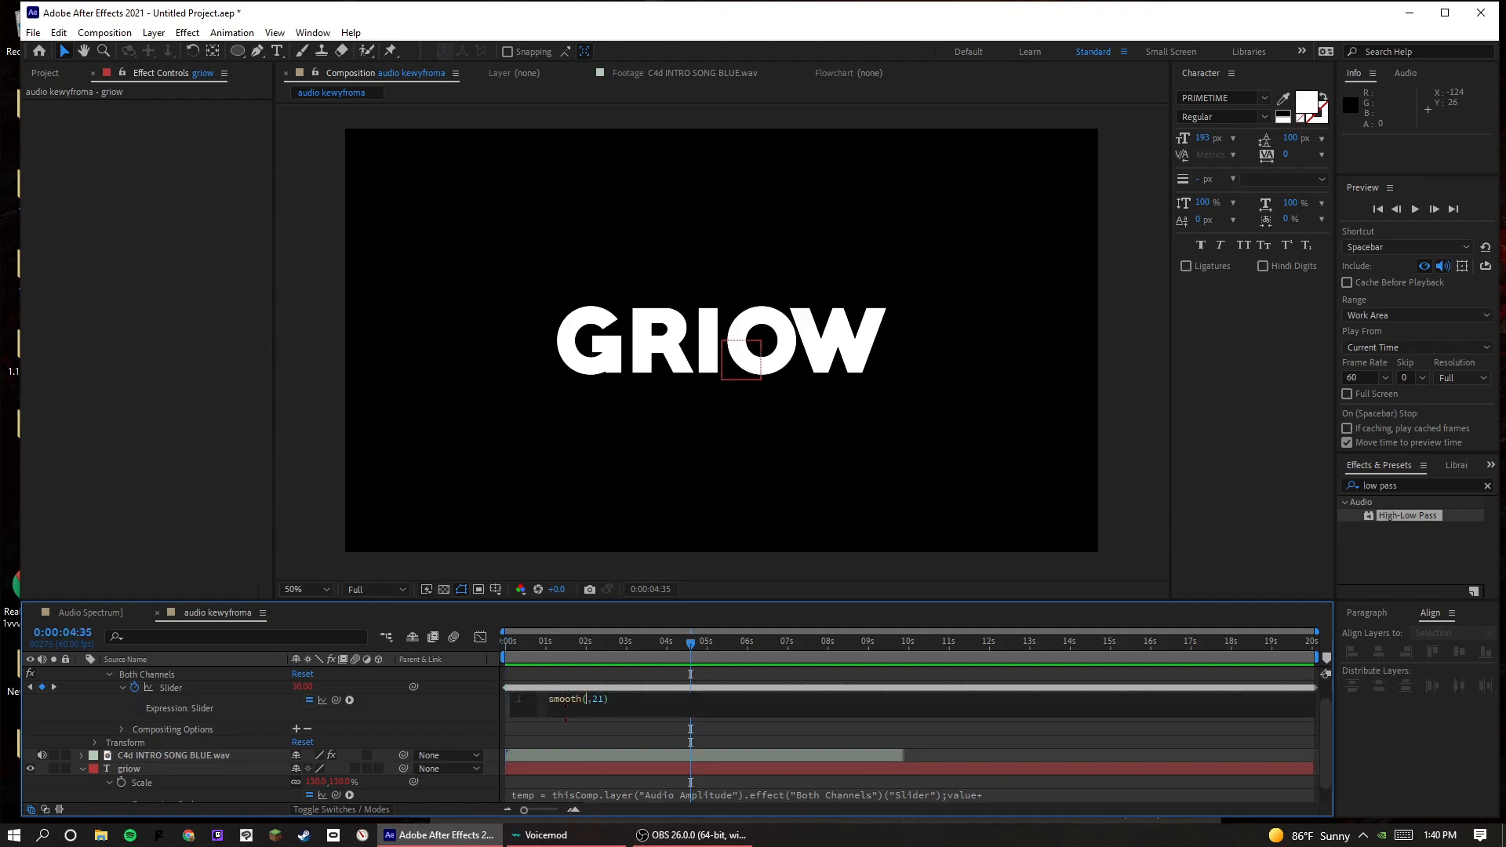
text(6)
click(610, 651)
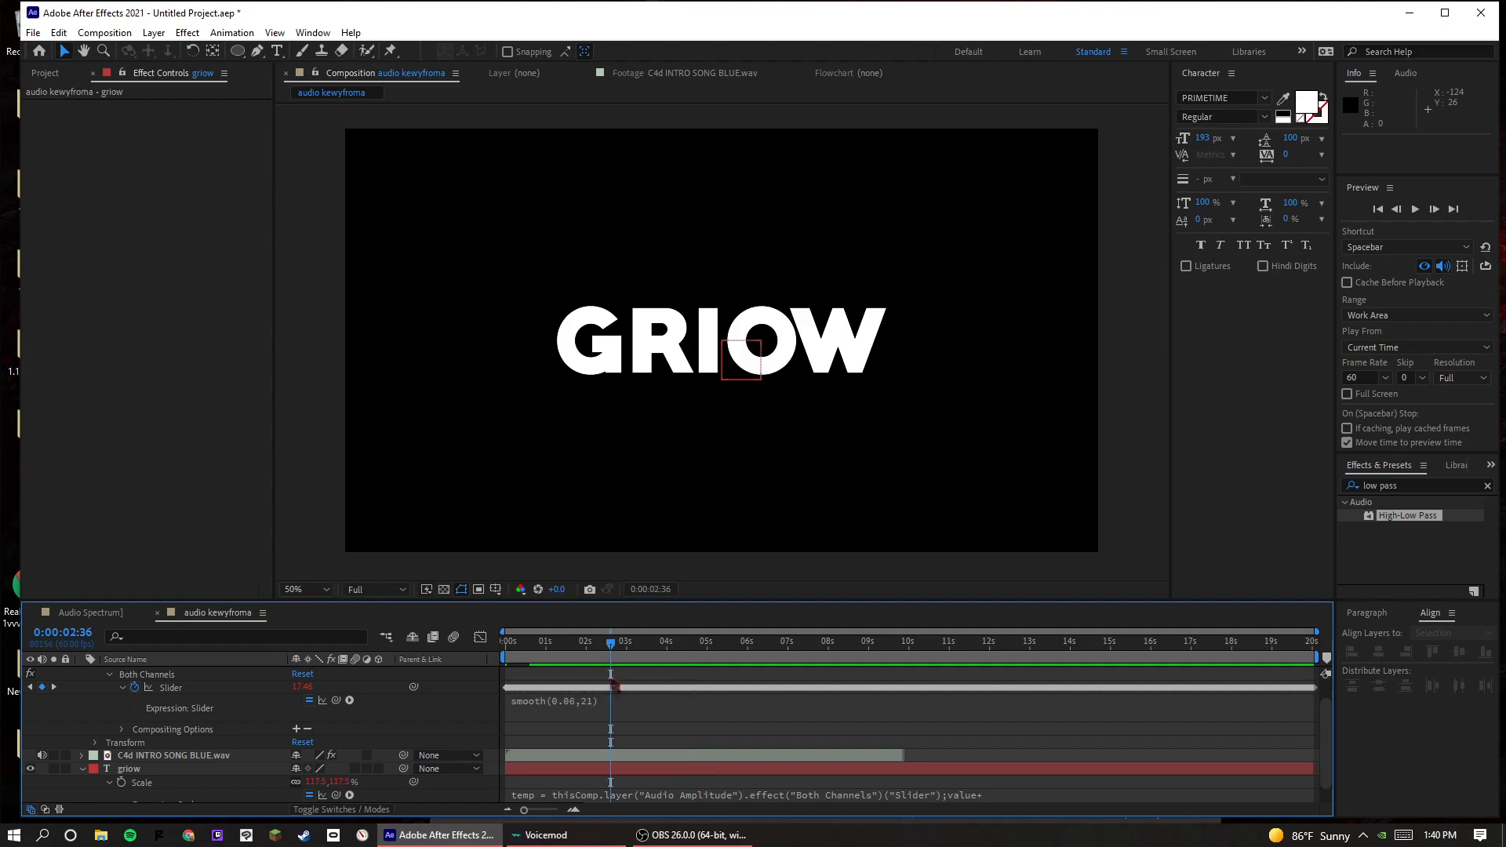
key(space)
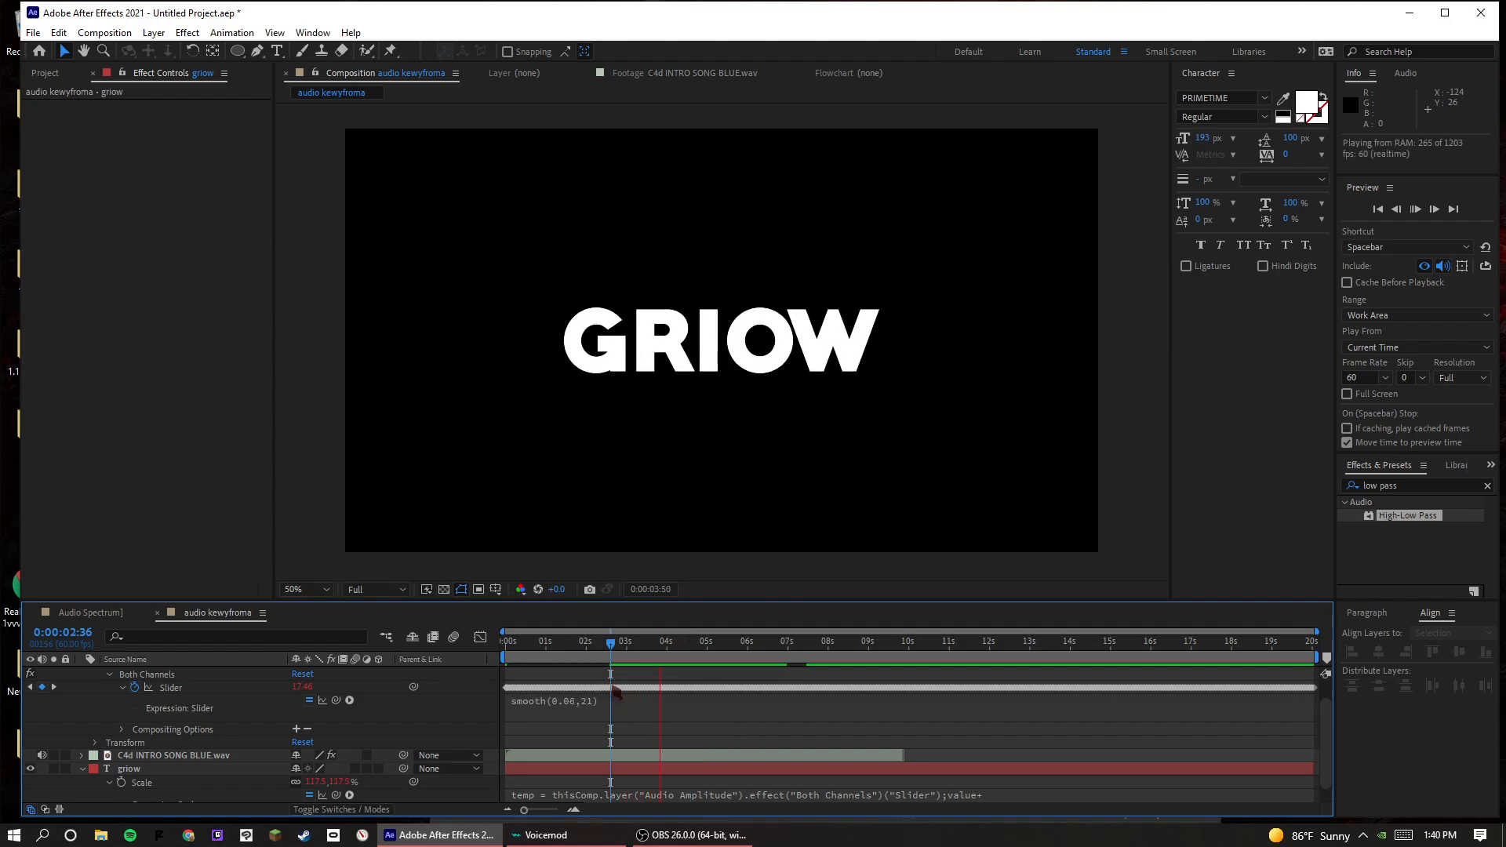
- Try smooth(0.2,21) as the Both Channels slider expression and preview the text's motion
click(606, 701)
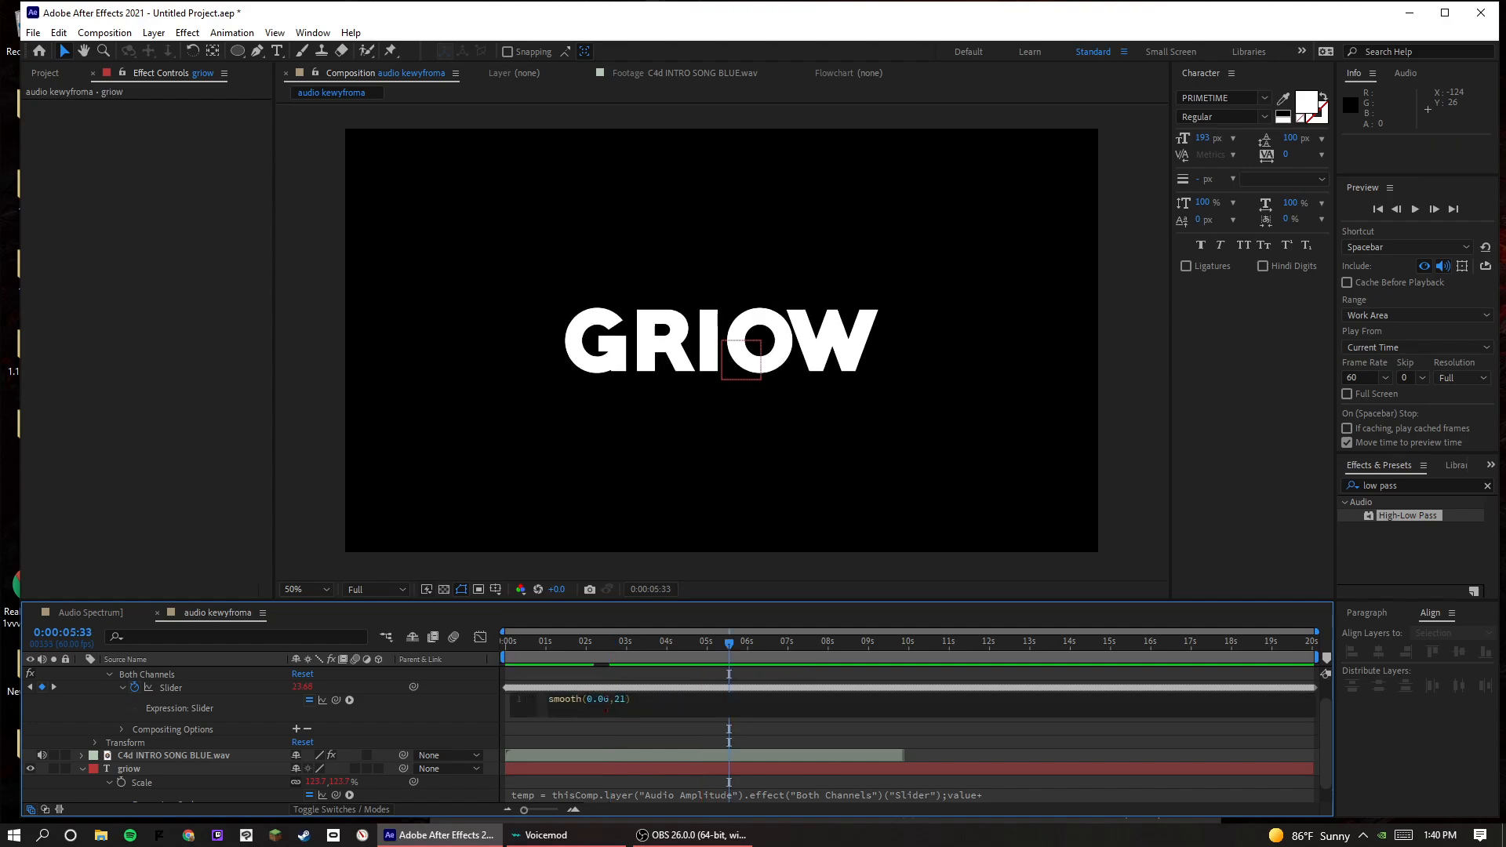
click(604, 684)
key(space)
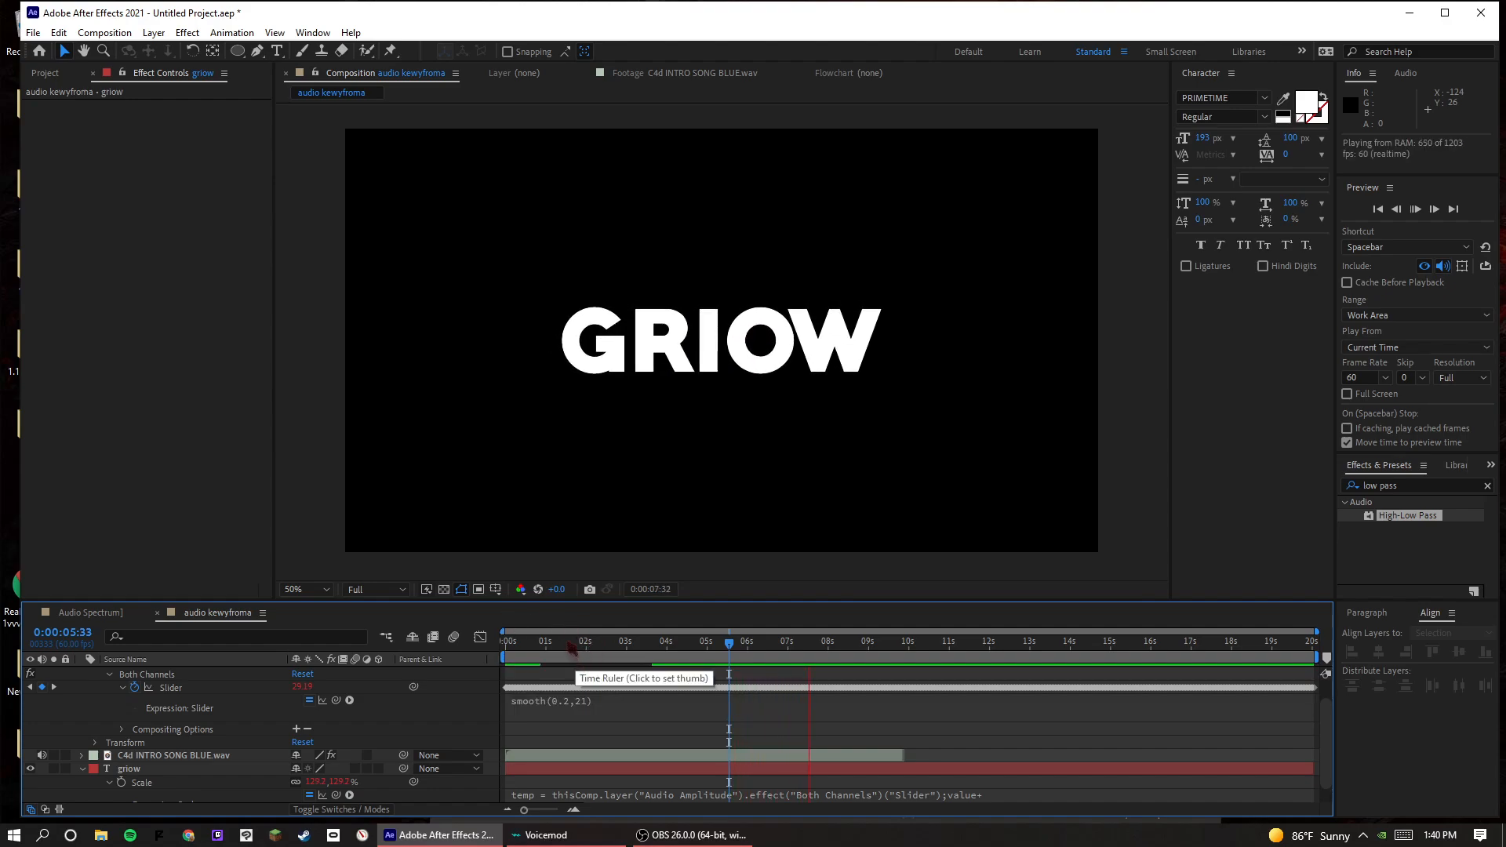
- Change the Both Channels slider expression to smooth(0.05,21)
click(573, 687)
click(578, 702)
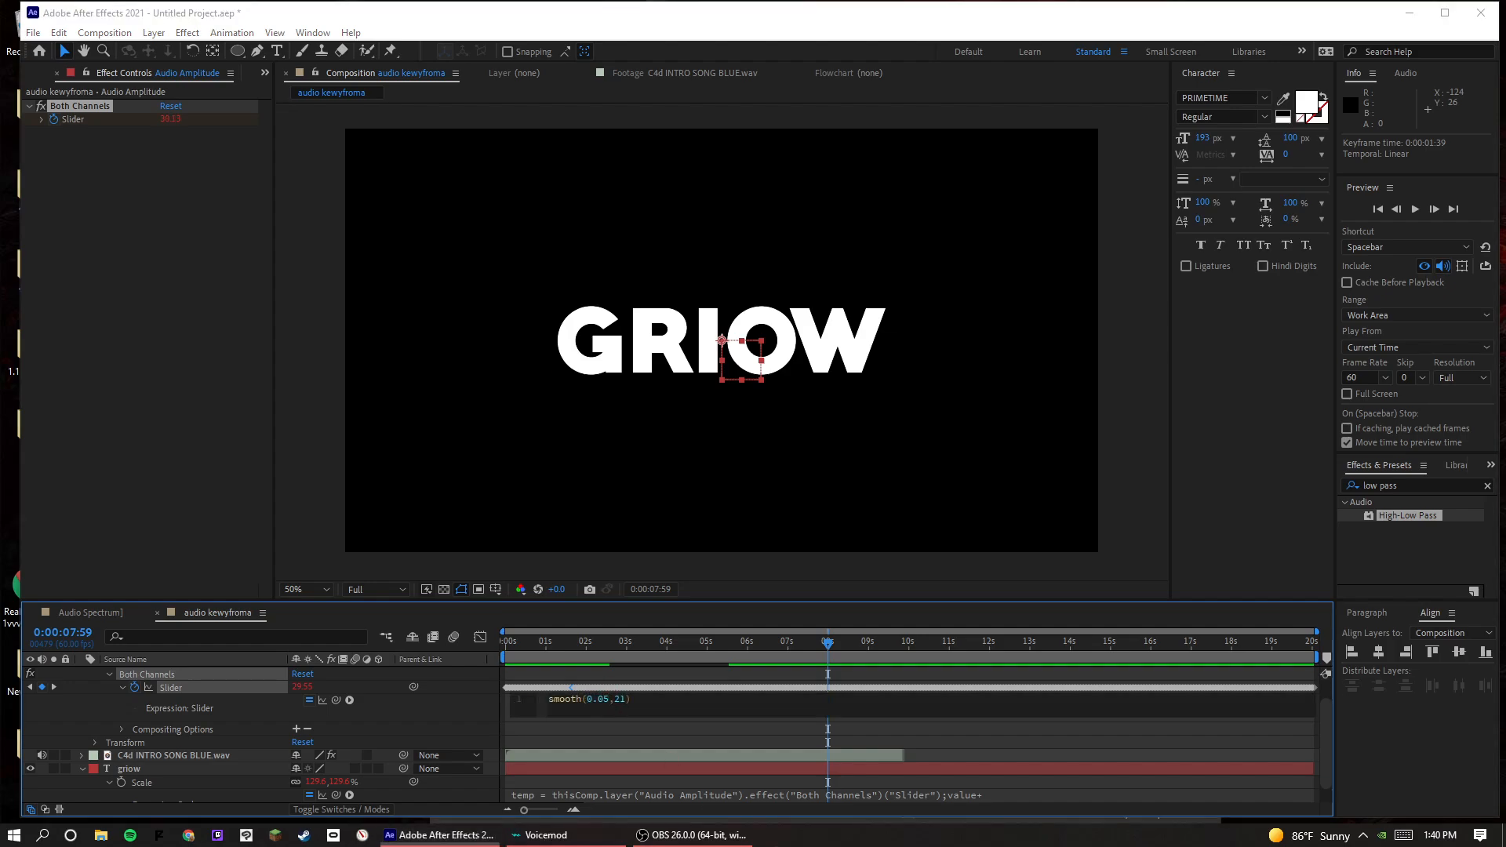
click(751, 777)
click(746, 745)
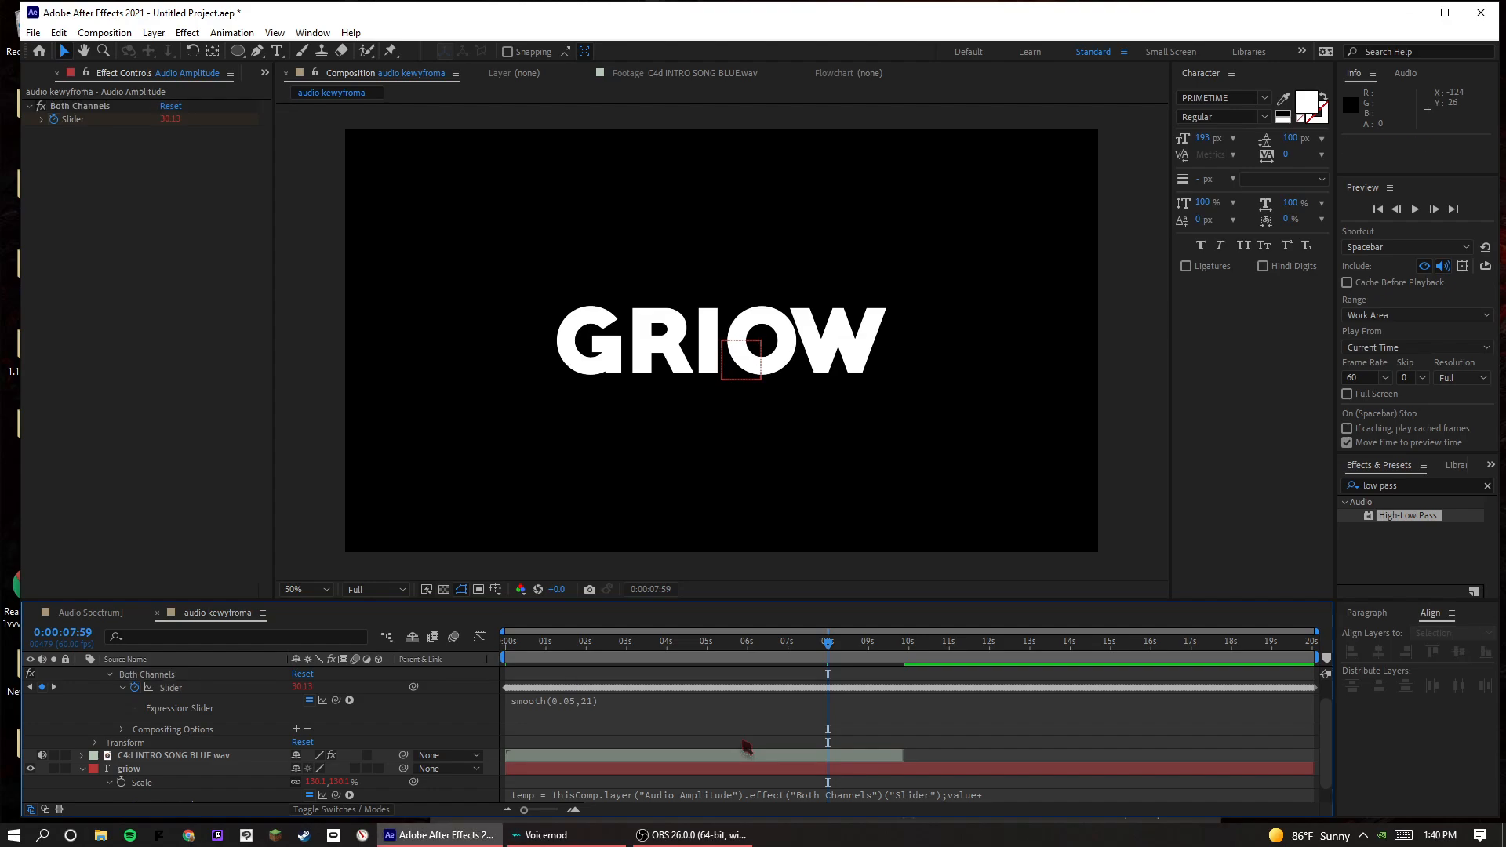
- Preview the text with the slider's smoothing expression undone, restore the expression, and preview again to compare the motion
click(745, 647)
key(ctrl+z)
key(space)
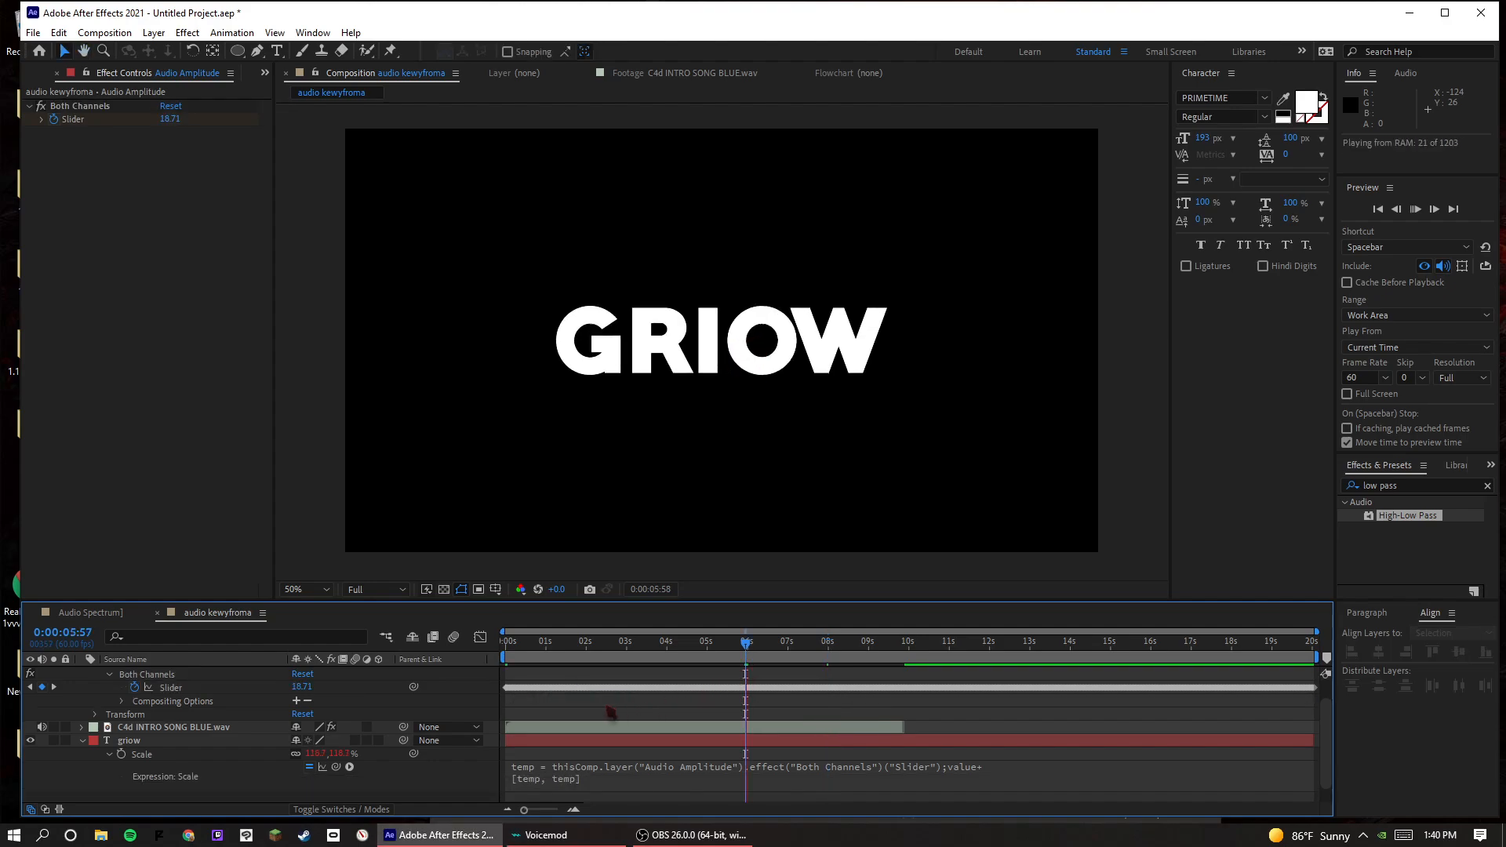
key(ctrl+shift+z)
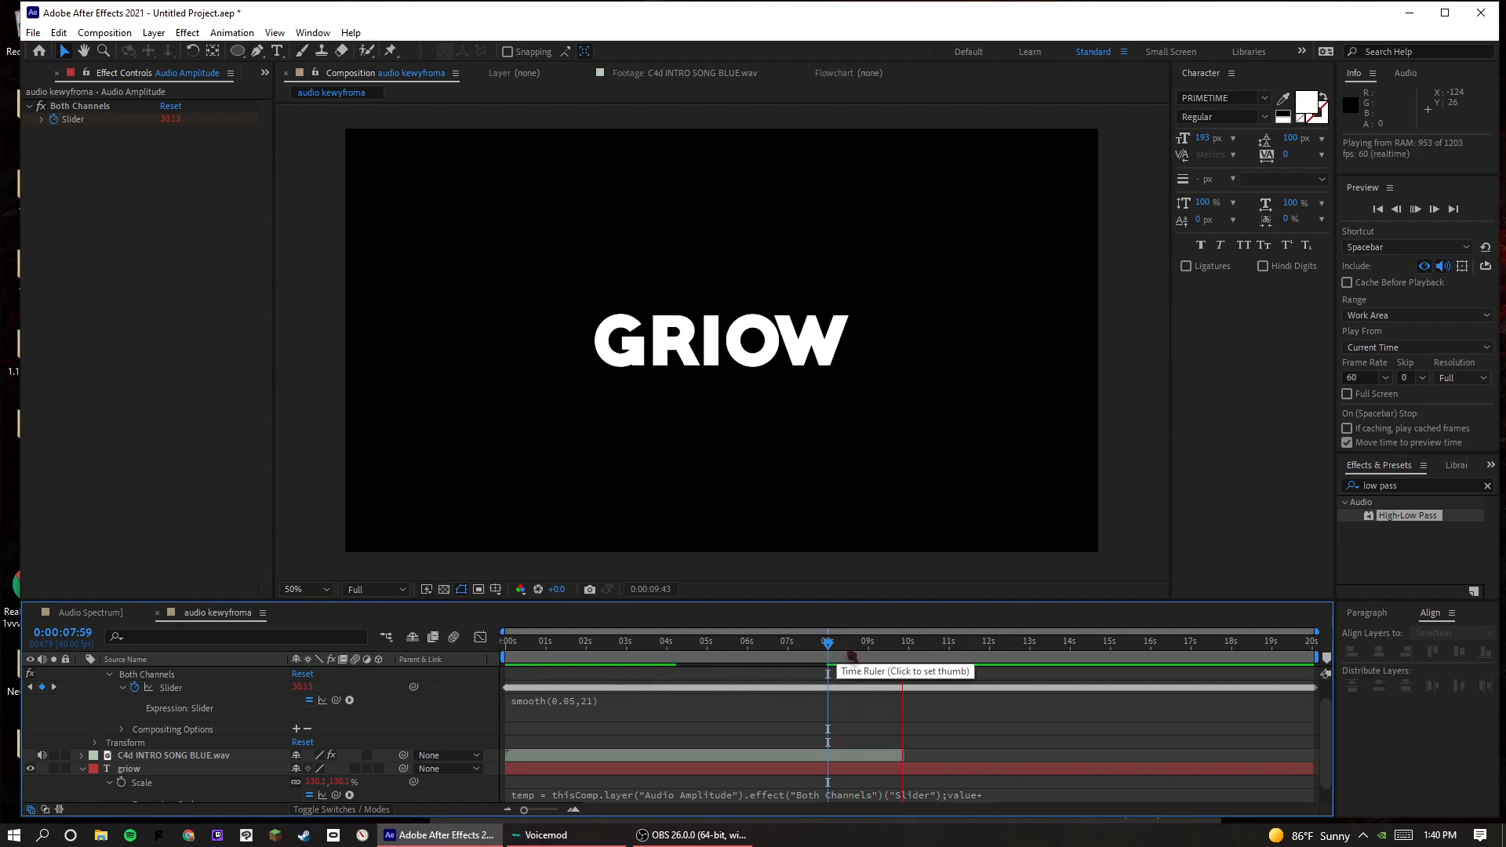
key(space)
click(611, 672)
key(space)
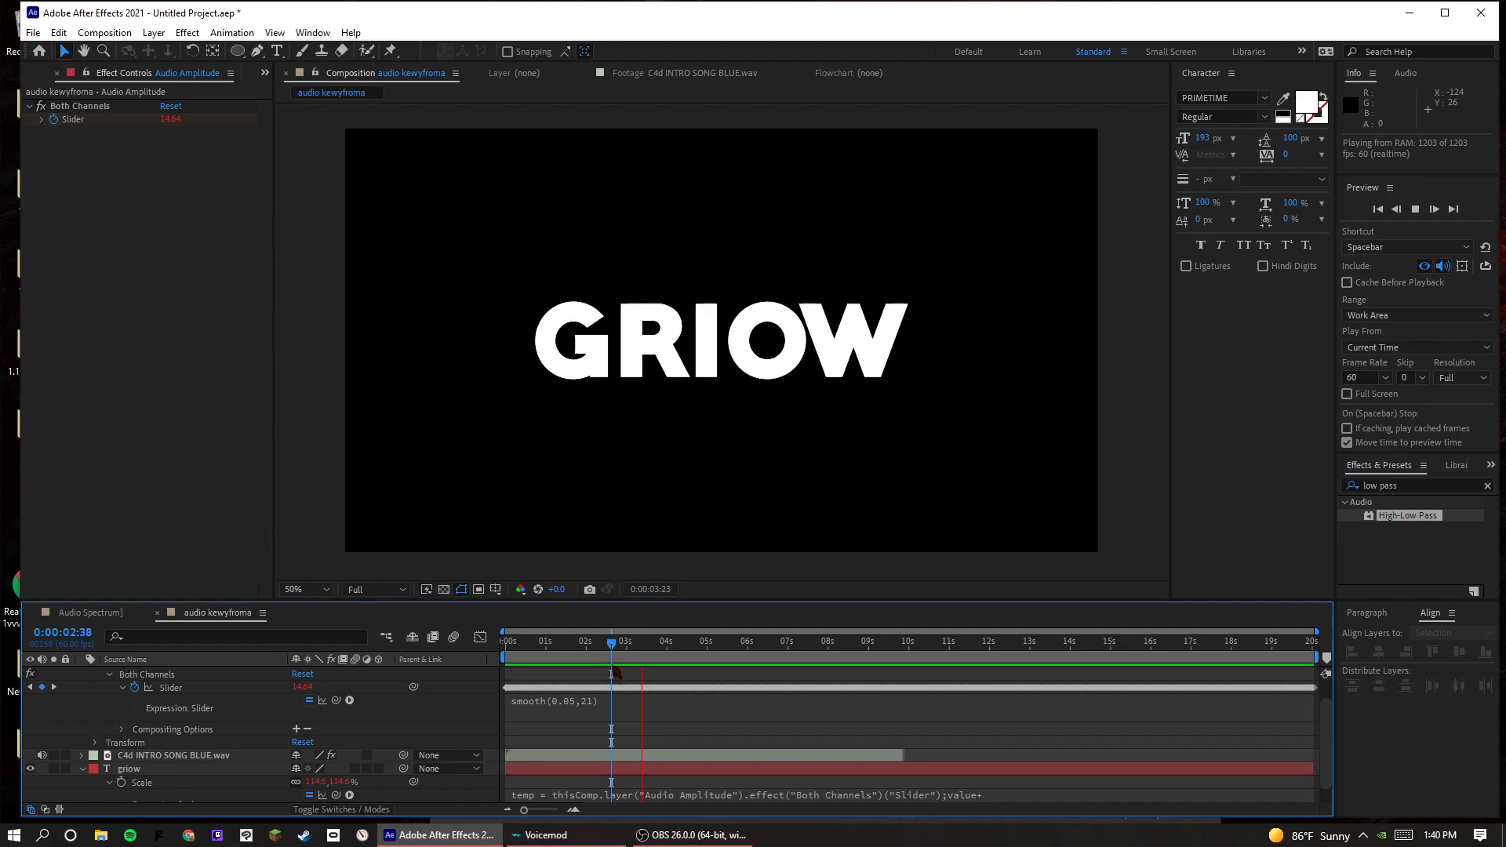
- Set the Both Channels slider expression to smooth(0.08,21) and preview from 0:00:04:04
click(602, 699)
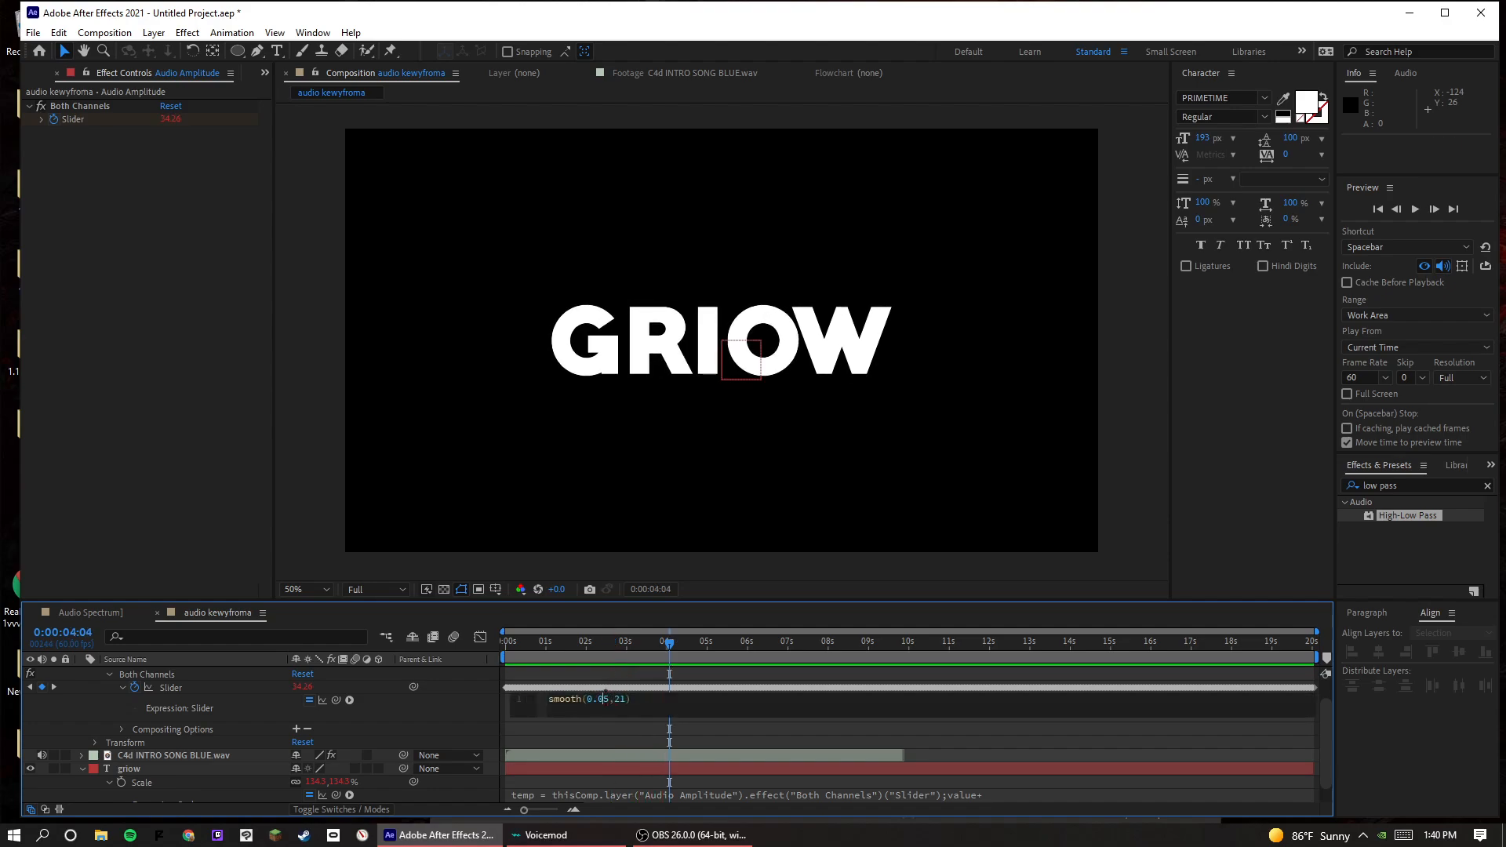
key(BackSpace)
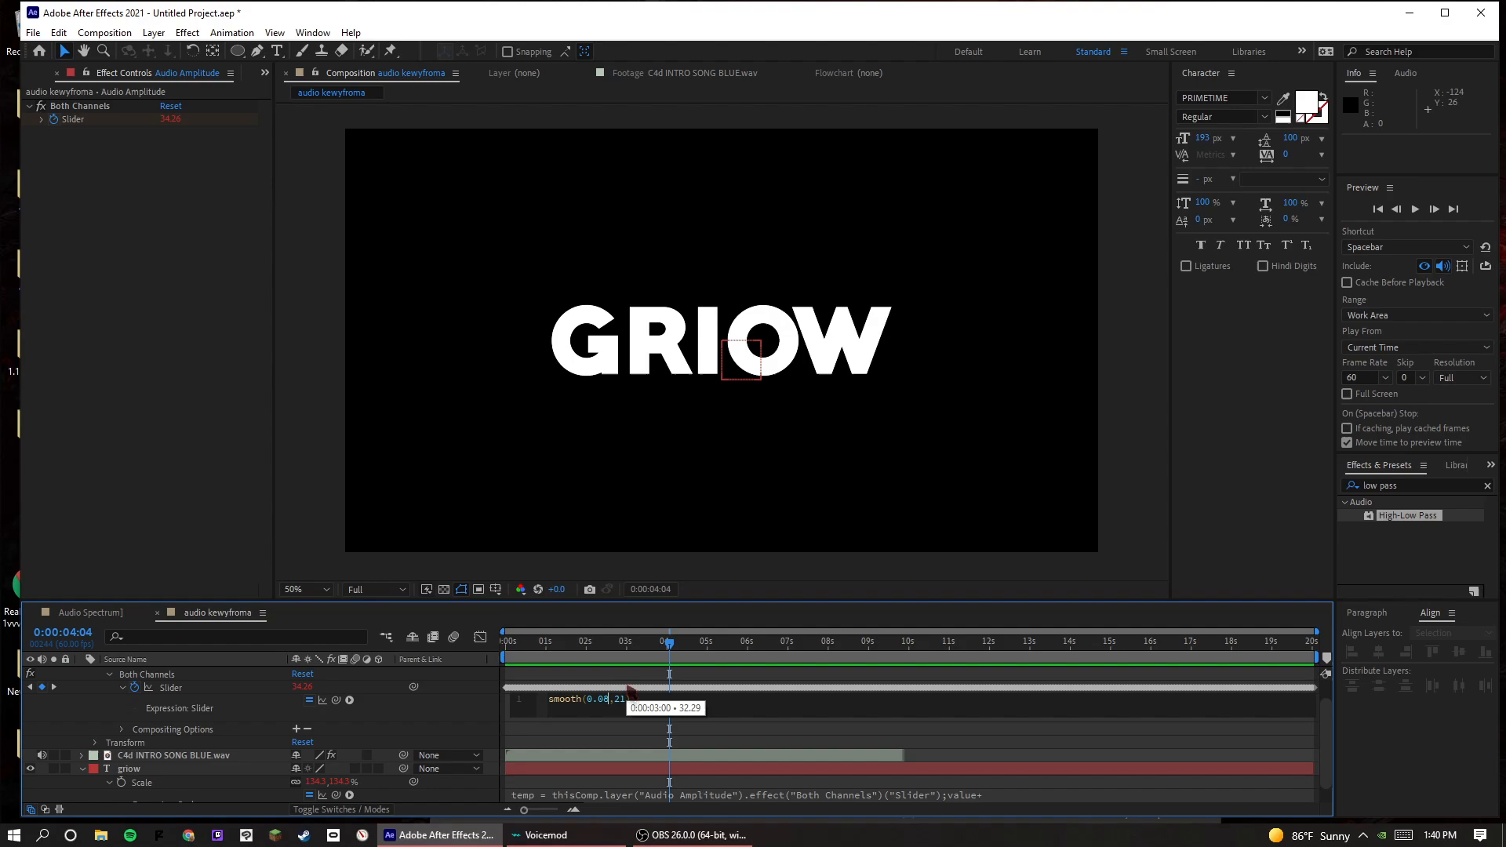
key(KP_Enter)
key(space)
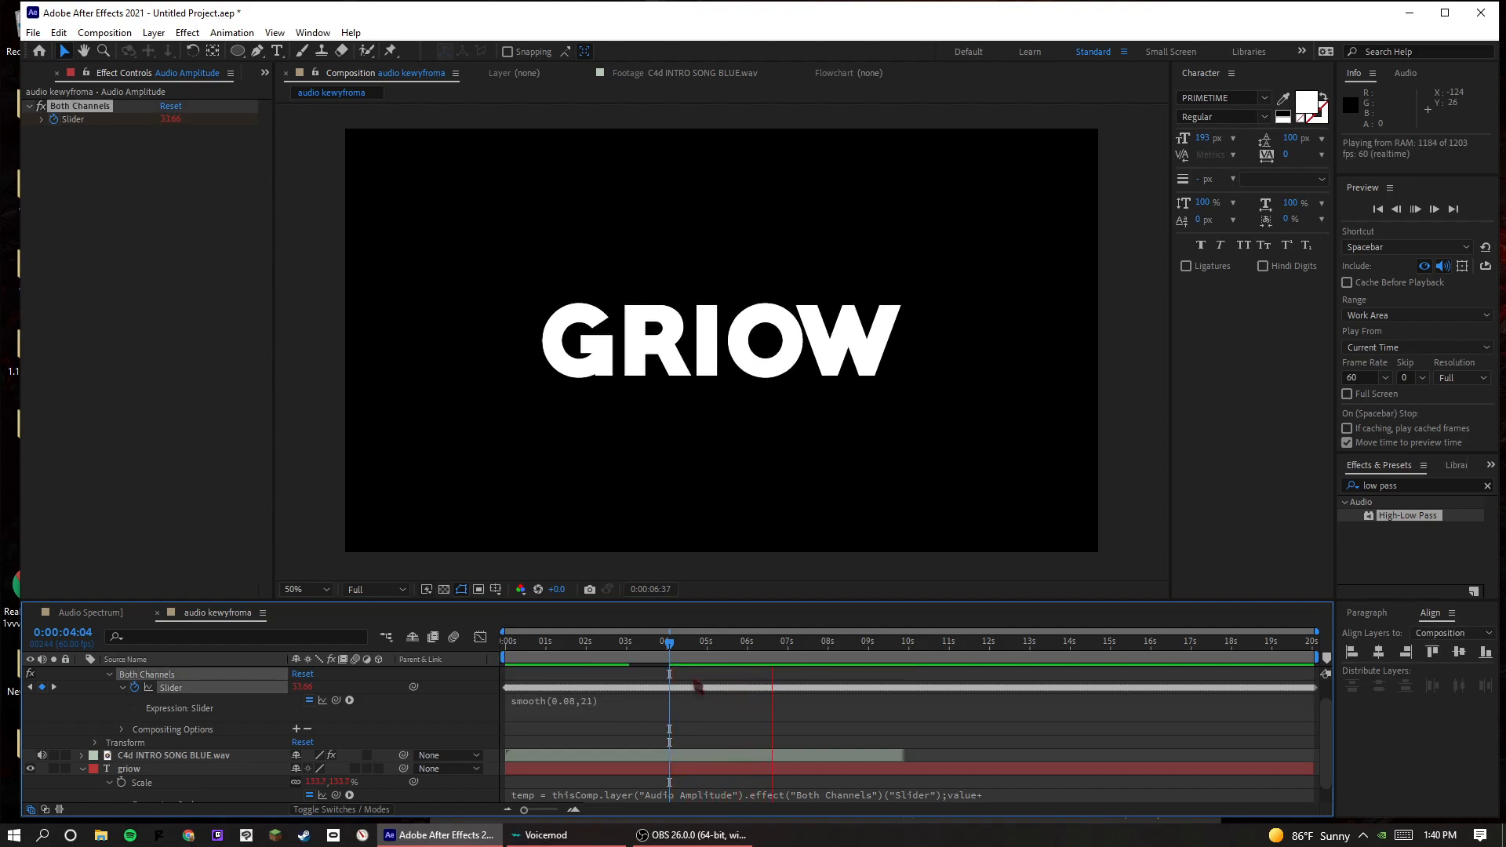
- Preview the text's motion from the start of the audio kewyfroma composition
drag(669, 642, 490, 641)
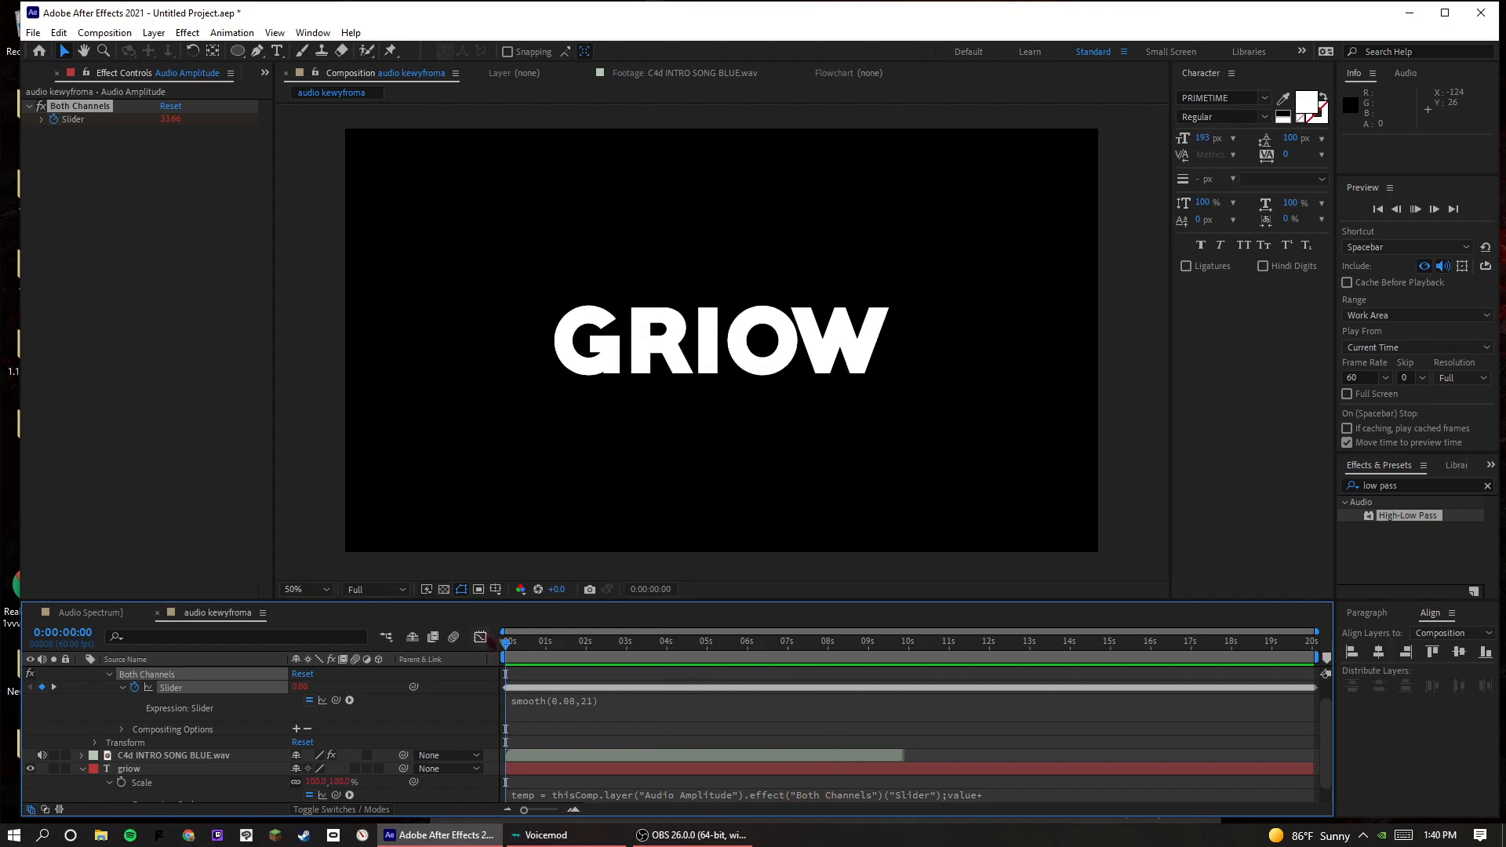
key(space)
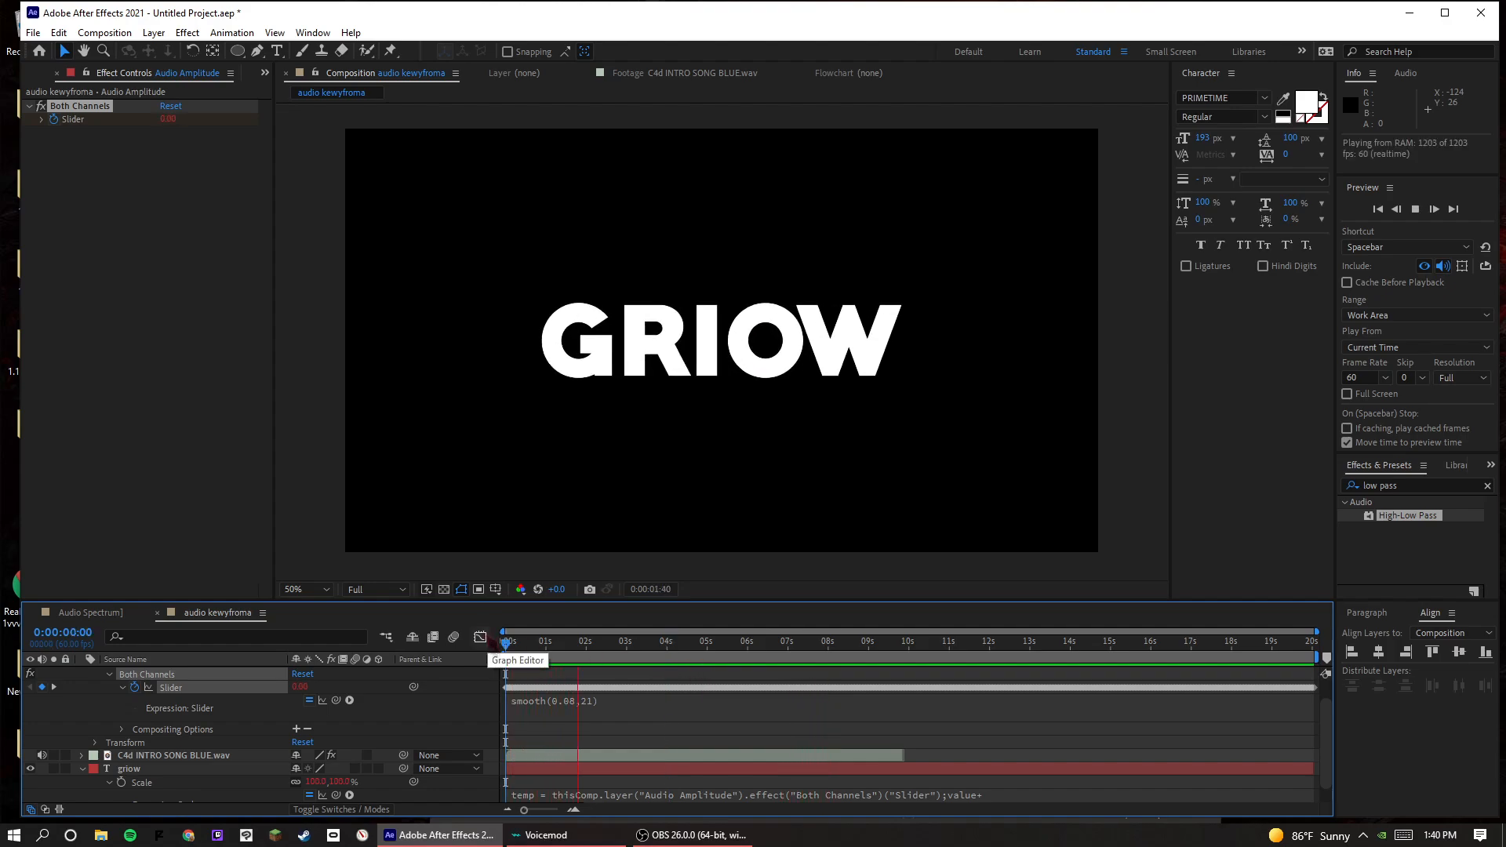
key(space)
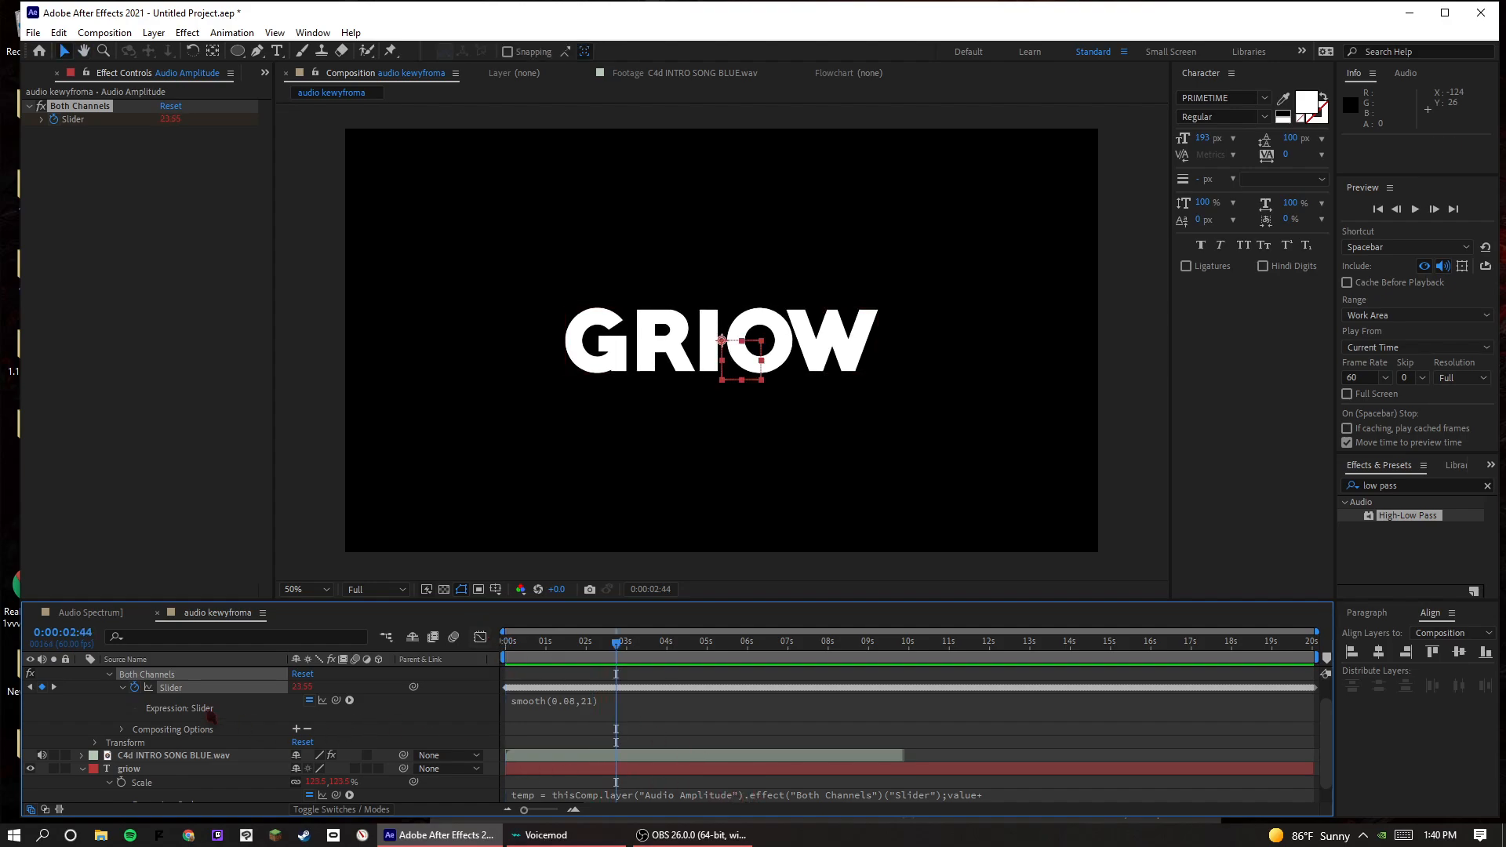
- Collapse the Both Channels effect and copy the Audio Amplitude layer
scroll(100, 690, up, 1)
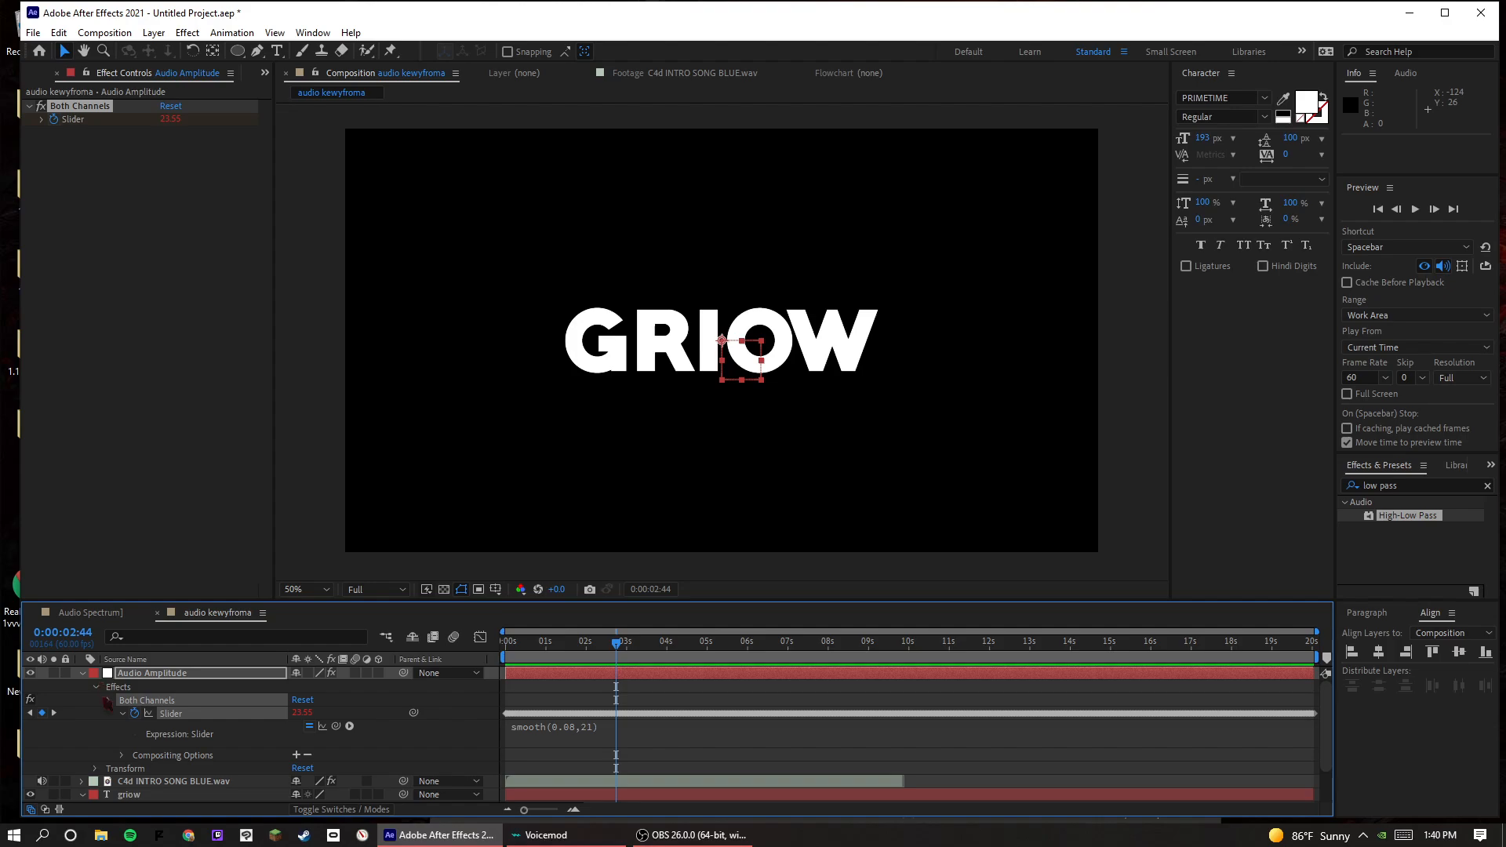
click(107, 702)
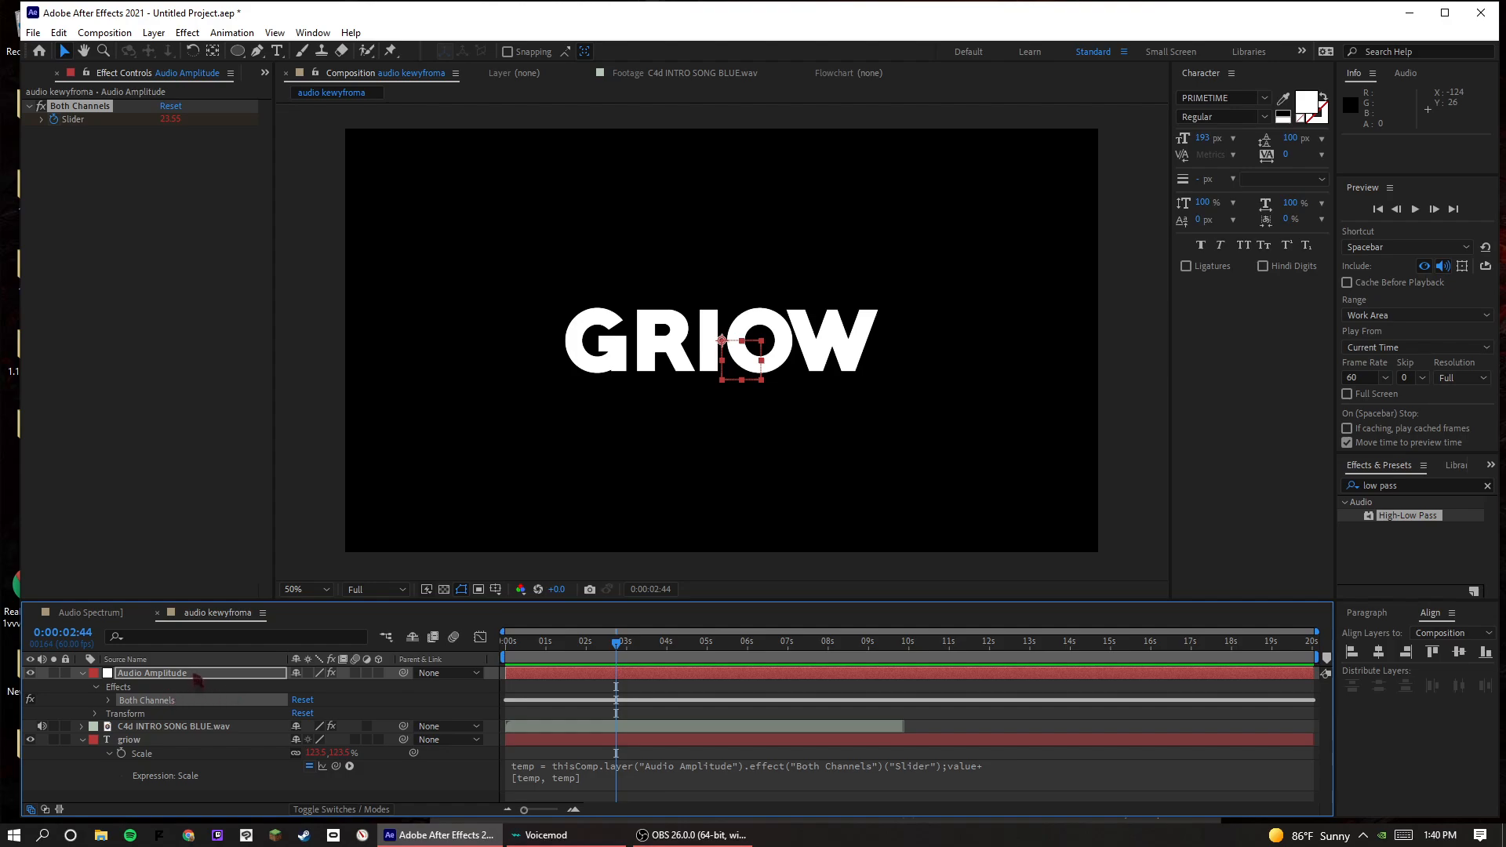
click(198, 676)
key(space)
key(space)
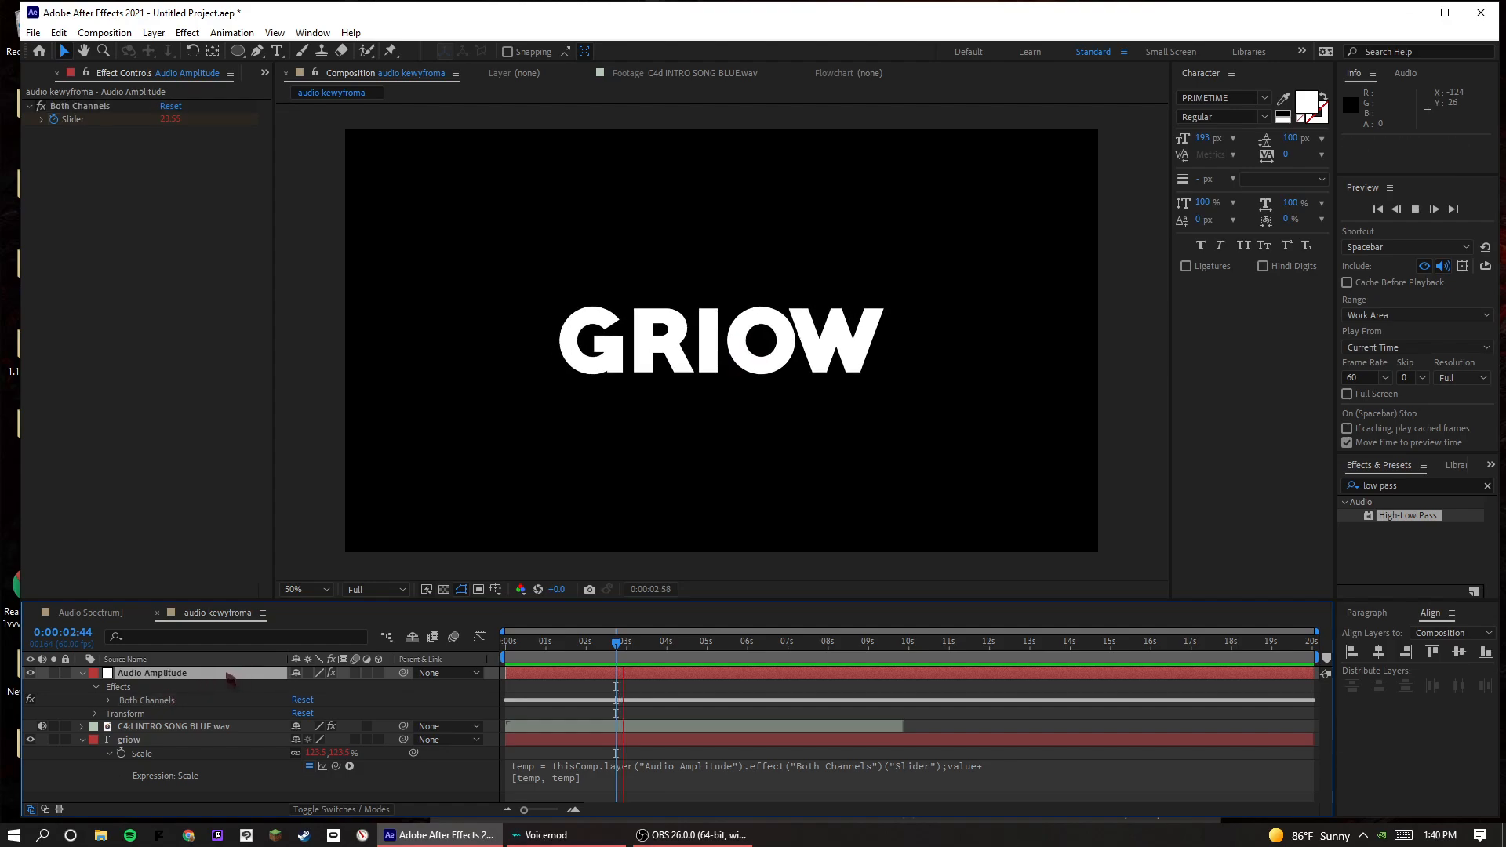
key(ctrl+c)
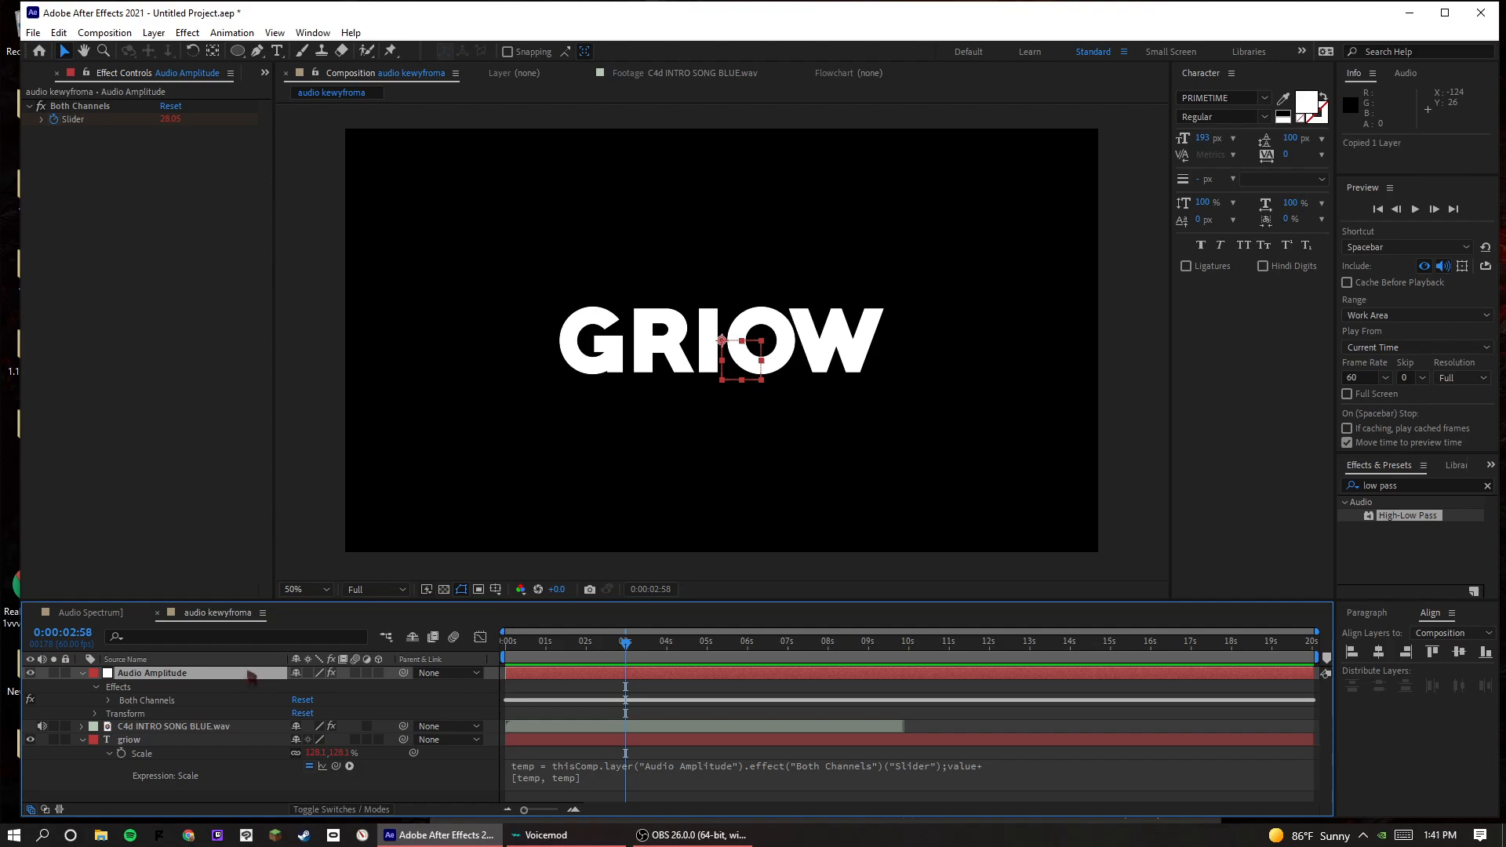
- Open the Audio Spectrum composition from the project and paste the Audio Amplitude layer into it
key(ctrl+0)
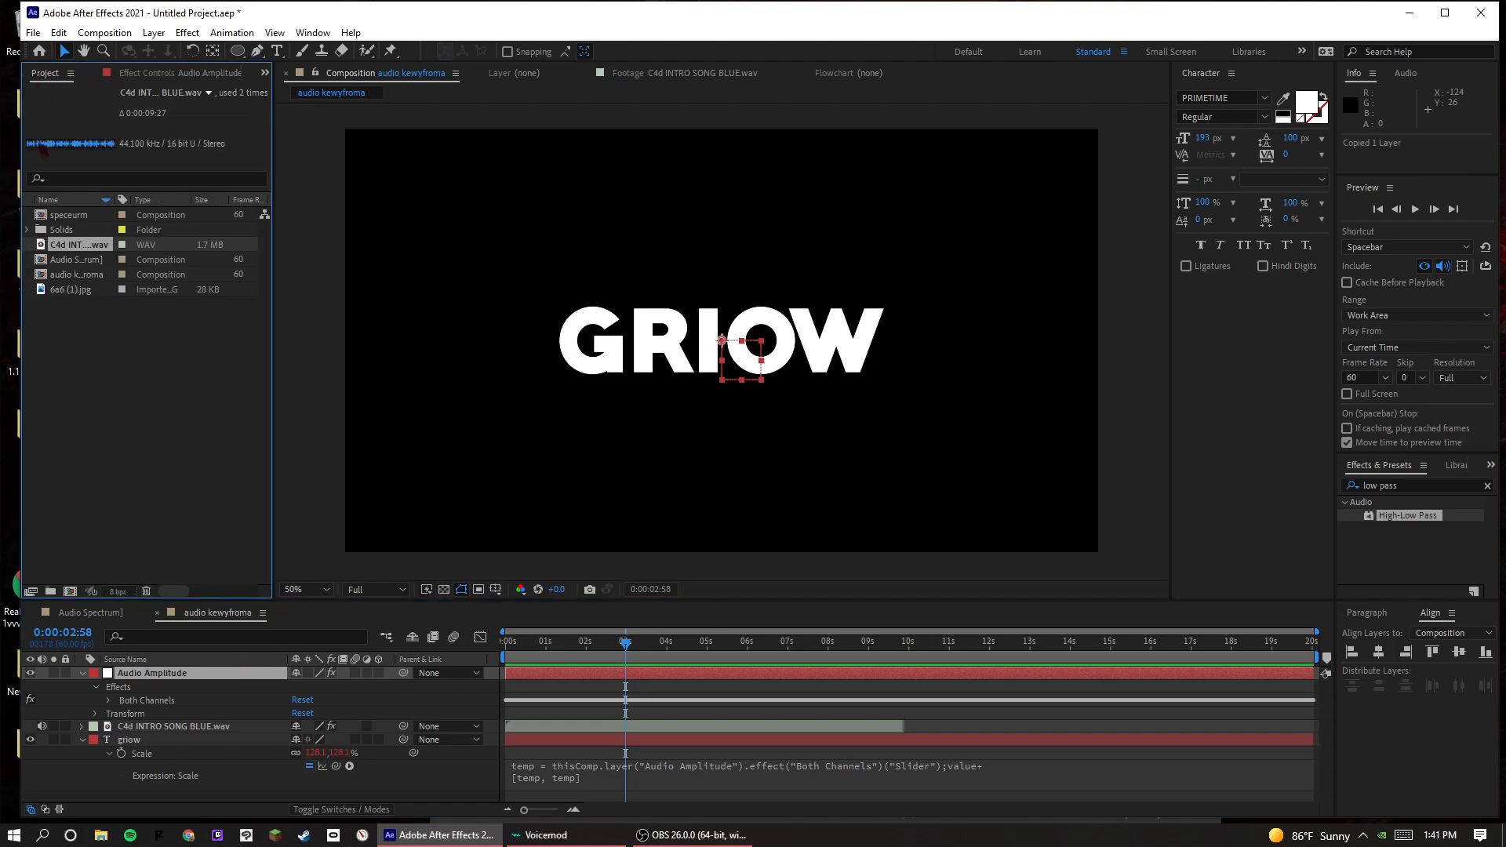
click(78, 261)
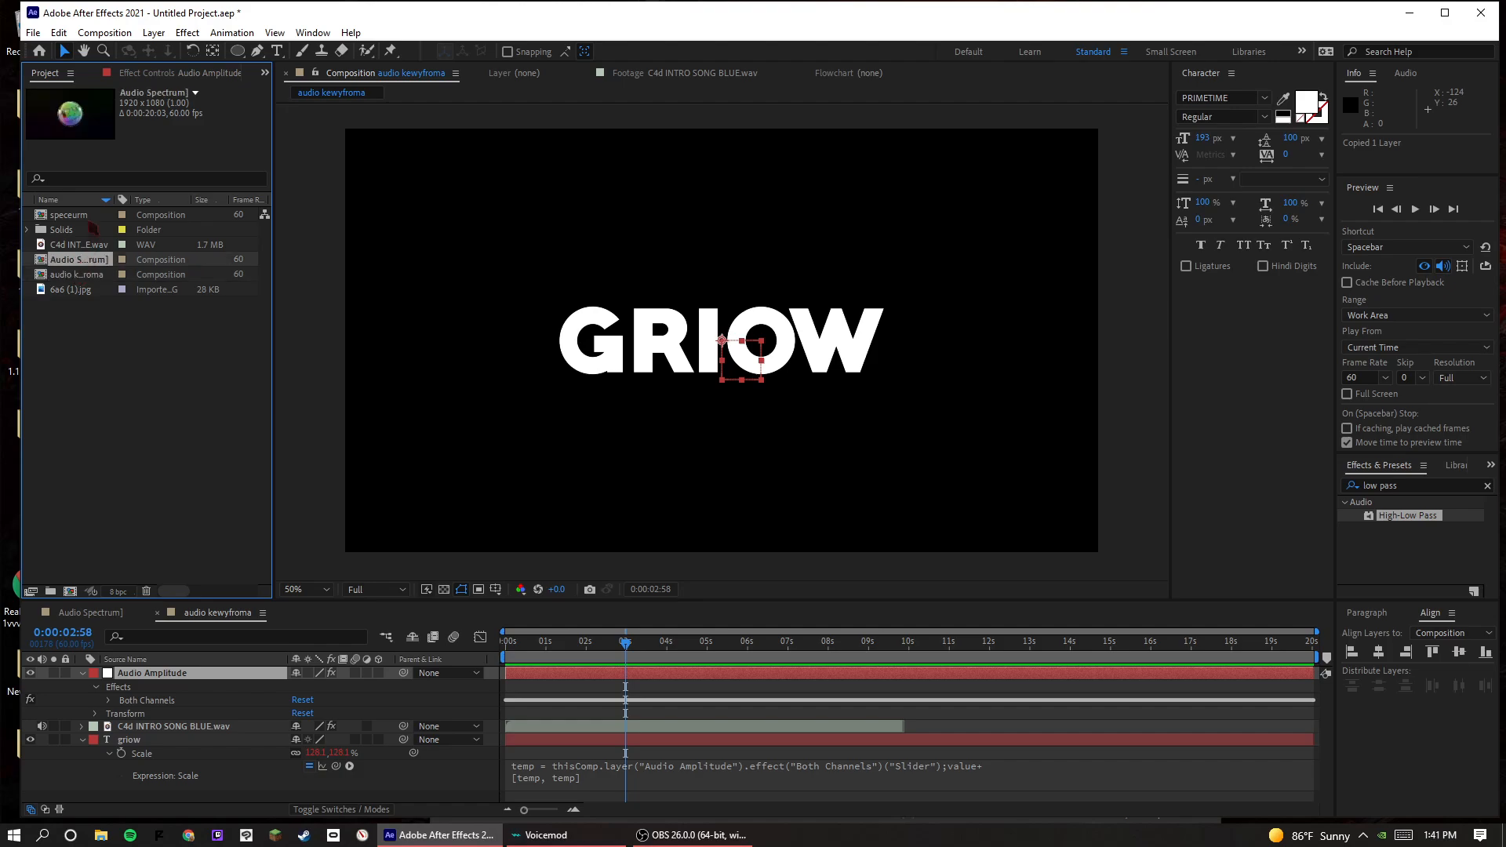
double_click(89, 219)
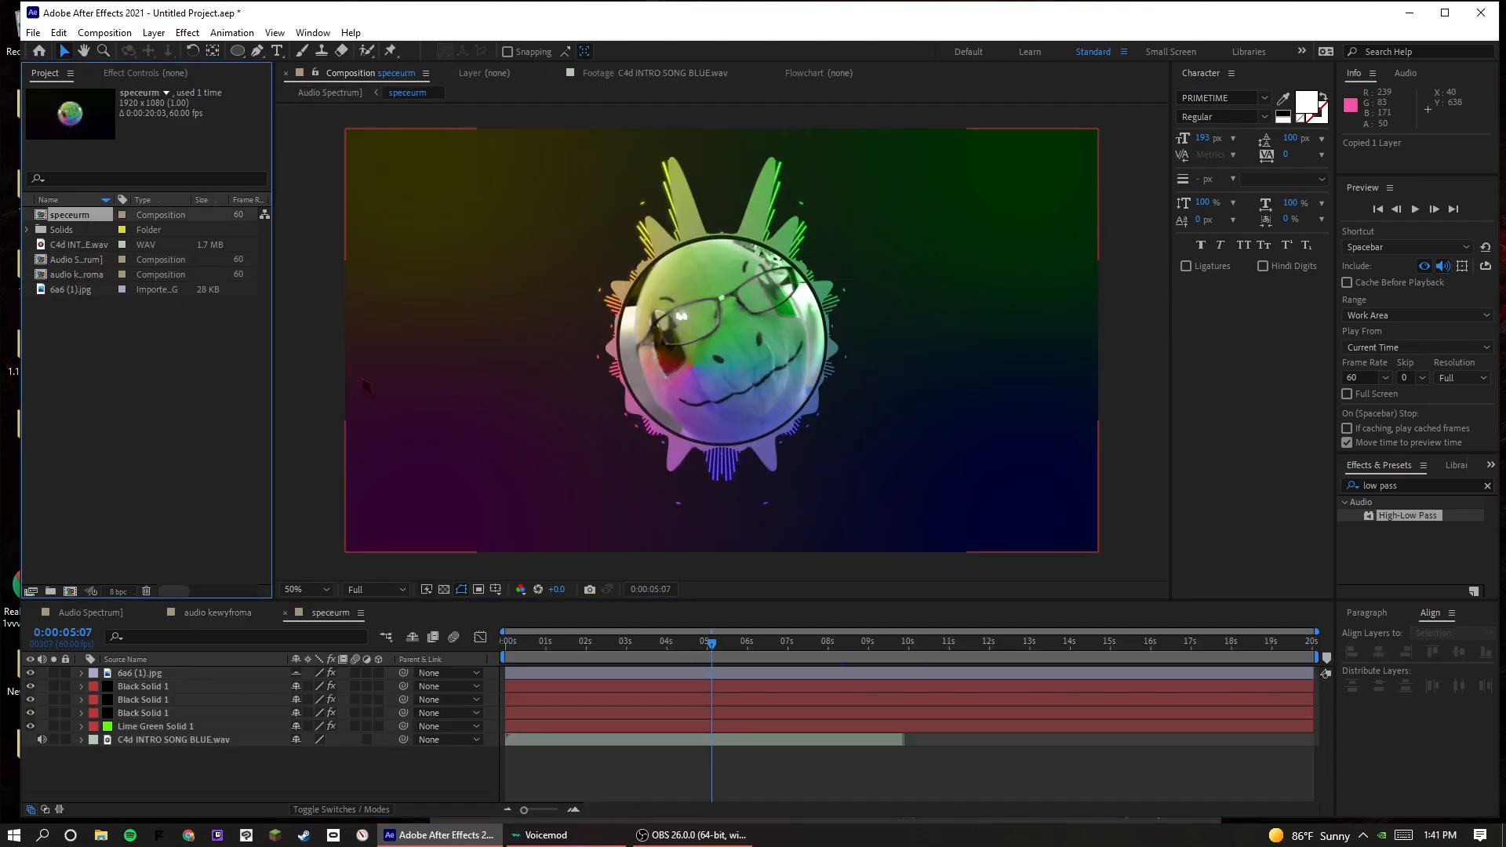
double_click(104, 273)
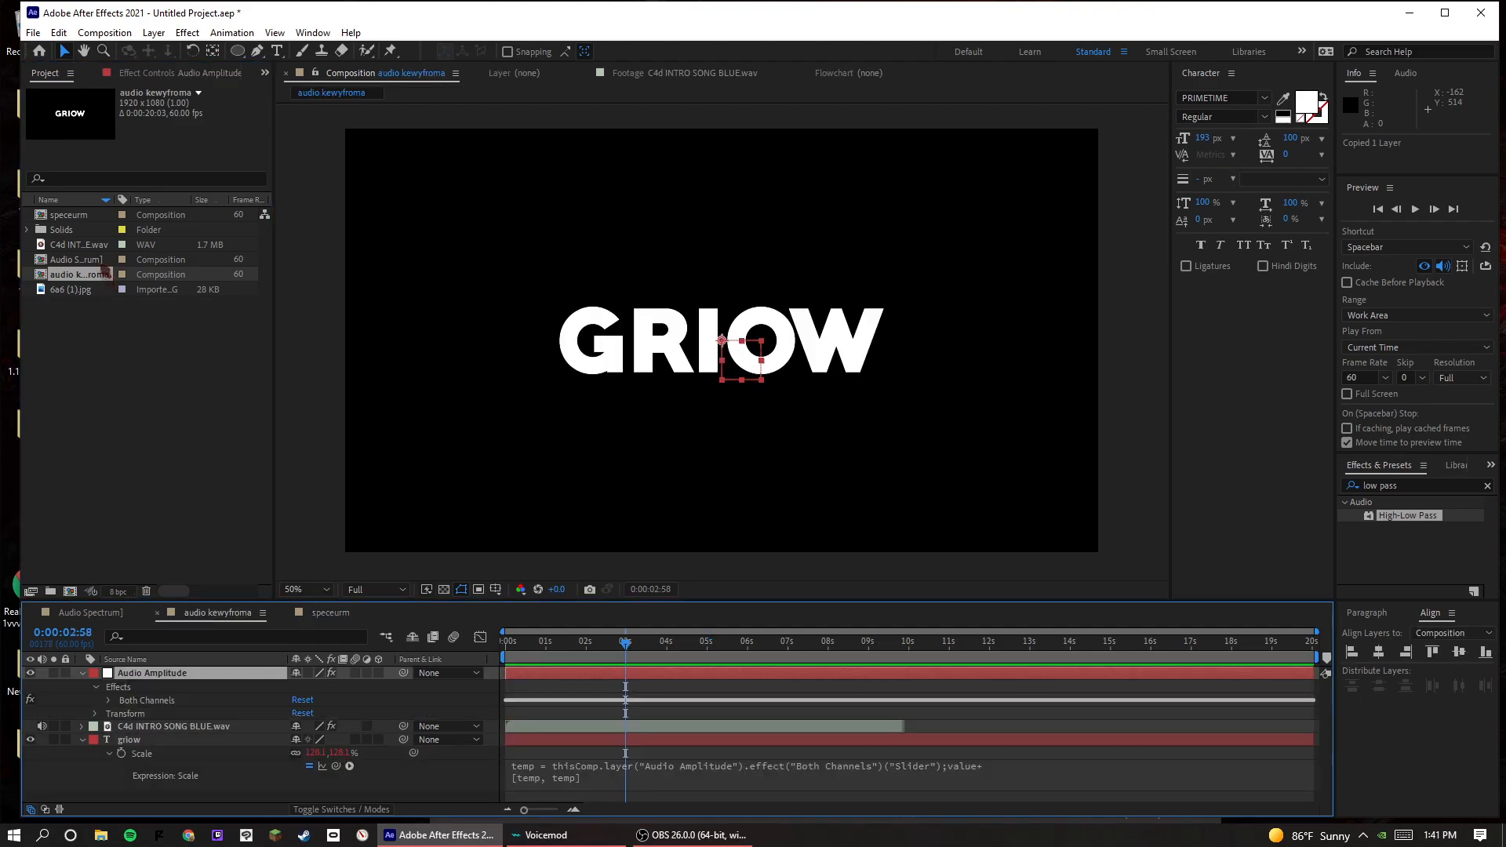
double_click(78, 260)
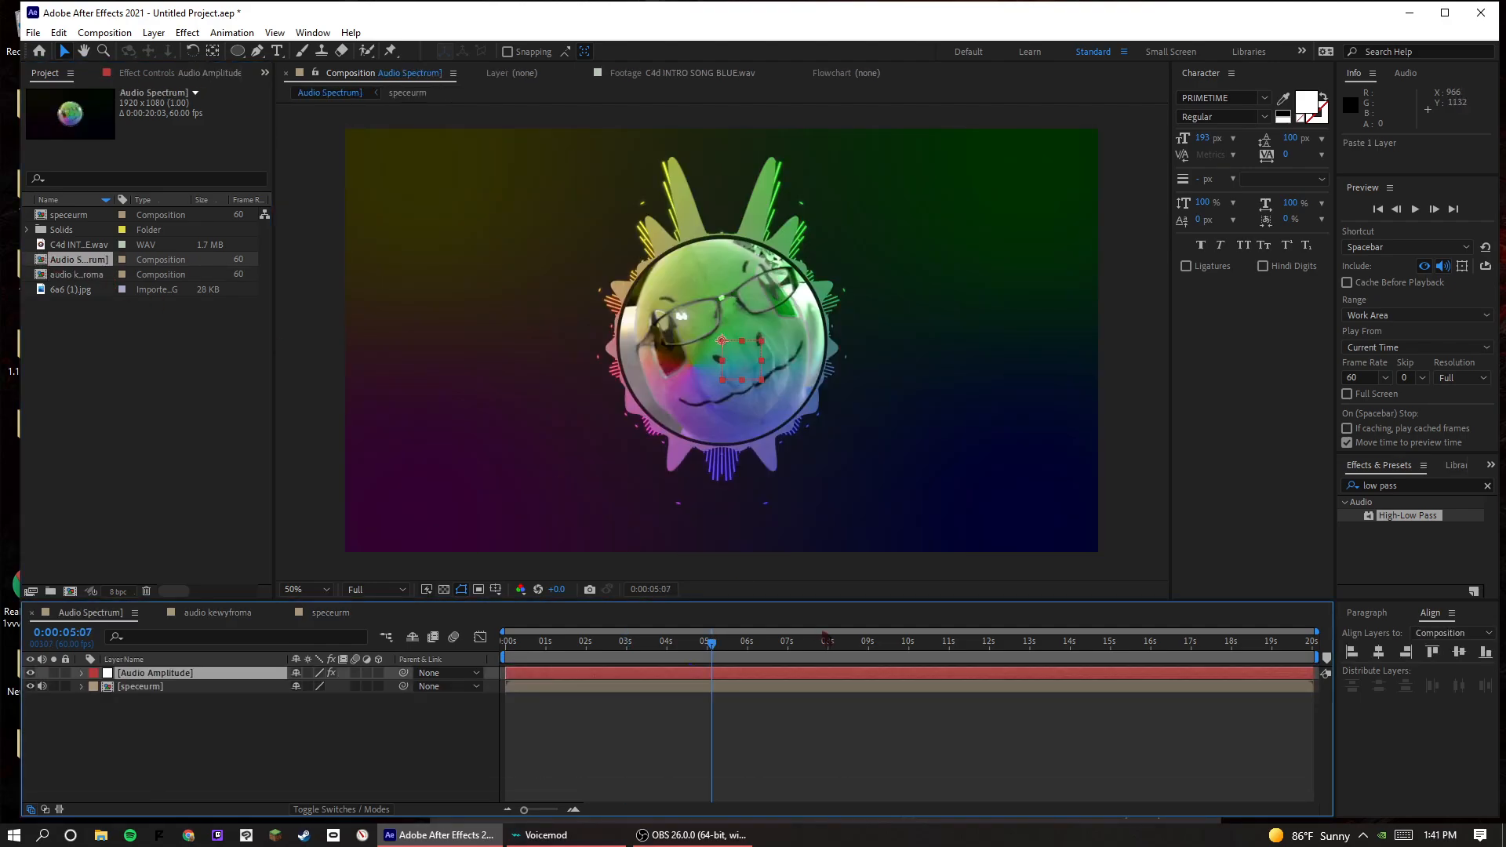
- Move the current time to 0:00:07:23 and add a new null object to the Audio Spectrum composition
click(759, 641)
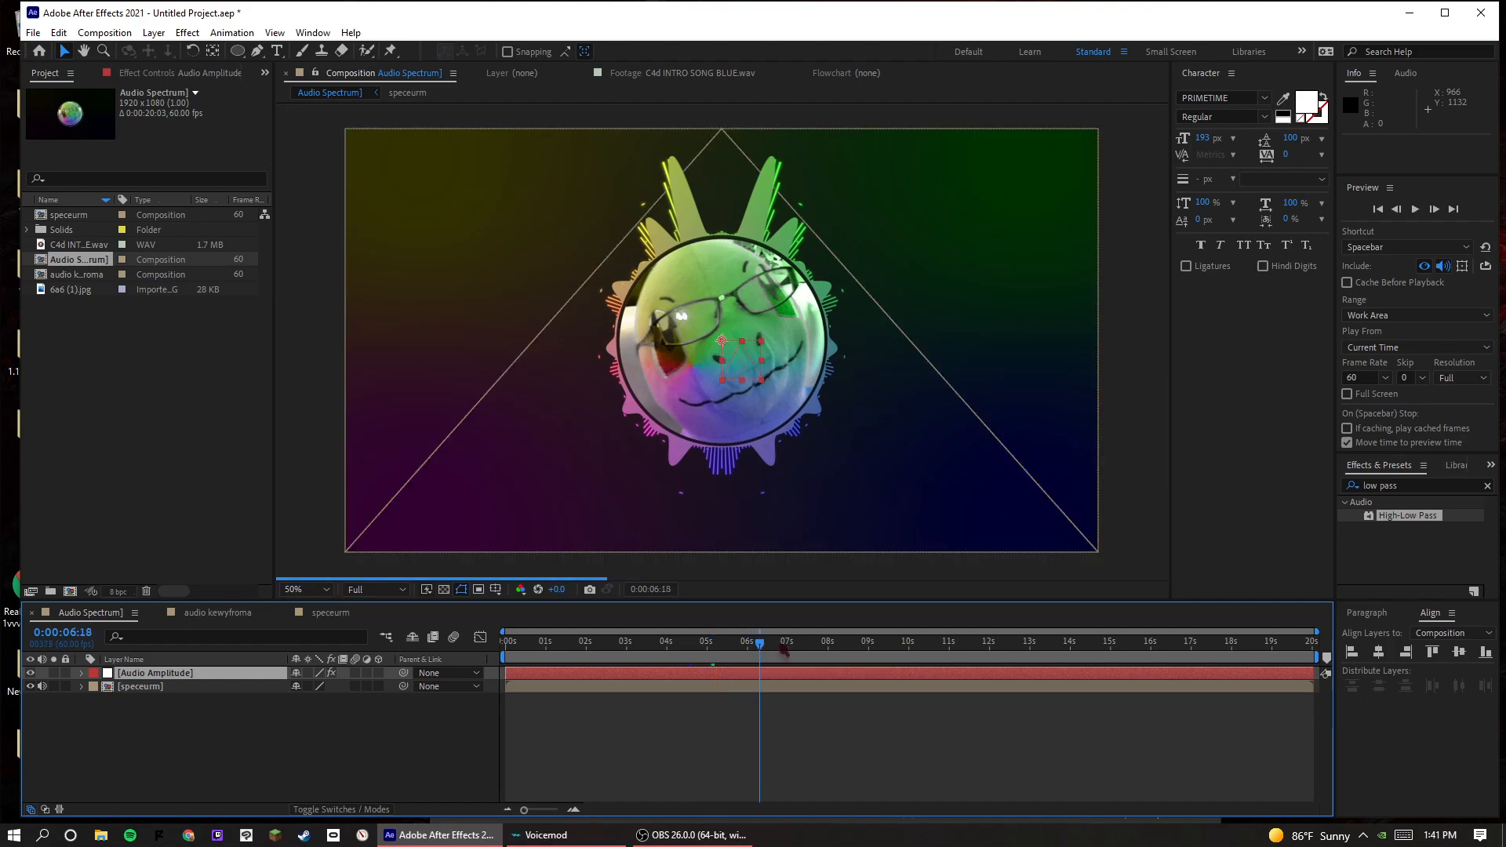
click(803, 642)
right_click(337, 531)
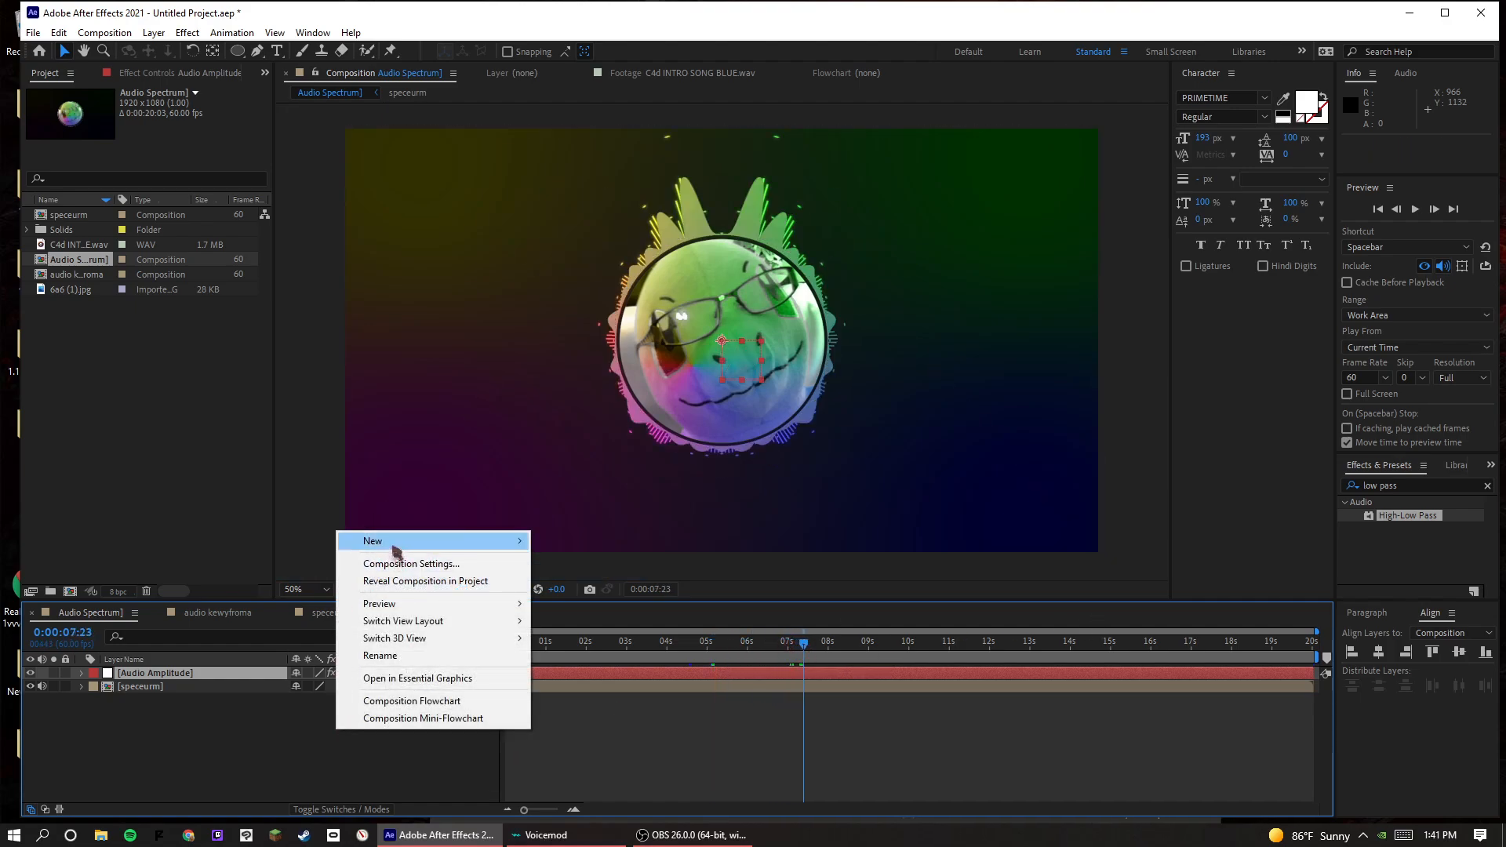
mouse_move(396, 549)
click(578, 632)
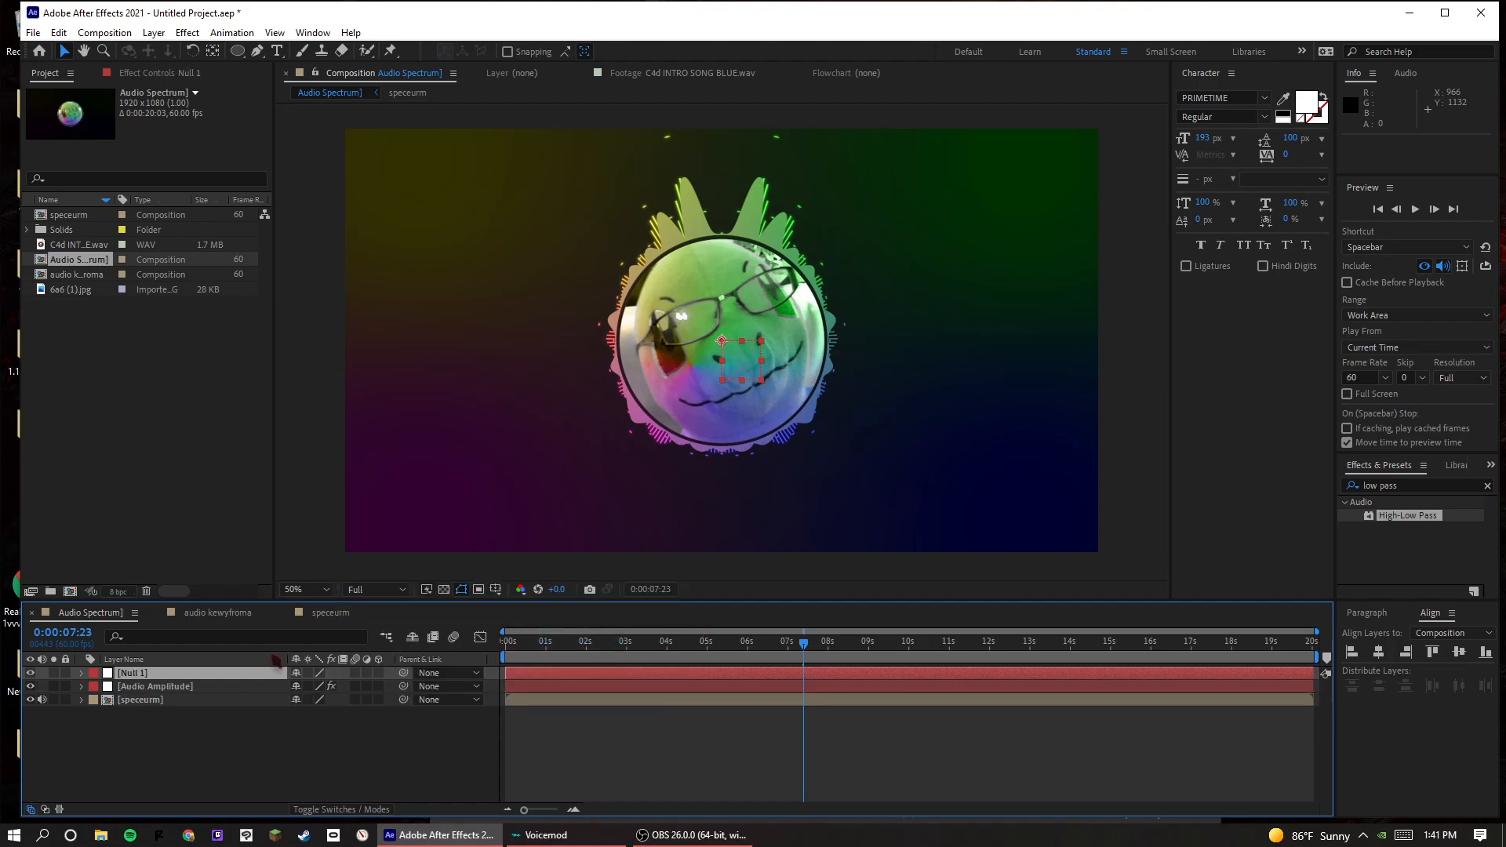
- Enable an expression on Null 1's Scale, move Audio Amplitude above the null, and expand its effects
key(s)
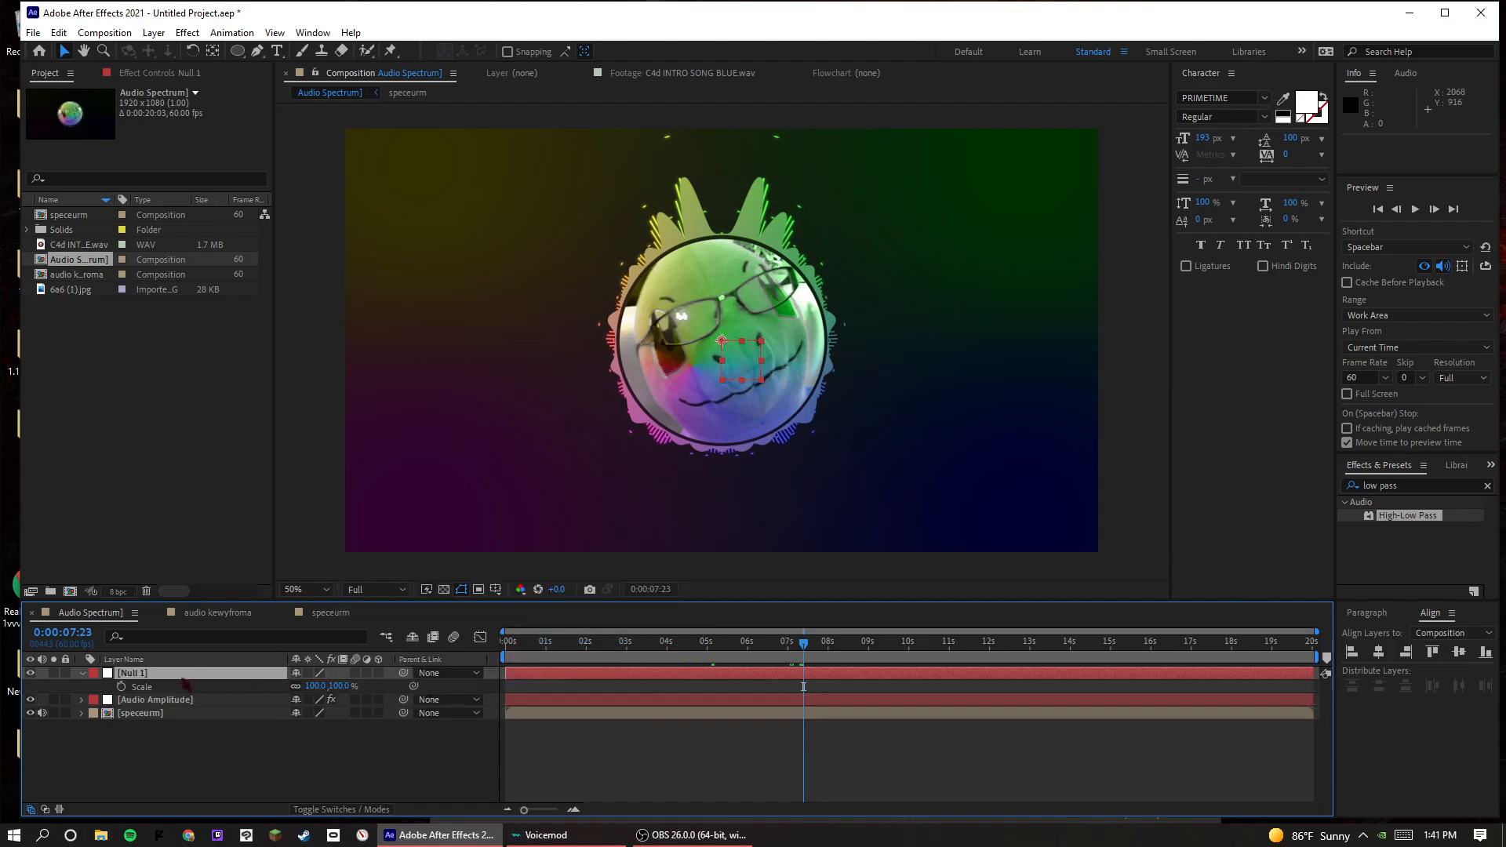
alt+click(121, 686)
drag(134, 727, 146, 675)
click(83, 673)
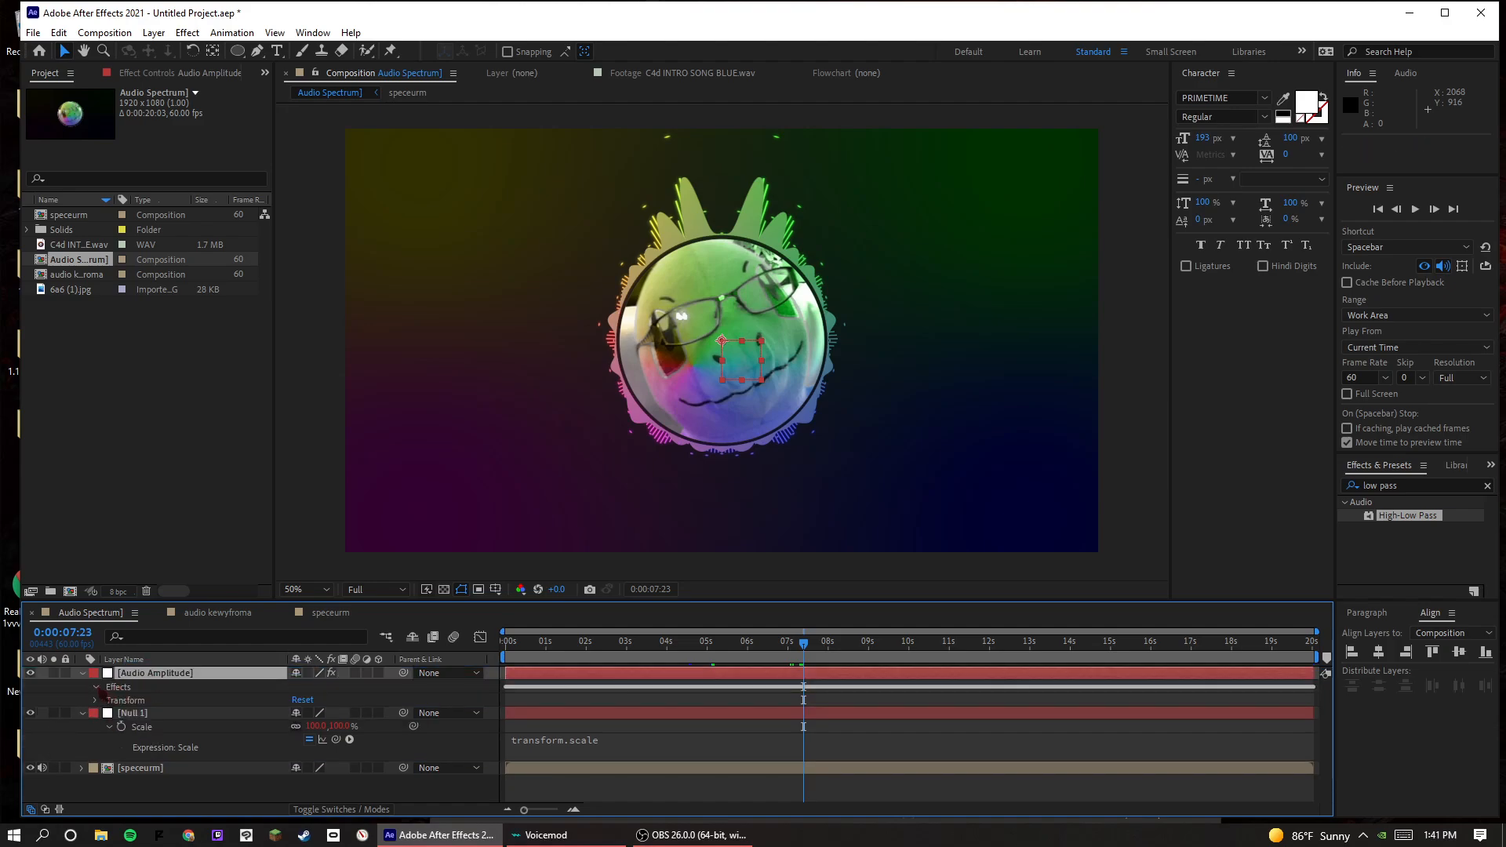
click(97, 687)
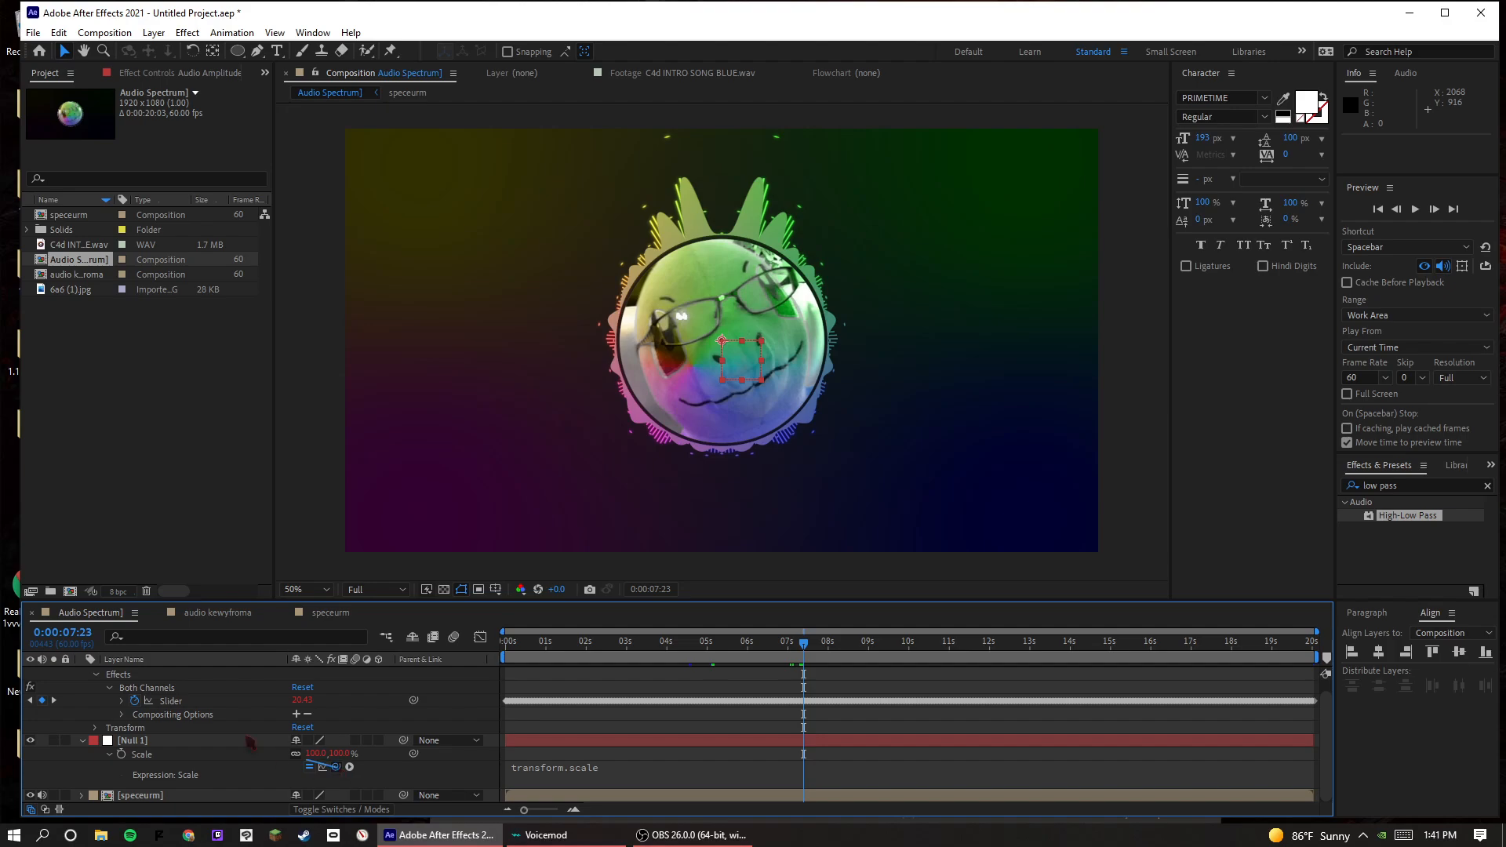
- Link Null 1's Scale expression to the Audio Amplitude Both Channels slider and append value+ to its first line
drag(336, 766, 169, 701)
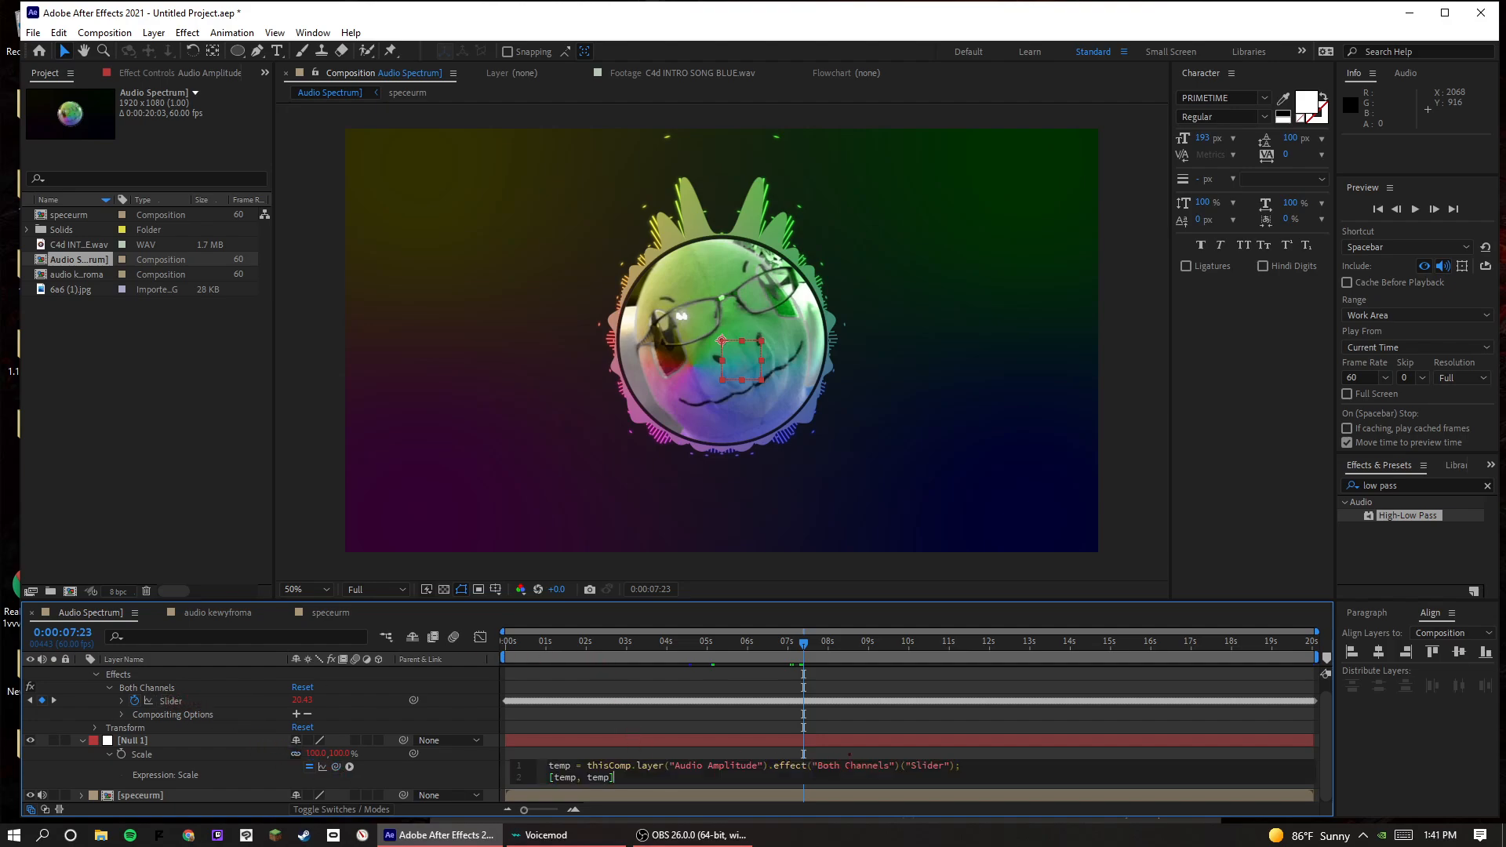
text(value+)
click(891, 737)
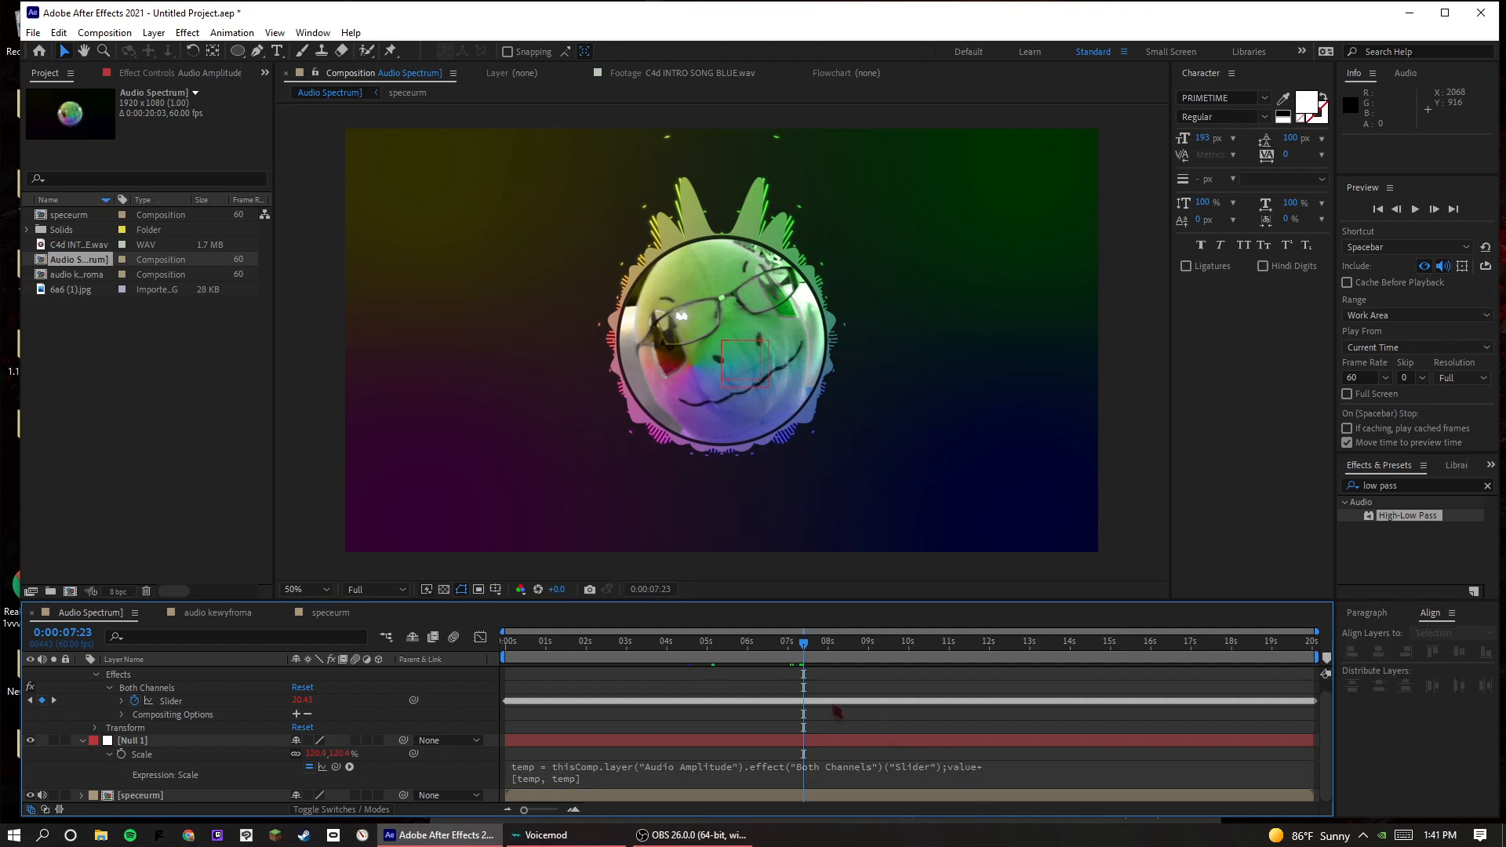
- Preview the Audio Spectrum composition from around 0:00:07:15 to check the null's scale expression
key(space)
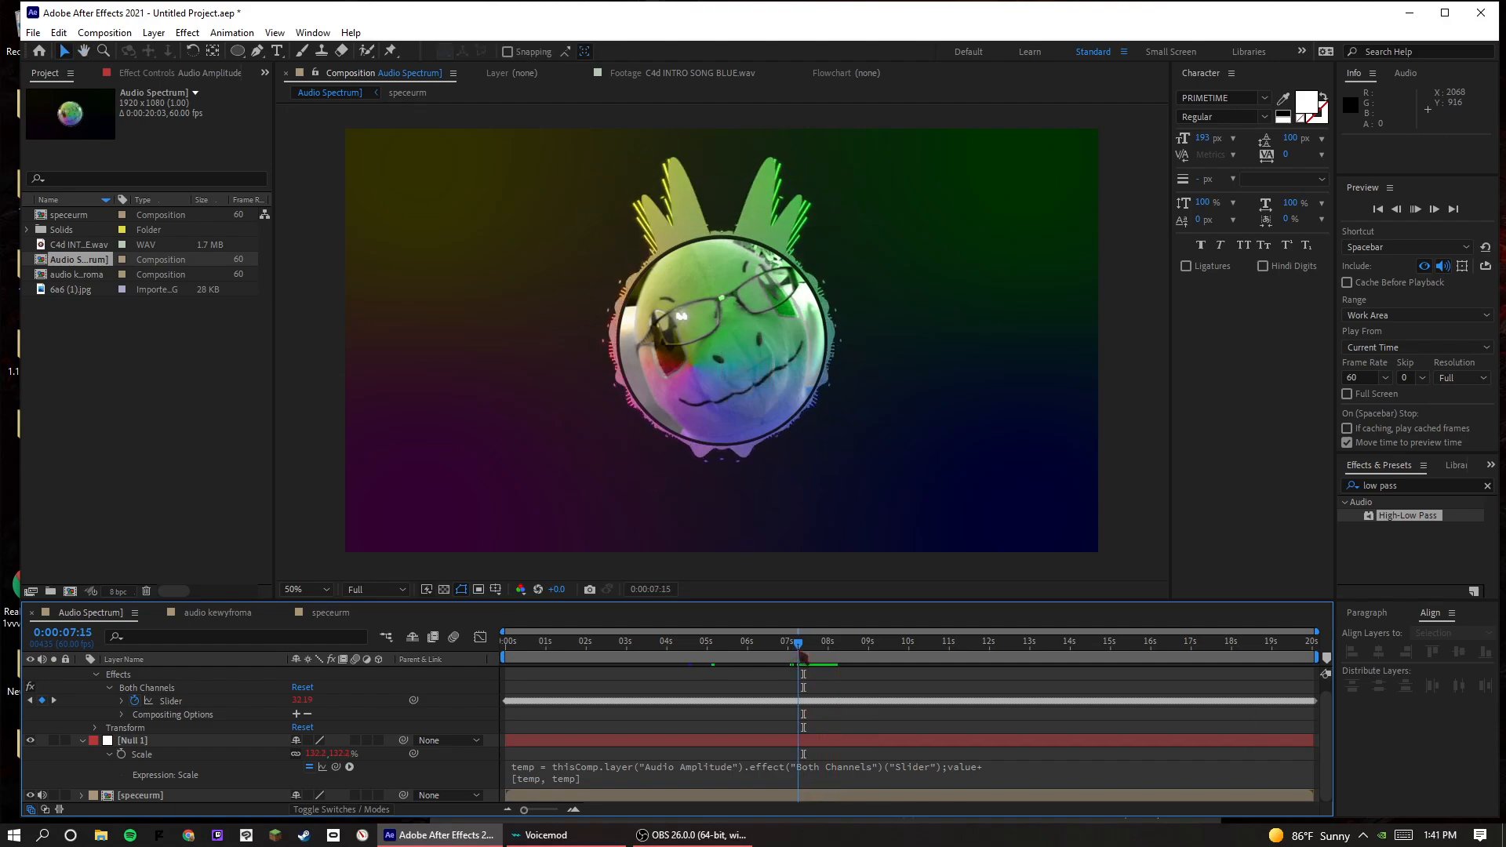
key(space)
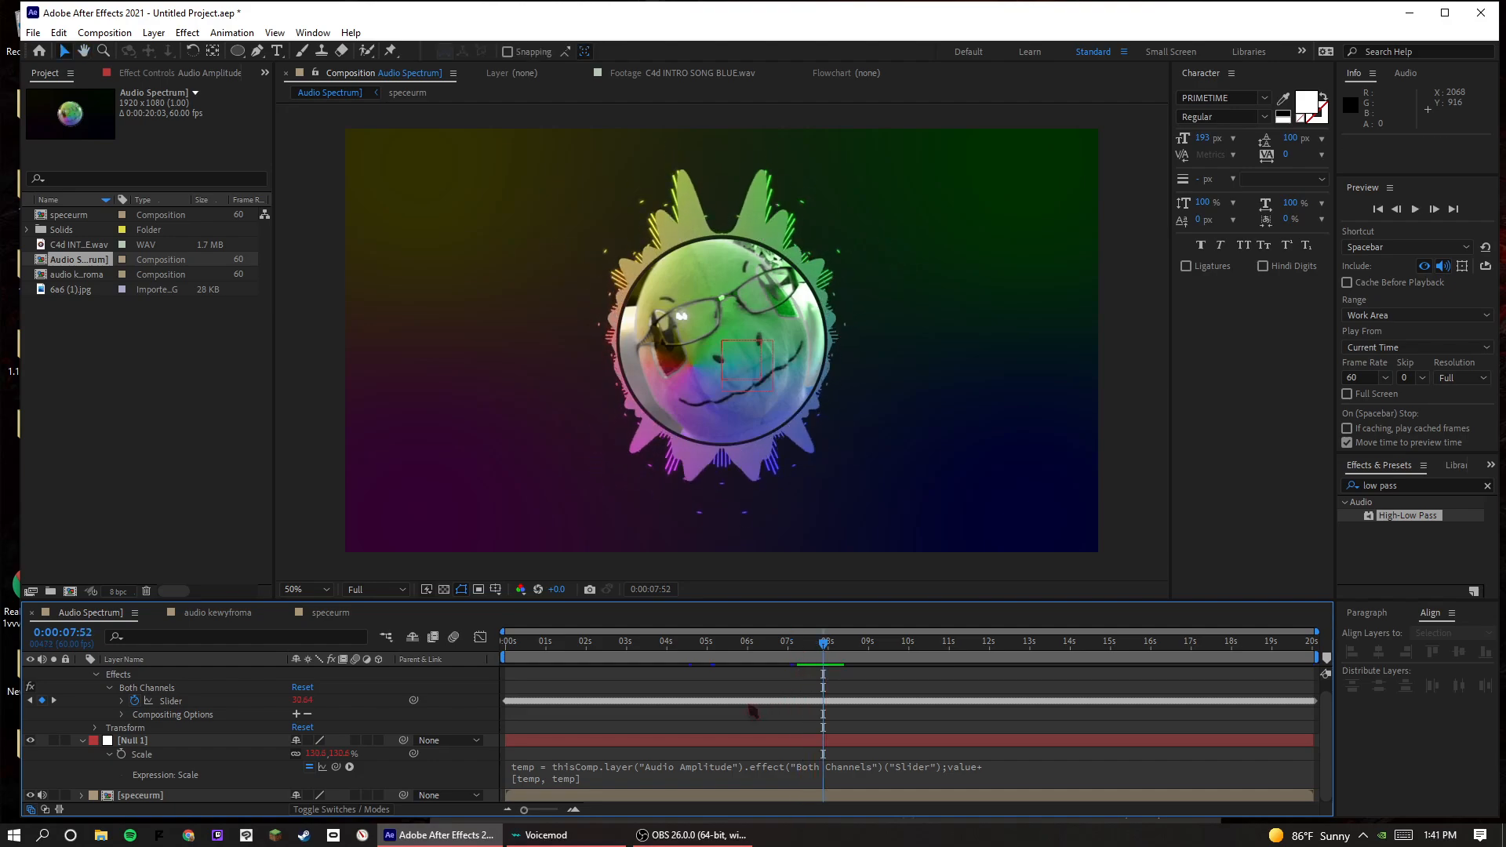
scroll(752, 711, up, 1)
key(space)
scroll(519, 698, down, 1)
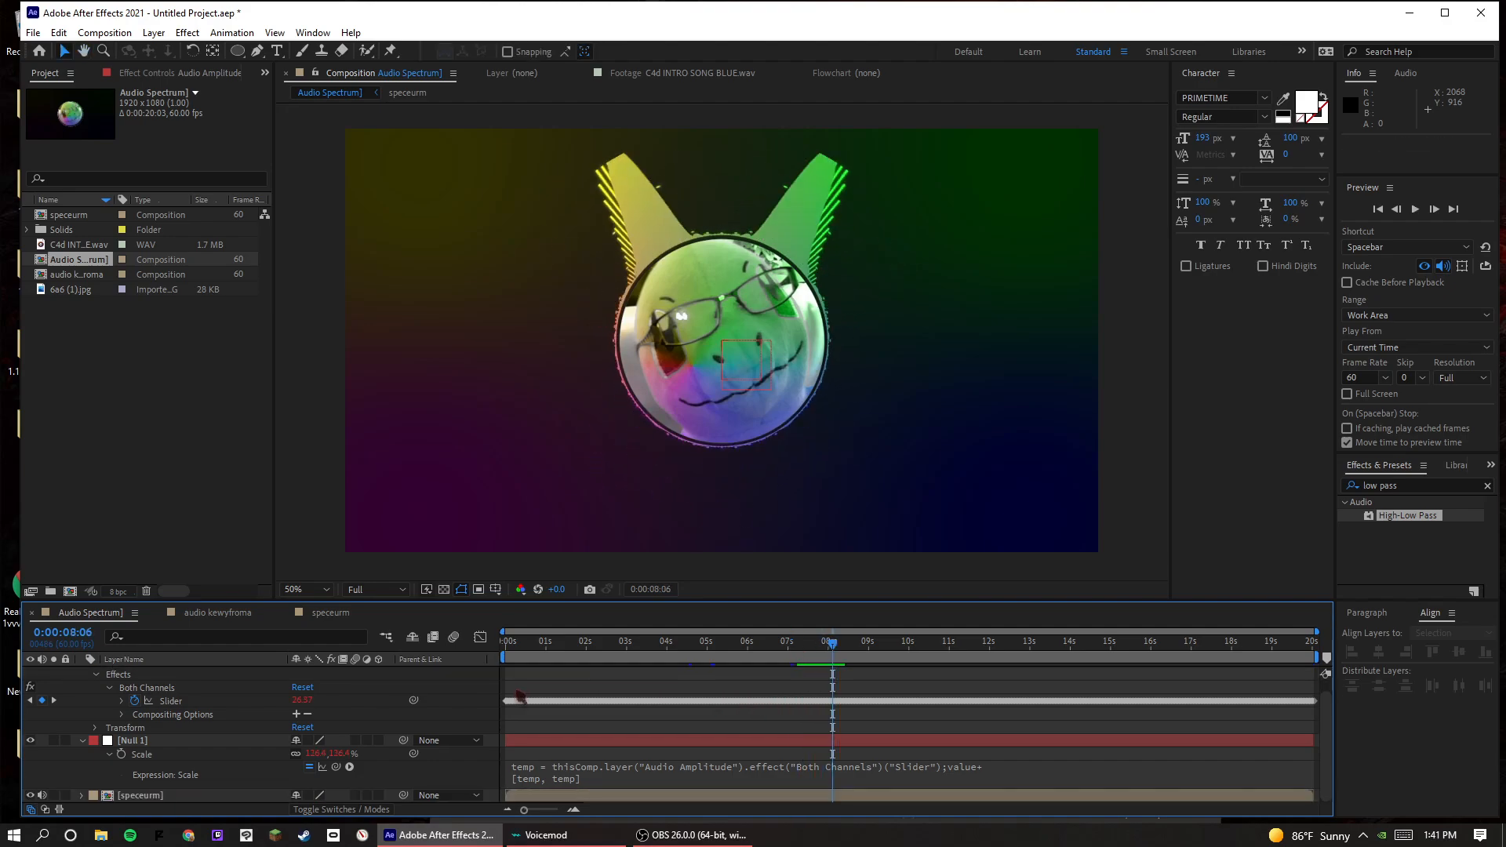
- Show the speceurm layer's Scale property and link it to Null 1's Scale
click(81, 796)
scroll(139, 787, down, 2)
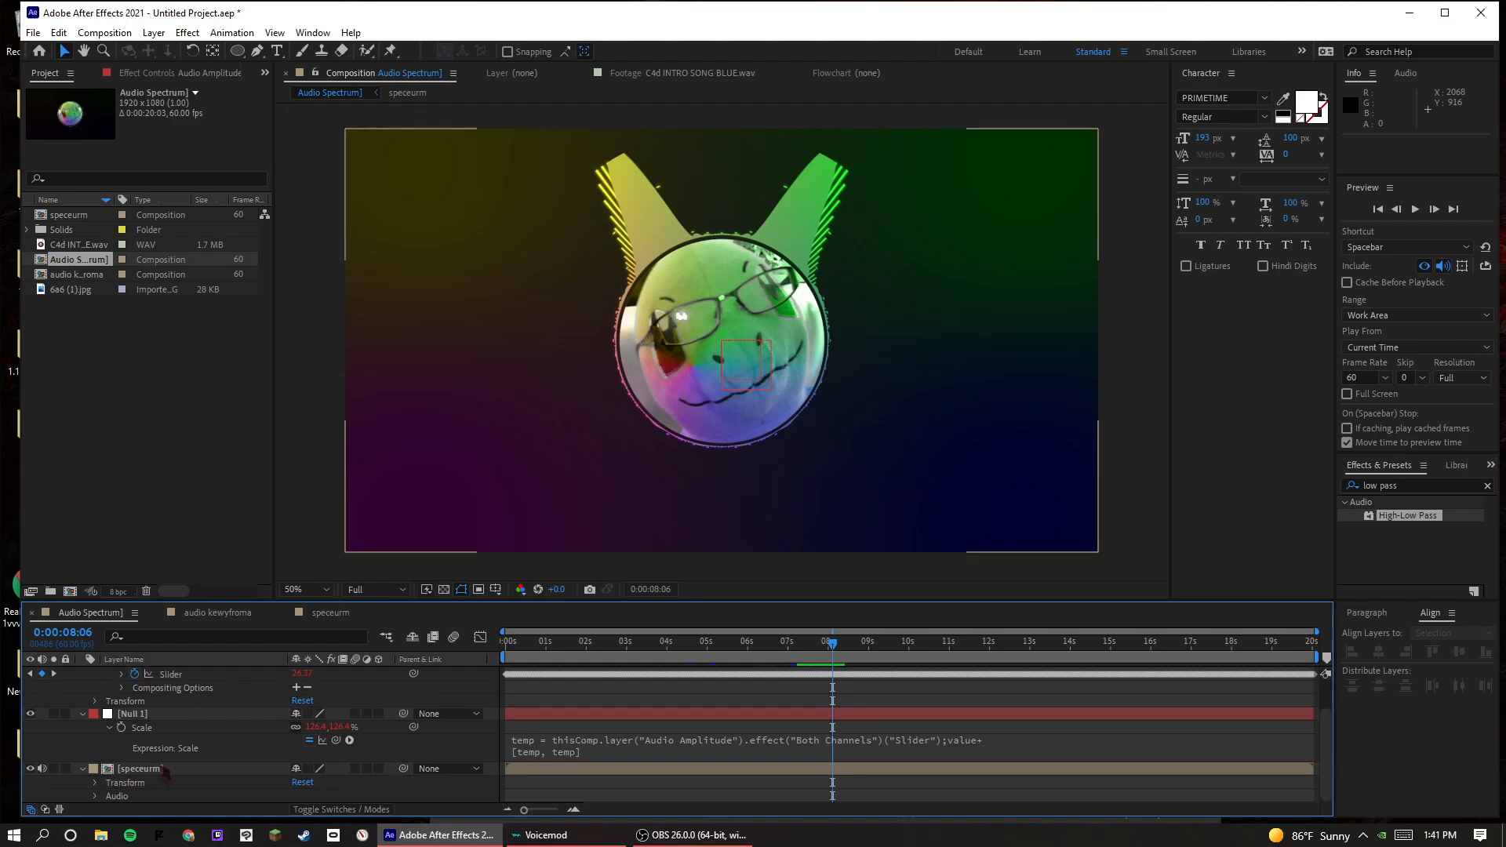
click(163, 770)
key(s)
drag(414, 795, 163, 743)
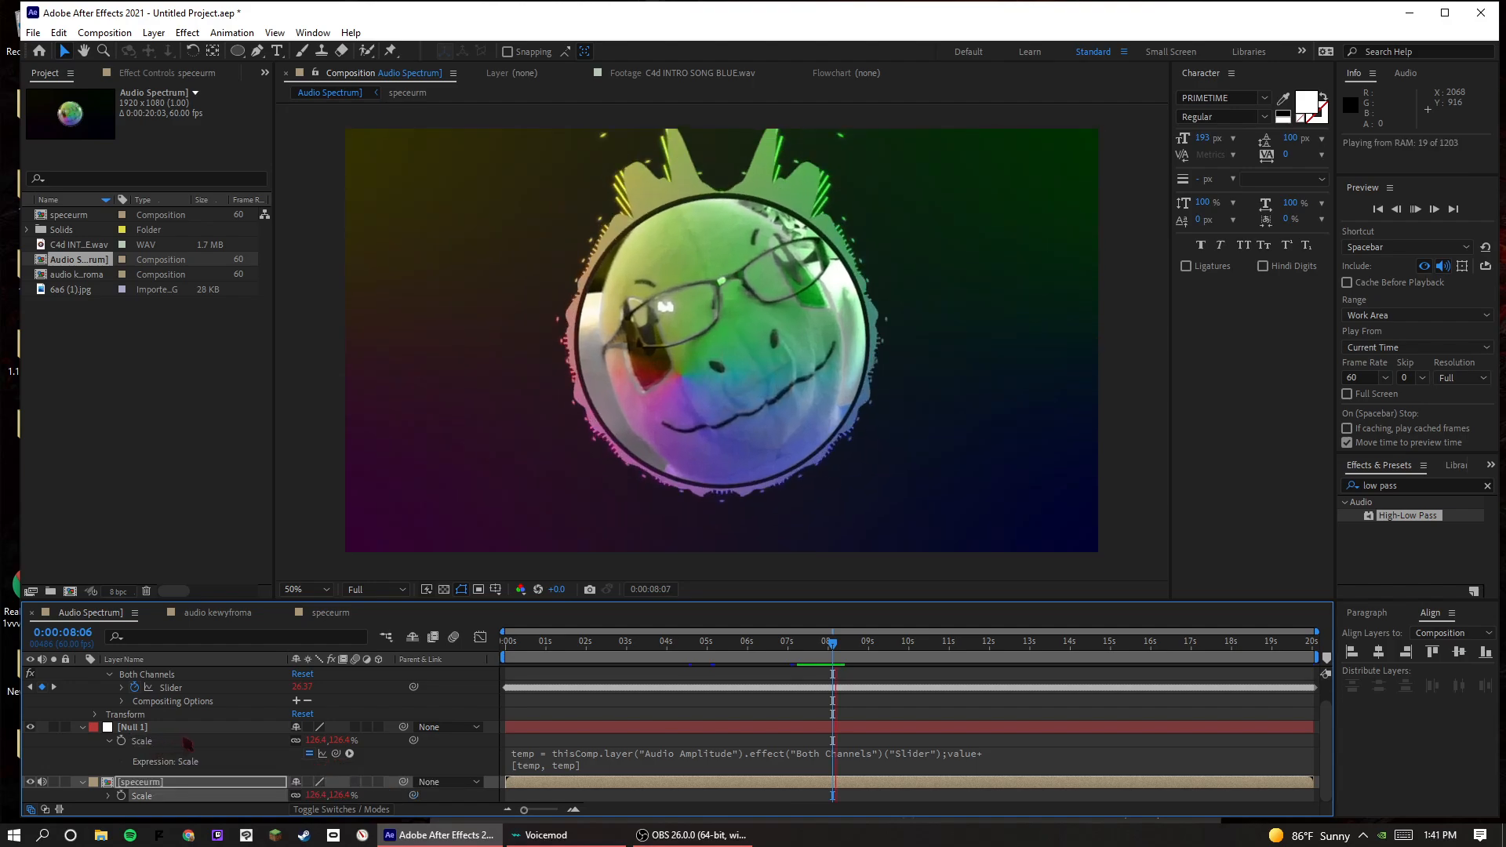
- Preview the spectrum's audio-driven scaling from 0:00:07:11, from the composition start, and from 0:00:07:14
click(795, 659)
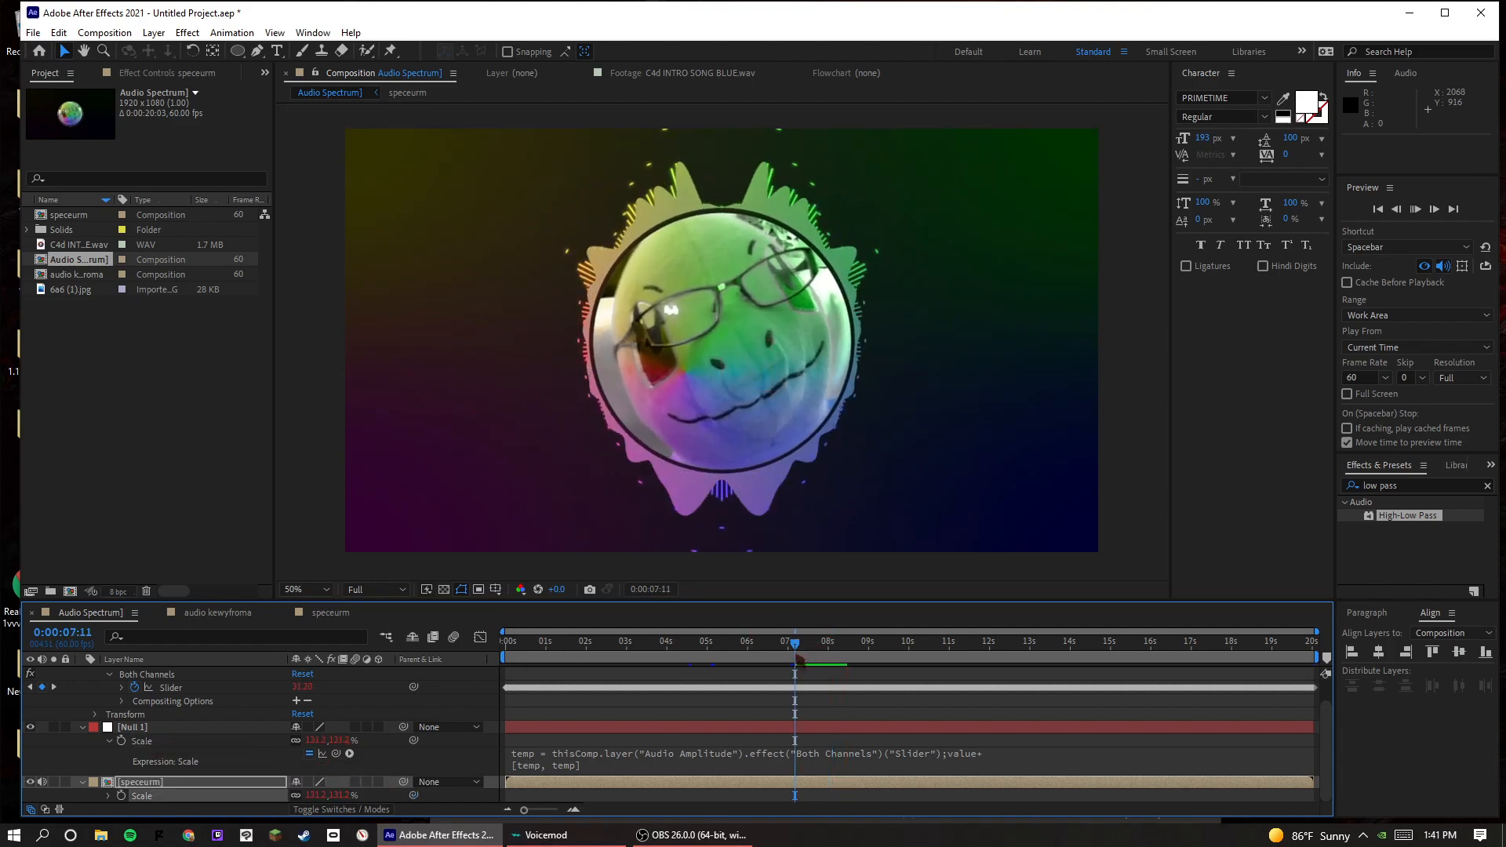
key(space)
key(space)
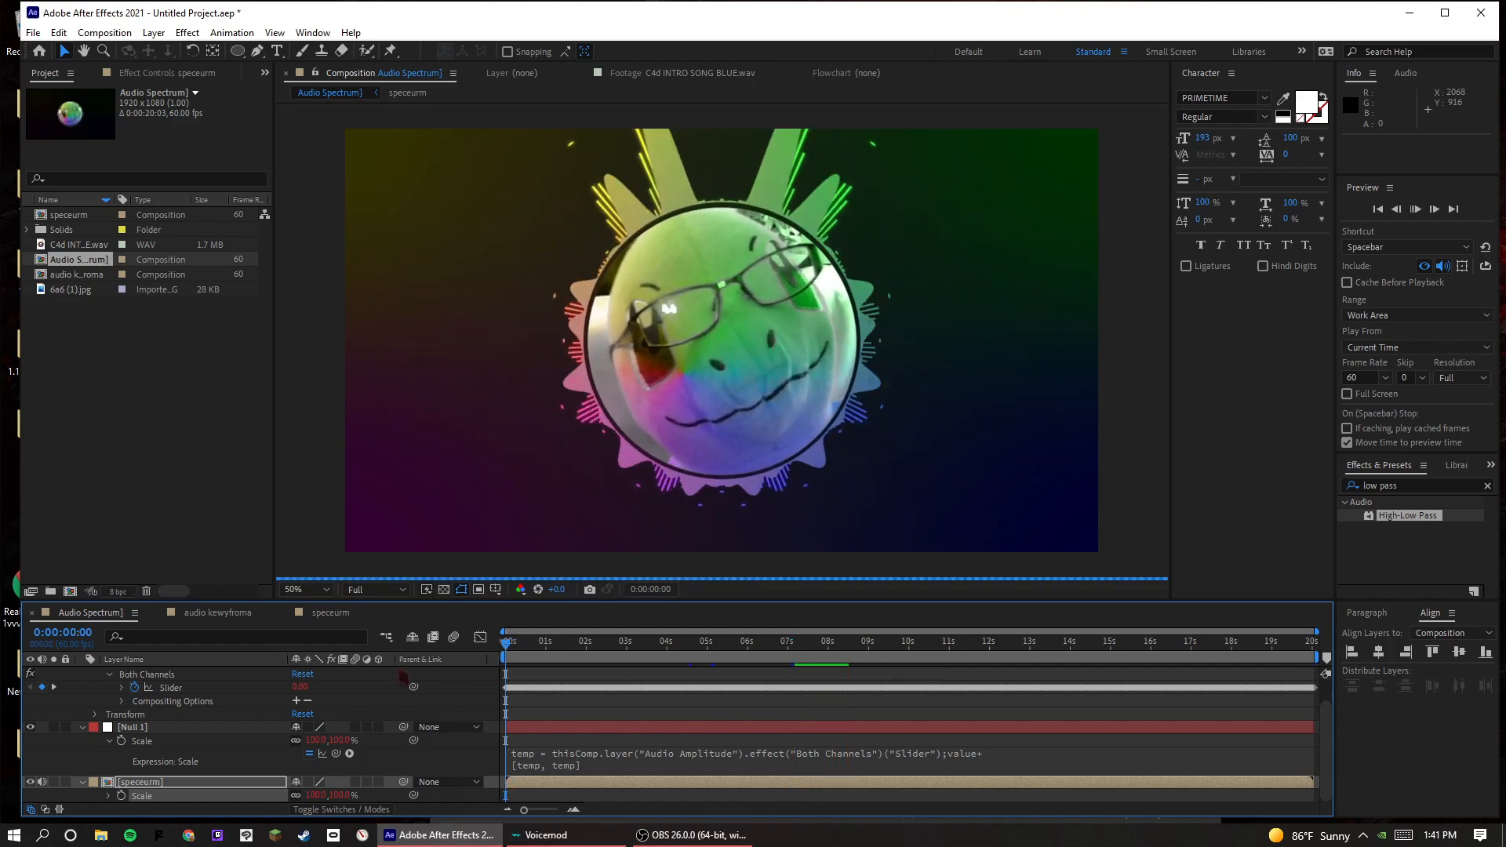
key(Home)
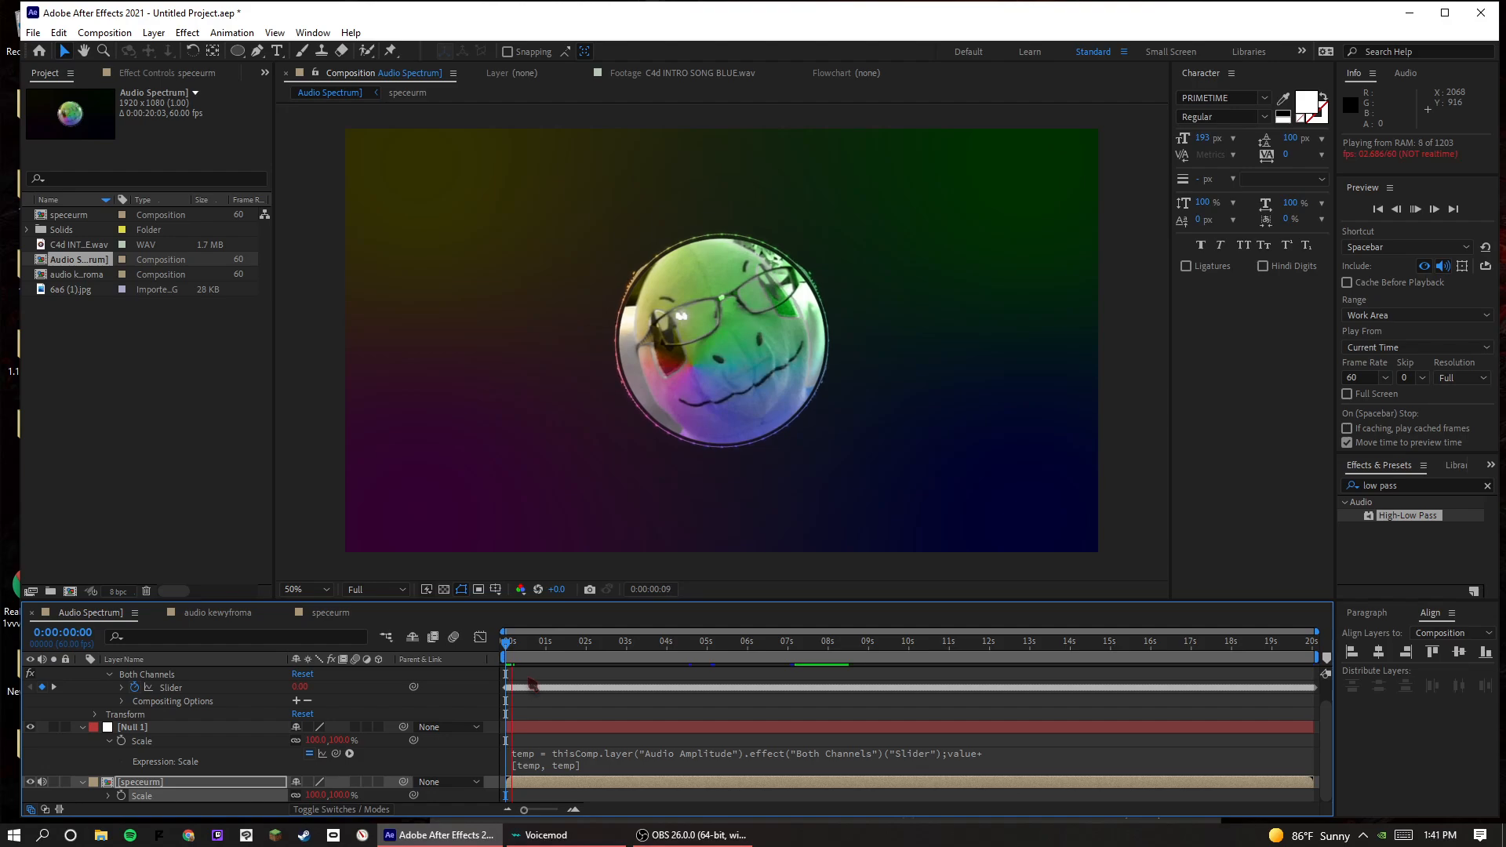
click(797, 660)
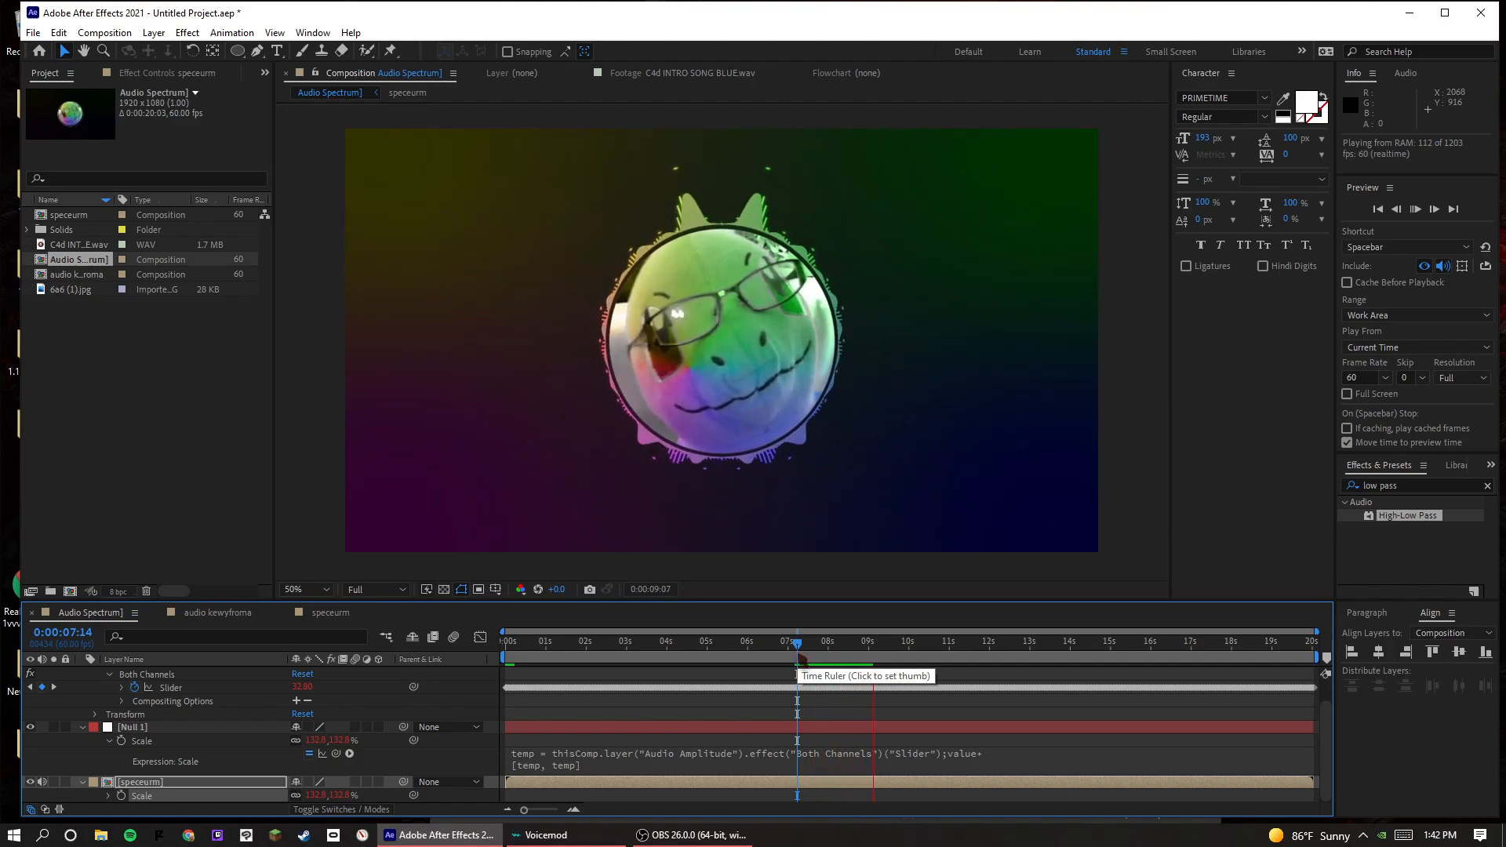
key(space)
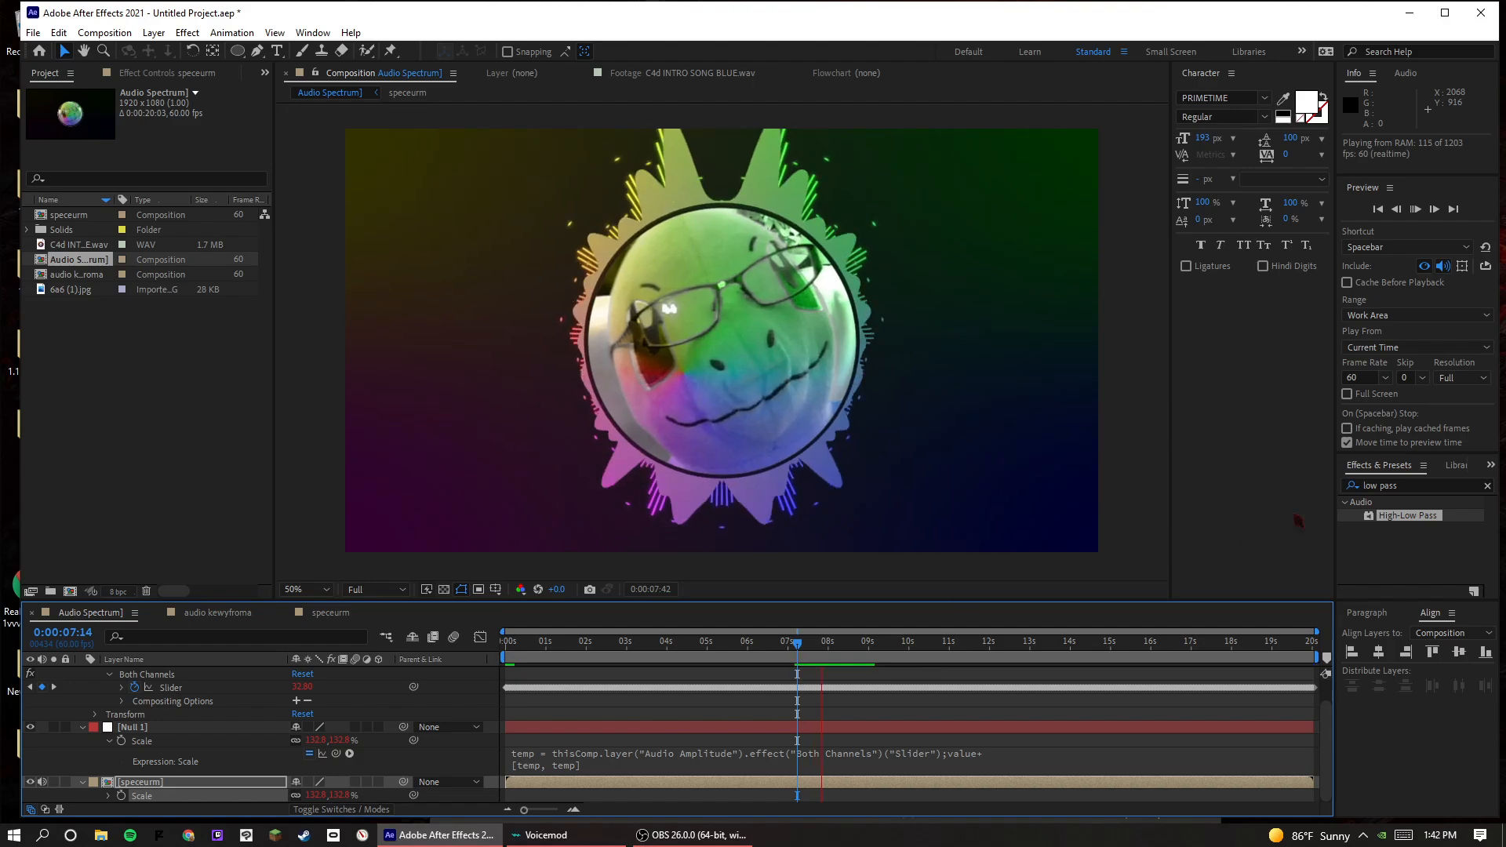
- Search the effects for glow and apply the Stylize Glow effect to the speceurm layer
scroll(204, 695, up, 1)
click(1389, 484)
key(ctrl+a)
text(glow)
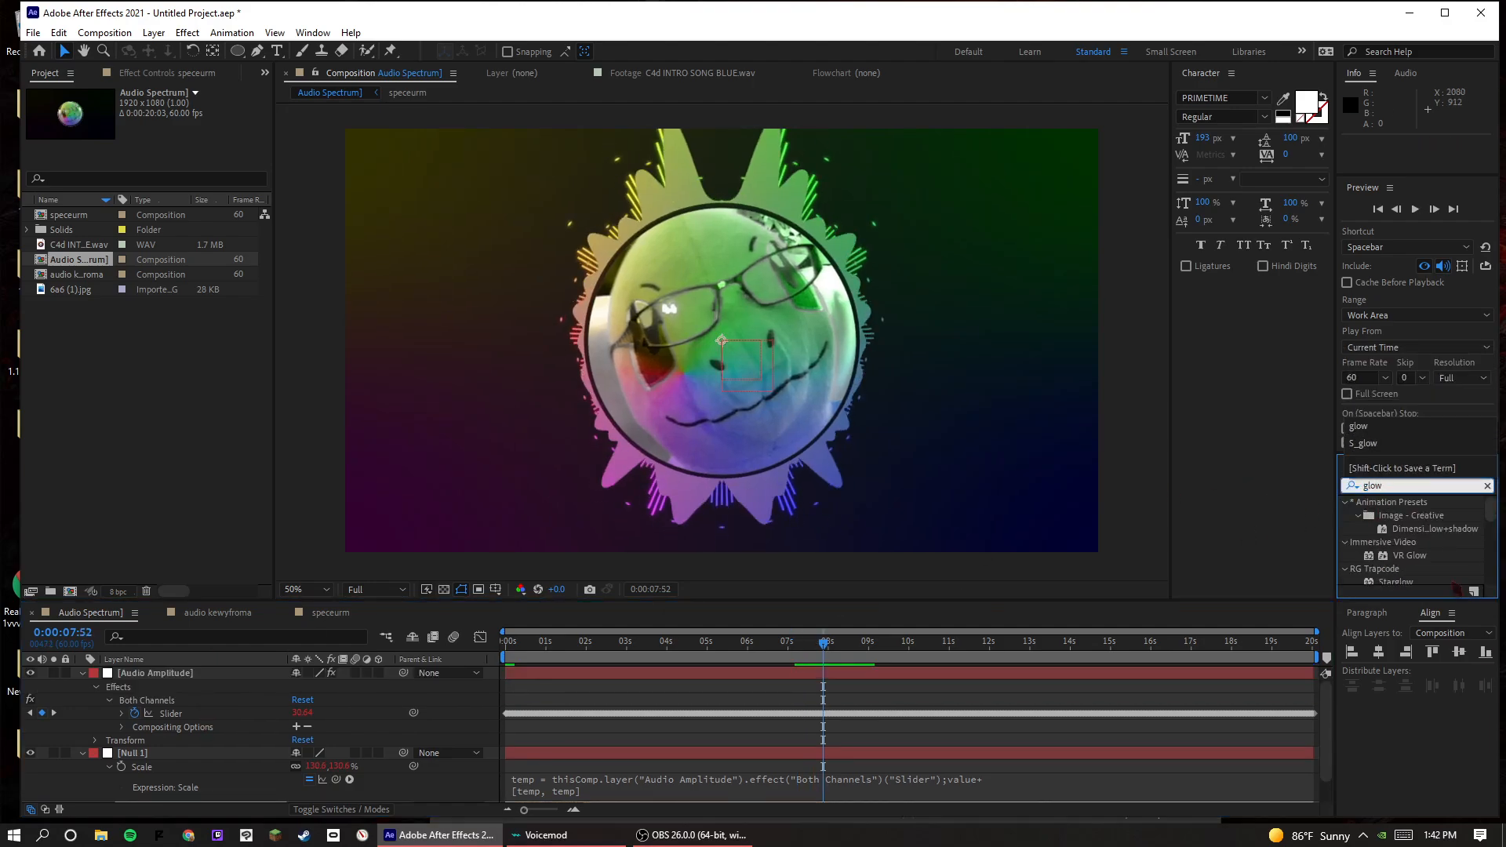
scroll(1452, 583, down, 2)
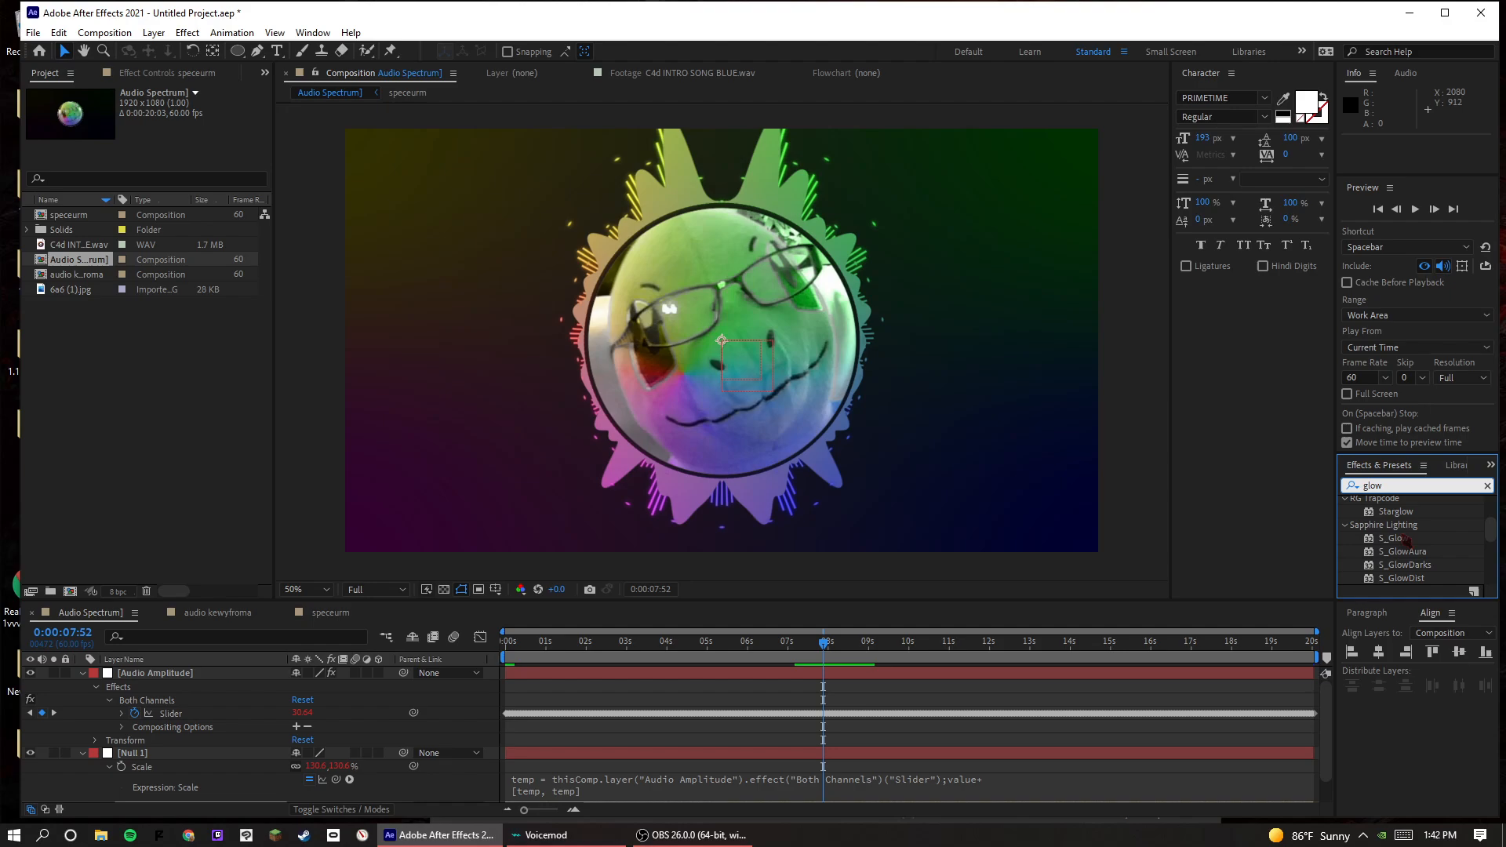
scroll(1403, 537, down, 3)
drag(1403, 578, 200, 786)
scroll(473, 731, down, 1)
- Try a Glow Intensity of 0 on the speceurm layer and undo the change
right_click(490, 726)
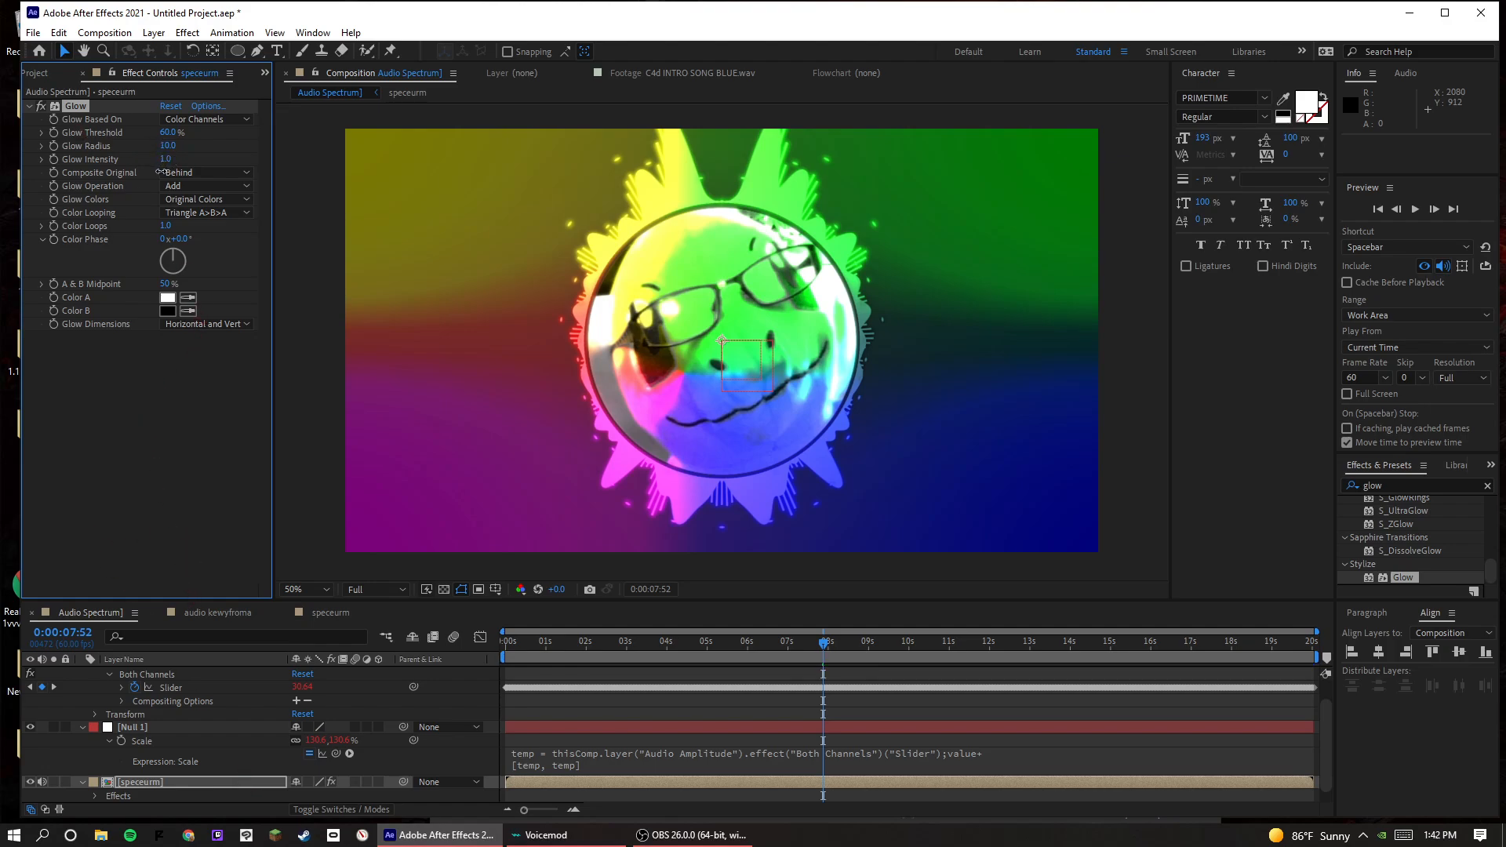
drag(160, 172, 125, 225)
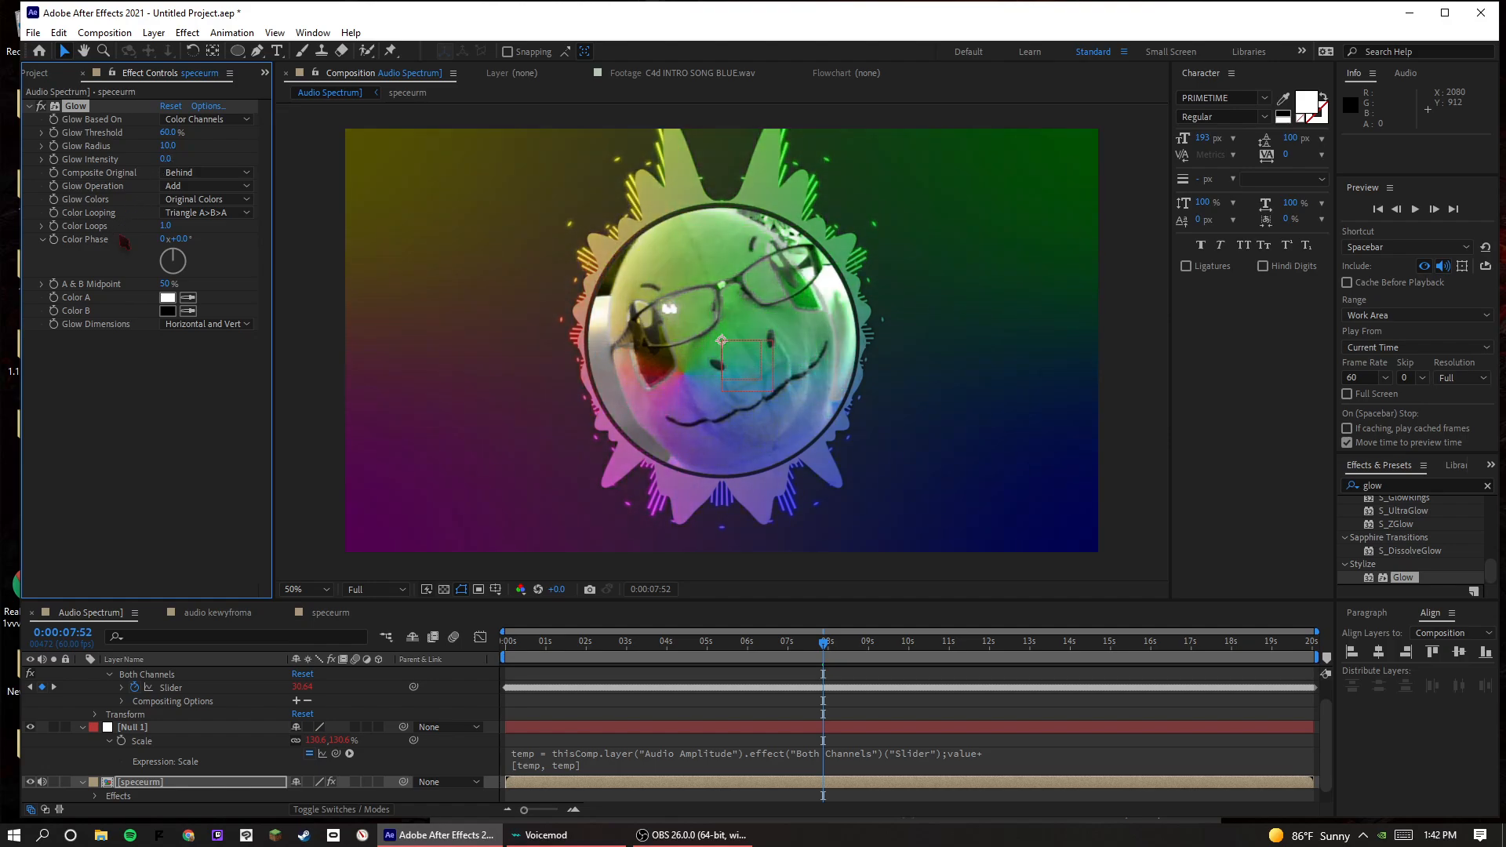
key(ctrl+z)
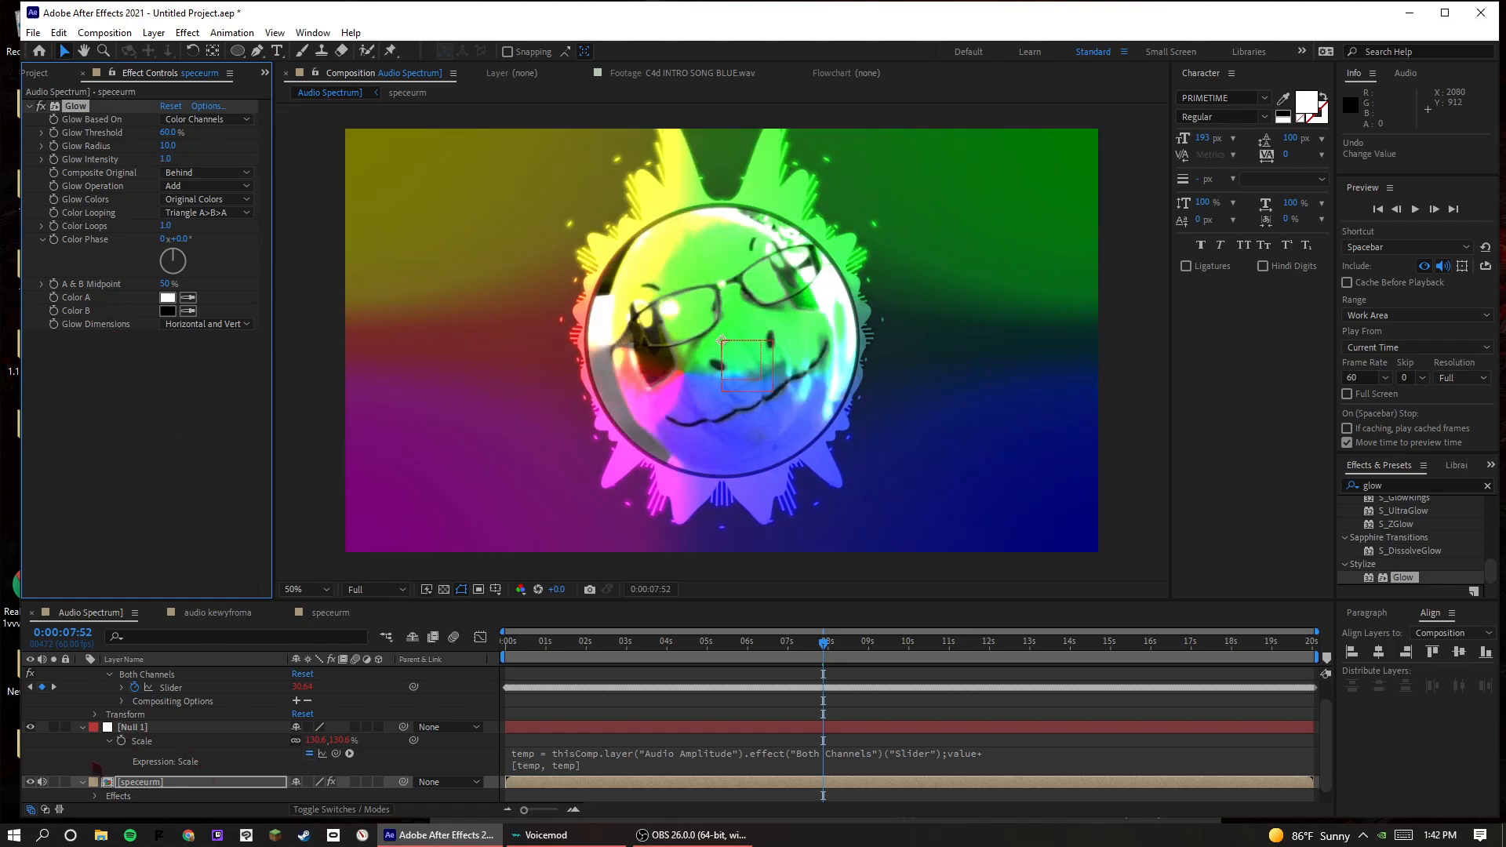
- Expand the speceurm layer's Glow effect, enable an expression on Glow Intensity, and link it to Null 1's Scale
click(94, 795)
click(110, 795)
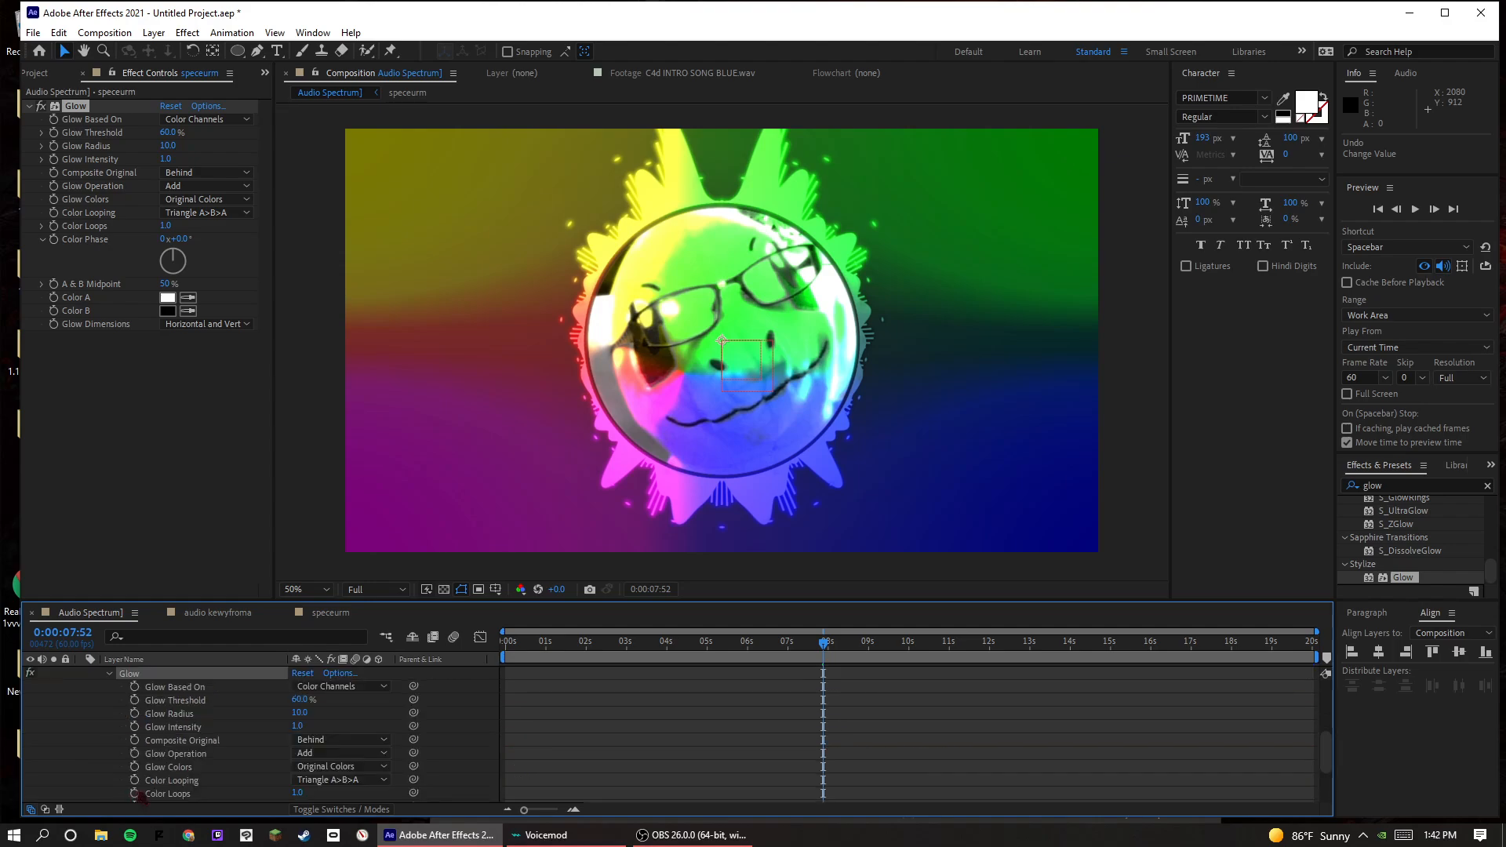
alt+click(135, 729)
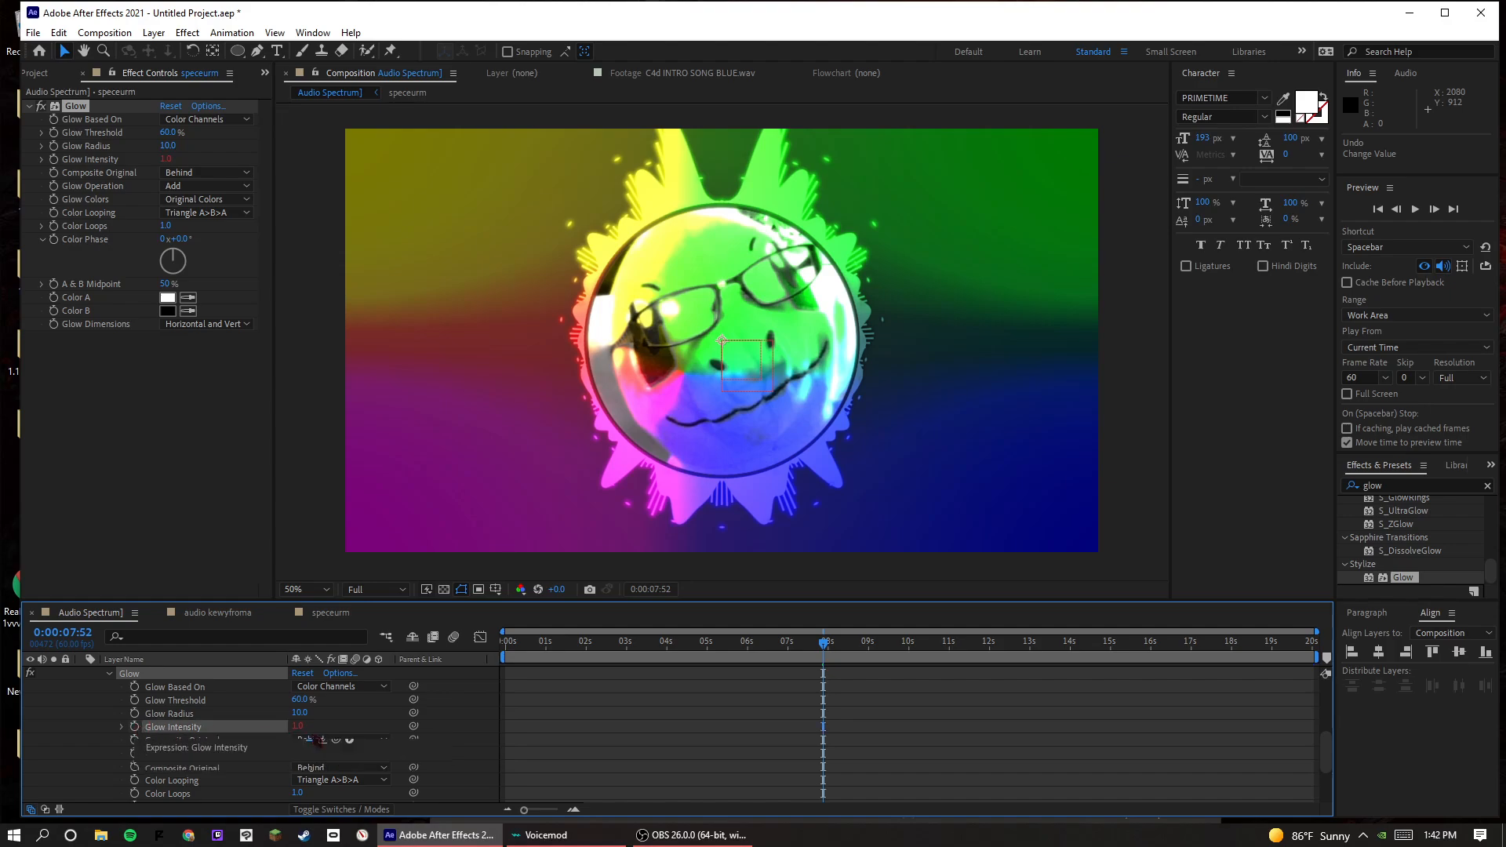
drag(413, 725, 228, 720)
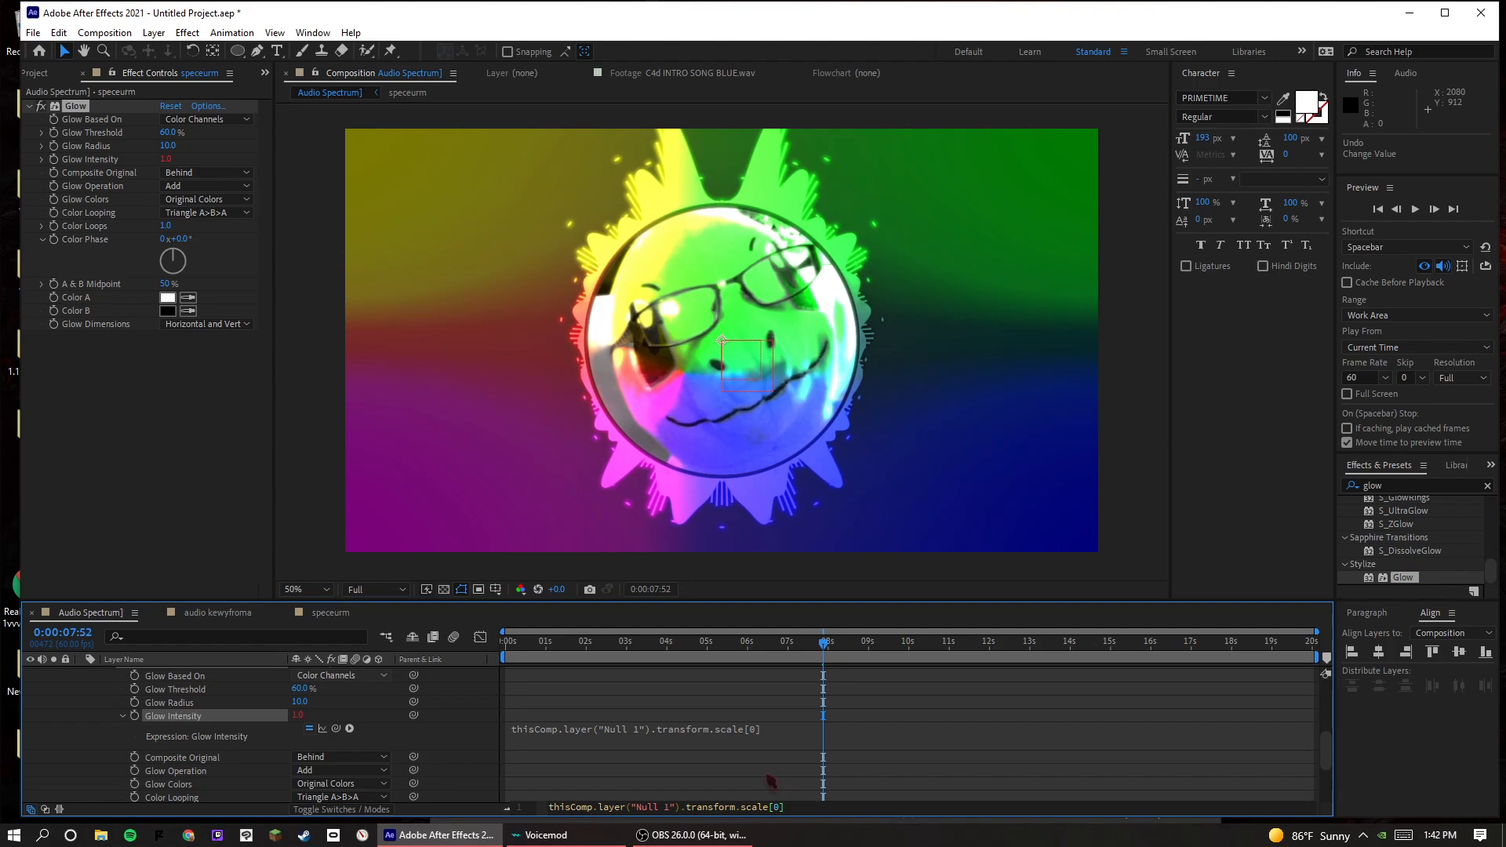
- Commit the Null 1 scale link on Glow Intensity, check it at another frame, and remove that expression
click(762, 779)
drag(687, 651, 681, 661)
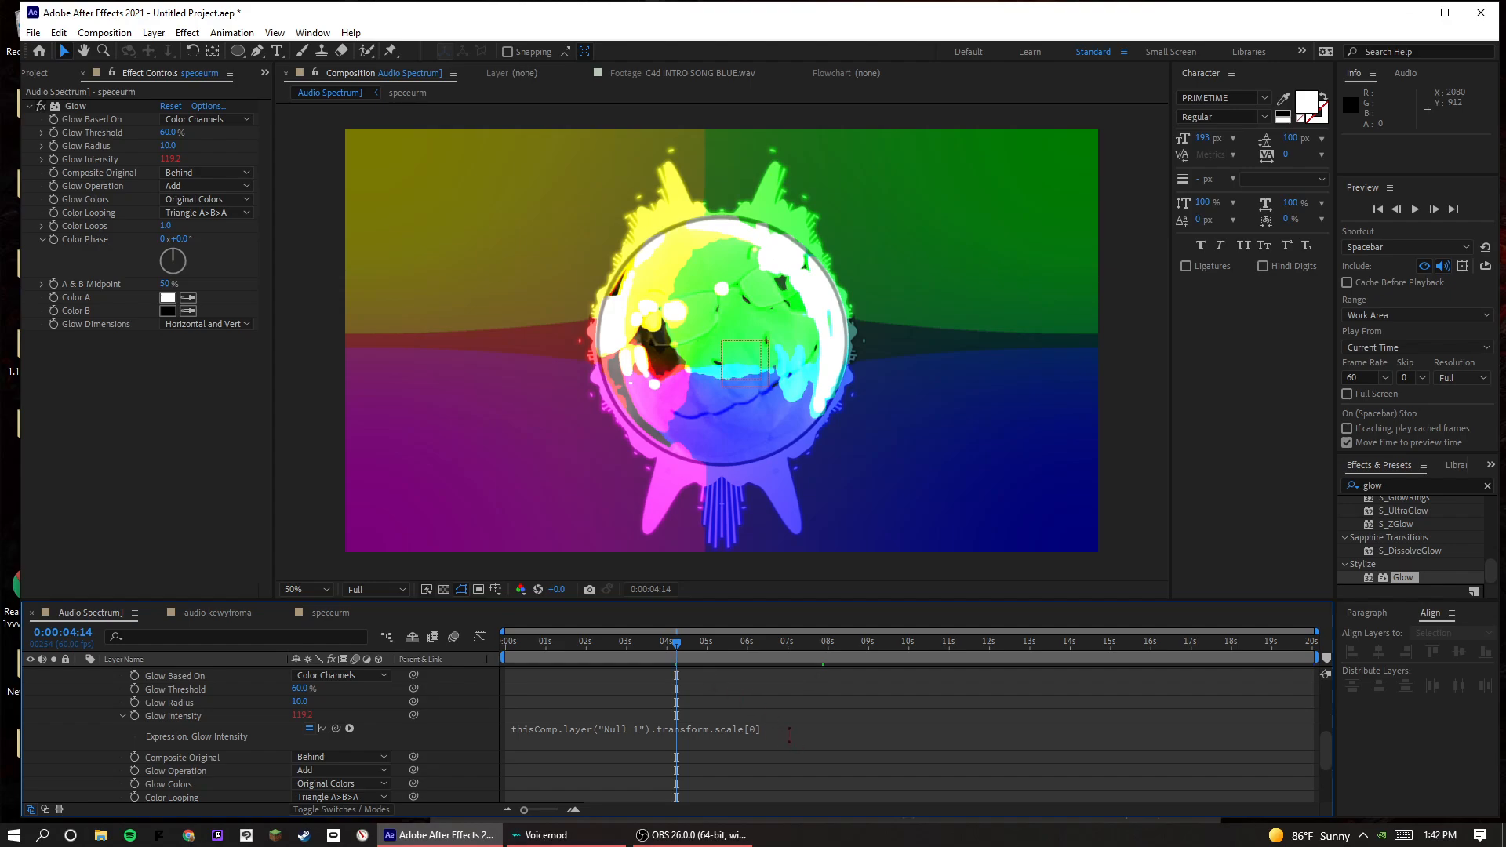
click(789, 729)
key(BackSpace)
click(224, 721)
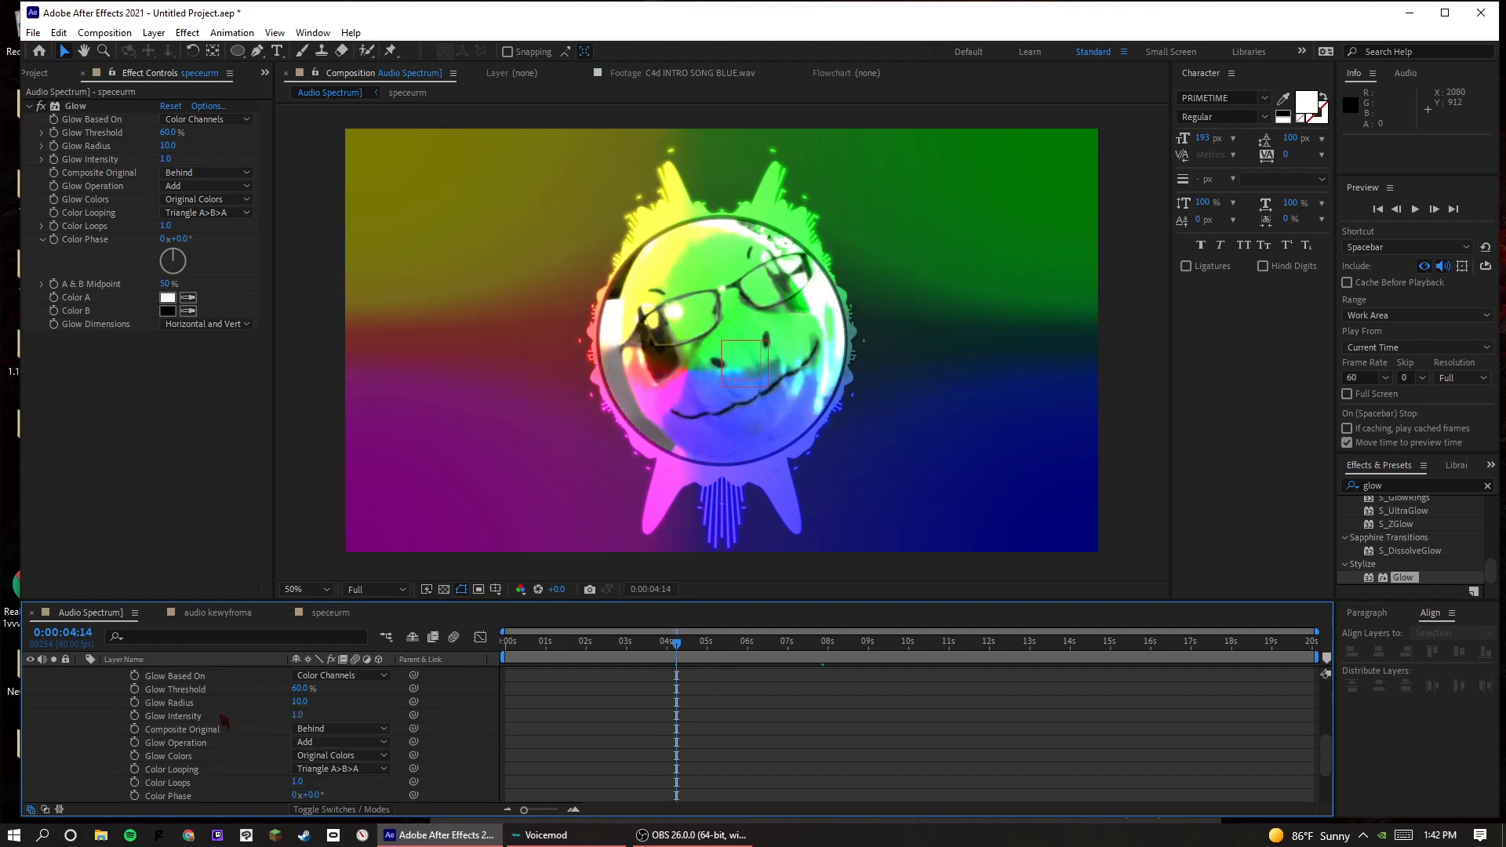
- Add an expression to Glow Intensity that links it to the Audio Amplitude layer's Both Channels Slider
alt+click(135, 715)
scroll(249, 719, up, 5)
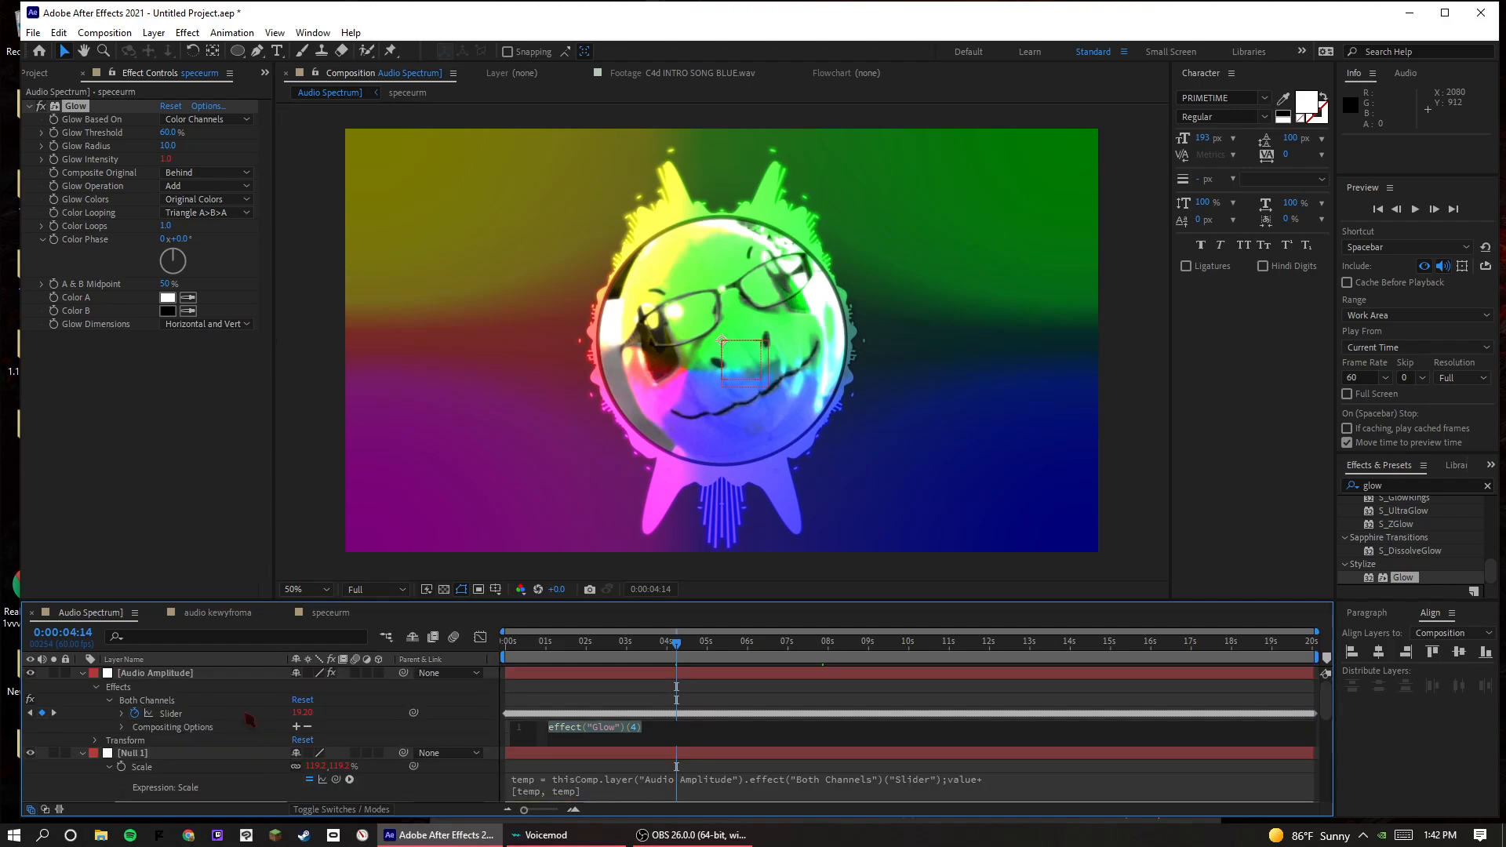
scroll(252, 712, down, 5)
scroll(308, 749, down, 1)
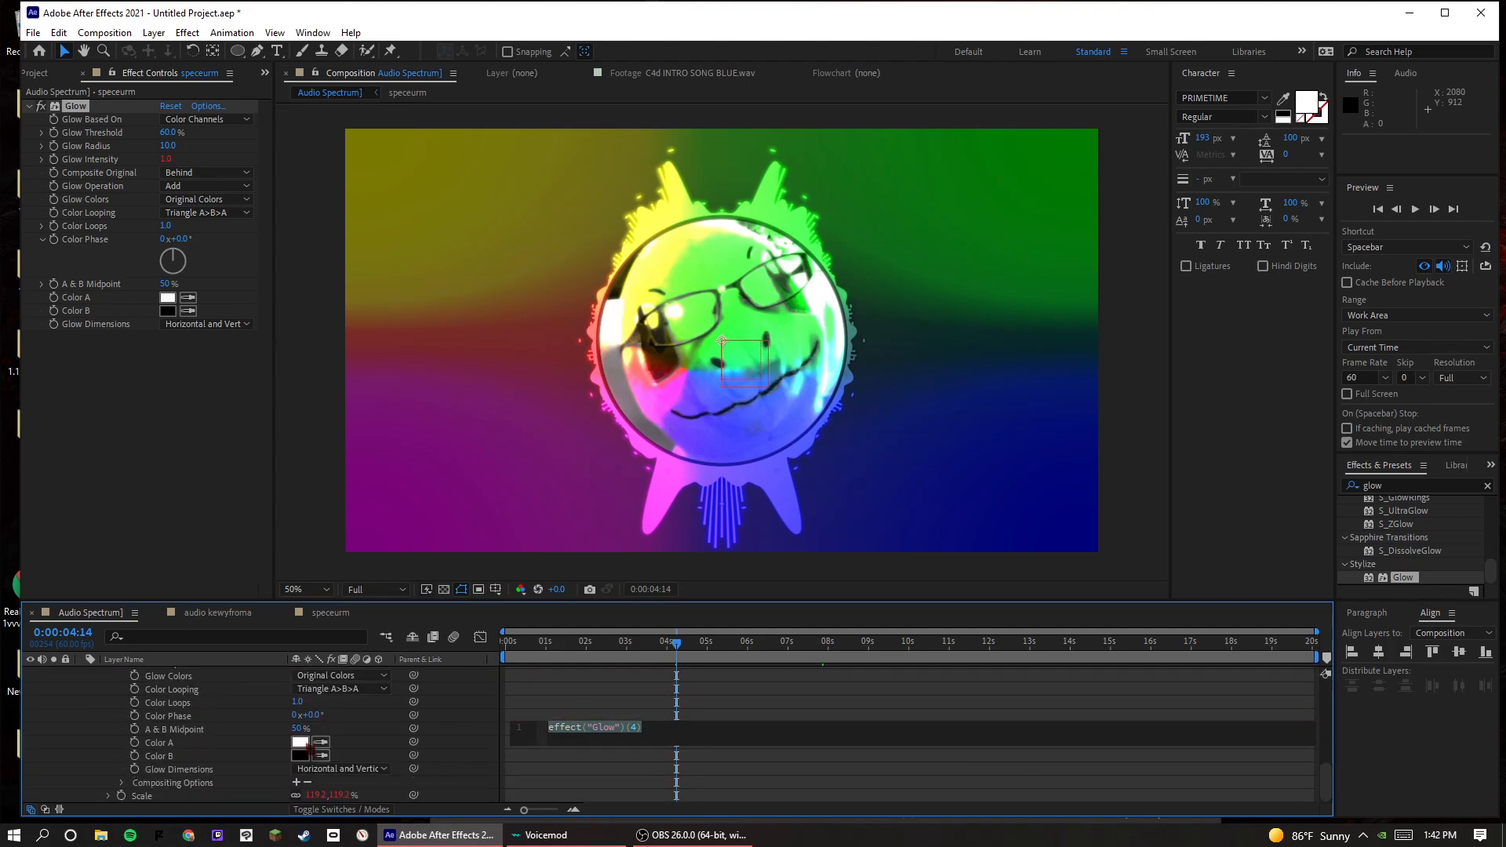
scroll(341, 751, up, 3)
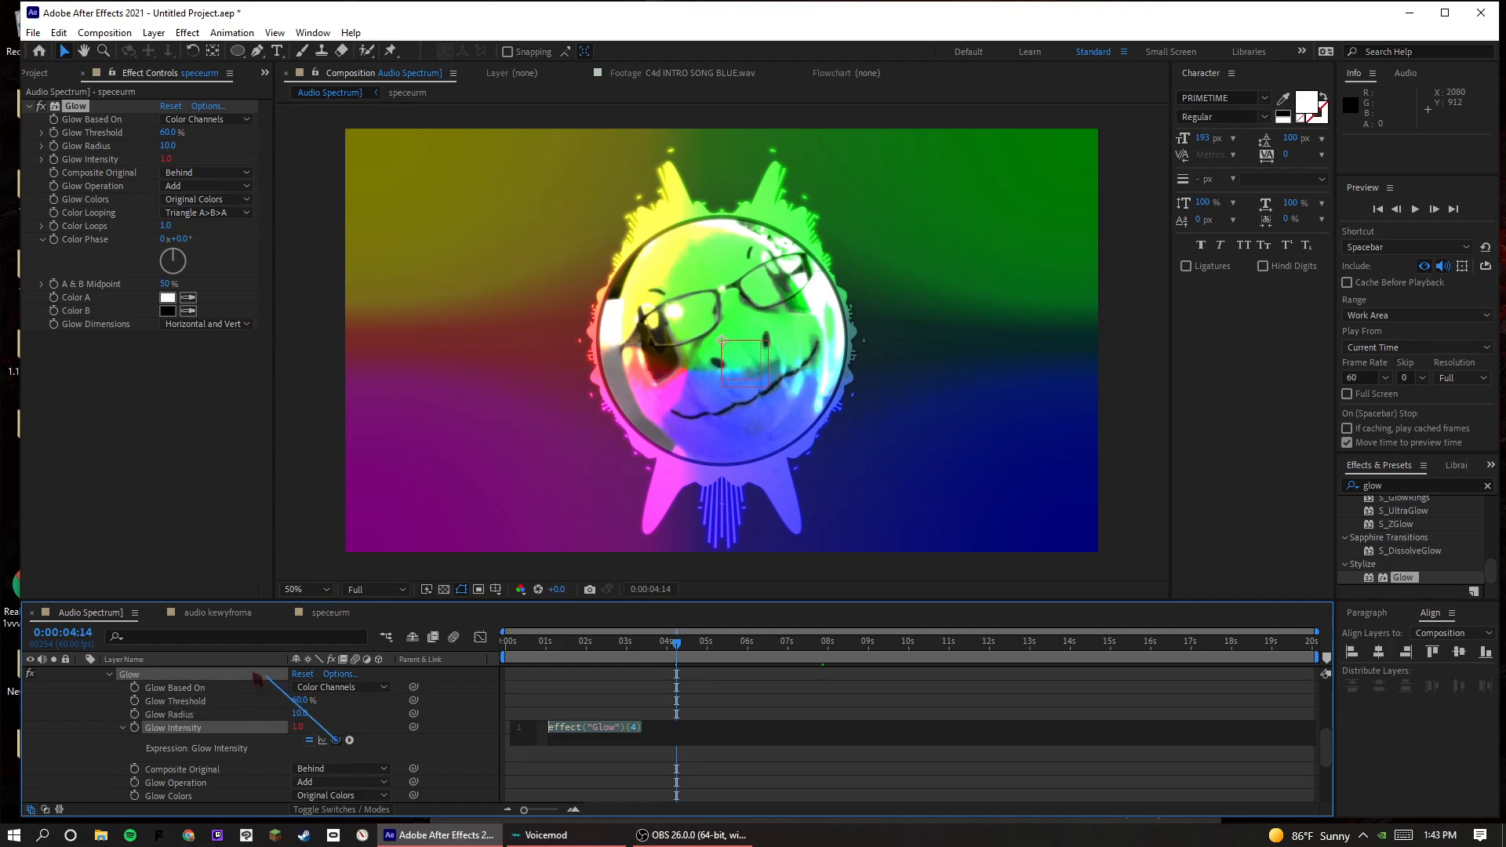
drag(253, 673, 221, 704)
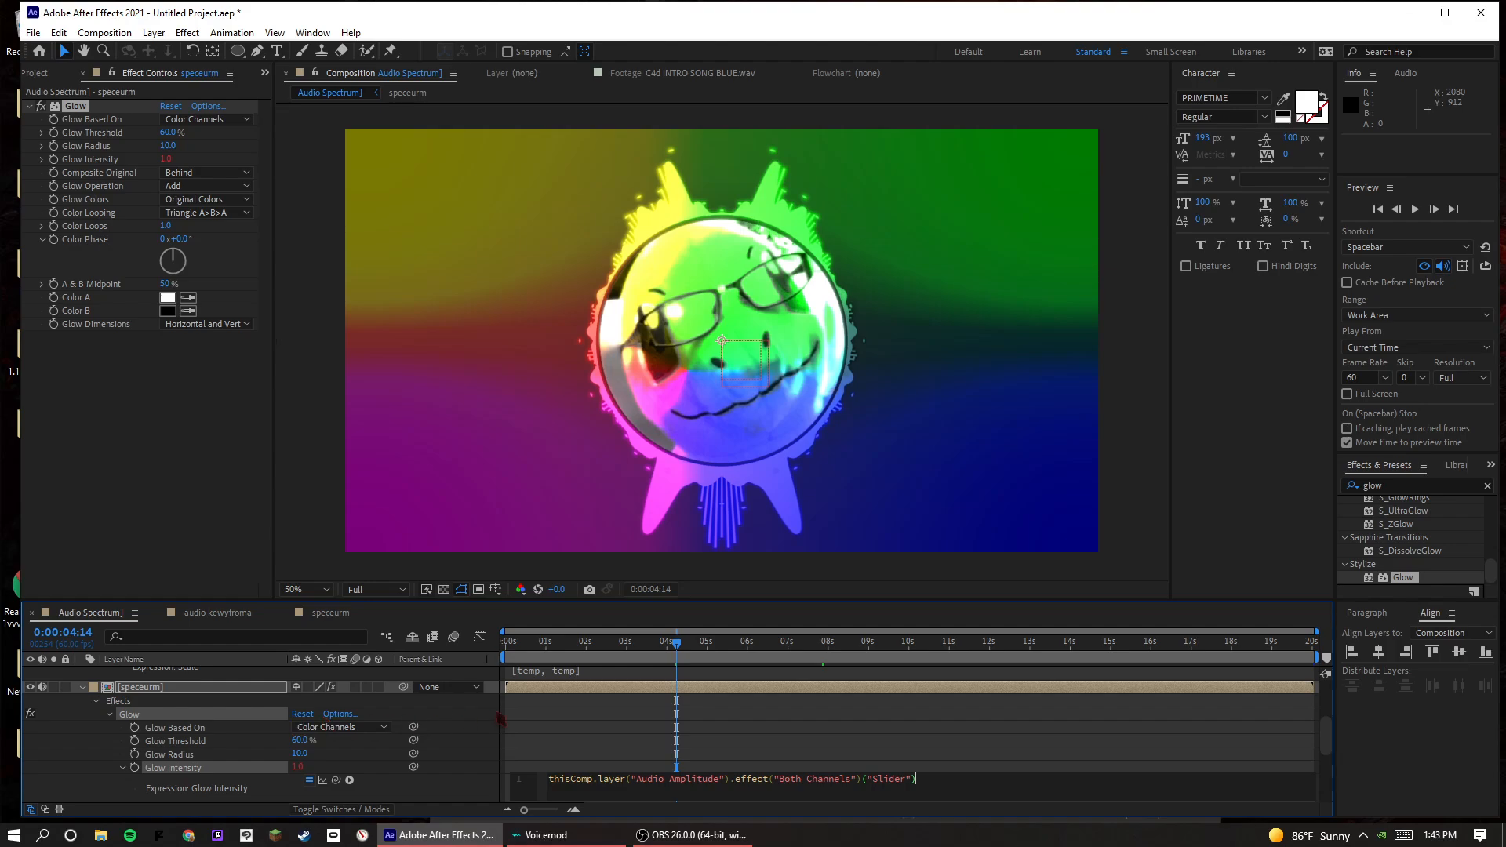
click(850, 740)
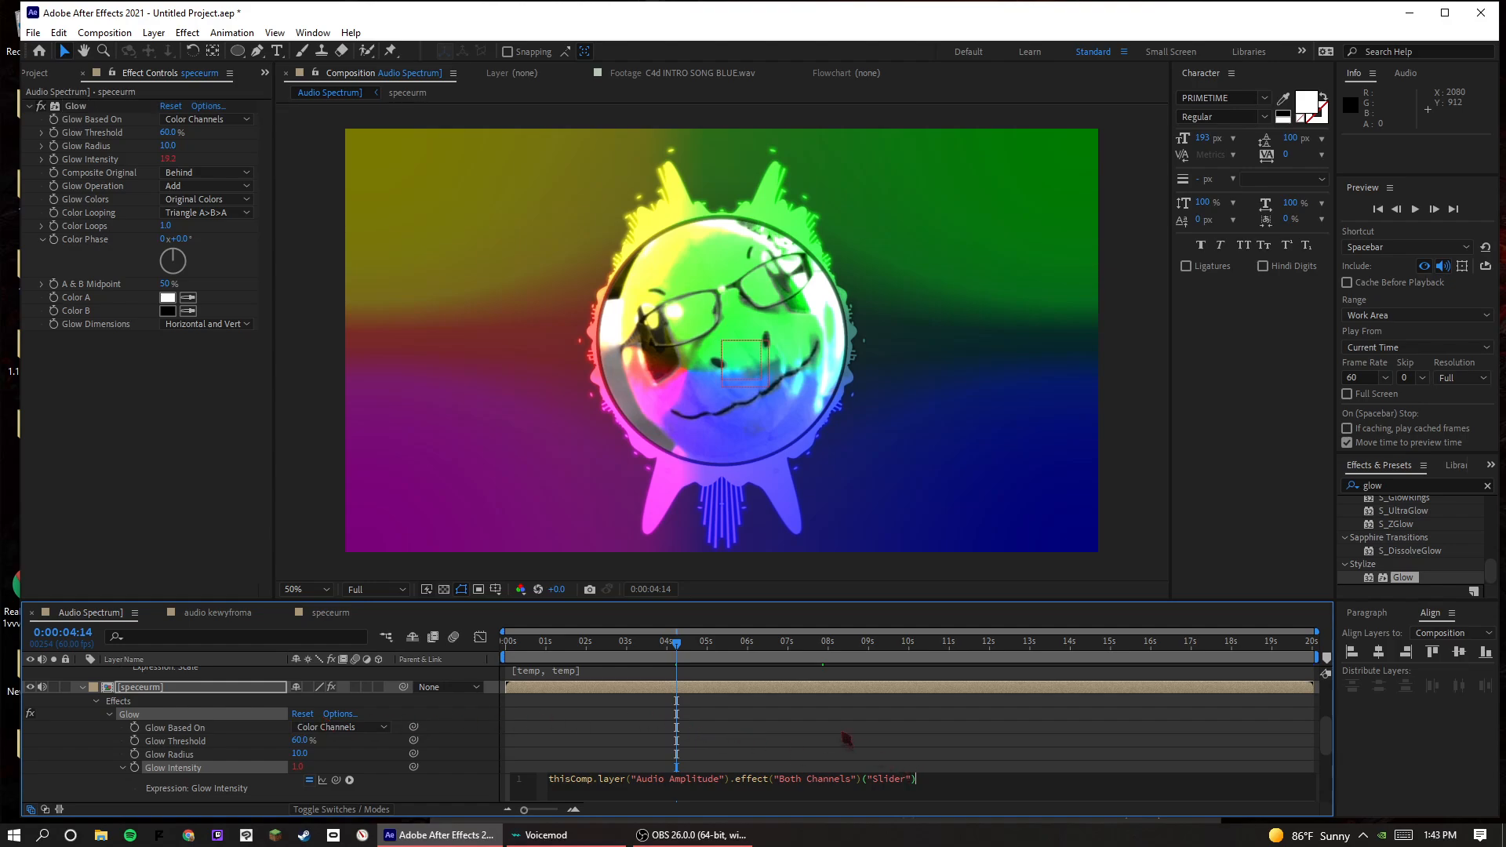
- Append a division by 20 to the Glow Intensity expression
scroll(807, 737, down, 3)
scroll(686, 717, up, 3)
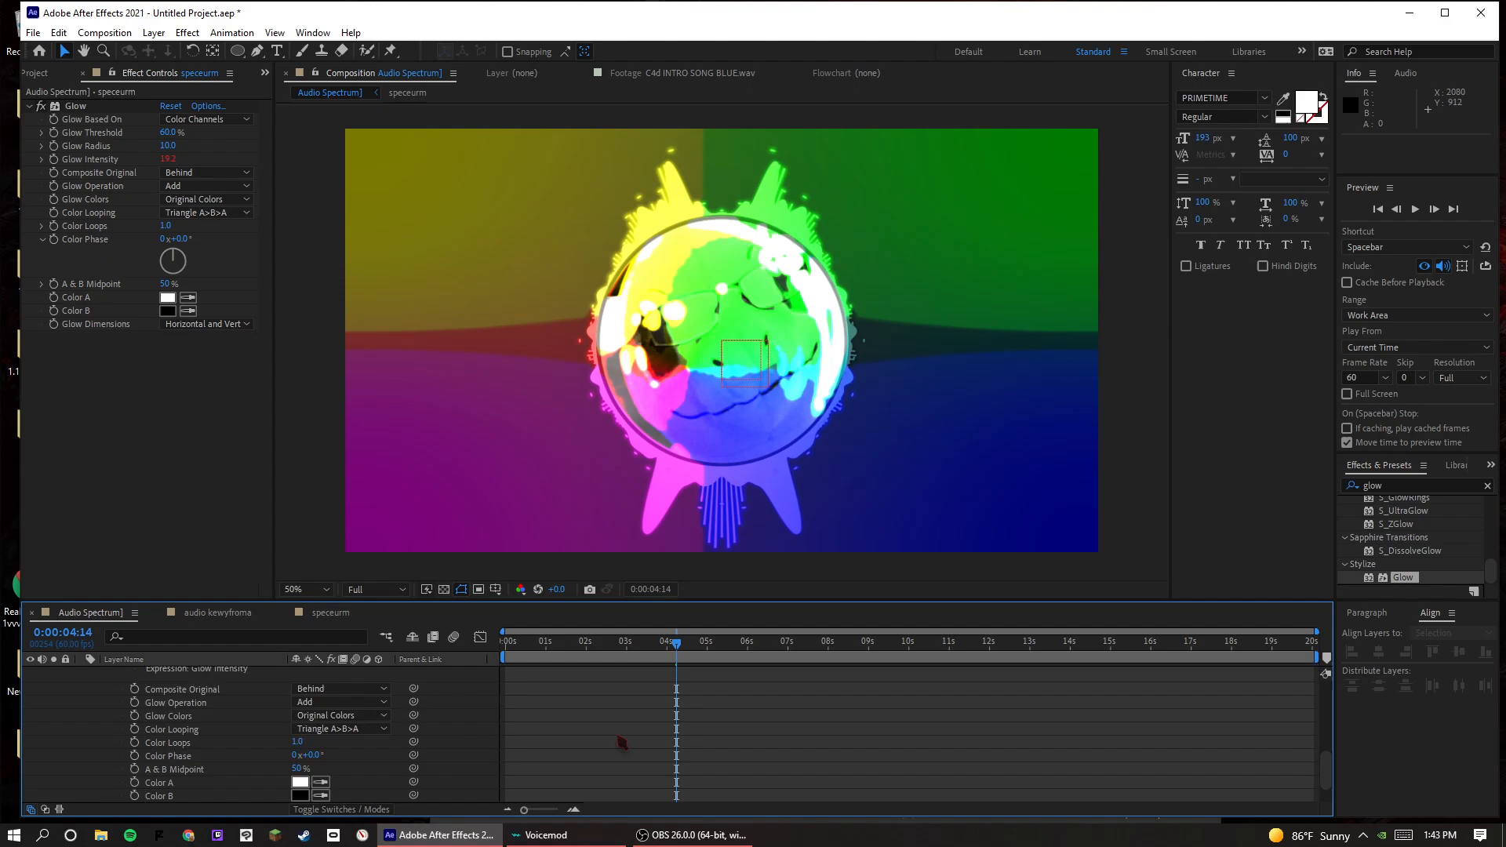
click(956, 744)
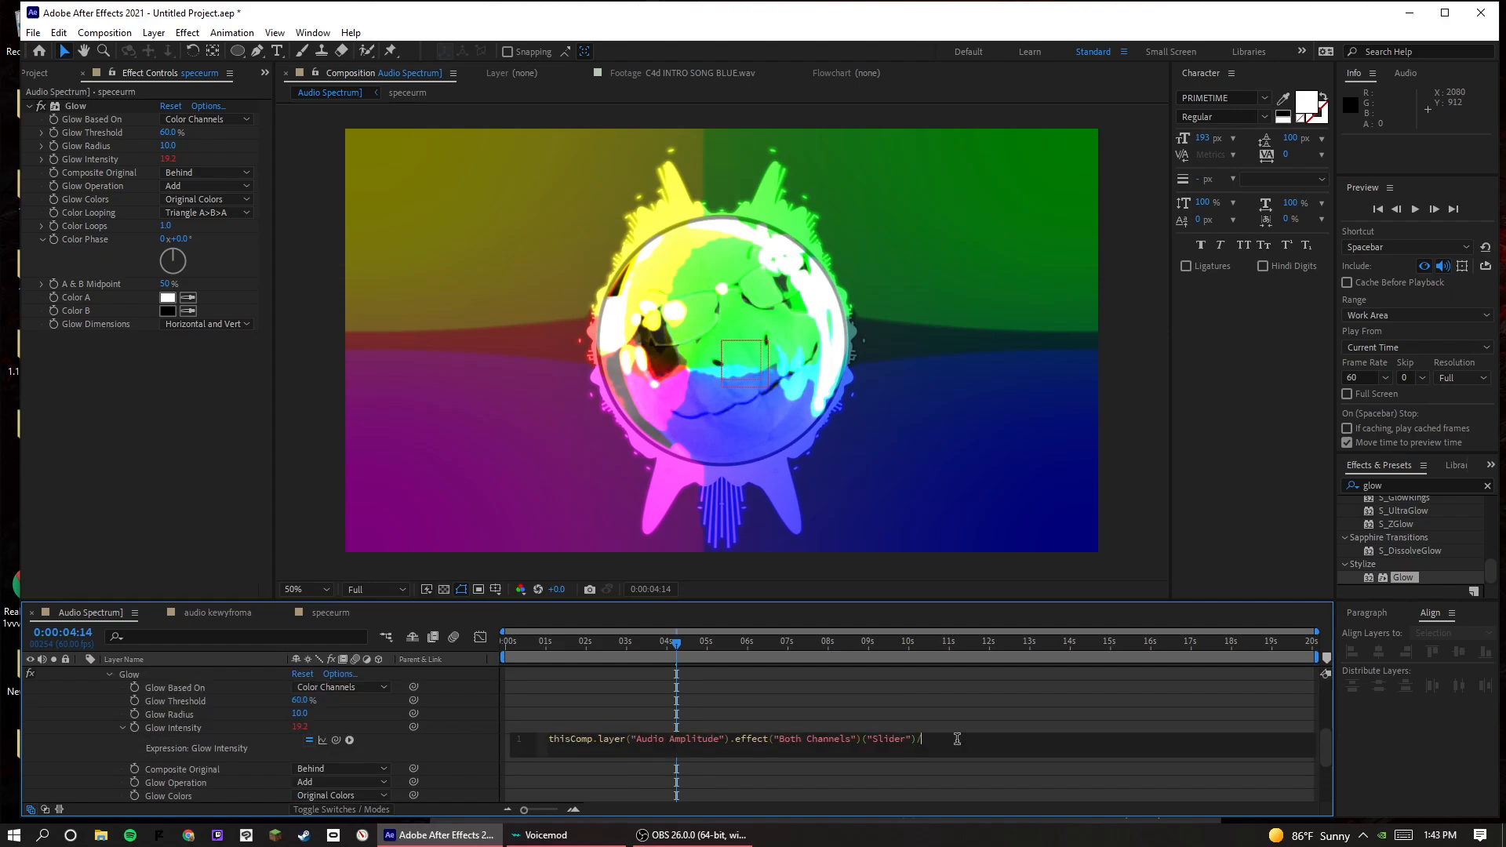
click(964, 707)
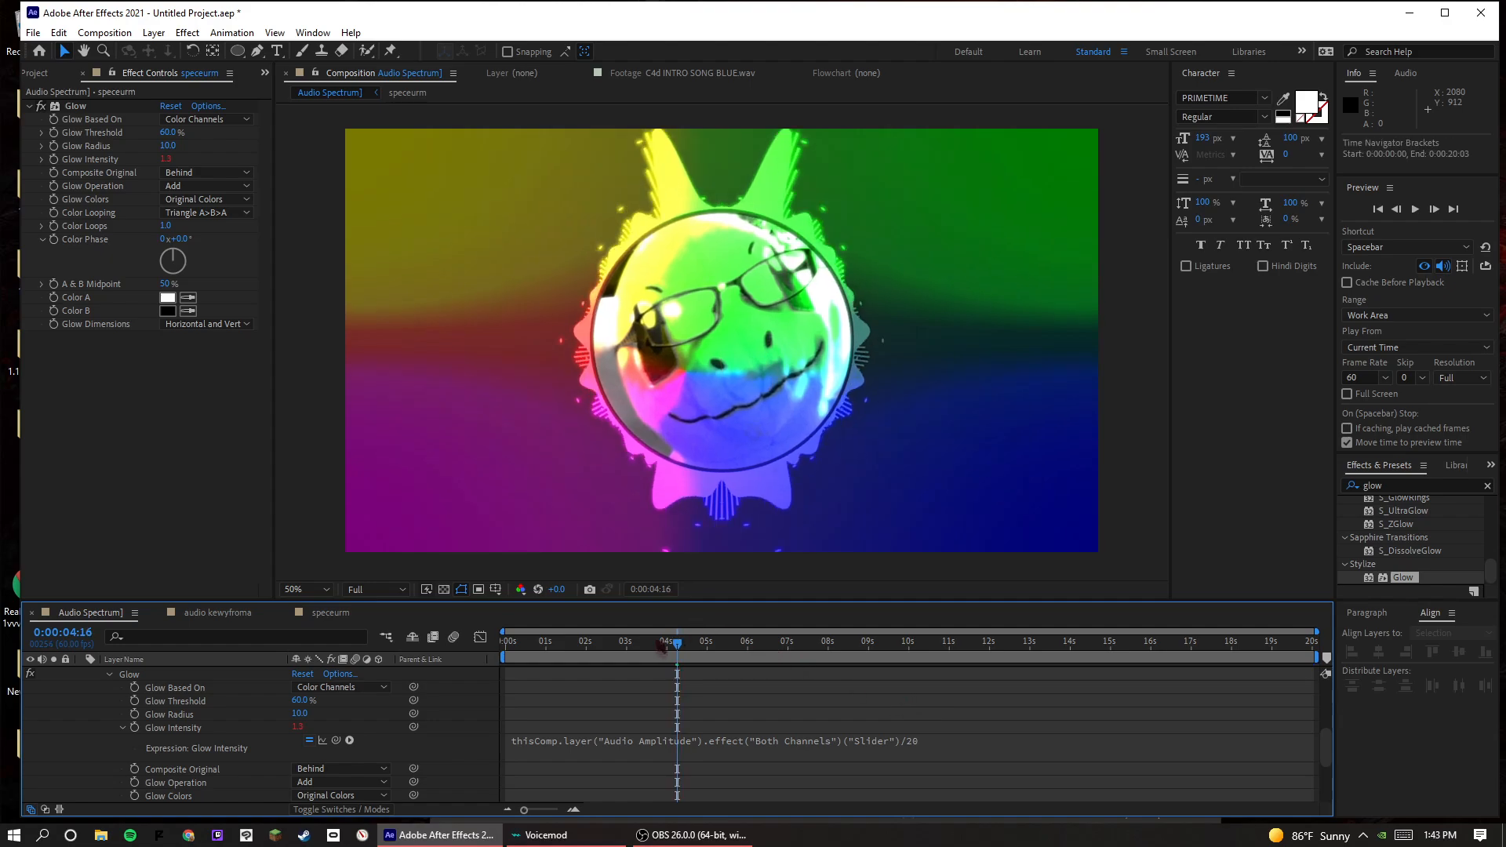
- Preview the composition from the start and raise the Glow Threshold to 78.8%
drag(676, 642, 504, 641)
key(space)
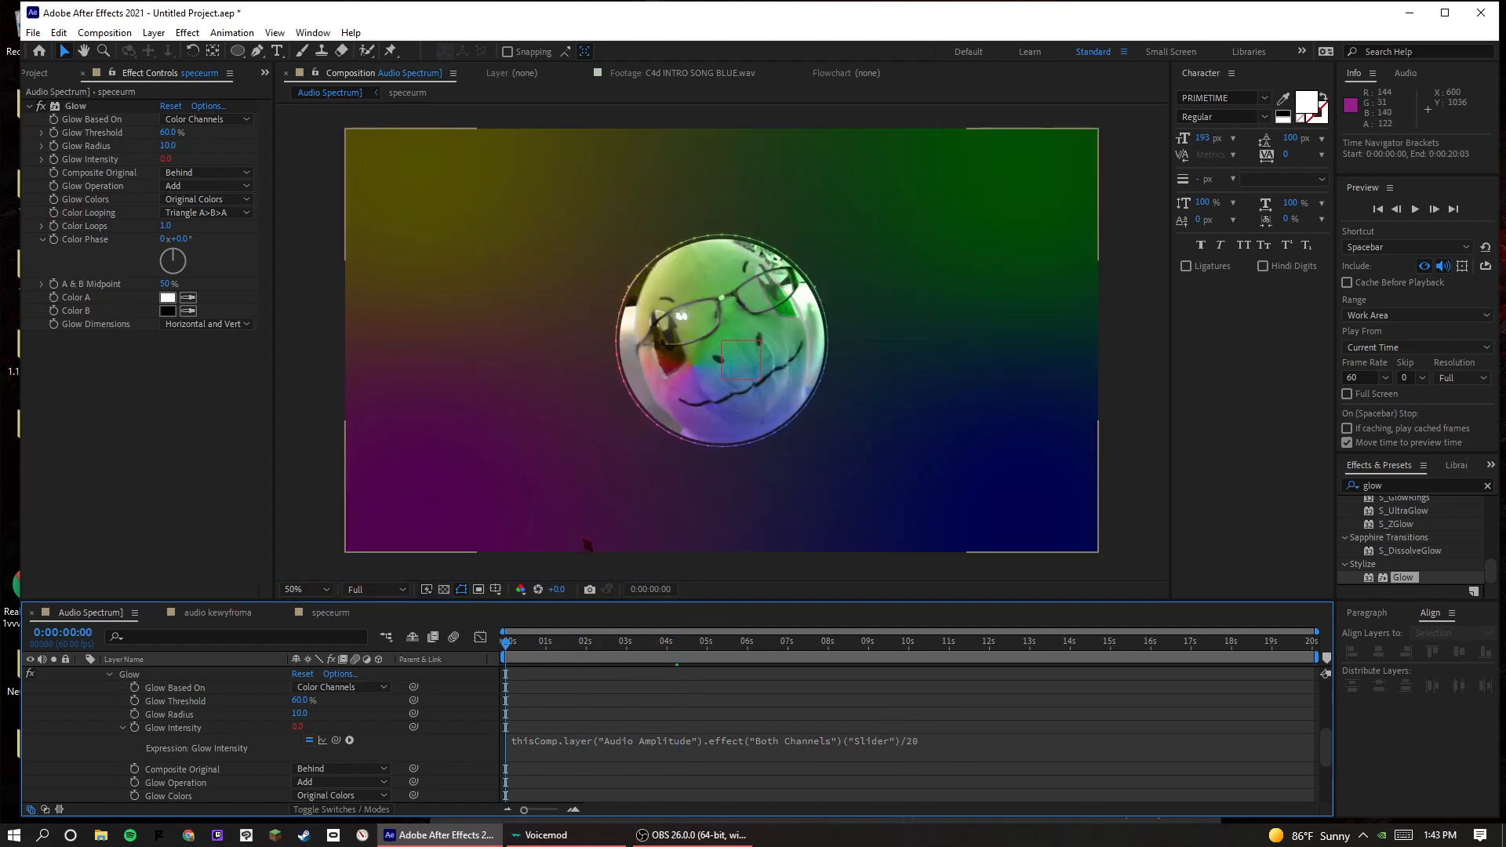
drag(168, 133, 285, 177)
- Change the divisor in the Glow Intensity expression to 50
click(944, 738)
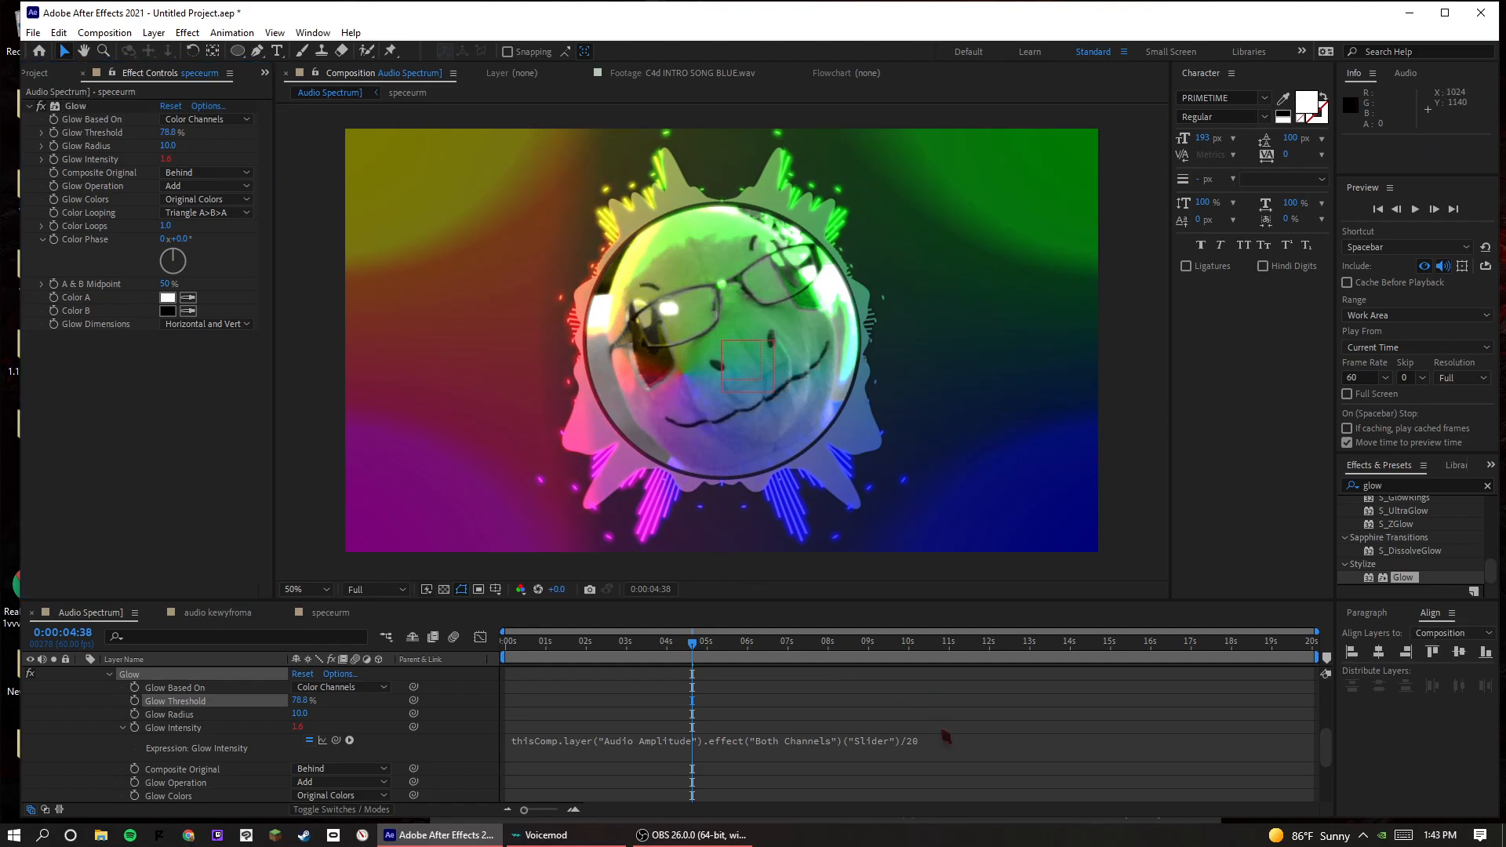
click(953, 767)
click(981, 739)
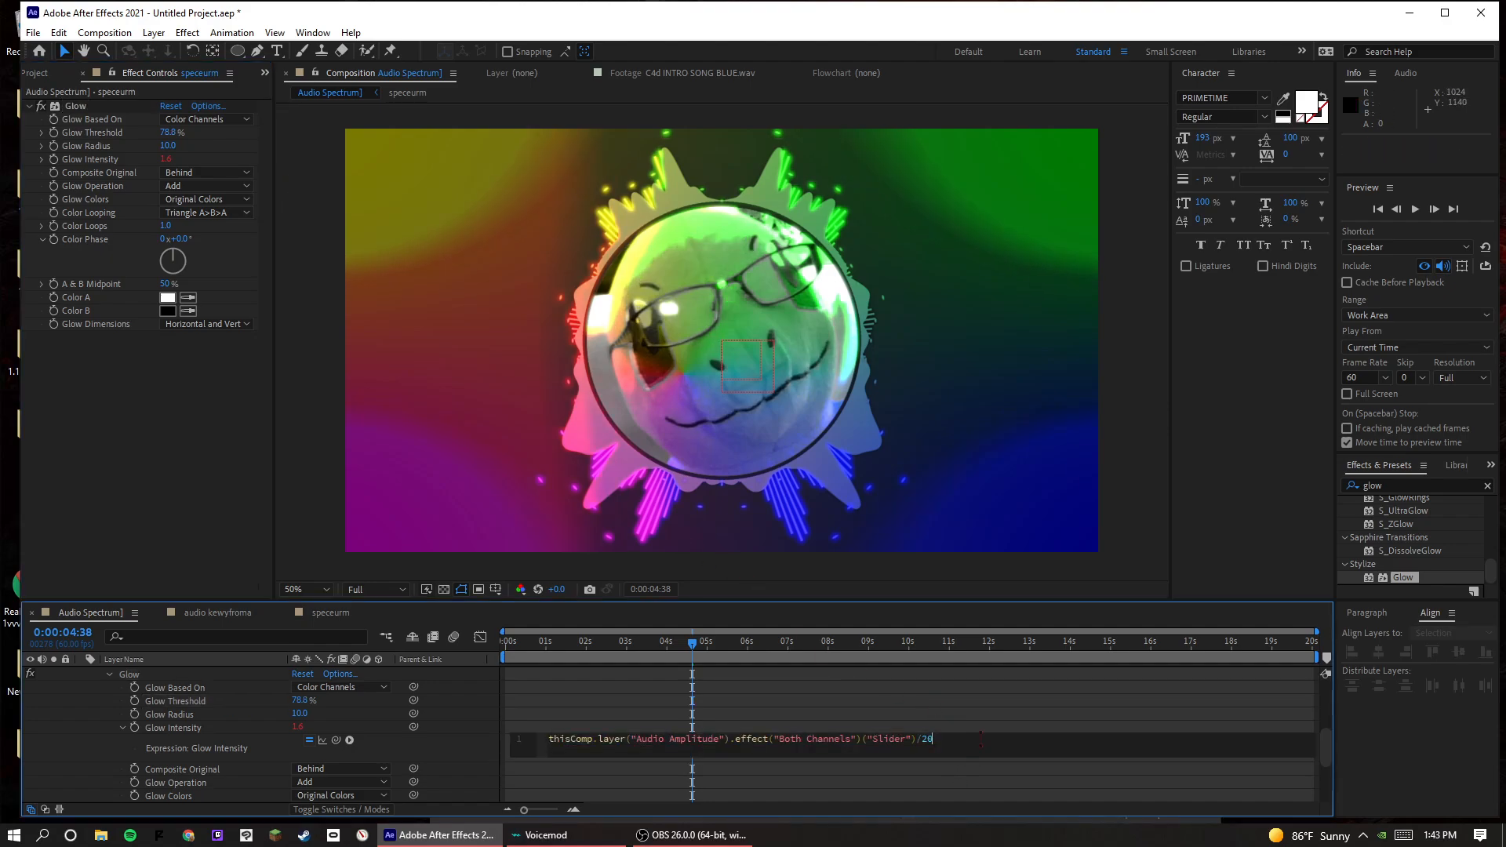
click(969, 687)
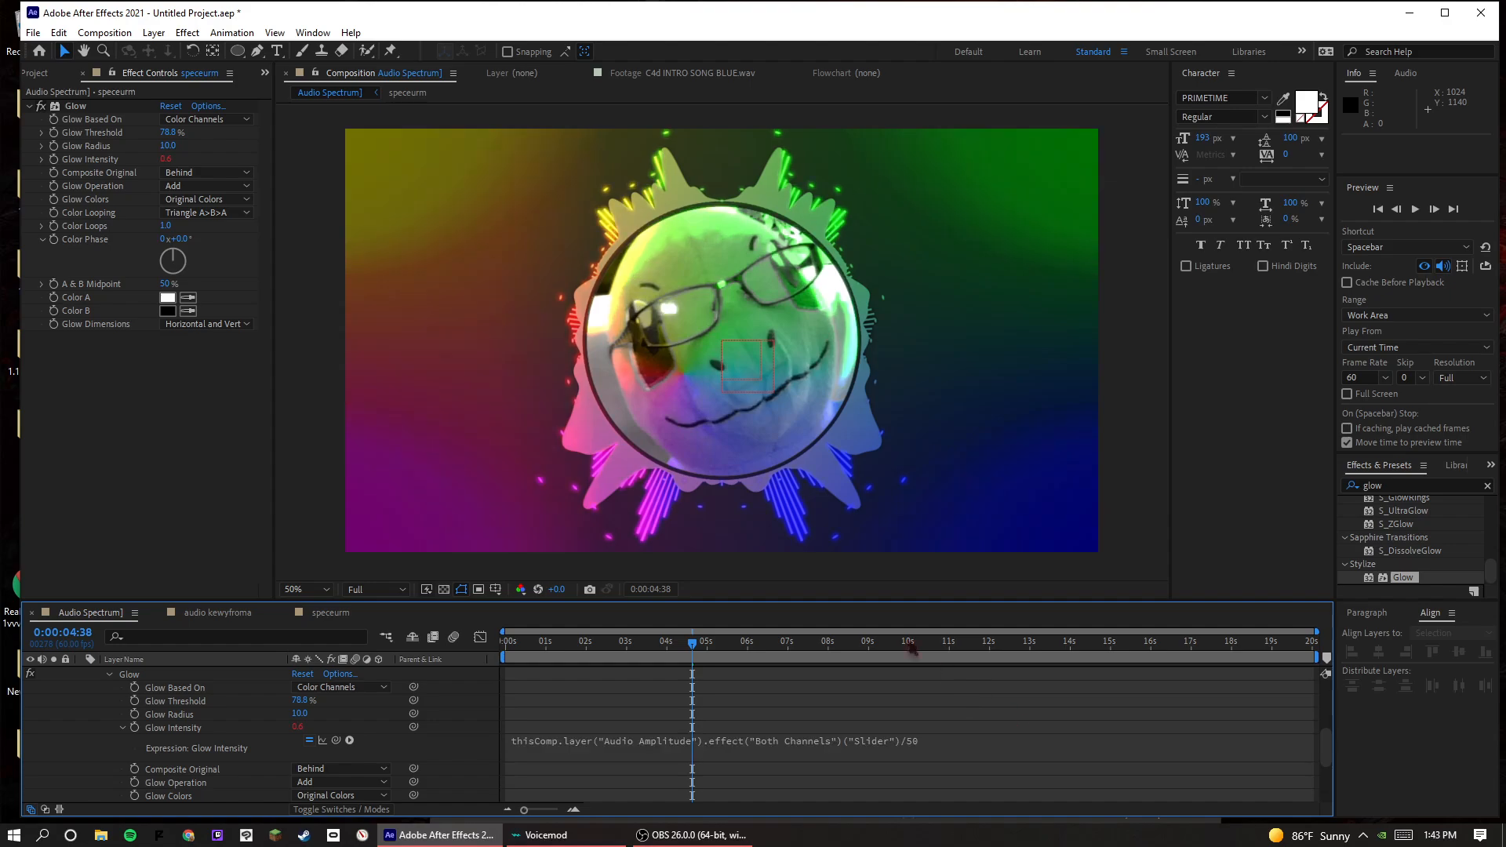
- Play the composition from the start to check the audio-driven glow, and move the current time to 0:00:02:45
key(Home)
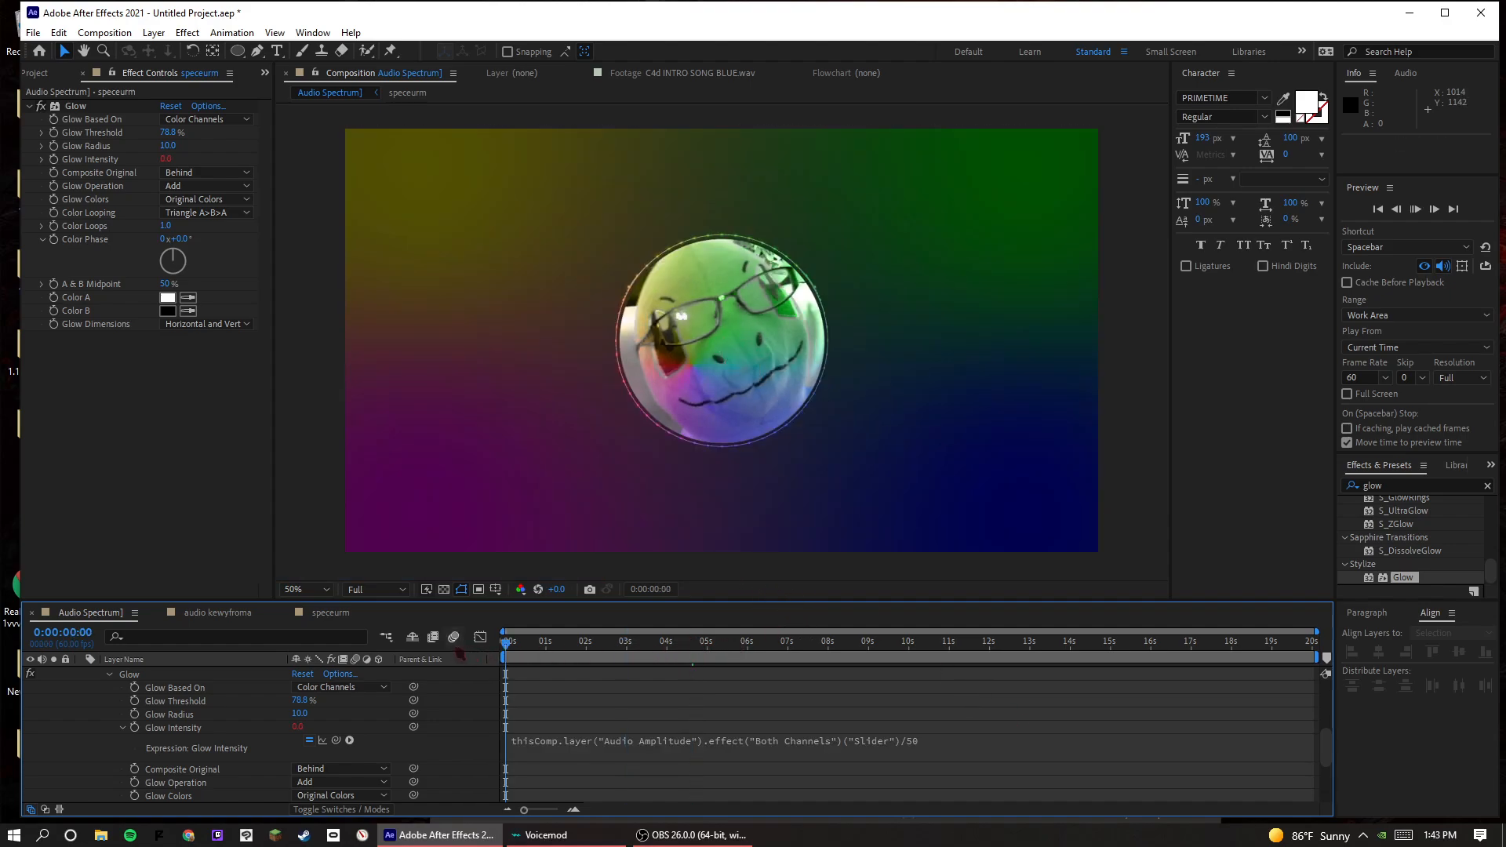
key(space)
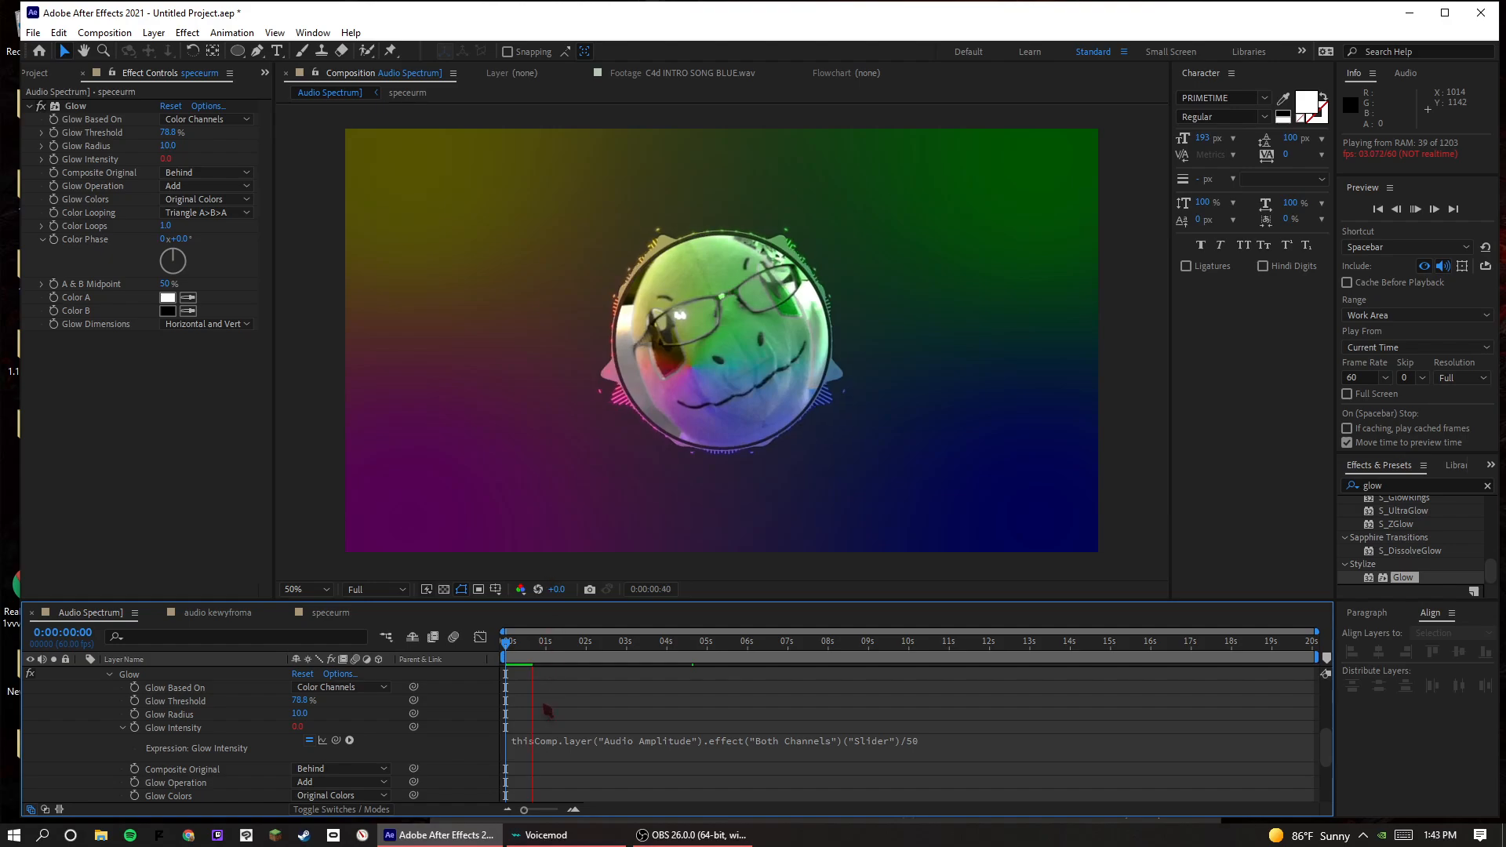
key(space)
key(space)
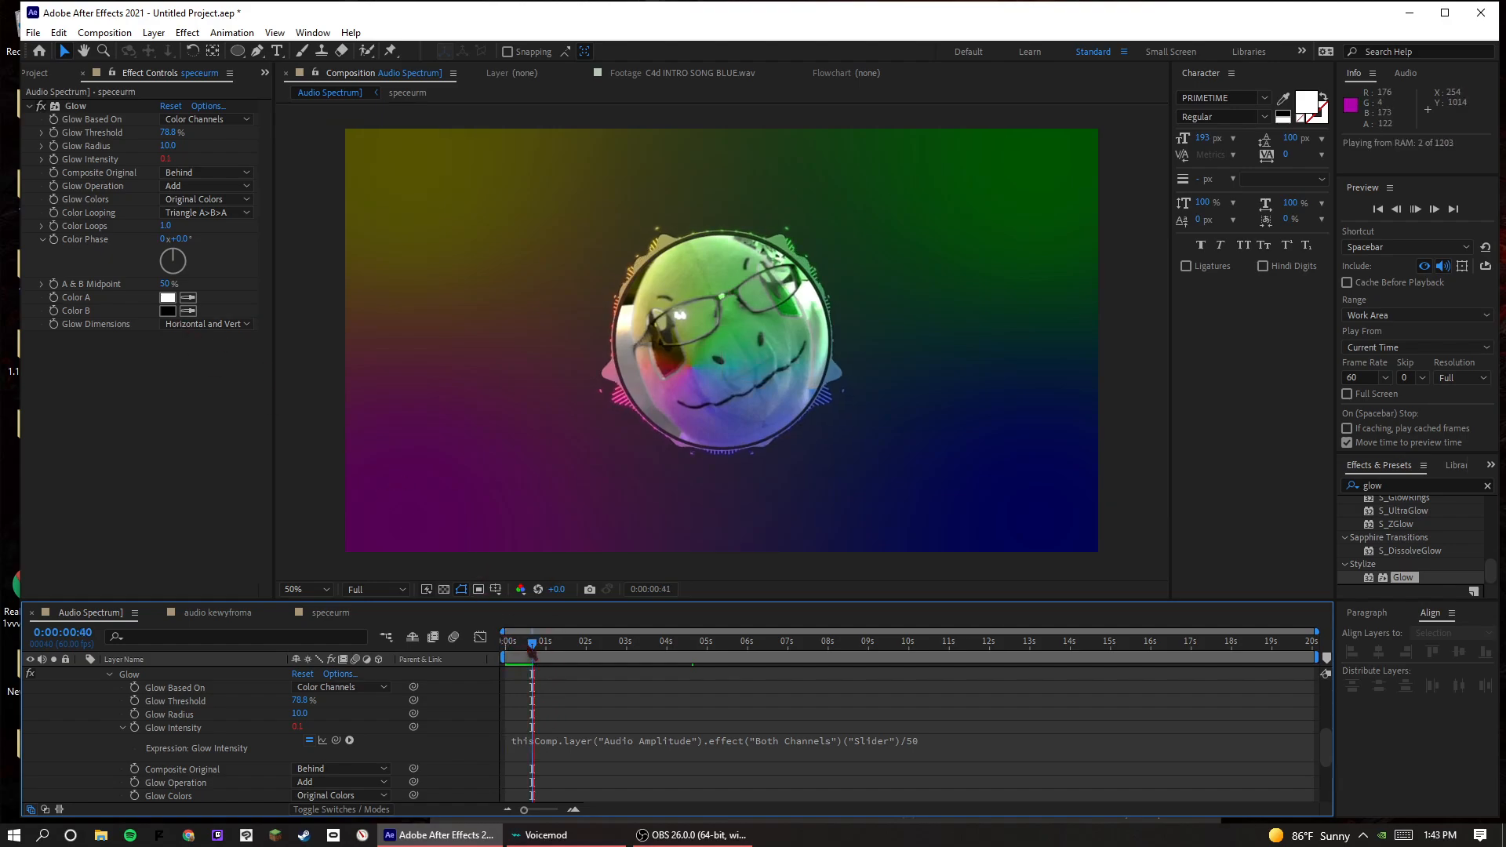
key(space)
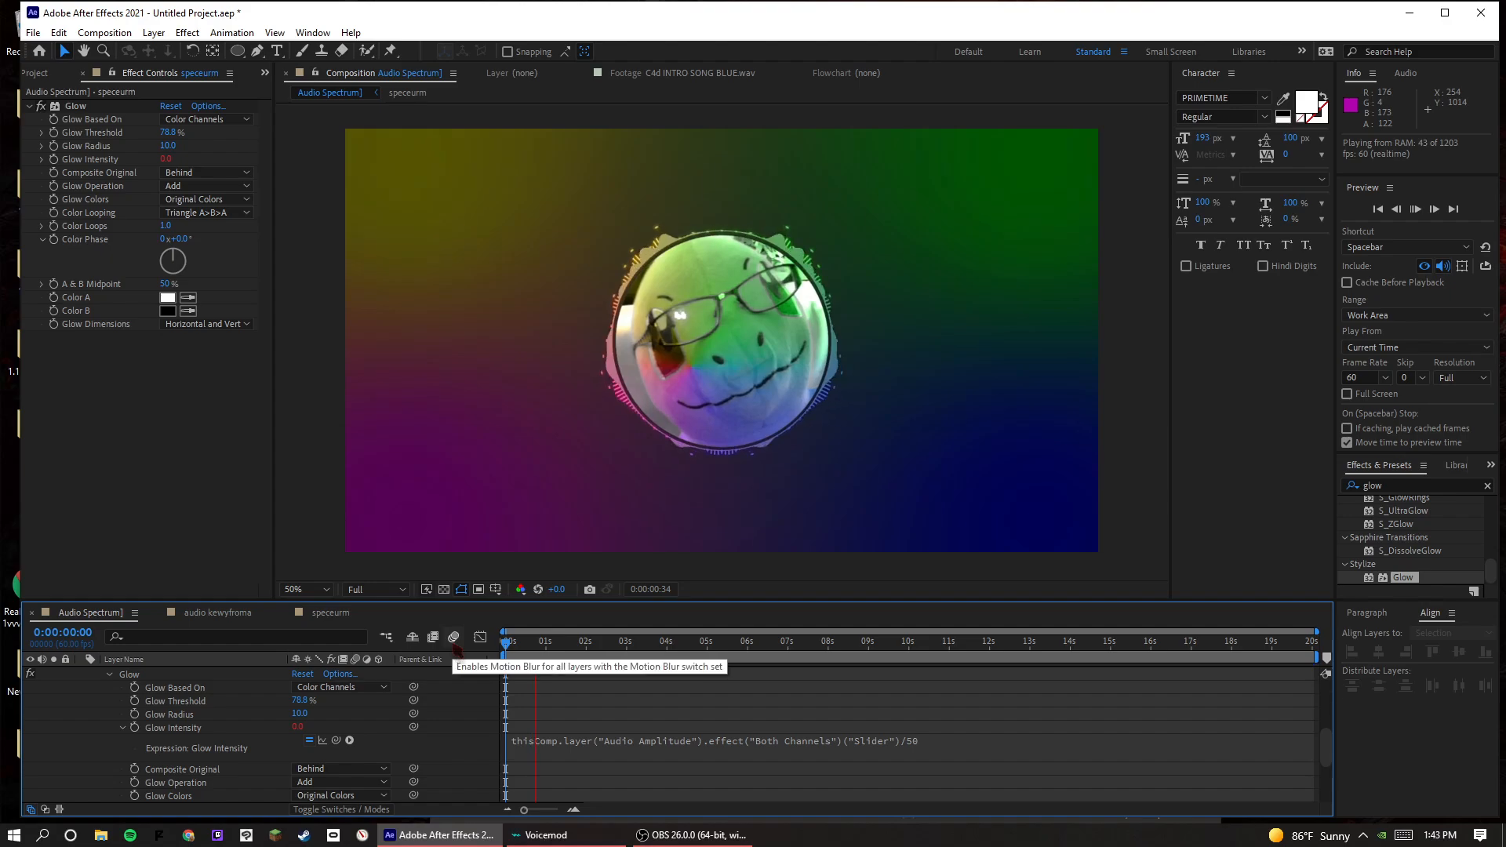
key(space)
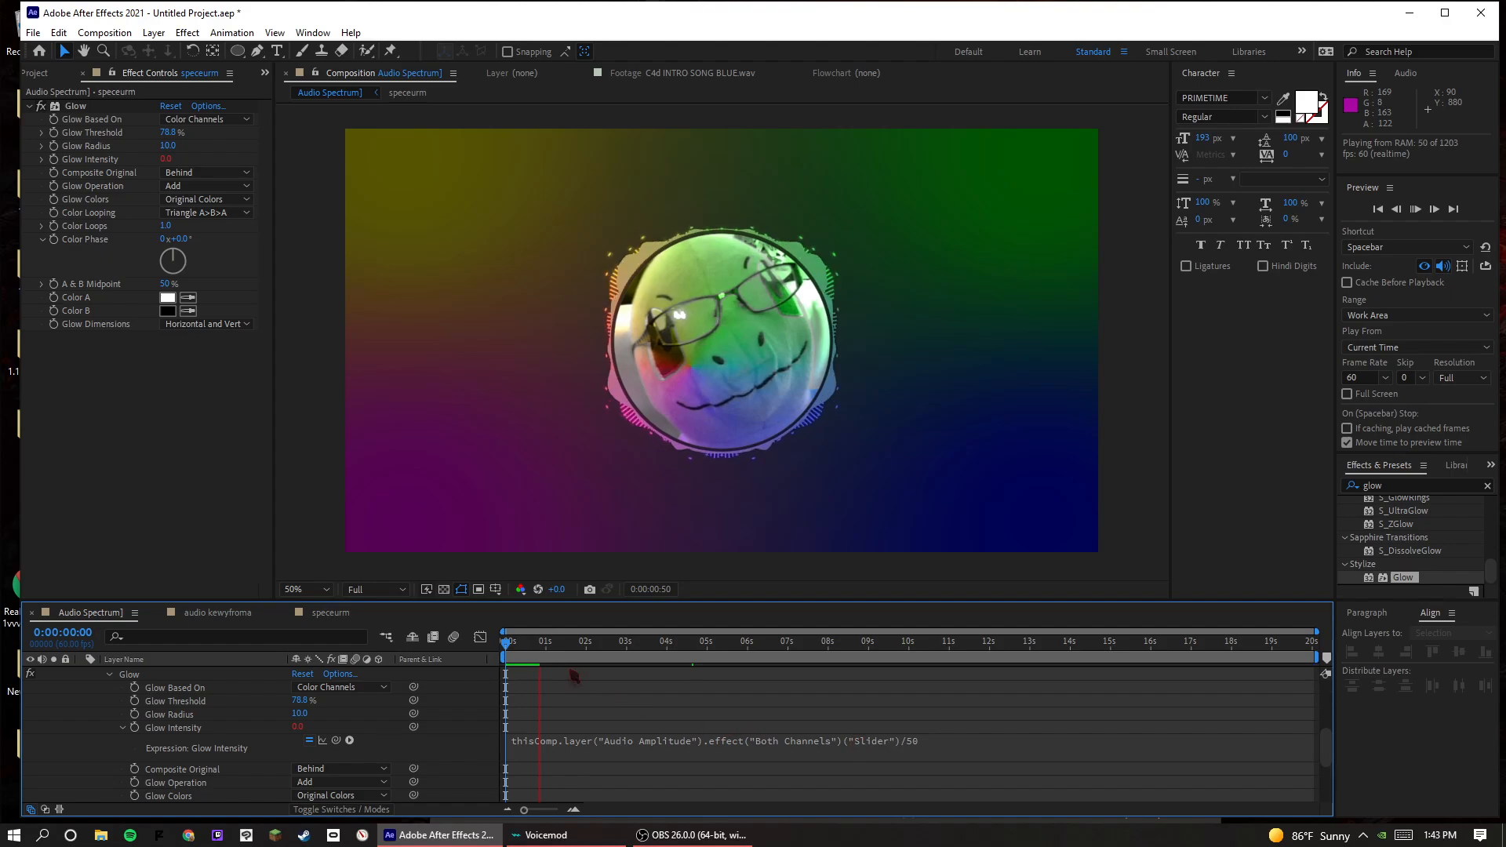
key(space)
drag(587, 658, 619, 663)
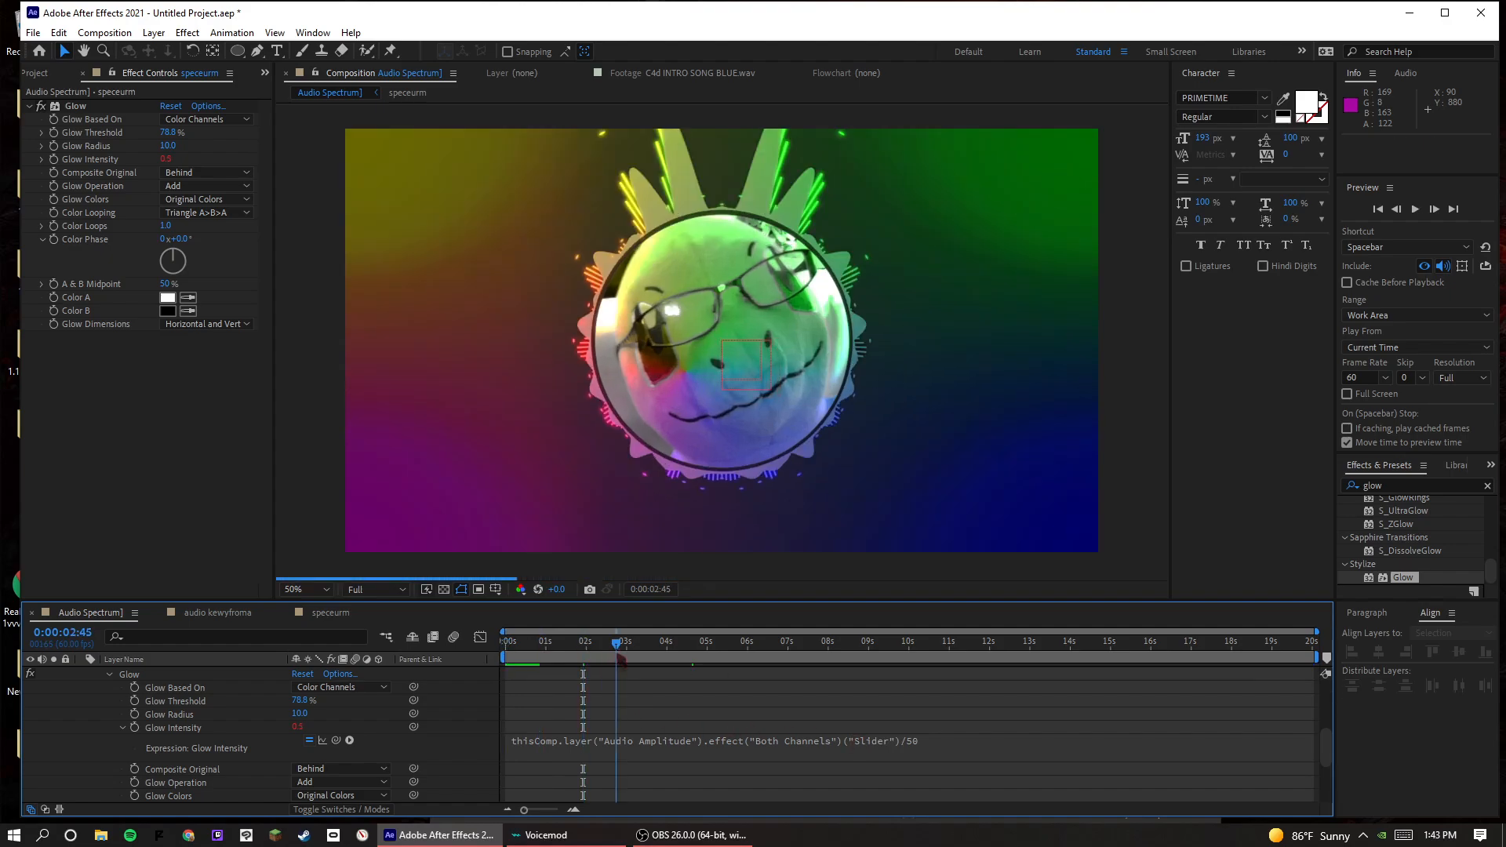
- Search the effects for "twit" and apply the Video Copilot Twitch effect to the speceurm layer
scroll(830, 718, up, 3)
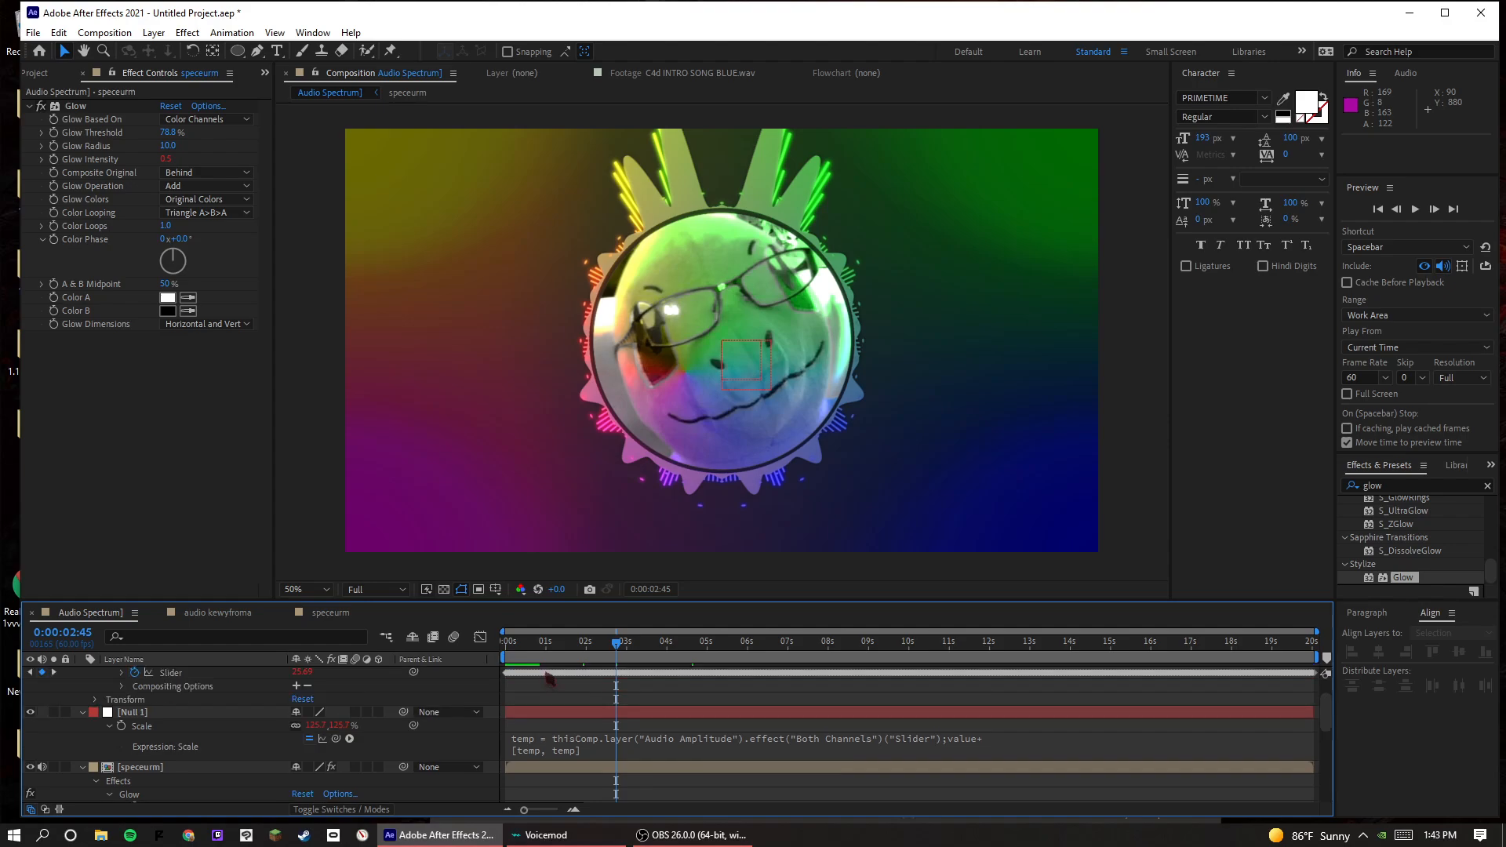
click(1402, 480)
key(ctrl+a)
text(tw)
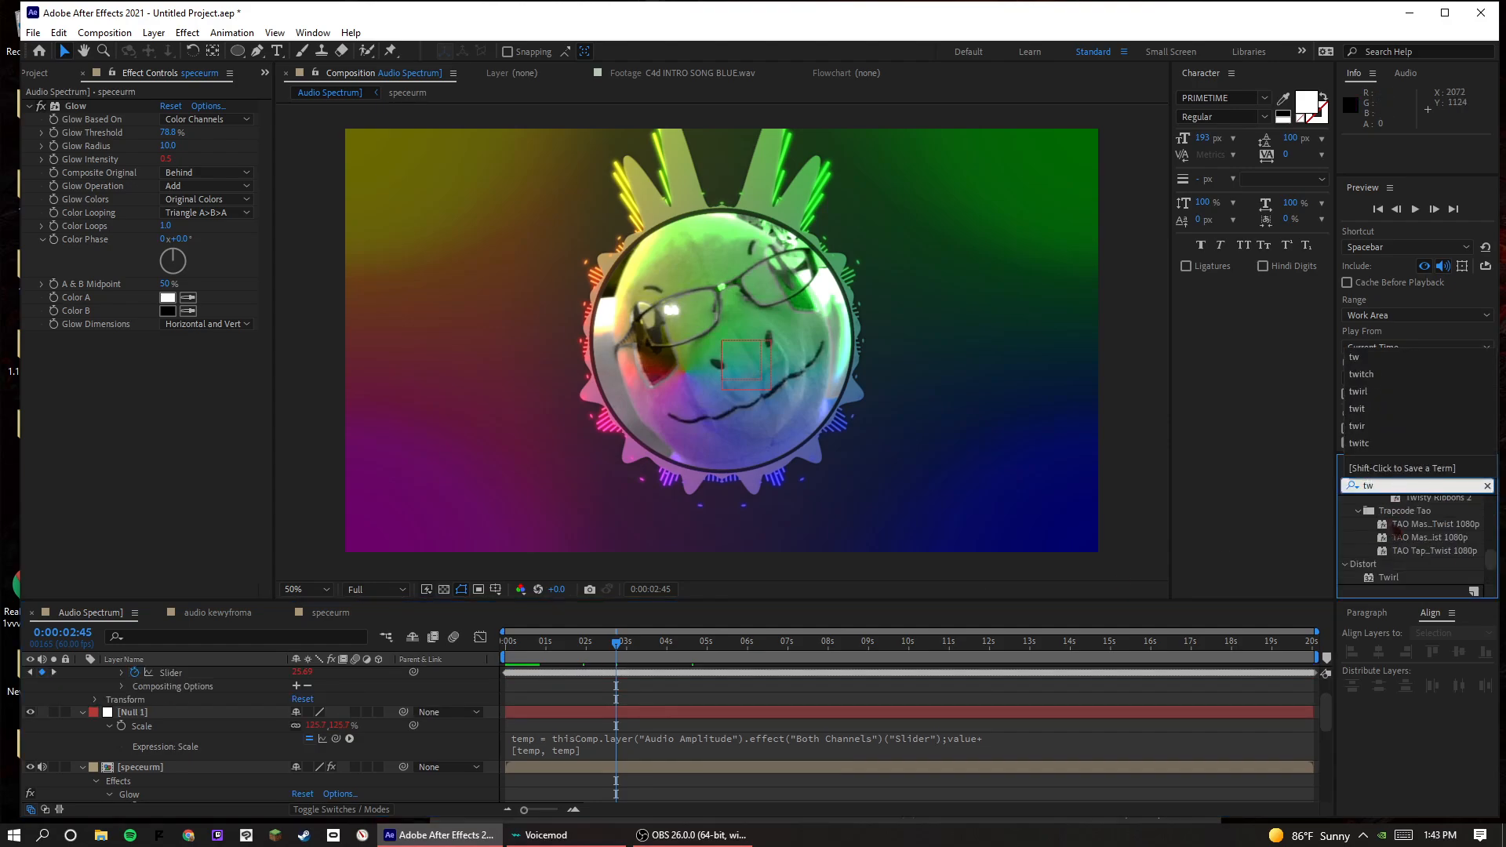
text(ir)
key(BackSpace)
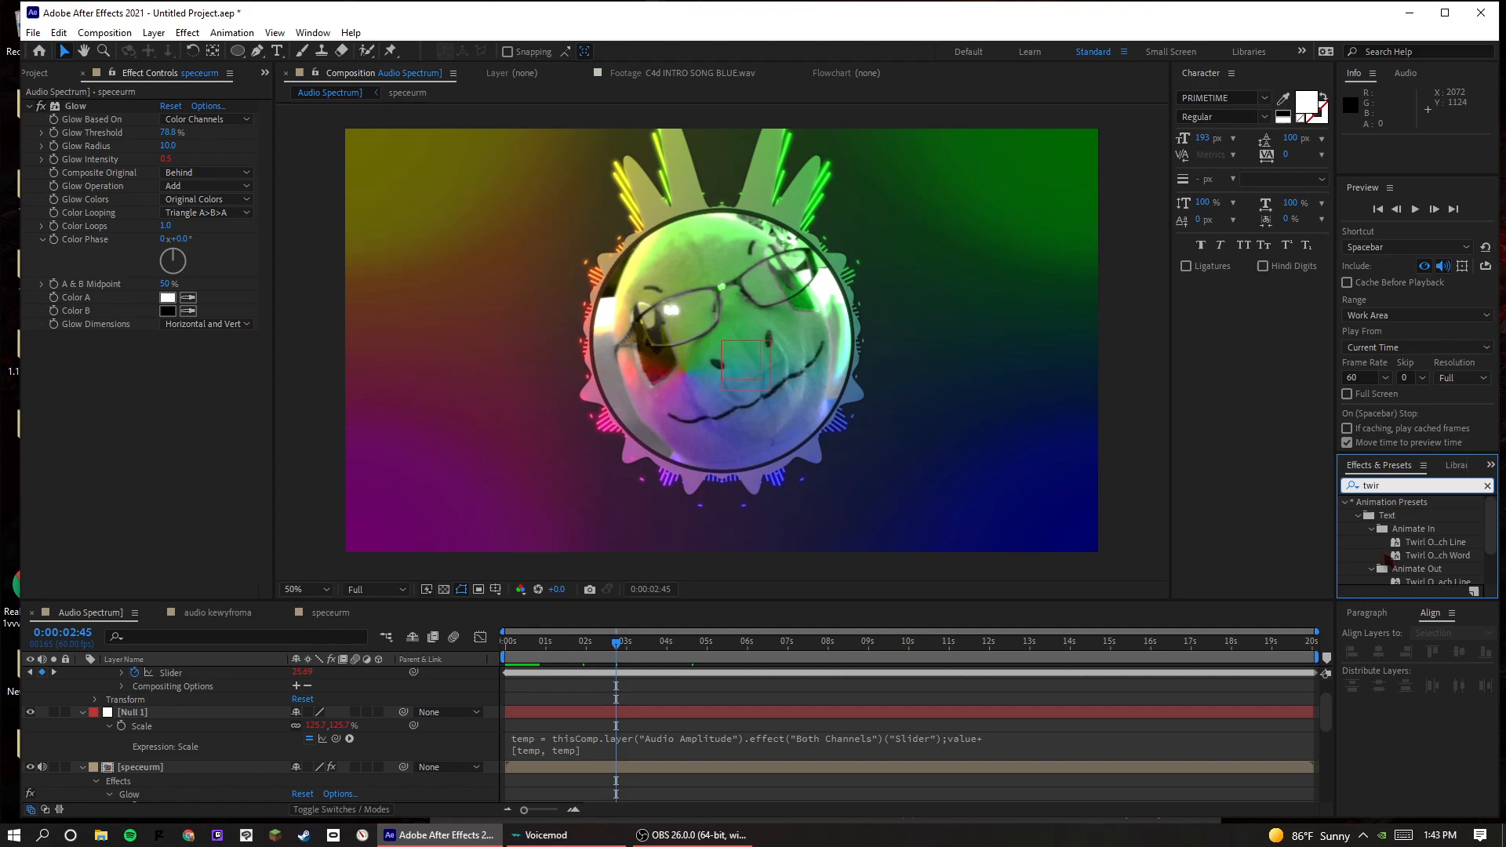
text(t)
drag(1391, 515, 127, 772)
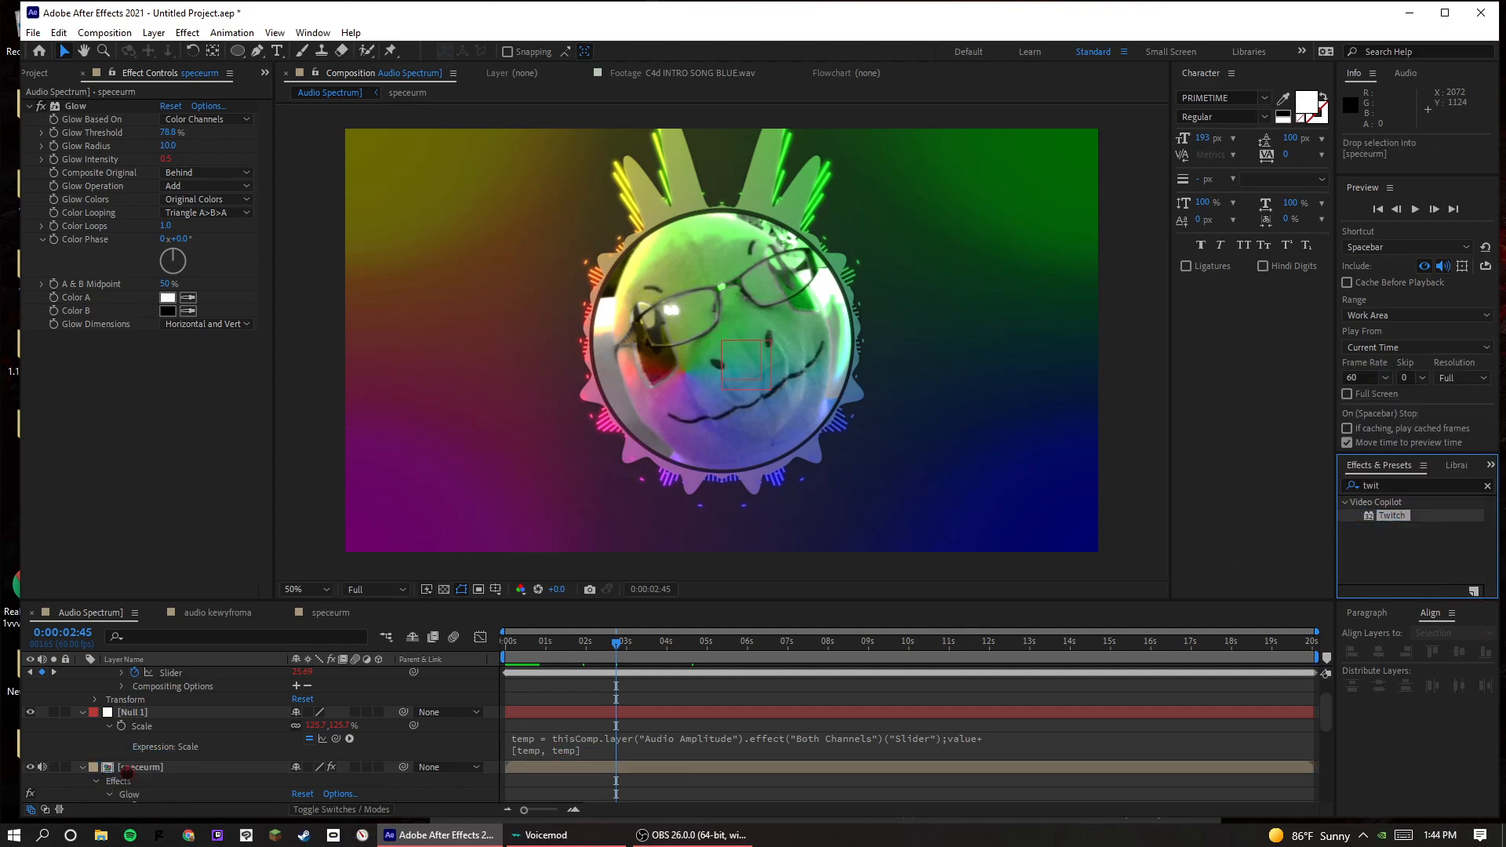
- Turn on Slide among the Twitch effect's enabled operators and set its speed to 100
scroll(114, 797, down, 3)
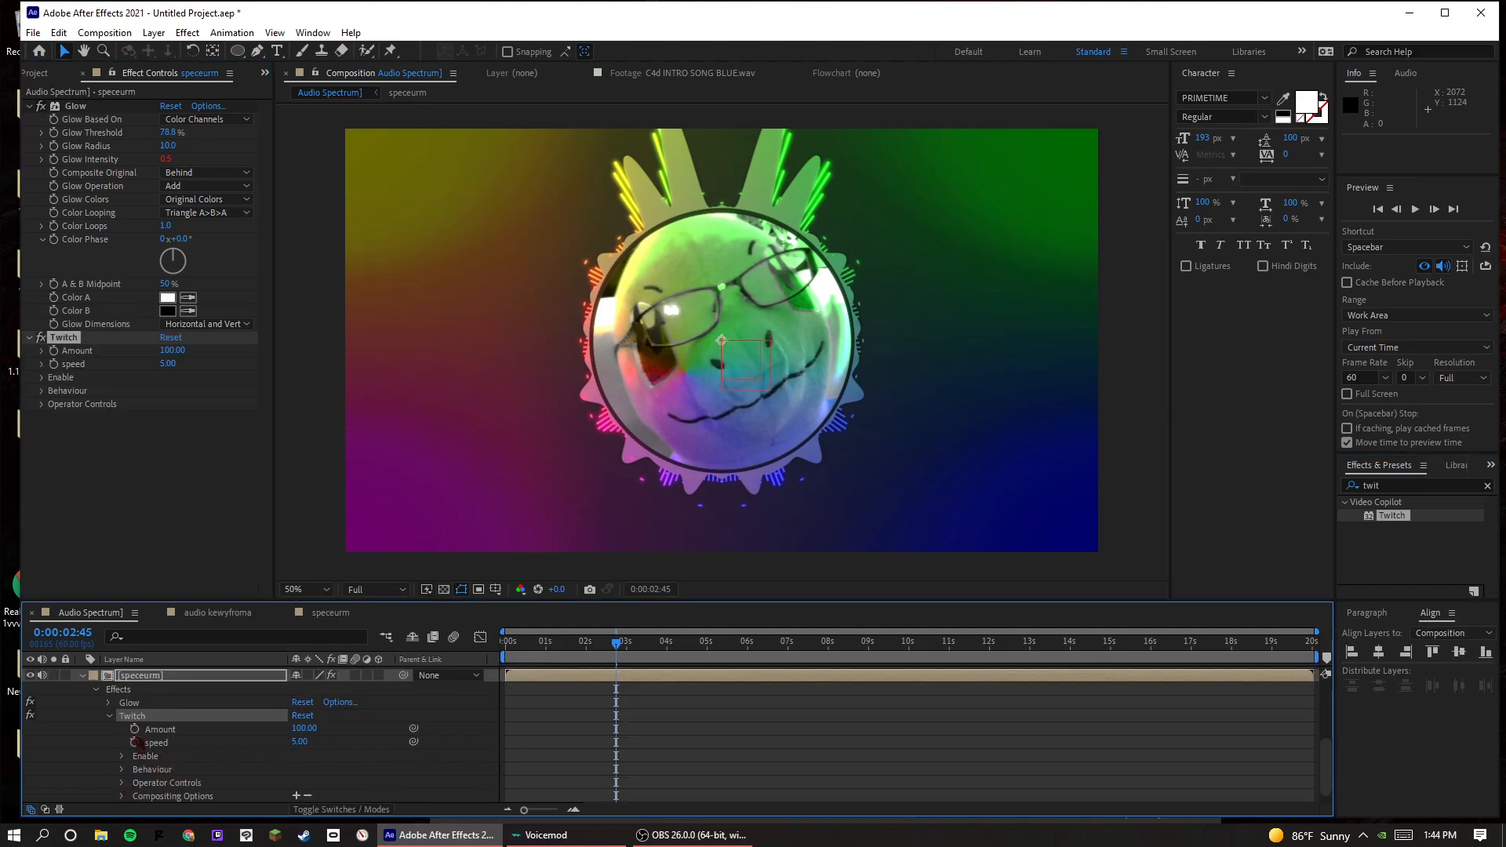
click(121, 756)
scroll(248, 797, down, 1)
click(297, 782)
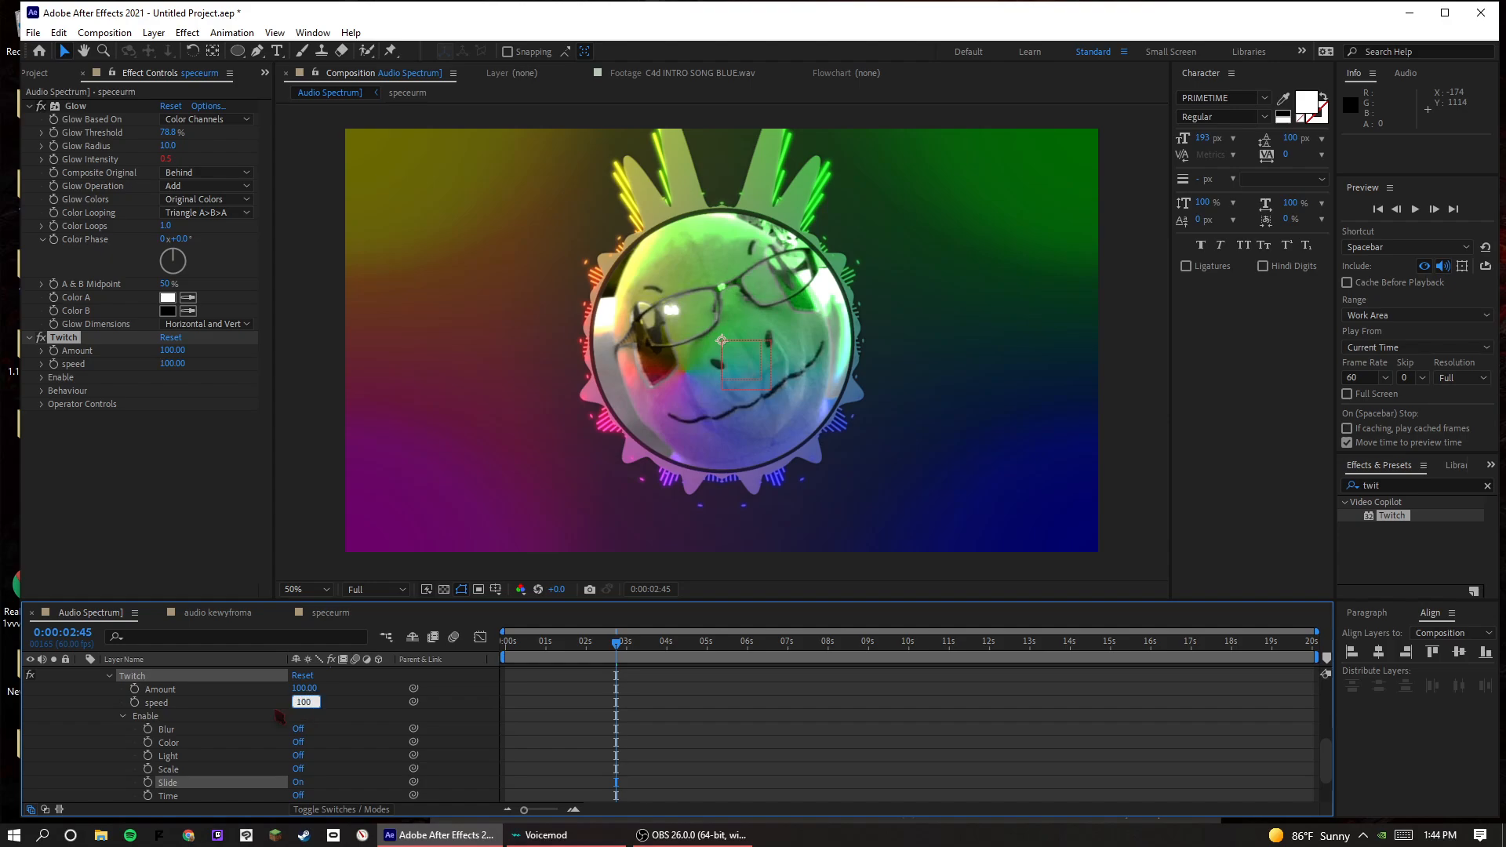
text(100)
key(Return)
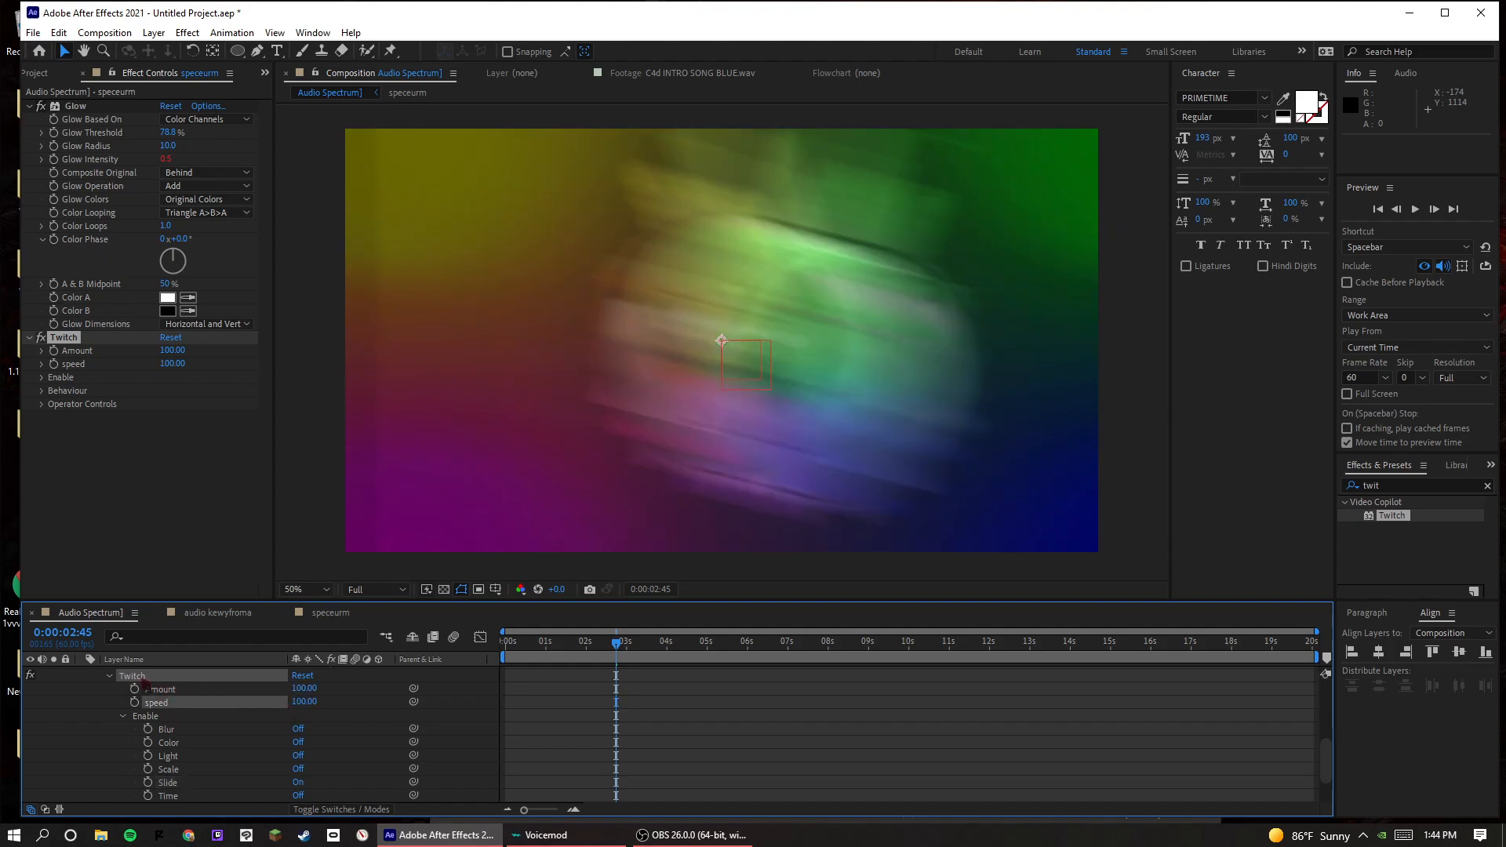
- Add an expression to the Twitch Amount that links it to the Audio Amplitude layer's Both Channels Slider
alt+click(135, 688)
drag(336, 701, 280, 684)
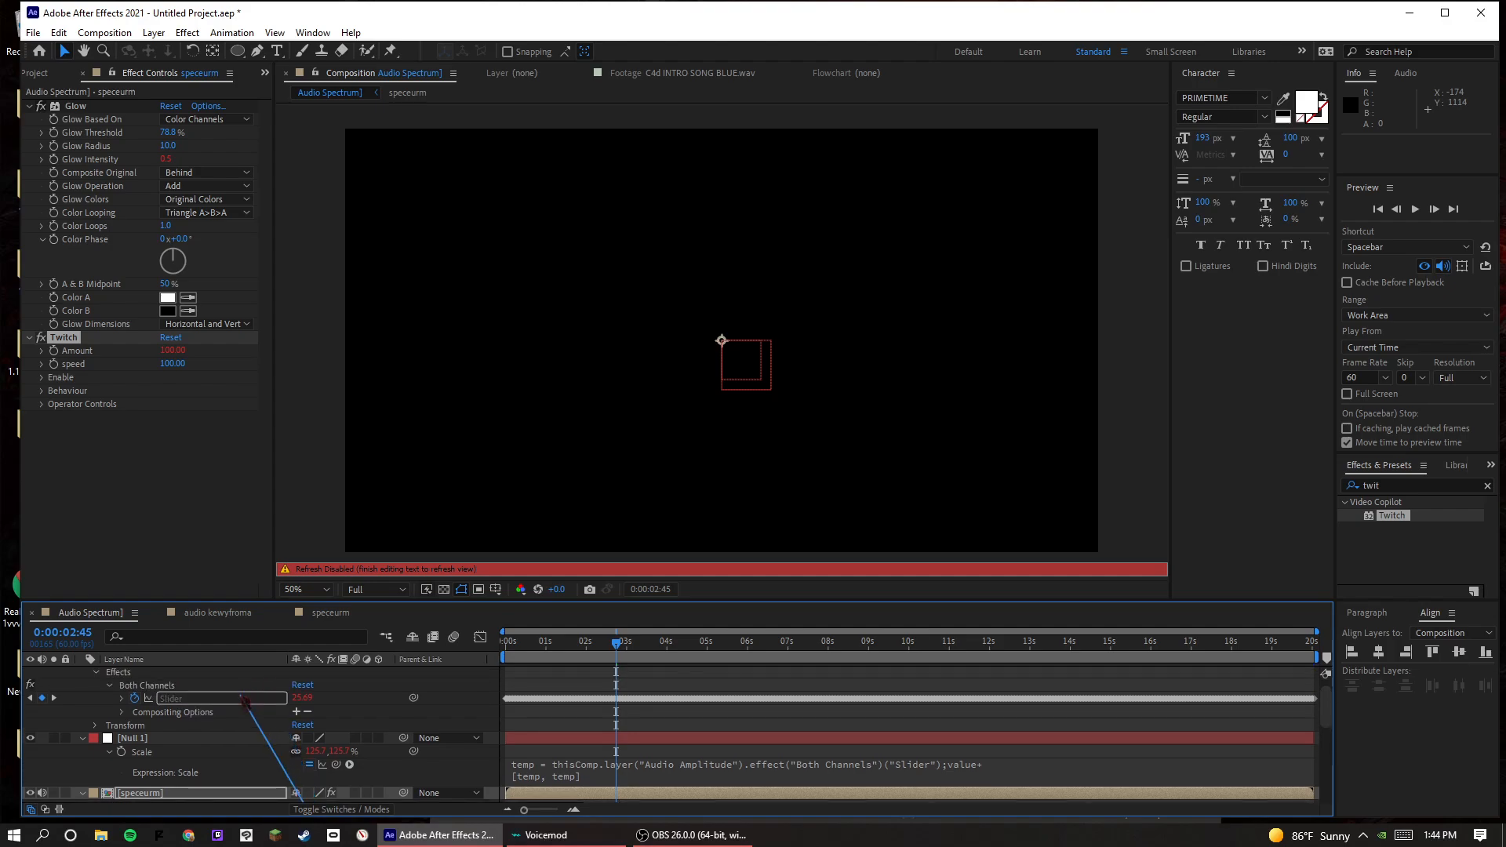
click(862, 753)
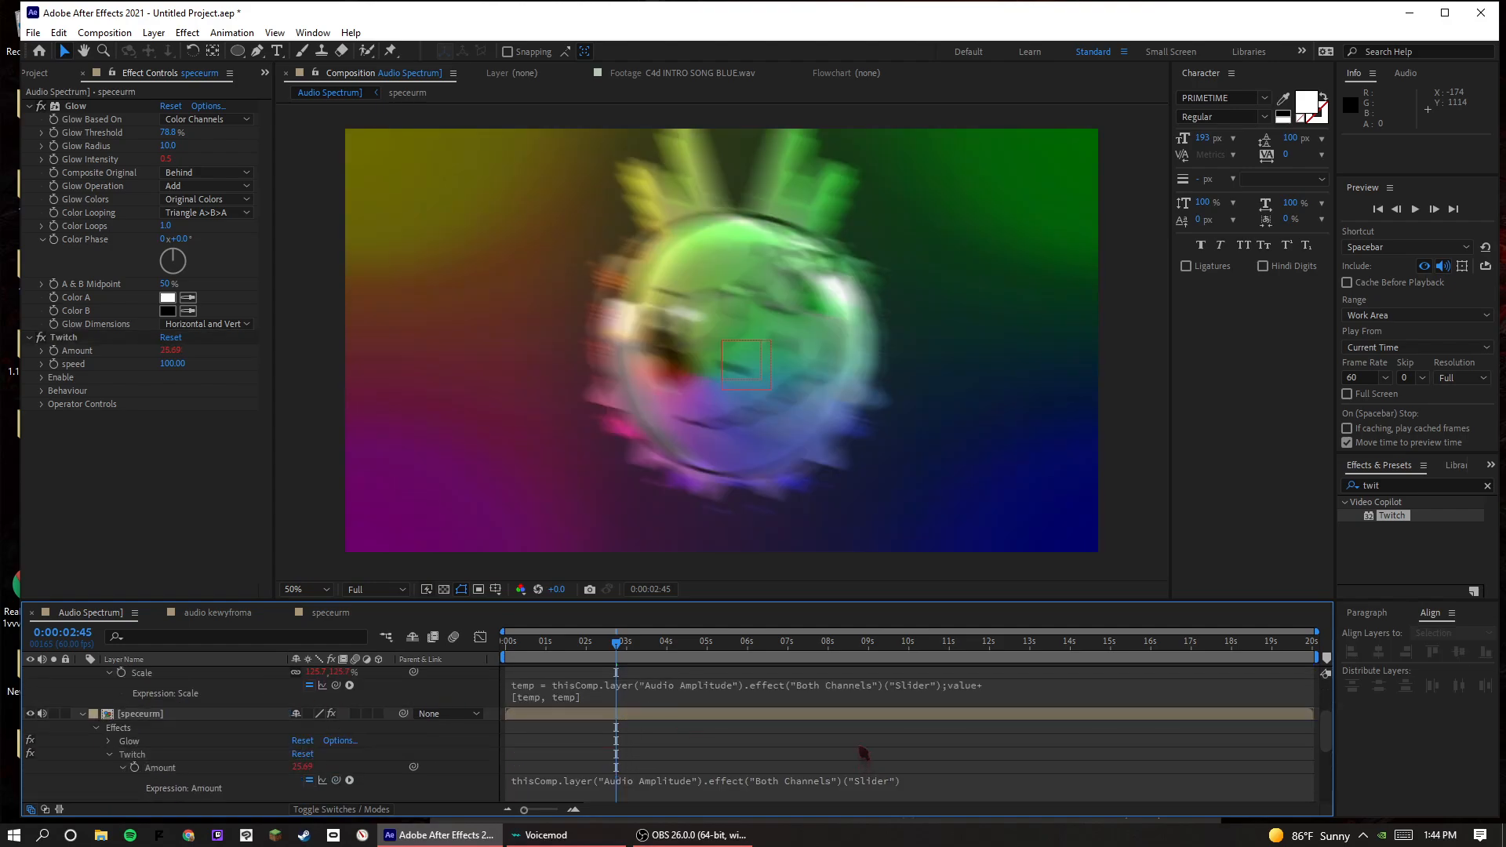
- Divide the Twitch Amount expression by 50, change the divisor to 25, and preview the twitch
click(917, 781)
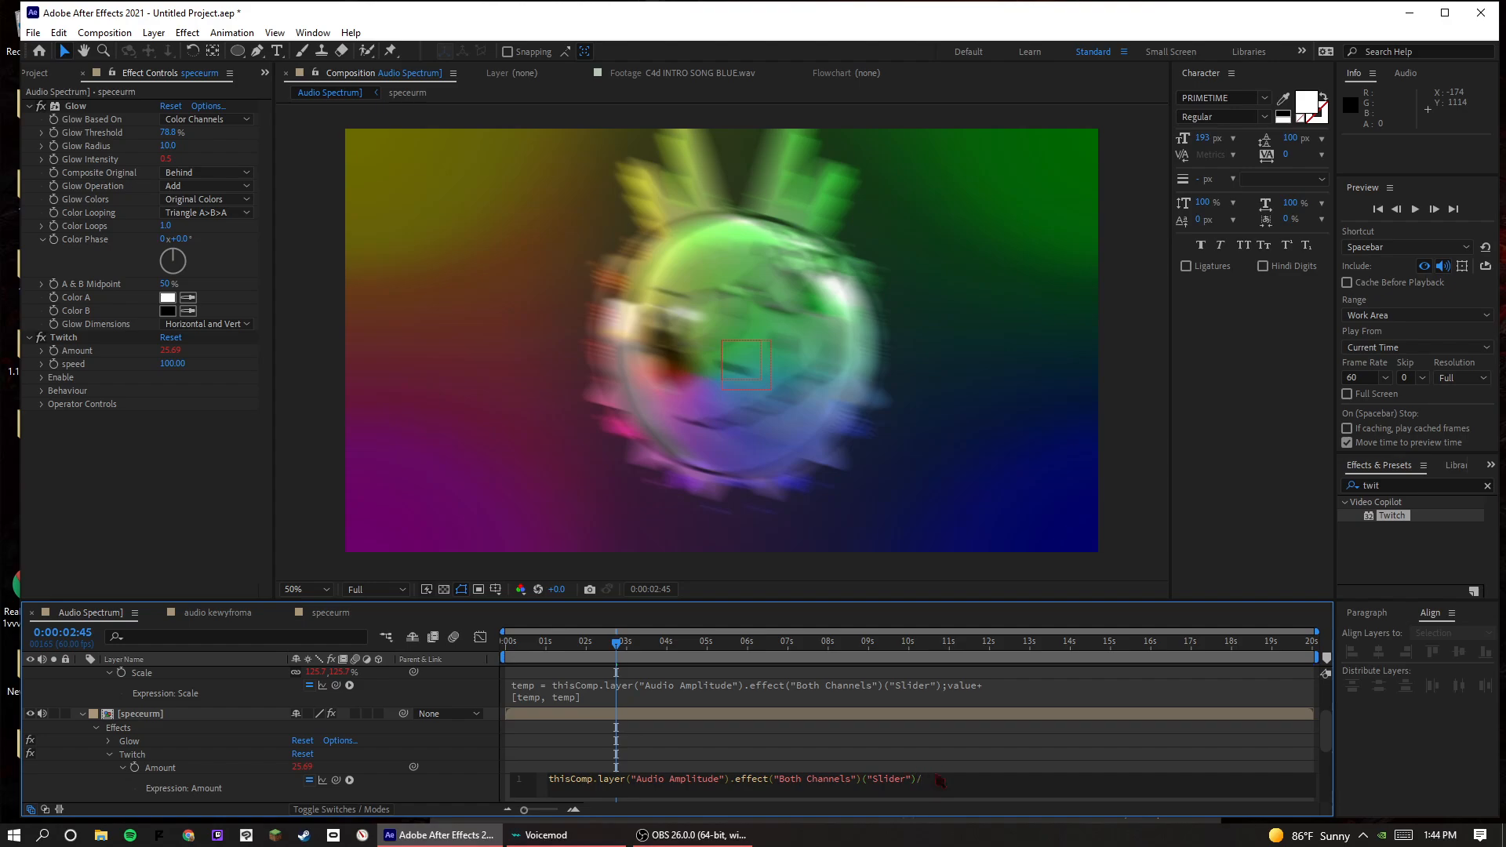
click(927, 751)
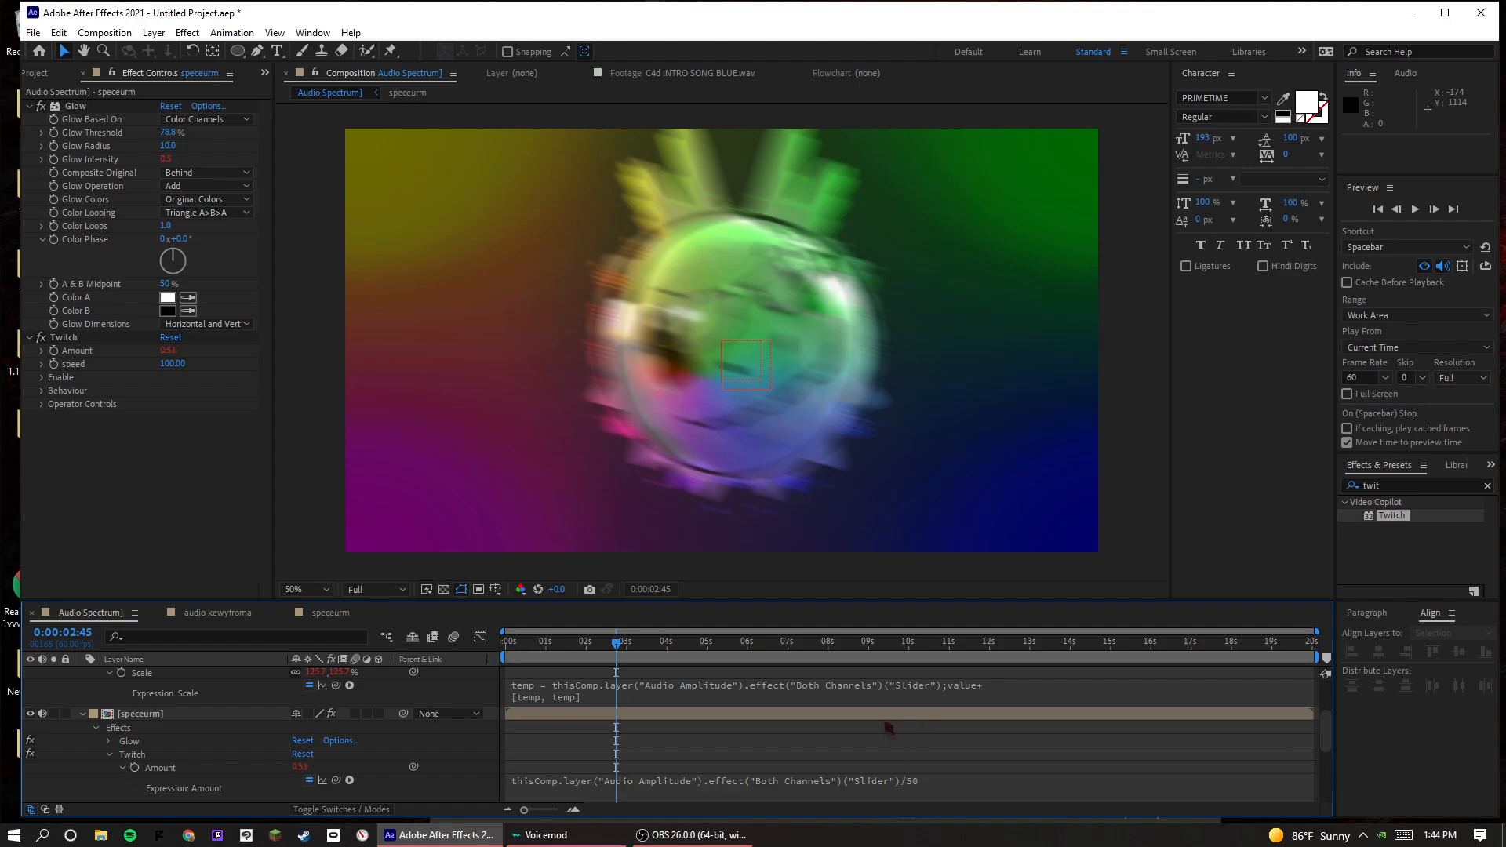
click(962, 781)
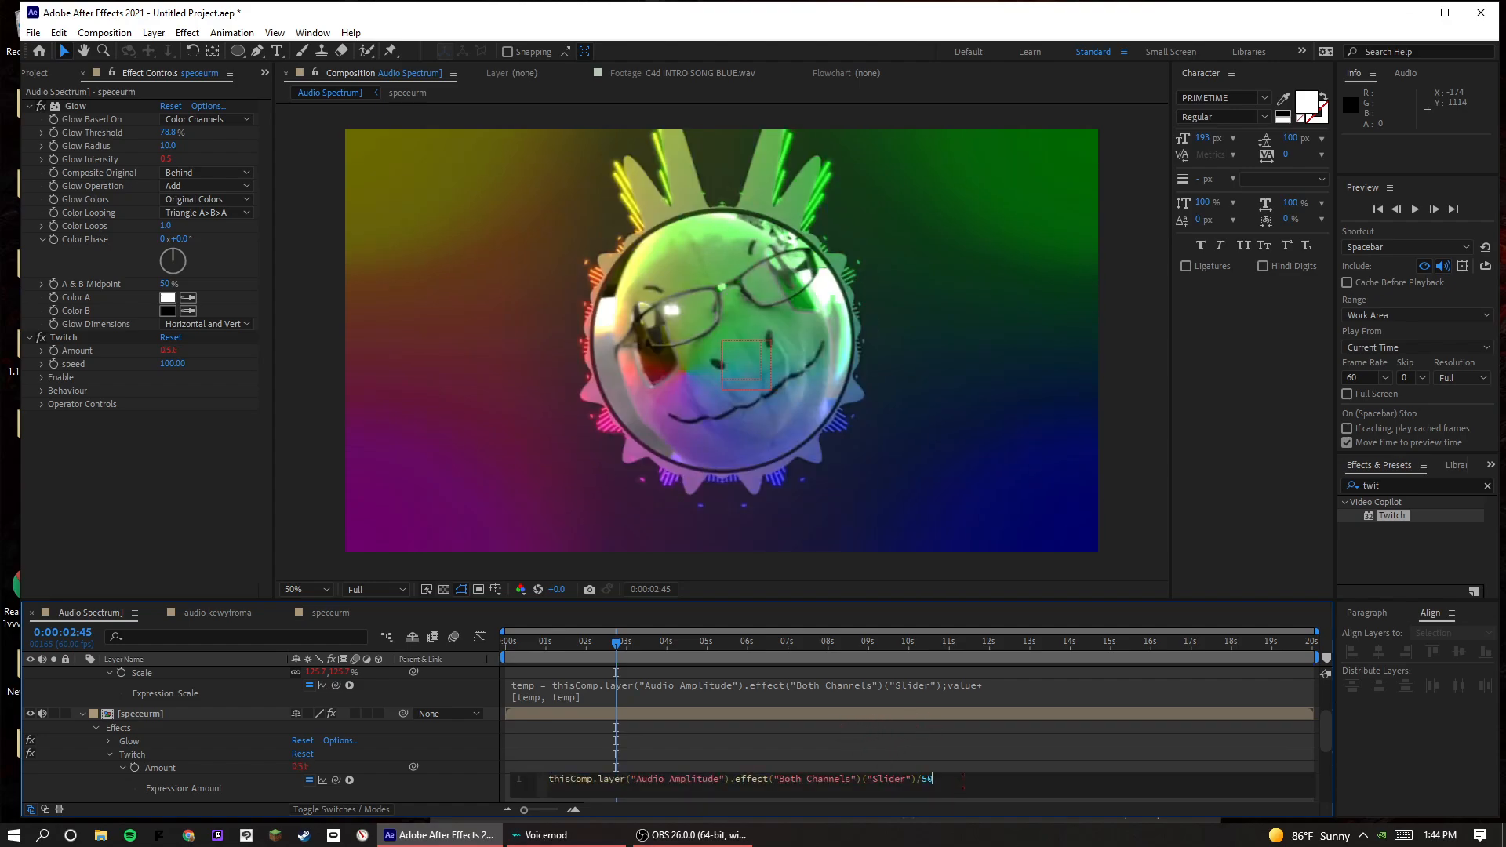
click(932, 763)
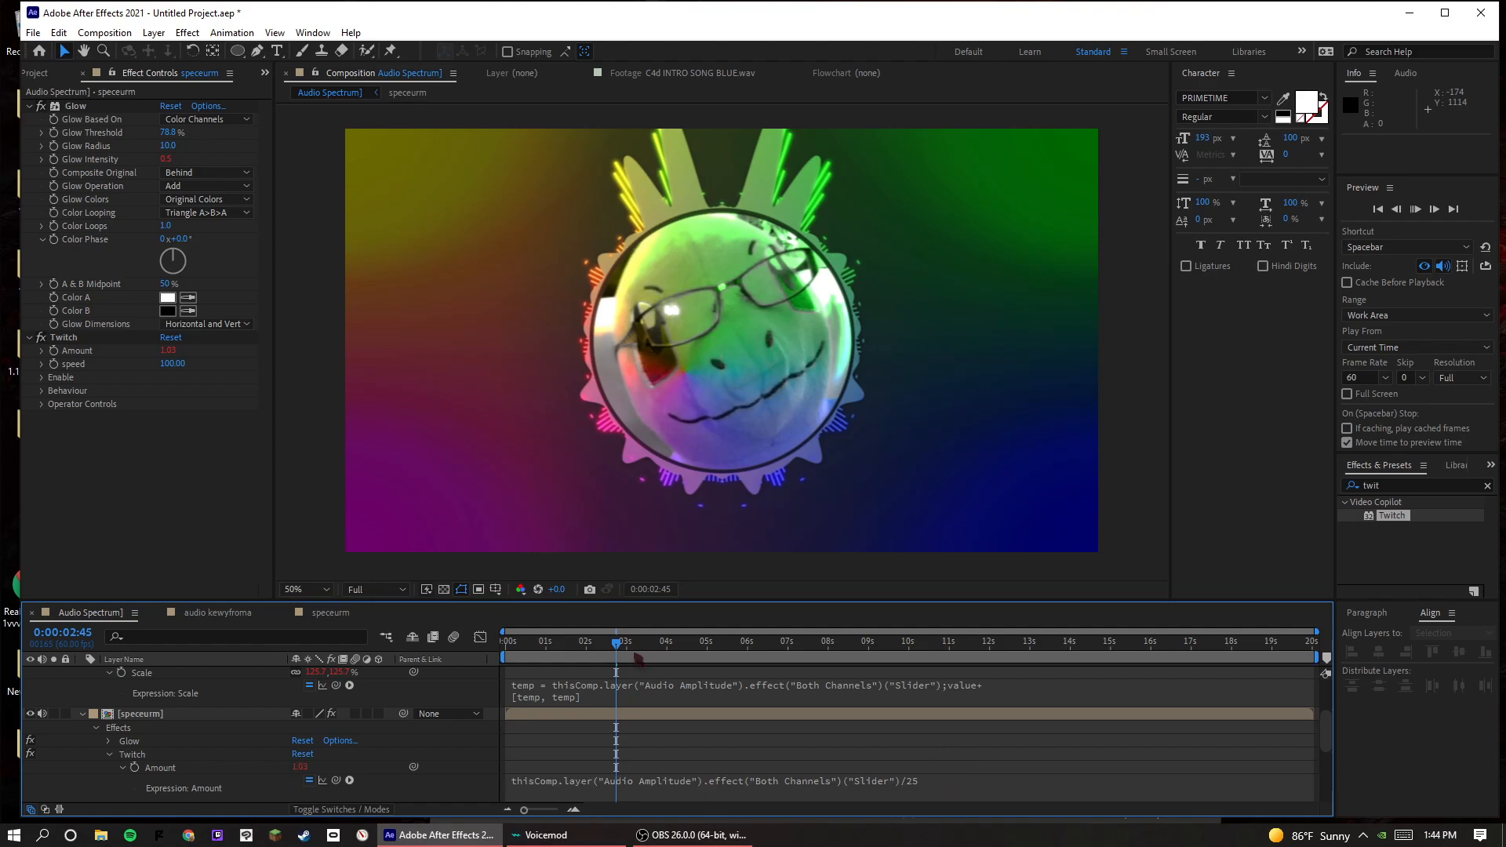
key(space)
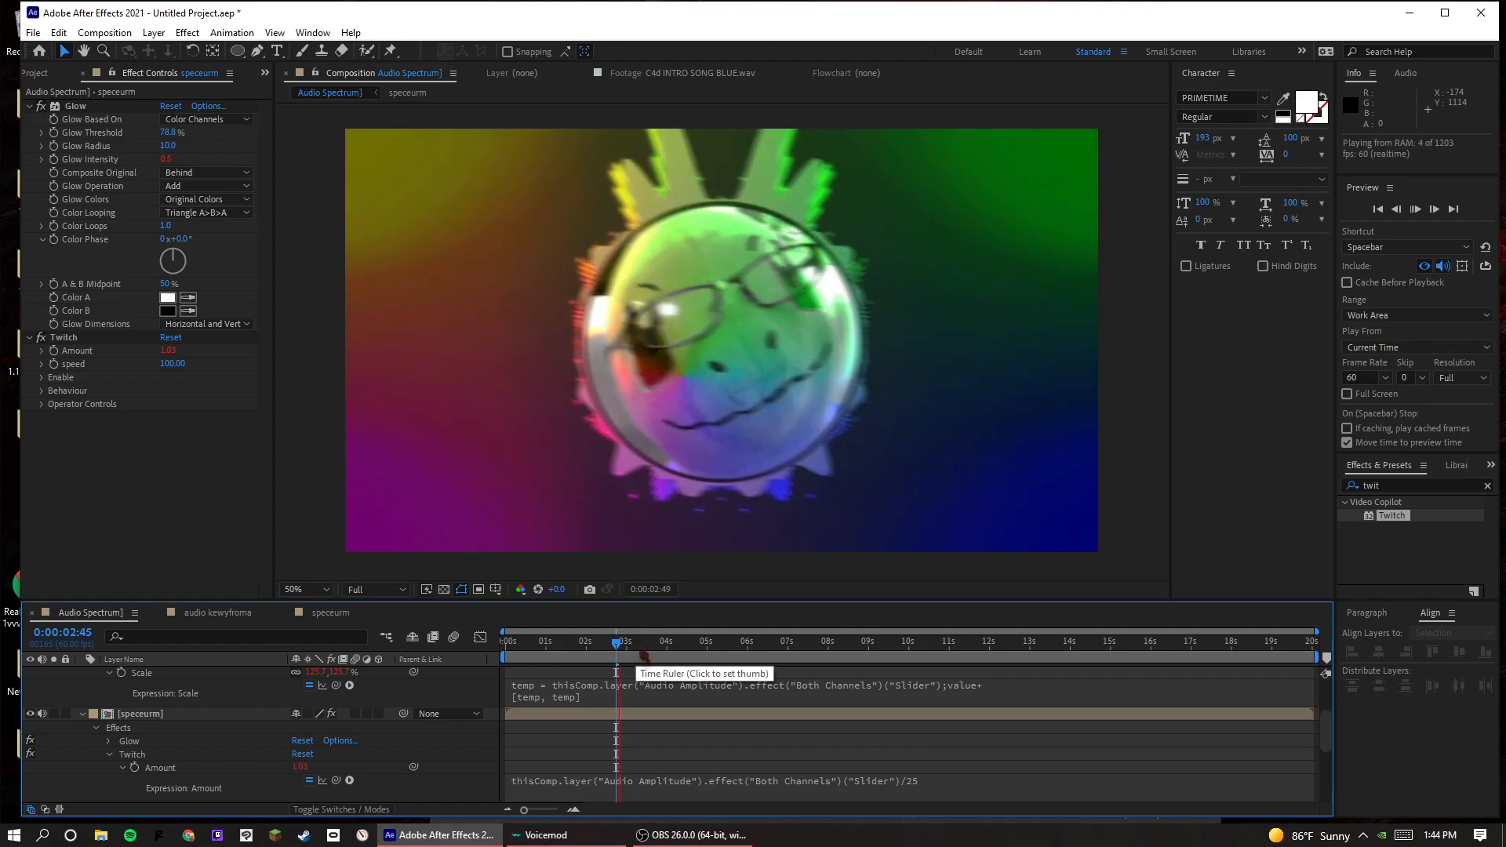
- Try a divisor of 10 in the Twitch Amount expression, replace it with 5, and check the twitch at about 6 seconds
click(1033, 784)
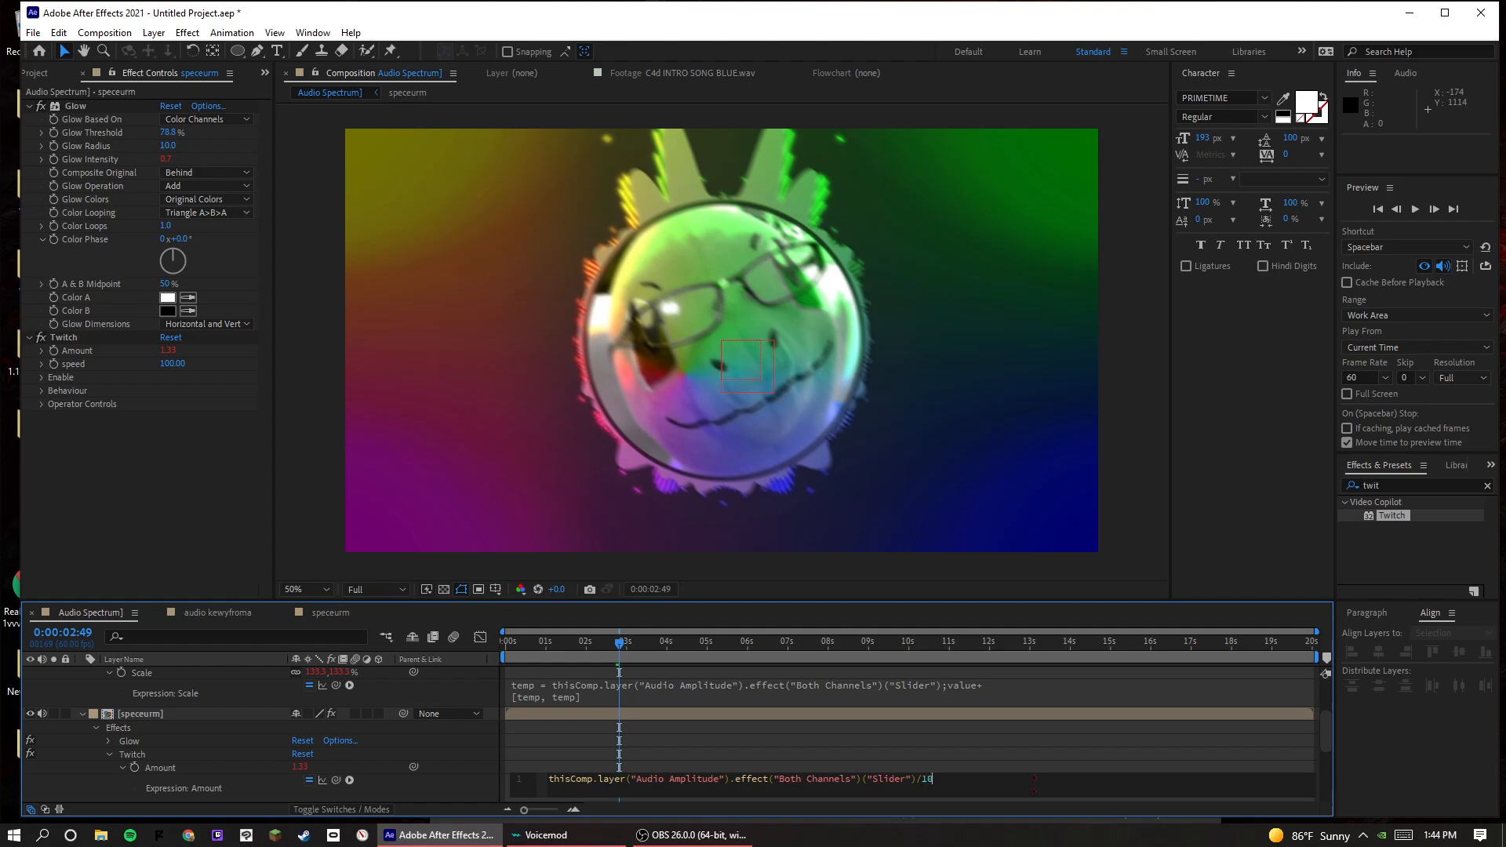
click(1029, 752)
click(1004, 784)
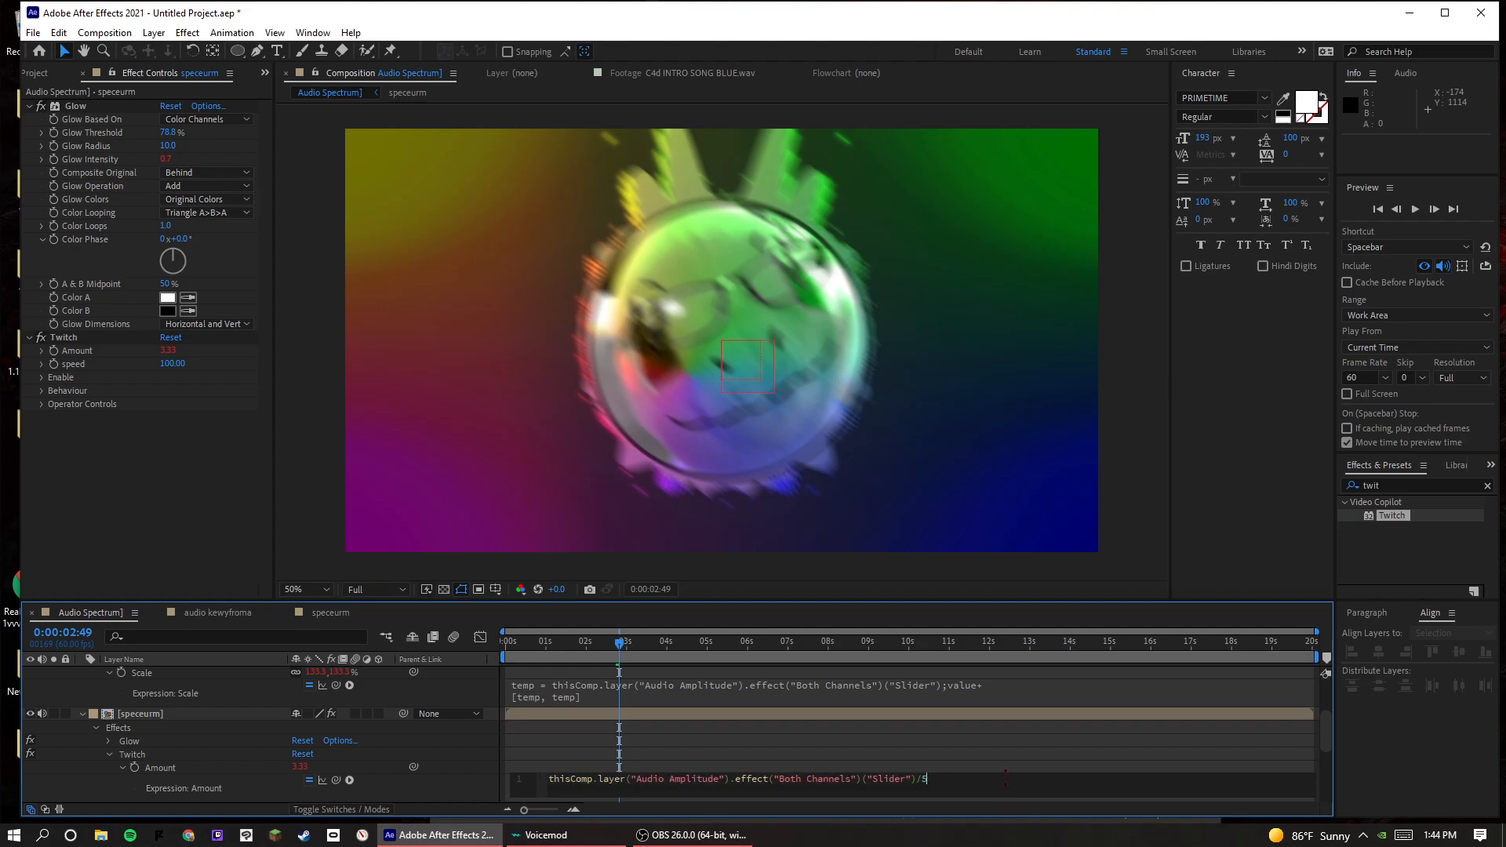
click(1024, 757)
click(763, 656)
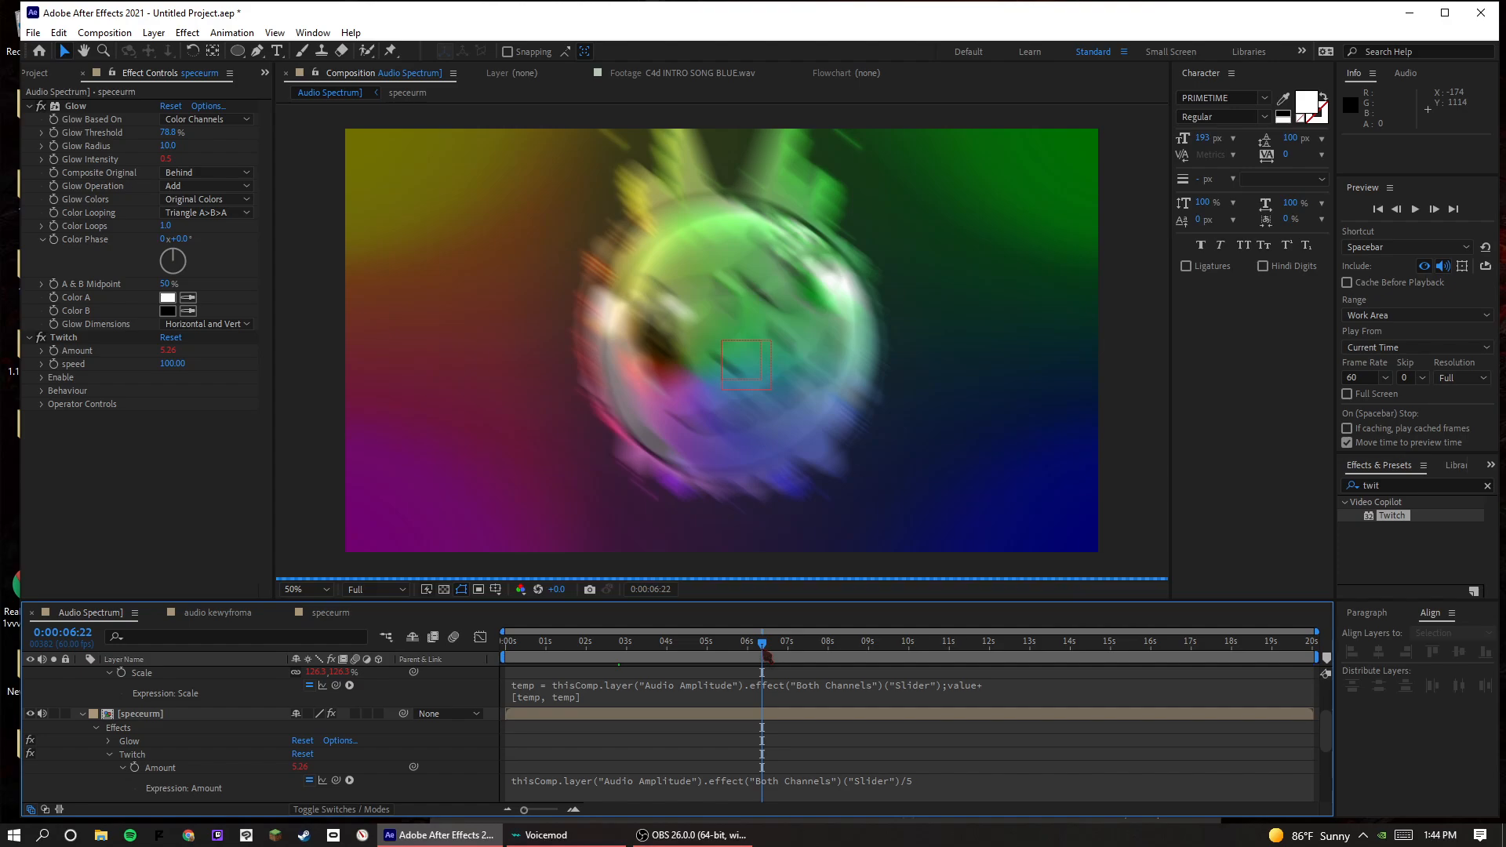
- Preview the Audio Spectrum composition from its first frame to judge the stronger twitch
key(Home)
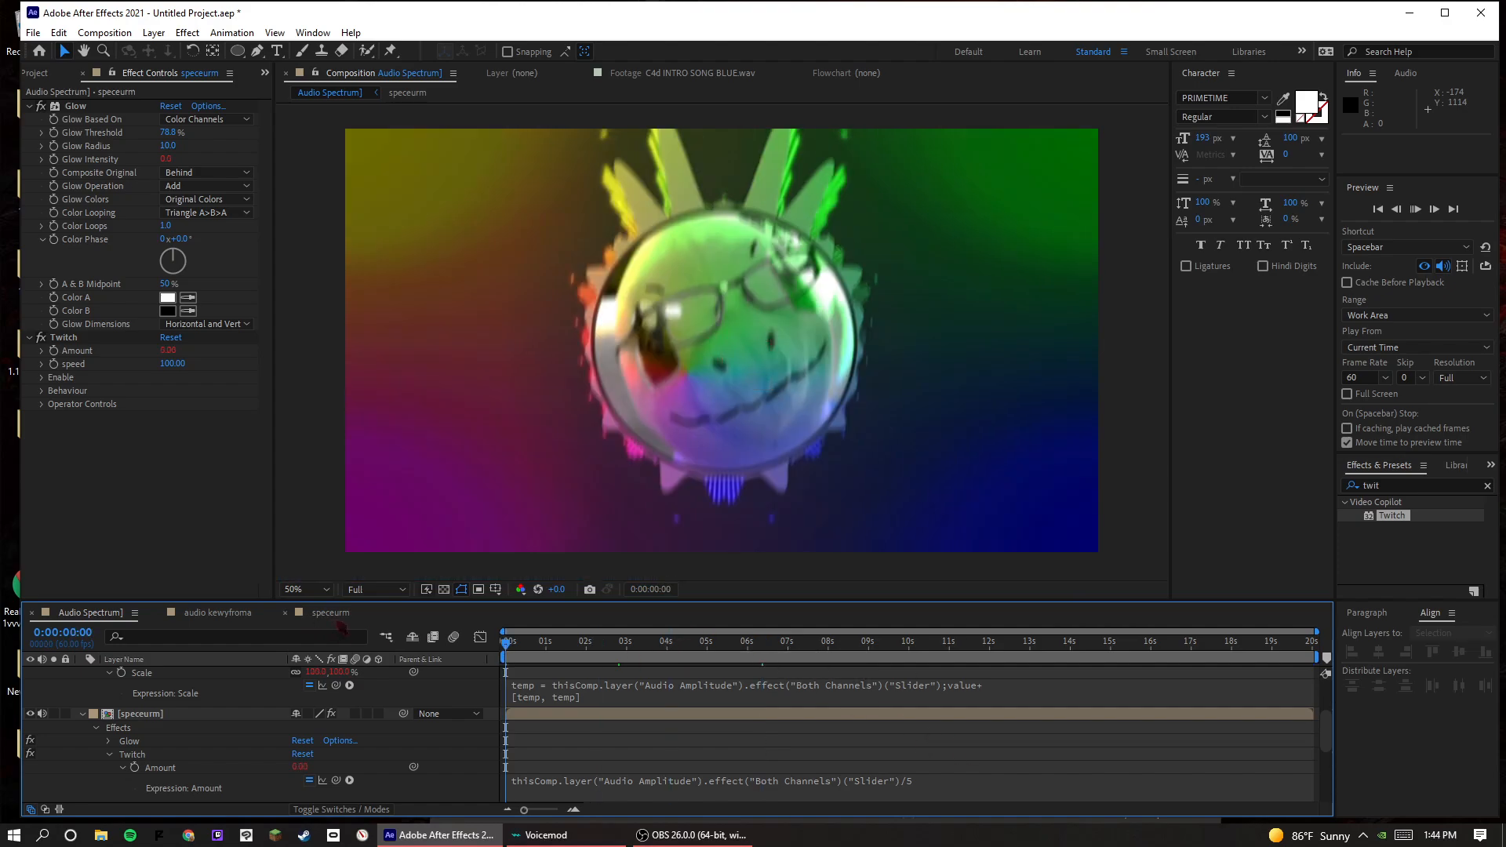
key(space)
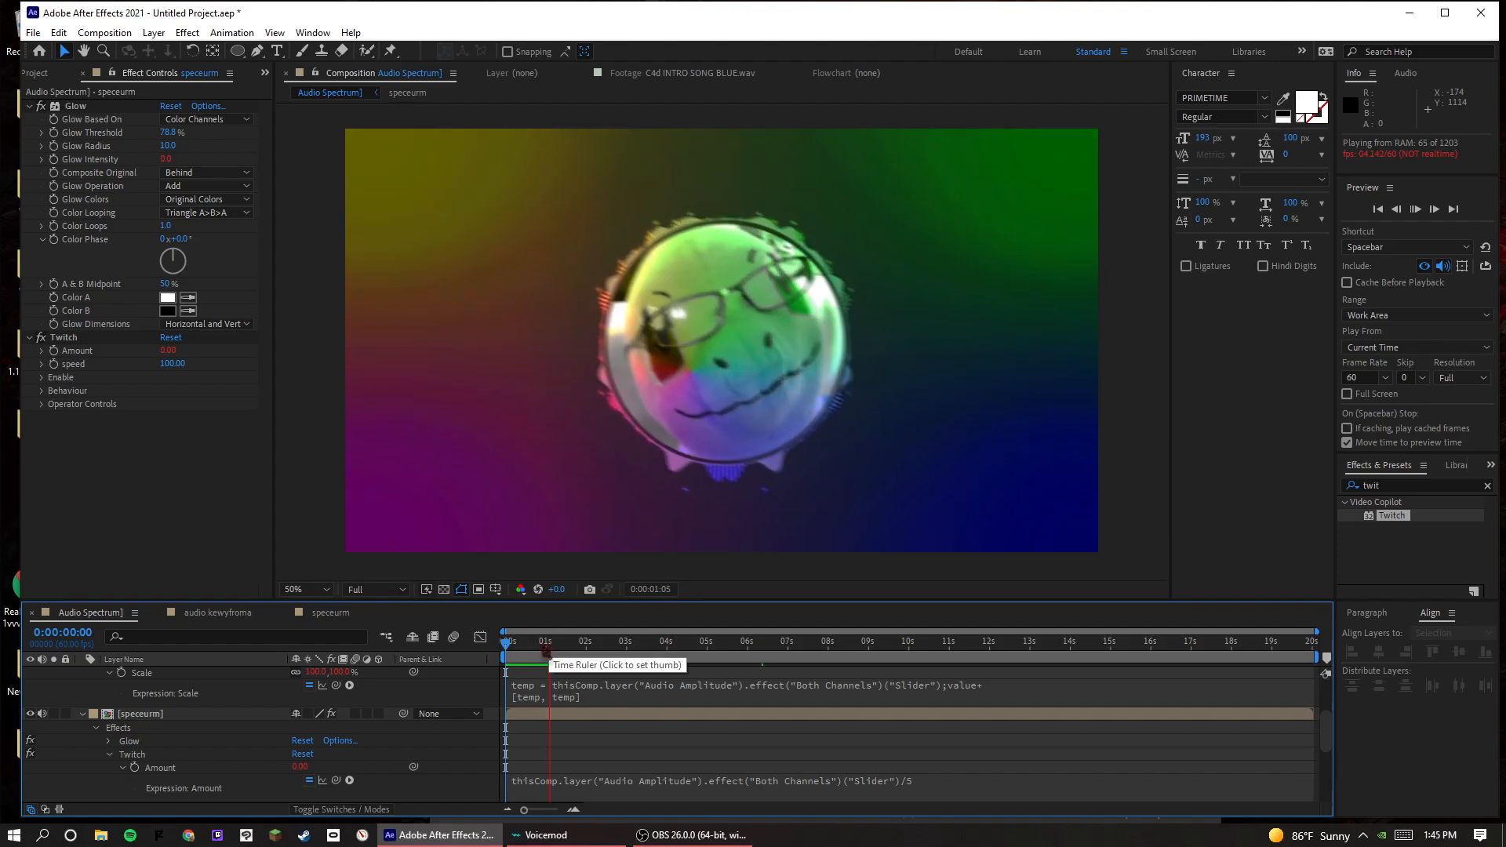
drag(546, 652, 505, 652)
key(space)
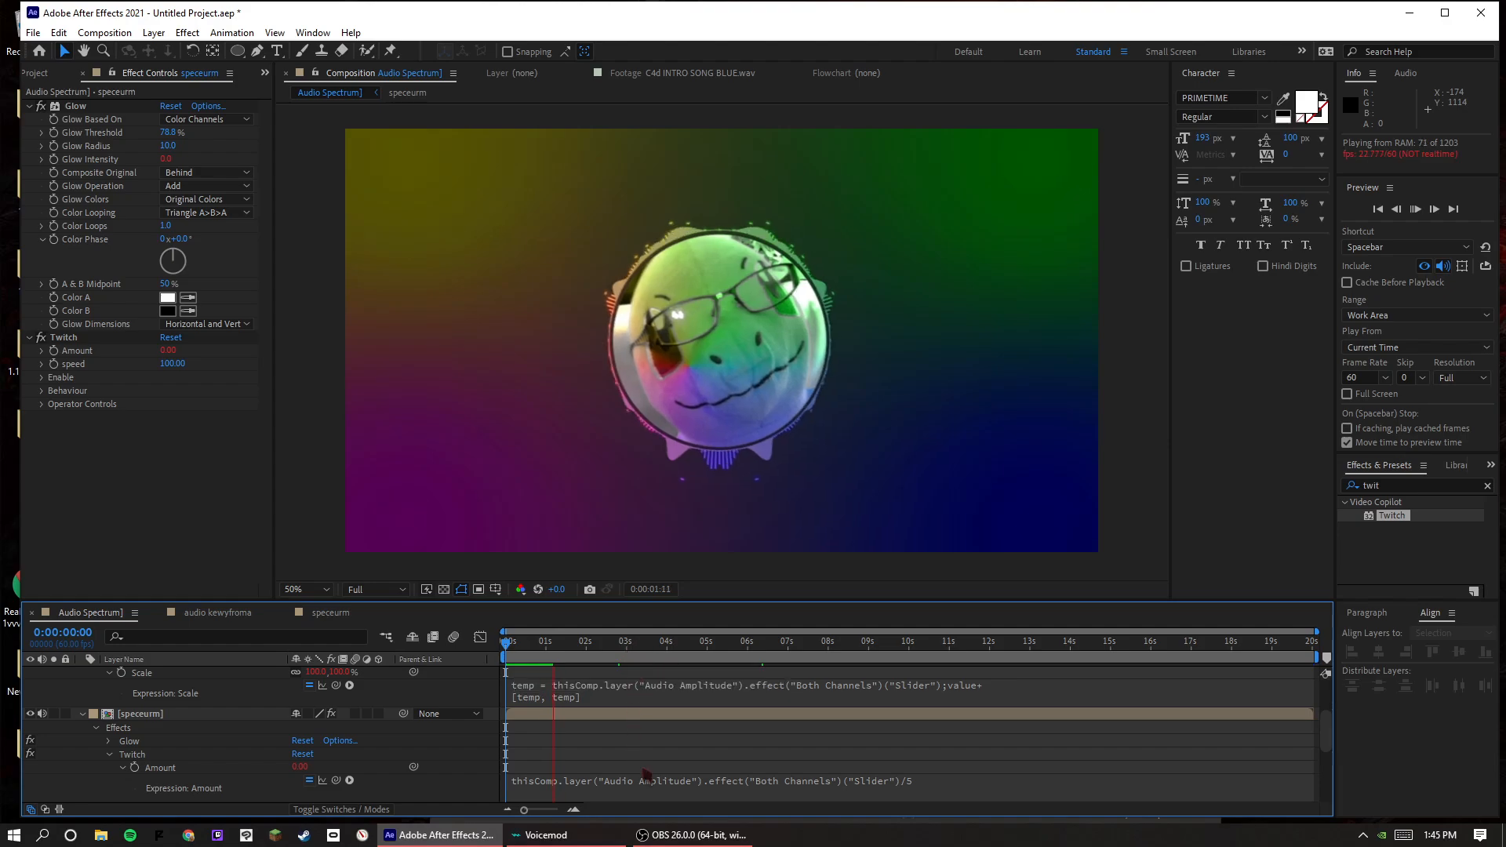
click(698, 835)
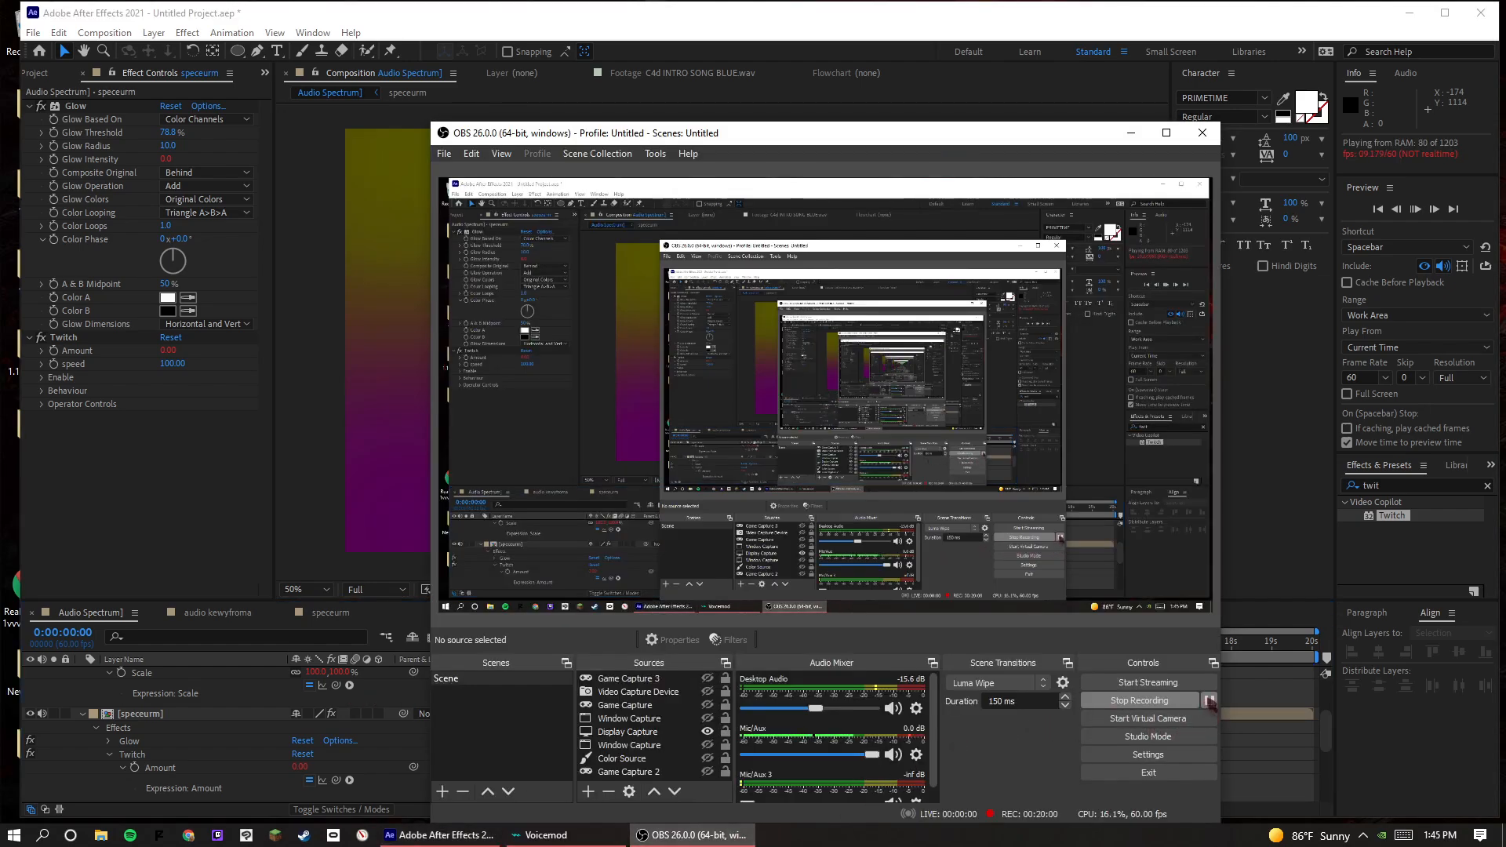
click(1208, 700)
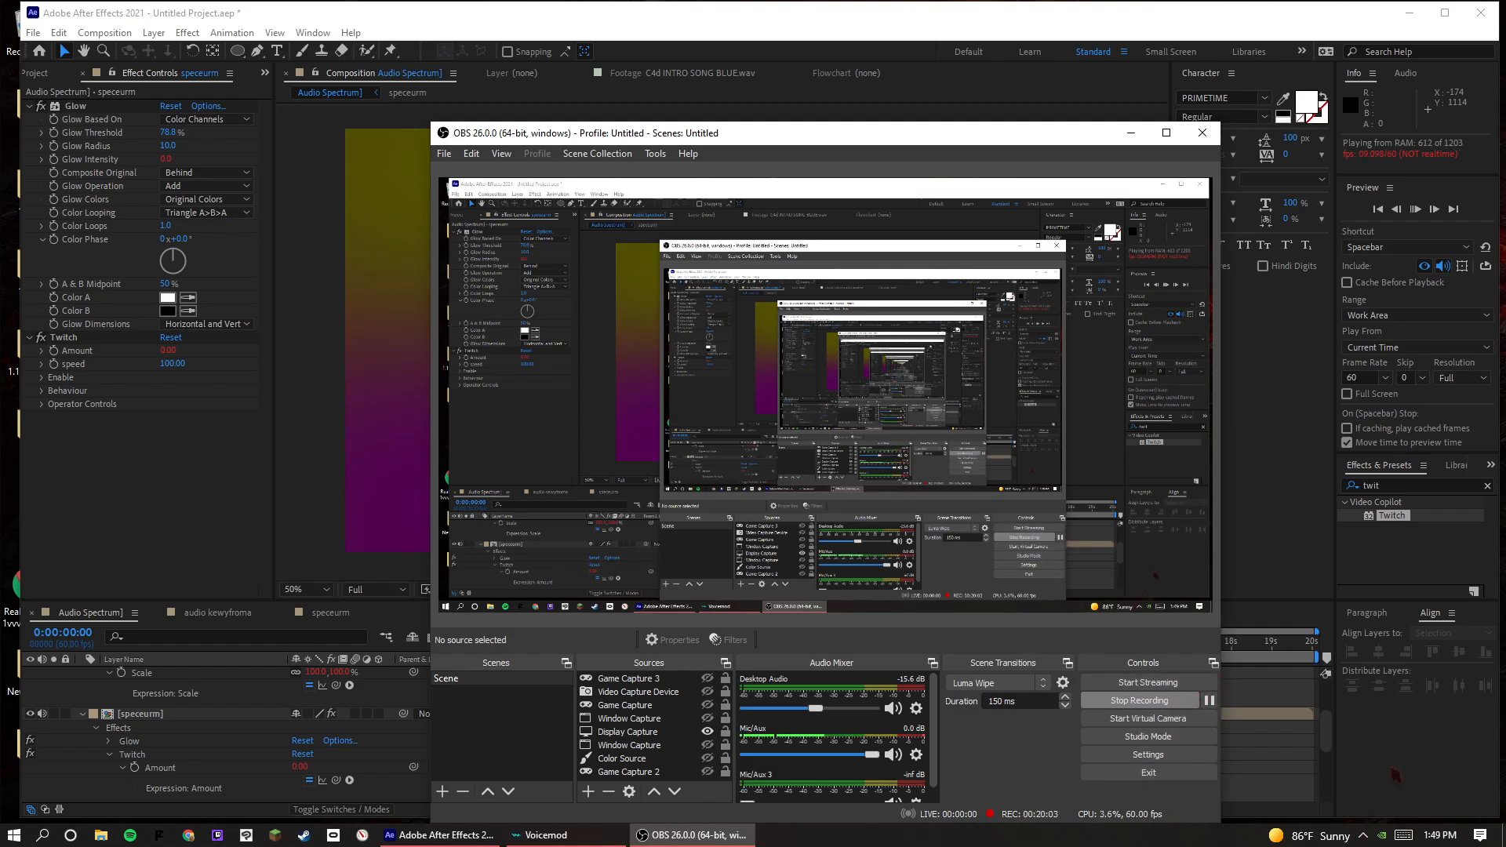
click(1395, 775)
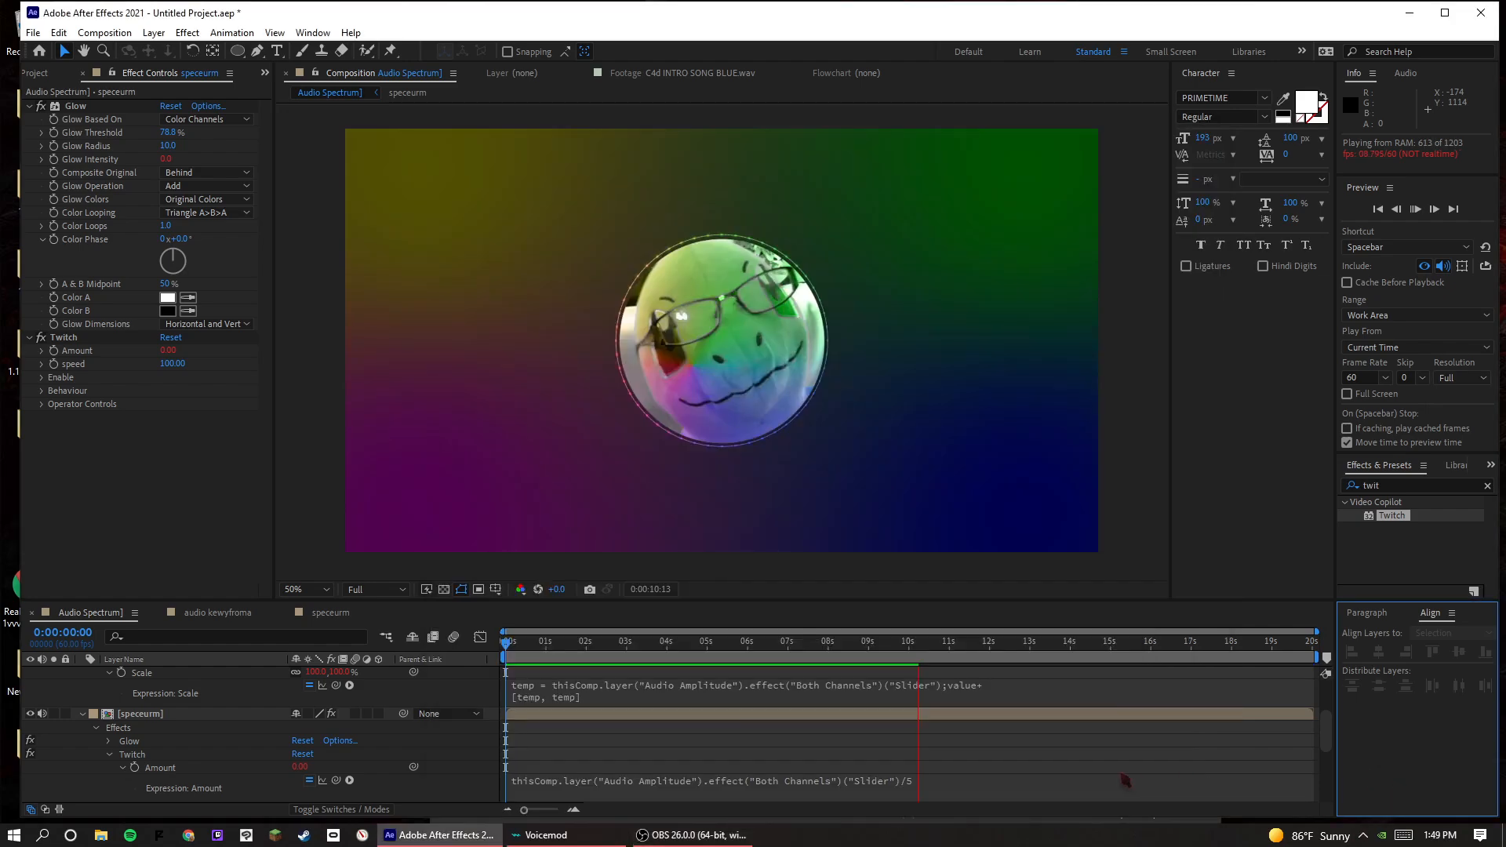
- Play the cached first ten seconds of the visualizer with the twitch applied, restarting playback from the beginning
click(437, 658)
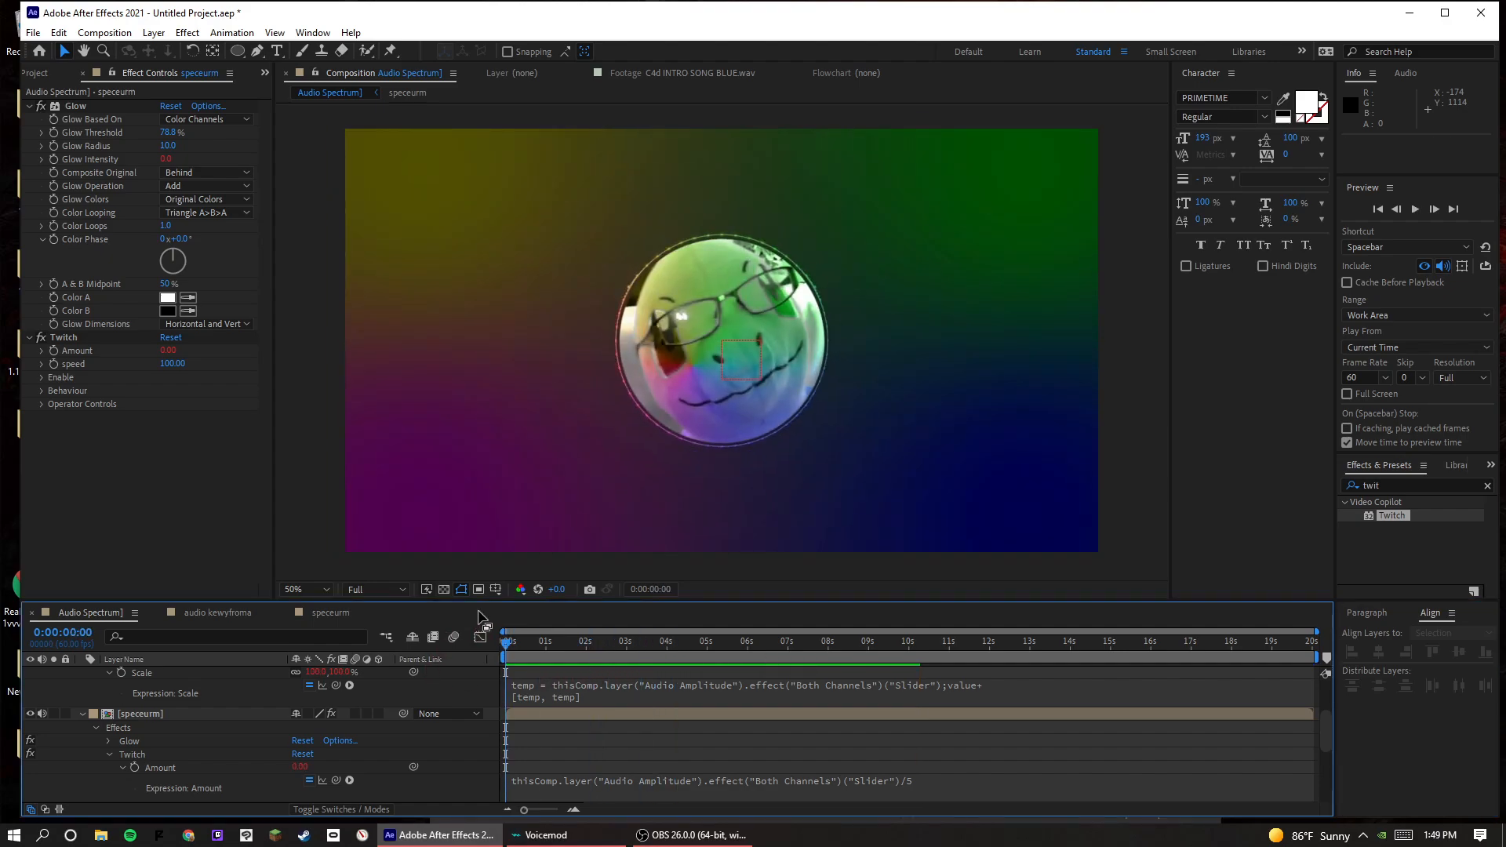
key(space)
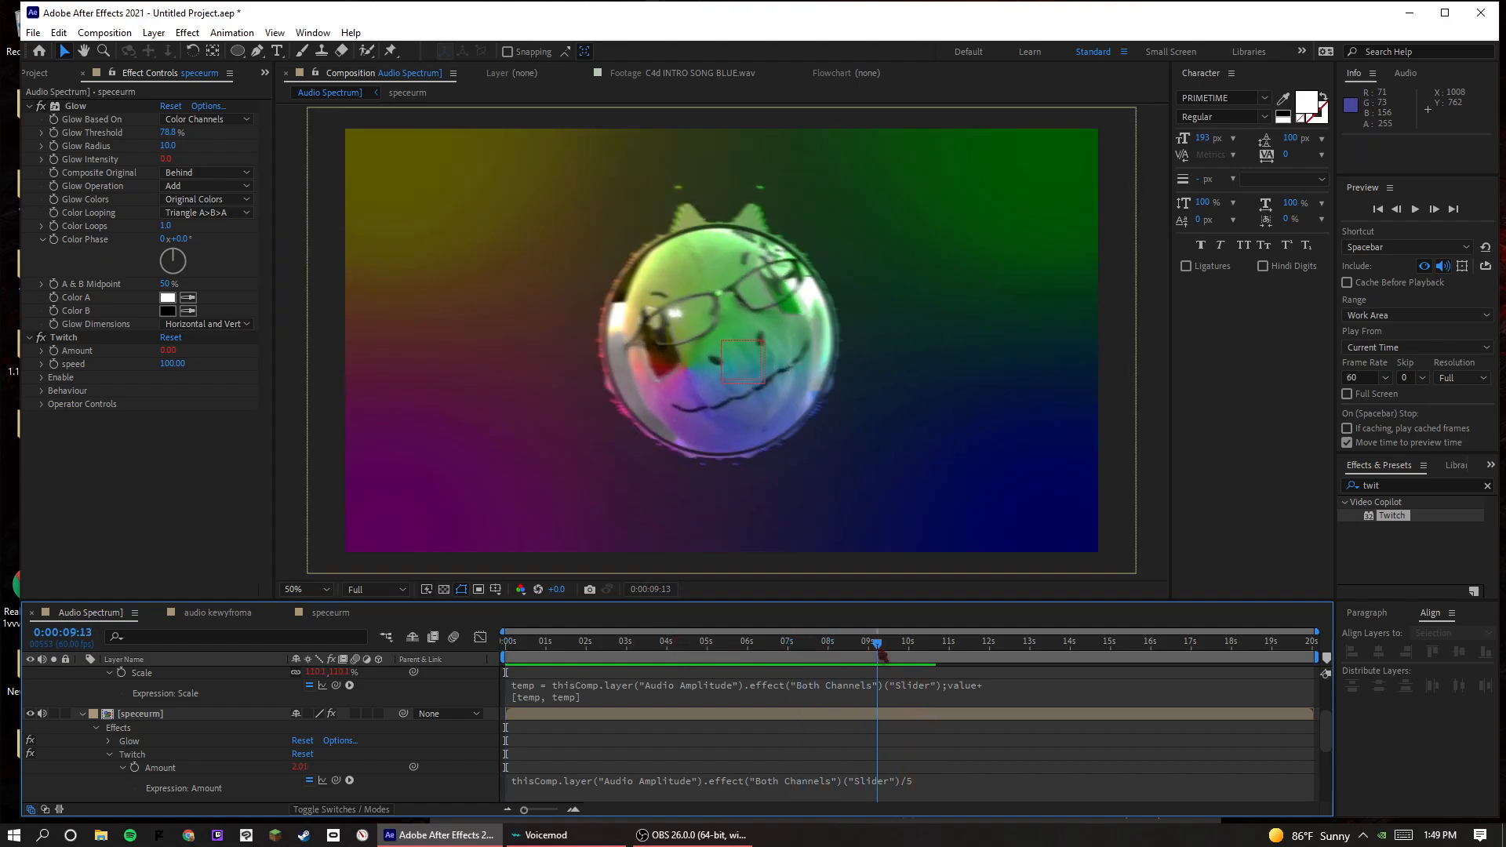
click(905, 652)
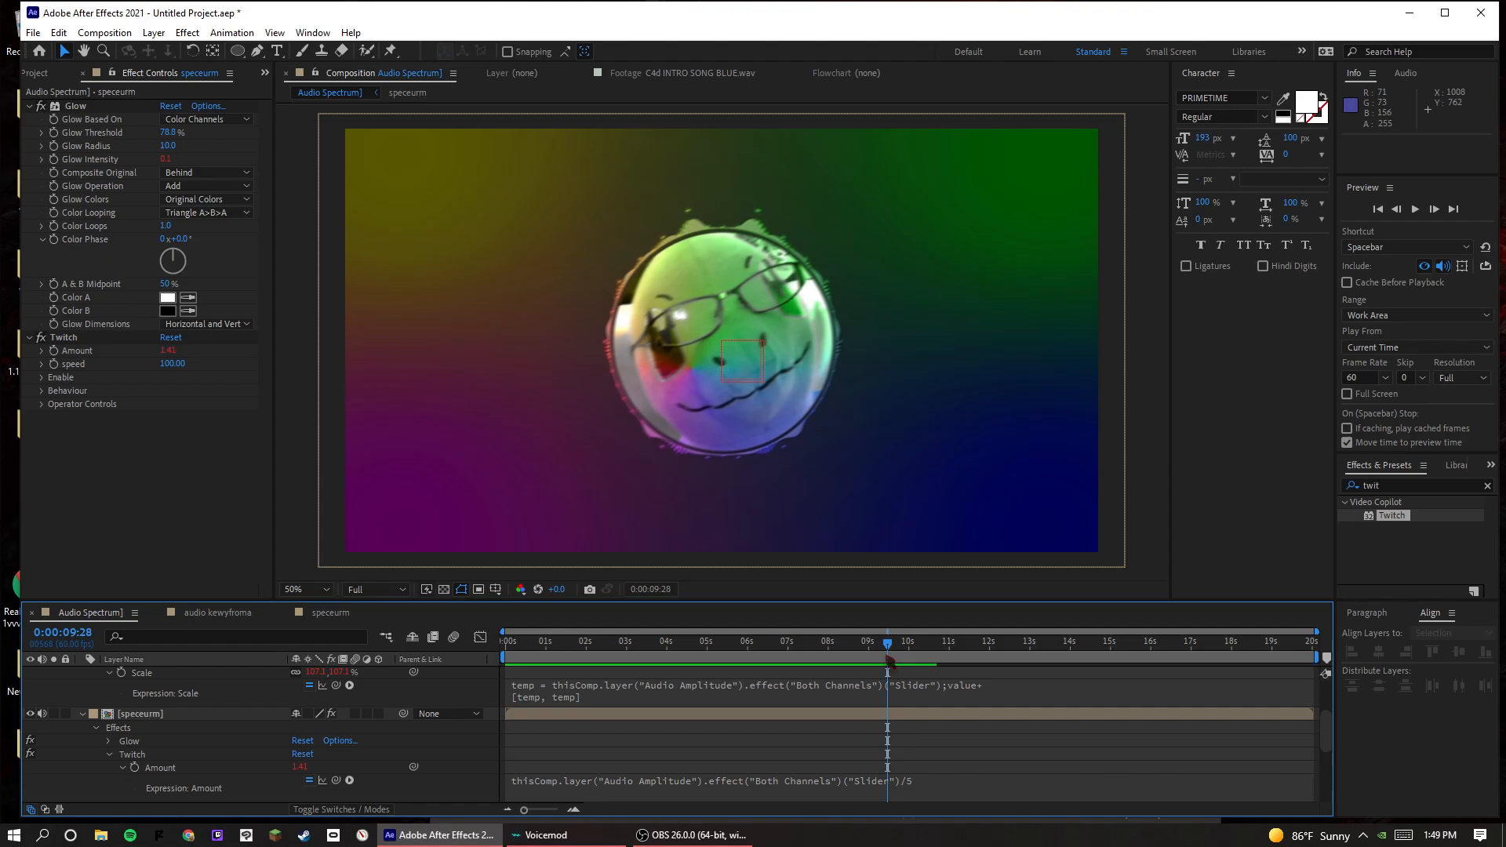
key(Home)
key(space)
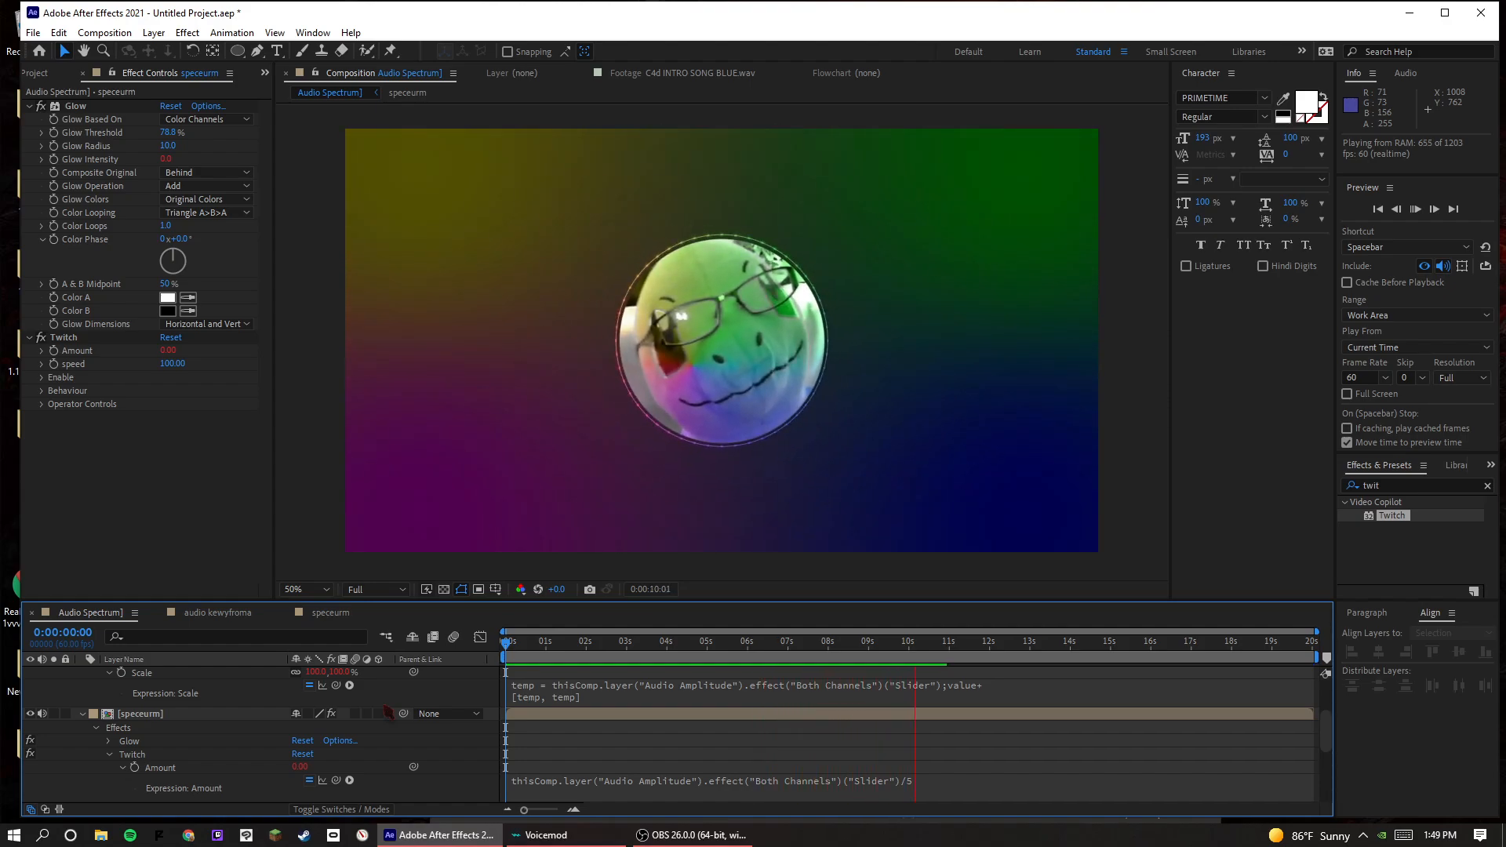
key(space)
- Collapse the properties of the Audio Amplitude and Null 1 layers and copy the Audio Amplitude layer
scroll(674, 738, up, 3)
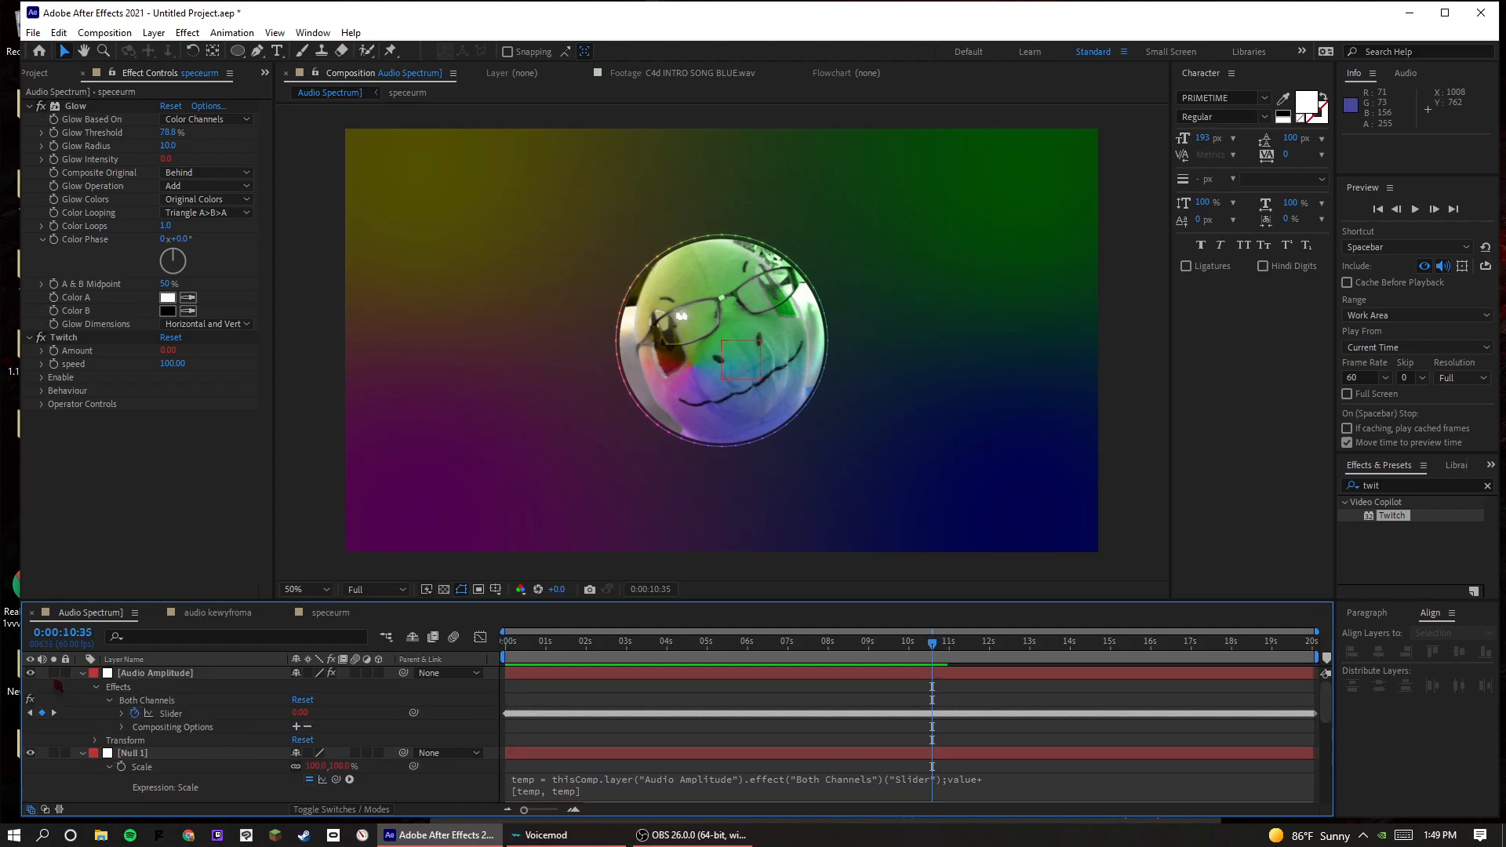
click(82, 673)
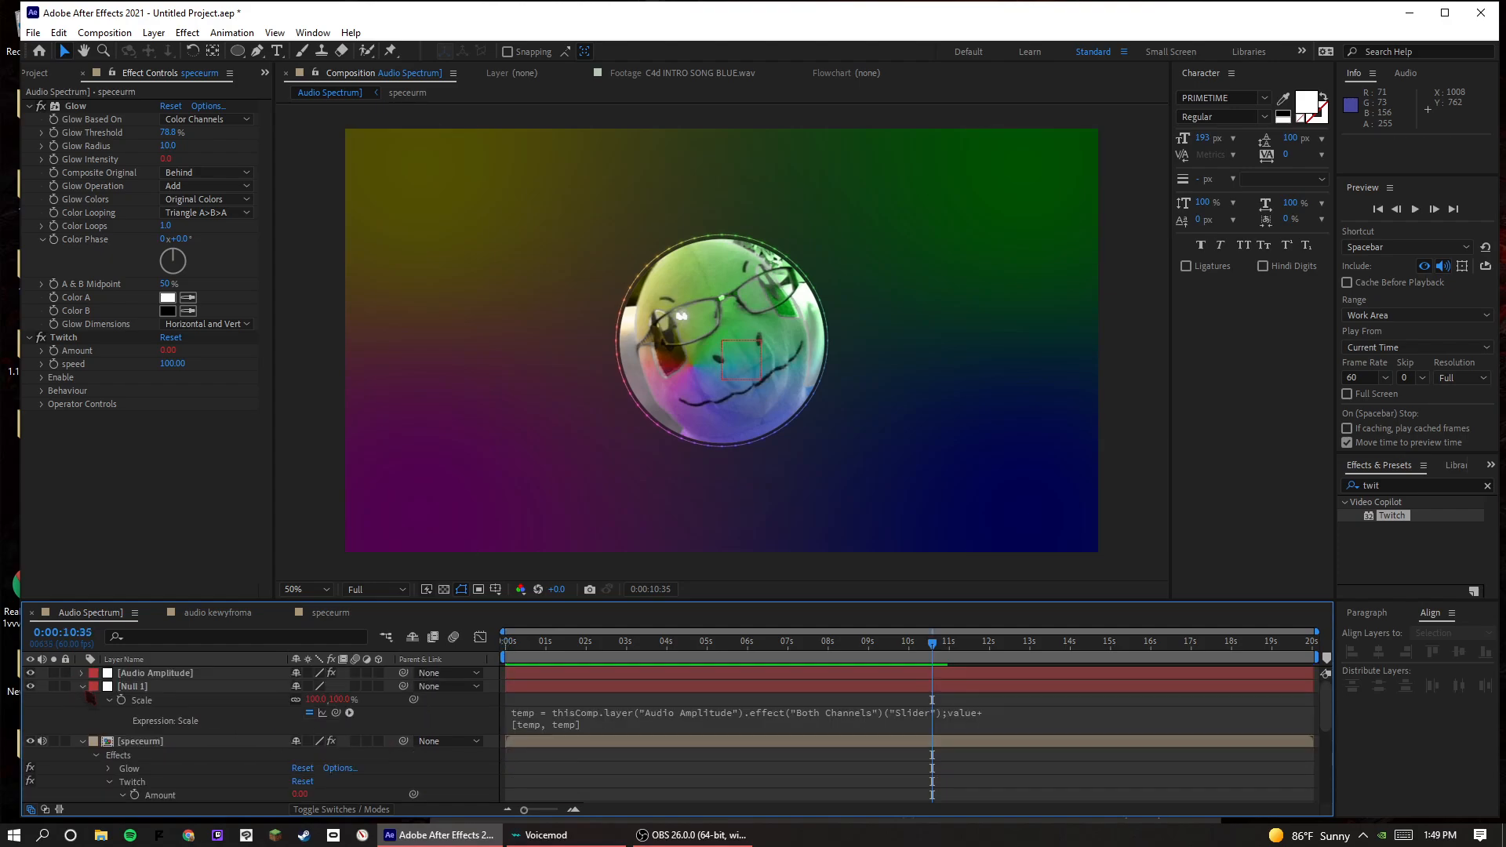
click(82, 686)
click(141, 675)
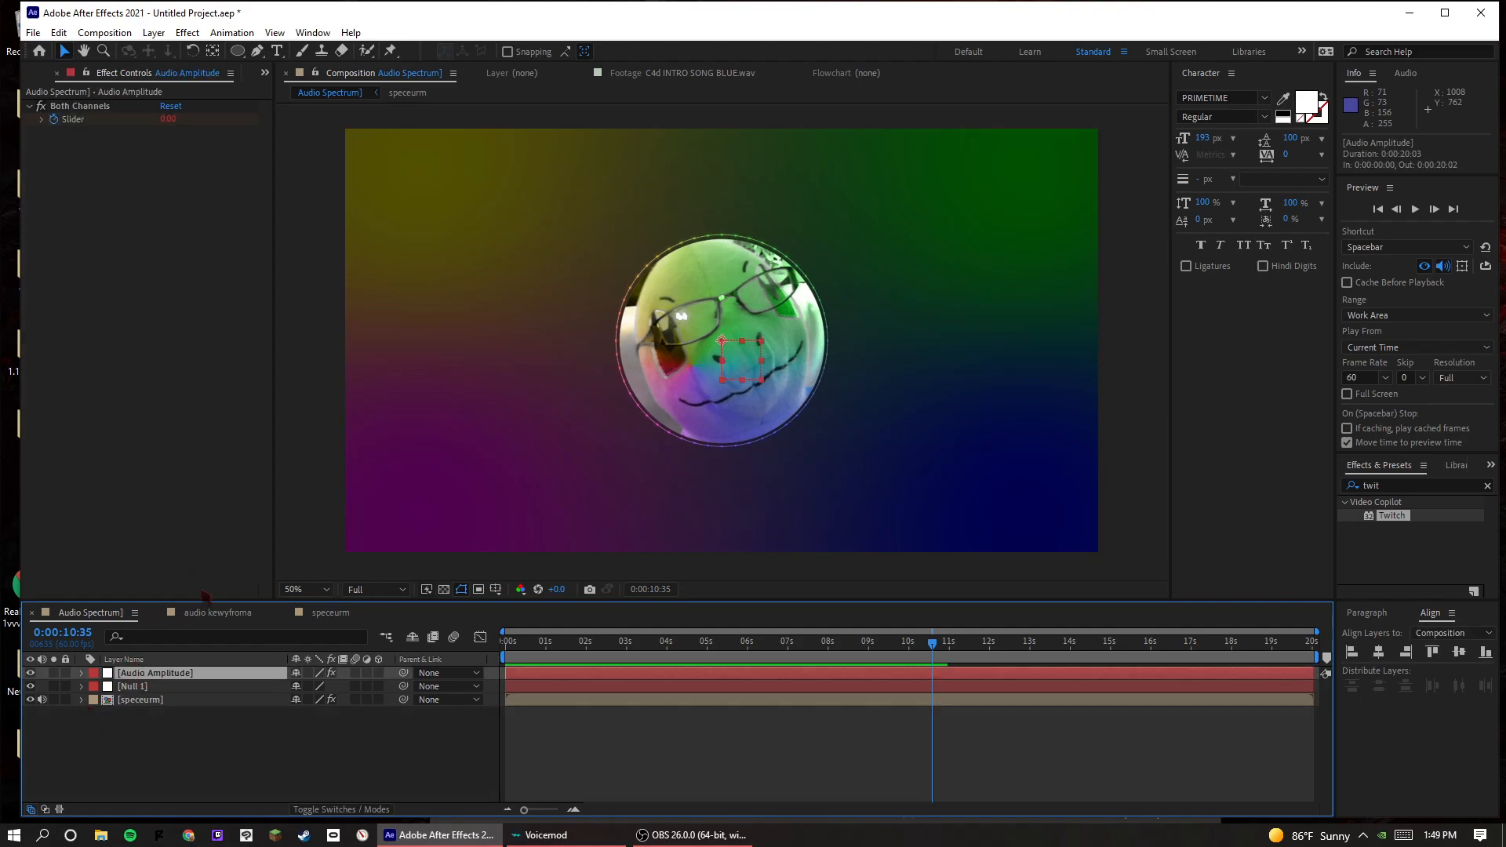
key(ctrl+c)
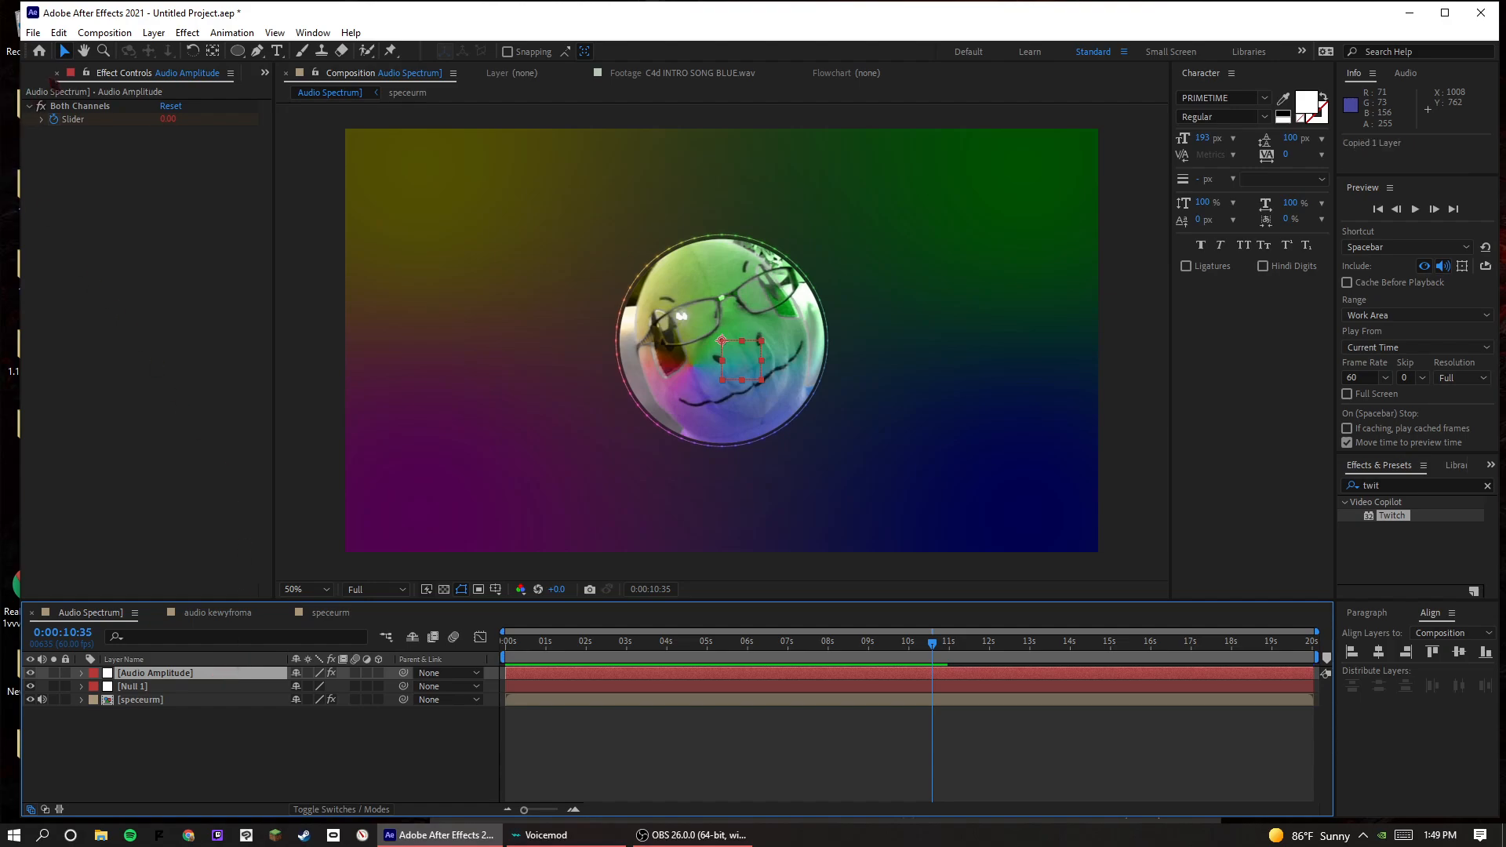
- Create a new 1920 × 1080, 60 fps composition named particles
click(45, 75)
click(174, 675)
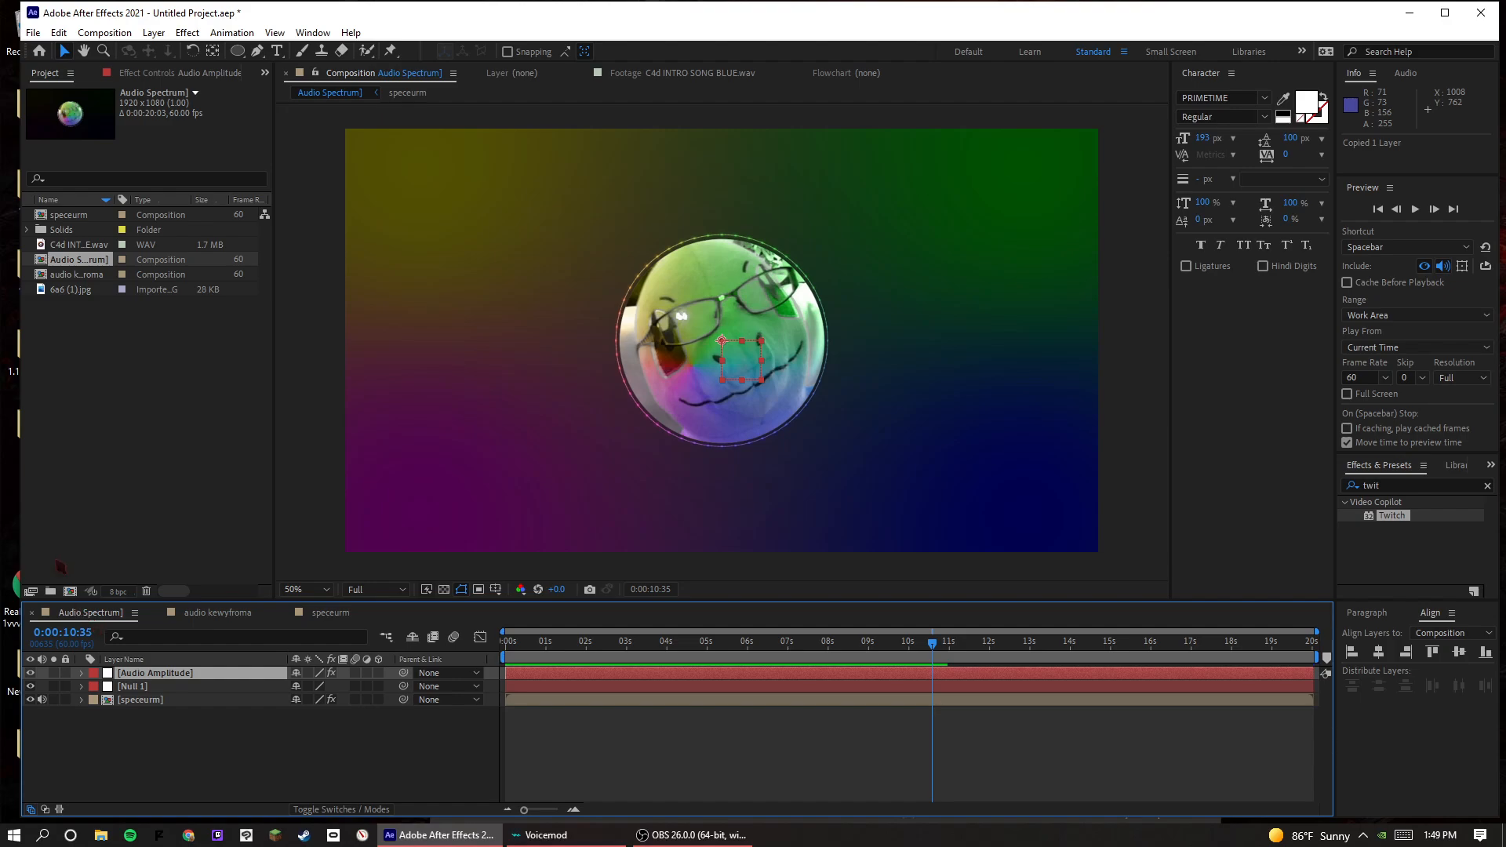
click(70, 591)
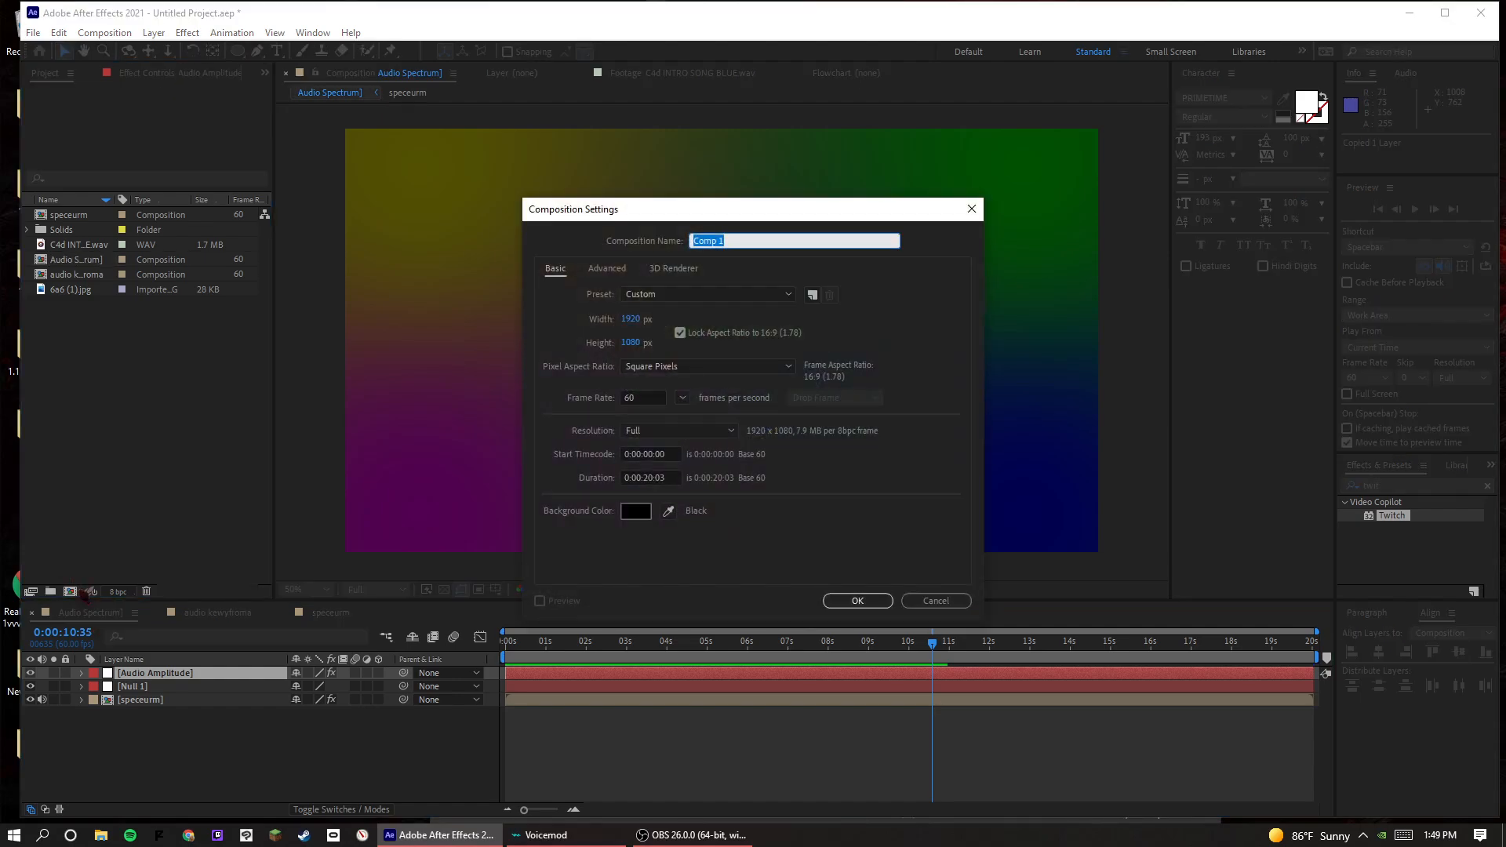
text(particles)
key(Return)
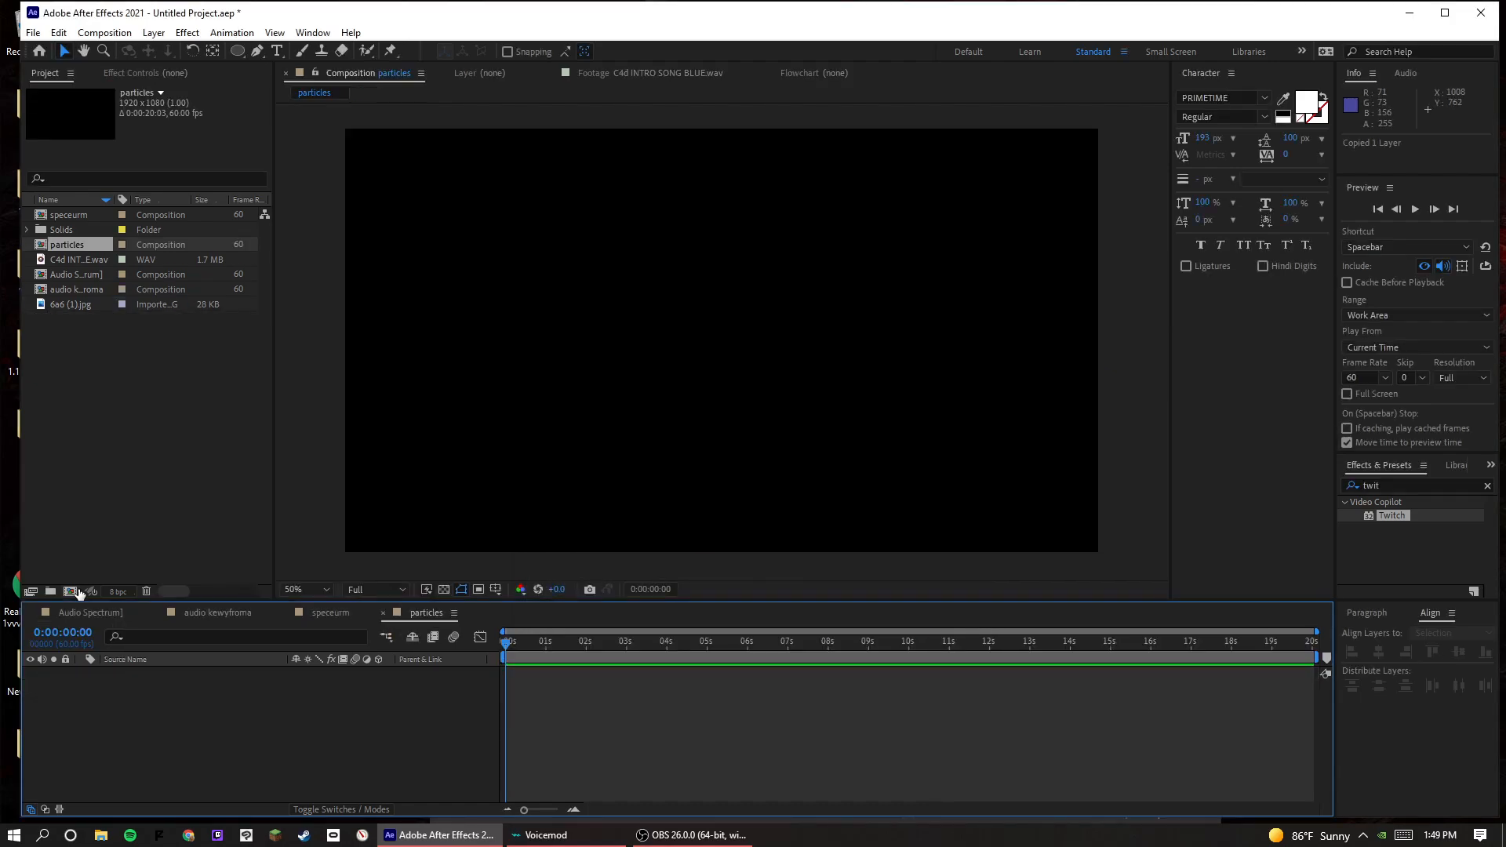
- Add a lime green solid filling the frame of the particles composition
right_click(374, 757)
mouse_move(417, 569)
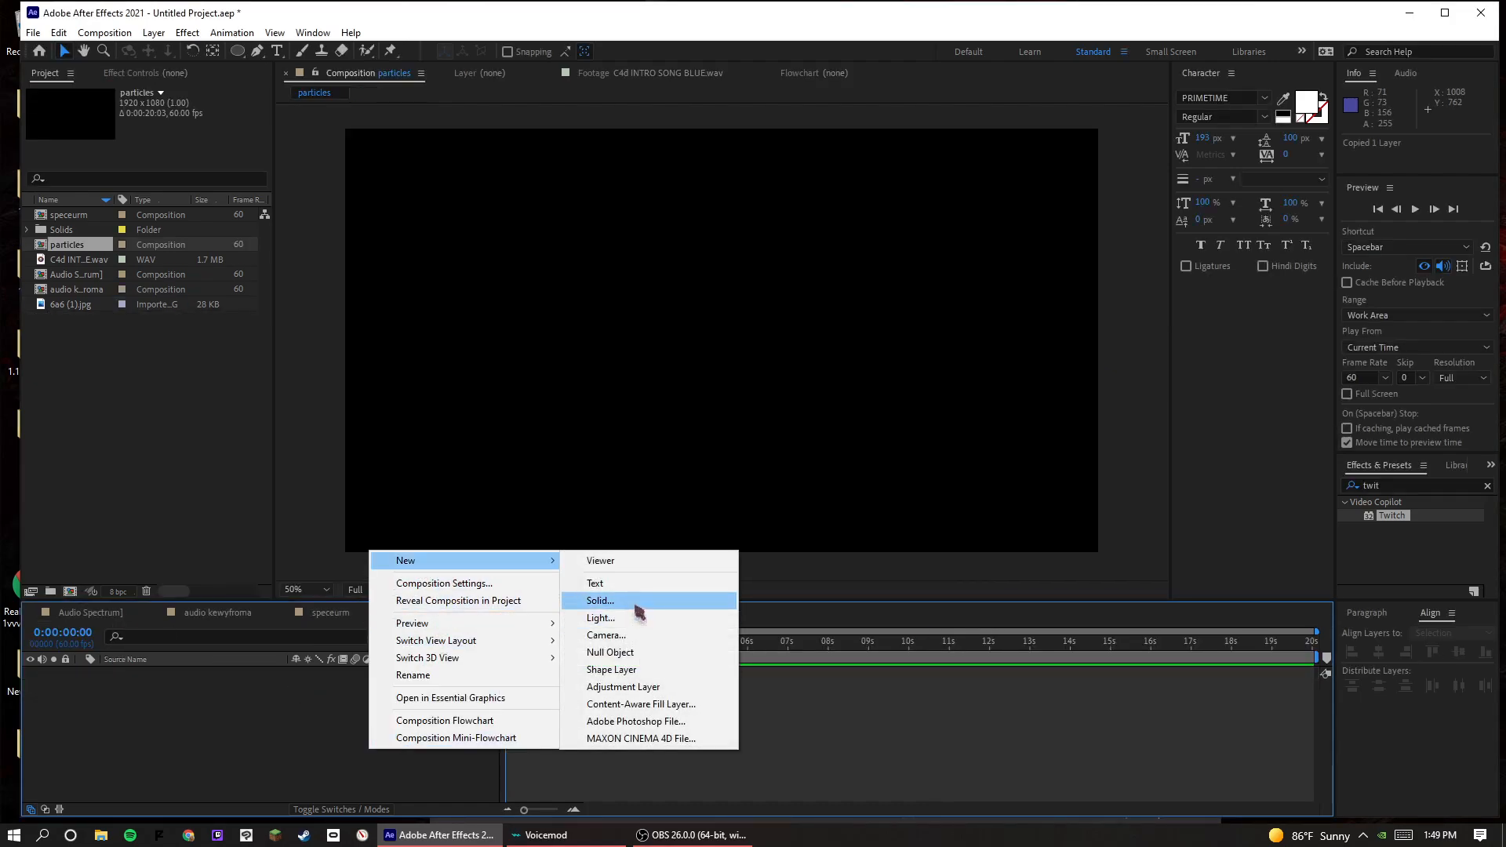
click(605, 599)
click(809, 557)
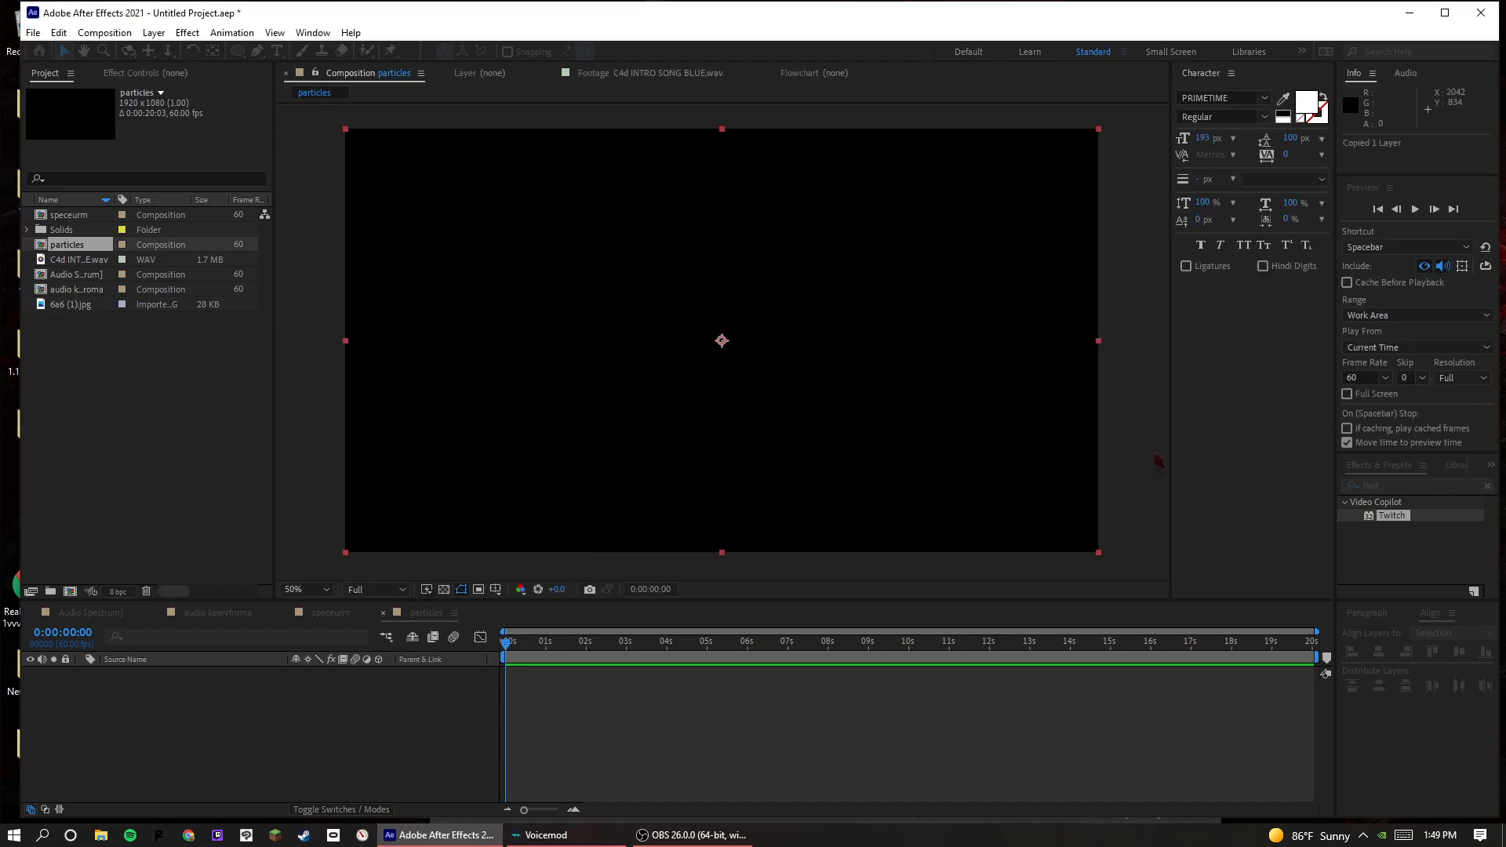
- Search the effects for "cc part", apply CC Particle World to the lime green solid, and preview the particles
click(1372, 485)
text(cc)
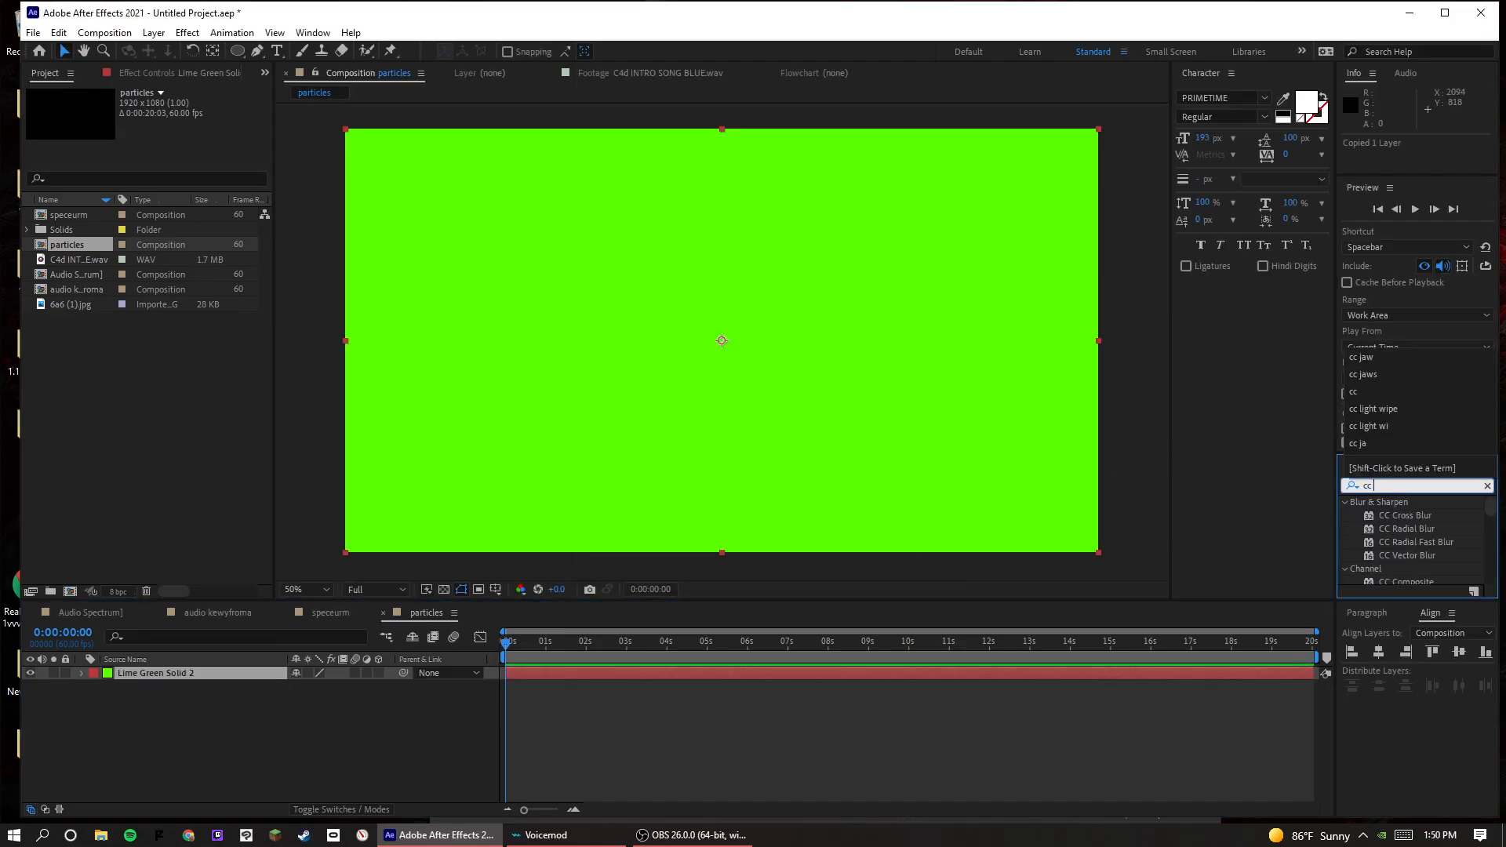
text( part)
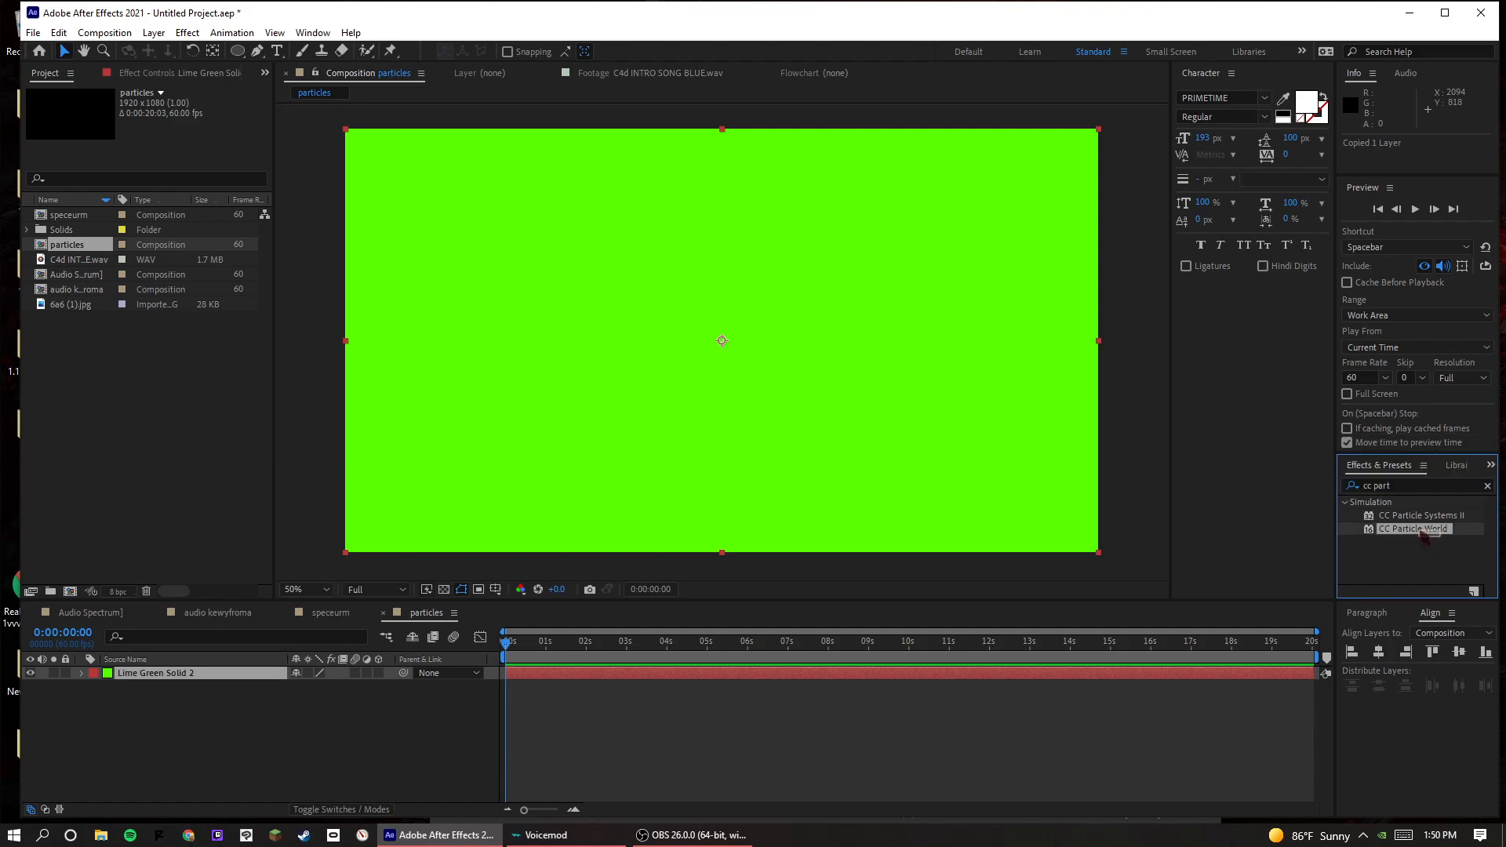
drag(1435, 530, 238, 654)
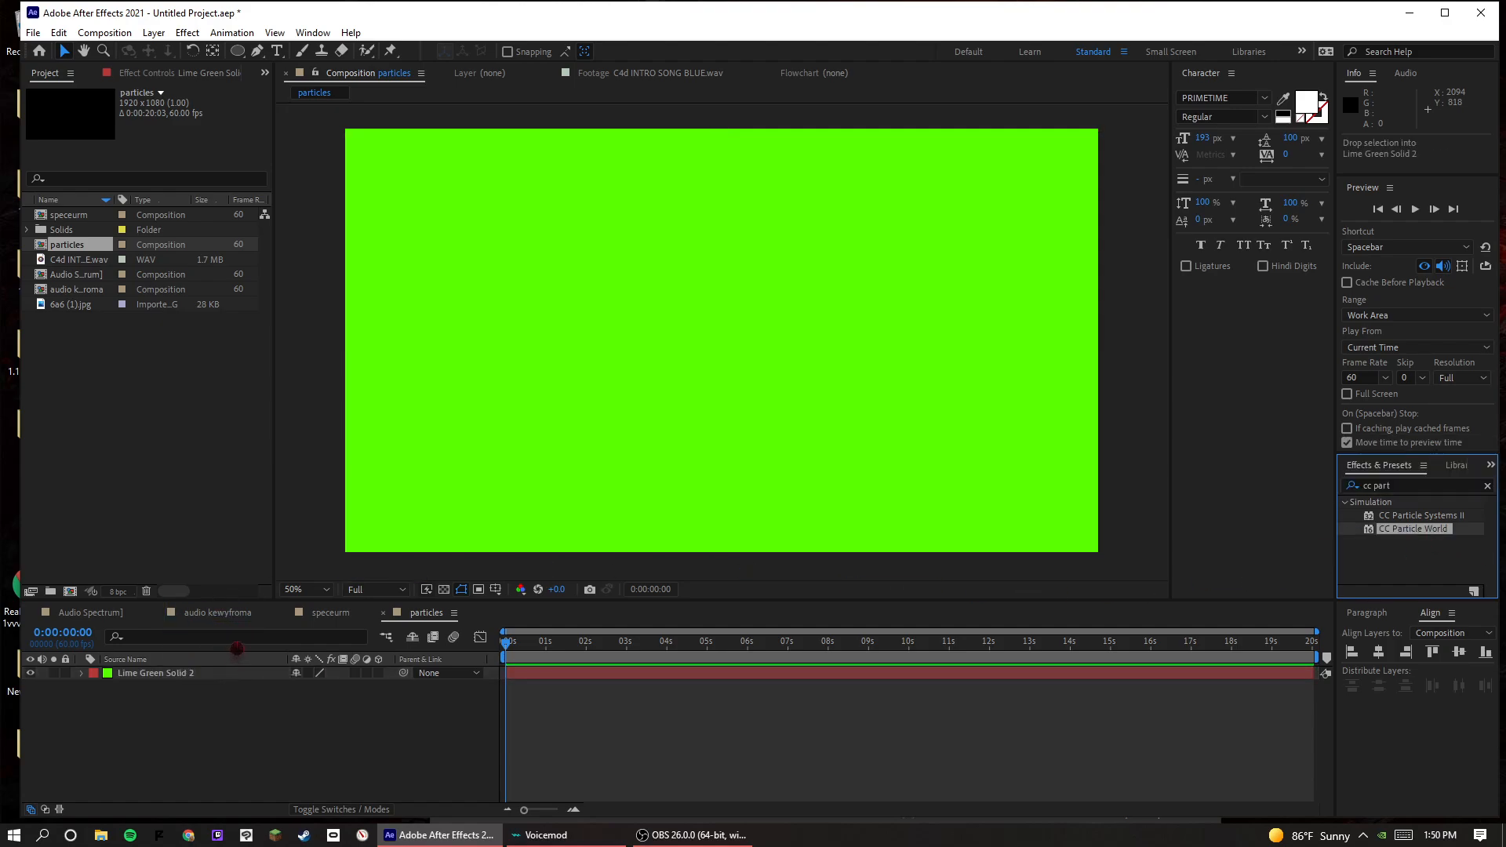
drag(316, 694, 298, 672)
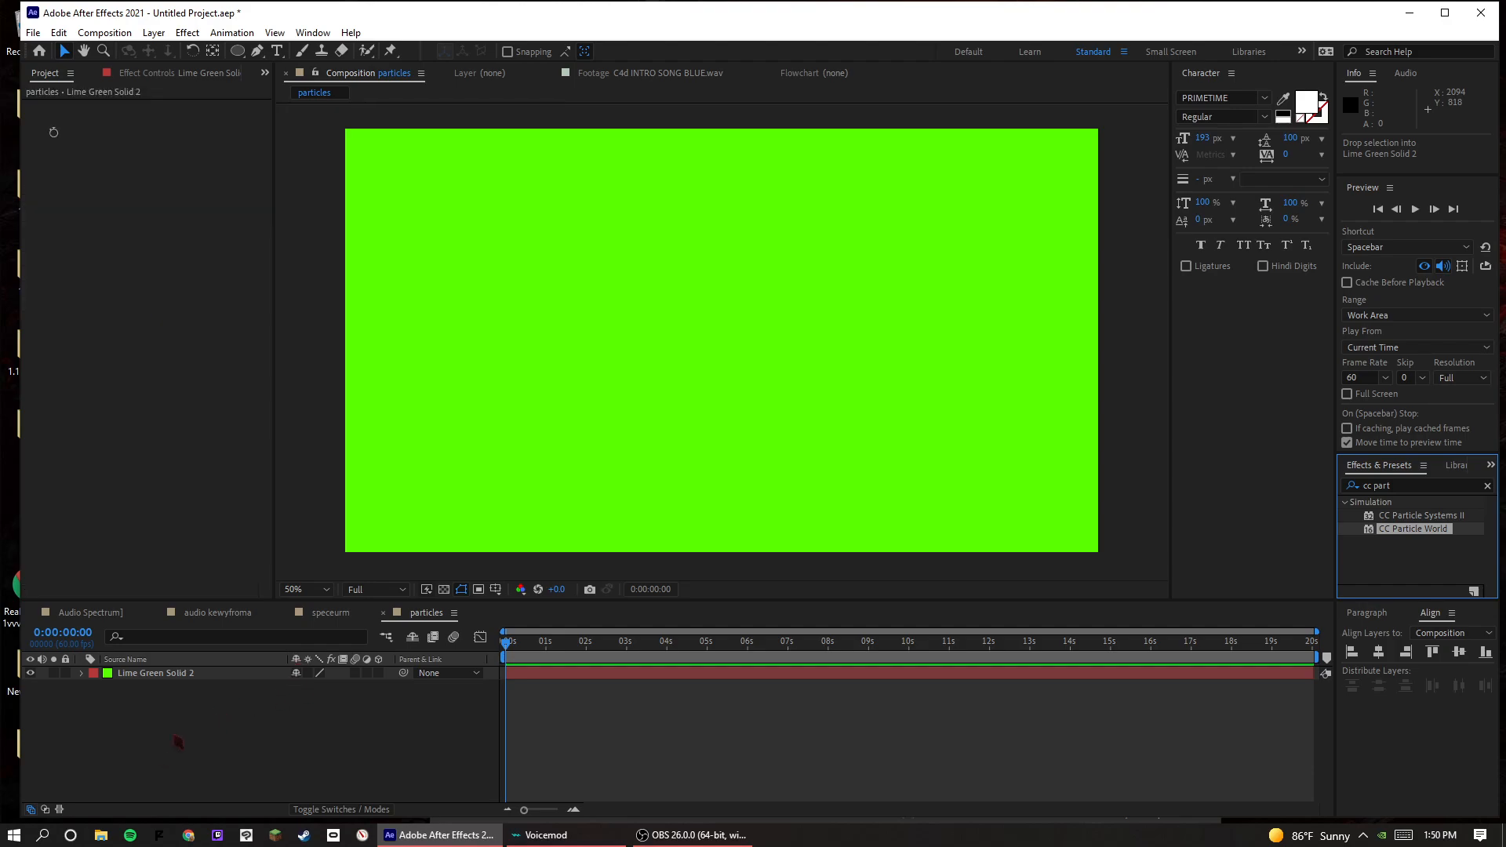
key(space)
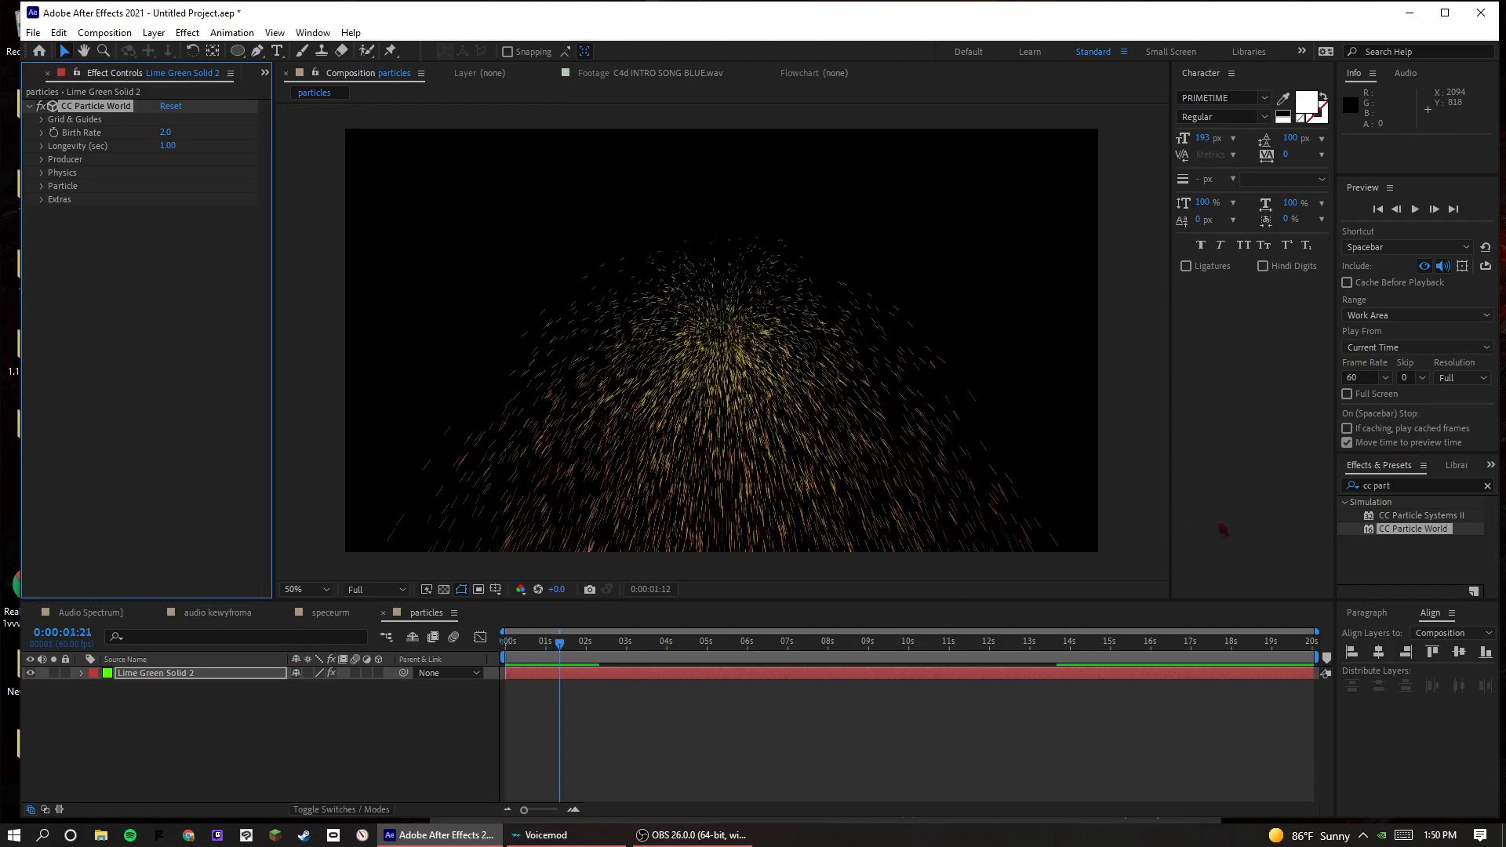
- Search the effects for "4-color" and apply 4-Color Gradient to the particle solid
click(1424, 506)
text(4 c)
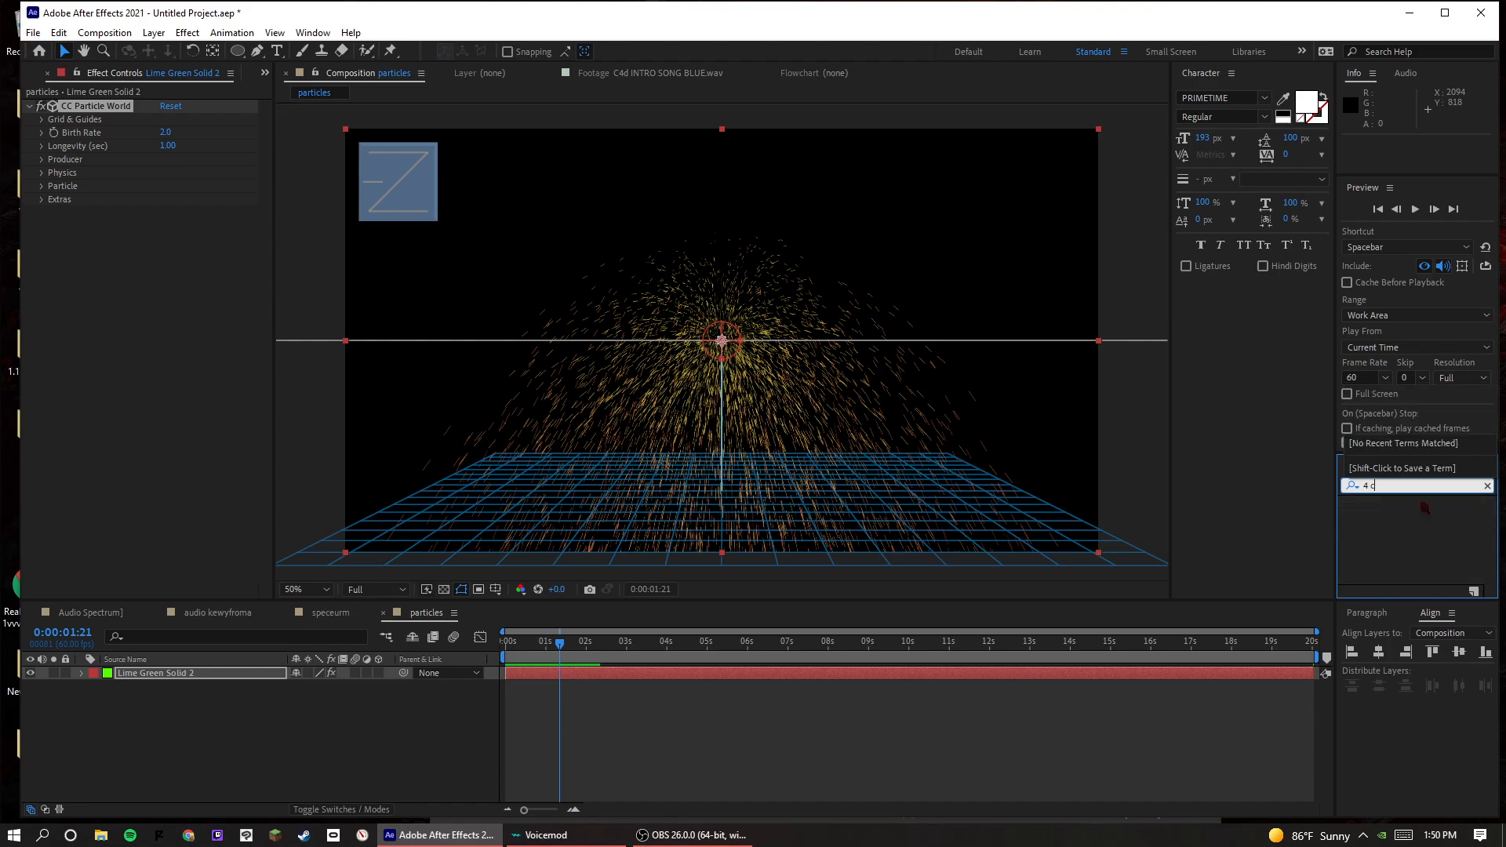
text(ol)
key(ctrl+a)
text(4-color)
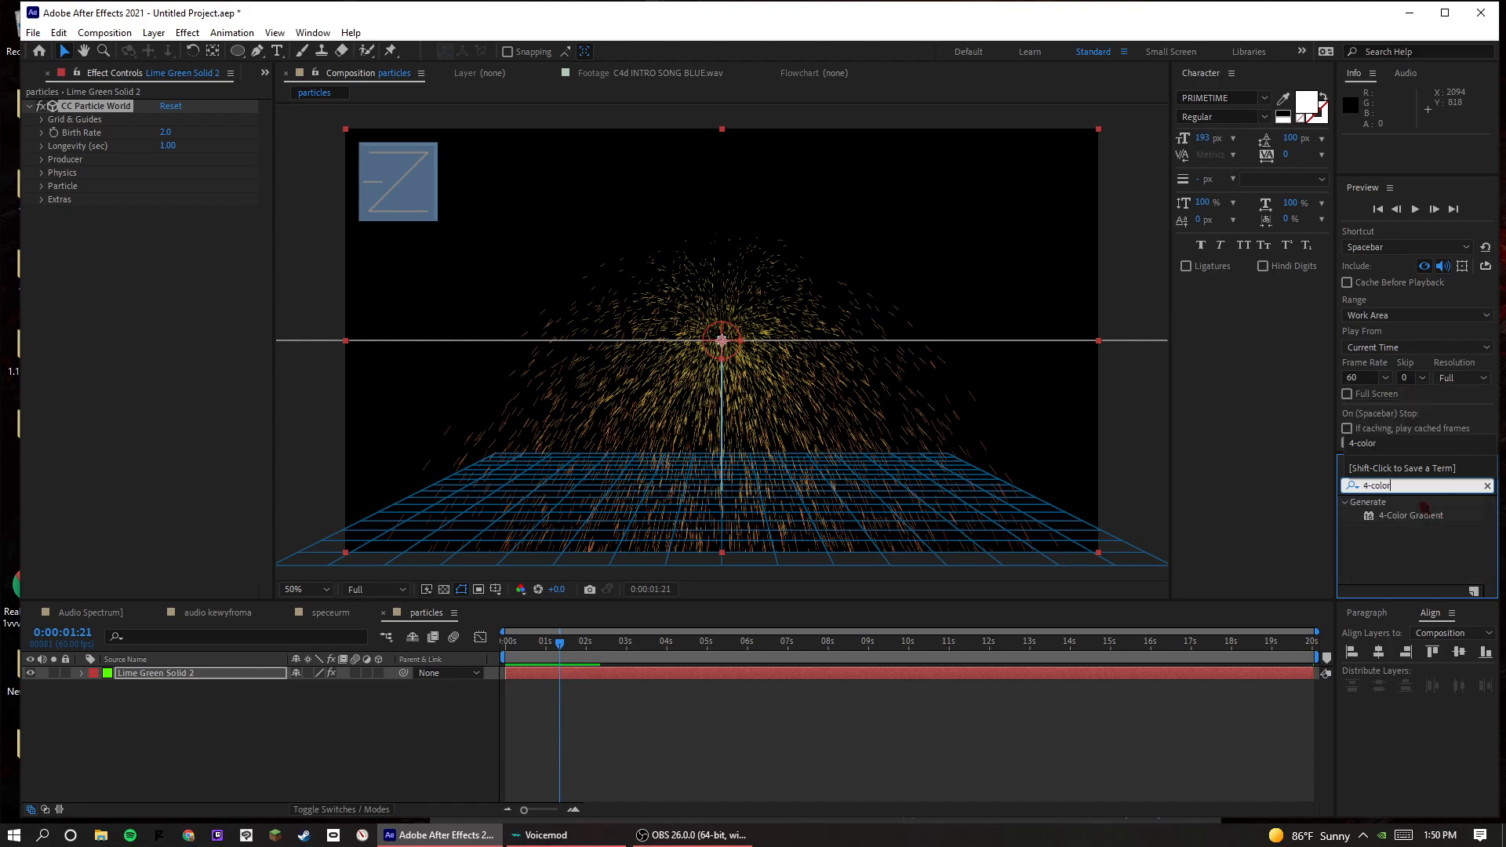
click(1429, 517)
double_click(1432, 519)
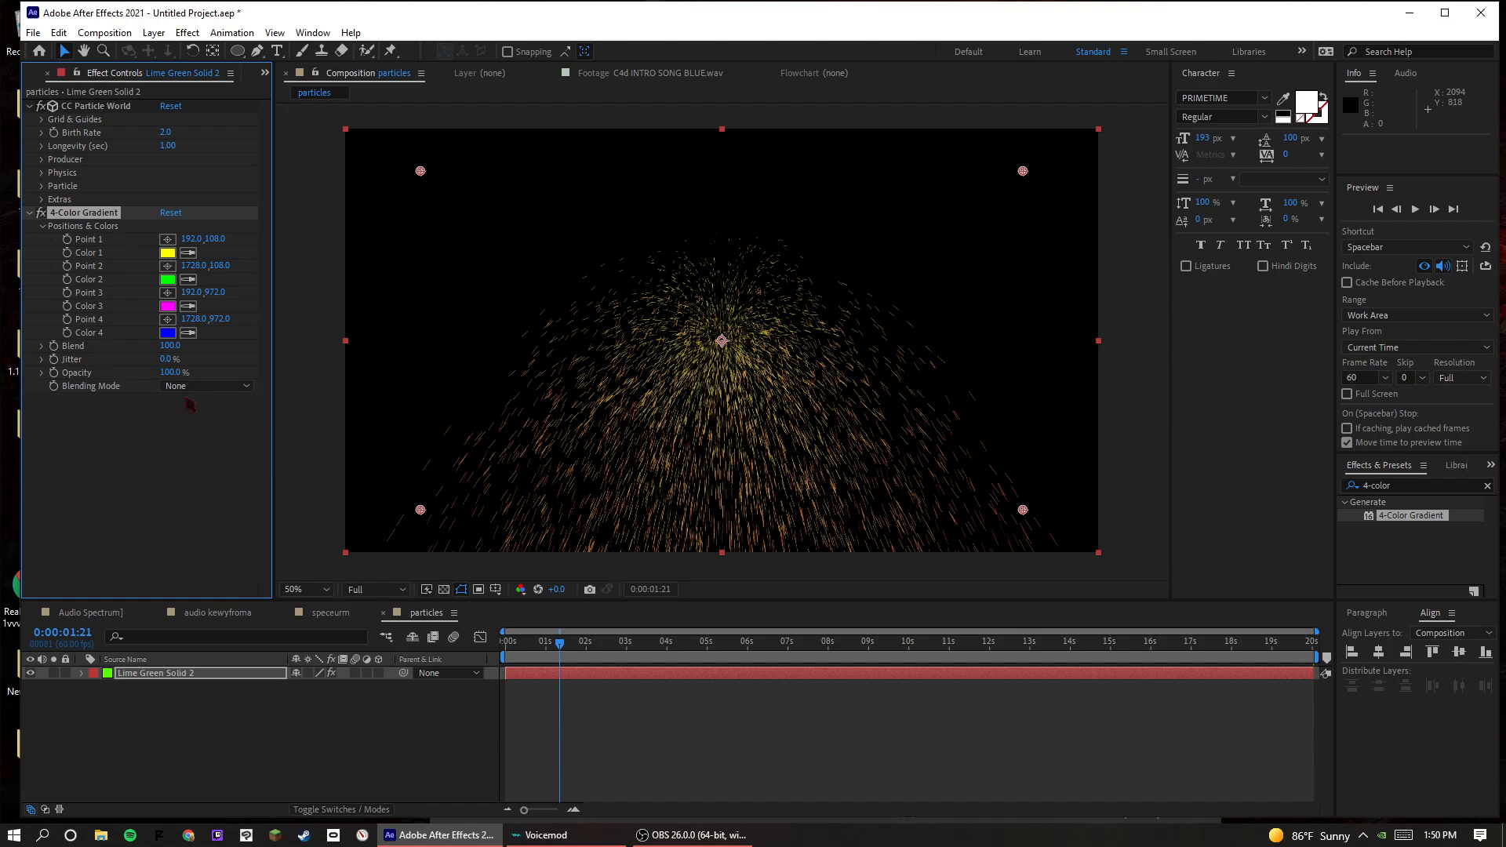
- Set the 4-Color Gradient's blending mode to Hue and check the coloured particles near 4 seconds
click(206, 386)
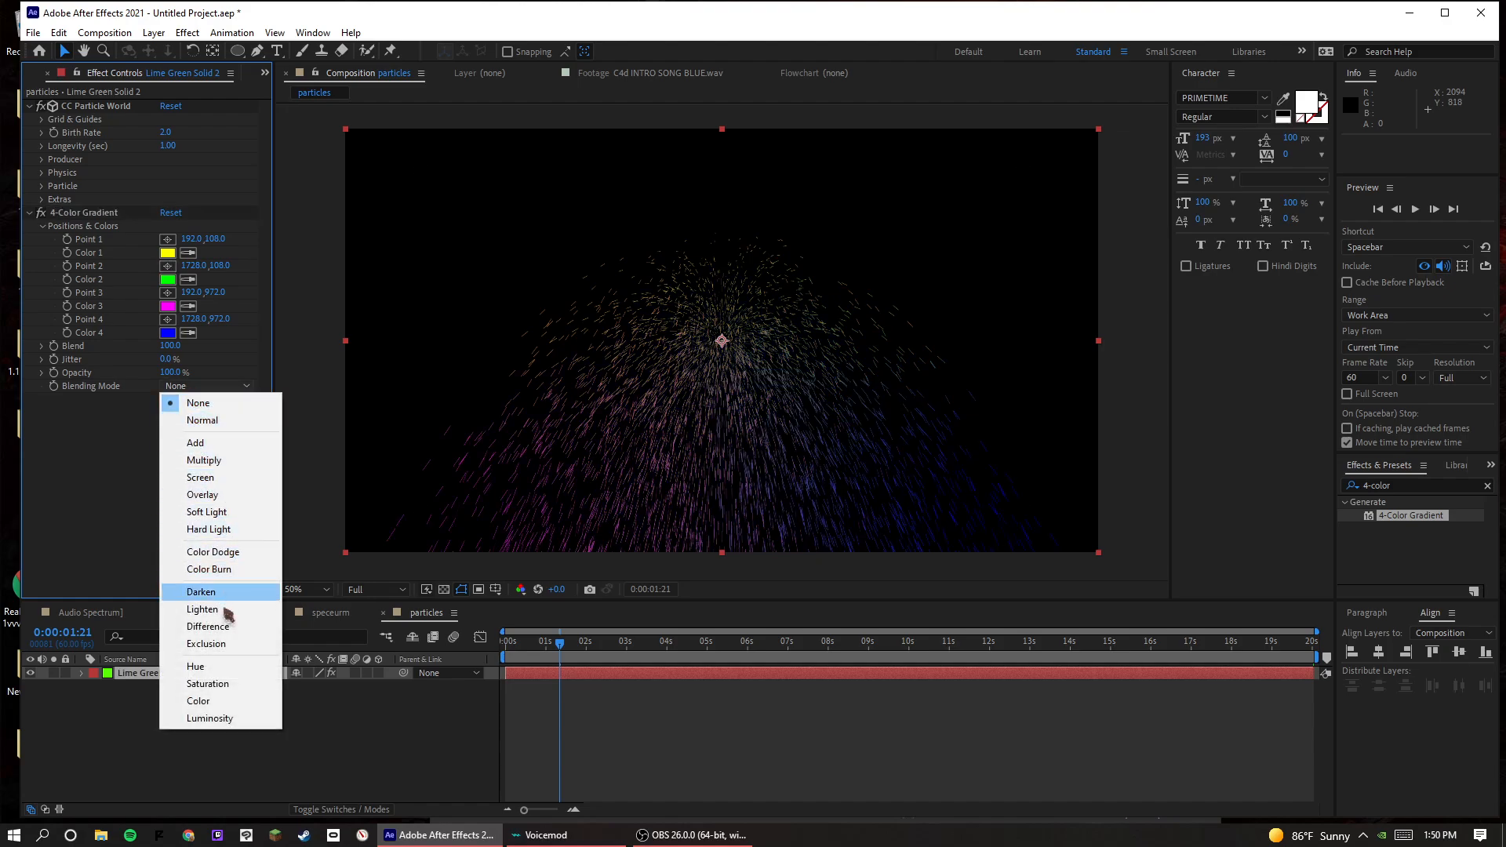
click(205, 666)
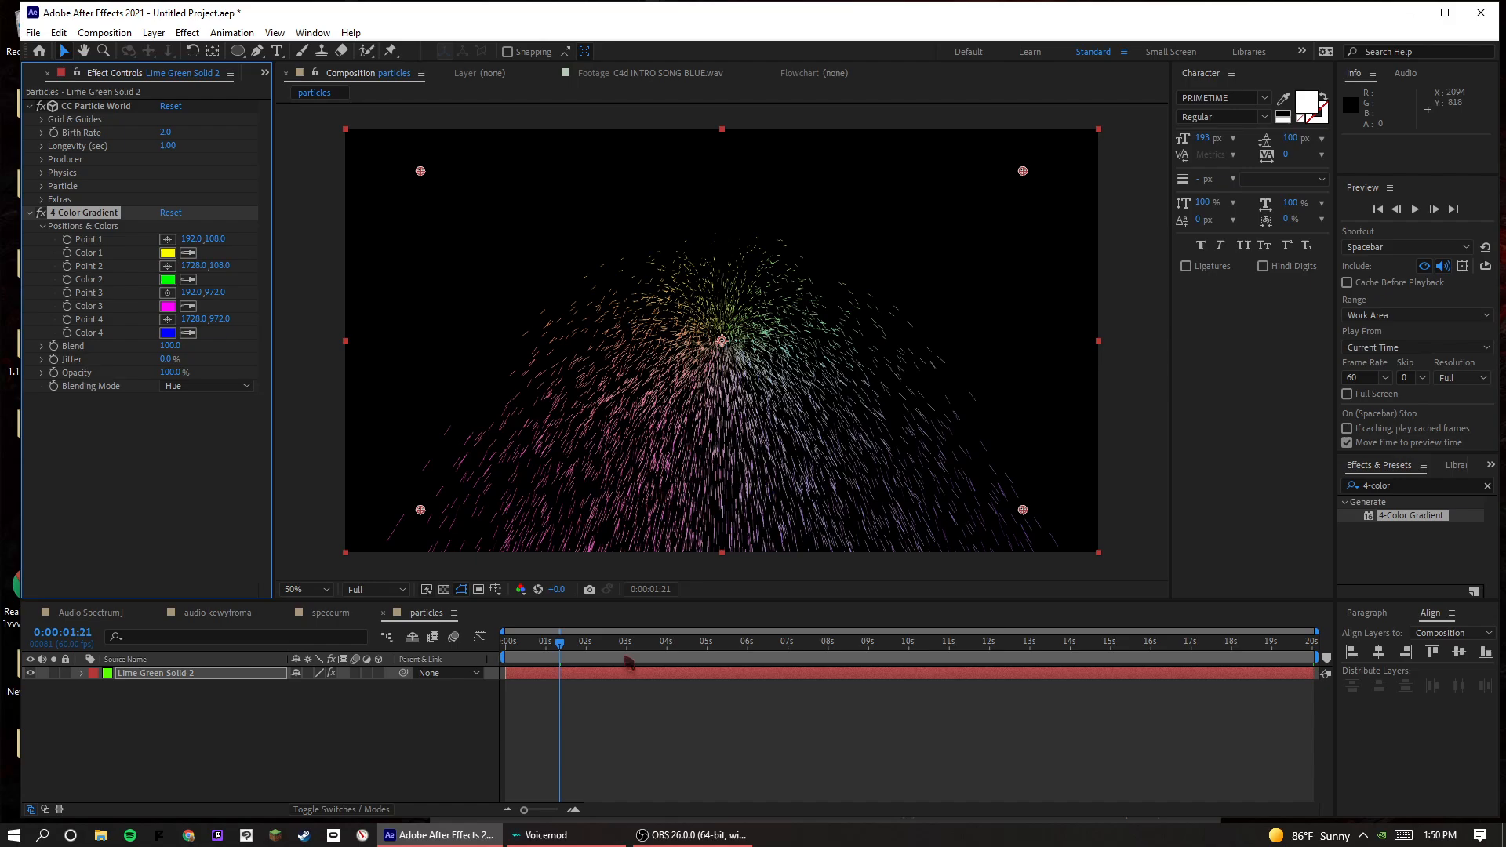
mouse_move(629, 663)
mouse_down()
mouse_move(668, 669)
mouse_move(654, 659)
mouse_up()
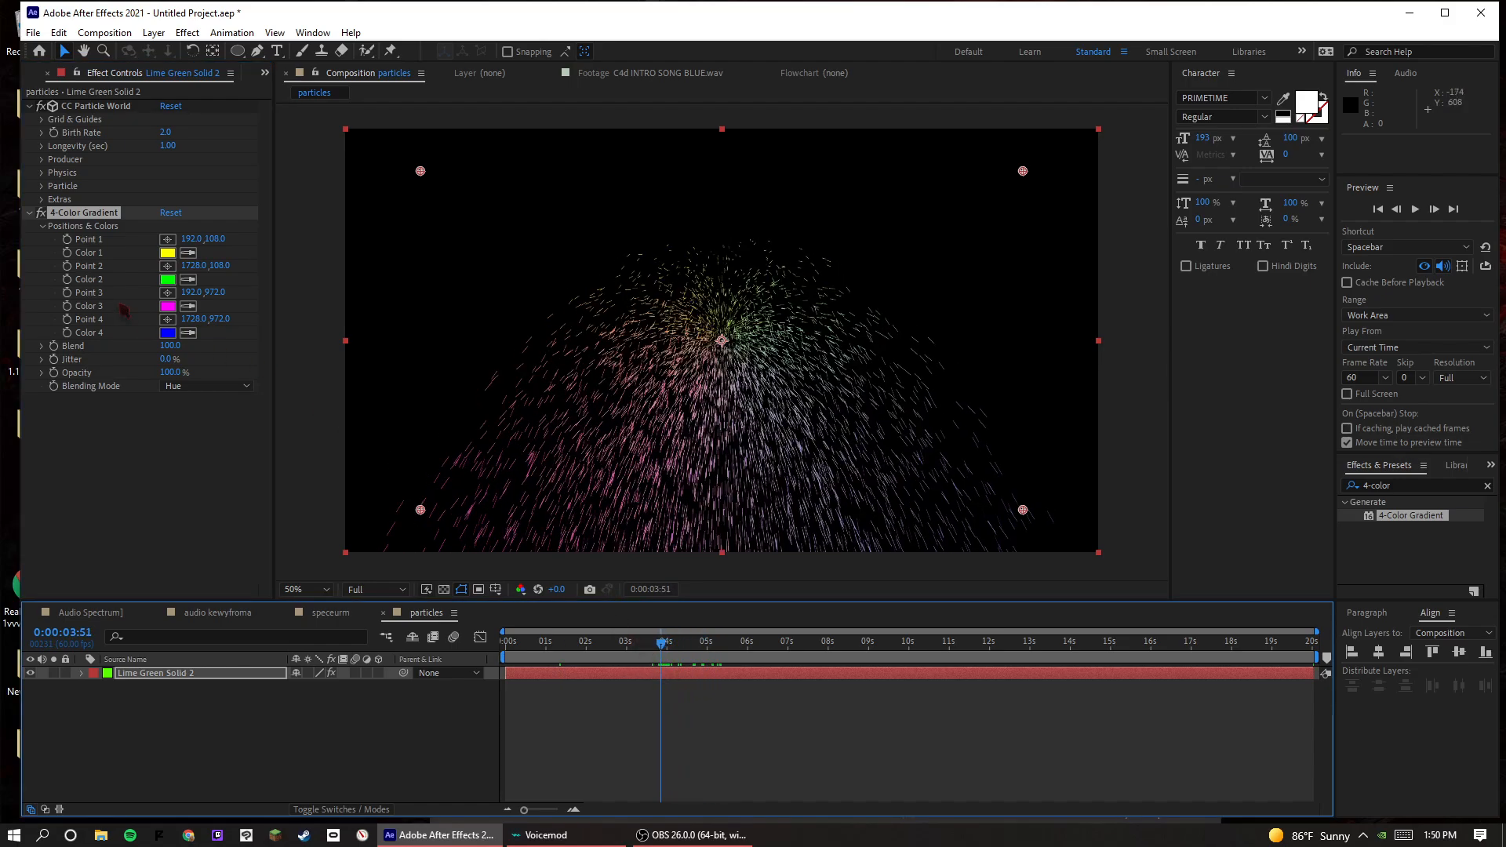
- Set the Gravity in CC Particle World's Physics settings to 0 and preview the particles
click(43, 174)
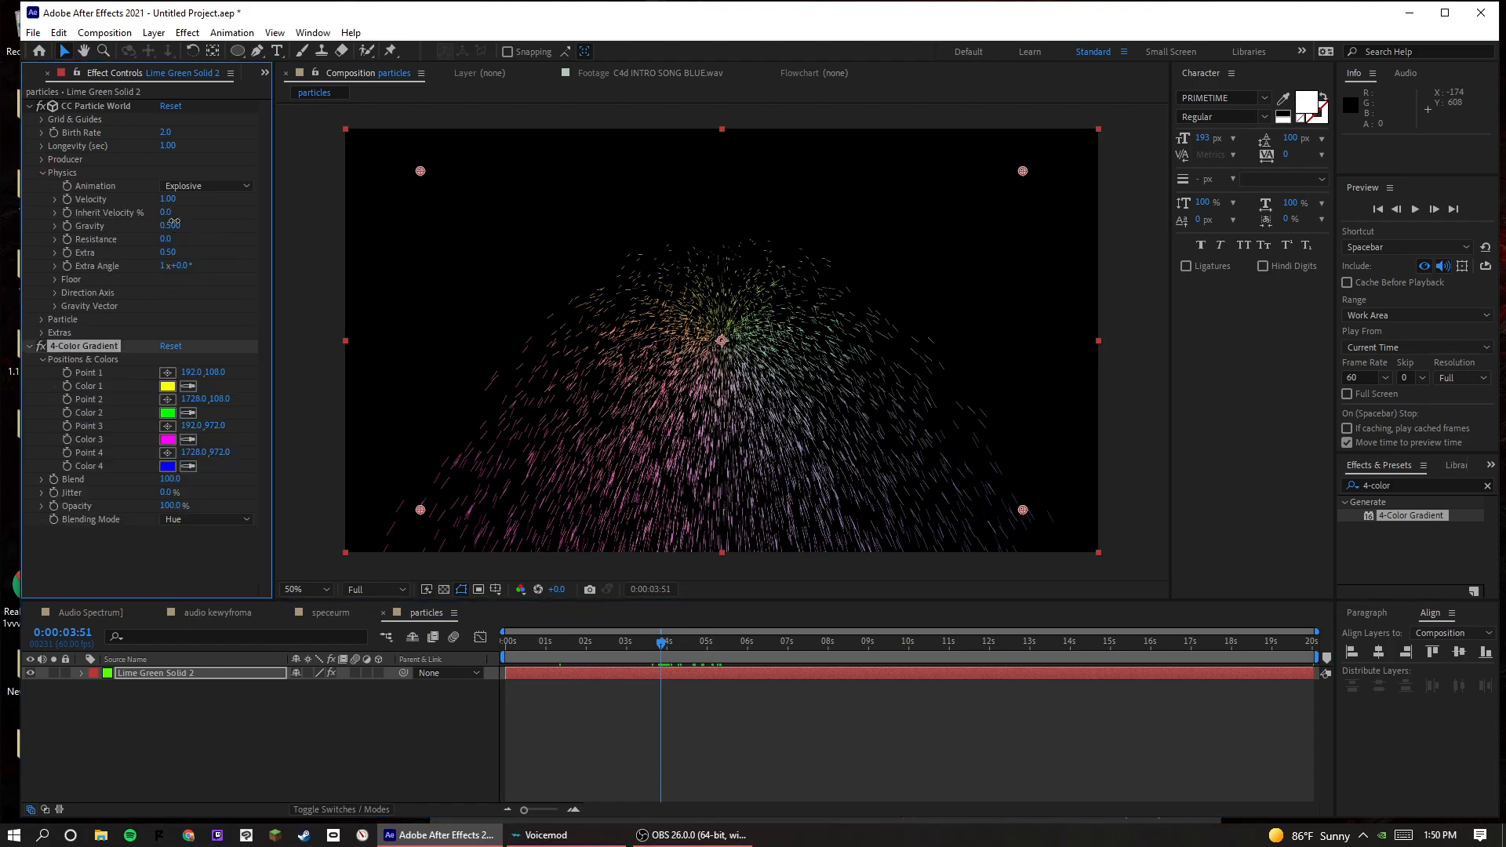
click(174, 224)
text(0)
key(Return)
key(space)
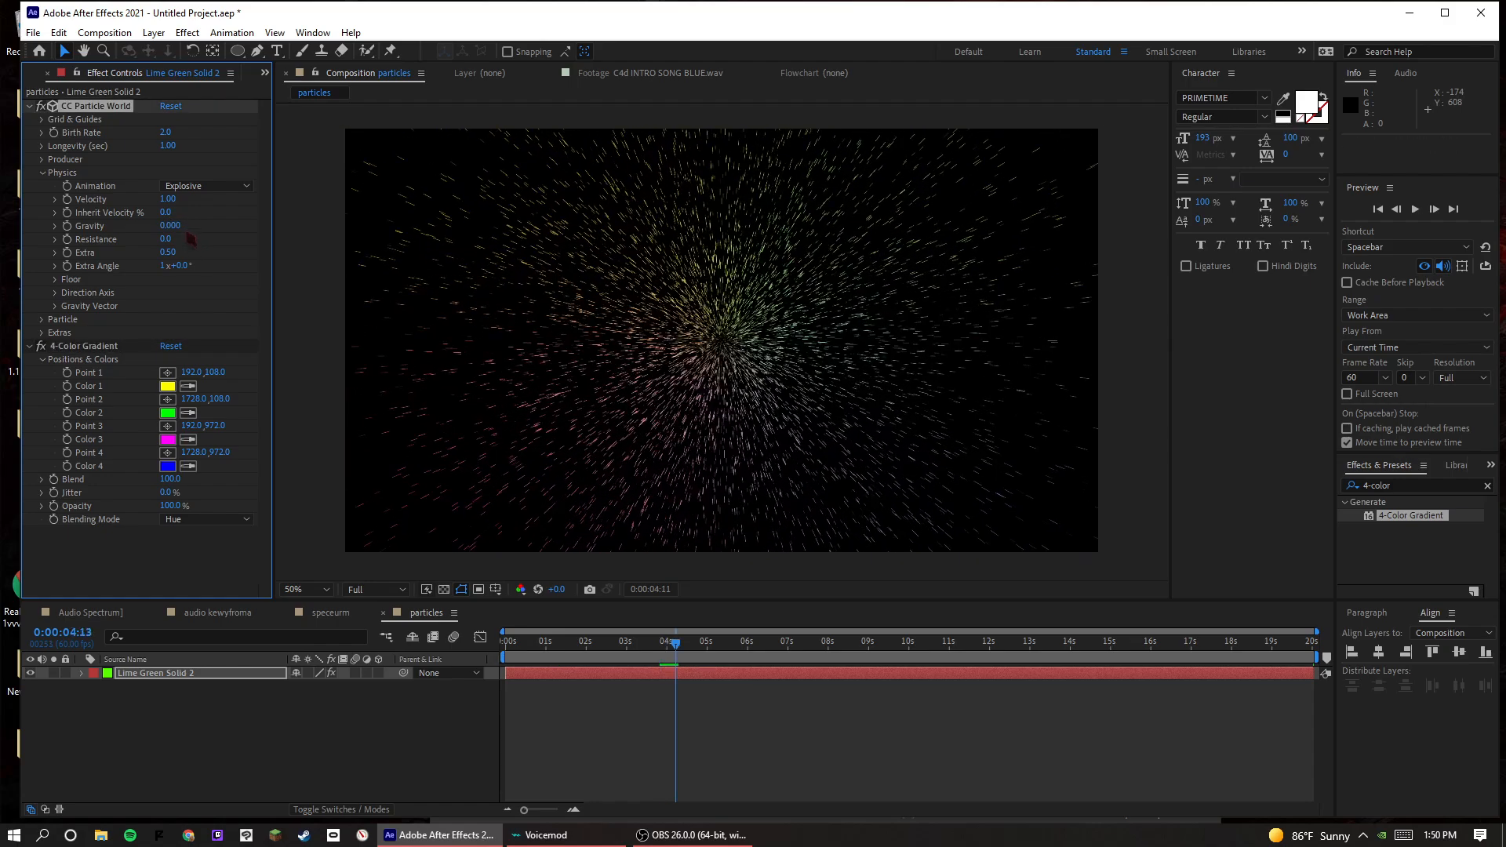
- Try a Velocity of 6.12 for the particles, undo it, and paste the Audio Amplitude layer into the particles composition
drag(168, 199, 591, 204)
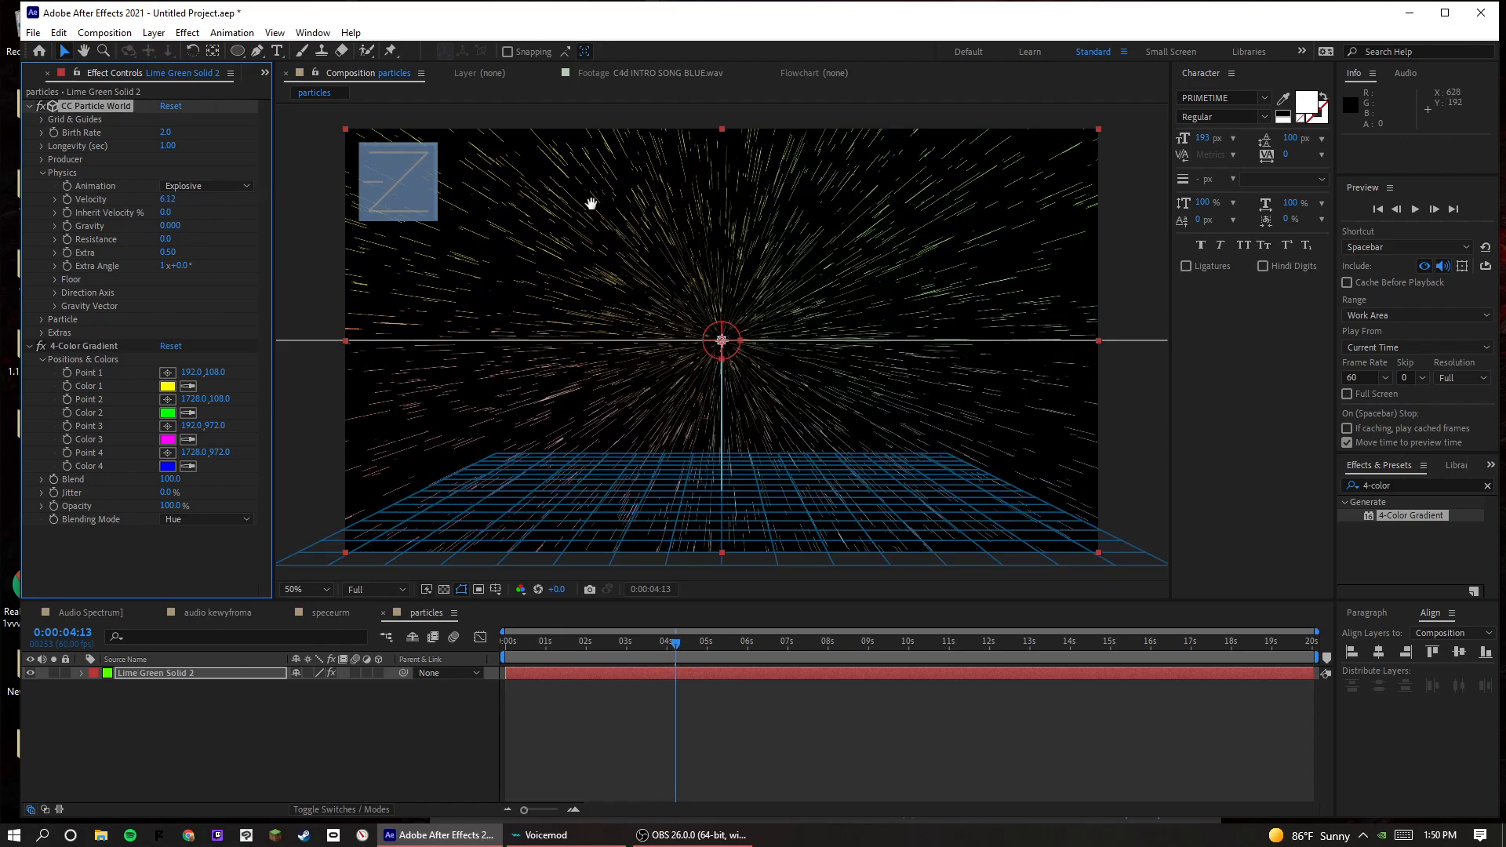
key(ctrl+z)
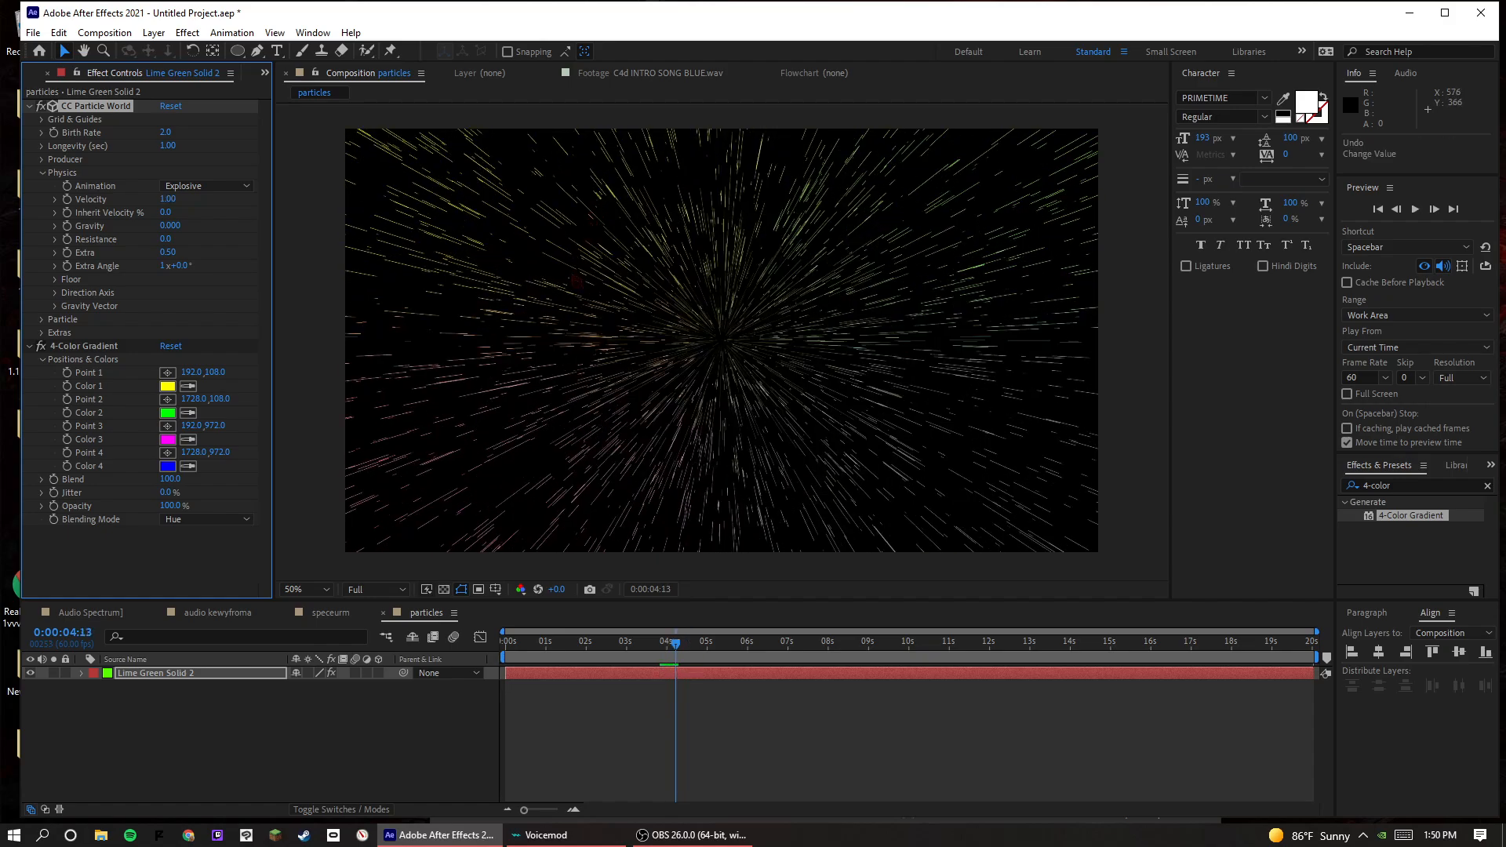
key(ctrl+v)
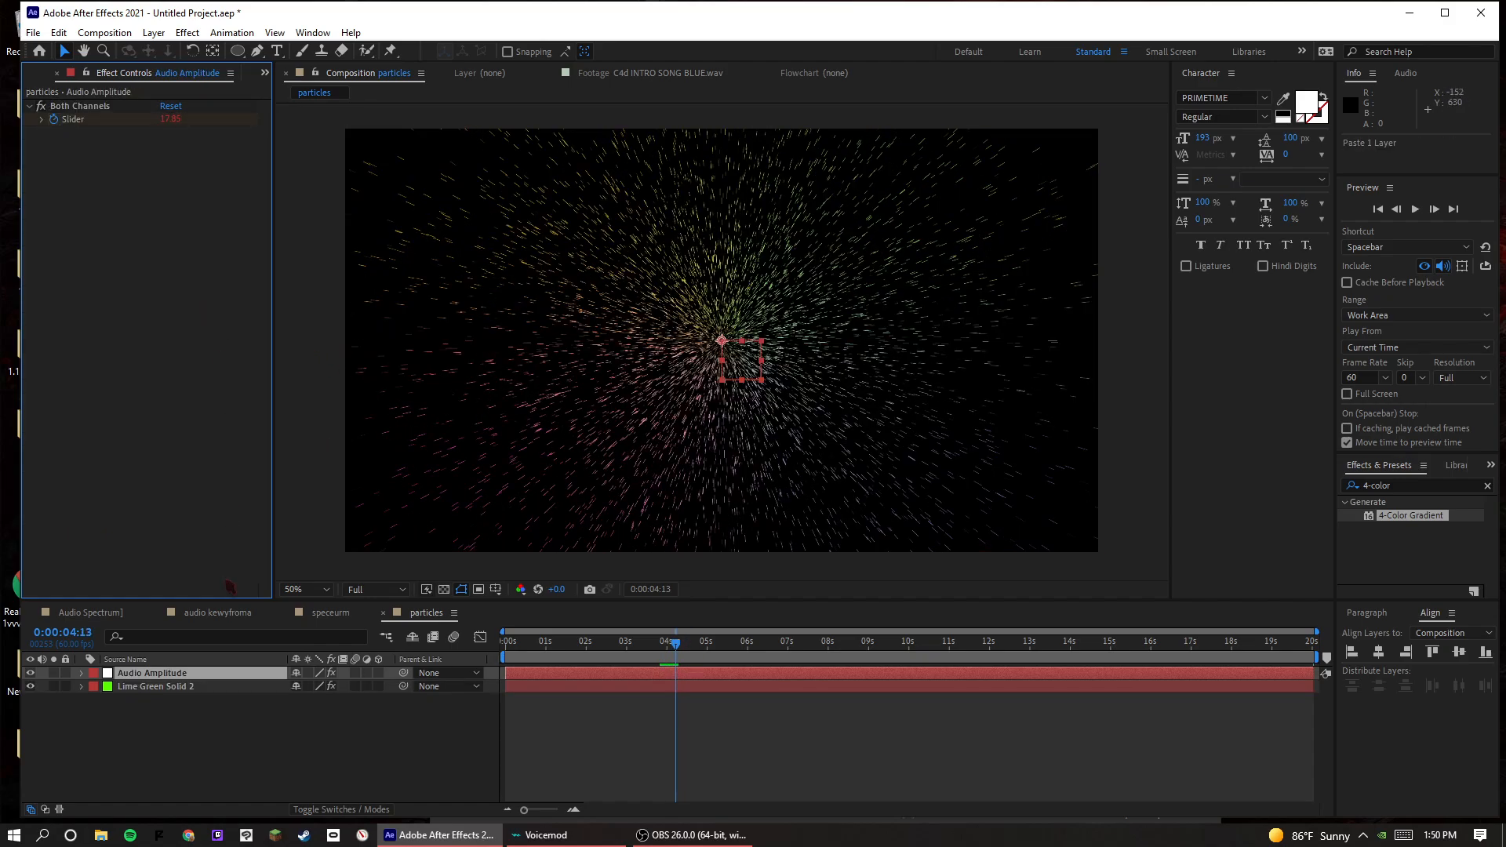
- Set CC Particle World's Birth Rate on the lime green solid to 0.1 and preview the particles
click(196, 686)
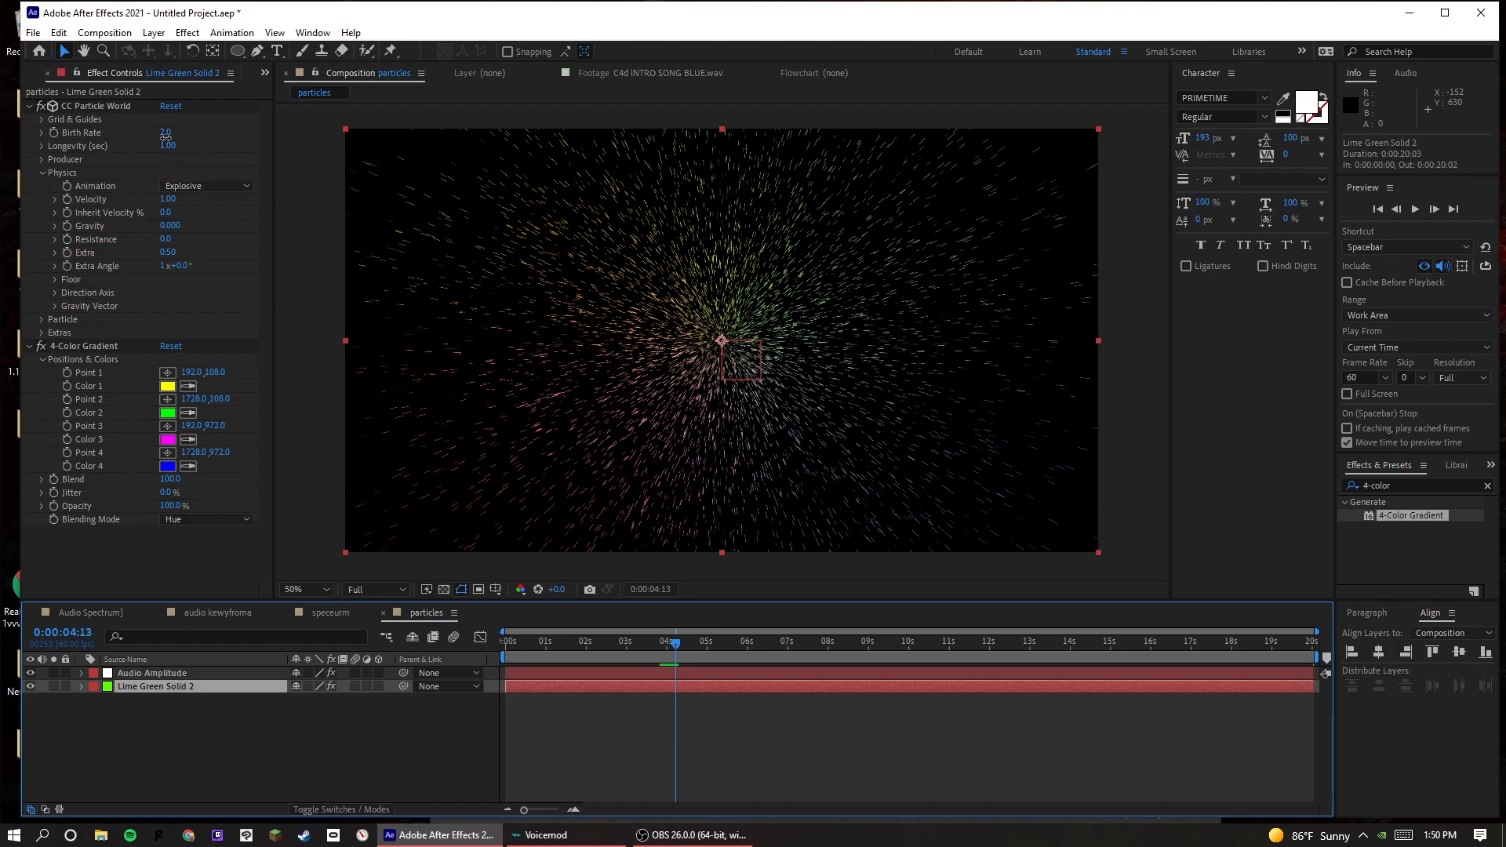
click(166, 133)
text(0.1)
key(Return)
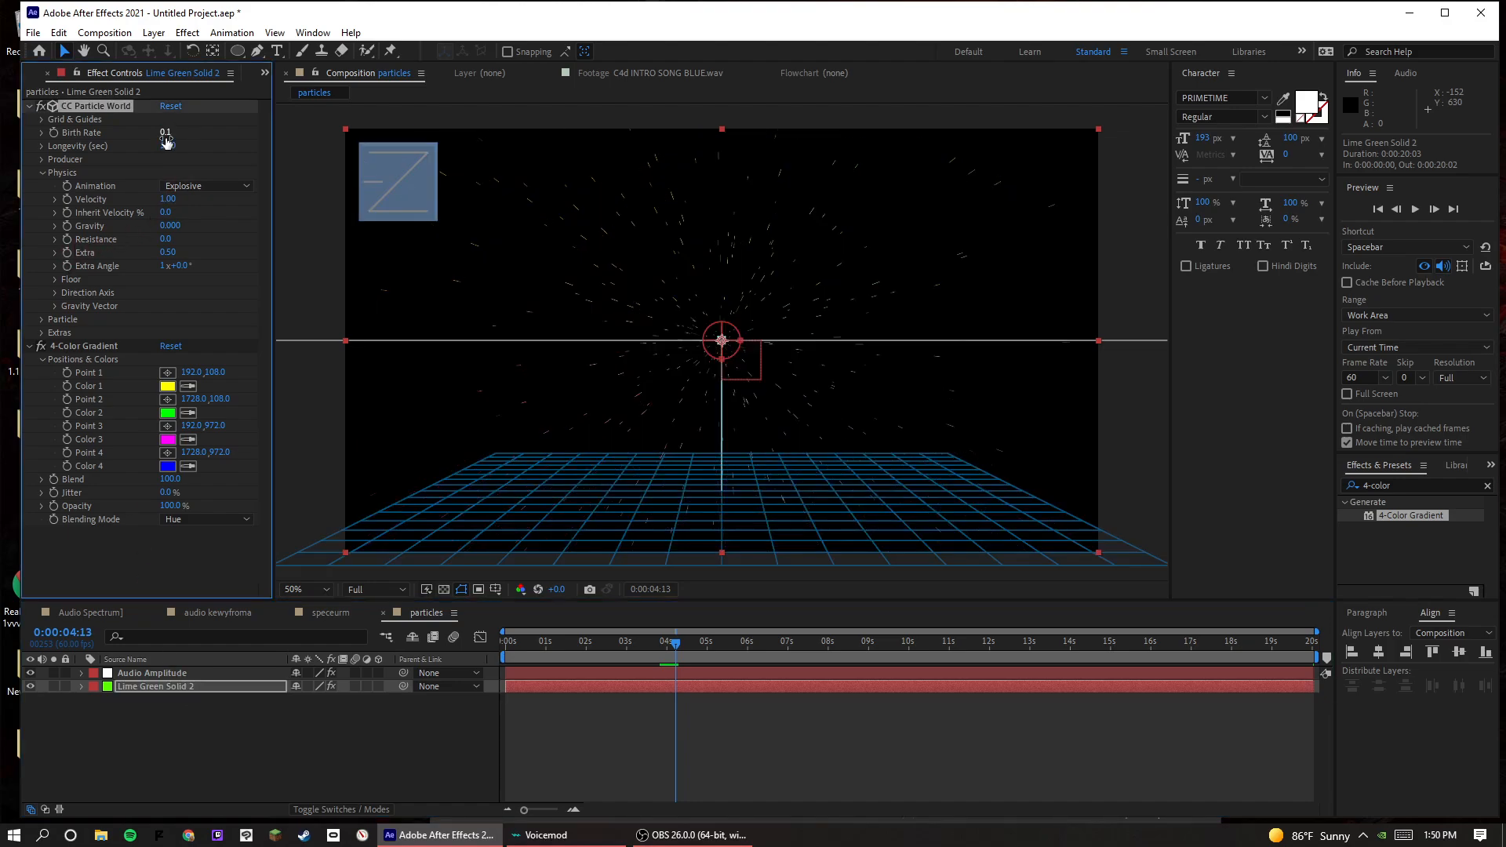
key(space)
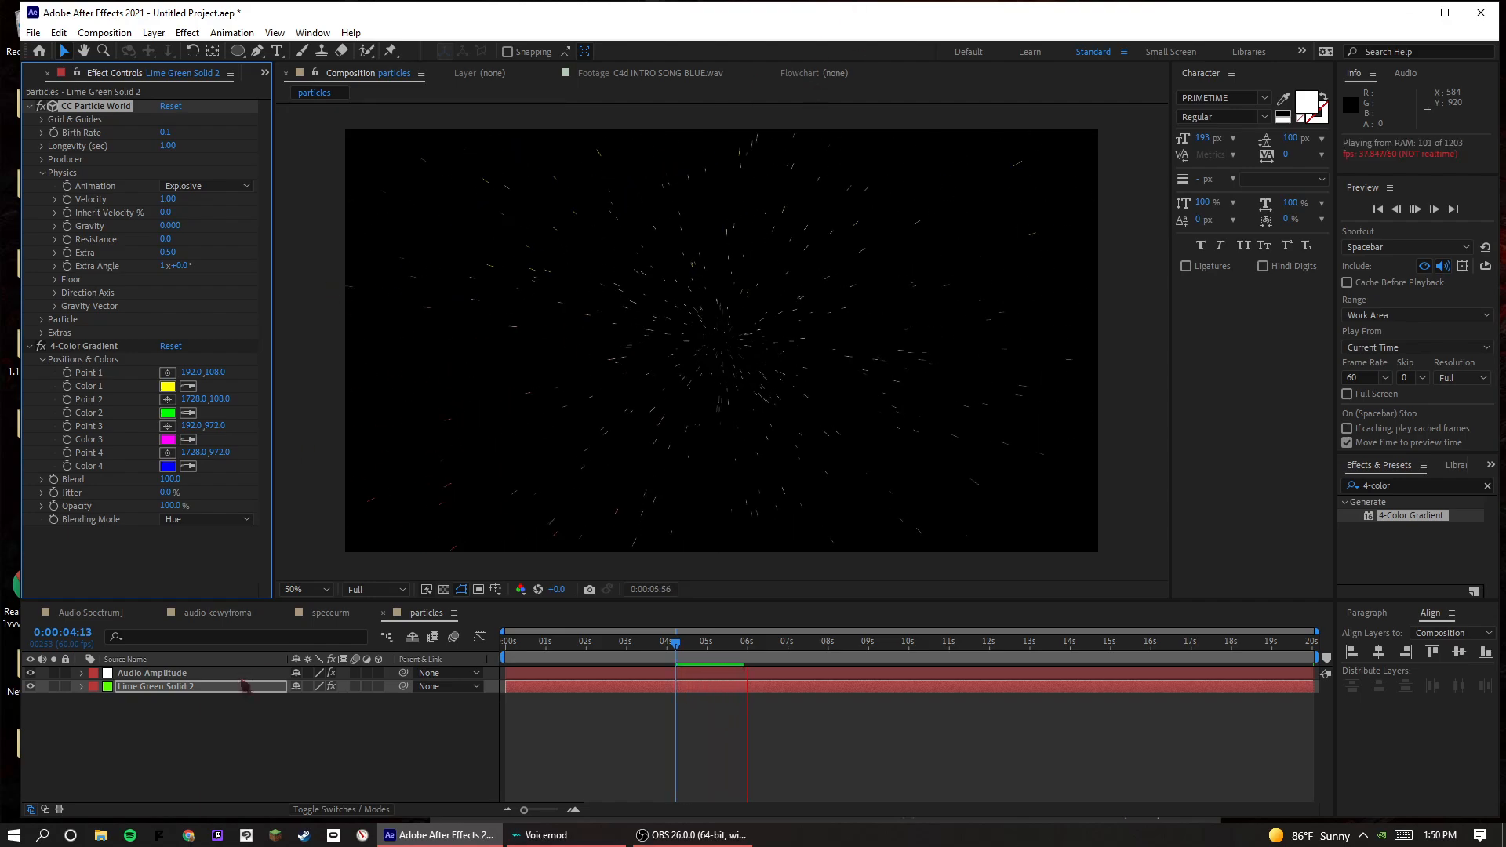
- Reveal Audio Amplitude's Both Channels Slider and the solid's CC Particle World Physics properties in the timeline
click(82, 686)
click(95, 700)
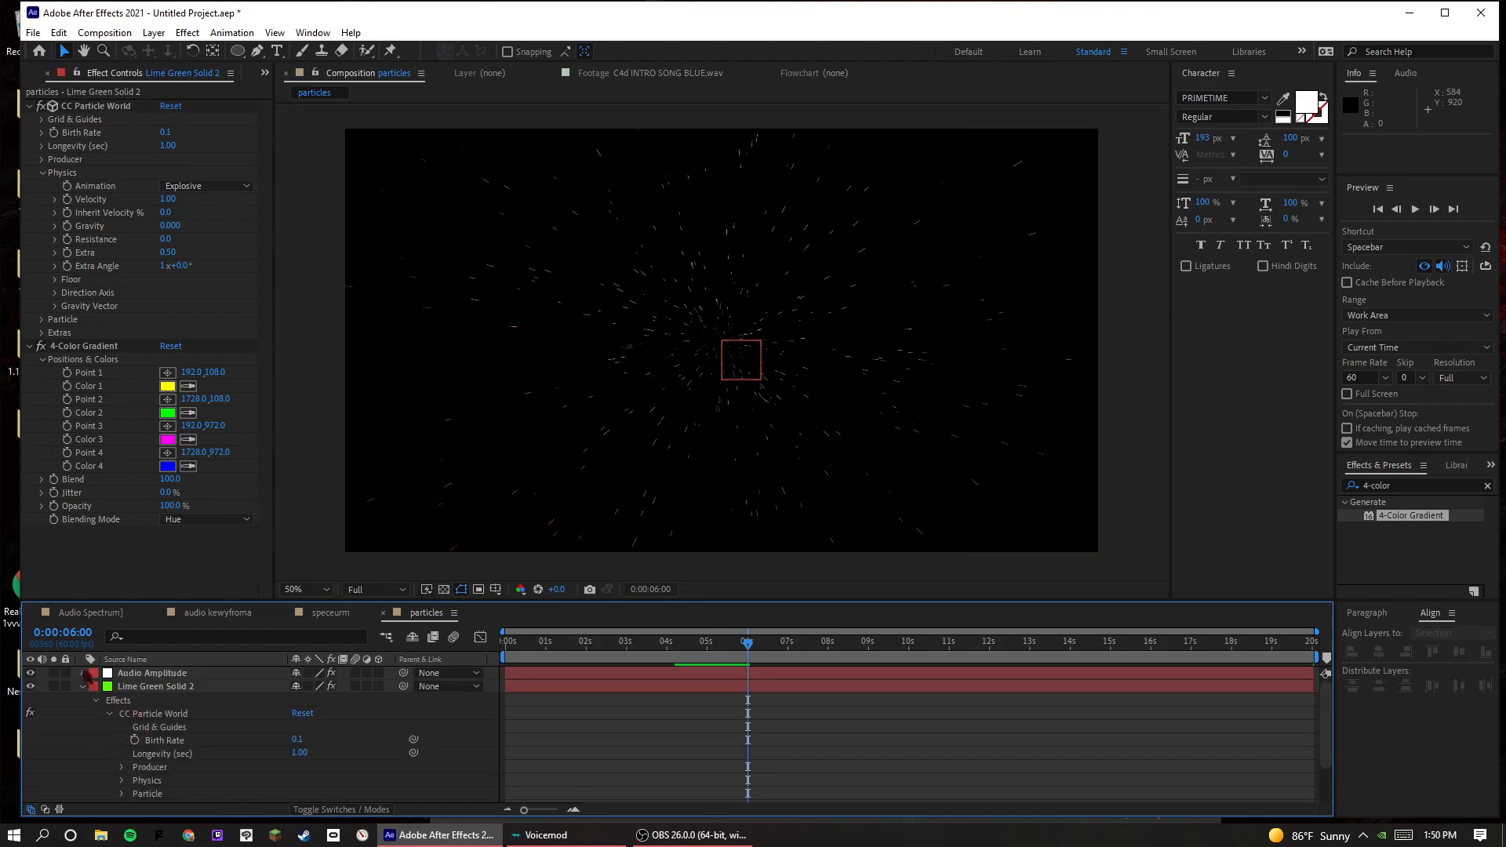
click(109, 713)
scroll(112, 702, up, 3)
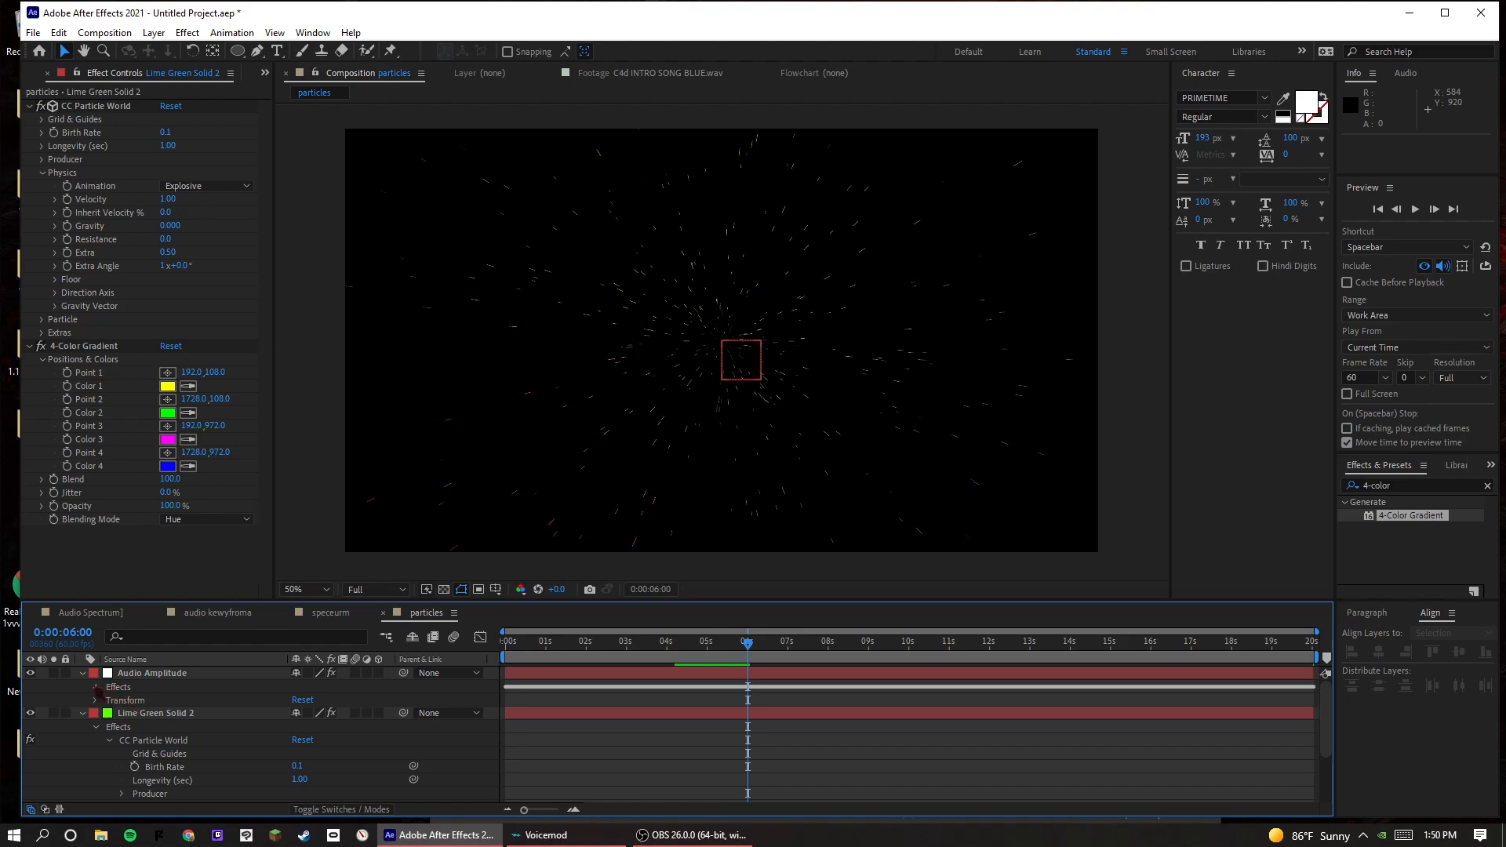
click(95, 687)
click(110, 700)
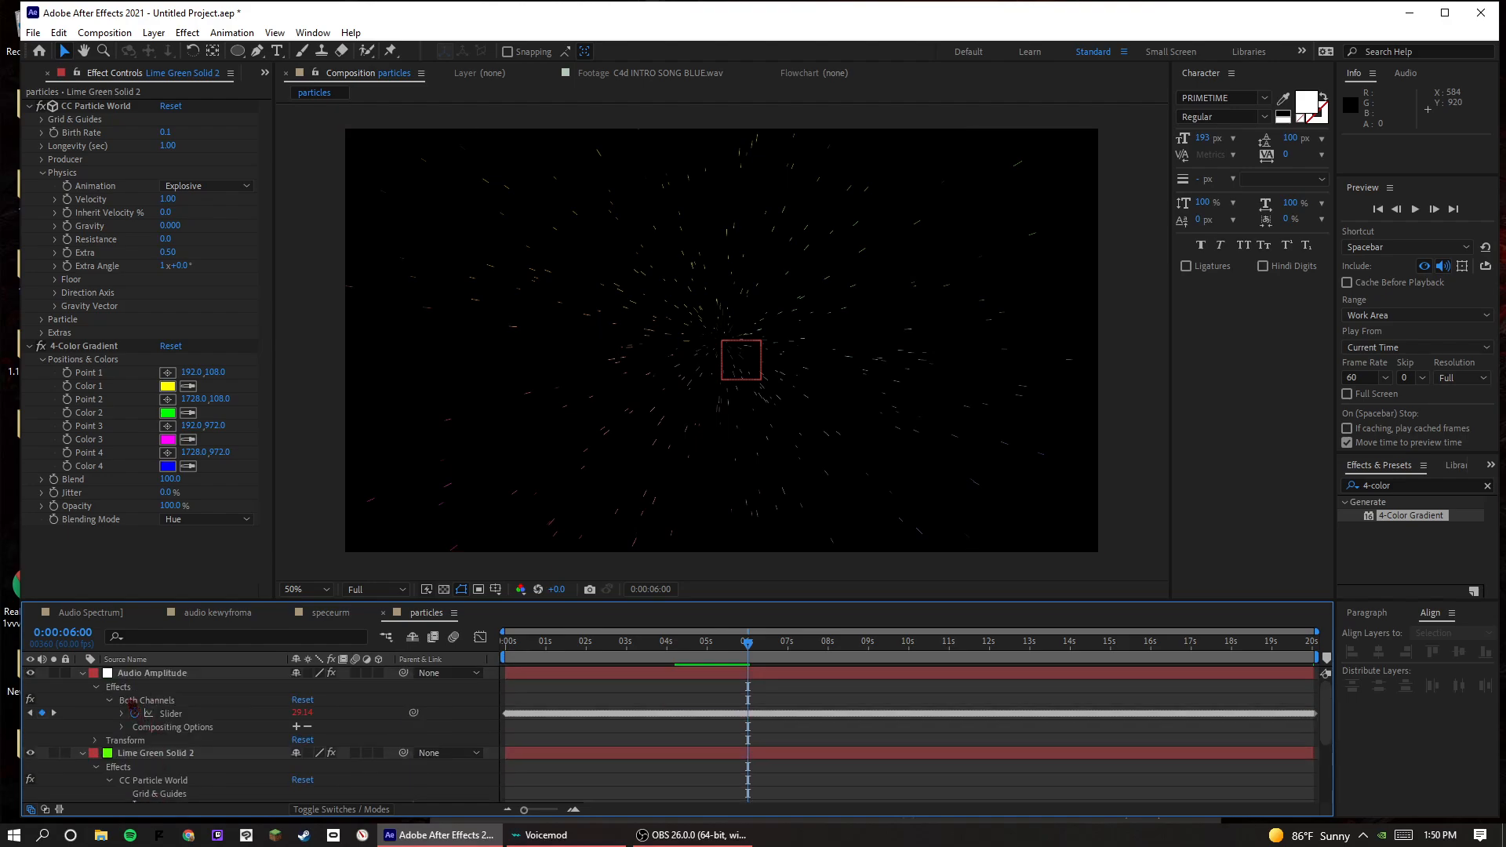
click(125, 713)
scroll(206, 736, down, 2)
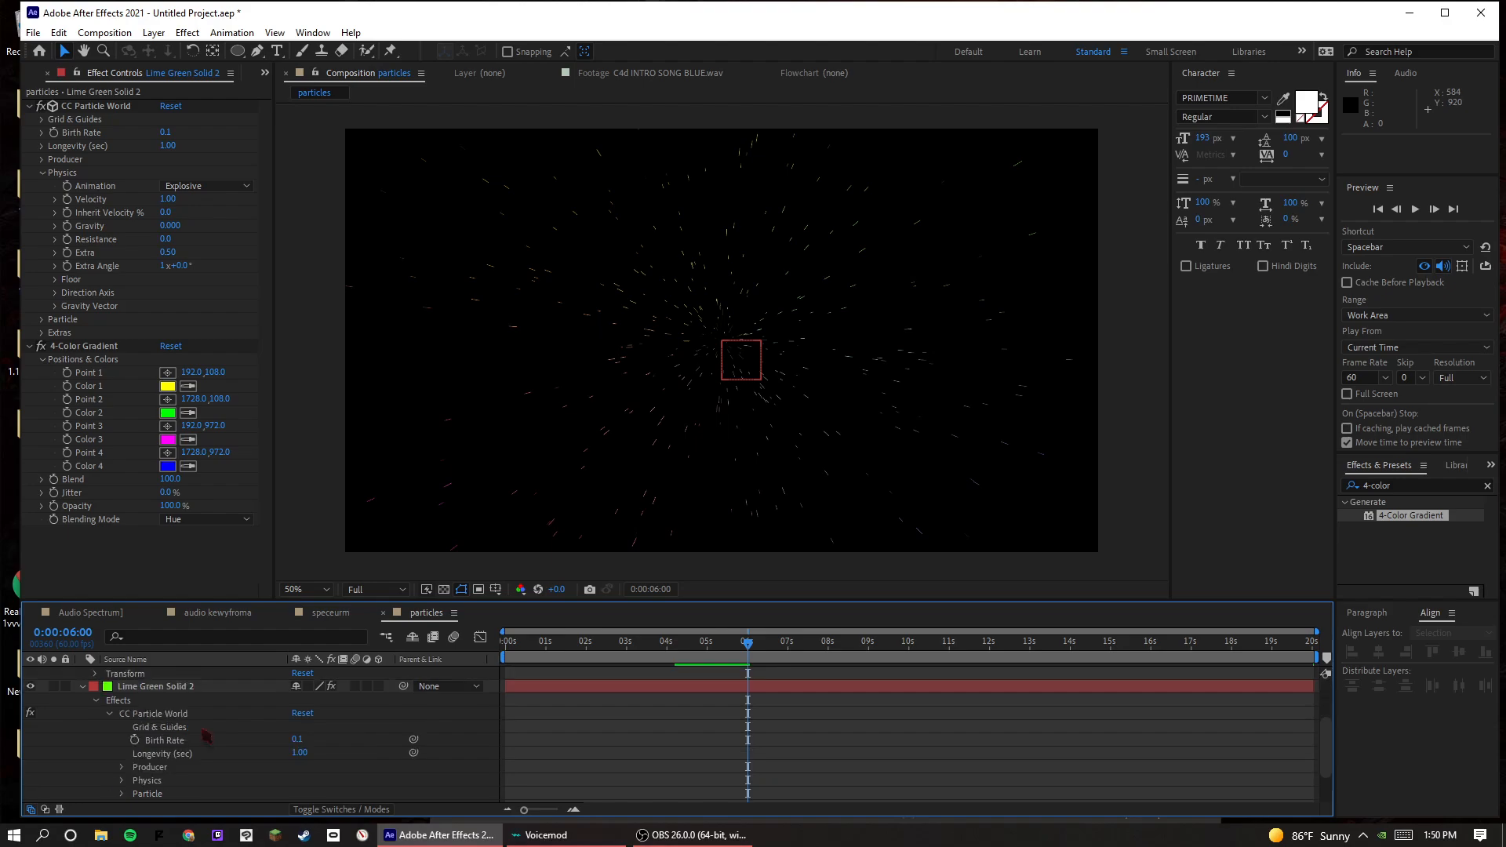
click(123, 767)
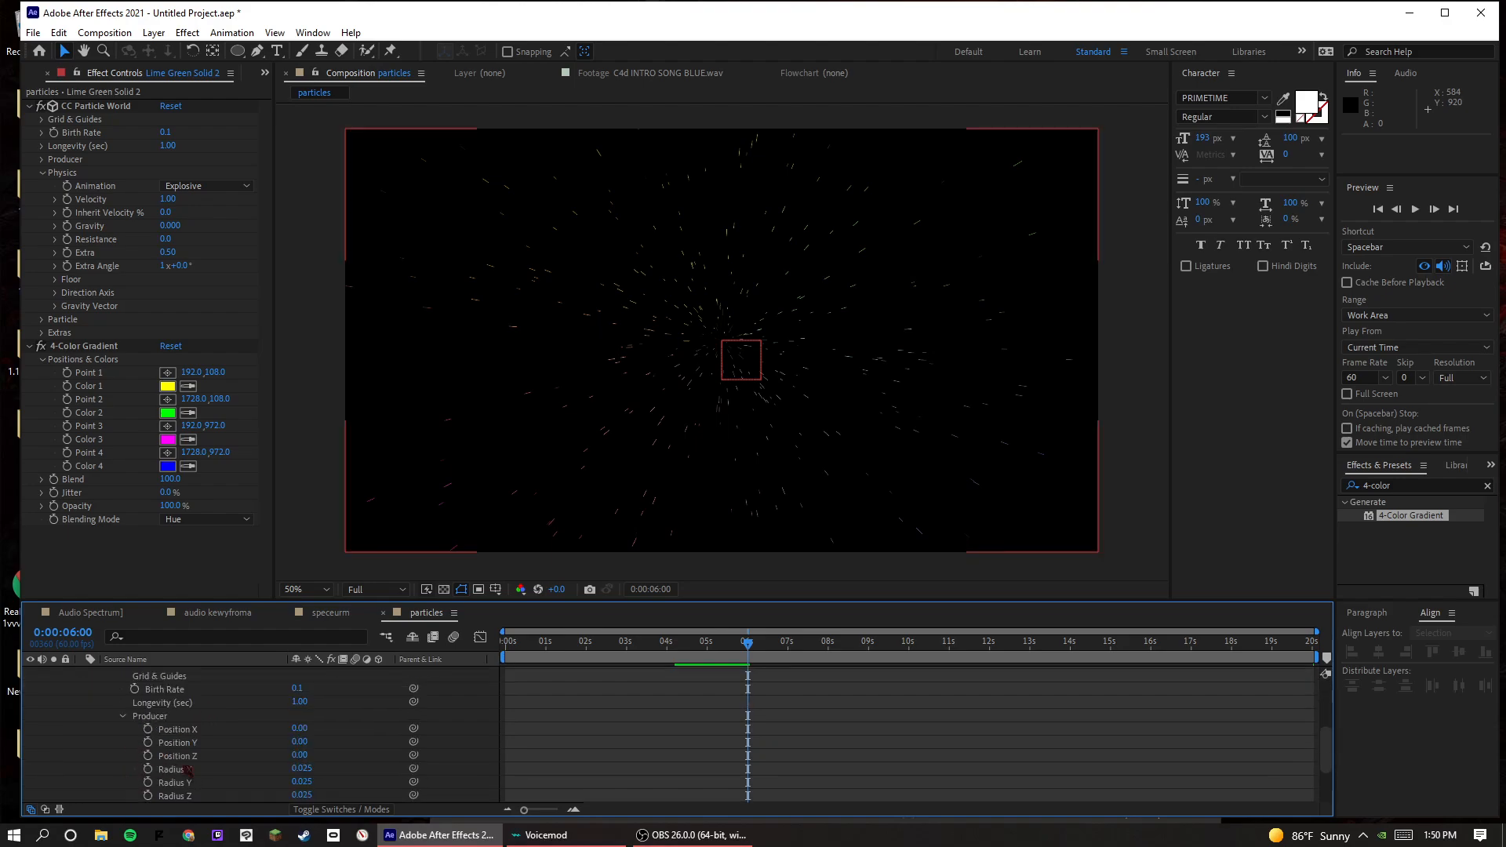
scroll(192, 765, down, 2)
click(121, 730)
scroll(254, 753, down, 1)
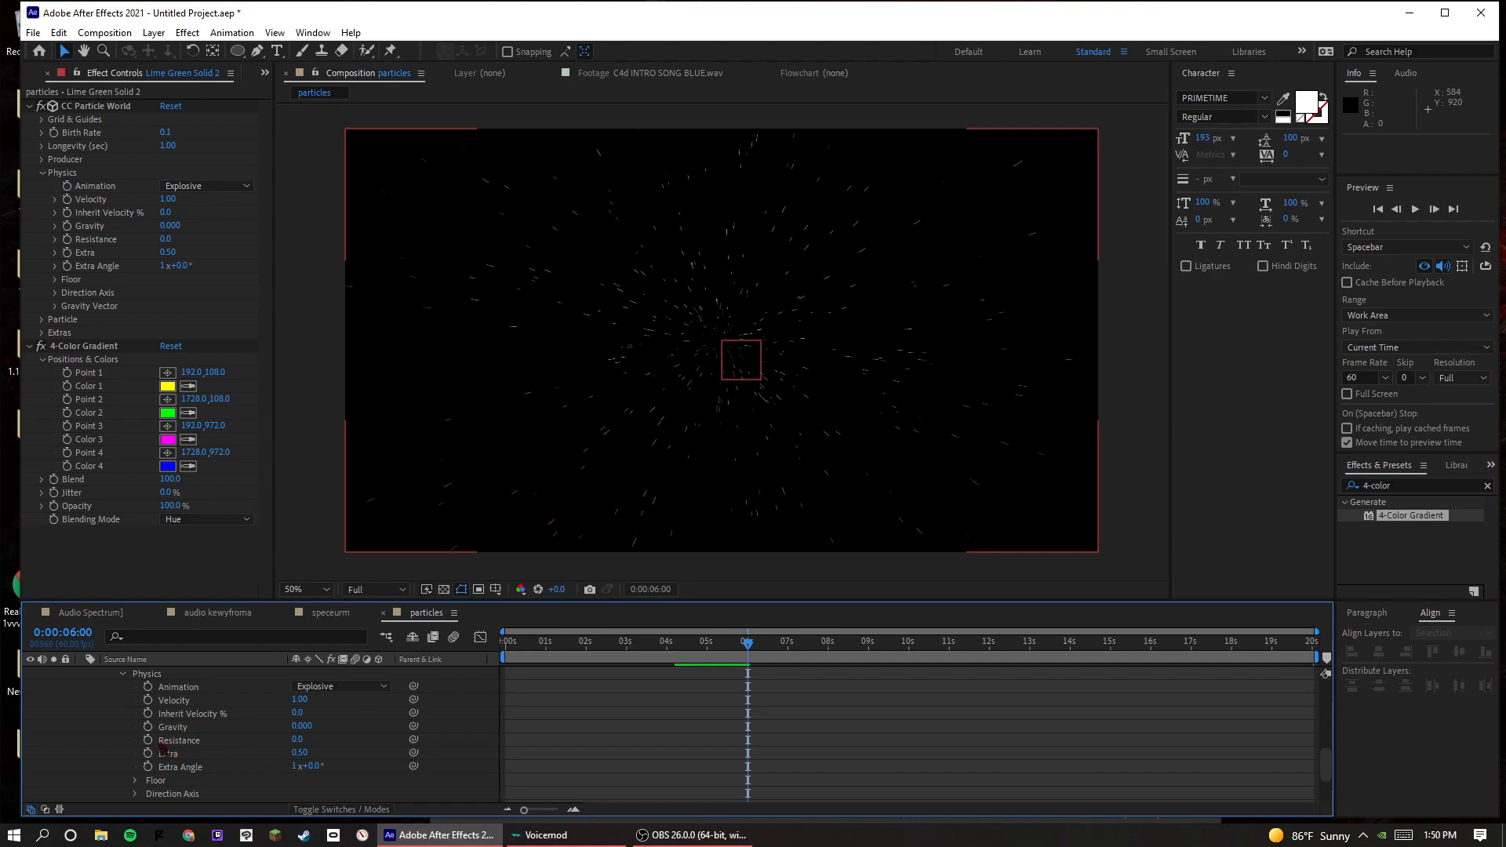
- Add an expression linking the particles' Velocity to Audio Amplitude's Both Channels Slider and preview from the start
alt+click(148, 700)
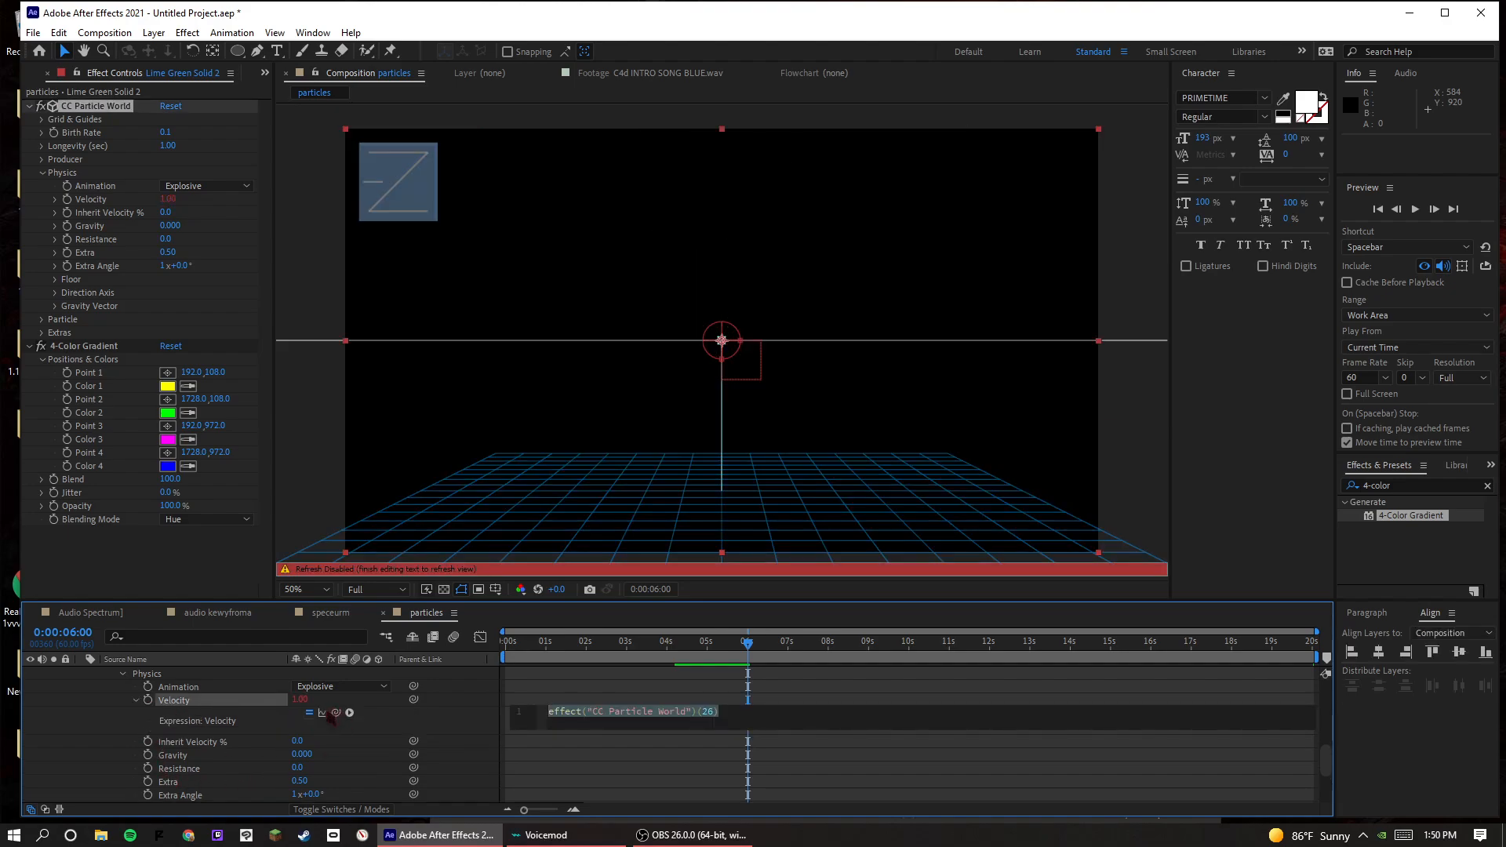
click(332, 698)
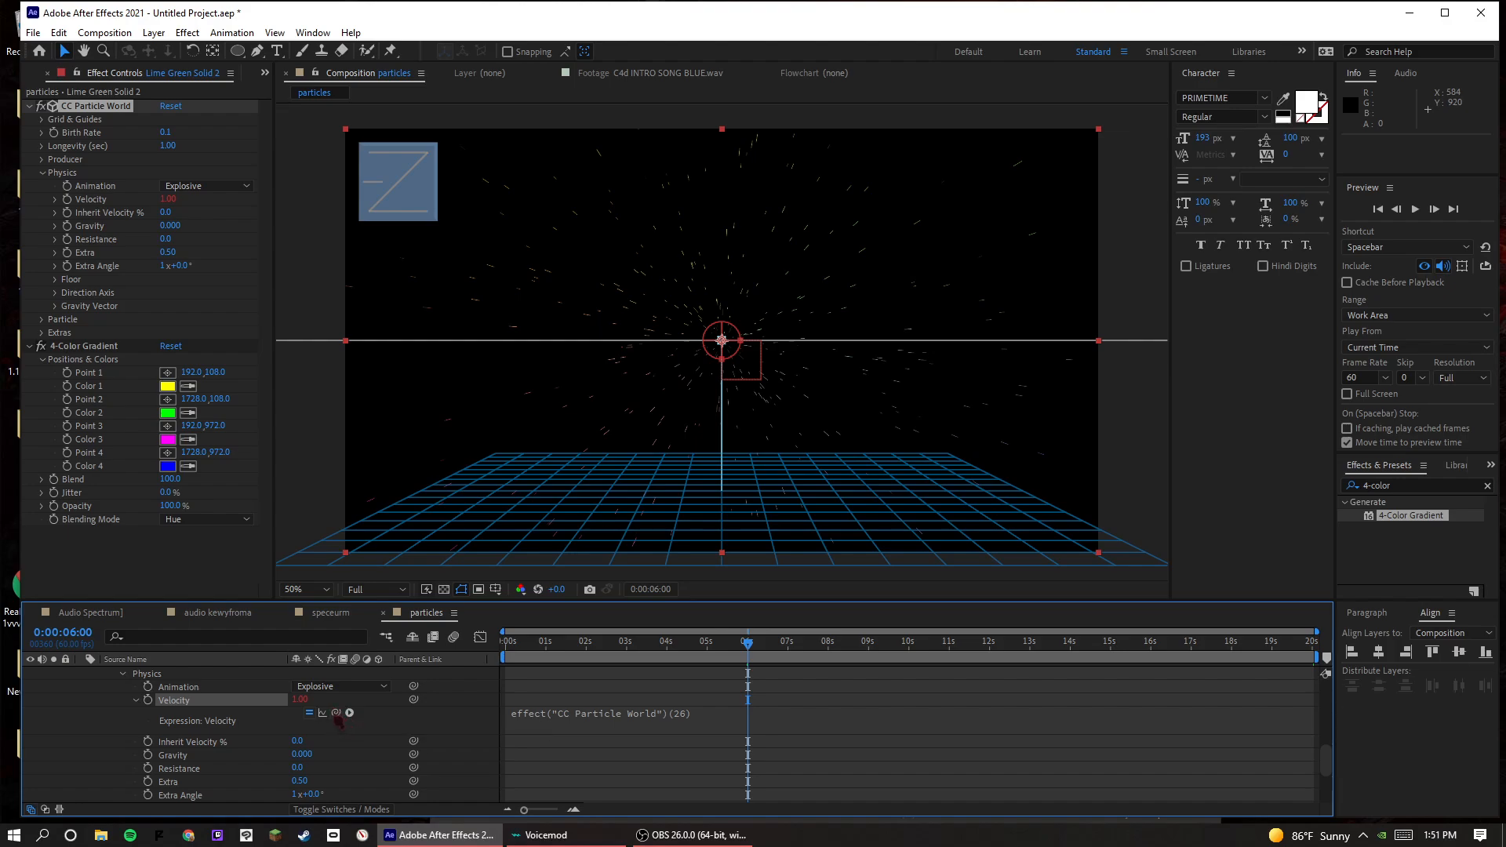
drag(329, 713, 226, 739)
click(346, 773)
drag(337, 781, 197, 684)
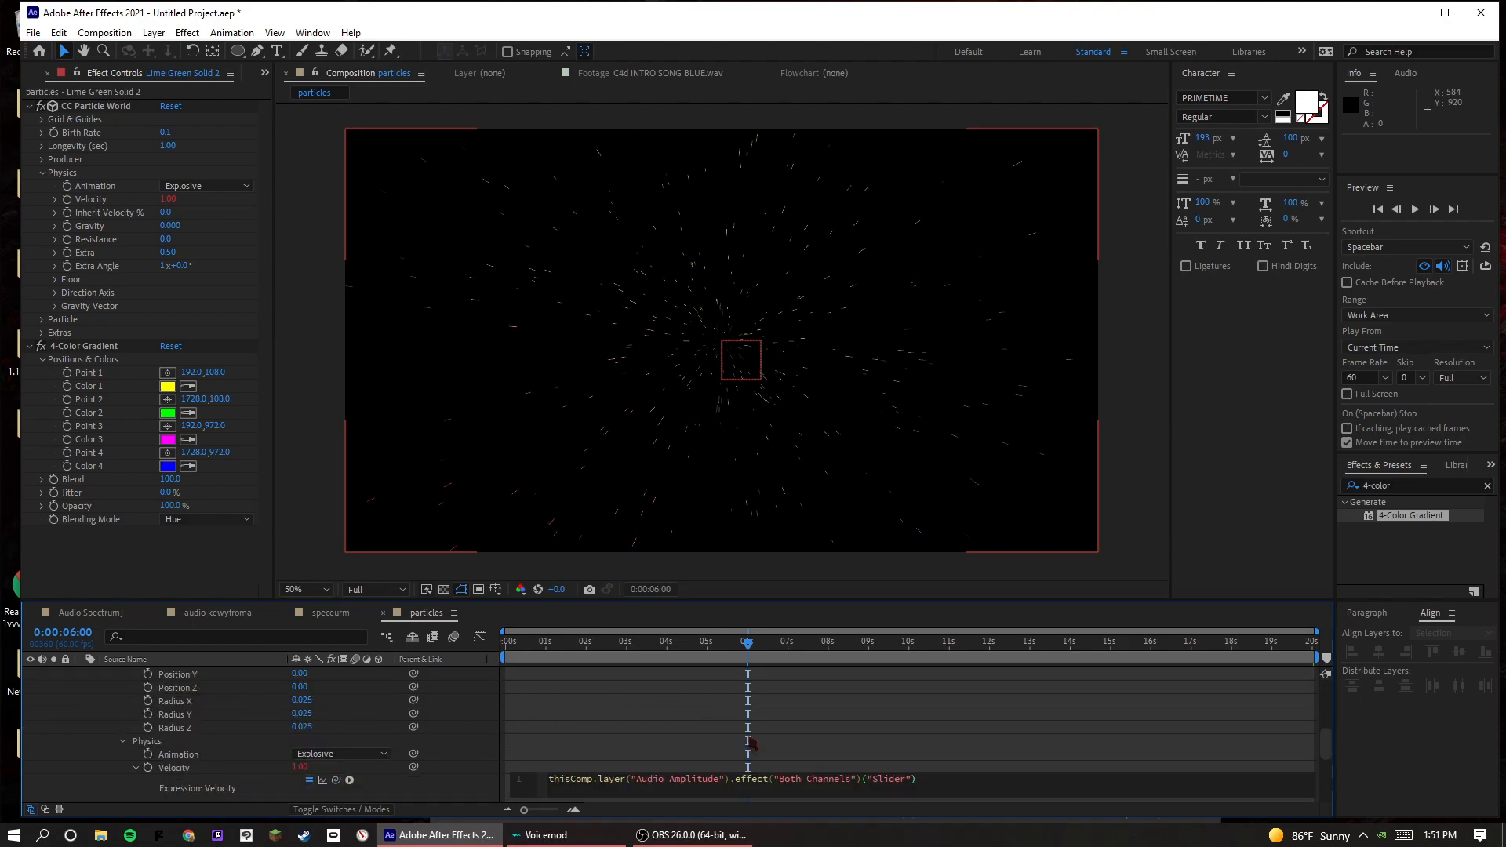
click(751, 743)
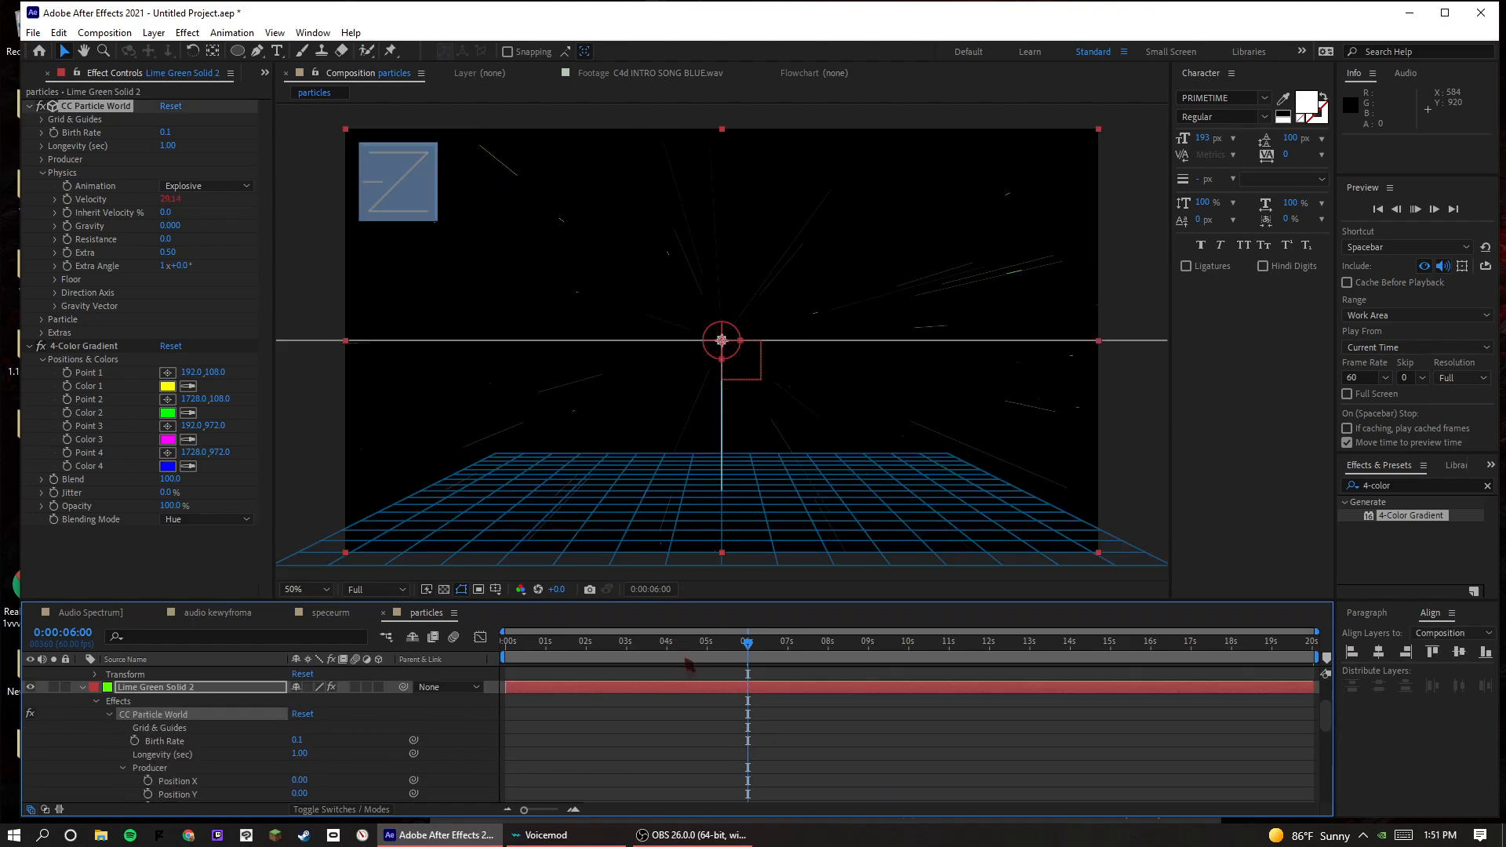
click(688, 664)
key(space)
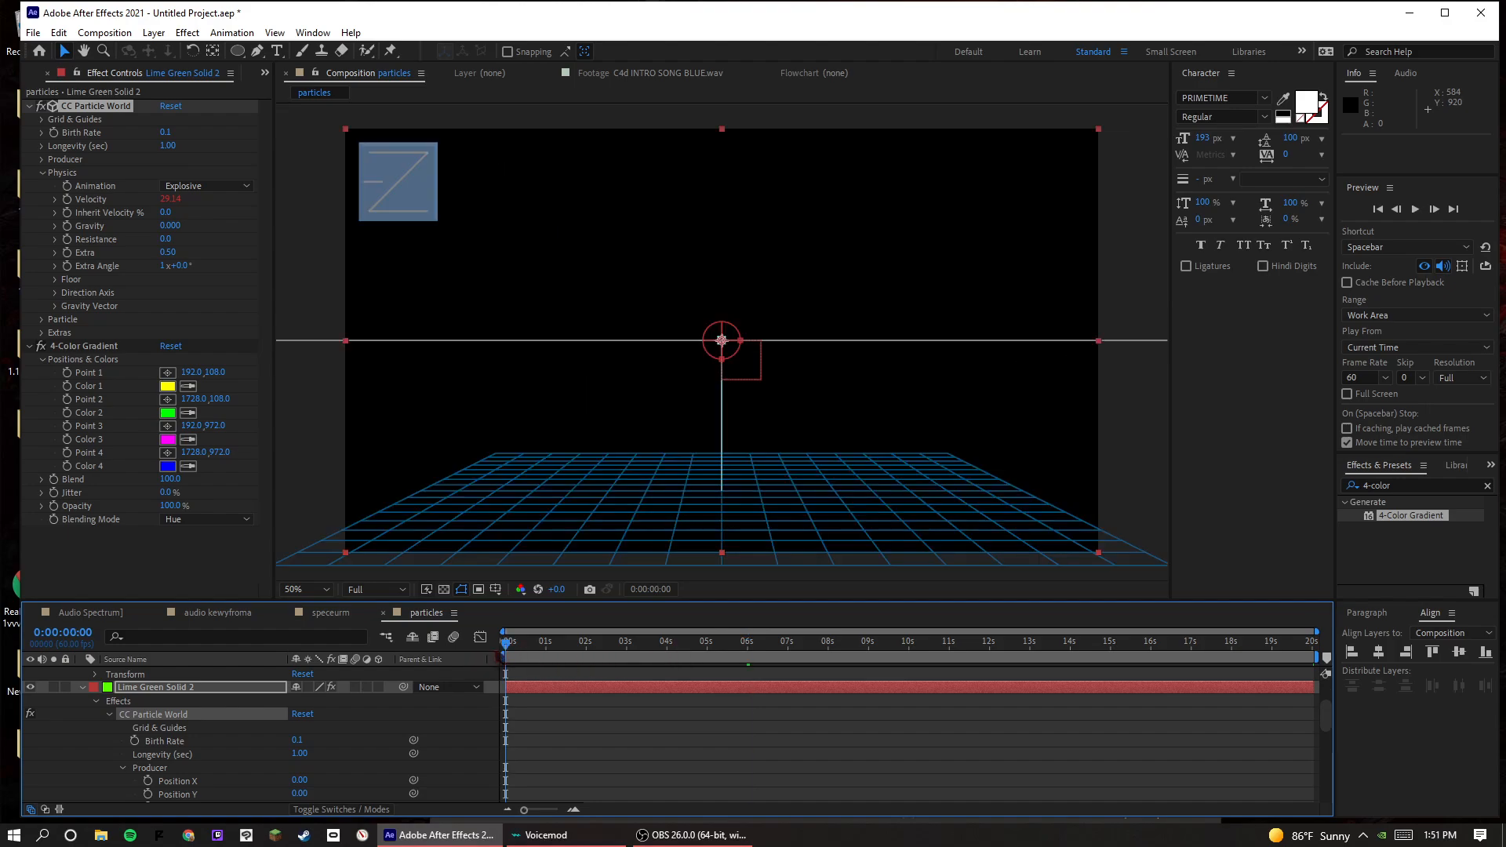
key(space)
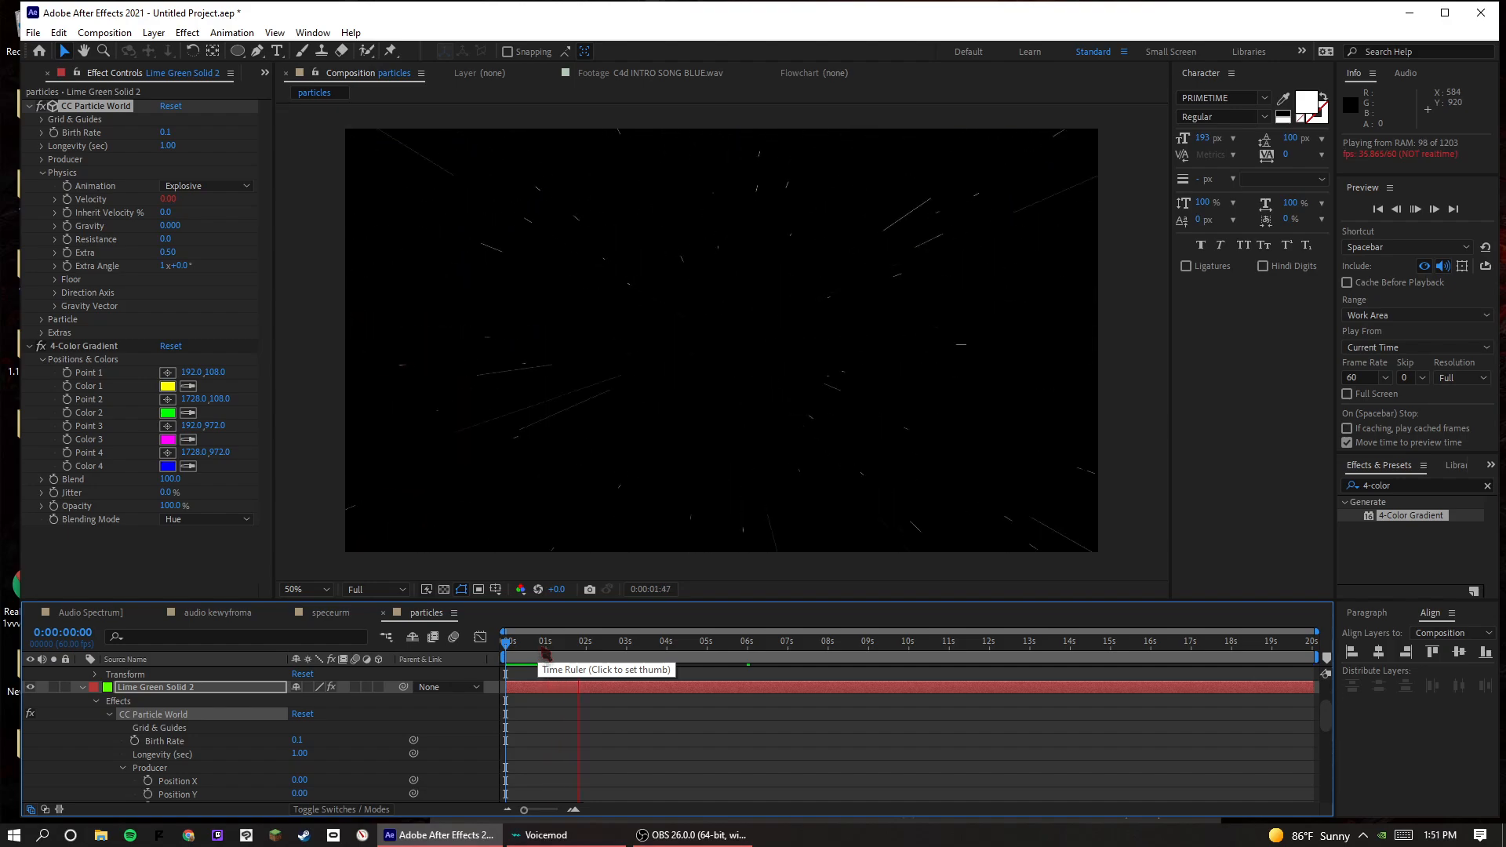
key(space)
- Add the C4d INTRO SONG BLUE.wav audio above Audio Amplitude in the particles composition and preview from the start
click(44, 72)
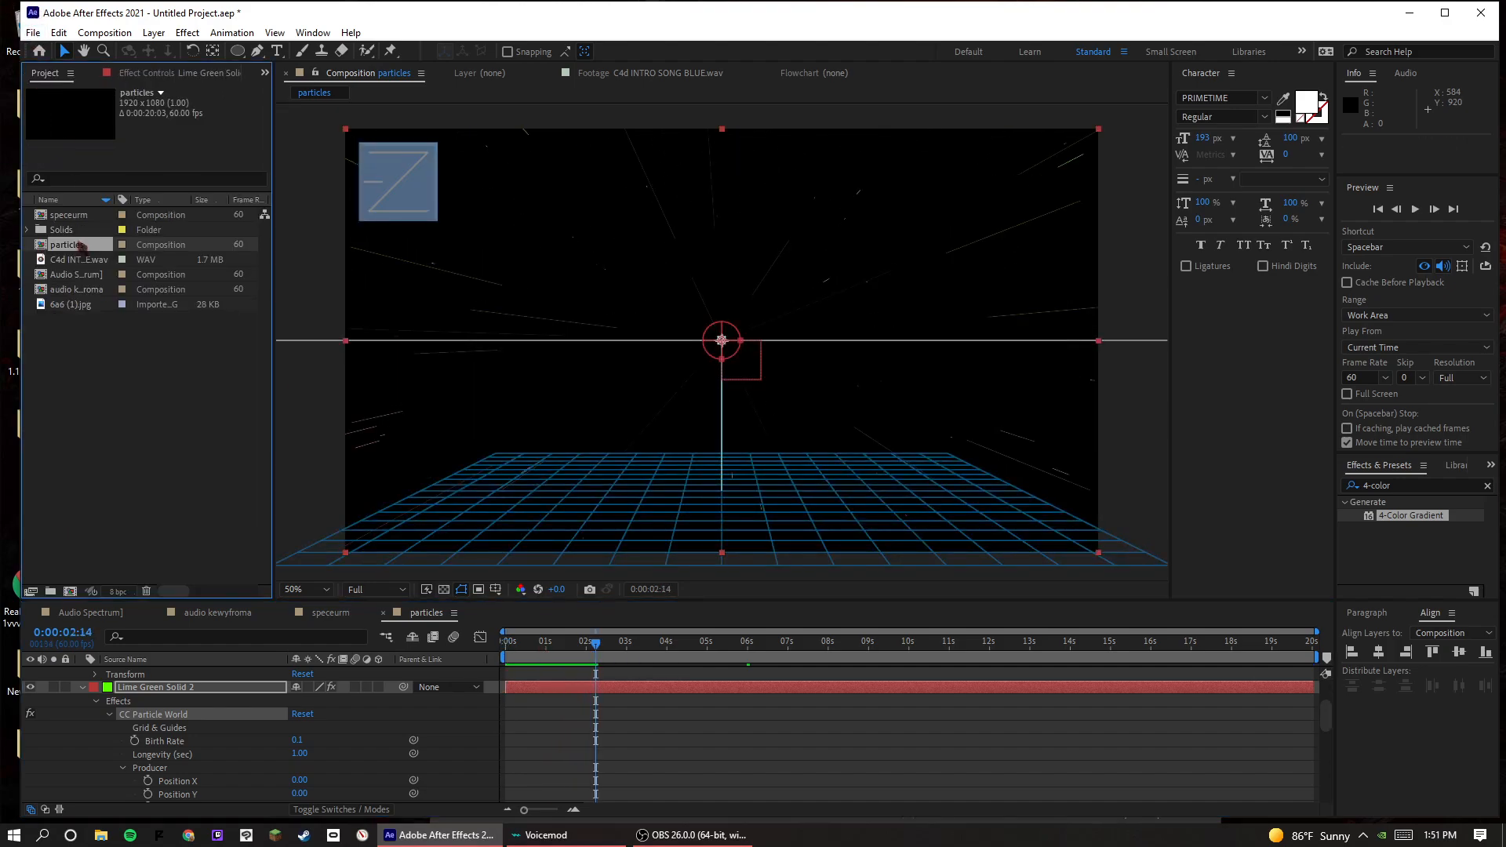
drag(78, 259, 249, 674)
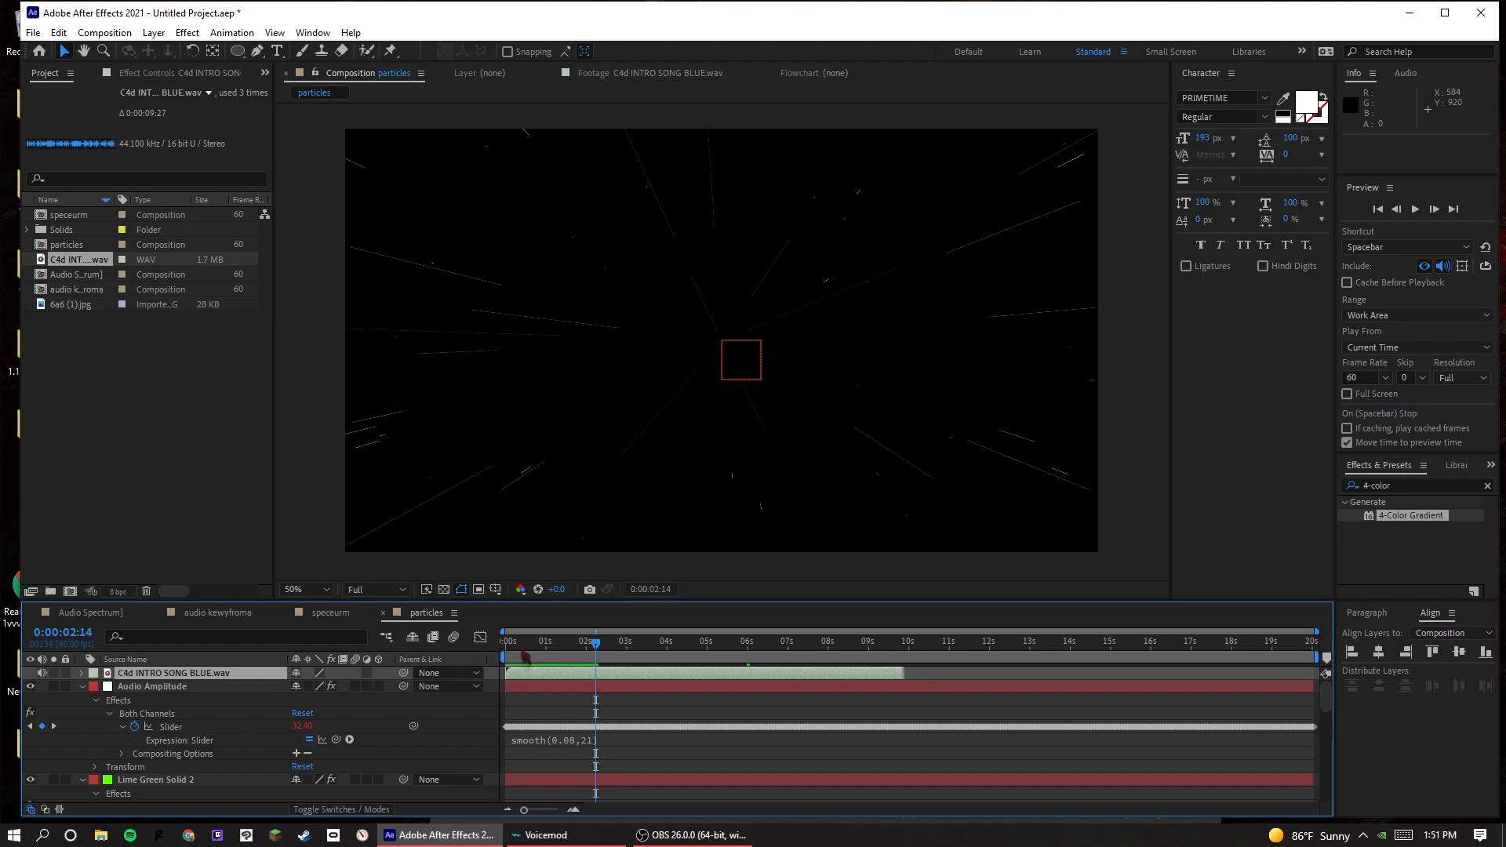
key(Home)
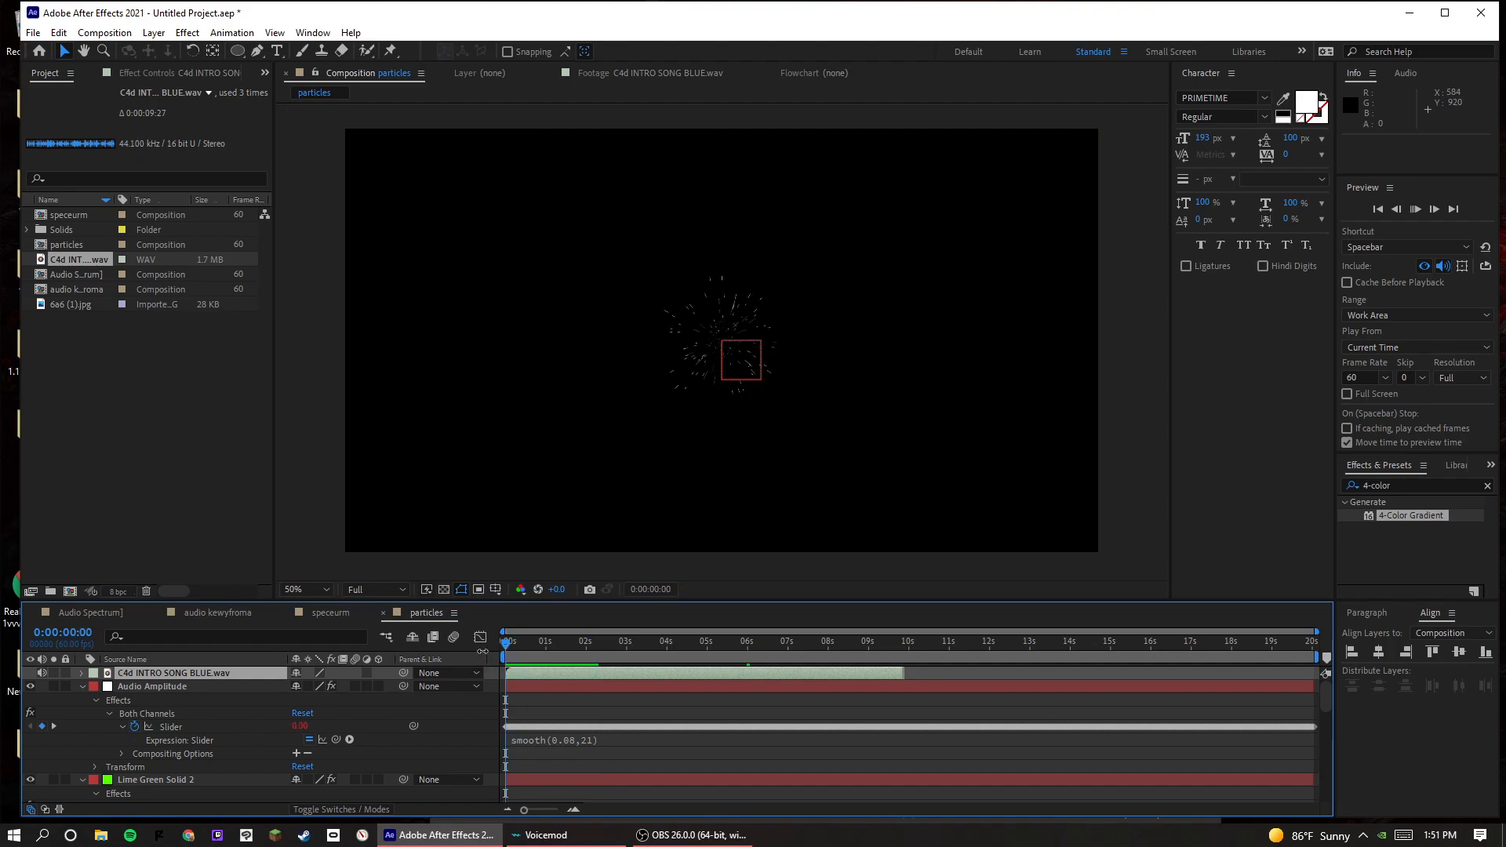
key(space)
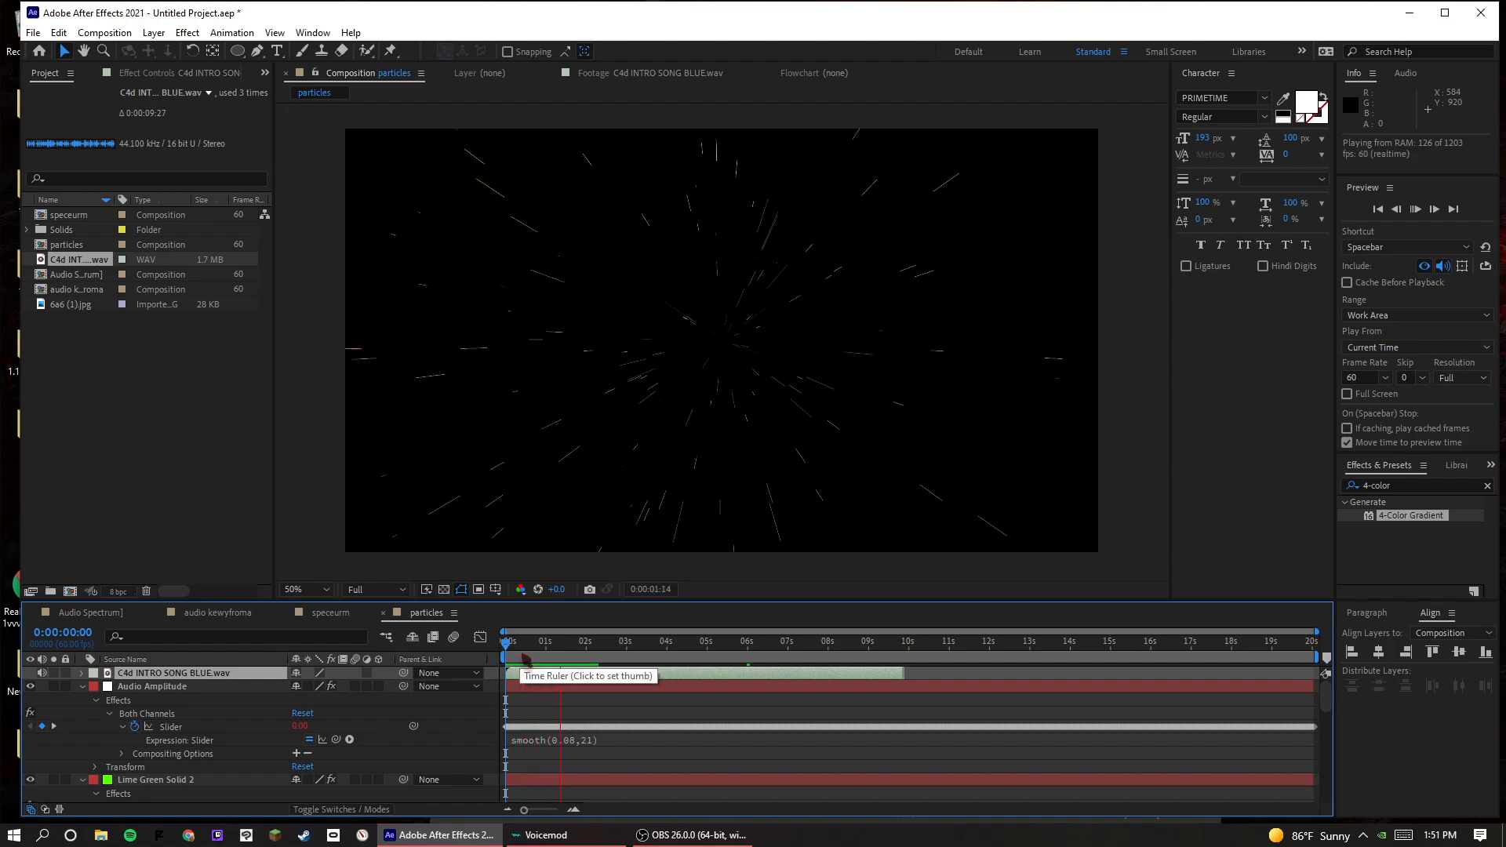
key(space)
- Append /25 to the particles' Velocity expression and preview the motion from the start
scroll(396, 710, down, 3)
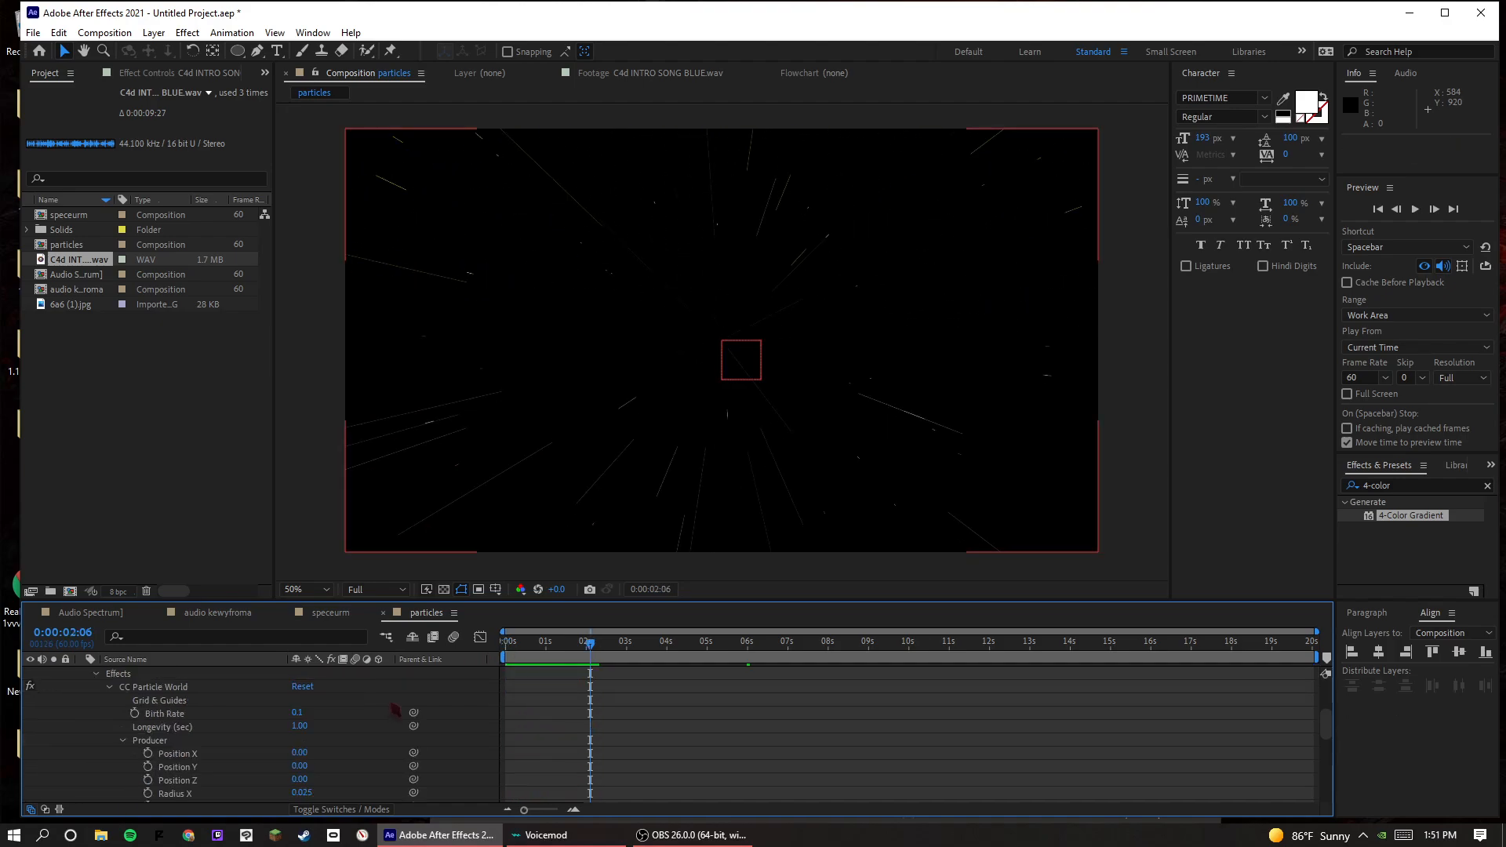
scroll(324, 710, up, 5)
scroll(324, 730, down, 5)
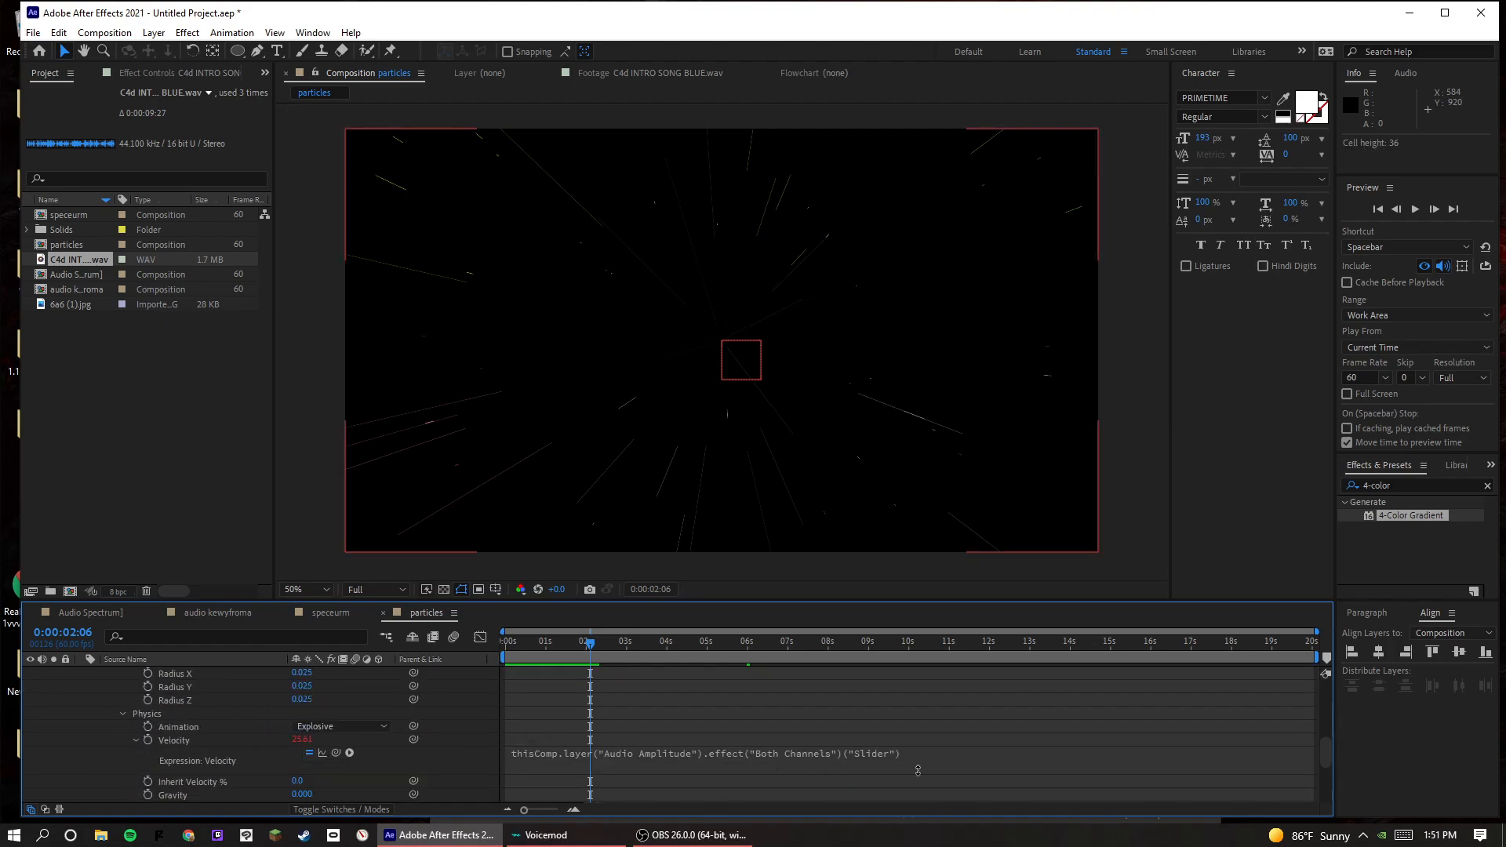
click(917, 771)
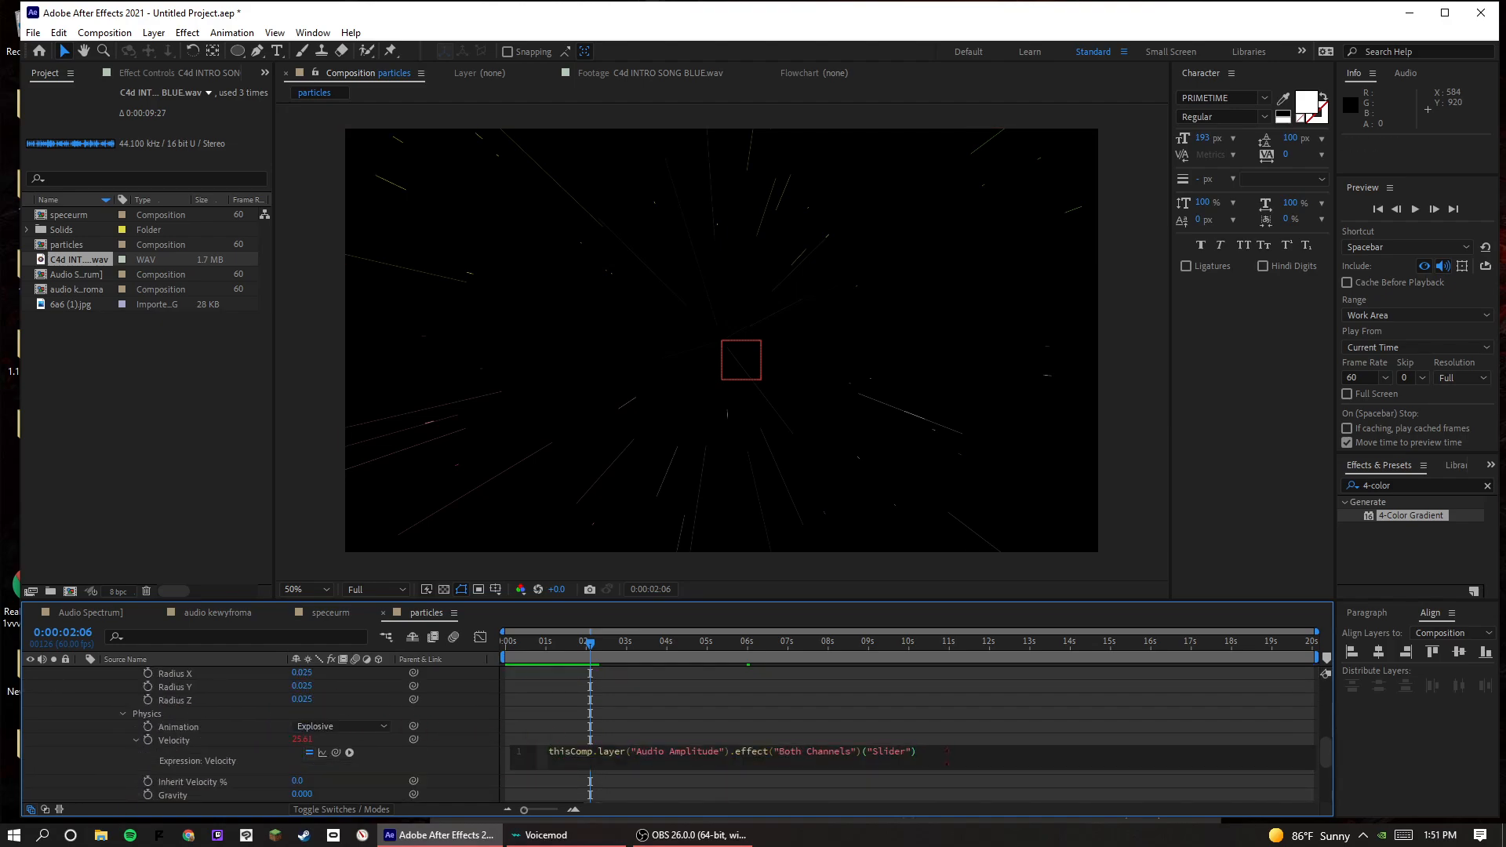
click(961, 695)
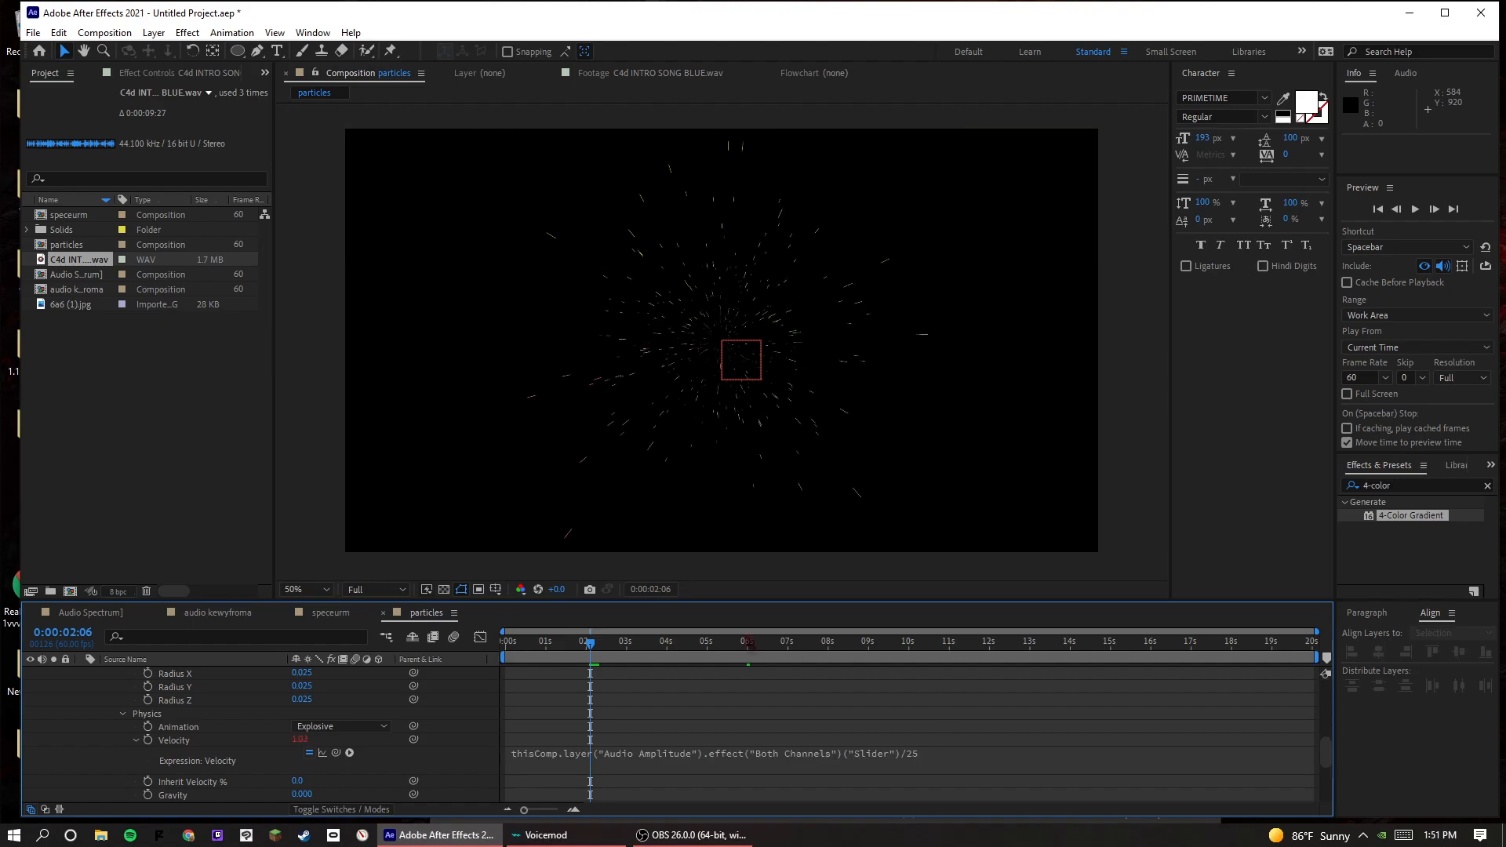
drag(601, 645, 428, 672)
key(space)
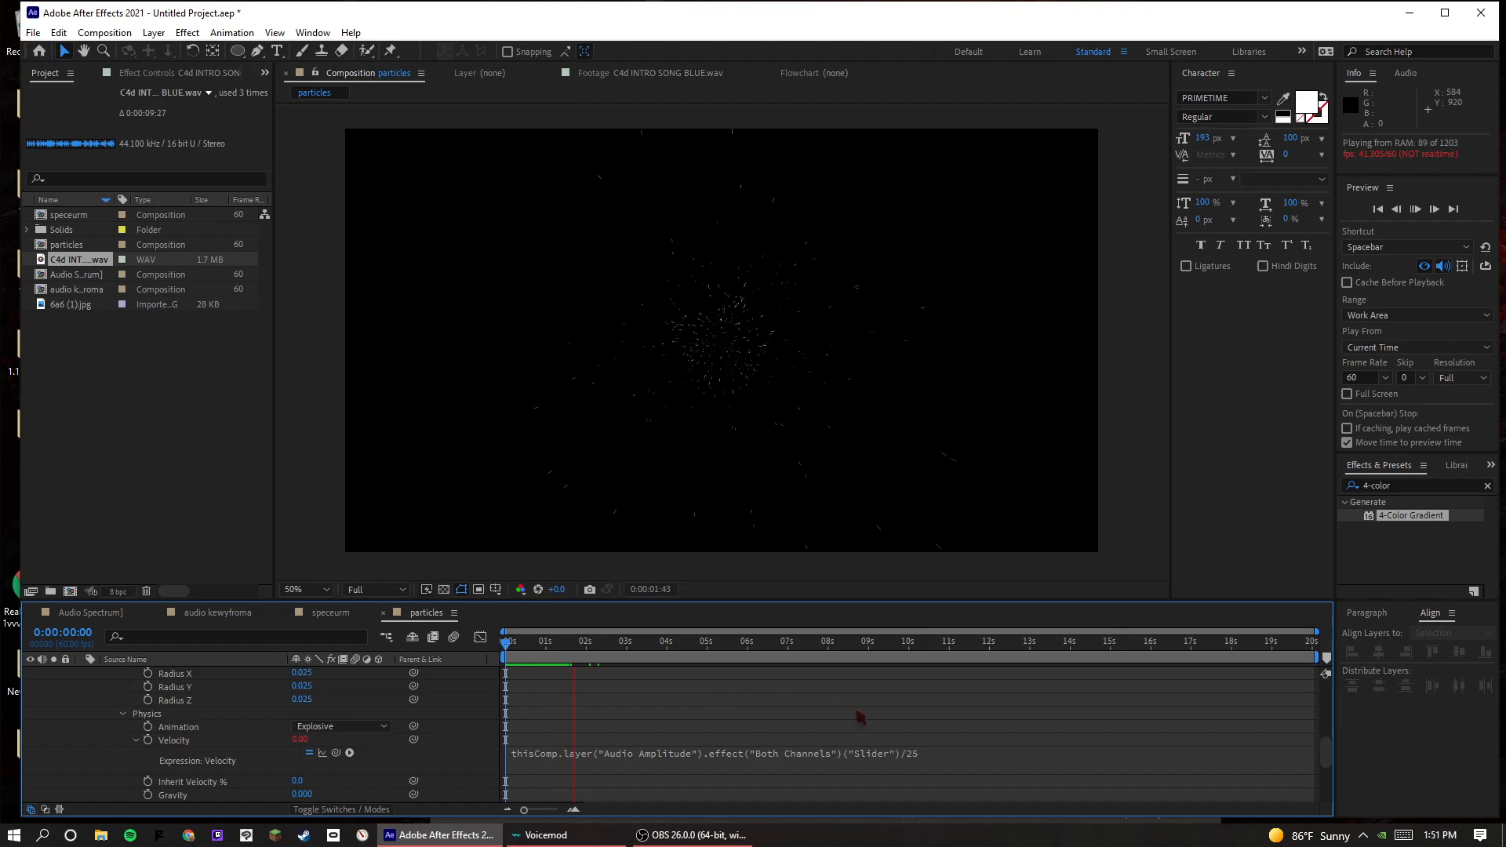
- Make the Velocity expression divide the Audio Amplitude slider by 12.5 and preview the particles from the start
click(966, 753)
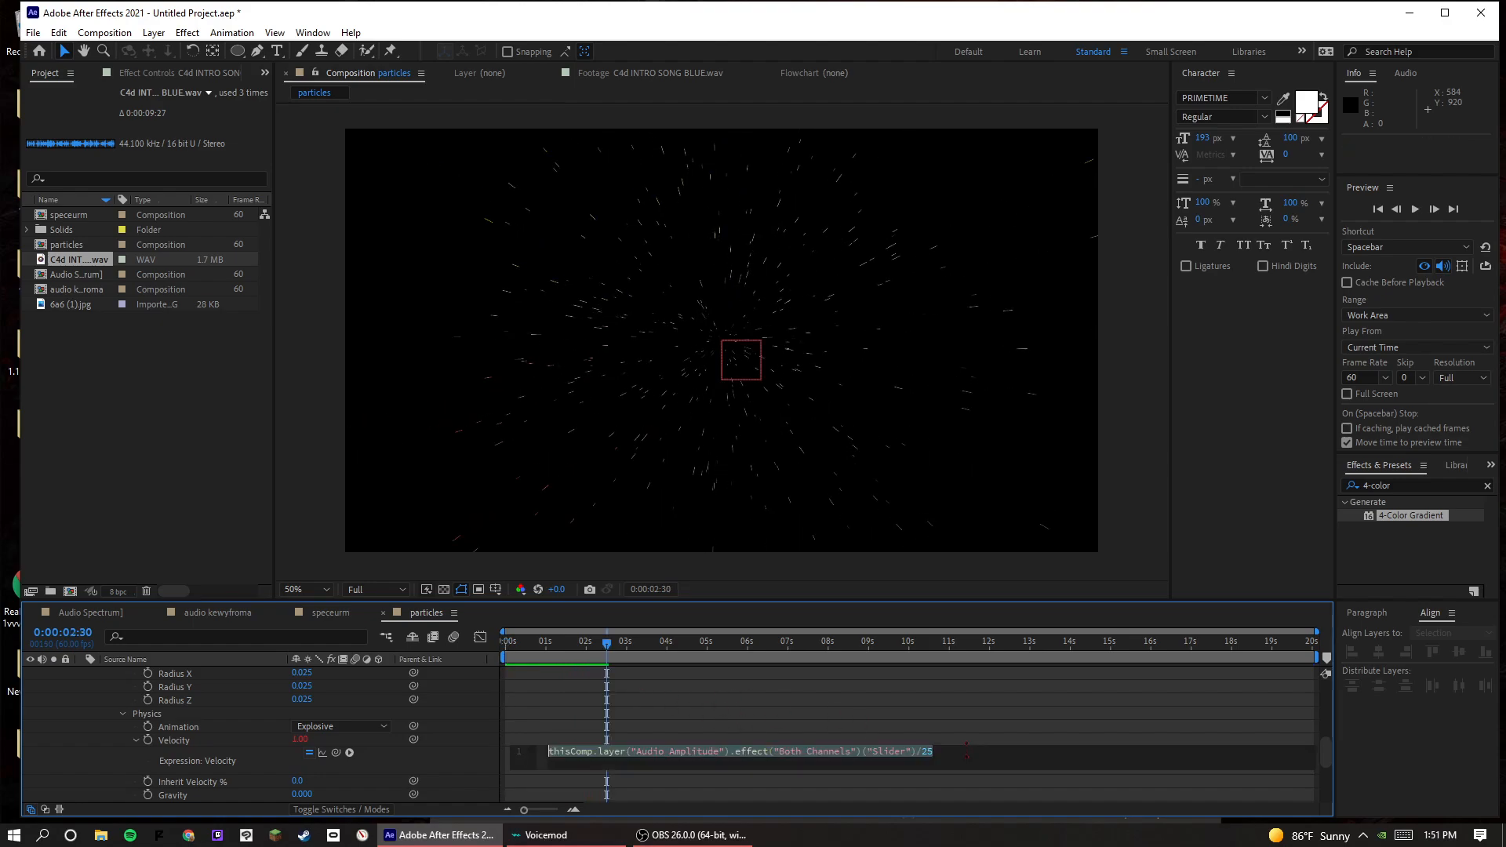
click(966, 752)
key(KP_Enter)
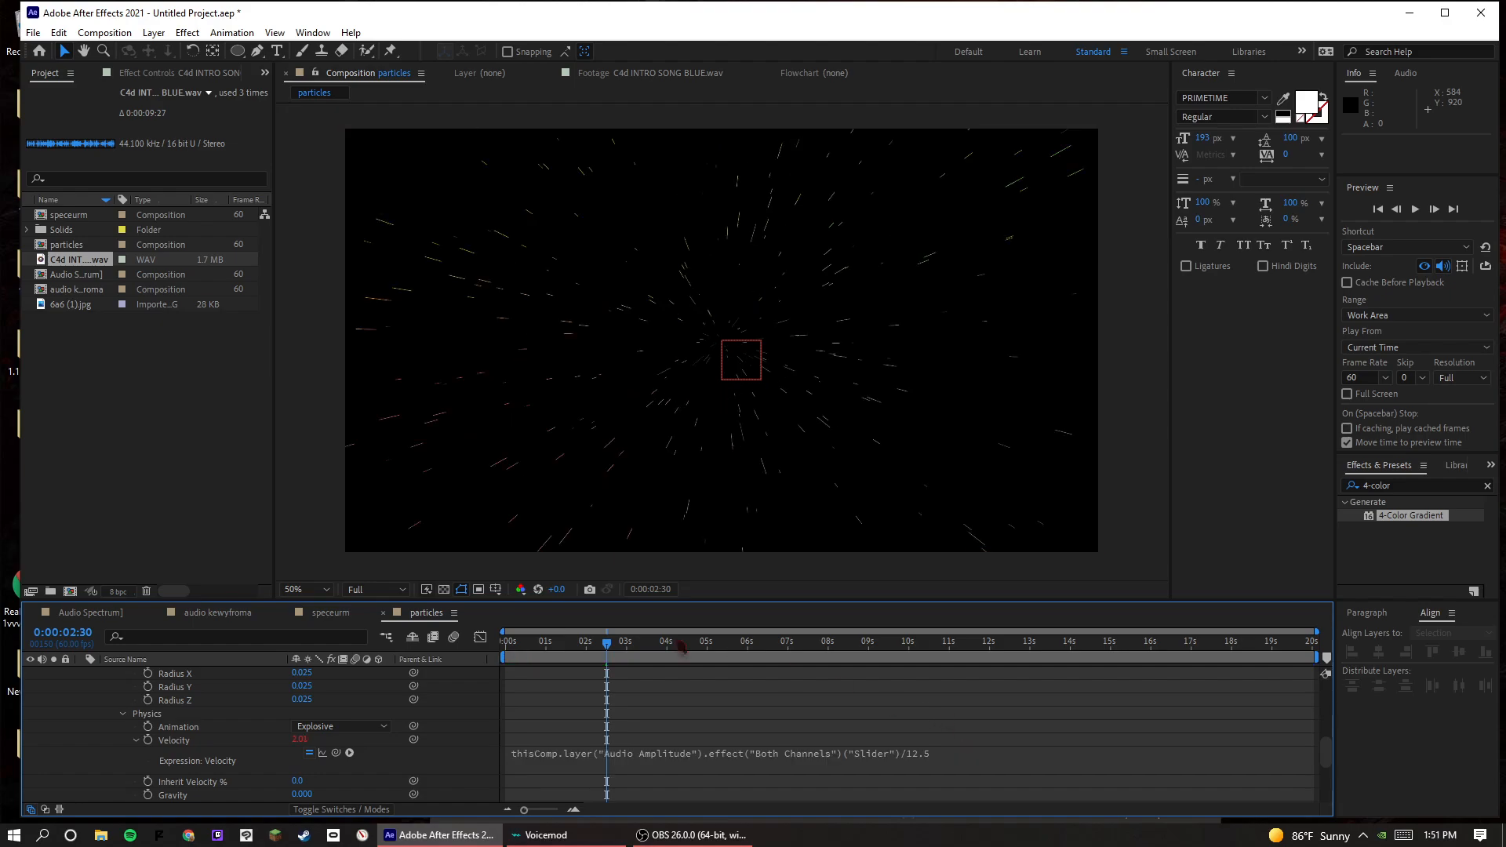
key(space)
click(503, 649)
key(space)
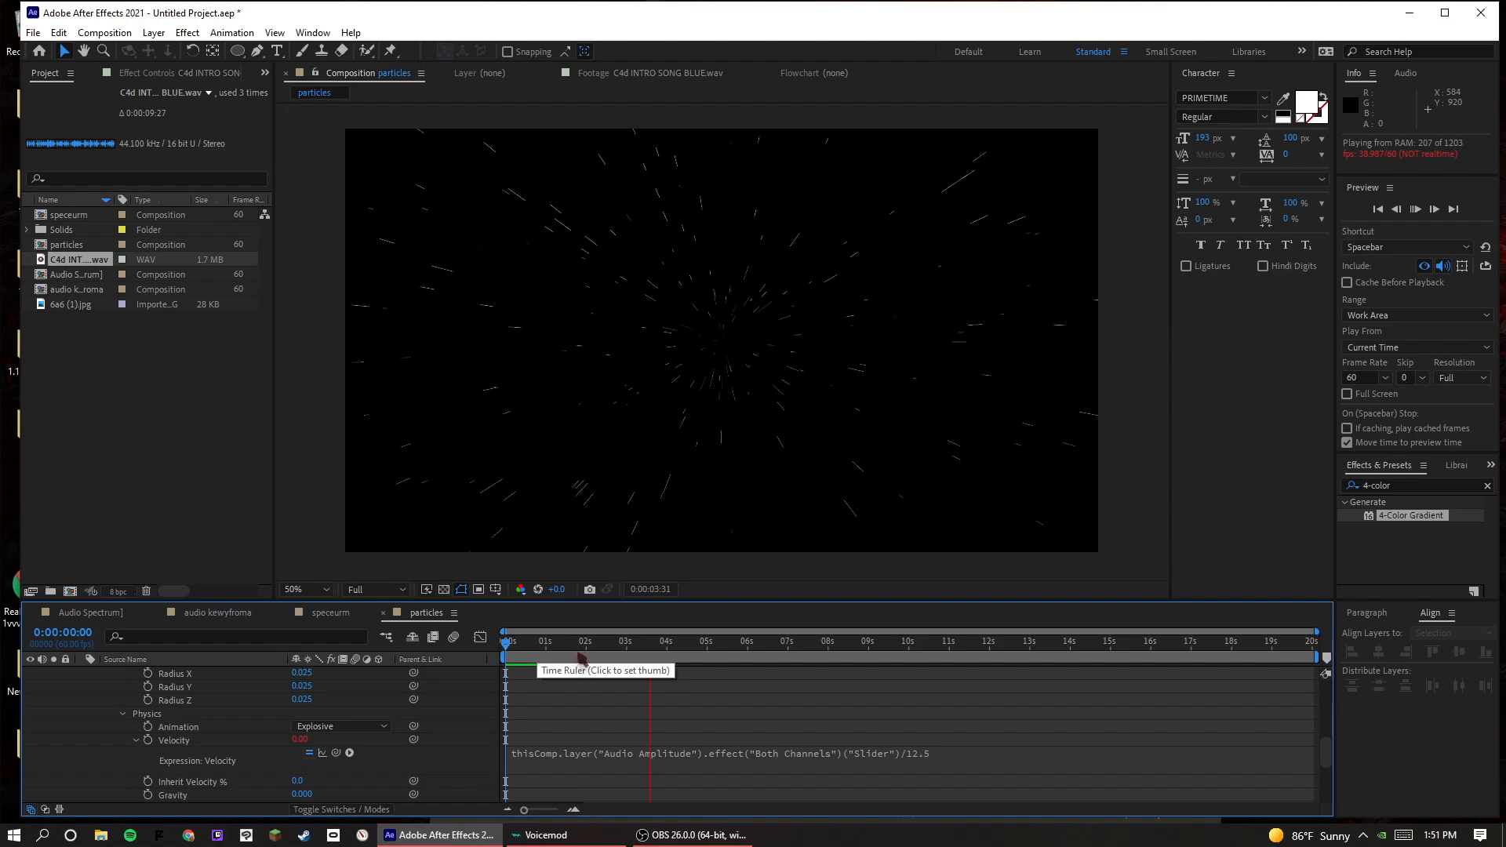
key(space)
key(space)
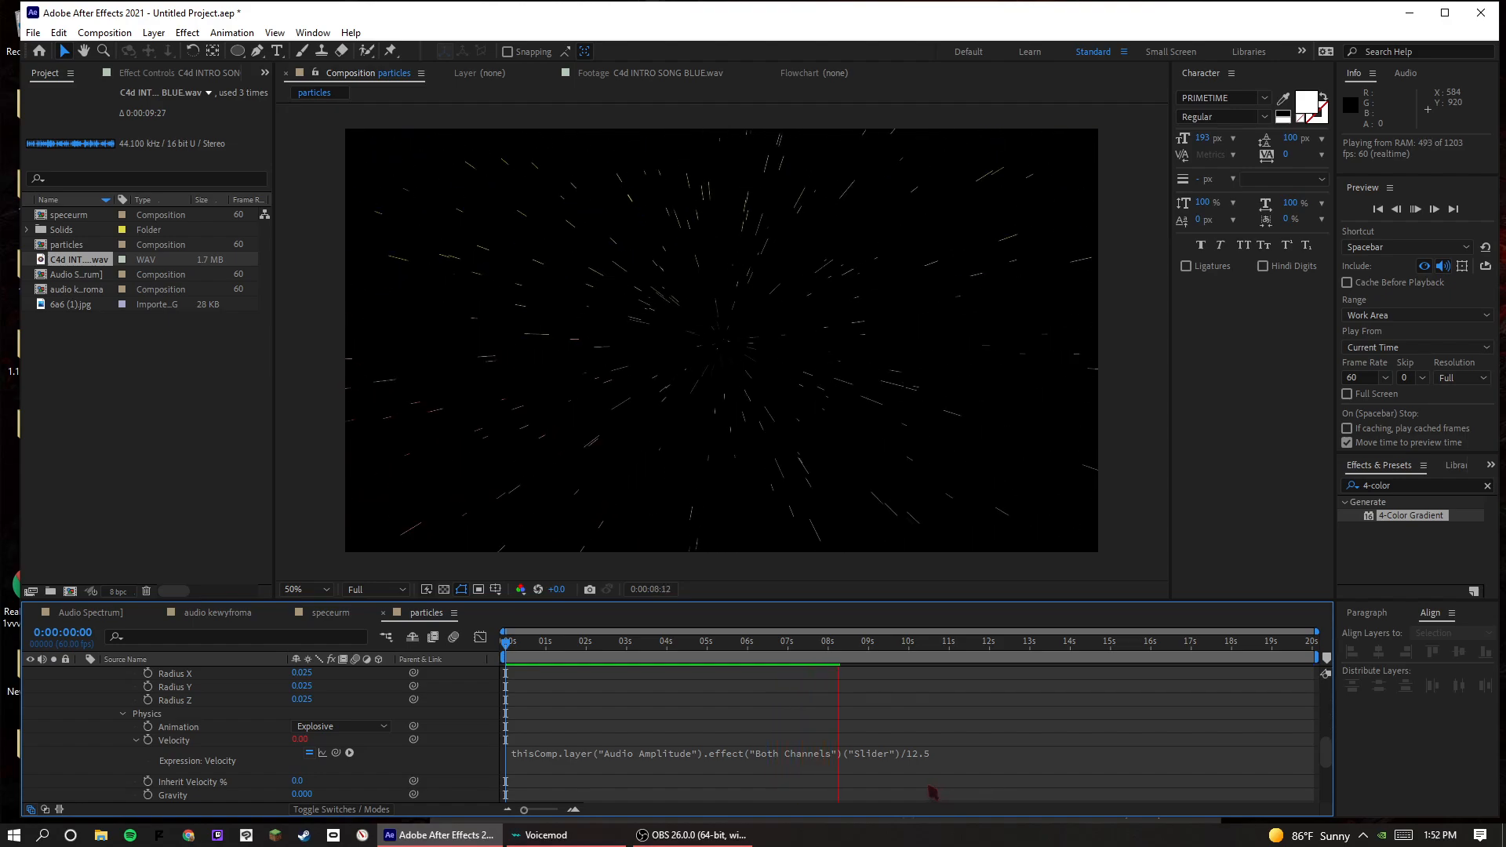
key(space)
- Remove the smooth(0.08,21) expression from Audio Amplitude's Both Channels Slider and preview the particles from the start
scroll(200, 771, up, 3)
scroll(192, 729, up, 5)
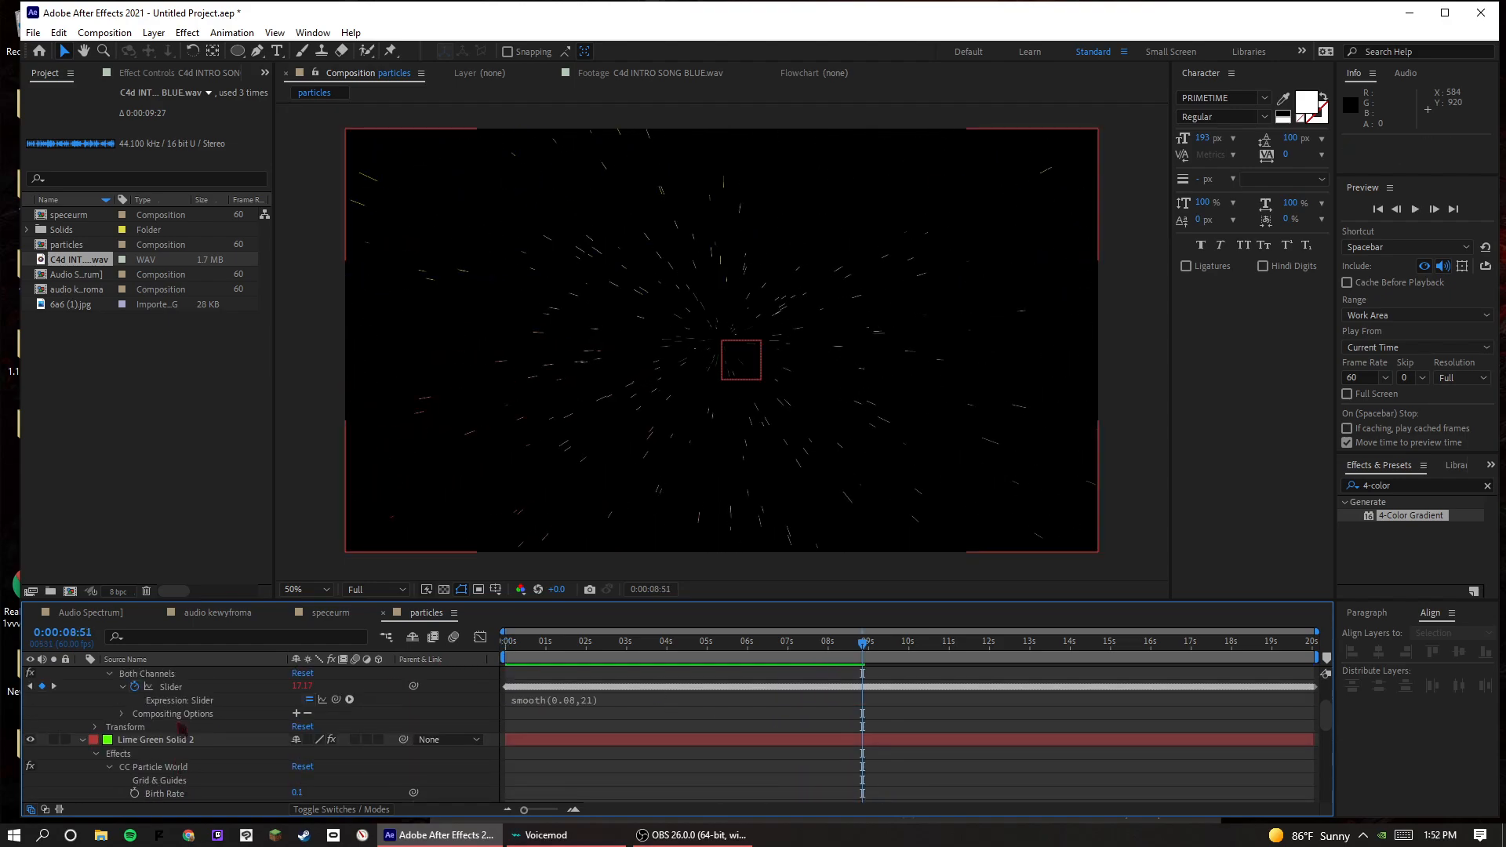
click(155, 687)
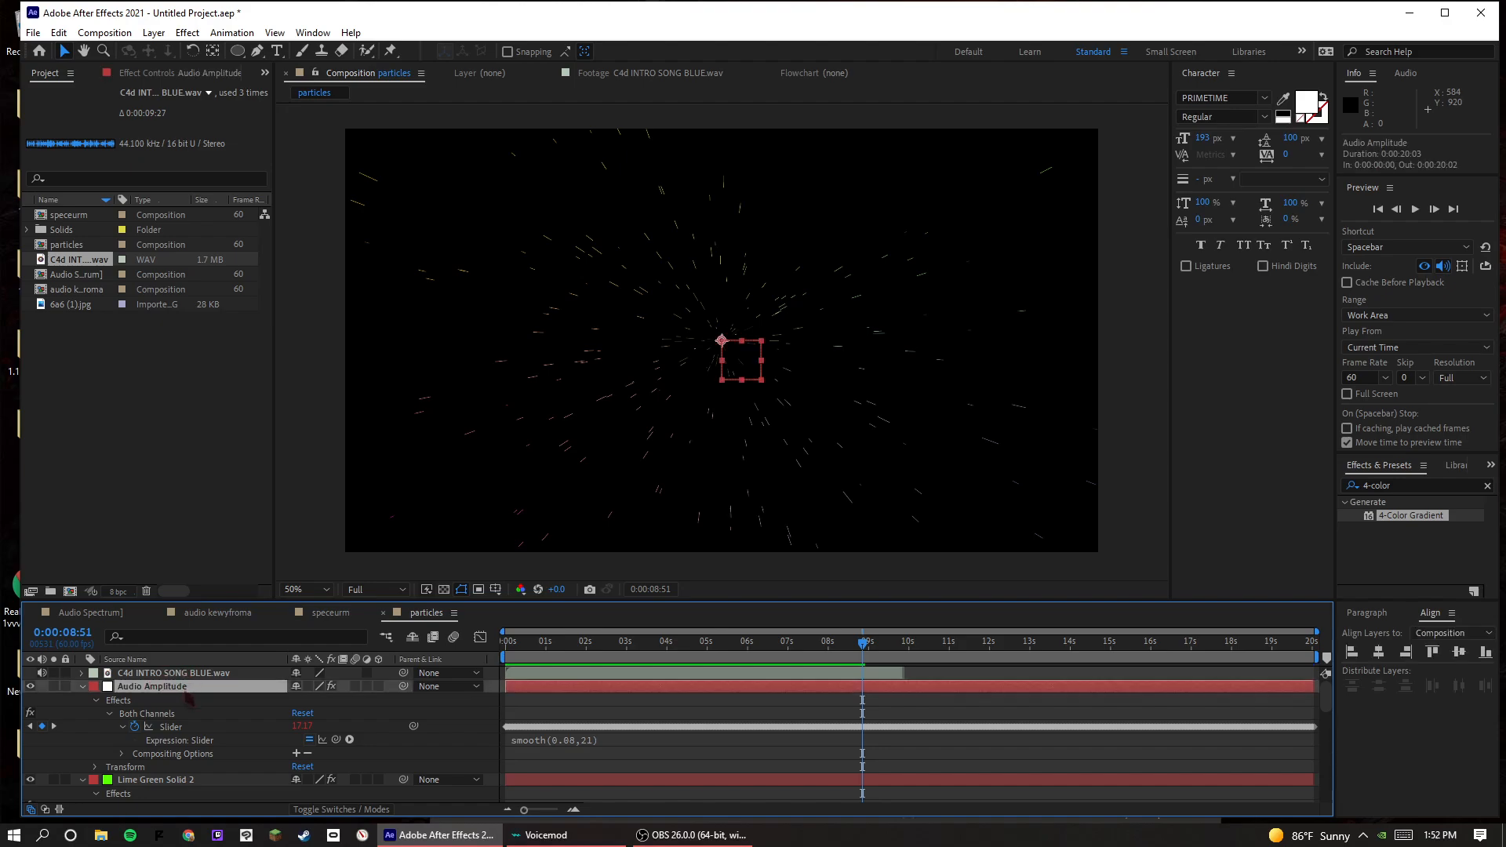
click(586, 750)
click(588, 740)
key(BackSpace)
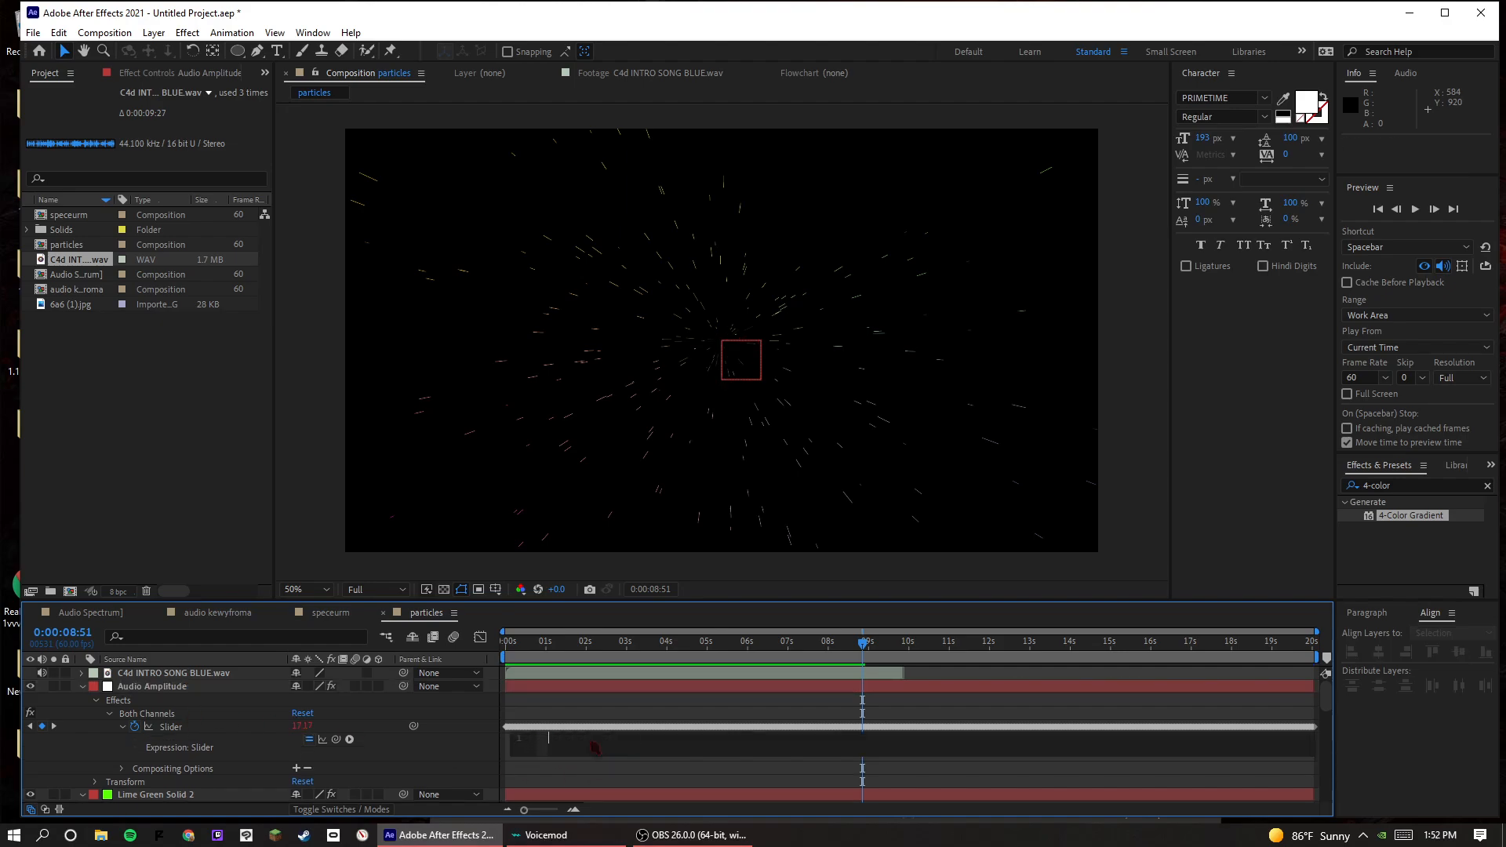
click(588, 774)
key(KP_0)
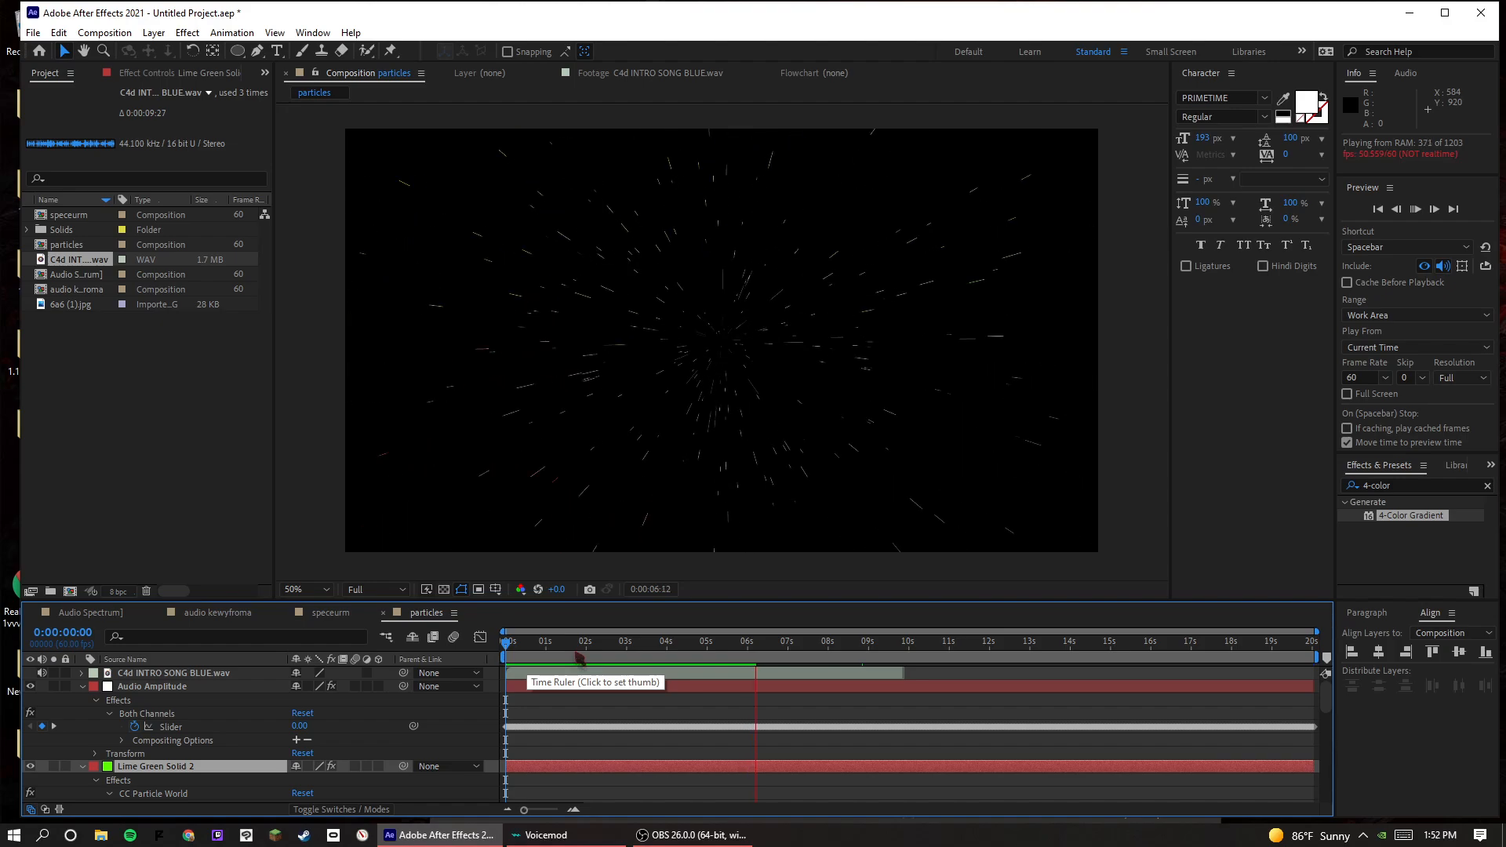
- Preview the particles' reaction to the music from about two seconds into the composition
click(576, 656)
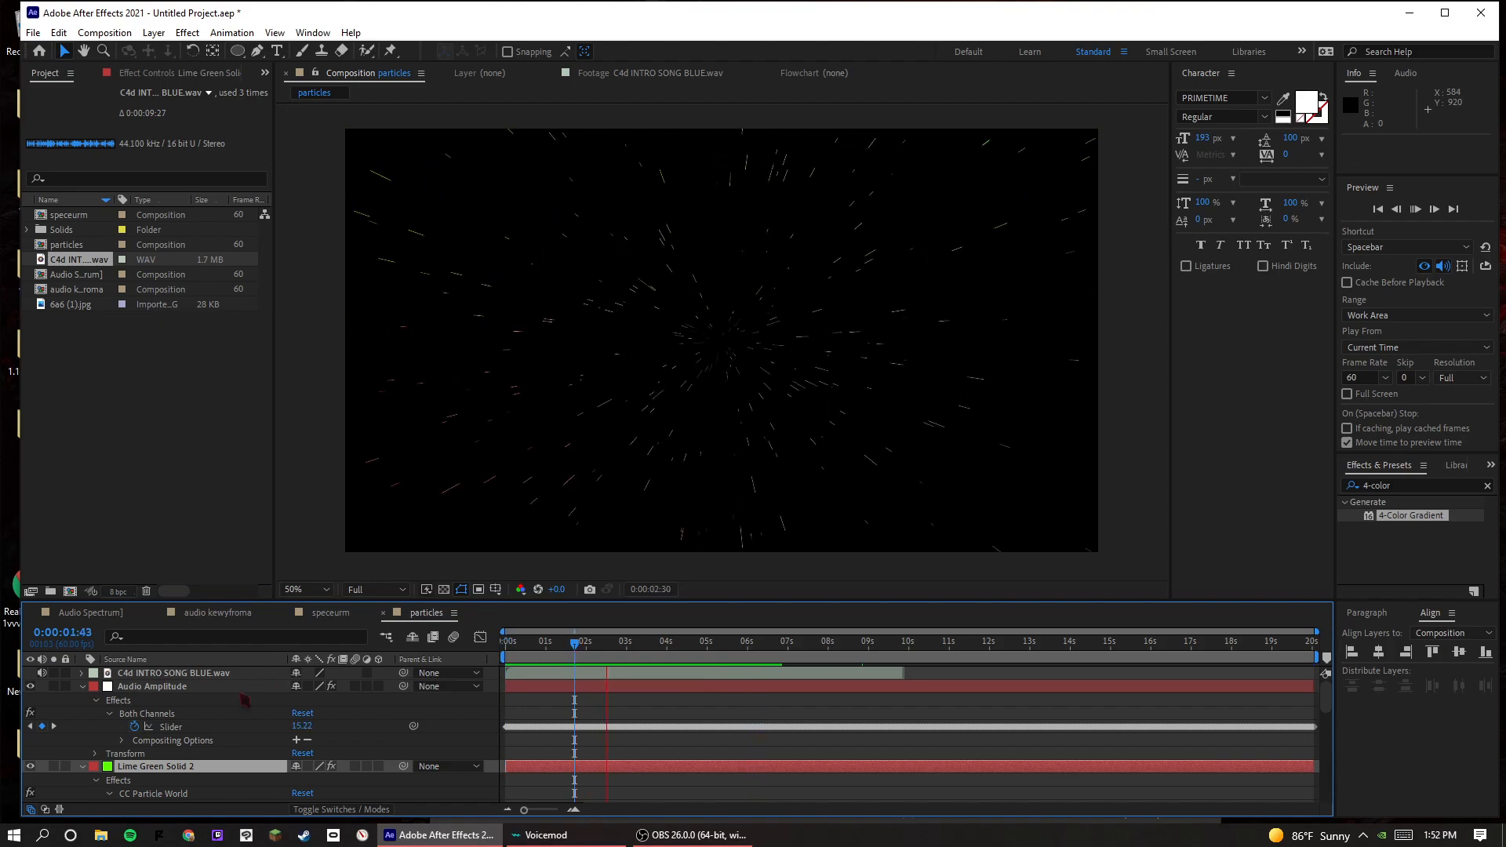
click(249, 686)
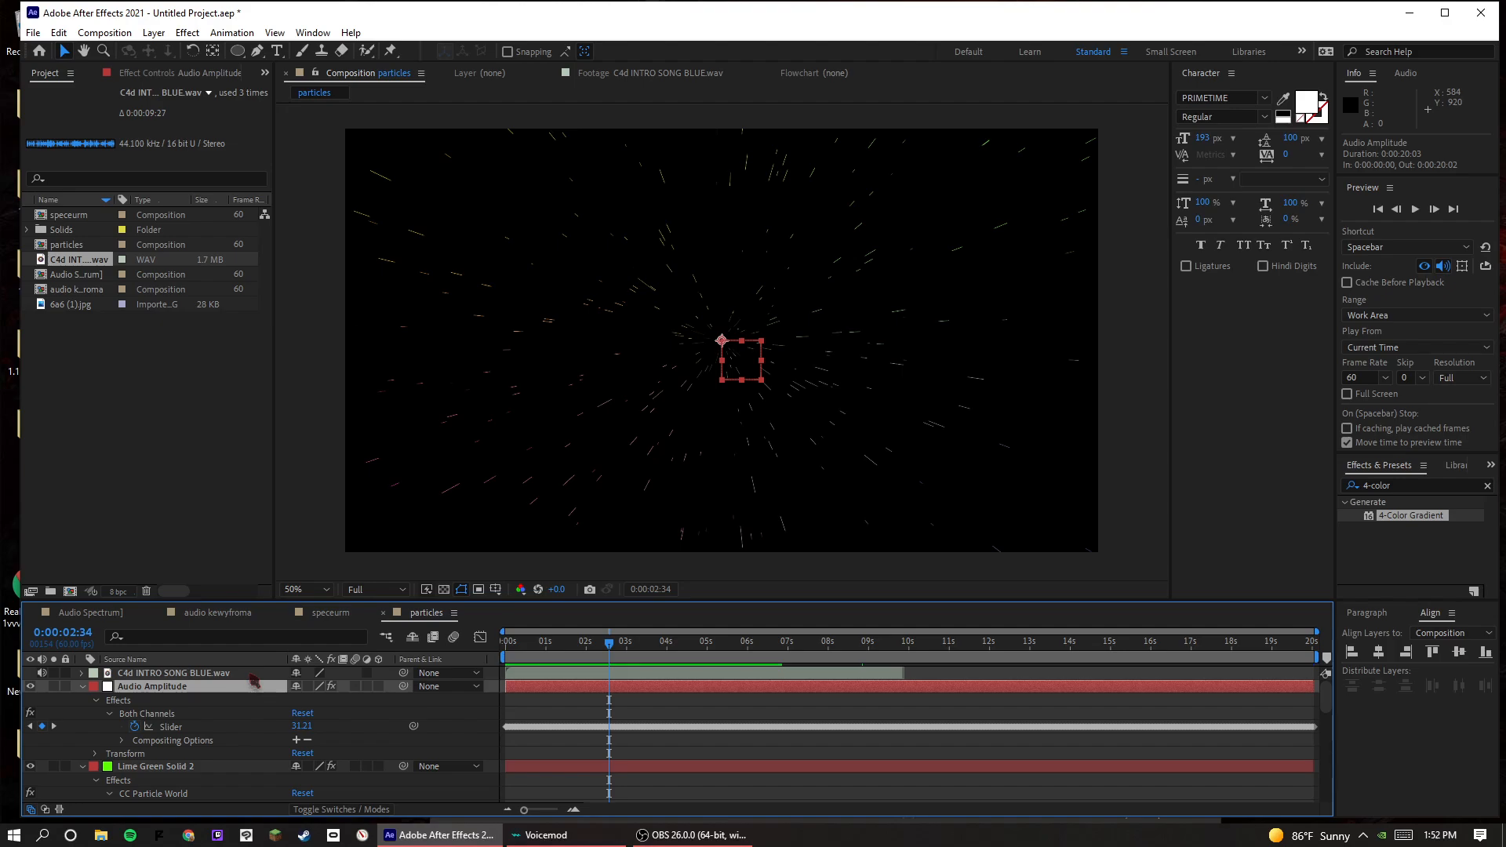
click(252, 674)
key(space)
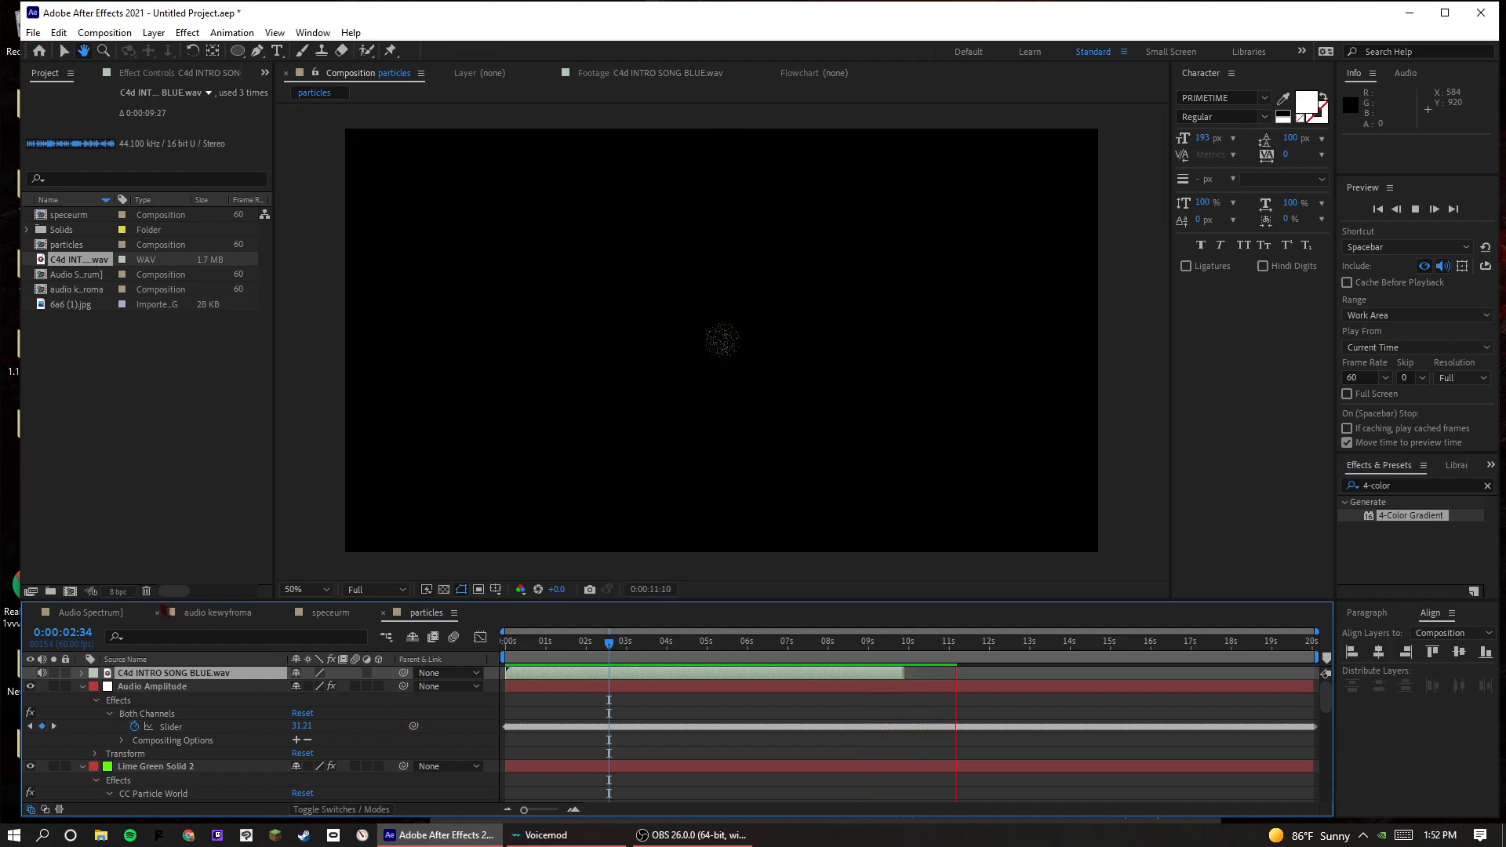
key(space)
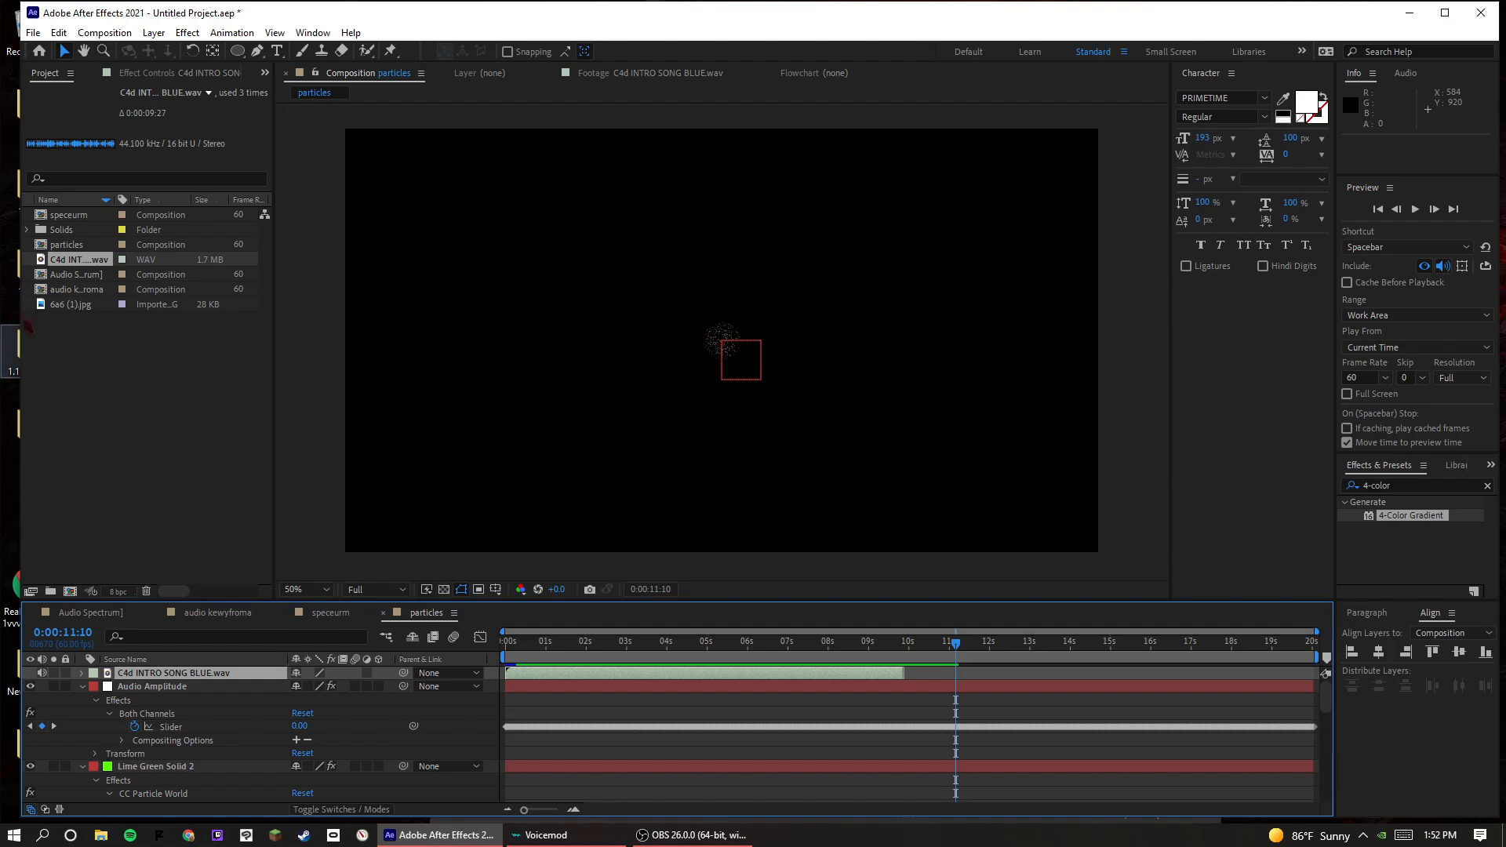
- Delete the C4d INTRO SONG BLUE.wav layer from the particles composition
click(66, 291)
double_click(65, 291)
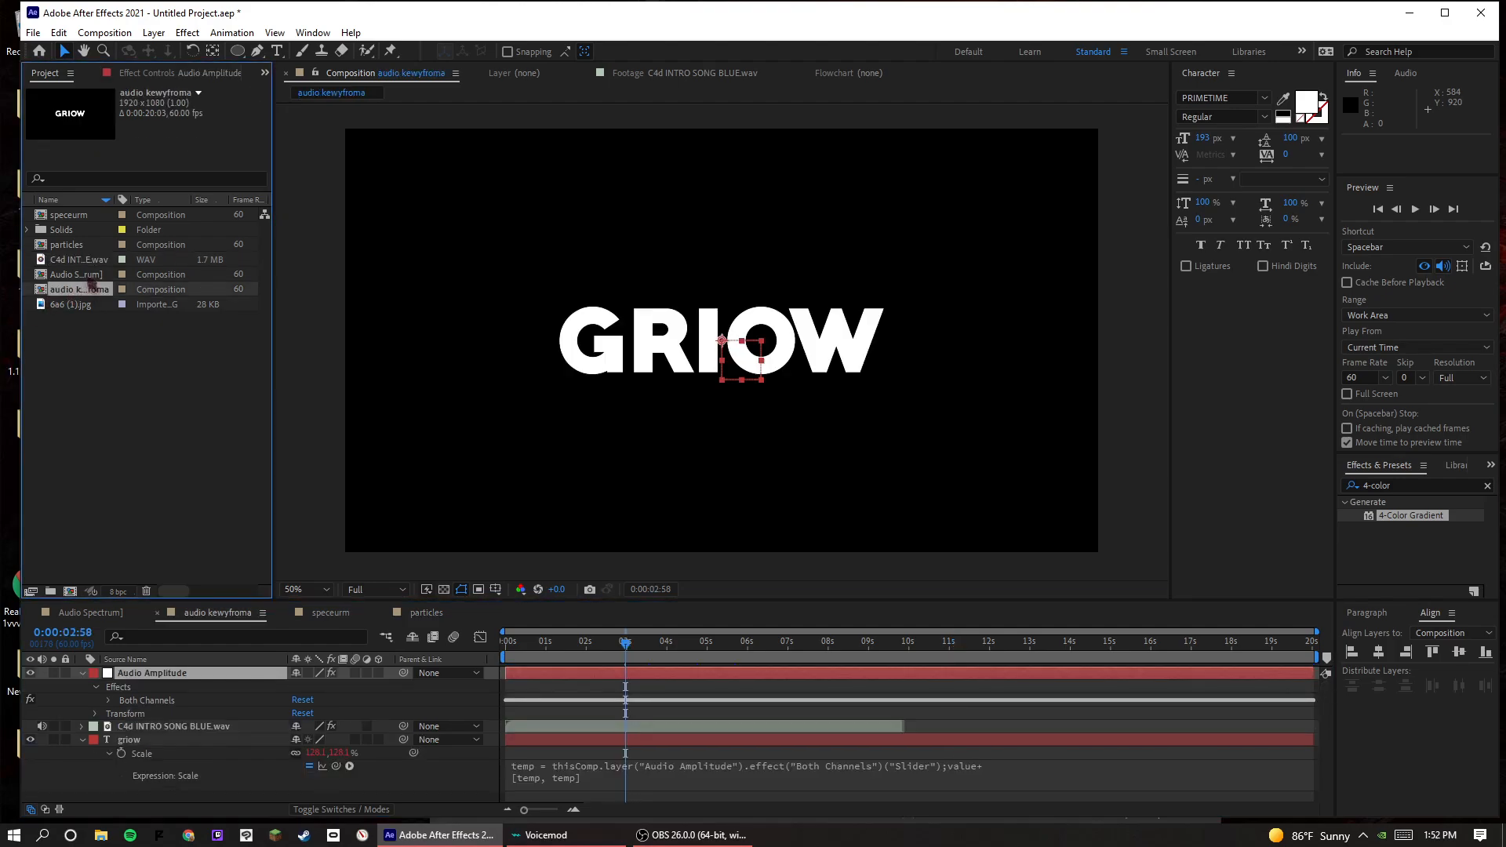
double_click(87, 275)
double_click(68, 244)
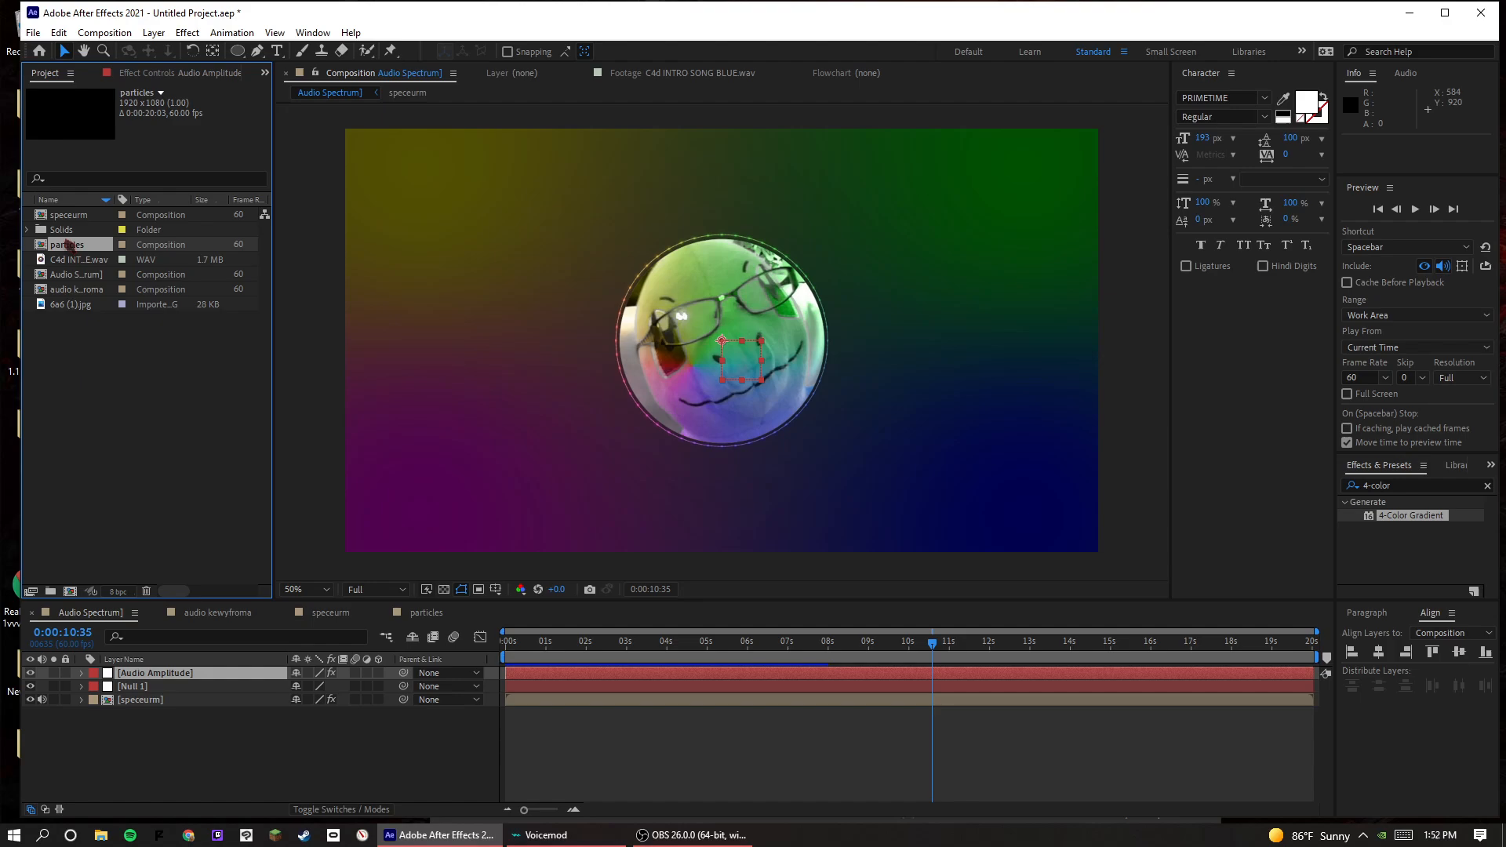
click(233, 675)
key(Delete)
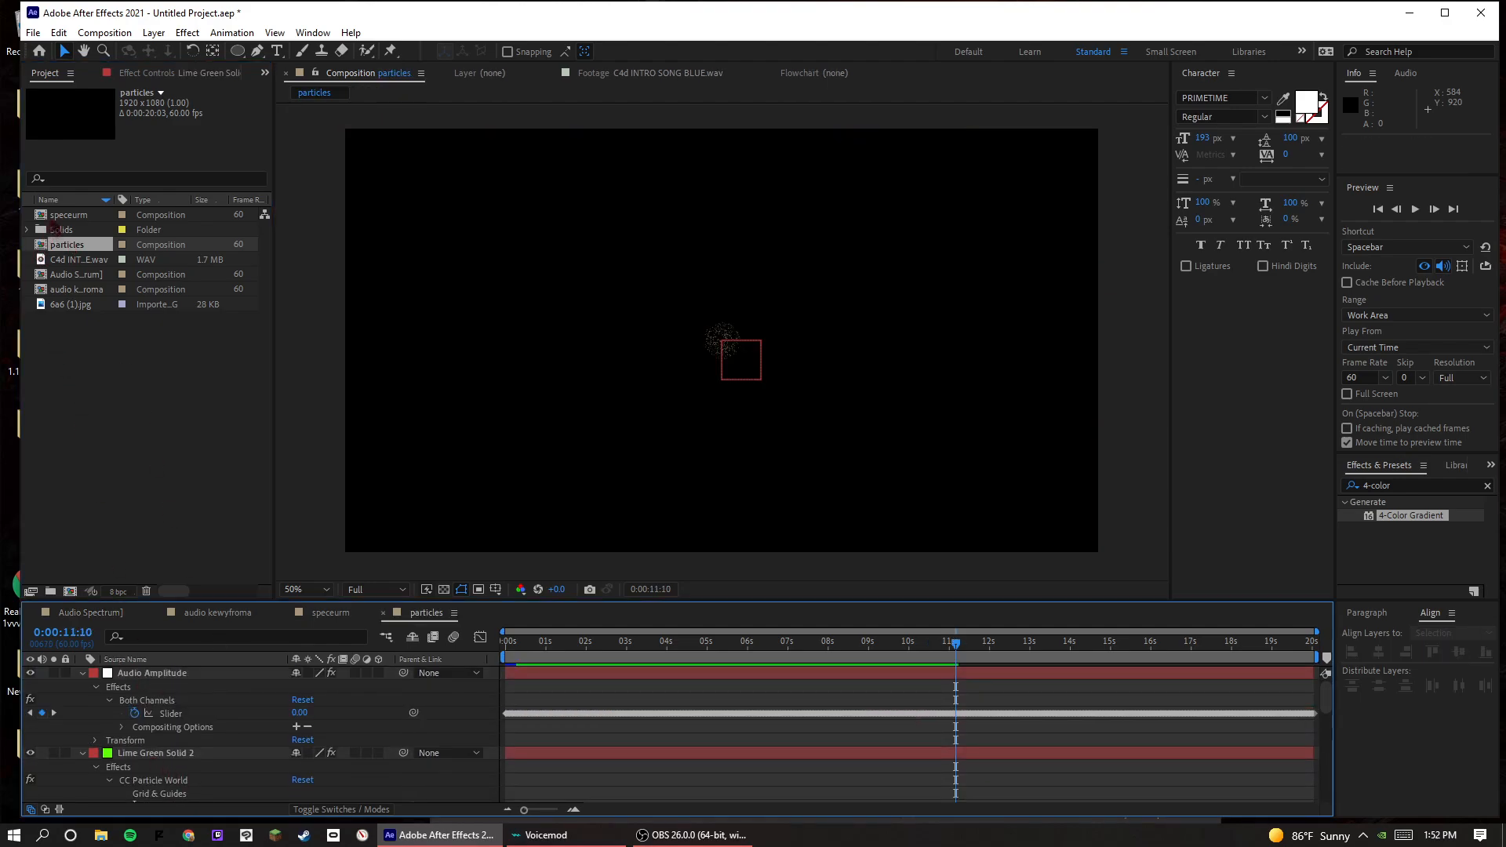
- Insert the particles composition directly above Lime Green Solid 1 in the speceurm composition and check the result at several times
double_click(64, 215)
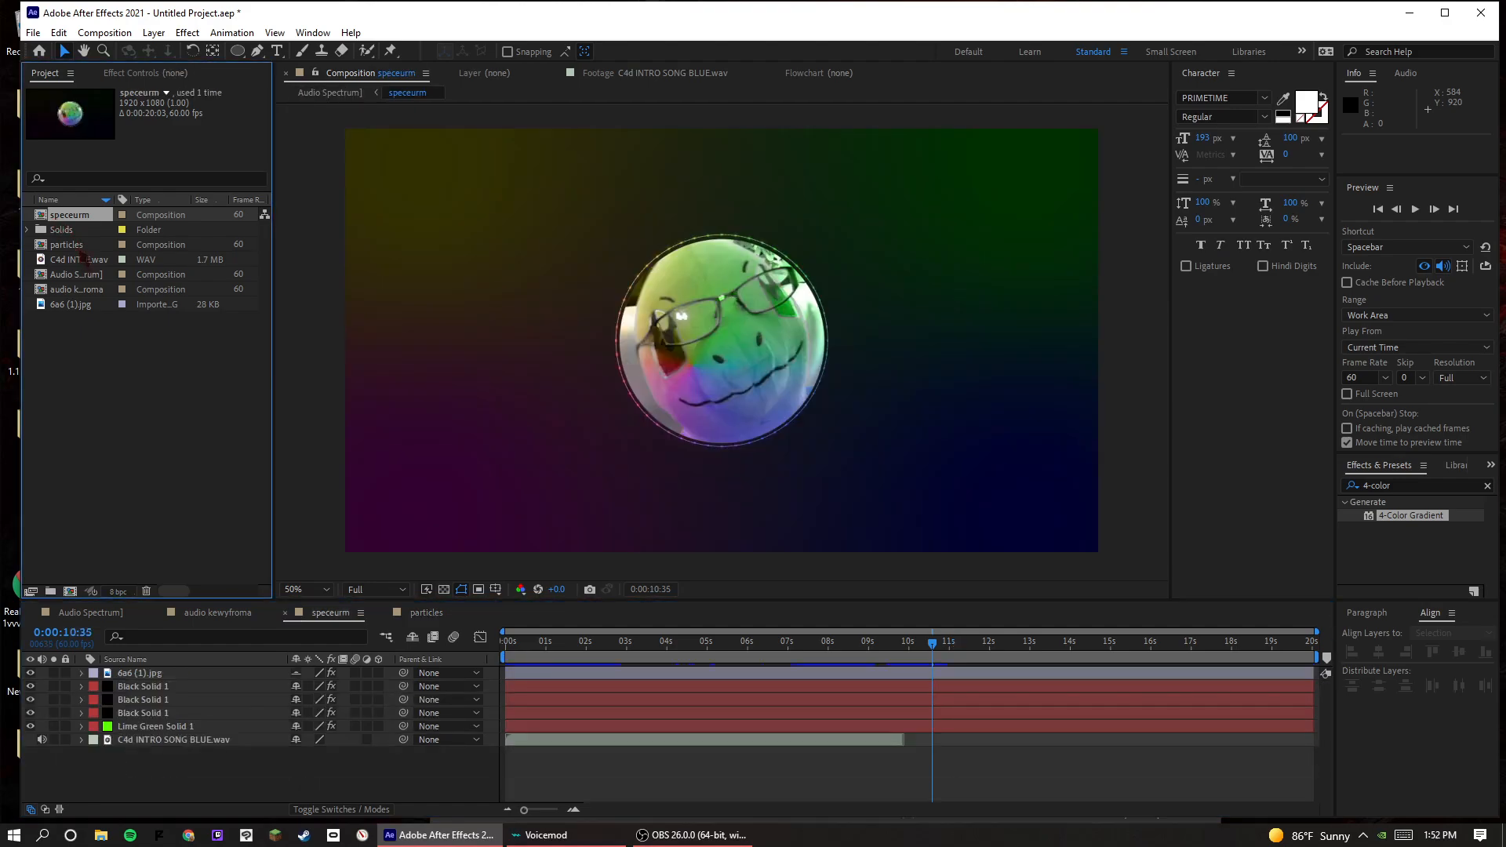
drag(69, 245, 251, 722)
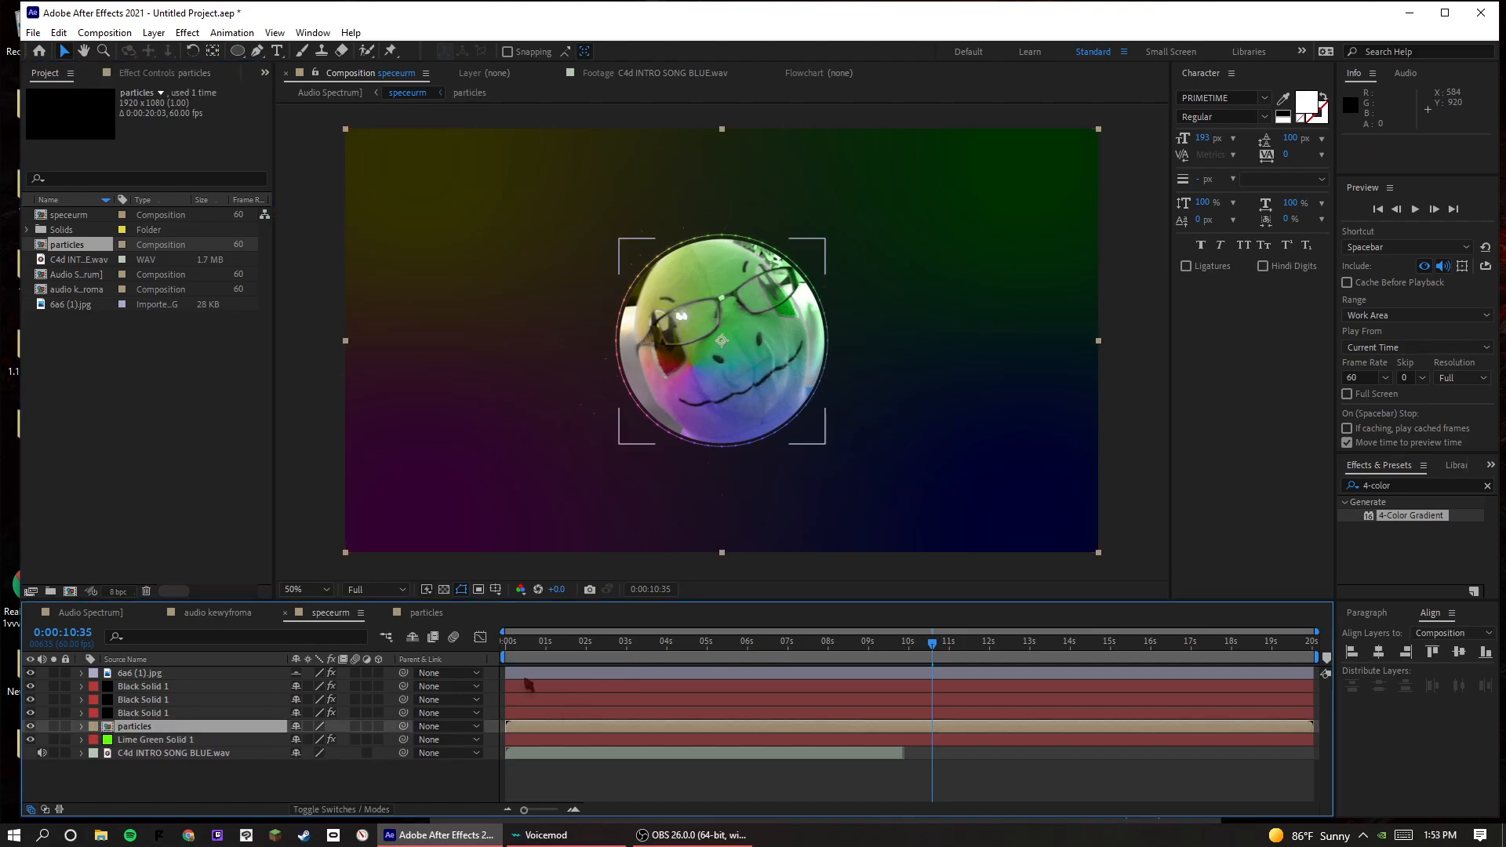
click(236, 739)
click(134, 77)
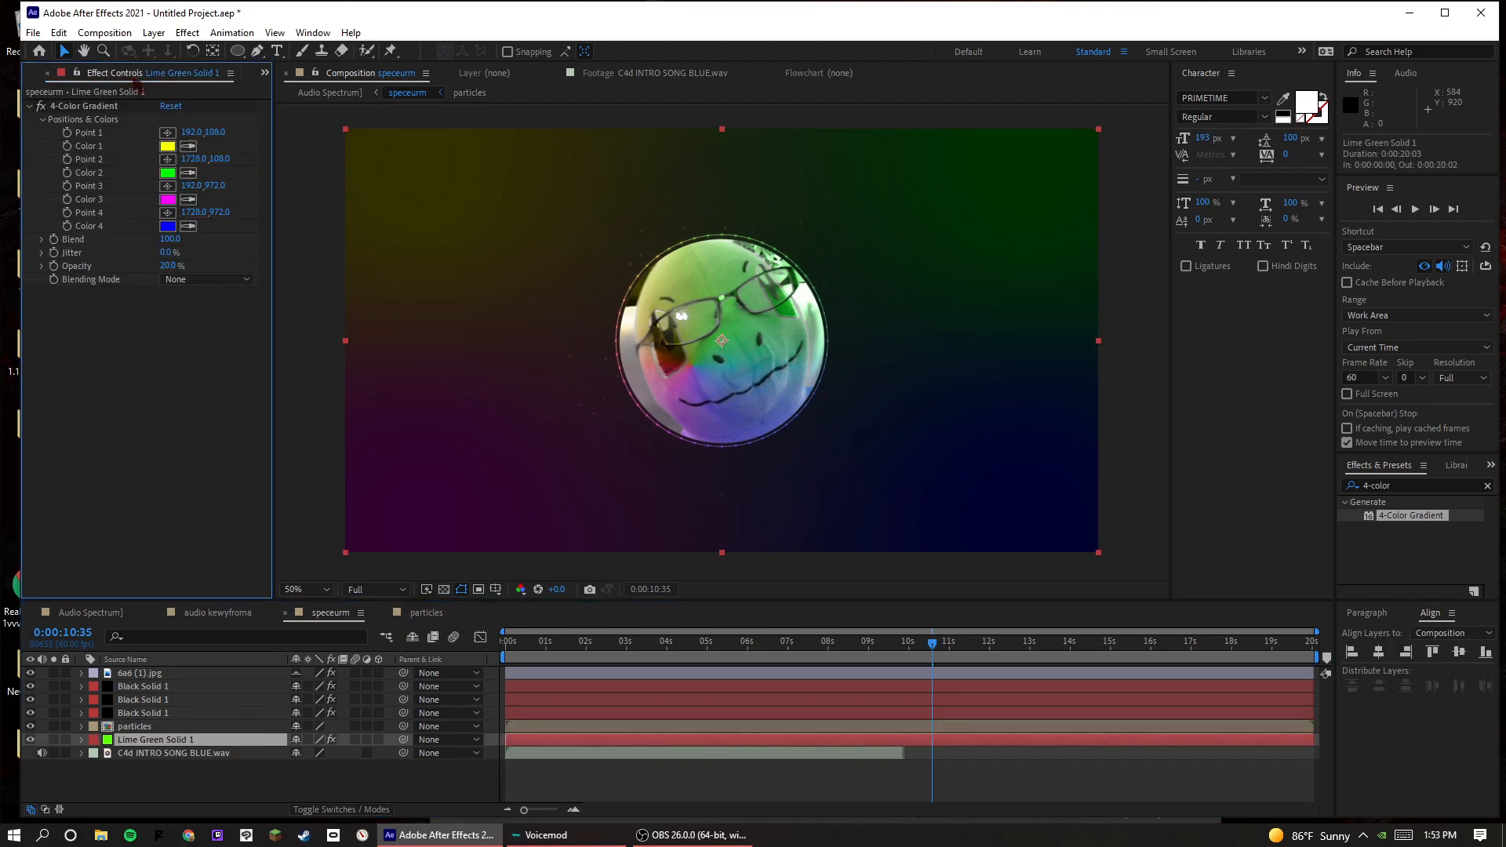
click(31, 75)
click(608, 644)
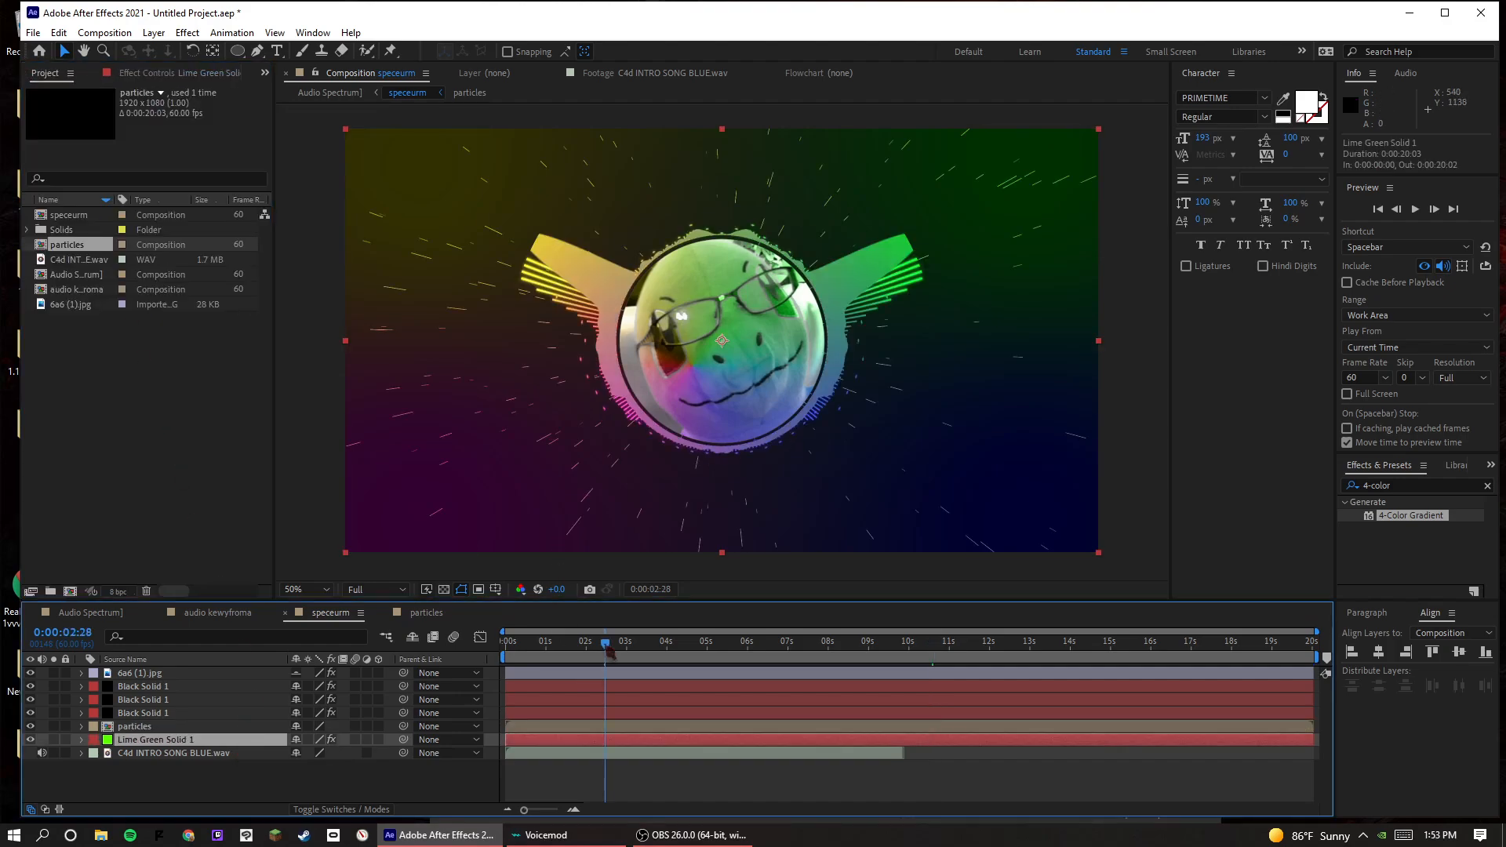
drag(609, 651, 687, 646)
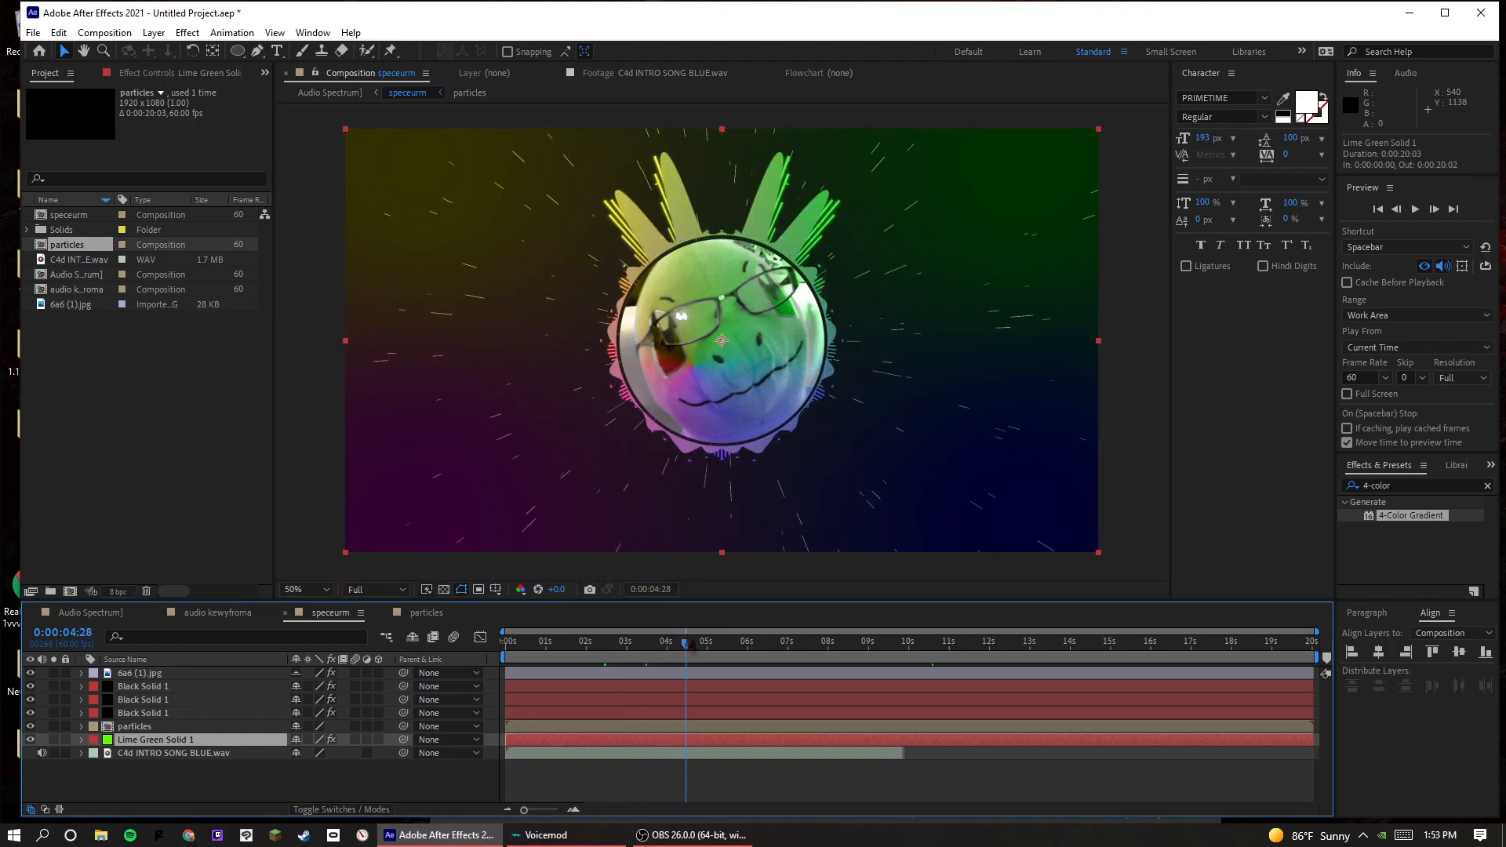
right_click(278, 768)
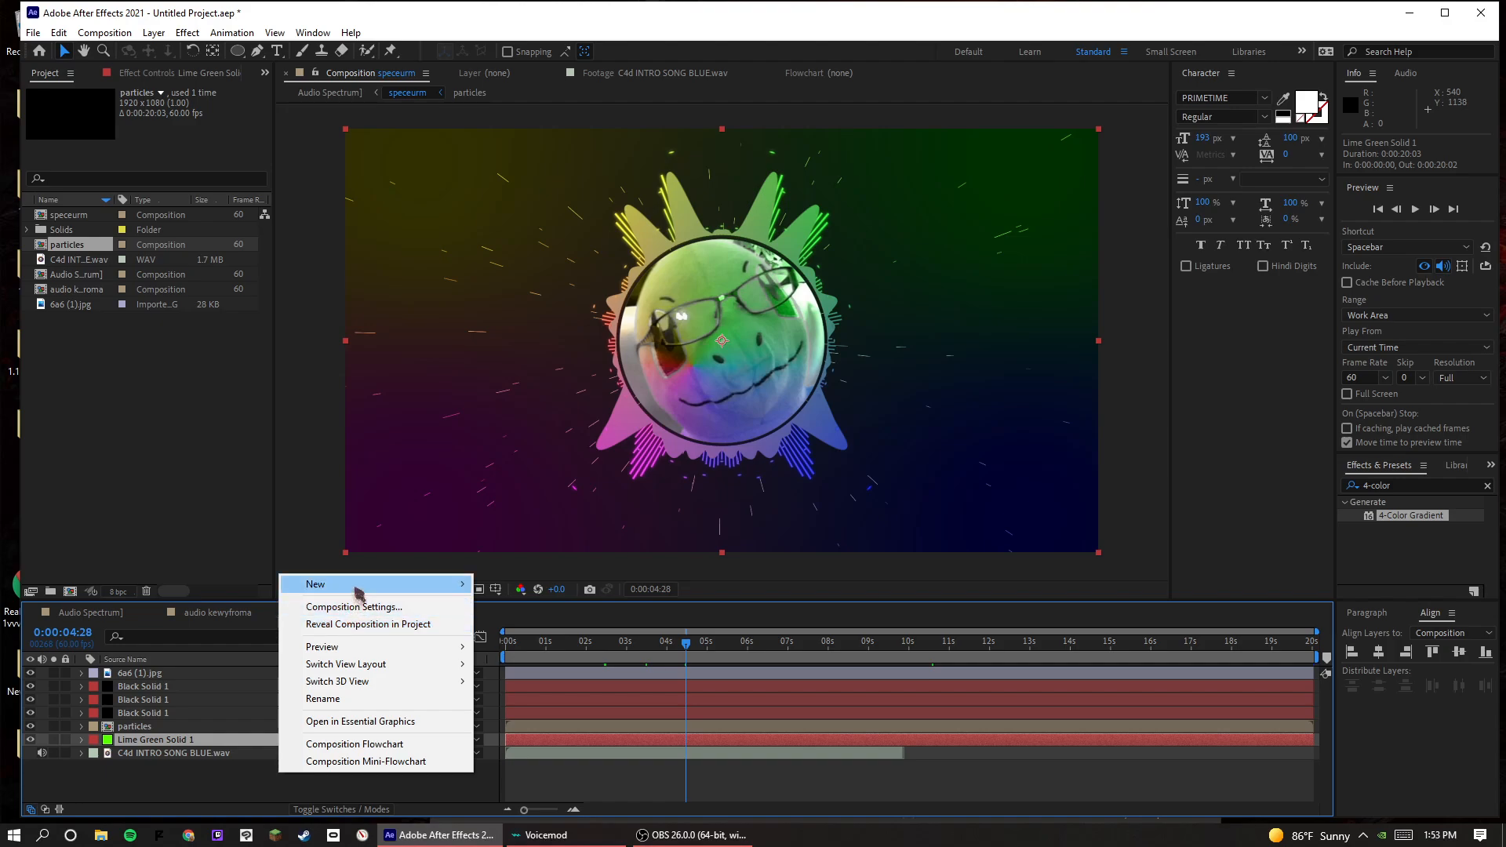
mouse_move(359, 586)
click(510, 625)
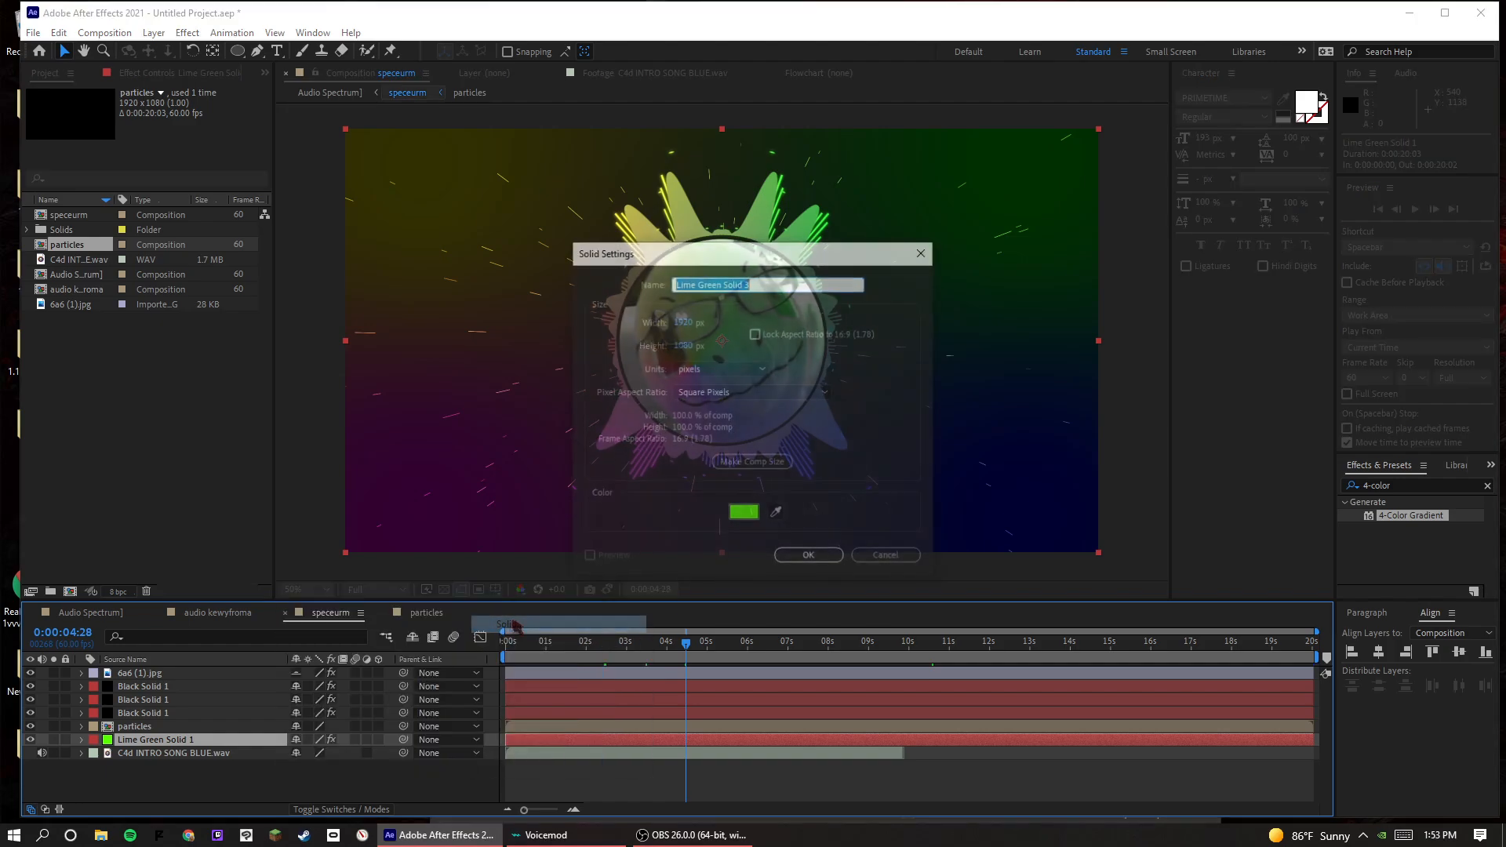
click(741, 515)
click(32, 813)
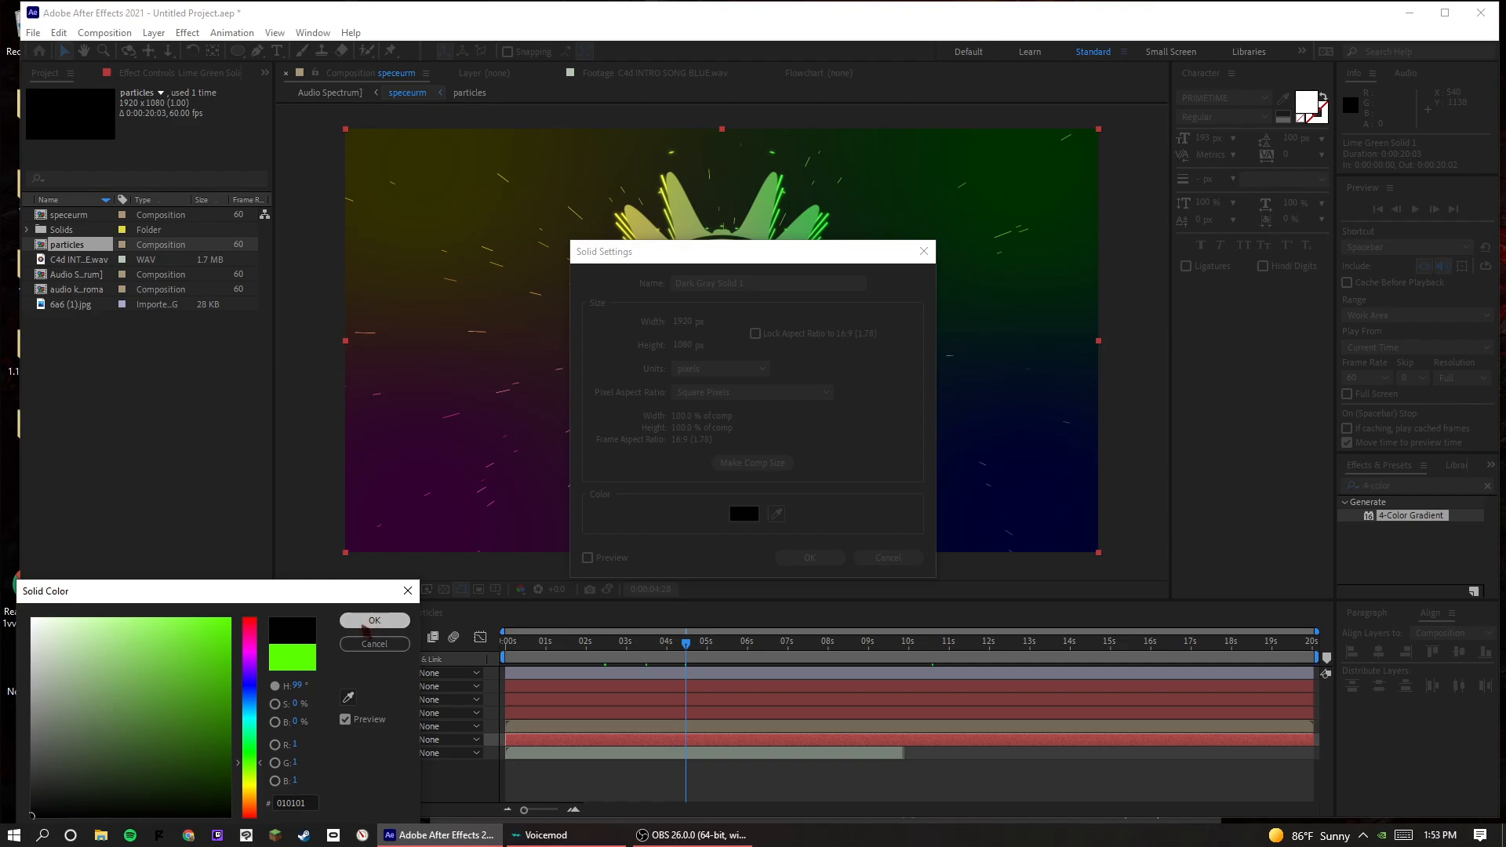
click(368, 621)
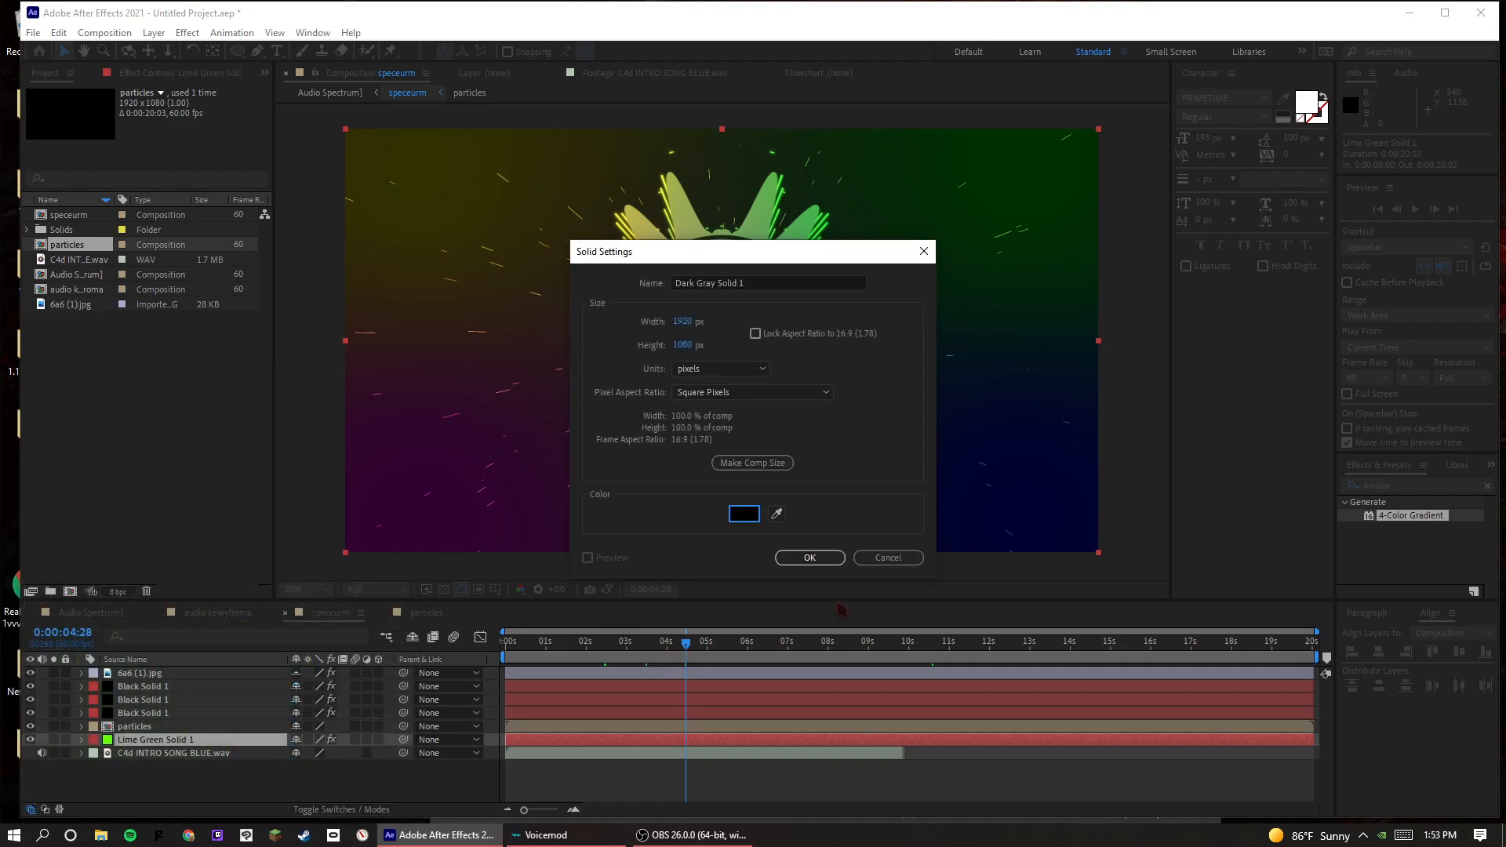
click(887, 557)
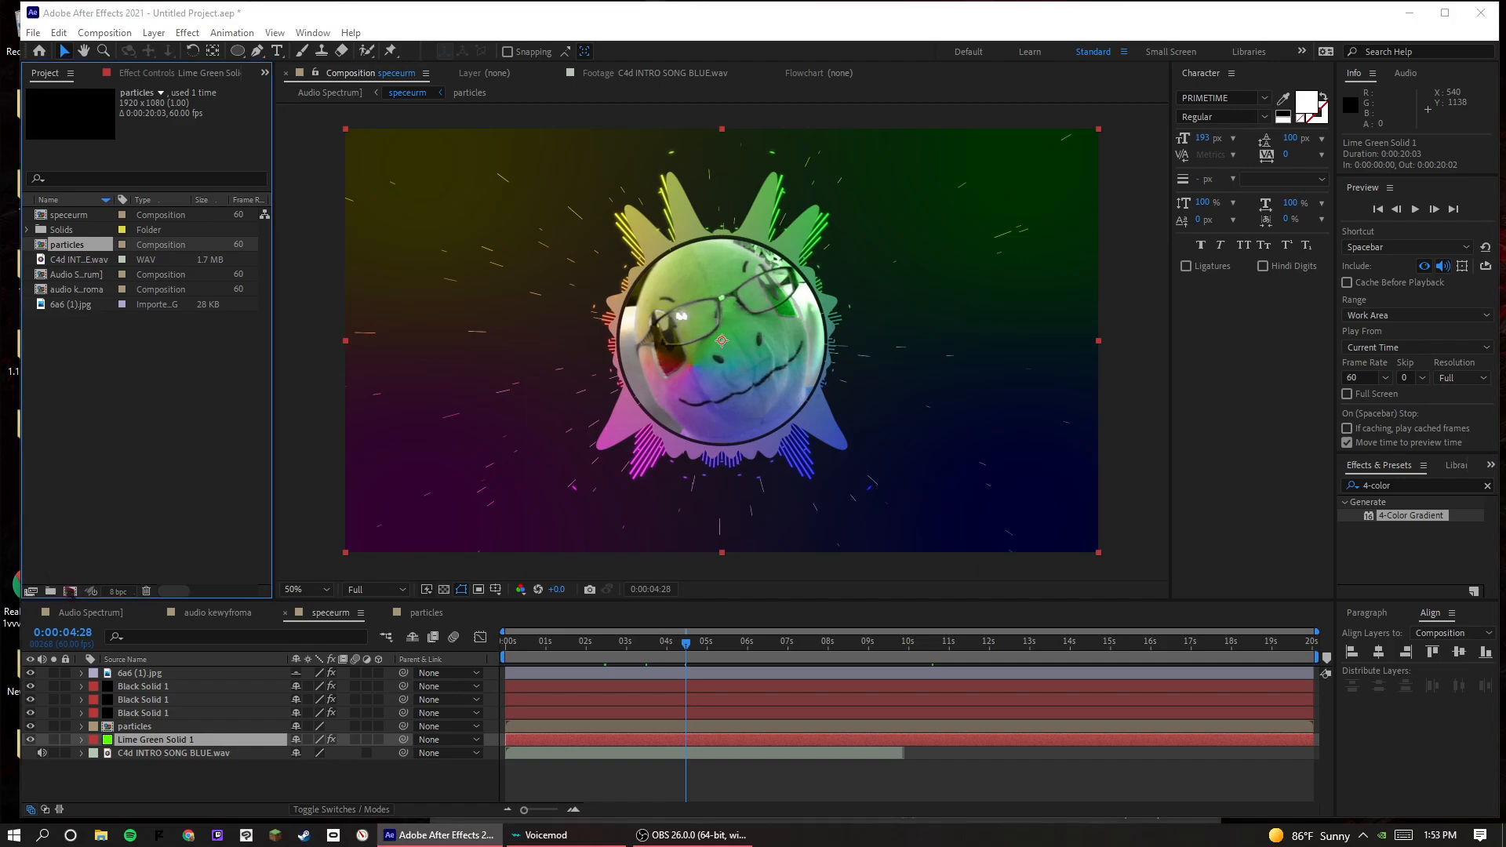
- Create a new composition named shutters with the current settings and show its transparency grid
key(ctrl+n)
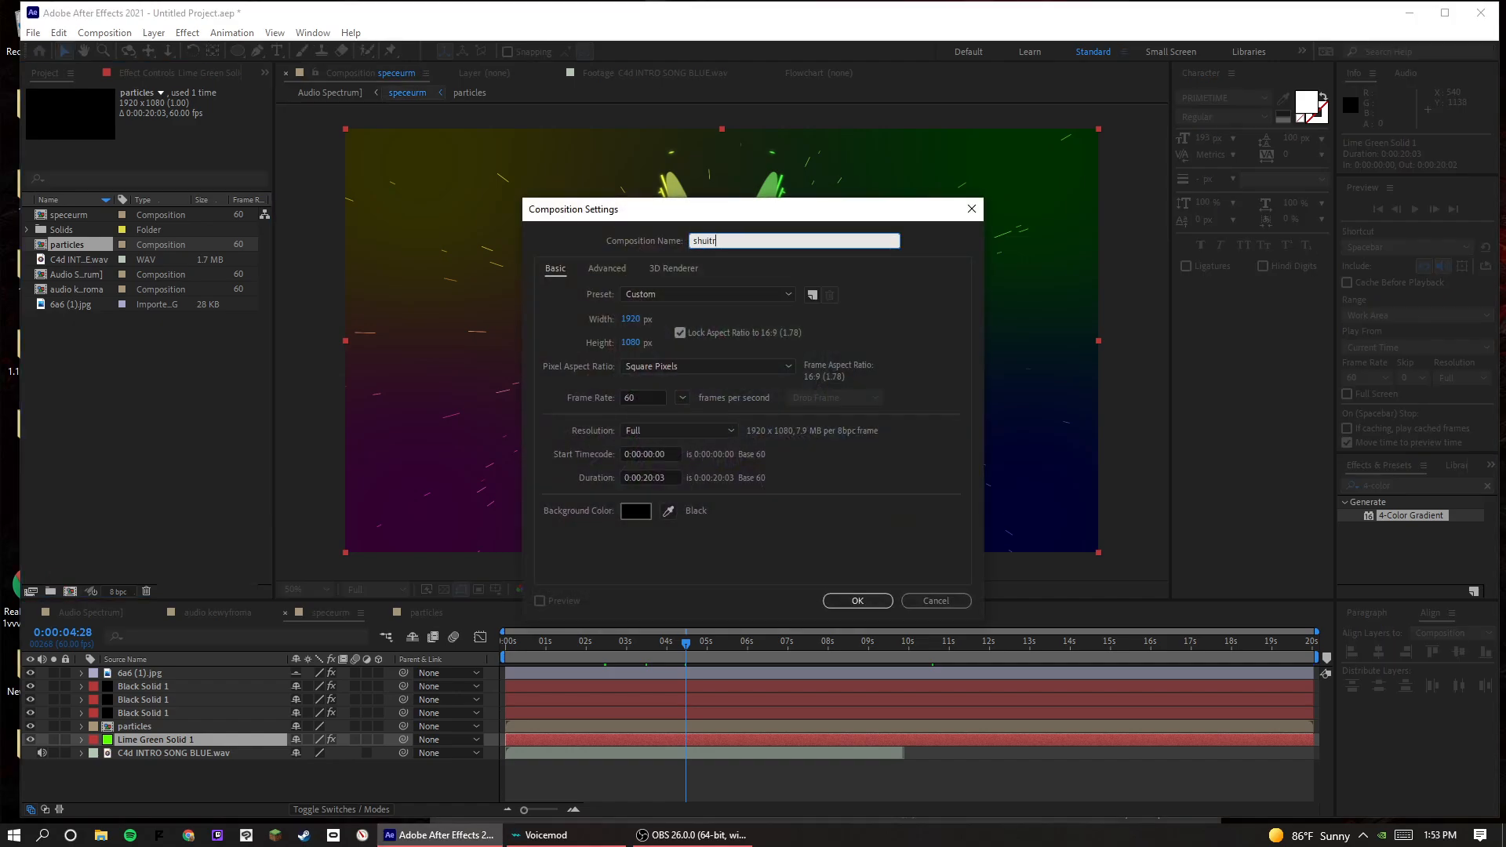
key(Return)
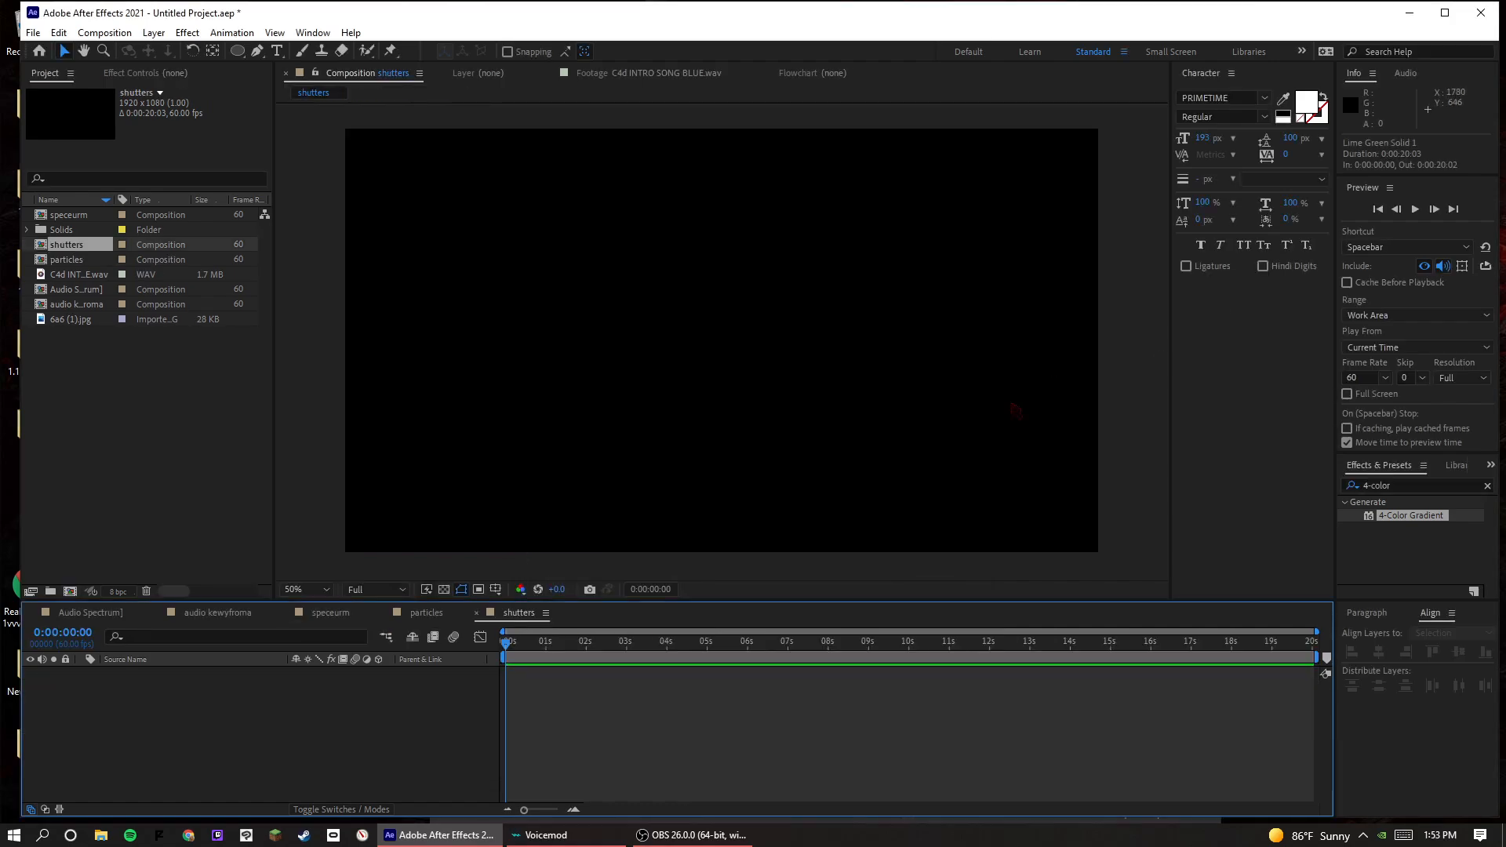
click(445, 589)
- Add a black 1920 x 1080 px solid to the shutters composition
right_click(411, 692)
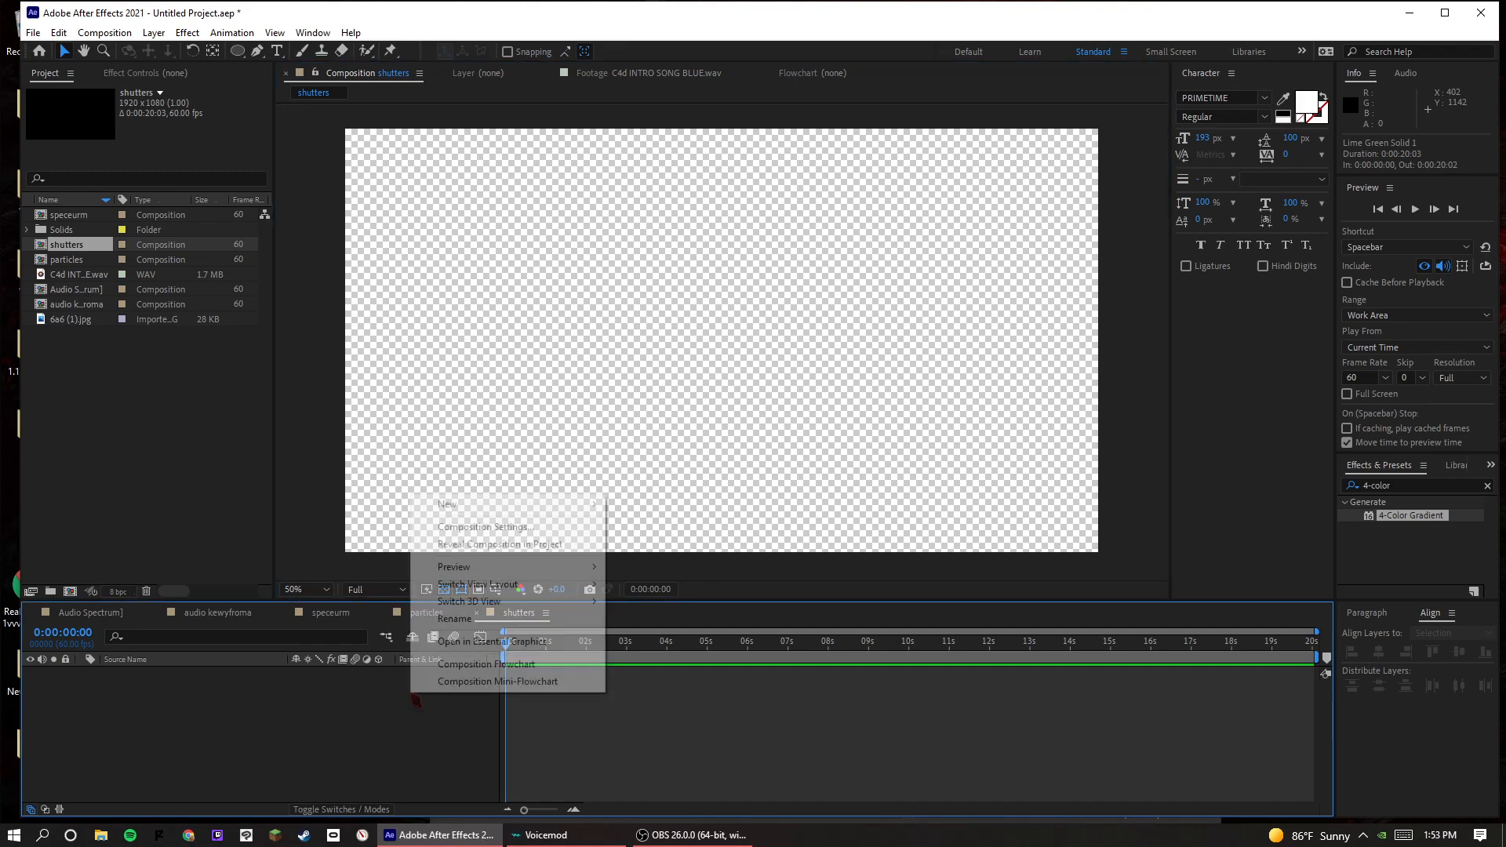
mouse_move(515, 510)
click(625, 541)
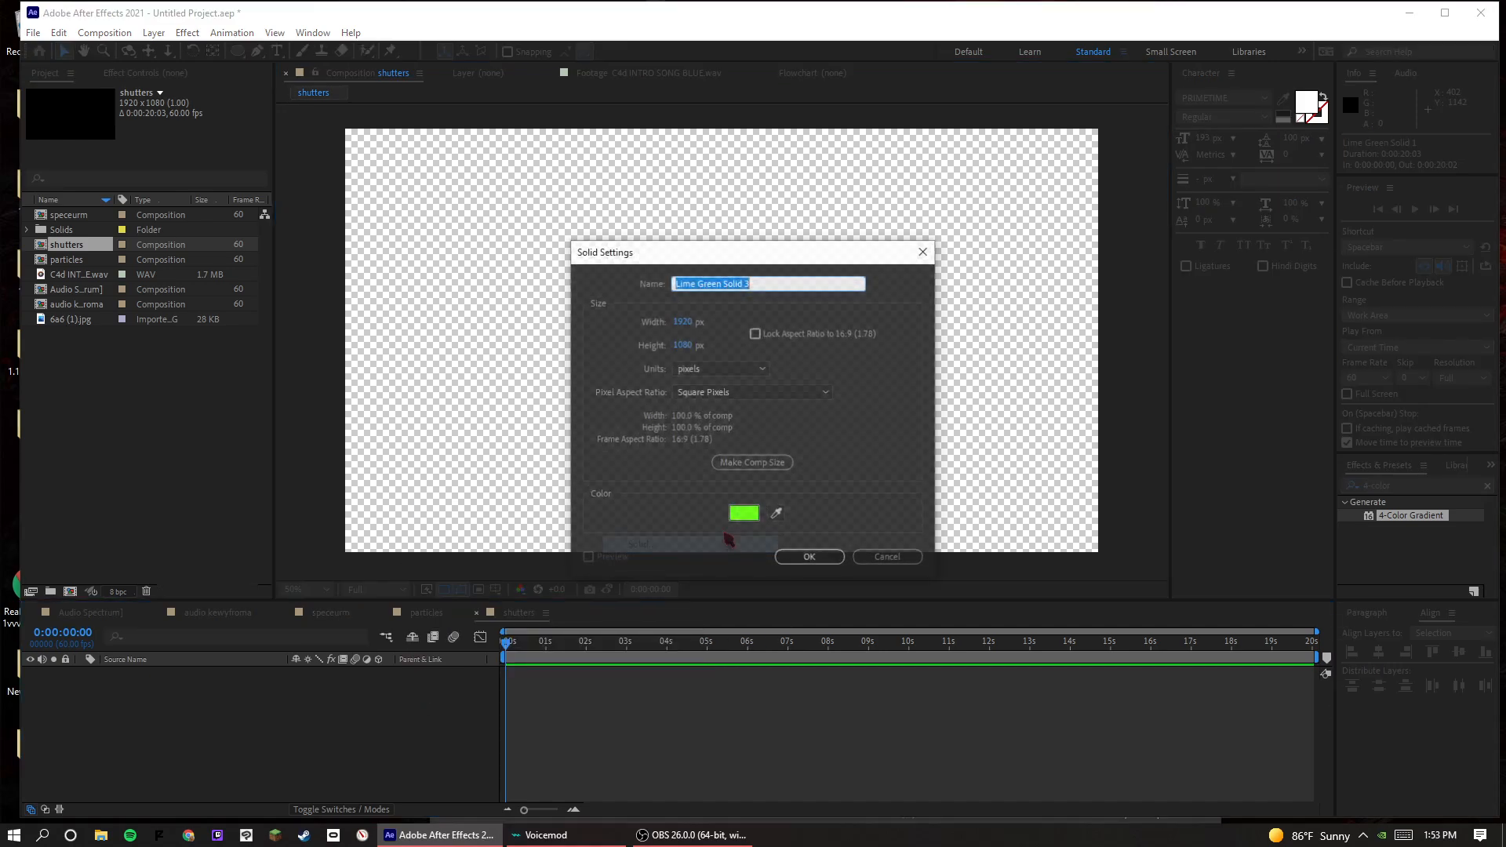
click(733, 516)
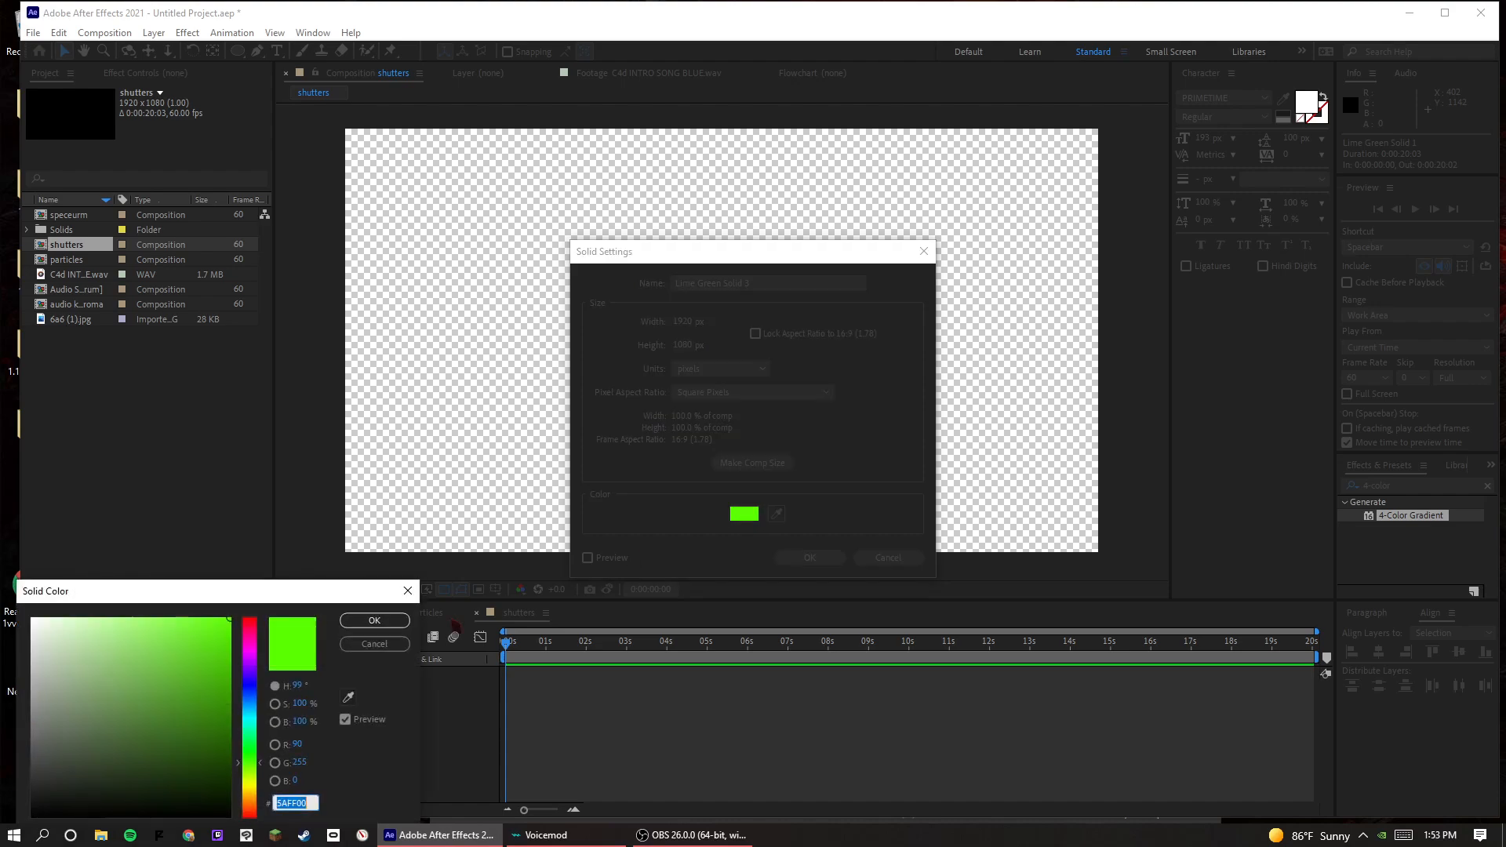
click(33, 810)
click(357, 622)
click(800, 554)
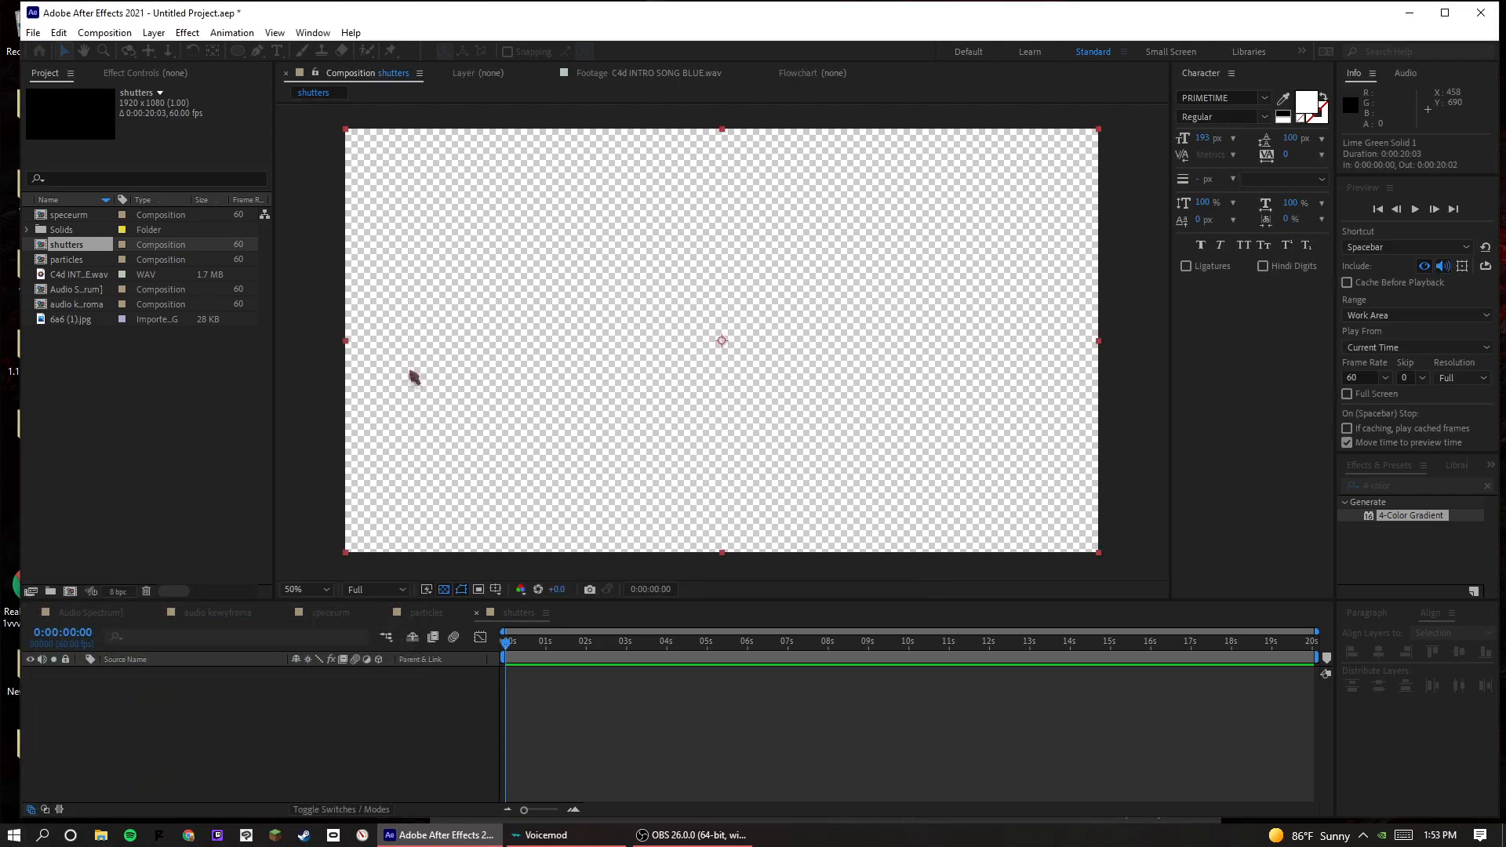
- Copy the Audio Amplitude layer from the particles composition nested in speceurm
click(74, 286)
double_click(70, 215)
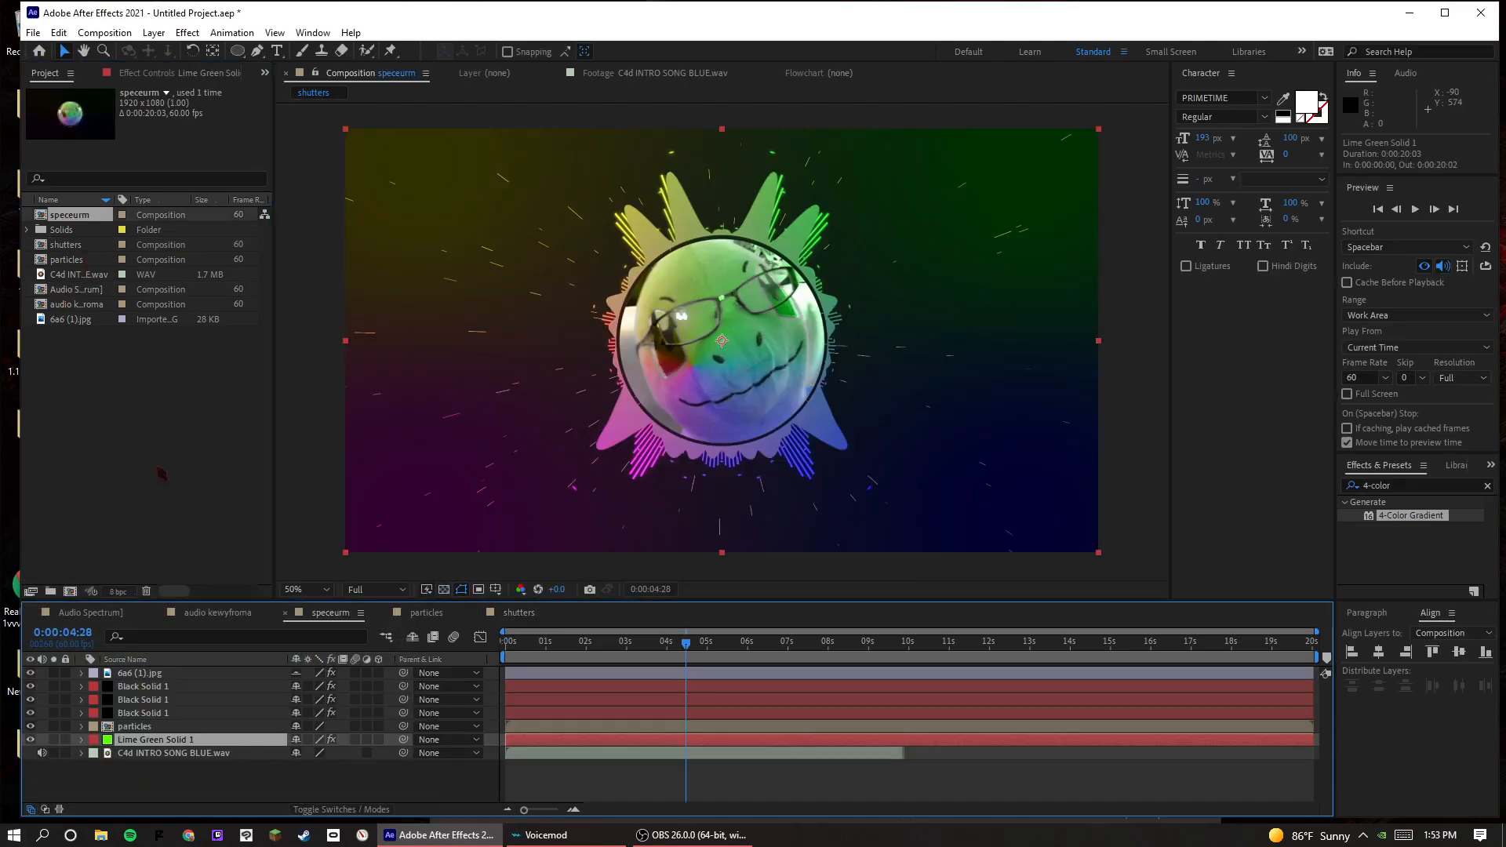
click(185, 752)
click(183, 713)
double_click(176, 725)
click(173, 673)
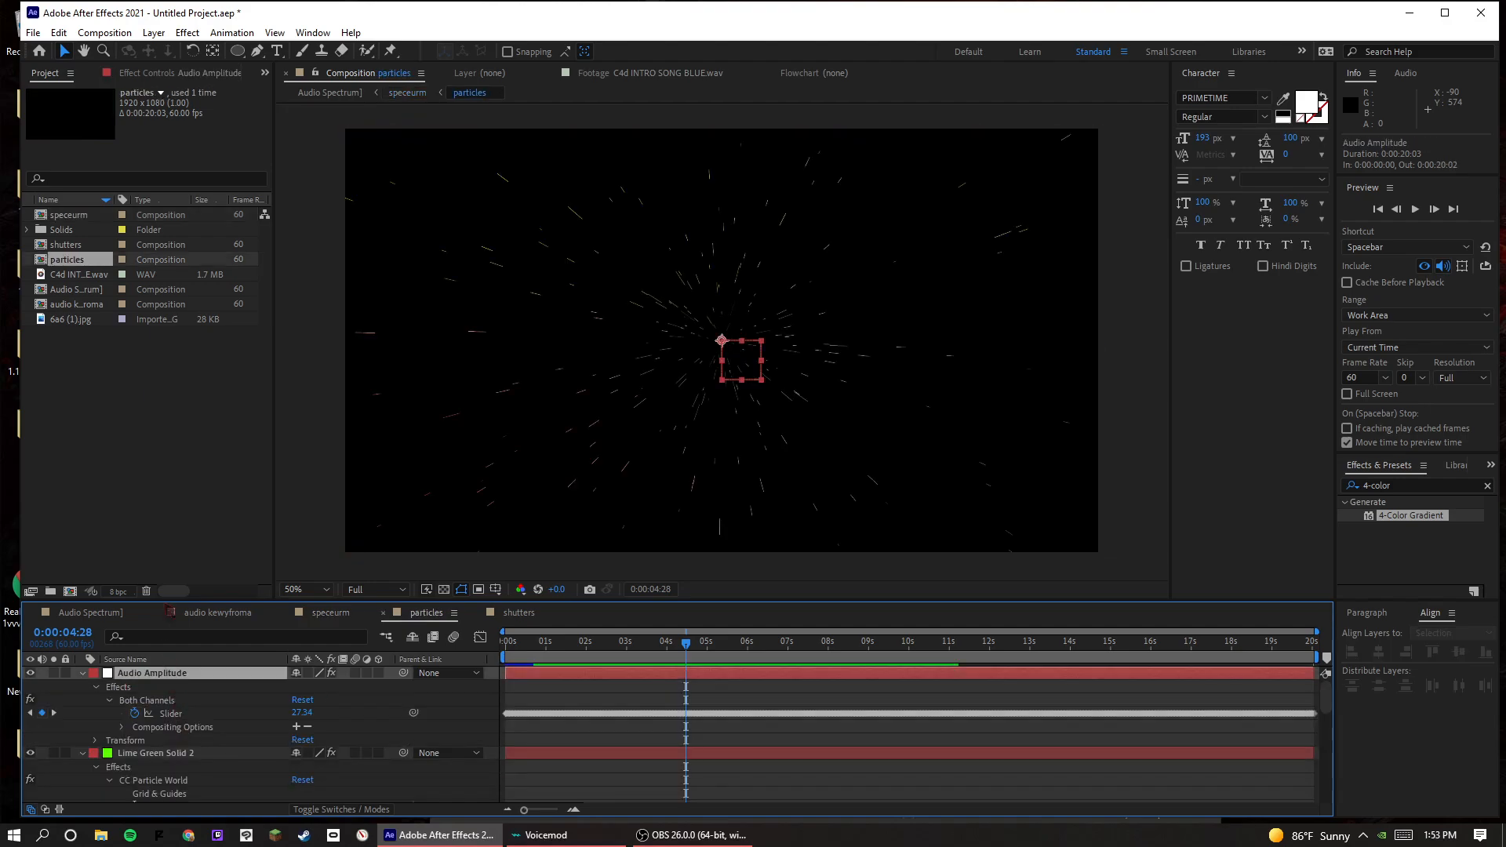
key(ctrl+c)
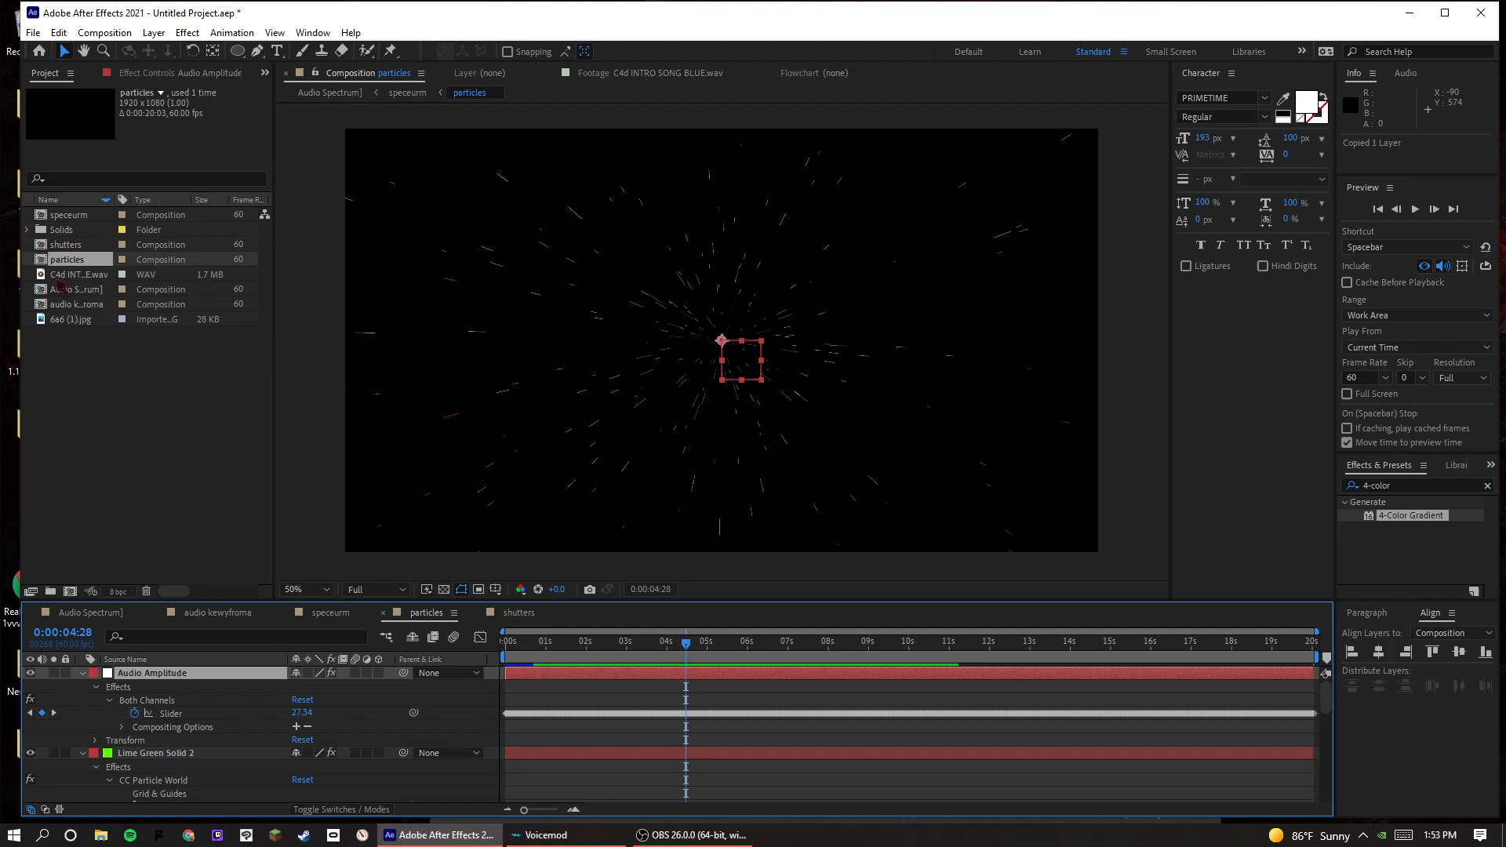
- Examine the layers of the Audio Spectrum composition and of the speceurm composition nested in it
double_click(75, 289)
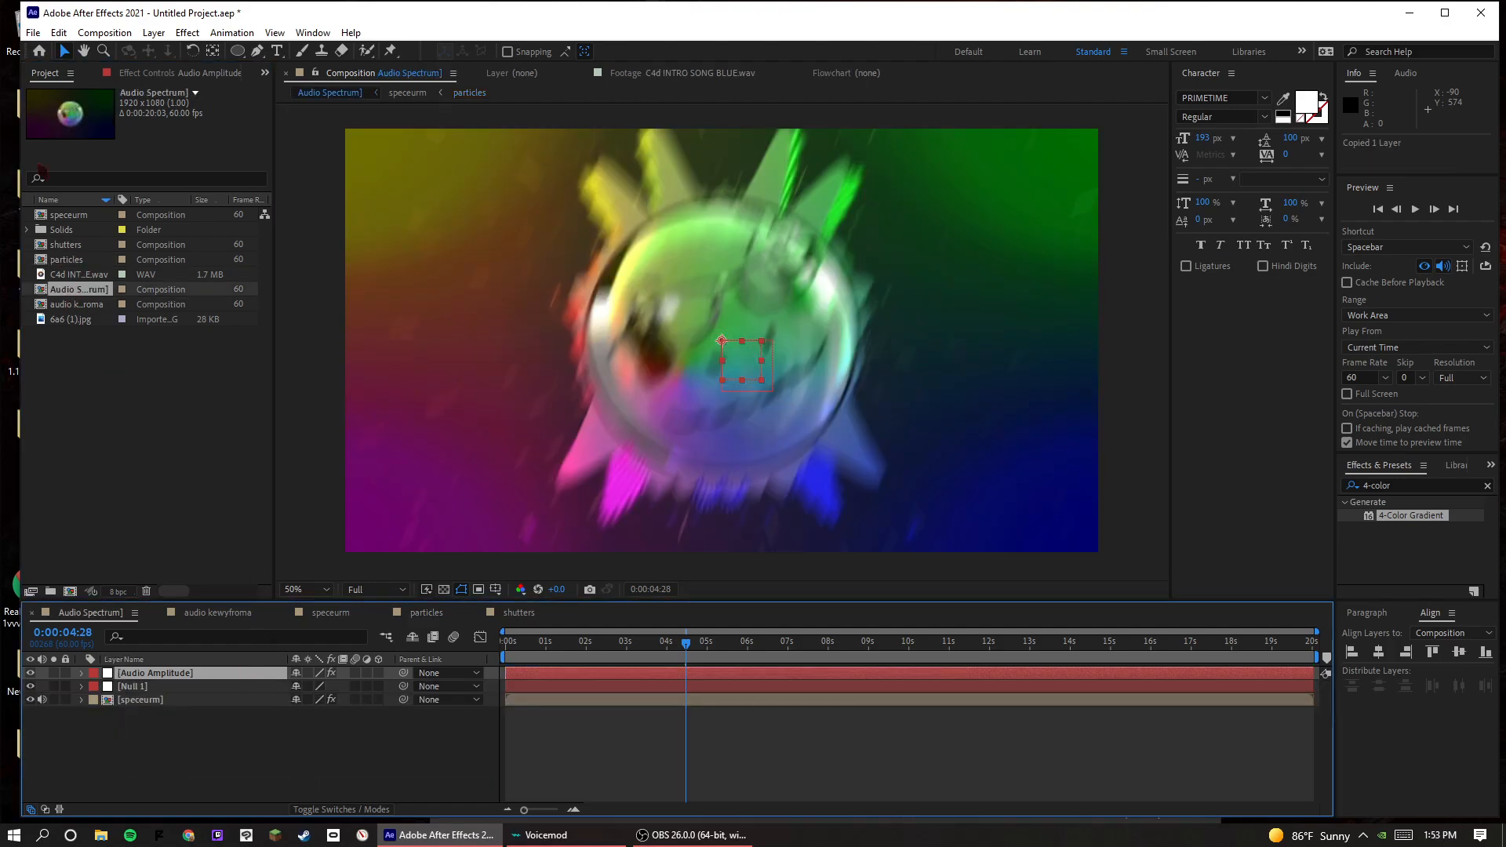
click(69, 218)
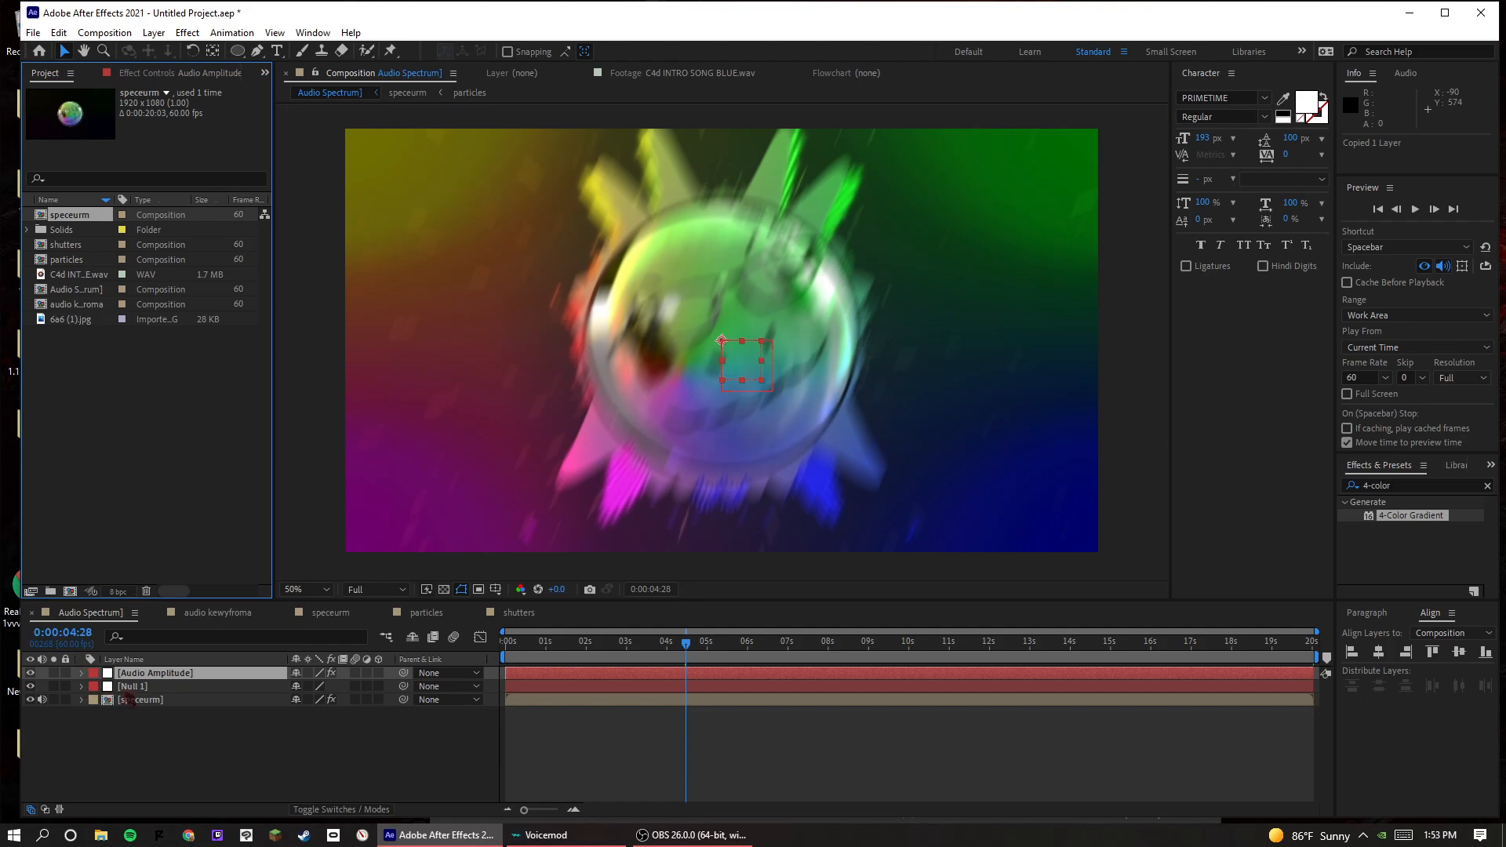
click(141, 699)
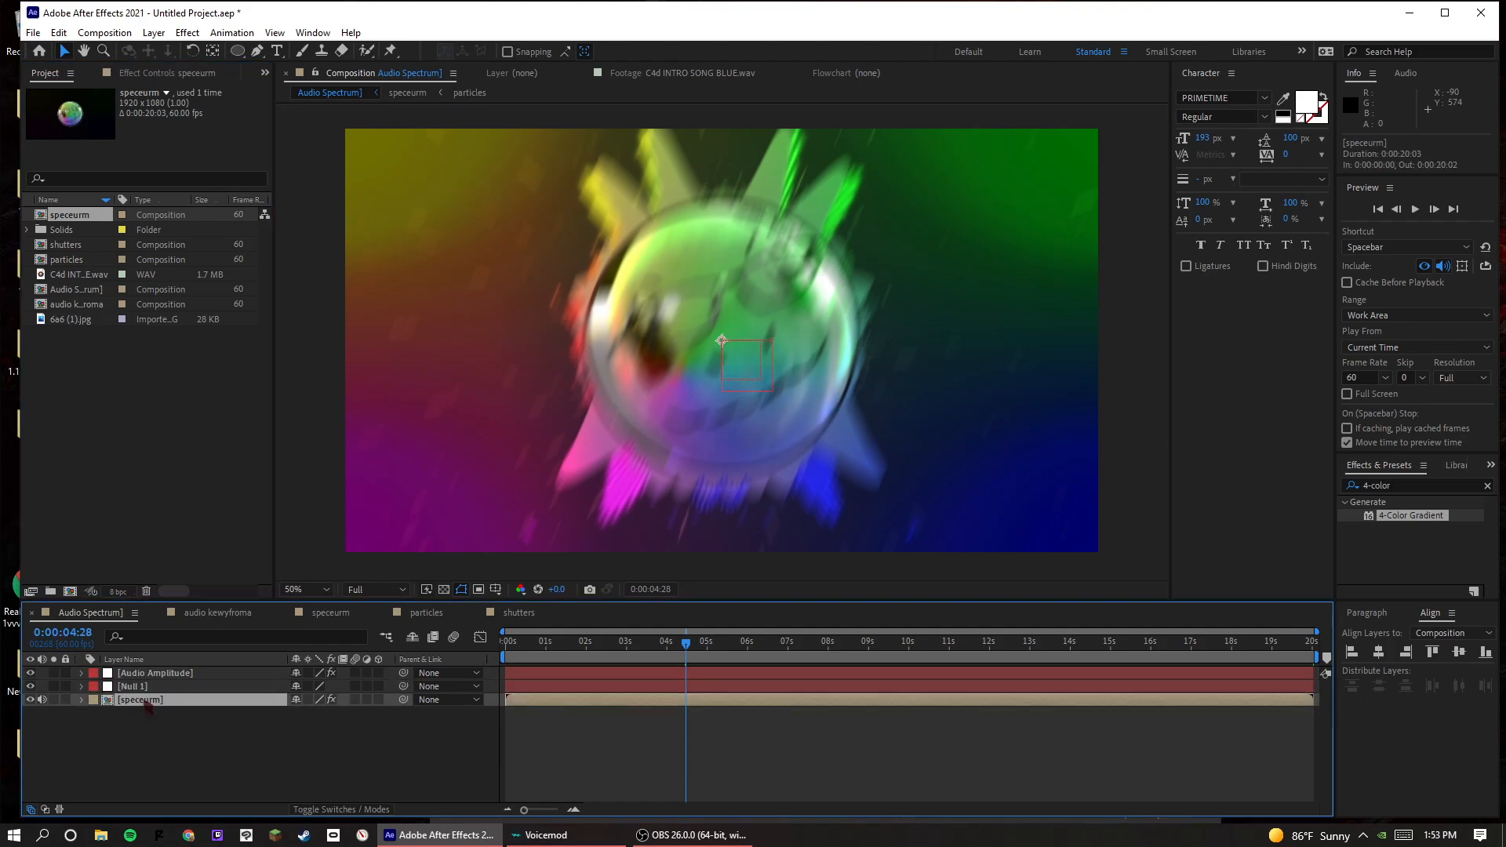
double_click(146, 703)
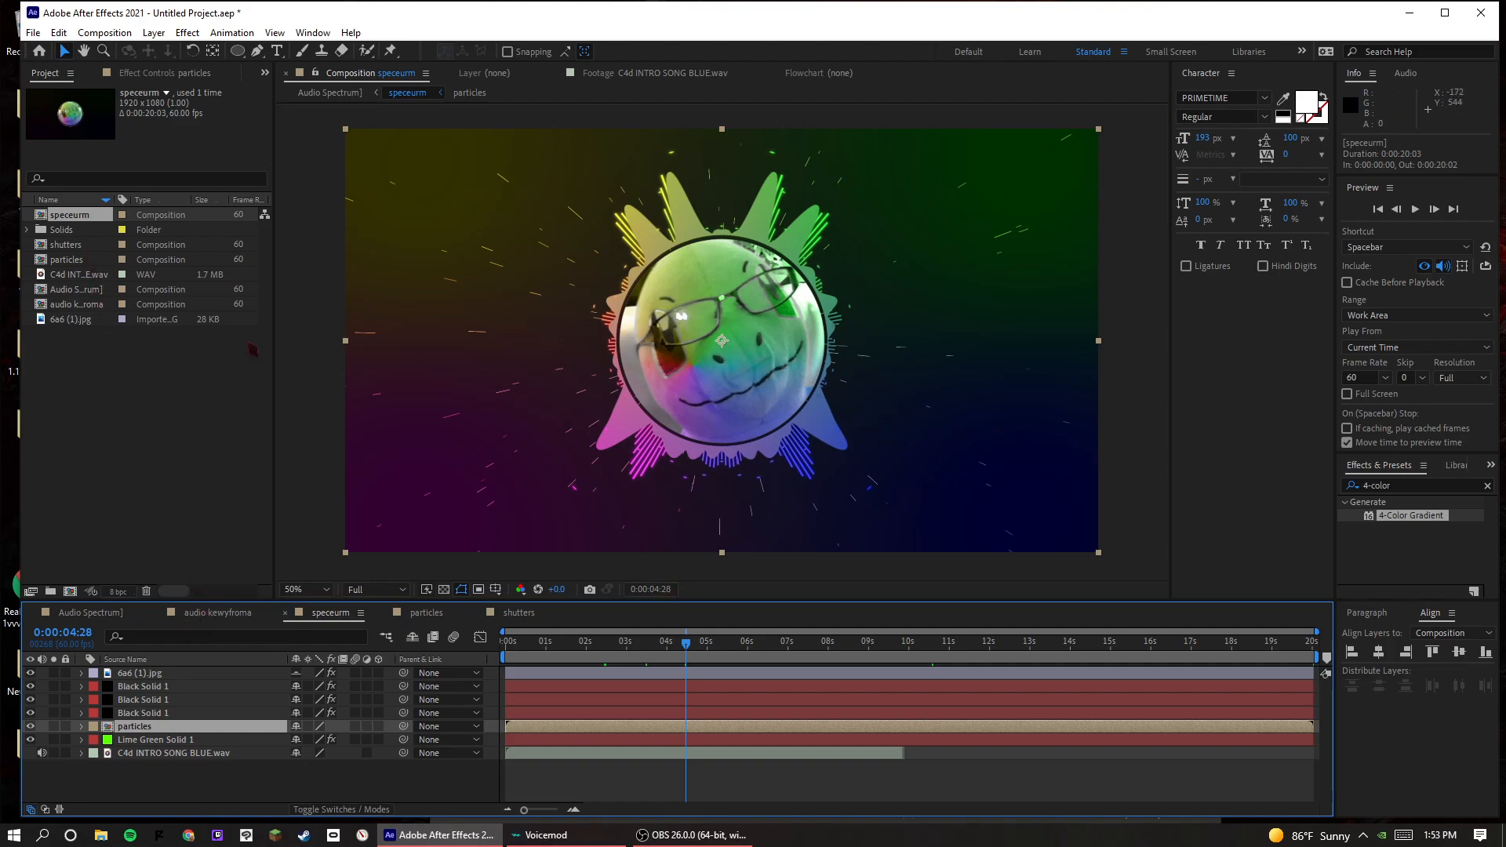
double_click(79, 289)
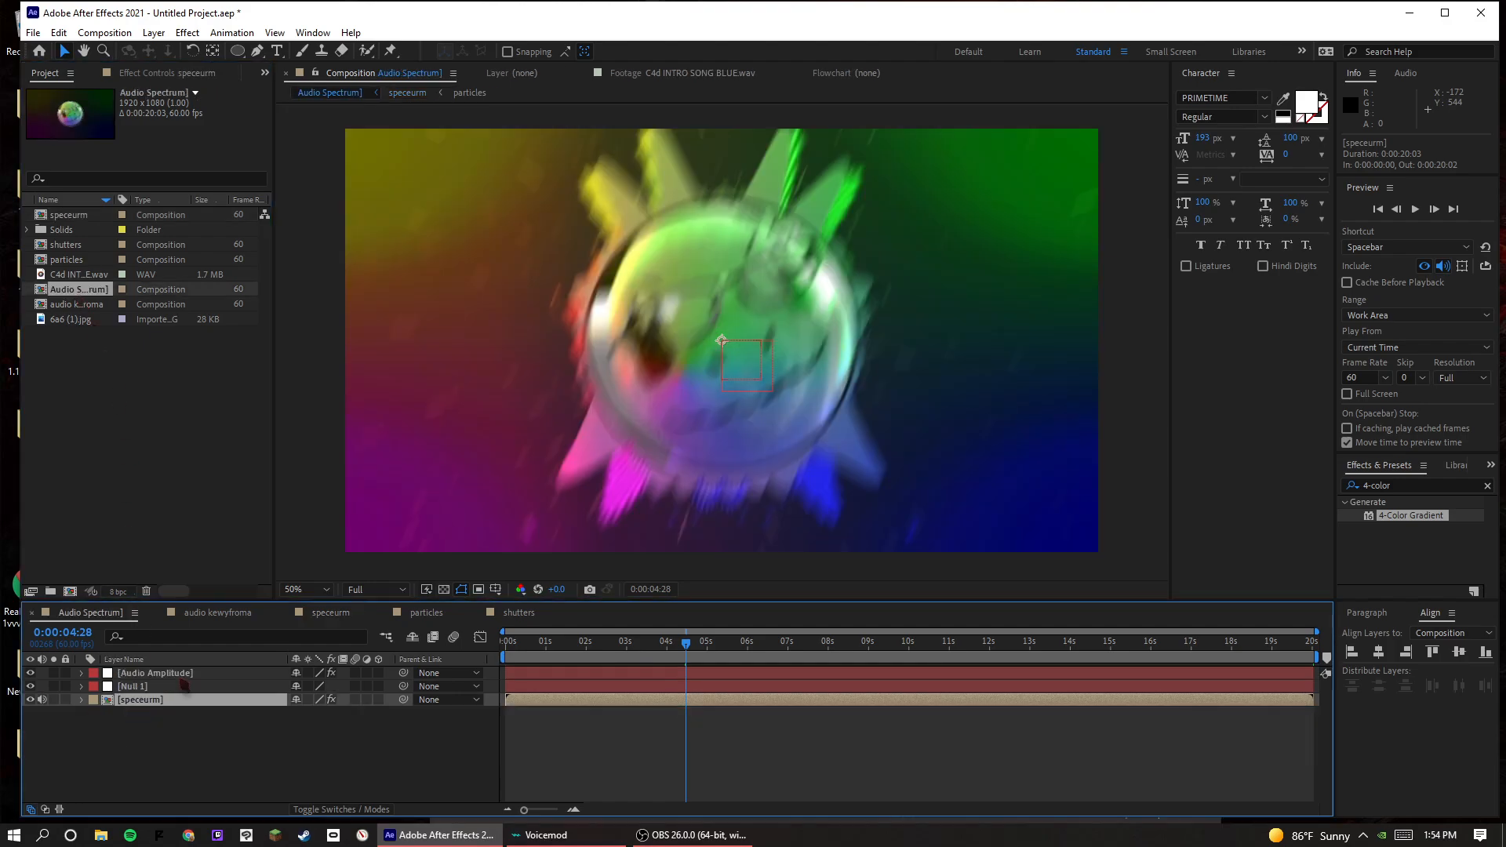
- Try deleting the Null 1 and Audio Amplitude layers from the Audio Spectrum composition, and undo both deletions
click(202, 677)
click(193, 687)
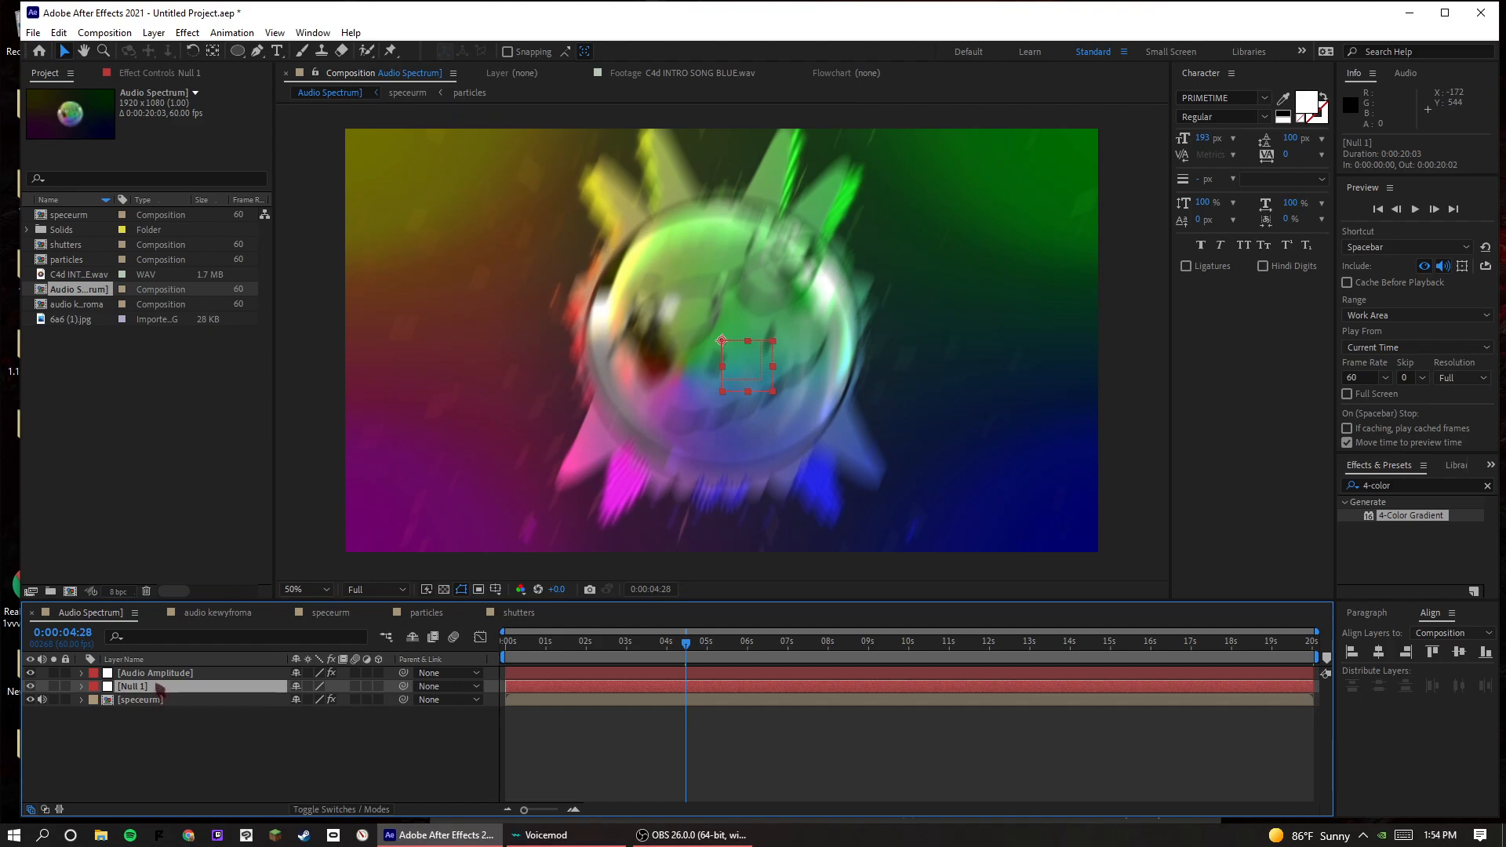
key(Delete)
click(157, 673)
key(Delete)
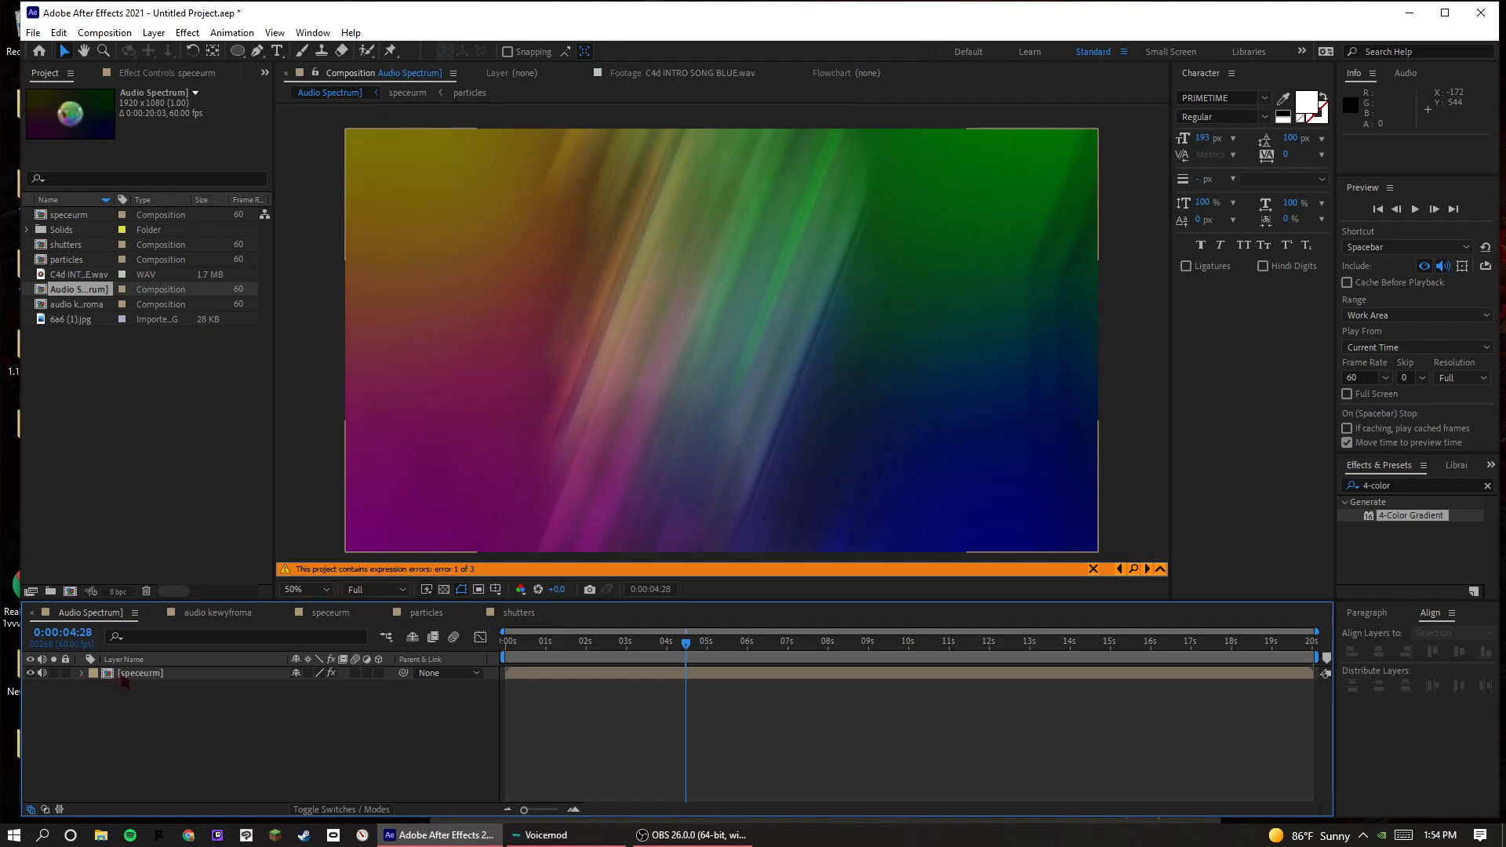
key(ctrl+z)
key(ctrl+z)
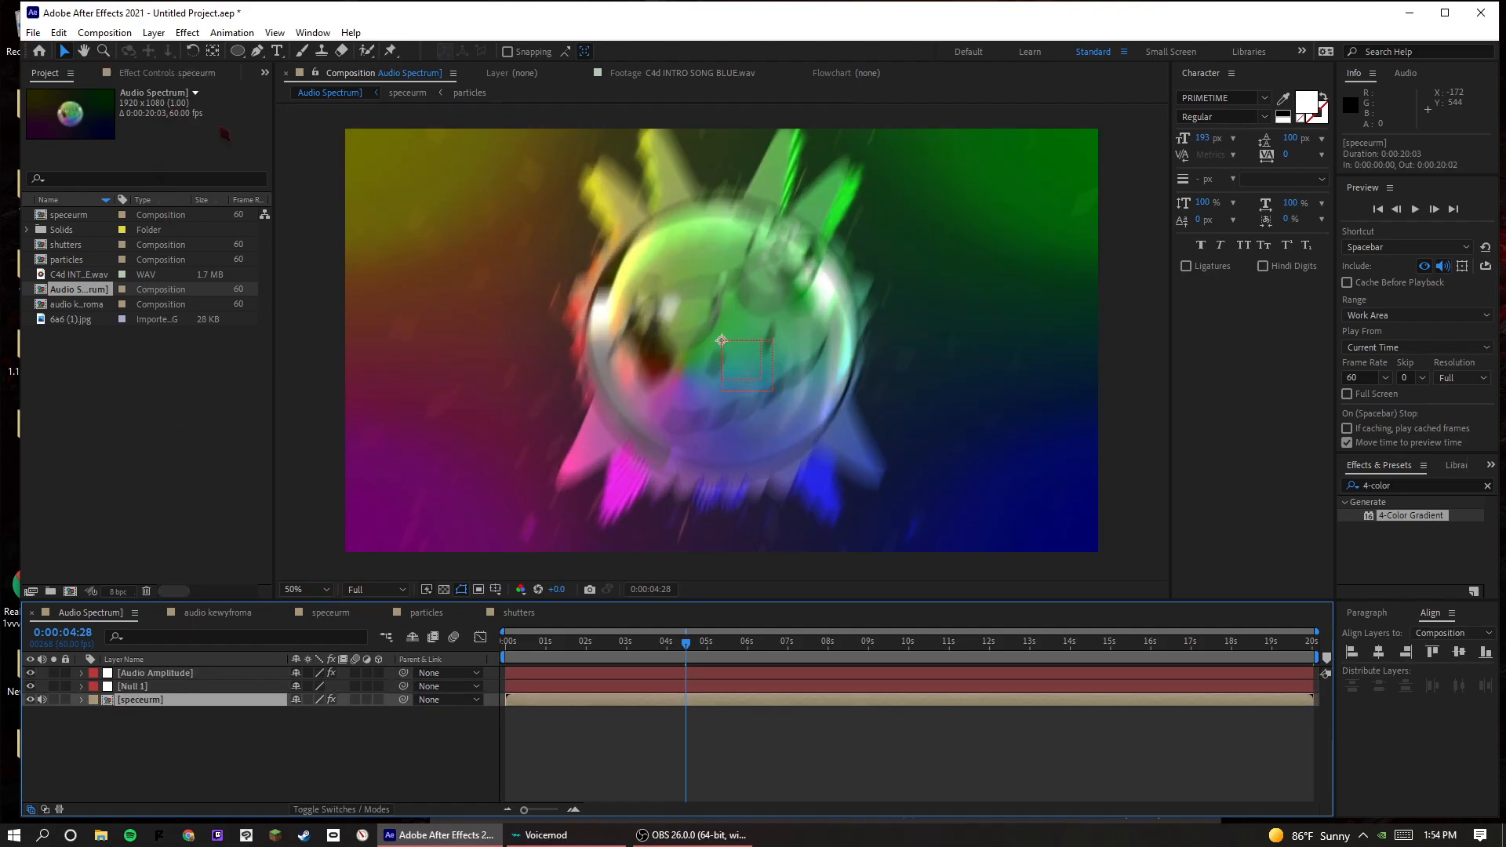
- Paste the copied Audio Amplitude layer into the shutters composition above the black solid
double_click(154, 704)
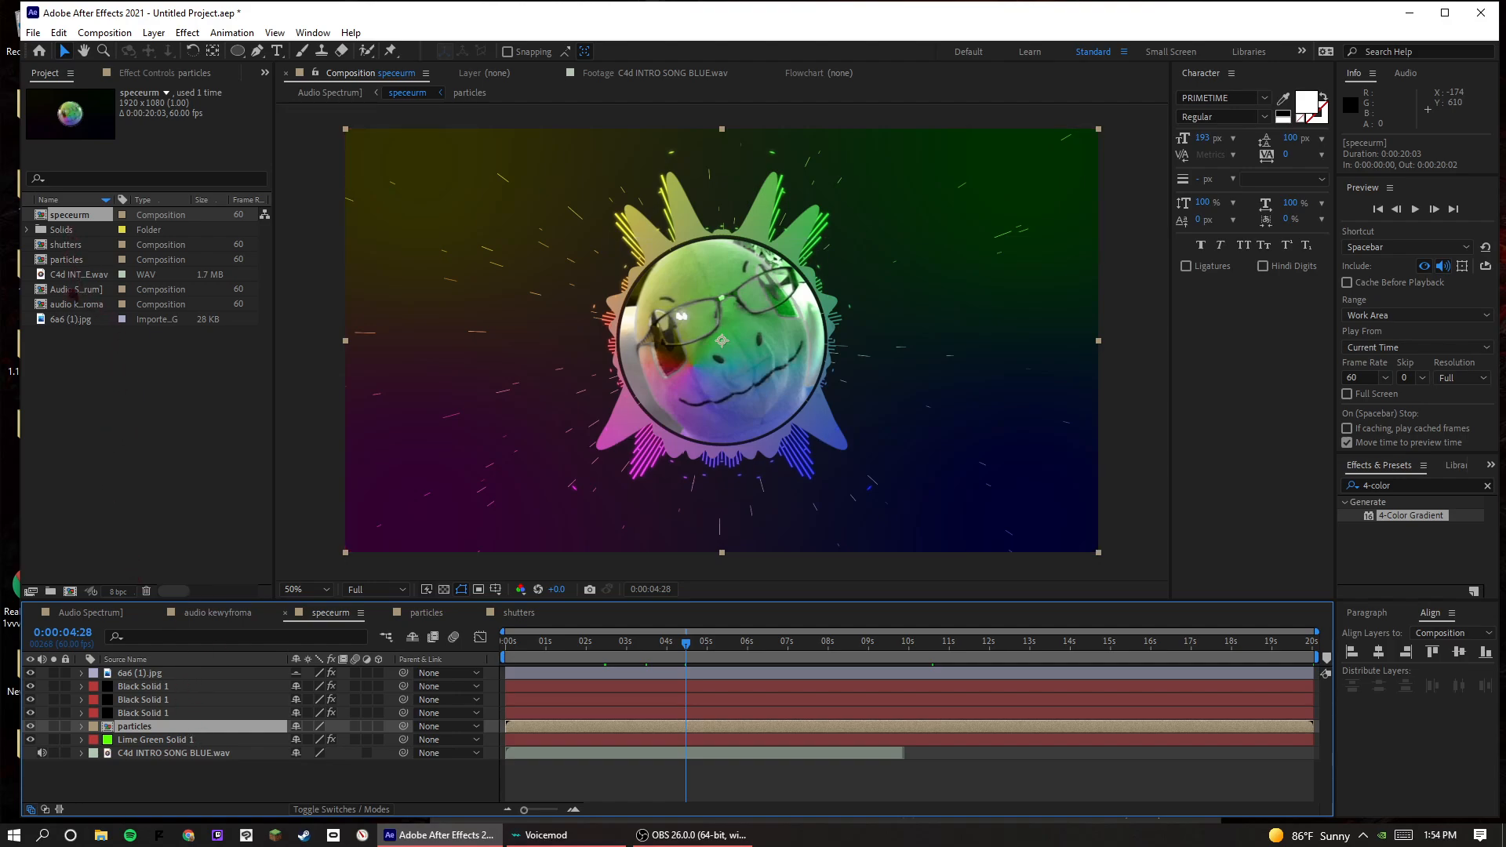
double_click(72, 290)
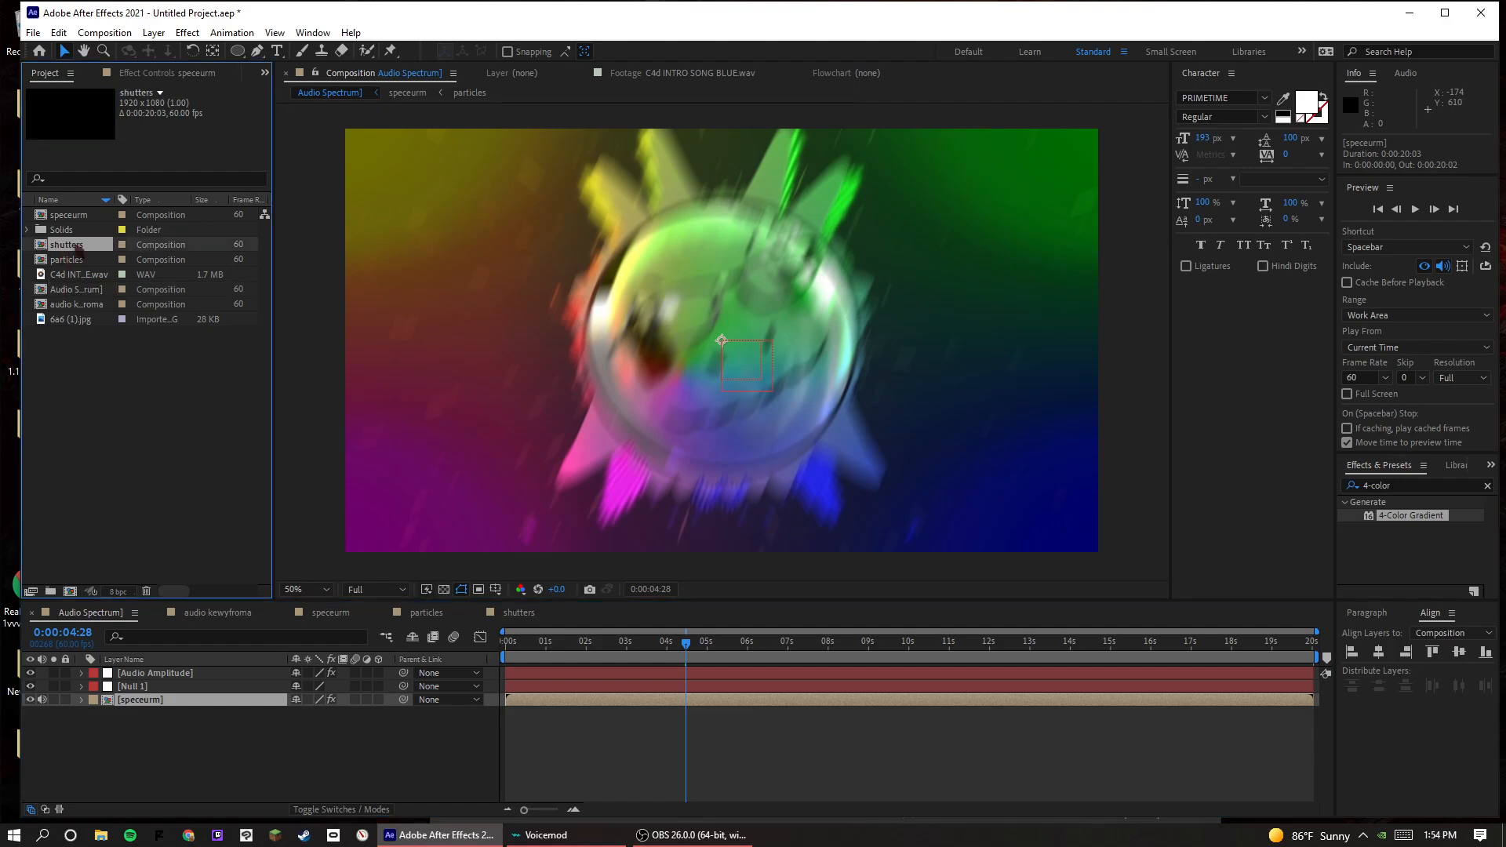
double_click(70, 245)
key(ctrl+v)
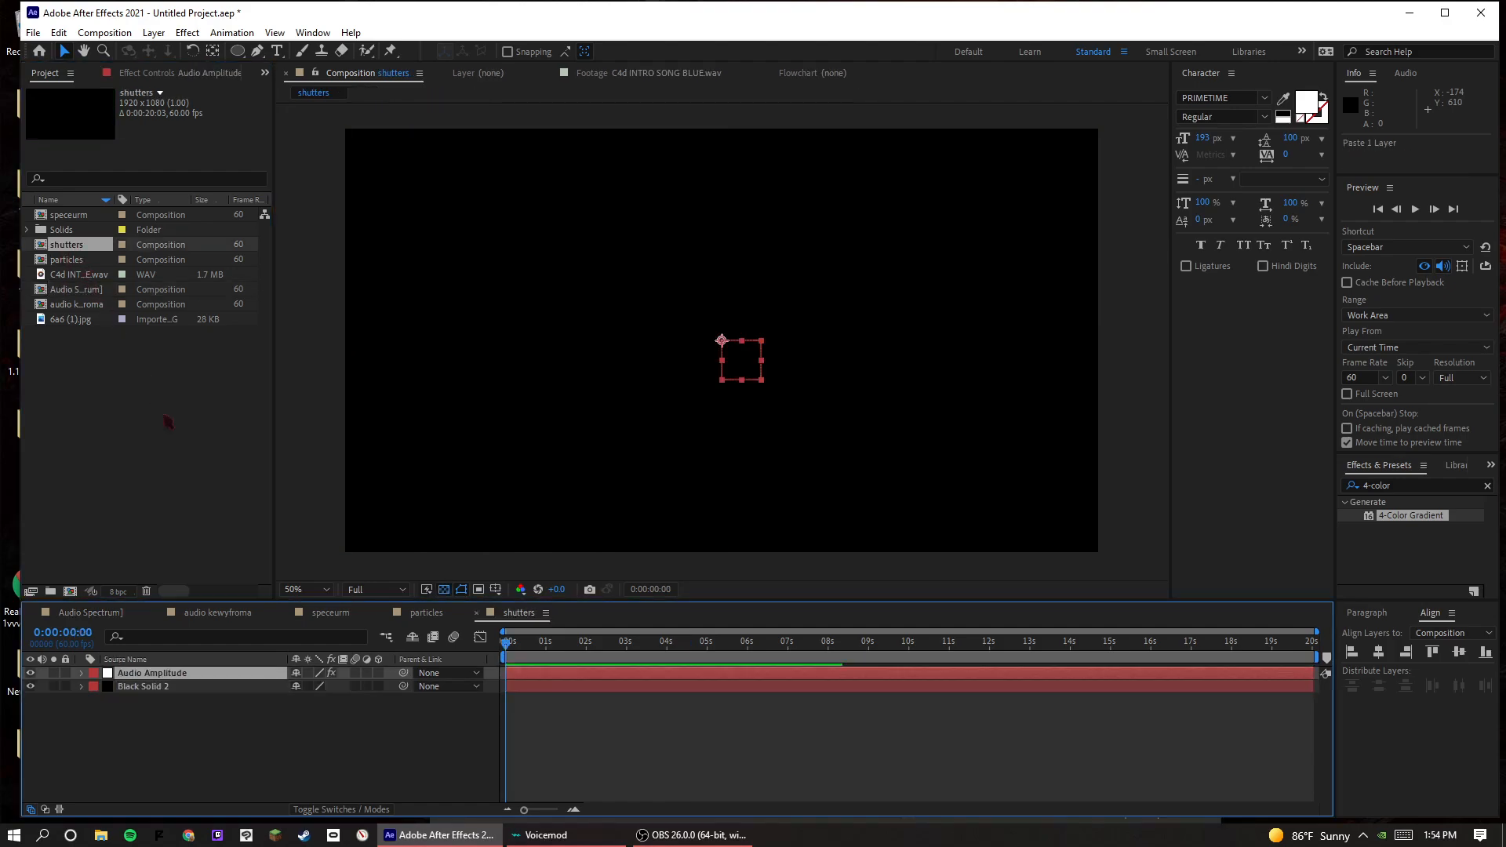
- Reveal the Both Channels Slider and its expression on the Audio Amplitude layer, and play back part of the composition
click(80, 673)
key(space)
drag(600, 650, 617, 652)
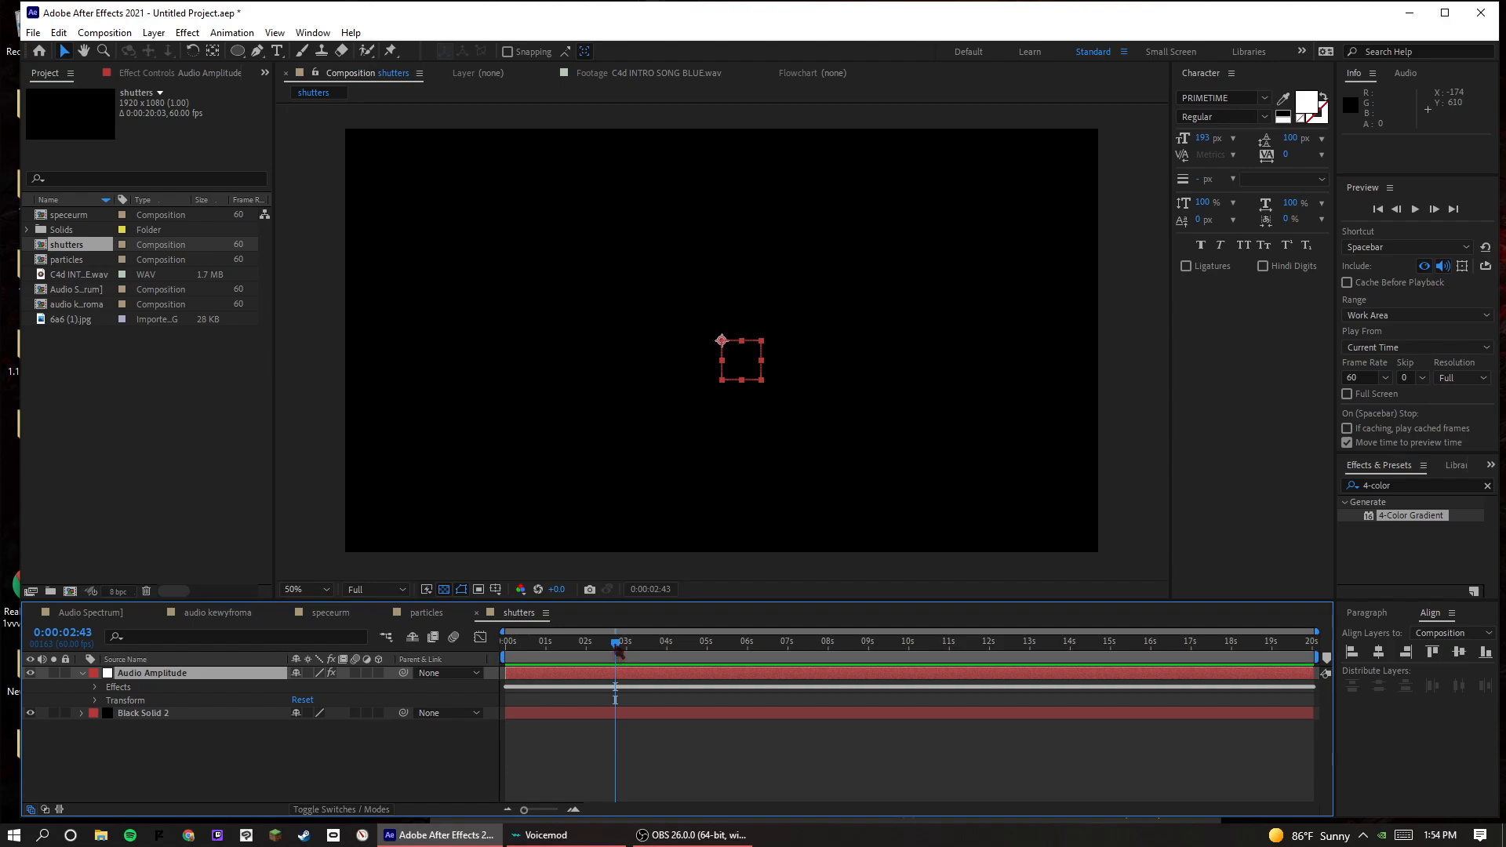
click(95, 686)
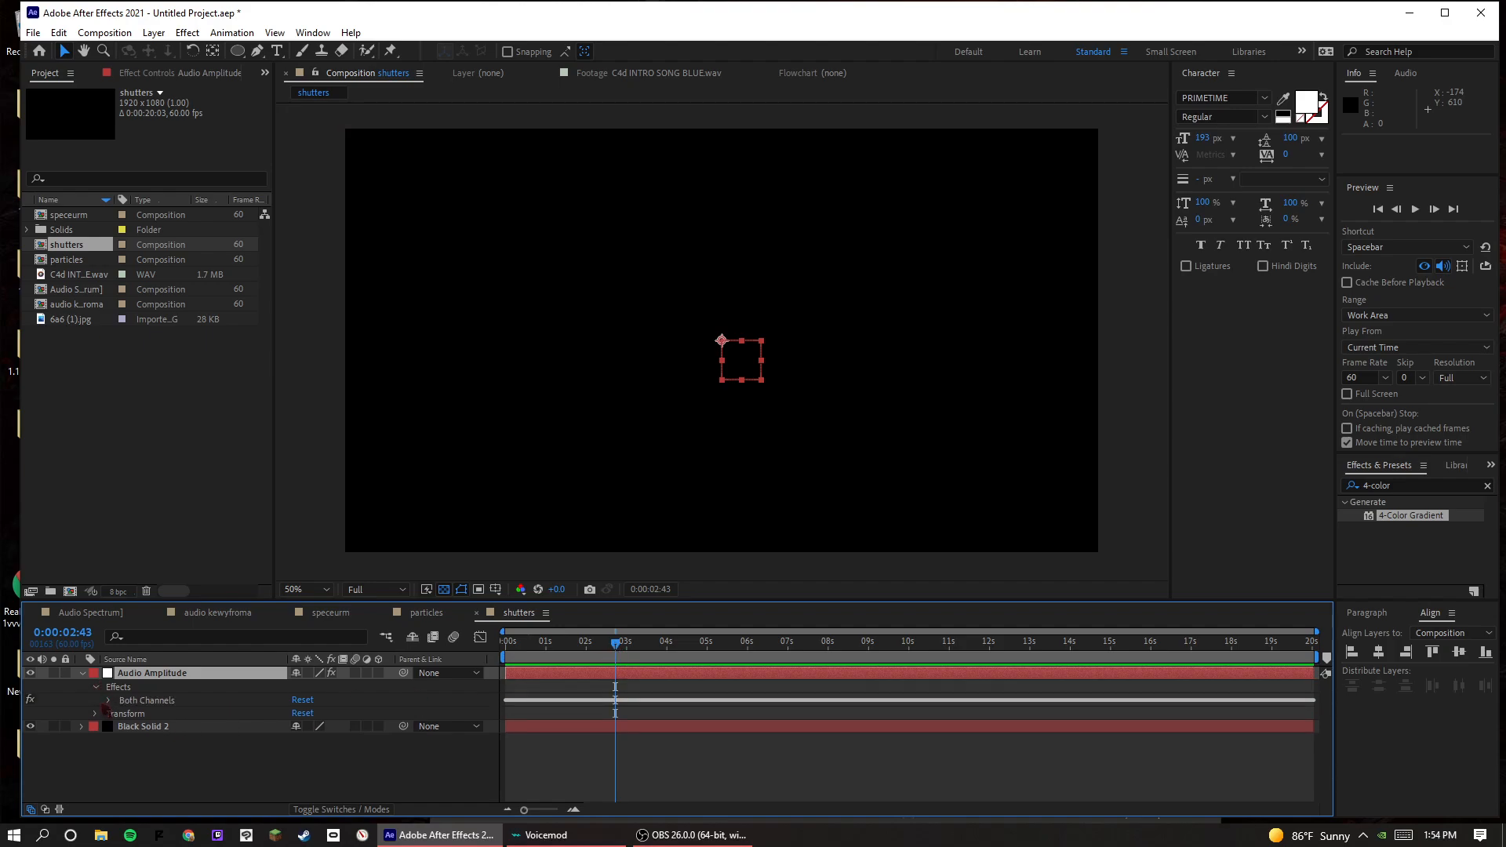
click(109, 706)
click(119, 701)
click(109, 700)
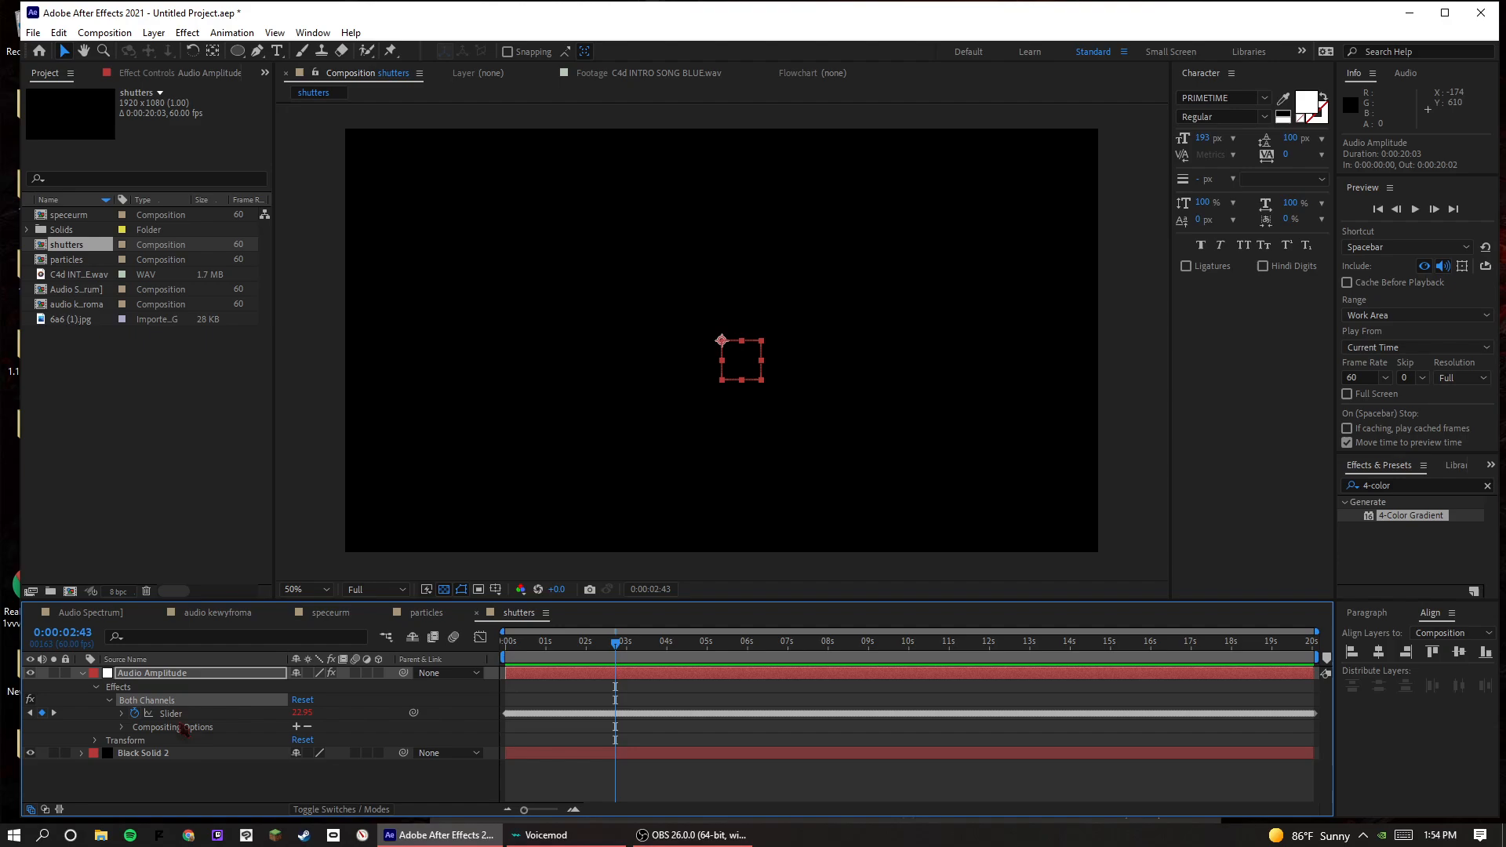
click(122, 714)
key(space)
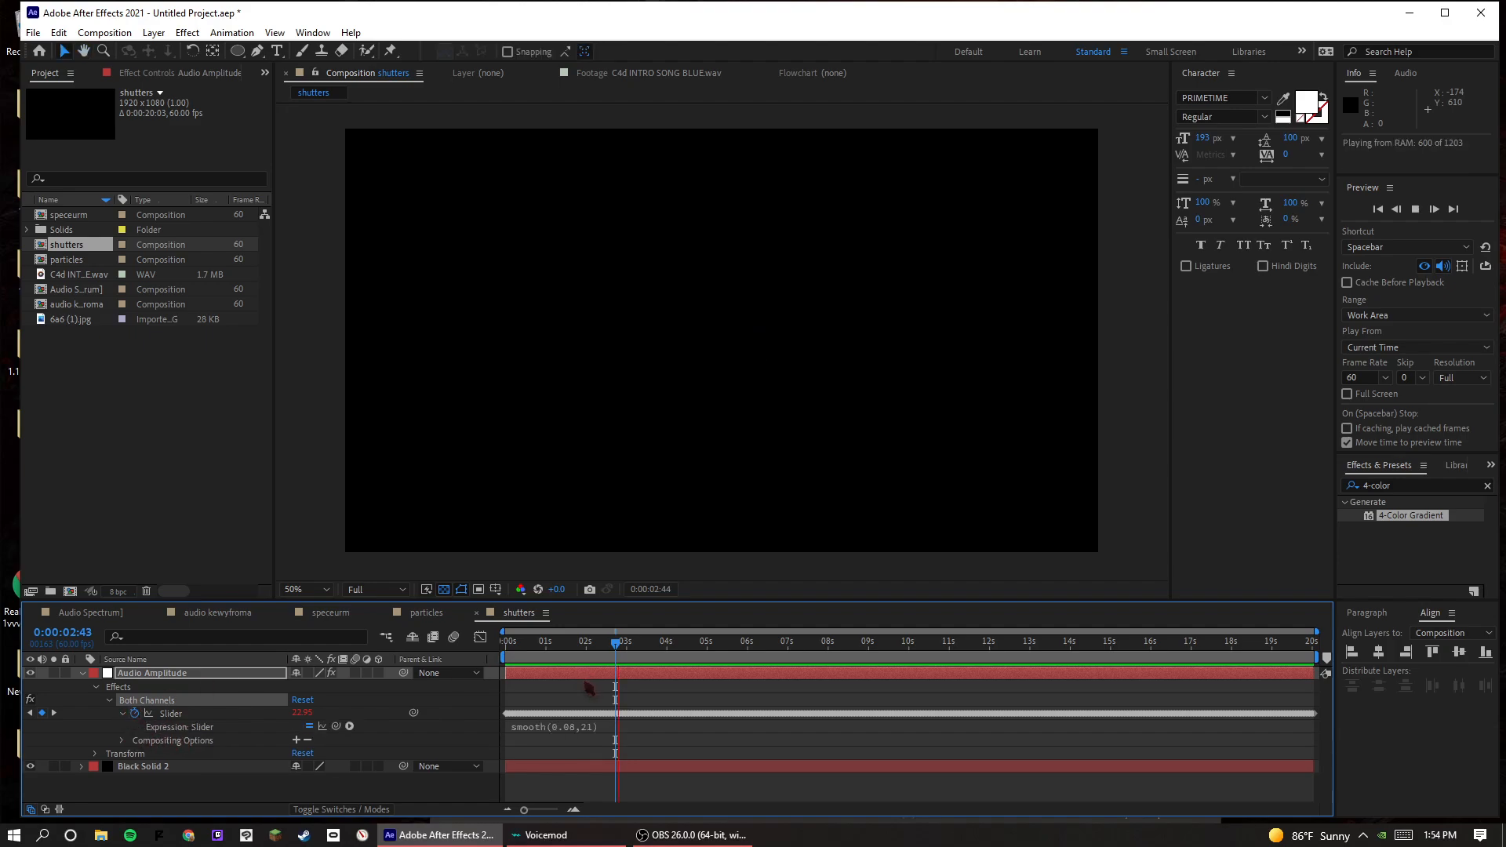
key(space)
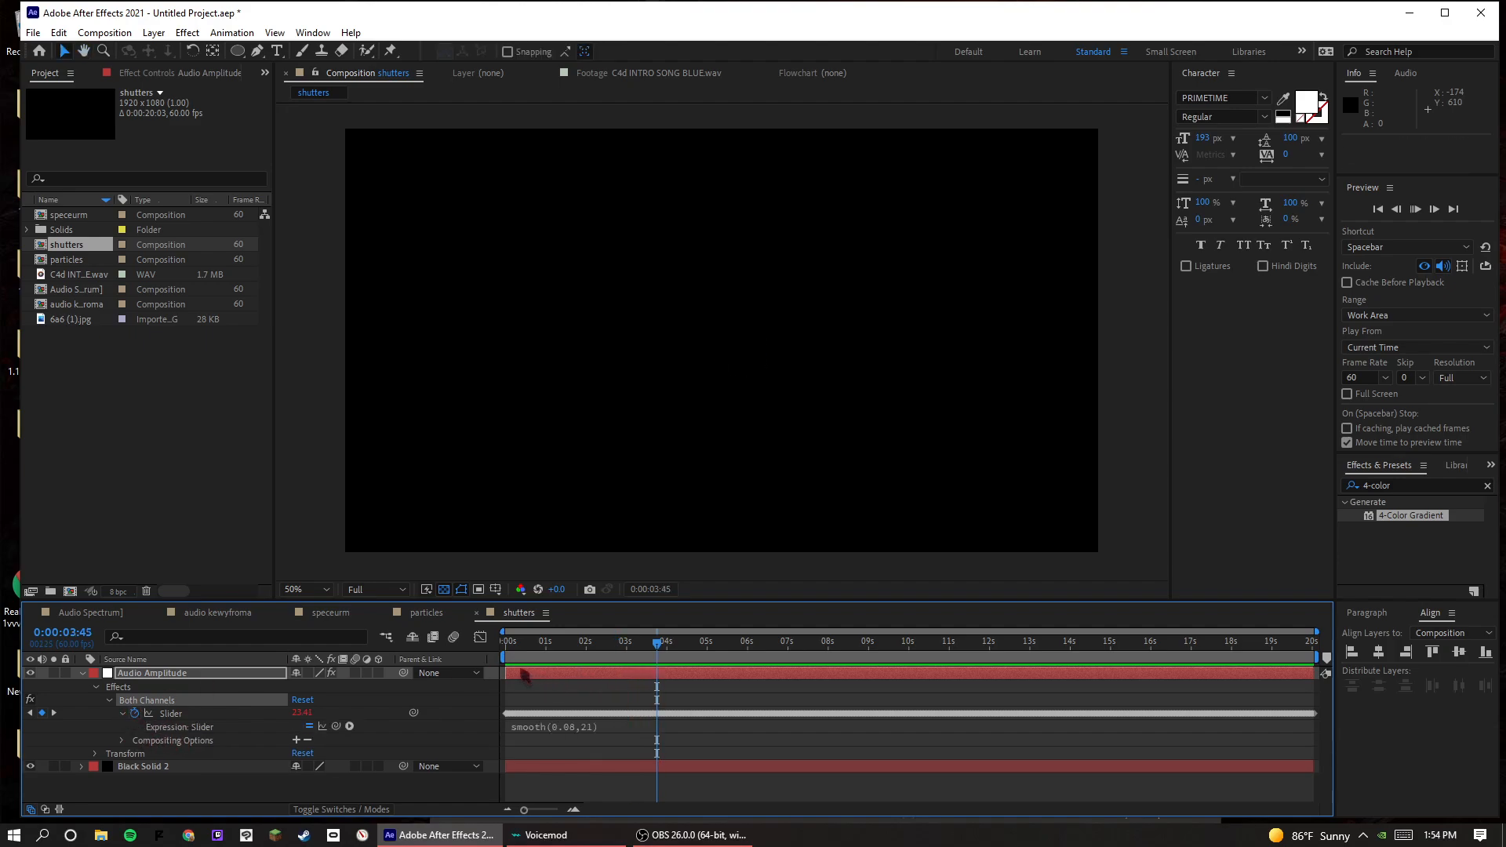
- Apply the CC Jaws effect to the black solid in the shutters composition
click(201, 762)
click(1386, 485)
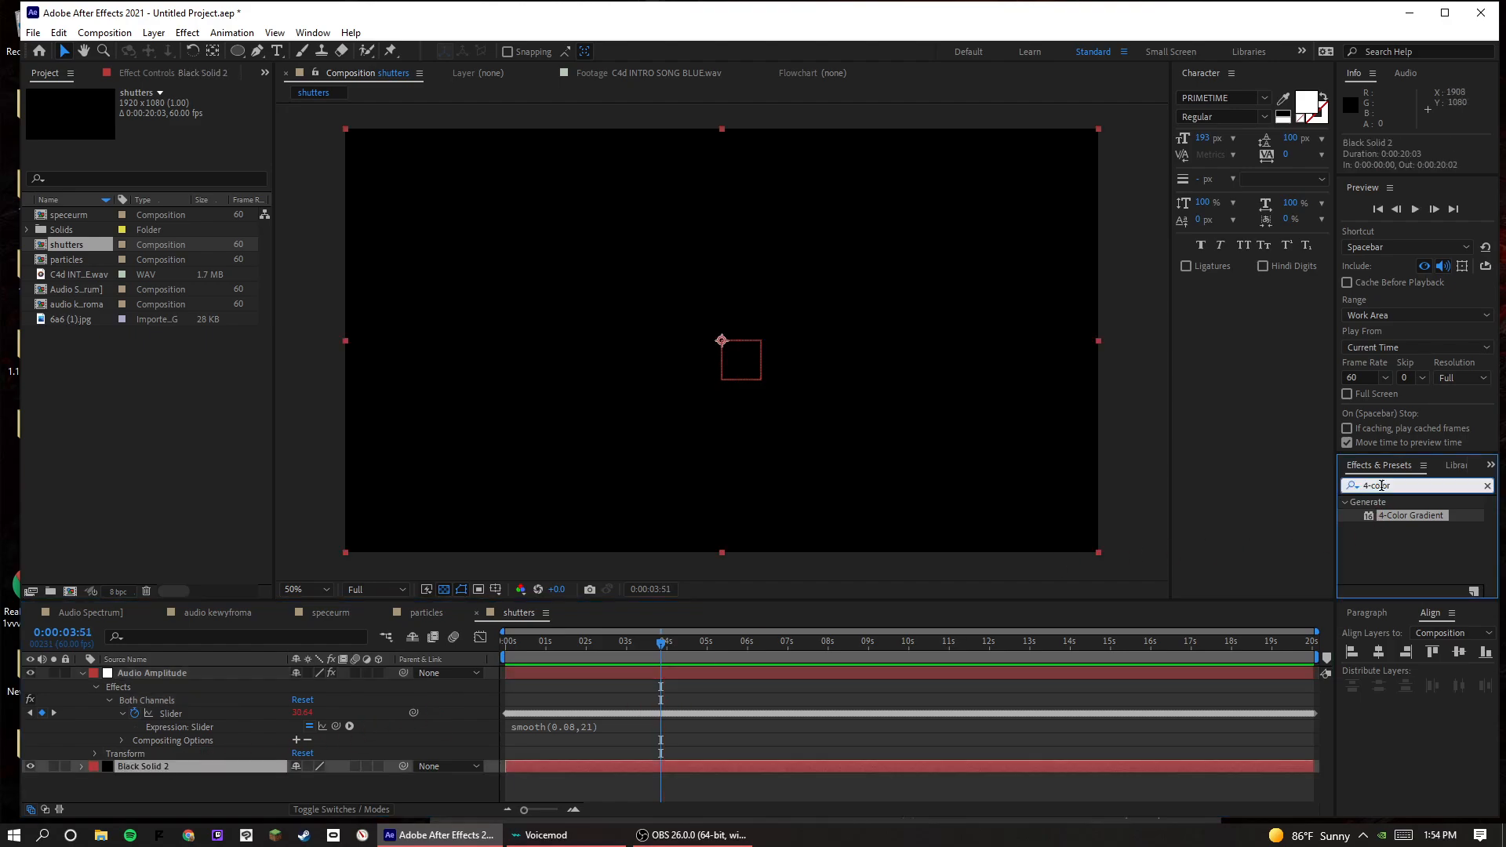
text(cc jaws)
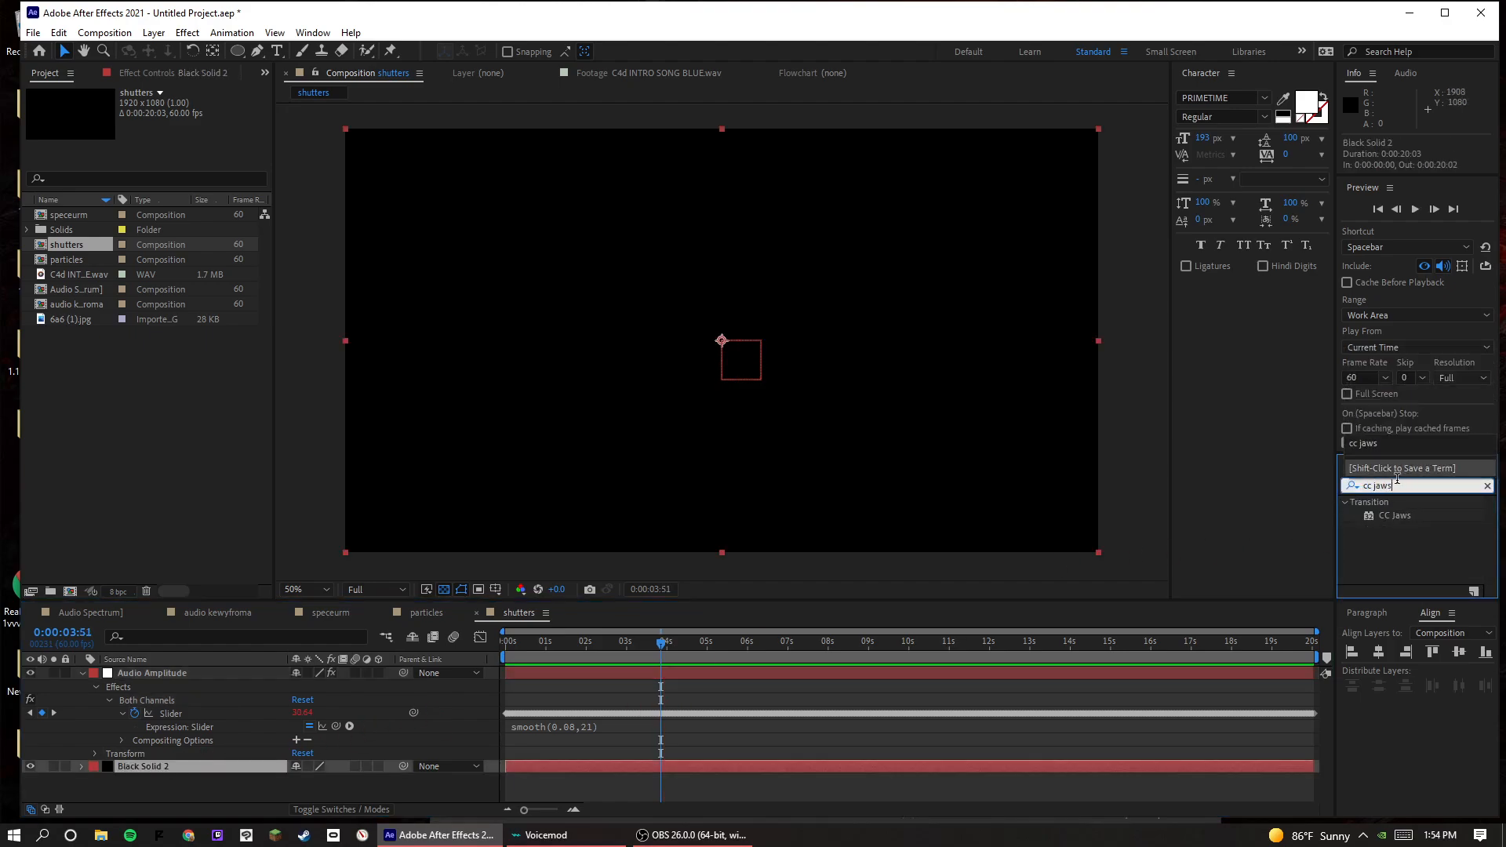
drag(1408, 518, 345, 765)
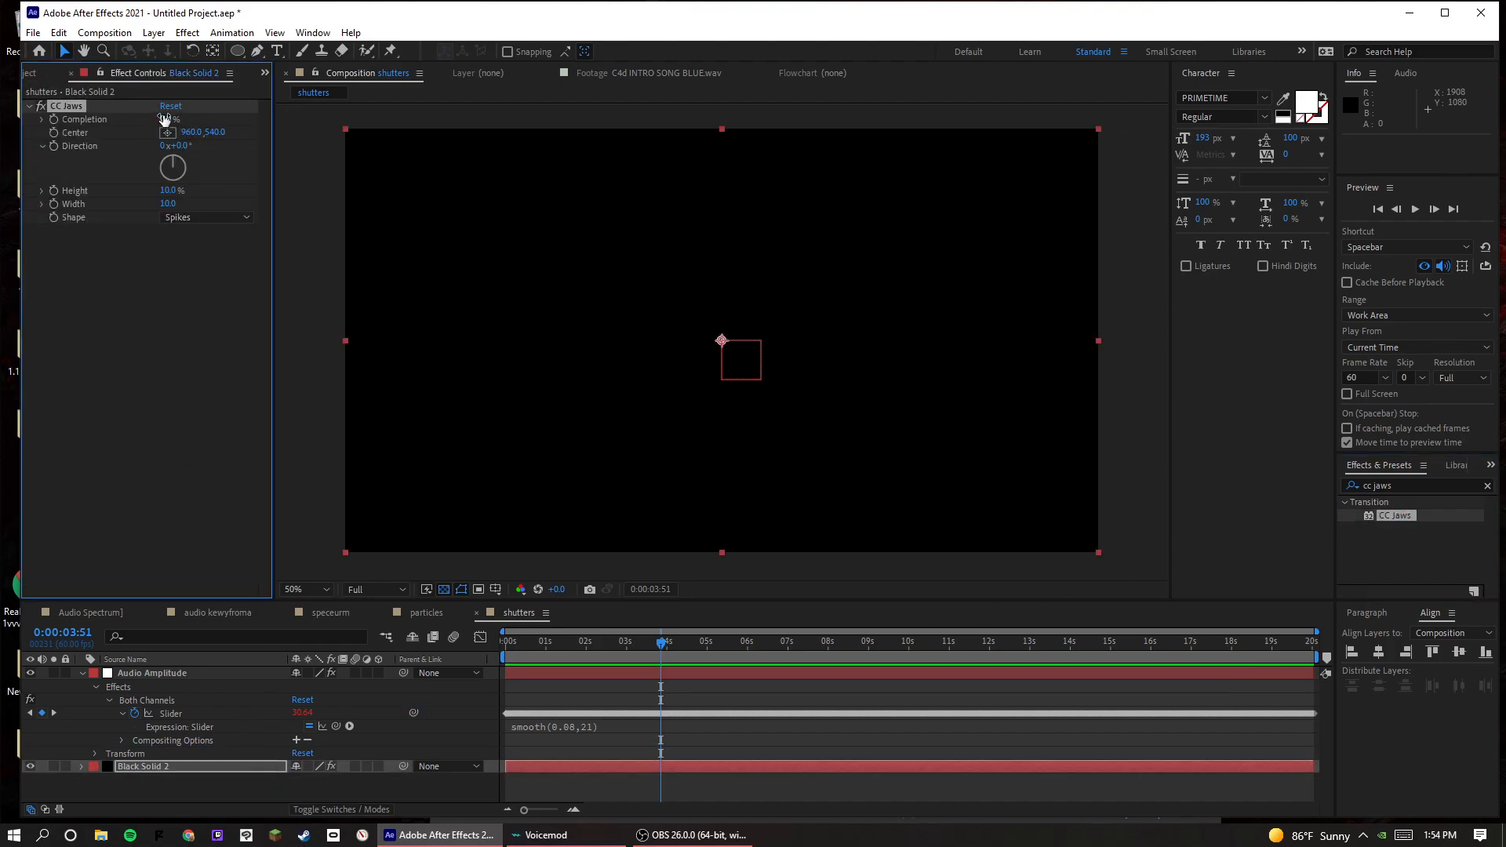
- Link the CC Jaws Completion property by expression to the Both Channels Slider of the Audio Amplitude layer
click(83, 767)
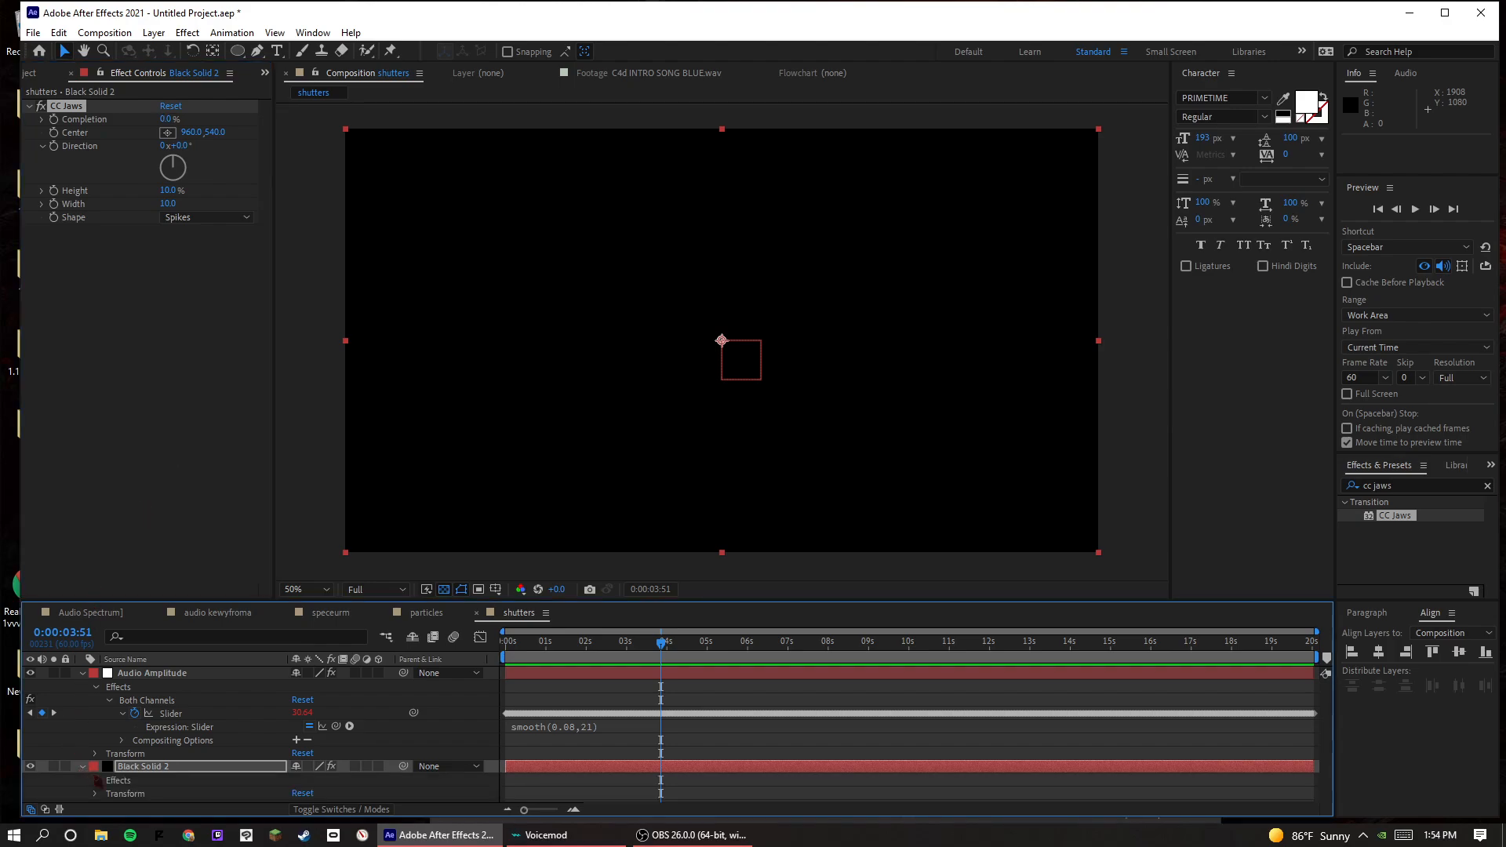
click(97, 781)
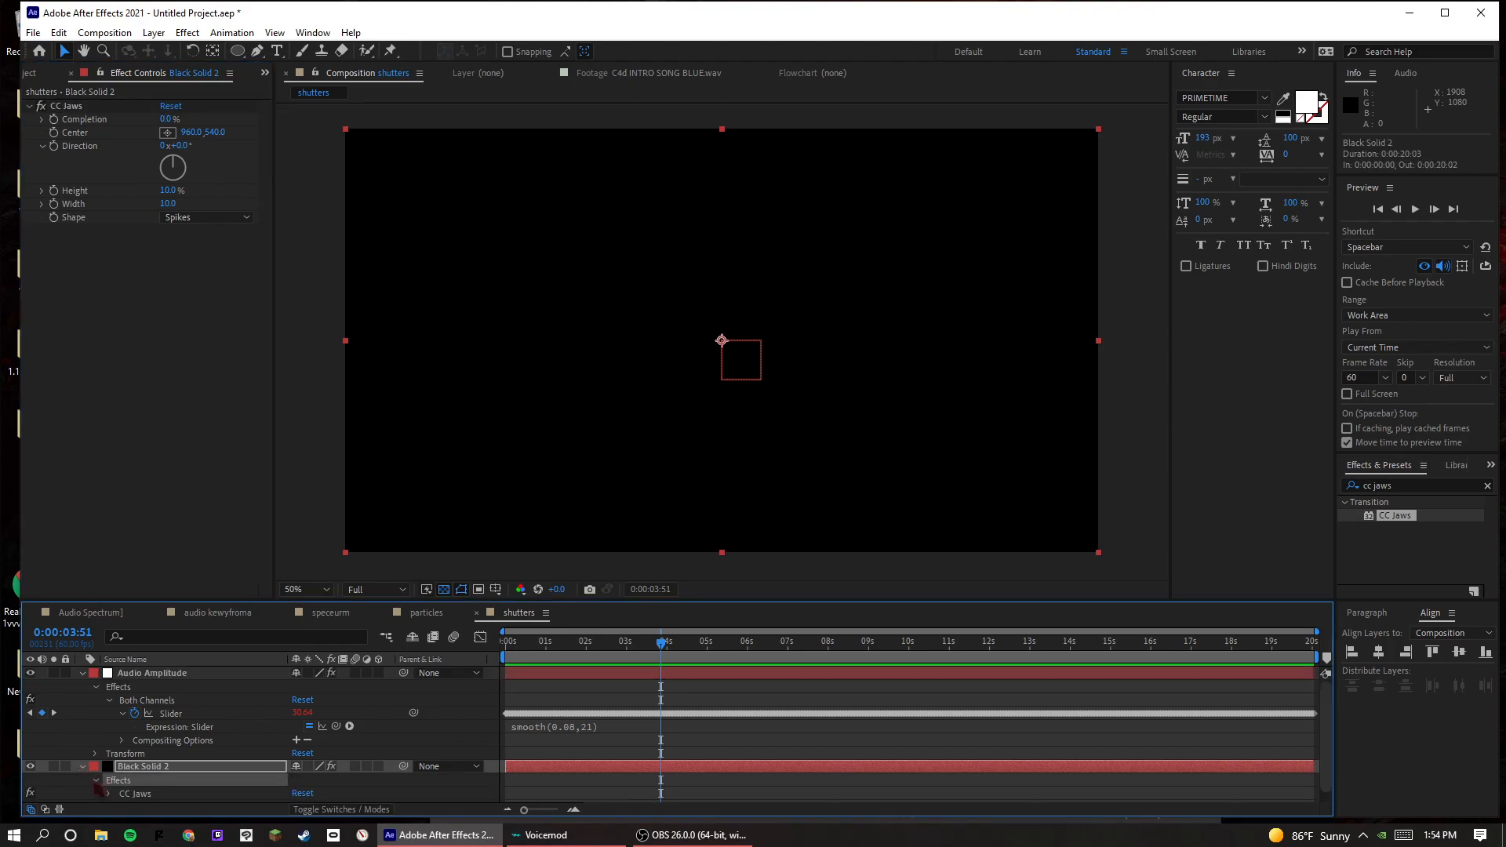
click(96, 781)
click(110, 793)
scroll(135, 794, down, 2)
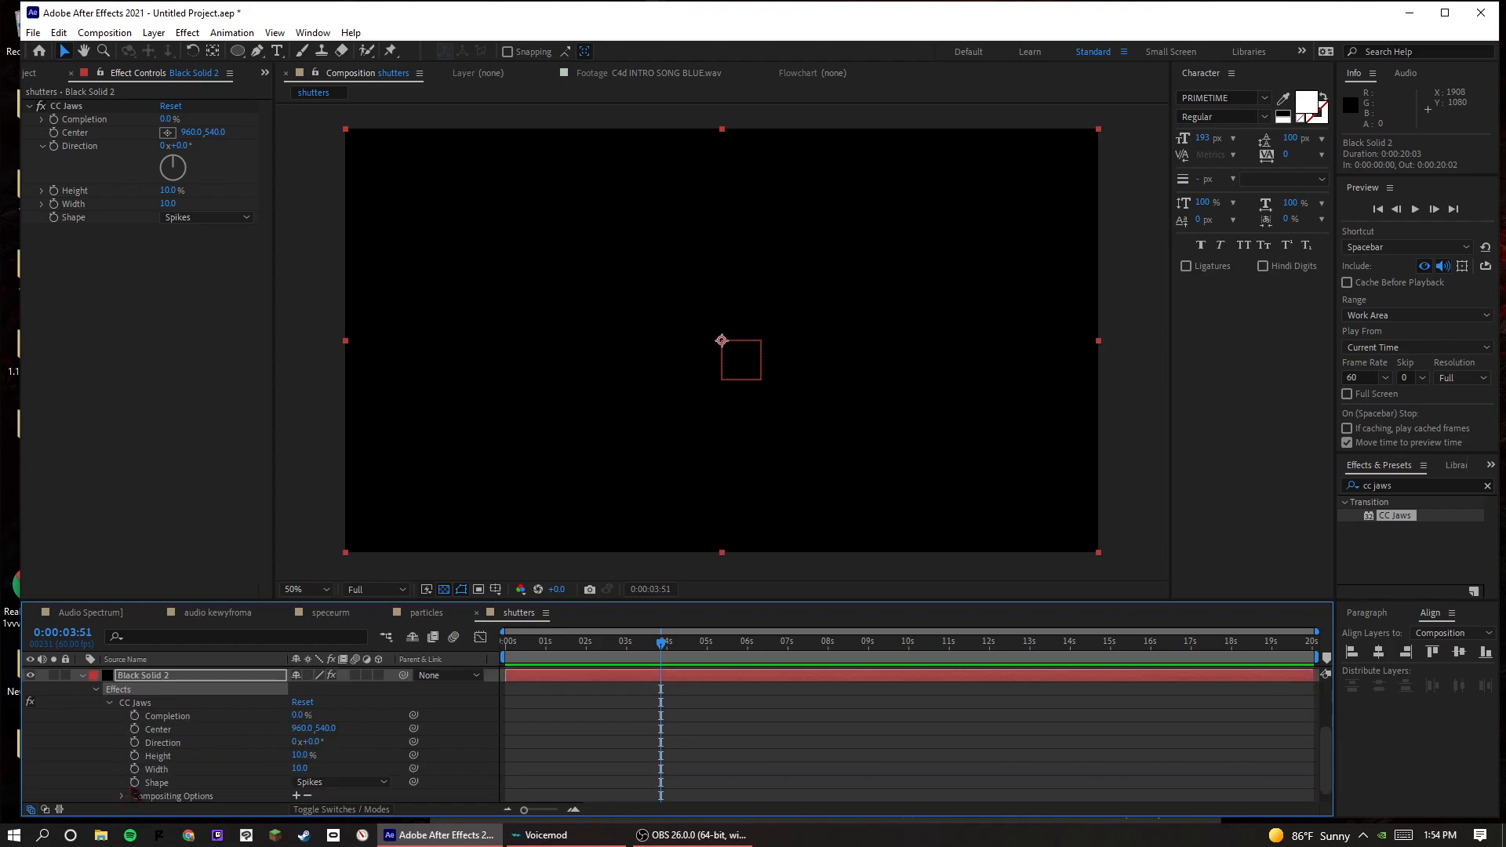
alt+click(135, 716)
drag(346, 733, 173, 691)
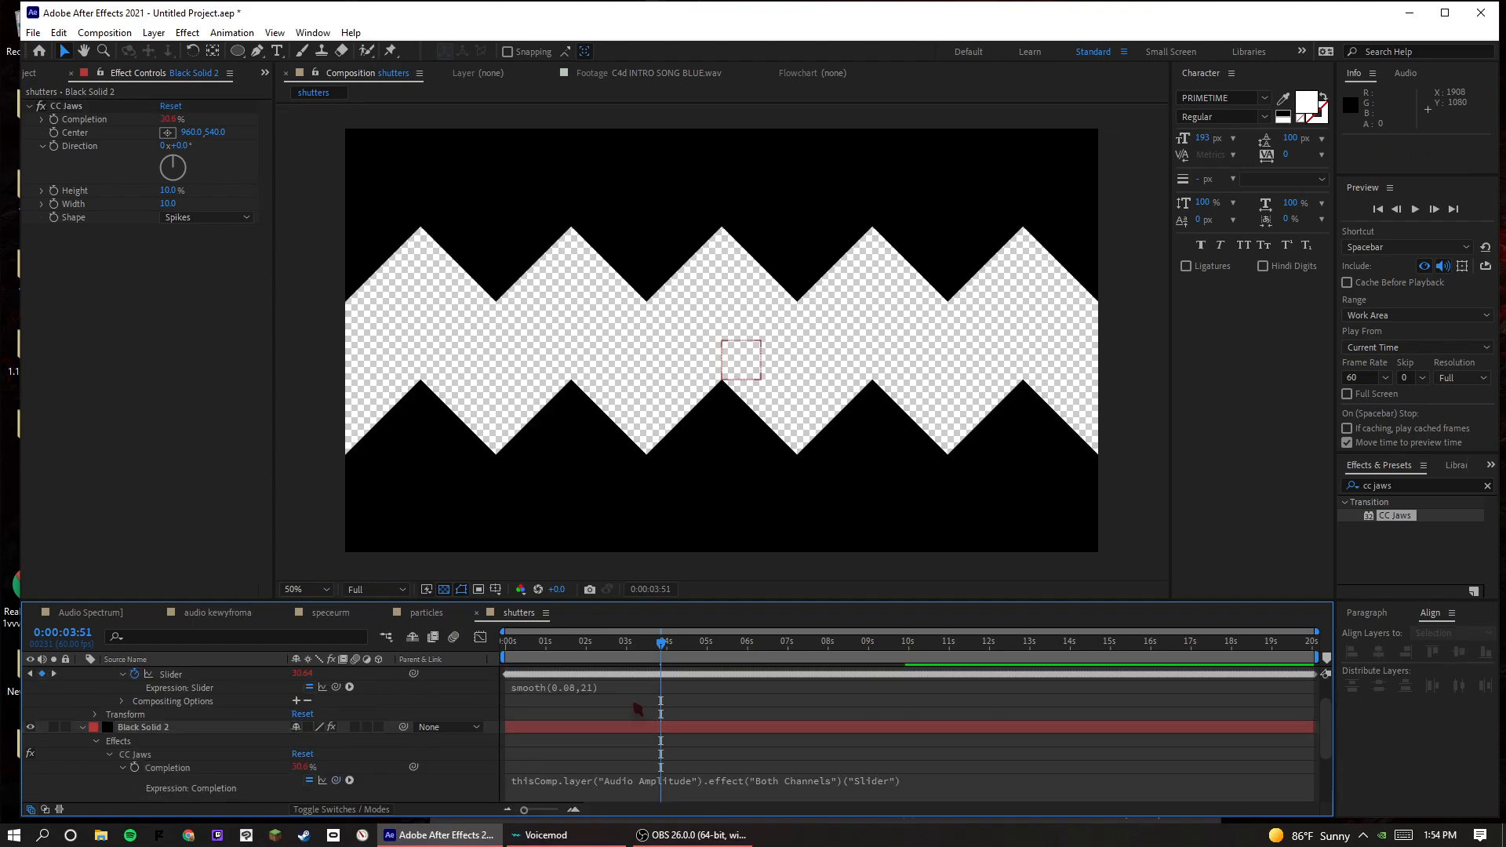
- Set the CC Jaws Height to 0% and preview the shutters from the beginning
drag(170, 191, 110, 196)
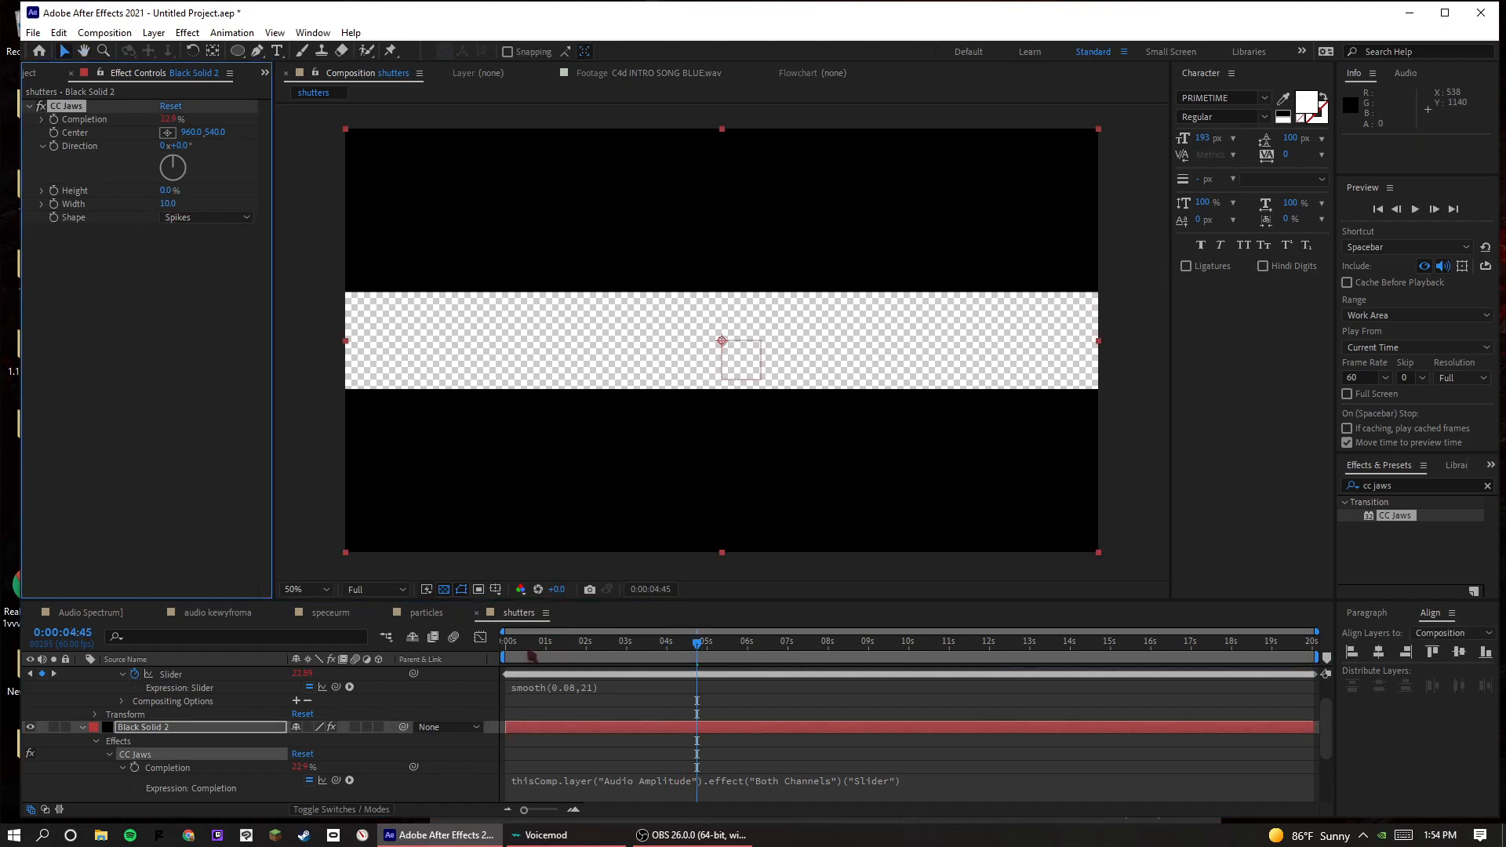
click(506, 641)
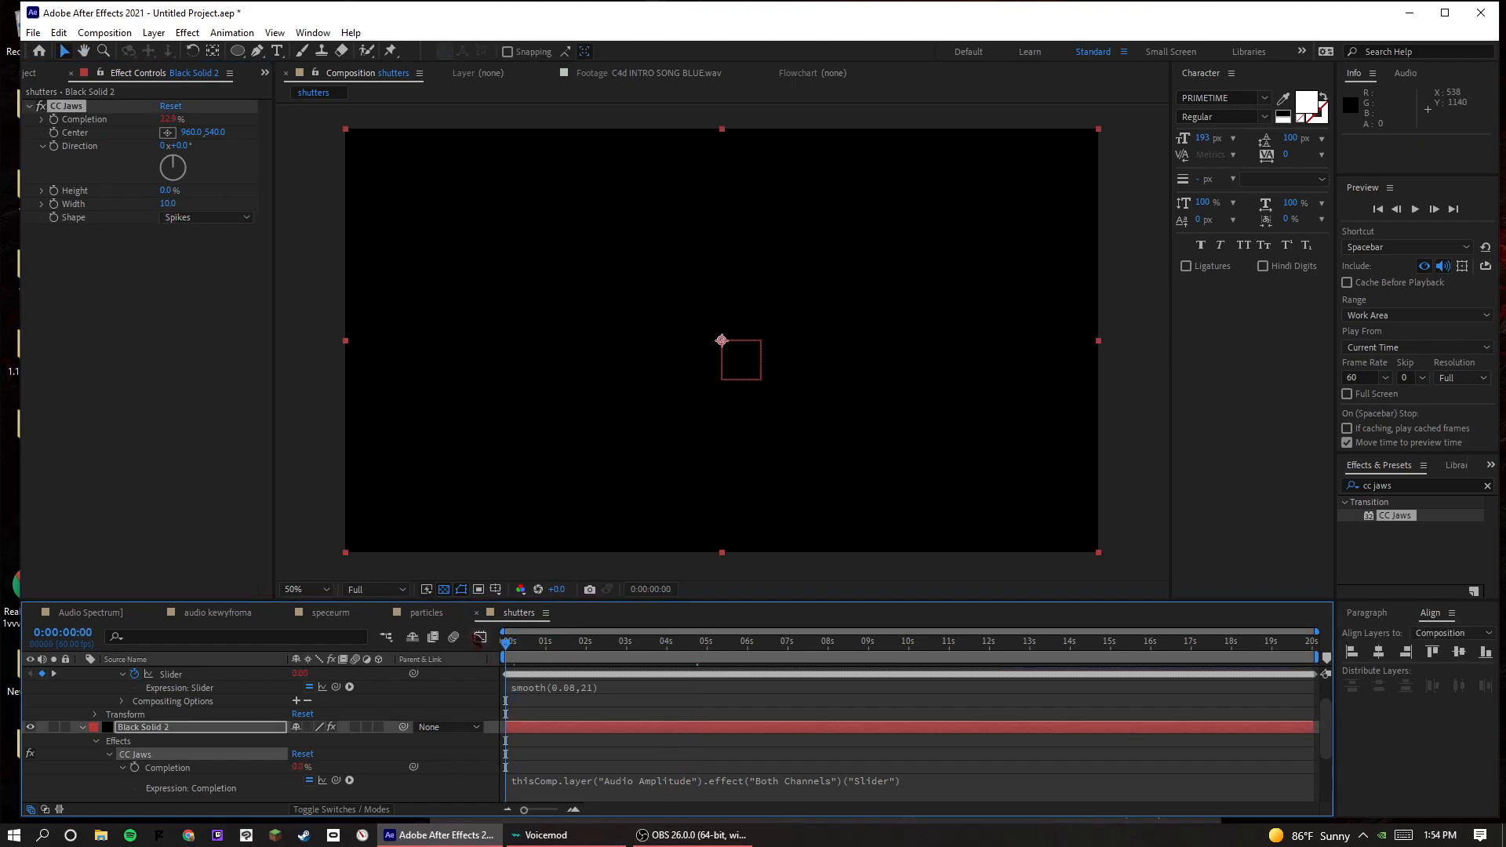
key(space)
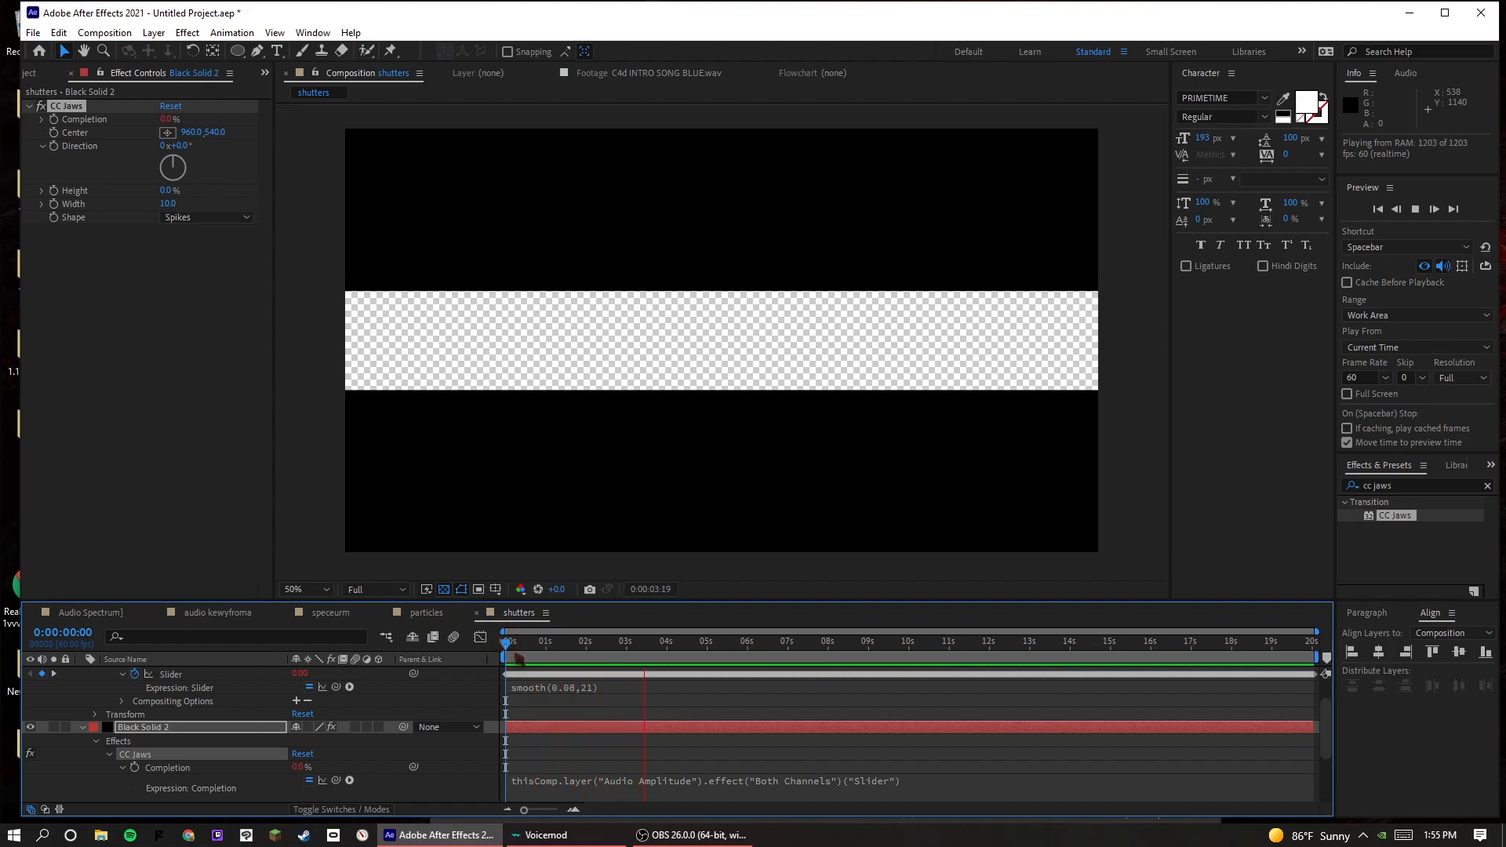
key(space)
click(506, 641)
- Multiply the CC Jaws Completion expression by 3 and preview the shutters
click(931, 780)
click(950, 779)
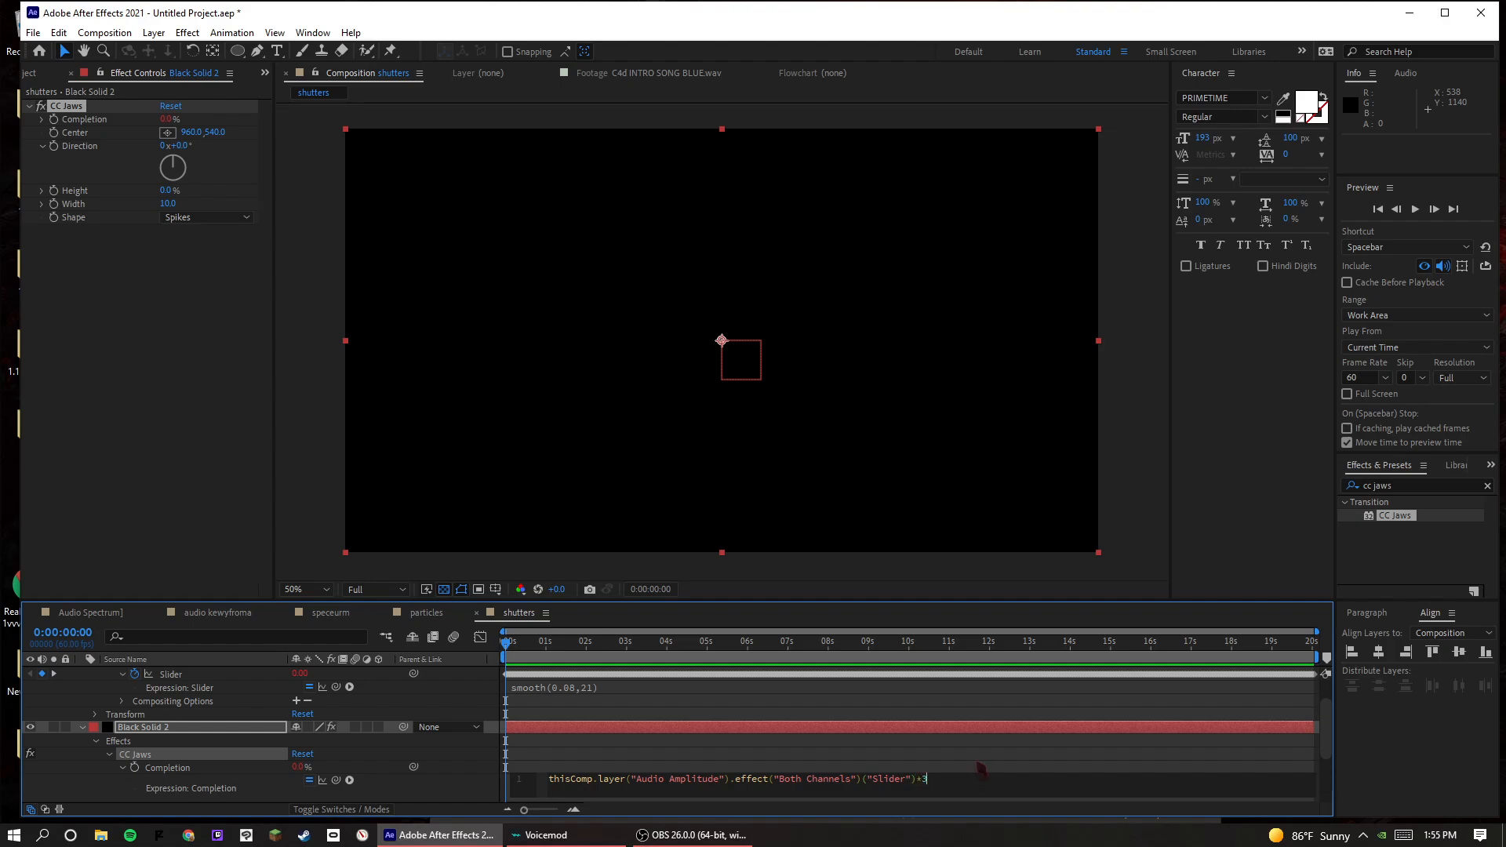
click(981, 768)
key(space)
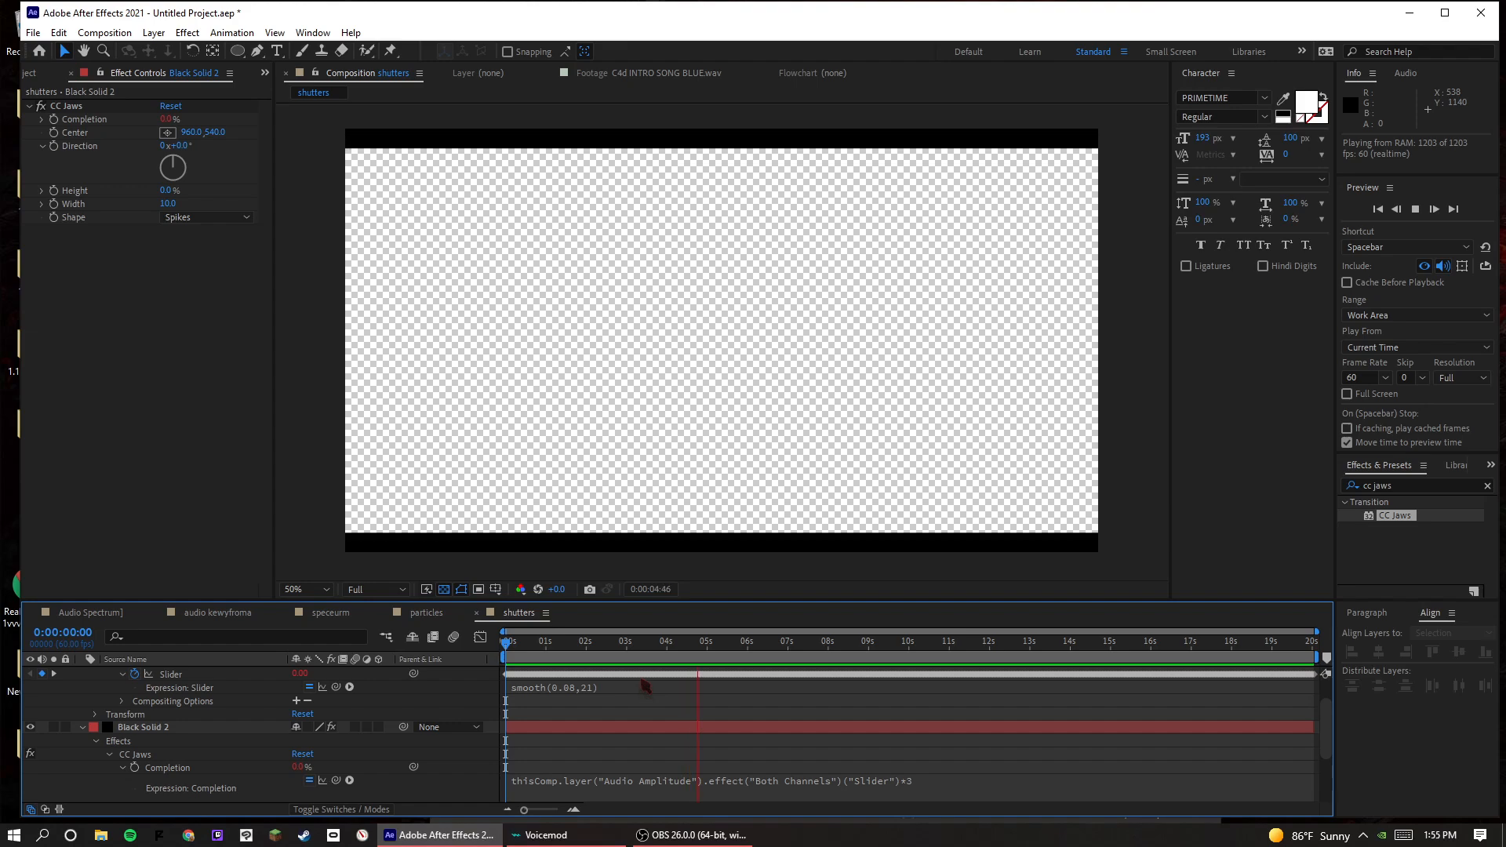
key(space)
- Change the multiplier in the CC Jaws Completion expression to 2 and preview the shutters at several points and from the start
click(944, 780)
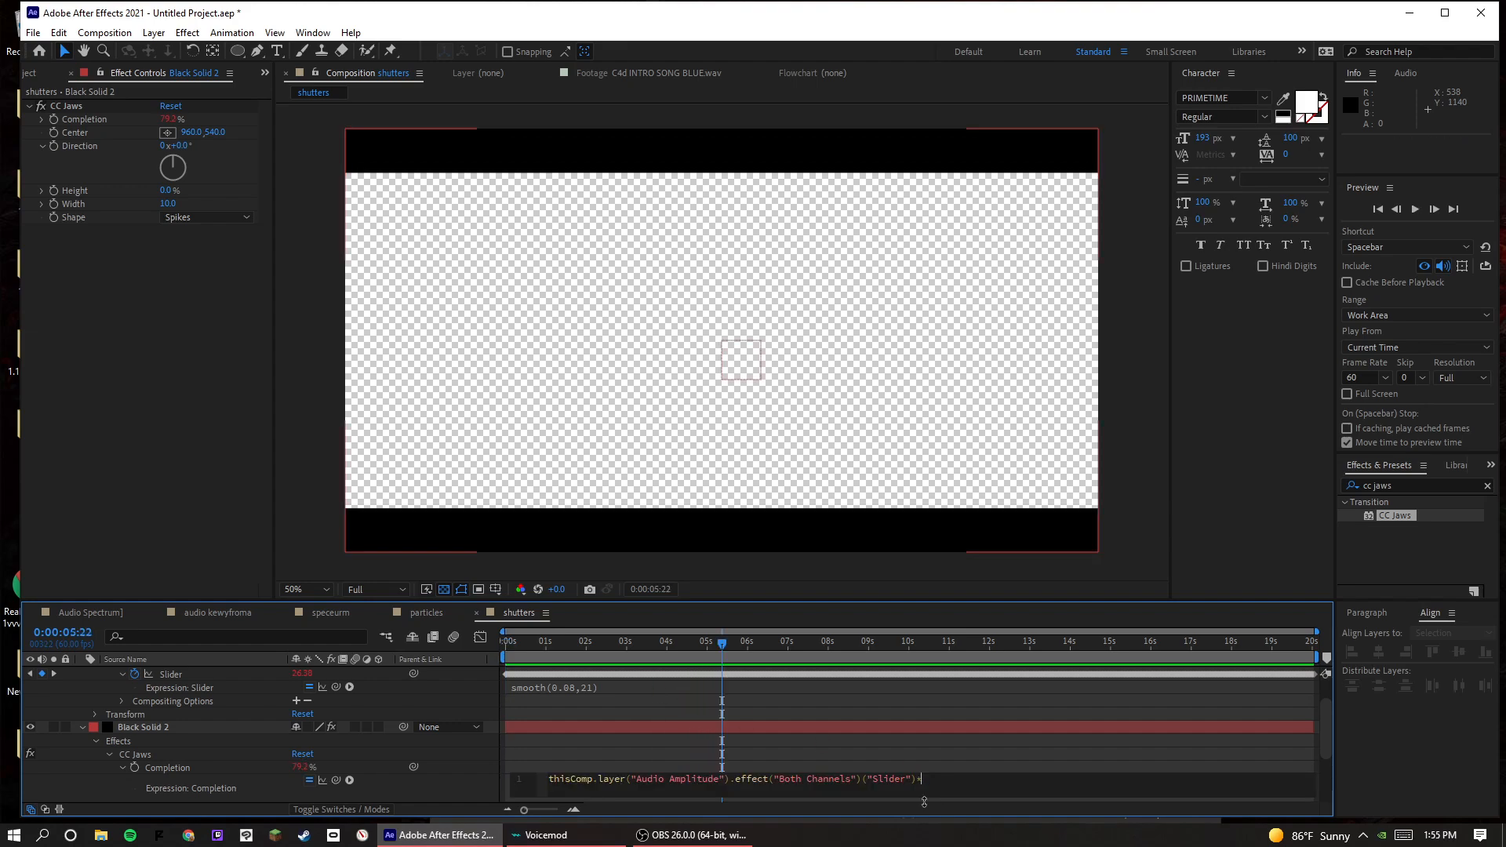
text(2)
key(KP_Enter)
key(space)
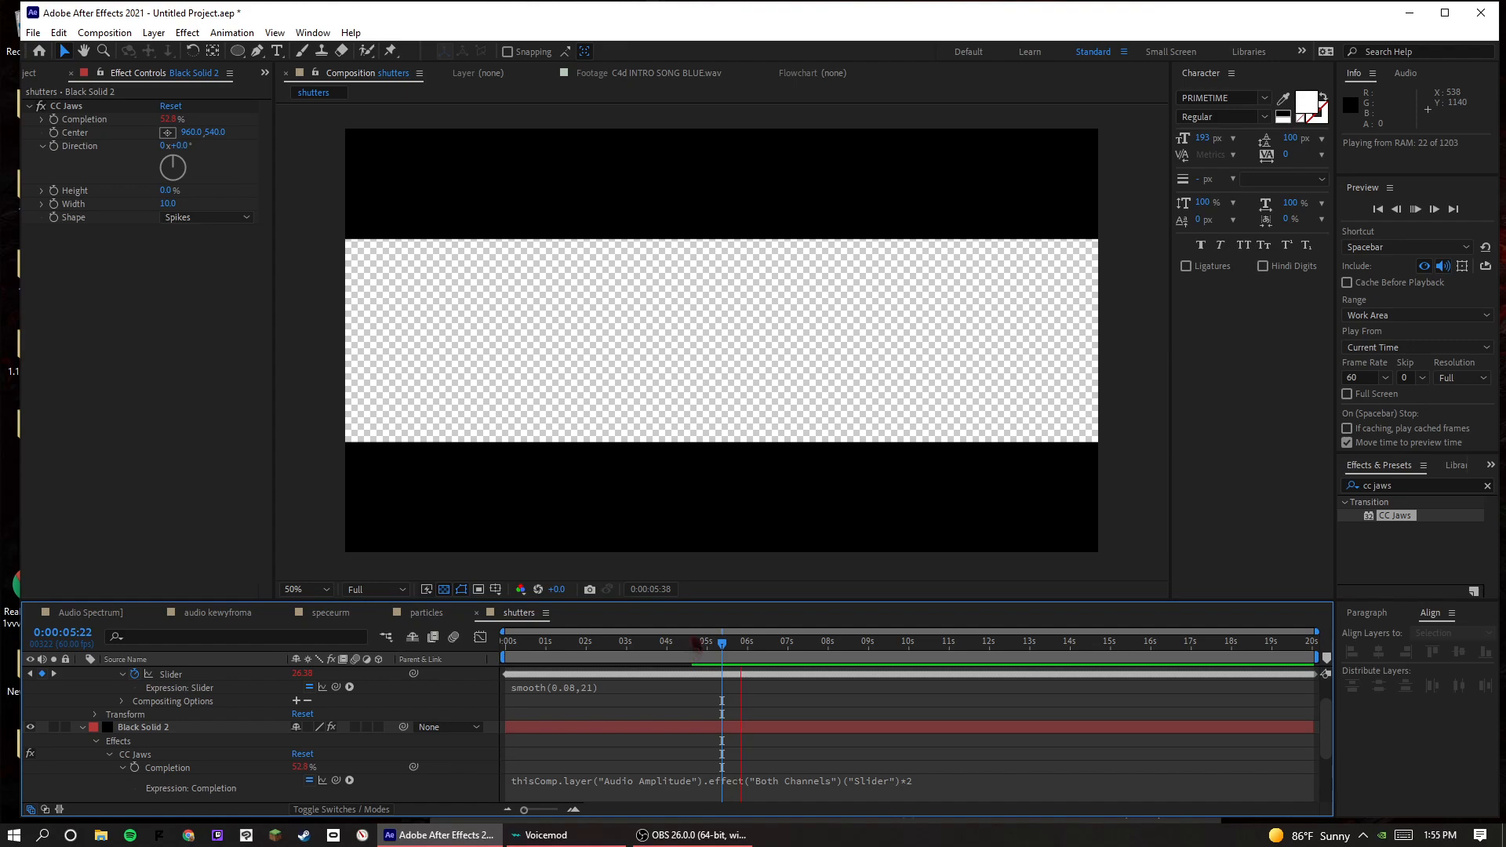
key(space)
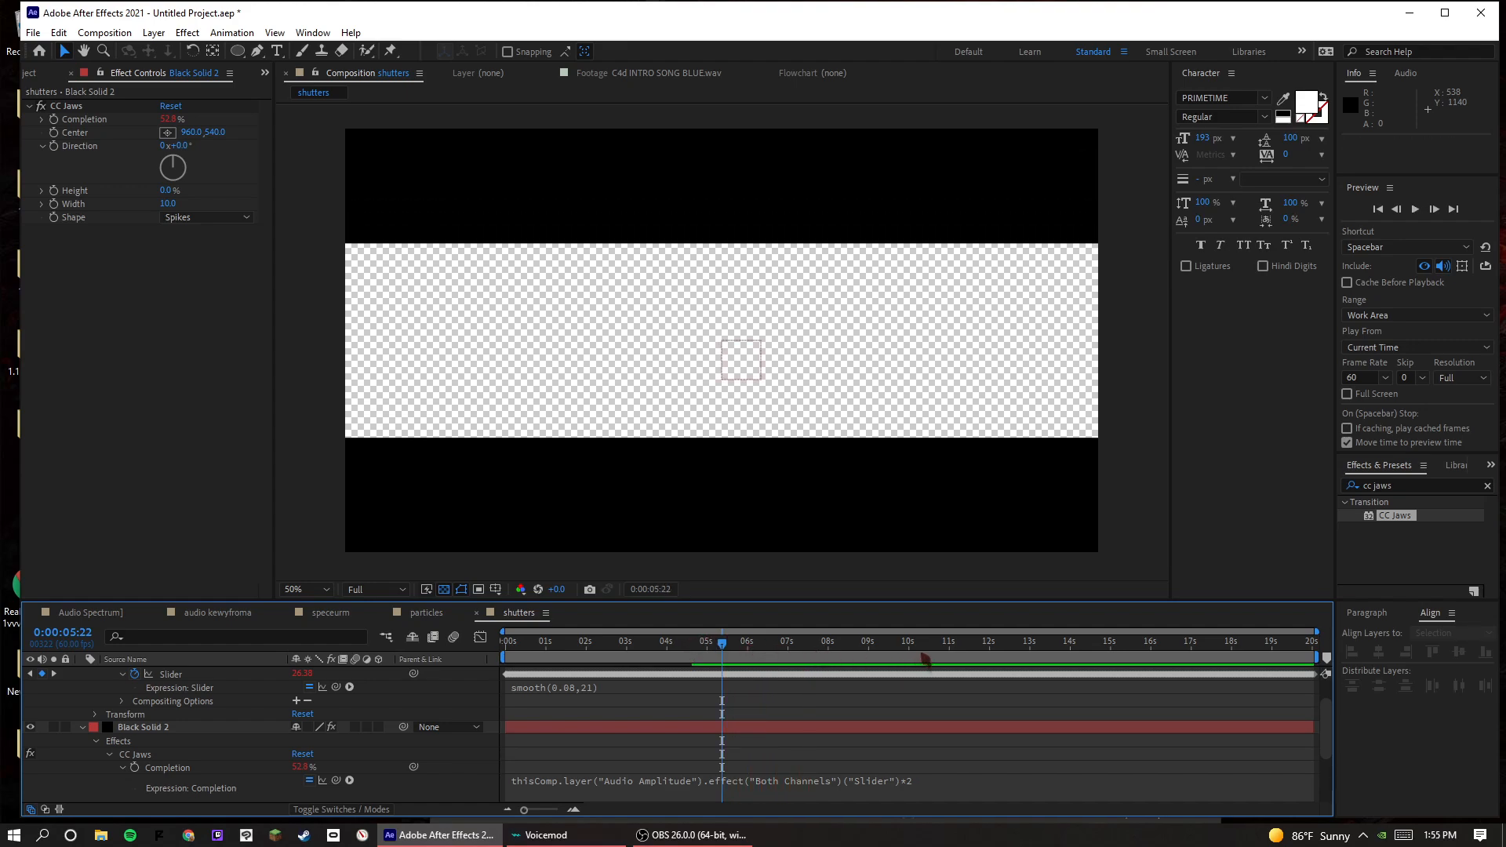
drag(923, 655, 866, 670)
key(space)
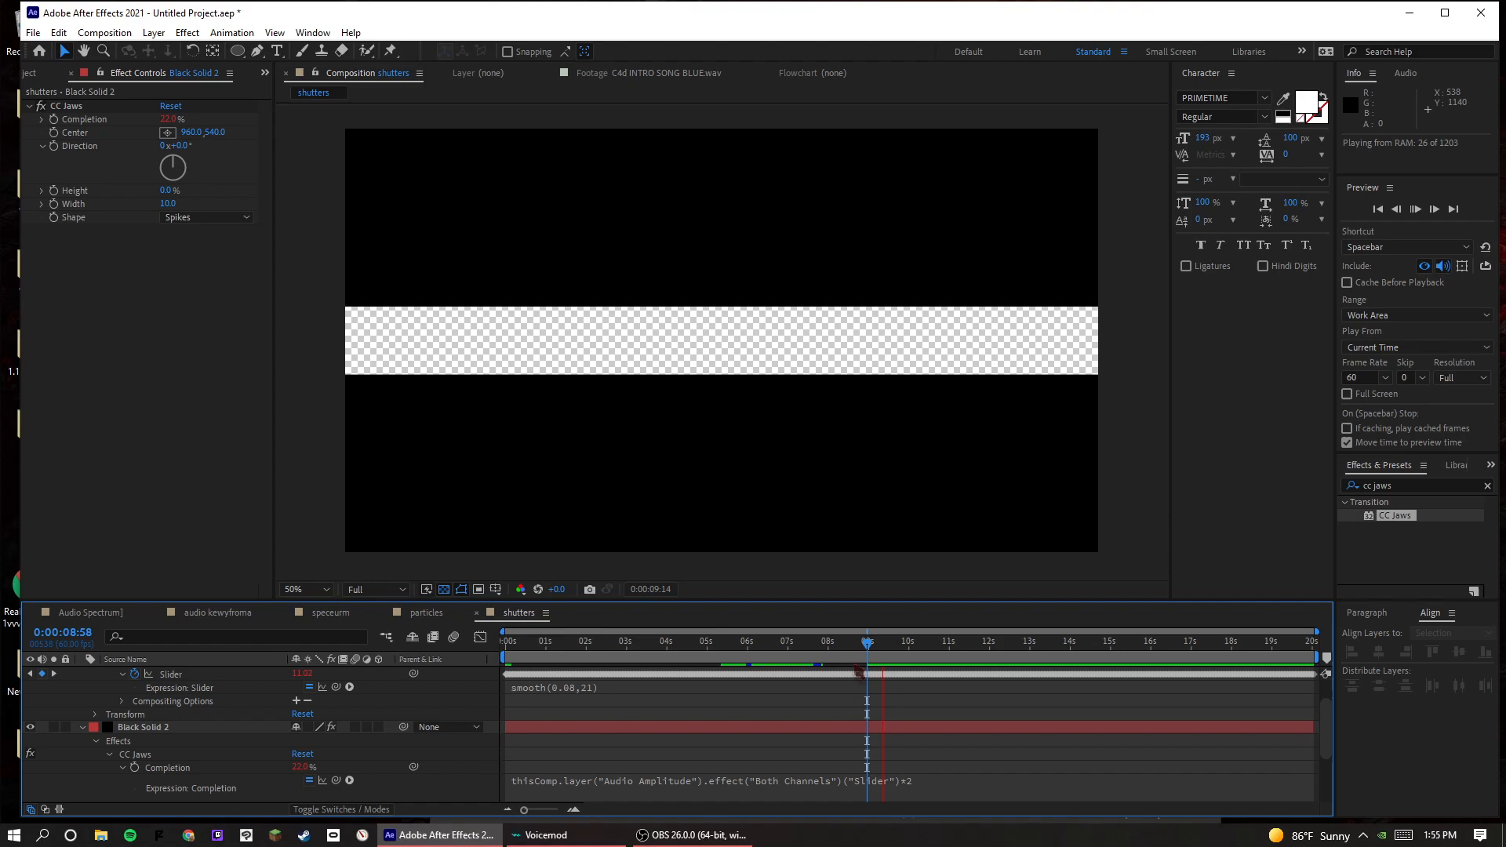
key(space)
click(505, 644)
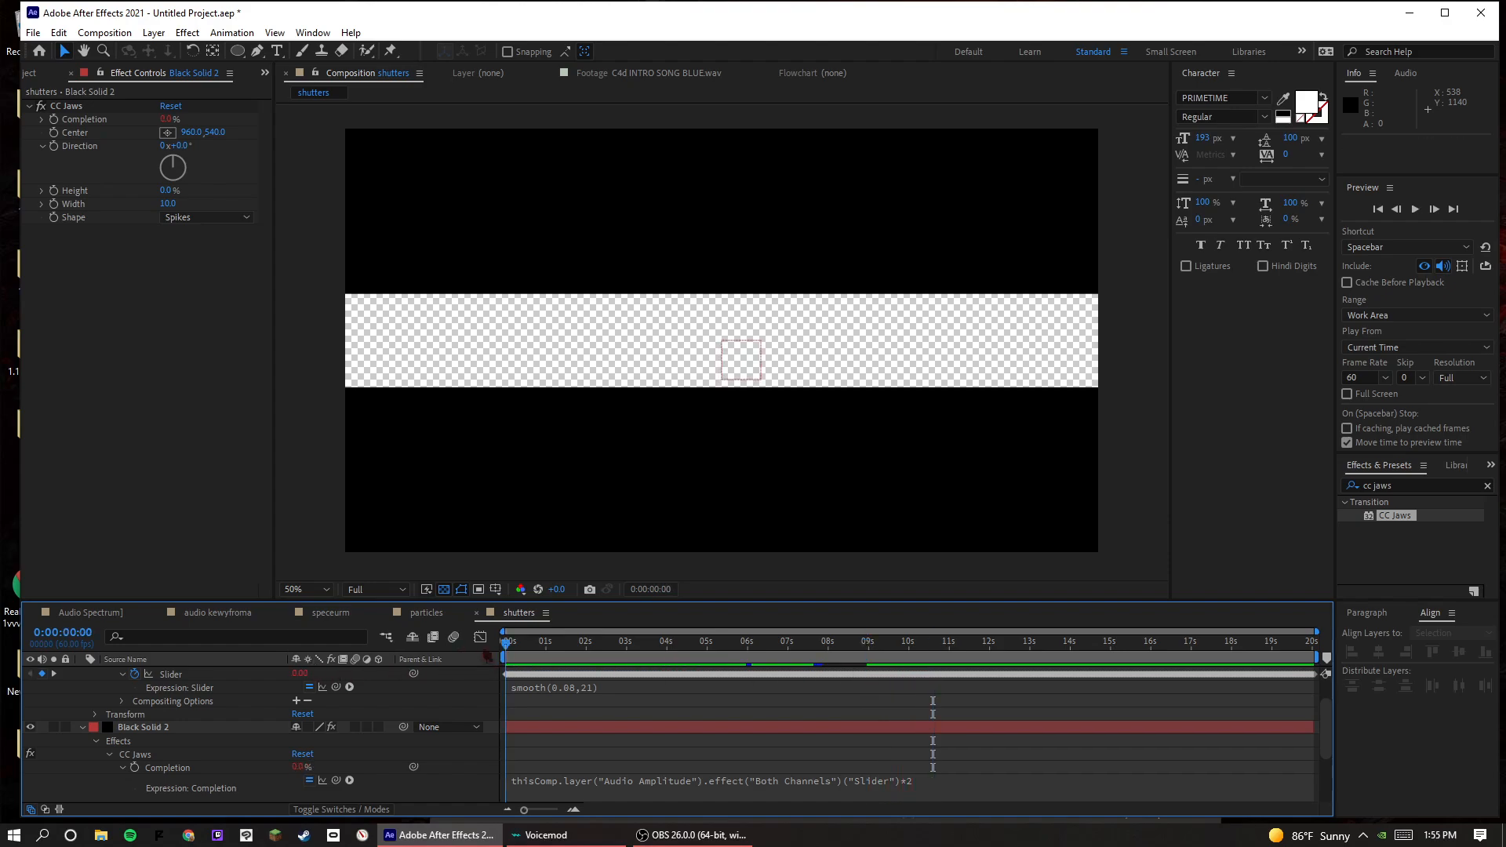
key(space)
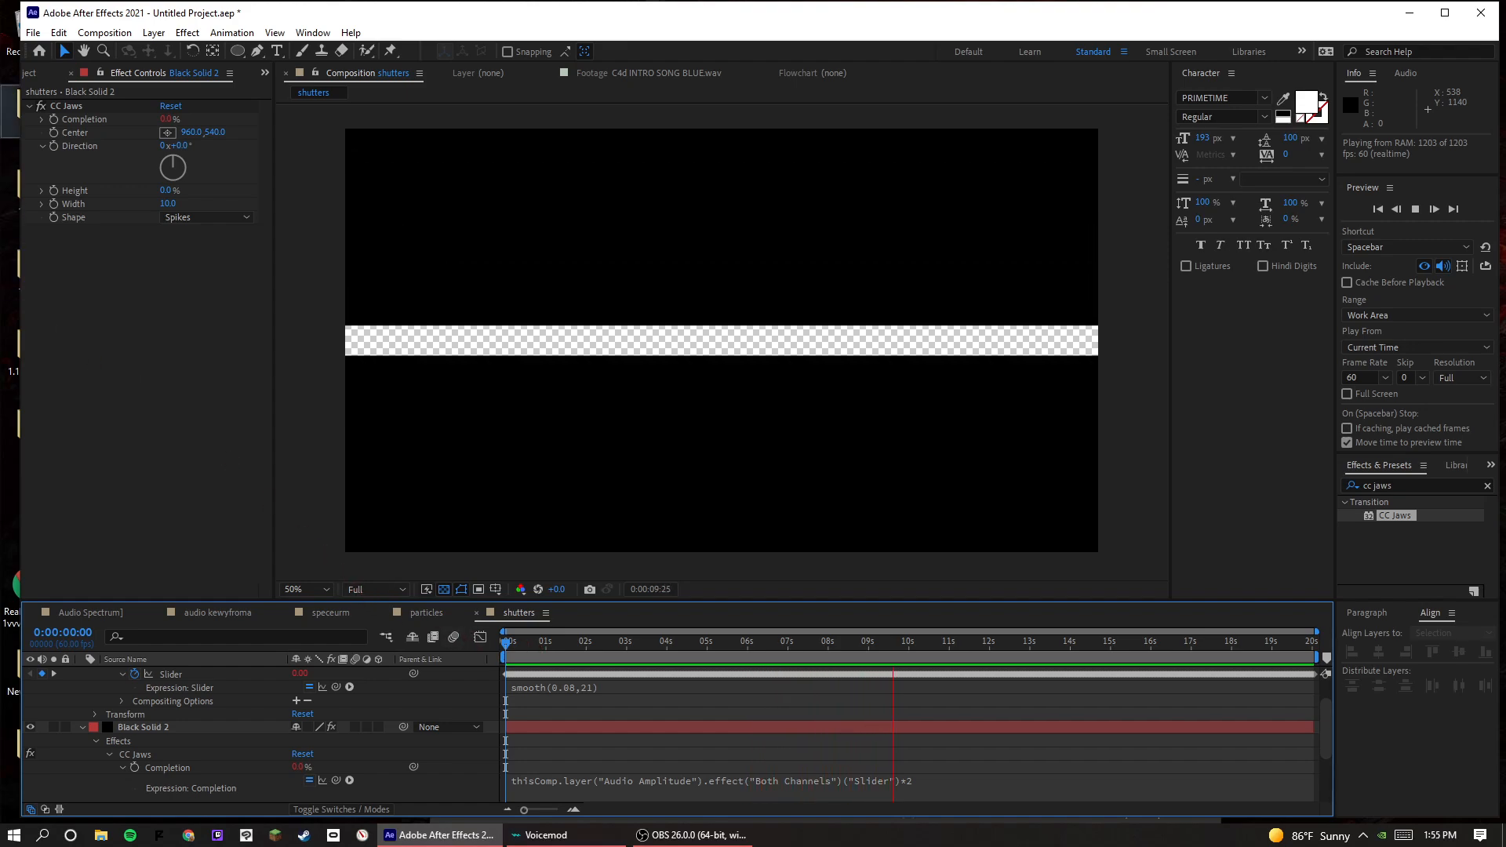
key(space)
- Add the shutters composition as the topmost layer of the speceurm composition and preview it
click(32, 74)
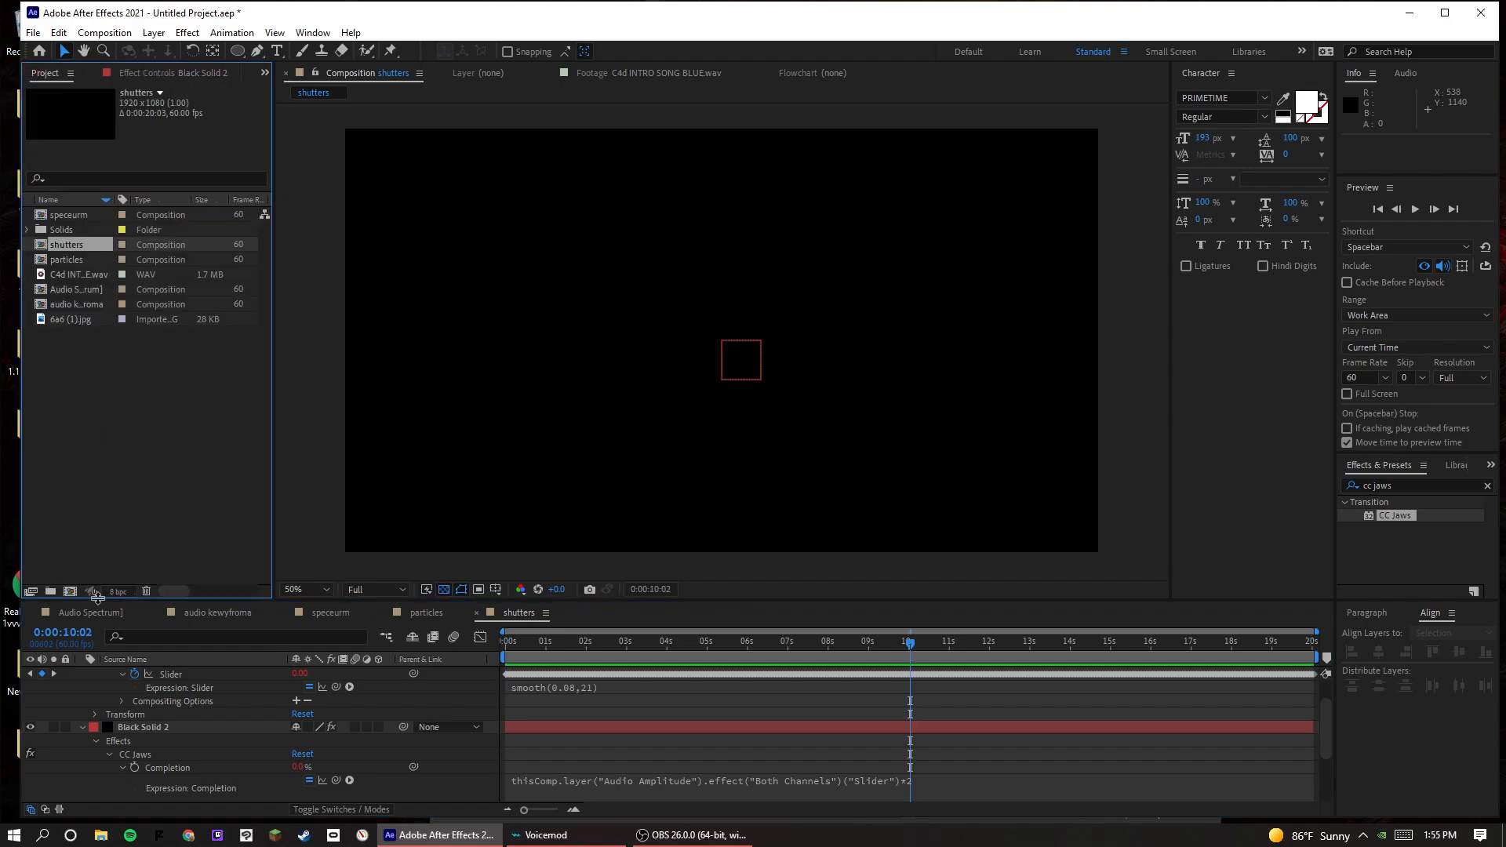
double_click(69, 214)
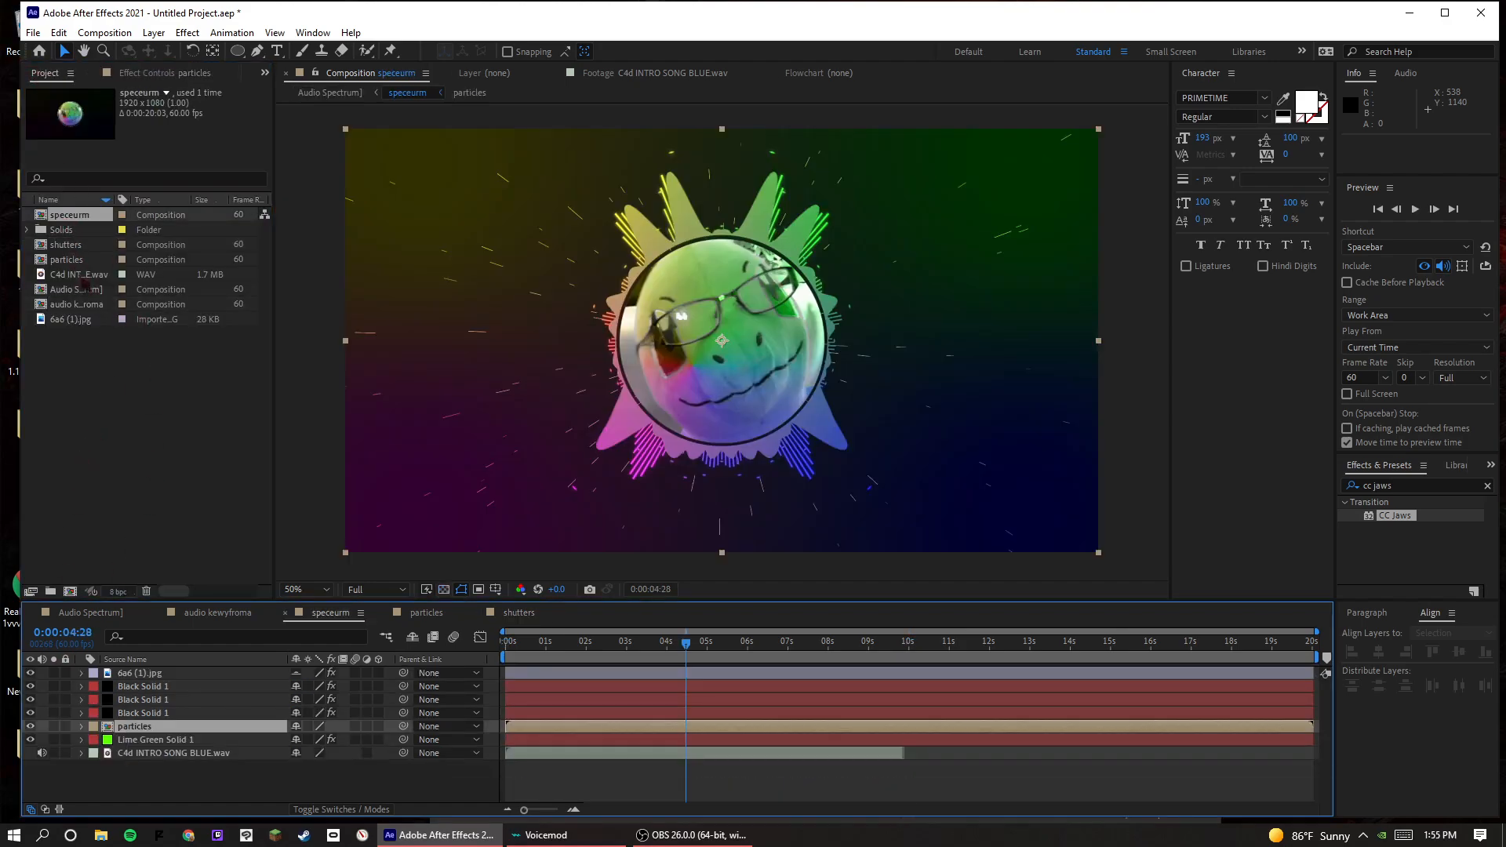
click(79, 289)
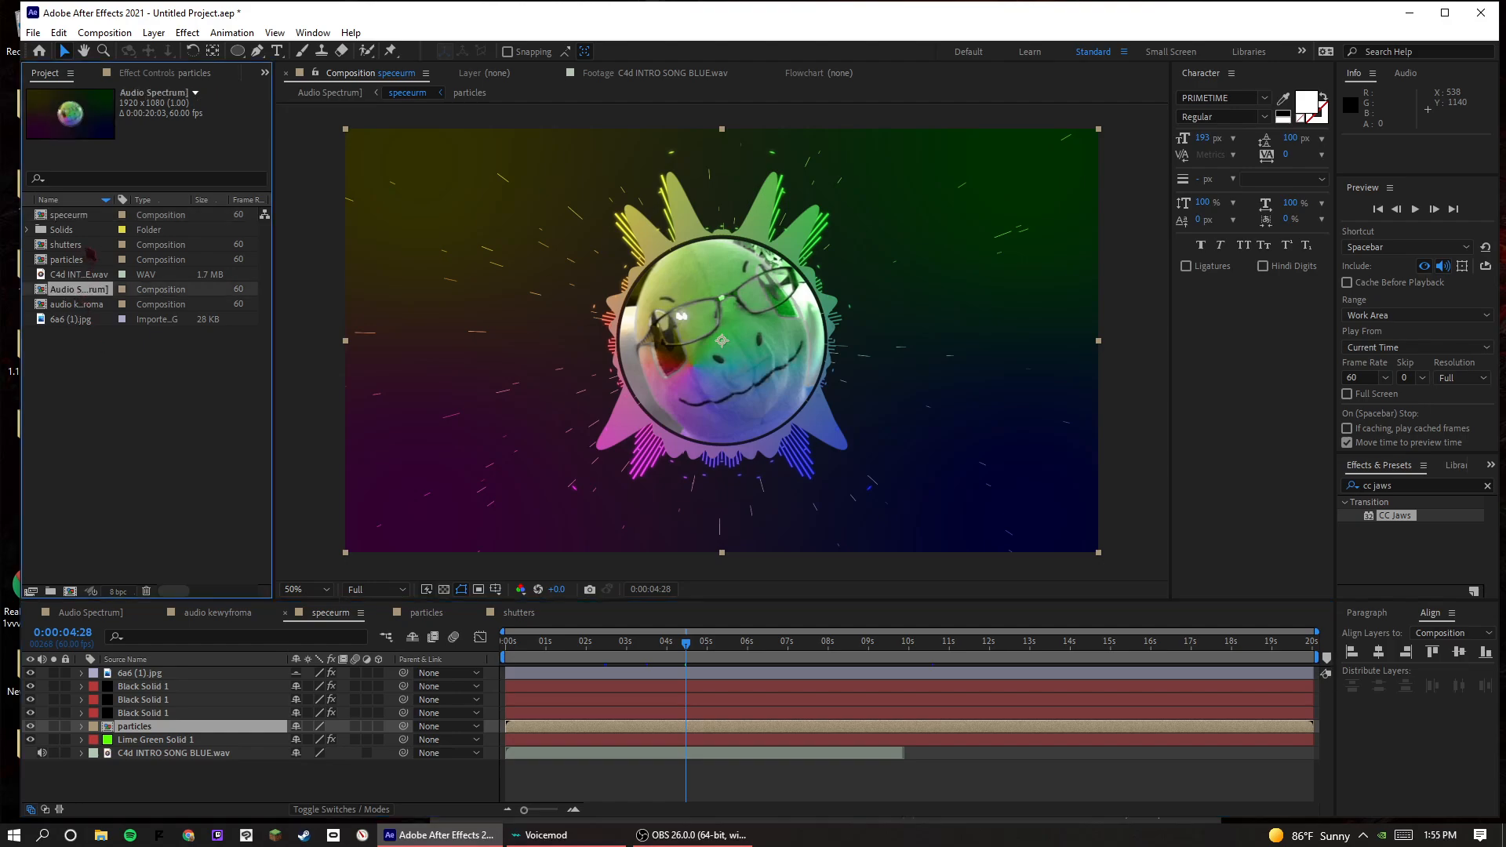
drag(86, 245, 261, 674)
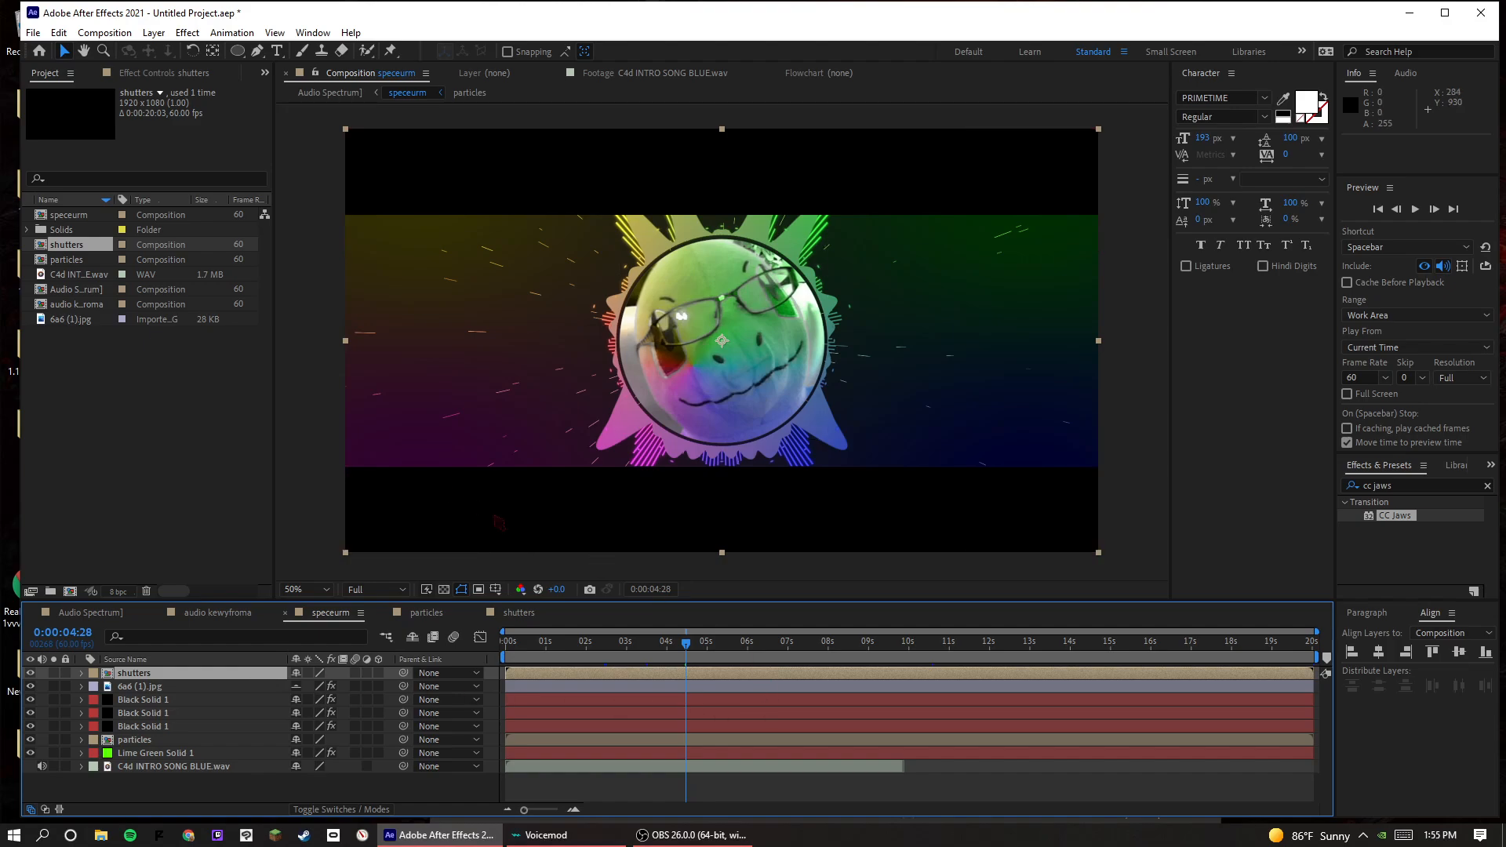
key(space)
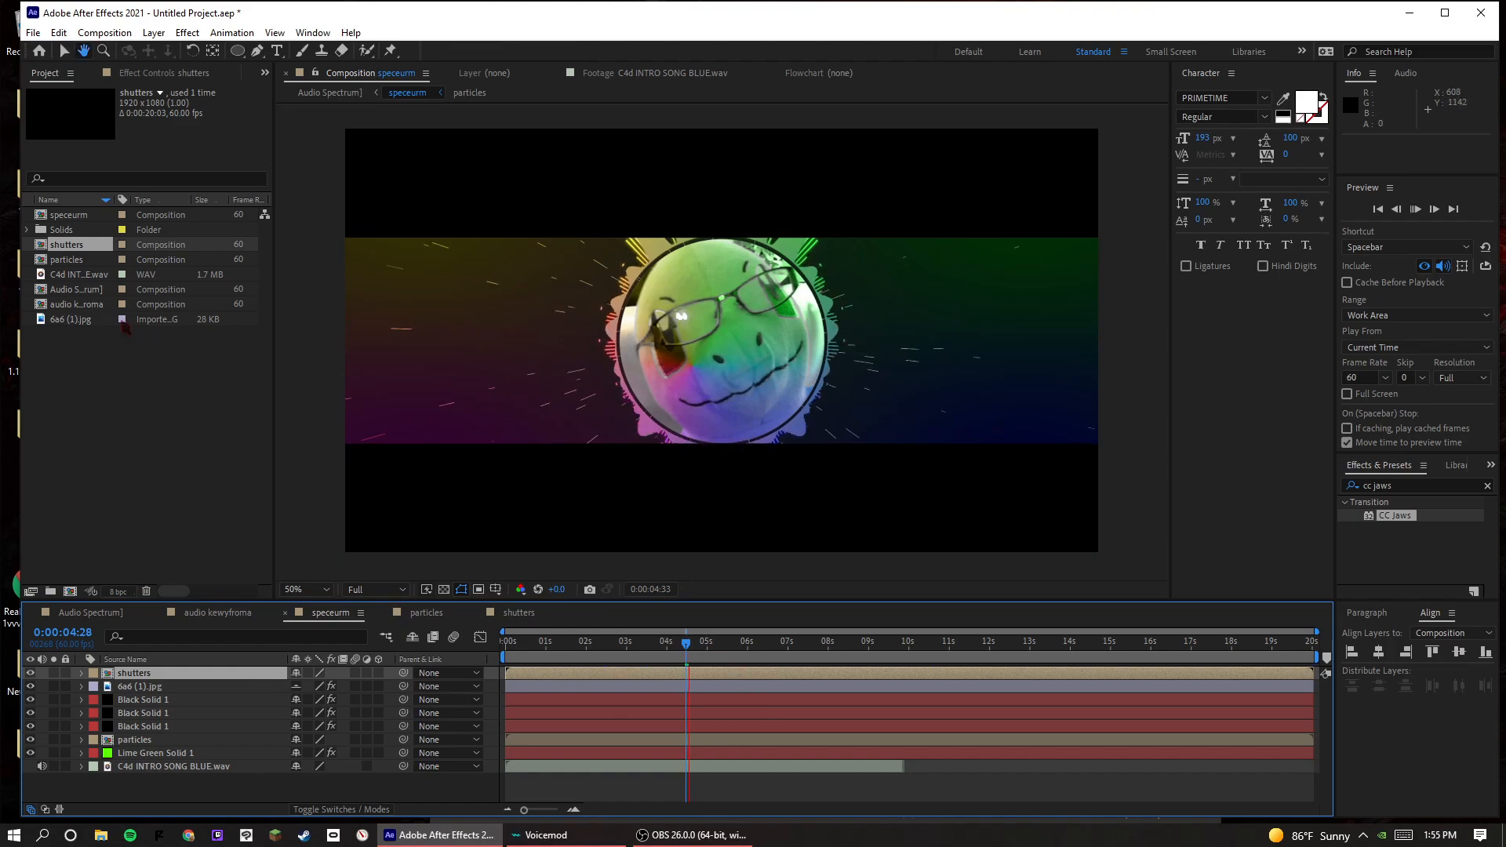
- Preview the Audio Spectrum composition from the beginning to check the shutters with the spectrum, and move to about 1:47
double_click(76, 304)
click(95, 290)
double_click(95, 290)
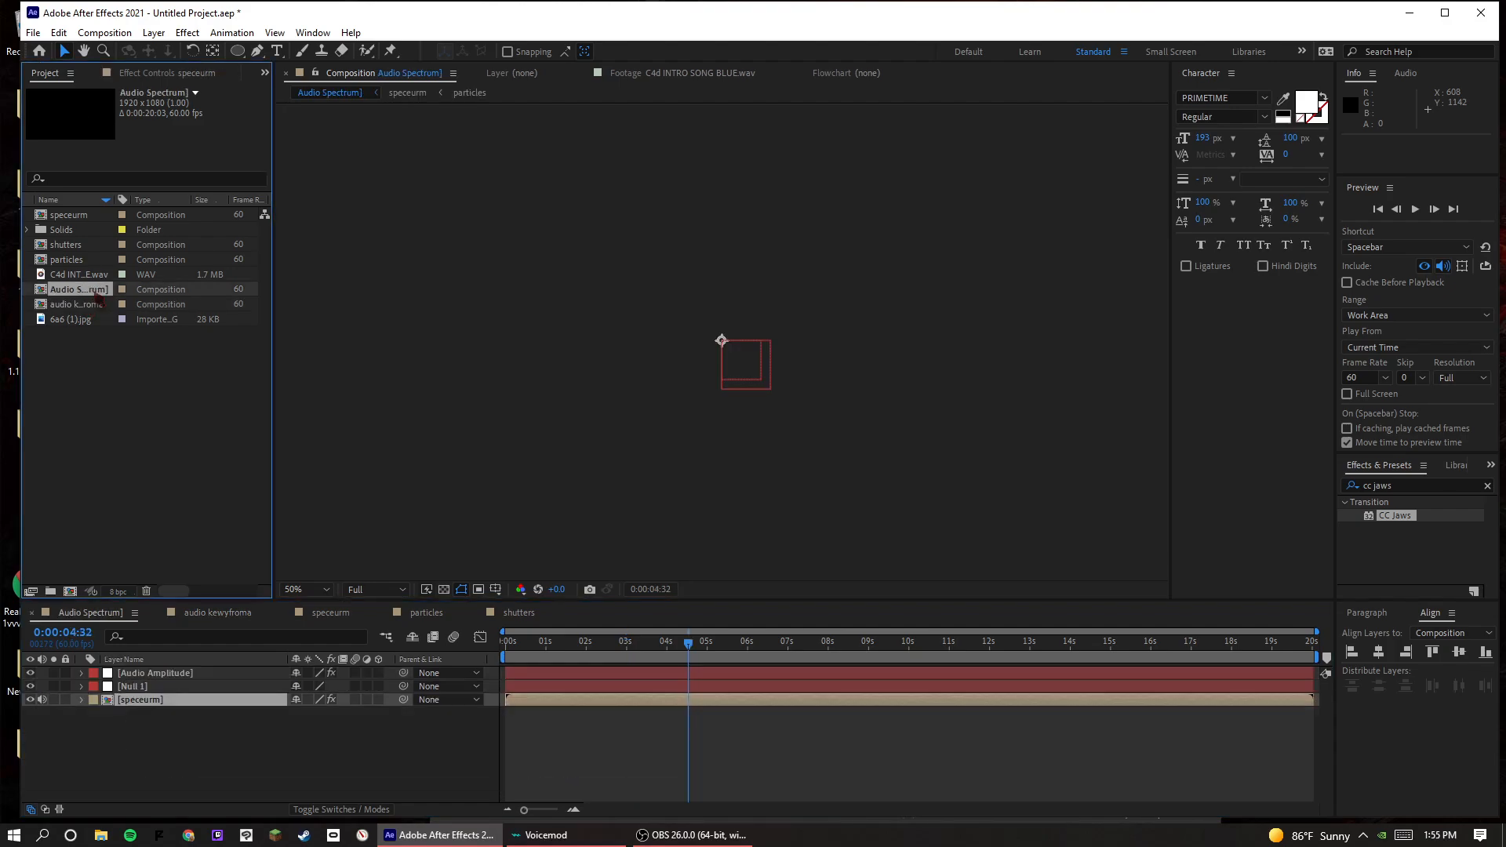
key(space)
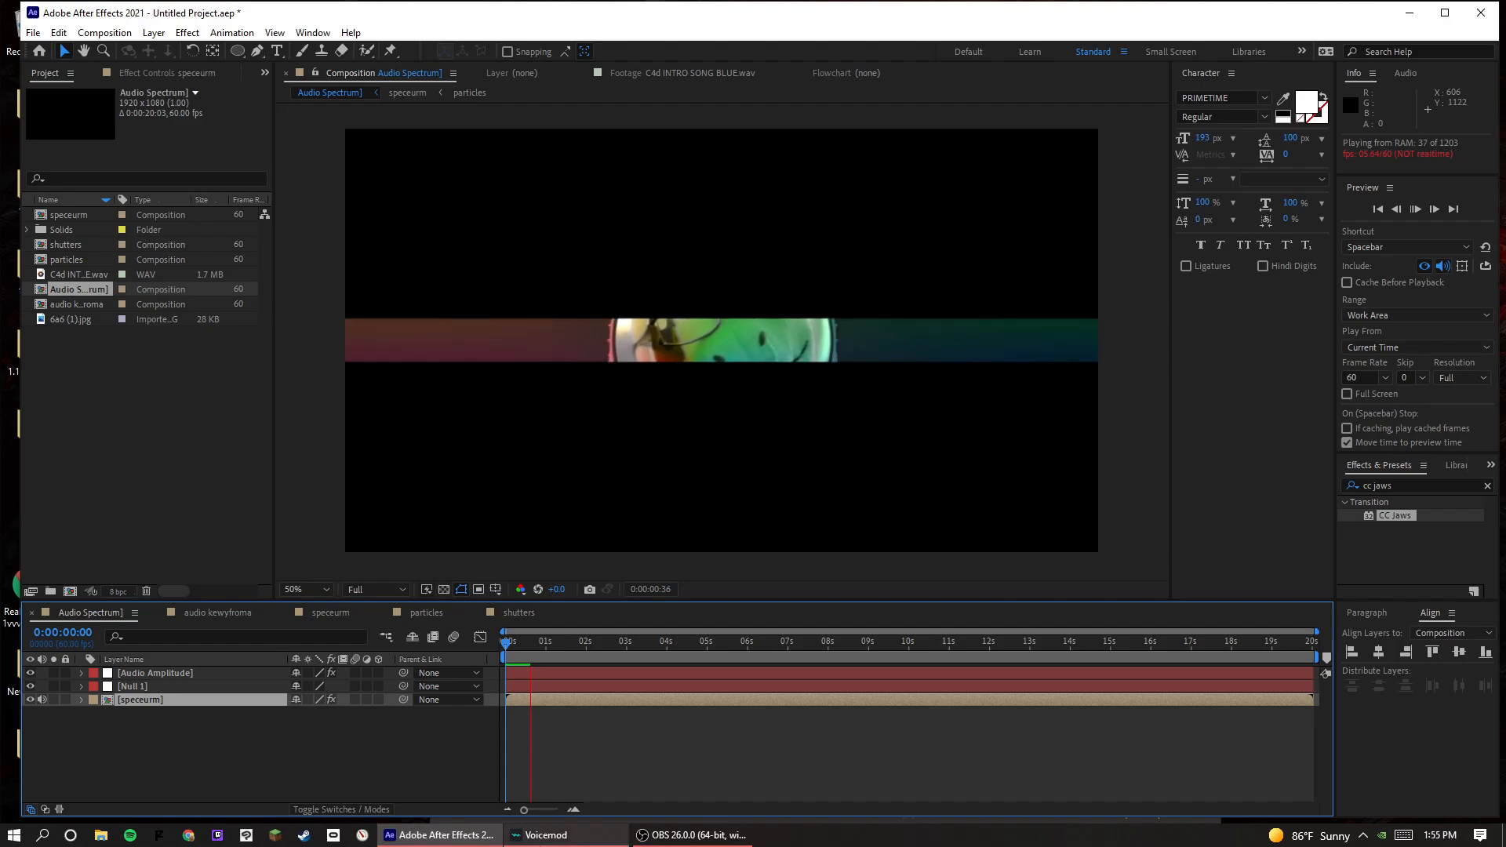
mouse_move(565, 834)
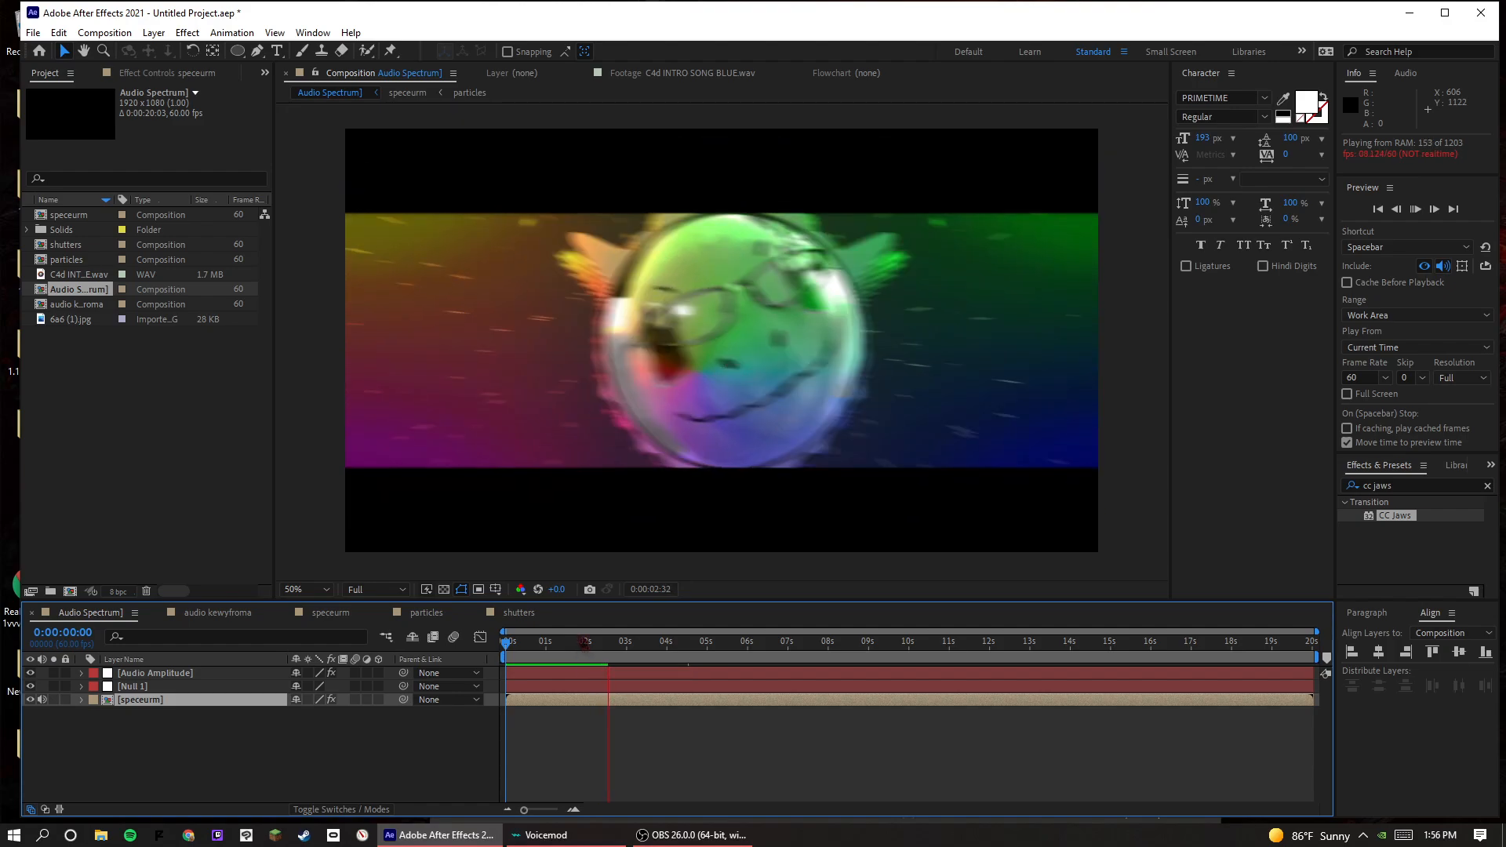
click(580, 643)
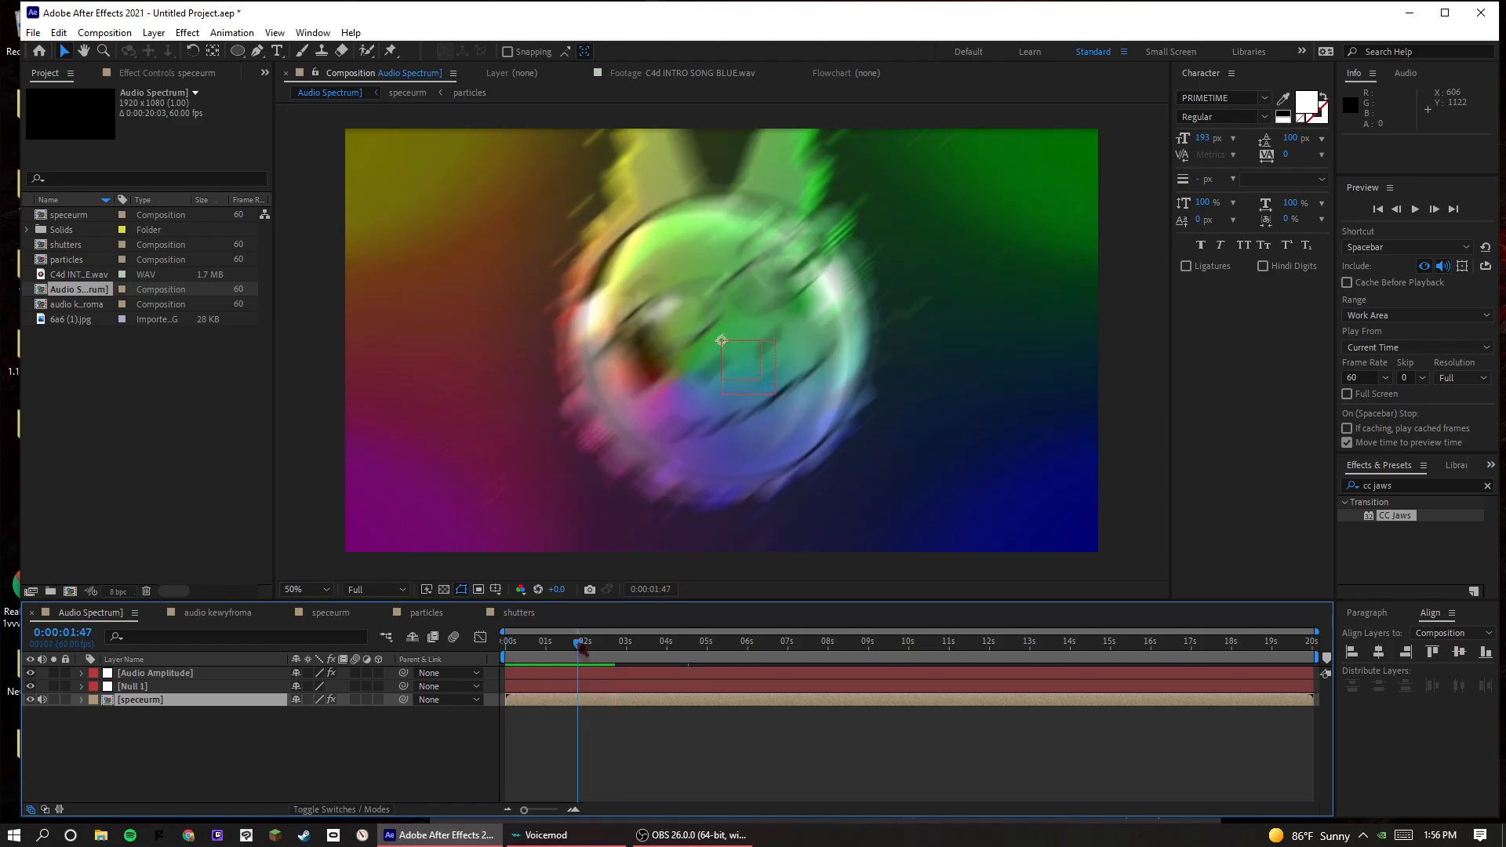
- Preview the Audio Spectrum composition from the start, then delete the shutters composition from the project
drag(580, 647, 469, 651)
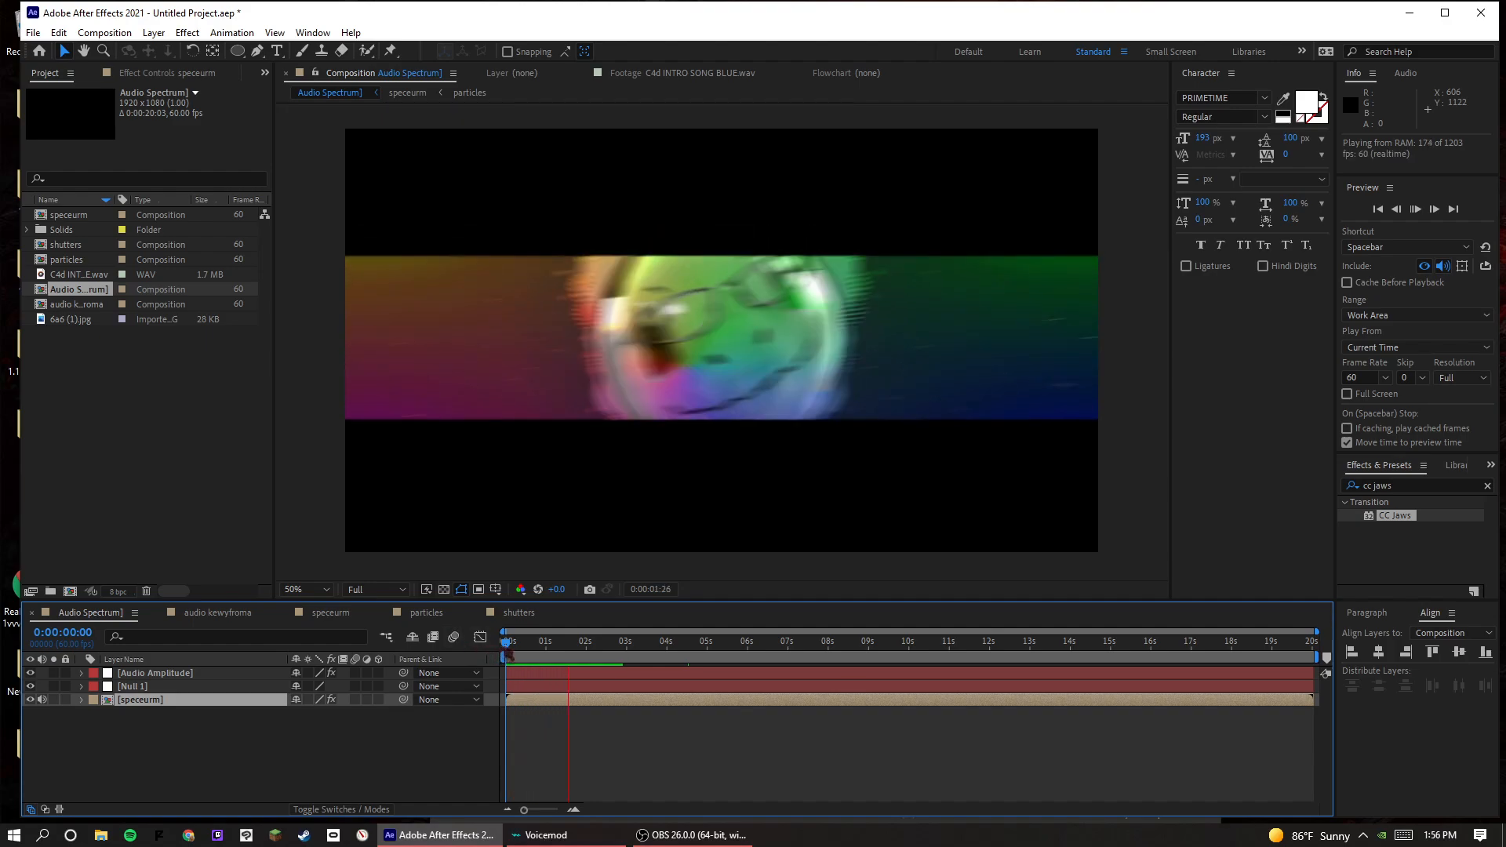
key(space)
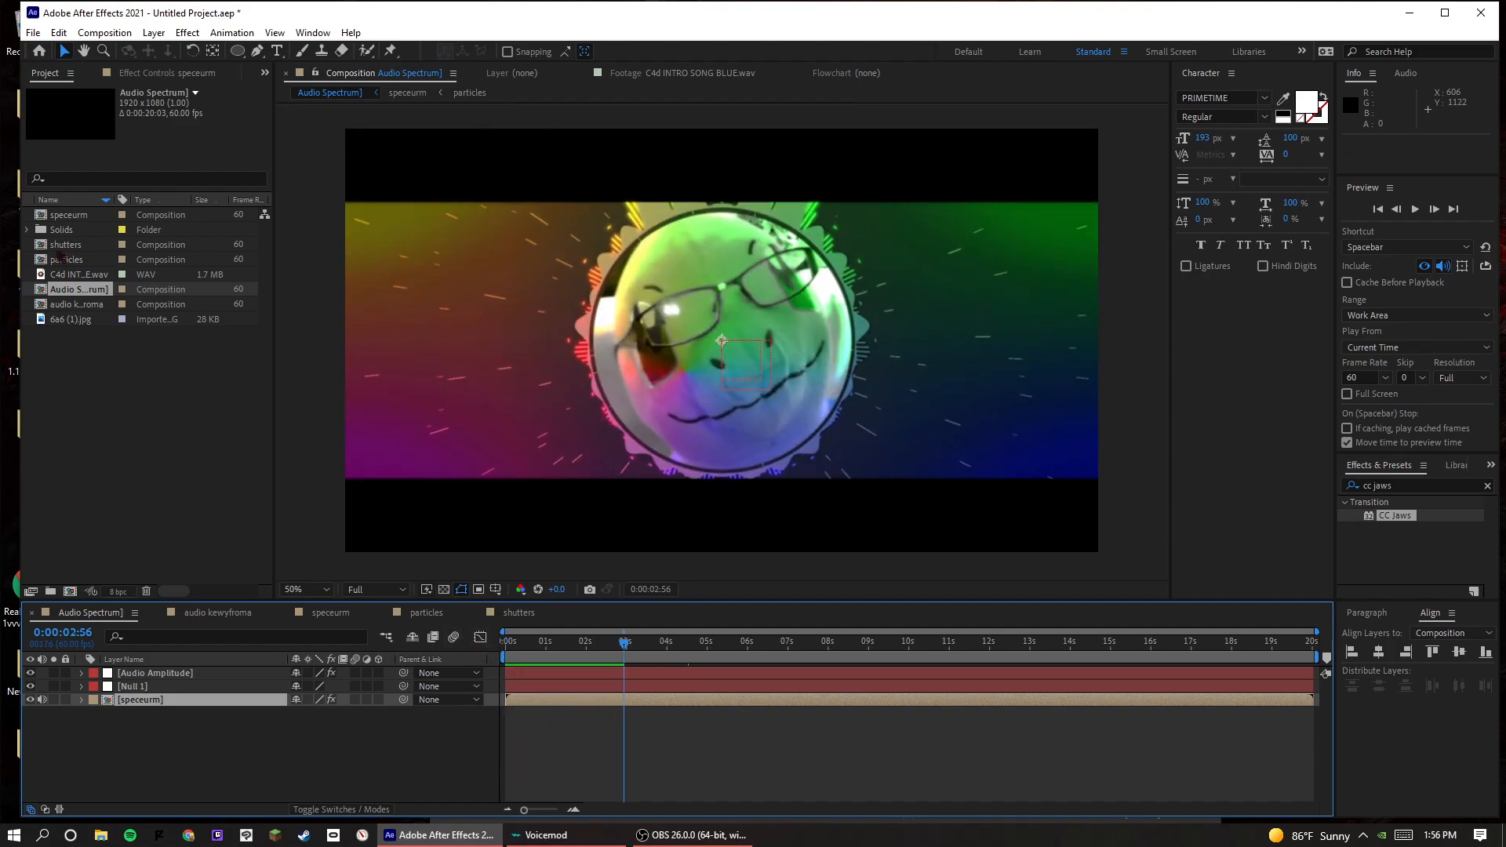
click(66, 244)
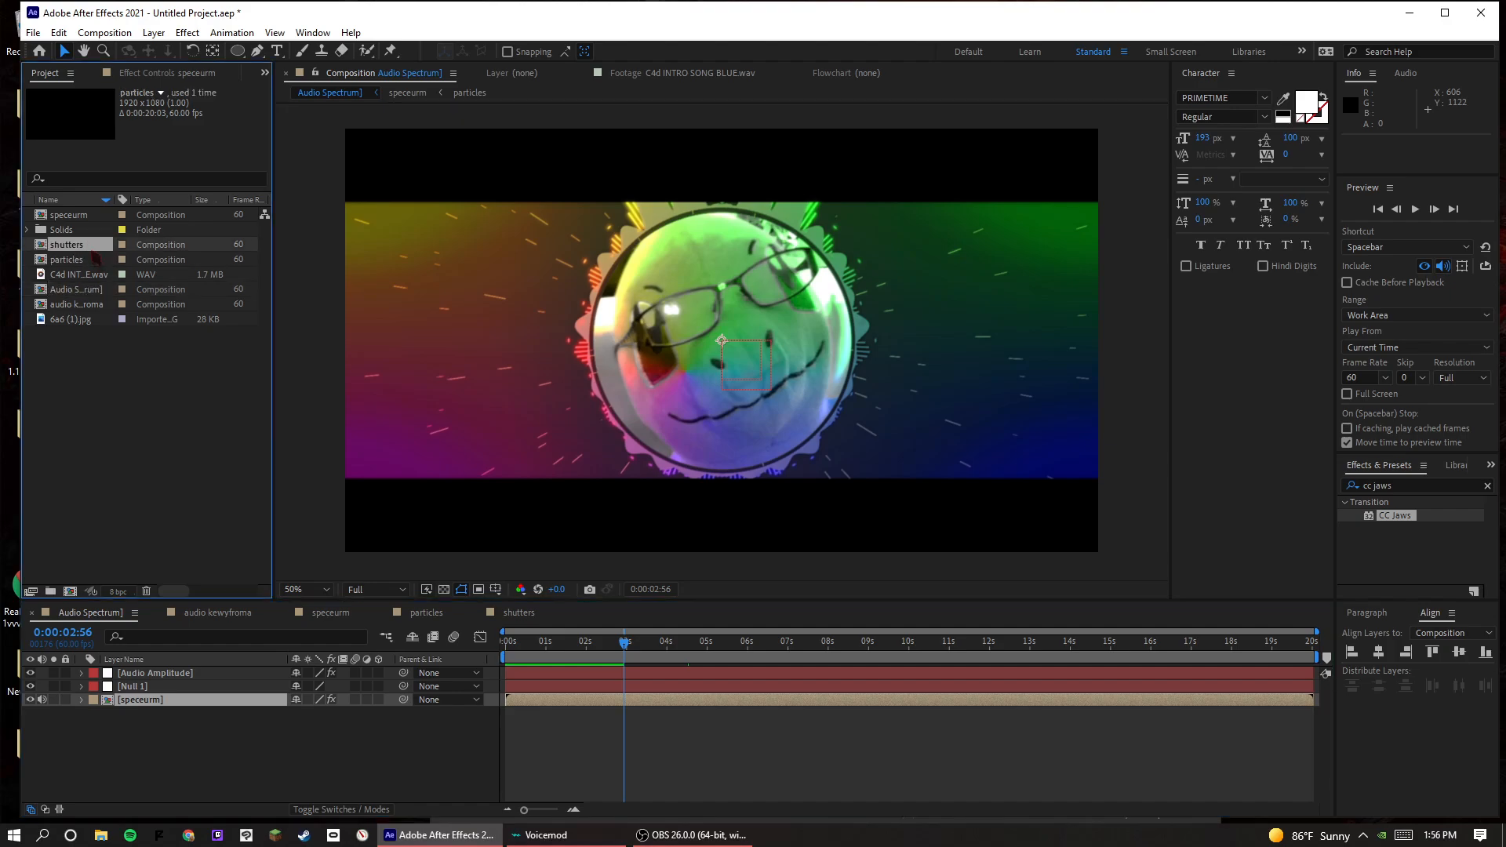
key(Delete)
click(837, 439)
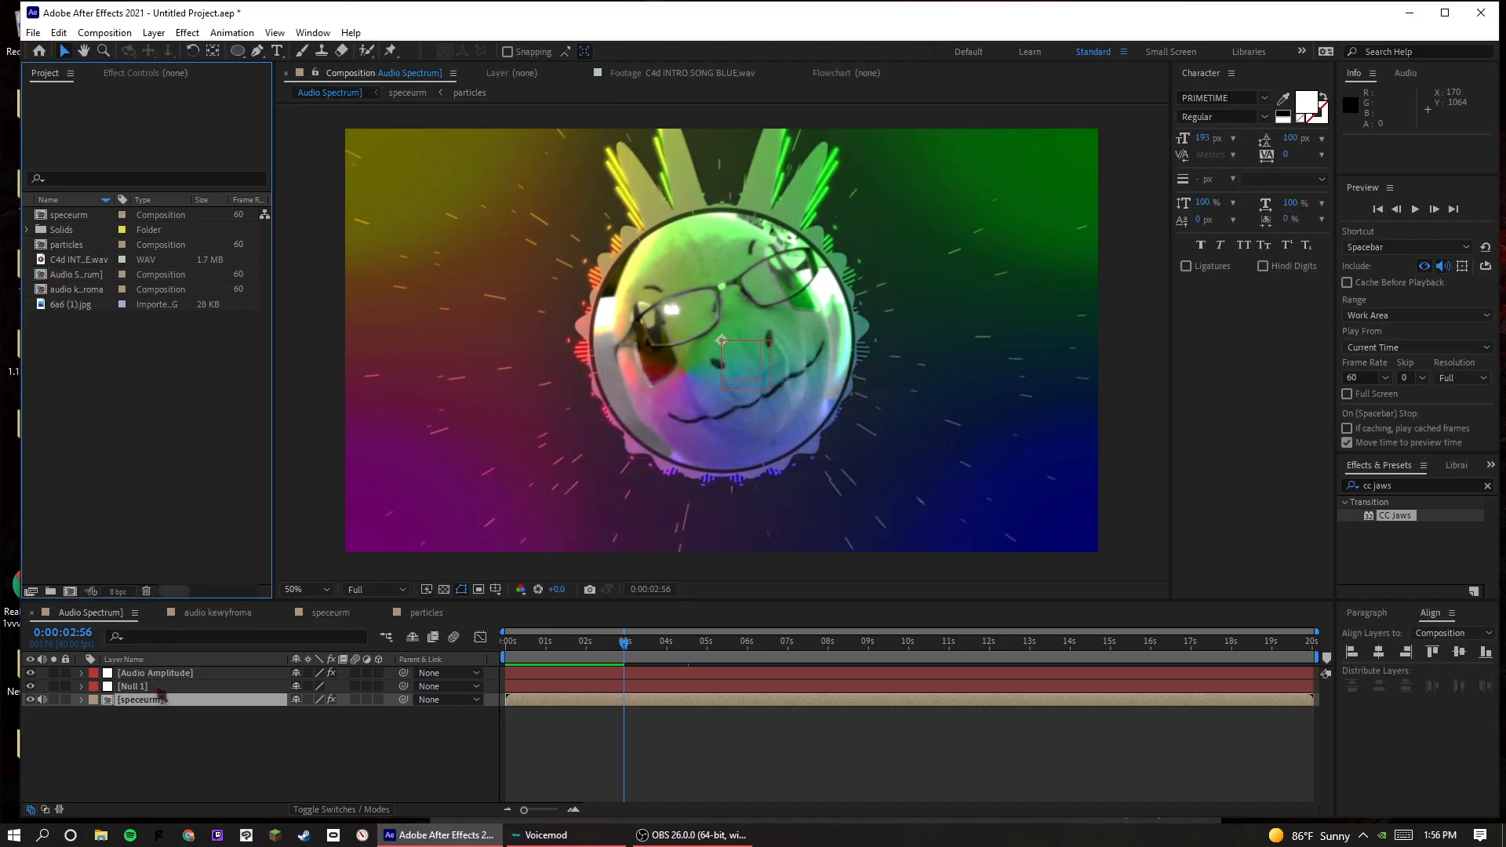
- Open the speceurm composition and add a new black solid to it
double_click(152, 697)
key(Tab)
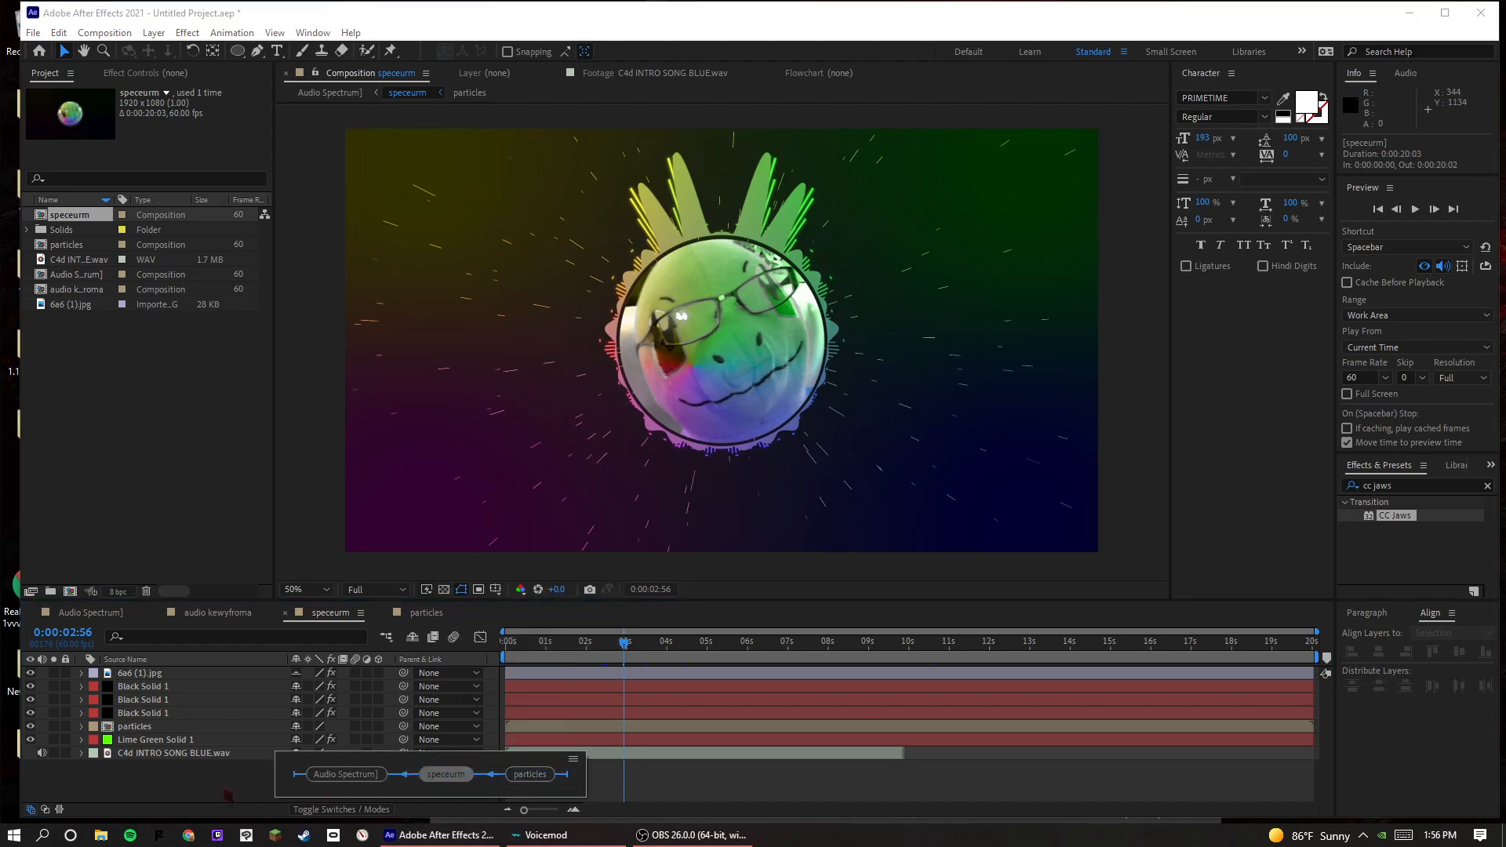
right_click(208, 787)
mouse_move(365, 599)
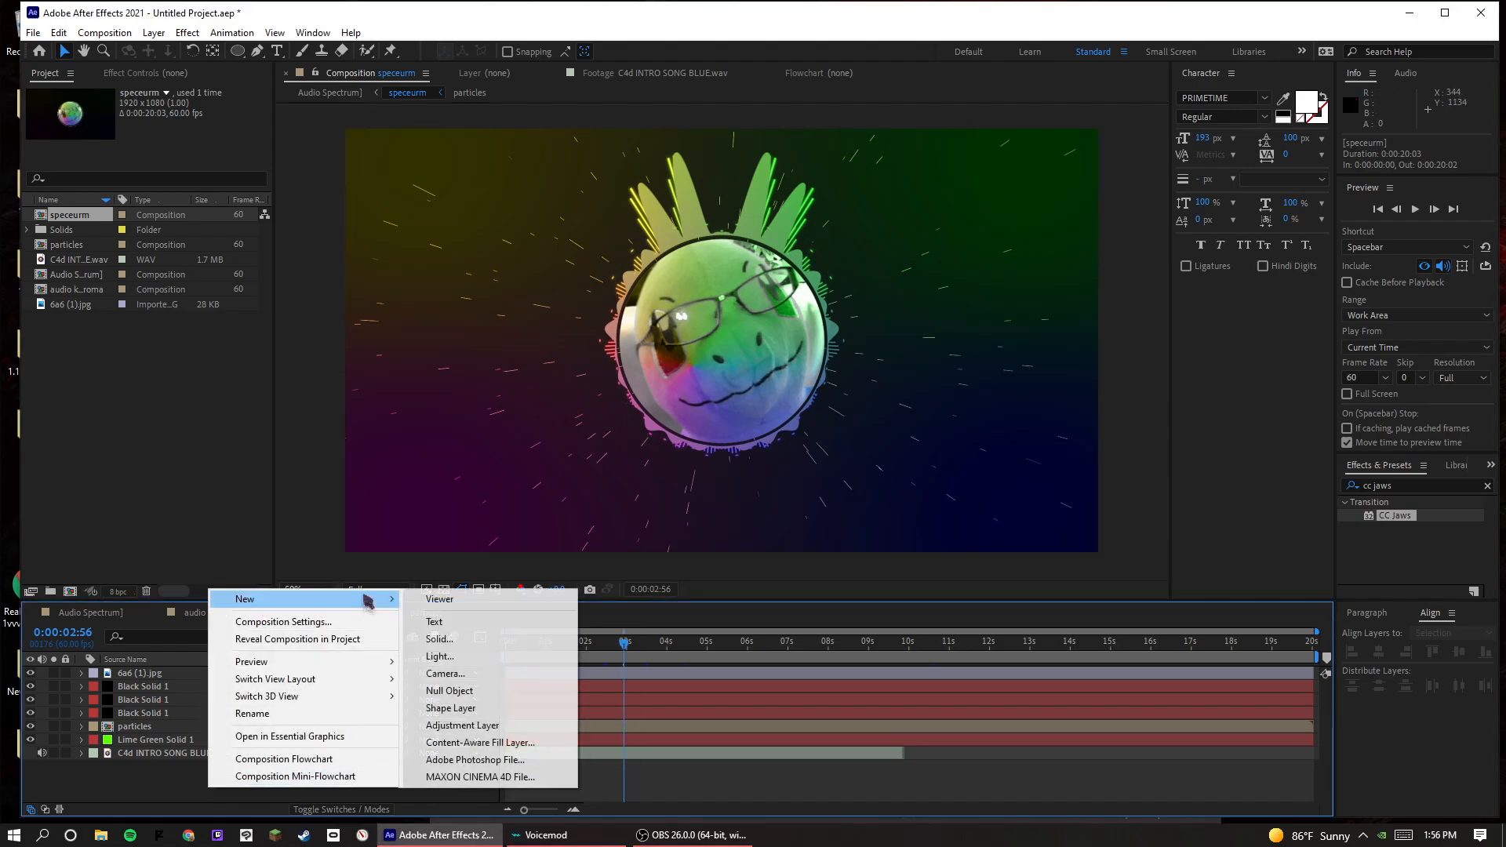
click(520, 638)
click(809, 557)
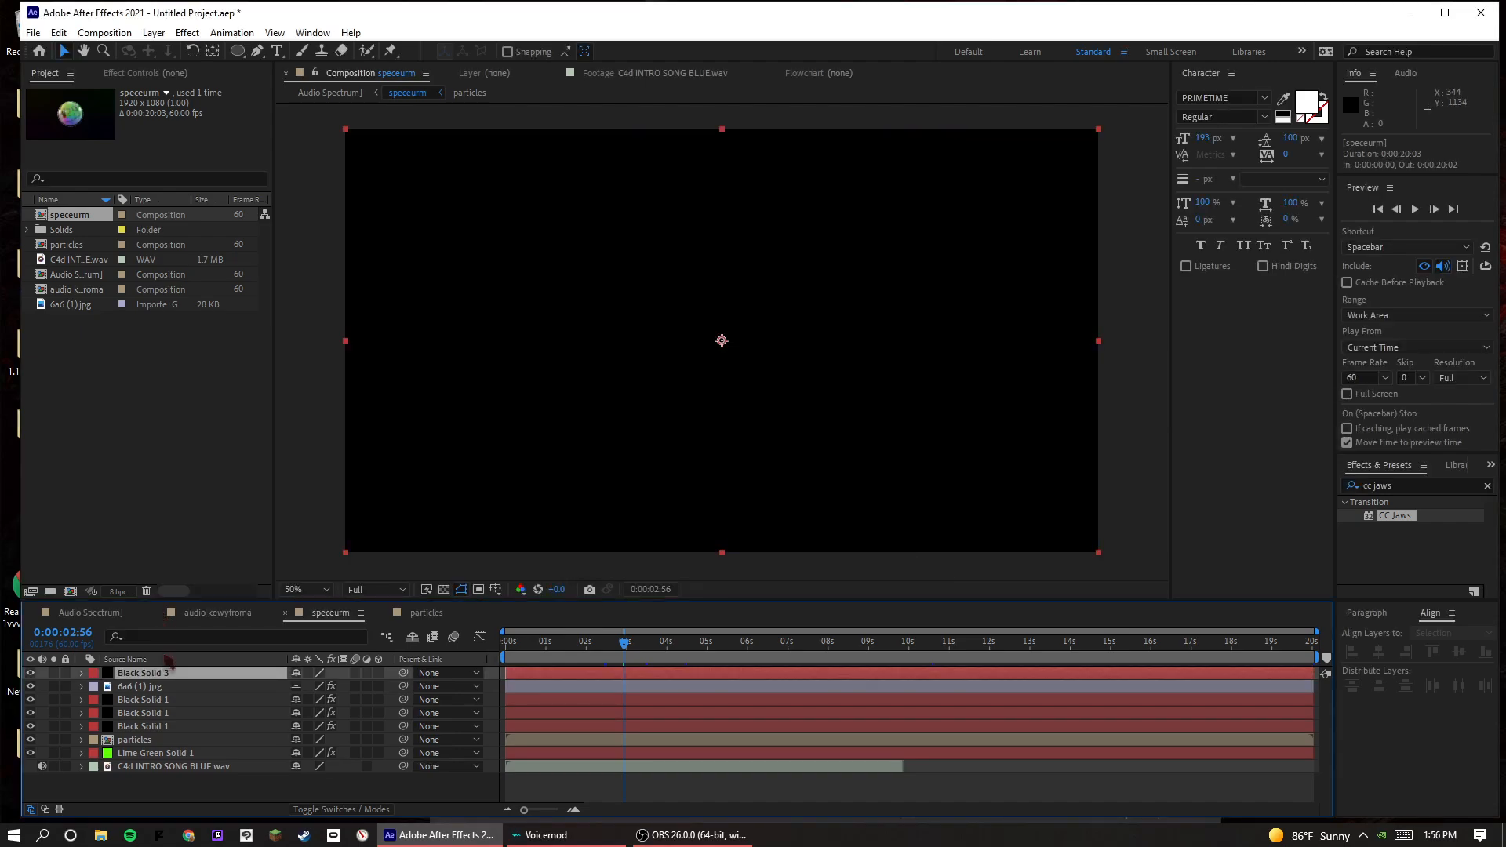
- Apply CC Jaws to the new black solid in speceurm, with Completion 70% and Height 0%
mouse_move(149, 673)
mouse_down()
mouse_move(156, 704)
mouse_move(171, 676)
mouse_up()
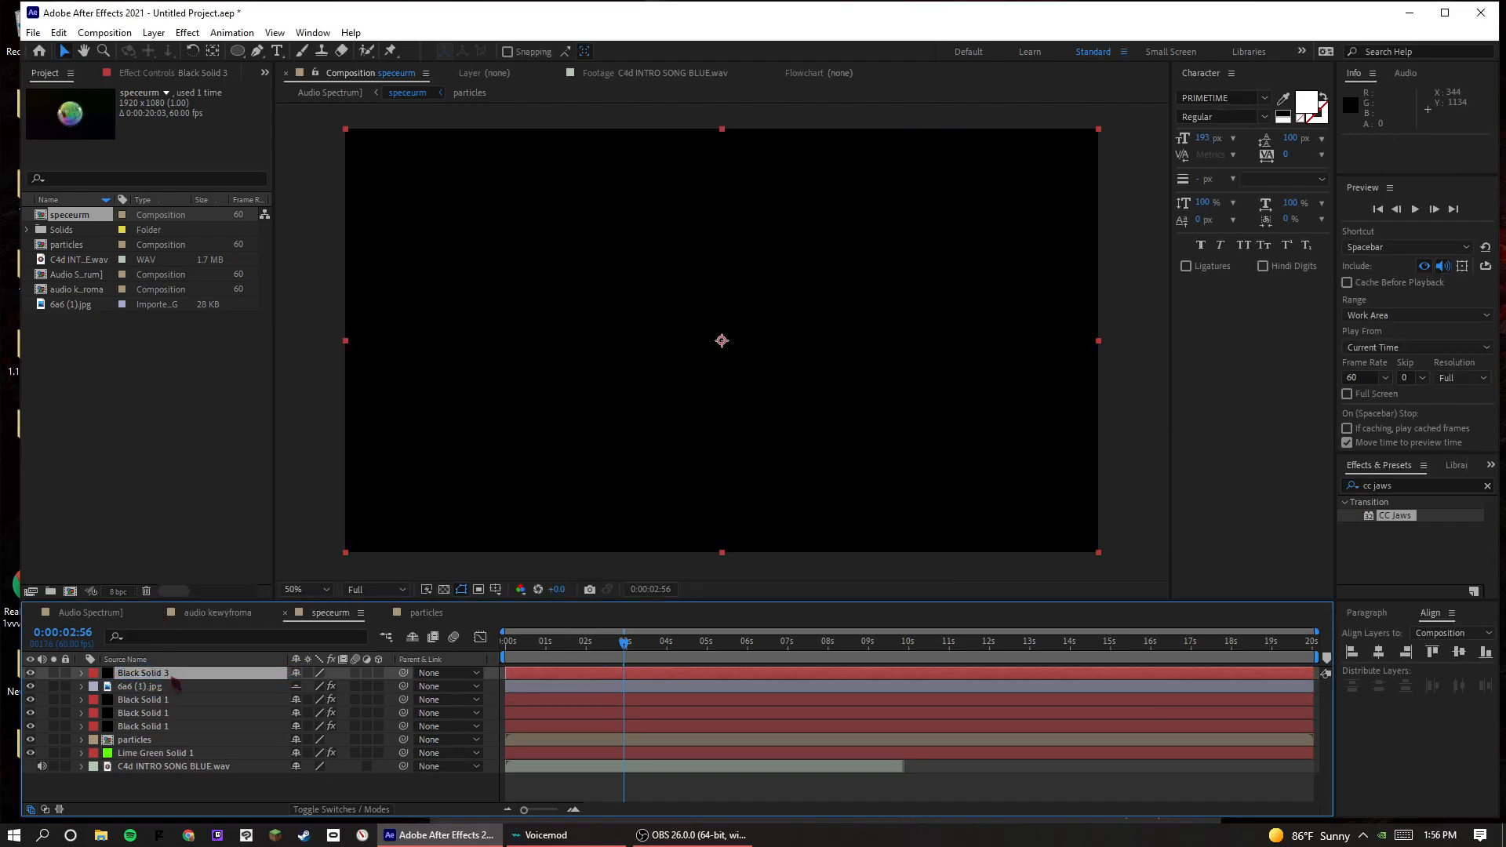
drag(1434, 531, 211, 676)
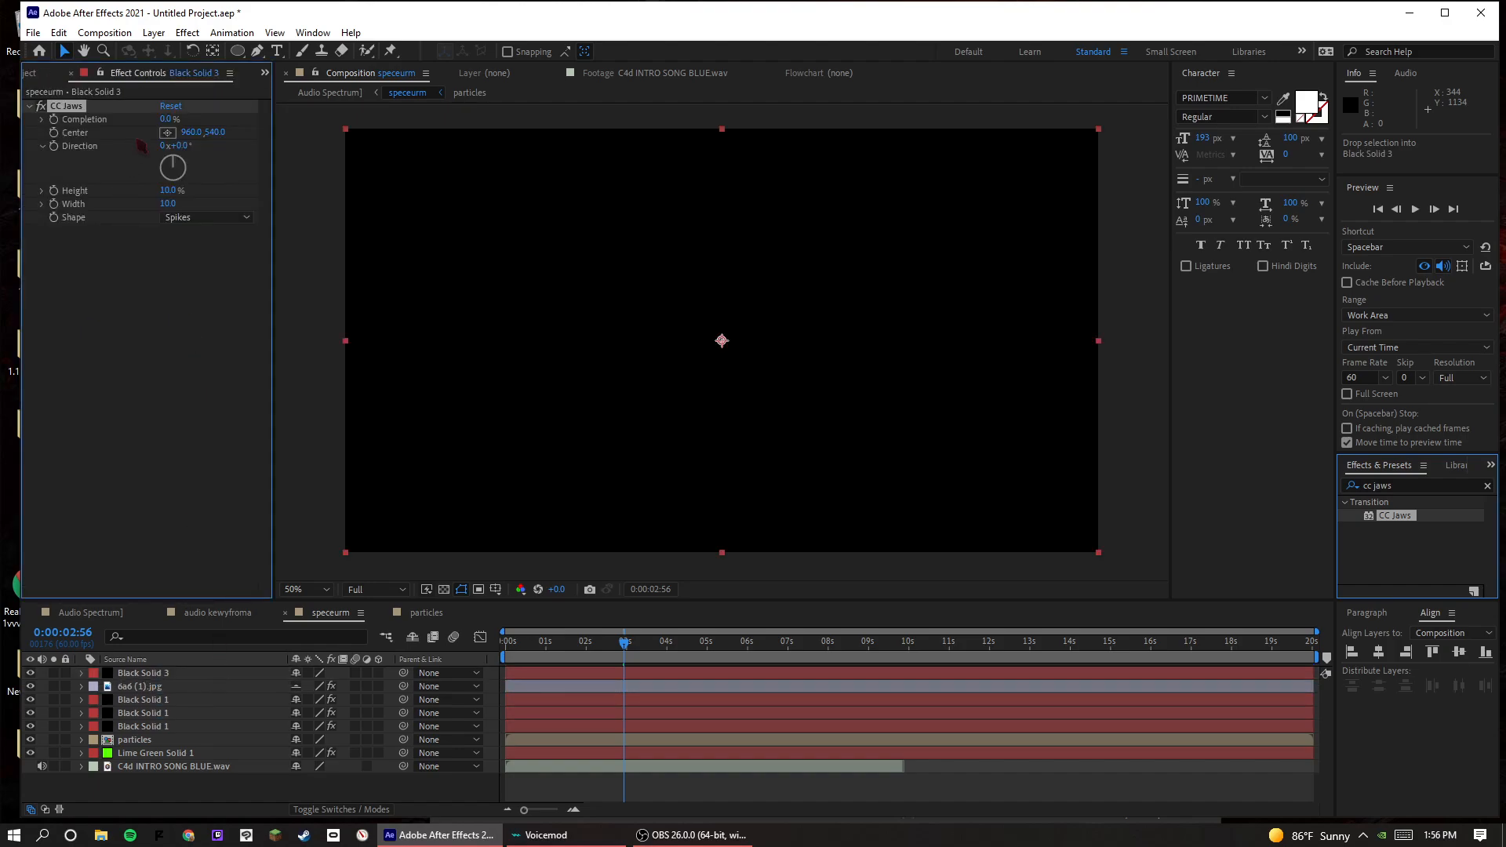
click(169, 120)
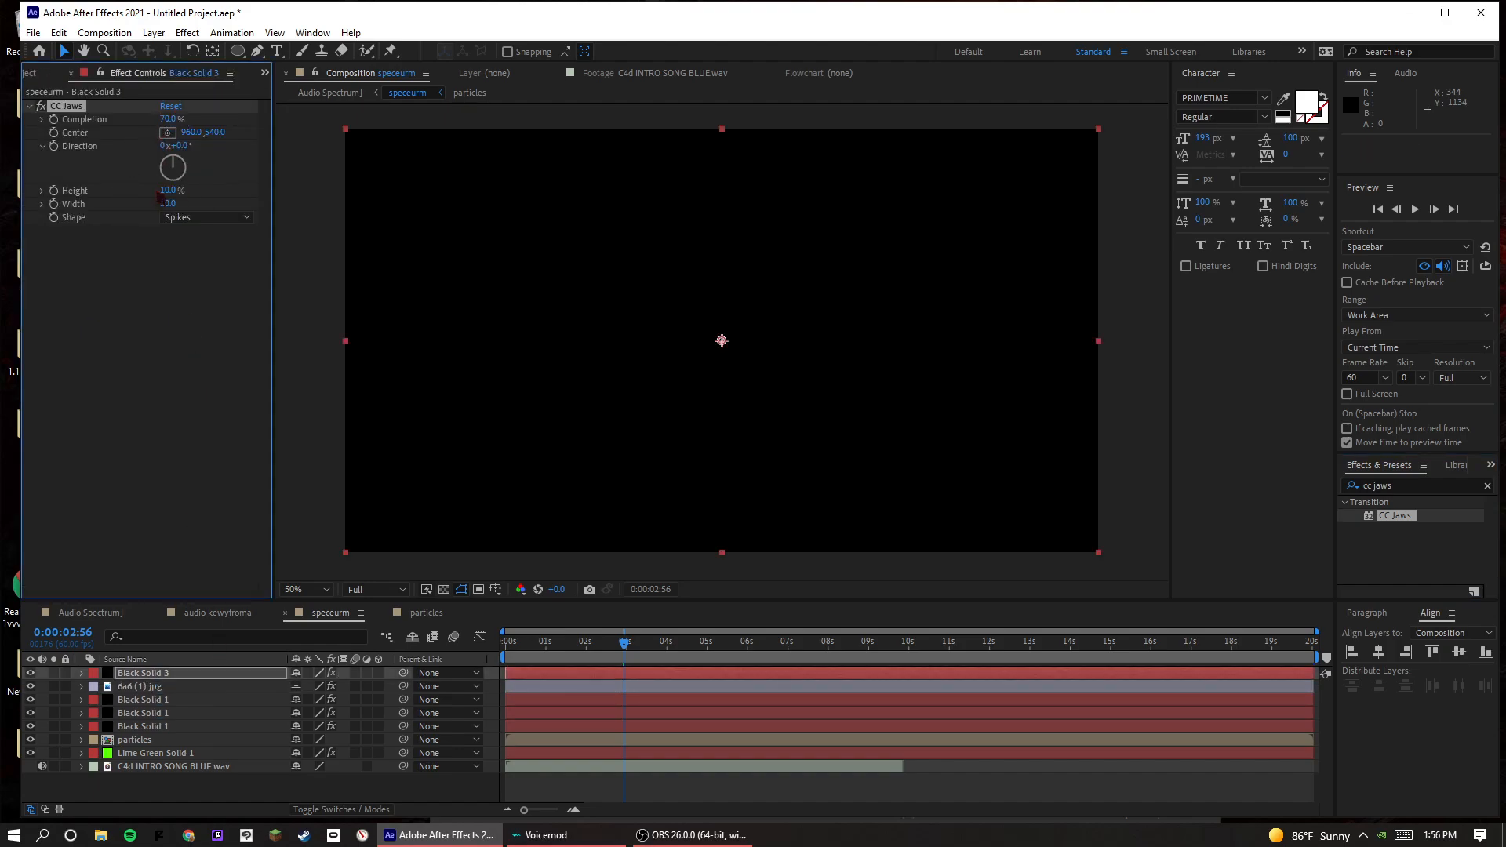
click(35, 73)
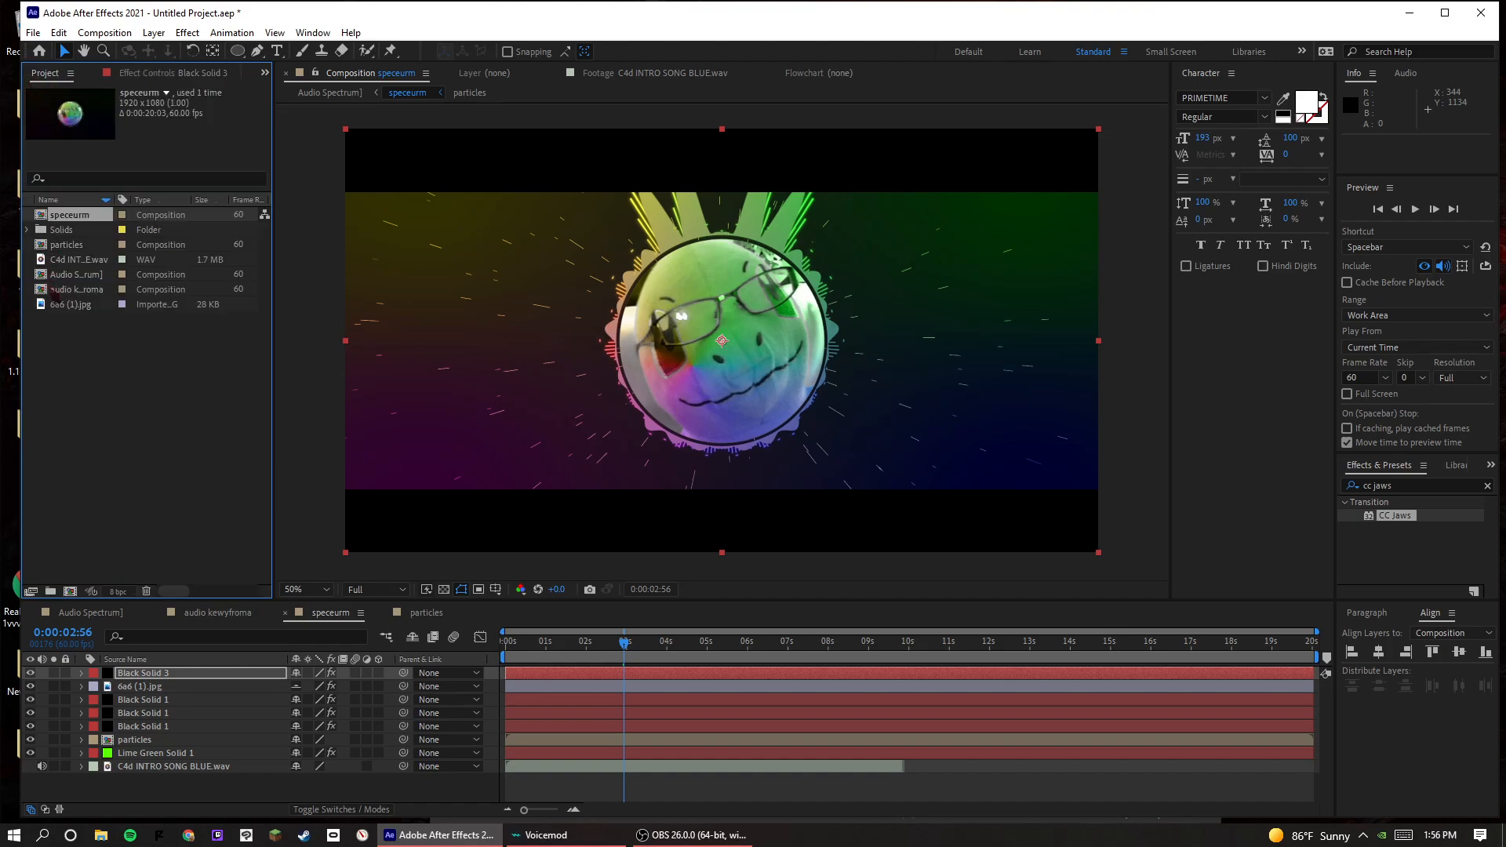
click(137, 75)
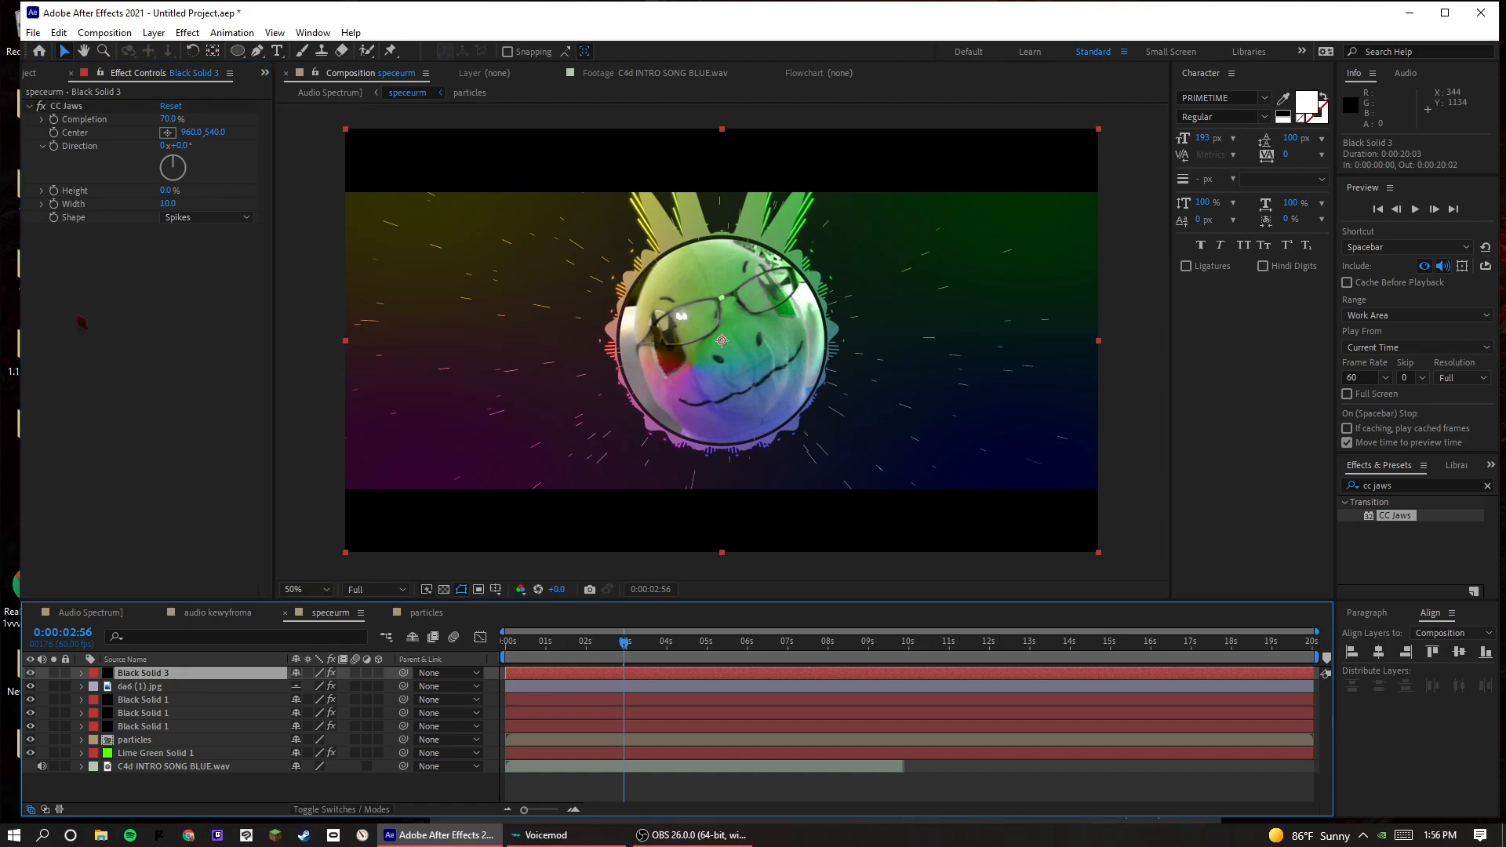
- Delete the black solid with CC Jaws from speceurm and reopen the Audio Spectrum composition
key(Delete)
click(45, 73)
click(74, 274)
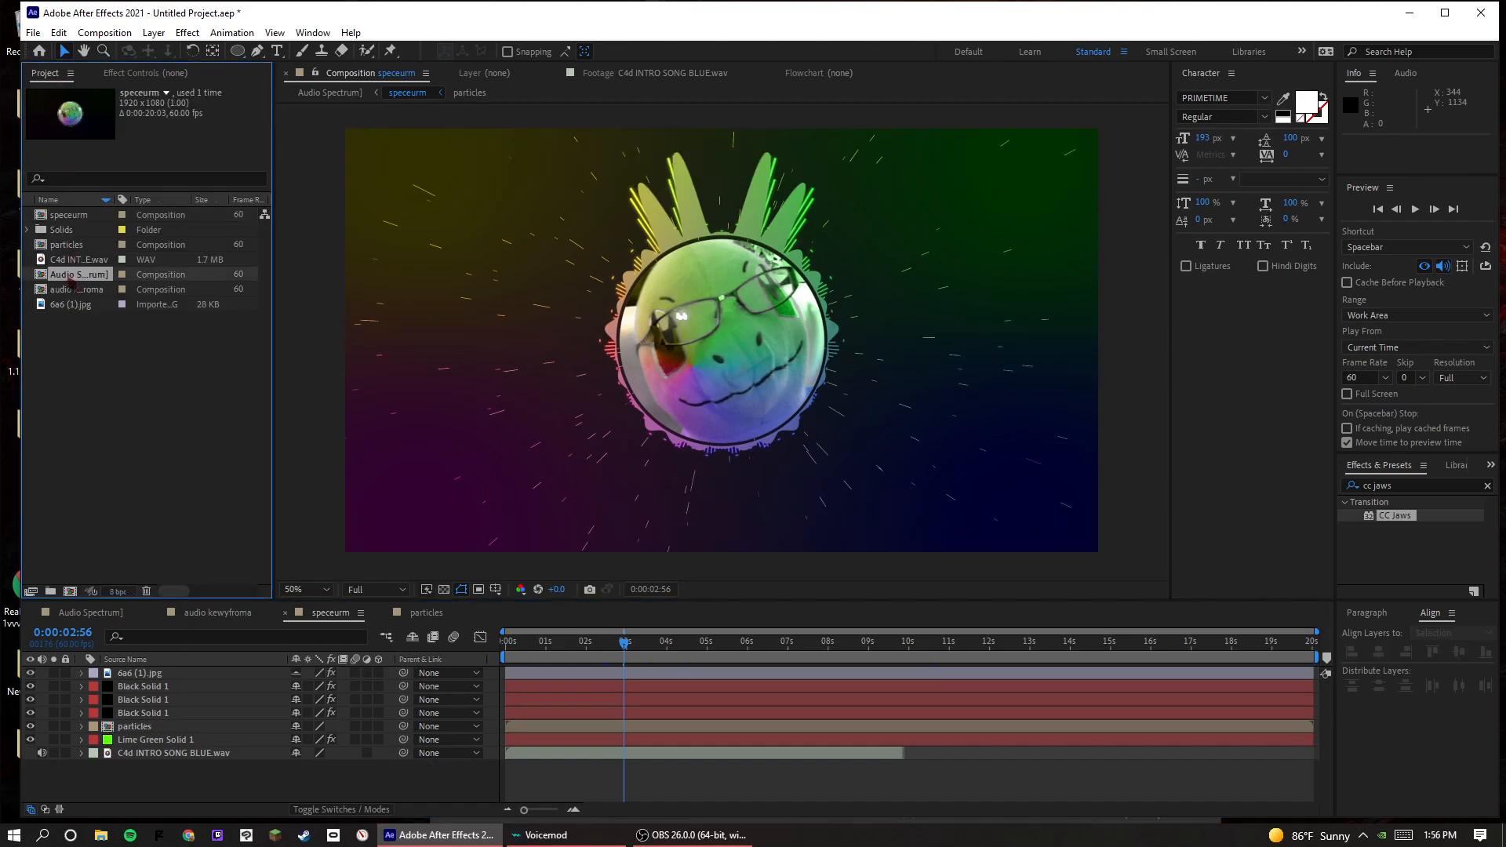
double_click(72, 276)
- Add a new 1920 x 1080 px black solid to the Audio Spectrum composition
right_click(225, 731)
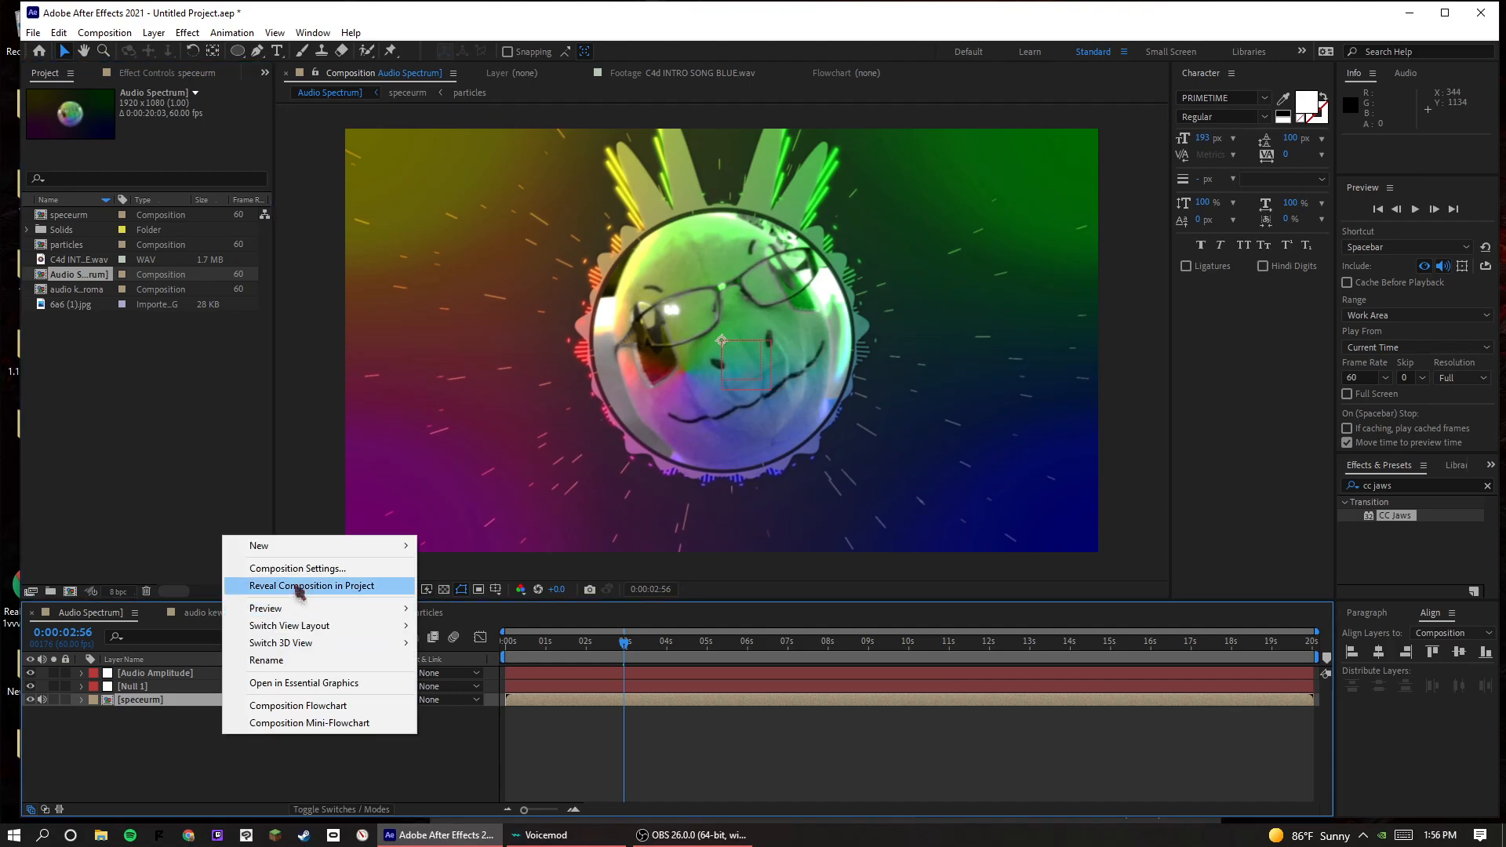
mouse_move(298, 546)
click(453, 585)
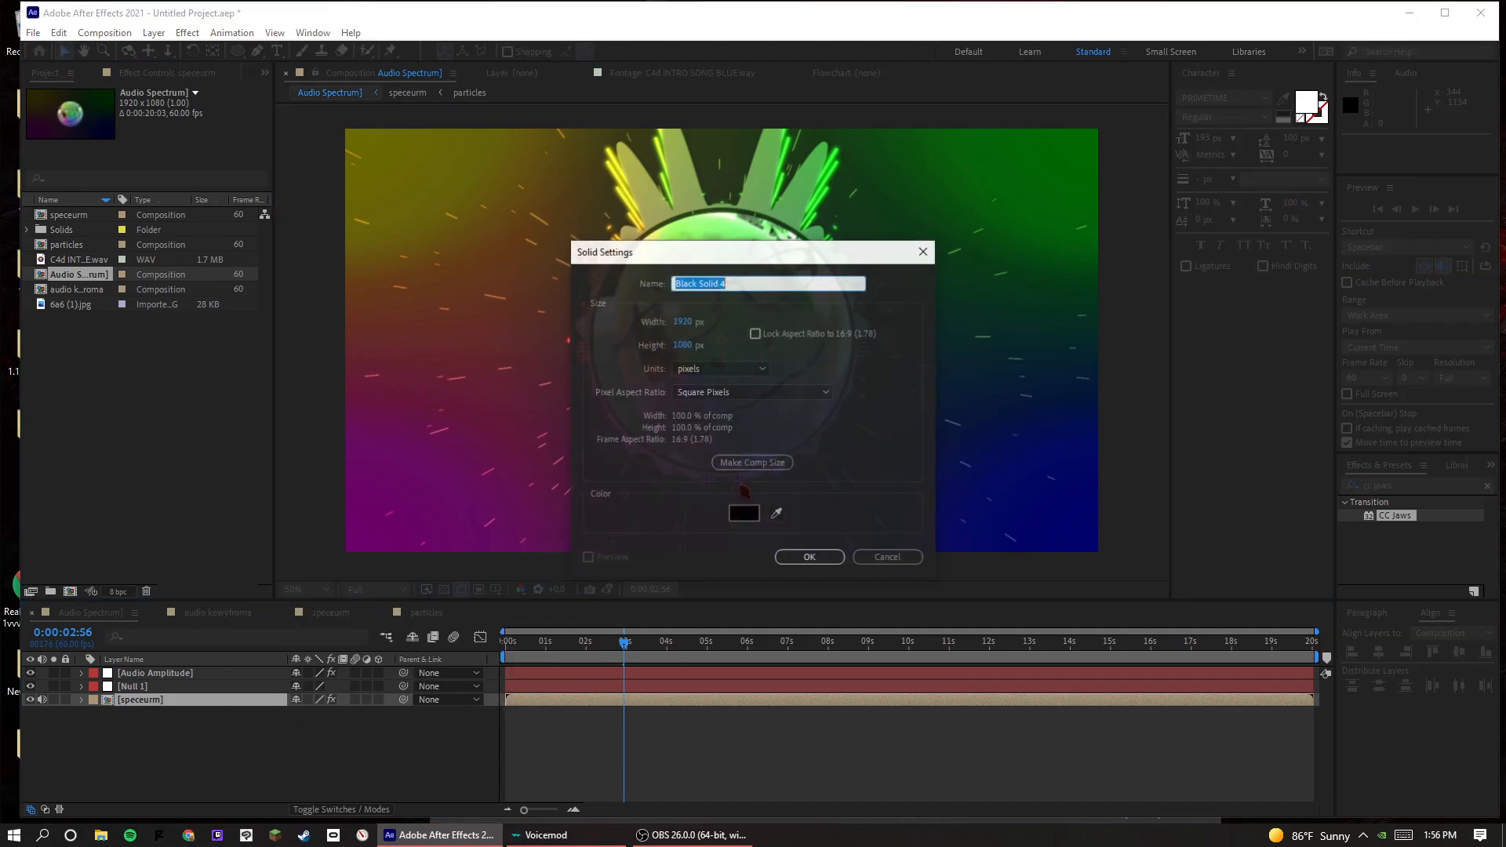
key(Return)
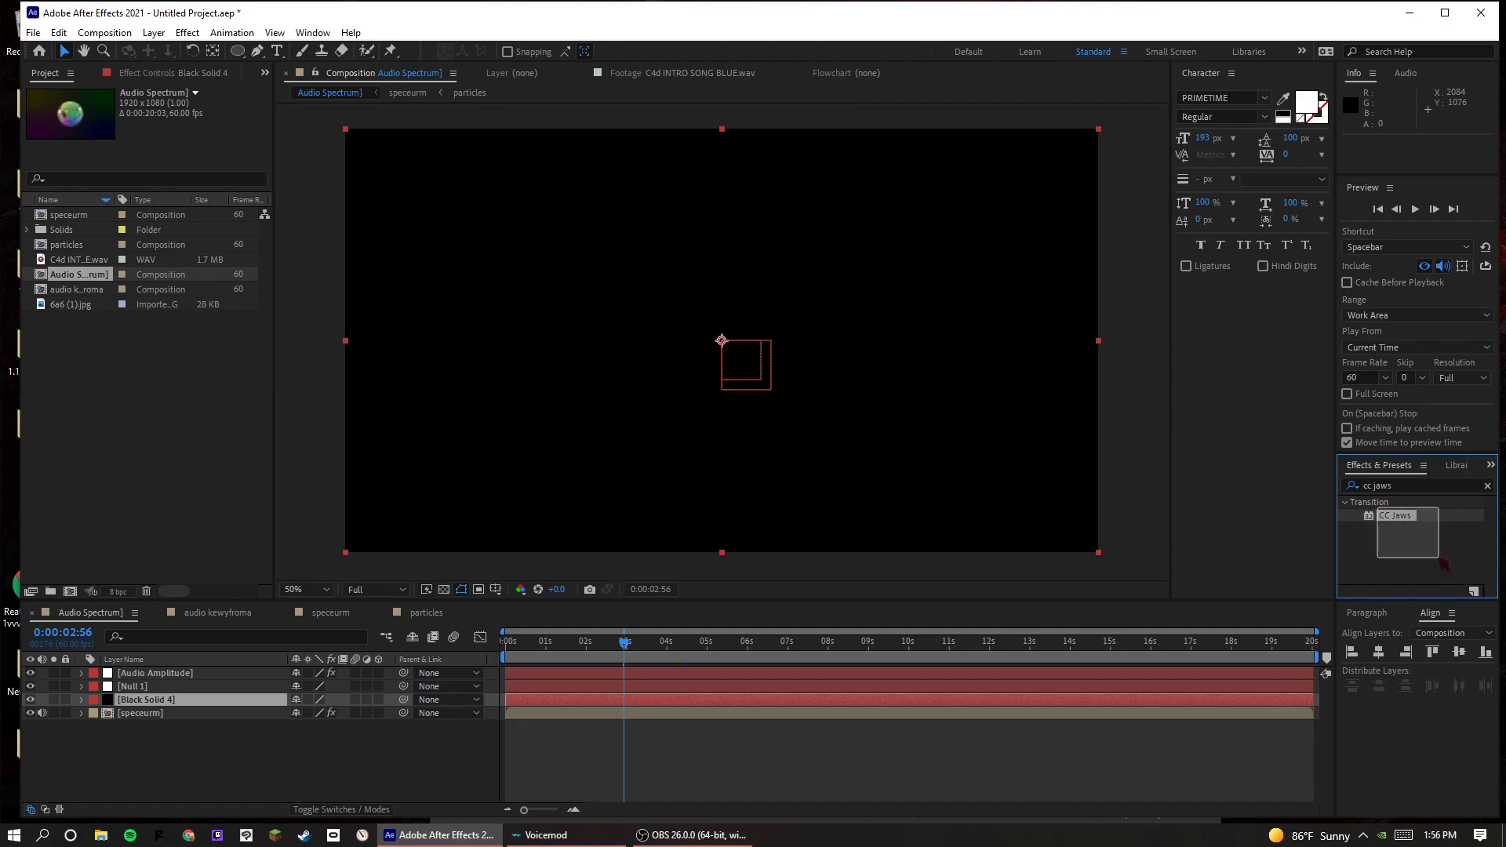
- Apply CC Jaws to the new black solid and set Completion to 70% and Height to 0%
drag(1395, 515, 197, 703)
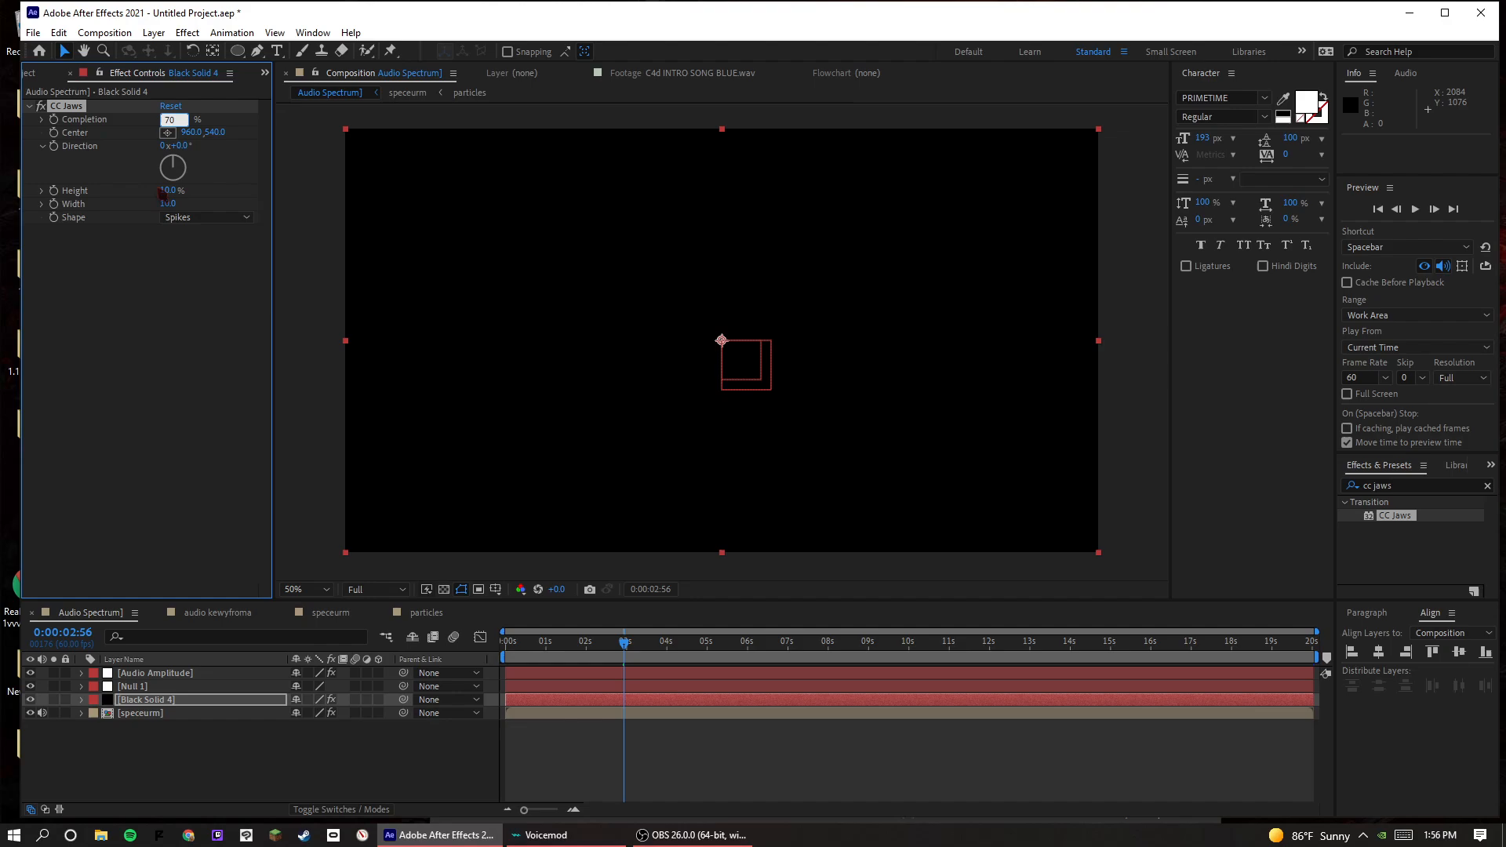
text(70)
key(Return)
- Make the black solid the topmost layer, preview from the start, and move to about 6:16
drag(161, 698, 473, 677)
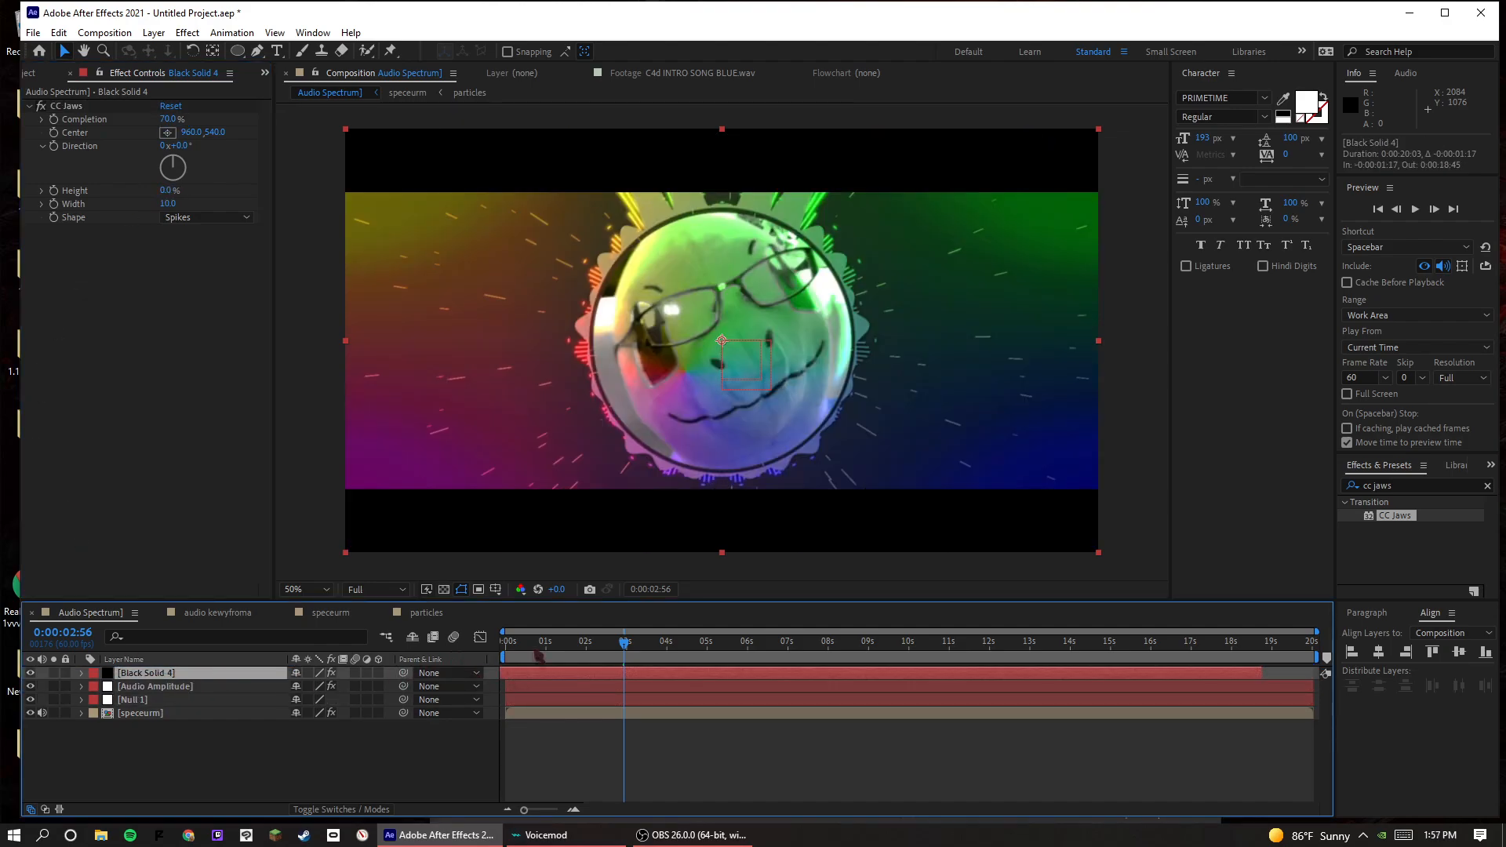
key(space)
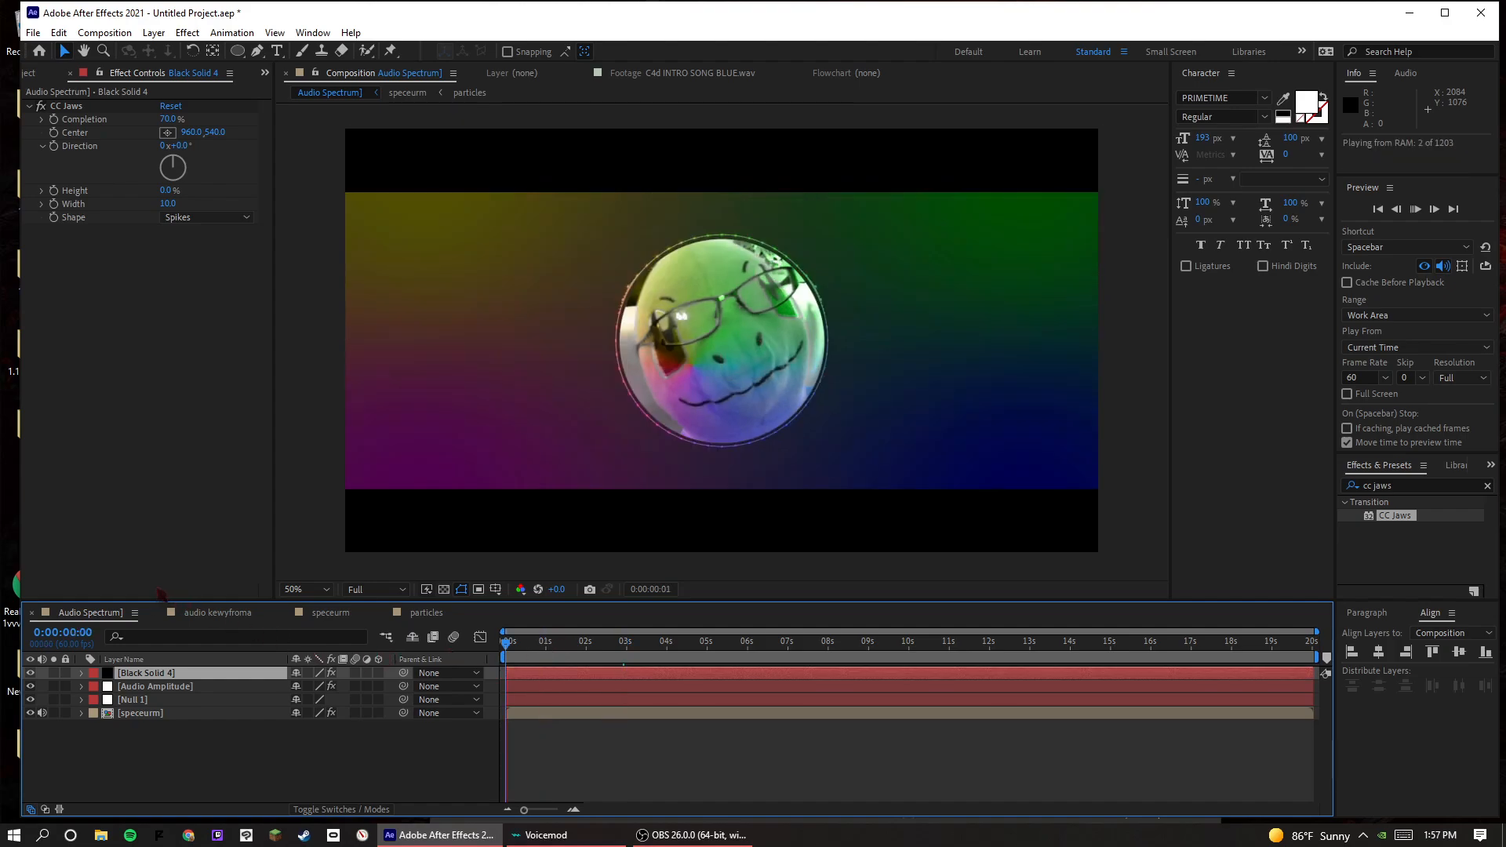
click(758, 641)
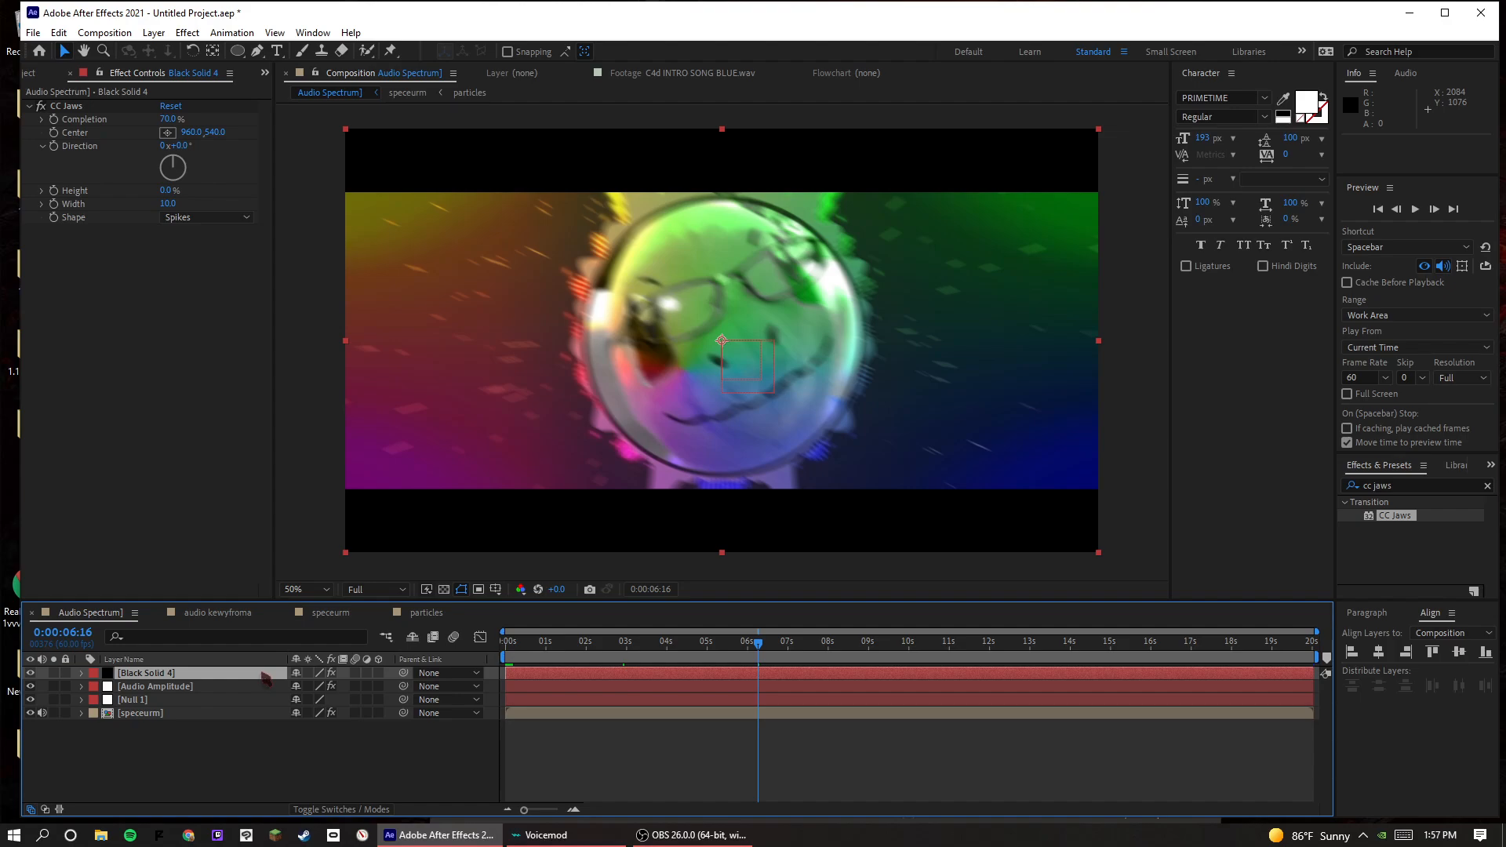
- Add an adjustment layer and place it directly above the speceurm layer
right_click(302, 783)
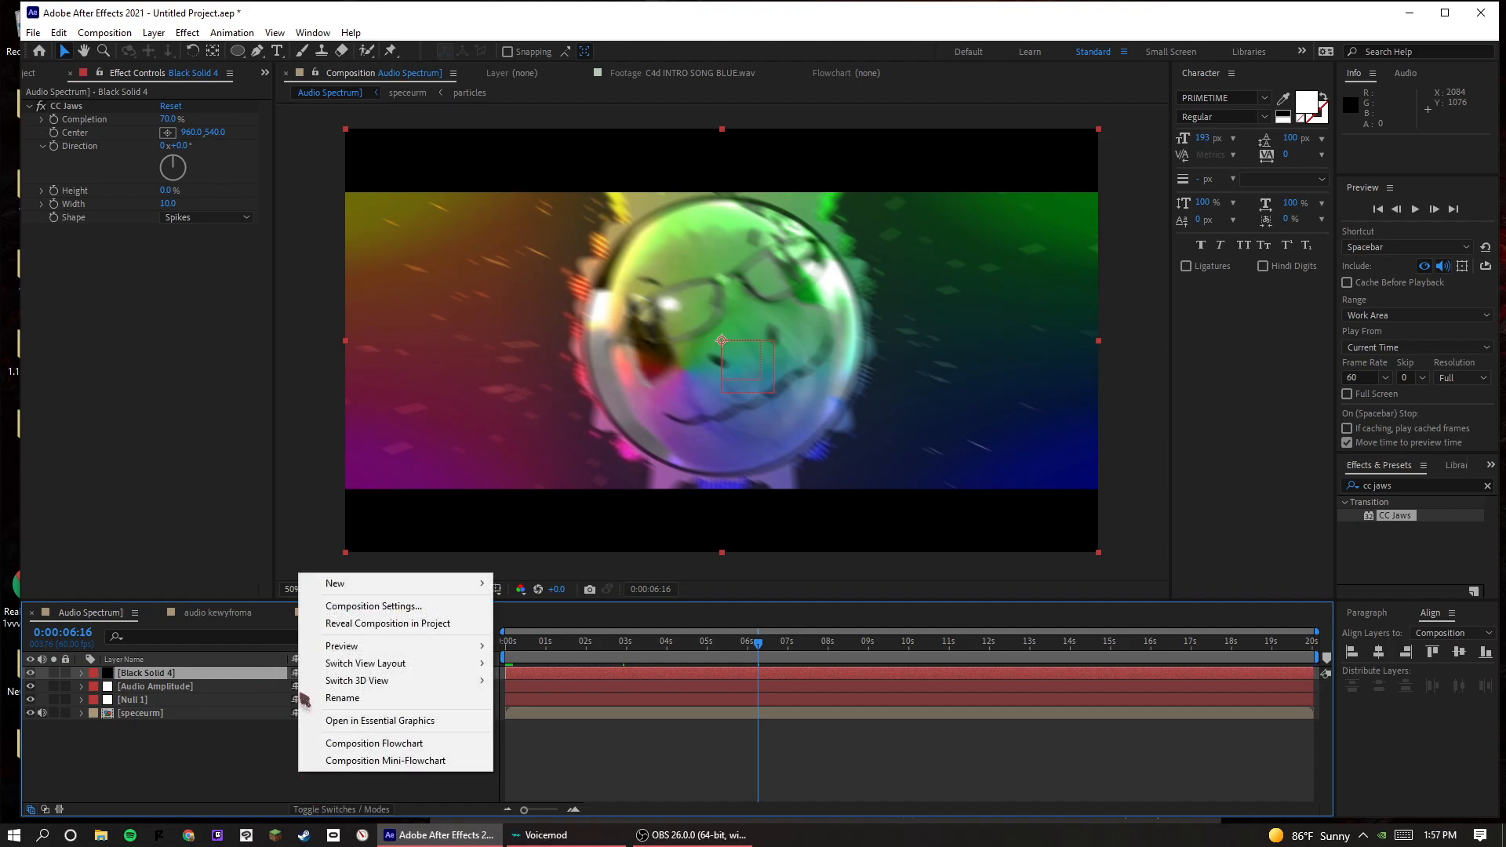
mouse_move(345, 583)
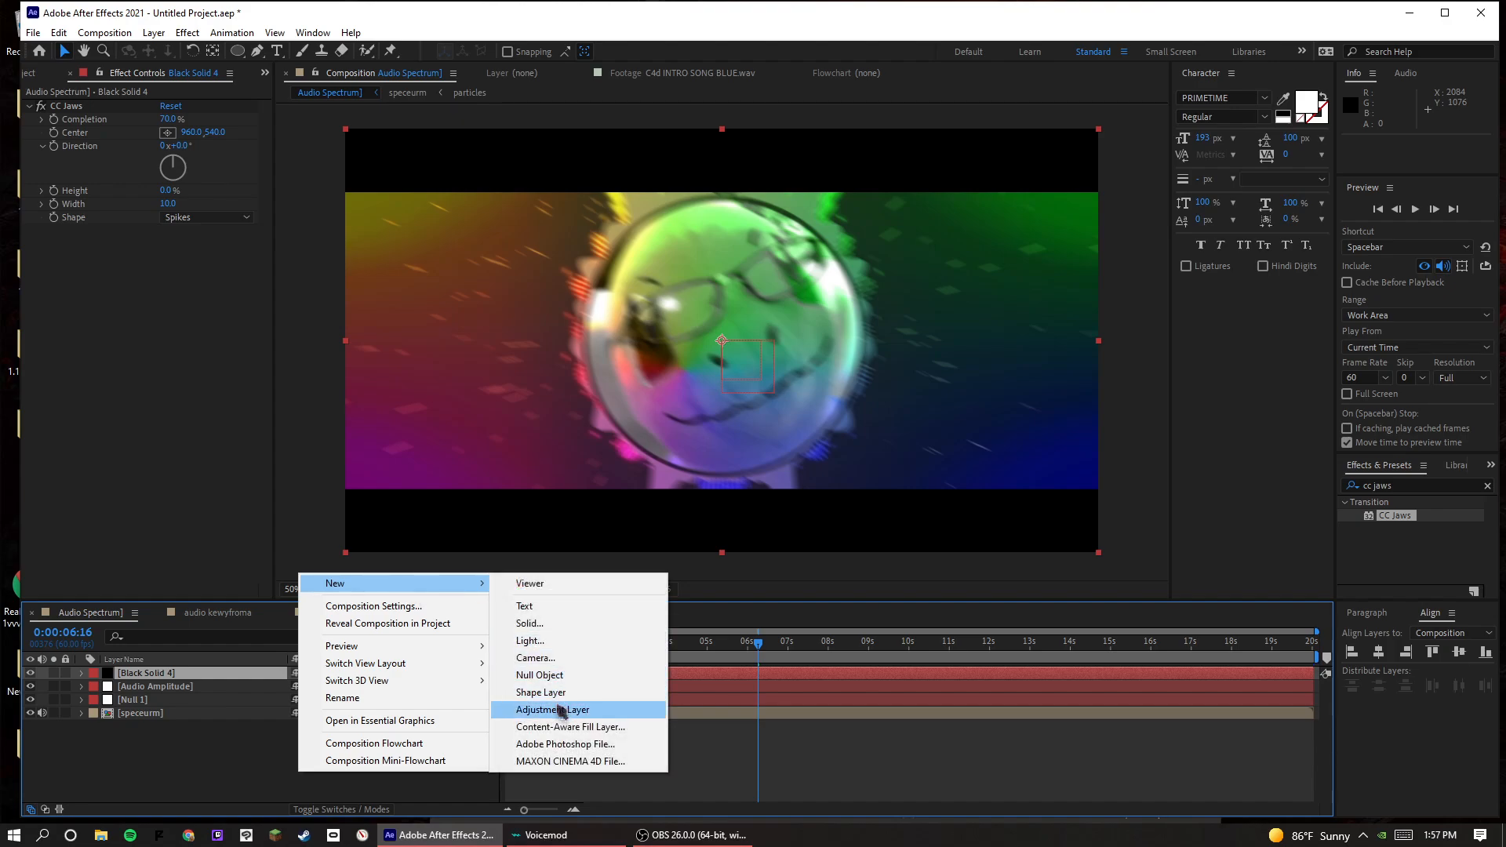
click(559, 706)
click(225, 687)
drag(219, 673, 225, 719)
- Move to about 10:45, search the effects for "look", and apply Magic Bullet Looks to the adjustment layer, opening its editor
click(939, 641)
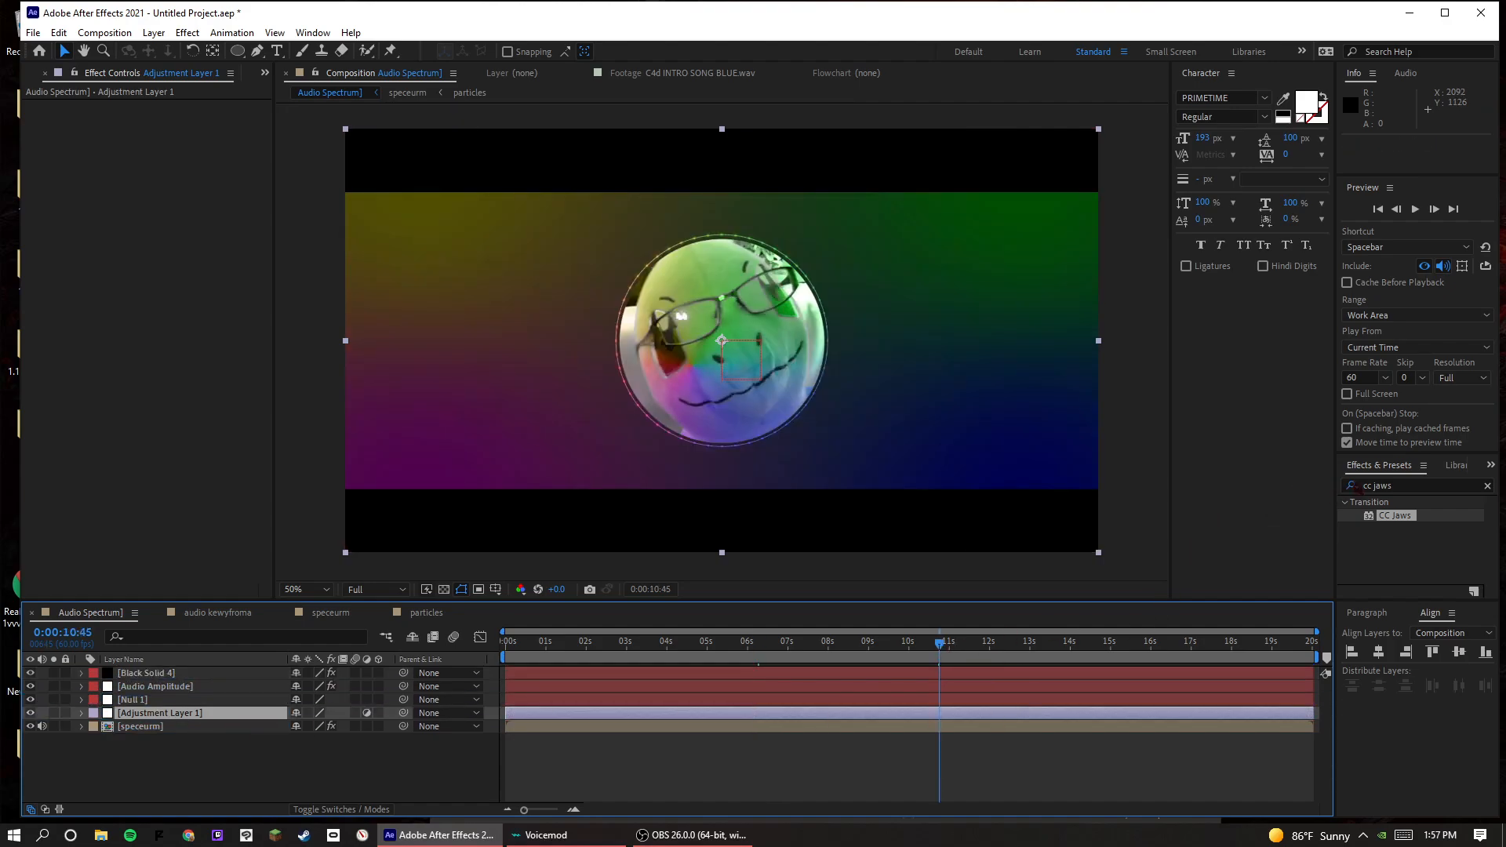
click(1403, 485)
text(loo)
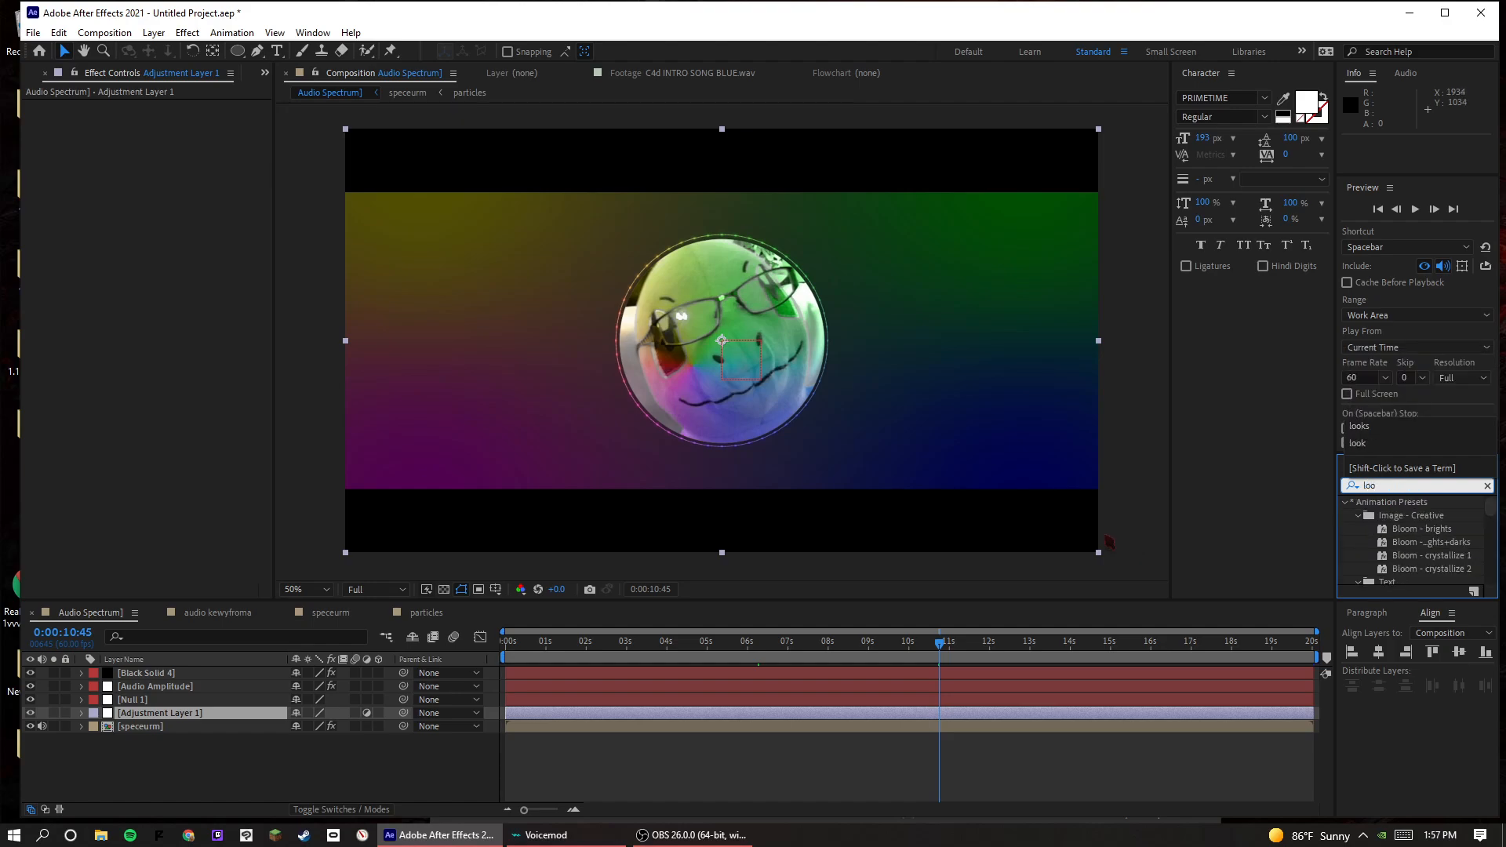
text(ka)
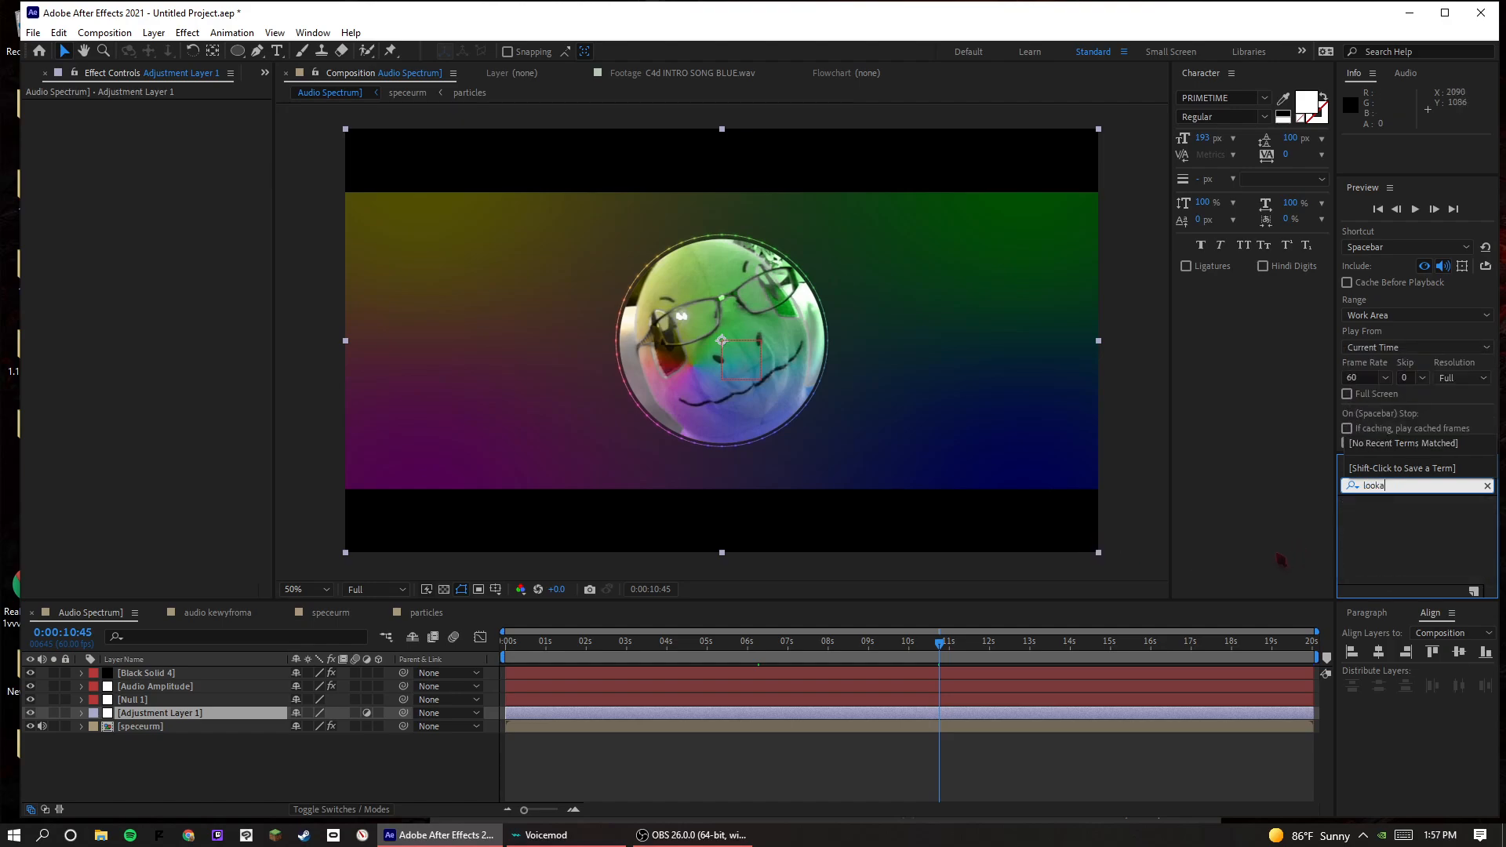
key(BackSpace)
drag(1403, 516, 129, 714)
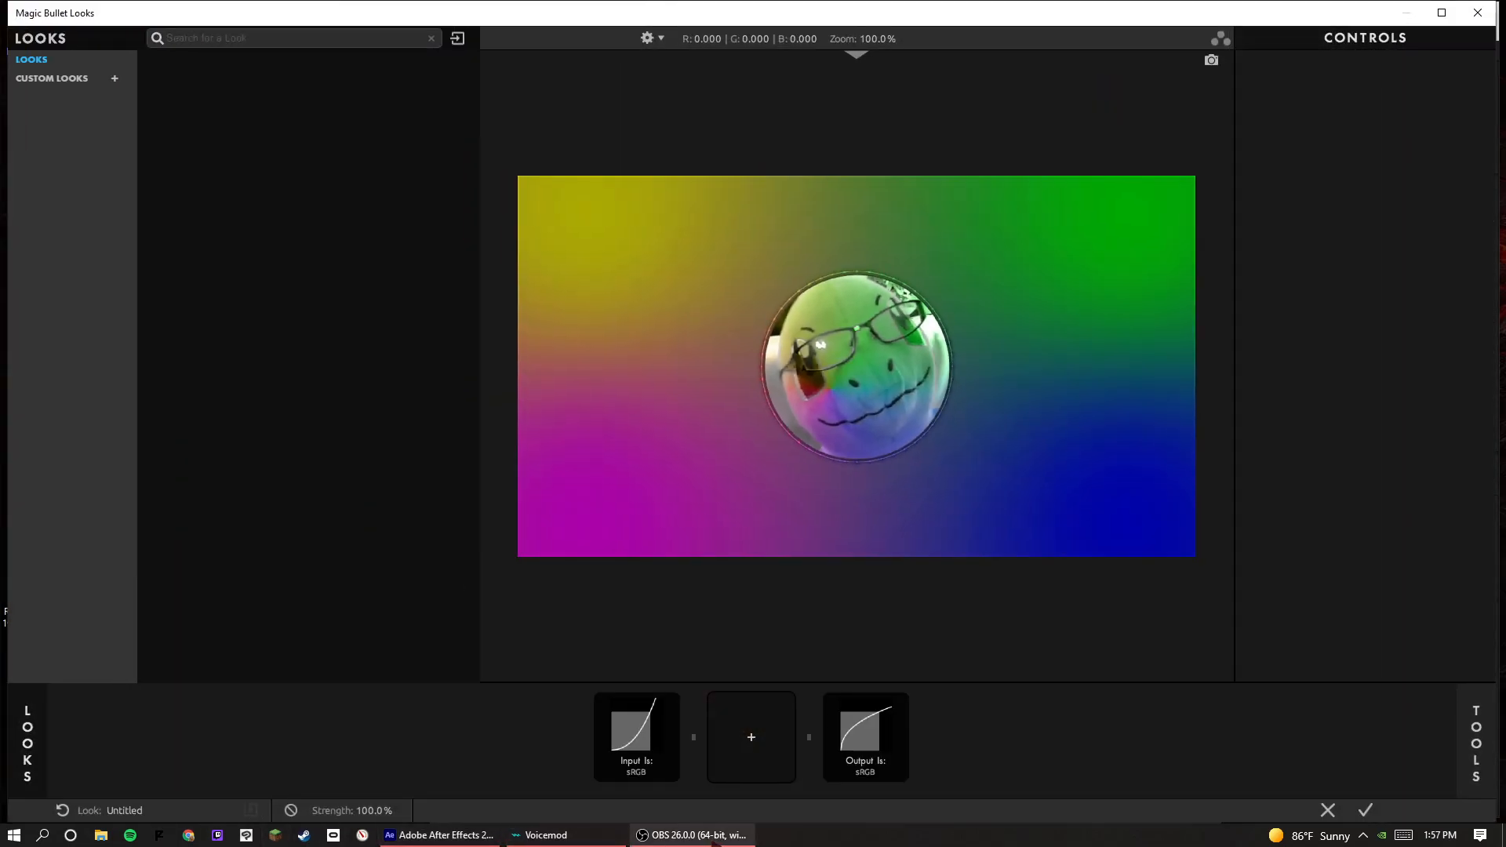
click(73, 79)
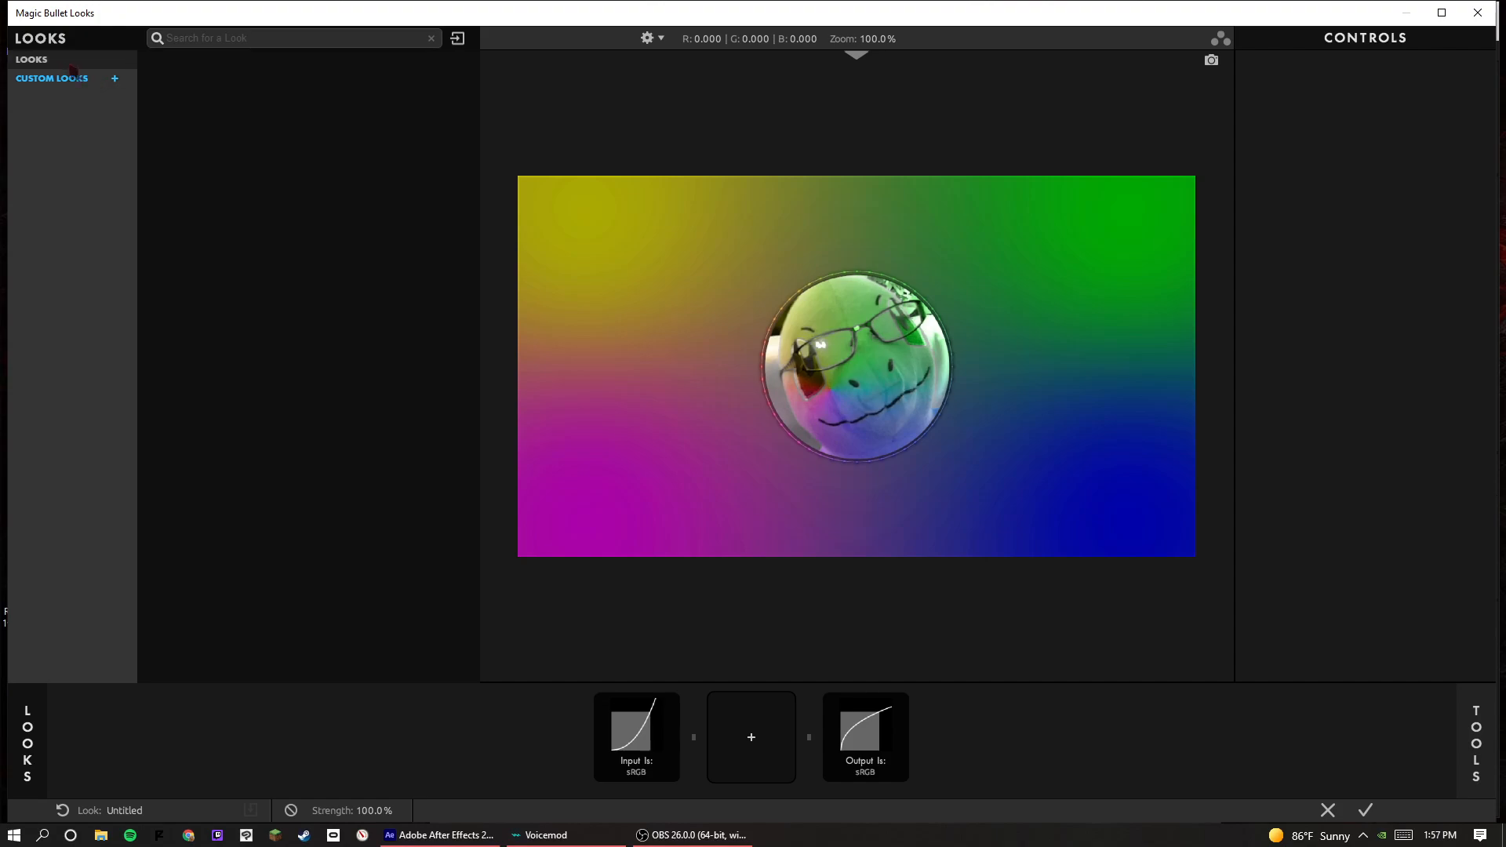
click(65, 62)
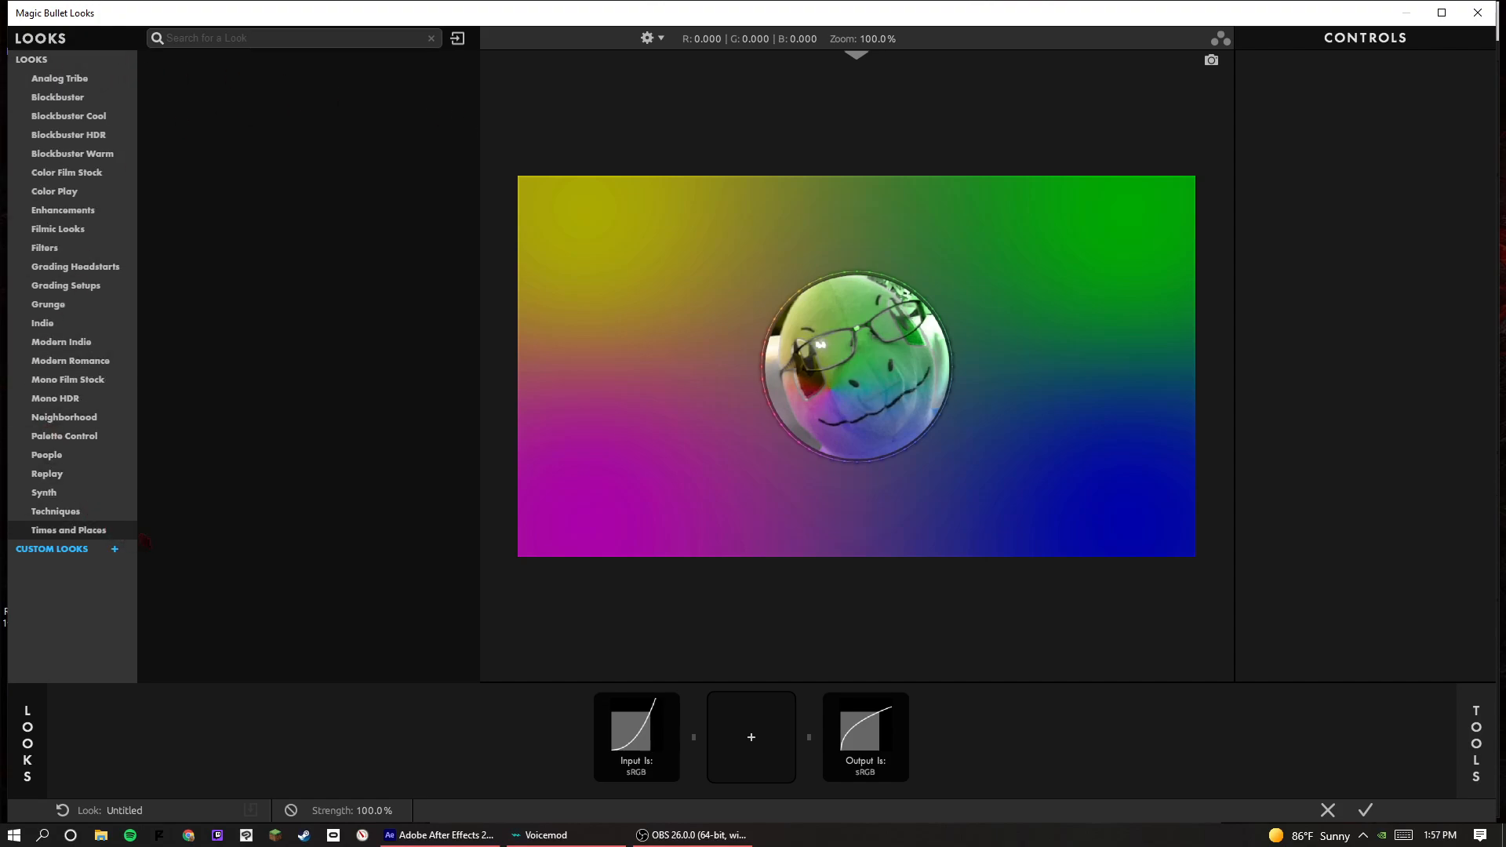
click(39, 743)
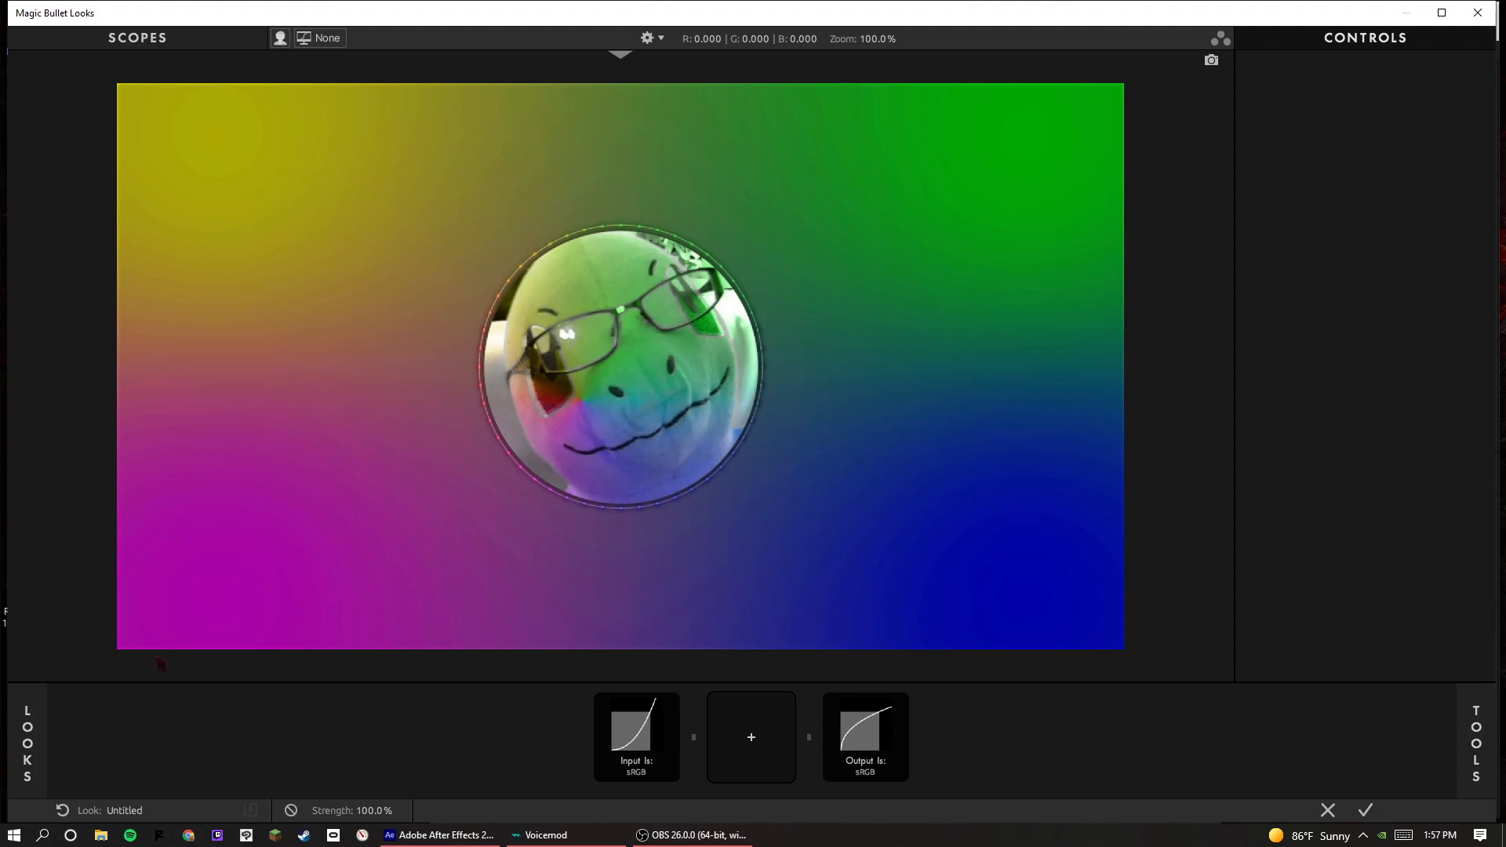
click(28, 741)
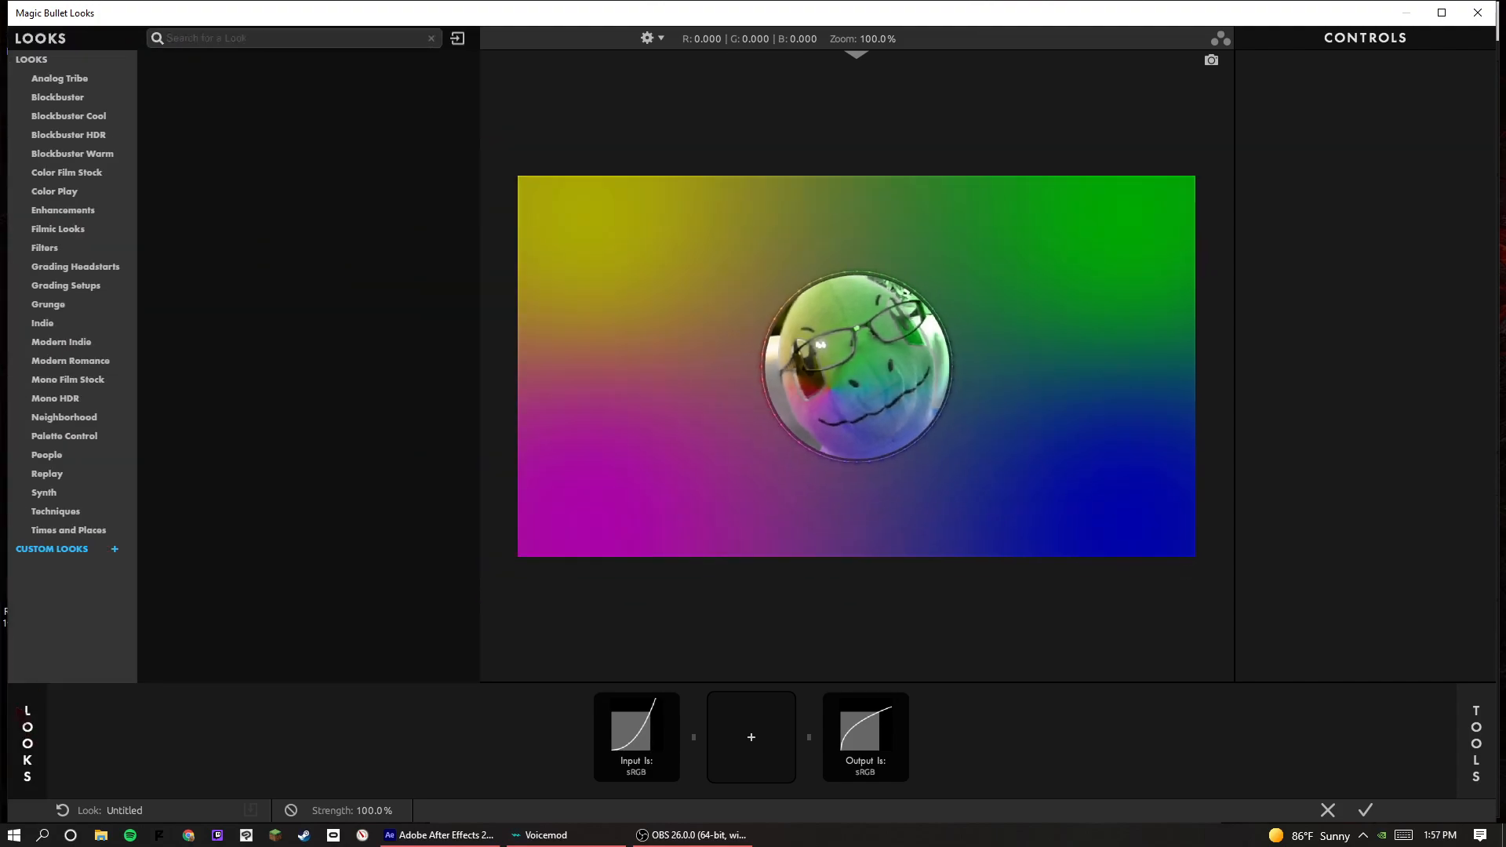
click(23, 712)
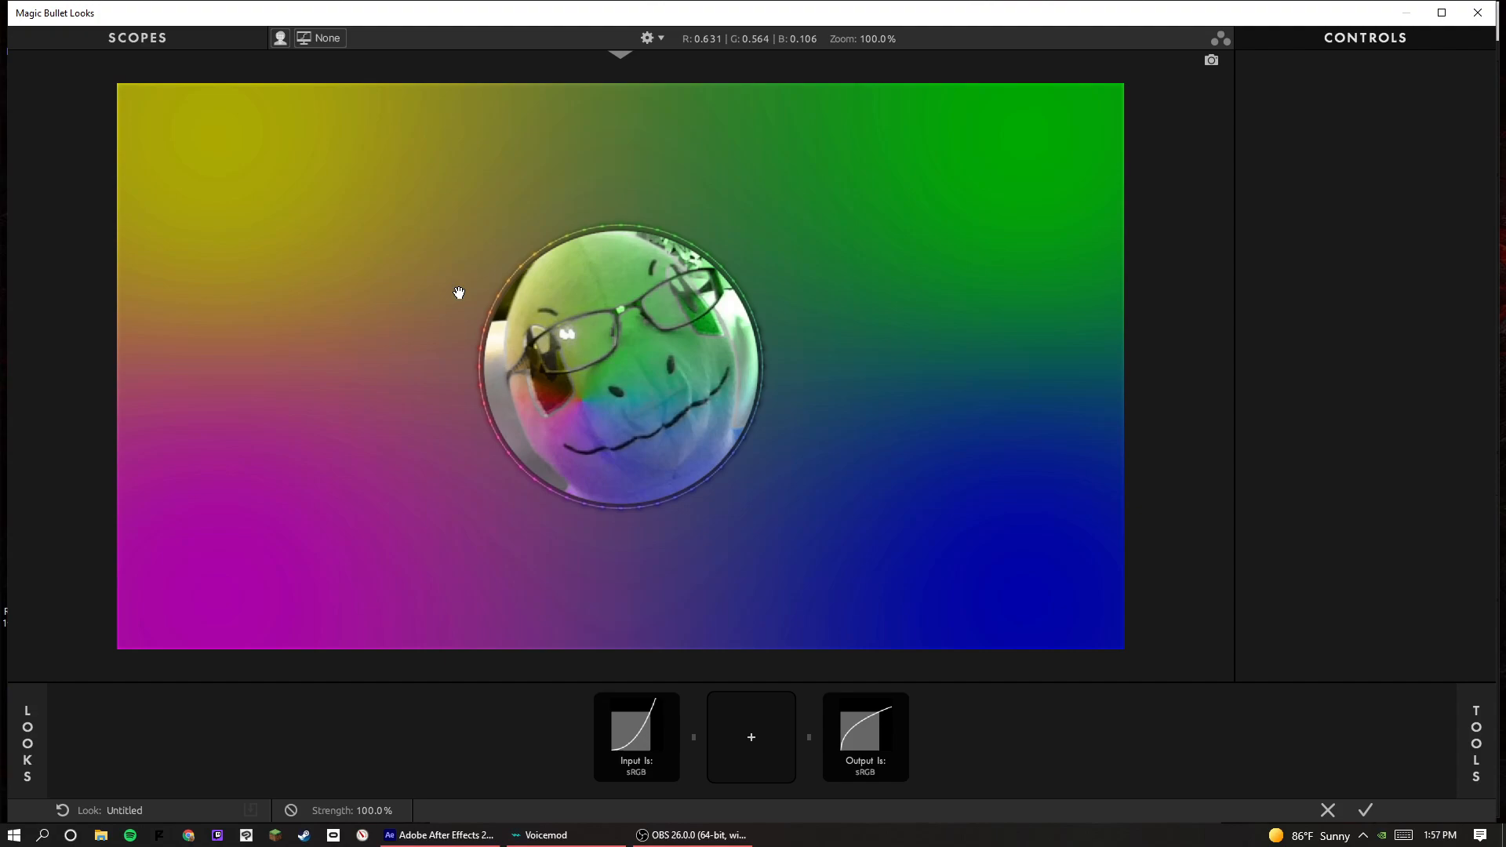
- Add two Diffusion tools to the look chain
click(1463, 710)
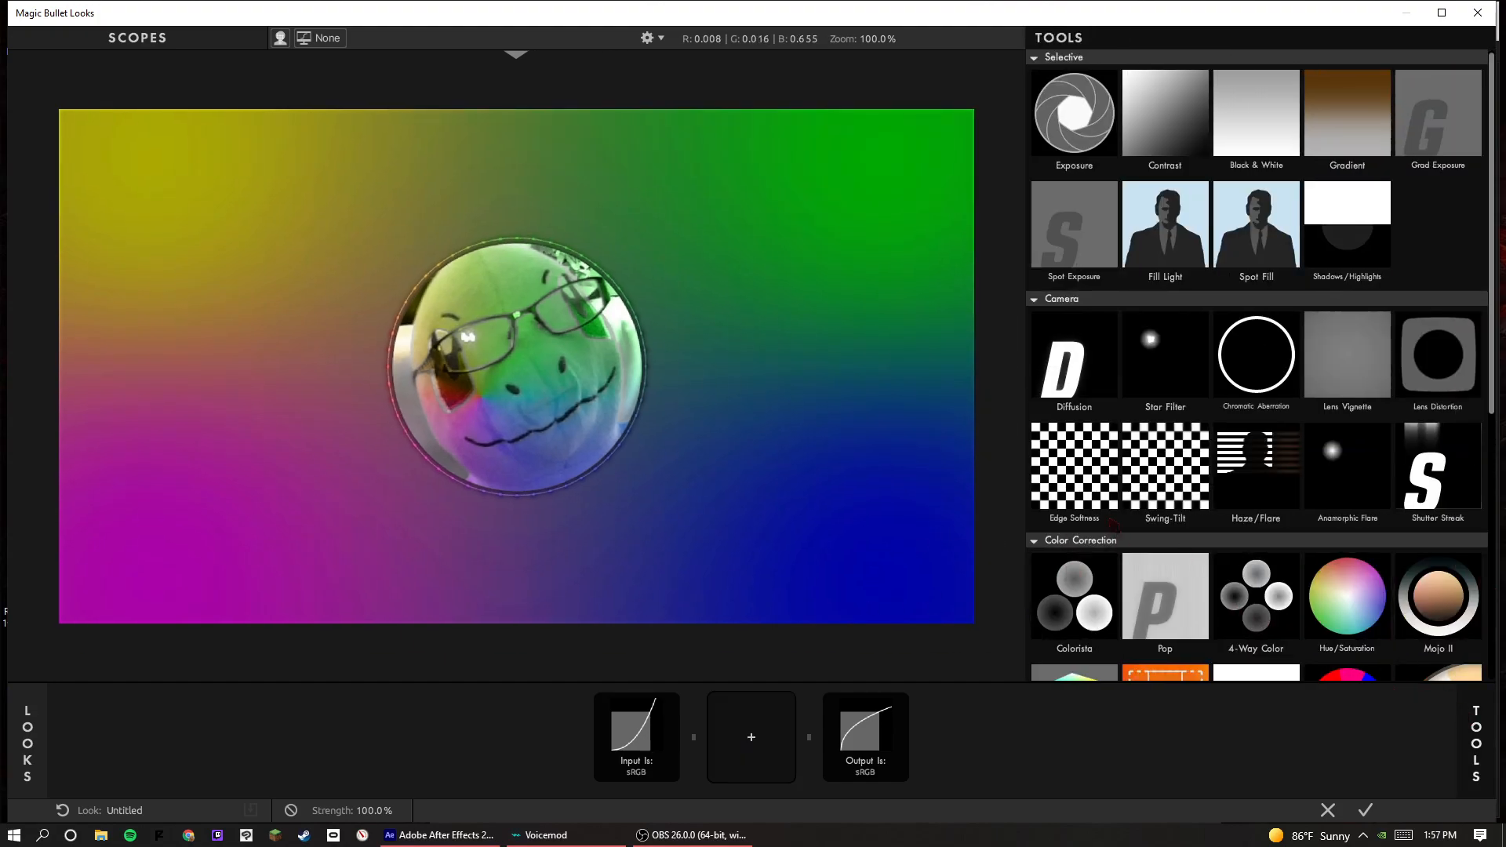
click(1092, 411)
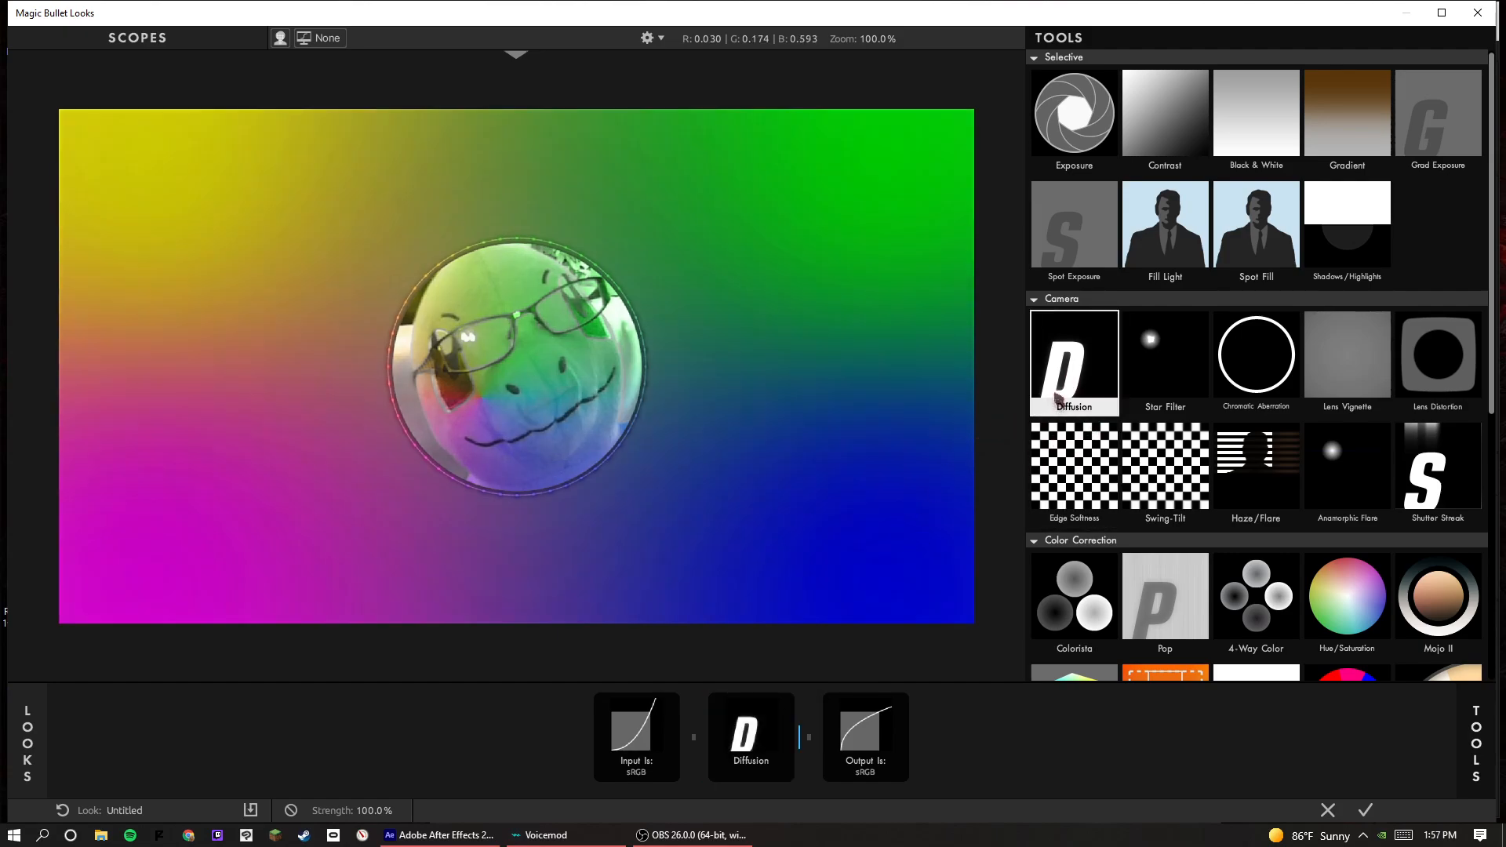
click(1057, 398)
click(818, 749)
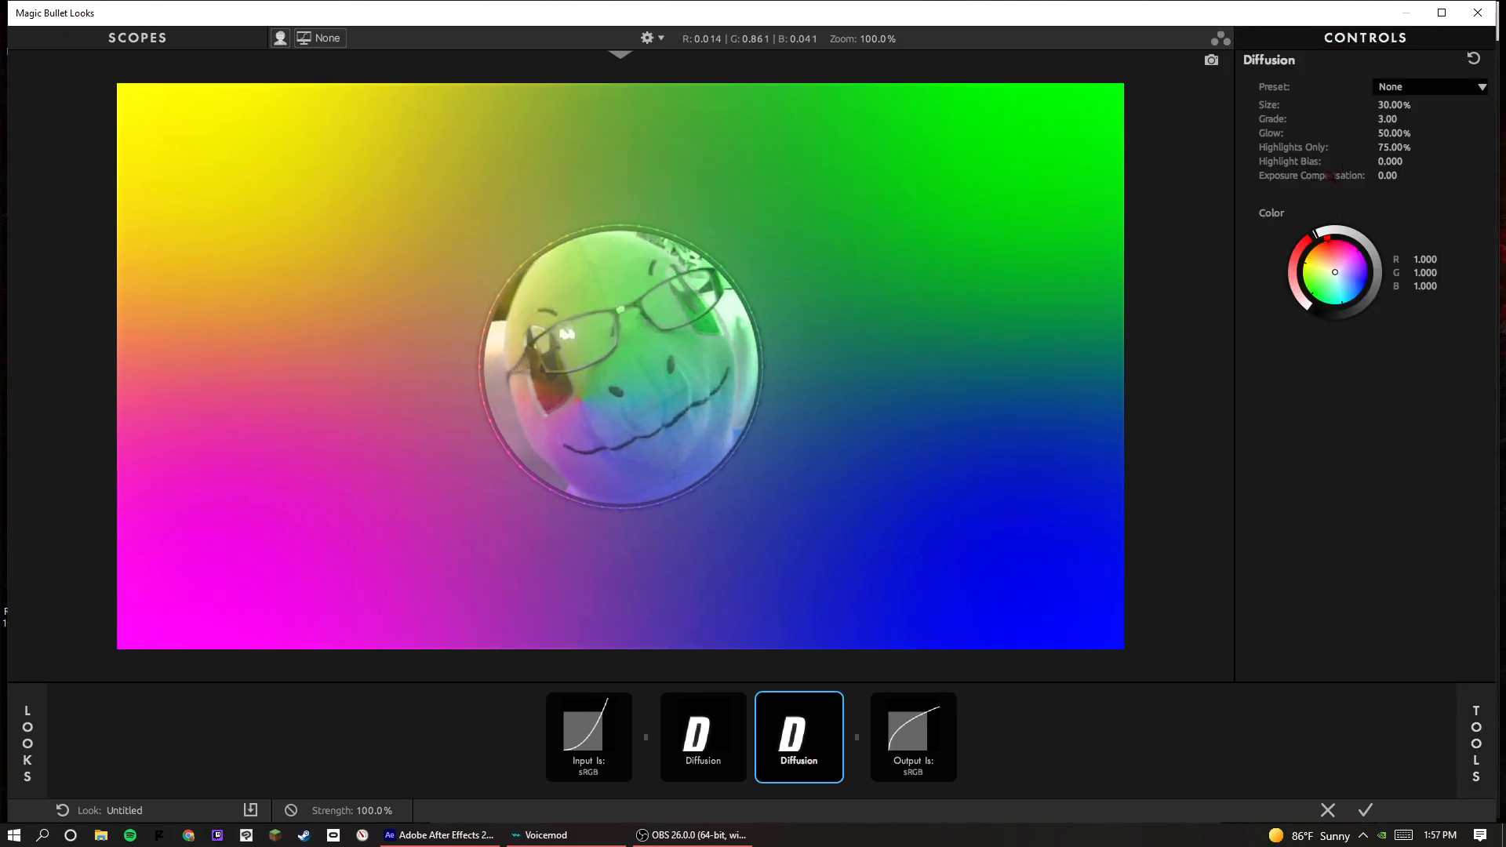
- Tint the second Diffusion cyan (R 0.027, G 0.999, B 0.879) and the first one pink (R 0.999, G 0.027, B 0.624)
drag(1334, 272, 1344, 288)
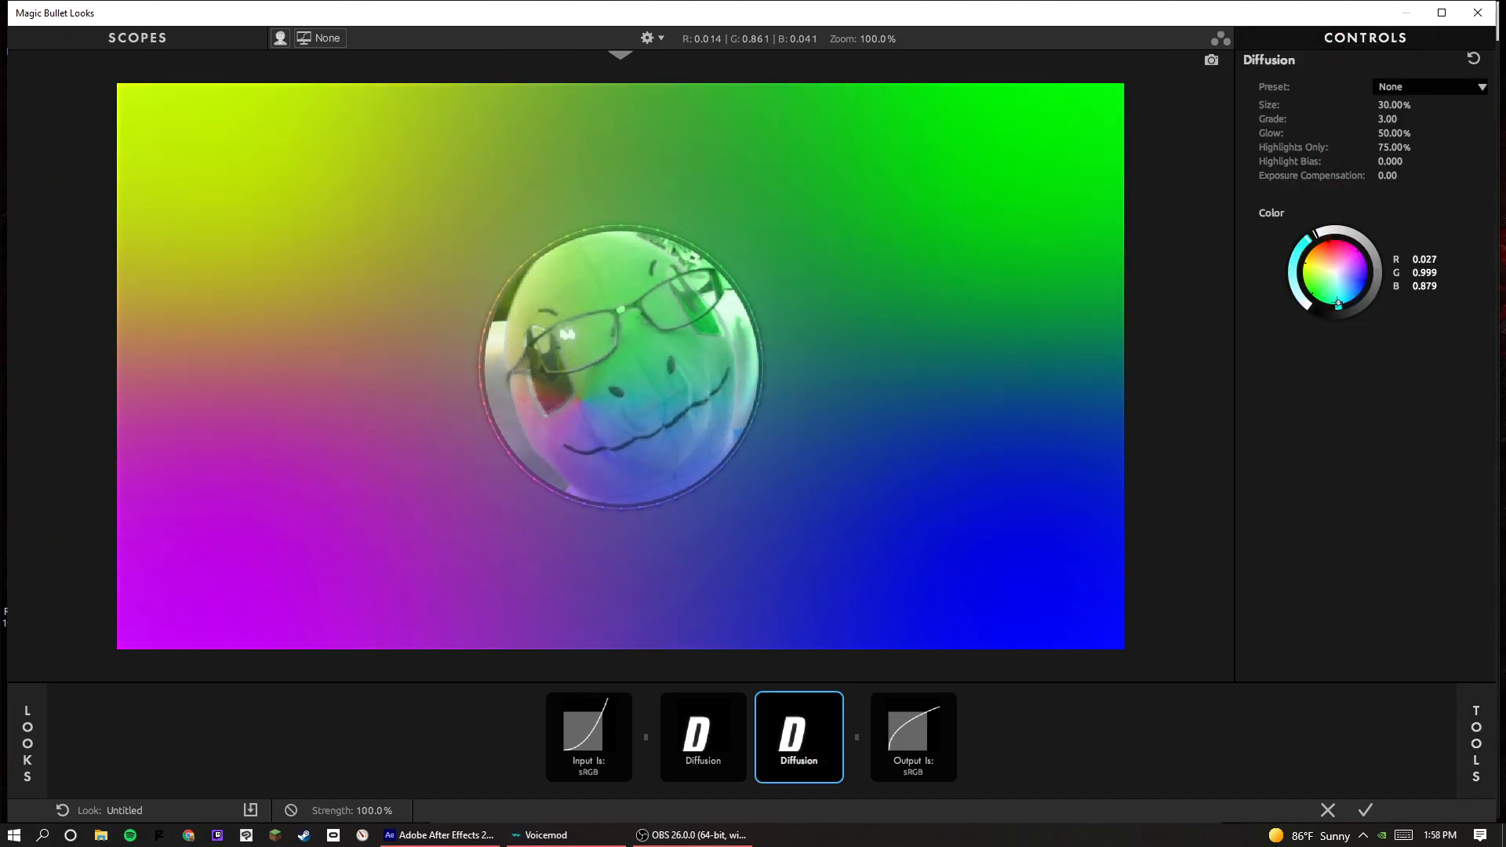
click(740, 720)
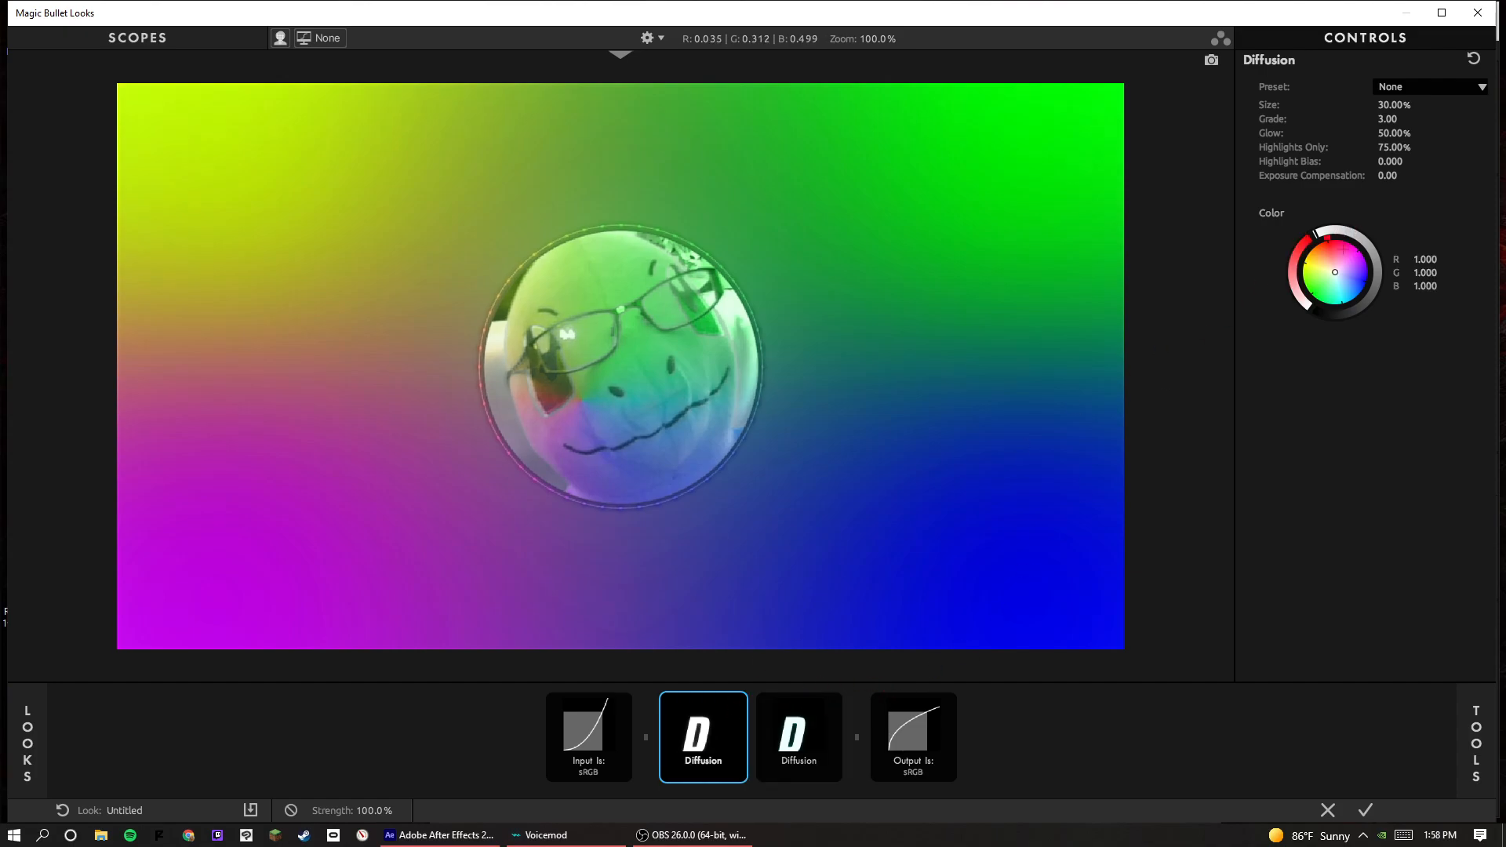
click(1345, 245)
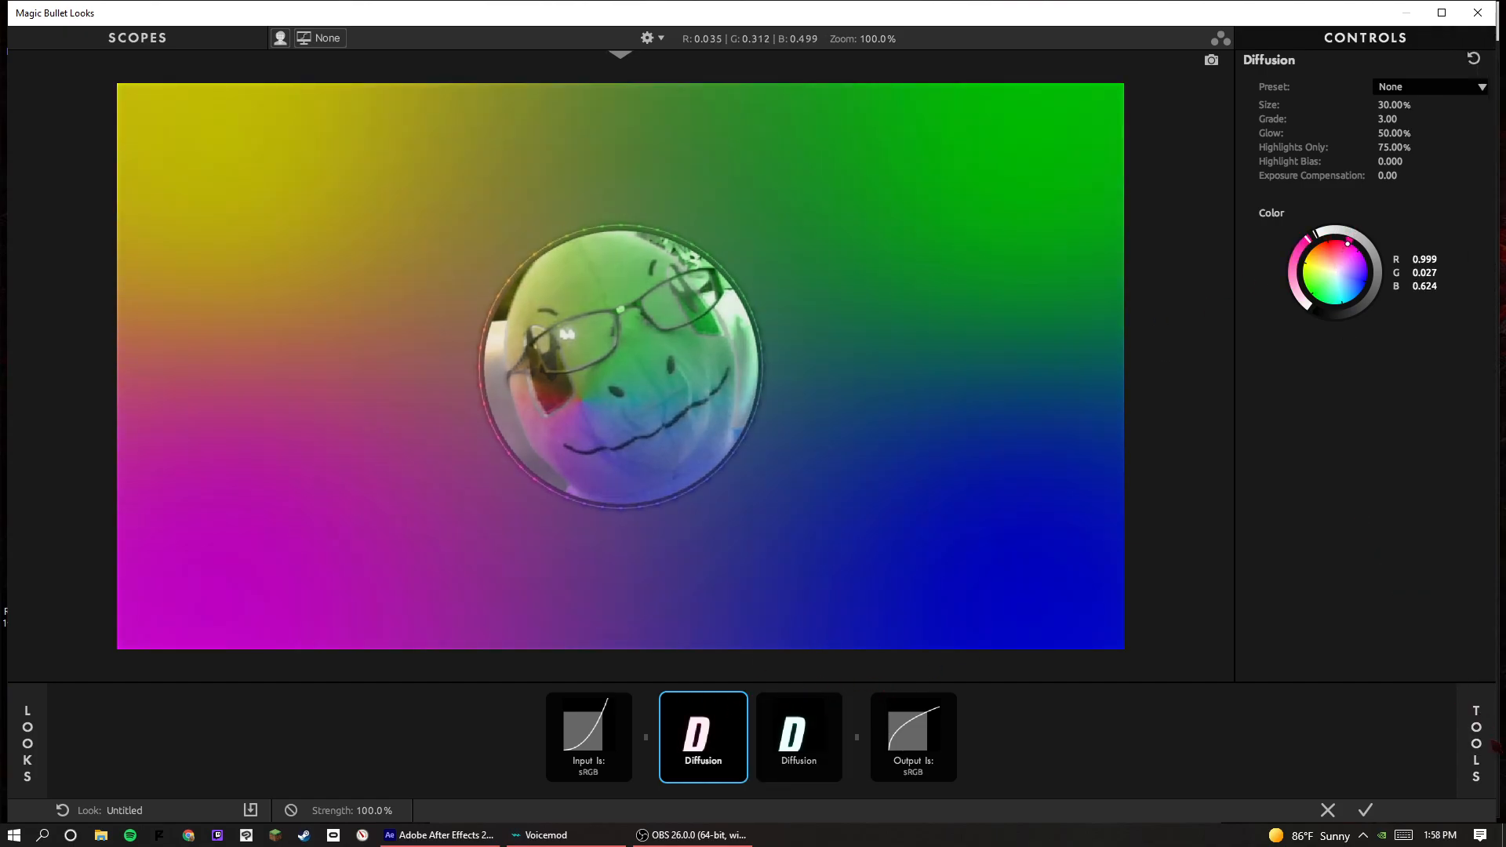
- Add a Duotone after the two Diffusion tools and a Renoiser at the end of the look chain
click(1491, 741)
scroll(1153, 502, down, 4)
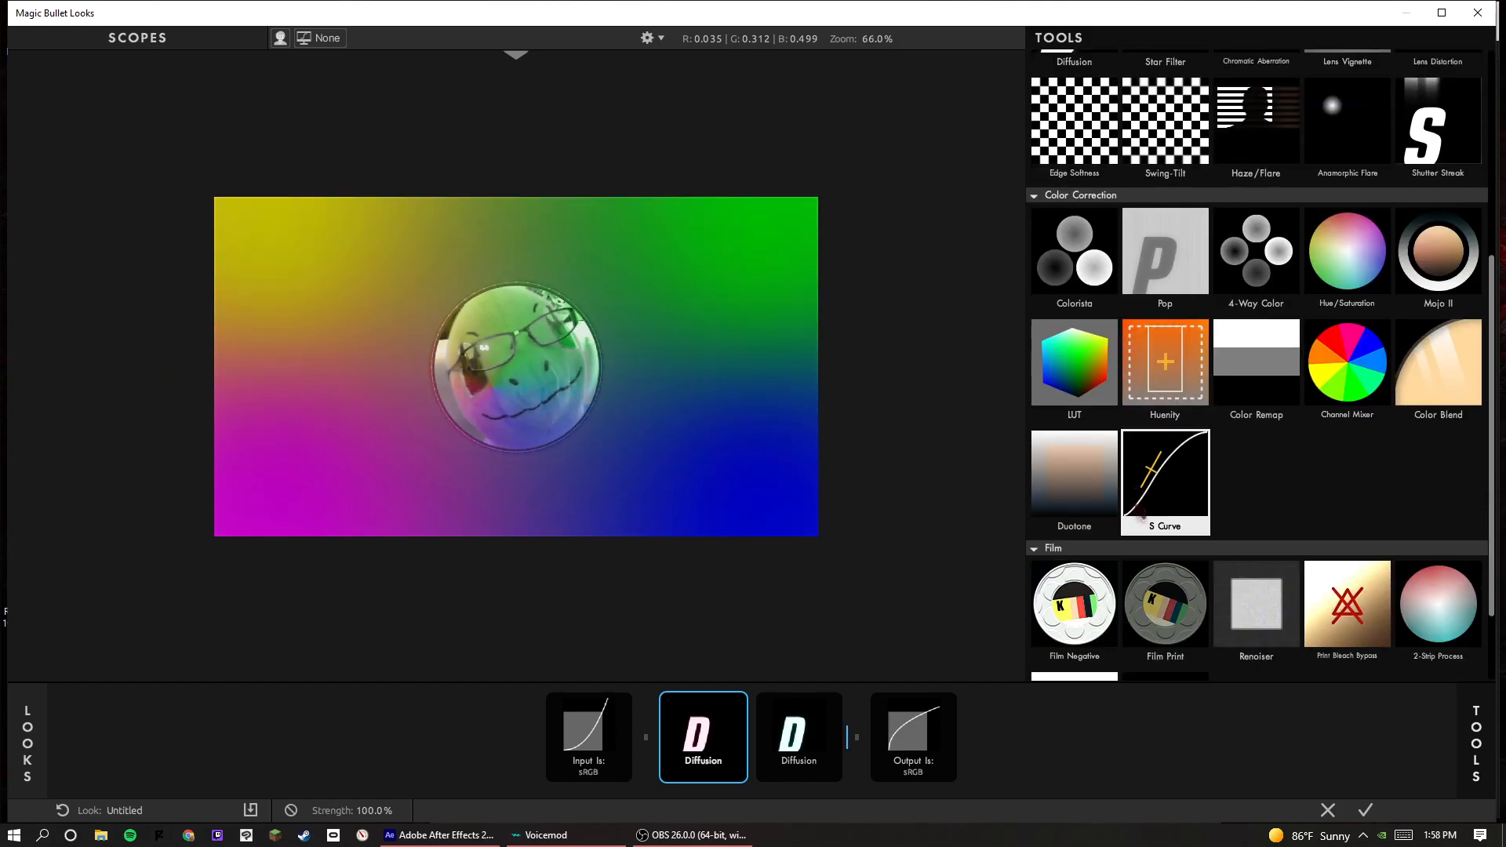
scroll(1139, 515, down, 1)
drag(1073, 396, 862, 733)
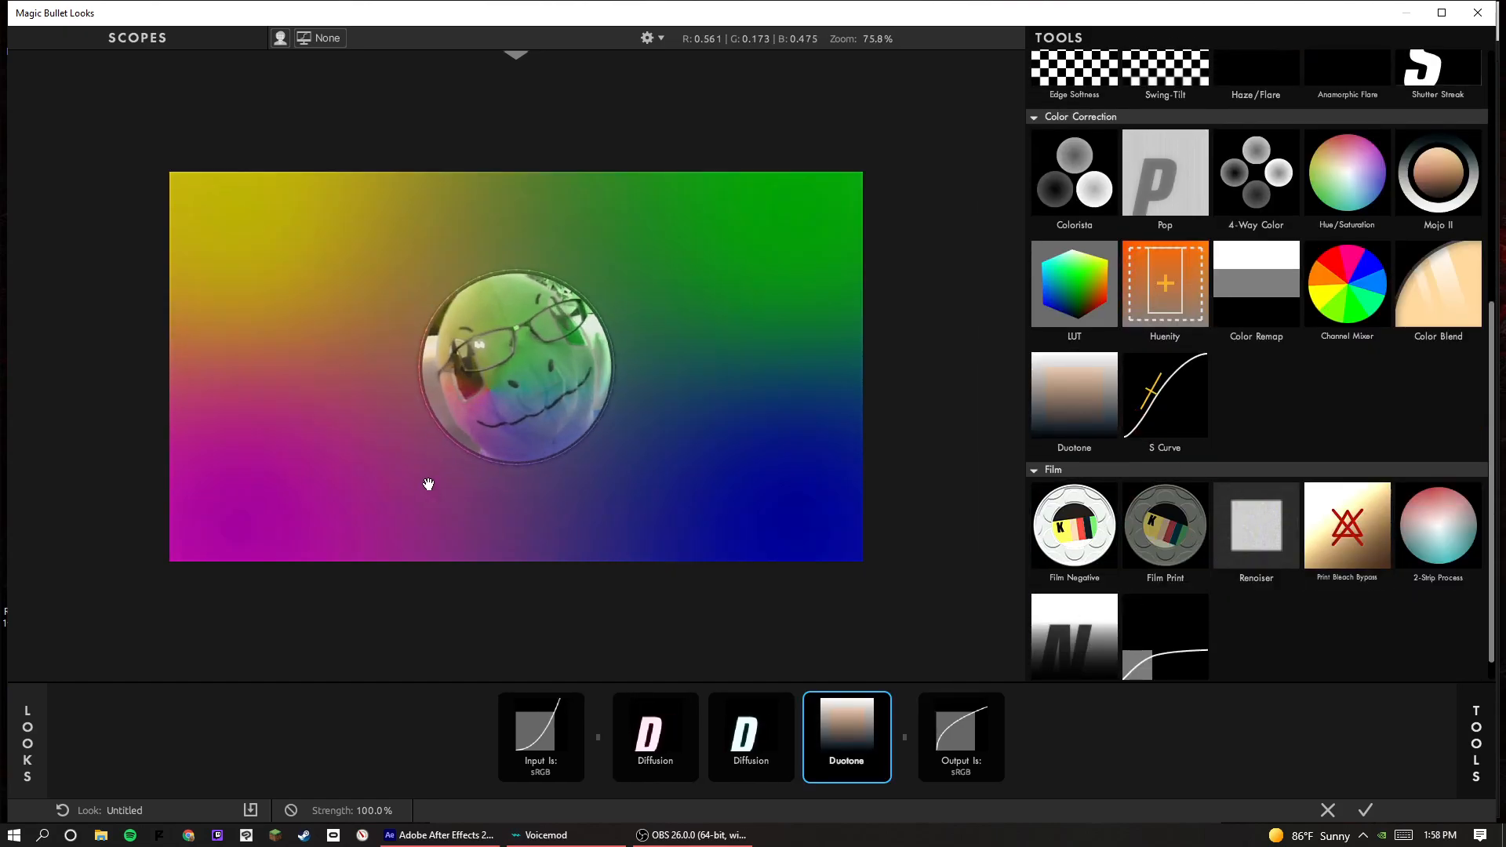
scroll(1169, 584, up, 1)
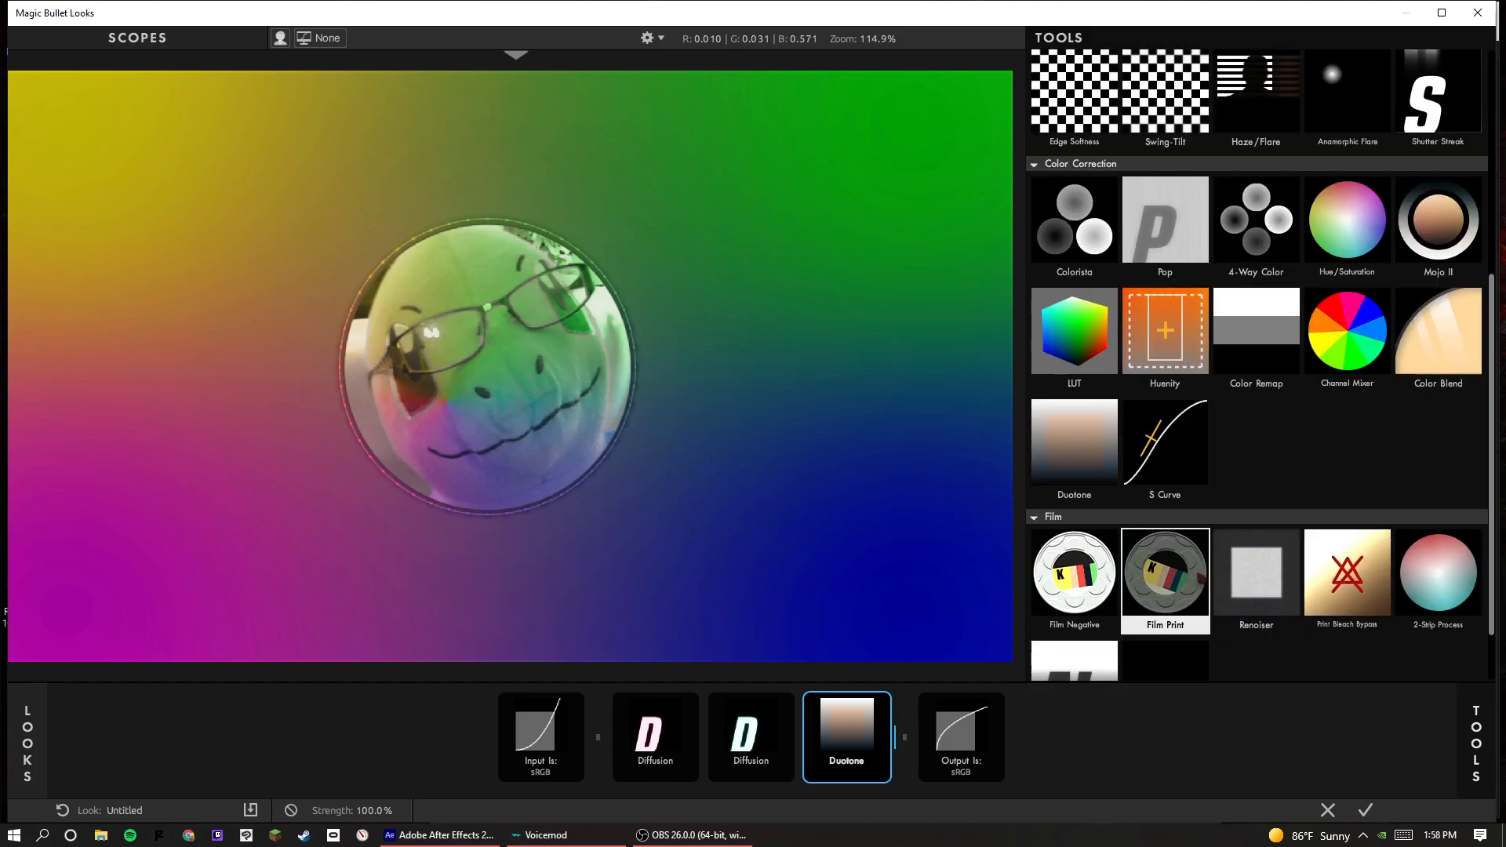
double_click(1261, 612)
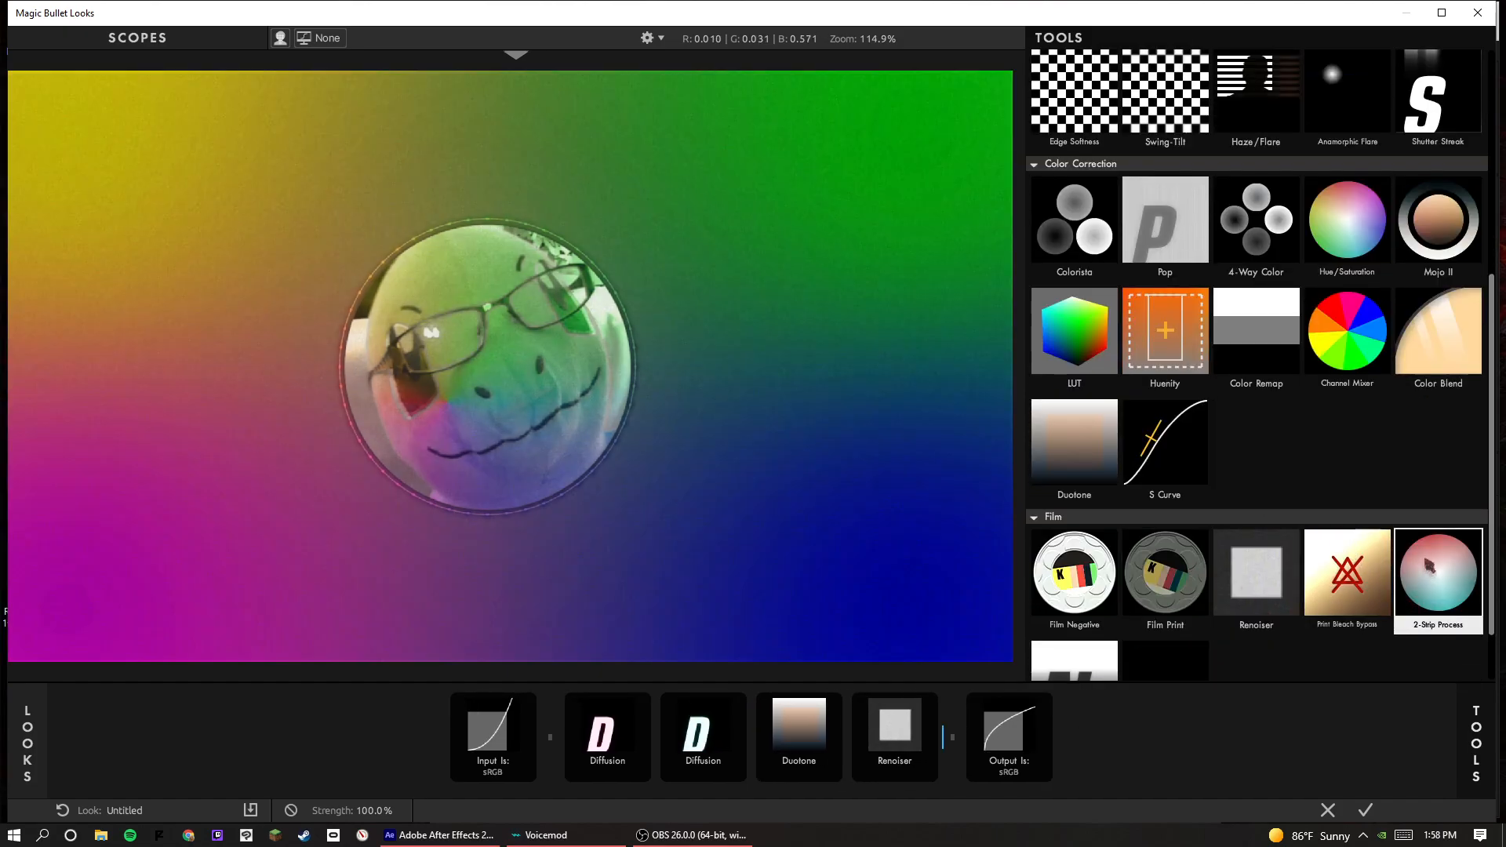
- Try the 2-Strip Process film tool at the end of the look chain and remove it
double_click(1429, 566)
scroll(880, 393, down, 2)
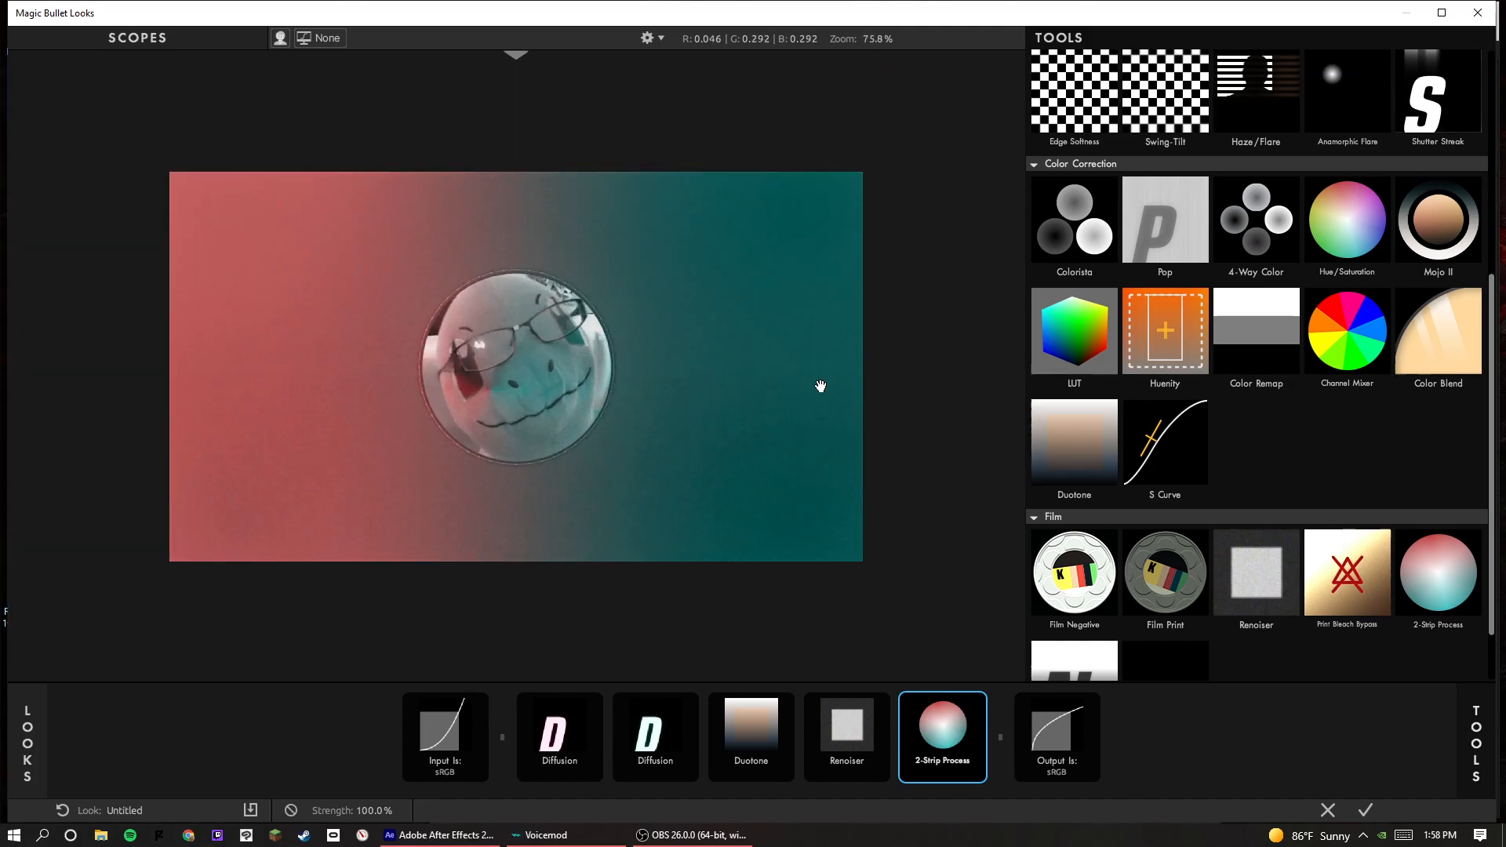
key(Delete)
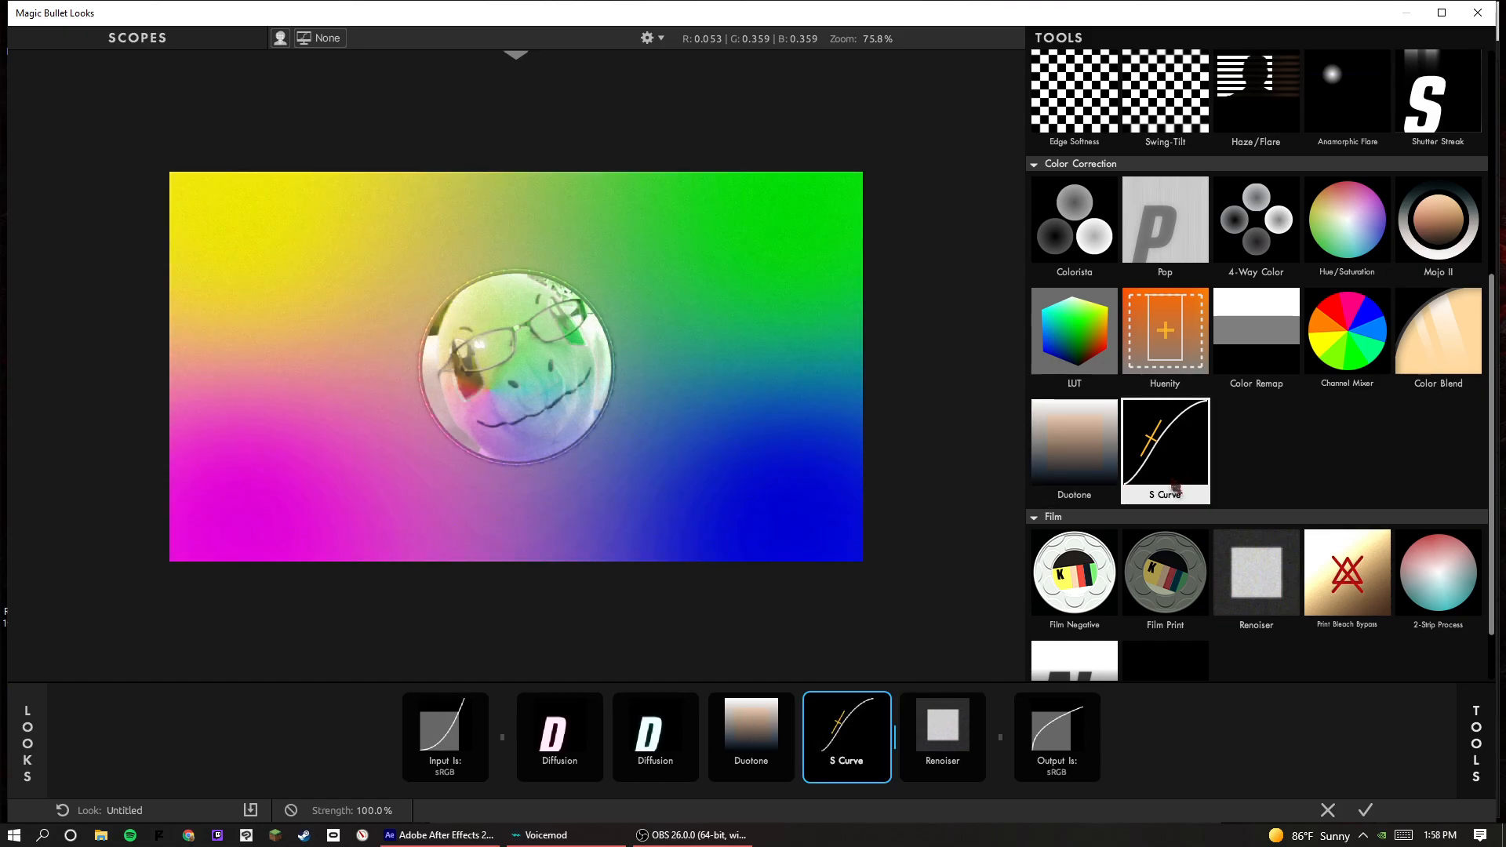
- Add a Lens Vignette to the look chain, between the second Diffusion and the Duotone
scroll(1145, 497, up, 2)
scroll(1145, 497, up, 4)
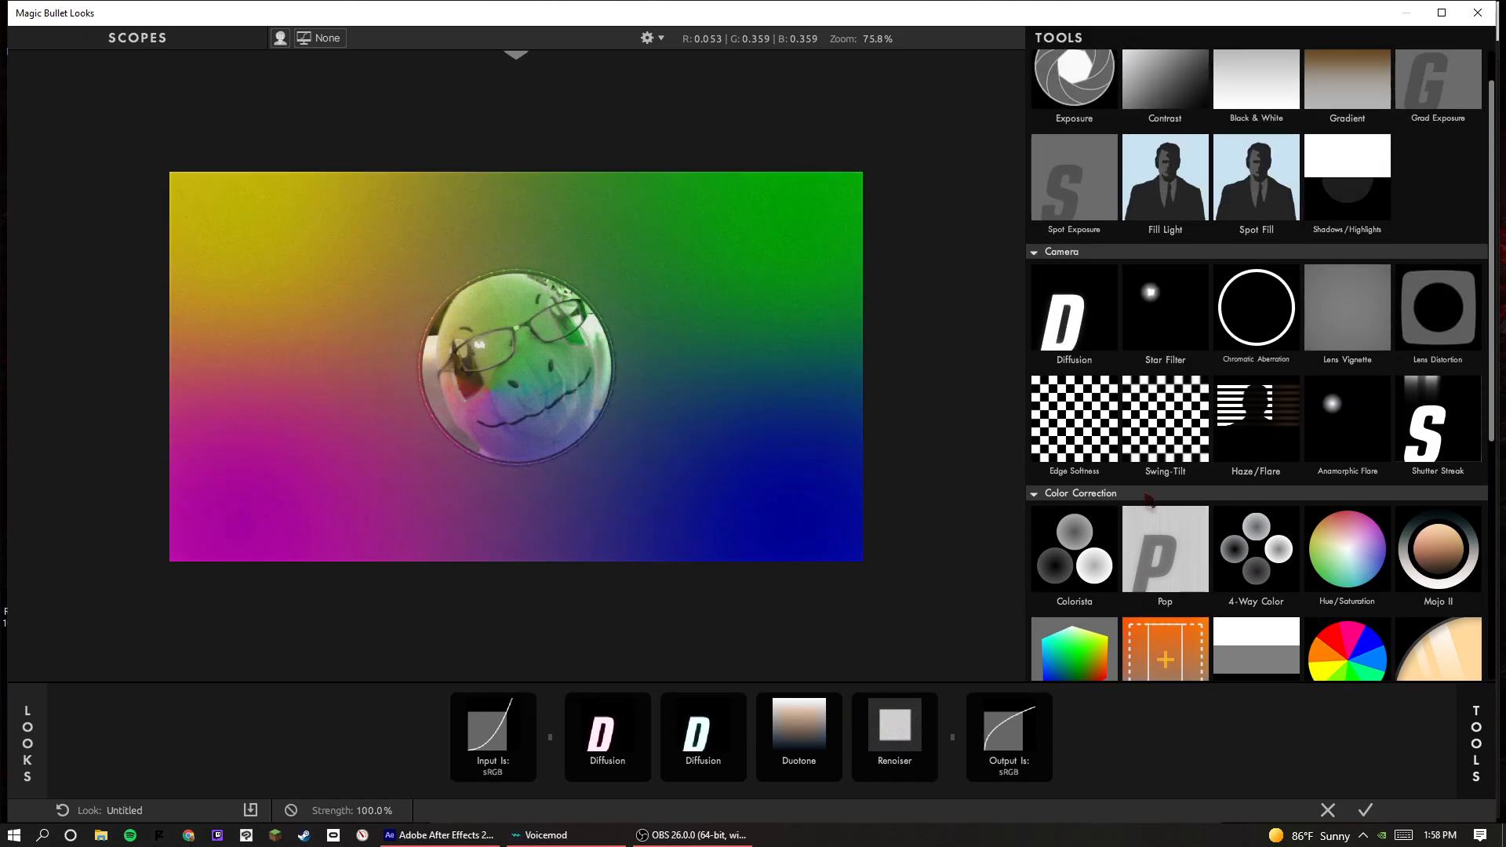
double_click(1330, 355)
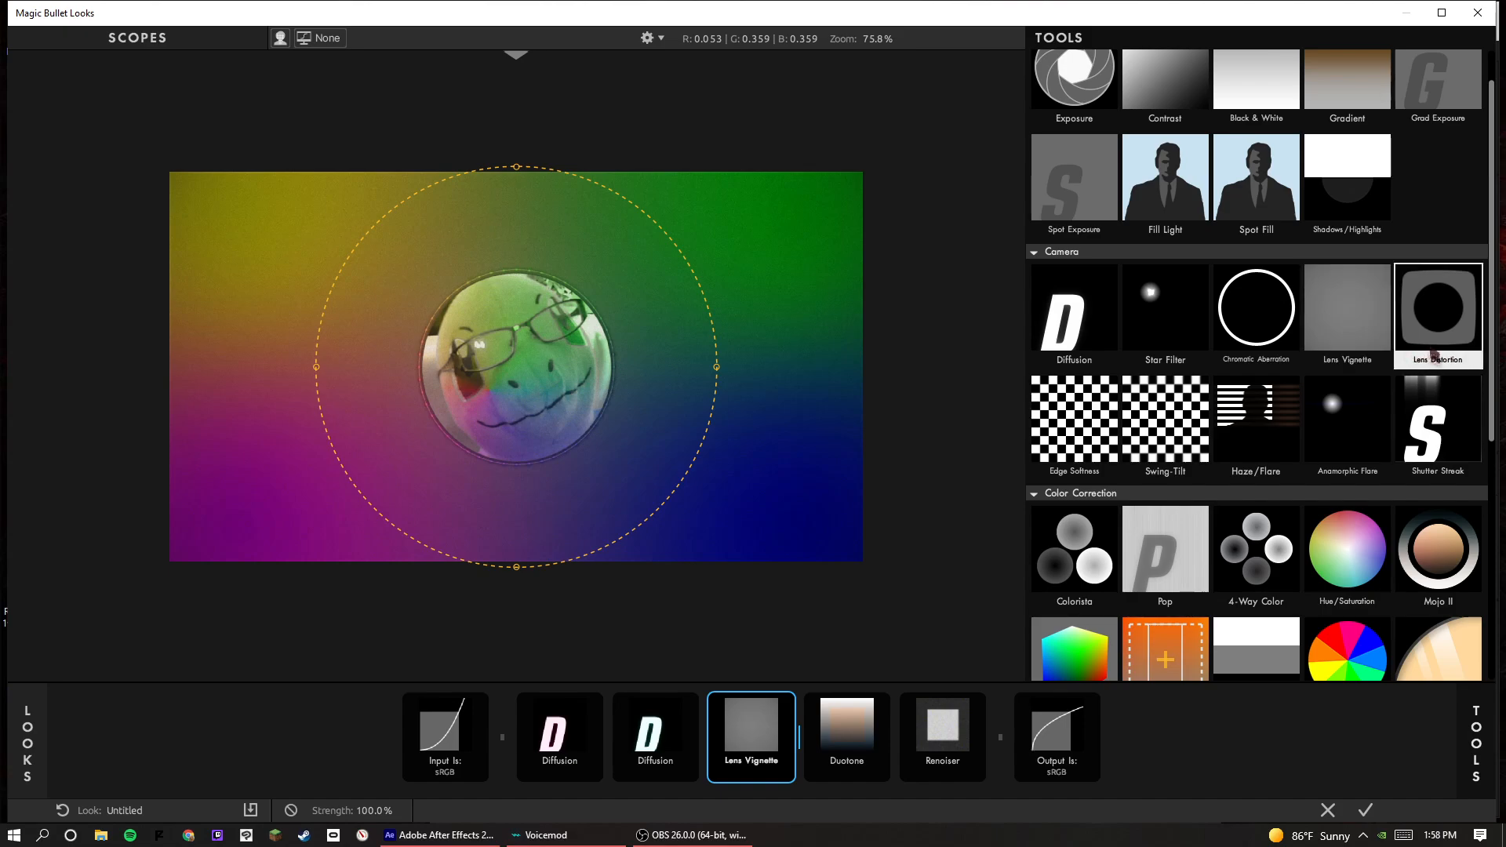
- Try Lens Distortion after the Lens Vignette, remove it and add Edge Softness in its place
double_click(1431, 357)
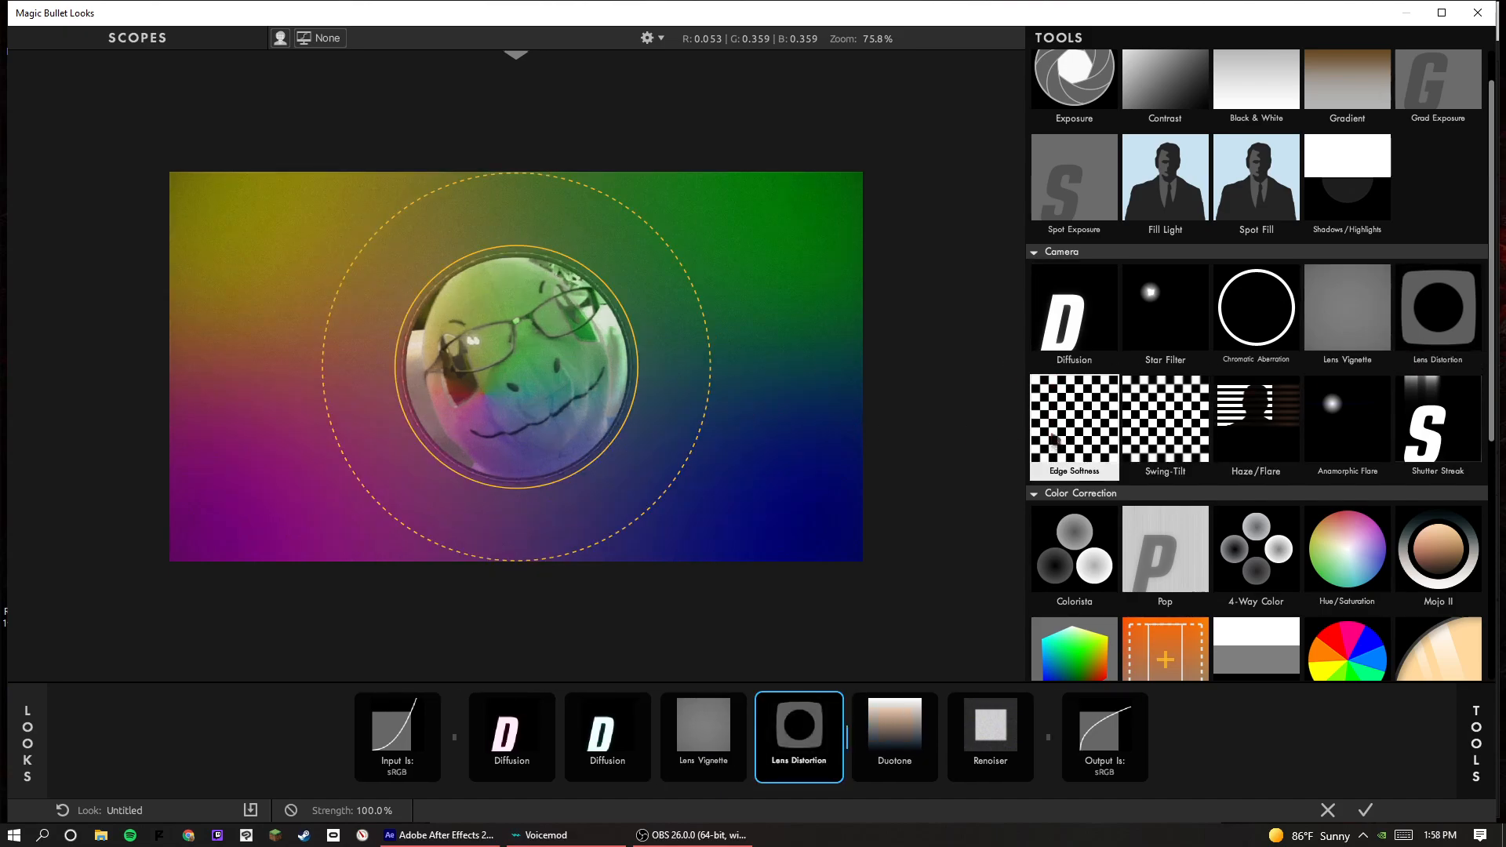
key(Delete)
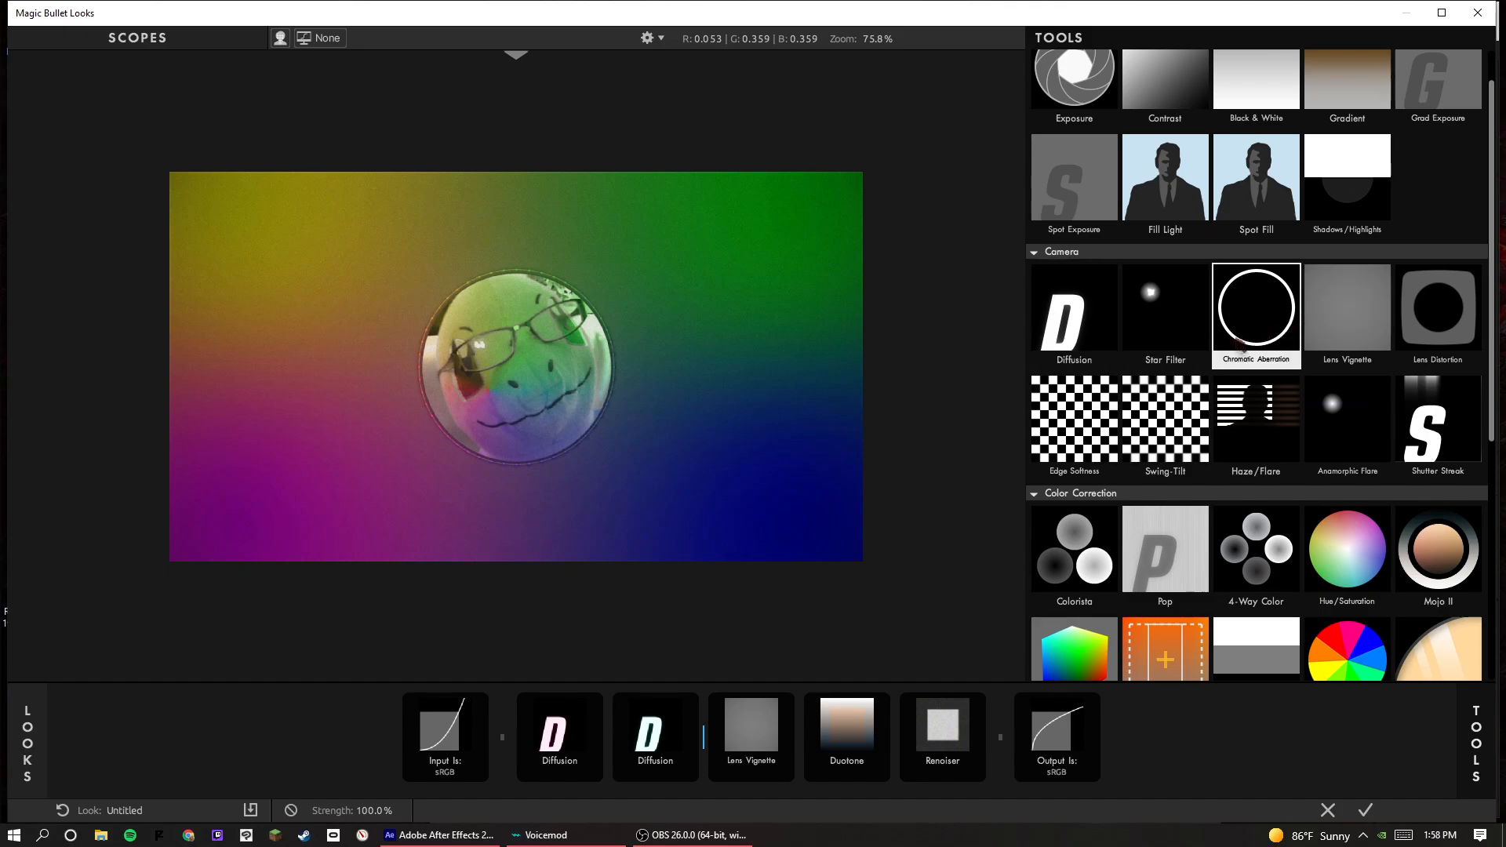
double_click(1090, 427)
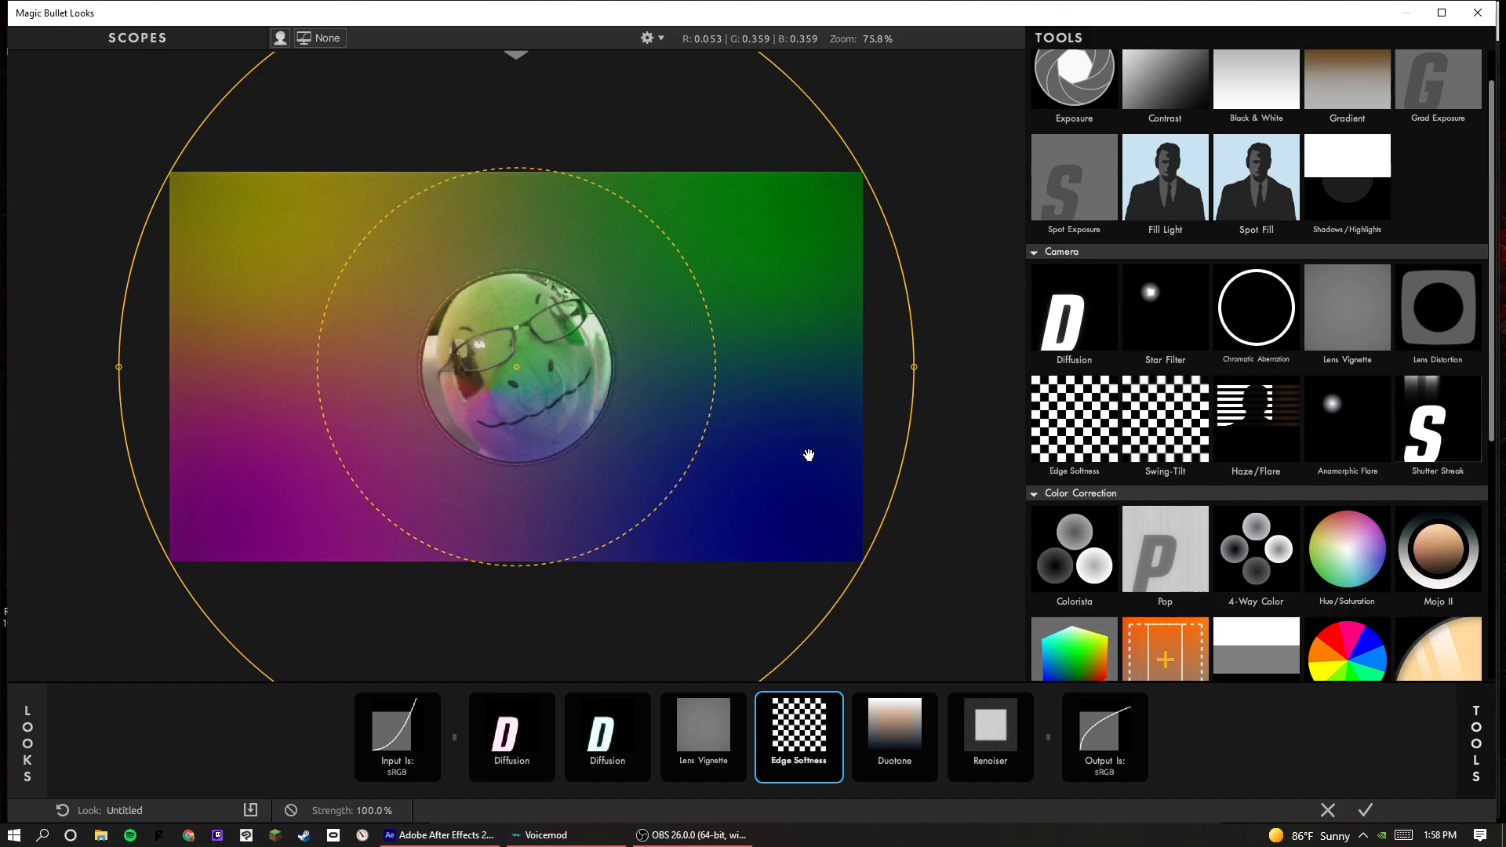
- Try Lens Distortion between the Lens Vignette and Edge Softness and remove it
scroll(1254, 439, up, 1)
double_click(1438, 345)
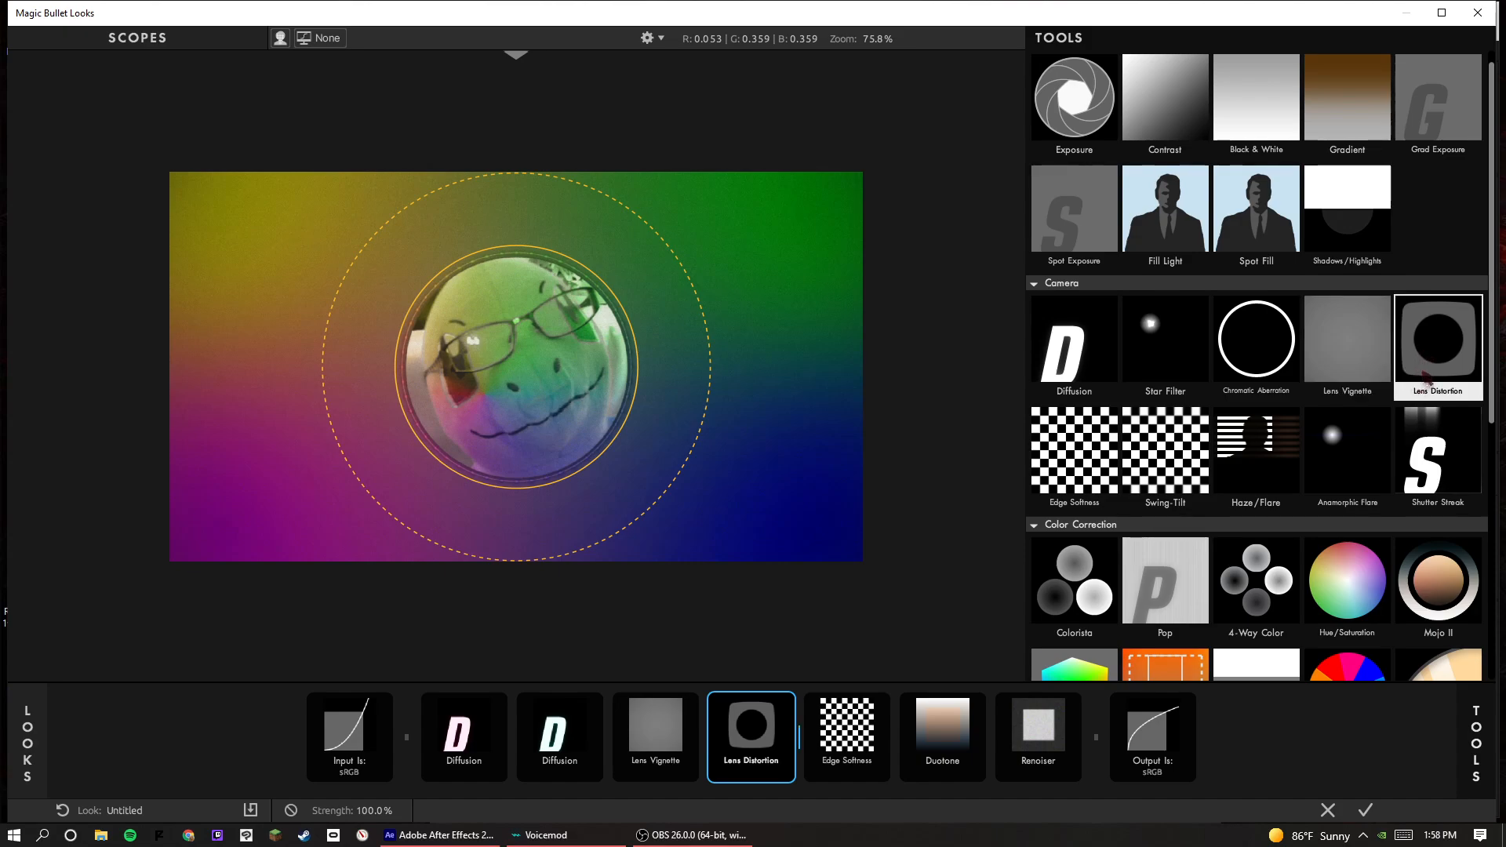
key(Delete)
- Add an Exposure tool at the start of the look chain and set its Stops to +0.10
scroll(1426, 390, up, 1)
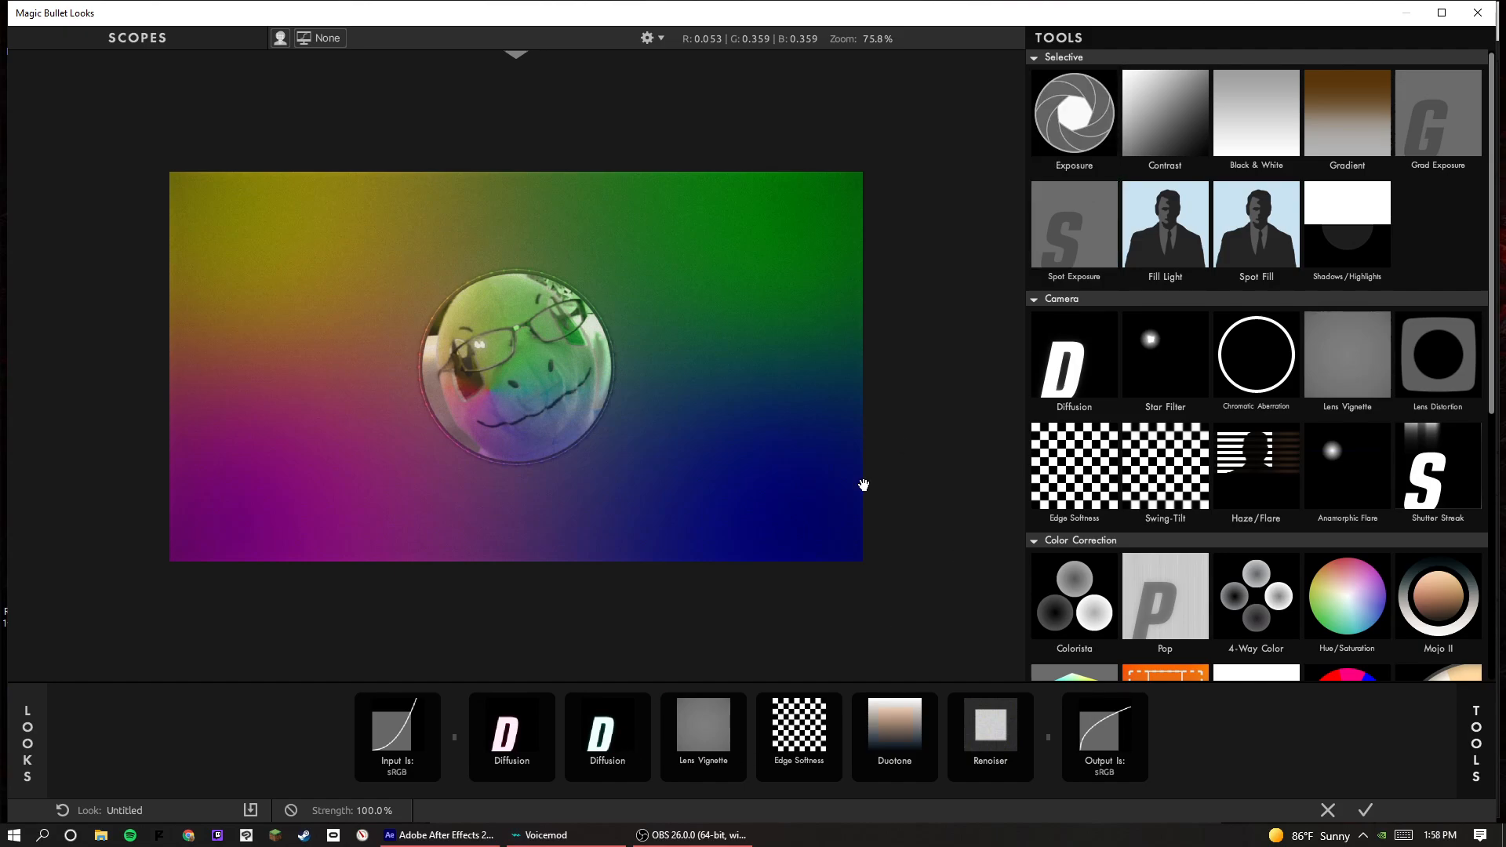
double_click(1074, 117)
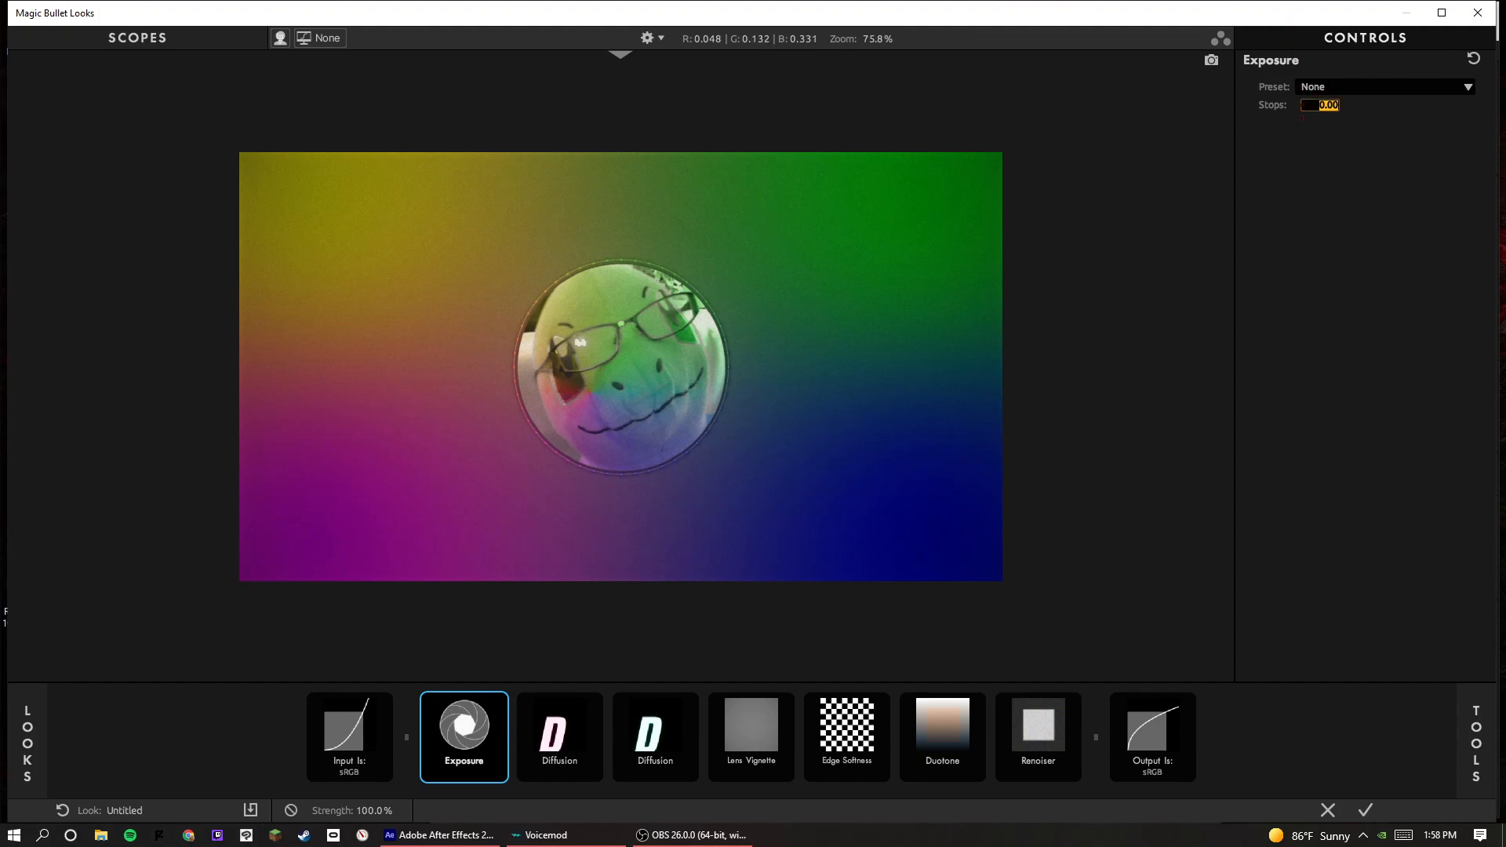
text(0.1)
key(Return)
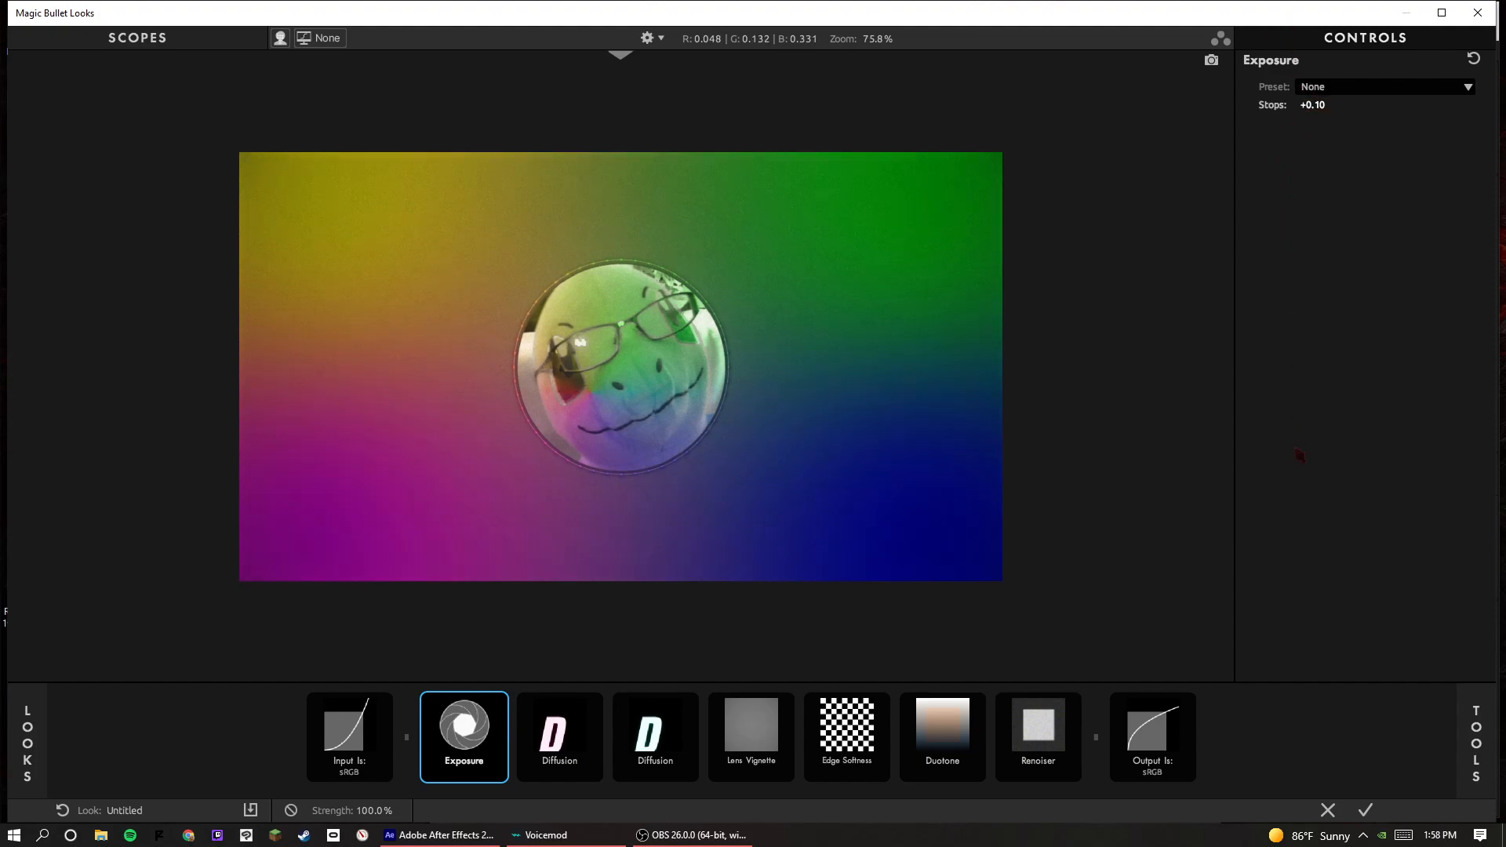
- Try the 2-Strip Process film tool after the Renoiser once more and remove it
click(1475, 729)
scroll(1389, 510, down, 8)
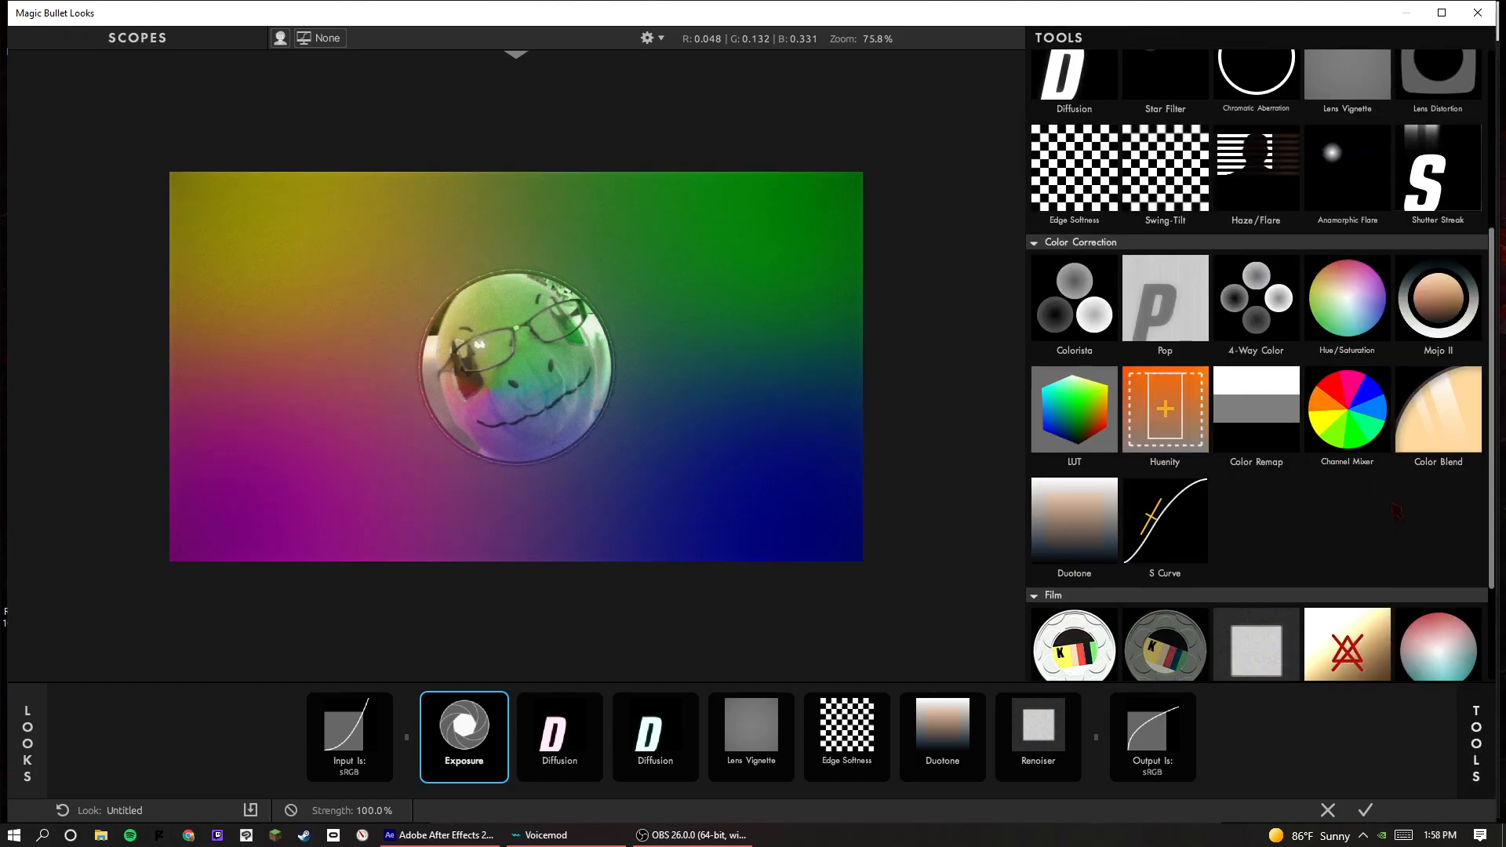
scroll(1390, 511, down, 2)
double_click(1397, 585)
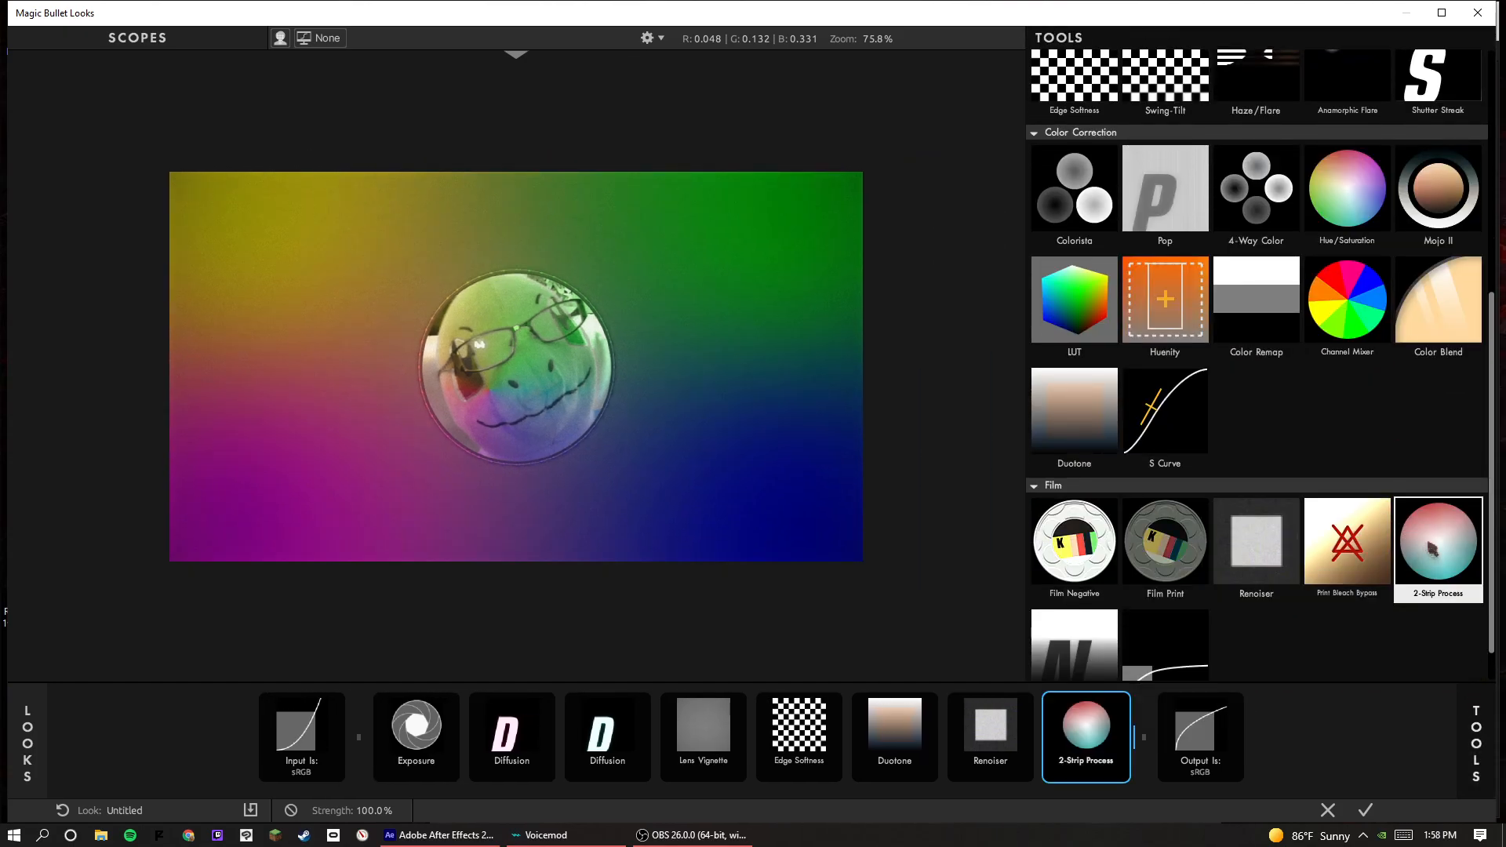
key(Delete)
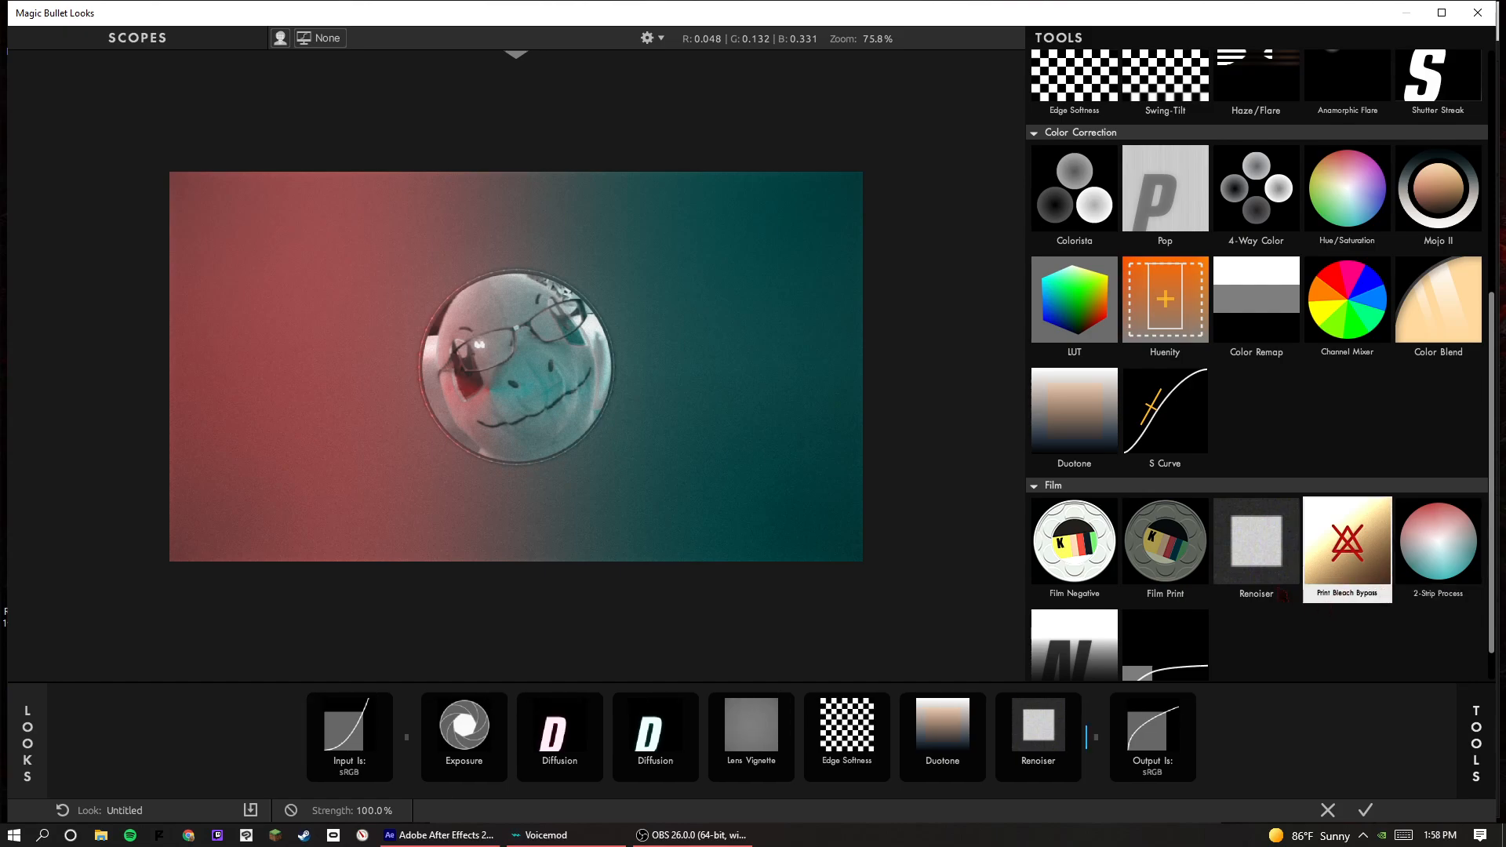
click(1265, 587)
key(Delete)
- Add a second Duotone with highlight colour R 1.000, G 0.120, B 0.226 and shadow colour R 0.898, G 0.058, B 1.000
click(1081, 410)
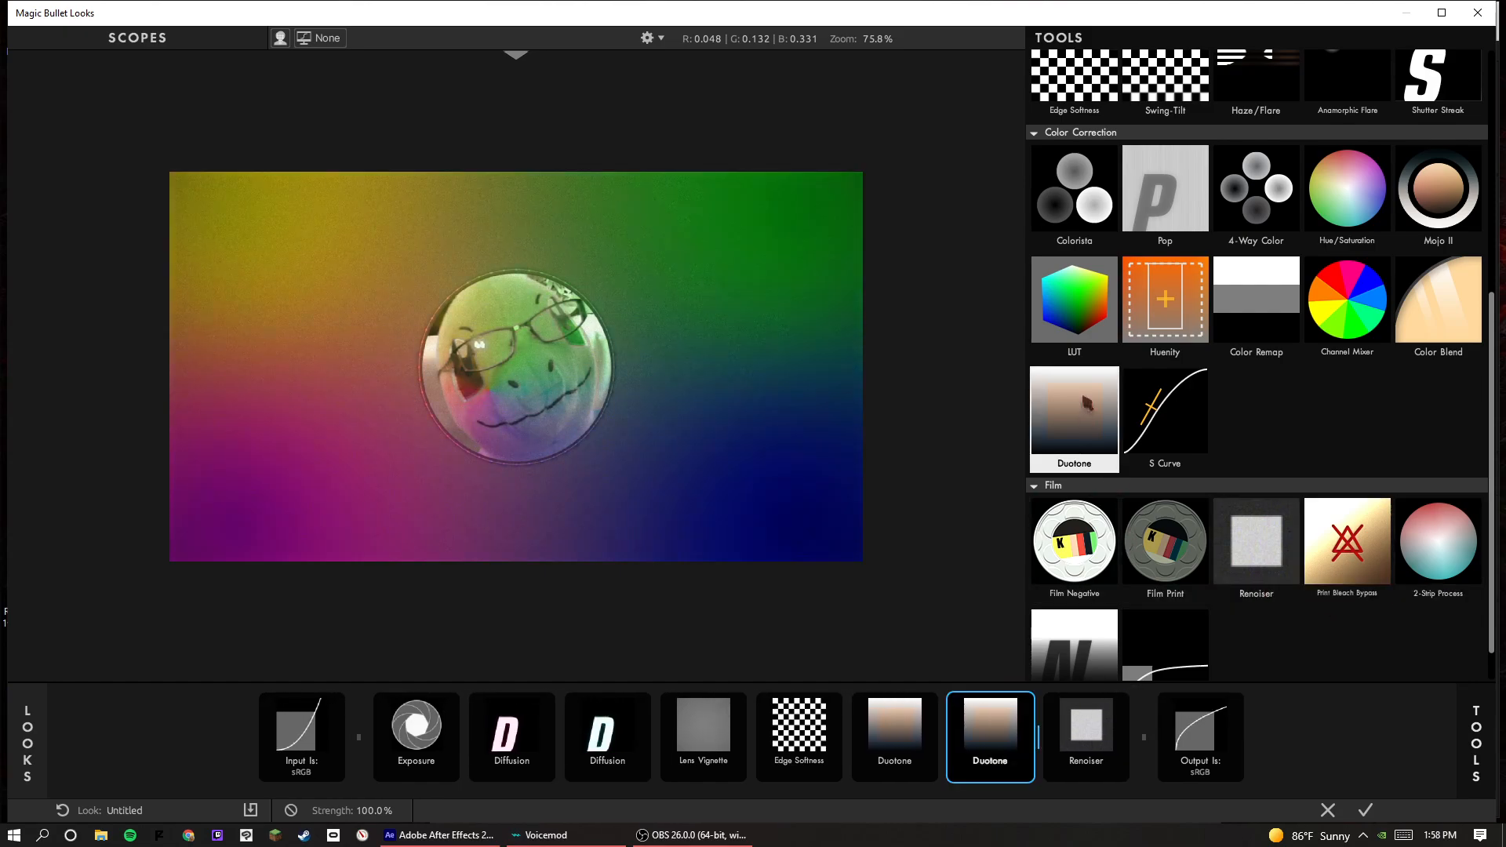
click(1011, 725)
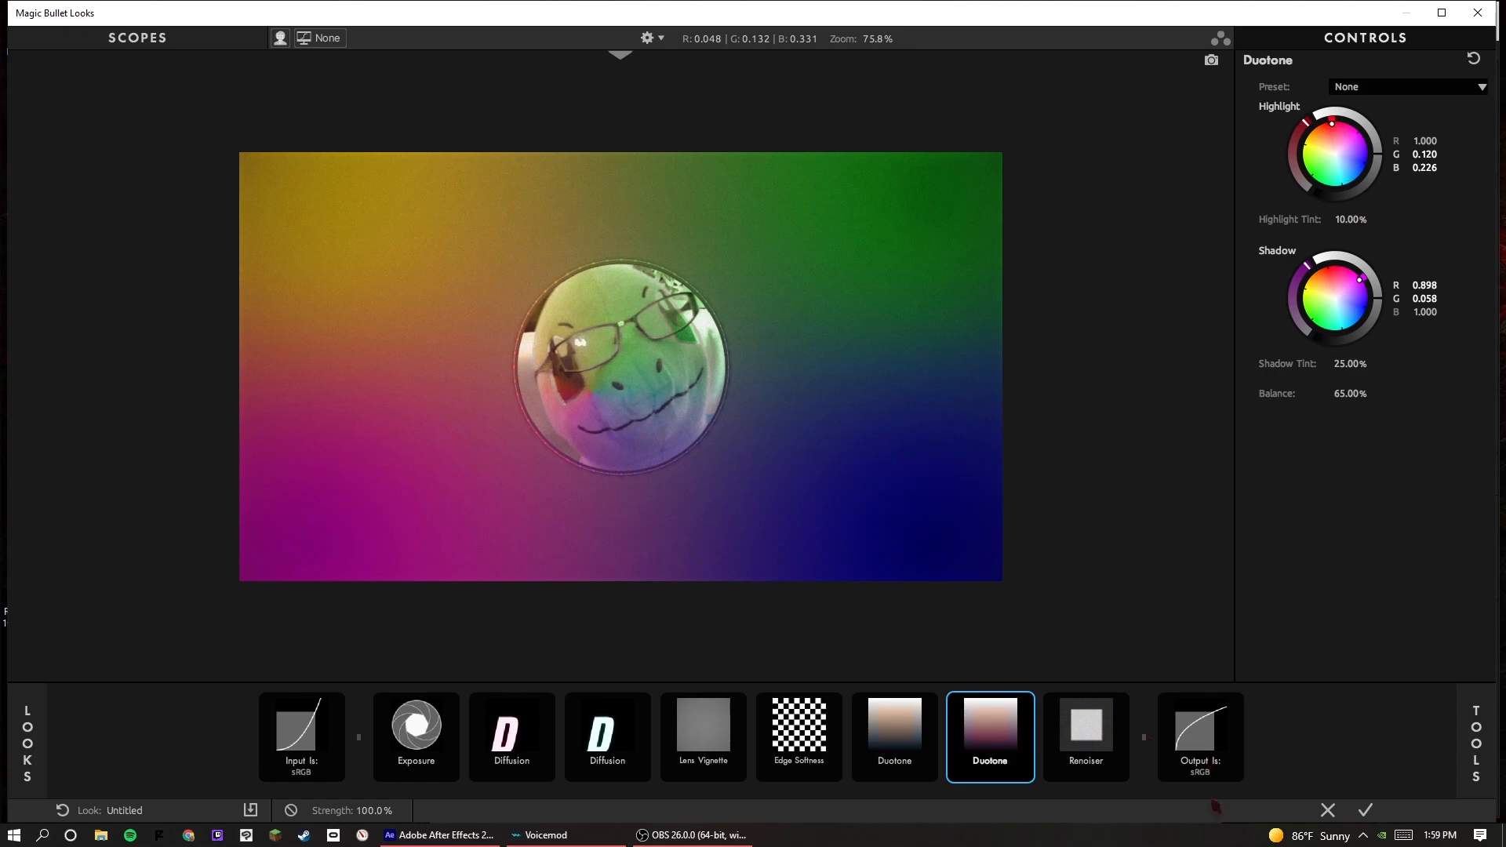
- Add an S Curve before the Renoiser with Contrast about 0.997, Midpoint about 0.805 and Brightness about 0.140
click(1476, 743)
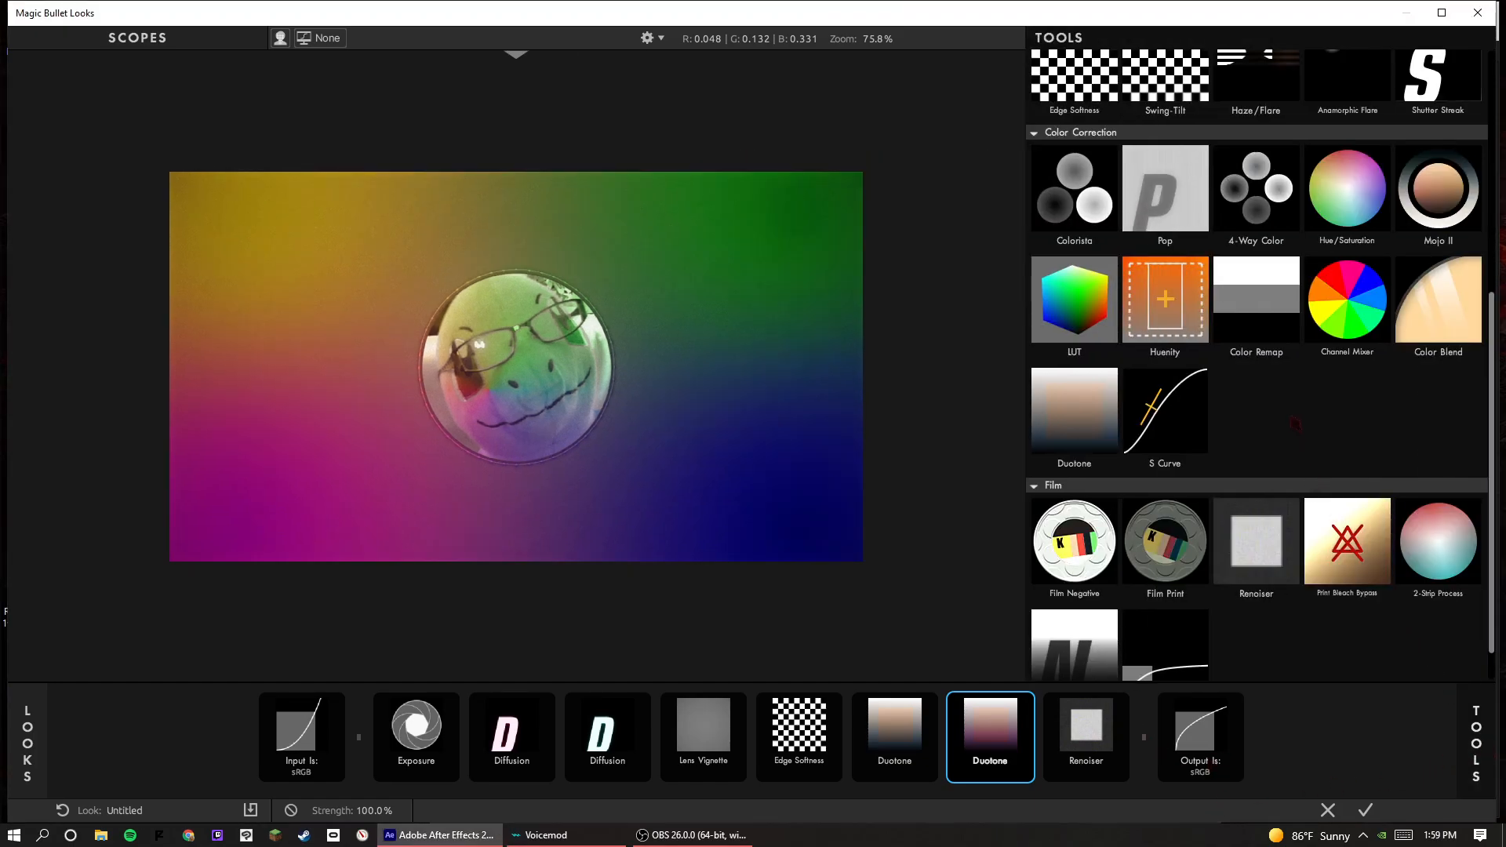
scroll(1429, 417, up, 1)
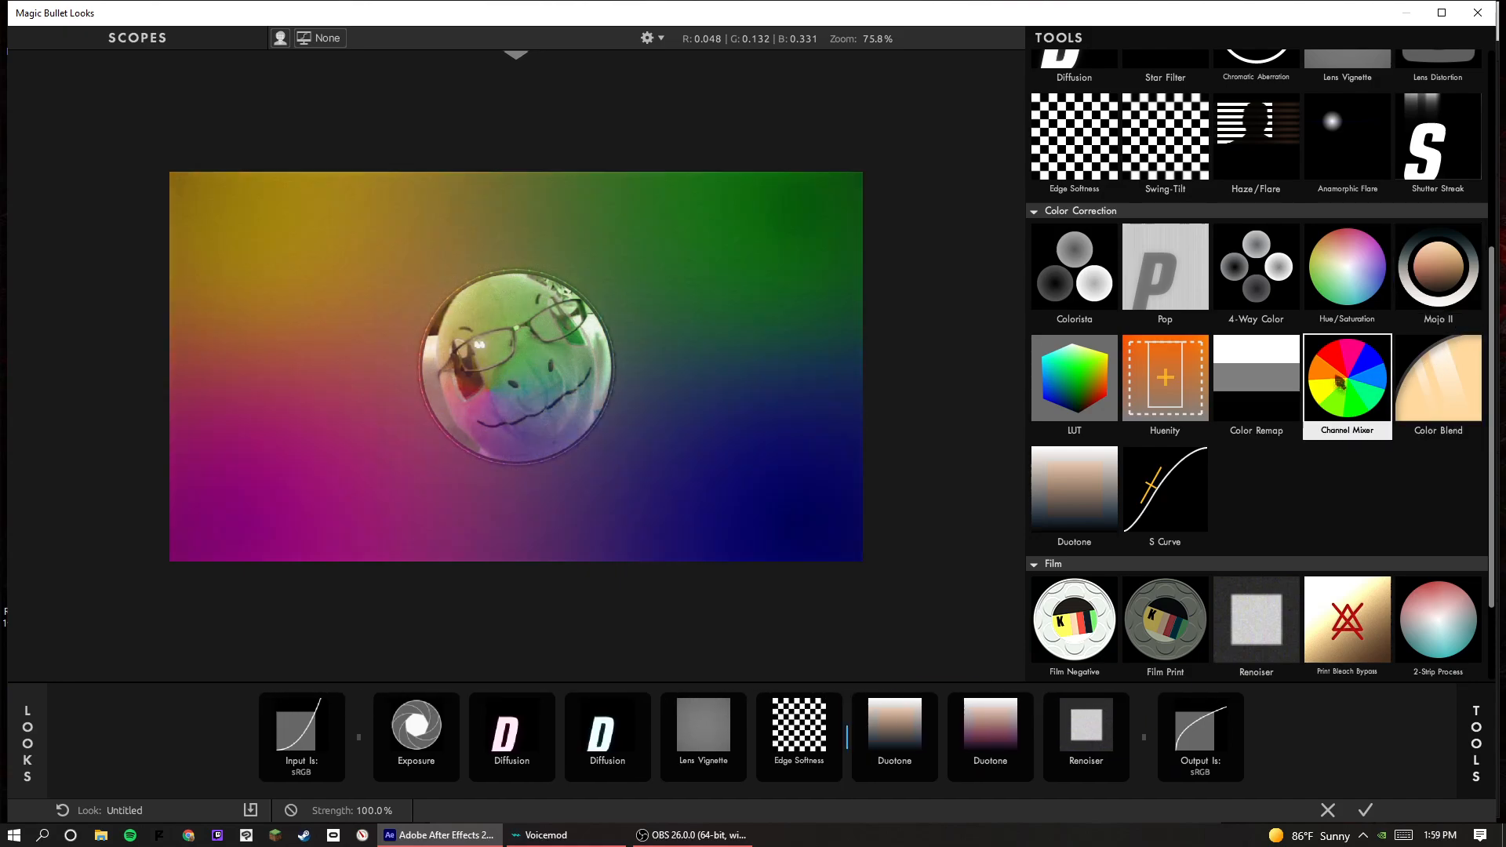
drag(1165, 490, 1038, 737)
drag(1330, 210, 1412, 280)
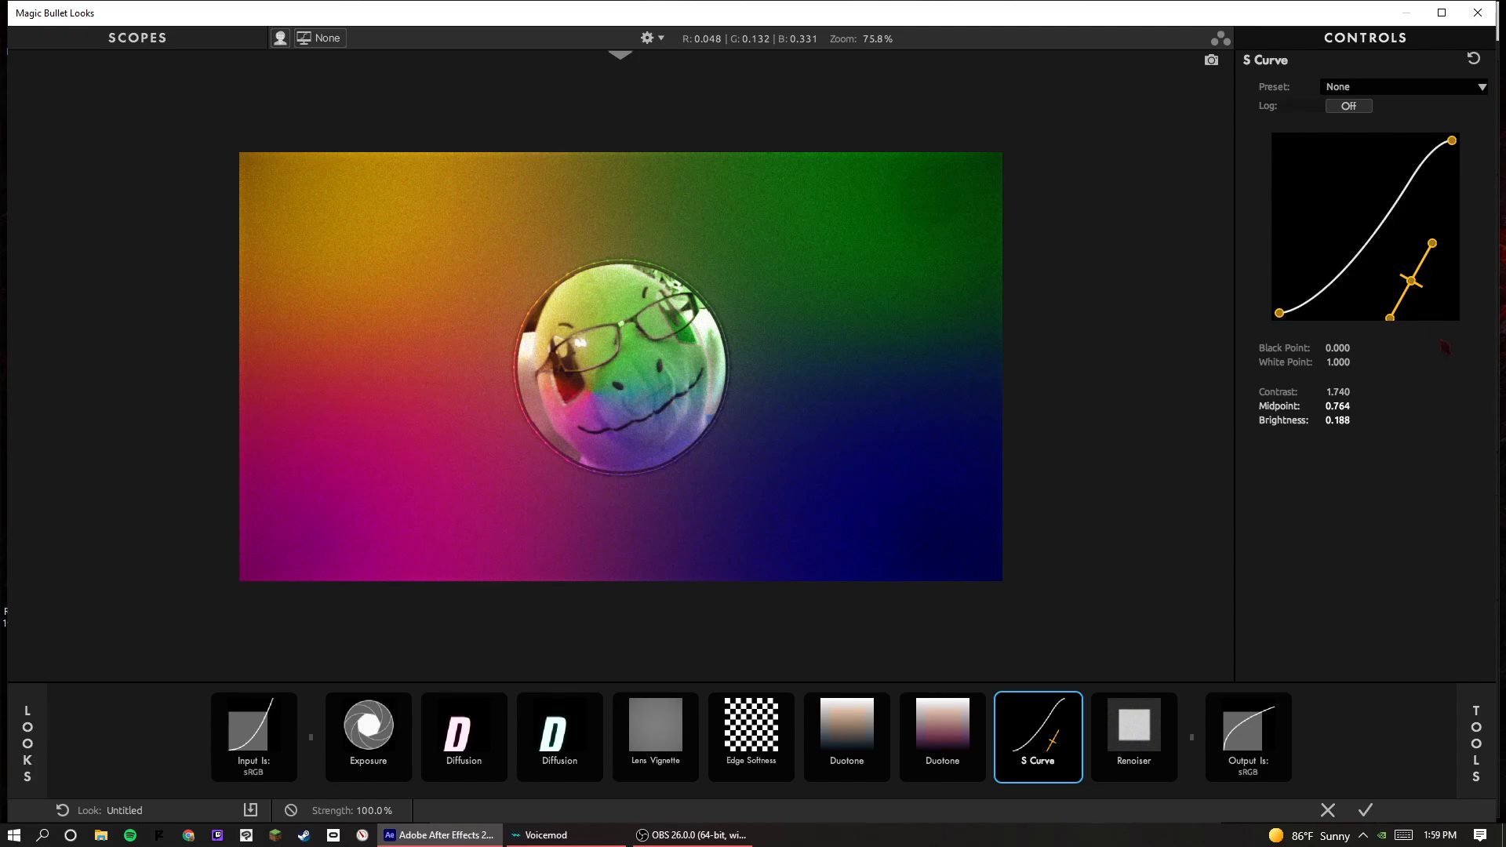
drag(1437, 252, 1442, 254)
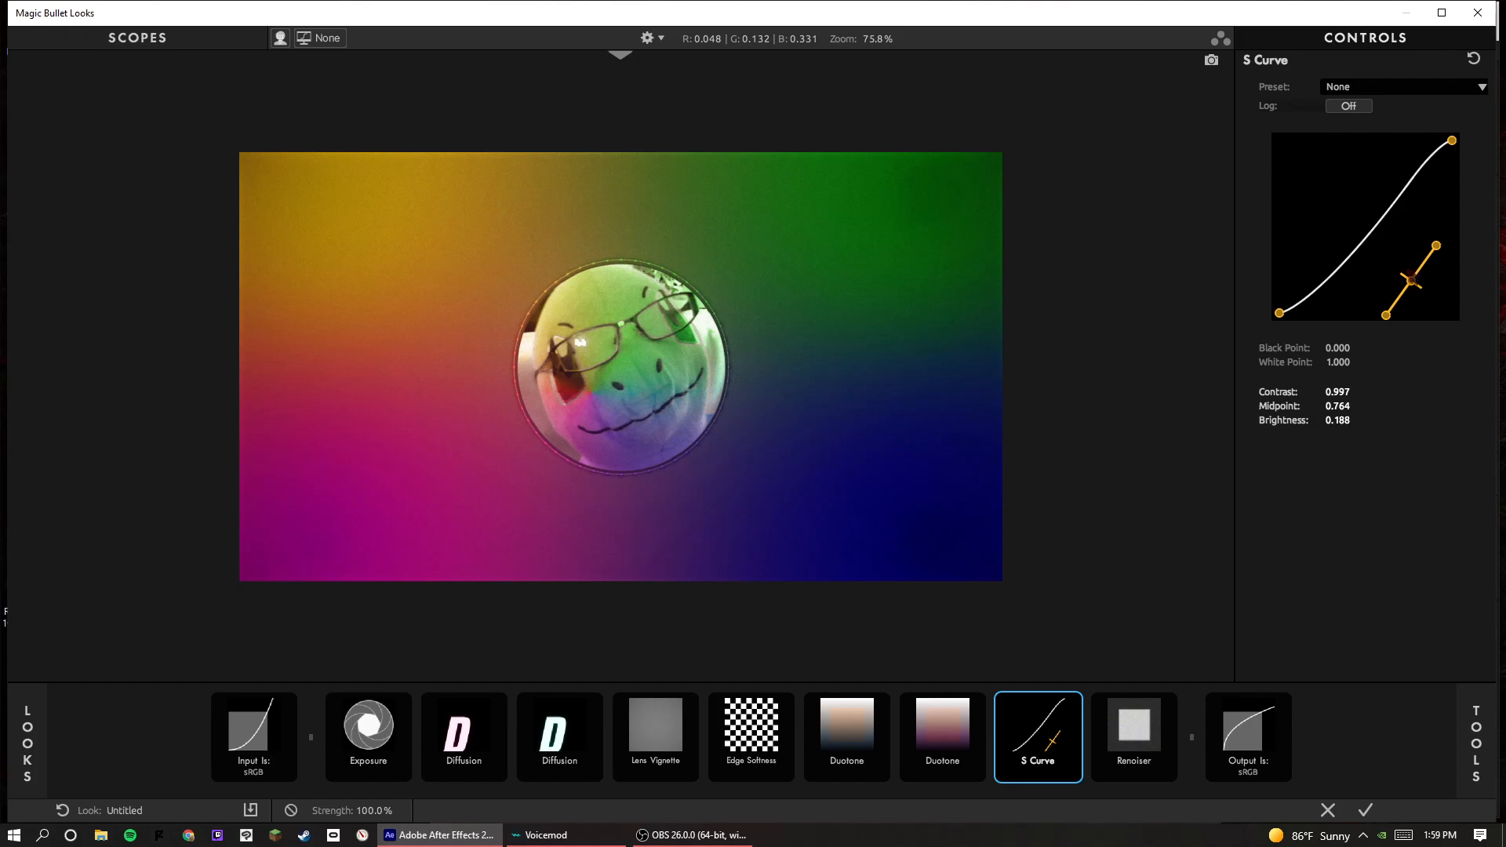
drag(1411, 280, 1418, 289)
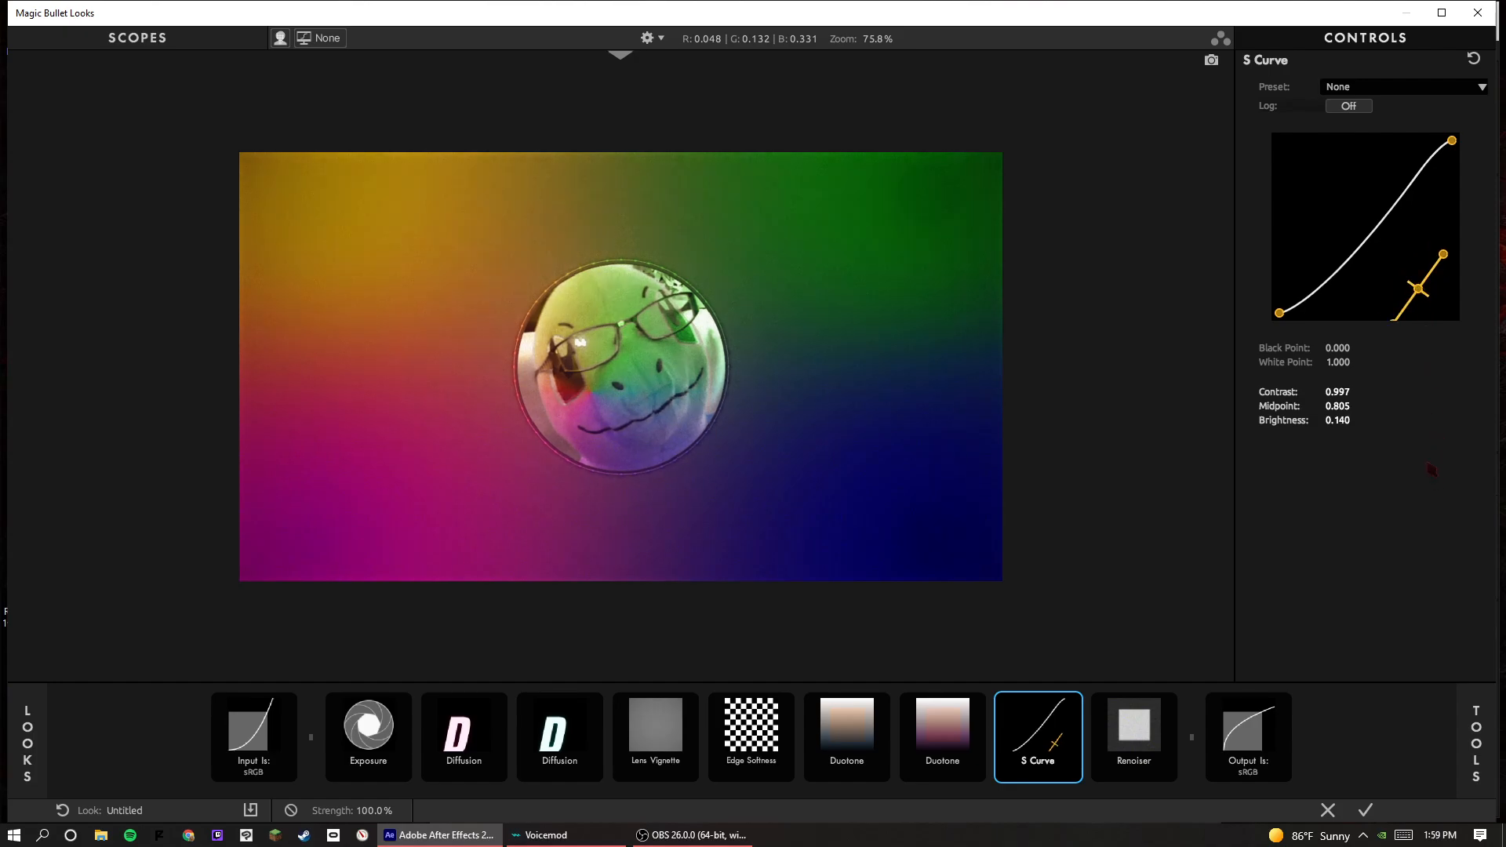
- Apply the finished look to the adjustment layer and preview the composition from the start
click(1366, 810)
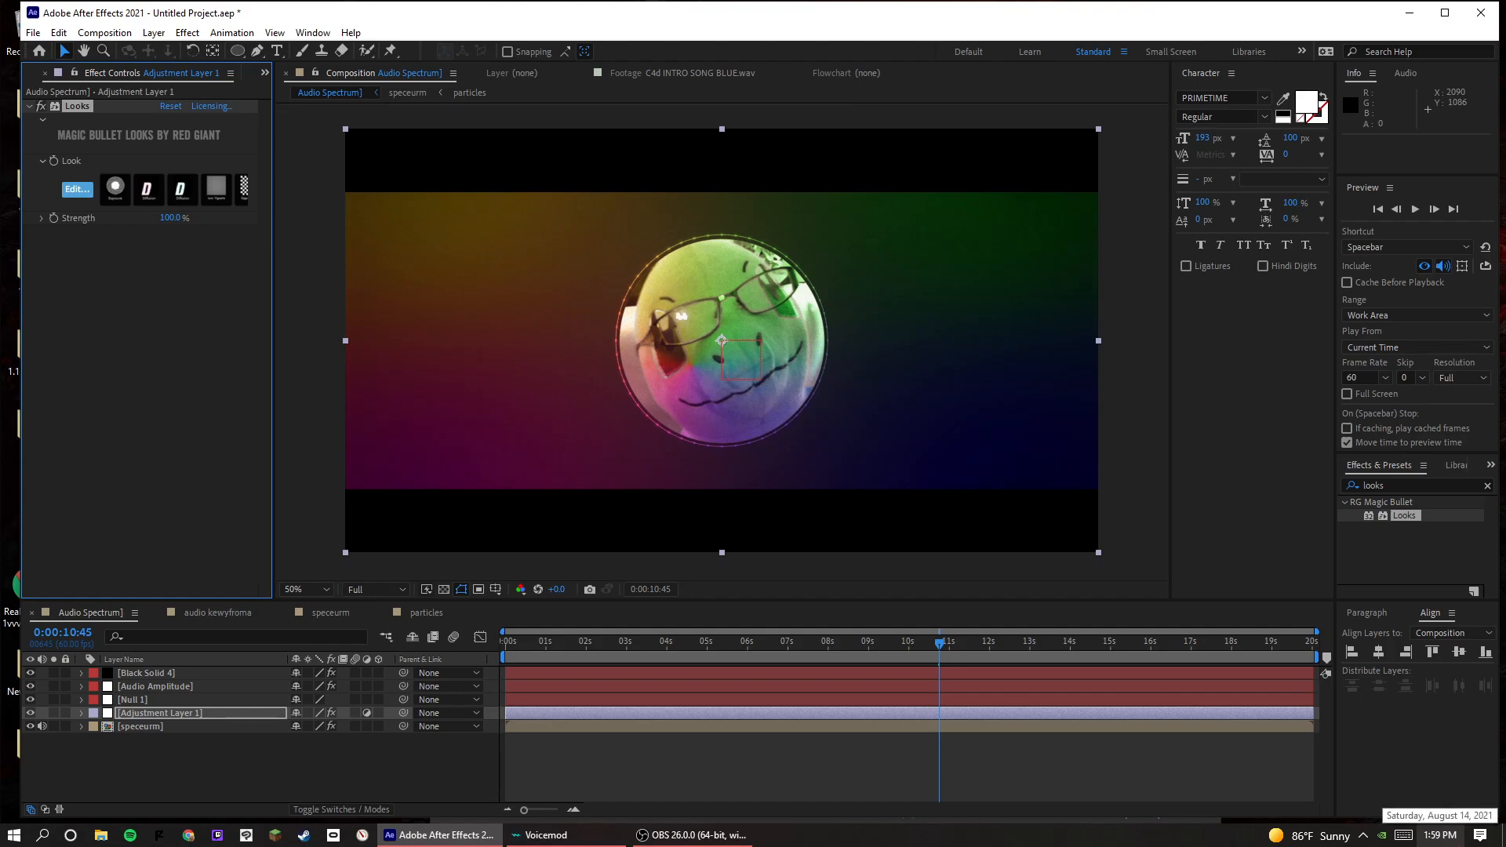
key(space)
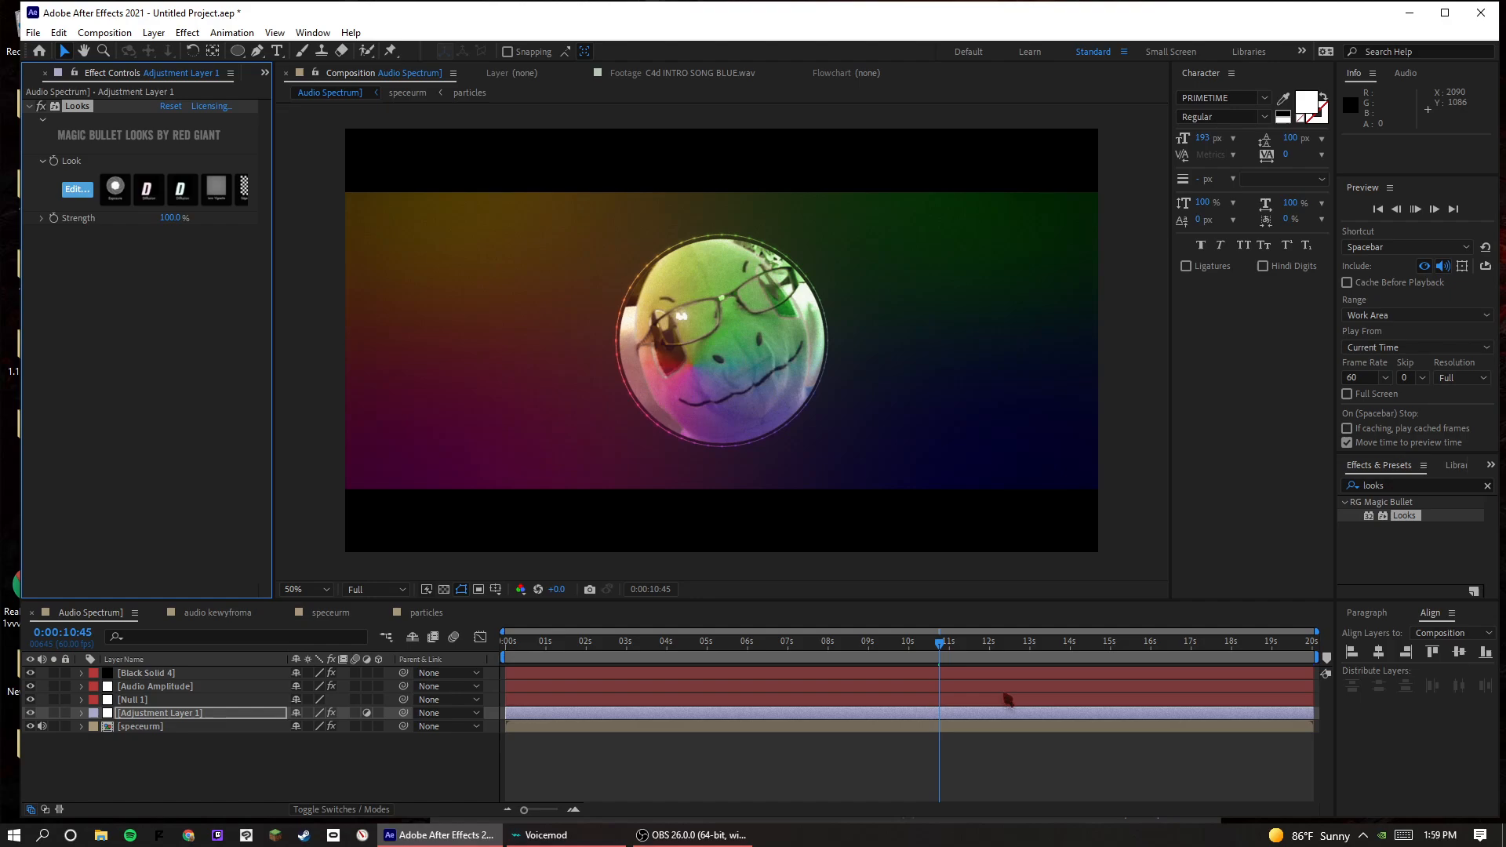
drag(941, 650, 321, 624)
key(space)
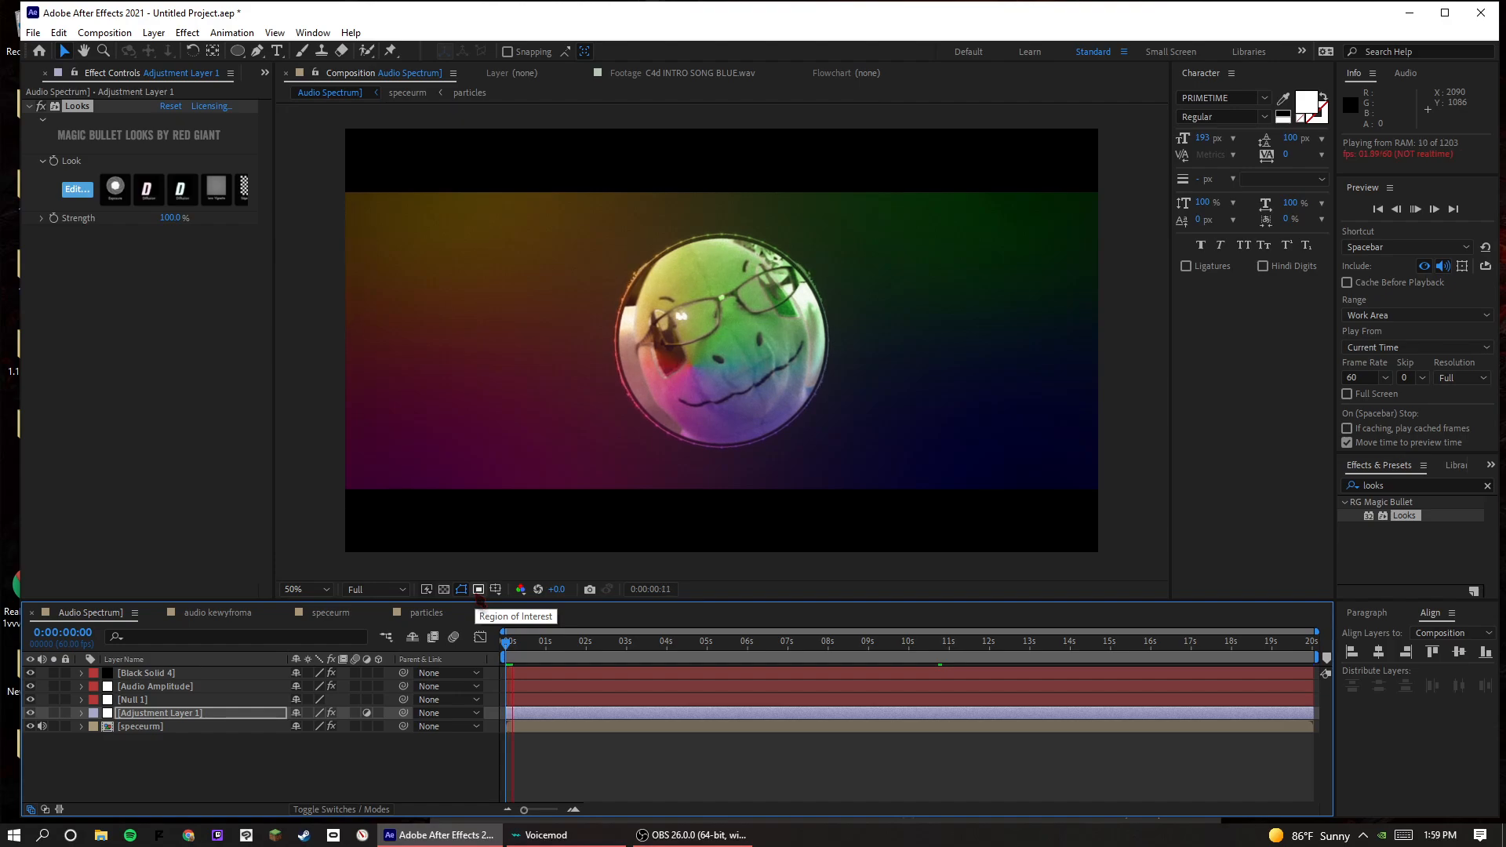
click(690, 834)
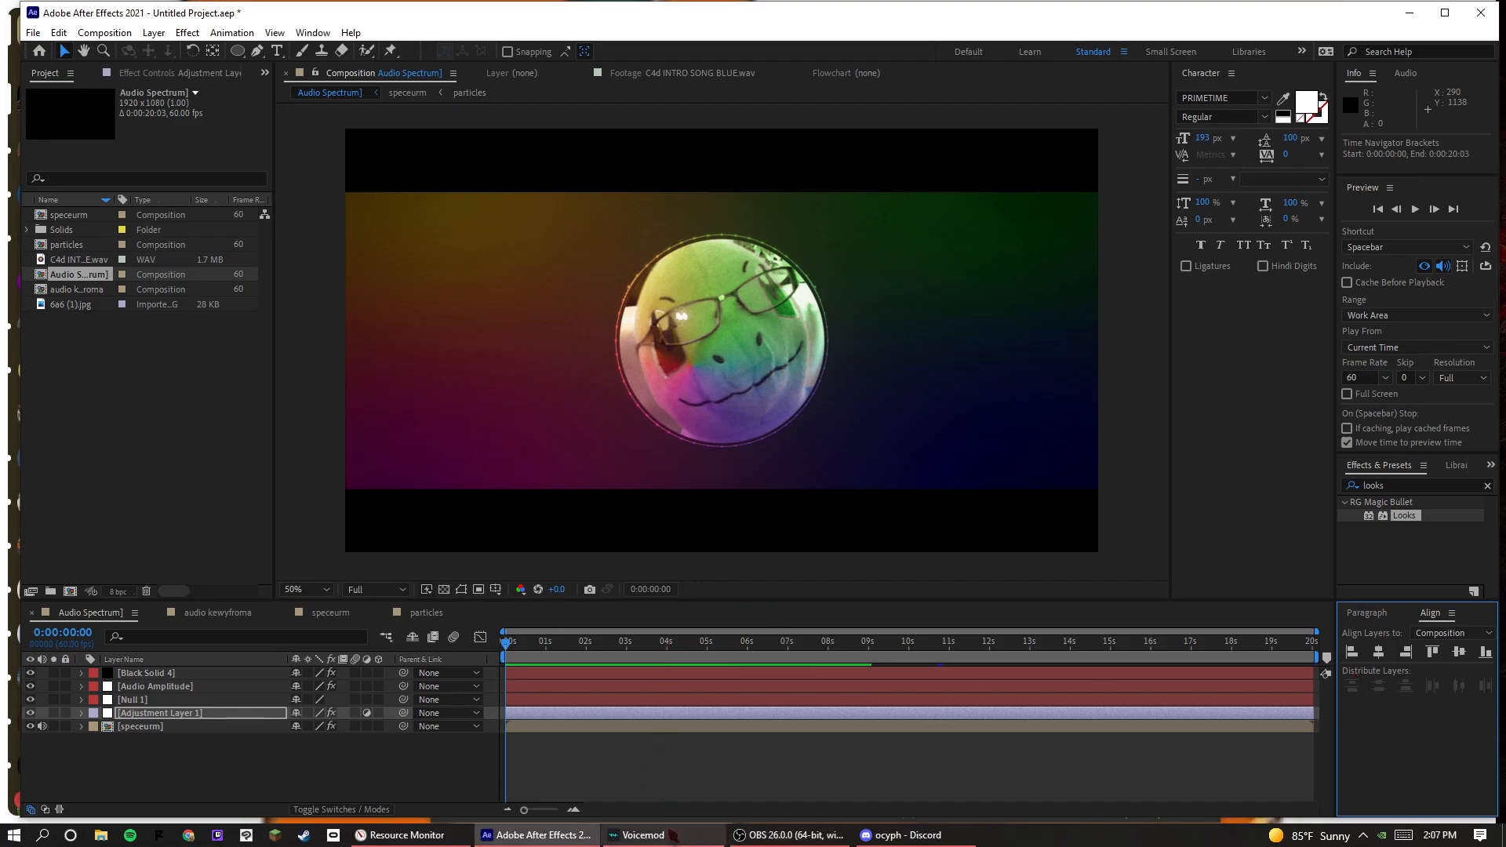
- Preview the composition from the start and move the current time to 0:00:03:03
key(space)
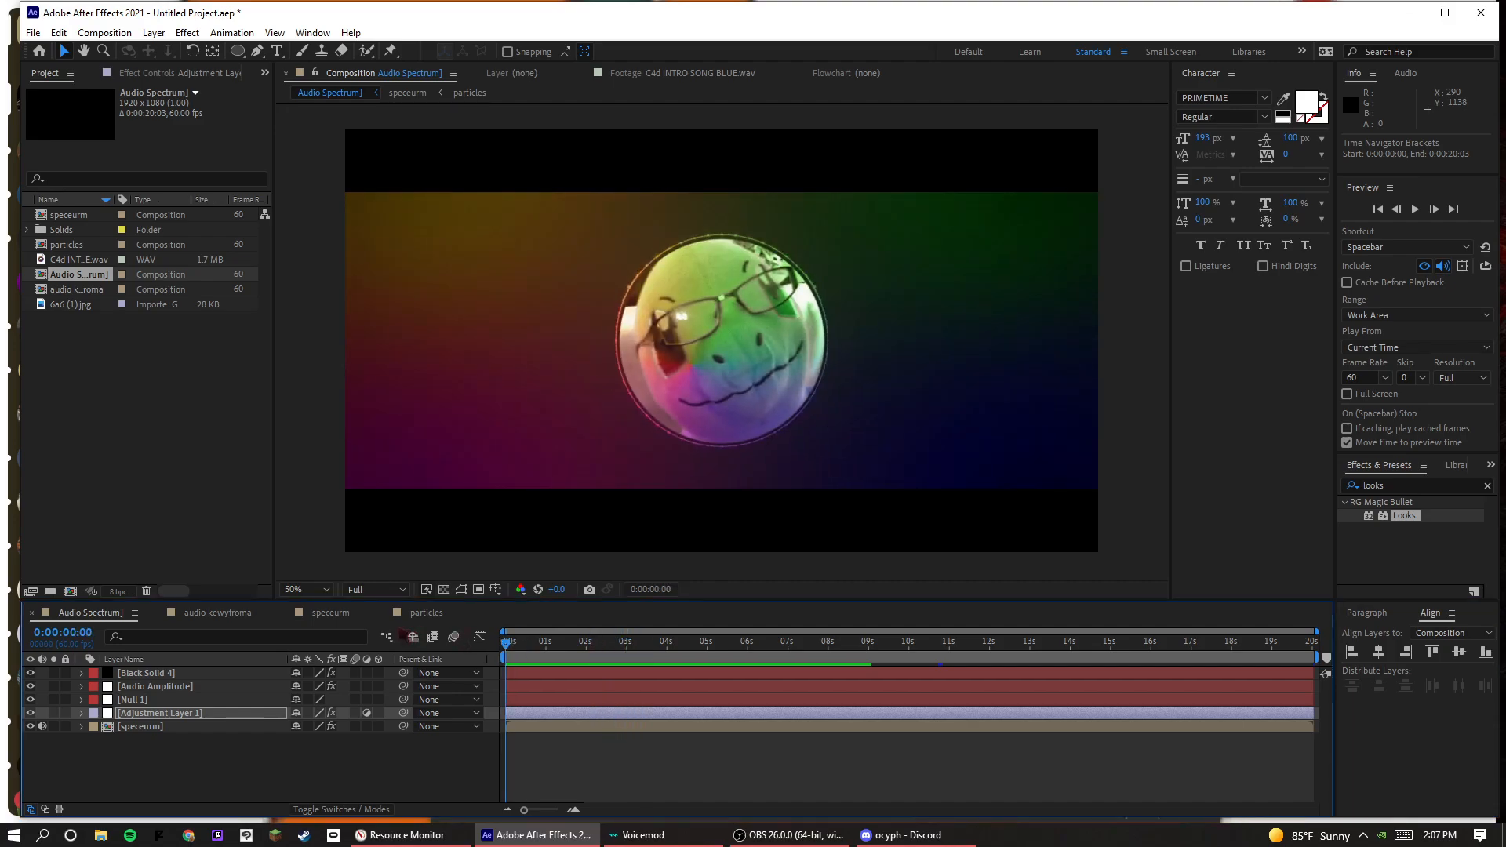
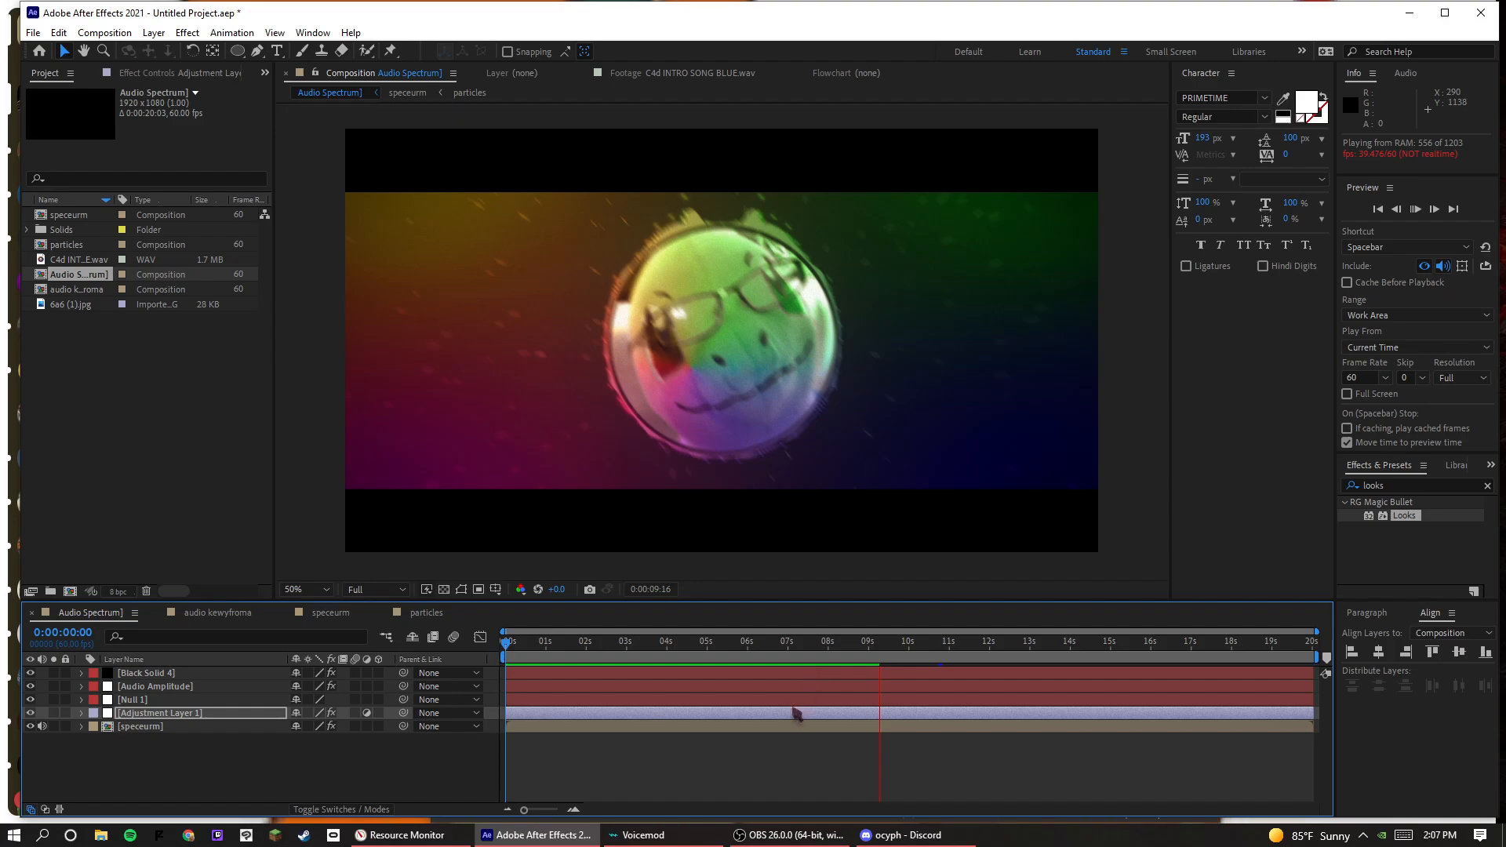
key(space)
drag(777, 643, 628, 639)
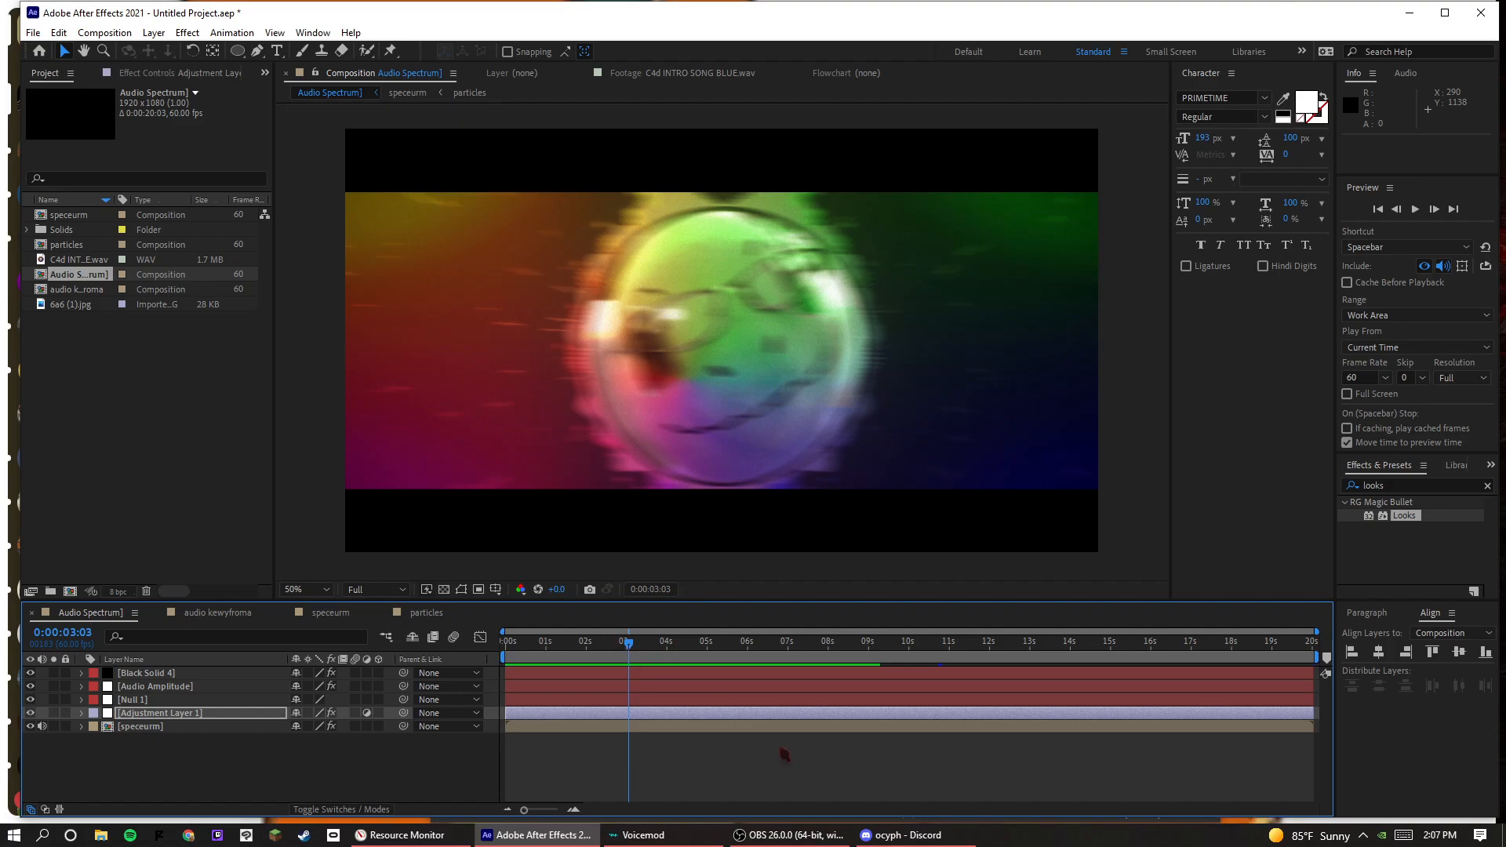
- Try a new adjustment layer for the RSMB motion blur effect, search the effects for rsmb, and delete the layer
right_click(736, 749)
mouse_move(781, 566)
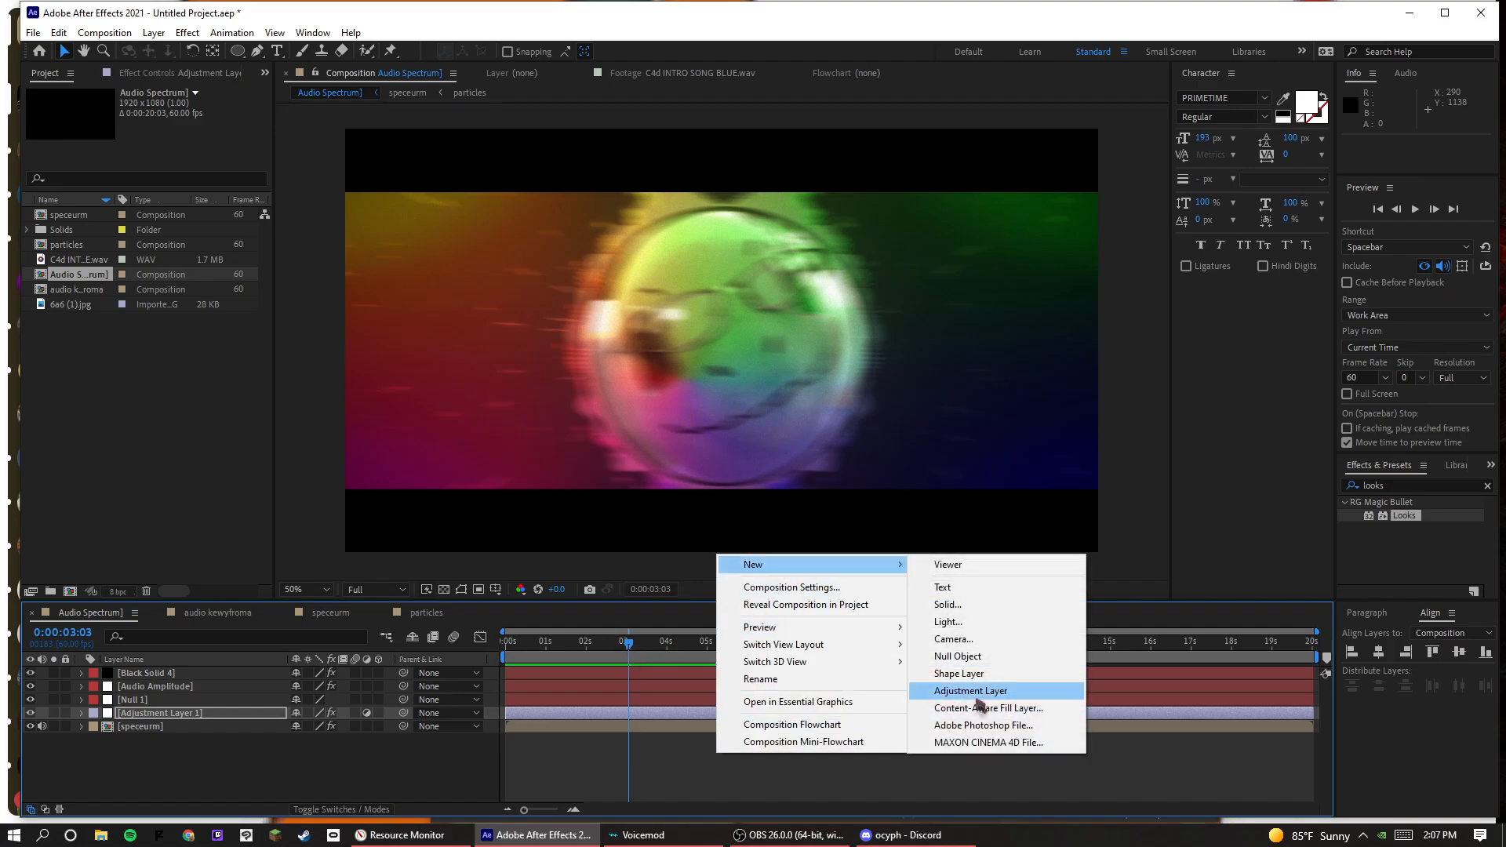
click(976, 694)
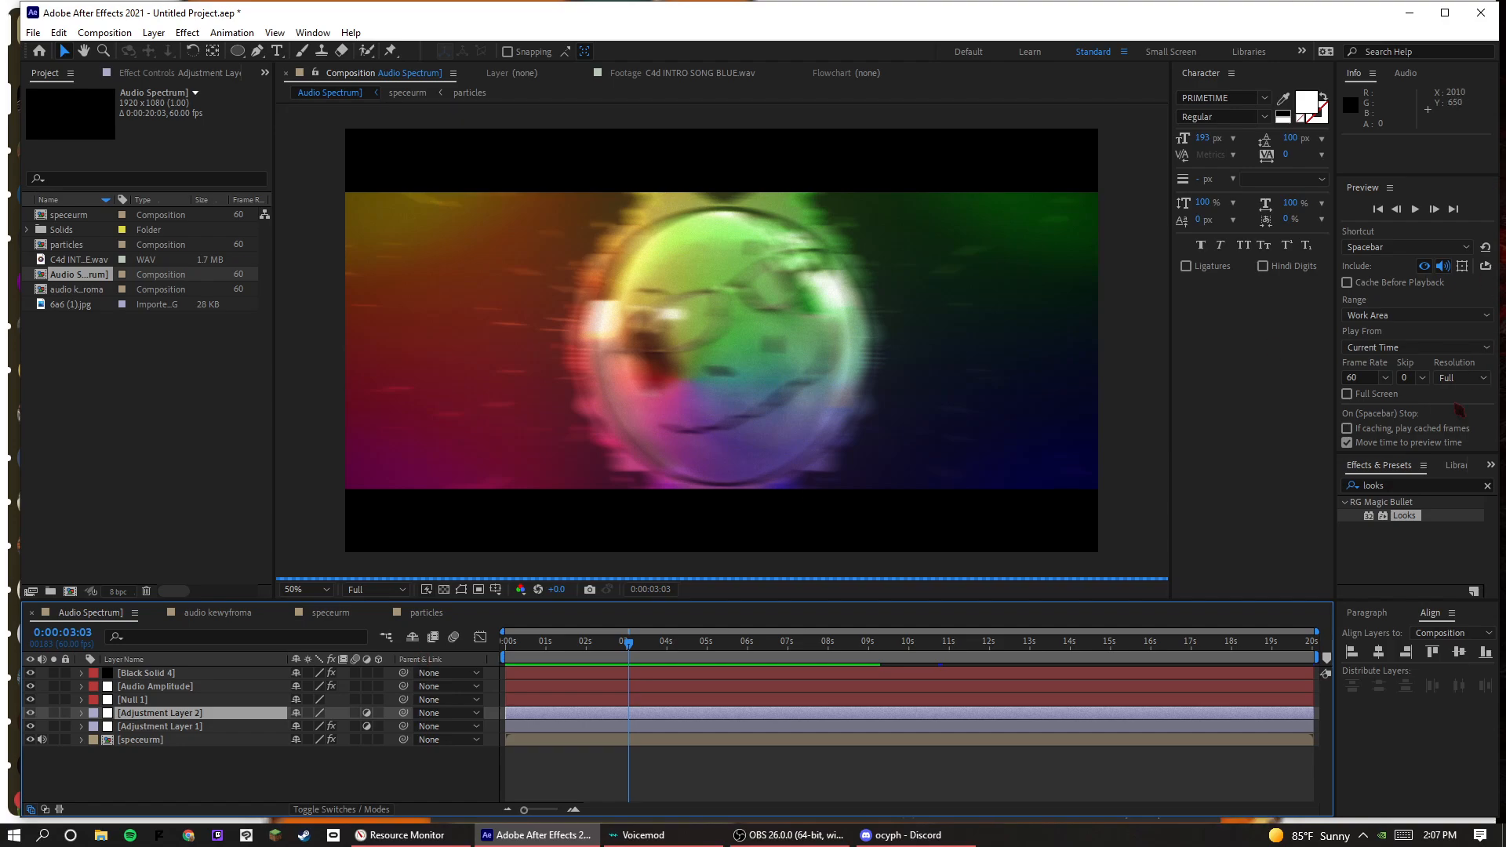
click(1396, 486)
text(rsmg)
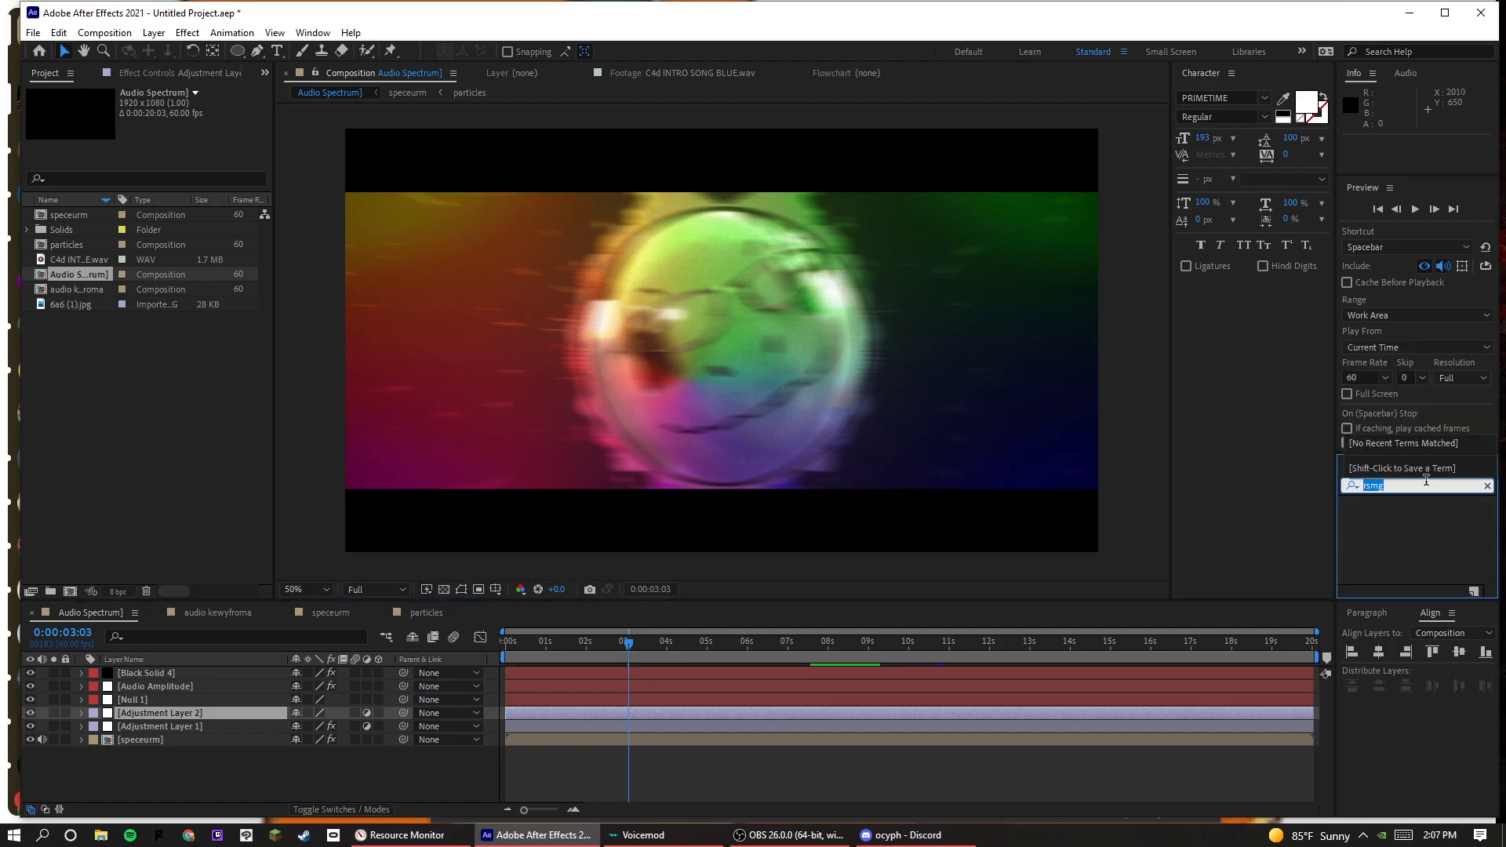
text(t)
text(rsmb)
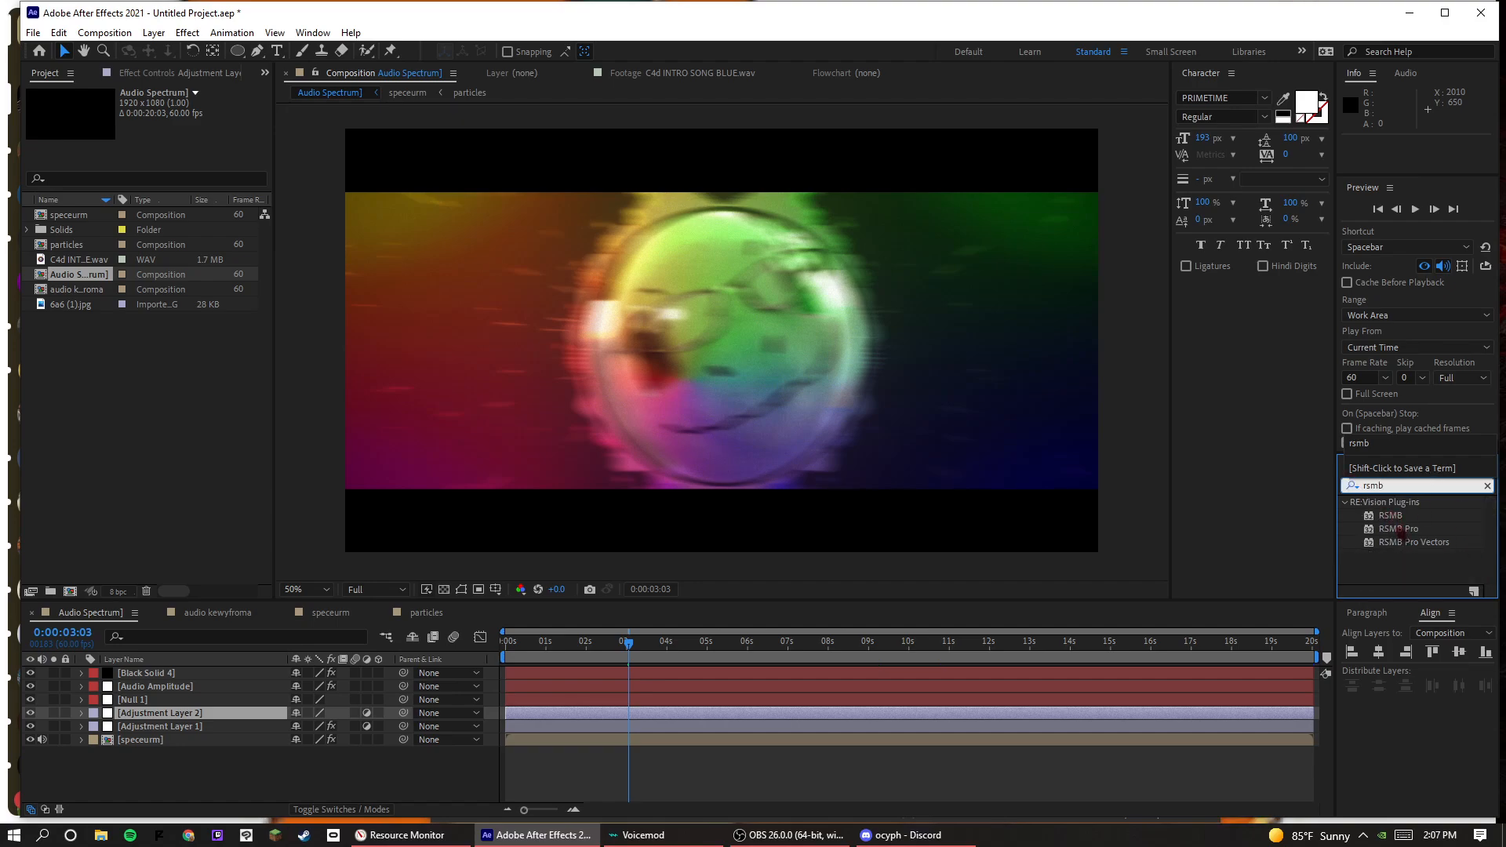
key(ctrl+a)
key(BackSpace)
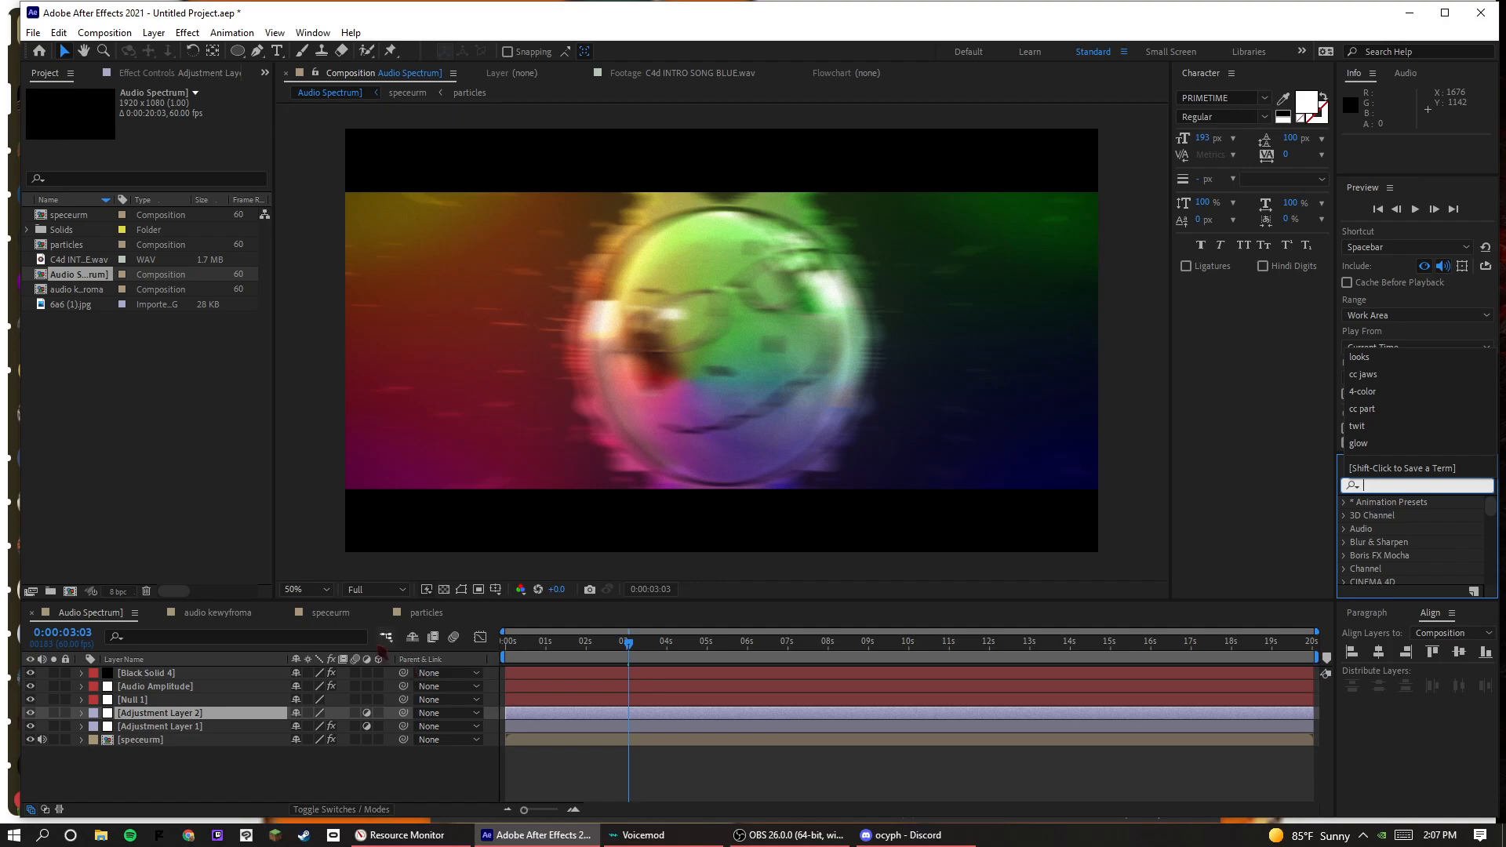
click(238, 717)
key(Delete)
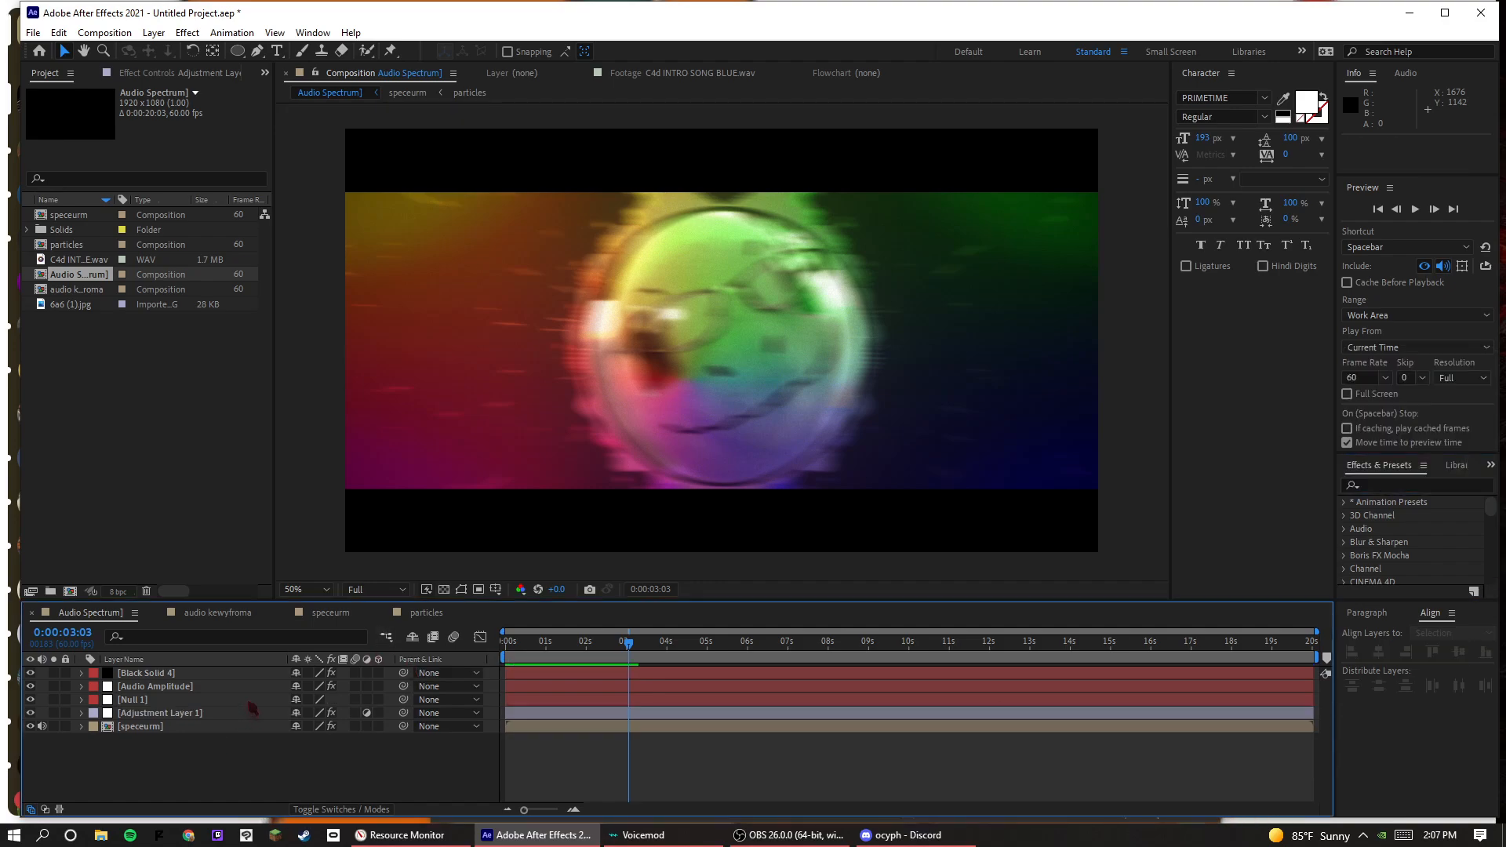
- Preview a short stretch of the composition around the two-second mark
drag(589, 657, 542, 627)
key(space)
key(space)
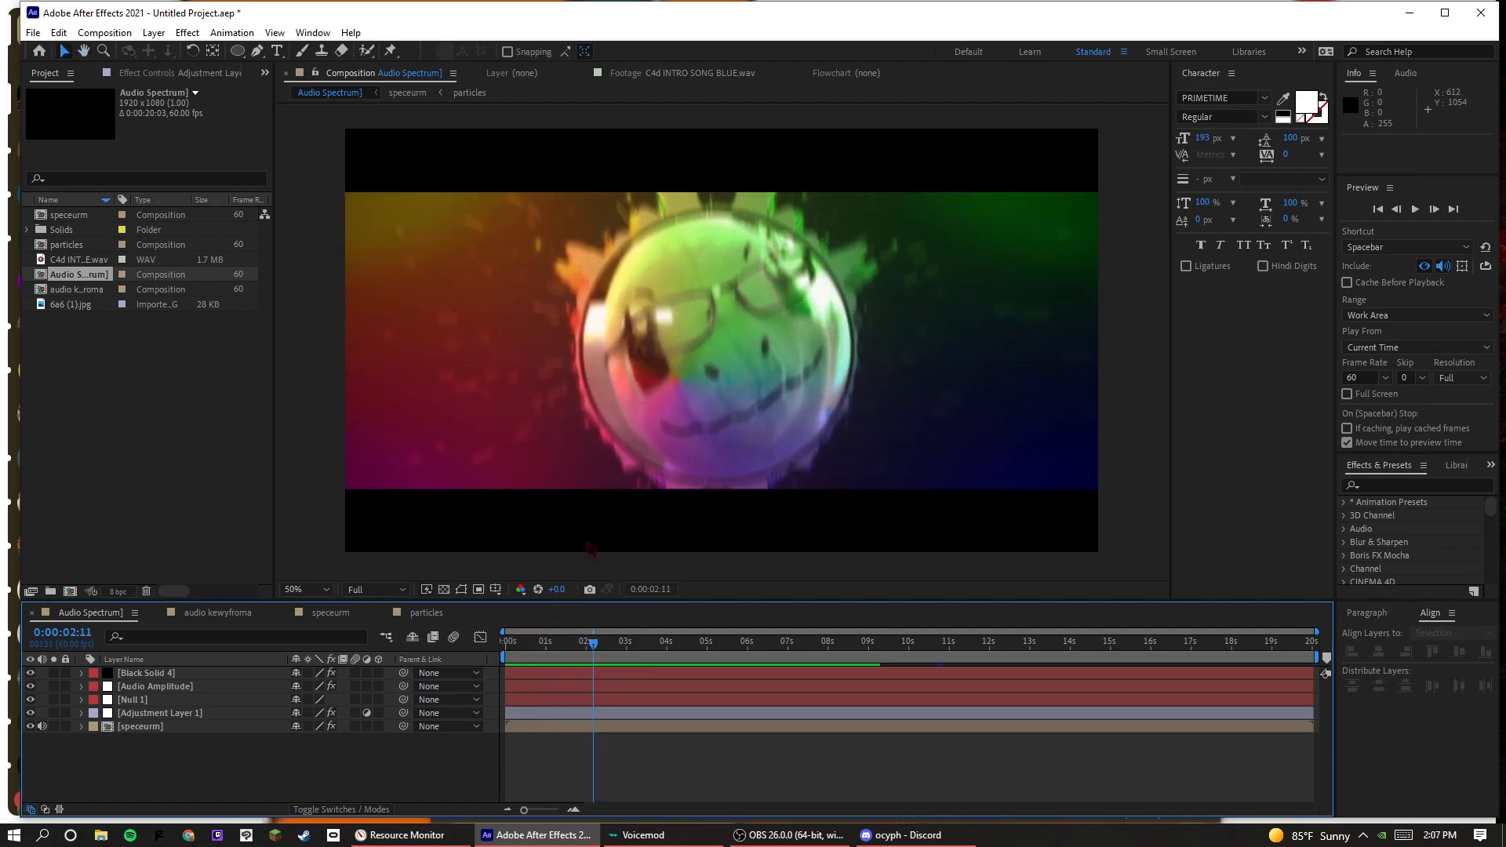
- Add a black 1920 x 1080 px solid above all layers of the Audio Spectrum composition
right_click(399, 748)
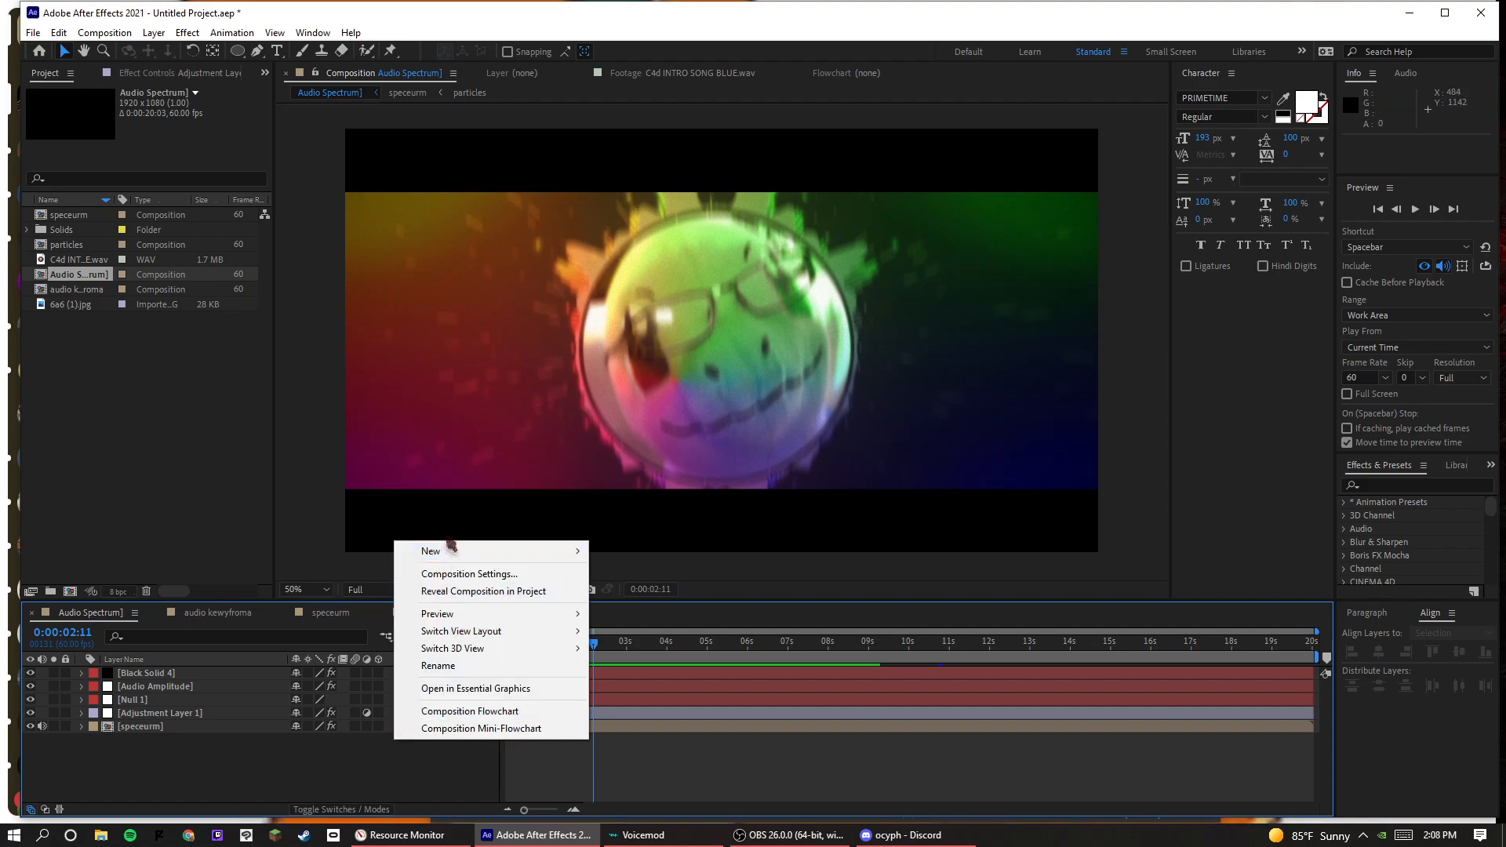
mouse_move(453, 550)
click(625, 591)
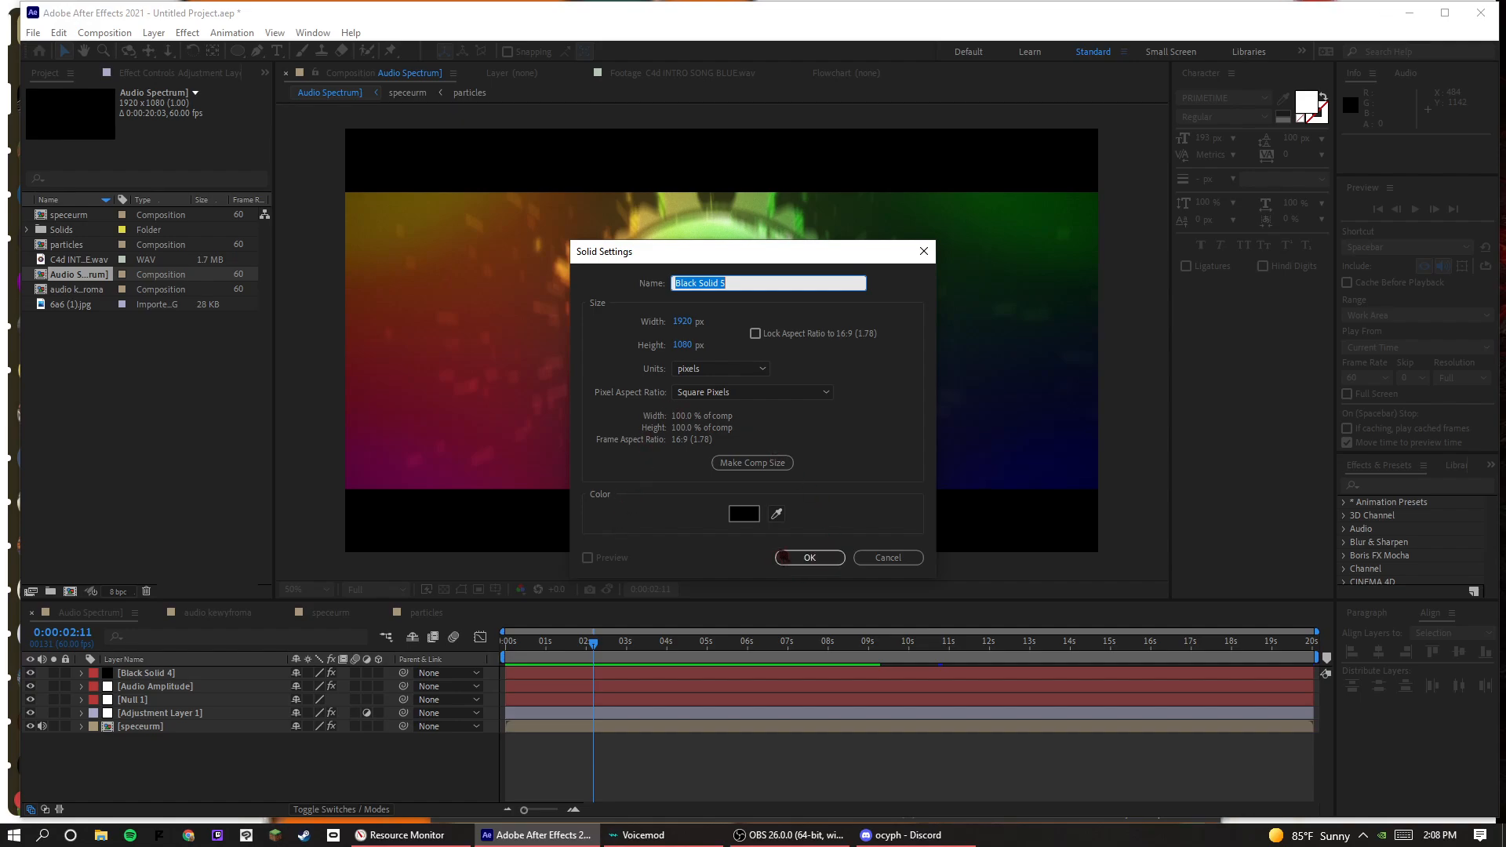
click(784, 558)
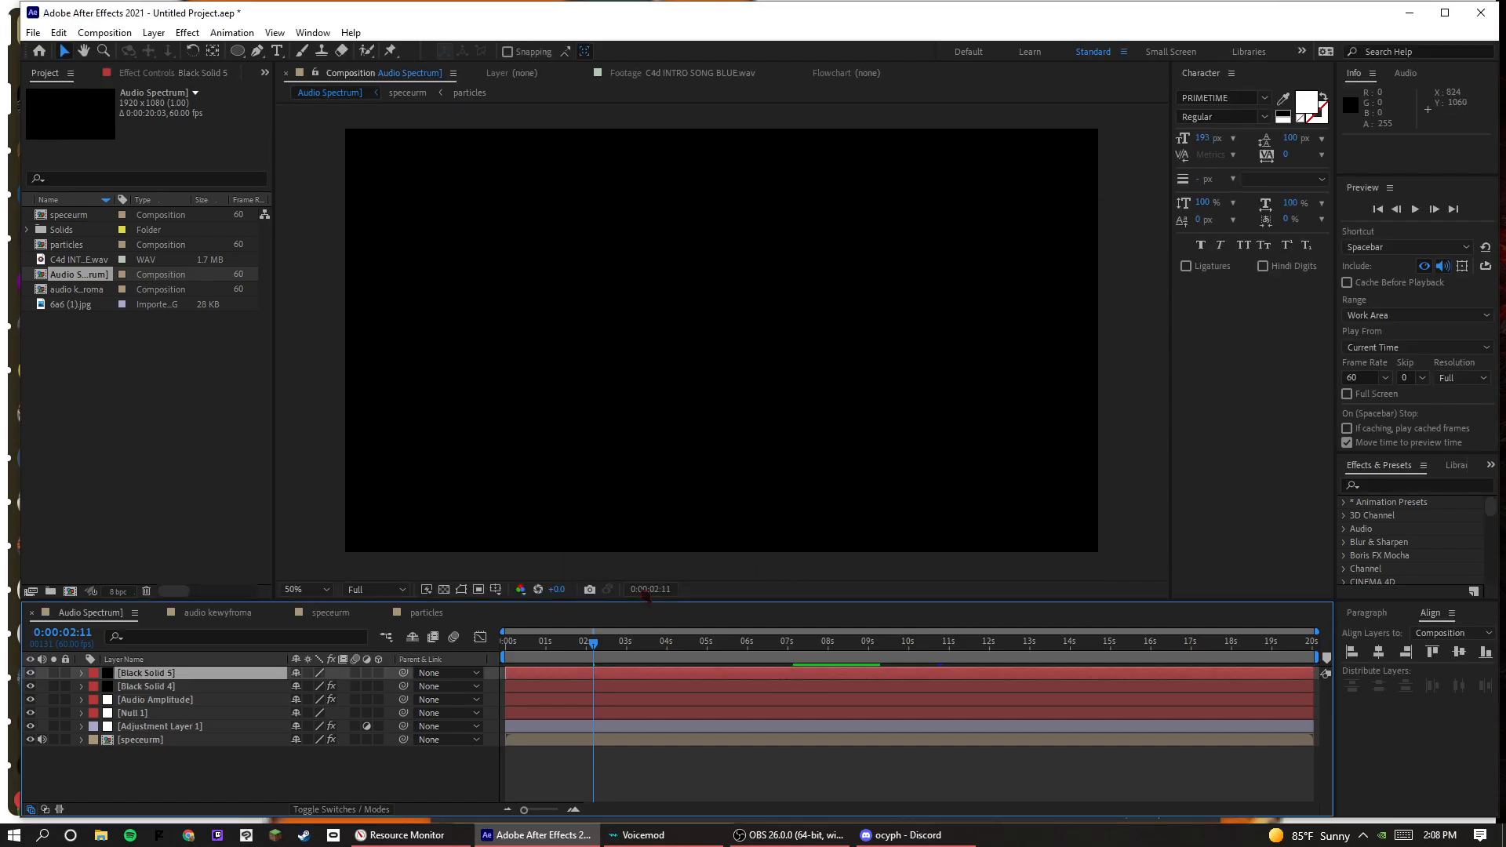
- Keyframe the new black solid's opacity at 100% at 0:00:00:00 and 0% at 0:00:01:32
key(t)
key(Home)
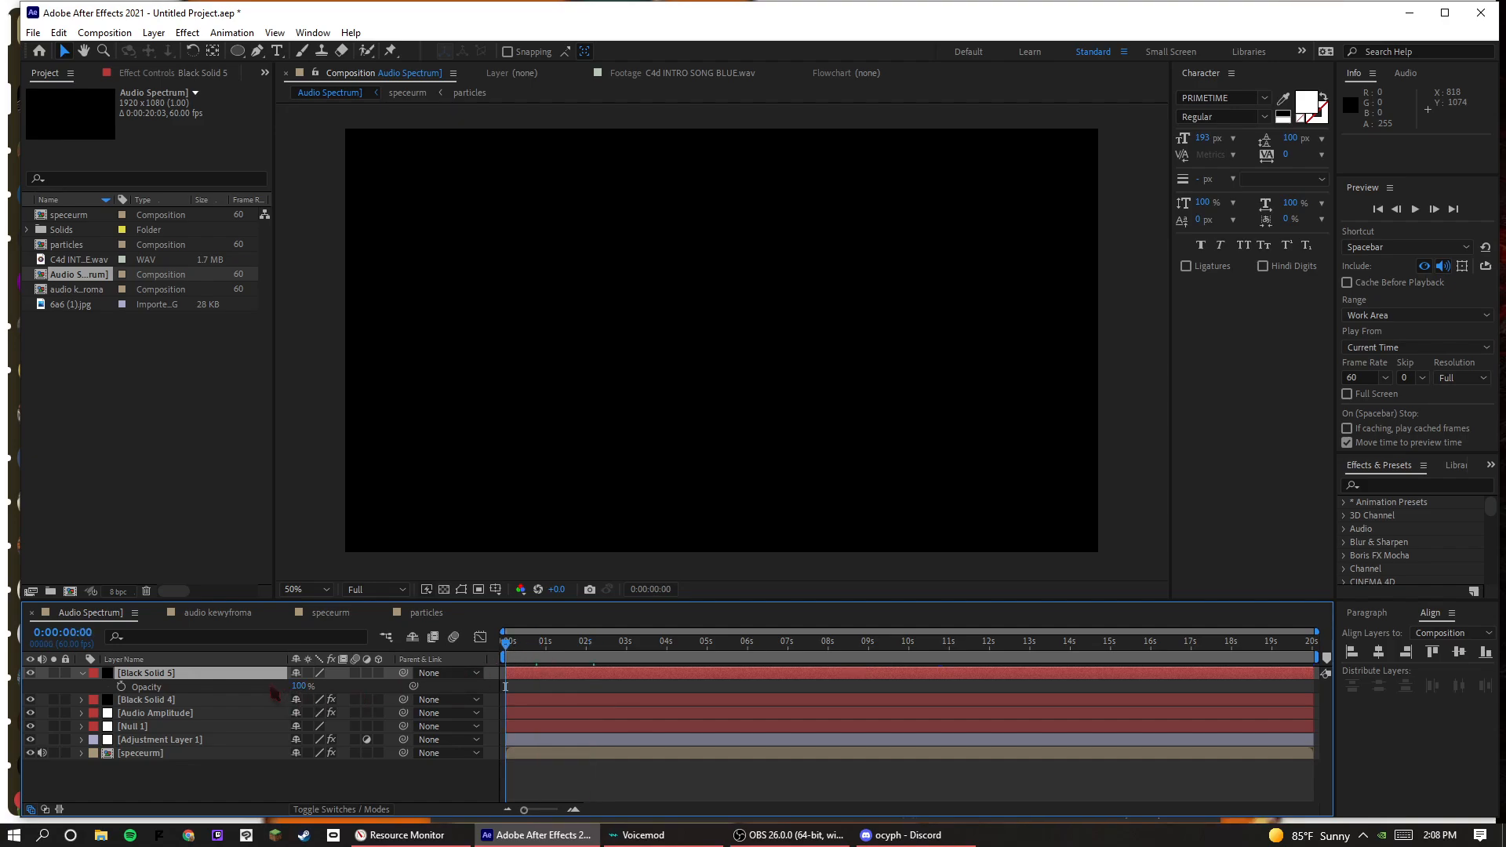
click(121, 686)
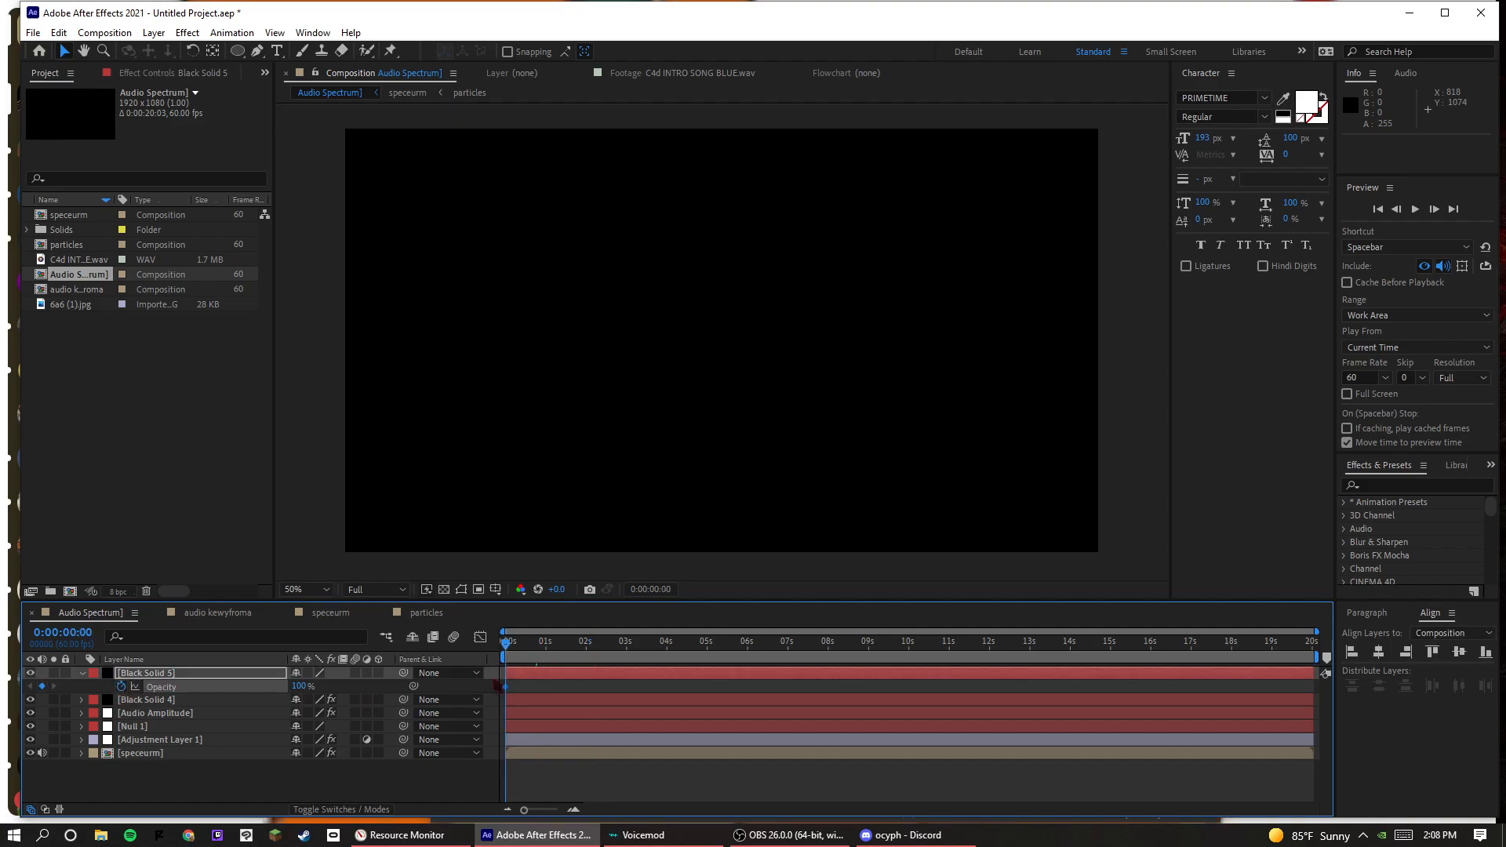
mouse_move(575, 655)
mouse_down()
mouse_move(588, 655)
mouse_move(538, 655)
mouse_move(575, 654)
mouse_up()
click(298, 686)
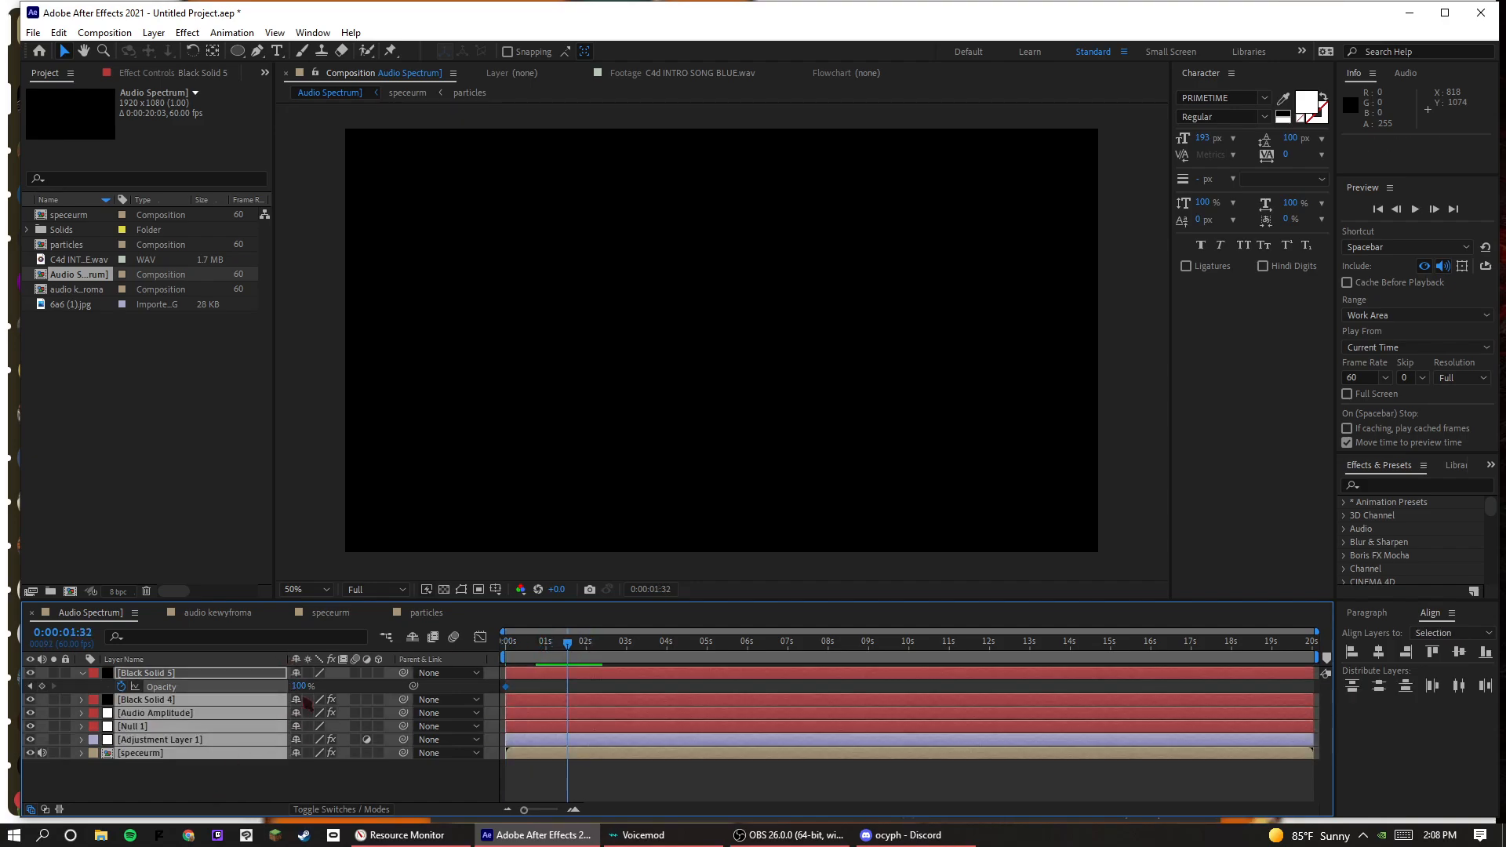
text(0)
key(Return)
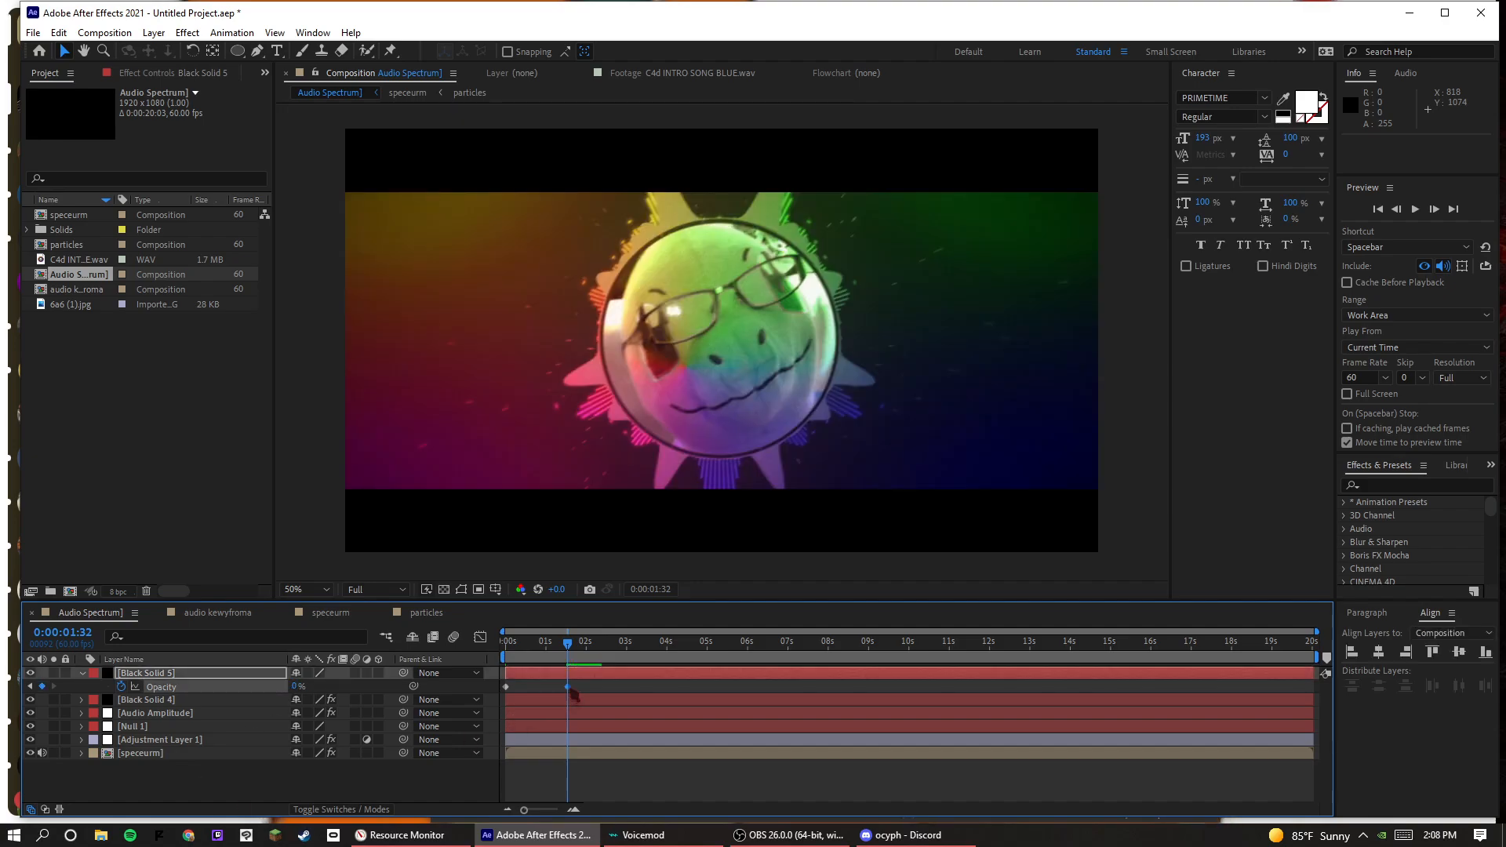
- Move the solid's 0% opacity keyframe to about 0.7 seconds and preview the fade-in from the start
drag(568, 687, 534, 687)
click(507, 653)
key(space)
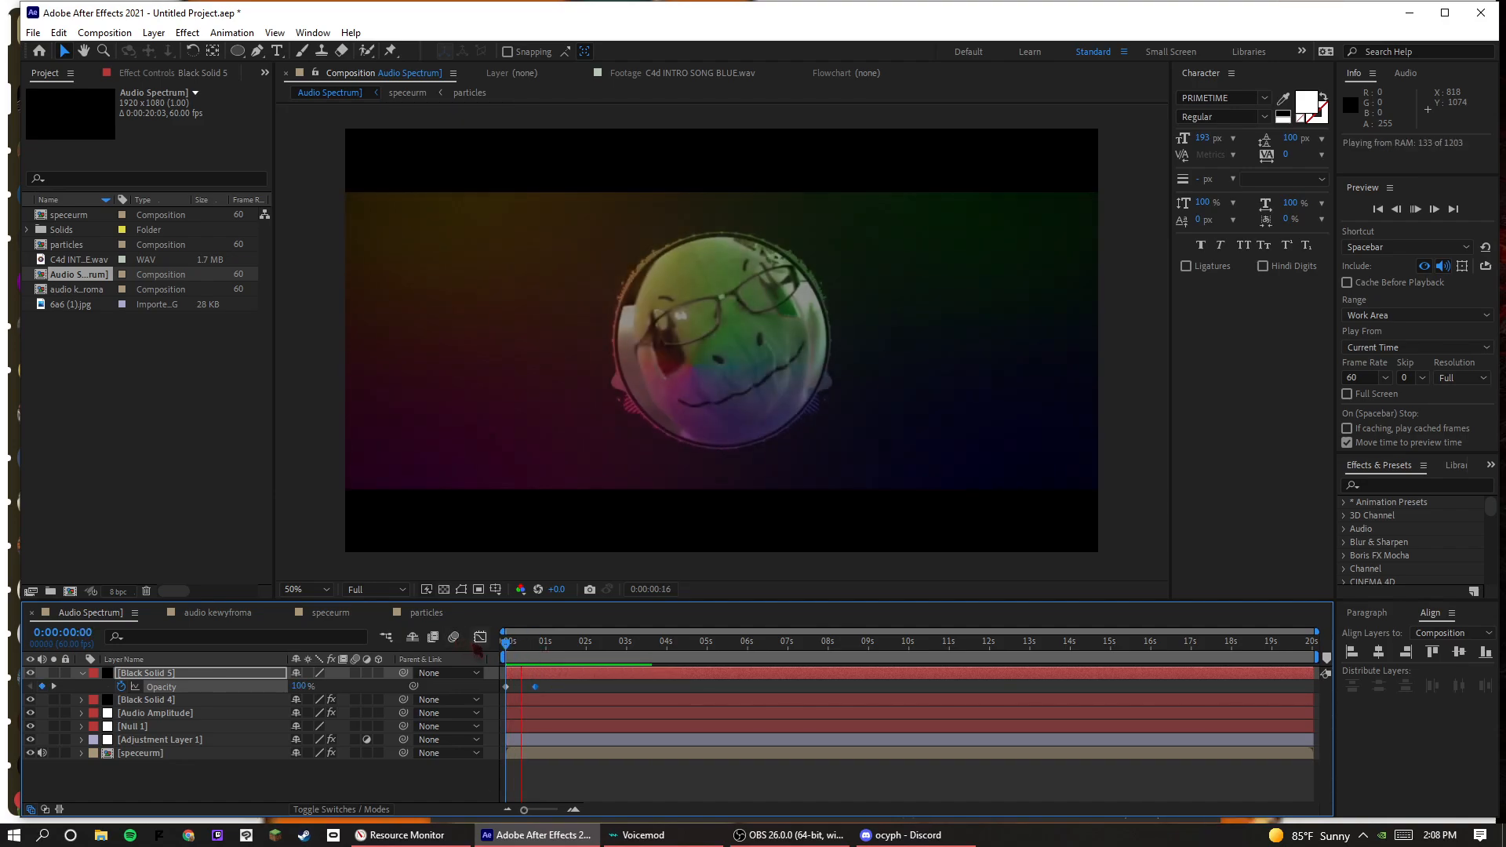
key(space)
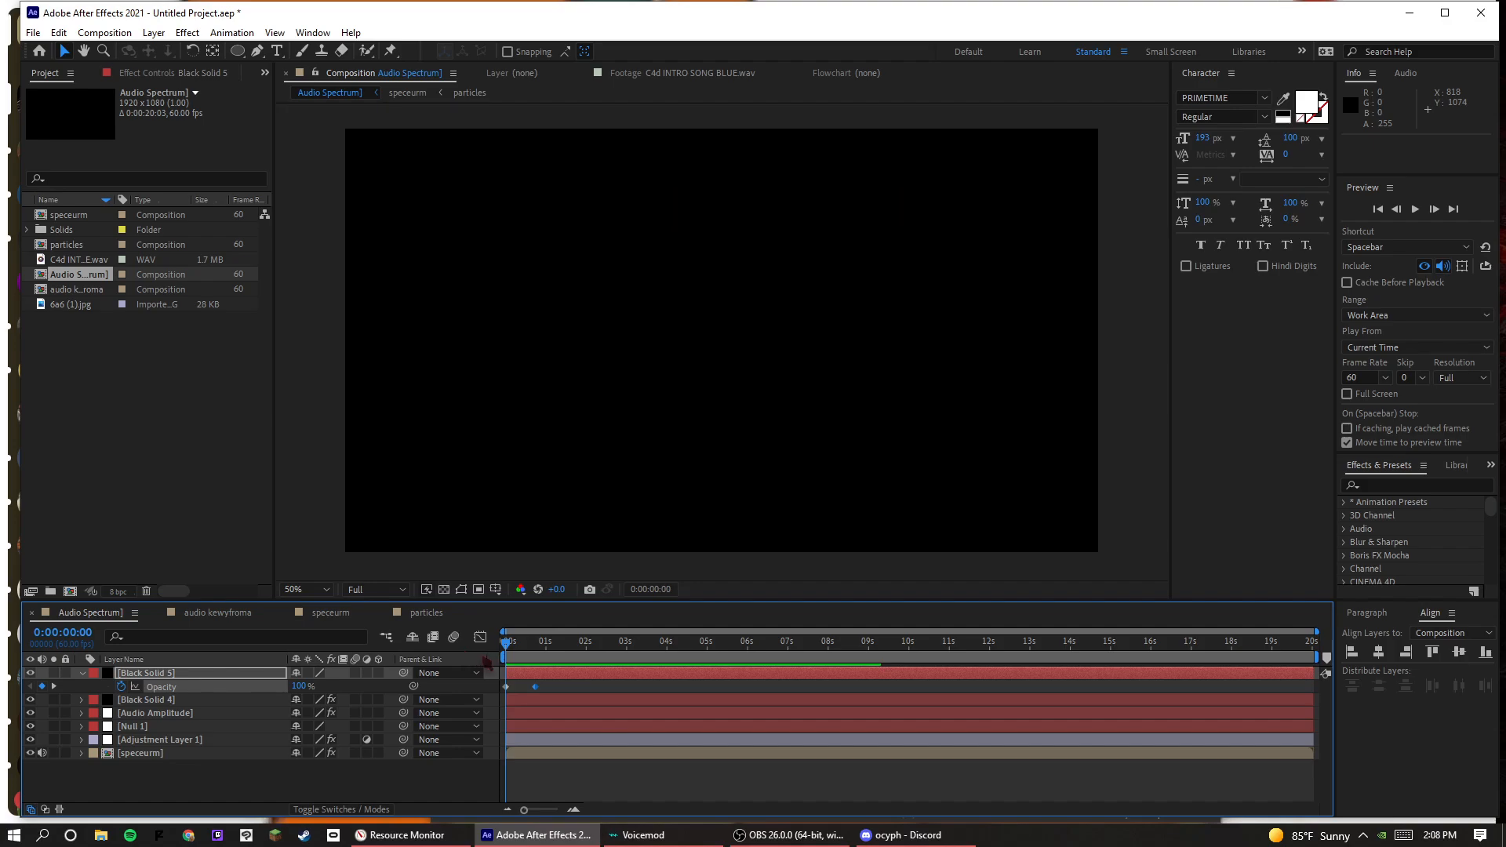
key(space)
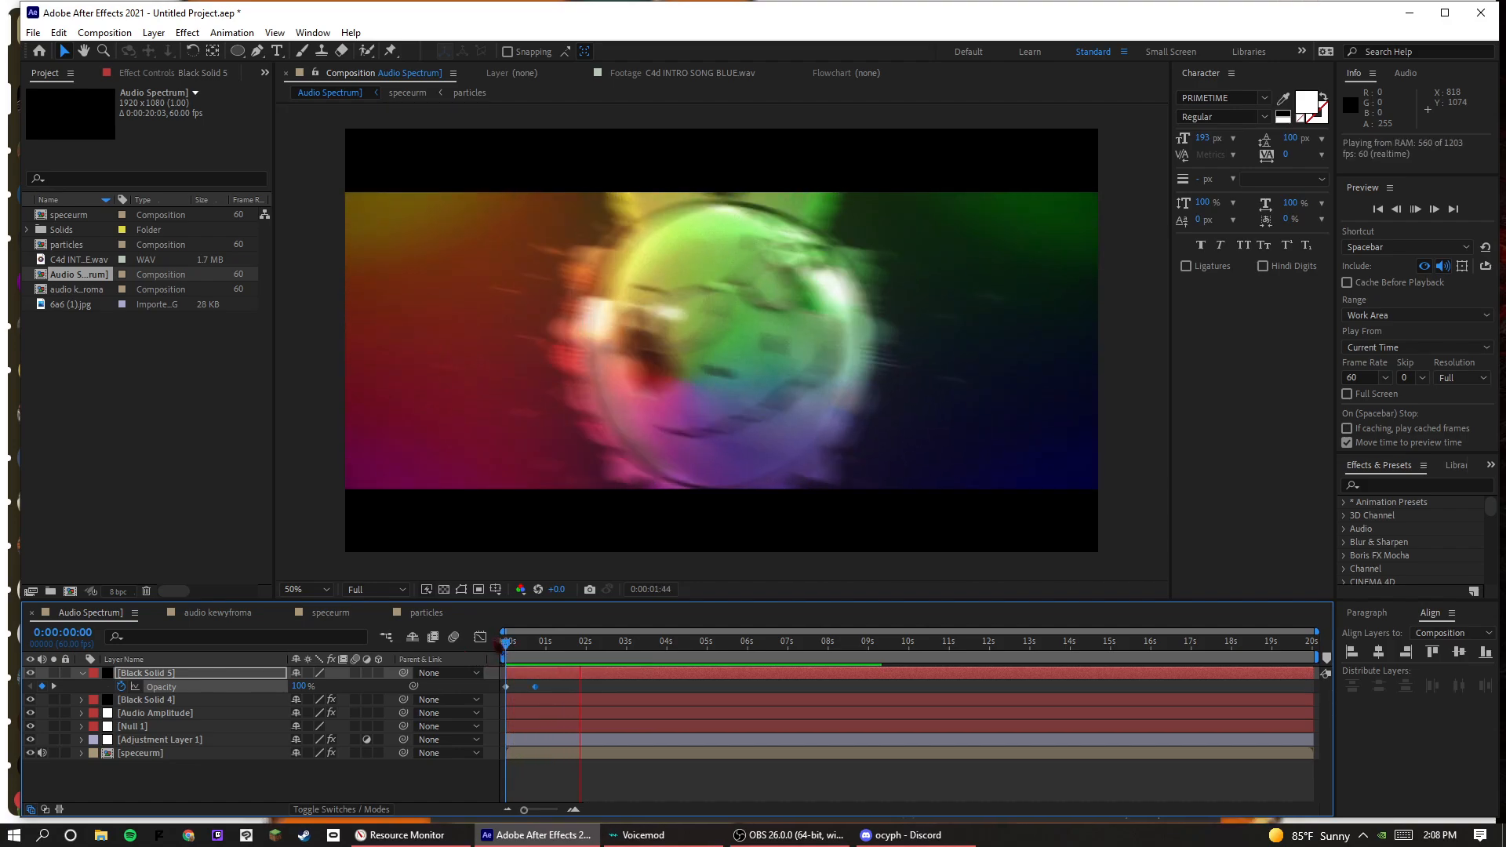
key(space)
- Place C4d INTRO SONG BLUE.wav beneath the other layers, move the current time to its end, and remove the audio layer
click(782, 642)
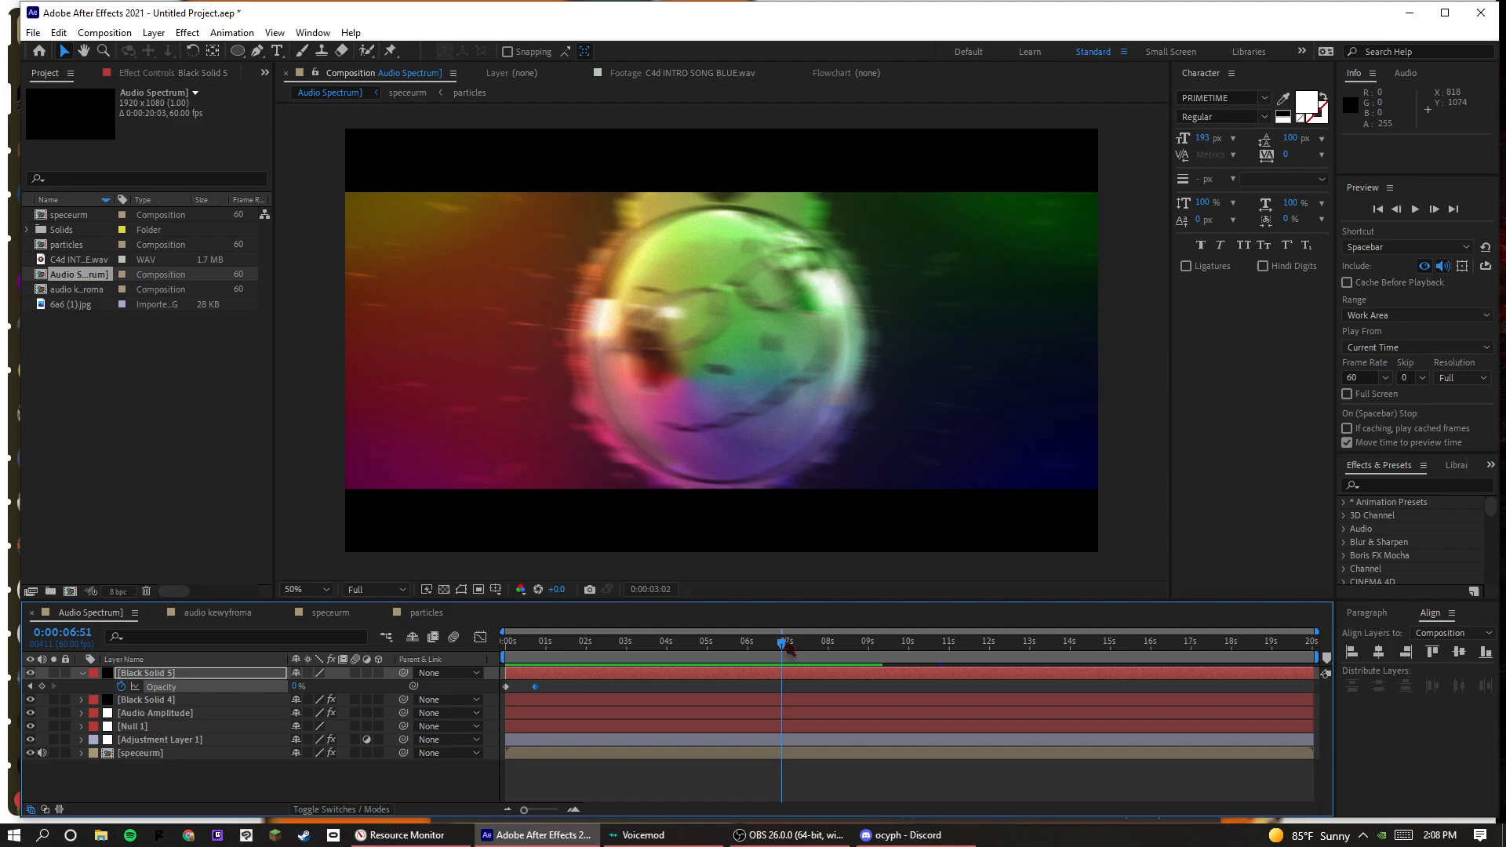
drag(785, 644, 930, 659)
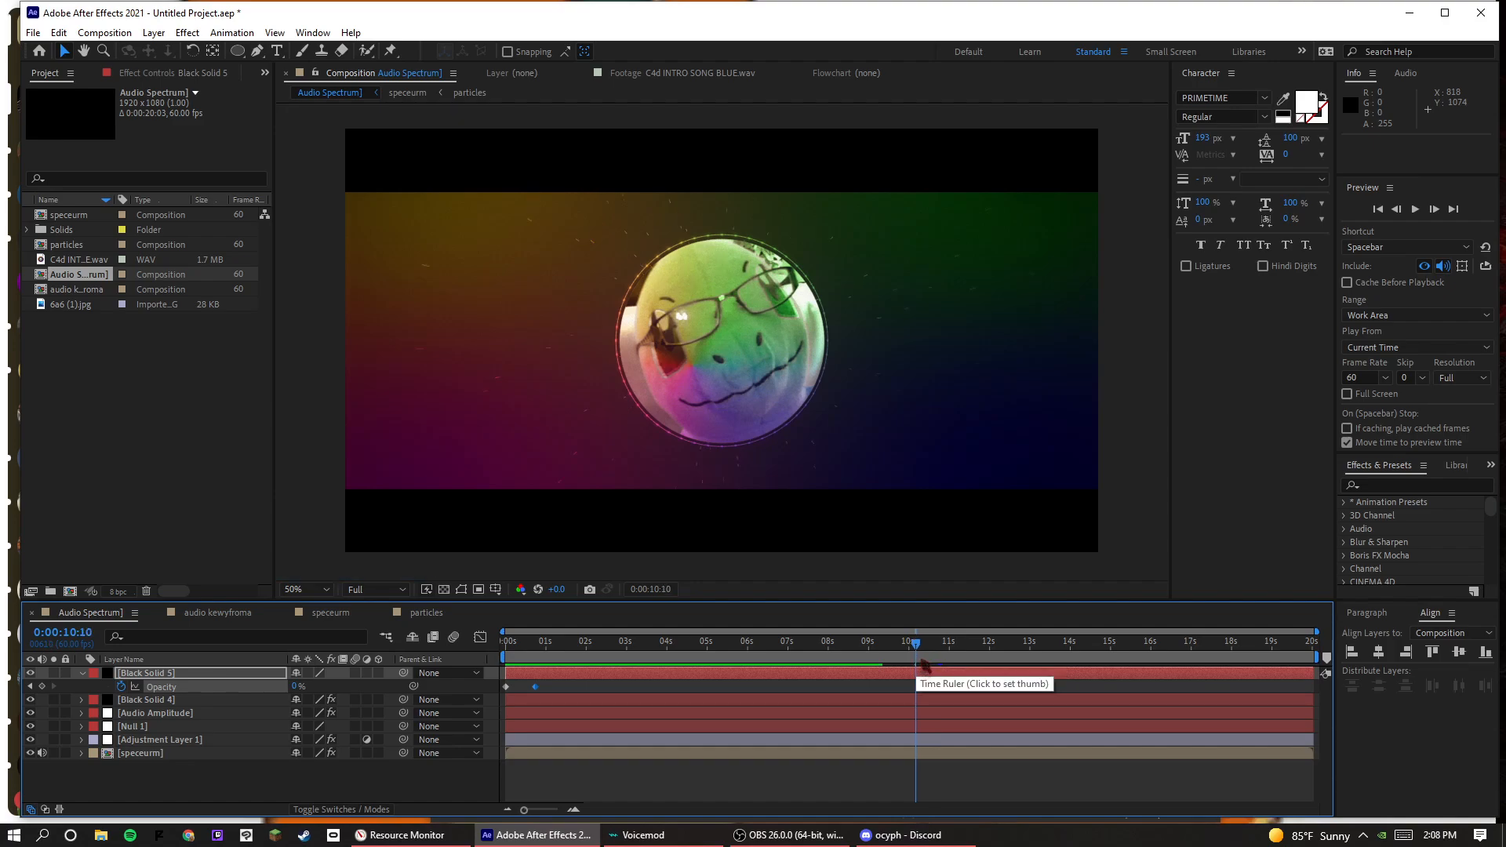
click(922, 659)
click(923, 658)
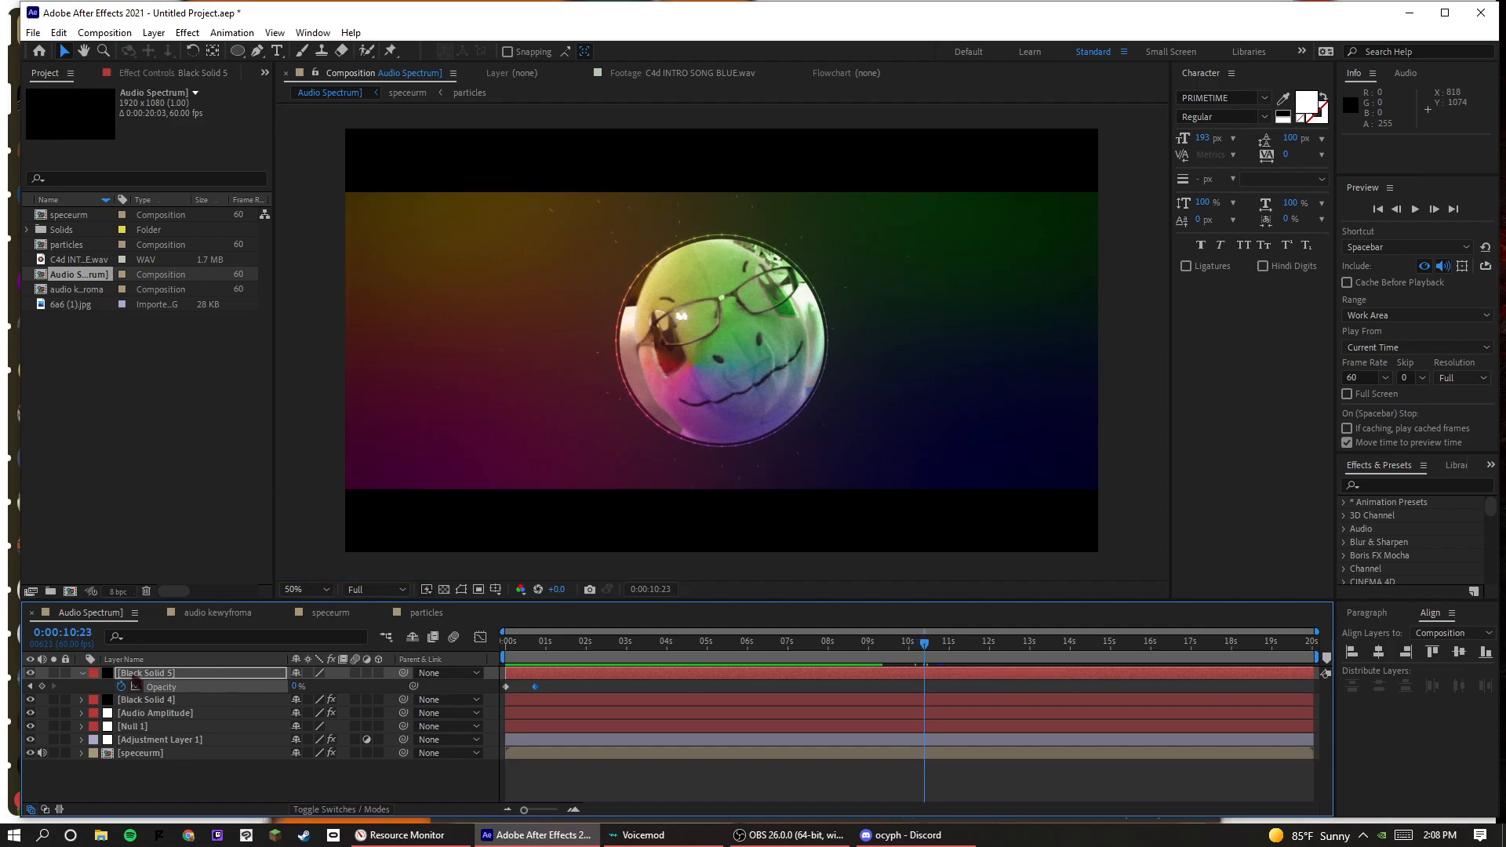
drag(78, 260, 300, 768)
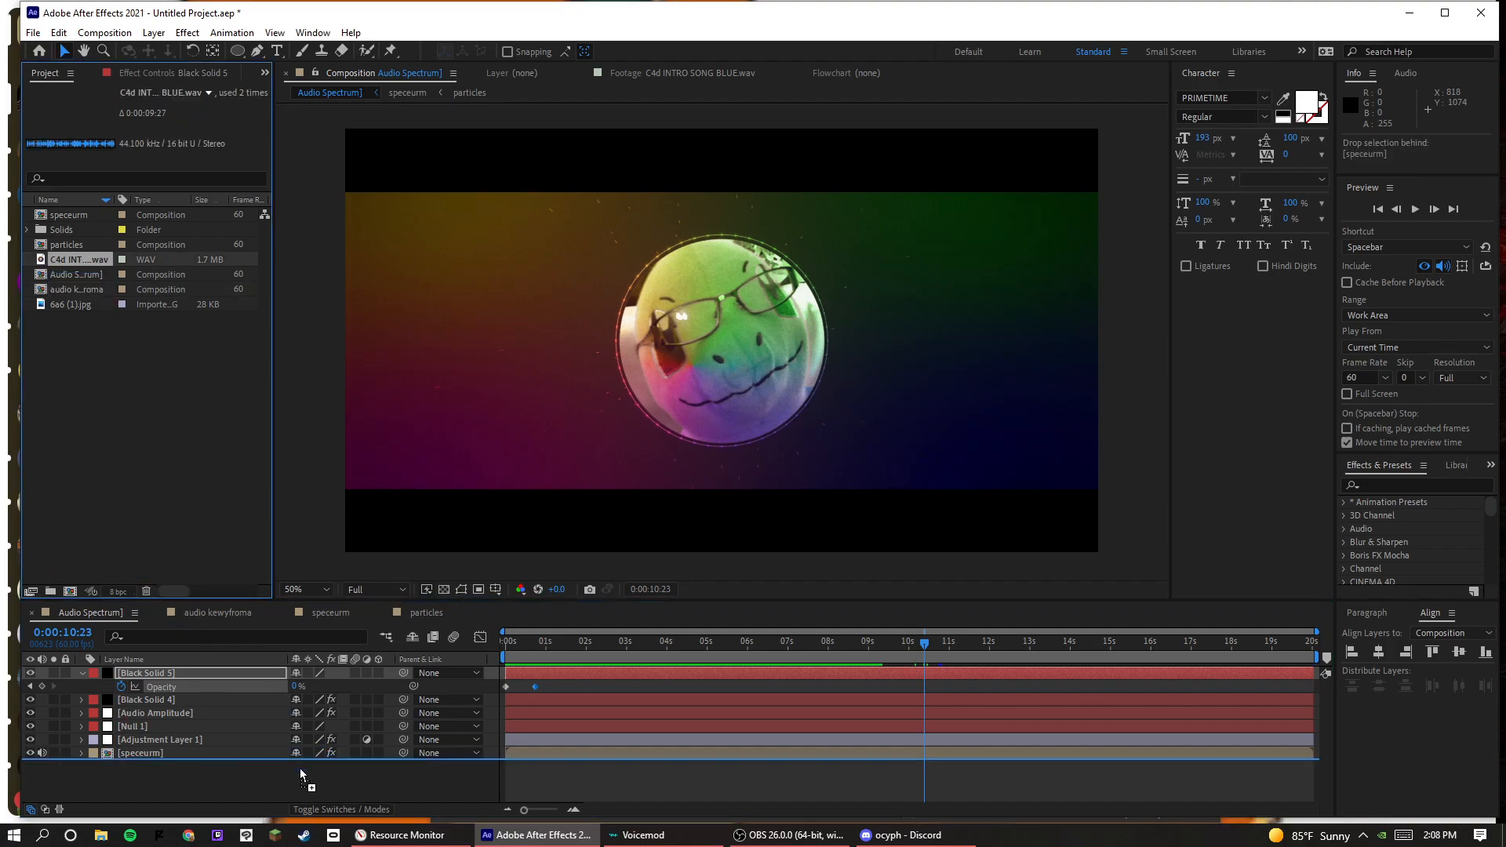
key(o)
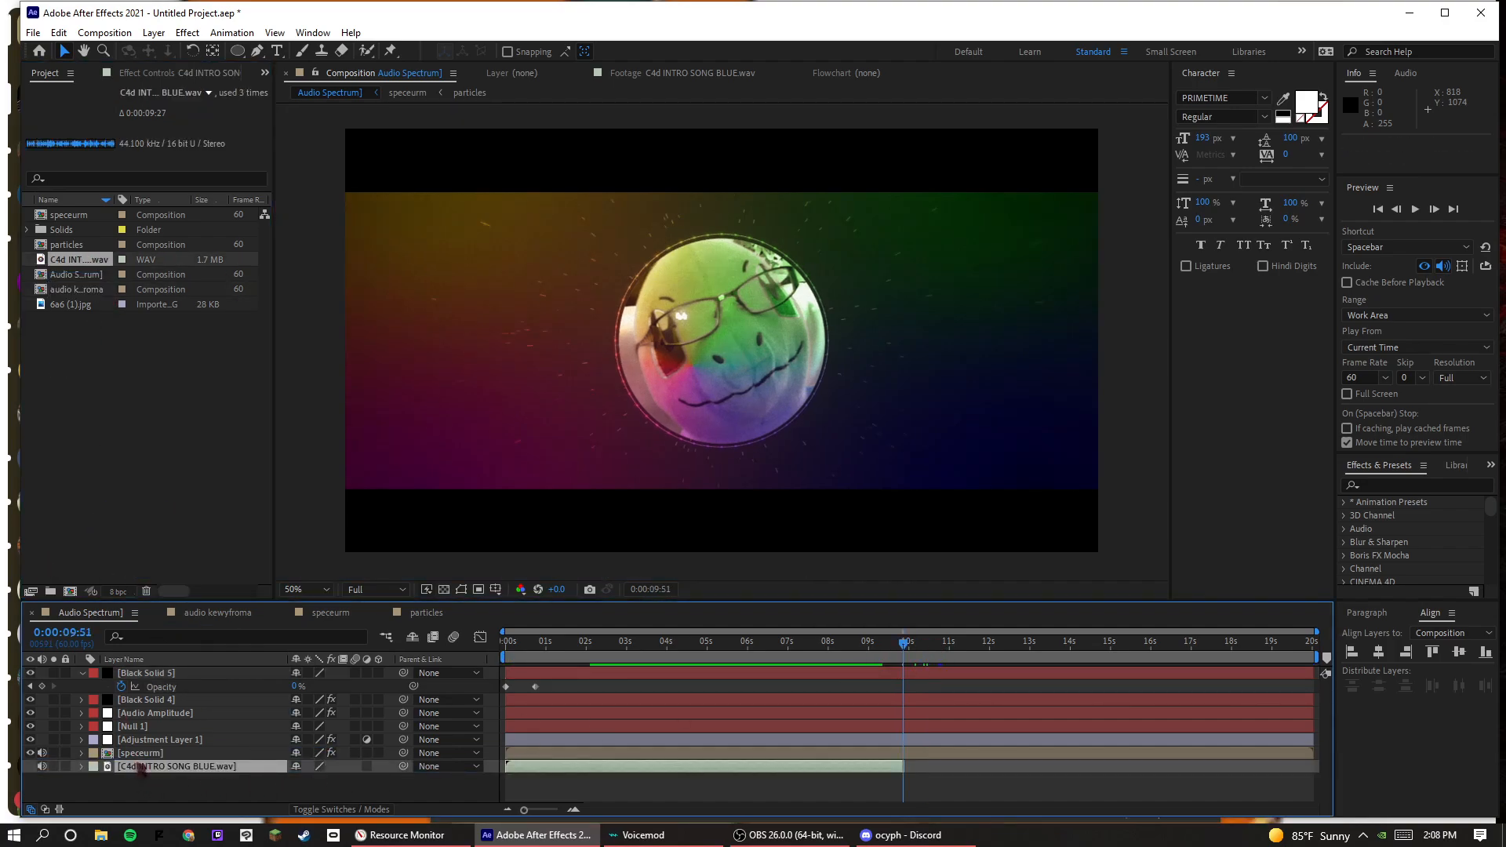
key(Delete)
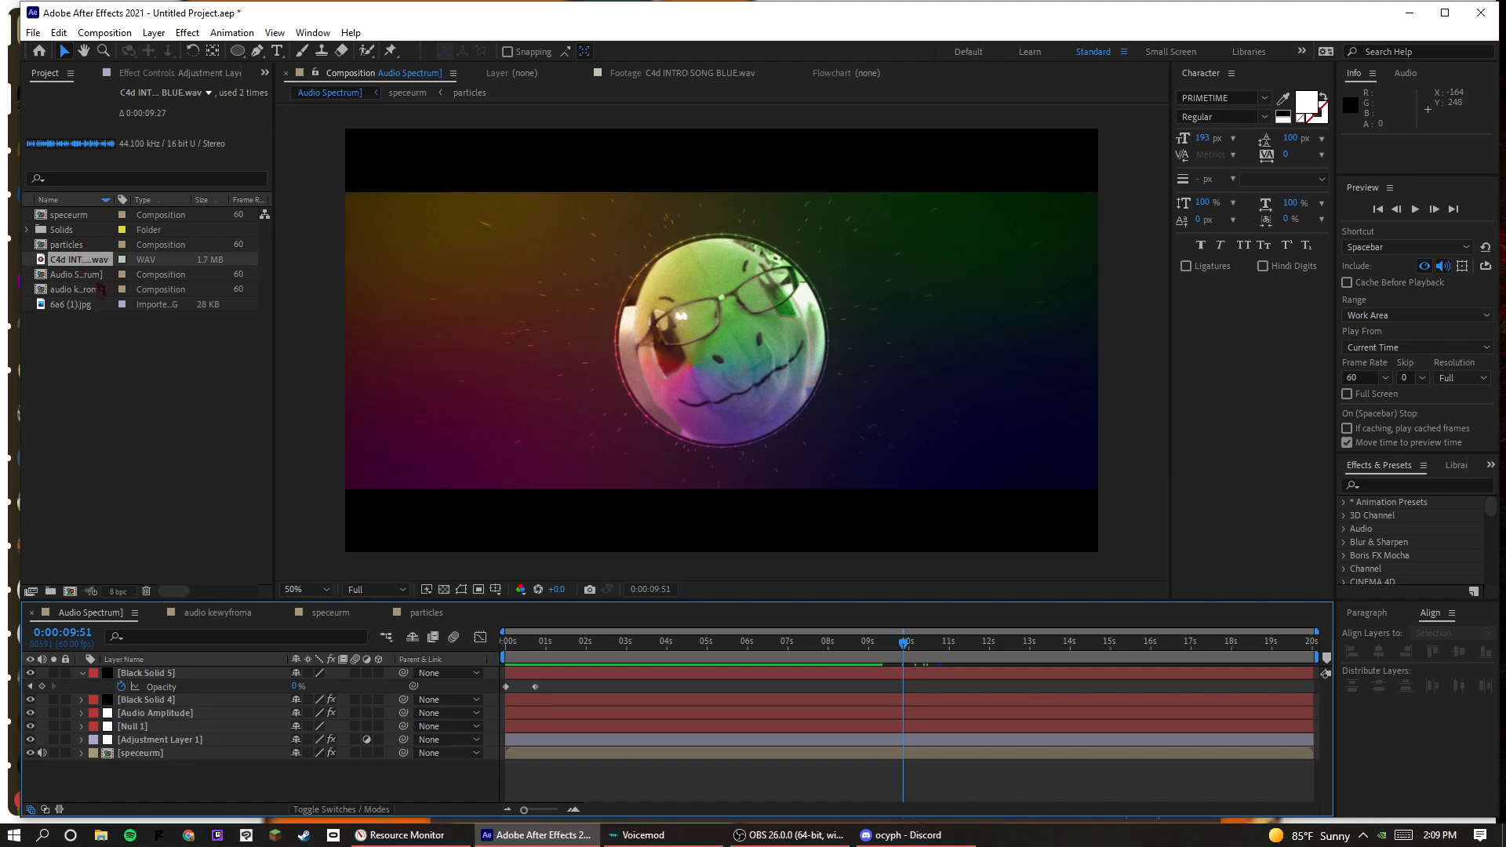
- Set the Audio Spectrum composition's duration to 0:00:10:00
right_click(98, 279)
click(141, 292)
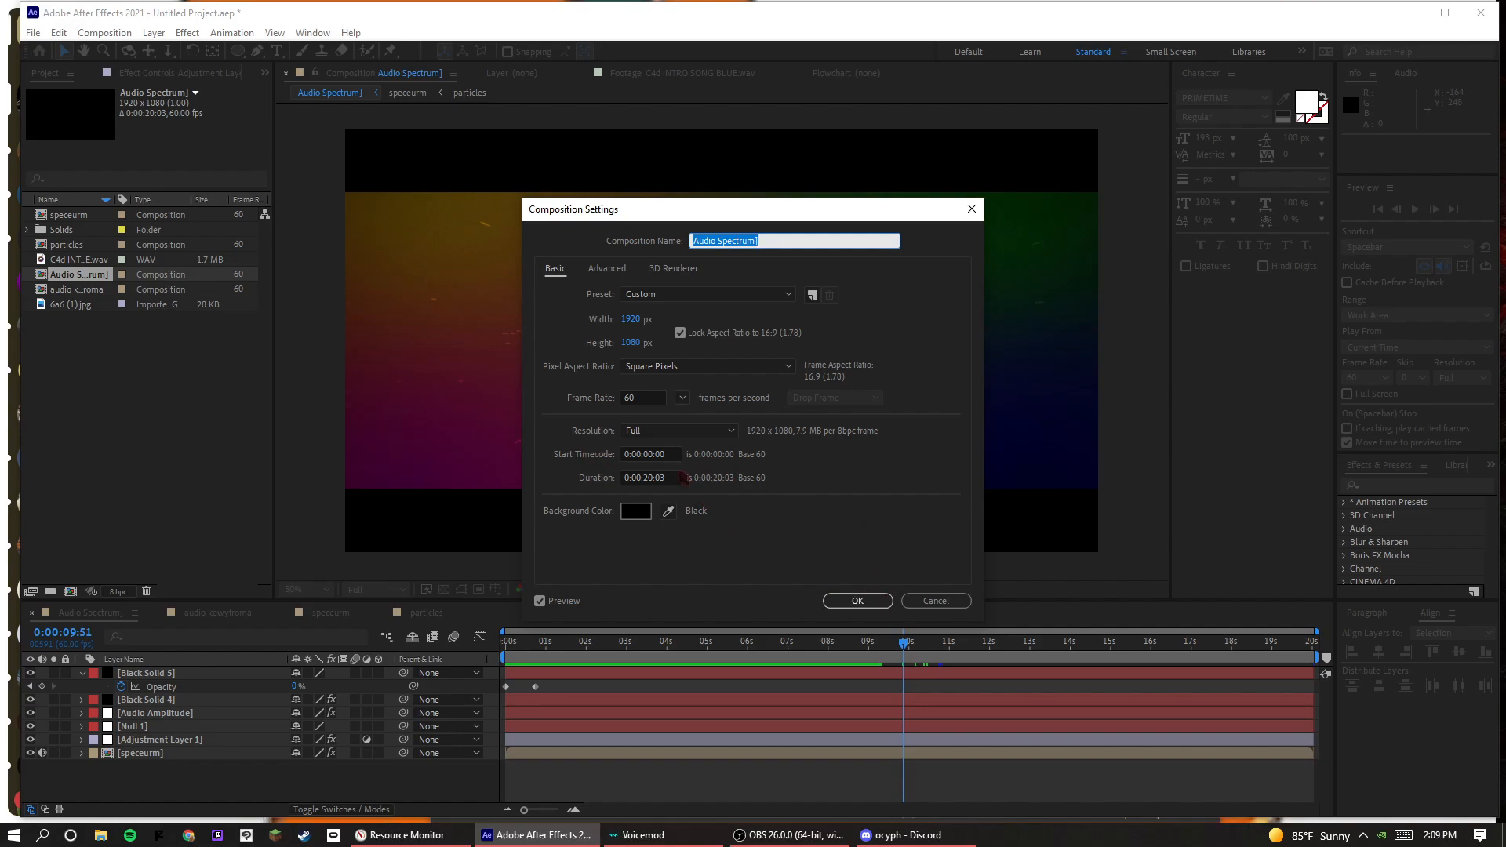
drag(663, 477, 655, 485)
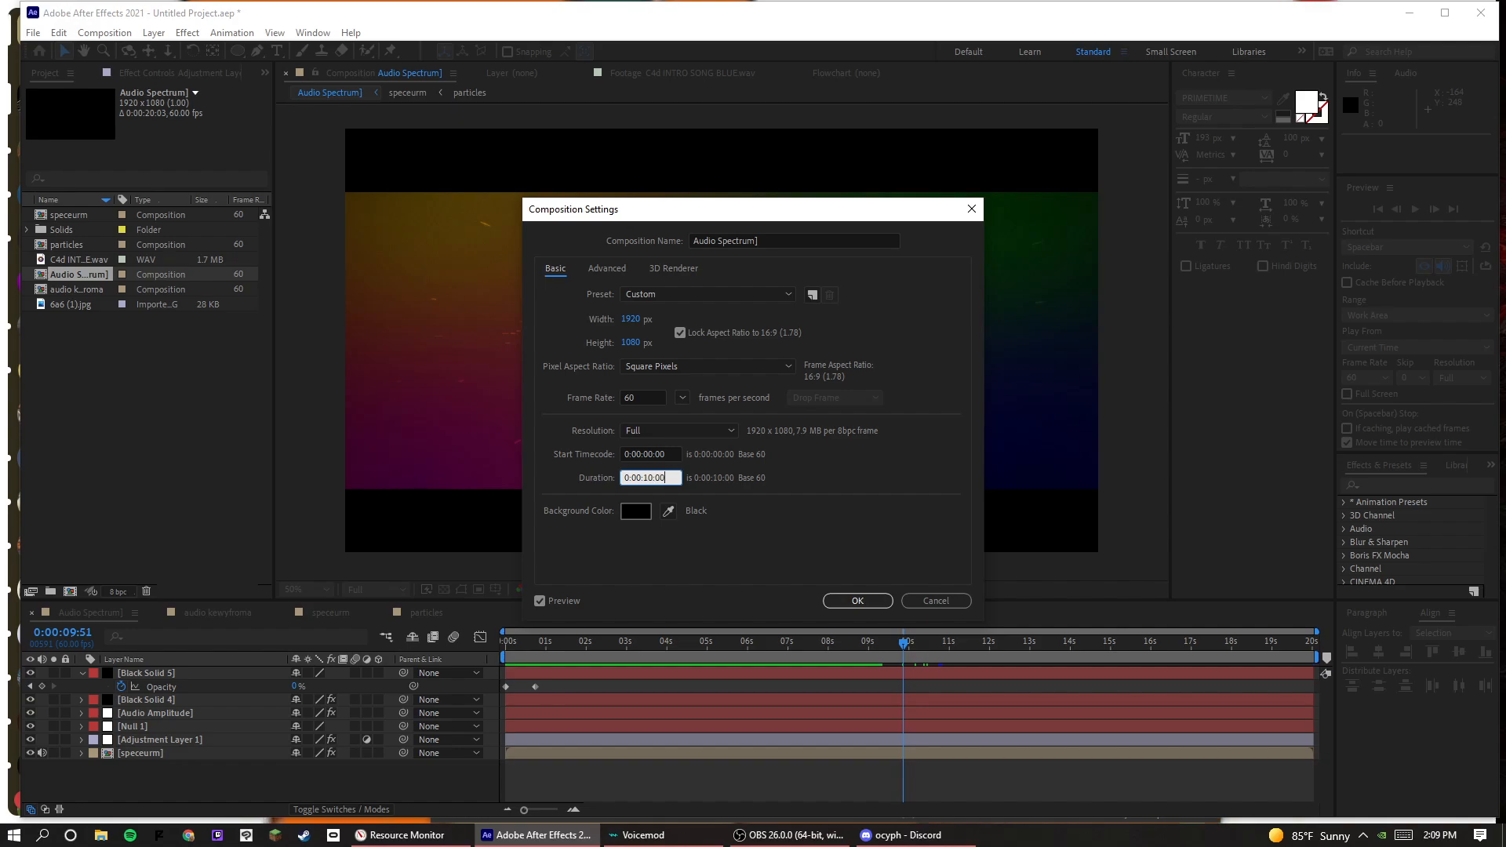
key(Return)
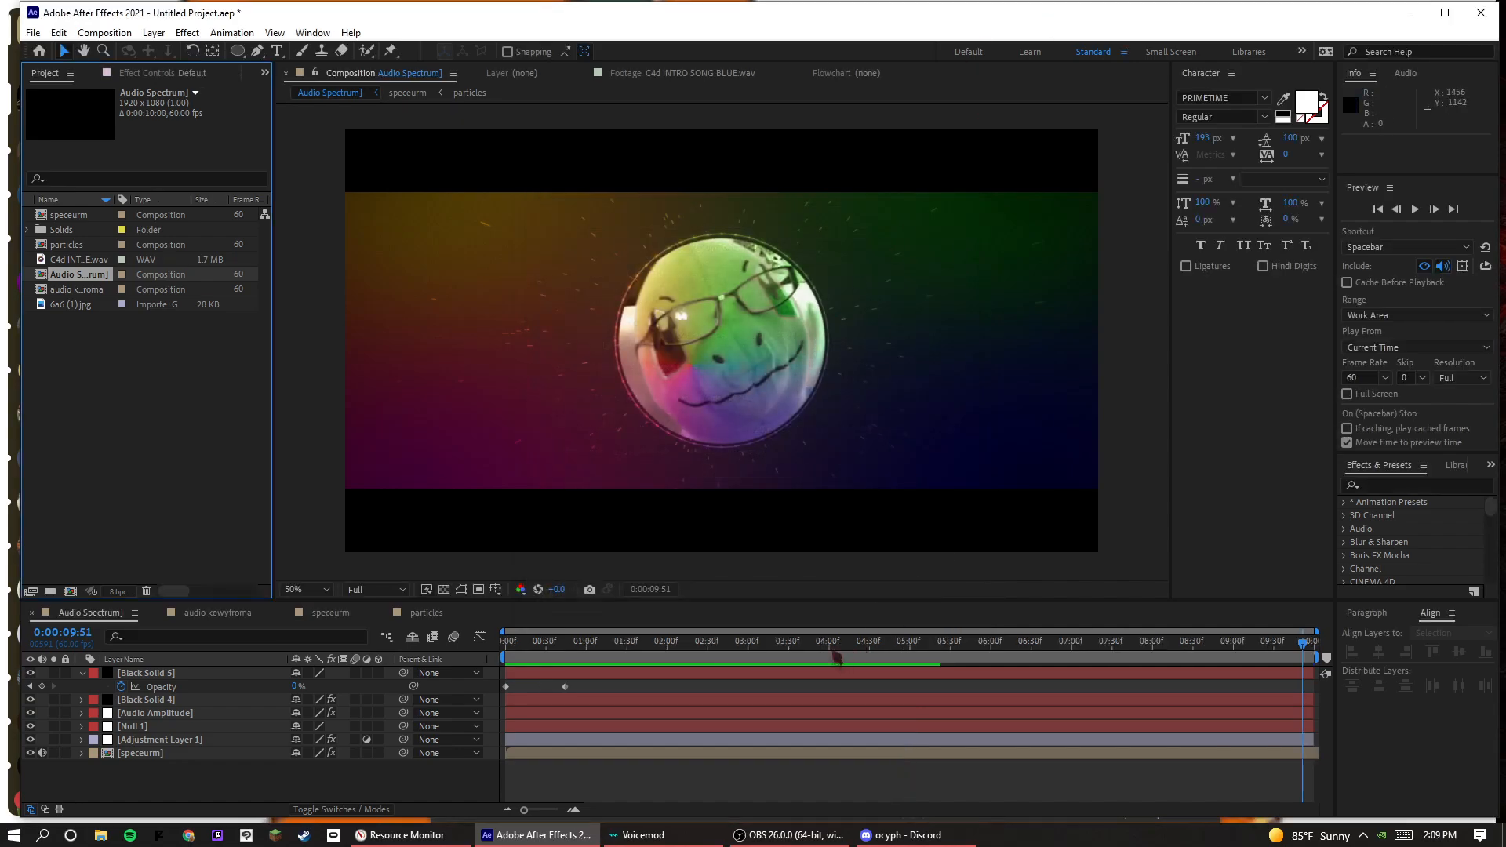
- Preview the shortened composition from the start and replay its ending from about 0:00:08:22 and 0:00:08:47
key(space)
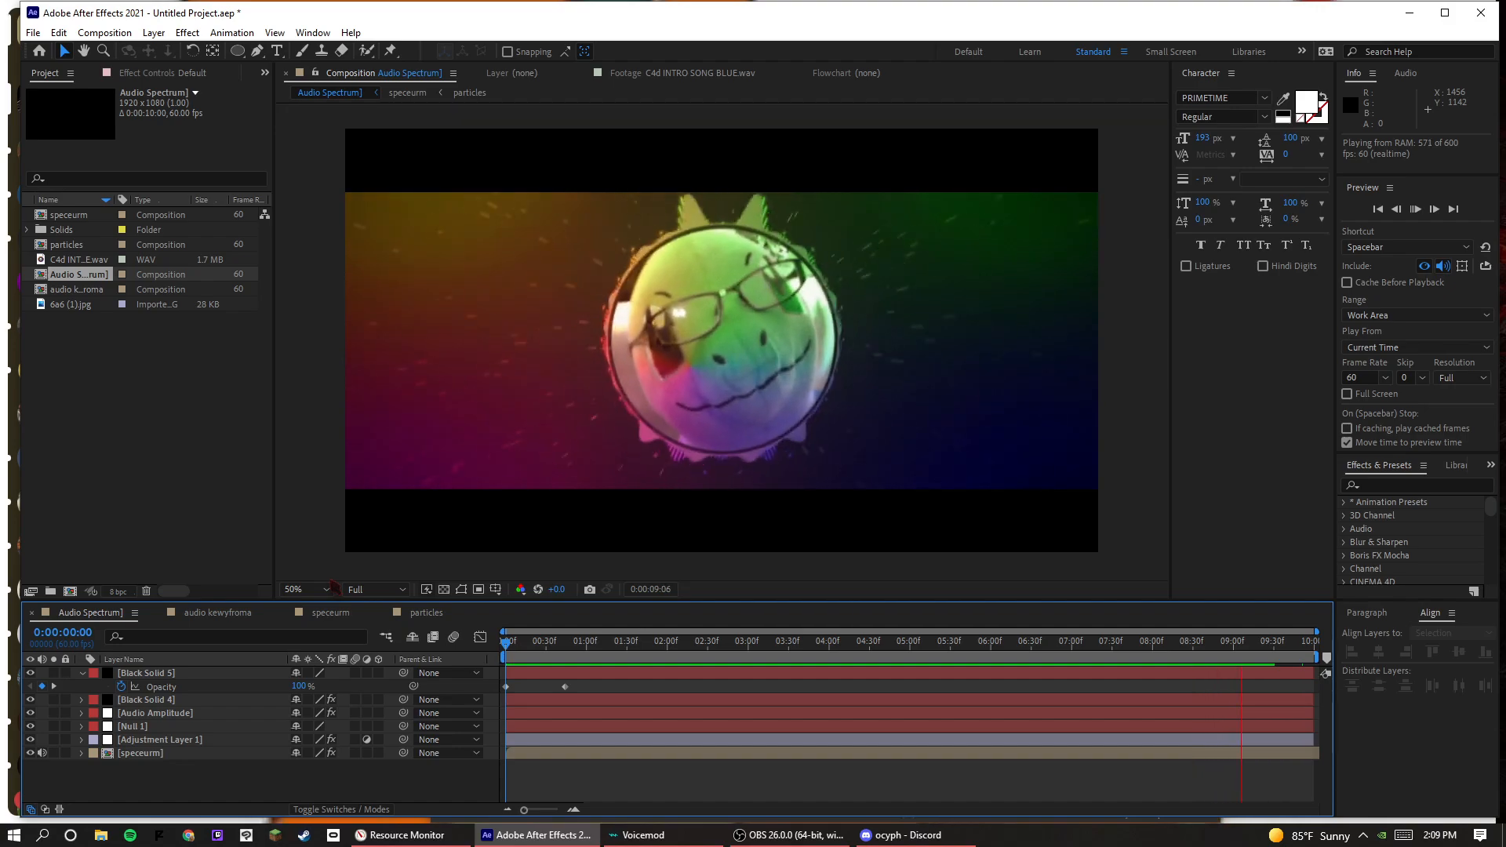
click(1155, 642)
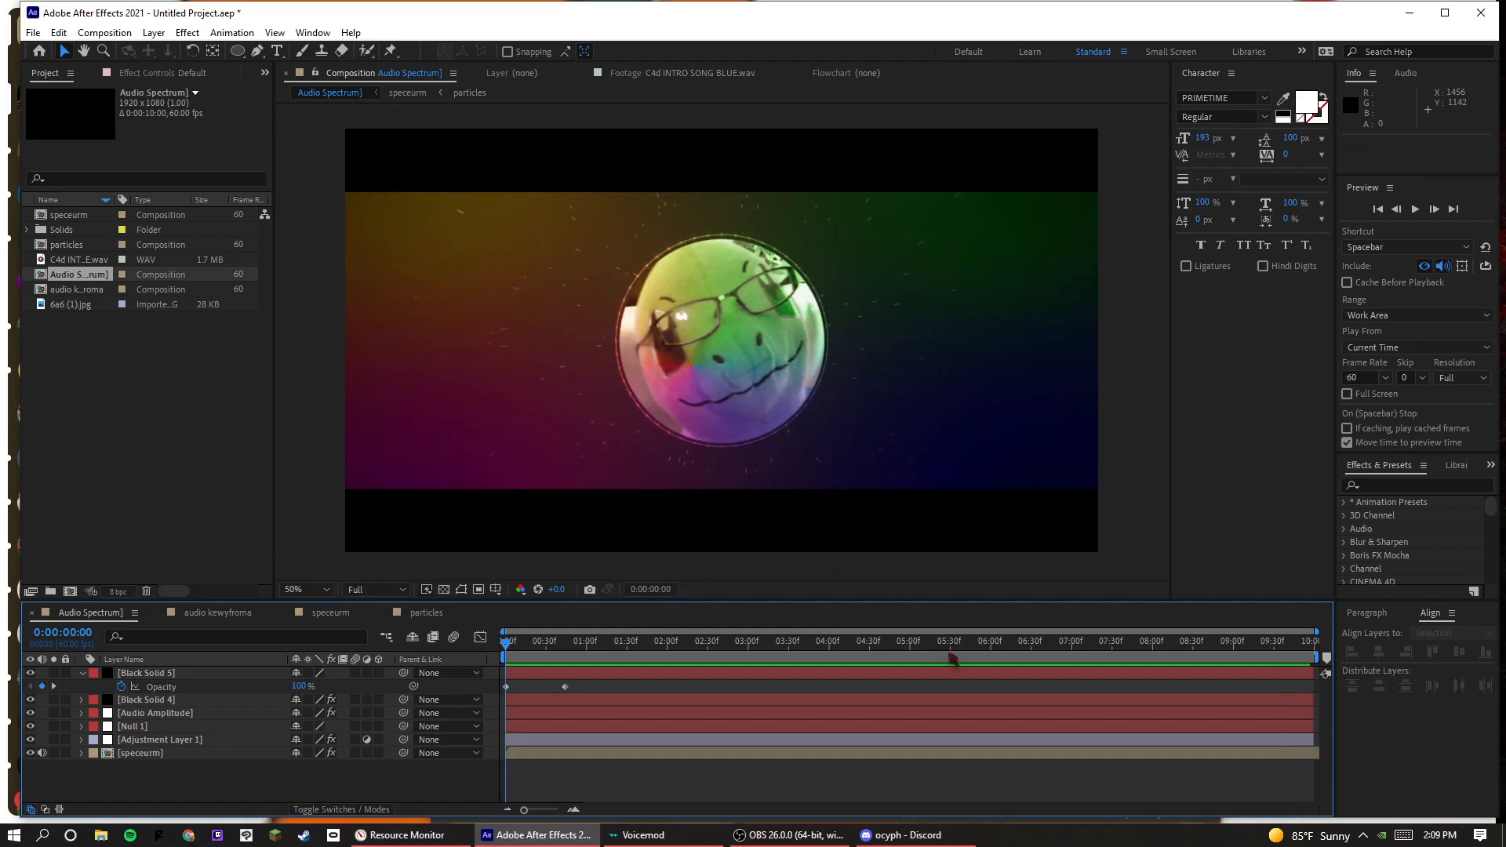
drag(948, 648, 1182, 689)
key(space)
key(space)
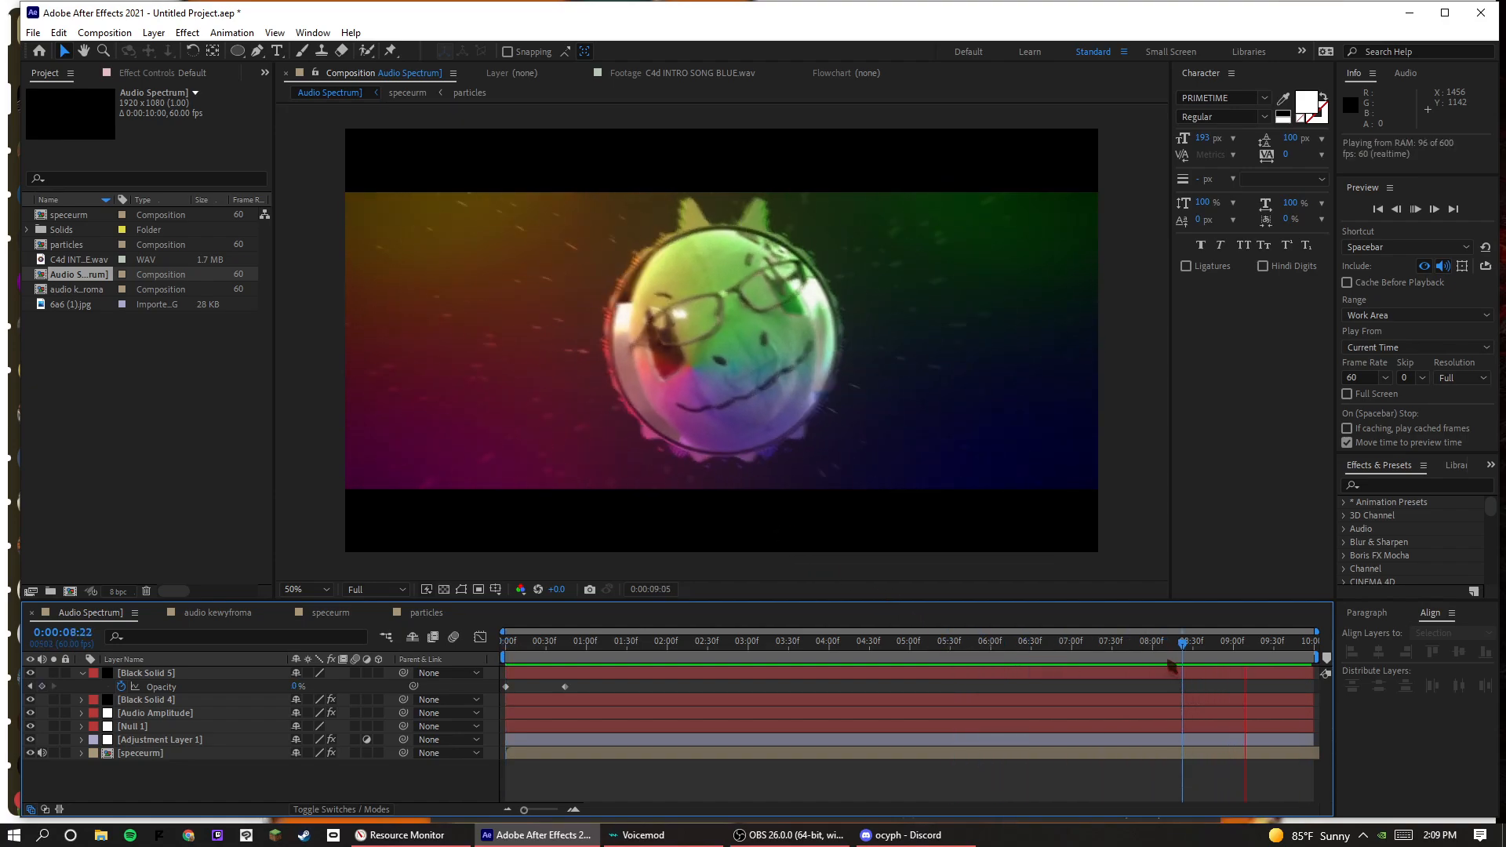
click(1227, 664)
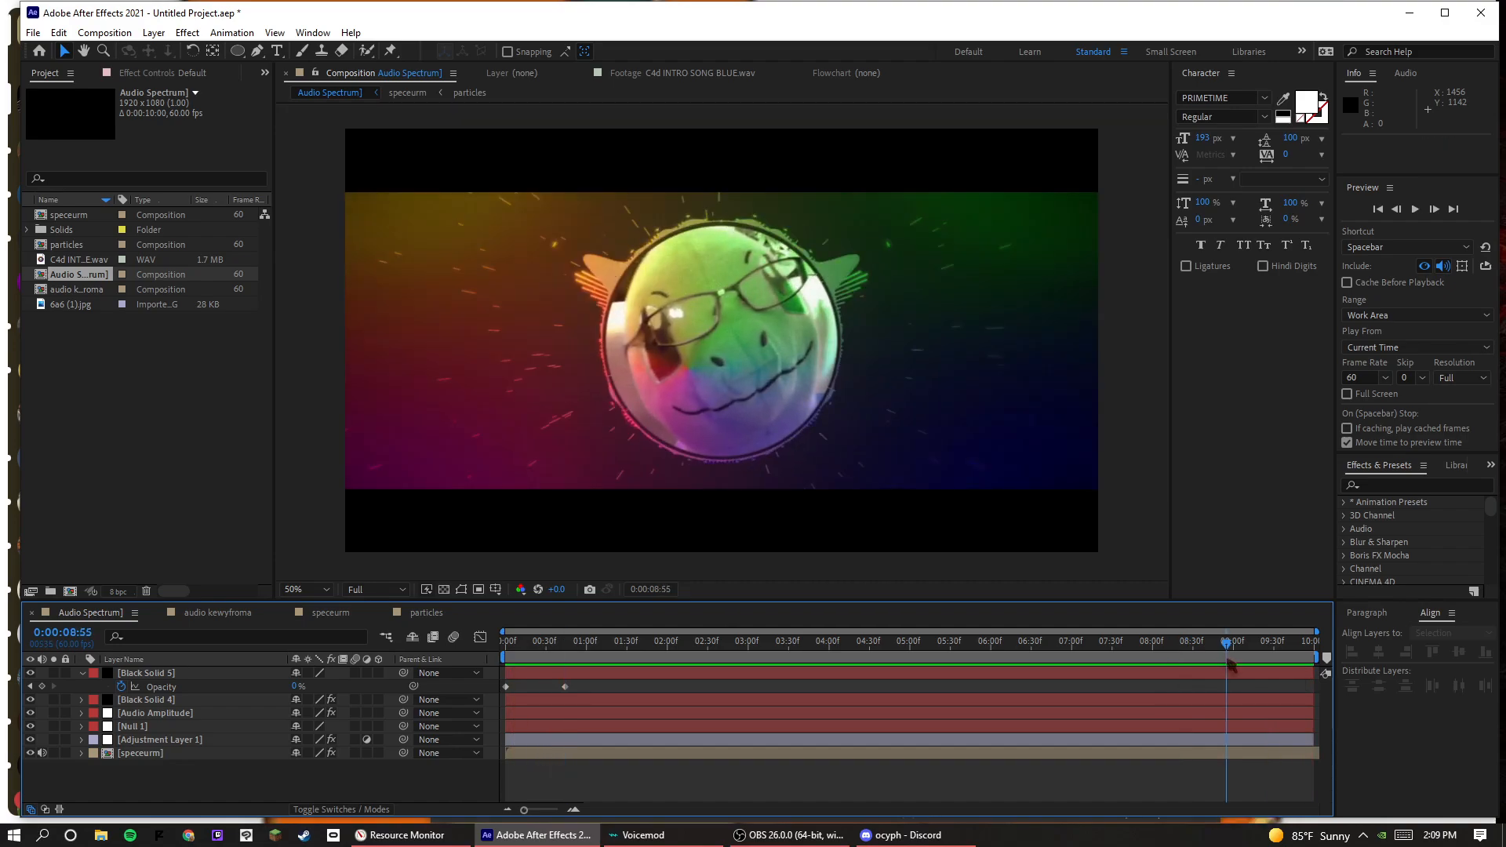
click(1218, 660)
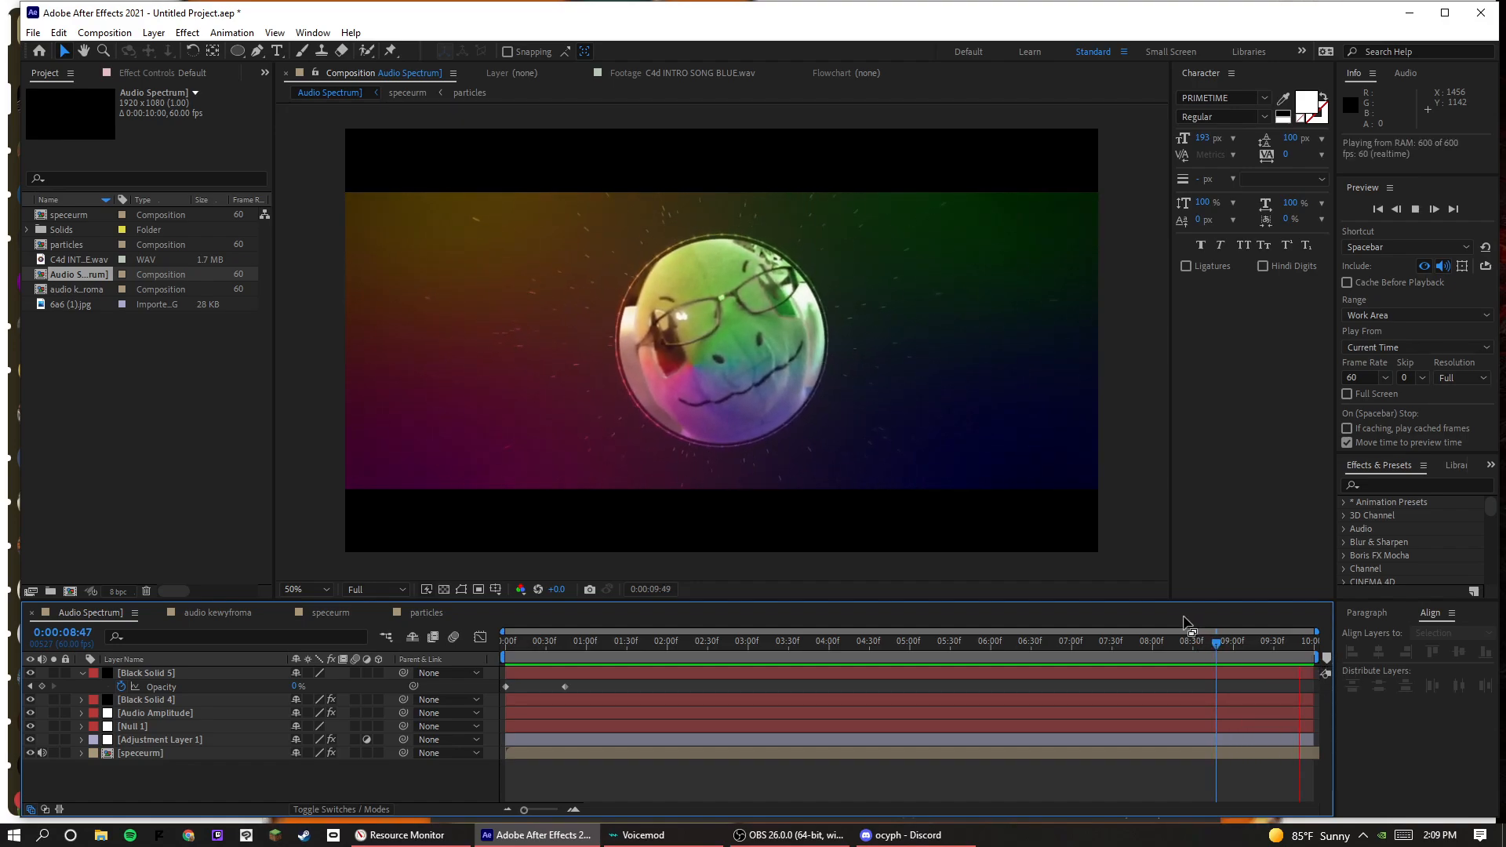
key(space)
key(space)
right_click(1155, 767)
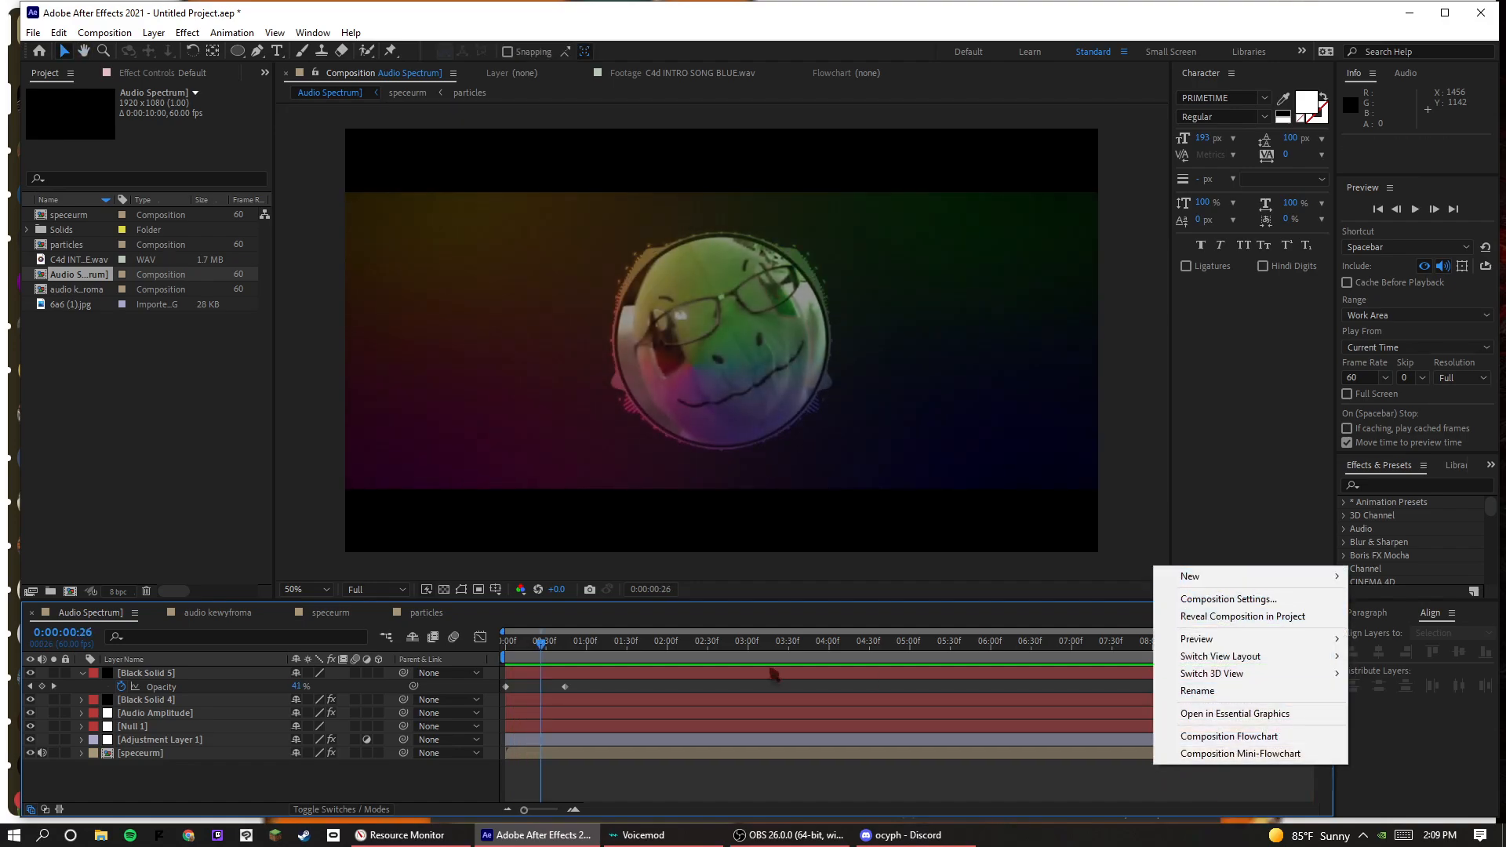
- Keyframe the top black solid's opacity at 0:00:09:36 and on the final frame to fade the video out to black
drag(1057, 648, 1284, 644)
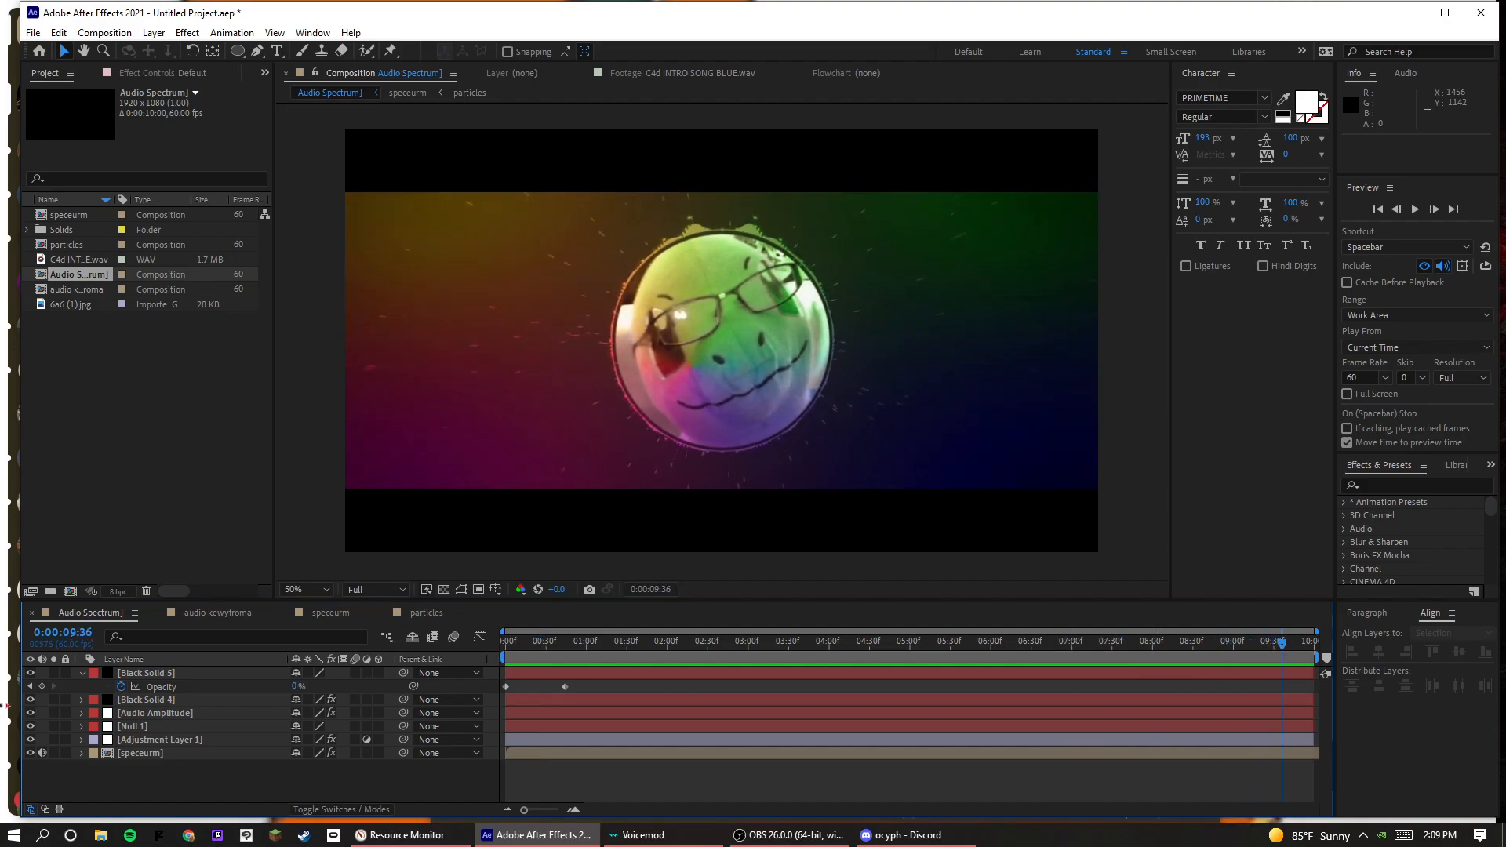
click(43, 686)
key(End)
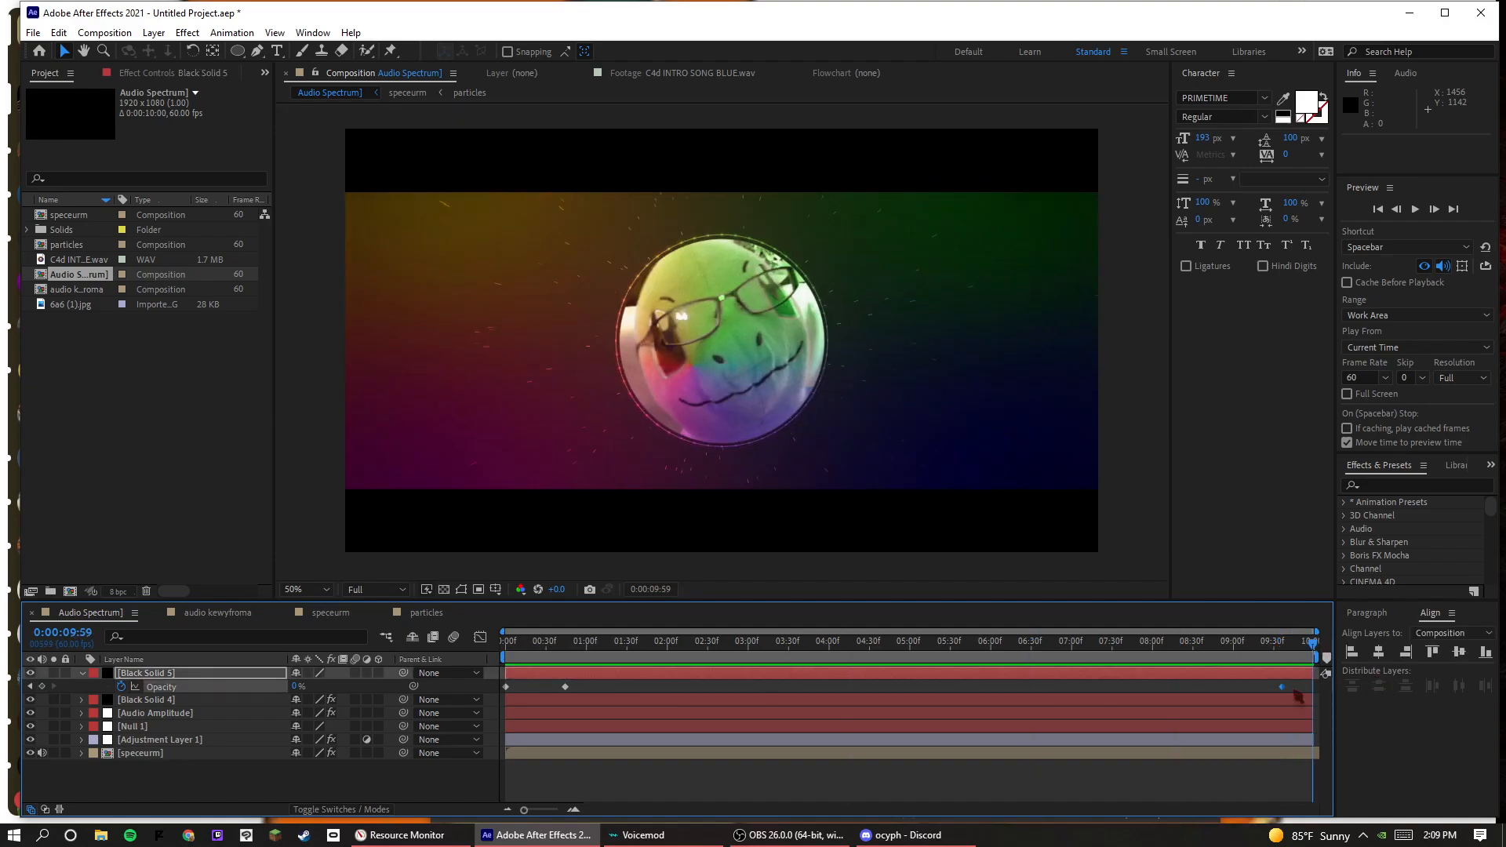
- Preview the fade-out from 0:00:08:55 and replay the composition after setting the current time to 0:00:09:06
click(1226, 650)
key(space)
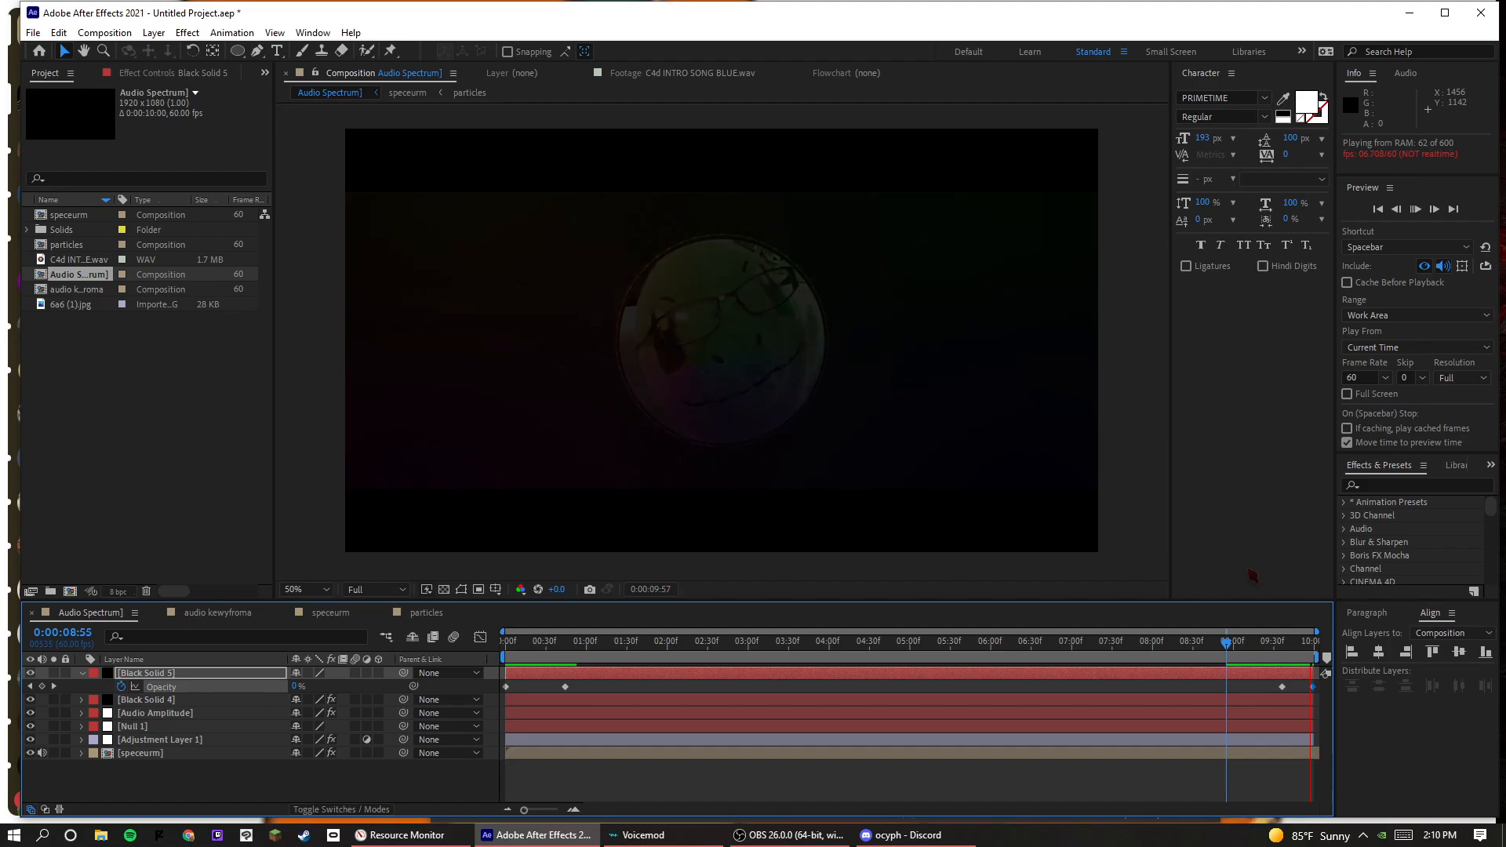
key(space)
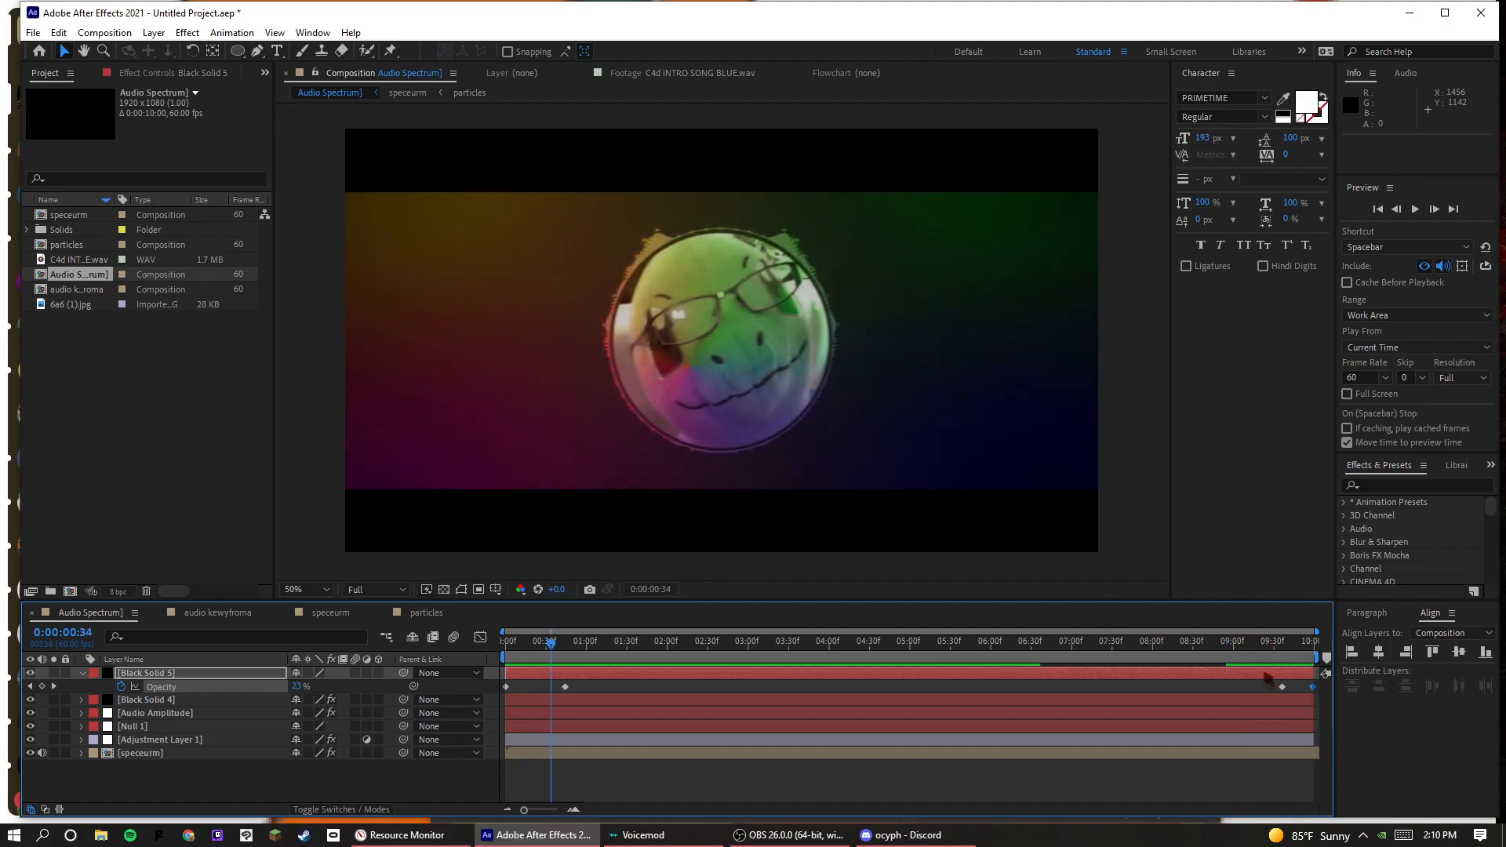
click(1243, 659)
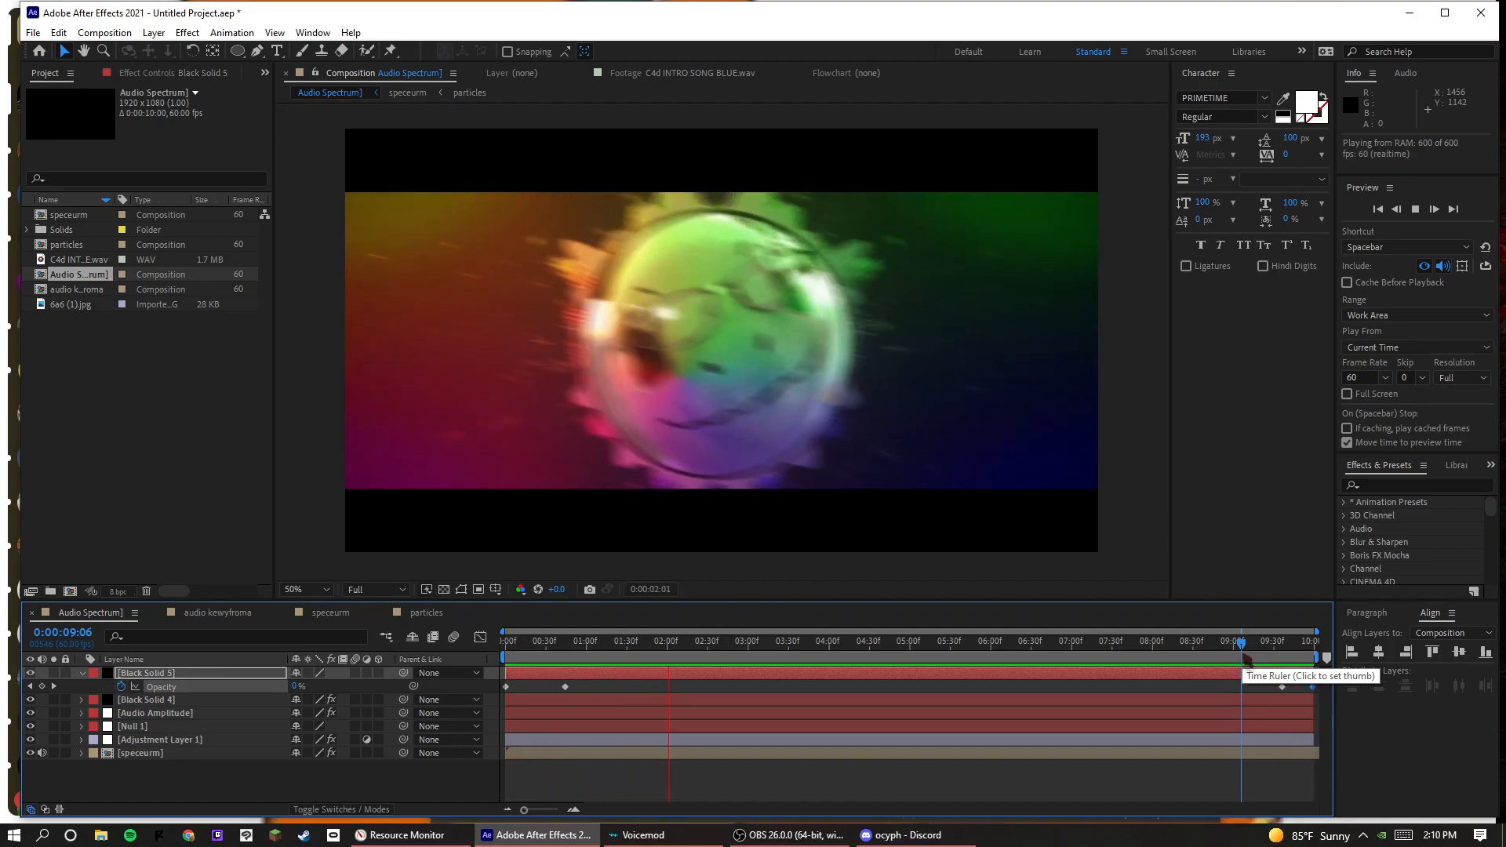
key(space)
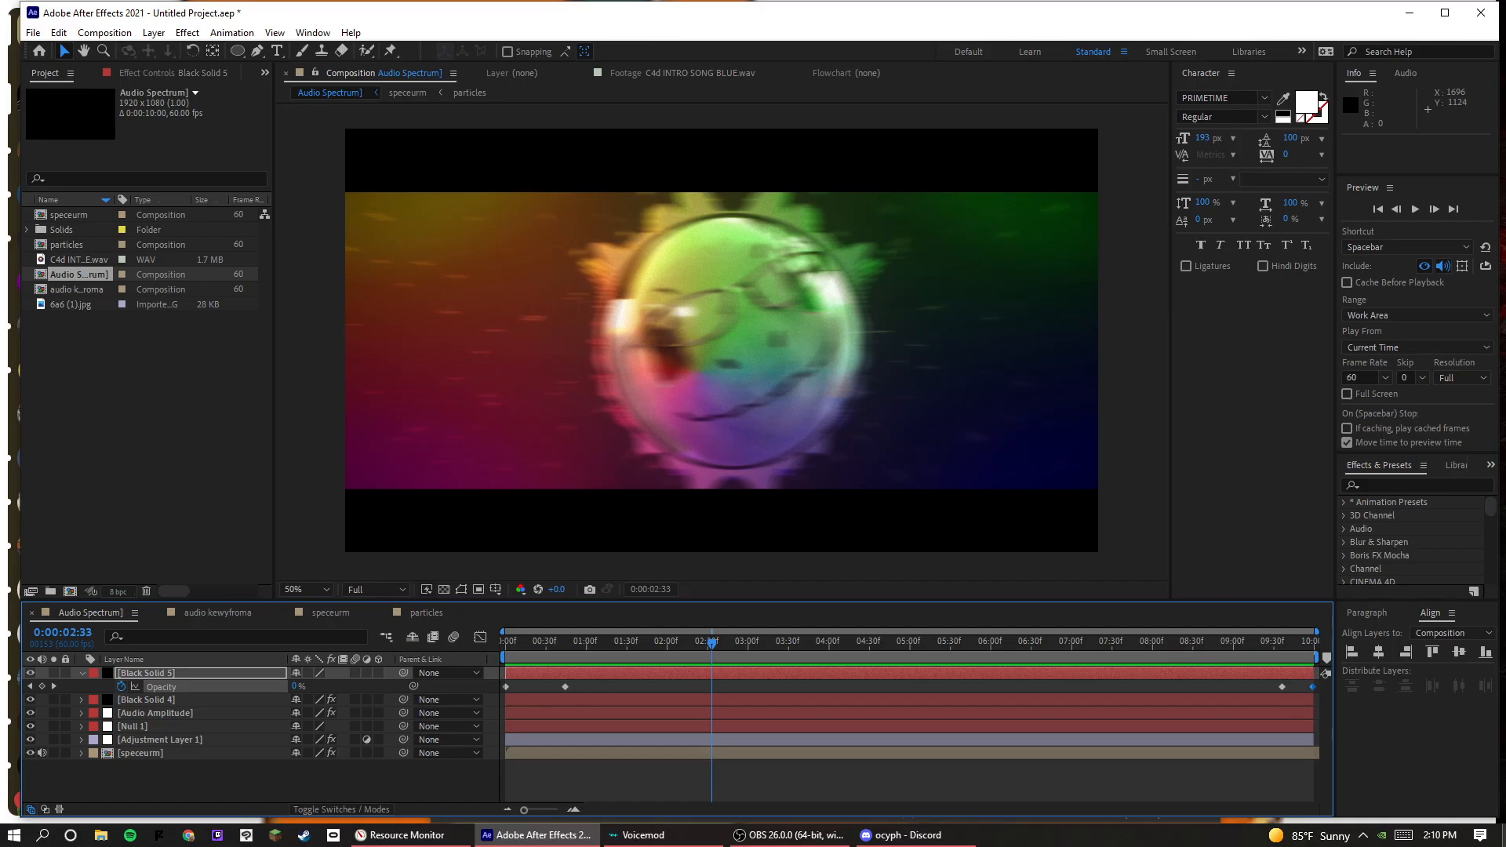
- Save the project in the Ae projects folder on 2nd Drive (P:), appending a run of random letters to its file name
click(1502, 836)
click(535, 834)
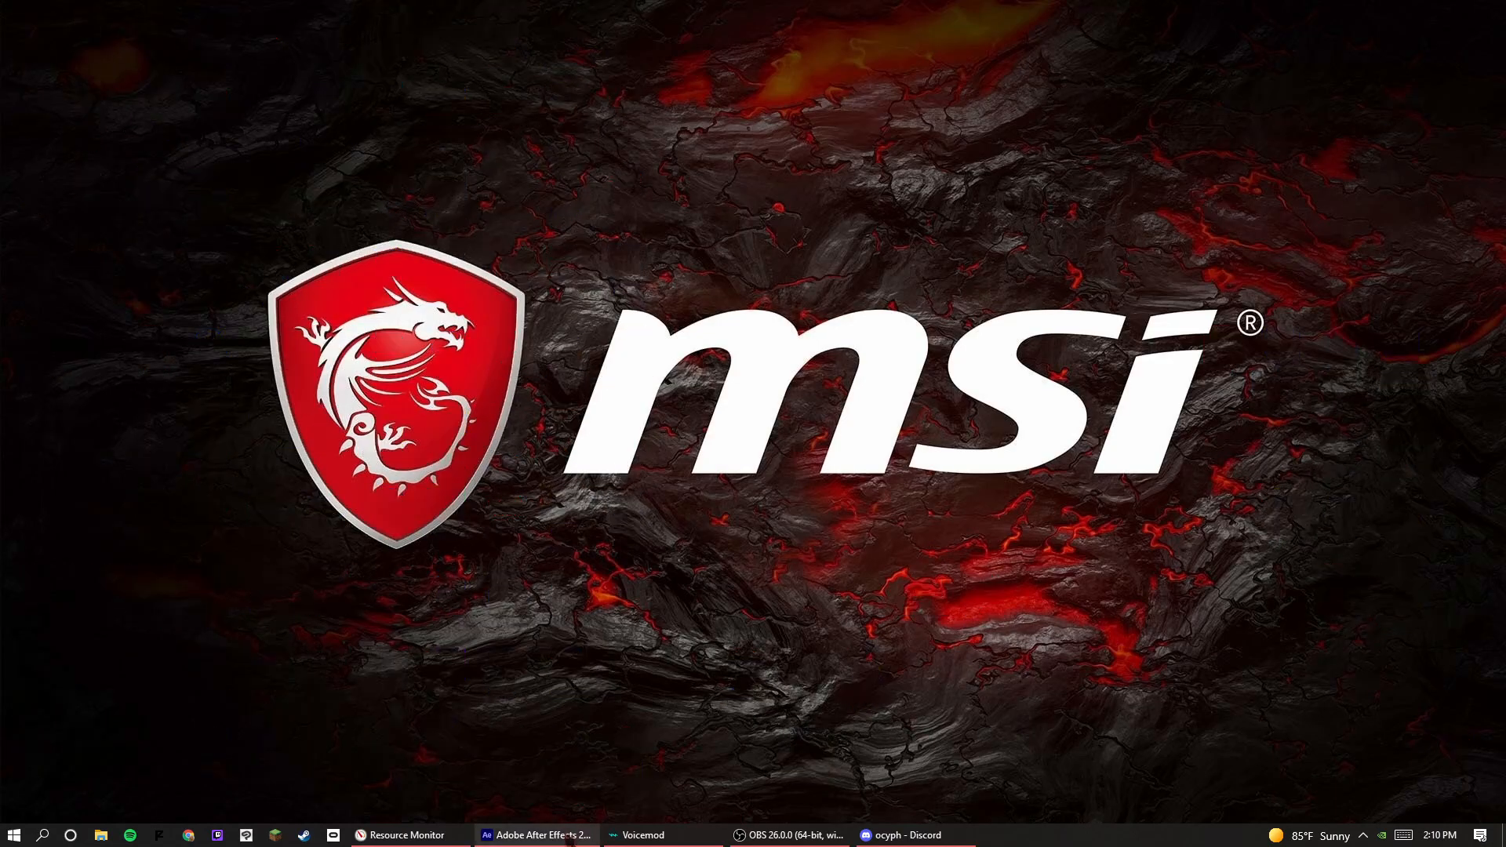
key(ctrl+s)
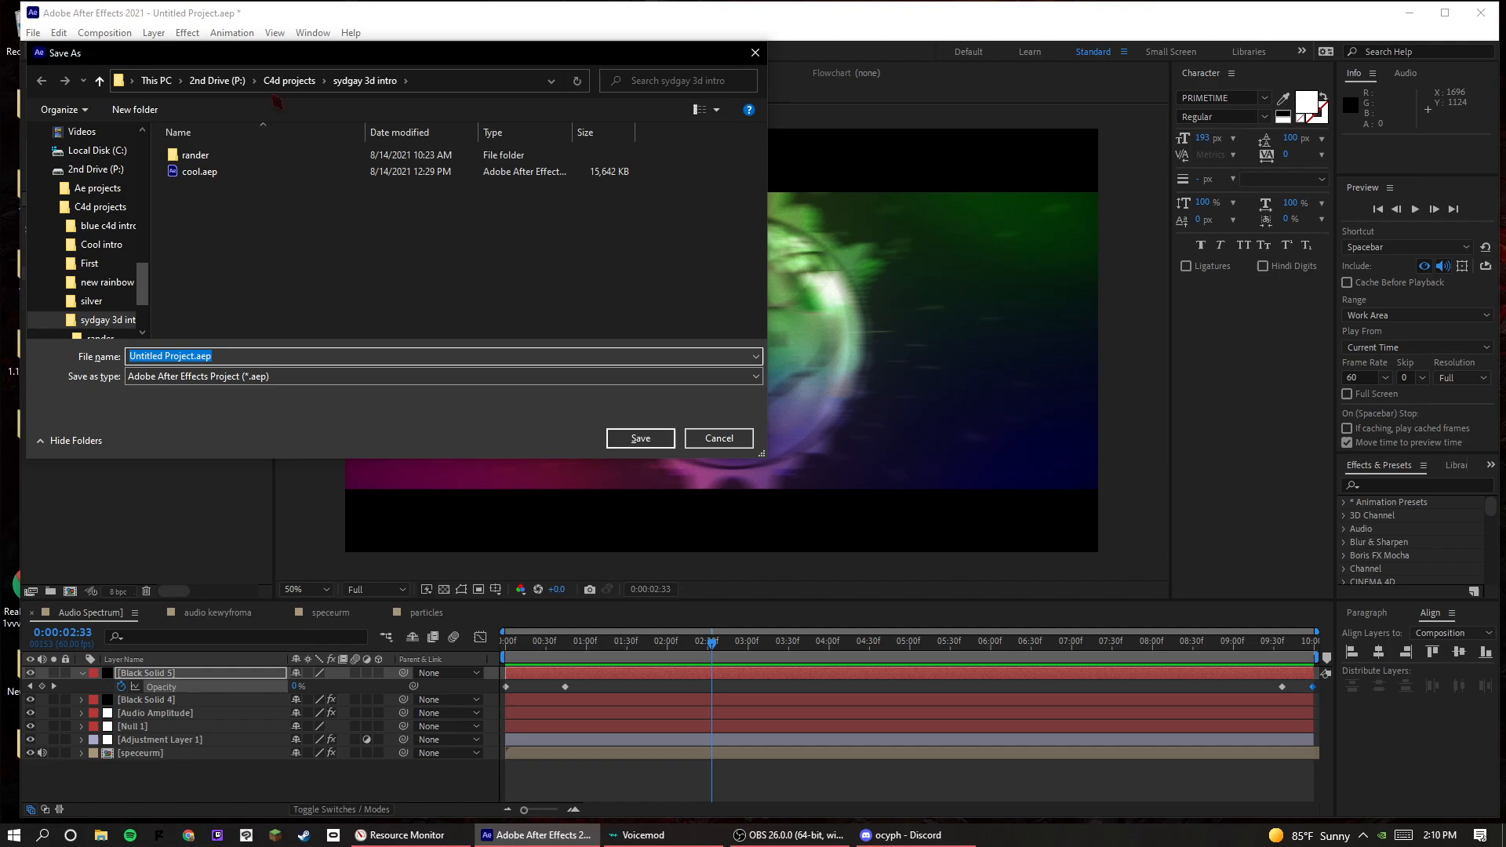
click(233, 79)
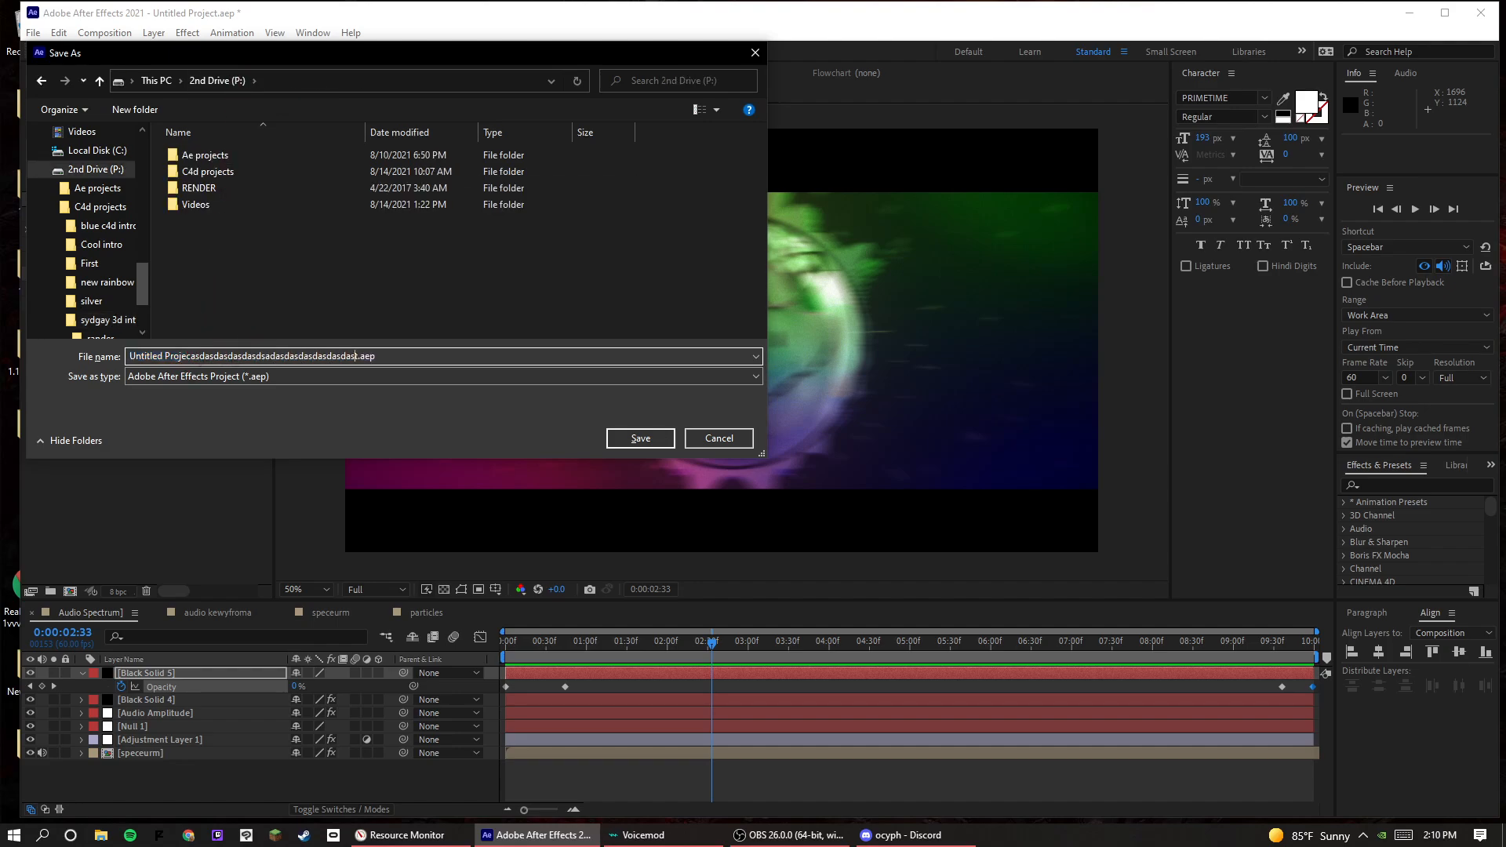
text(asdsa)
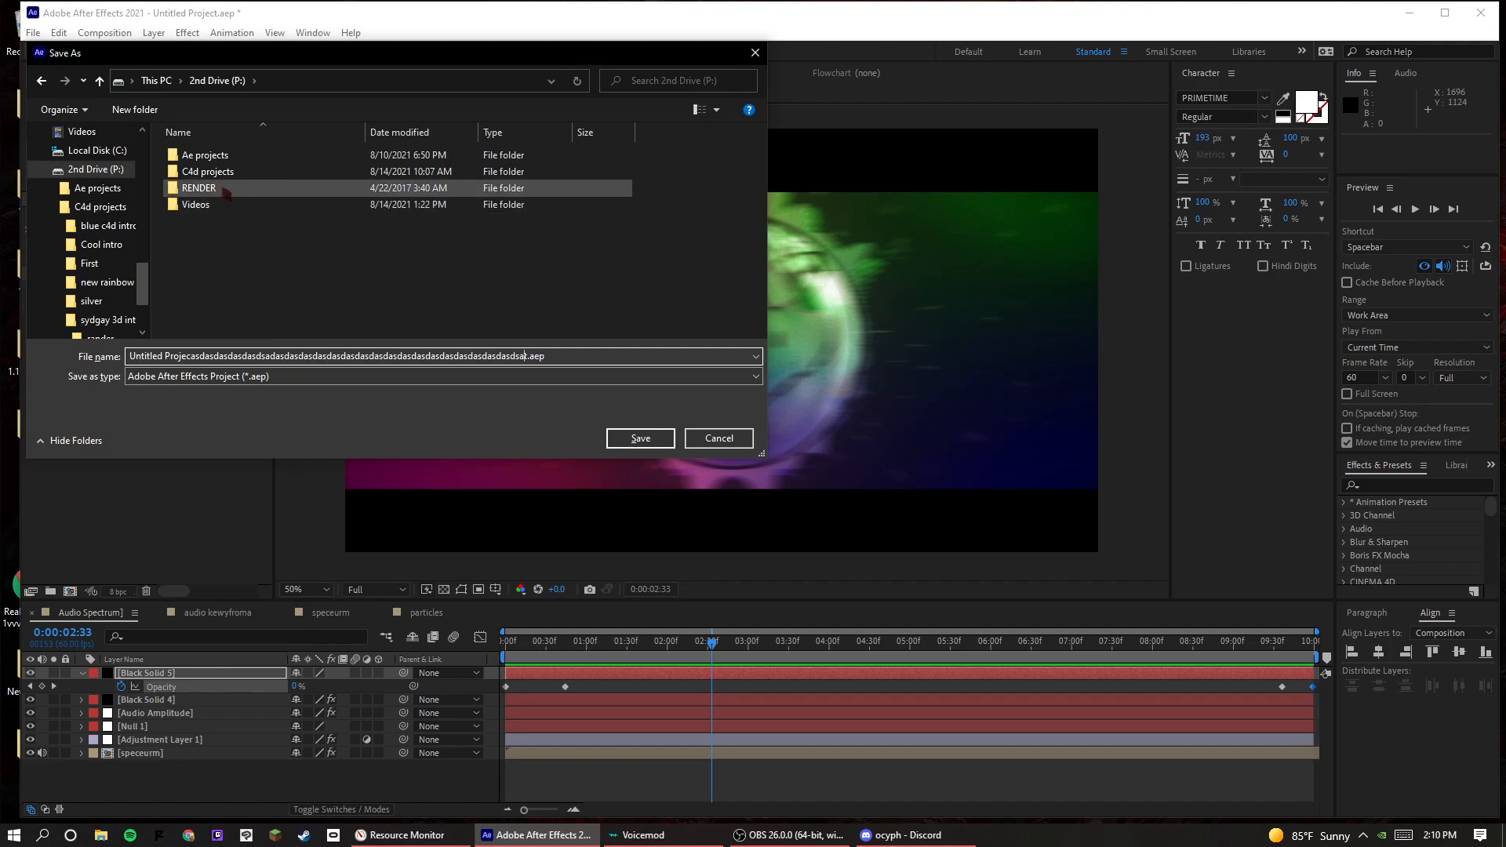
double_click(205, 154)
click(641, 438)
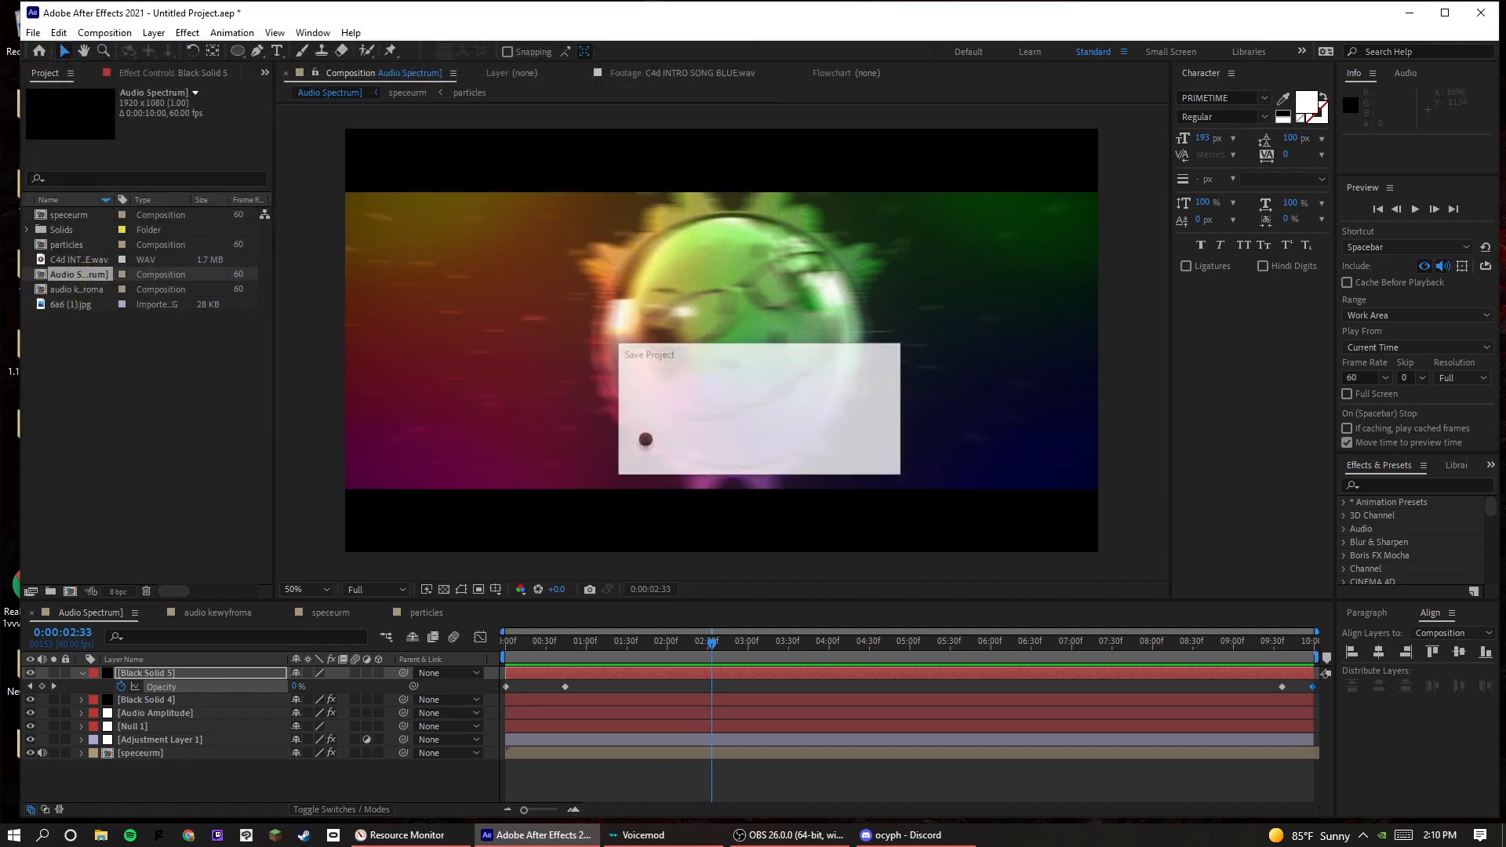
- Launch Adobe Media Encoder 2021, search Windows for "2nd drive", and switch to File Explorer
key(super+d)
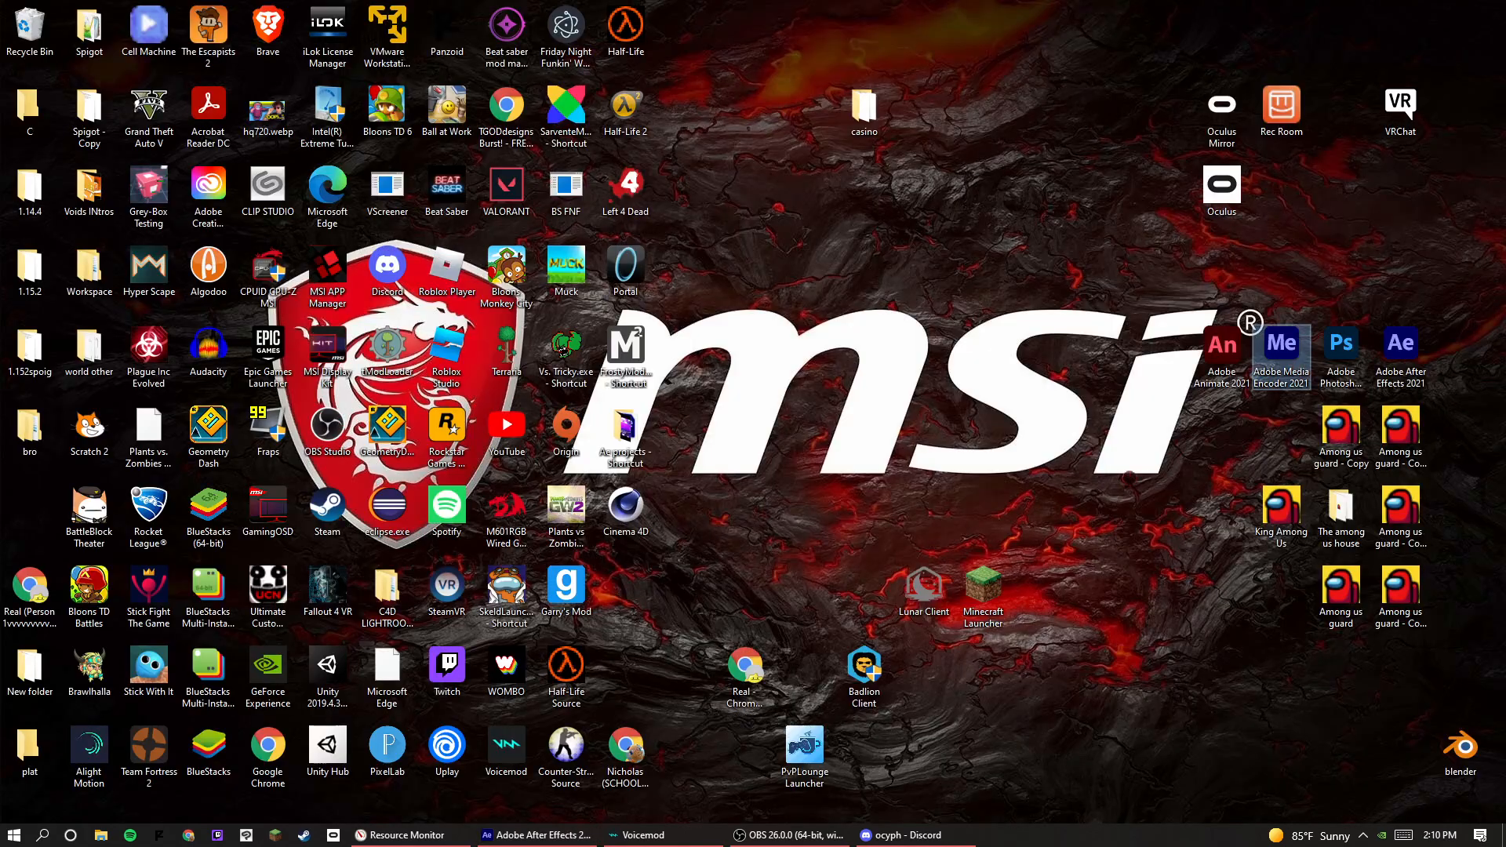
click(14, 834)
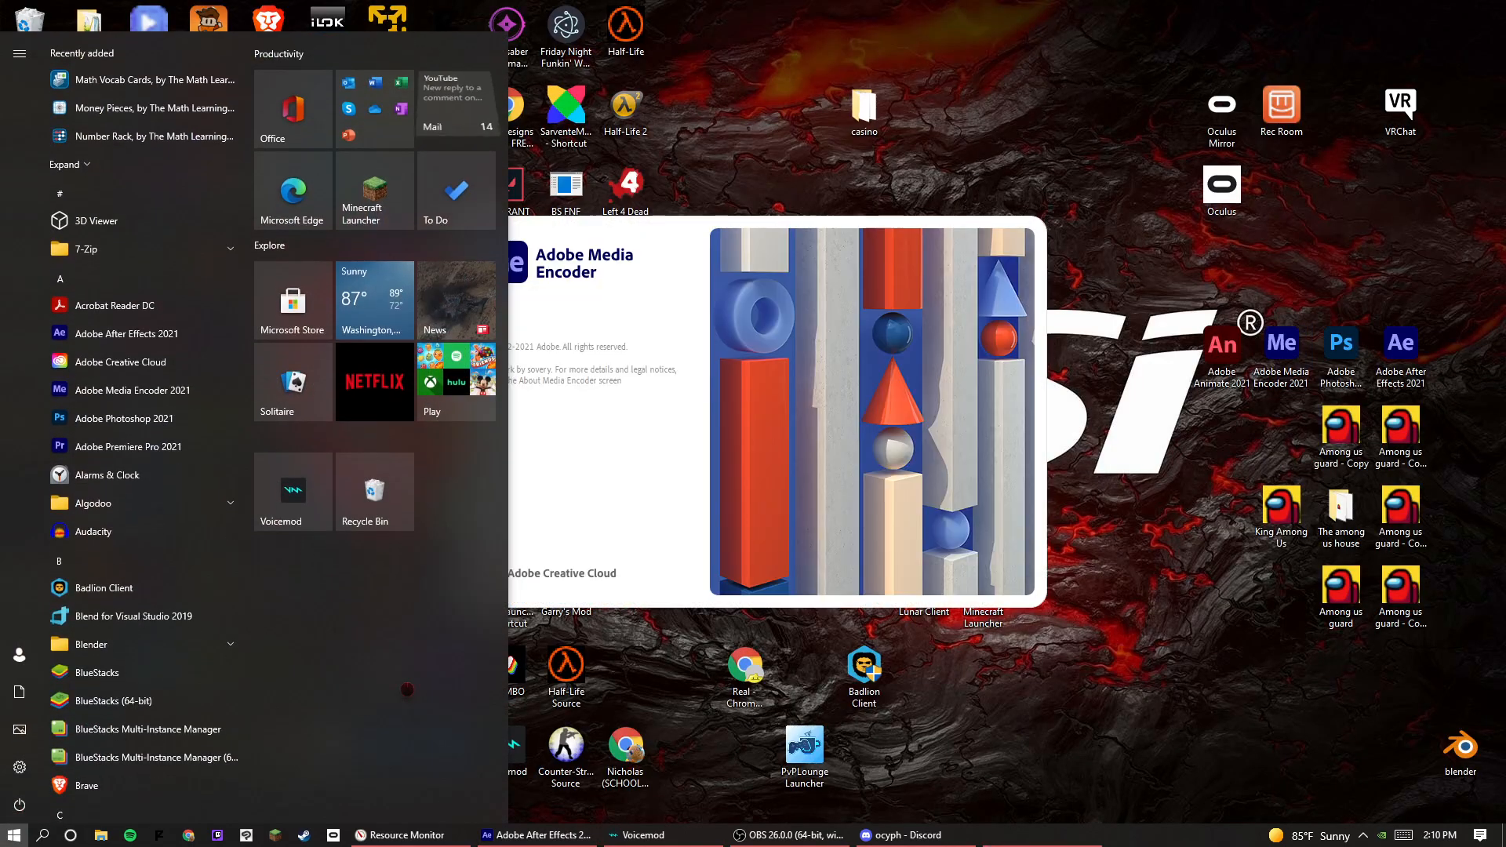
text(2n)
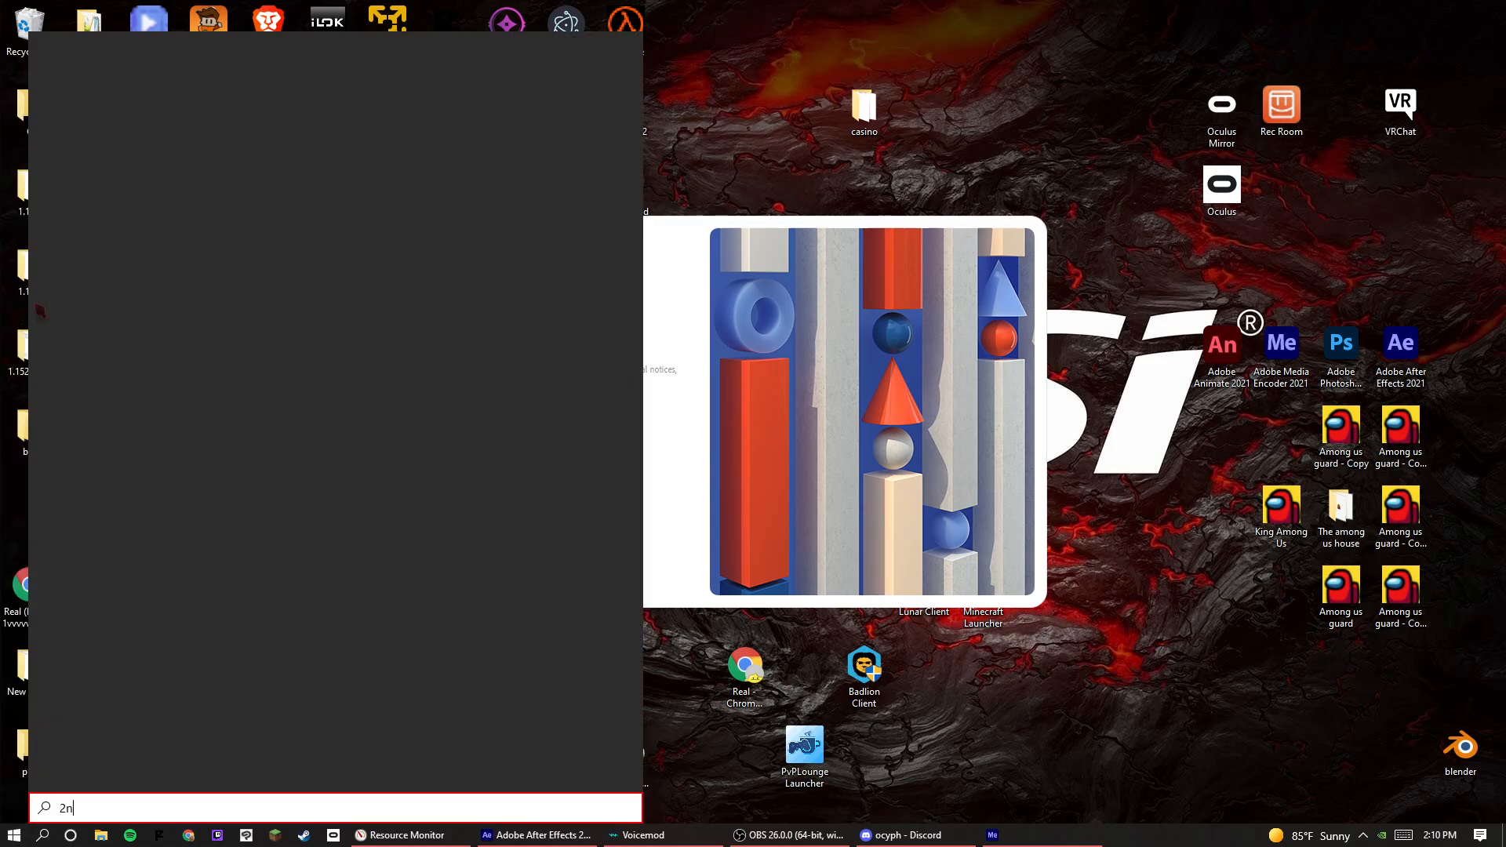
text(d dr)
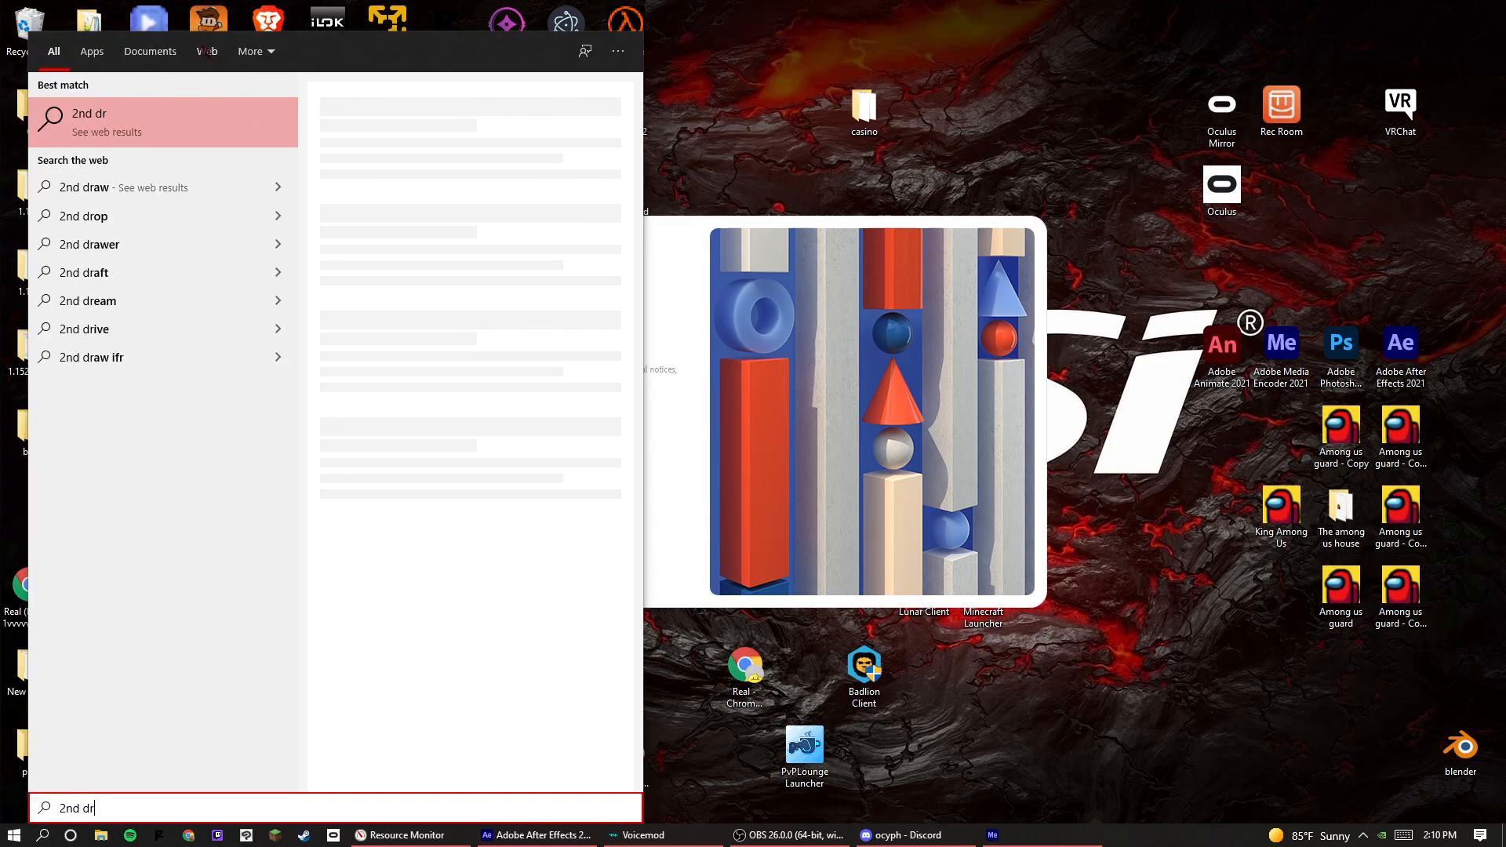
text(ive)
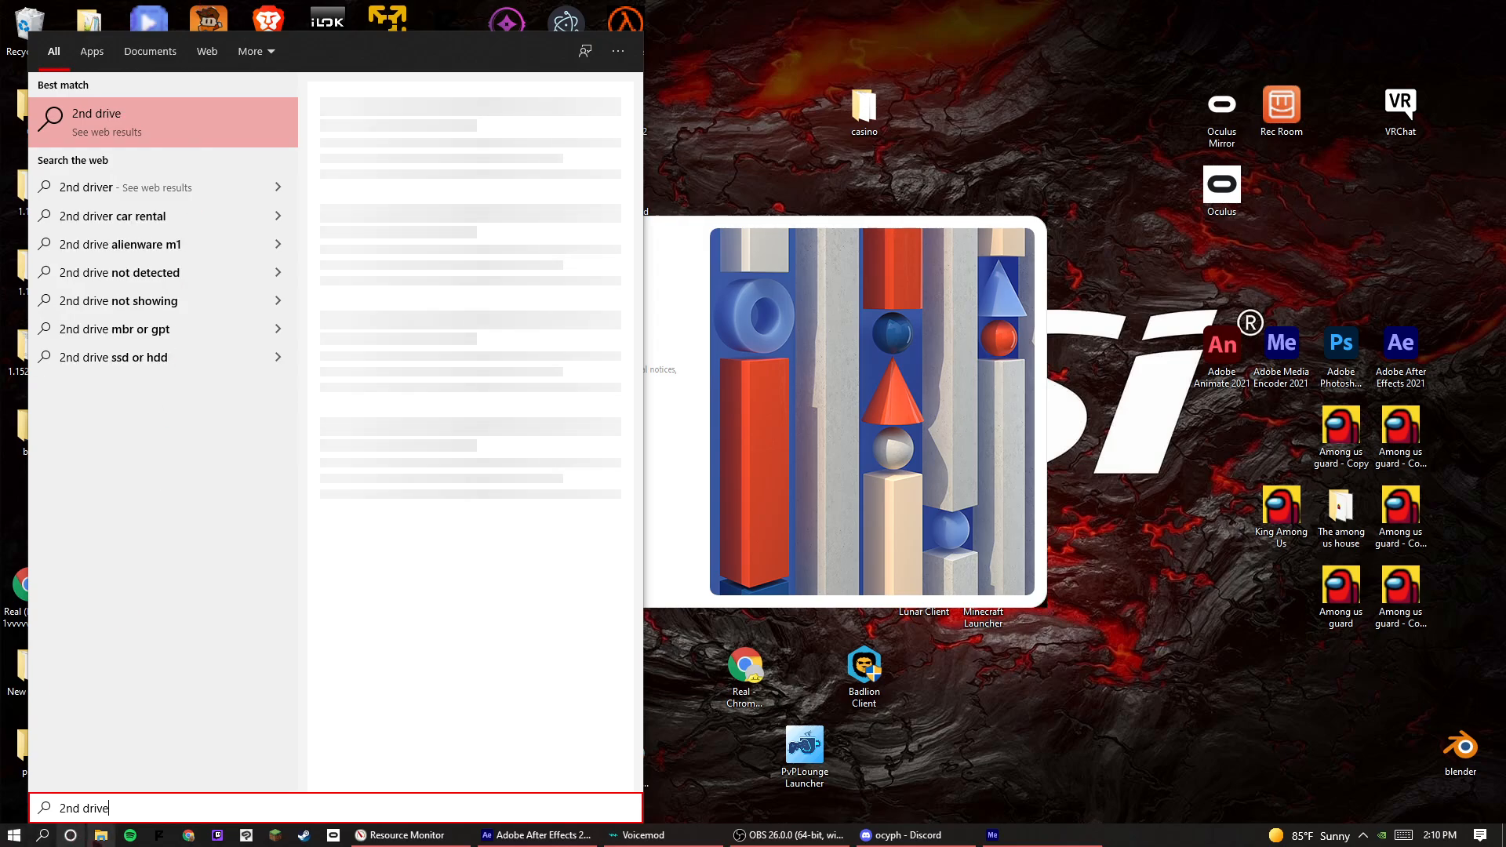
click(99, 836)
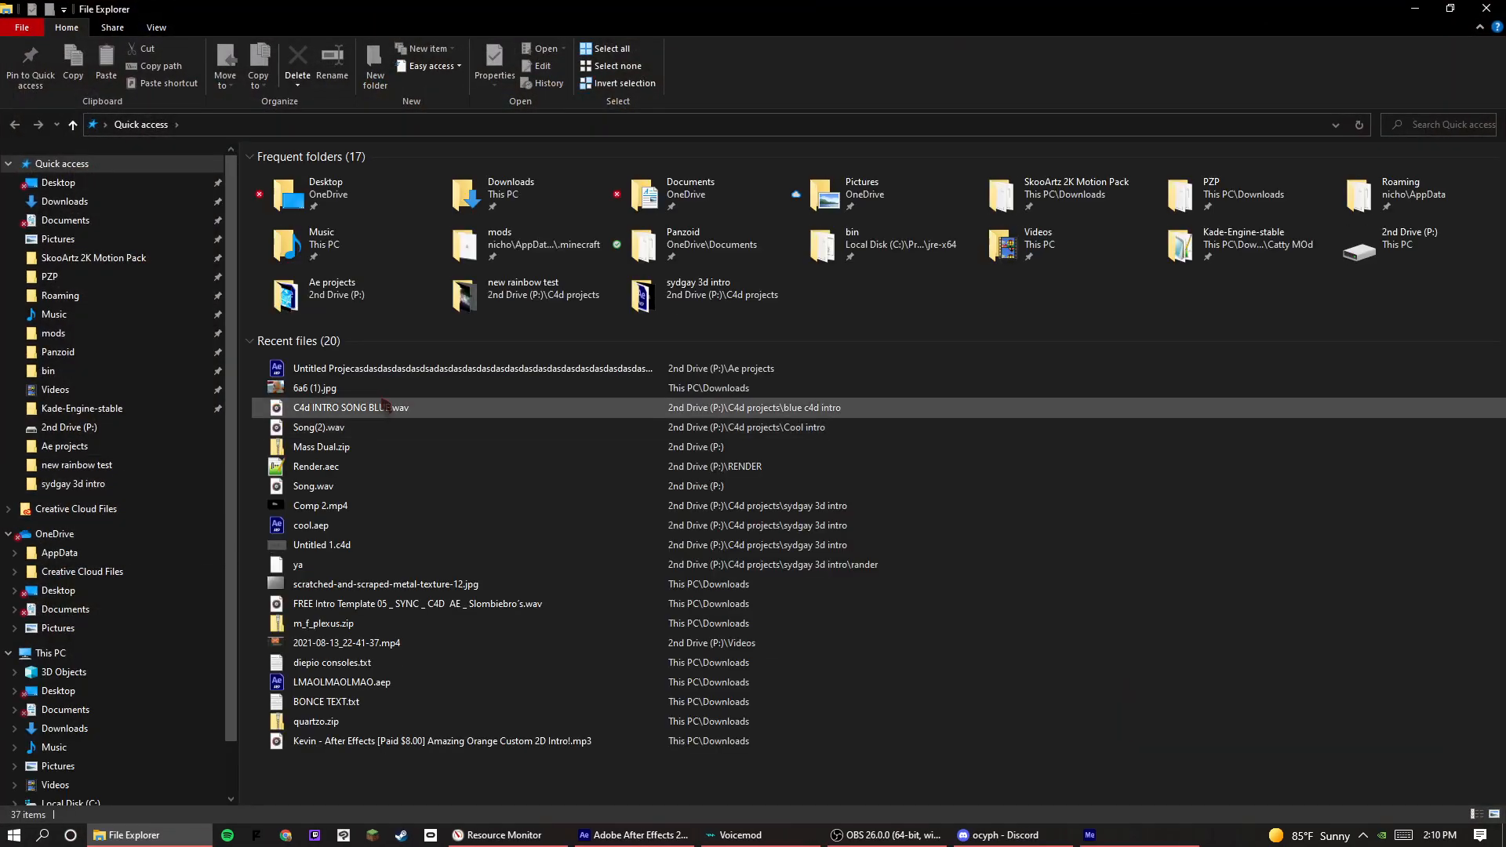
right_click(433, 373)
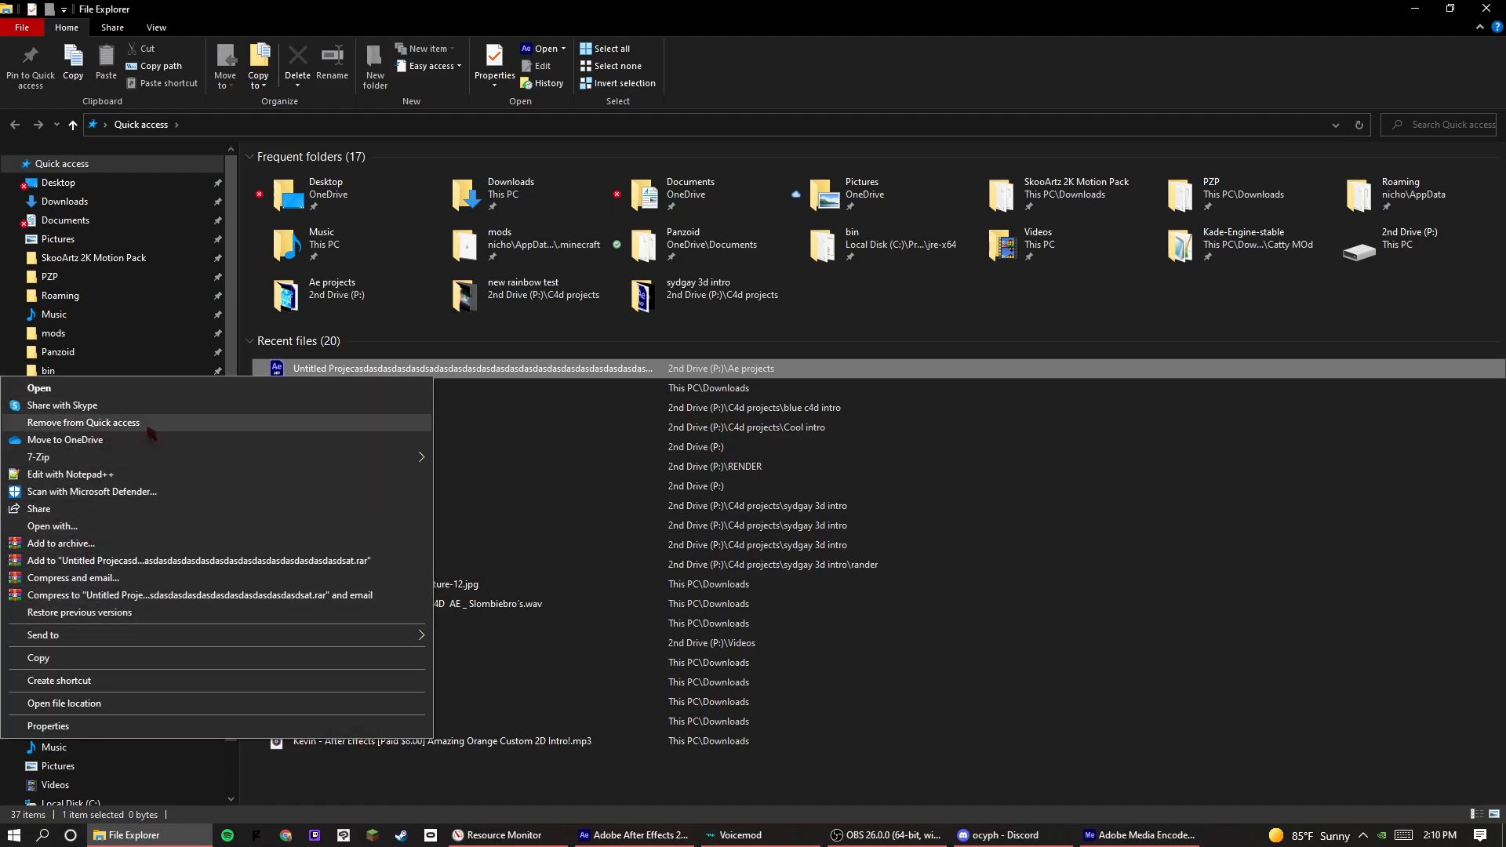
drag(224, 296, 212, 392)
scroll(188, 400, down, 2)
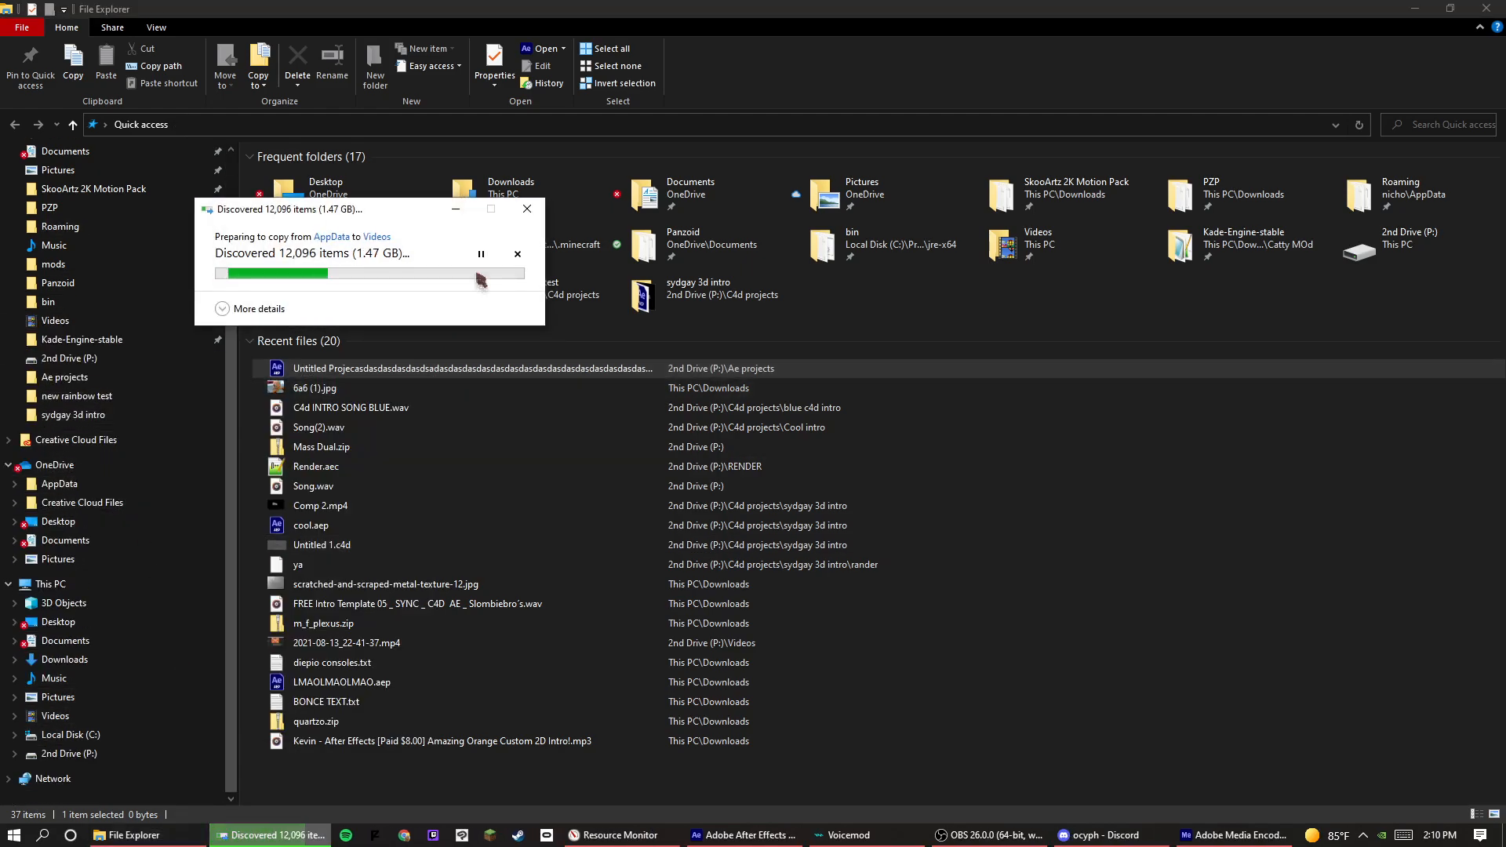
click(528, 210)
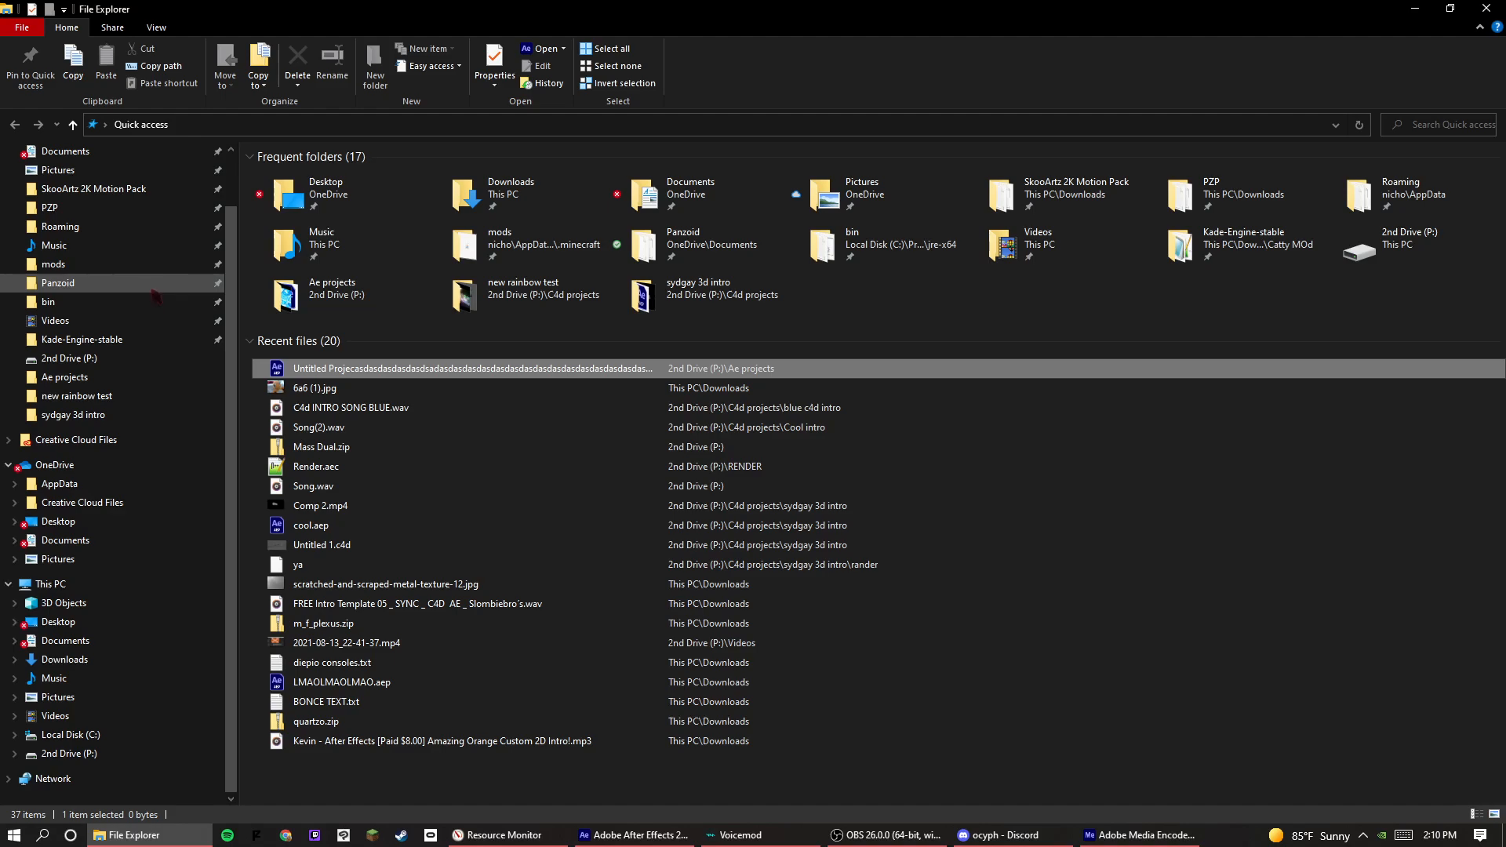
- Look through the subfolders of This PC's Videos folder, including Badlion Client, Fi2012, Grand Theft Auto V, Roblox and Captures
click(137, 323)
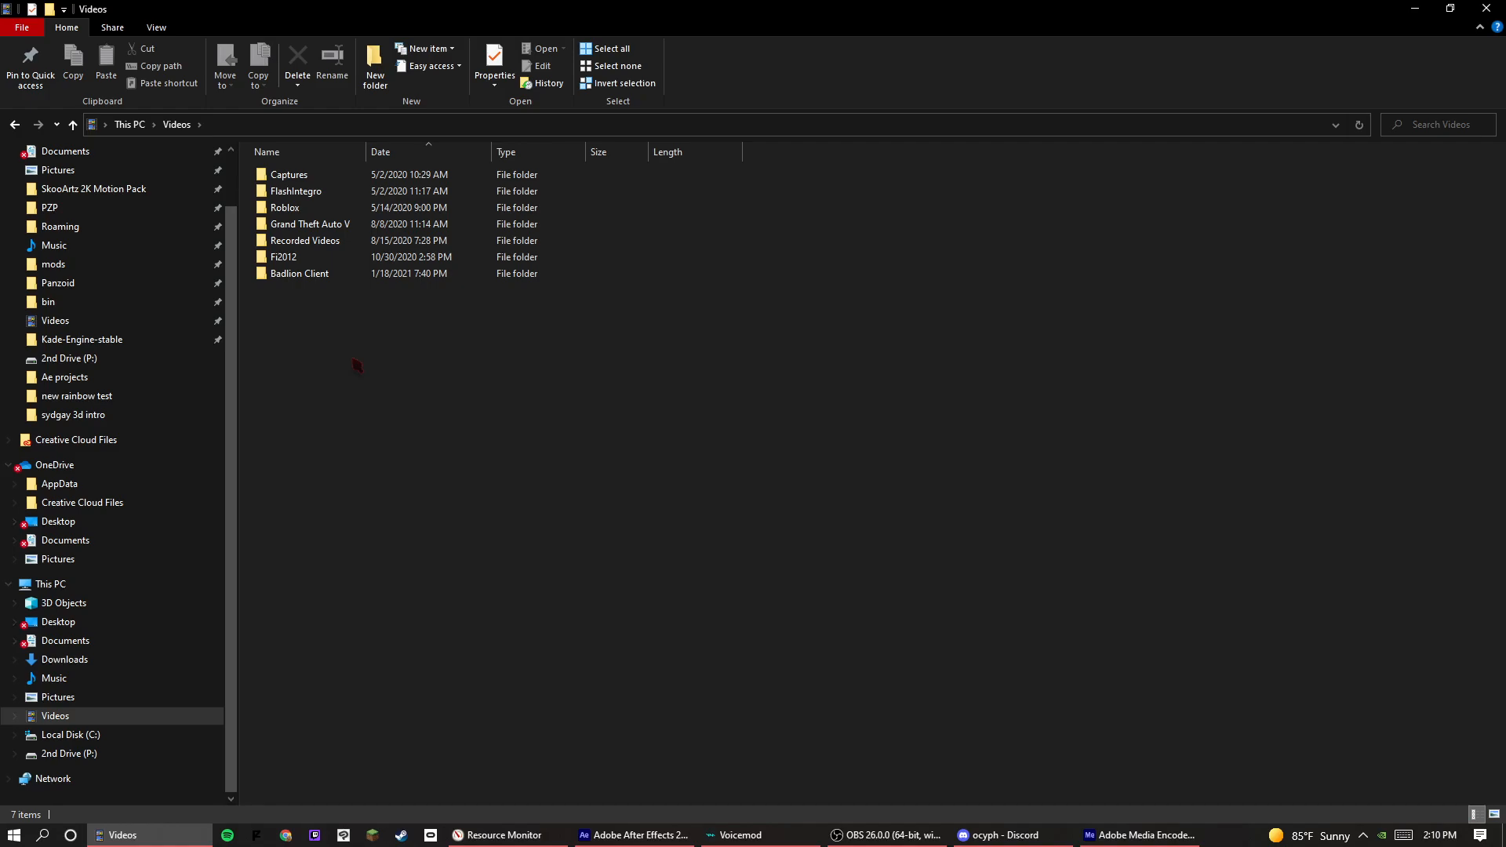
double_click(345, 273)
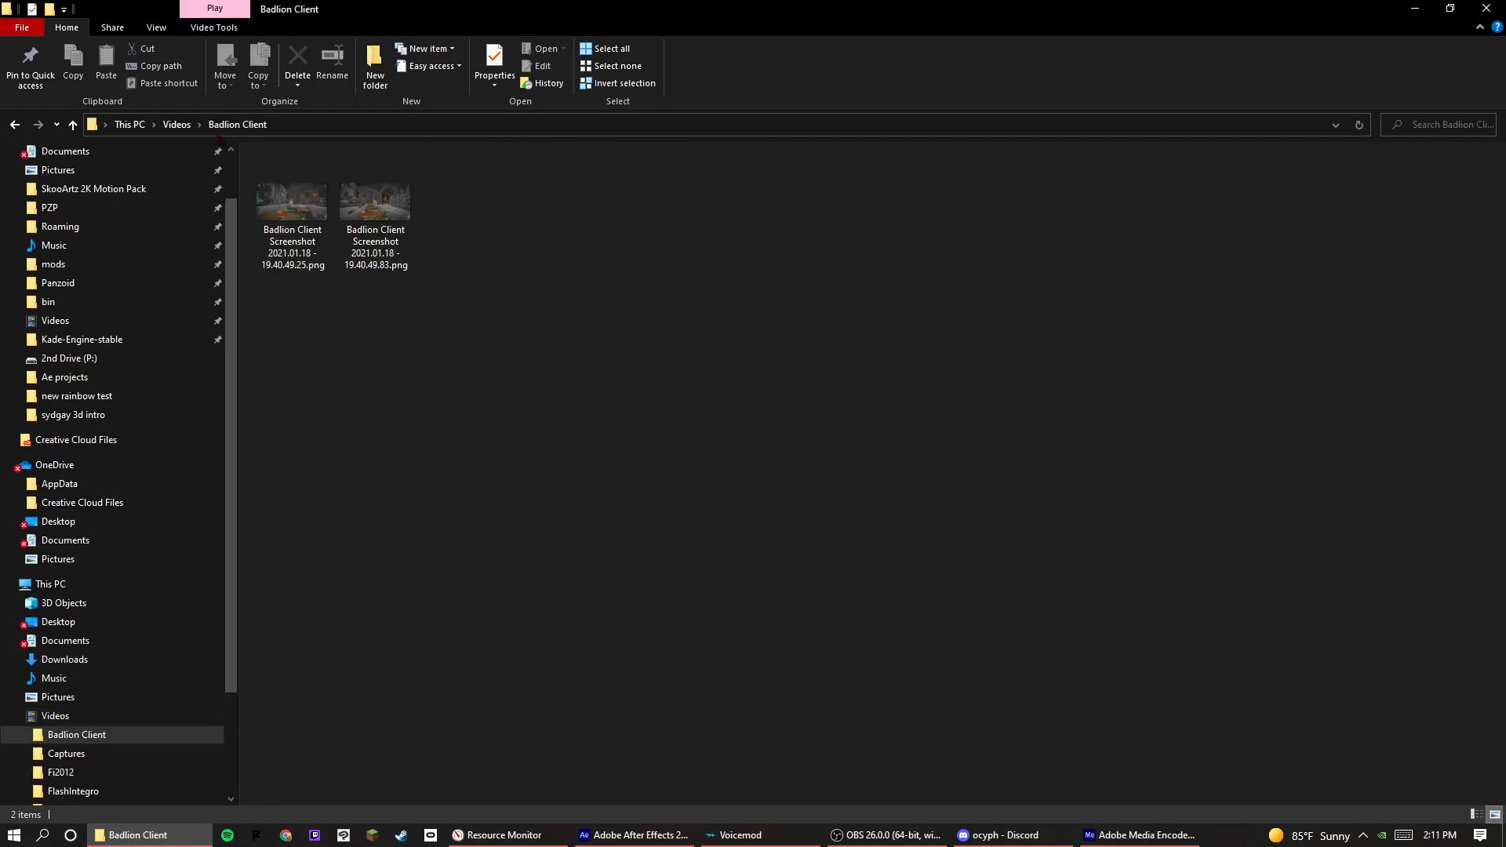
click(199, 125)
click(178, 124)
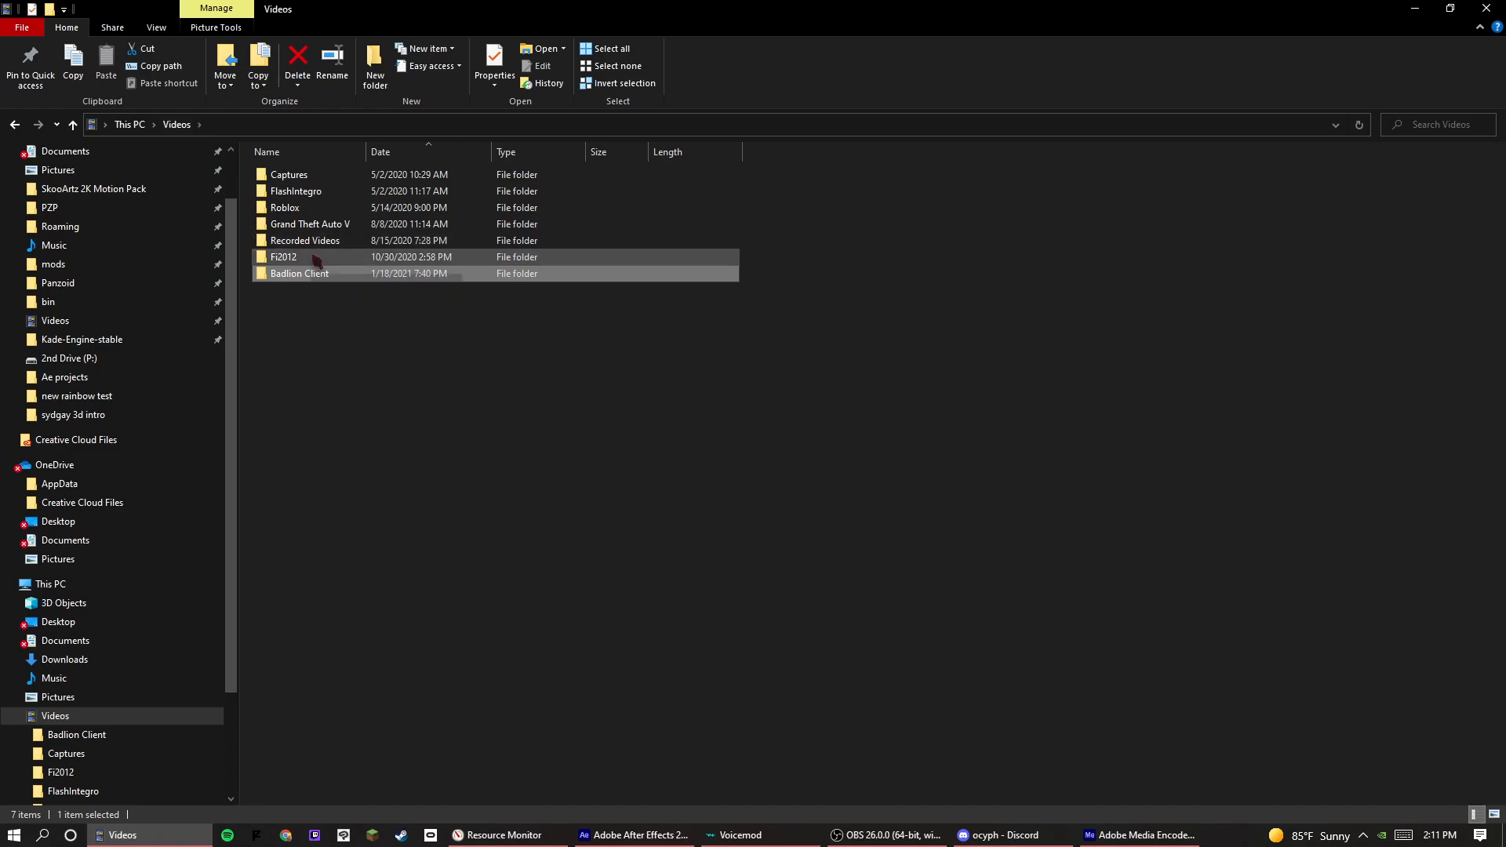
double_click(298, 255)
click(177, 124)
double_click(298, 222)
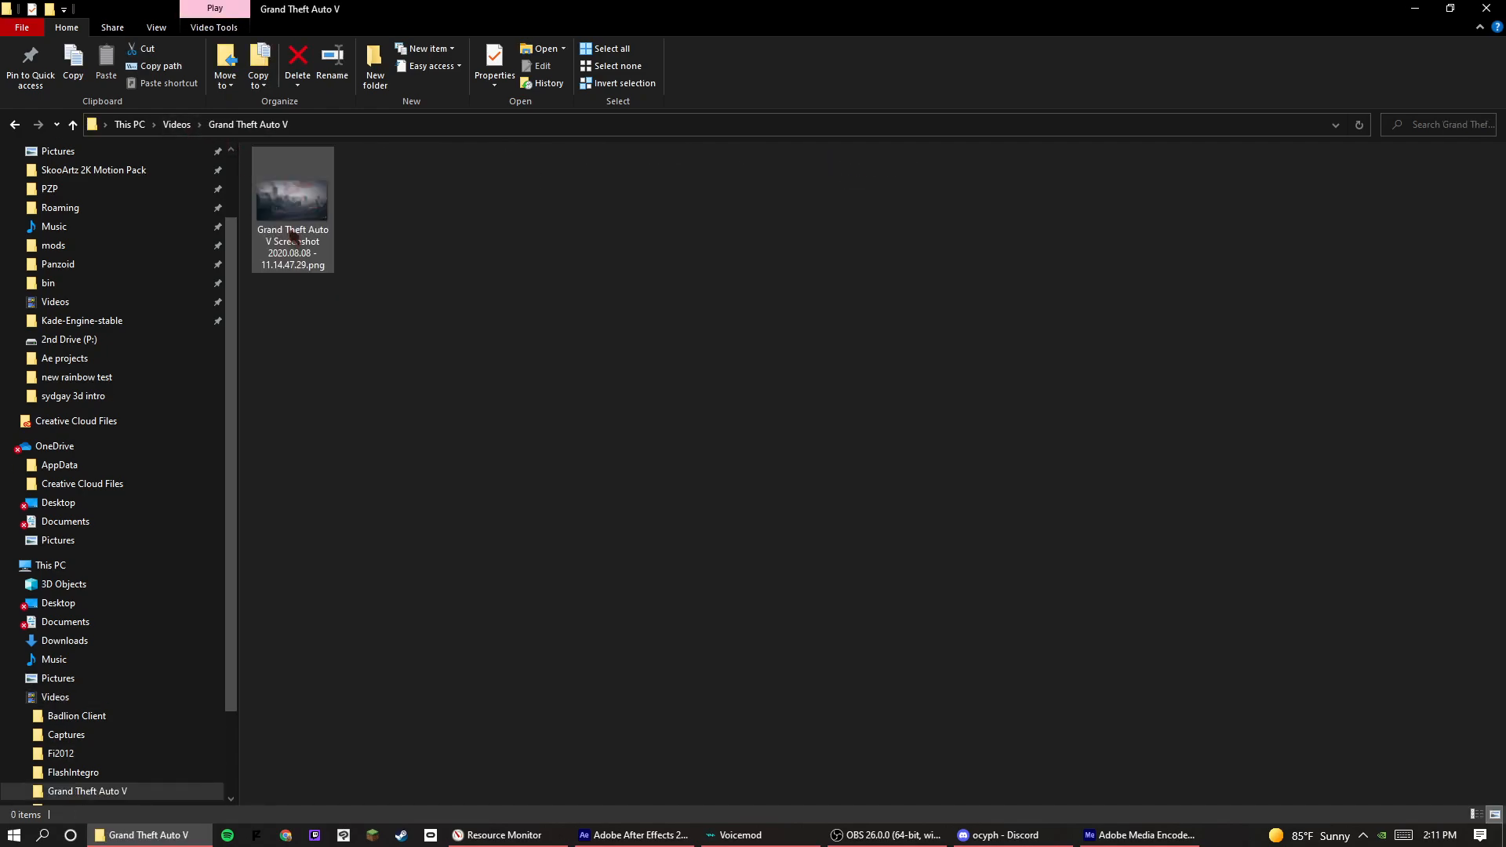
click(178, 125)
double_click(314, 207)
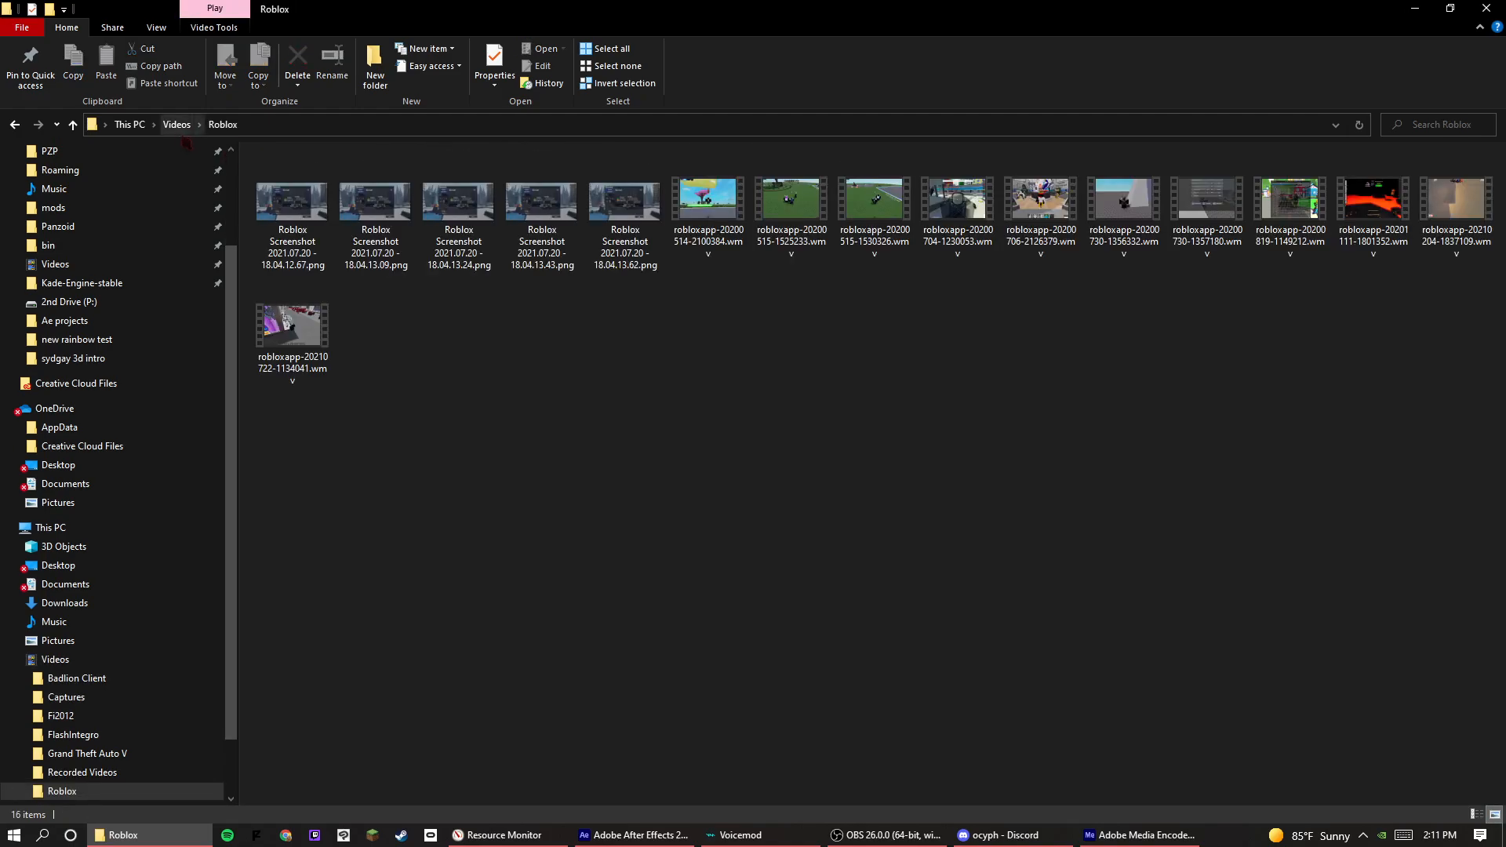
click(178, 124)
double_click(324, 207)
click(177, 124)
double_click(296, 191)
click(189, 125)
double_click(322, 177)
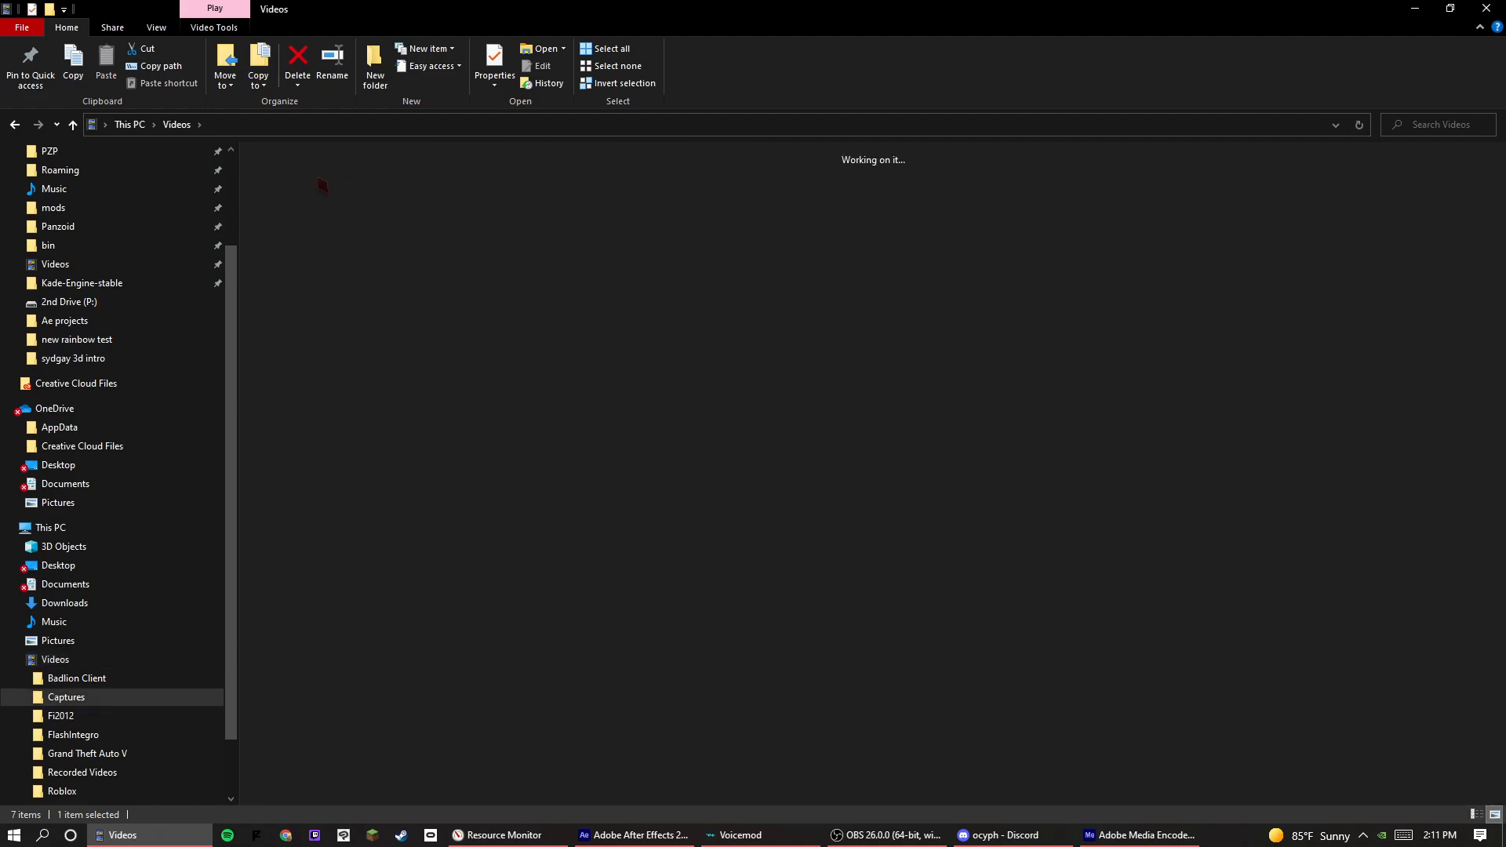
click(177, 125)
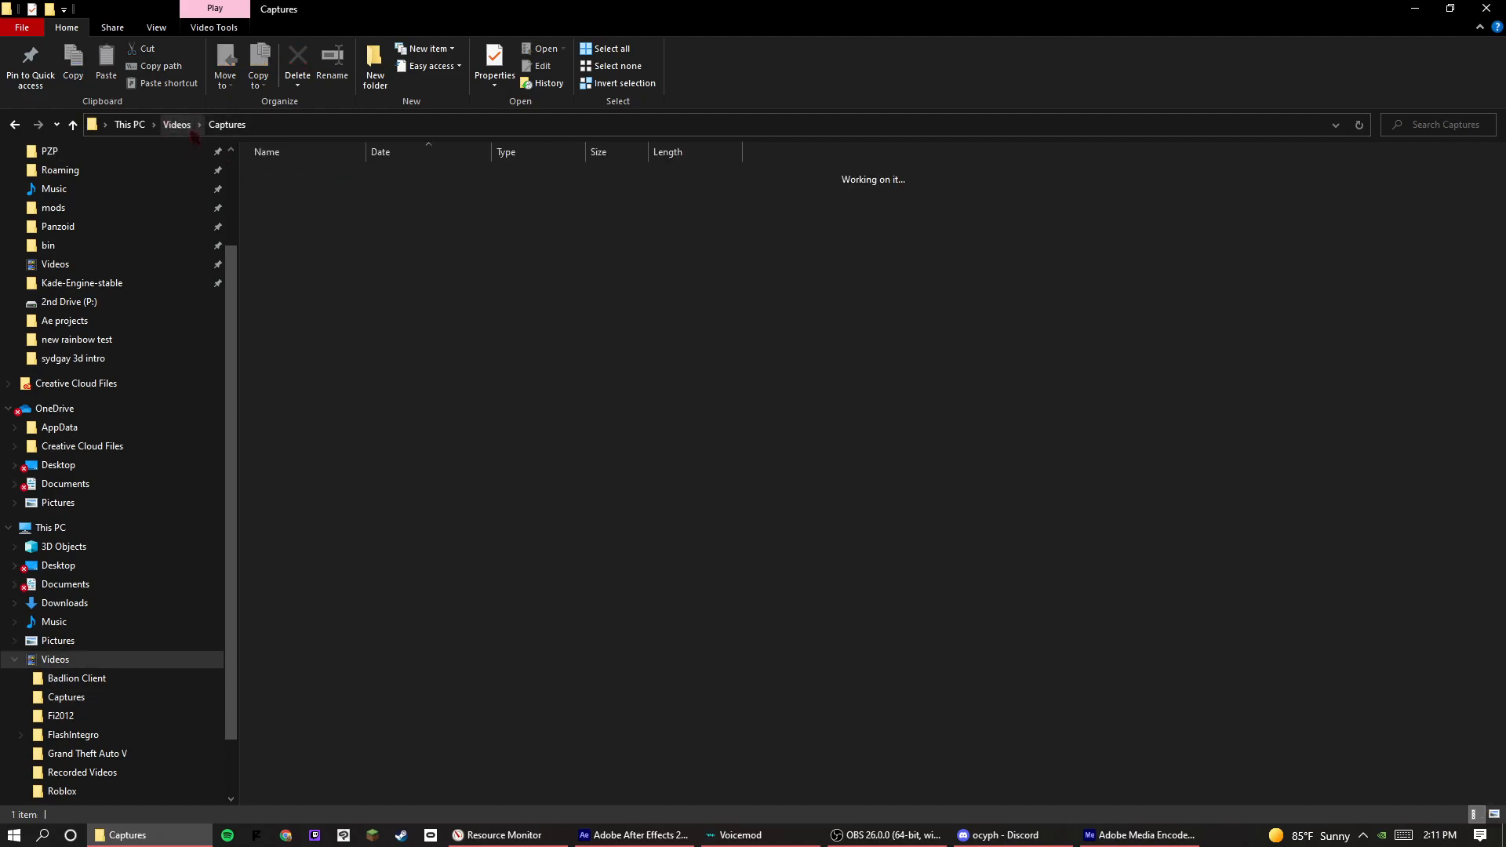
- Delete all the folders inside This PC's Videos folder
drag(416, 343, 306, 171)
right_click(264, 197)
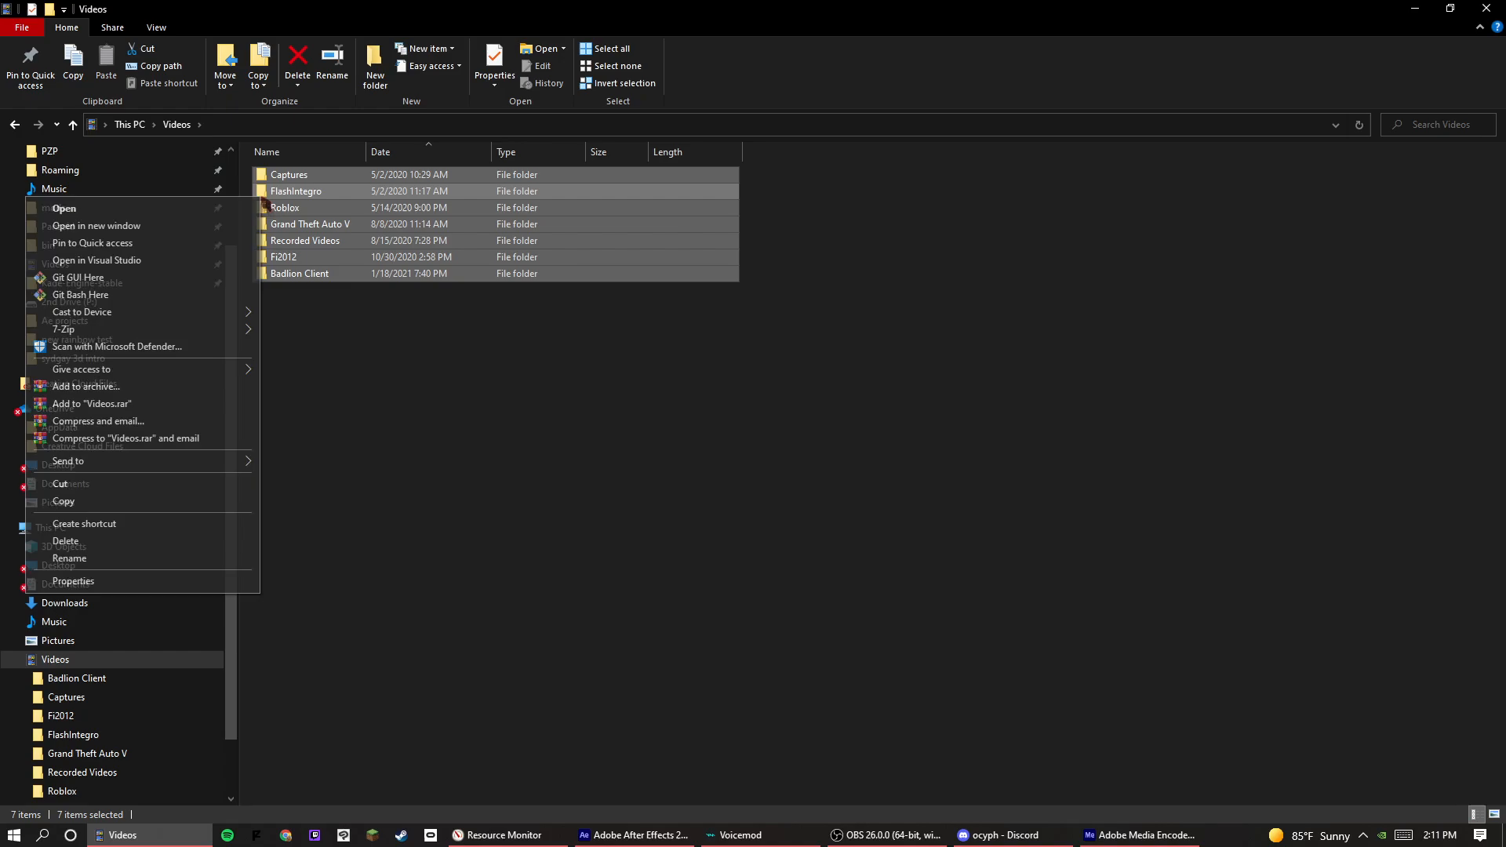
click(331, 534)
drag(302, 287, 305, 168)
drag(378, 306, 284, 186)
right_click(283, 181)
click(484, 352)
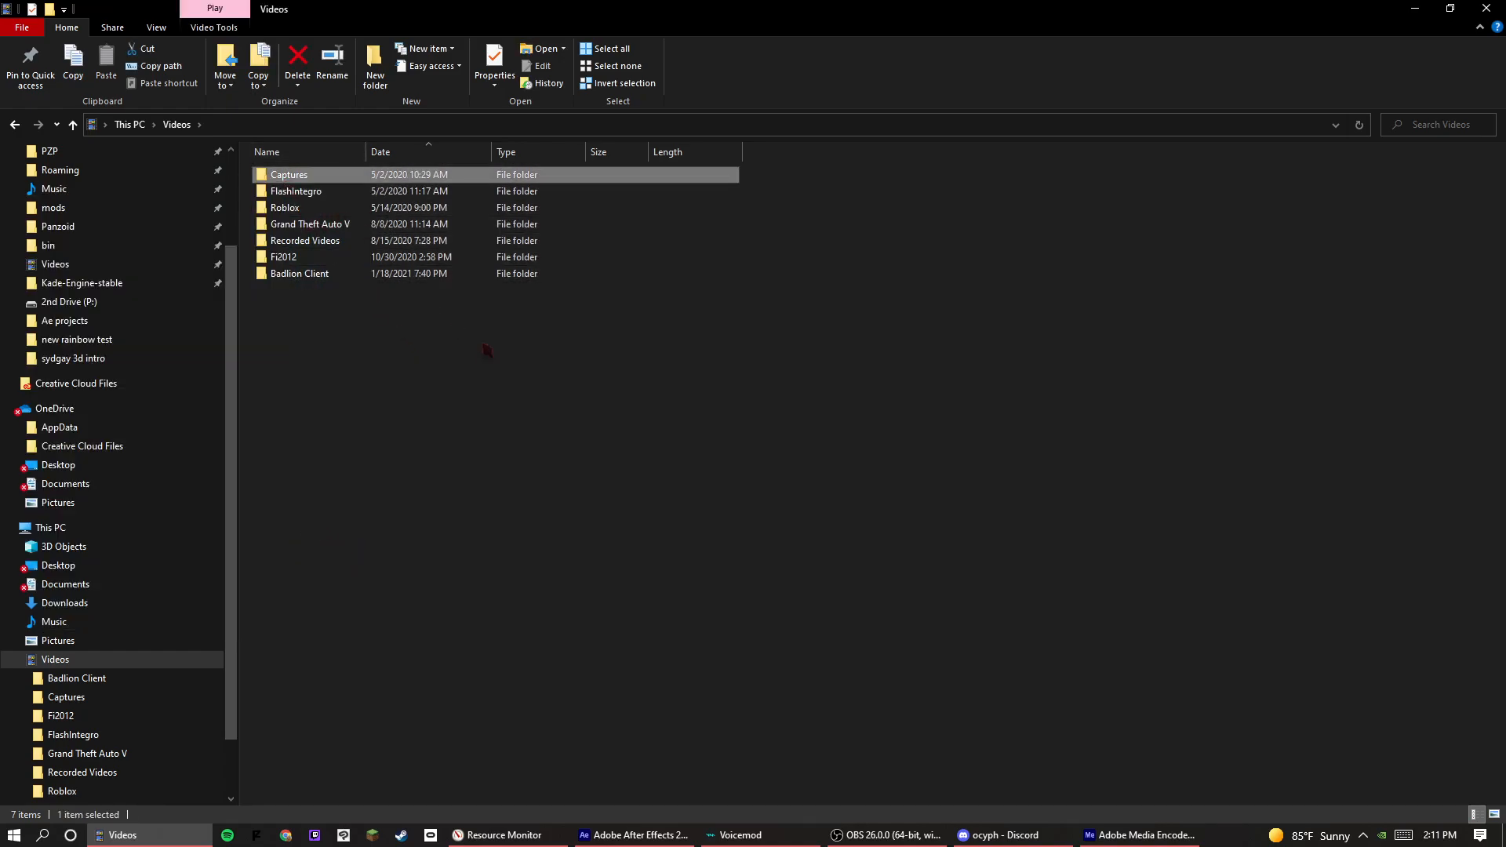
drag(481, 356, 362, 187)
drag(422, 323, 358, 175)
right_click(358, 175)
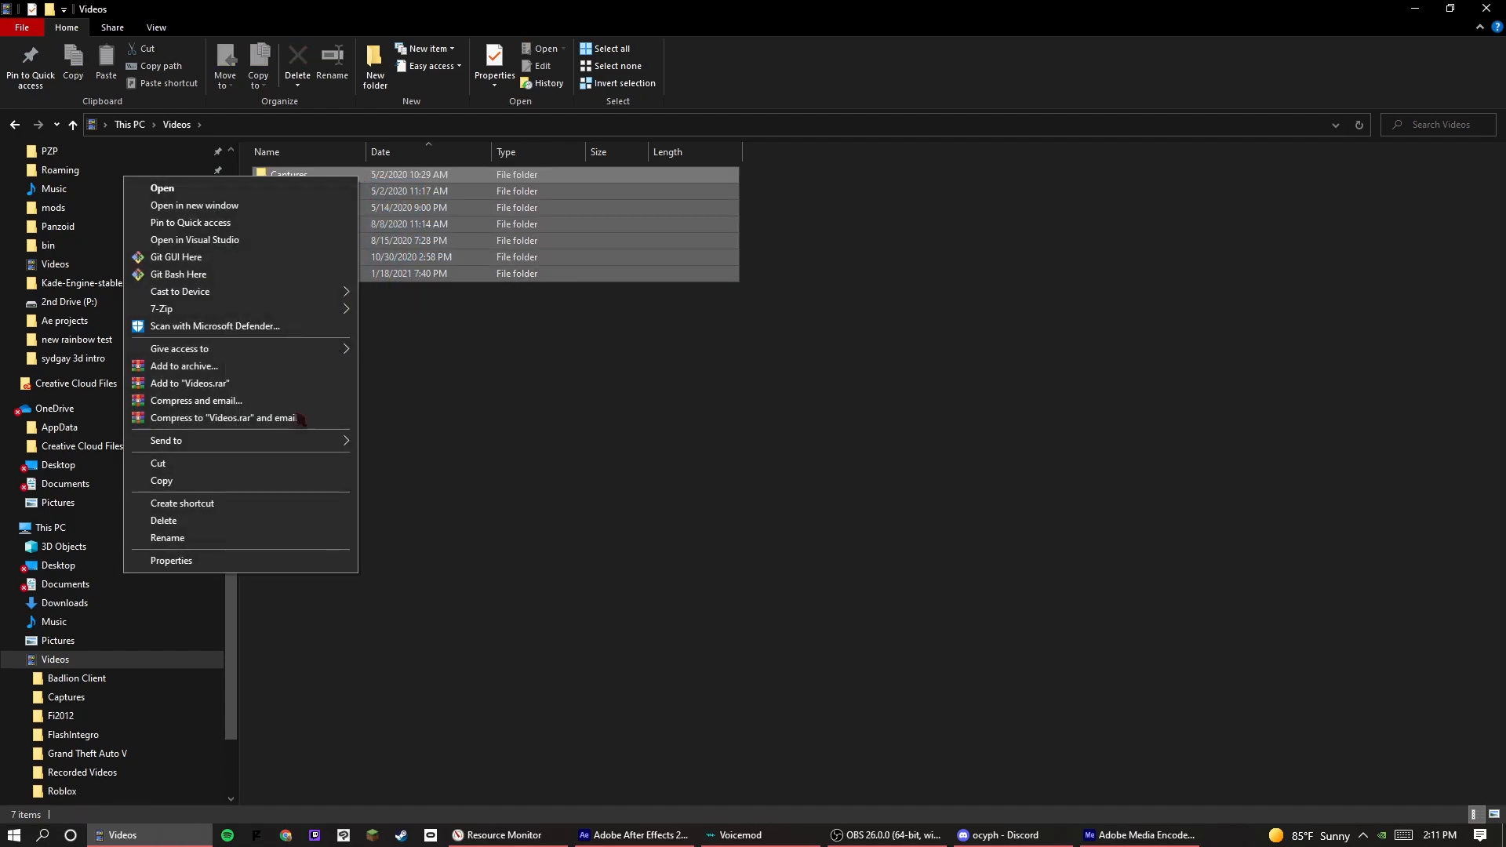
click(160, 520)
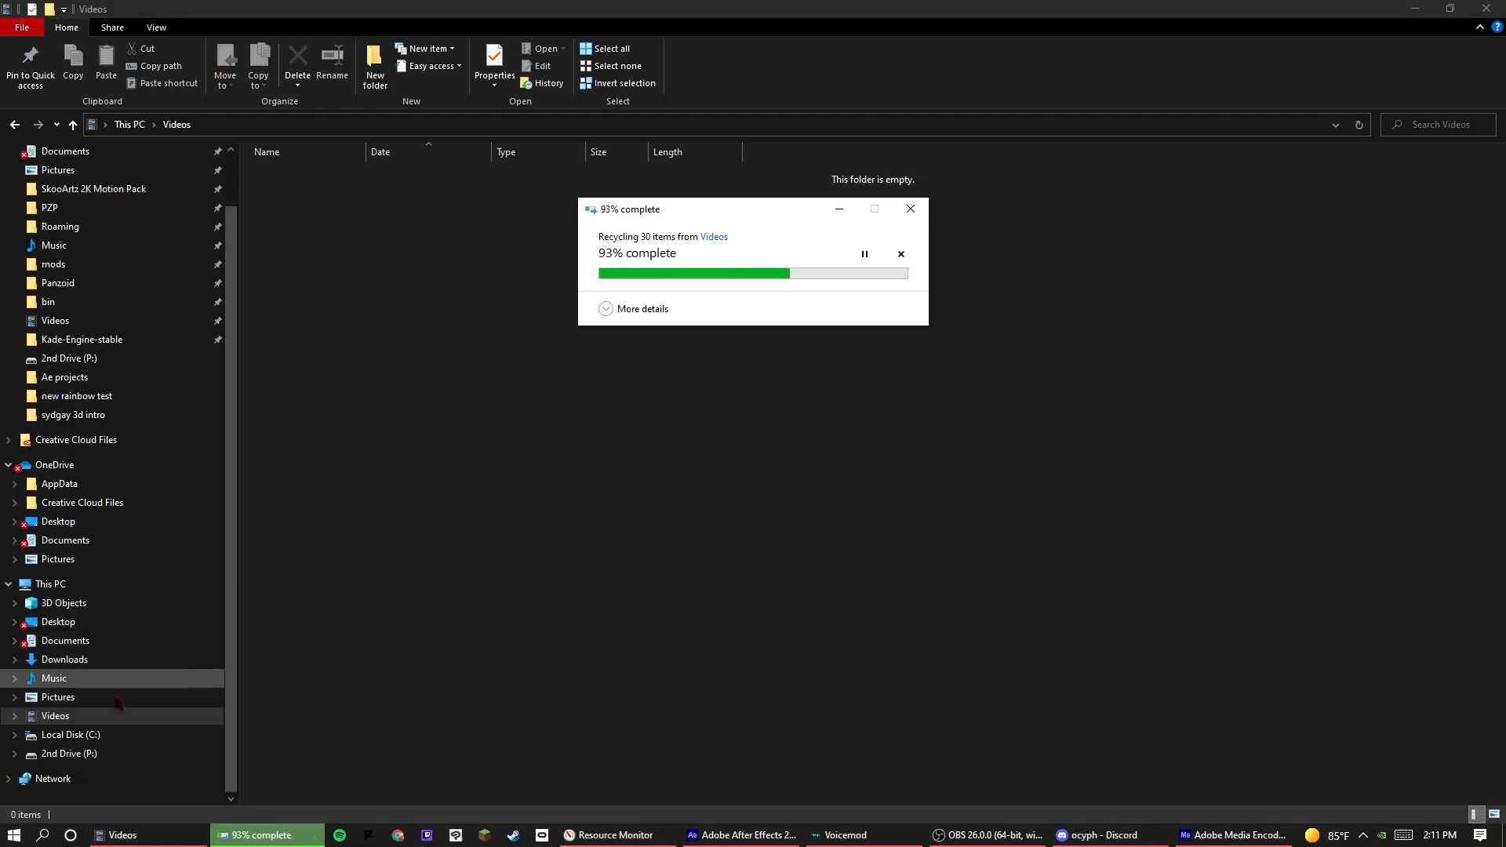
- Add the saved project file from the Ae projects folder on 2nd Drive (P:) to the Adobe Media Encoder queue
click(125, 752)
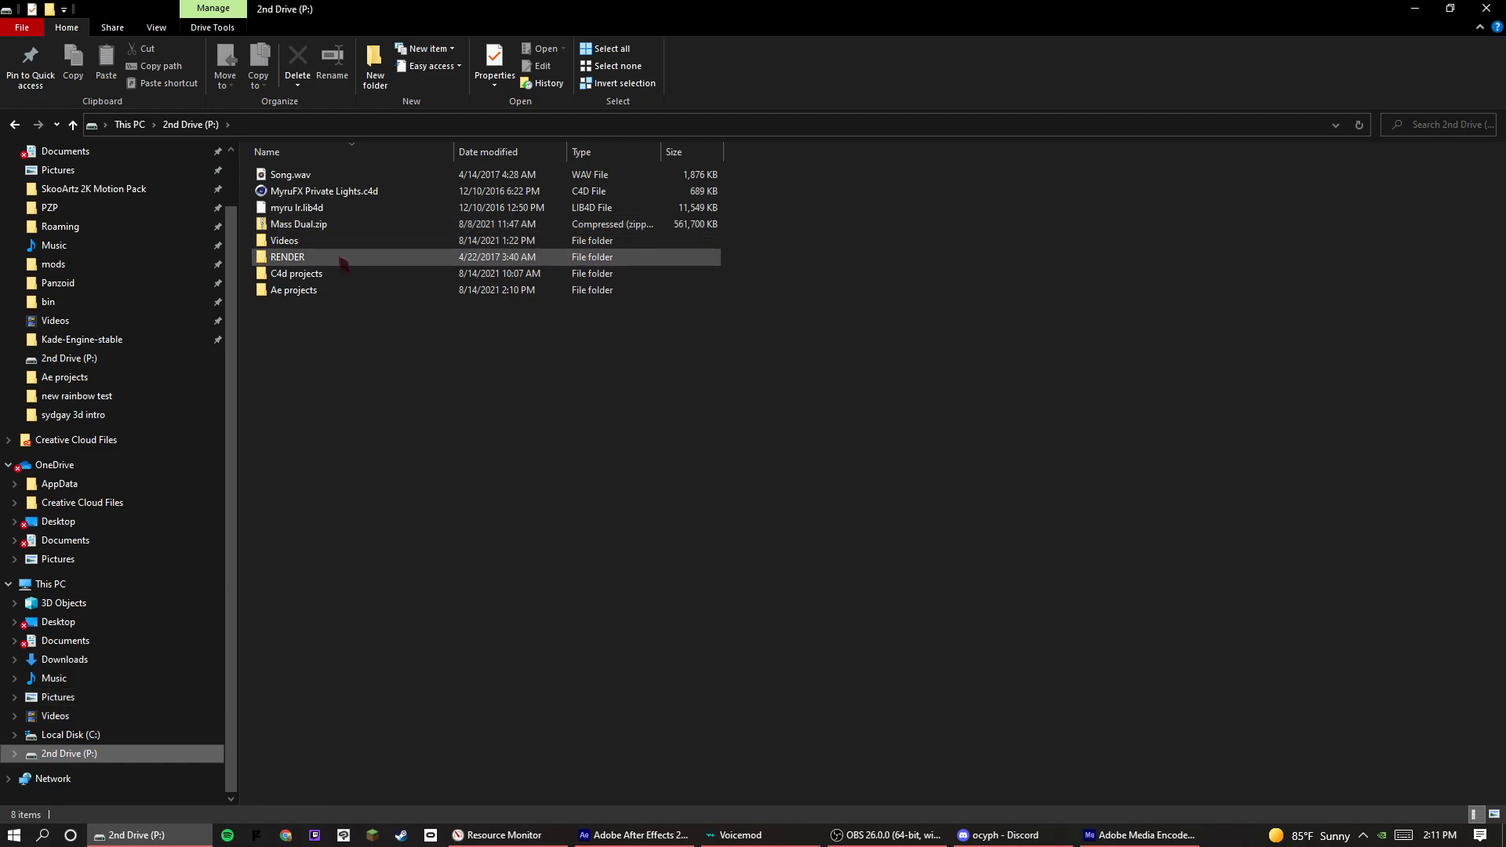
click(355, 295)
double_click(357, 302)
drag(353, 174, 1000, 480)
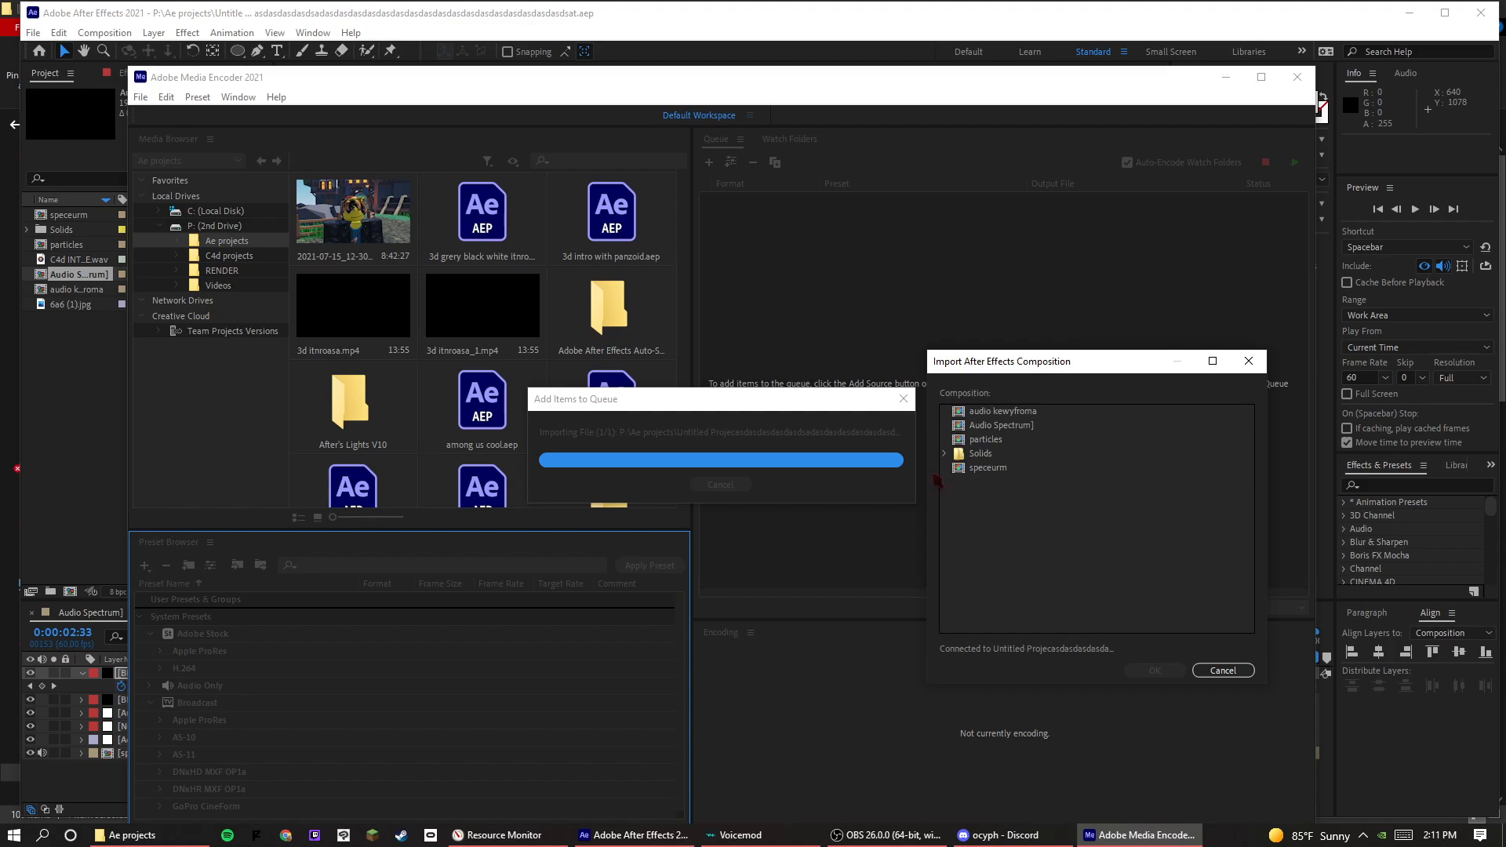
- Import the Audio Spectrum] composition into the queue and start encoding it as H.264 with the Match Source - High bitrate preset
click(1018, 429)
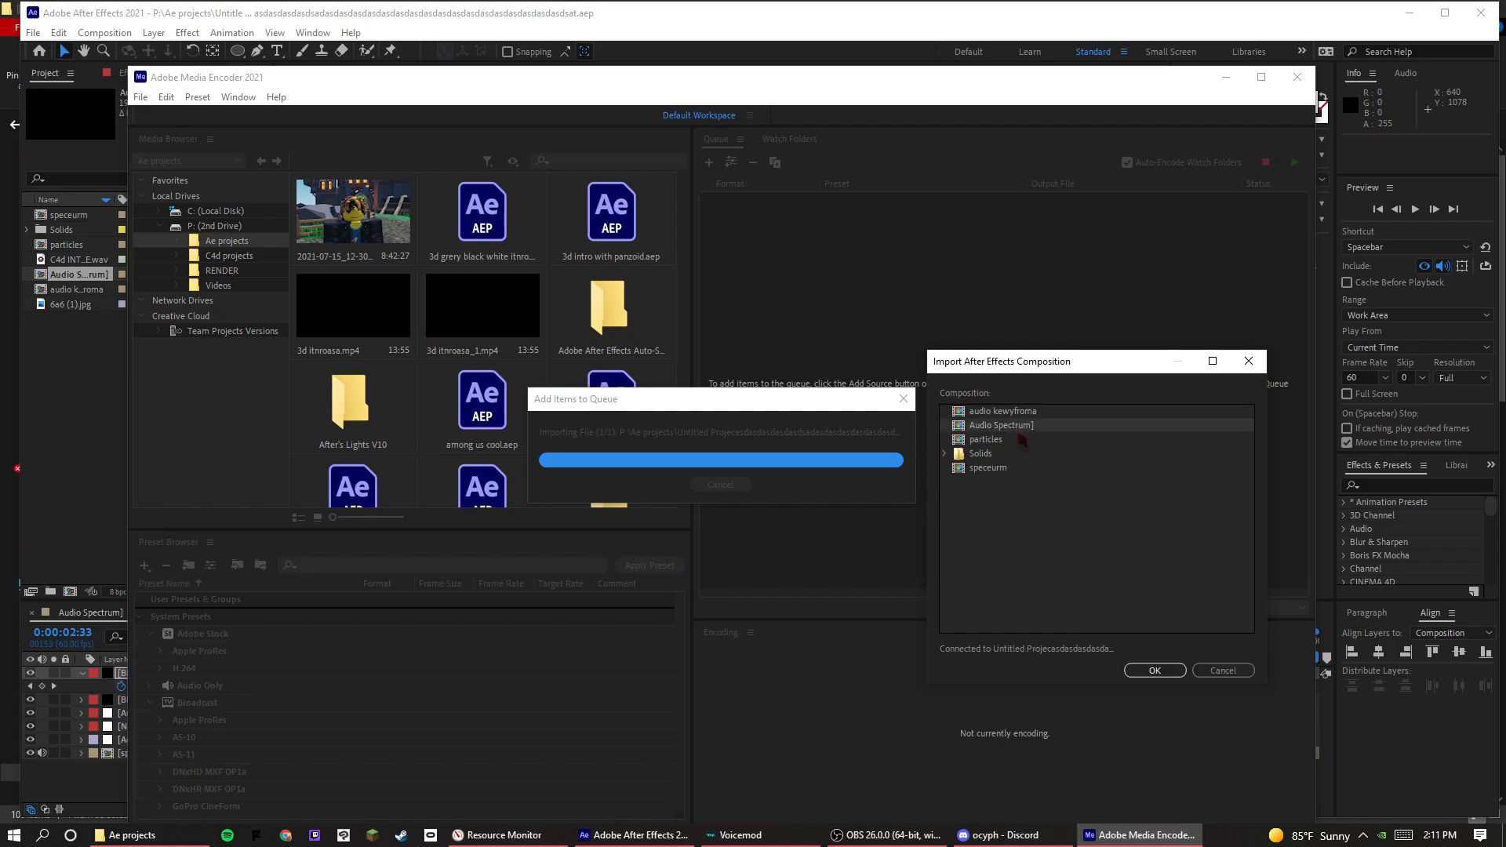
key(Return)
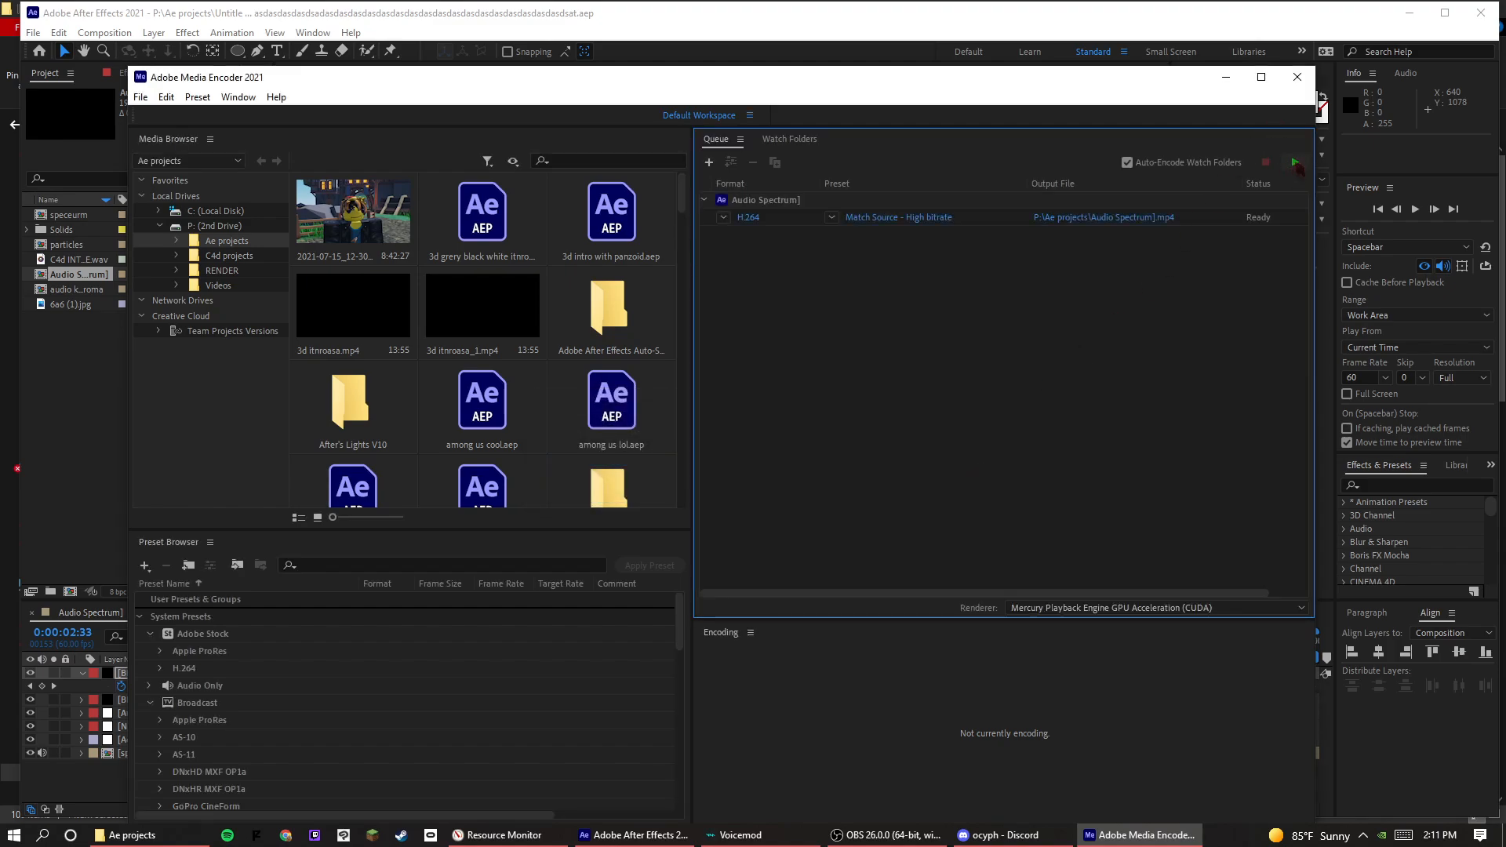
click(1294, 163)
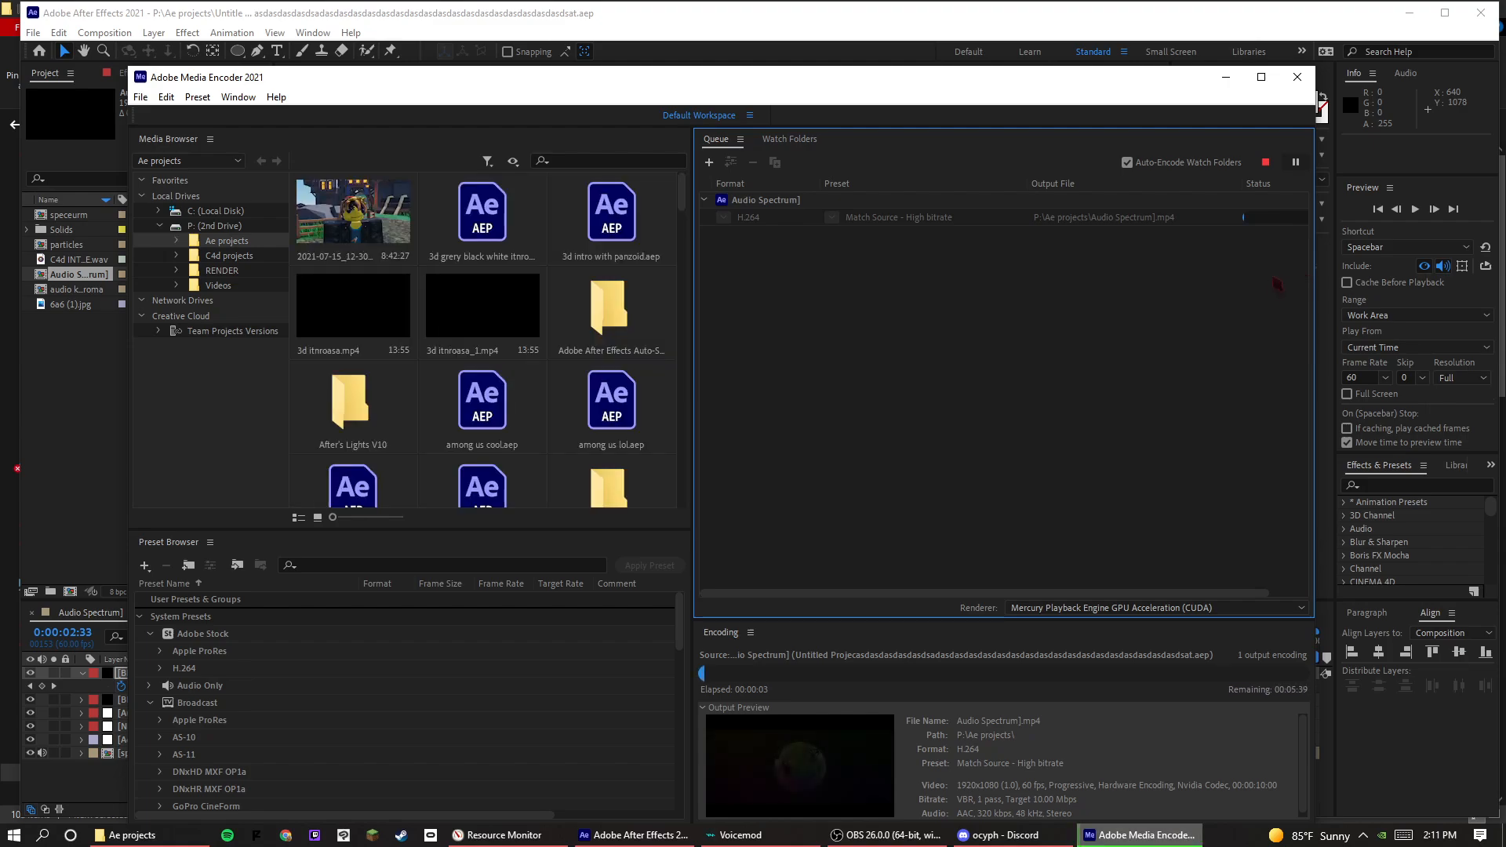
click(945, 825)
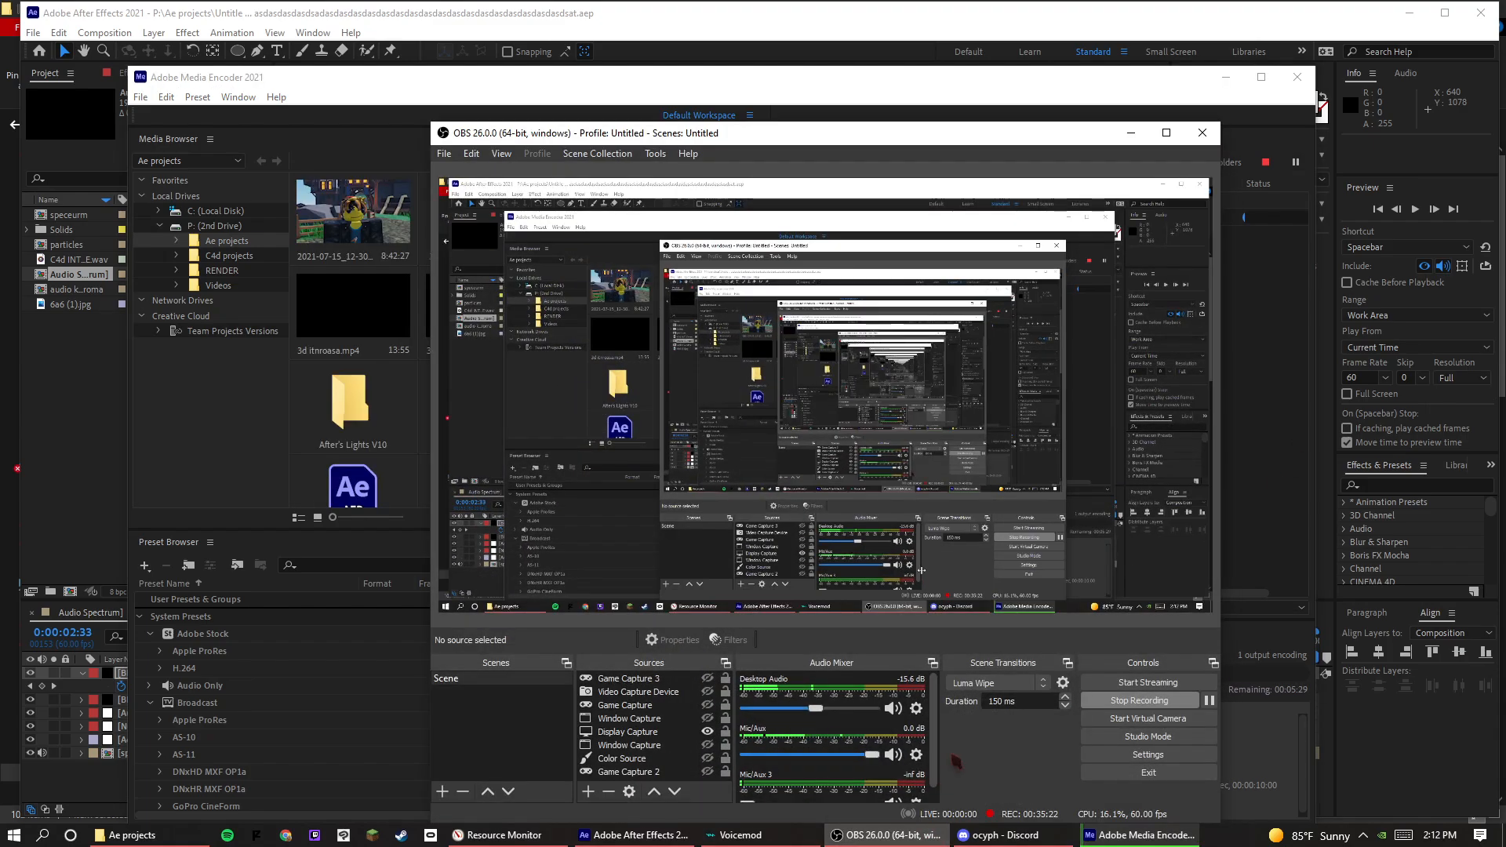